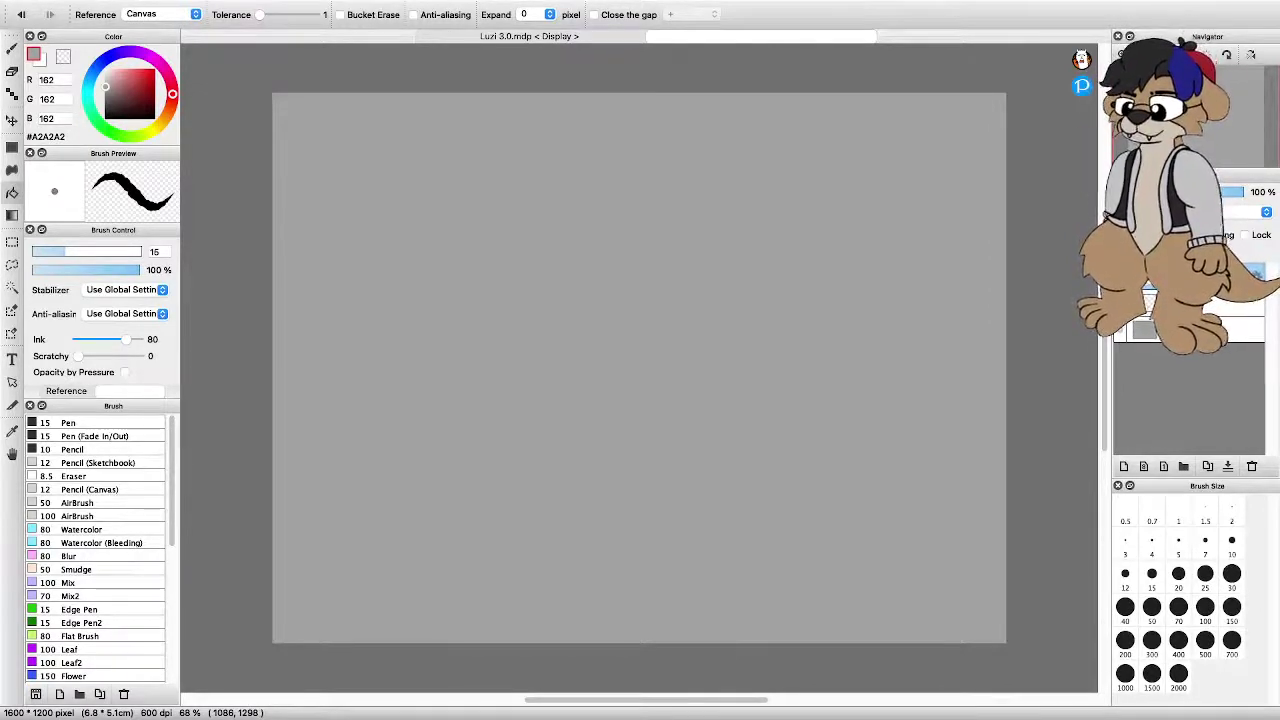
pyautogui.hotkey('ctrl', 'n')
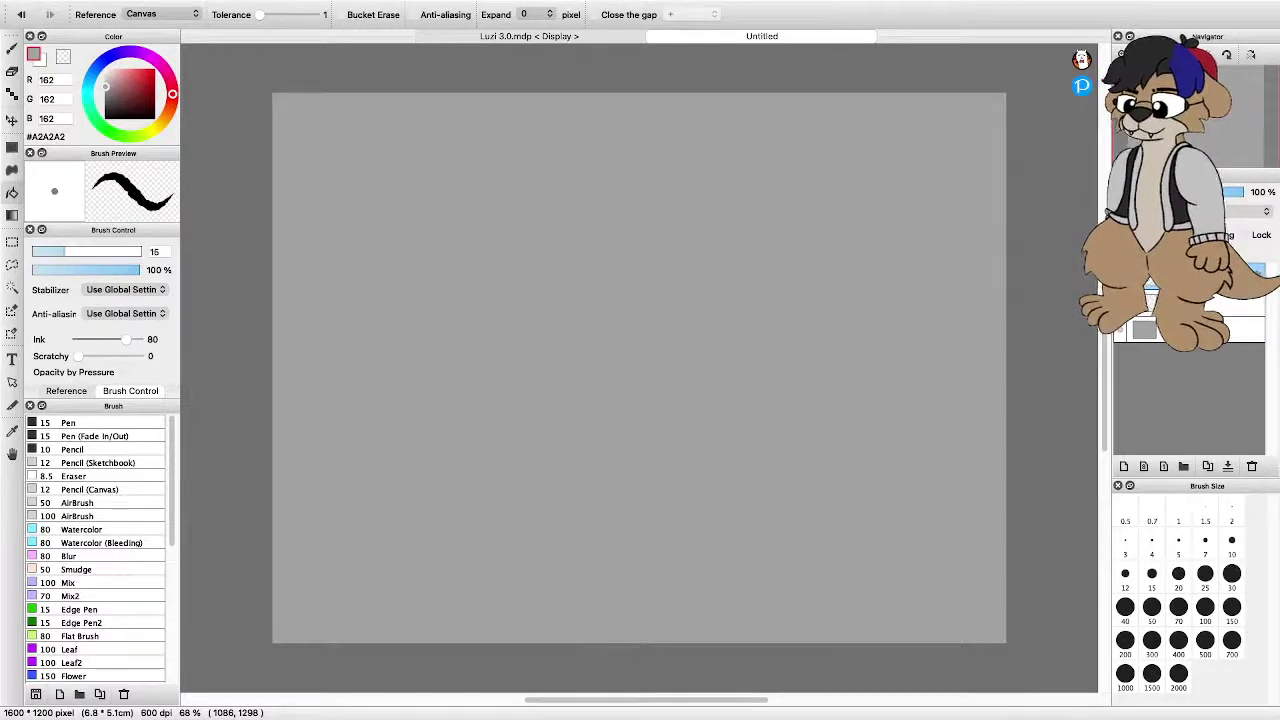
pyautogui.press('super+Tab')
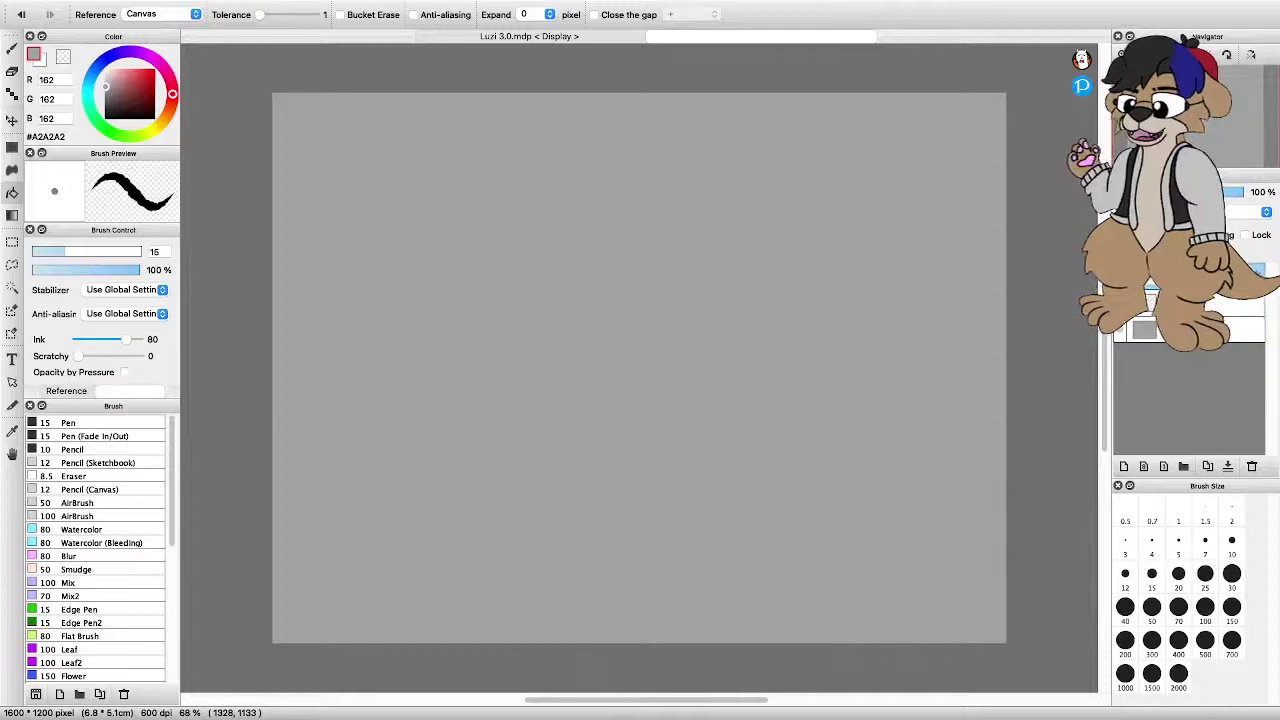
# Switch to the Brush tool and set the drawing colour to black (#000000)
pyautogui.press('b')
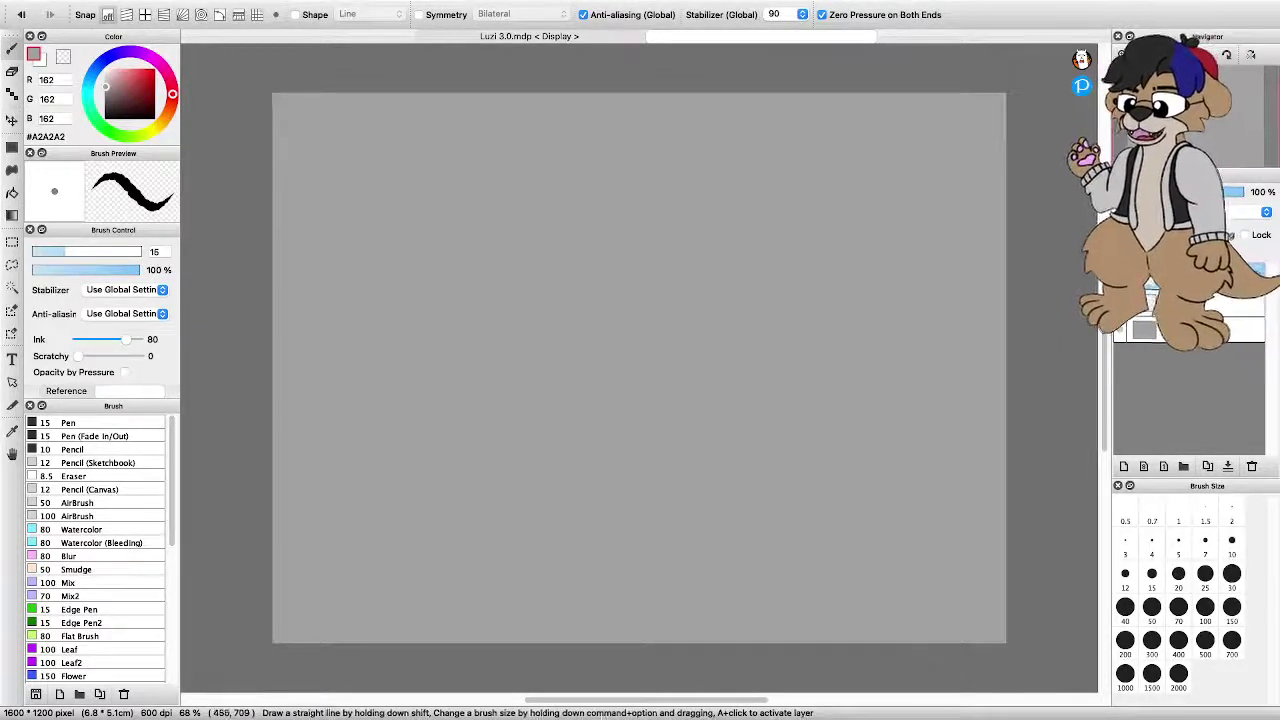
pyautogui.scroll(-2, 558, 443)
pyautogui.scroll(3, 558, 443)
pyautogui.scroll(-2, 584, 437)
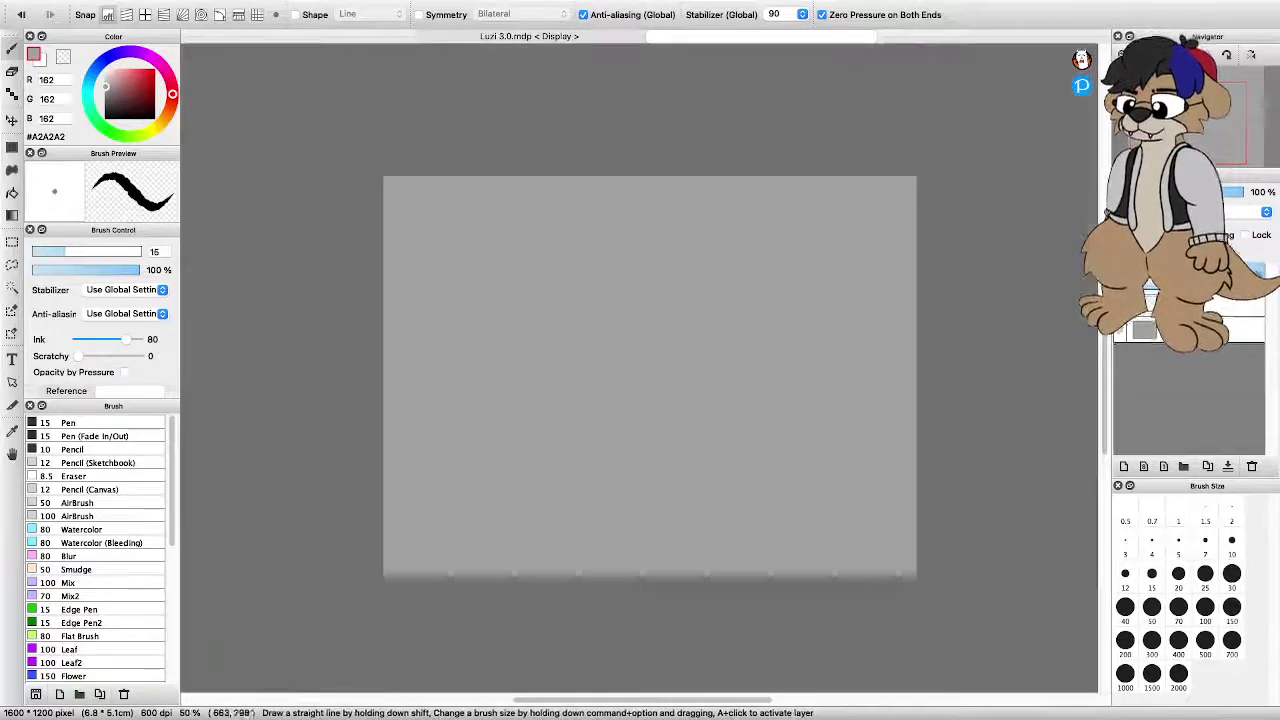
pyautogui.scroll(1, 588, 404)
pyautogui.click(1164, 54)
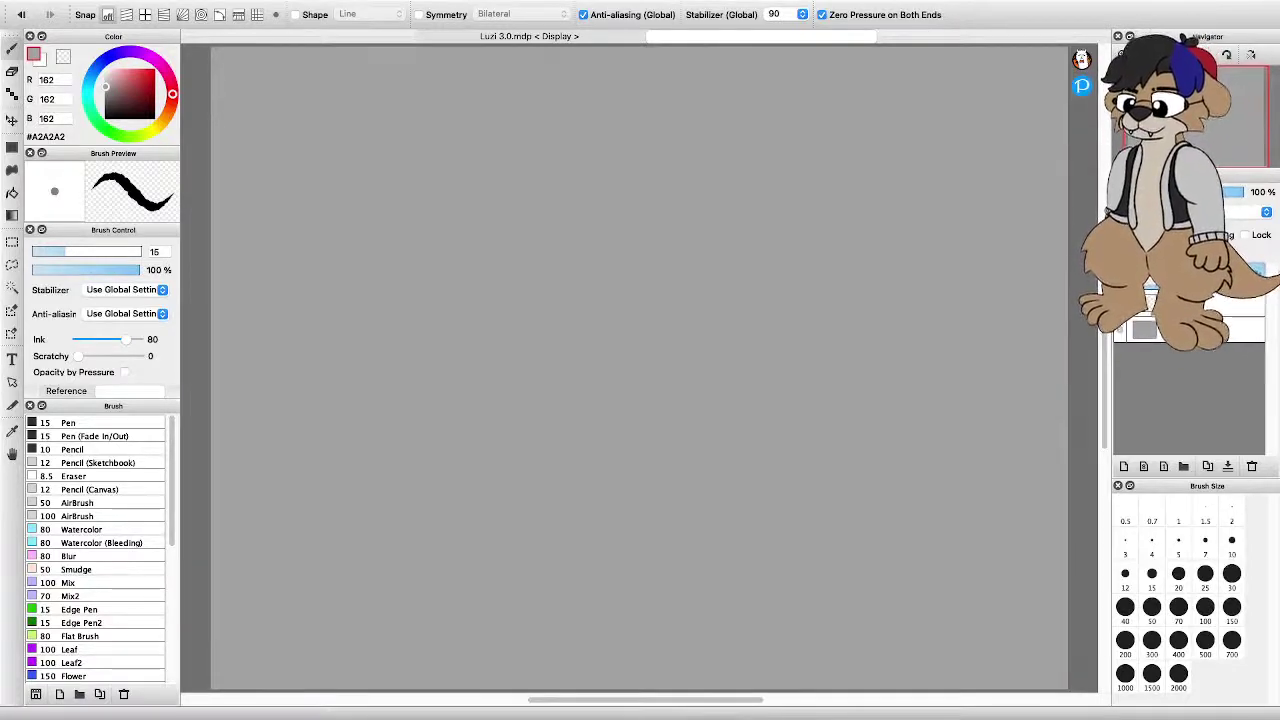
pyautogui.moveTo(105, 87); pyautogui.dragTo(154, 119)
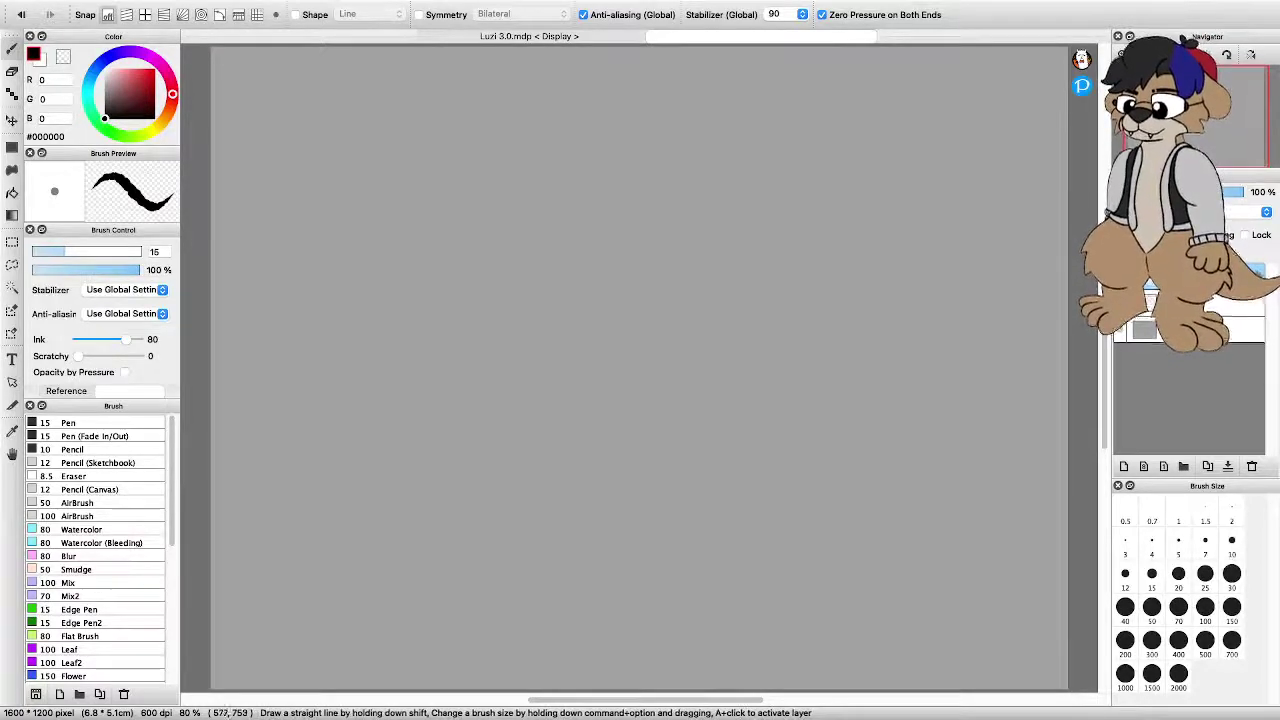
# Draw a long, narrow horizontal rectangle near the canvas centre as the toaster's base
pyautogui.moveTo(526, 449); pyautogui.dragTo(700, 462)
pyautogui.press('super+z')
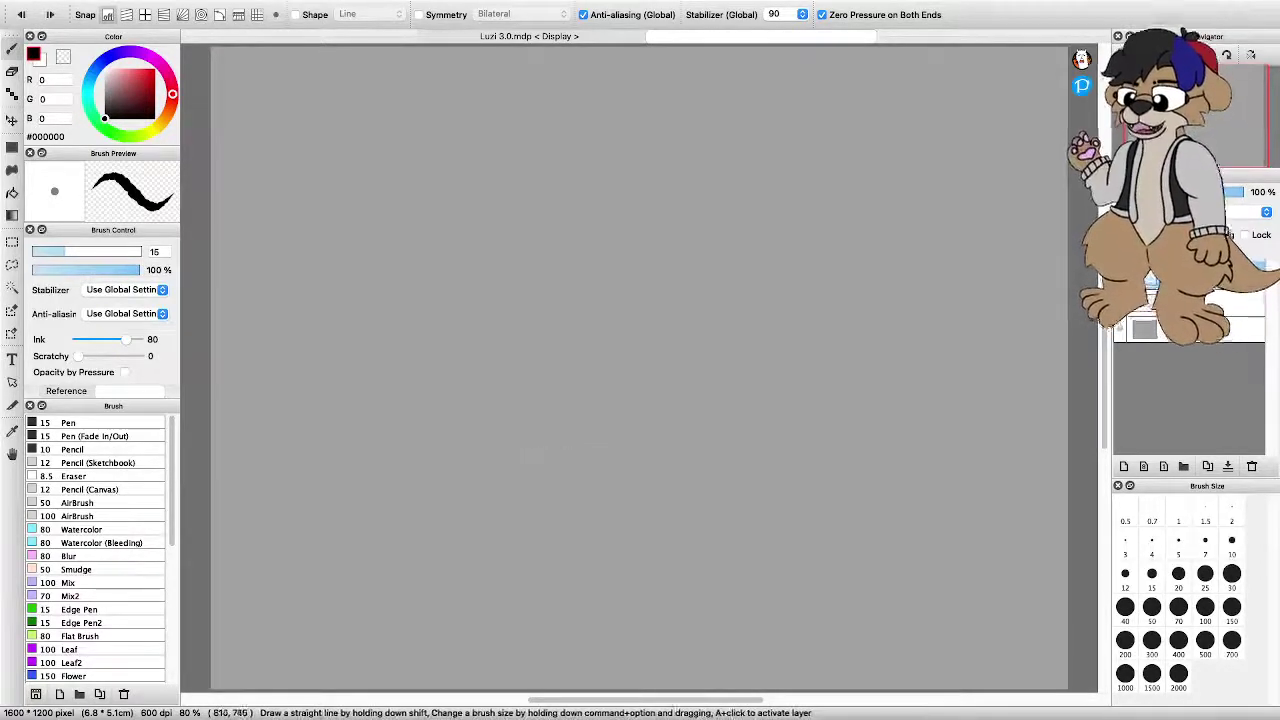
pyautogui.moveTo(522, 449); pyautogui.dragTo(740, 450)
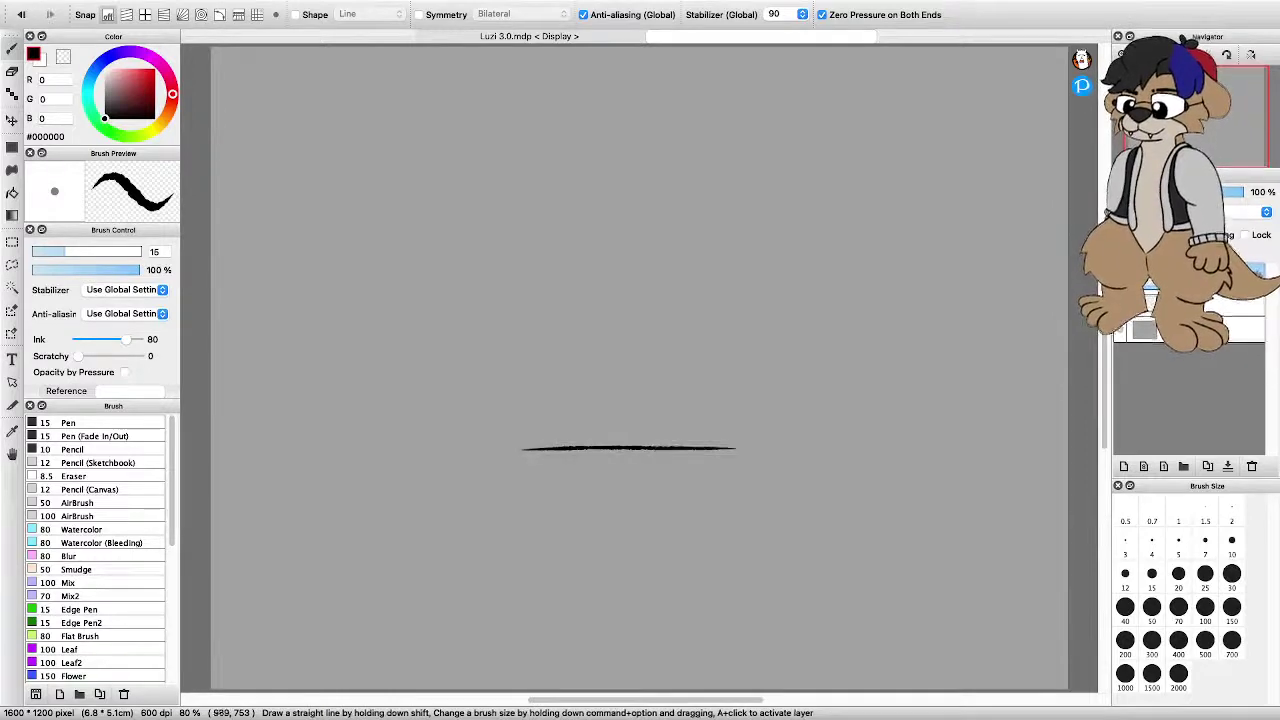
pyautogui.scroll(-1, 536, 441)
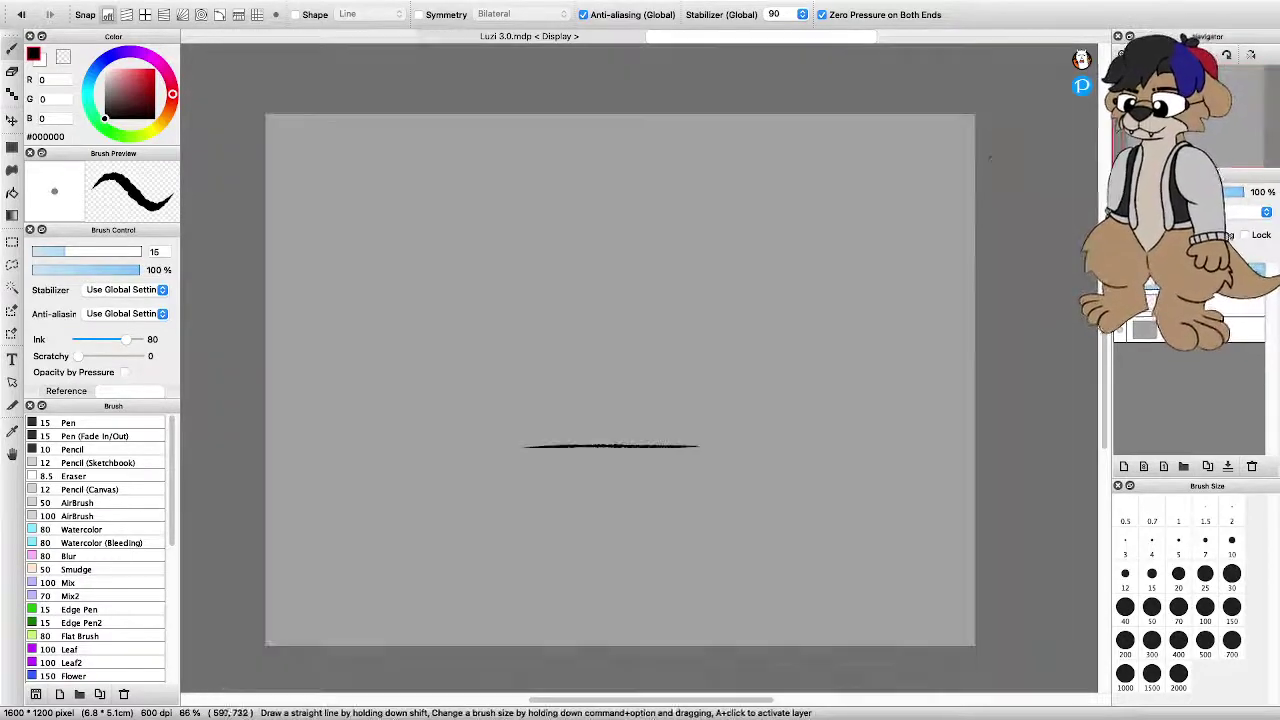
pyautogui.scroll(3, 536, 441)
pyautogui.moveTo(536, 441)
pyautogui.mouseDown()
pyautogui.moveTo(469, 488)
pyautogui.moveTo(467, 416)
pyautogui.moveTo(865, 418)
pyautogui.moveTo(862, 490)
pyautogui.moveTo(834, 487)
pyautogui.mouseUp()
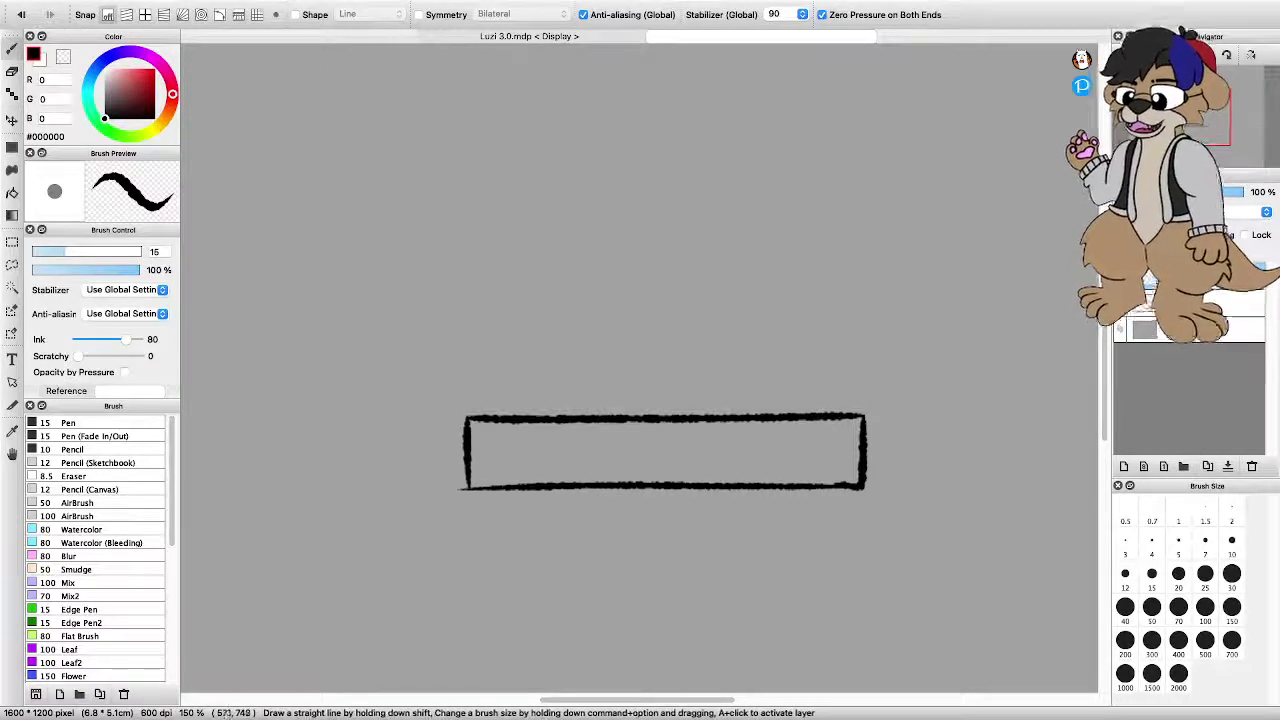
# Thicken the base rectangle's lower-left corner and erase the line end sticking out past it
pyautogui.scroll(1, 459, 485)
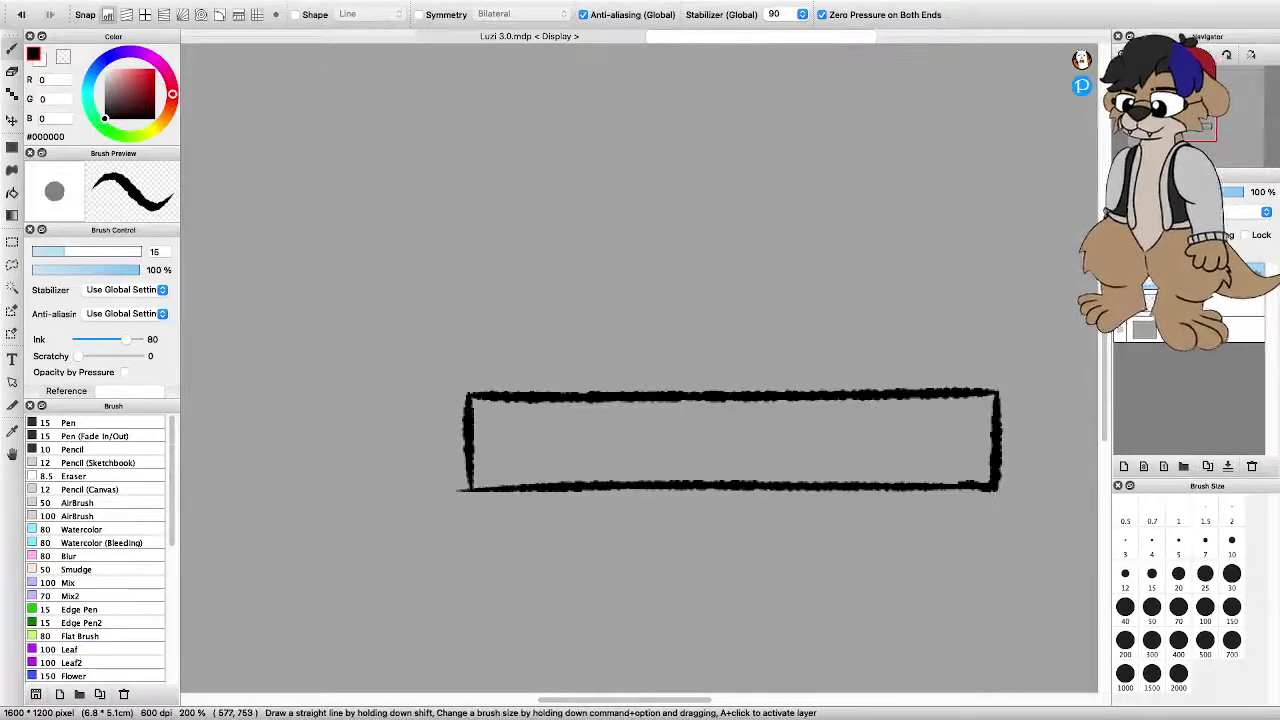
pyautogui.scroll(1, 468, 489)
pyautogui.moveTo(469, 450)
pyautogui.mouseDown()
pyautogui.moveTo(474, 487)
pyautogui.moveTo(540, 492)
pyautogui.mouseUp()
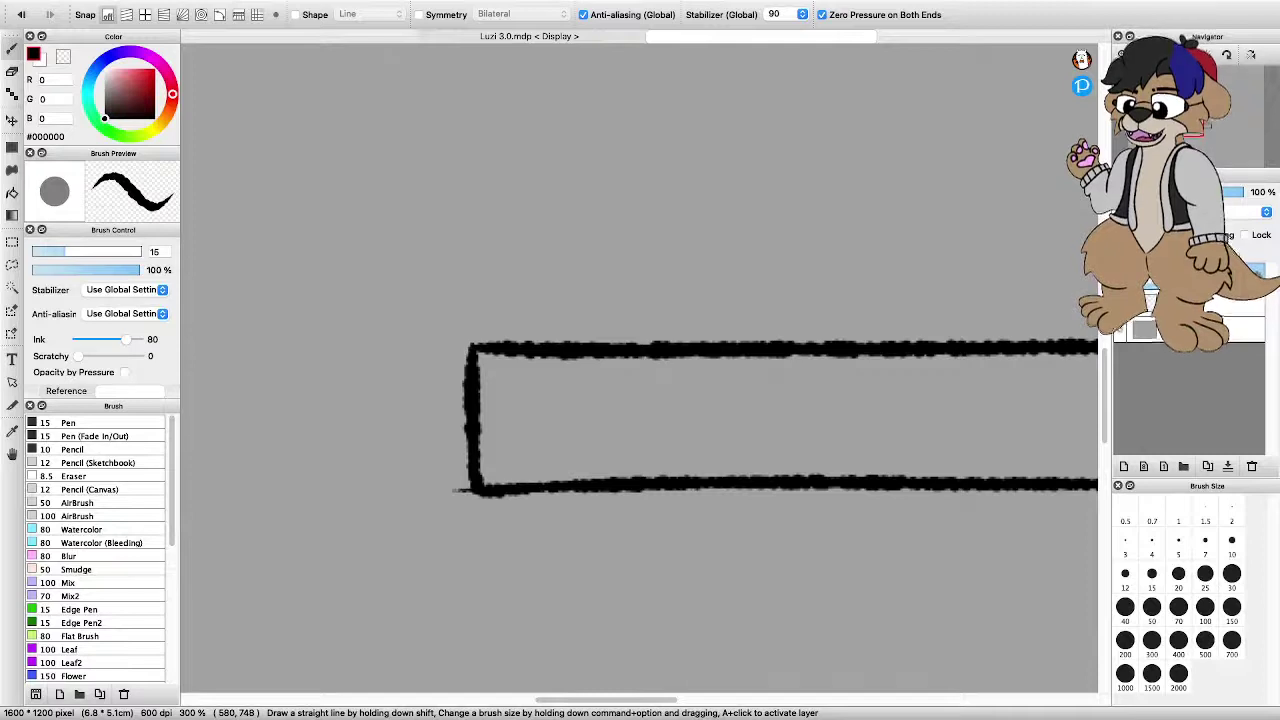
pyautogui.press('e')
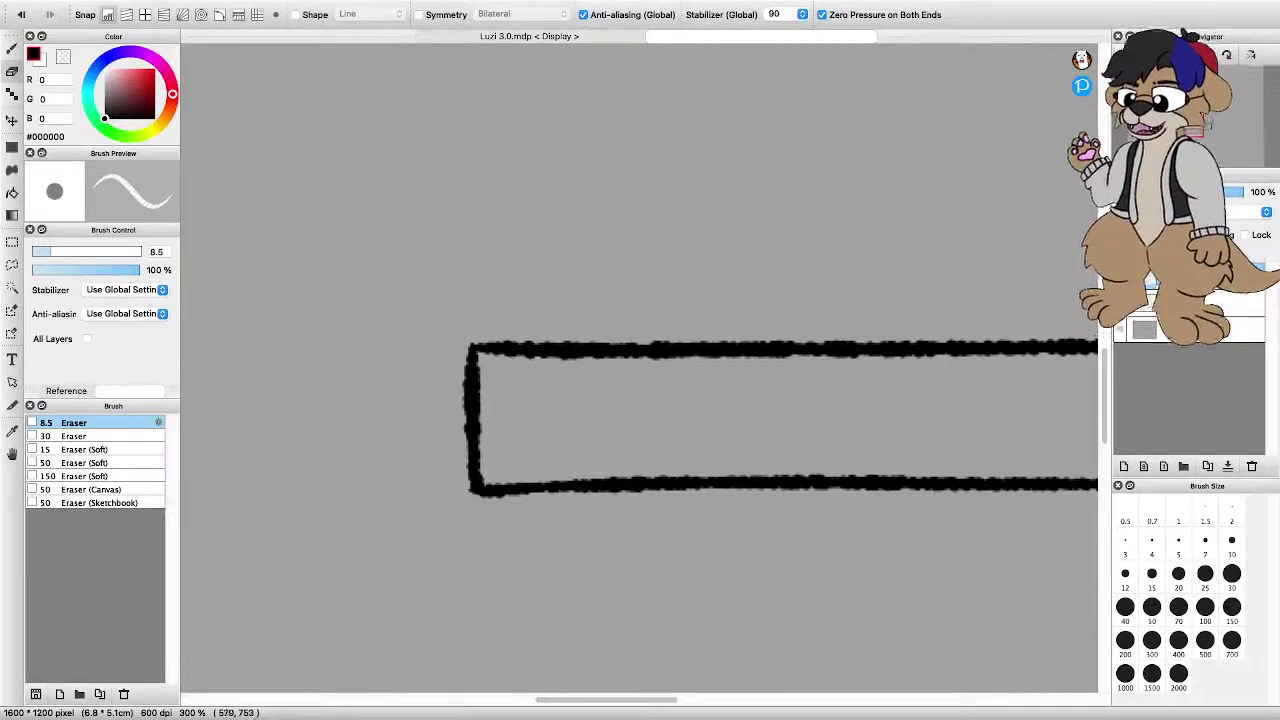
pyautogui.press('b')
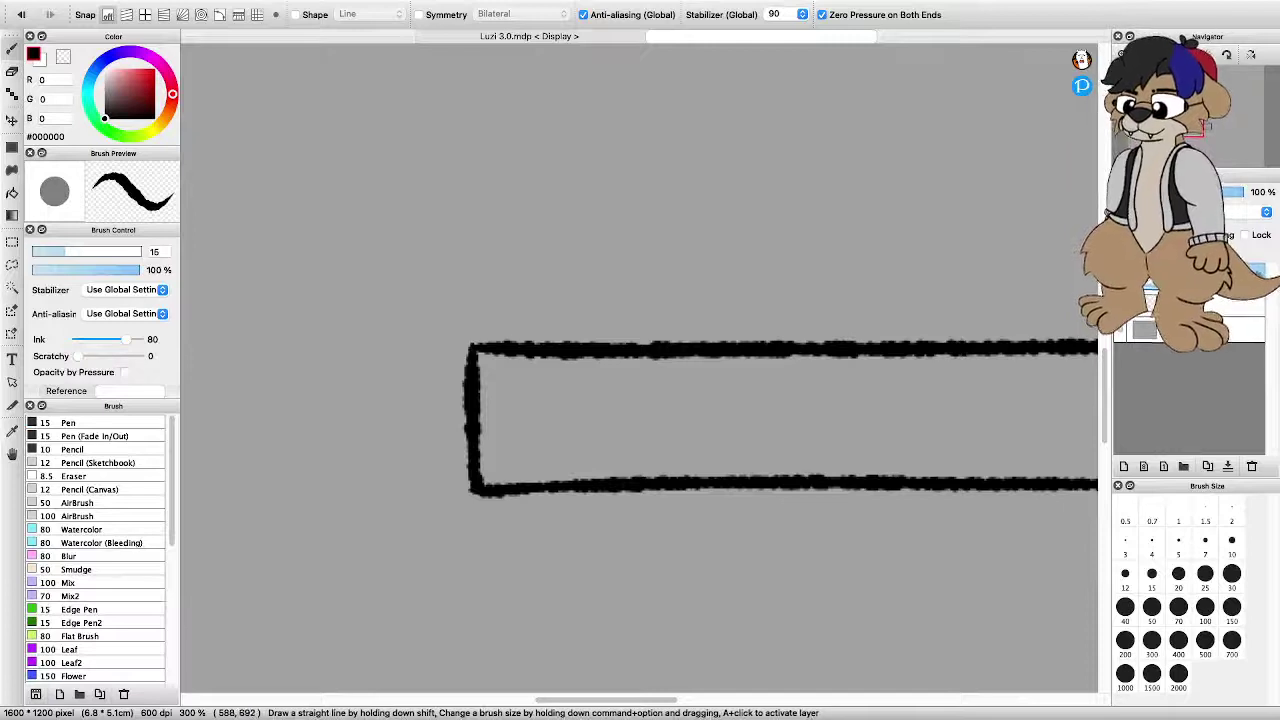
# Fill out the line joints at the right-hand corners of the base rectangle
pyautogui.scroll(-3, 640, 400)
pyautogui.hscroll(3, 640, 400)
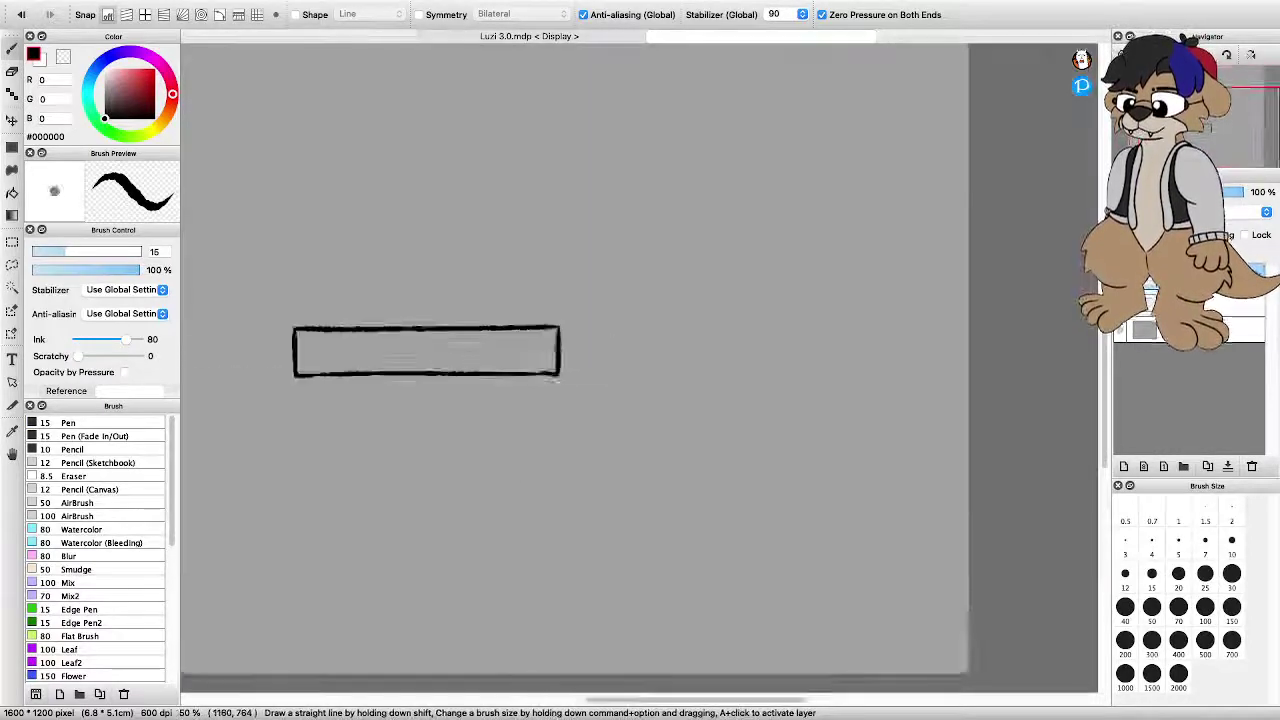
pyautogui.scroll(5, 640, 400)
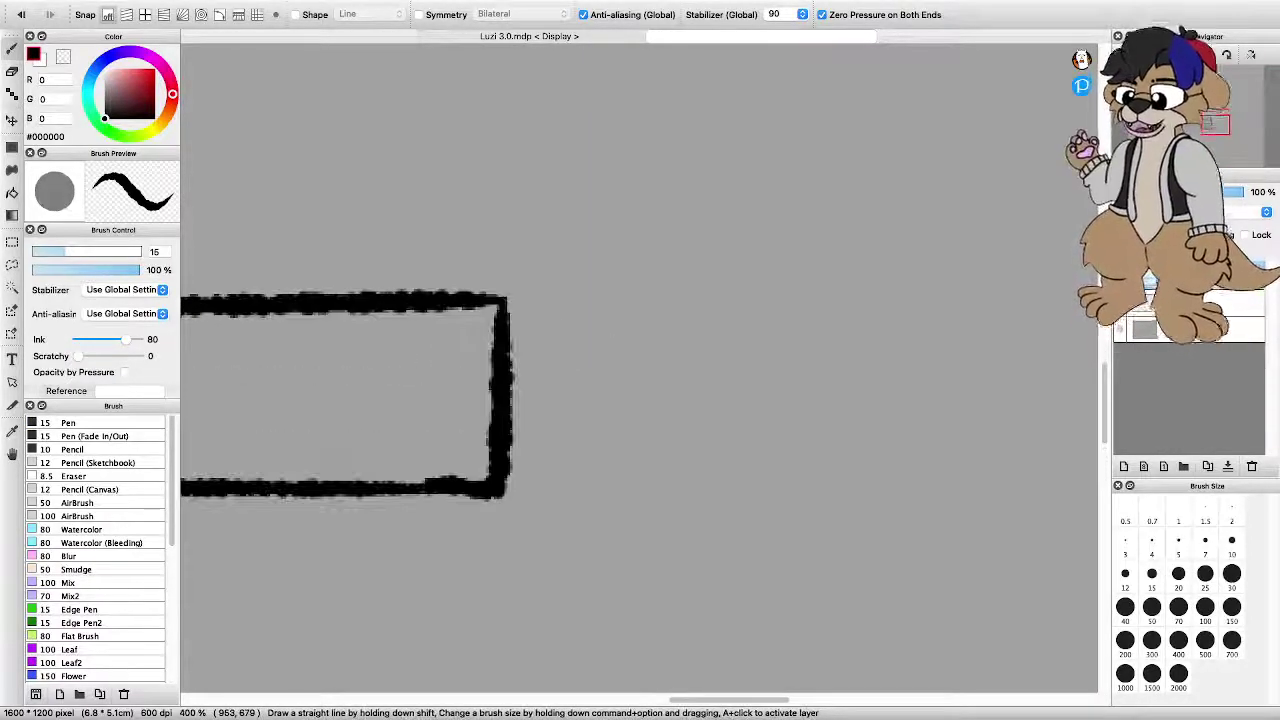
pyautogui.moveTo(448, 309); pyautogui.dragTo(506, 314)
pyautogui.scroll(-3, 474, 361)
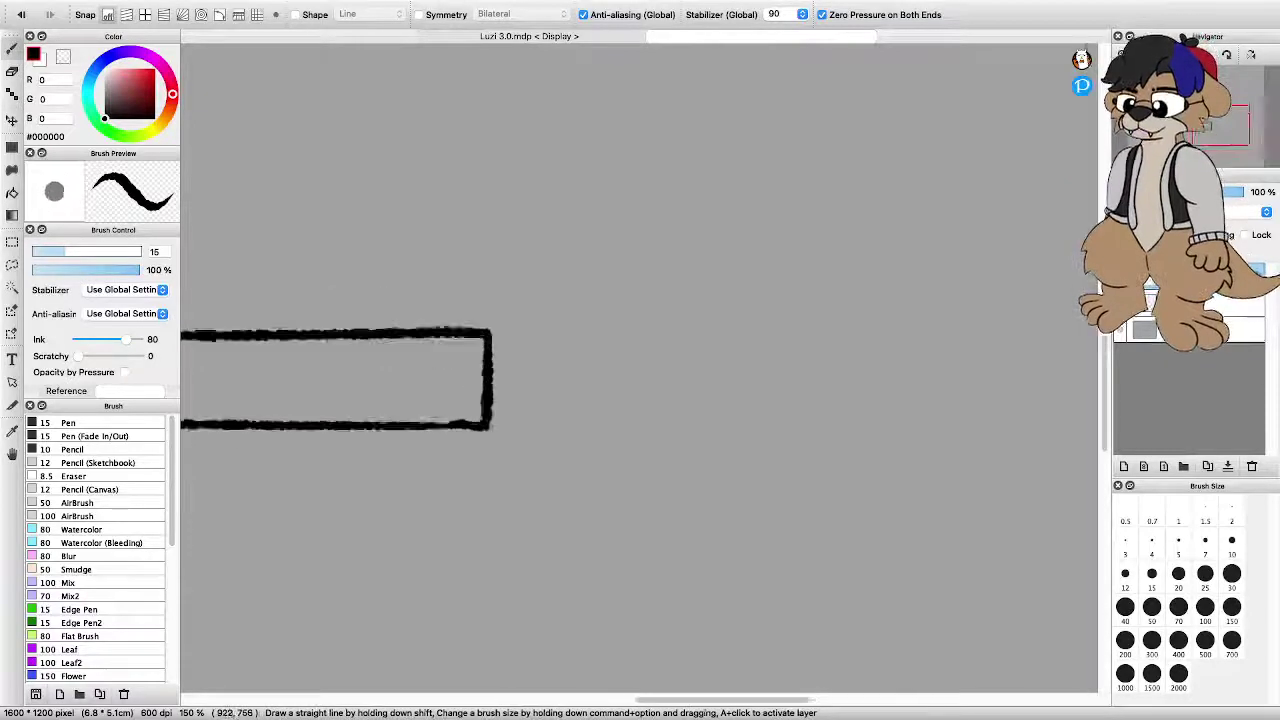
pyautogui.scroll(5, 450, 400)
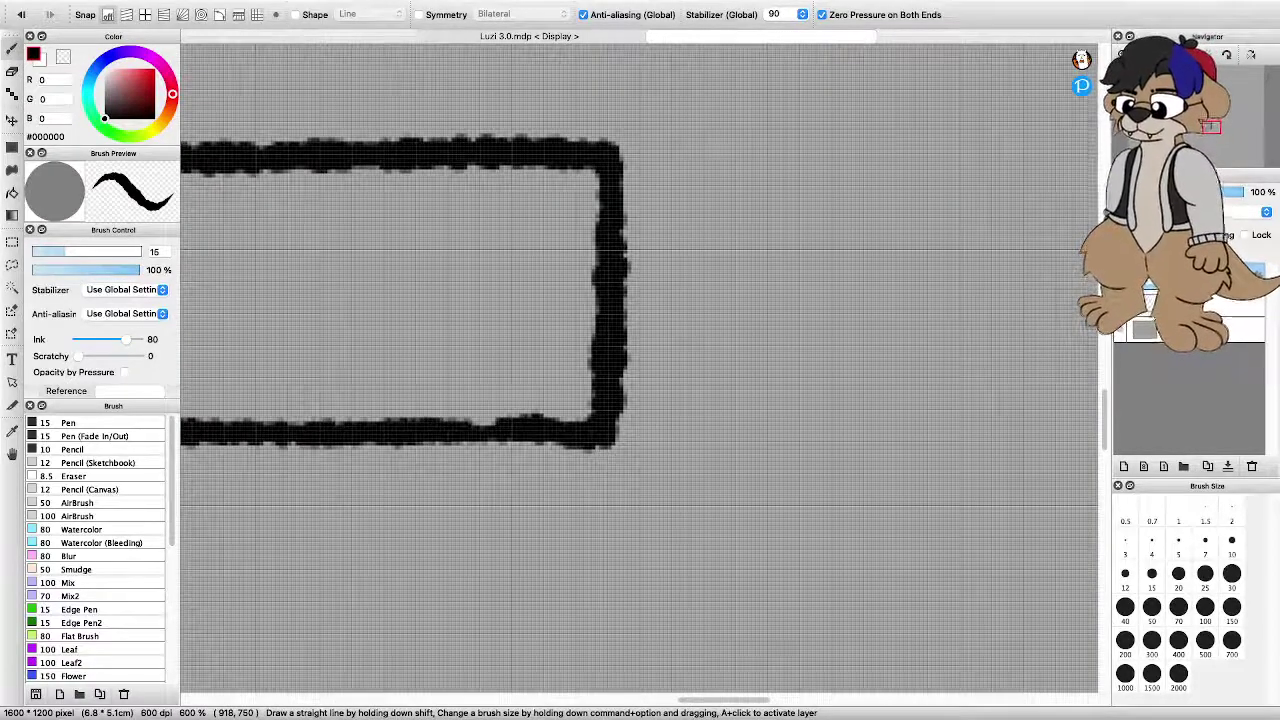
pyautogui.scroll(-6, 640, 400)
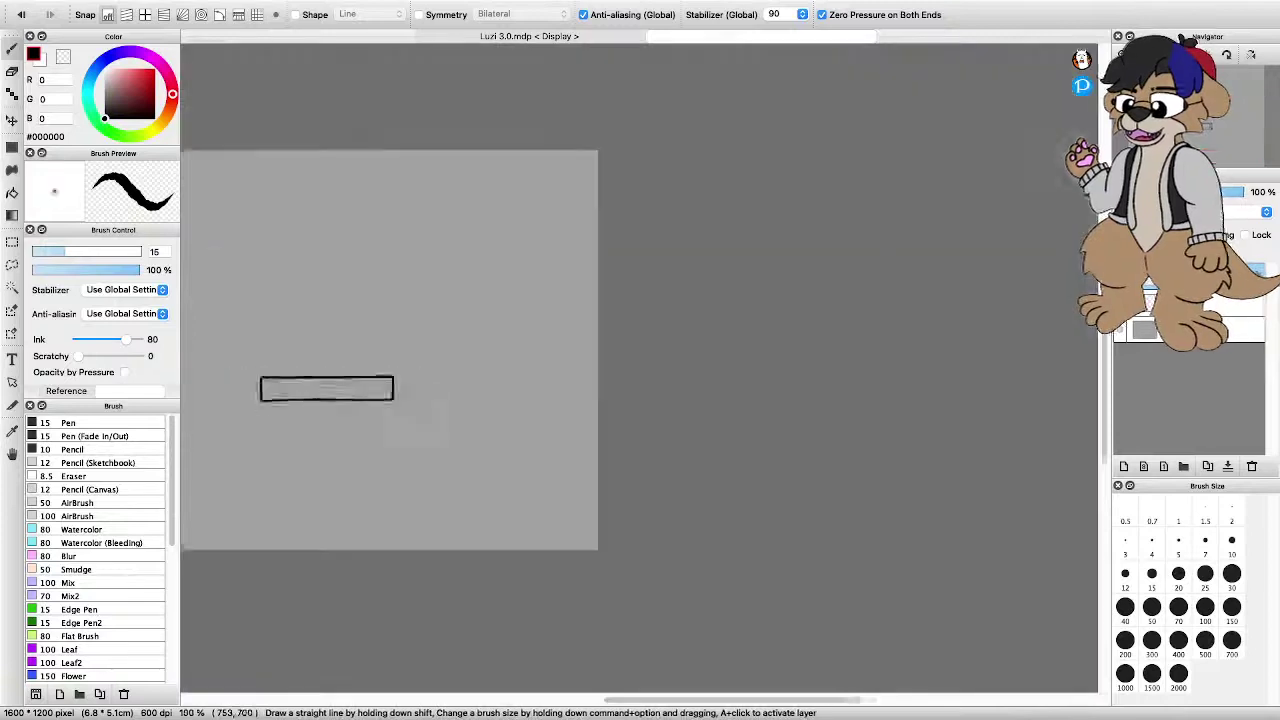
# Draw the toaster's body as a tall outline with rounded upper corners rising from the base
pyautogui.scroll(3, 640, 400)
pyautogui.scroll(-3, 640, 400)
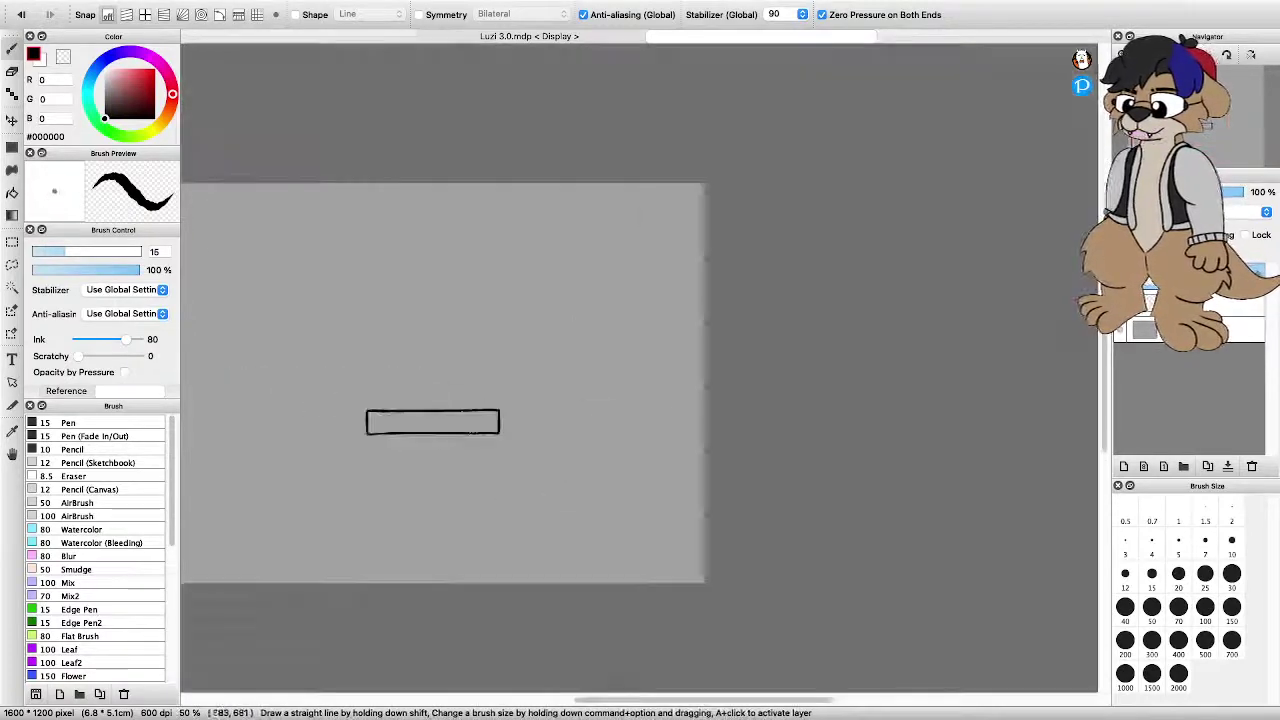
pyautogui.scroll(2, 640, 400)
pyautogui.scroll(-2, 640, 400)
pyautogui.scroll(3, 640, 400)
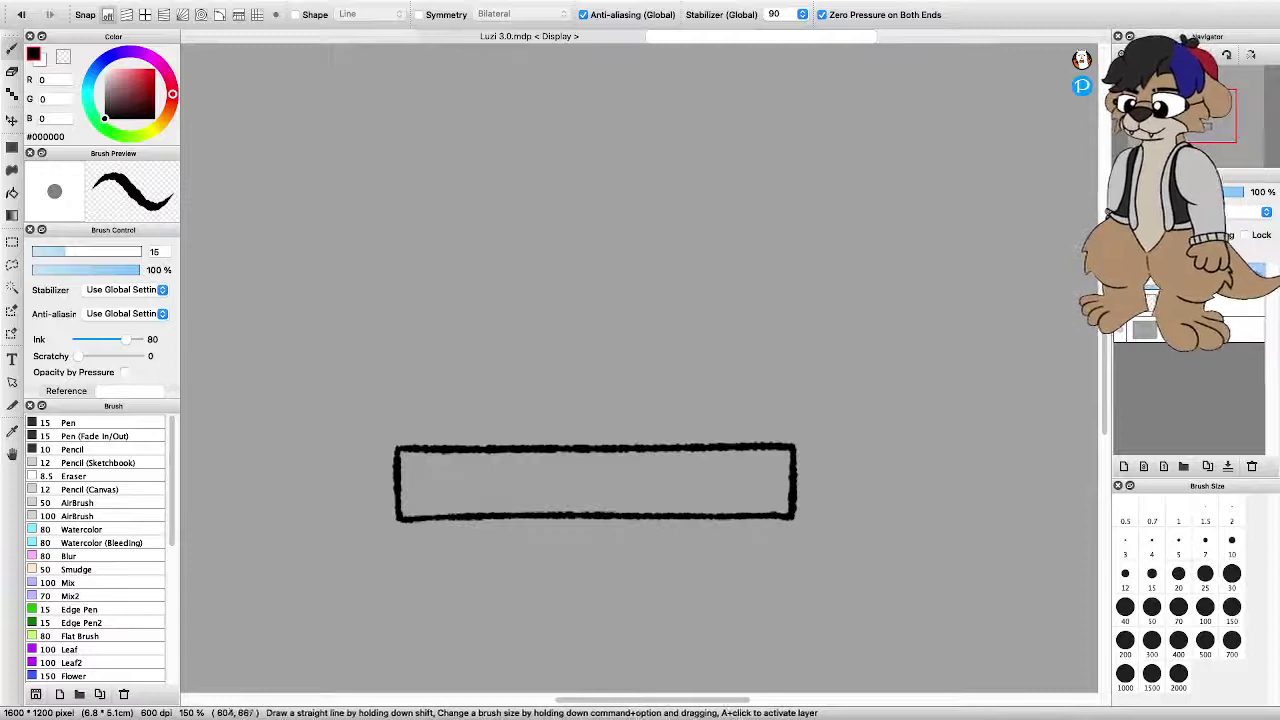
pyautogui.moveTo(411, 442)
pyautogui.mouseDown()
pyautogui.moveTo(414, 352)
pyautogui.moveTo(432, 305)
pyautogui.moveTo(478, 274)
pyautogui.moveTo(610, 258)
pyautogui.moveTo(736, 280)
pyautogui.mouseUp()
pyautogui.press('super+z')
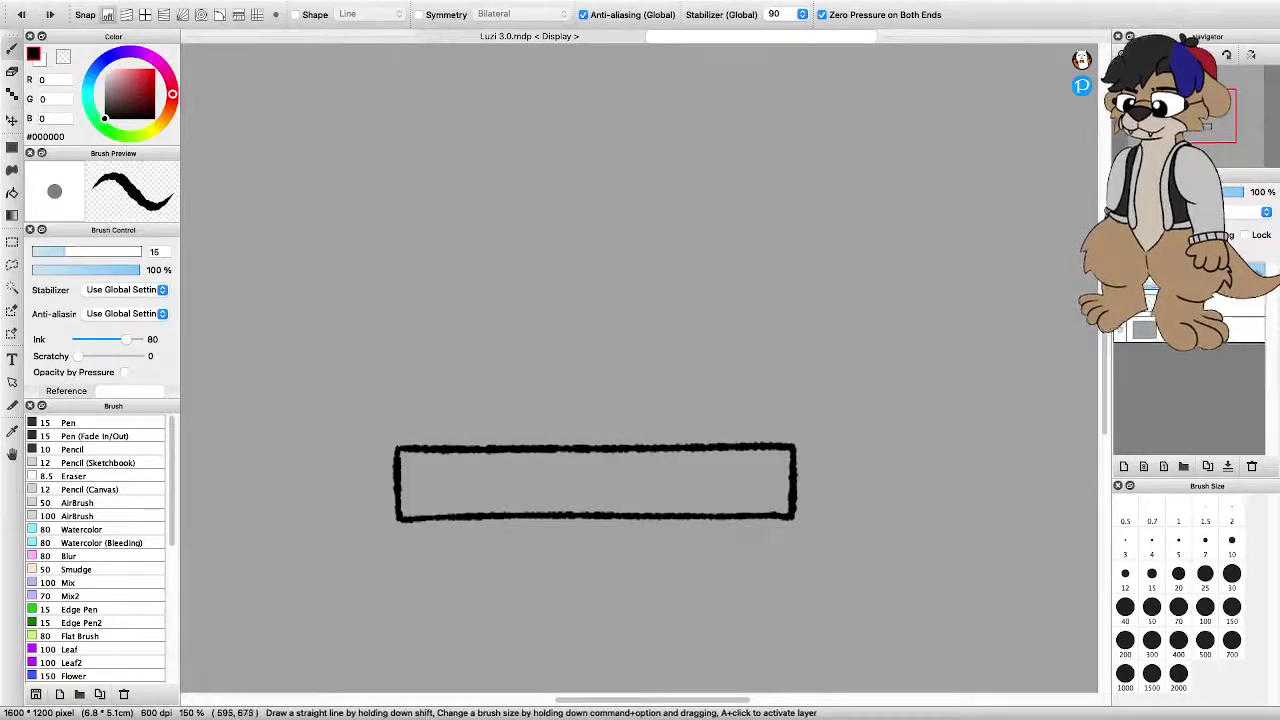
pyautogui.moveTo(403, 446)
pyautogui.mouseDown()
pyautogui.moveTo(407, 332)
pyautogui.moveTo(430, 291)
pyautogui.moveTo(532, 260)
pyautogui.moveTo(701, 259)
pyautogui.moveTo(751, 276)
pyautogui.moveTo(779, 318)
pyautogui.moveTo(786, 444)
pyautogui.mouseUp()
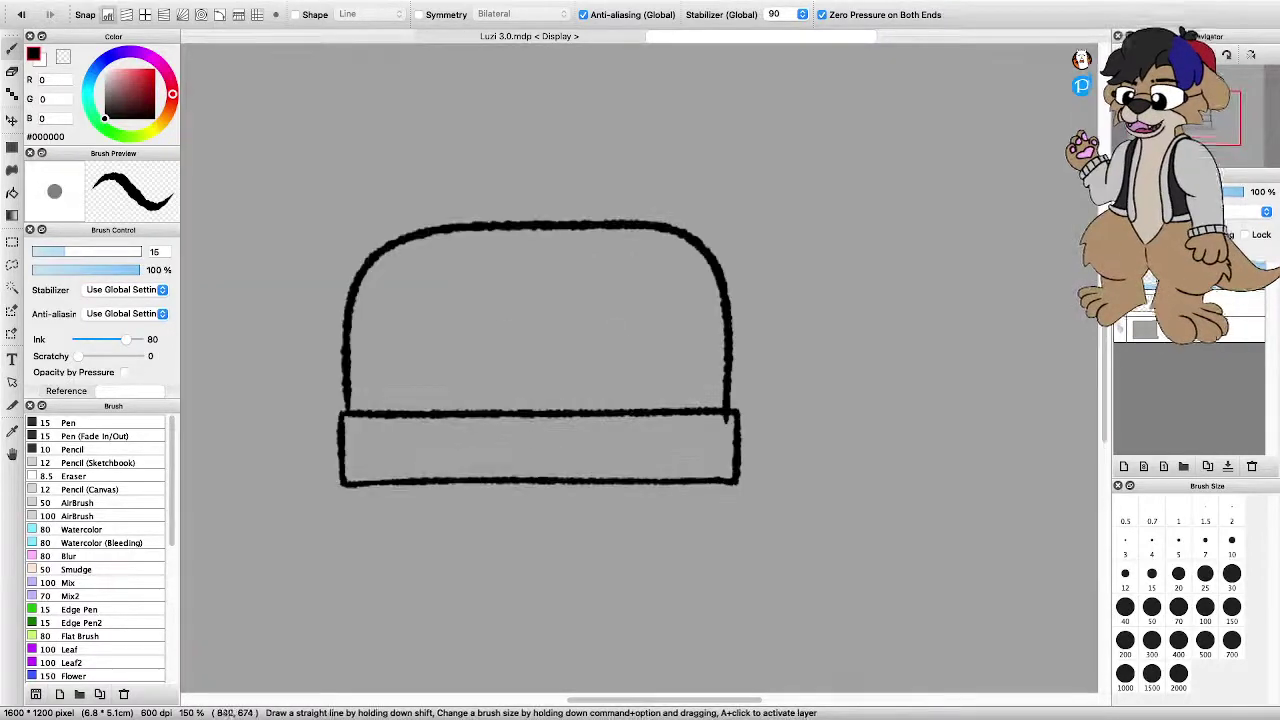
# Erase the end of the body's right side line that overshoots into the base rectangle
pyautogui.scroll(5, 799, 482)
pyautogui.press('e')
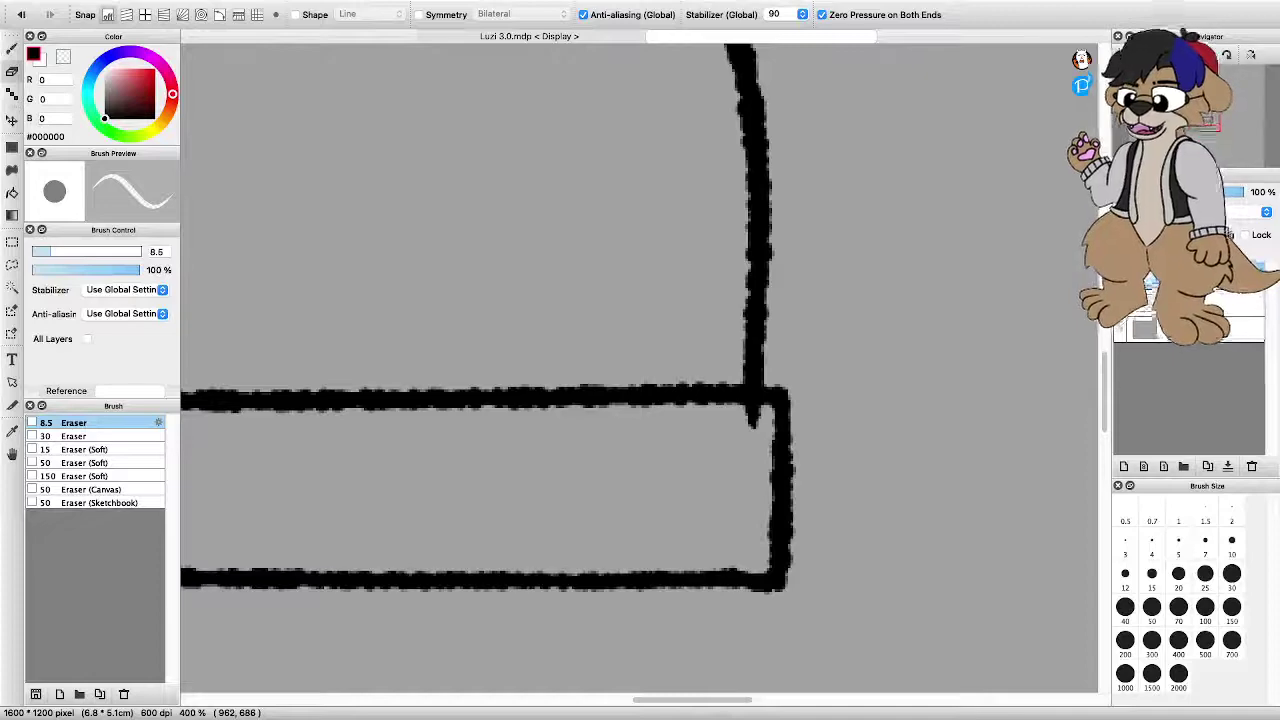
pyautogui.moveTo(750, 414); pyautogui.dragTo(752, 420)
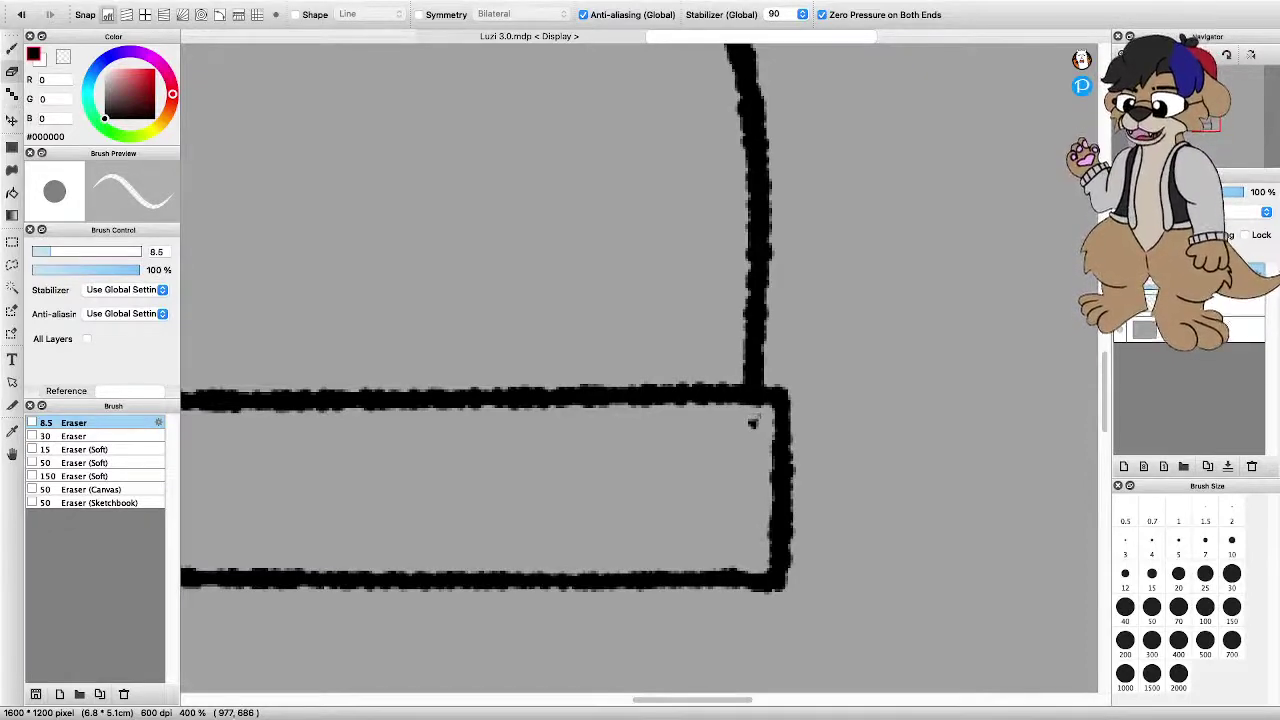
pyautogui.press('b')
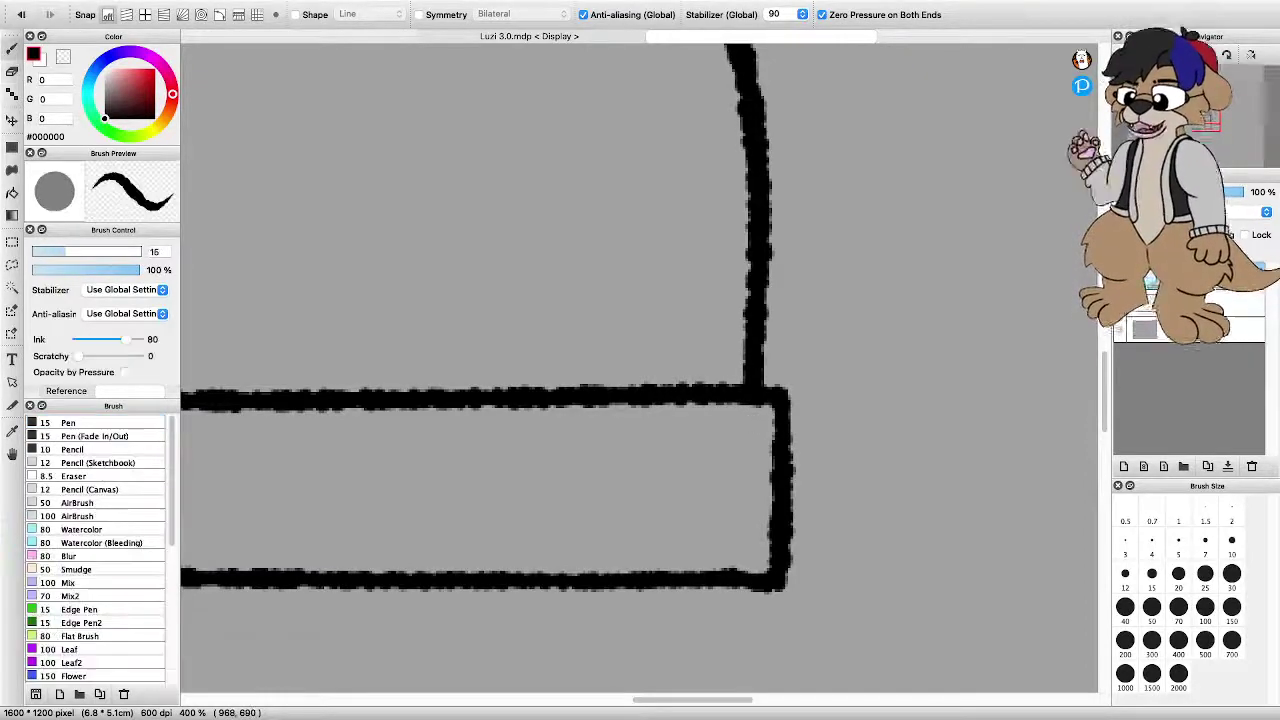
# Draw a small rectangular lever sticking out from the right side of the toaster's body
pyautogui.scroll(-8, 768, 488)
pyautogui.scroll(6, 518, 318)
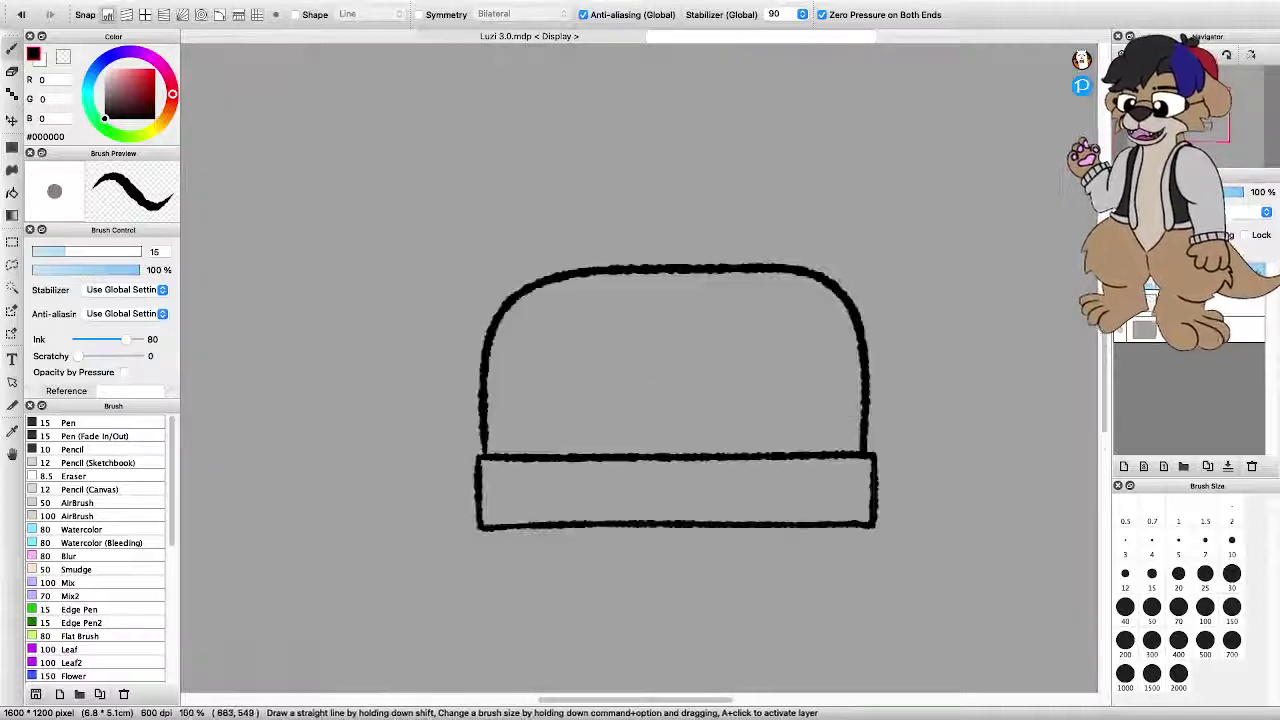
pyautogui.scroll(-3, 482, 365)
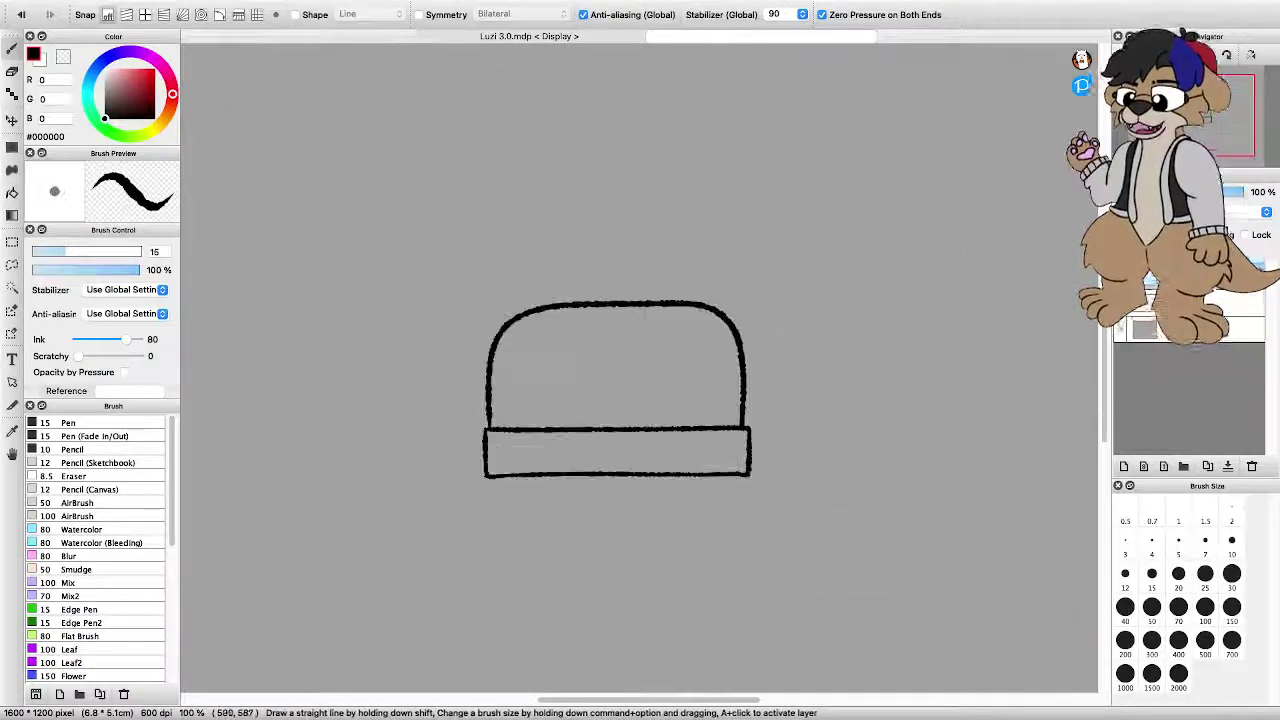
pyautogui.scroll(5, 781, 383)
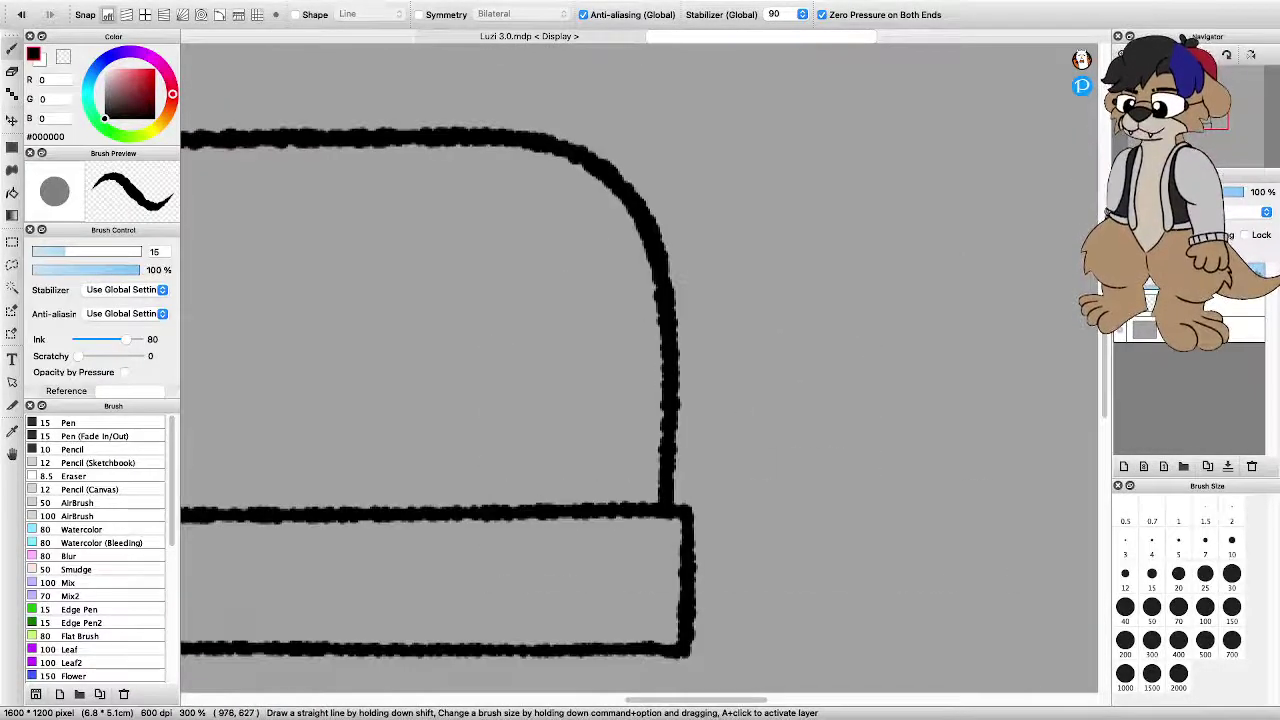
pyautogui.moveTo(676, 408)
pyautogui.mouseDown()
pyautogui.moveTo(749, 390)
pyautogui.moveTo(750, 355)
pyautogui.moveTo(728, 316)
pyautogui.moveTo(700, 297)
pyautogui.moveTo(674, 300)
pyautogui.mouseUp()
pyautogui.press('super+z')
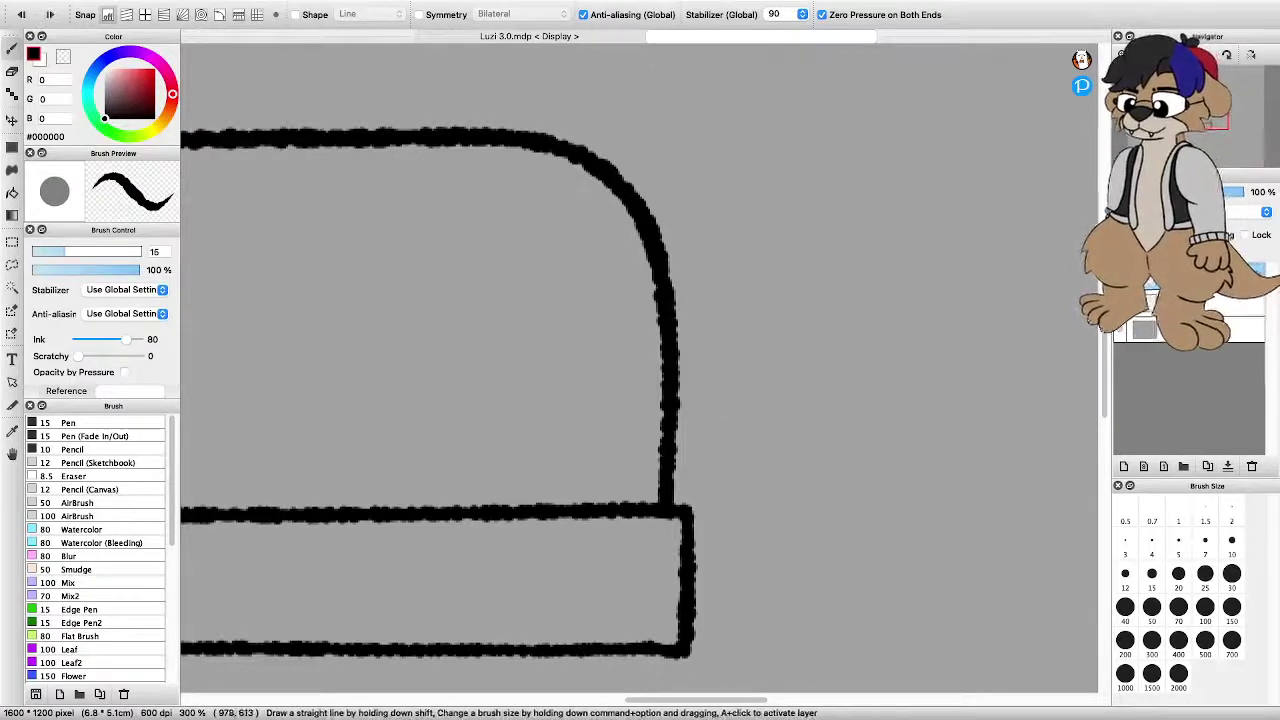
pyautogui.moveTo(681, 402)
pyautogui.mouseDown()
pyautogui.moveTo(779, 408)
pyautogui.moveTo(785, 366)
pyautogui.moveTo(782, 355)
pyautogui.moveTo(678, 357)
pyautogui.mouseUp()
pyautogui.press('super+minus')
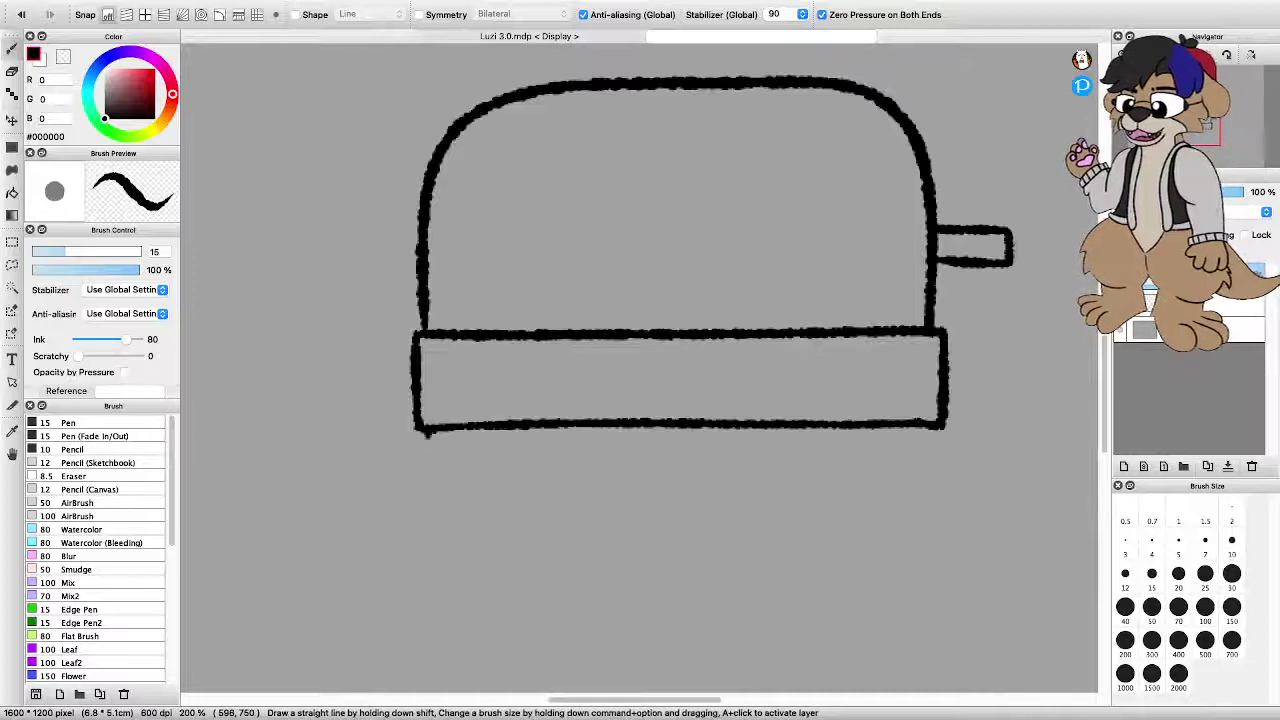
# Draw two small rectangular feet under the left and right ends of the toaster's base
pyautogui.moveTo(427, 432)
pyautogui.mouseDown()
pyautogui.moveTo(430, 452)
pyautogui.moveTo(450, 452)
pyautogui.moveTo(478, 450)
pyautogui.moveTo(486, 428)
pyautogui.mouseUp()
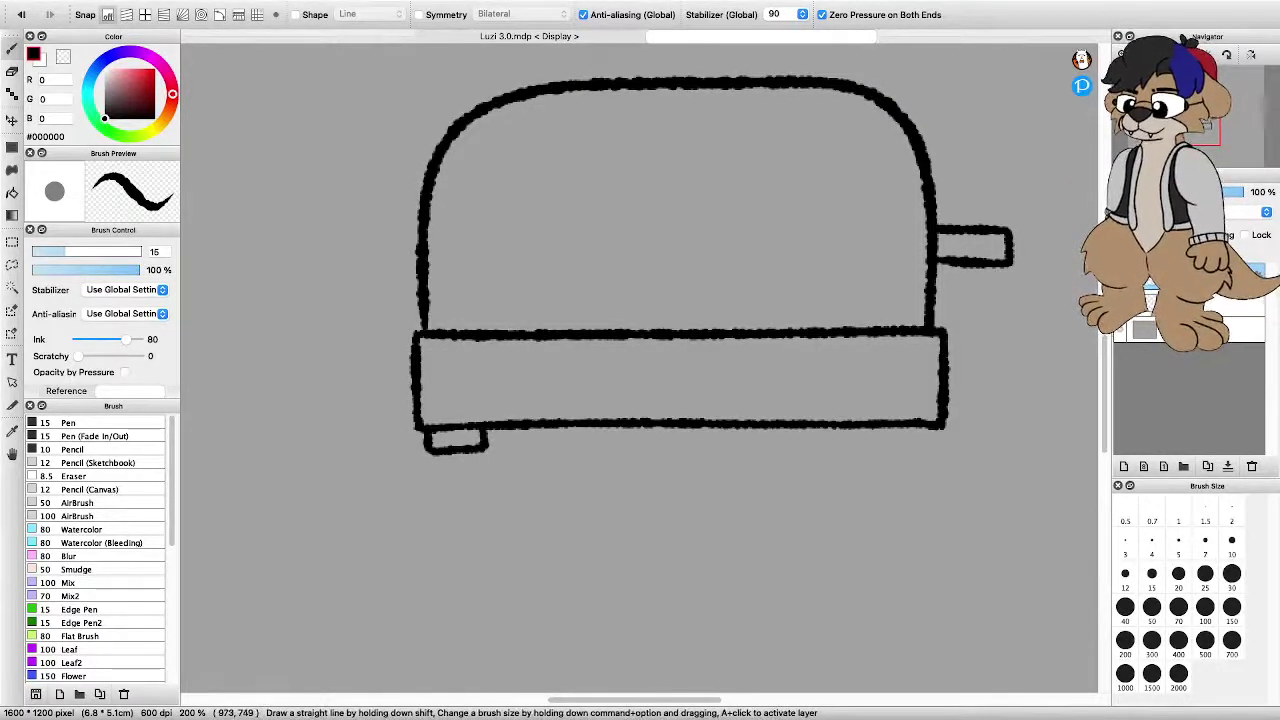
pyautogui.moveTo(924, 427)
pyautogui.mouseDown()
pyautogui.moveTo(902, 448)
pyautogui.moveTo(868, 437)
pyautogui.mouseUp()
pyautogui.scroll(-3, 871, 434)
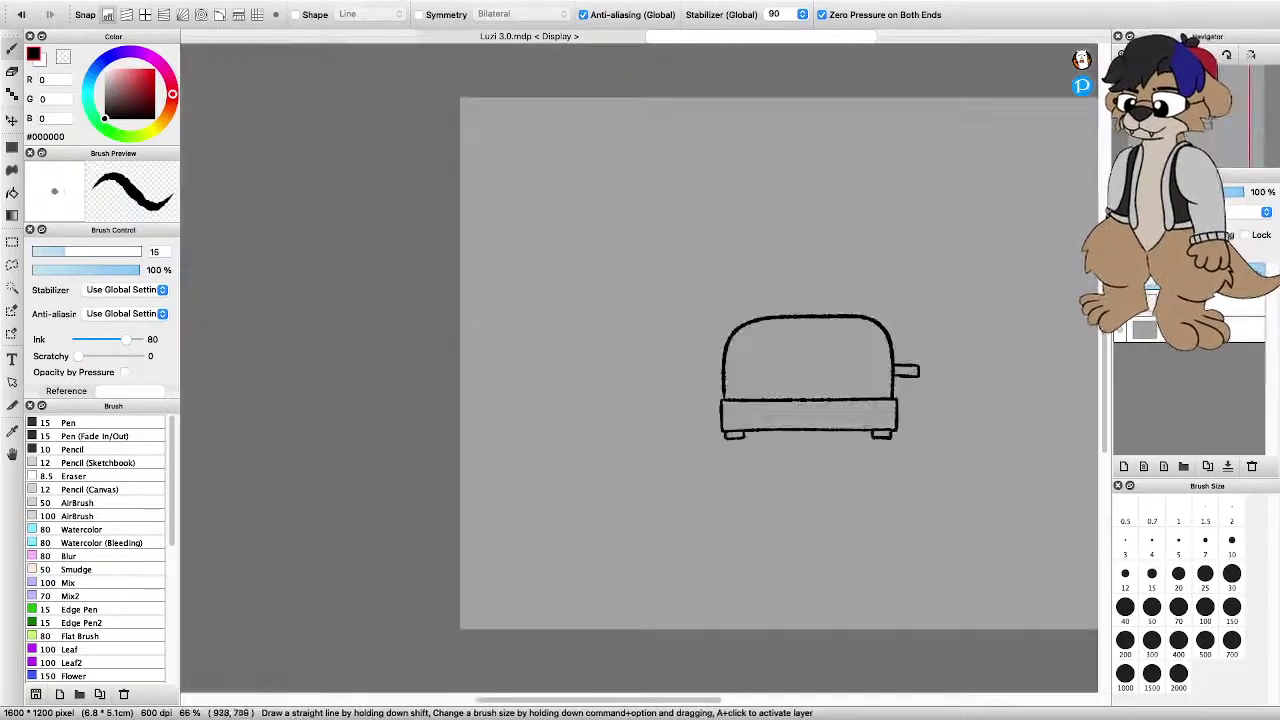
pyautogui.scroll(2, 708, 395)
pyautogui.scroll(3, 754, 392)
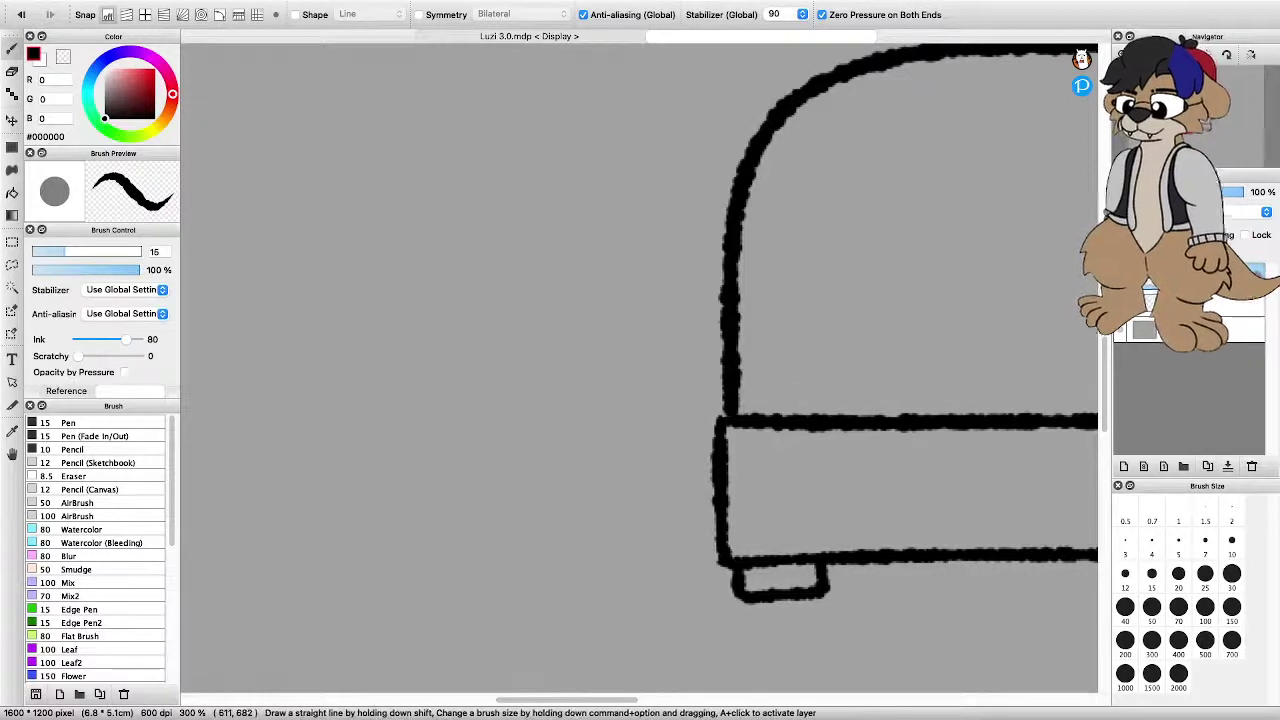
pyautogui.scroll(-4, 731, 419)
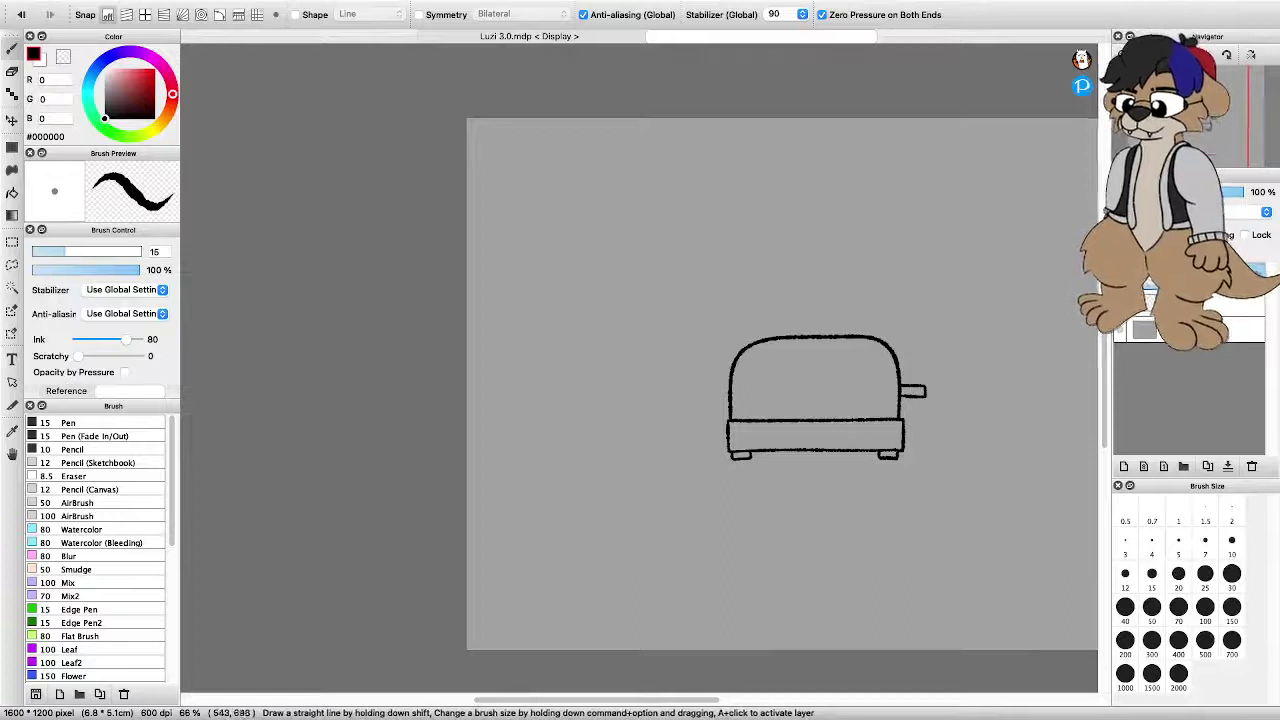
pyautogui.scroll(3, 710, 405)
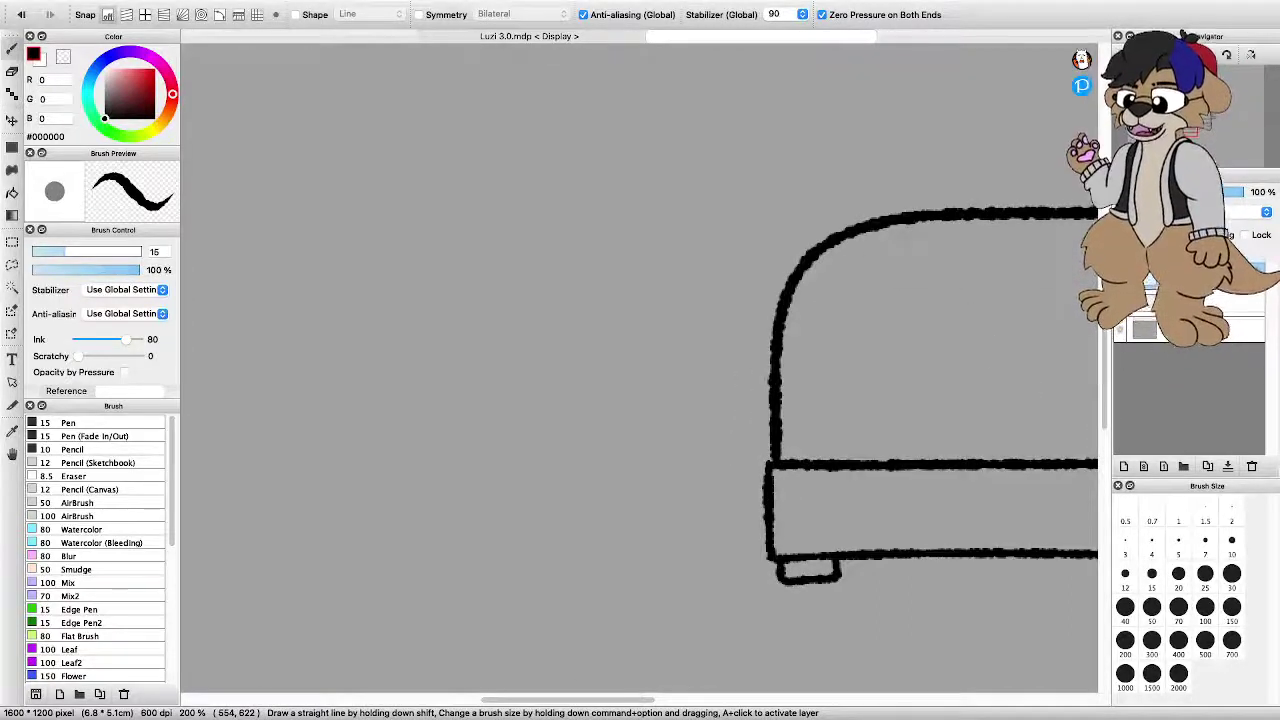
pyautogui.scroll(-4, 709, 364)
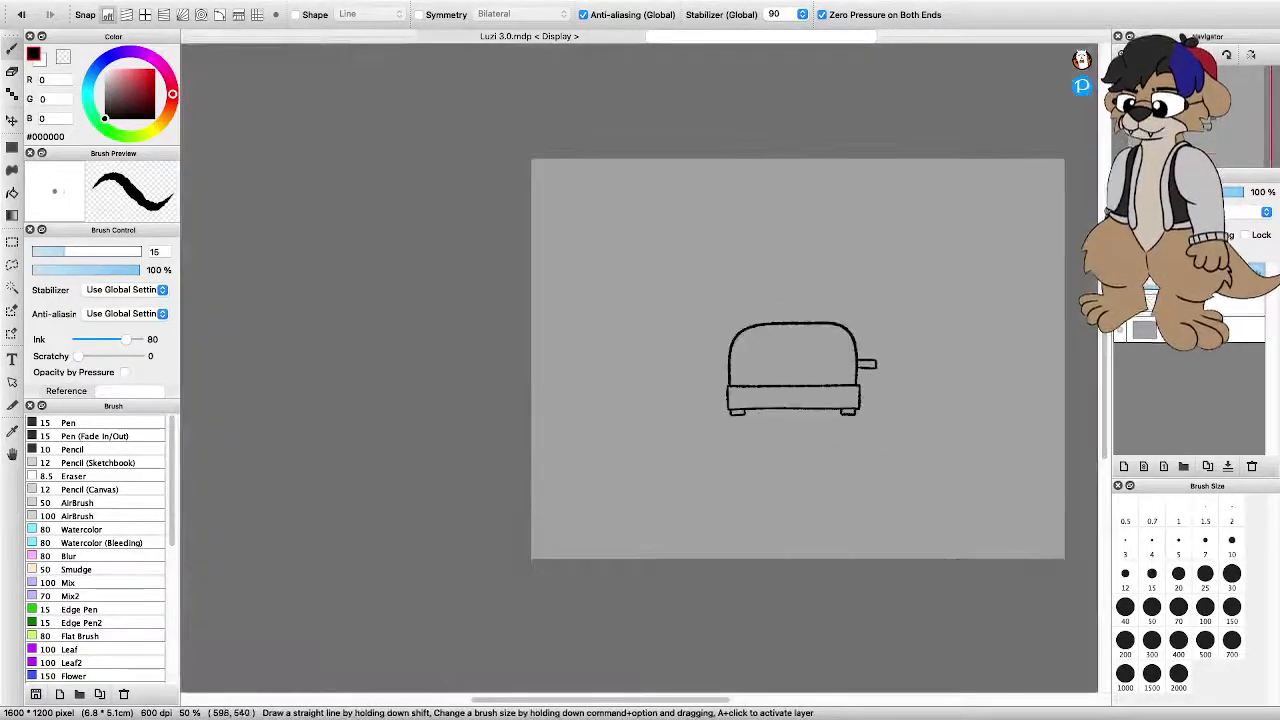
pyautogui.scroll(3, 722, 348)
pyautogui.scroll(1, 708, 418)
pyautogui.scroll(1, 710, 420)
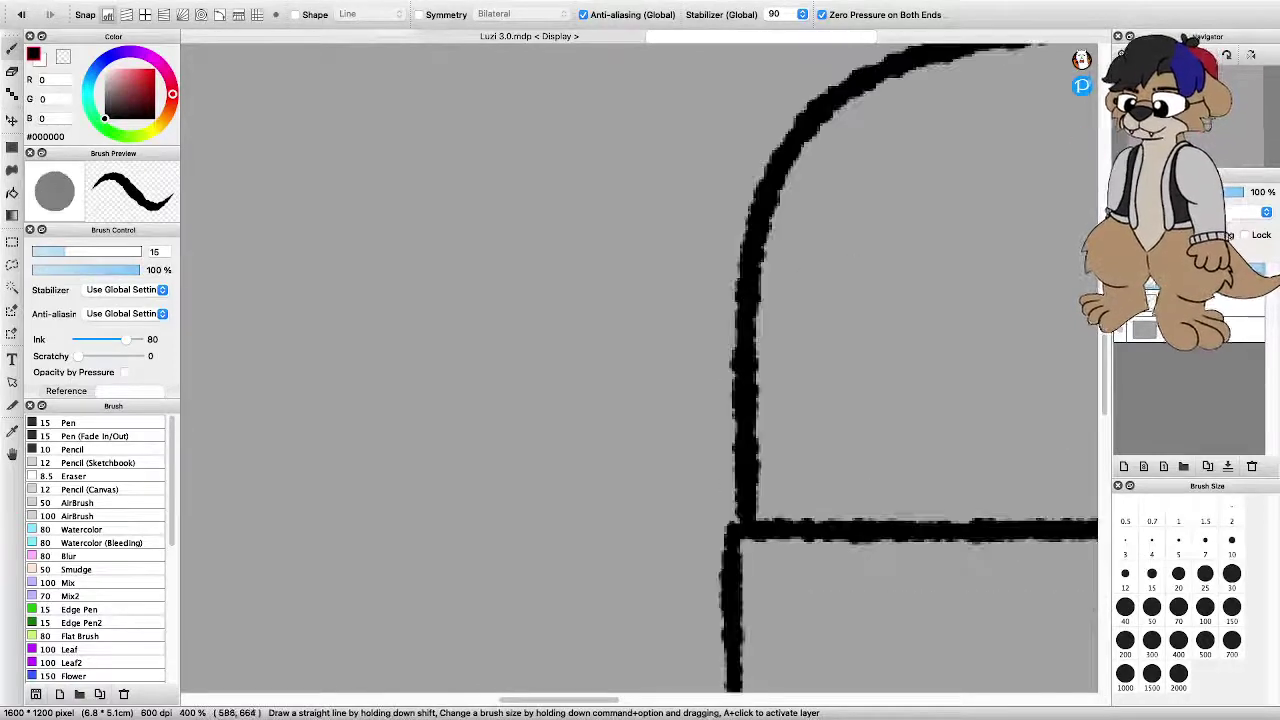
pyautogui.scroll(-2, 710, 420)
pyautogui.scroll(2, 710, 420)
pyautogui.scroll(-2, 710, 420)
pyautogui.scroll(2, 739, 501)
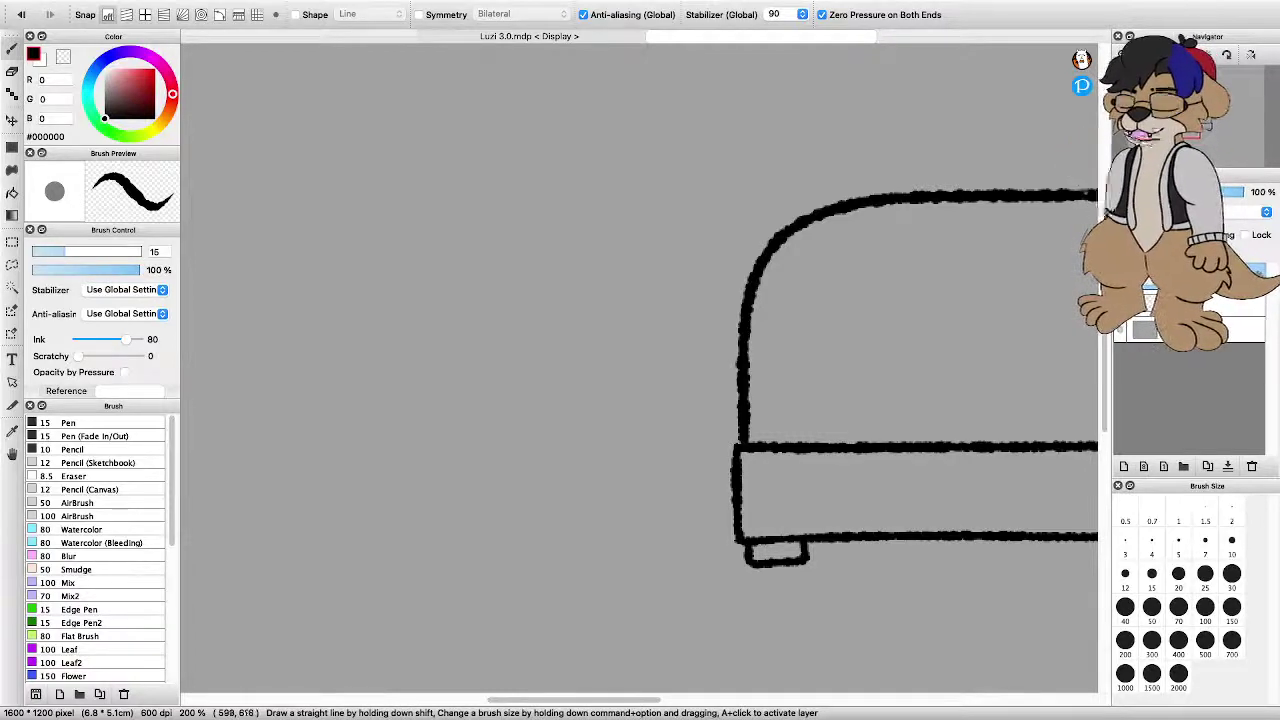
pyautogui.scroll(-2, 740, 450)
pyautogui.scroll(2, 740, 450)
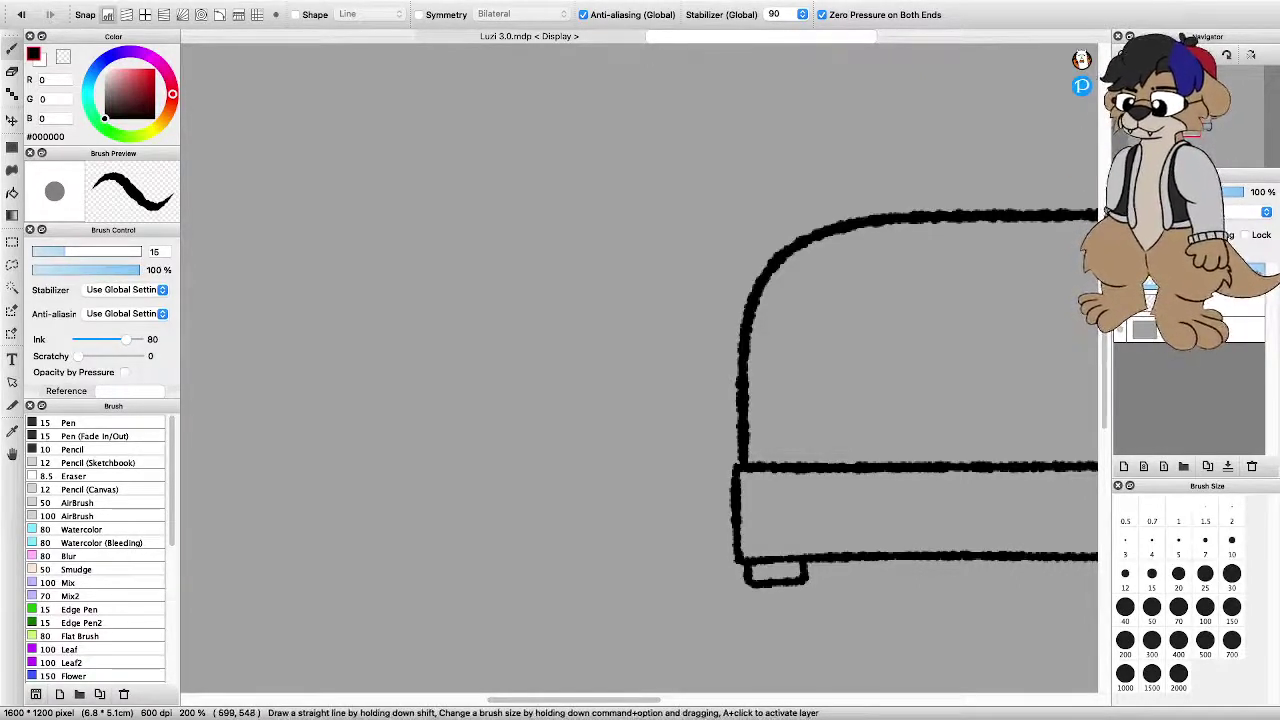
pyautogui.hscroll(1, 640, 368)
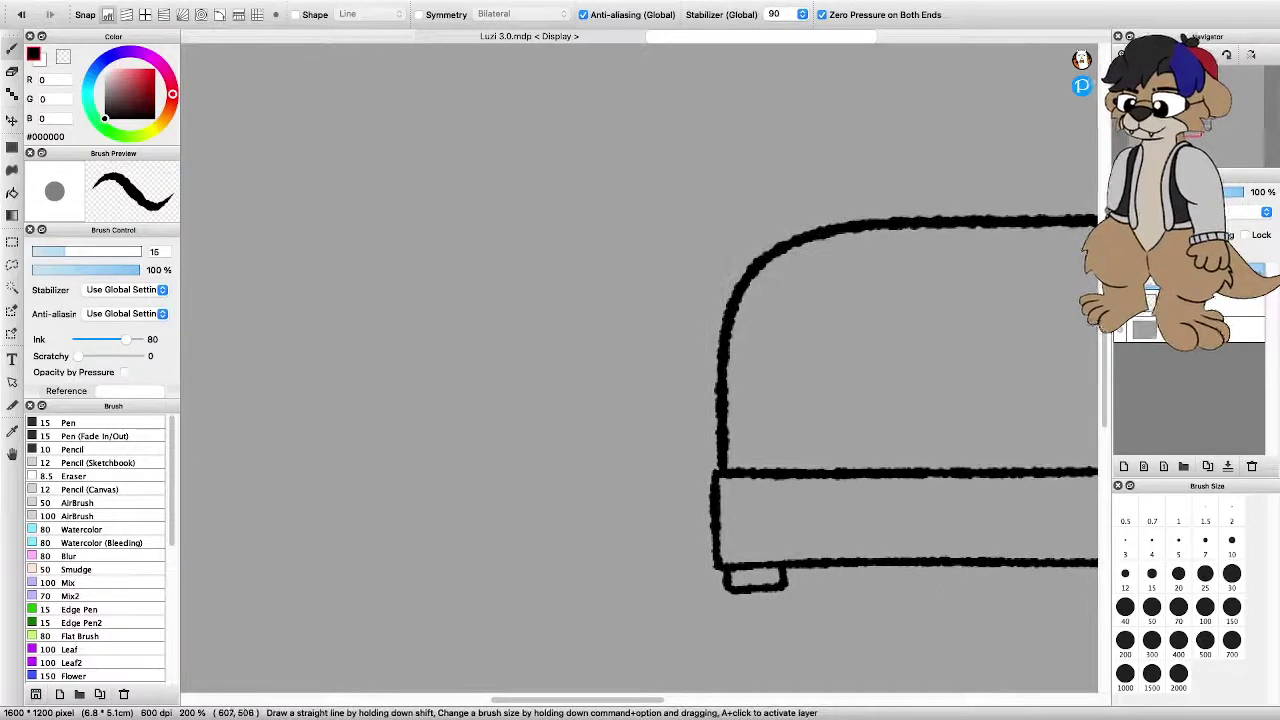
pyautogui.moveTo(754, 240)
pyautogui.mouseDown()
pyautogui.moveTo(740, 382)
pyautogui.moveTo(690, 537)
pyautogui.mouseUp()
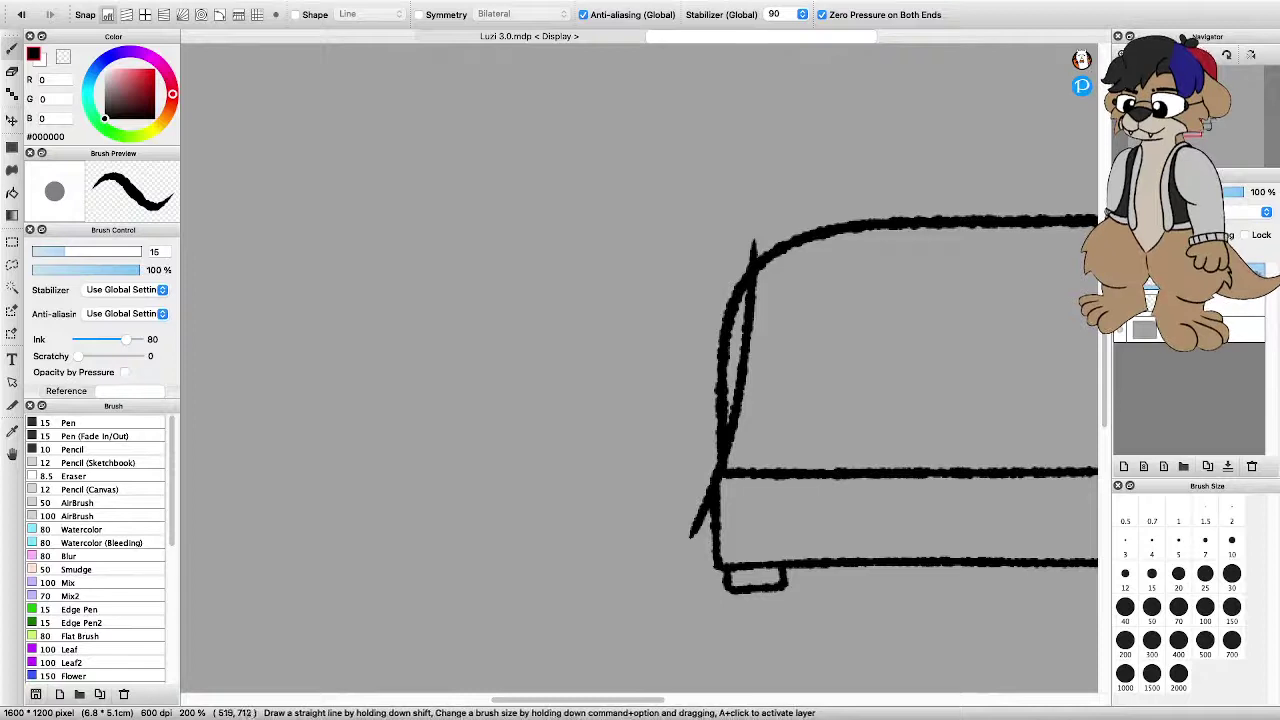
pyautogui.moveTo(617, 512)
pyautogui.mouseDown()
pyautogui.moveTo(671, 422)
pyautogui.moveTo(697, 334)
pyautogui.mouseUp()
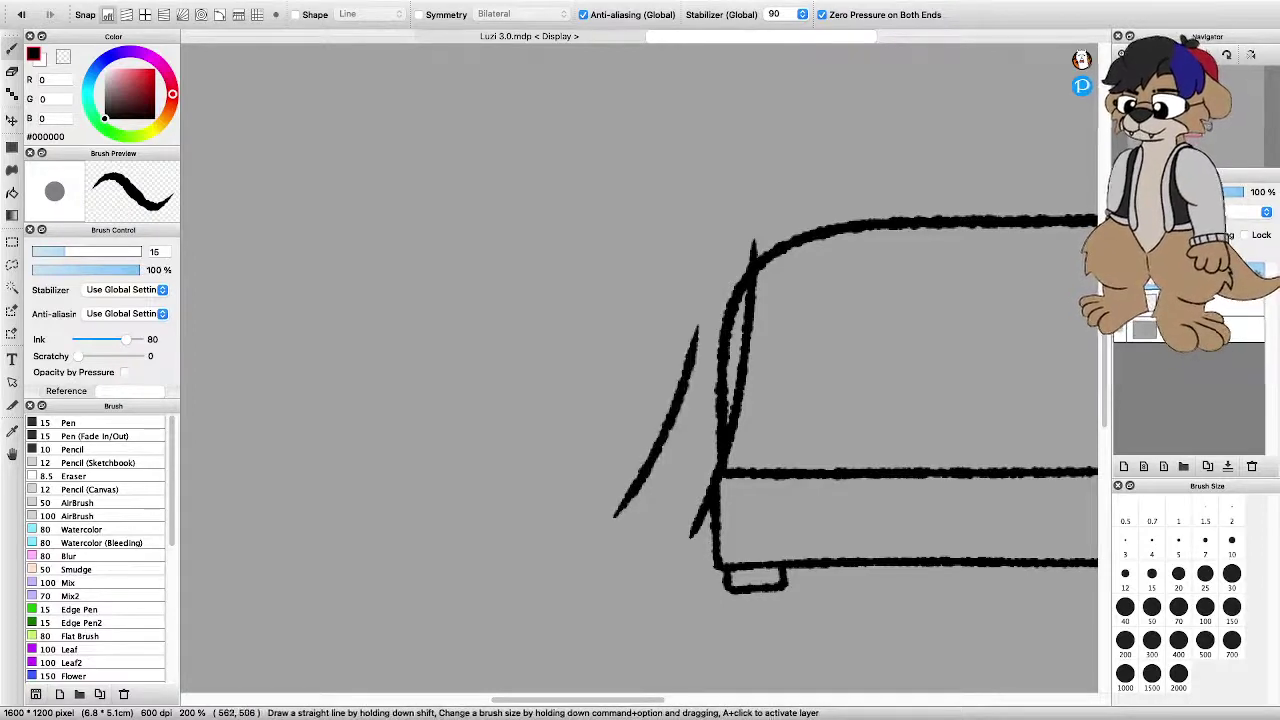
pyautogui.press('super+z')
pyautogui.press('super+z')
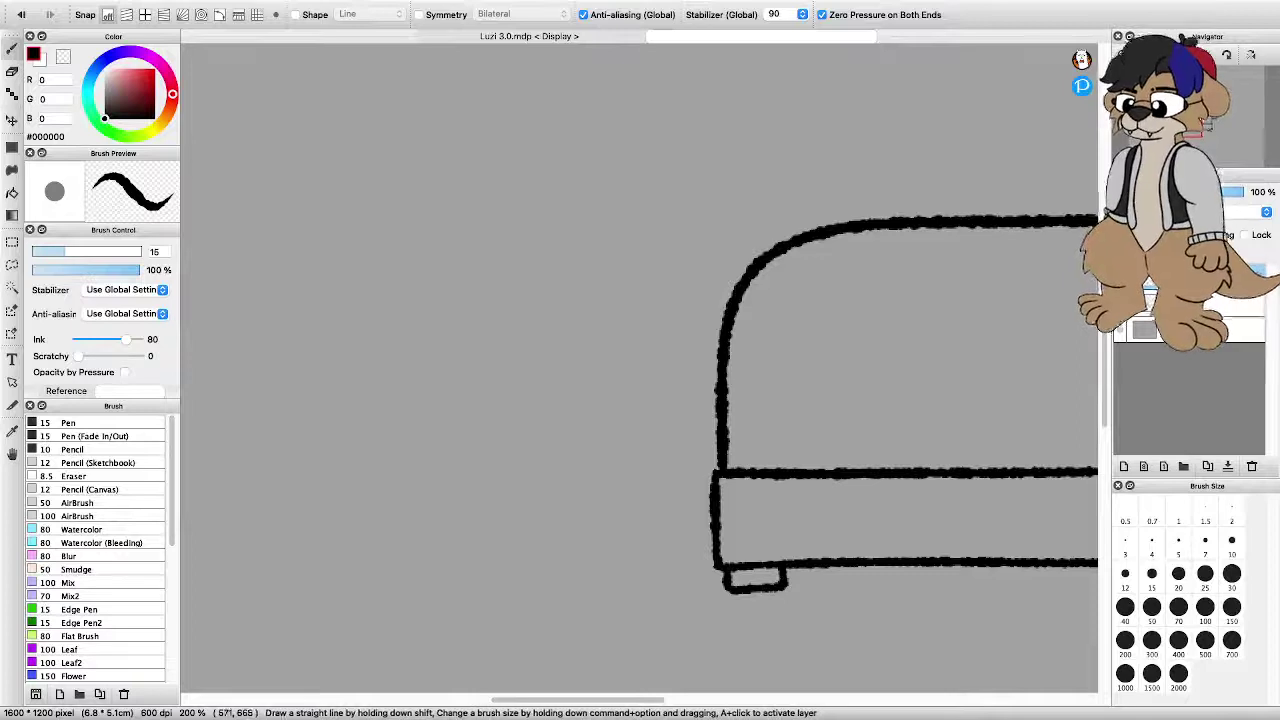
# Draw a wide rectangular nameplate with slightly rounded corners in the middle of the toaster's base
pyautogui.scroll(-6, 794, 369)
pyautogui.scroll(5, 820, 380)
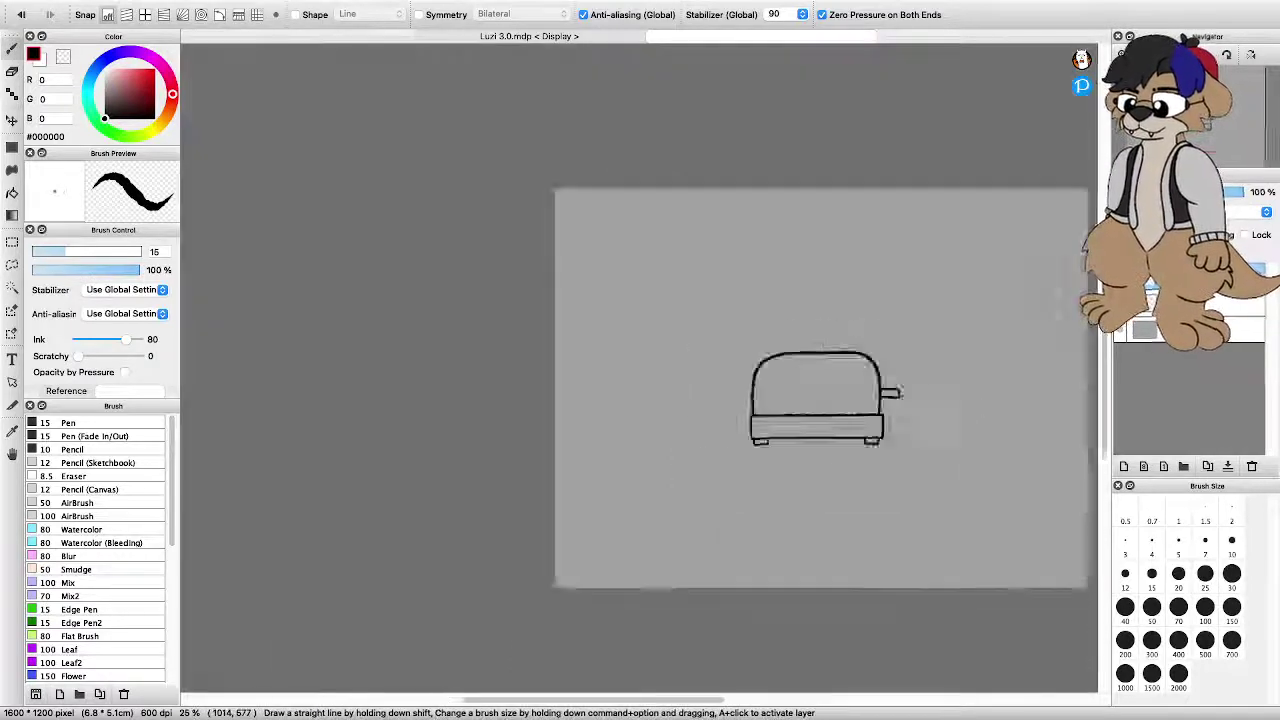
pyautogui.scroll(-2, 895, 415)
pyautogui.scroll(1, 971, 450)
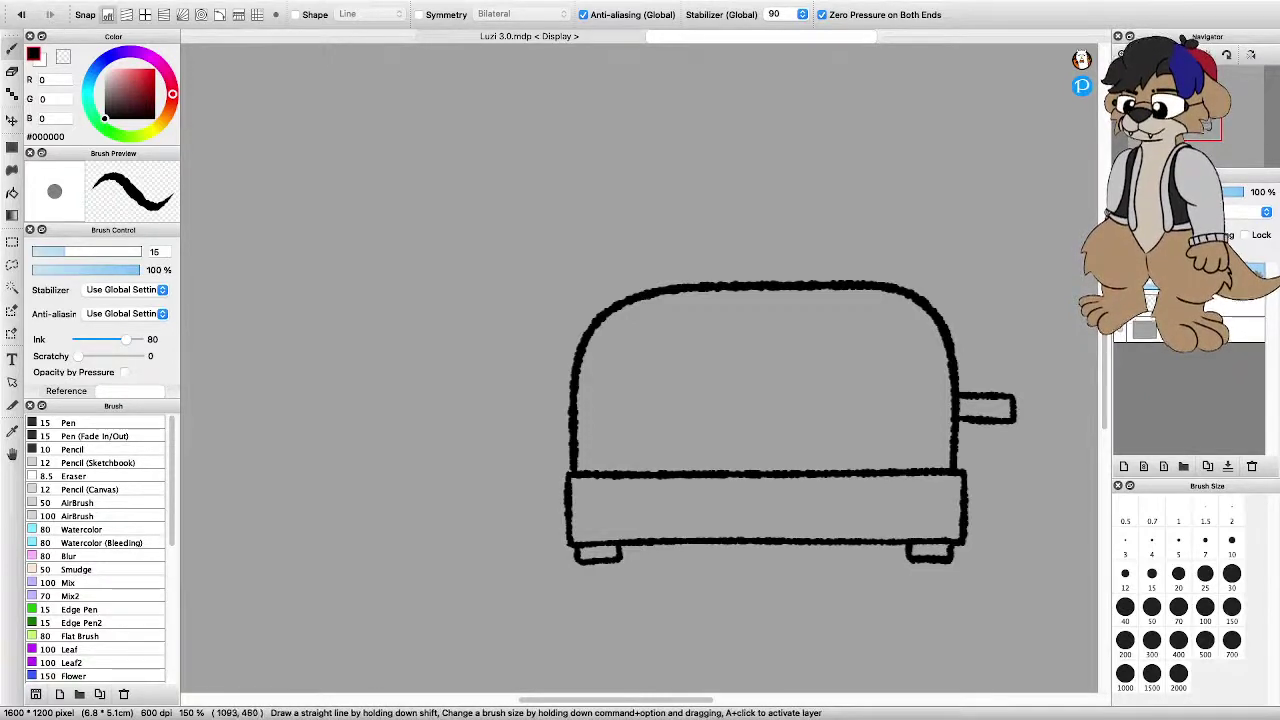
pyautogui.scroll(3, 640, 400)
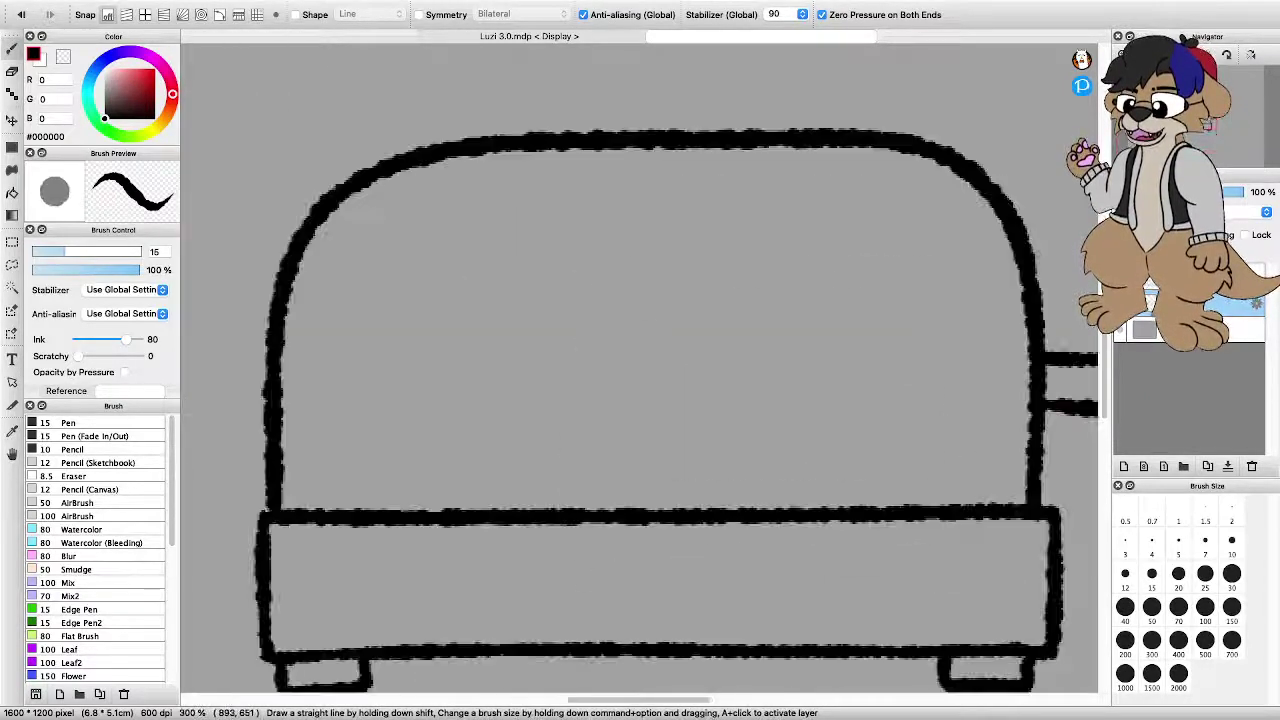
pyautogui.scroll(-2, 640, 400)
pyautogui.scroll(1, 640, 400)
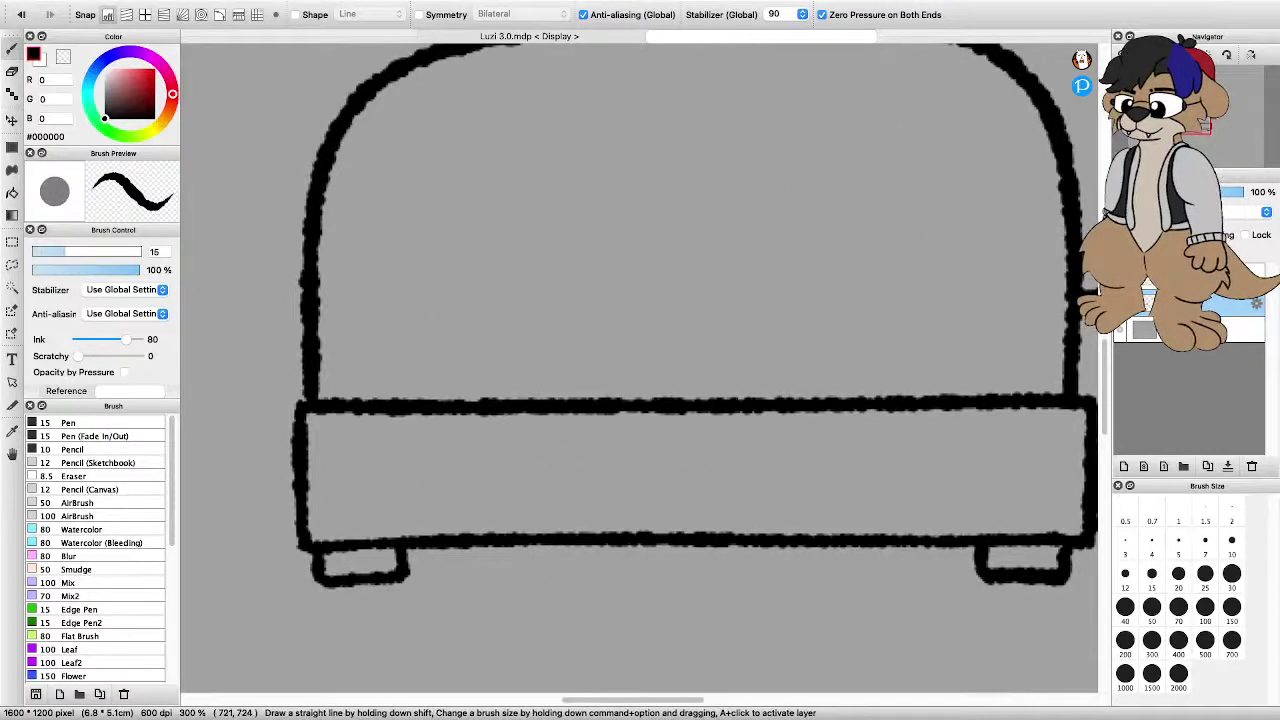
pyautogui.moveTo(522, 512)
pyautogui.mouseDown()
pyautogui.moveTo(571, 443)
pyautogui.moveTo(852, 433)
pyautogui.moveTo(862, 480)
pyautogui.moveTo(863, 512)
pyautogui.moveTo(522, 508)
pyautogui.mouseUp()
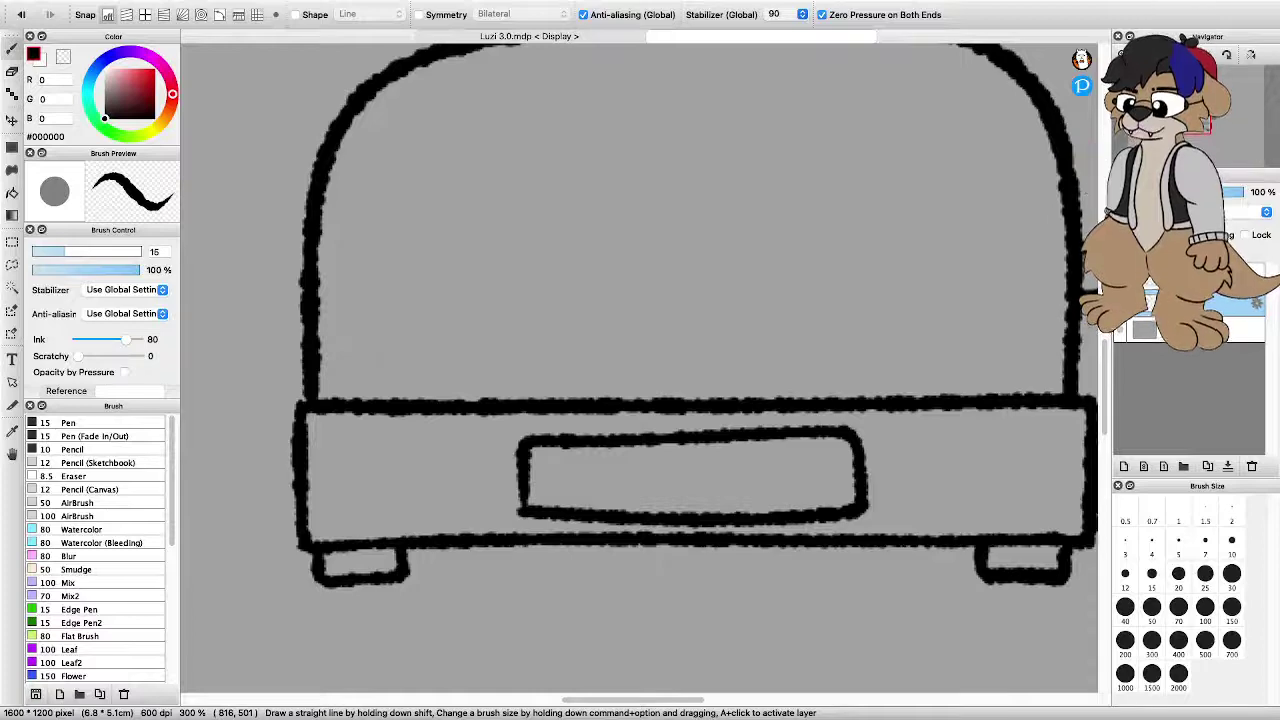
# Hand-letter "proot-toast" inside the nameplate with the stabilizer at 10 and the brush size at 5
pyautogui.scroll(3, 593, 502)
pyautogui.scroll(-1, 593, 502)
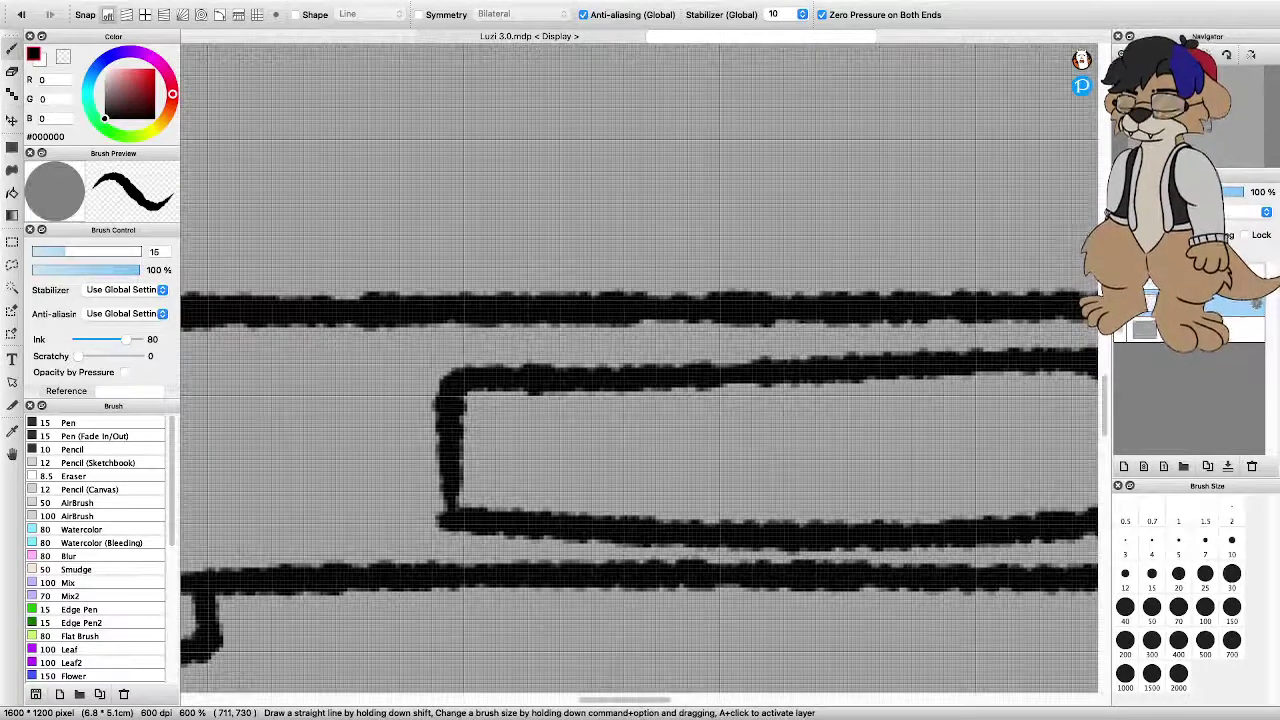
pyautogui.moveTo(488, 495); pyautogui.dragTo(512, 425)
pyautogui.press('super+z')
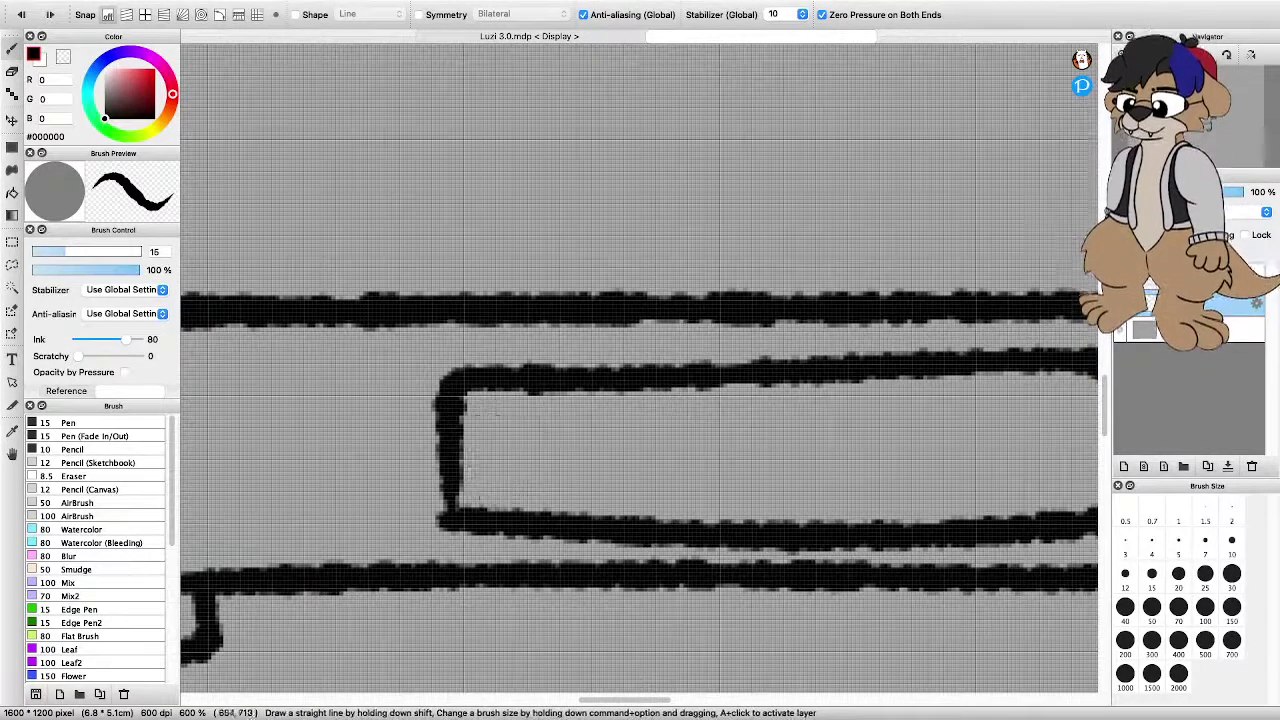
pyautogui.click(1178, 546)
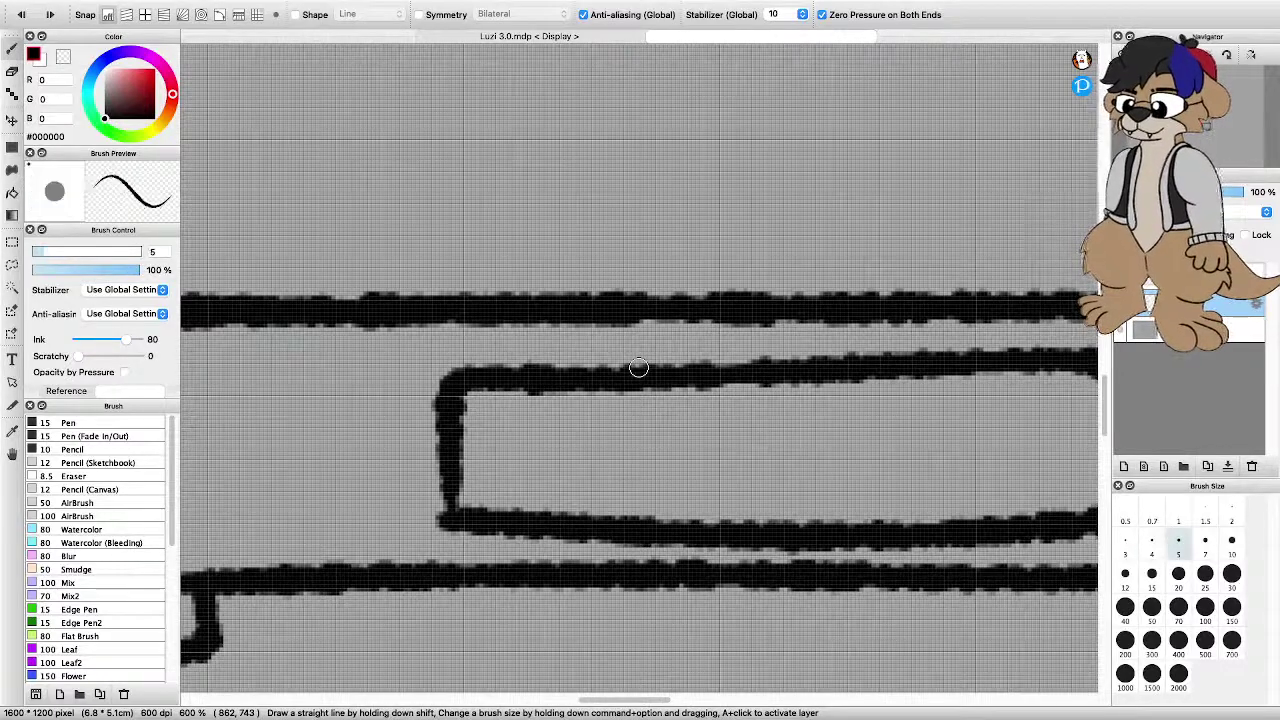
pyautogui.moveTo(501, 489)
pyautogui.mouseDown()
pyautogui.moveTo(508, 450)
pyautogui.moveTo(540, 462)
pyautogui.moveTo(554, 438)
pyautogui.moveTo(606, 488)
pyautogui.moveTo(632, 452)
pyautogui.mouseUp()
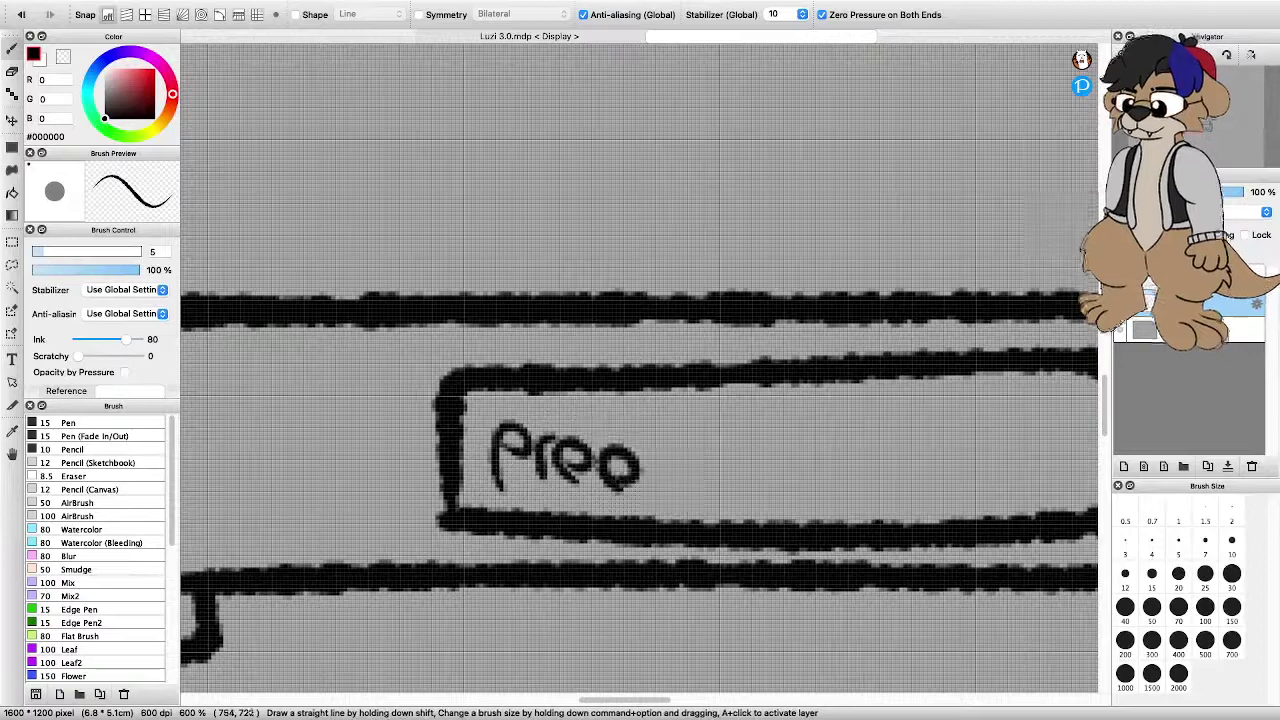
pyautogui.moveTo(638, 400); pyautogui.dragTo(642, 486)
pyautogui.moveTo(622, 434)
pyautogui.mouseDown()
pyautogui.moveTo(676, 428)
pyautogui.moveTo(722, 455)
pyautogui.mouseUp()
pyautogui.moveTo(738, 398); pyautogui.dragTo(744, 480)
pyautogui.moveTo(718, 428); pyautogui.dragTo(768, 424)
pyautogui.moveTo(800, 440); pyautogui.dragTo(798, 444)
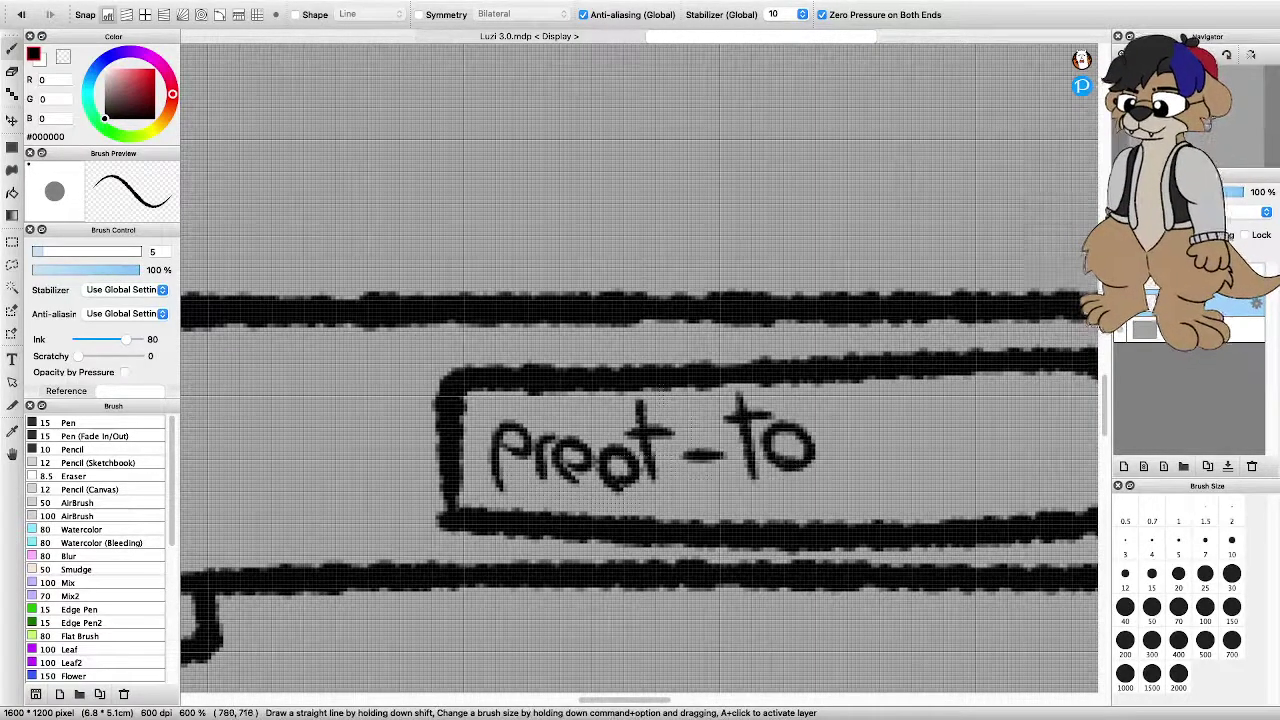
pyautogui.moveTo(884, 446)
pyautogui.mouseDown()
pyautogui.moveTo(928, 466)
pyautogui.moveTo(925, 422)
pyautogui.moveTo(951, 464)
pyautogui.moveTo(968, 420)
pyautogui.mouseUp()
pyautogui.scroll(-3, 769, 355)
pyautogui.scroll(-4, 776, 356)
pyautogui.scroll(4, 776, 356)
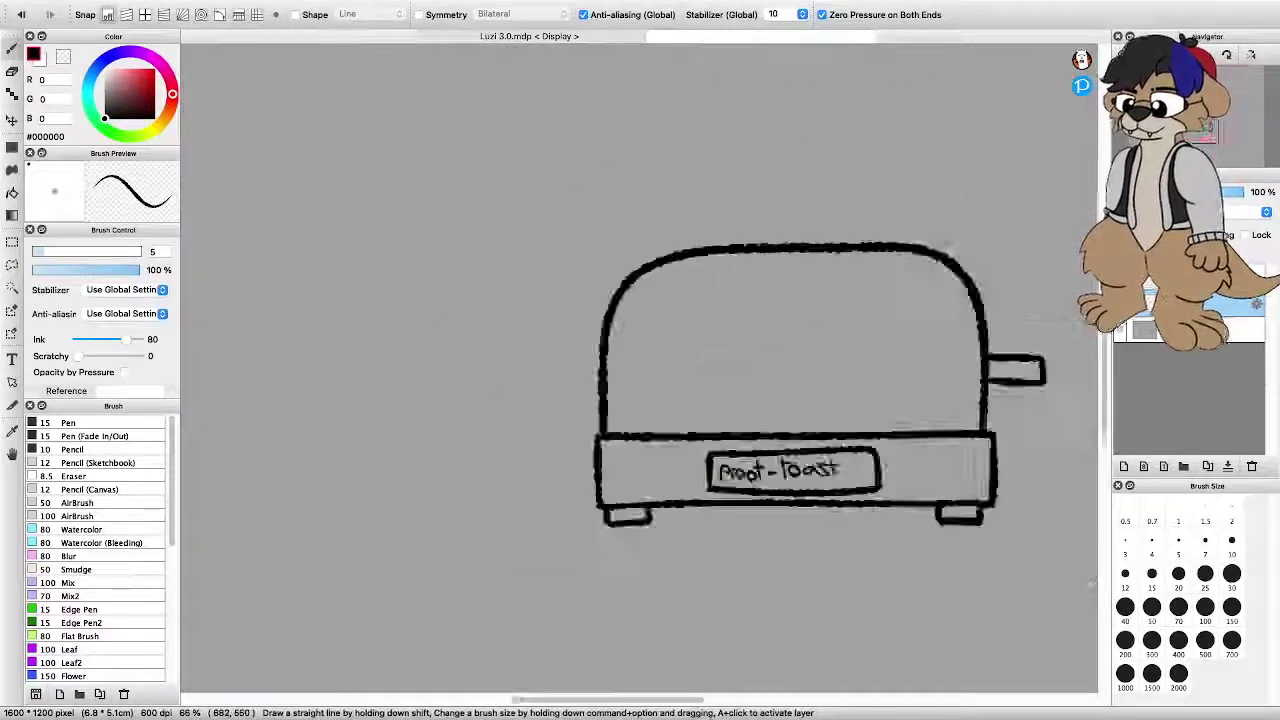
pyautogui.scroll(-4, 776, 356)
pyautogui.scroll(2, 776, 356)
pyautogui.scroll(-3, 776, 356)
pyautogui.press('super+minus')
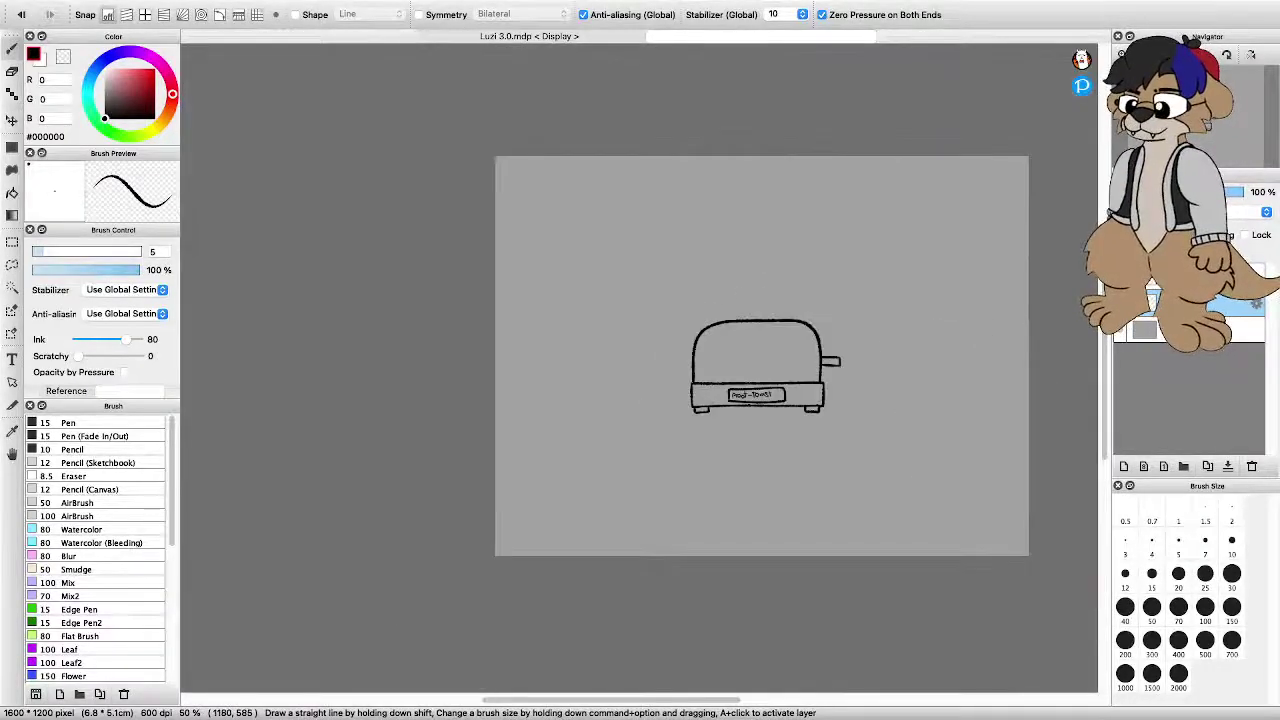
pyautogui.scroll(8, 885, 358)
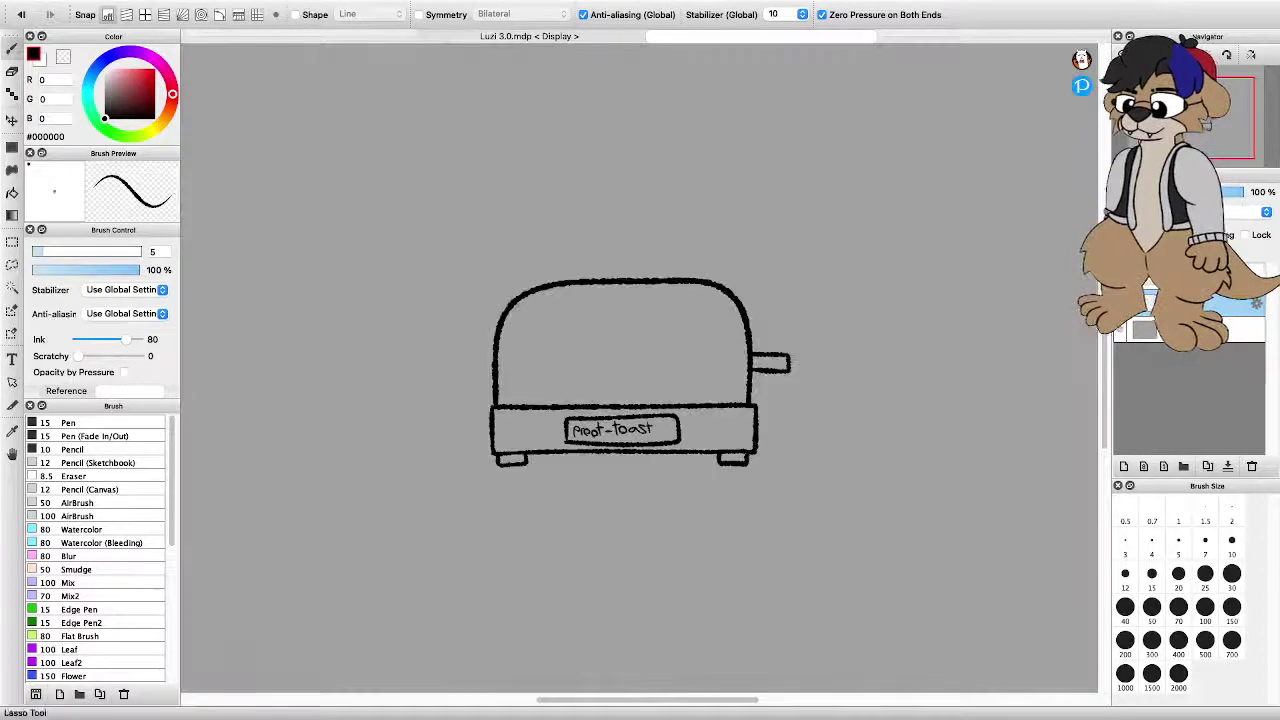
pyautogui.scroll(-5, 276, 311)
pyautogui.press(']')
pyautogui.press('super+plus')
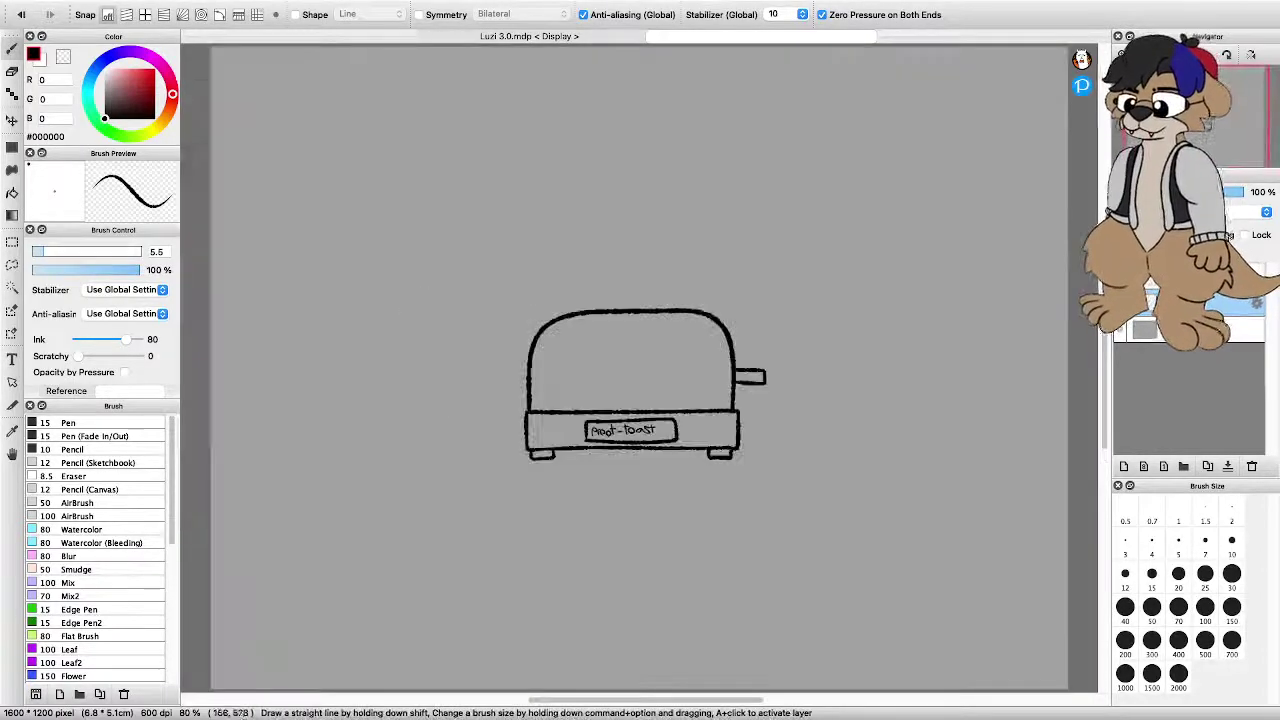
# Lasso the whole toaster, transform it to move it horizontally toward the right side of the canvas, and deselect it
pyautogui.press('m')
pyautogui.moveTo(580, 532)
pyautogui.mouseDown()
pyautogui.moveTo(380, 320)
pyautogui.moveTo(605, 560)
pyautogui.moveTo(512, 545)
pyautogui.mouseUp()
pyautogui.click(865, 13)
pyautogui.moveTo(616, 385); pyautogui.dragTo(755, 383)
pyautogui.press('Return')
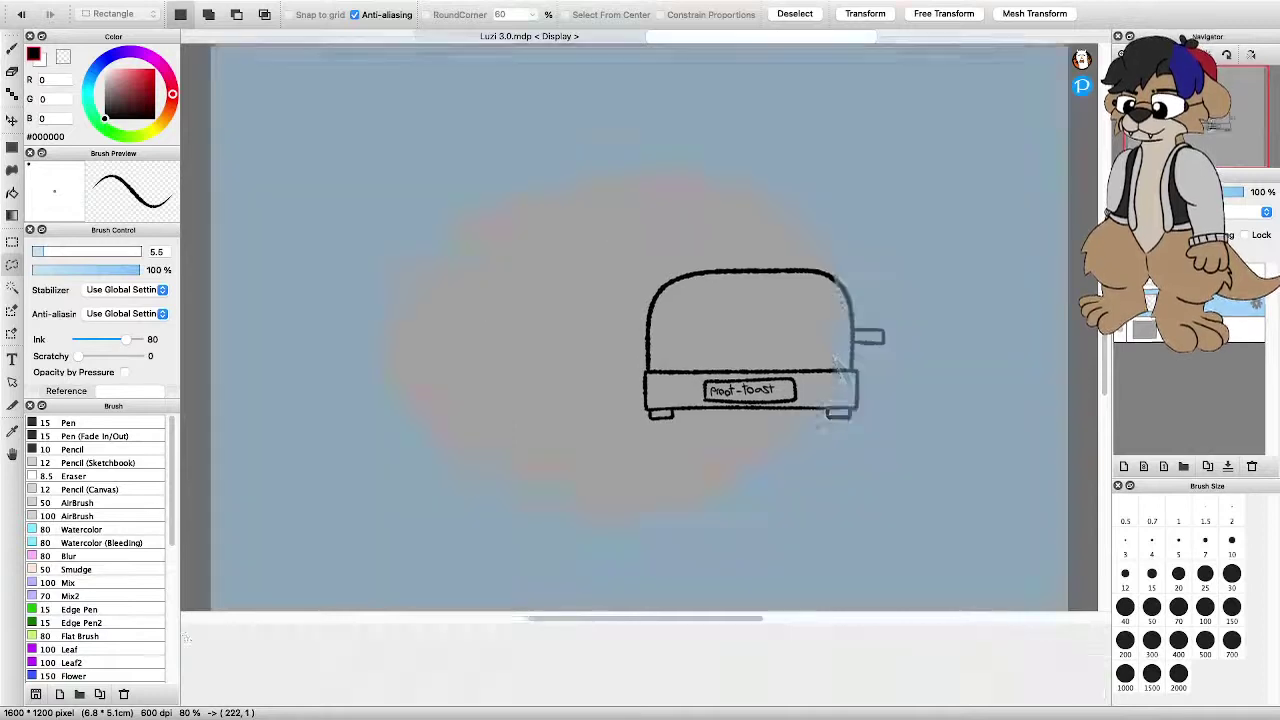
pyautogui.press('super+d')
pyautogui.scroll(-2, 545, 410)
pyautogui.scroll(3, 532, 375)
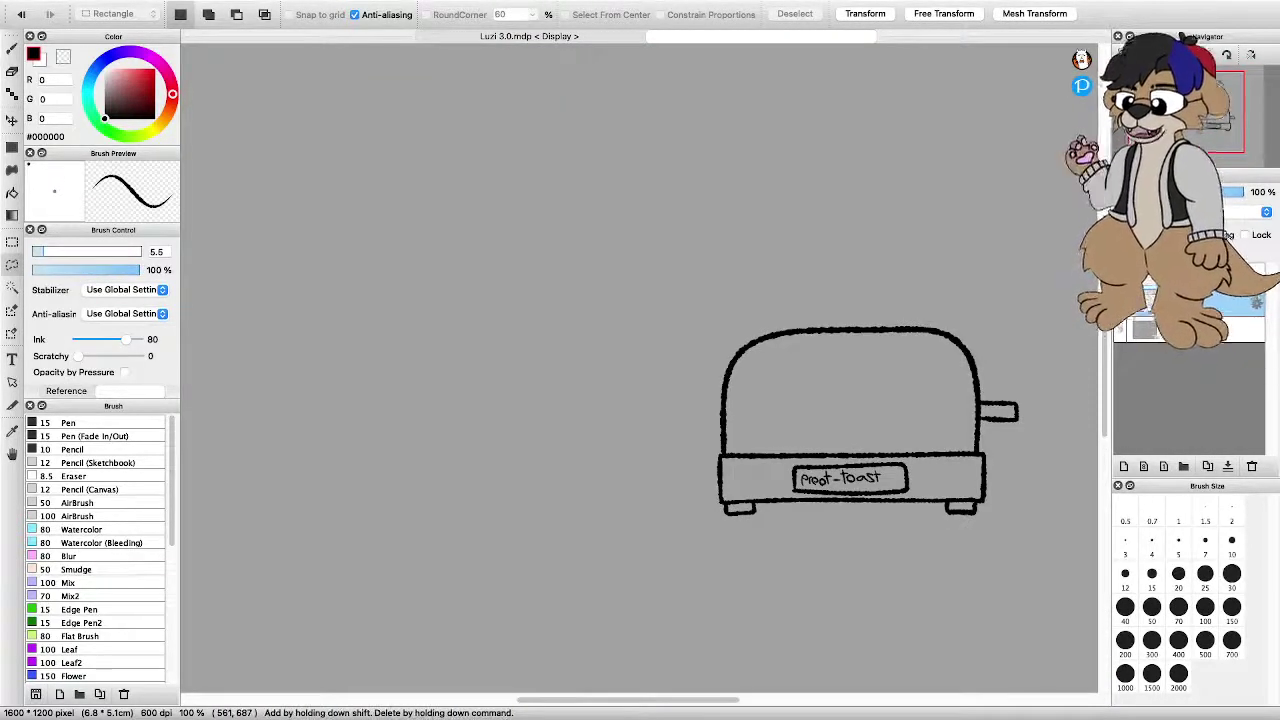
pyautogui.scroll(-3, 530, 316)
pyautogui.scroll(2, 526, 335)
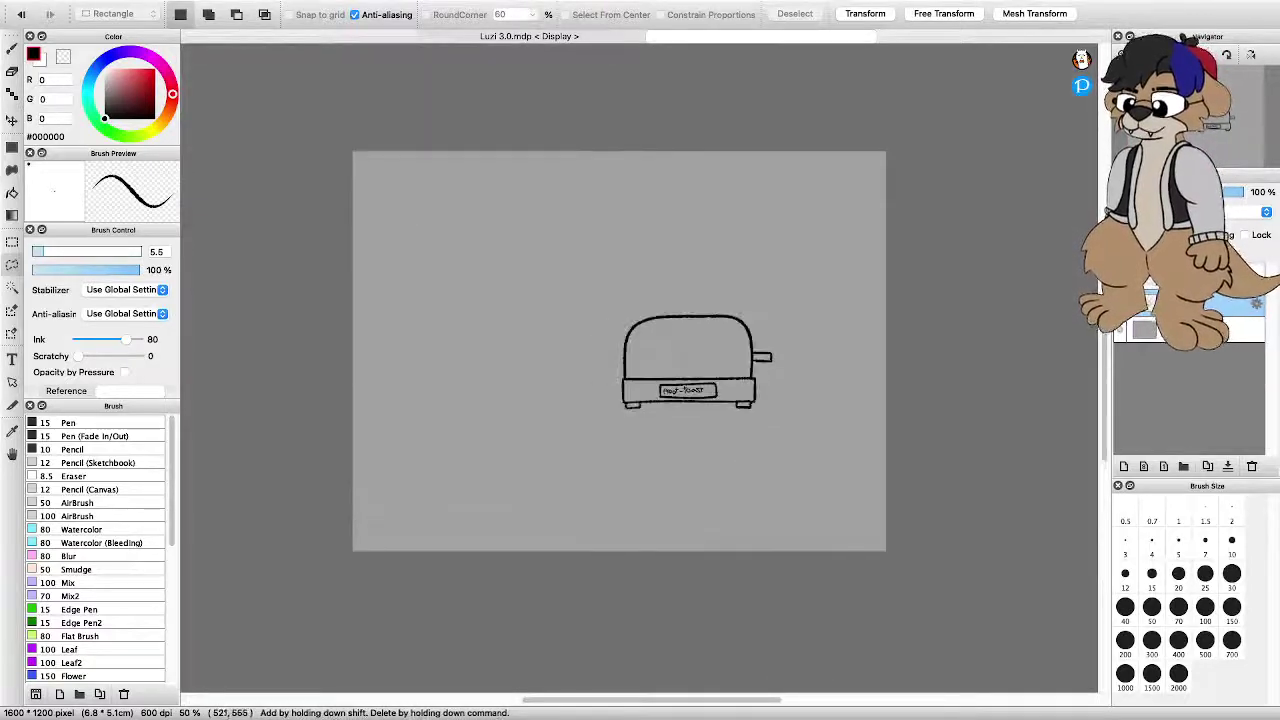
pyautogui.scroll(2, 518, 344)
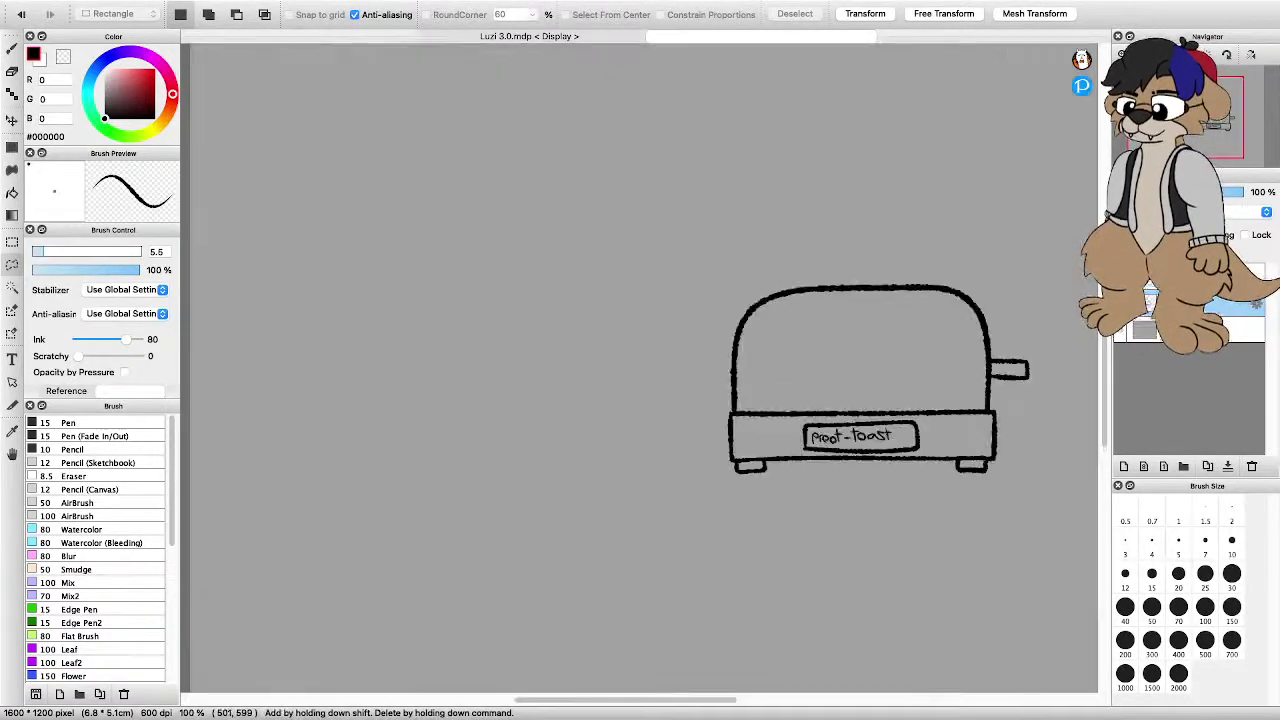
pyautogui.scroll(2, 804, 355)
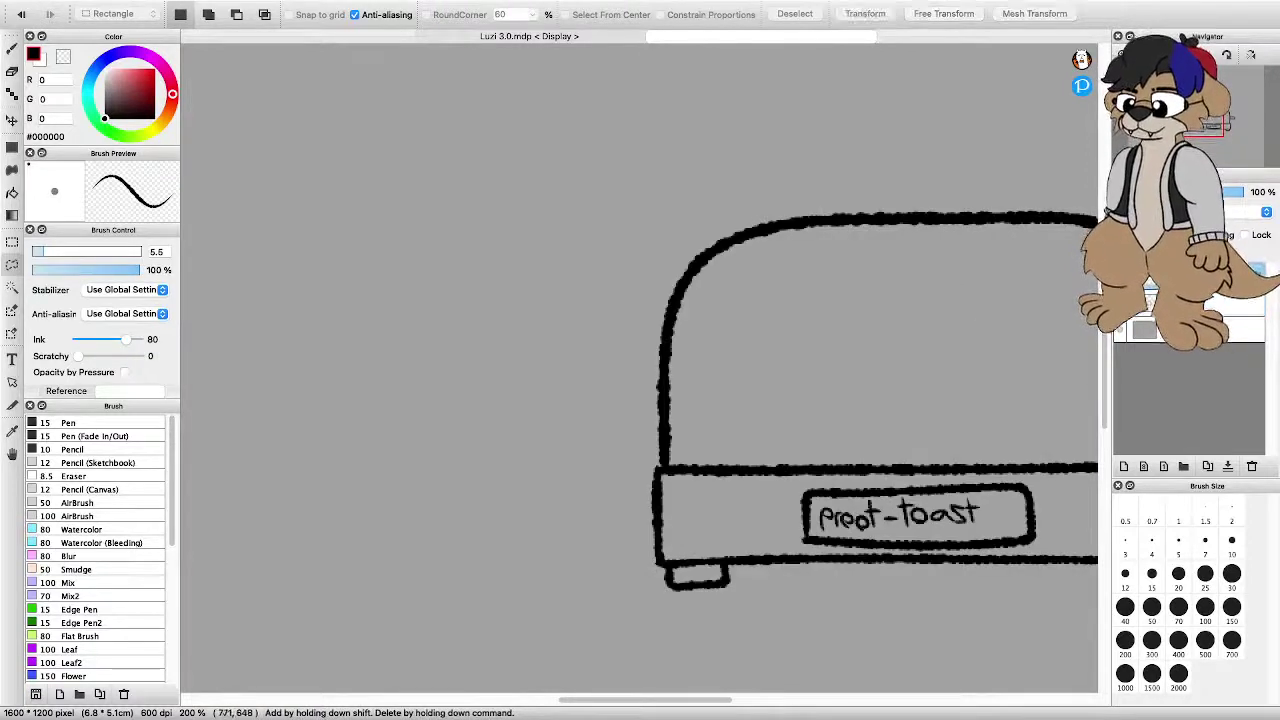
pyautogui.scroll(-2, 601, 424)
pyautogui.scroll(1, 490, 449)
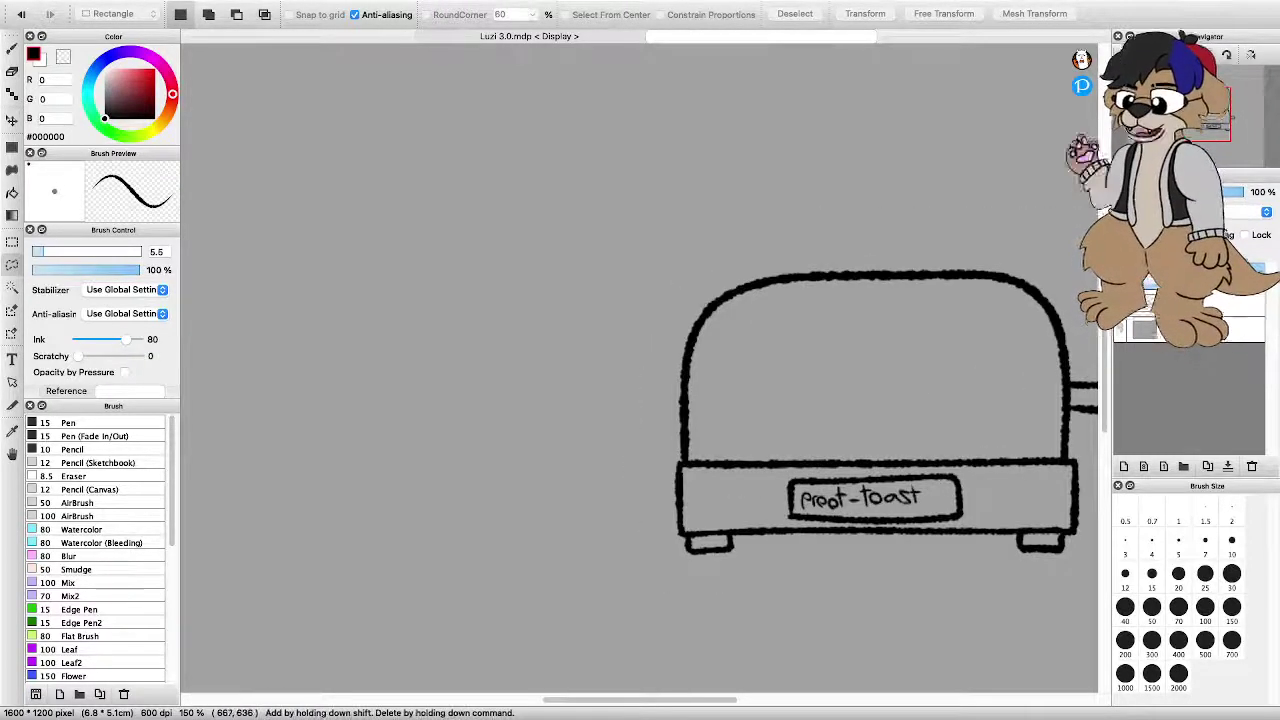
# Switch back to the brush, set its size to 15, and undo the trial strokes along the toaster's left side
pyautogui.press('b')
pyautogui.scroll(-4, 568, 395)
pyautogui.scroll(3, 530, 369)
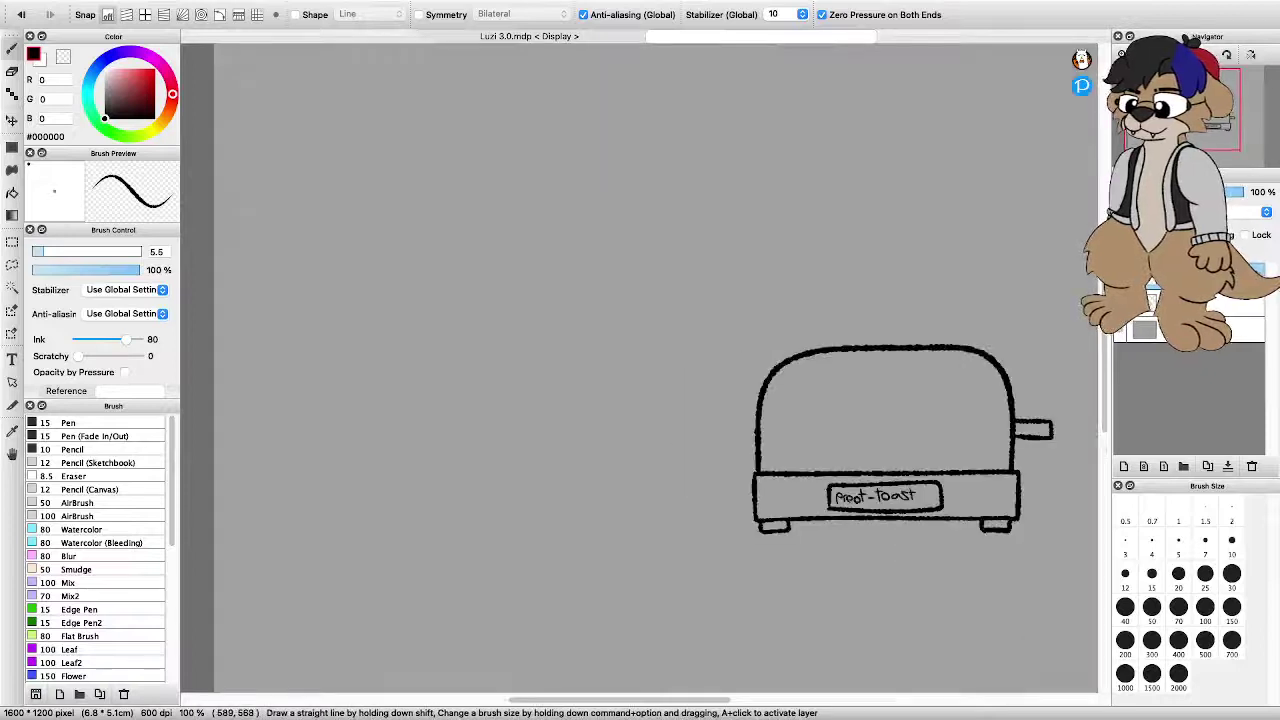
pyautogui.scroll(2, 772, 472)
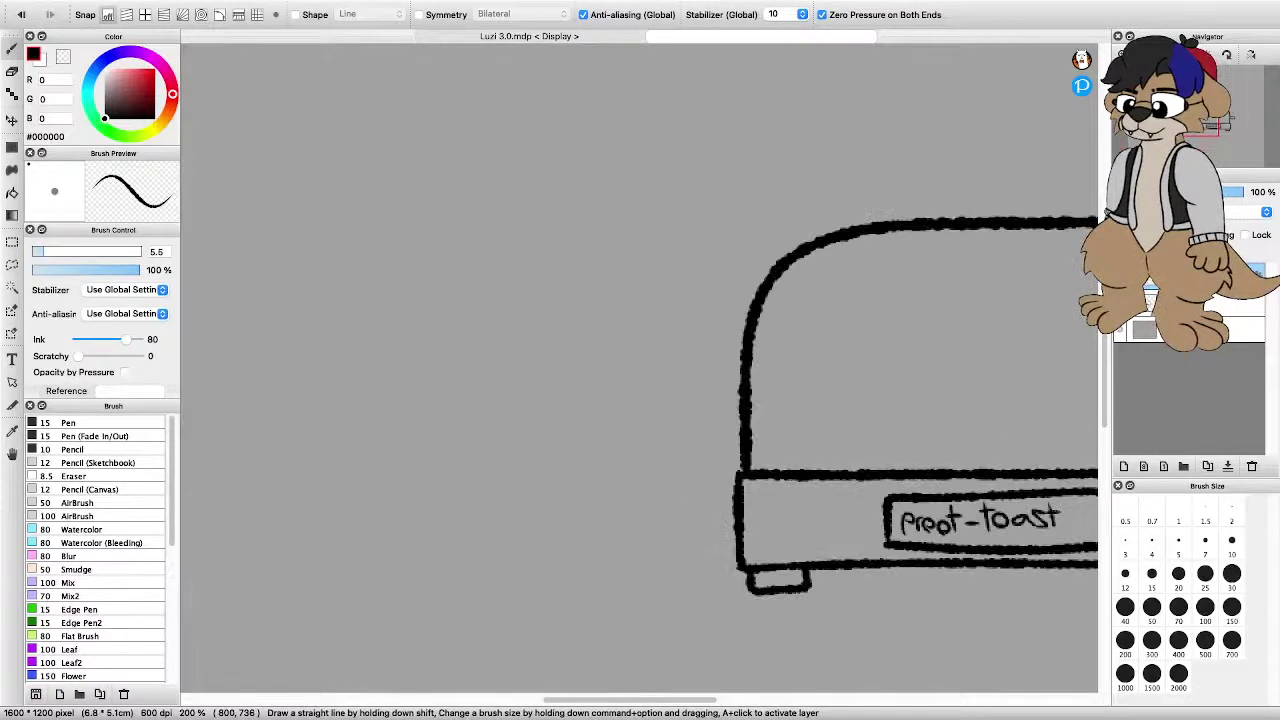
pyautogui.moveTo(727, 546); pyautogui.dragTo(772, 399)
pyautogui.press('super+z')
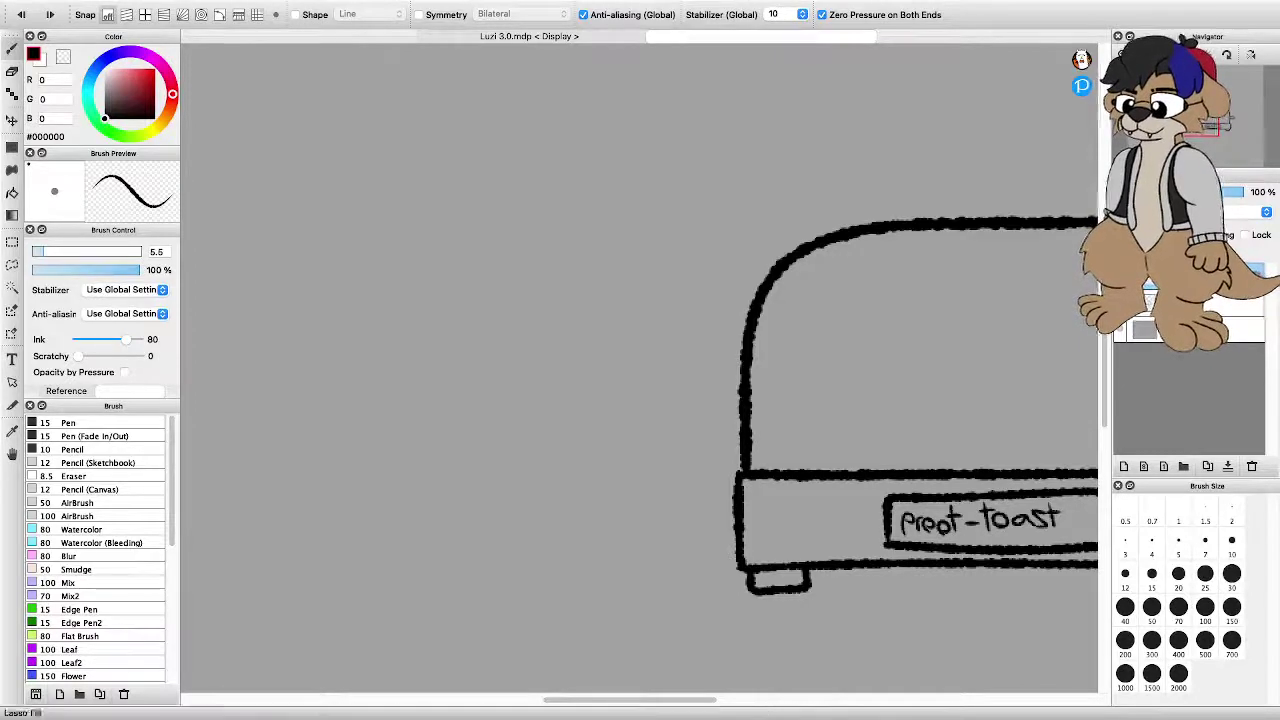
pyautogui.click(1151, 577)
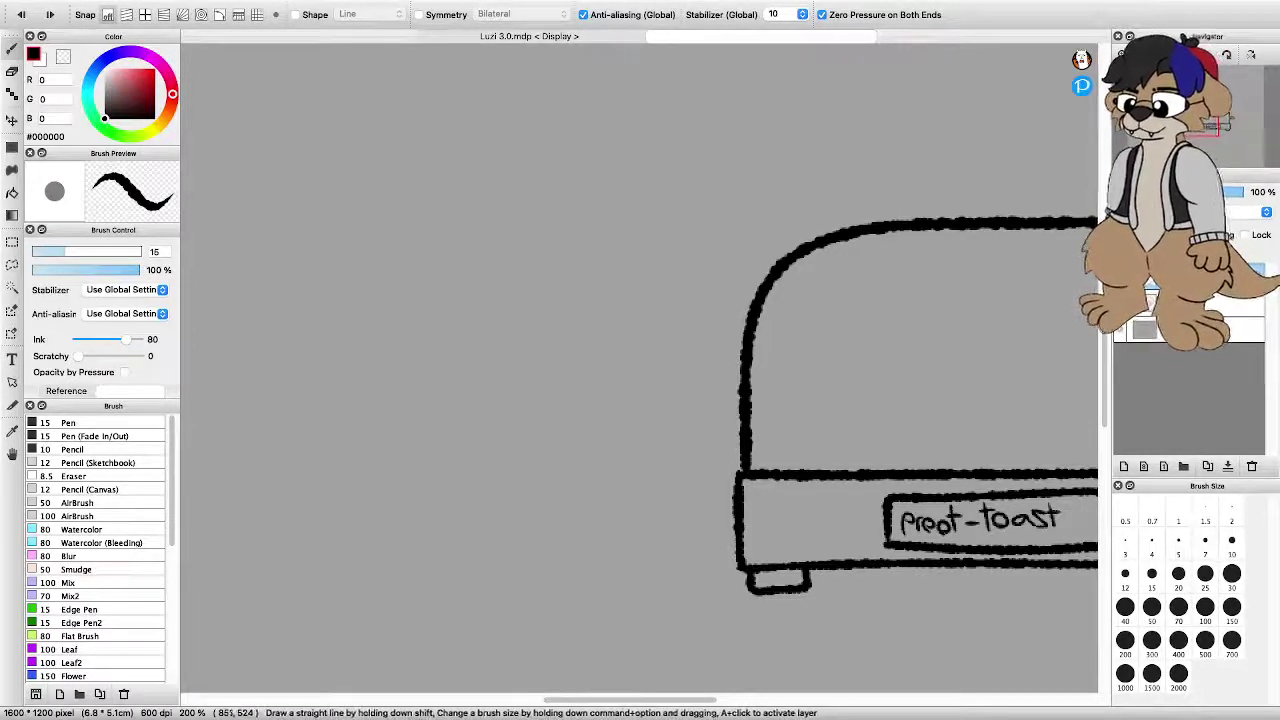
pyautogui.moveTo(798, 224); pyautogui.dragTo(758, 370)
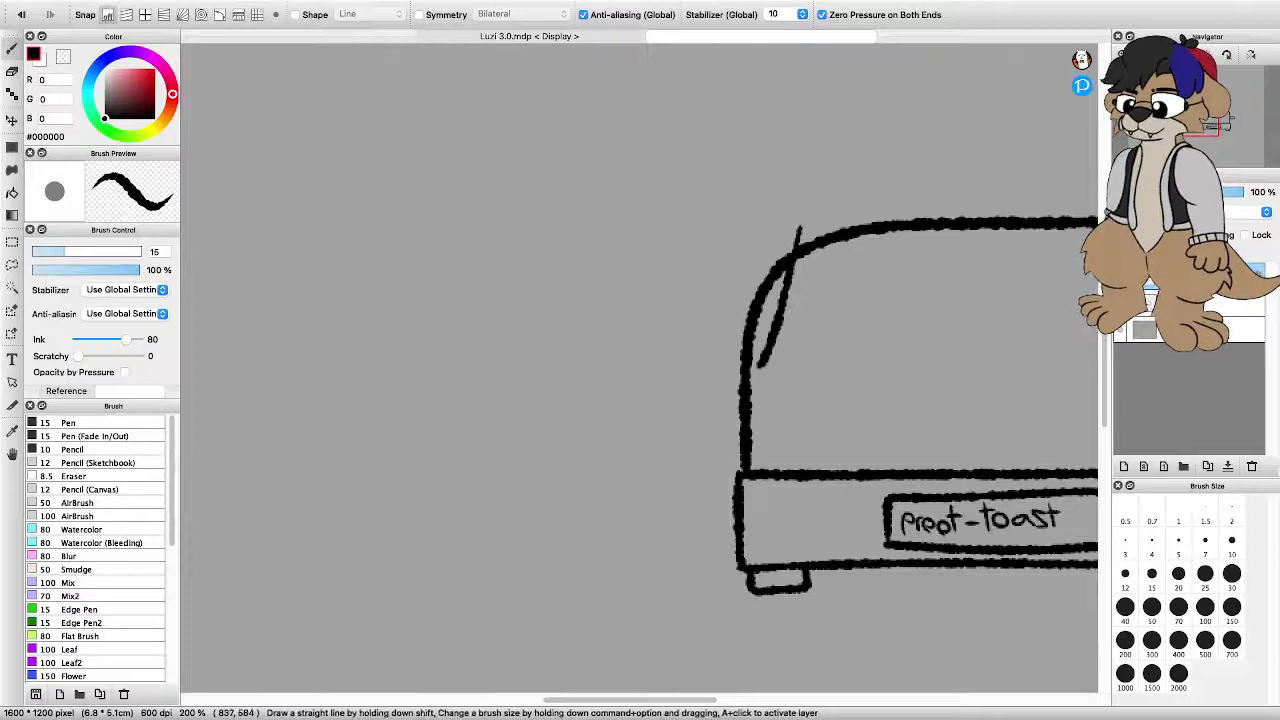
pyautogui.press('super+z')
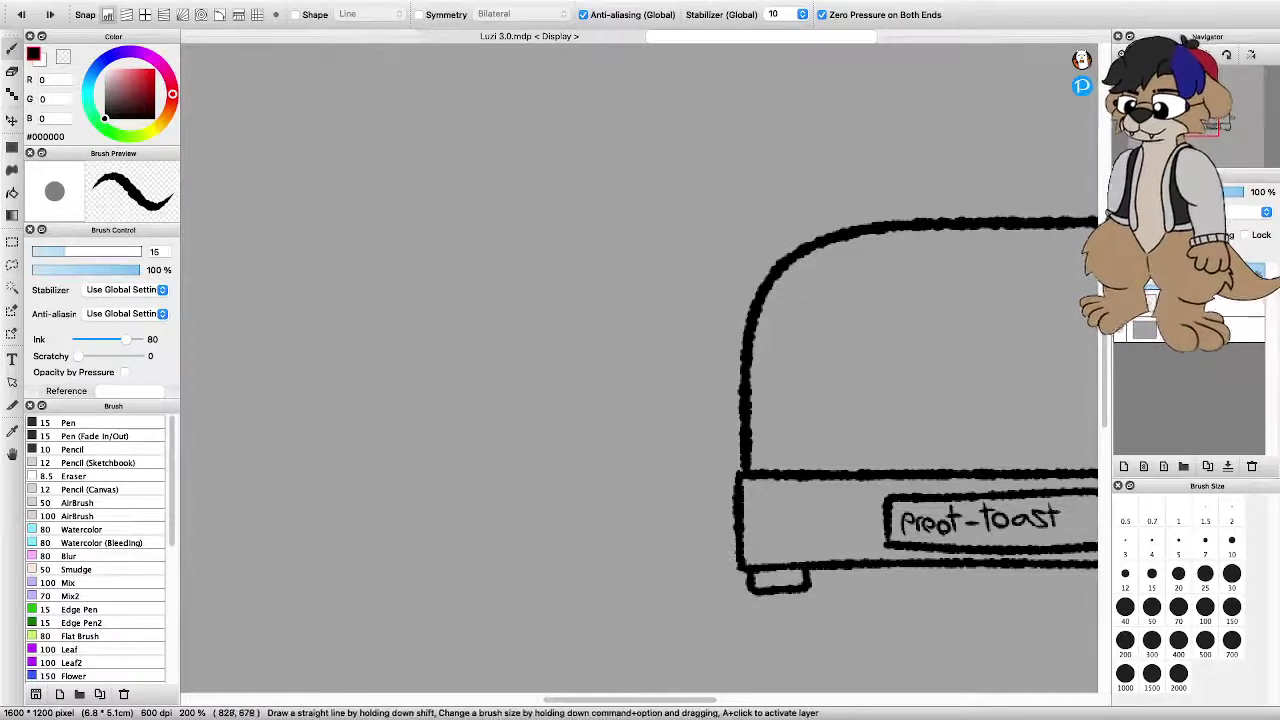
# Draw a short slanted bottom edge across the upper-left corner of the toaster's base and undo the trial side strokes
pyautogui.moveTo(766, 466)
pyautogui.mouseDown()
pyautogui.moveTo(702, 457)
pyautogui.moveTo(774, 494)
pyautogui.mouseUp()
pyautogui.press('super+z')
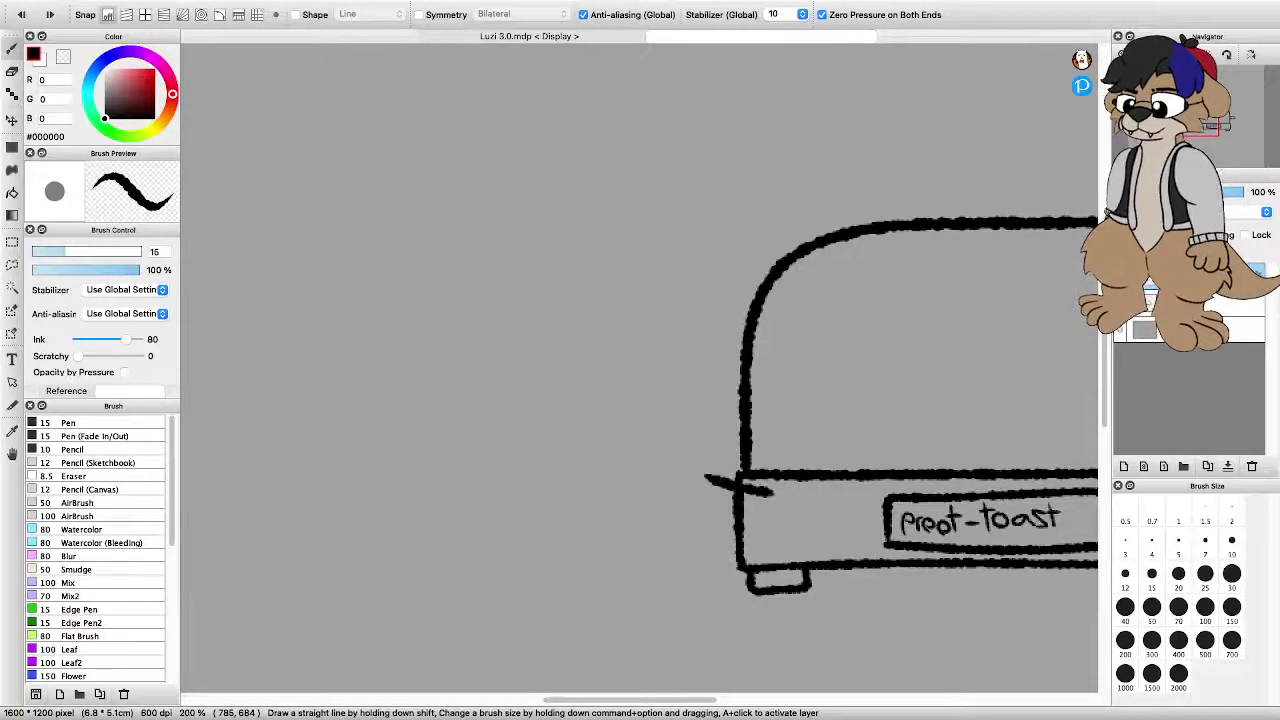
pyautogui.moveTo(706, 472); pyautogui.dragTo(745, 238)
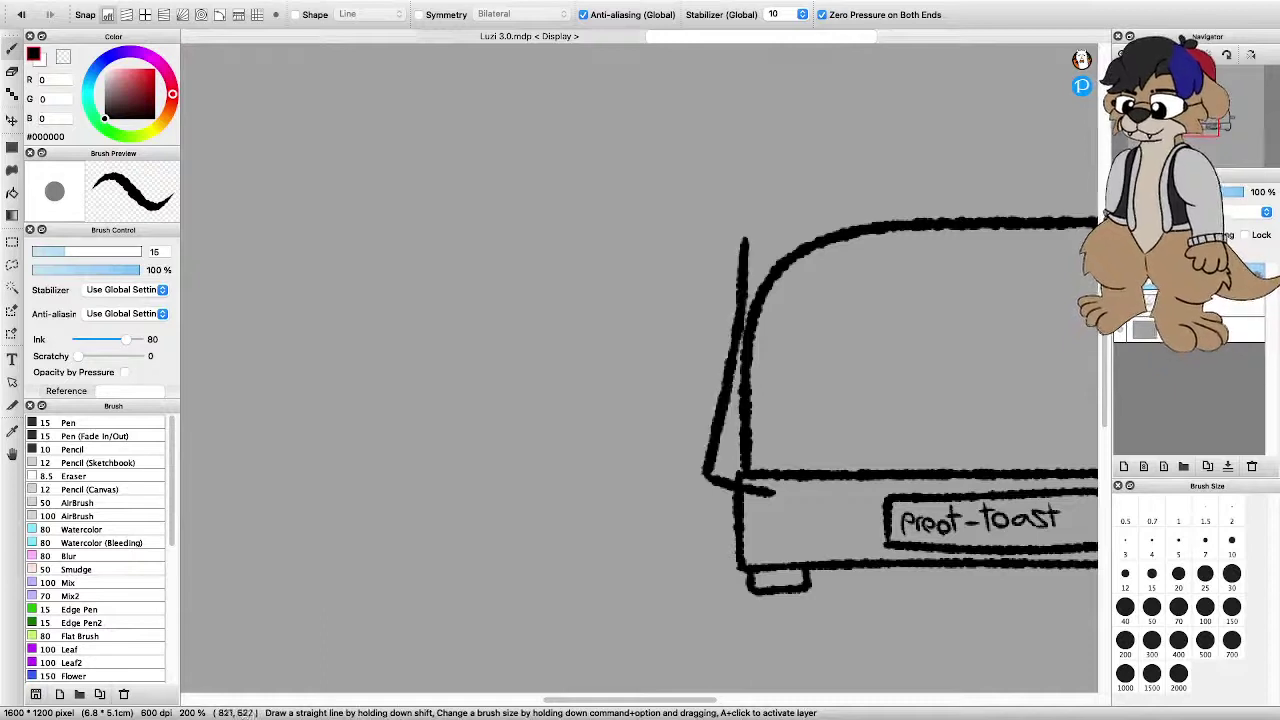
pyautogui.press('super+z')
pyautogui.moveTo(707, 476); pyautogui.dragTo(730, 252)
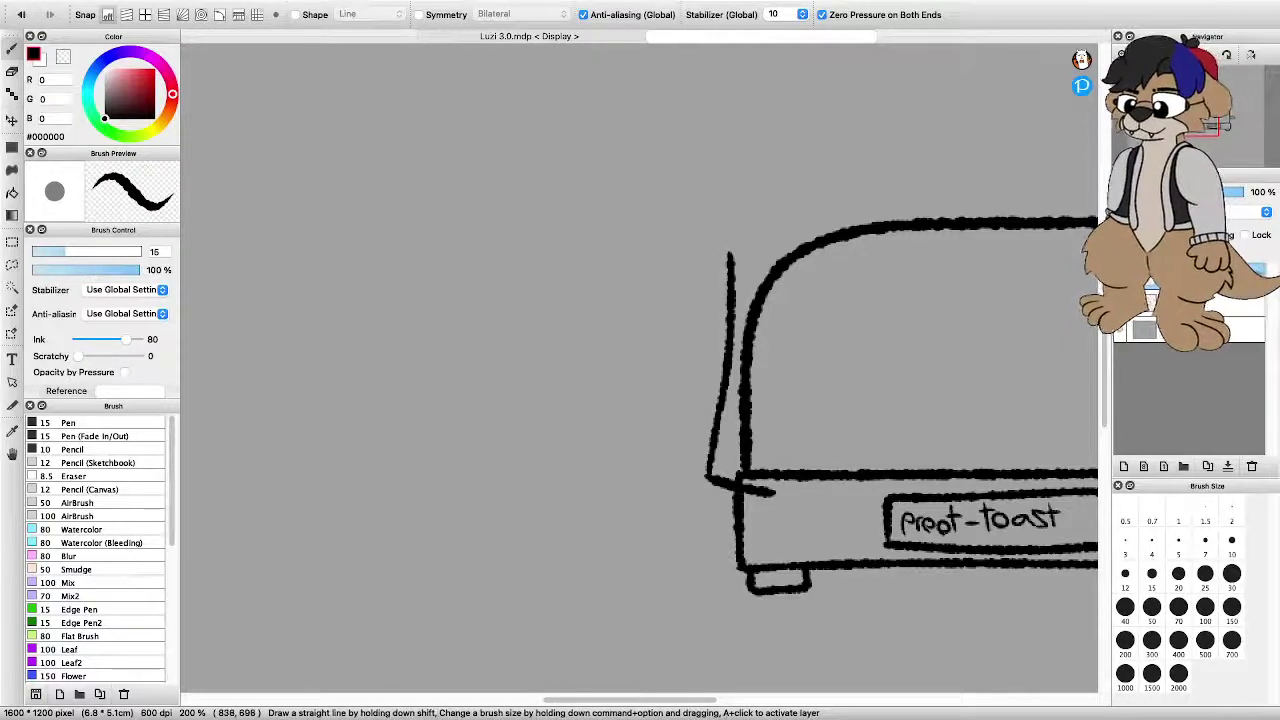
pyautogui.moveTo(772, 496); pyautogui.dragTo(794, 248)
pyautogui.press('super+z')
pyautogui.press('super+z')
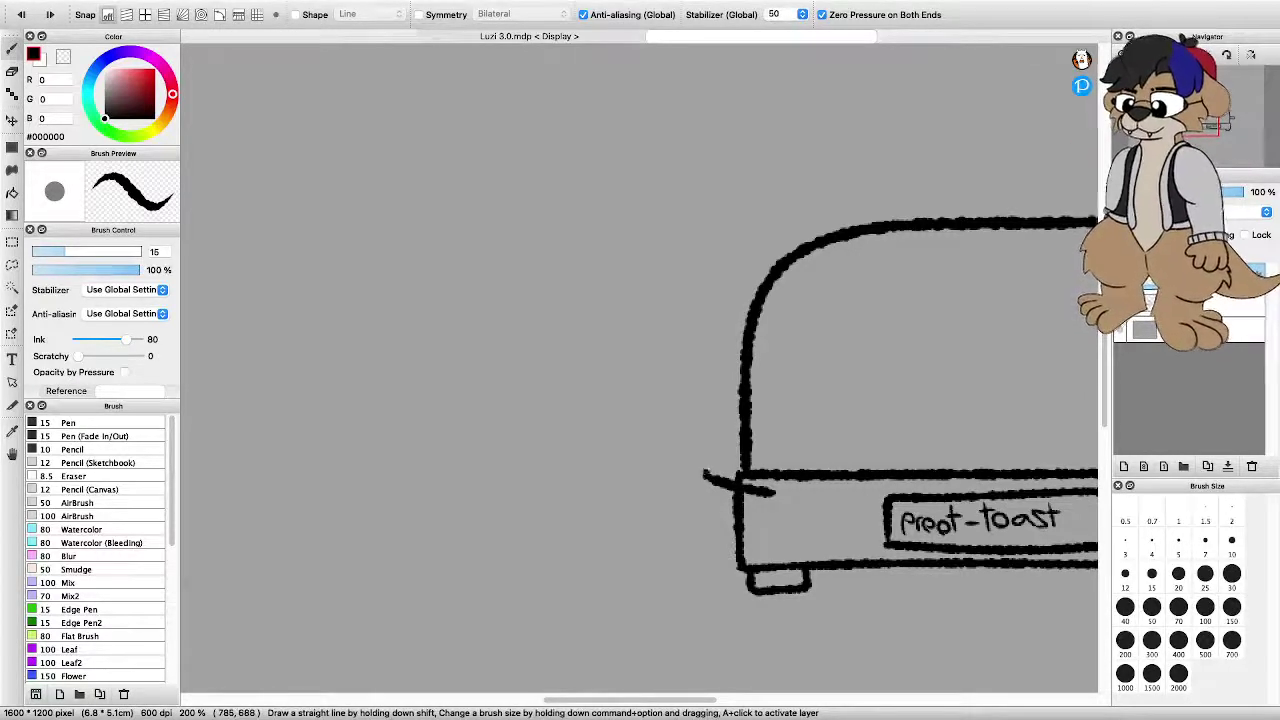
# With the stabilizer at 50, draw both long sides and the top edge of a narrow upright band over the toaster's left side
pyautogui.moveTo(704, 474); pyautogui.dragTo(719, 254)
pyautogui.moveTo(774, 490); pyautogui.dragTo(777, 242)
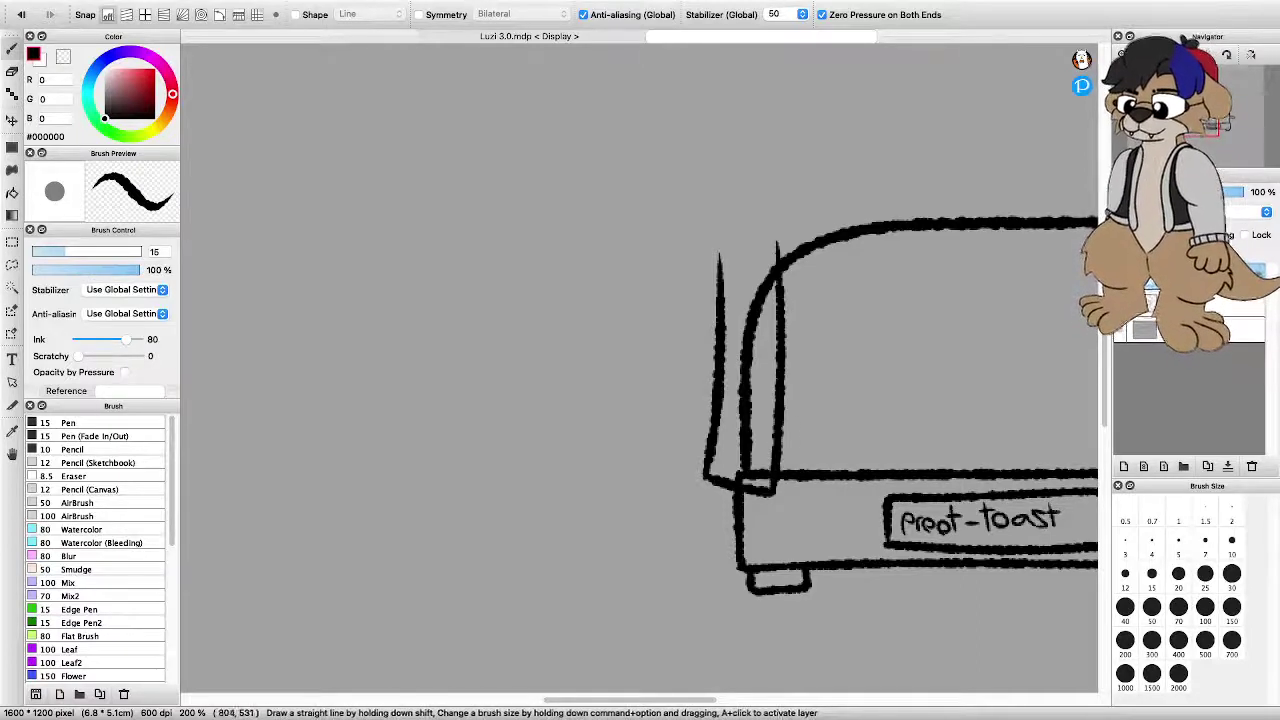
pyautogui.scroll(1, 736, 274)
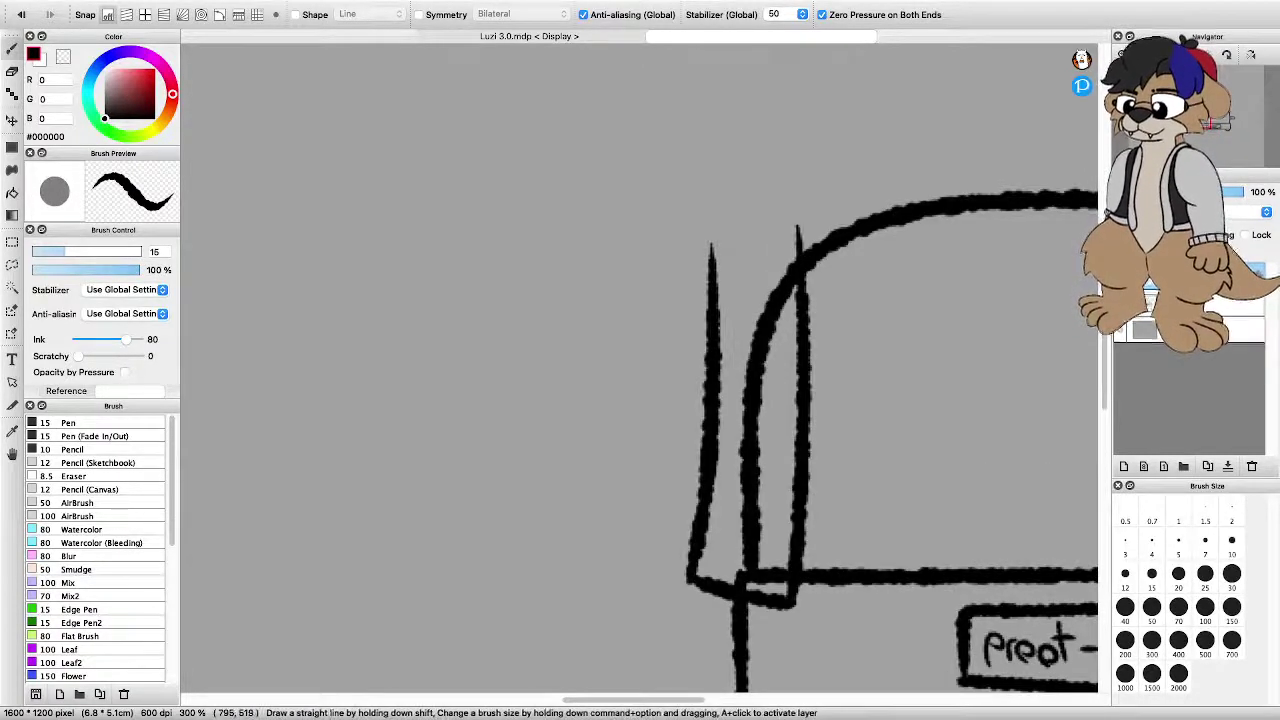
pyautogui.moveTo(712, 244)
pyautogui.mouseDown()
pyautogui.moveTo(780, 234)
pyautogui.moveTo(800, 248)
pyautogui.mouseUp()
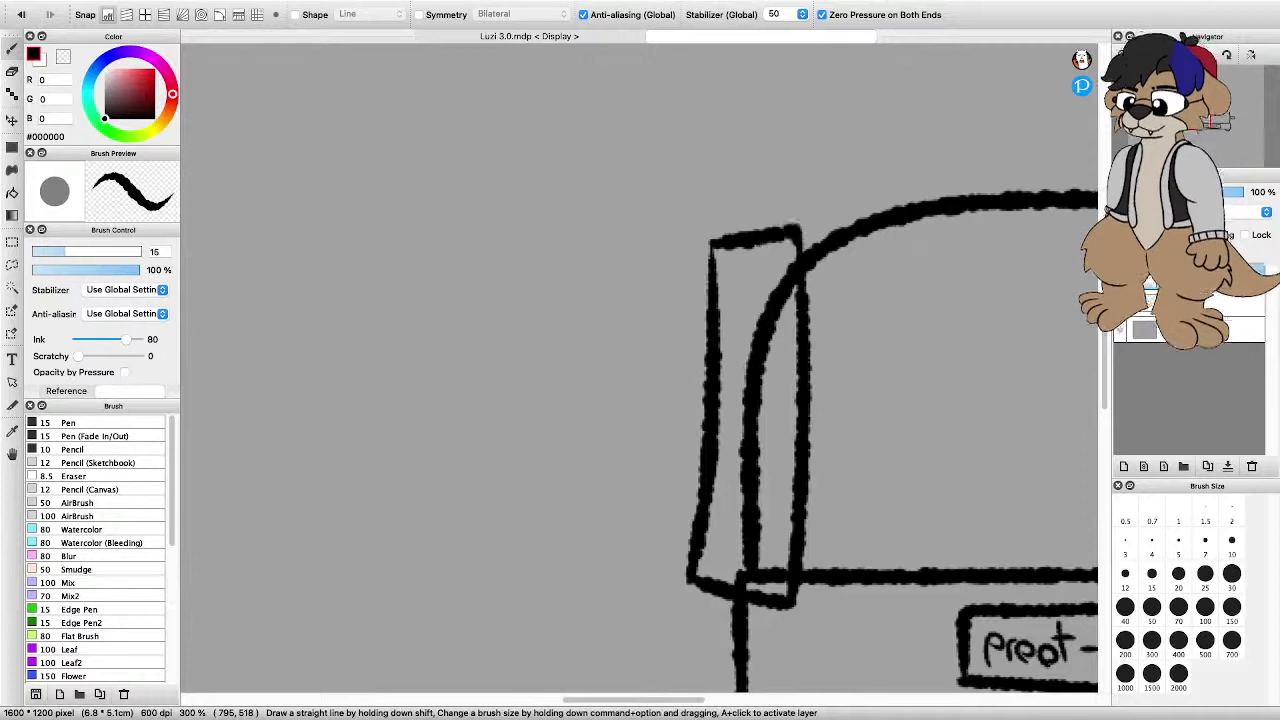
pyautogui.moveTo(712, 248); pyautogui.dragTo(713, 314)
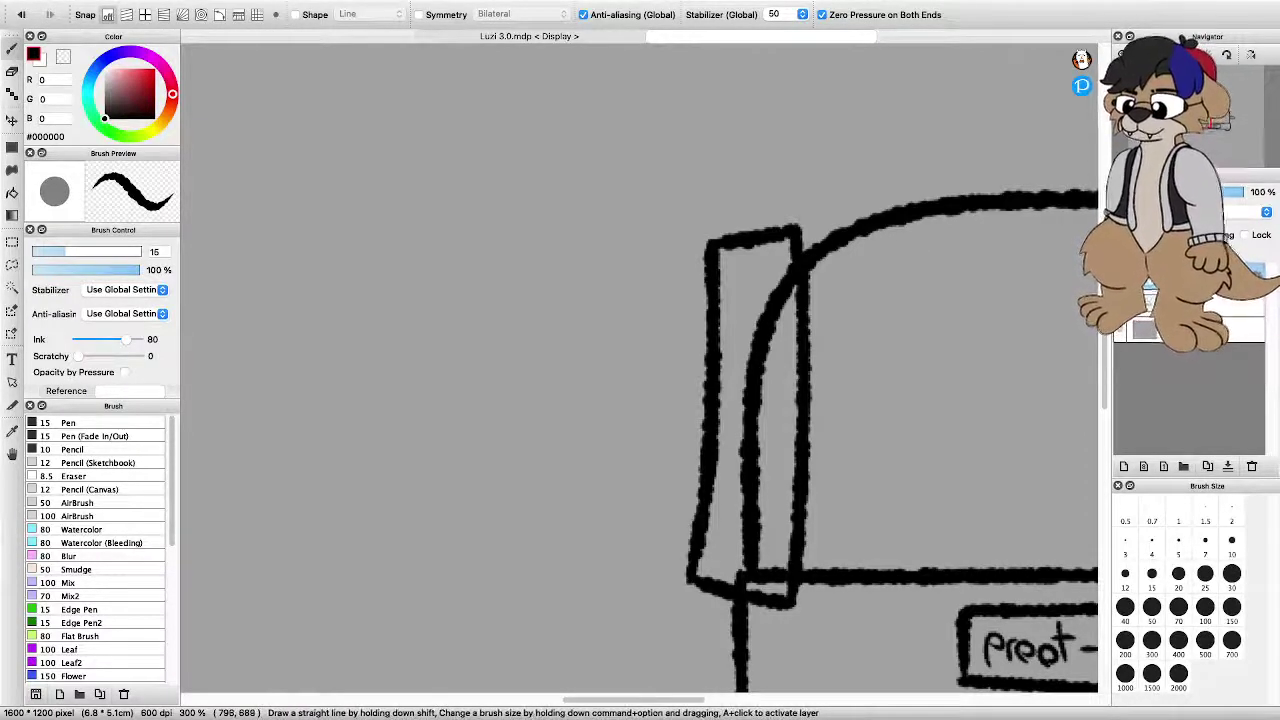
# Draw a rounded, snout-like outline bulging left from the upright band, joining the band's bottom and top corners
pyautogui.scroll(-2, 687, 537)
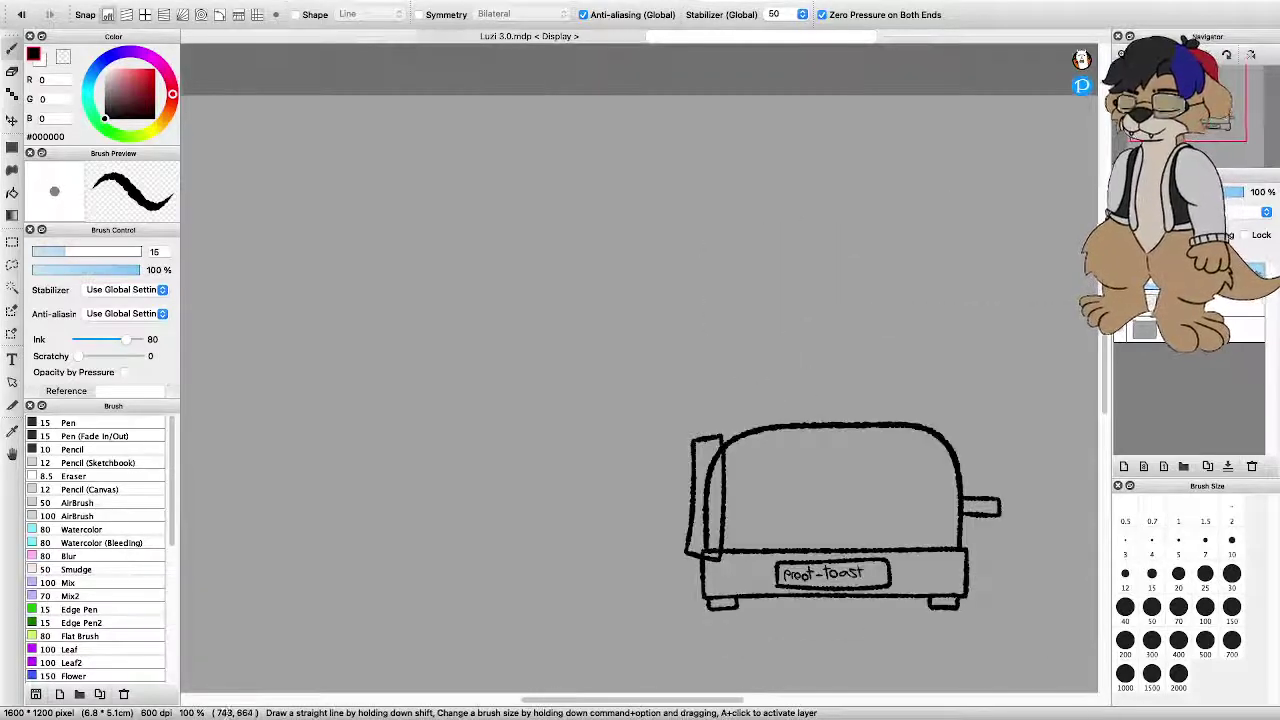
pyautogui.scroll(1, 656, 537)
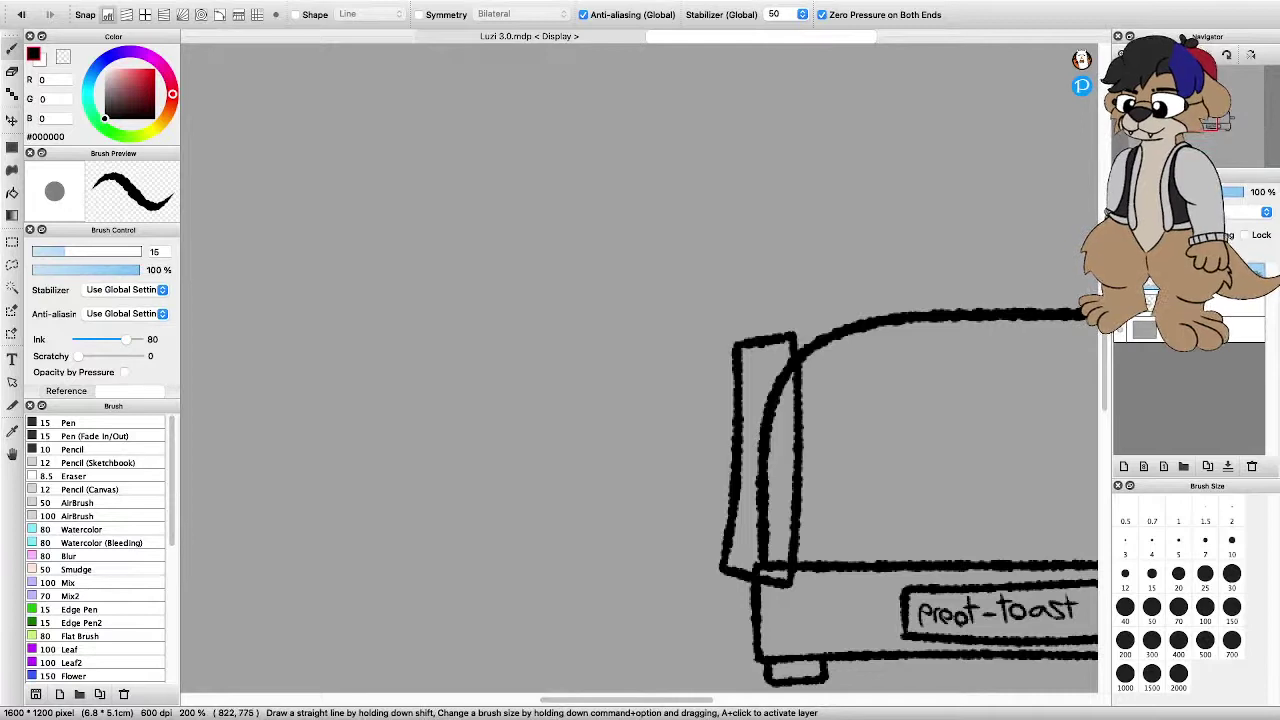
pyautogui.press('super+Tab')
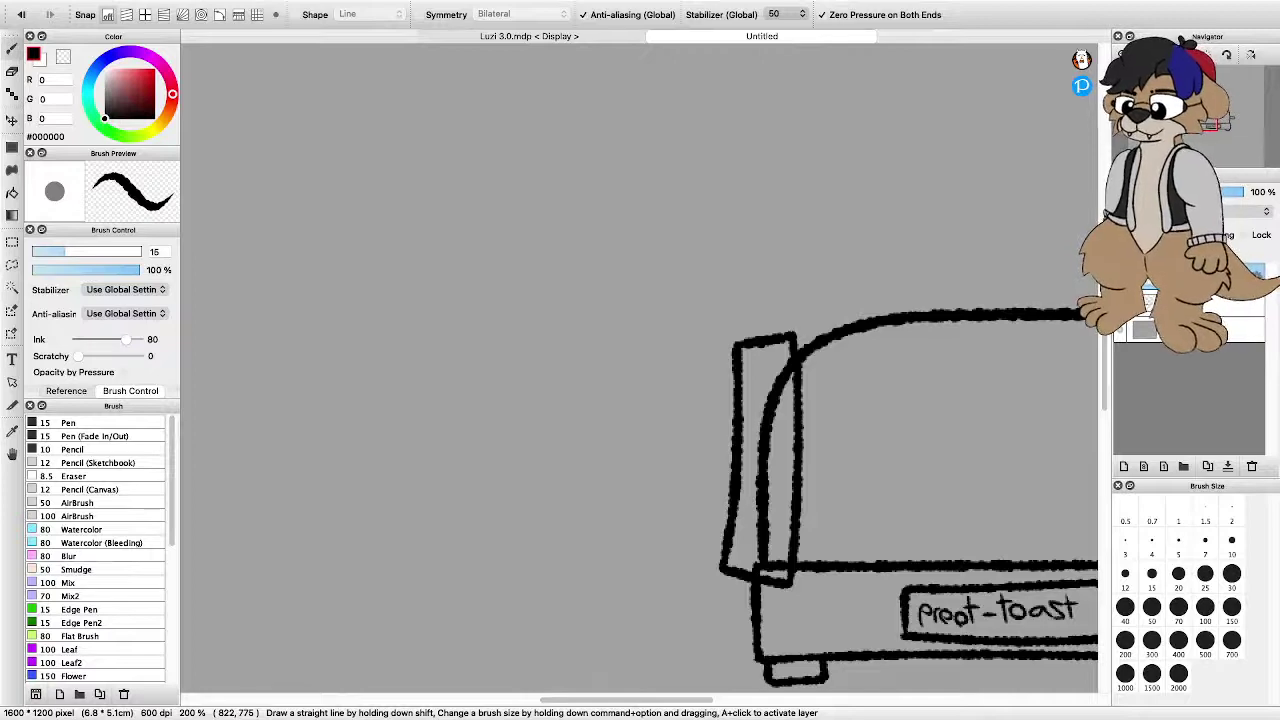
pyautogui.scroll(-1, 771, 686)
pyautogui.scroll(1, 678, 452)
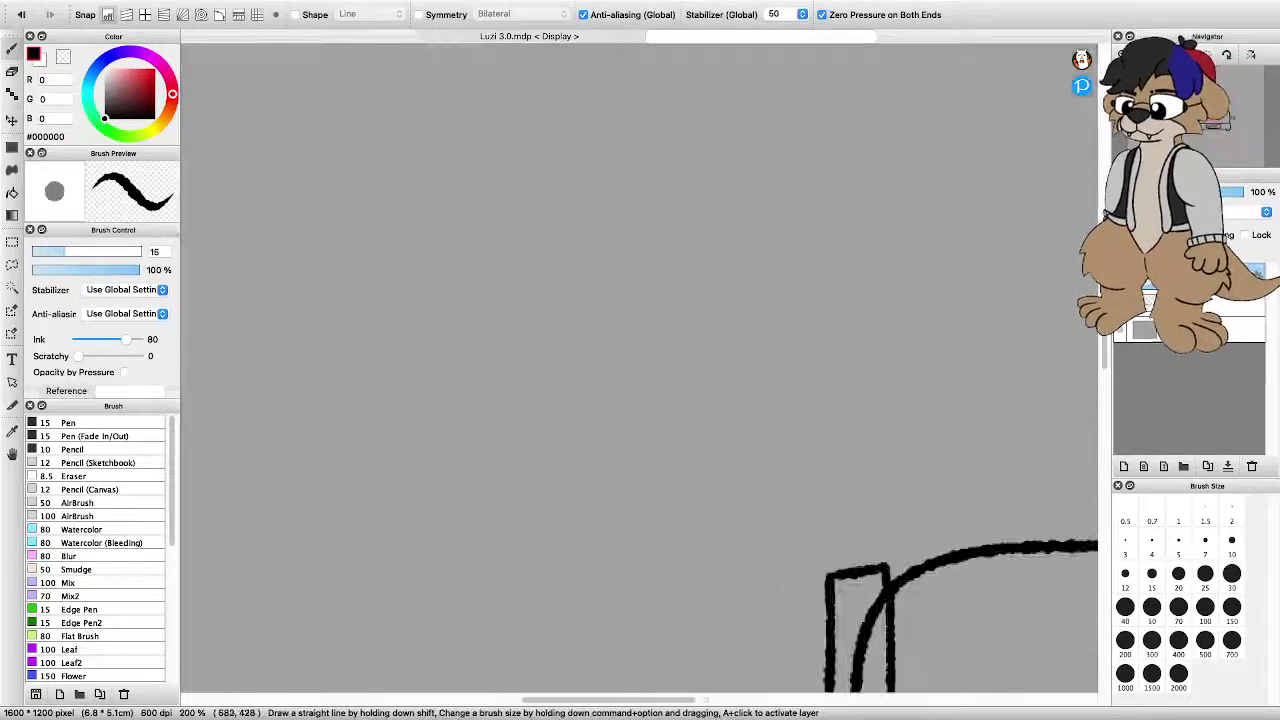
pyautogui.scroll(-1, 679, 416)
pyautogui.scroll(2, 791, 608)
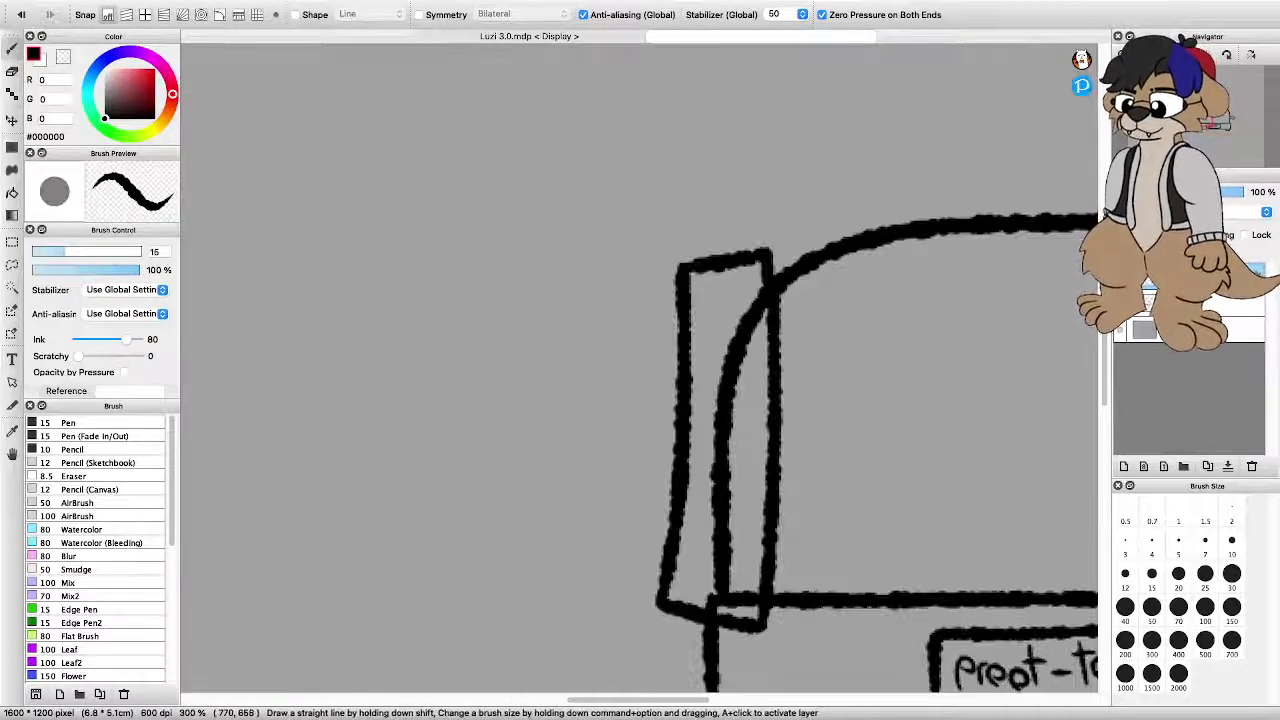
pyautogui.scroll(-3, 640, 367)
pyautogui.scroll(2, 640, 367)
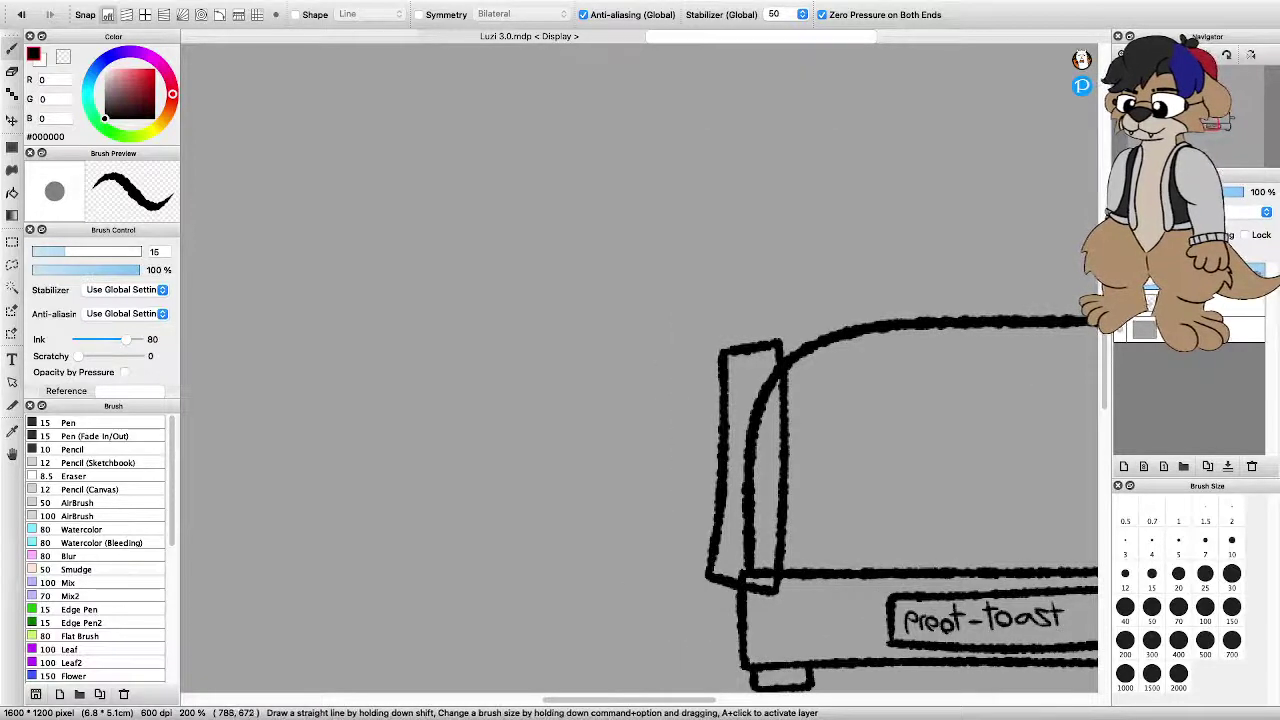
pyautogui.moveTo(708, 568)
pyautogui.mouseDown()
pyautogui.moveTo(595, 537)
pyautogui.moveTo(534, 503)
pyautogui.moveTo(498, 444)
pyautogui.moveTo(520, 403)
pyautogui.moveTo(573, 372)
pyautogui.moveTo(716, 356)
pyautogui.mouseUp()
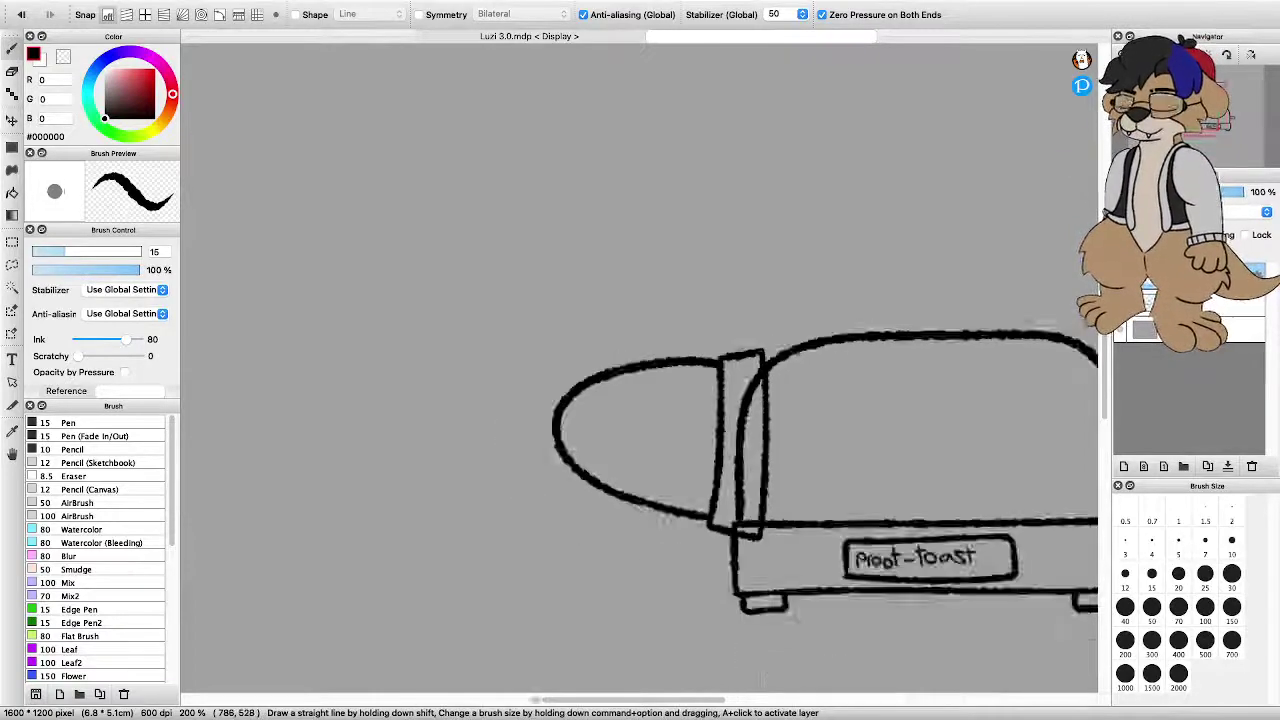
# Examine the rounded outline and its band against the toaster at several magnifications
pyautogui.scroll(-3, 705, 398)
pyautogui.press('super+plus')
pyautogui.press('super+plus')
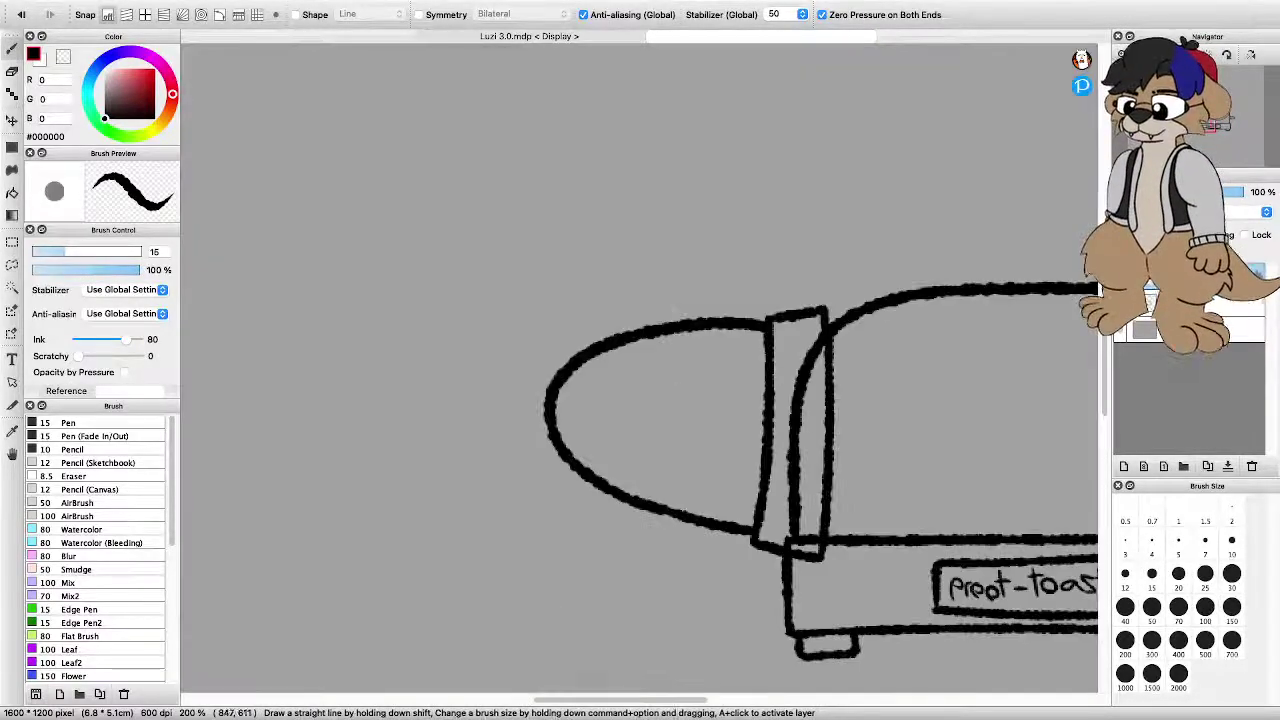
pyautogui.press('super+plus')
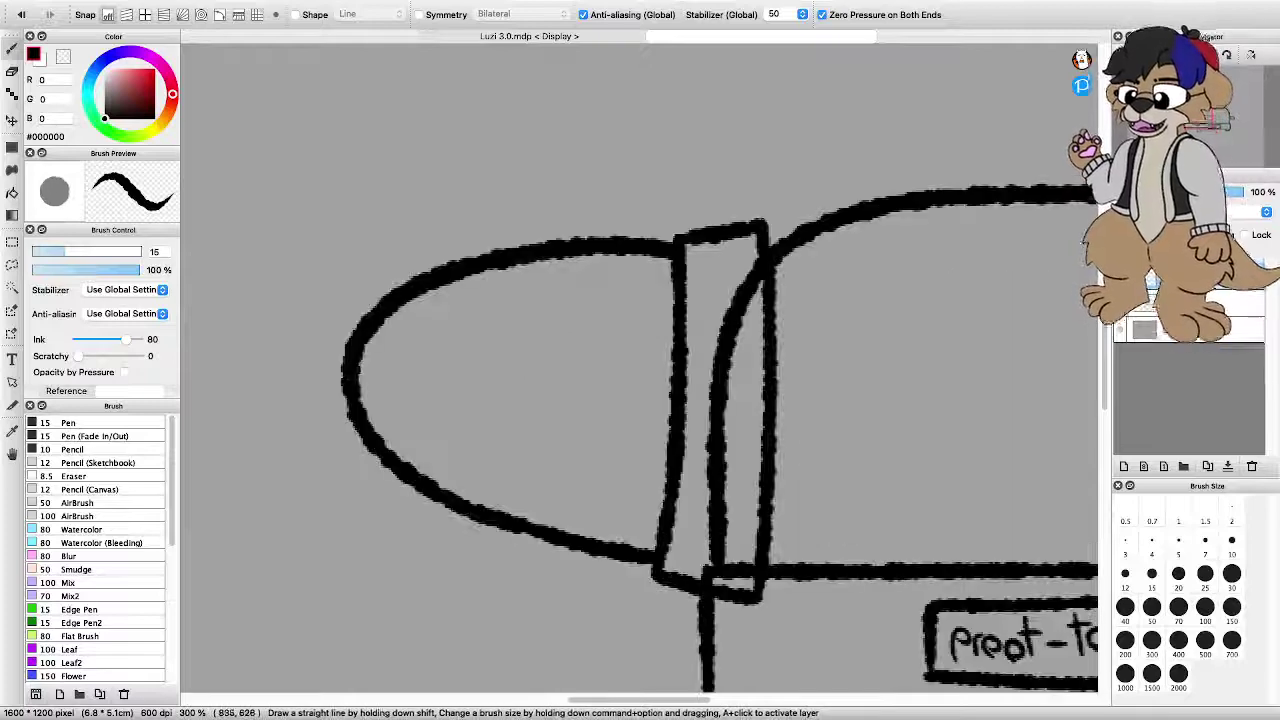
pyautogui.scroll(-3, 731, 449)
pyautogui.scroll(2, 835, 472)
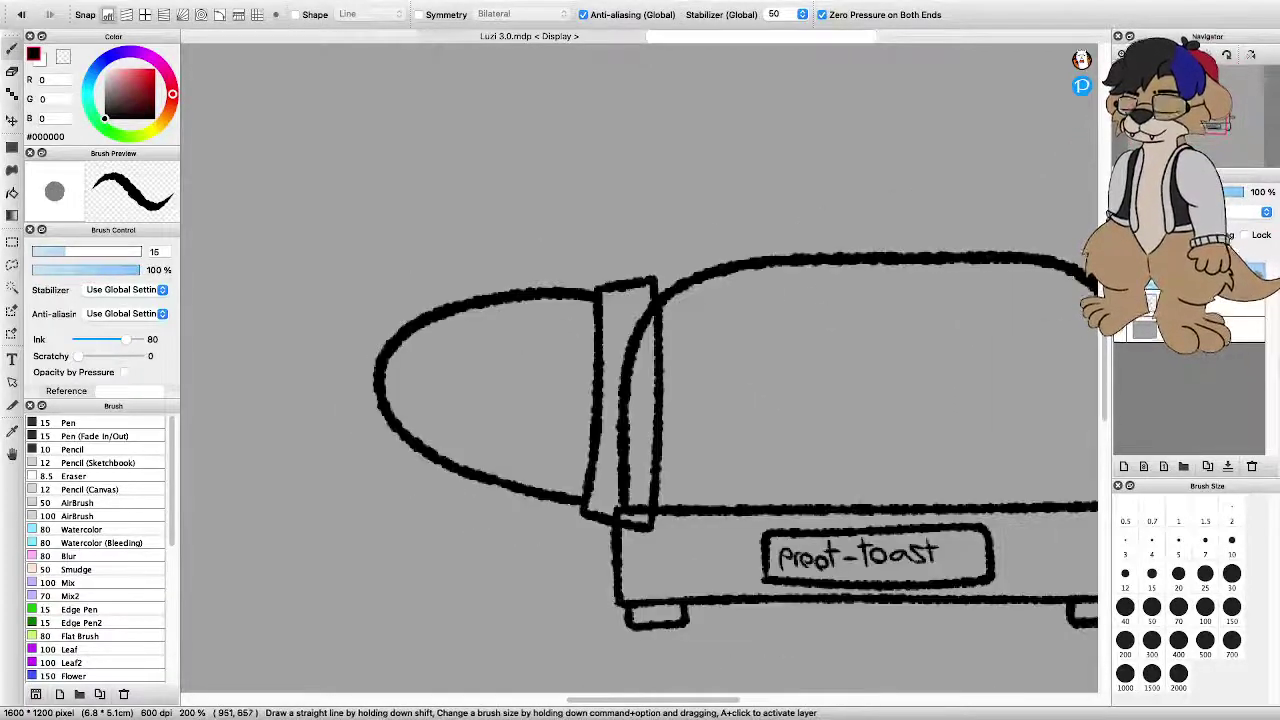
pyautogui.press('super+plus')
pyautogui.press('super+plus')
pyautogui.press('super+minus')
pyautogui.press('super+minus')
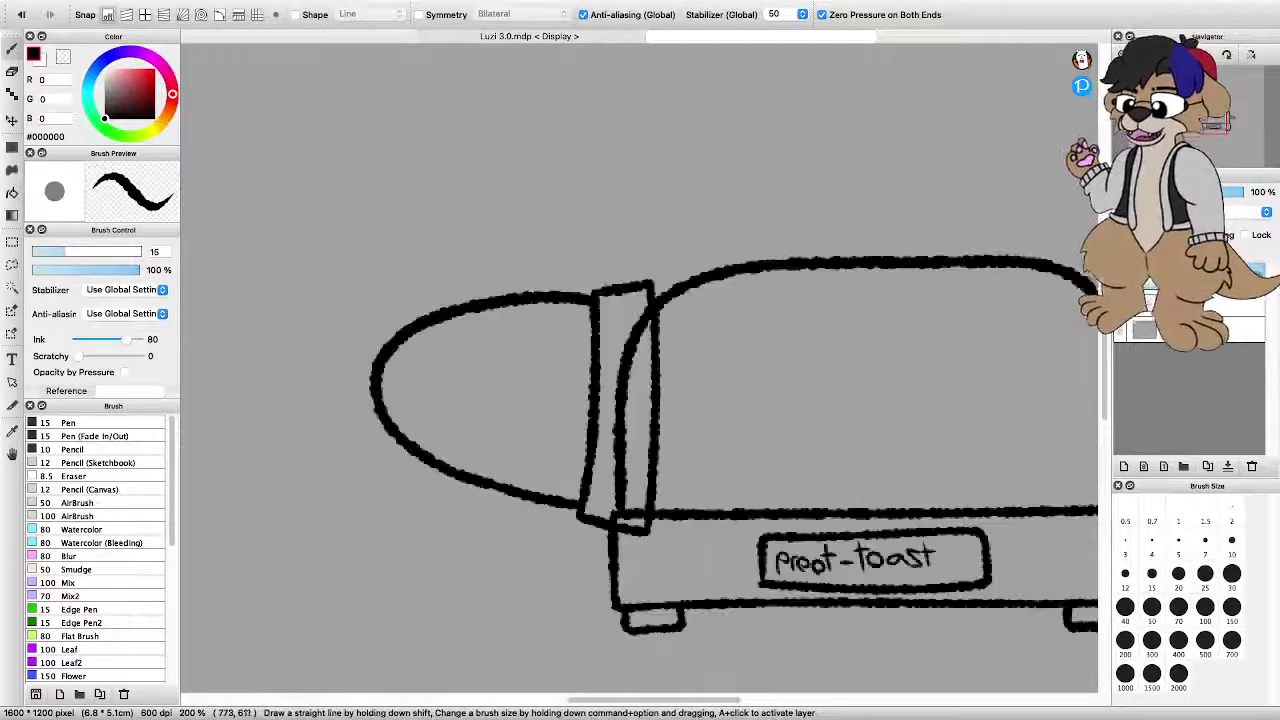
pyautogui.press('super+plus')
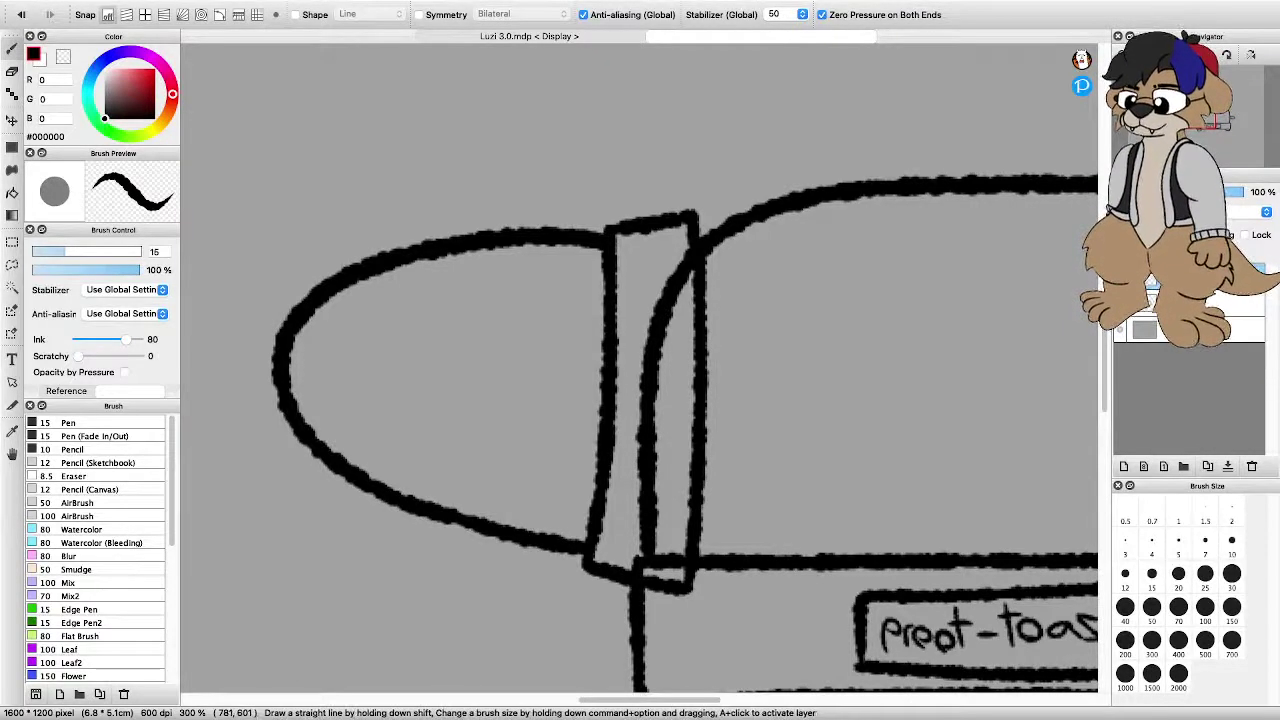
# Hide the toaster's layer and draw a large circle over the middle of the upright band
pyautogui.scroll(1, 292, 228)
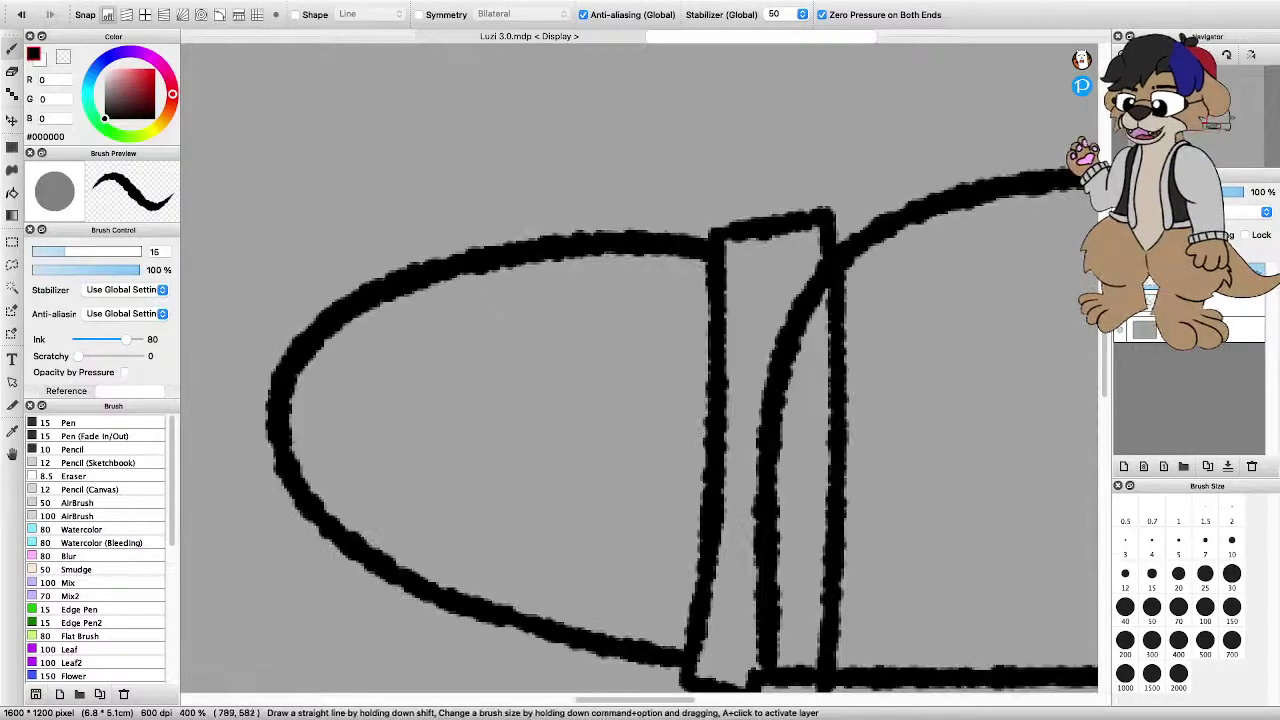
pyautogui.scroll(-2, 710, 420)
pyautogui.scroll(2, 805, 470)
pyautogui.click(1120, 302)
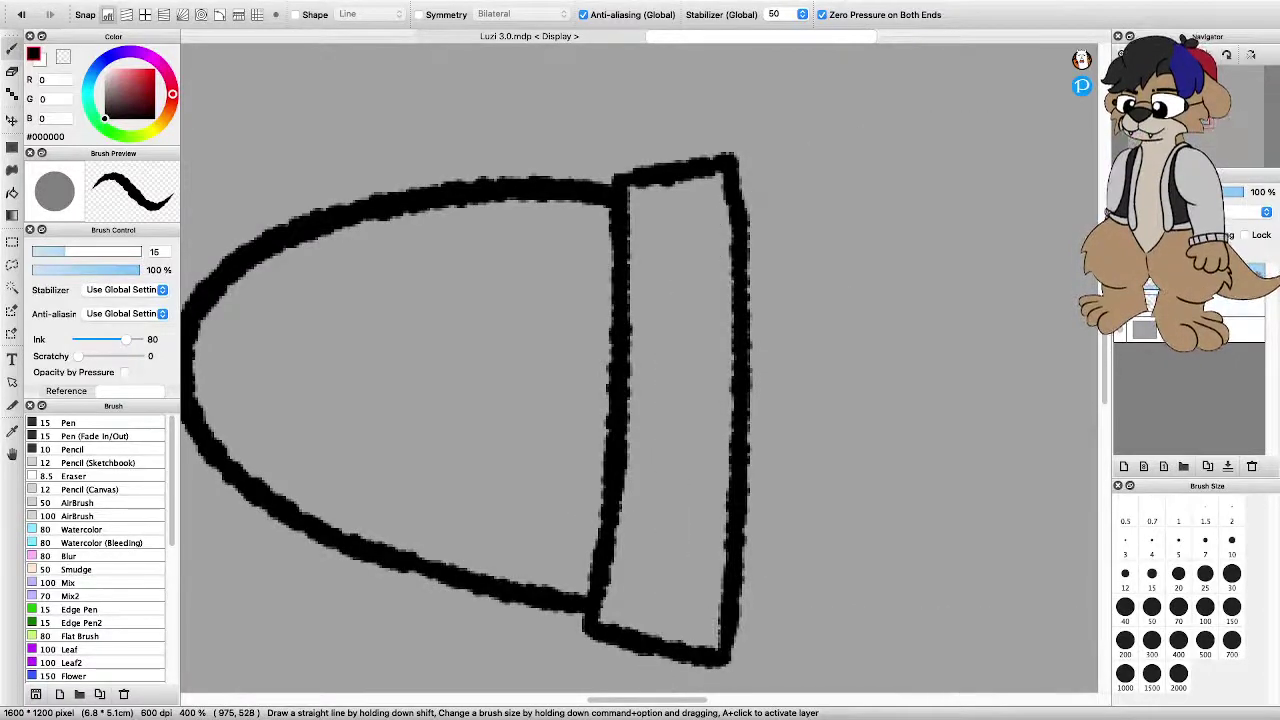
pyautogui.scroll(-2, 709, 376)
pyautogui.scroll(2, 743, 434)
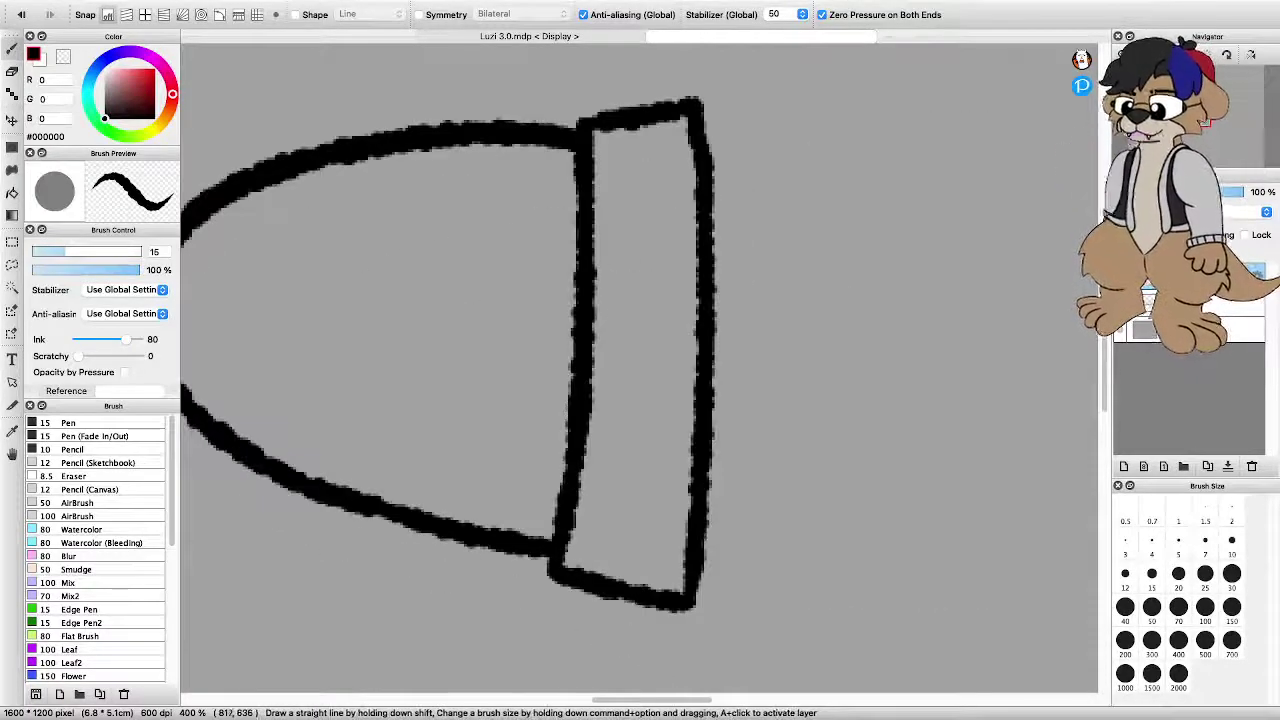
pyautogui.moveTo(648, 445)
pyautogui.mouseDown()
pyautogui.moveTo(602, 436)
pyautogui.moveTo(537, 360)
pyautogui.moveTo(572, 260)
pyautogui.moveTo(618, 238)
pyautogui.moveTo(648, 443)
pyautogui.mouseUp()
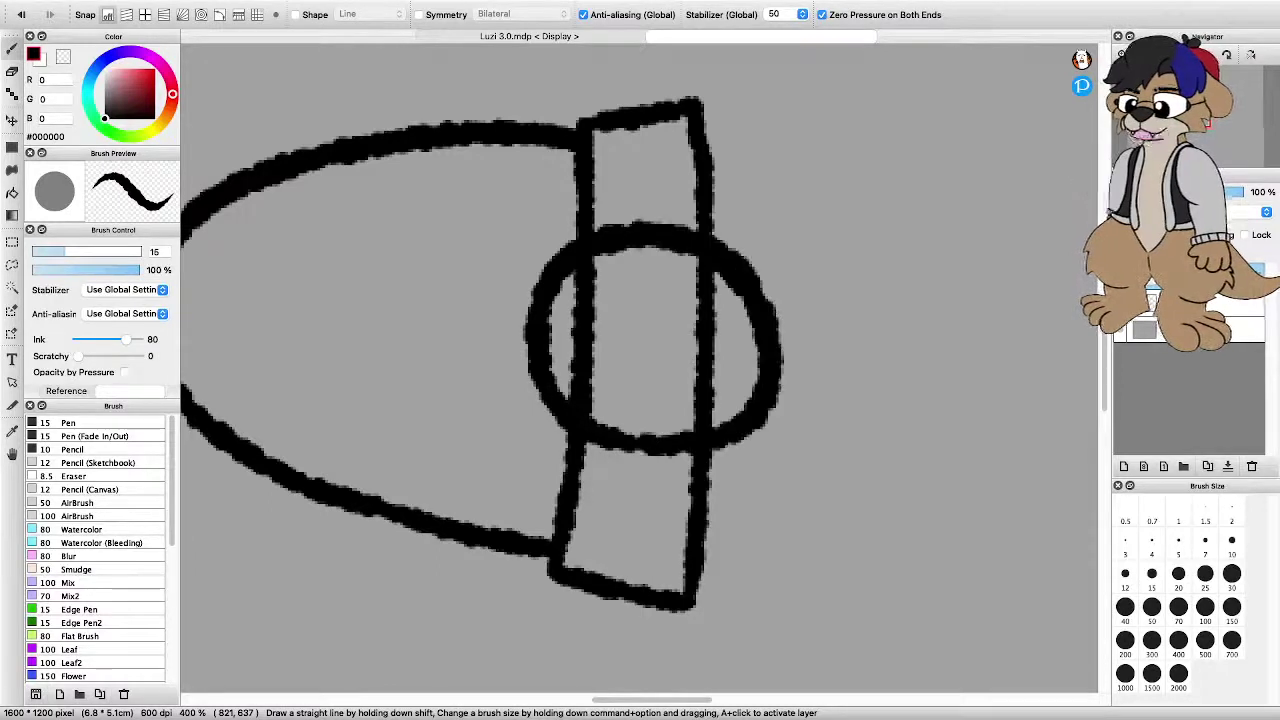
# Erase the part of the band's left edge inside the circle with the size 8.5 eraser
pyautogui.scroll(-2, 608, 433)
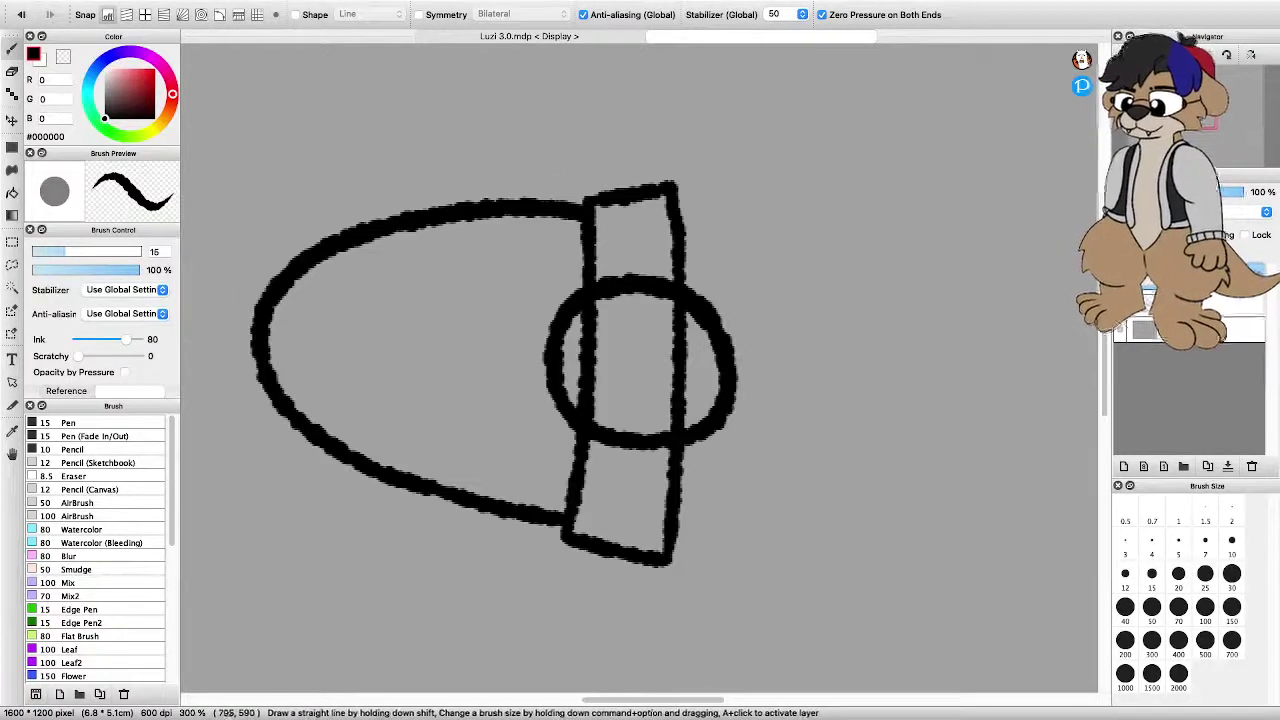
pyautogui.press('e')
pyautogui.moveTo(591, 300); pyautogui.dragTo(587, 318)
pyautogui.press('super+z')
pyautogui.scroll(3, 597, 308)
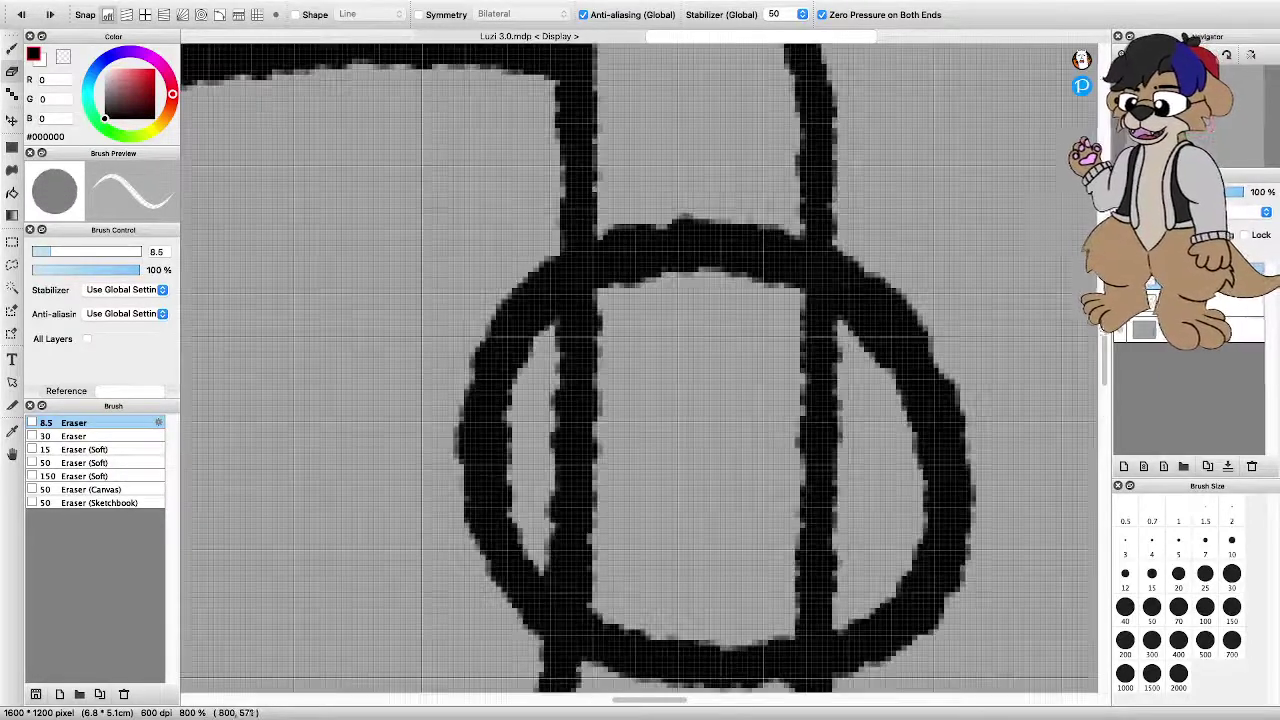
pyautogui.scroll(-1, 596, 319)
pyautogui.moveTo(556, 340); pyautogui.dragTo(592, 303)
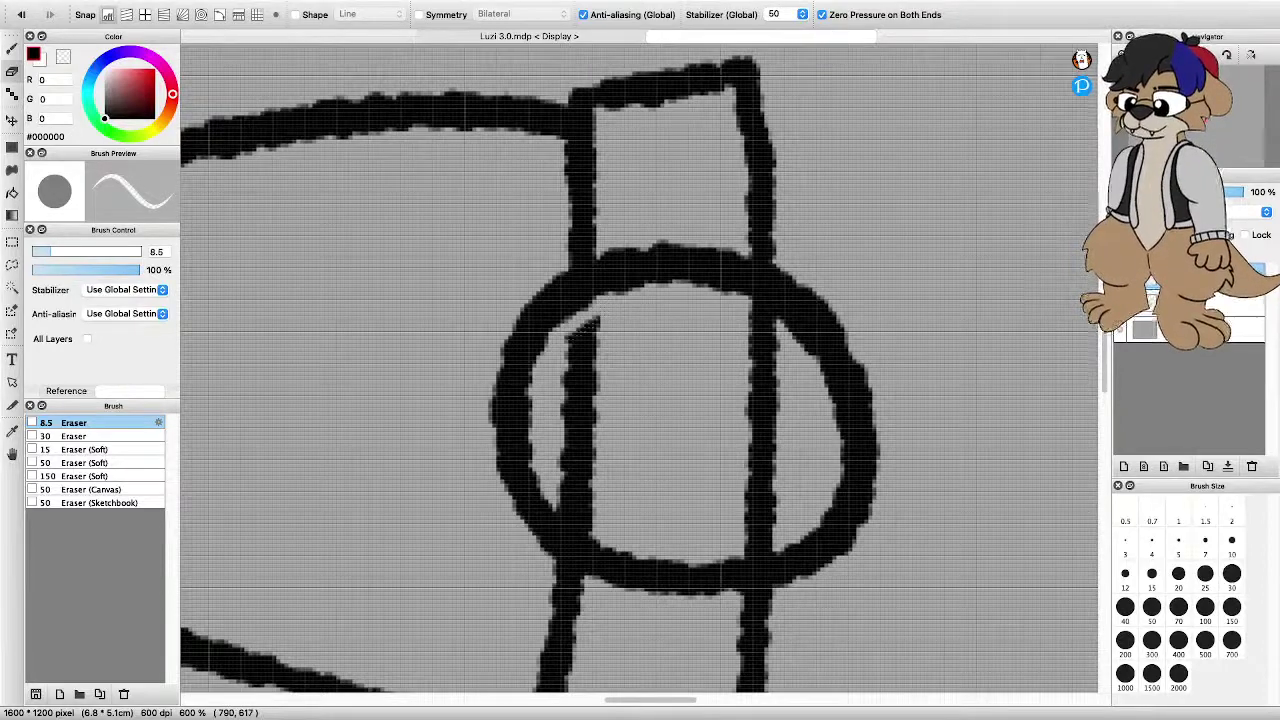
pyautogui.moveTo(556, 498)
pyautogui.mouseDown()
pyautogui.moveTo(586, 522)
pyautogui.moveTo(575, 520)
pyautogui.moveTo(560, 508)
pyautogui.moveTo(593, 513)
pyautogui.moveTo(584, 526)
pyautogui.moveTo(558, 468)
pyautogui.moveTo(560, 405)
pyautogui.moveTo(580, 330)
pyautogui.moveTo(604, 320)
pyautogui.moveTo(588, 495)
pyautogui.moveTo(575, 435)
pyautogui.moveTo(585, 340)
pyautogui.moveTo(584, 472)
pyautogui.mouseUp()
pyautogui.scroll(-2, 630, 465)
pyautogui.scroll(1, 690, 450)
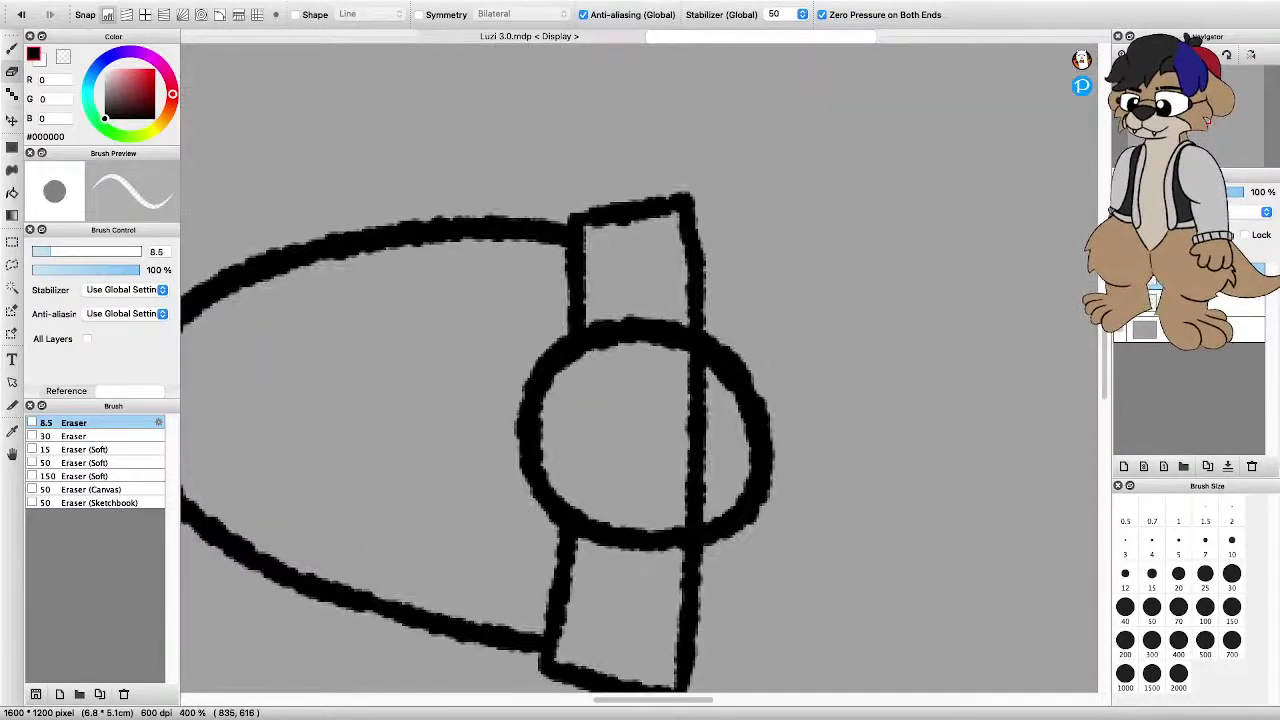
# Erase the part of the band's right edge inside the circle, leaving the circle's outline intact
pyautogui.scroll(2, 695, 521)
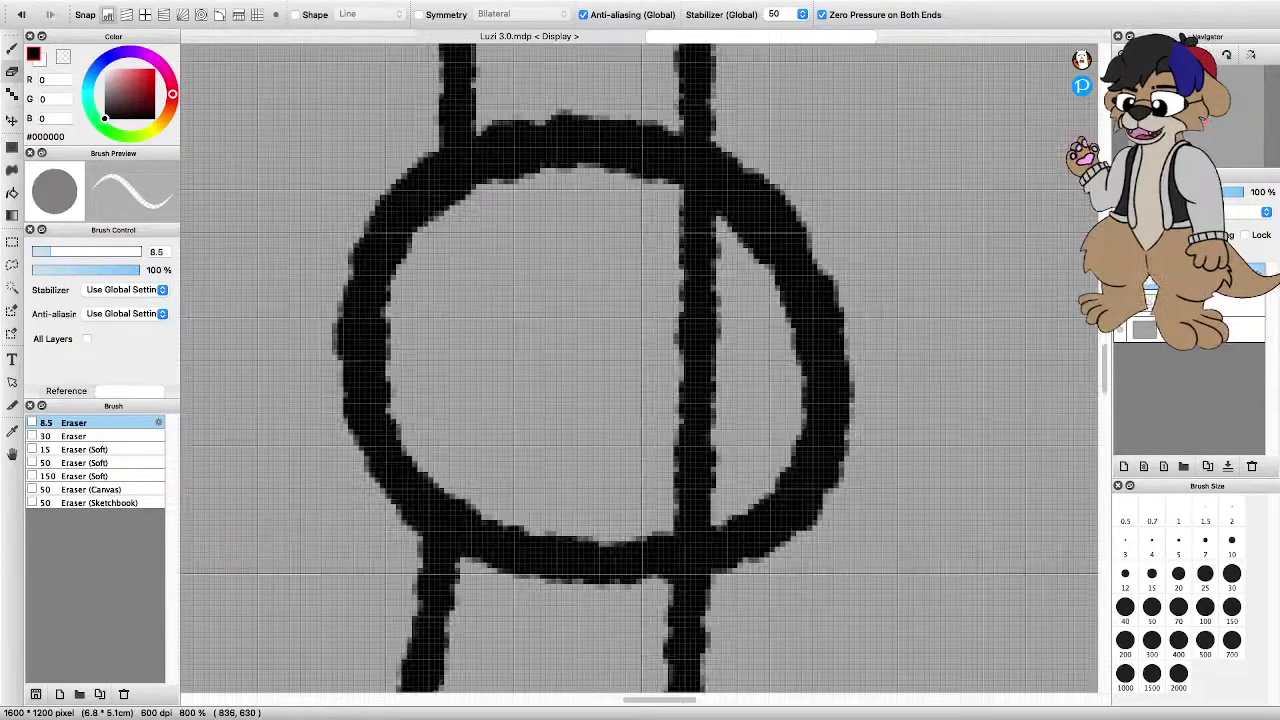
pyautogui.moveTo(674, 521)
pyautogui.mouseDown()
pyautogui.moveTo(710, 510)
pyautogui.moveTo(676, 521)
pyautogui.moveTo(698, 517)
pyautogui.mouseUp()
pyautogui.moveTo(670, 198)
pyautogui.mouseDown()
pyautogui.moveTo(688, 198)
pyautogui.moveTo(712, 330)
pyautogui.moveTo(700, 508)
pyautogui.moveTo(676, 466)
pyautogui.moveTo(684, 206)
pyautogui.moveTo(698, 312)
pyautogui.moveTo(690, 486)
pyautogui.moveTo(692, 242)
pyautogui.mouseUp()
pyautogui.scroll(-4, 673, 252)
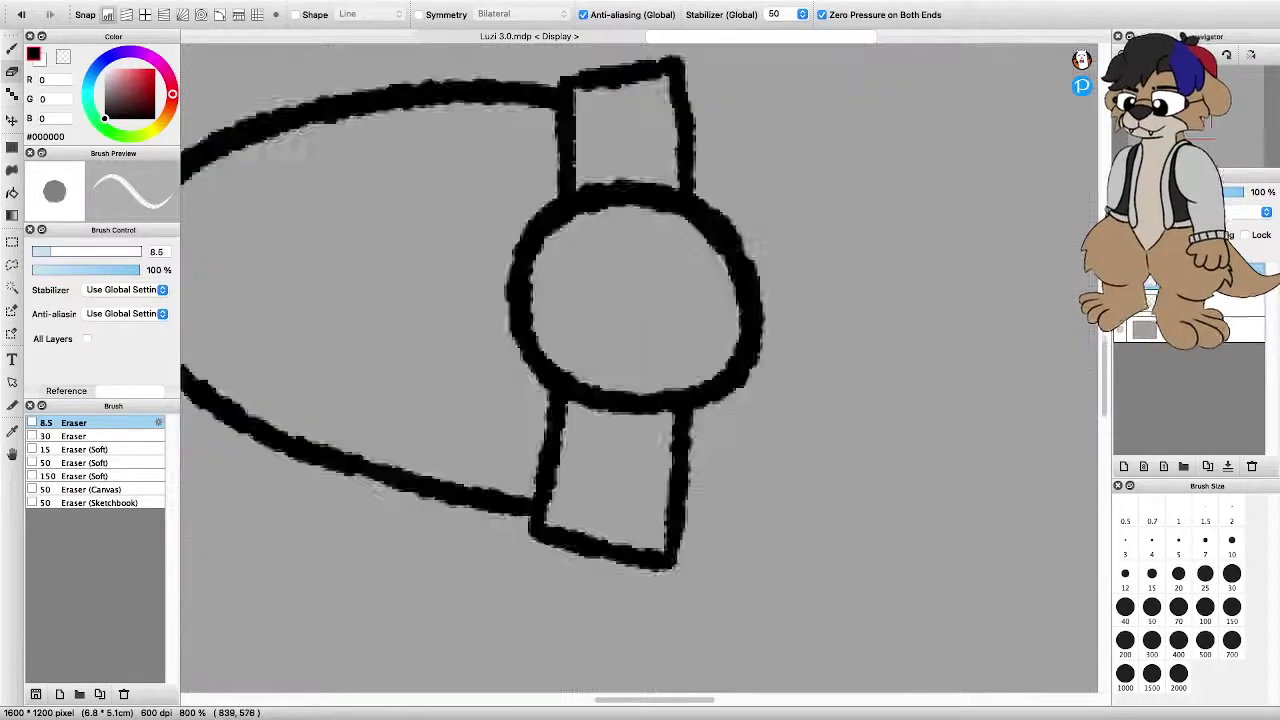
# Switch back to the size 15 brush and draw a smaller concentric circle inside the large one
pyautogui.scroll(3, 640, 300)
pyautogui.scroll(-1, 640, 300)
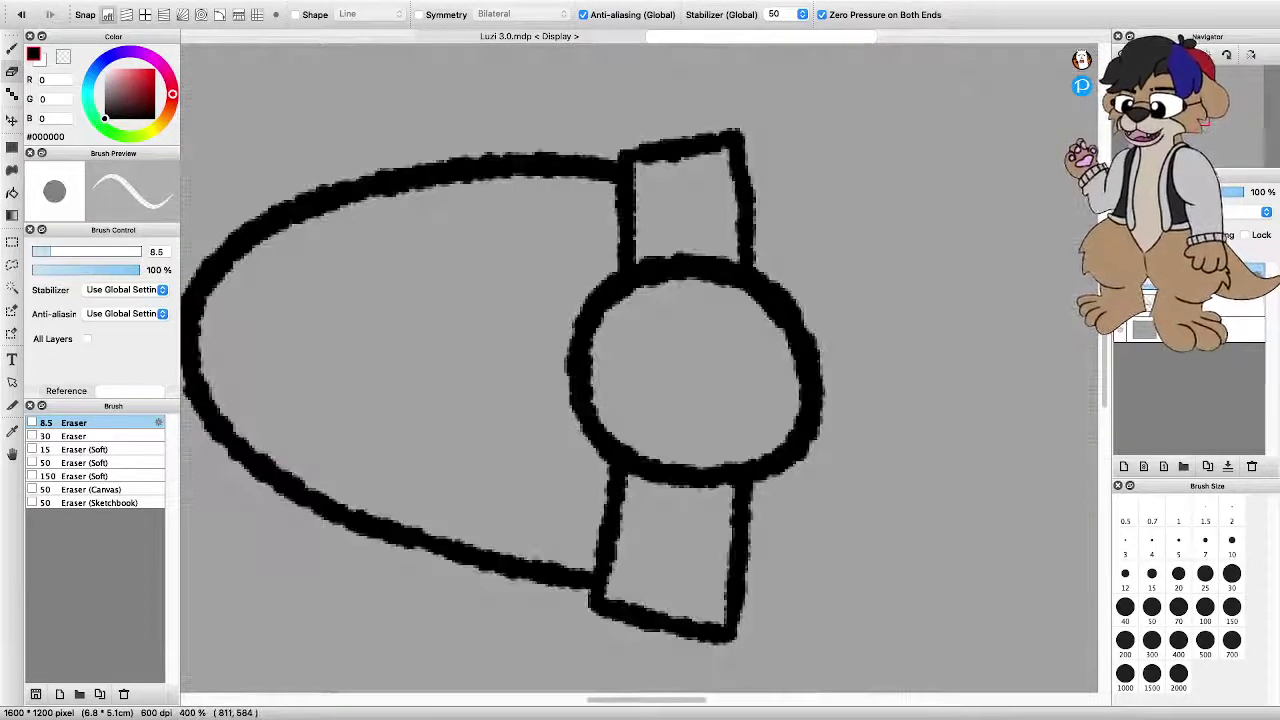
pyautogui.press('b')
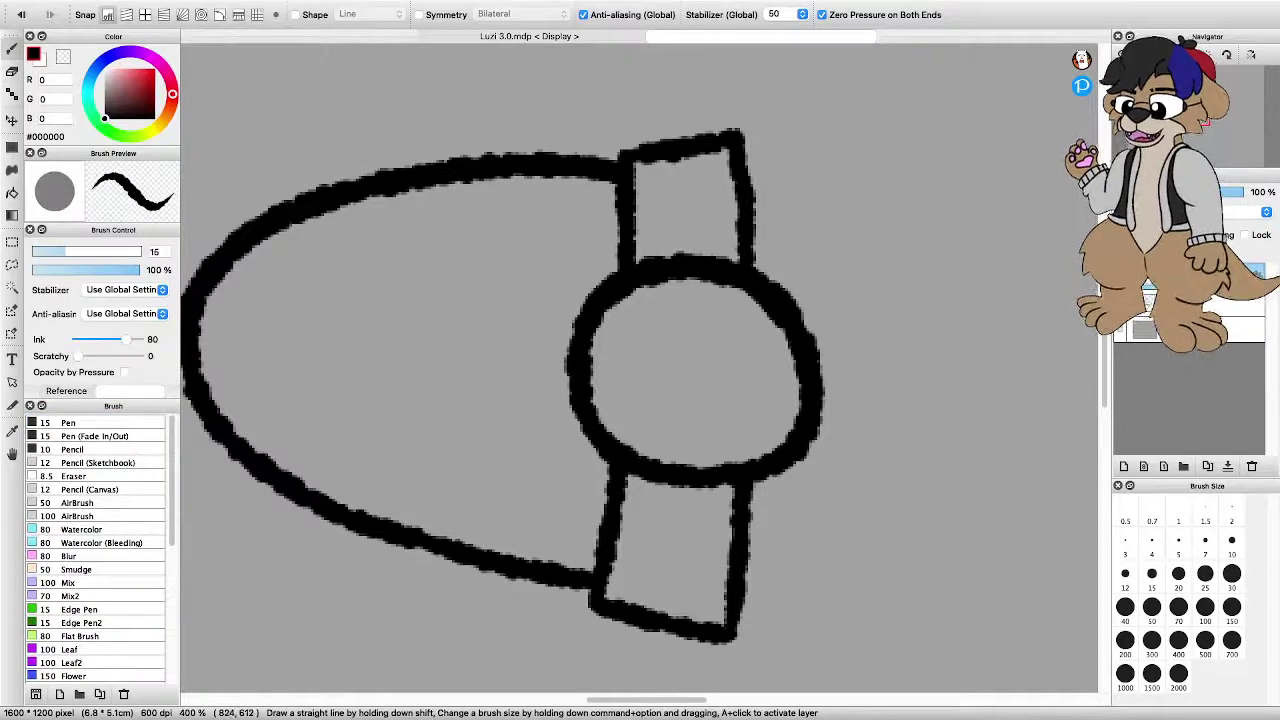
pyautogui.scroll(1, 822, 386)
pyautogui.moveTo(612, 468)
pyautogui.mouseDown()
pyautogui.moveTo(540, 455)
pyautogui.moveTo(505, 350)
pyautogui.moveTo(520, 285)
pyautogui.moveTo(617, 262)
pyautogui.moveTo(718, 318)
pyautogui.moveTo(742, 365)
pyautogui.moveTo(740, 415)
pyautogui.moveTo(692, 466)
pyautogui.moveTo(570, 477)
pyautogui.mouseUp()
pyautogui.scroll(-2, 570, 477)
pyautogui.scroll(-2, 560, 420)
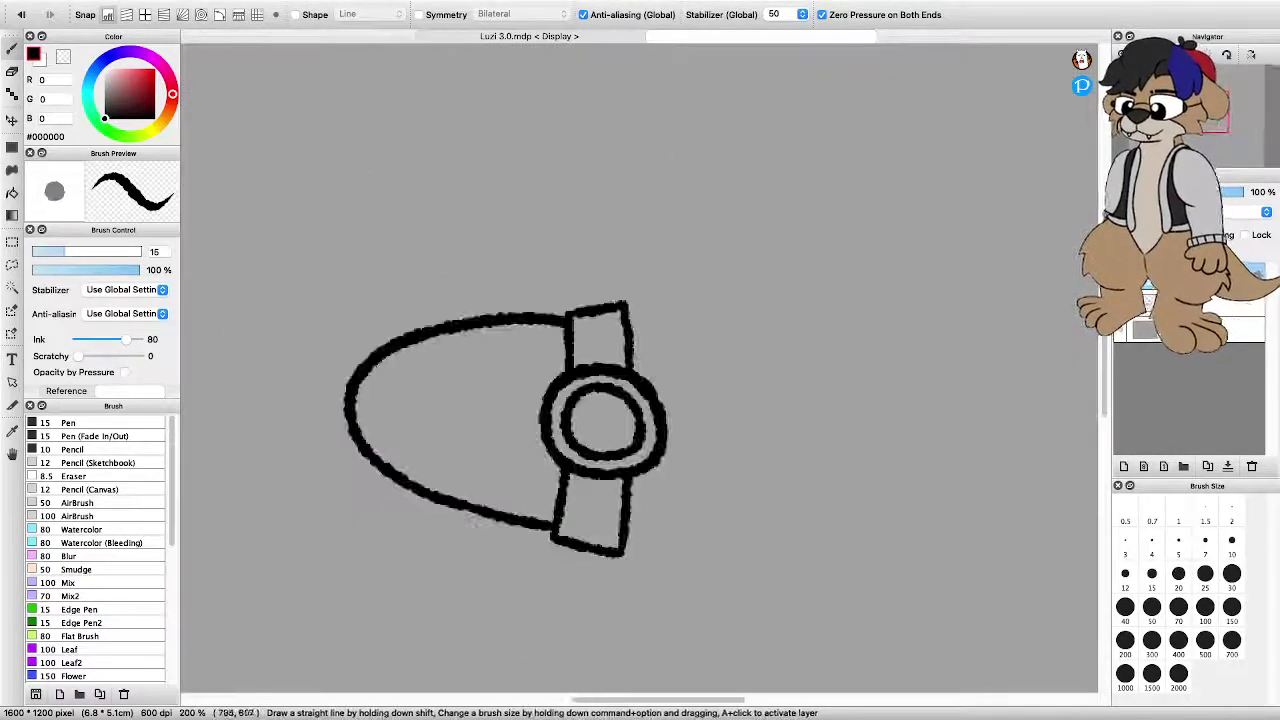
pyautogui.scroll(1, 560, 420)
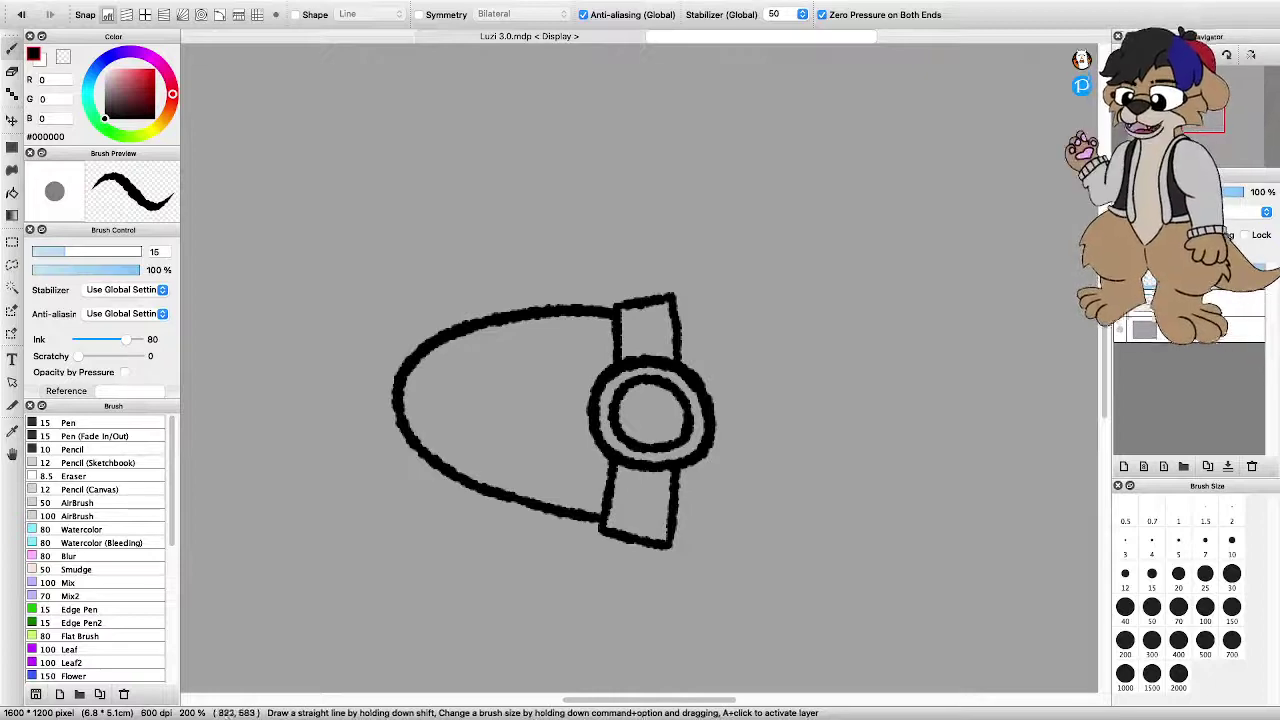
pyautogui.scroll(2, 712, 344)
pyautogui.scroll(2, 719, 396)
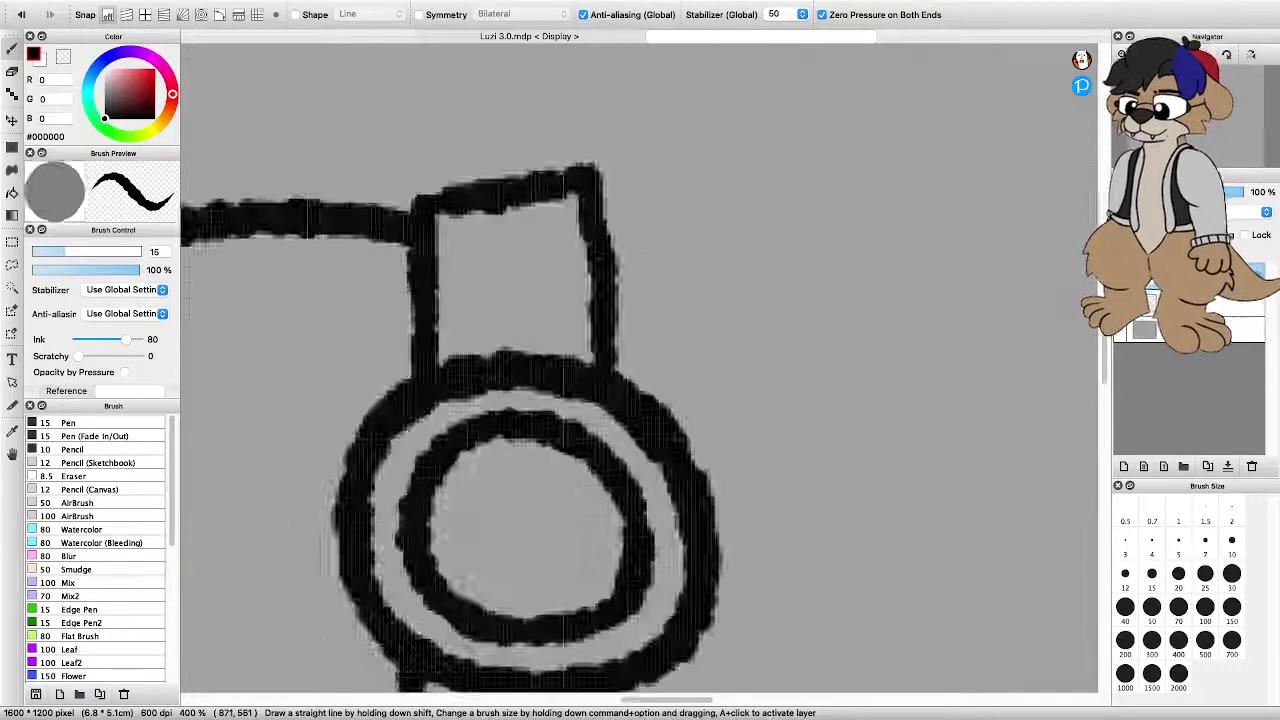
# Draw a rounded ear-shaped loop rising from the large circle's upper-left edge and curving back down to its right side
pyautogui.scroll(-2, 708, 404)
pyautogui.scroll(1, 764, 449)
pyautogui.scroll(-2, 766, 461)
pyautogui.scroll(2, 815, 508)
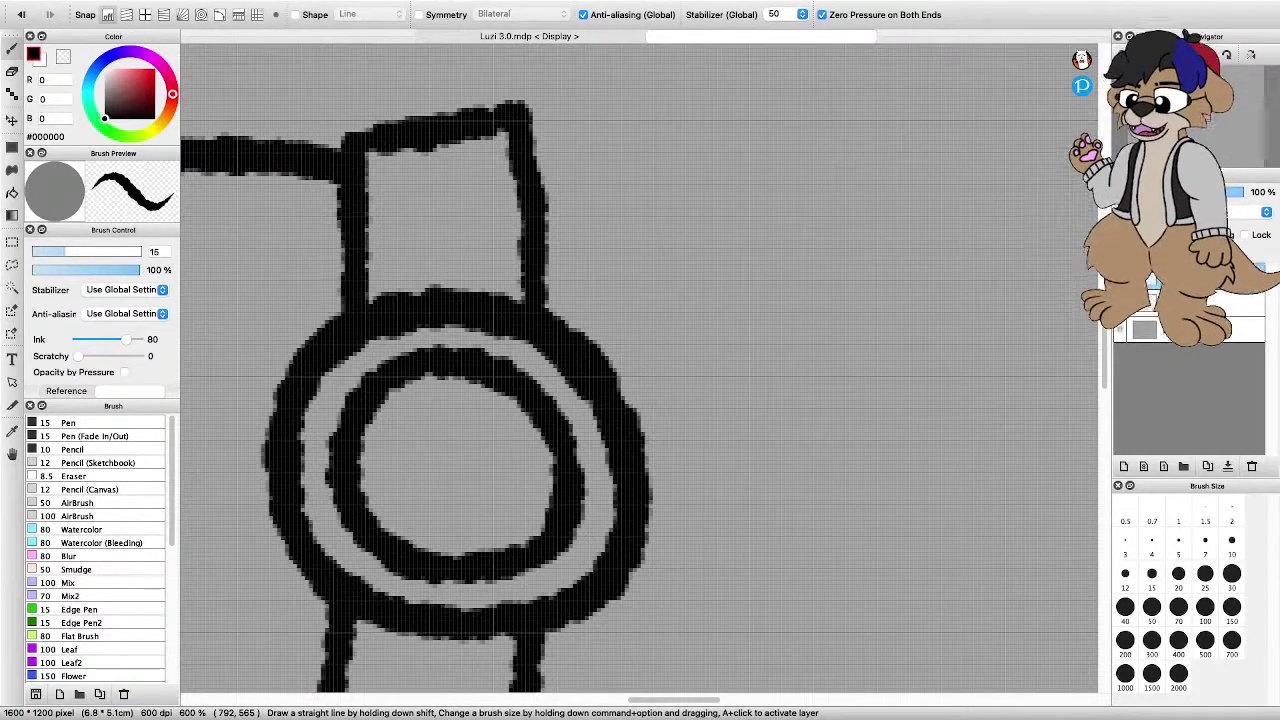
pyautogui.moveTo(368, 268)
pyautogui.mouseDown()
pyautogui.moveTo(758, 192)
pyautogui.moveTo(742, 316)
pyautogui.moveTo(650, 520)
pyautogui.mouseUp()
pyautogui.scroll(-4, 640, 370)
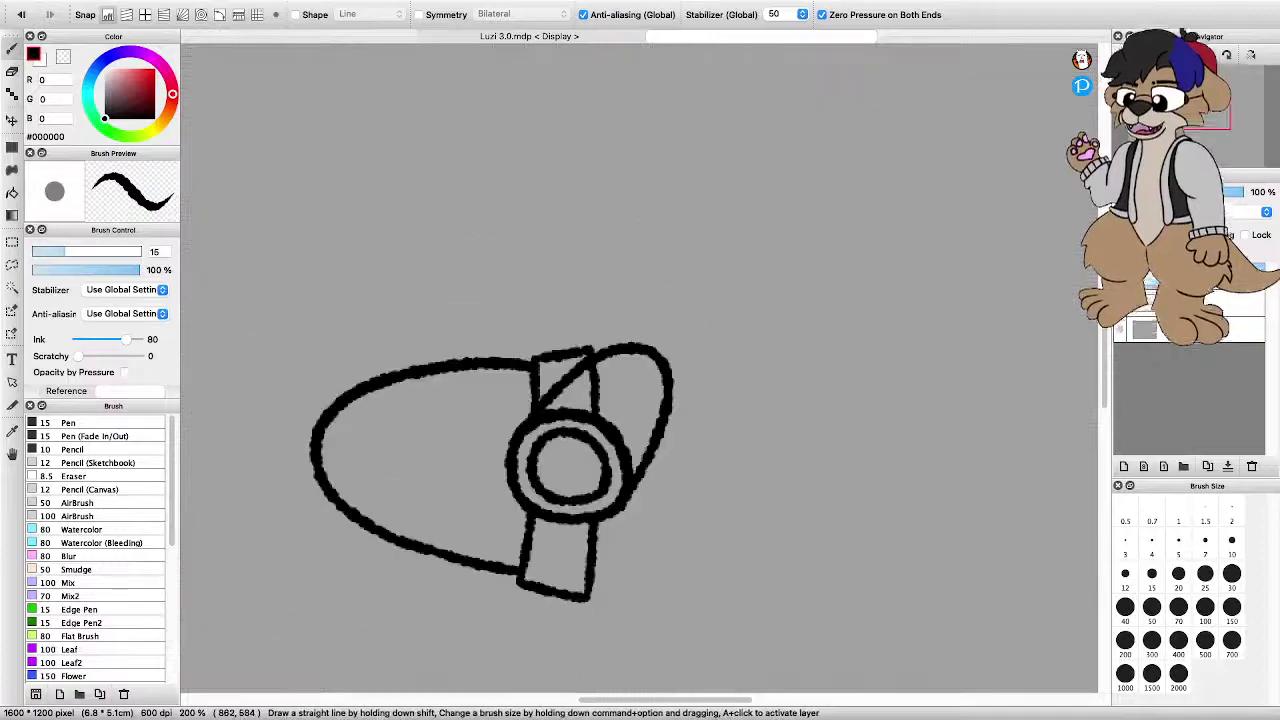
# Erase the part of the band's right edge that lies inside the ear loop with the size 8.5 eraser
pyautogui.scroll(3, 640, 370)
pyautogui.scroll(2, 660, 340)
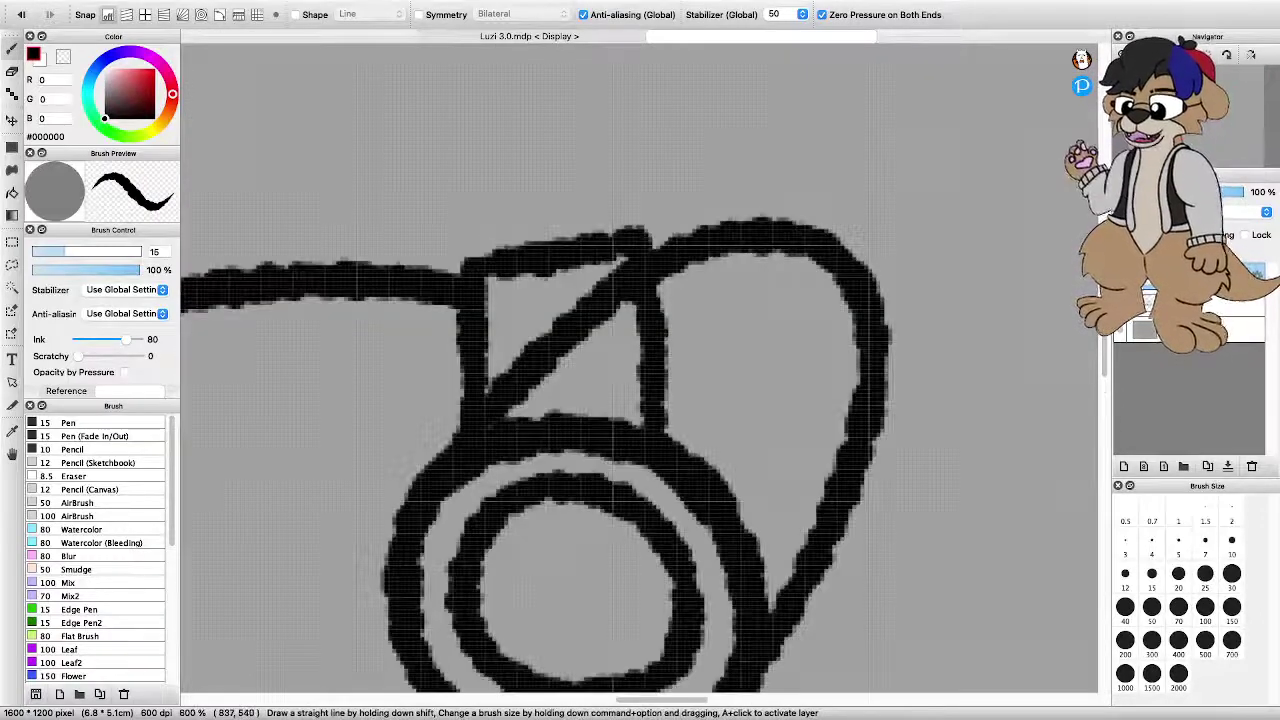
pyautogui.press('e')
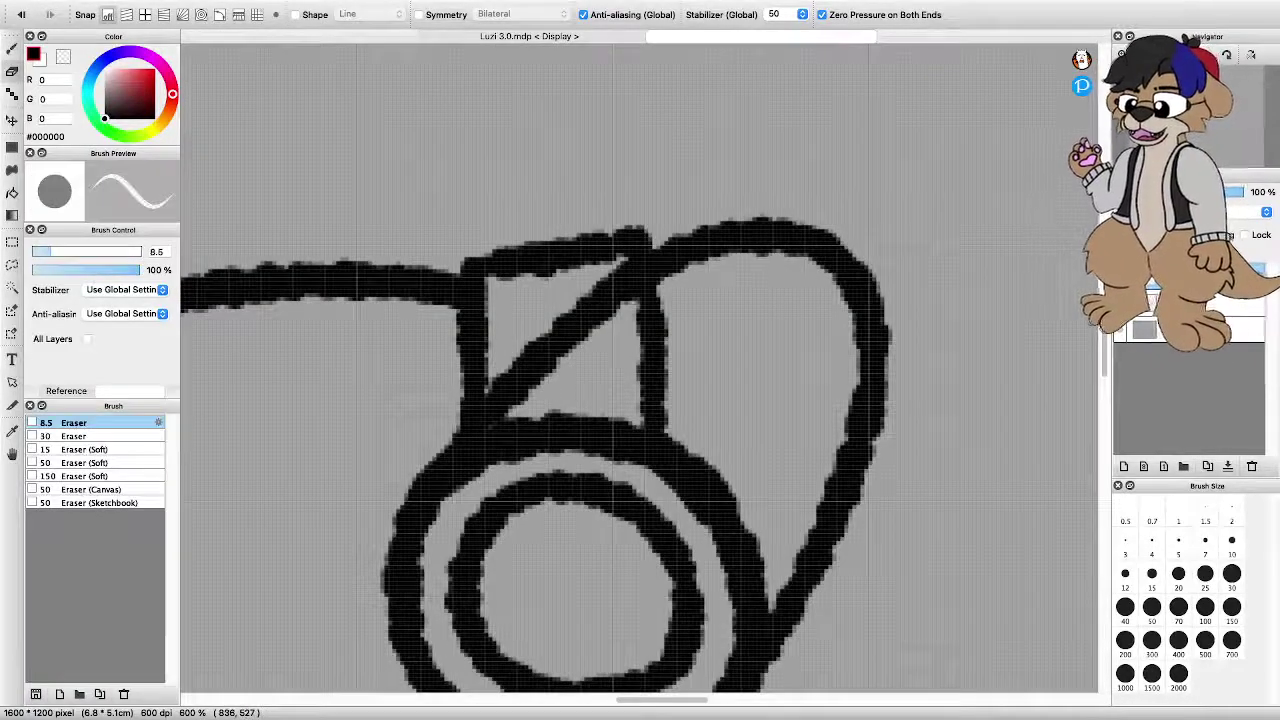
pyautogui.moveTo(638, 310); pyautogui.dragTo(656, 284)
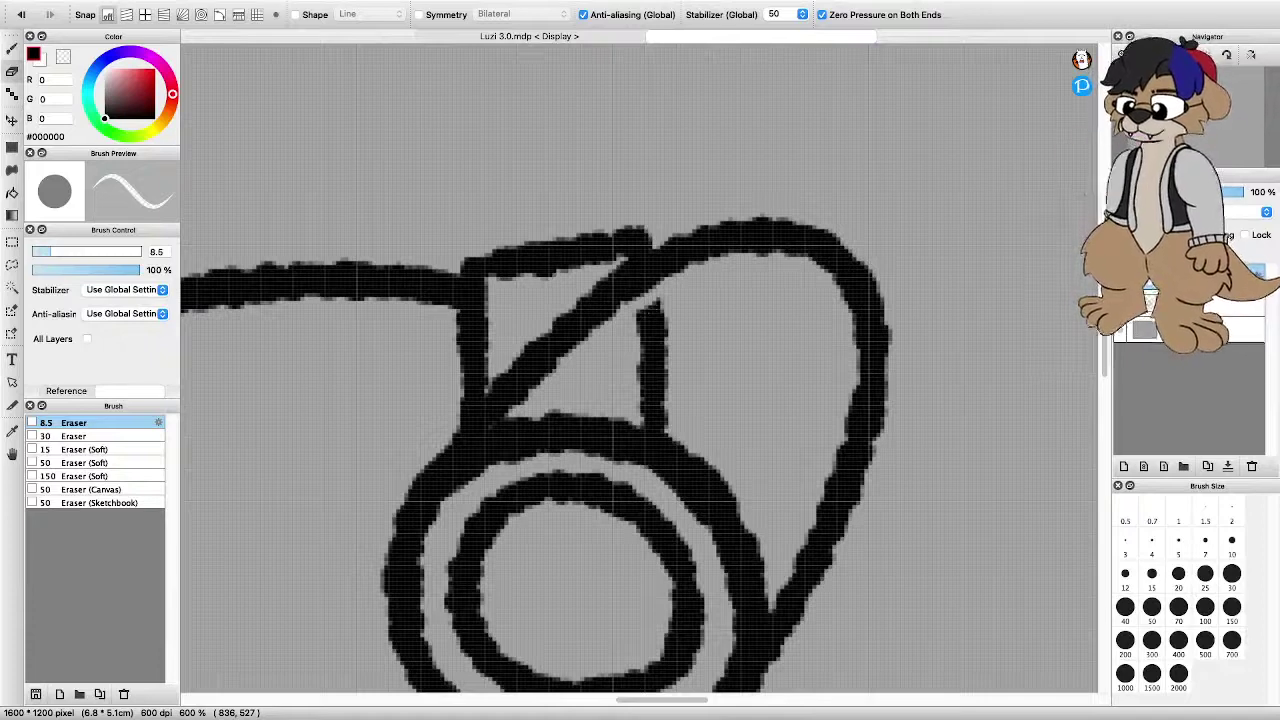
pyautogui.moveTo(642, 420)
pyautogui.mouseDown()
pyautogui.moveTo(668, 426)
pyautogui.moveTo(642, 392)
pyautogui.moveTo(645, 310)
pyautogui.moveTo(658, 306)
pyautogui.moveTo(660, 408)
pyautogui.moveTo(651, 310)
pyautogui.mouseUp()
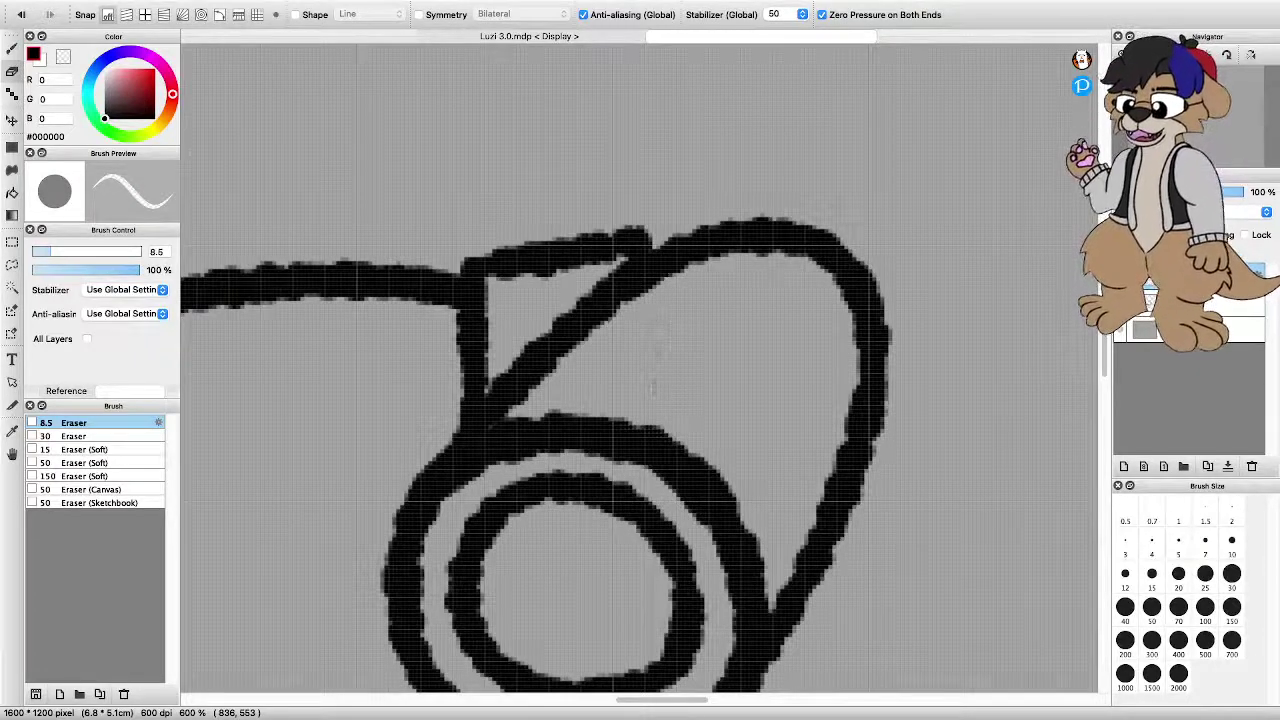
pyautogui.moveTo(653, 396); pyautogui.dragTo(654, 378)
pyautogui.scroll(-5, 610, 361)
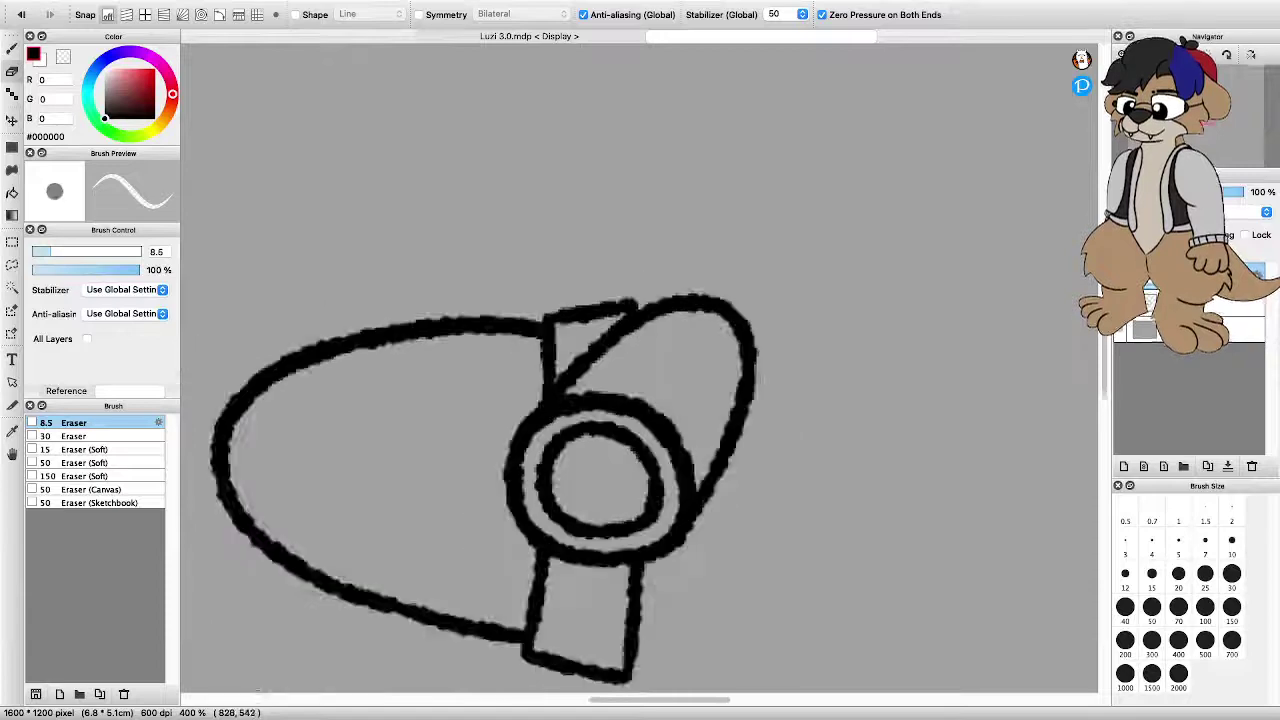
pyautogui.scroll(4, 564, 386)
pyautogui.scroll(2, 843, 490)
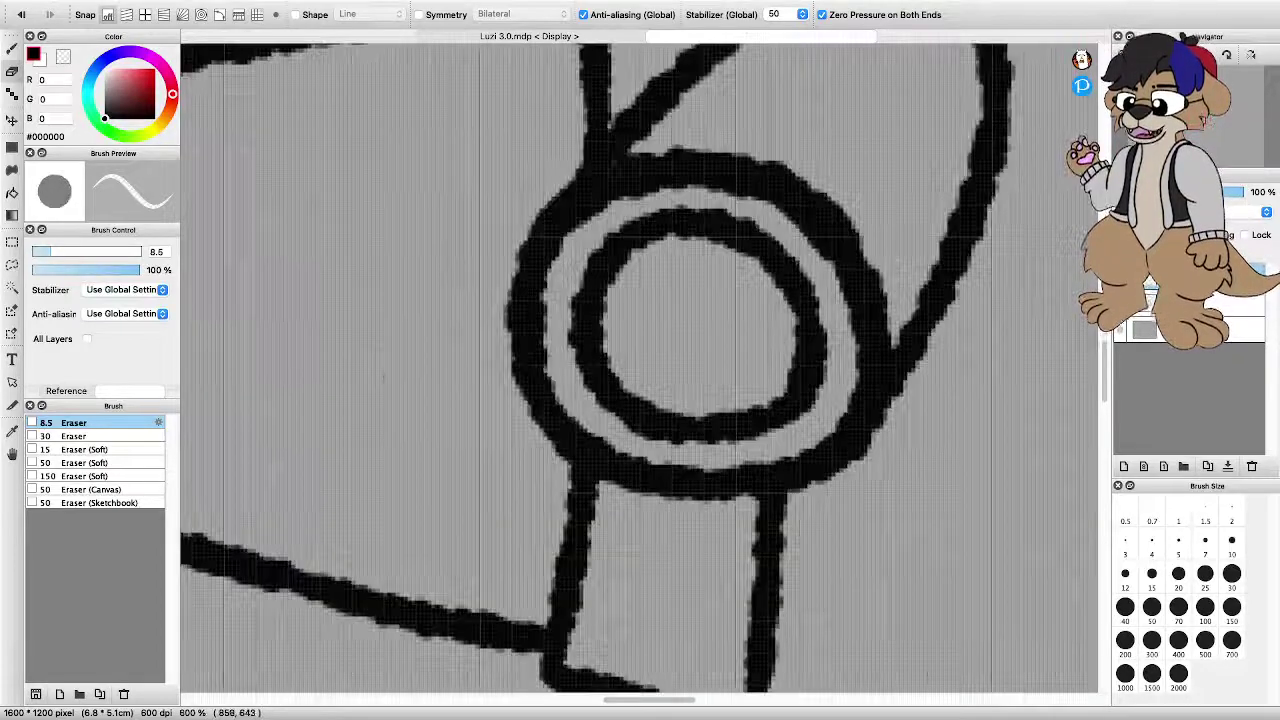
pyautogui.scroll(-4, 826, 499)
pyautogui.scroll(1, 837, 482)
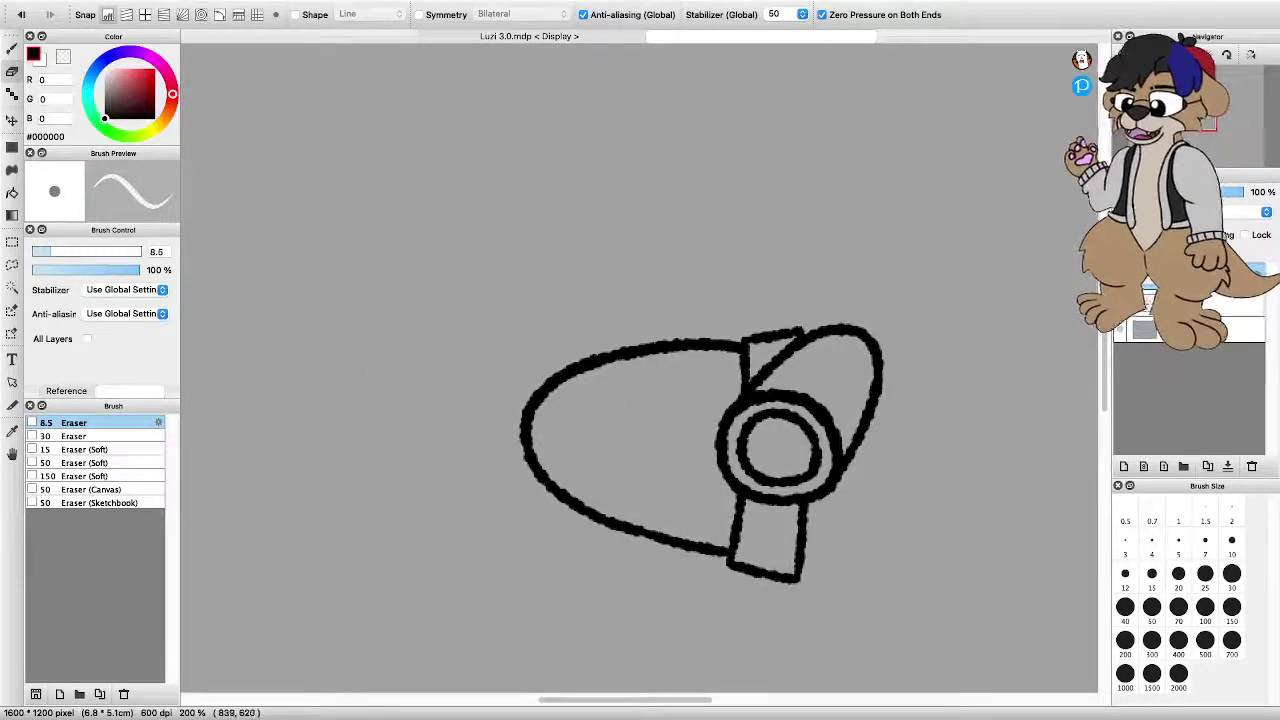
pyautogui.scroll(-1, 640, 370)
pyautogui.scroll(1, 640, 370)
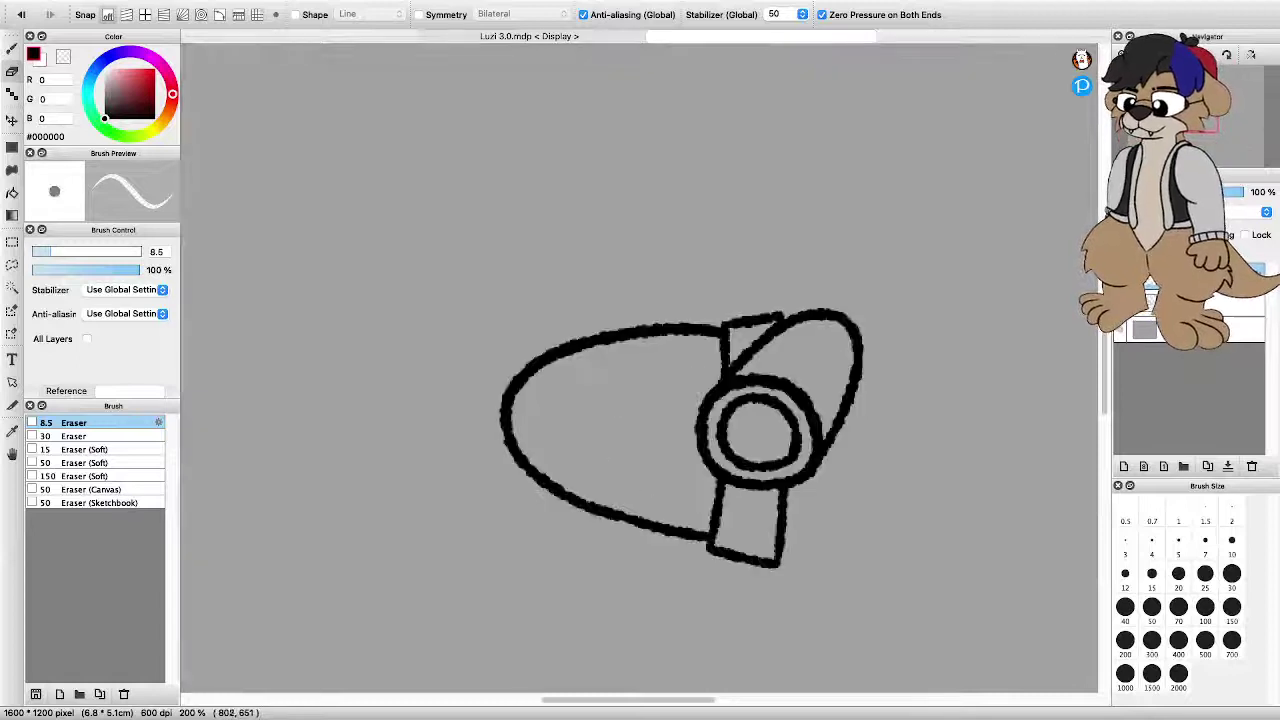
pyautogui.scroll(1, 640, 370)
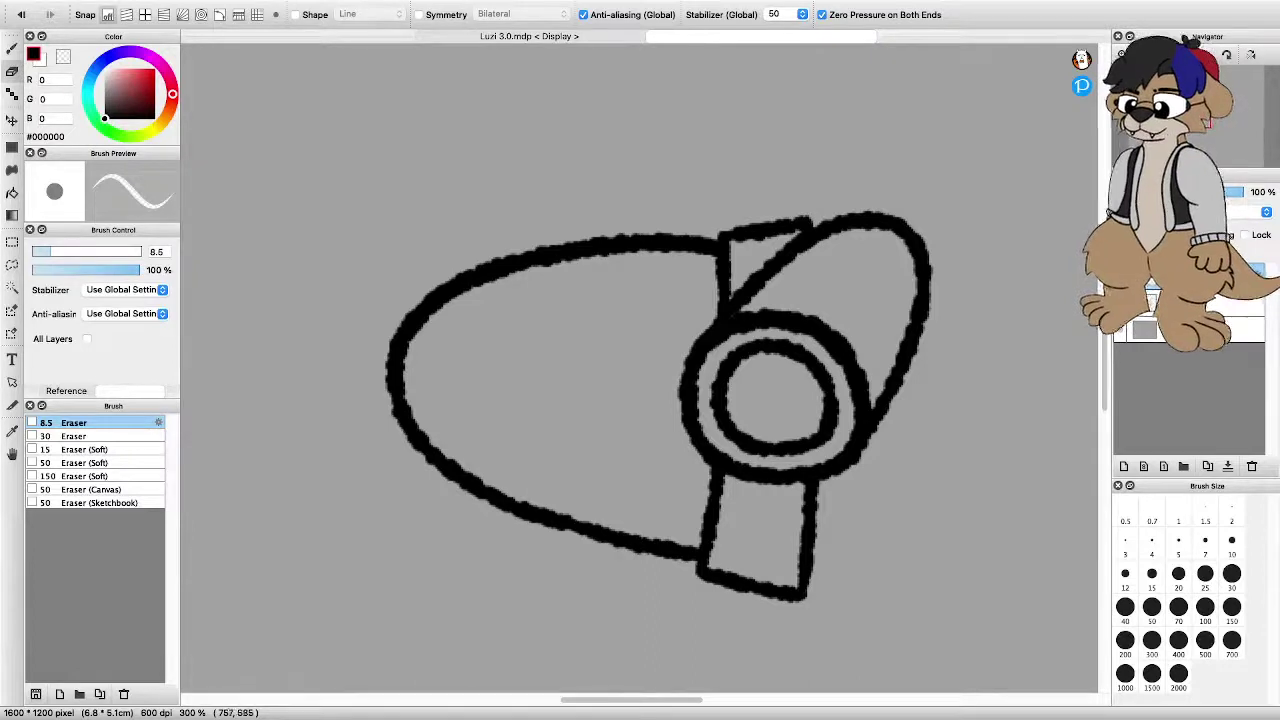
pyautogui.scroll(-3, 754, 370)
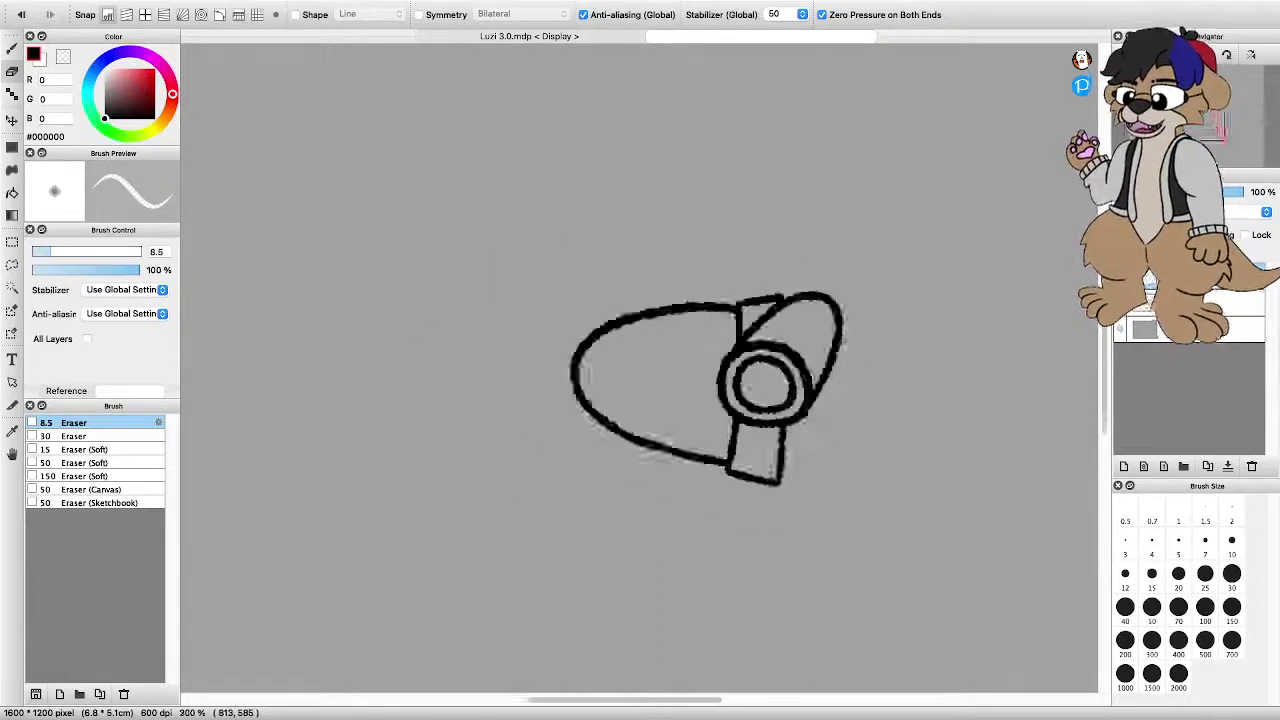
pyautogui.press('super+plus')
pyautogui.press('super+plus')
pyautogui.press('super+plus')
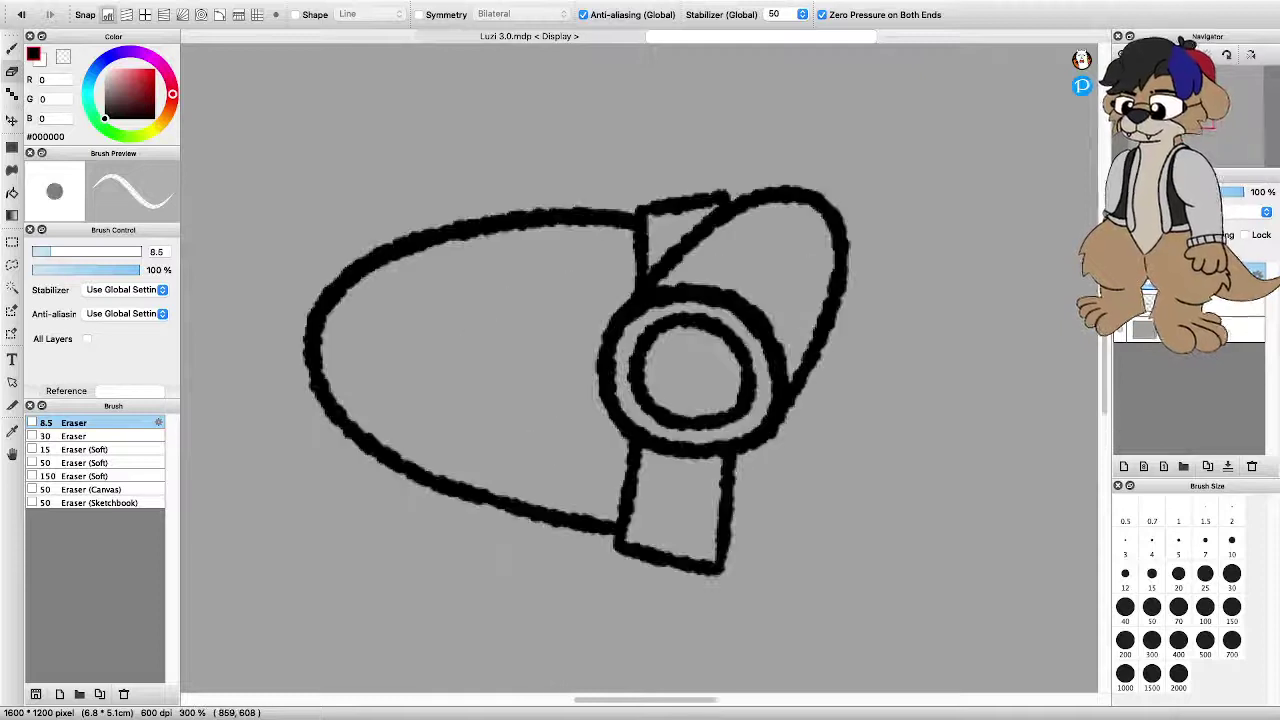
pyautogui.press('super+minus')
pyautogui.press('super+minus')
pyautogui.press('super+plus')
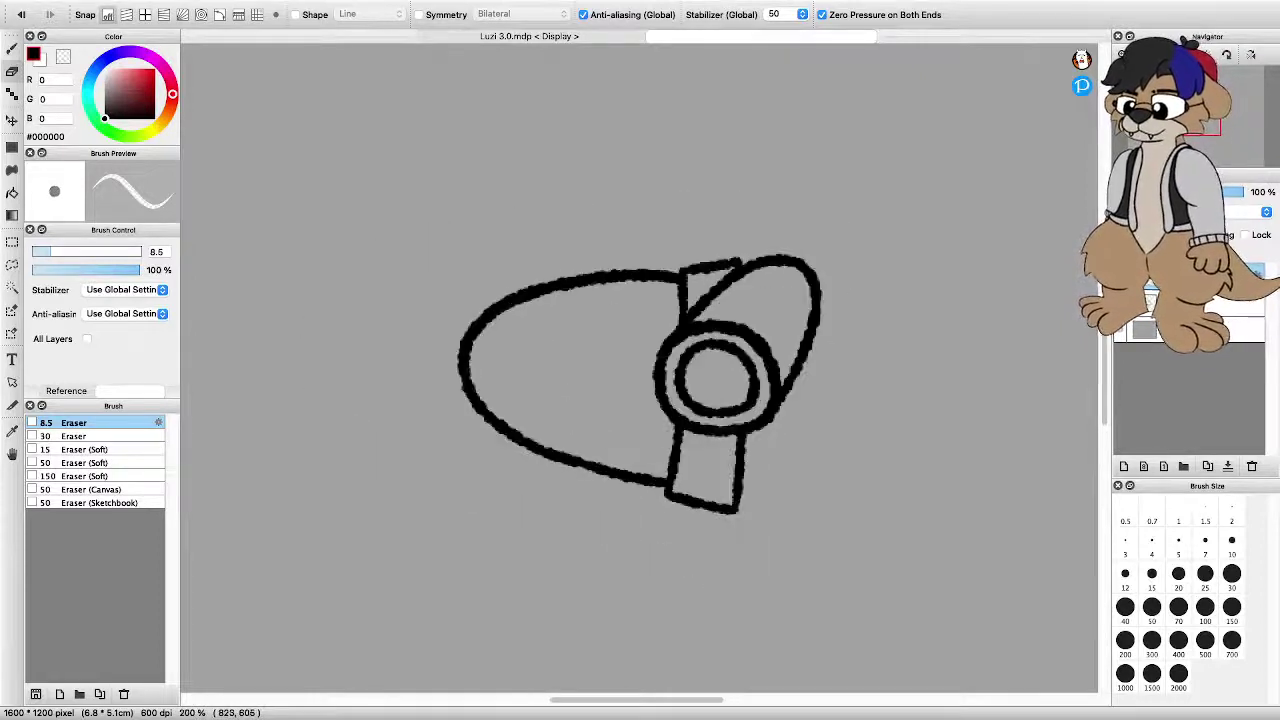
# Switch back to the size 15 brush and draw a round eye on the snout shape, in front of the band
pyautogui.press('b')
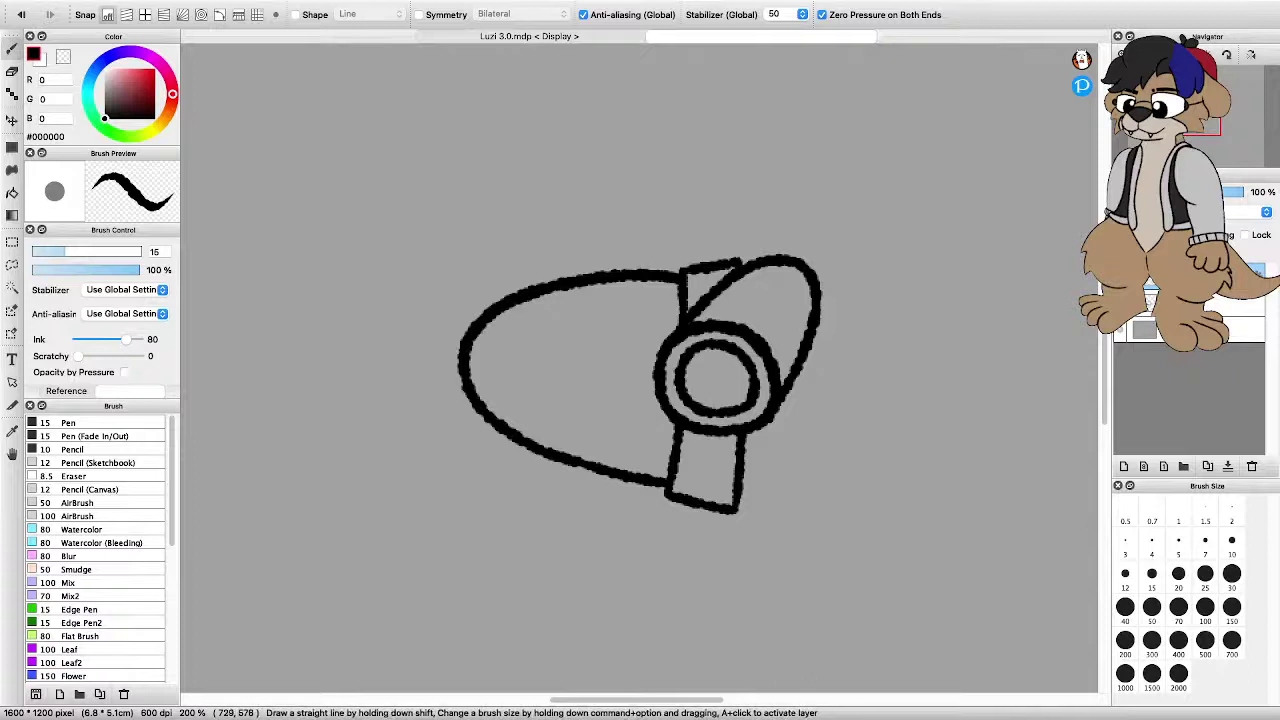
pyautogui.moveTo(612, 378)
pyautogui.mouseDown()
pyautogui.moveTo(583, 334)
pyautogui.moveTo(602, 311)
pyautogui.moveTo(628, 312)
pyautogui.moveTo(647, 338)
pyautogui.moveTo(632, 387)
pyautogui.moveTo(589, 365)
pyautogui.moveTo(579, 305)
pyautogui.moveTo(602, 280)
pyautogui.moveTo(639, 275)
pyautogui.moveTo(673, 299)
pyautogui.moveTo(677, 328)
pyautogui.moveTo(632, 391)
pyautogui.mouseUp()
pyautogui.press('super+z')
pyautogui.scroll(1, 575, 350)
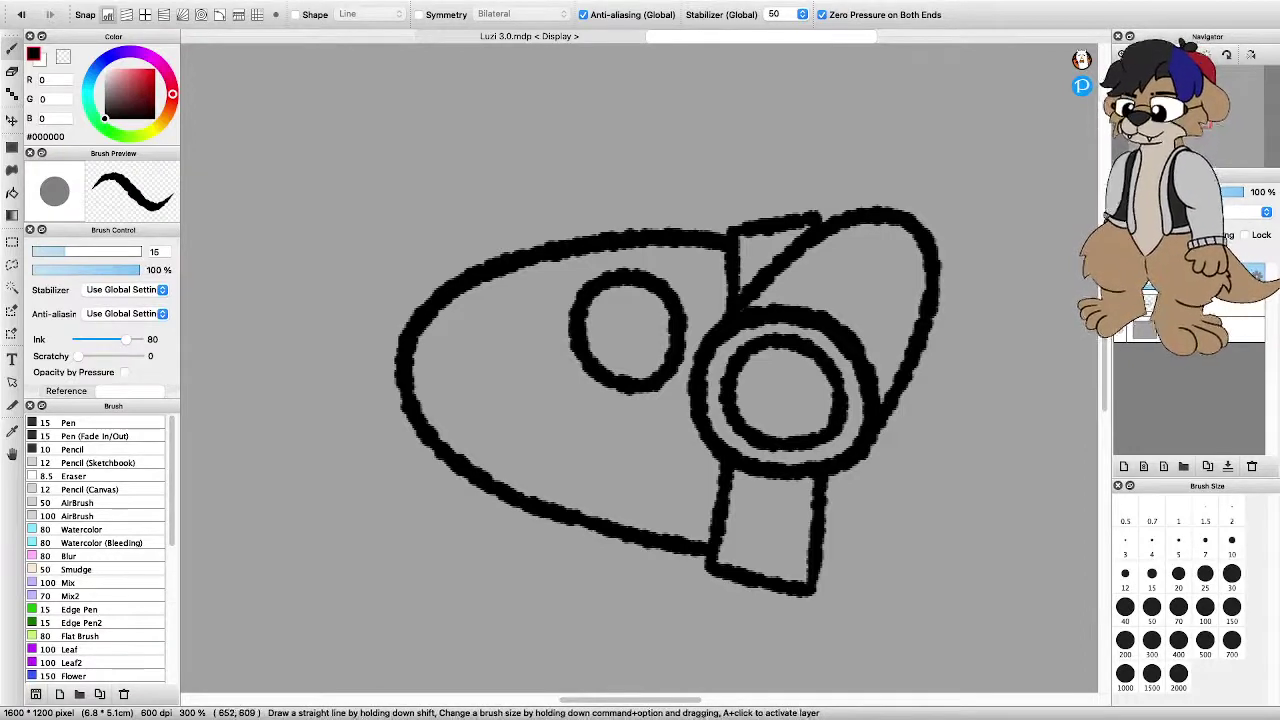
# Draw a wavy cyan (#00FFF1) mouth from the snout's tip across the lower face and set the colour back to black
pyautogui.click(88, 96)
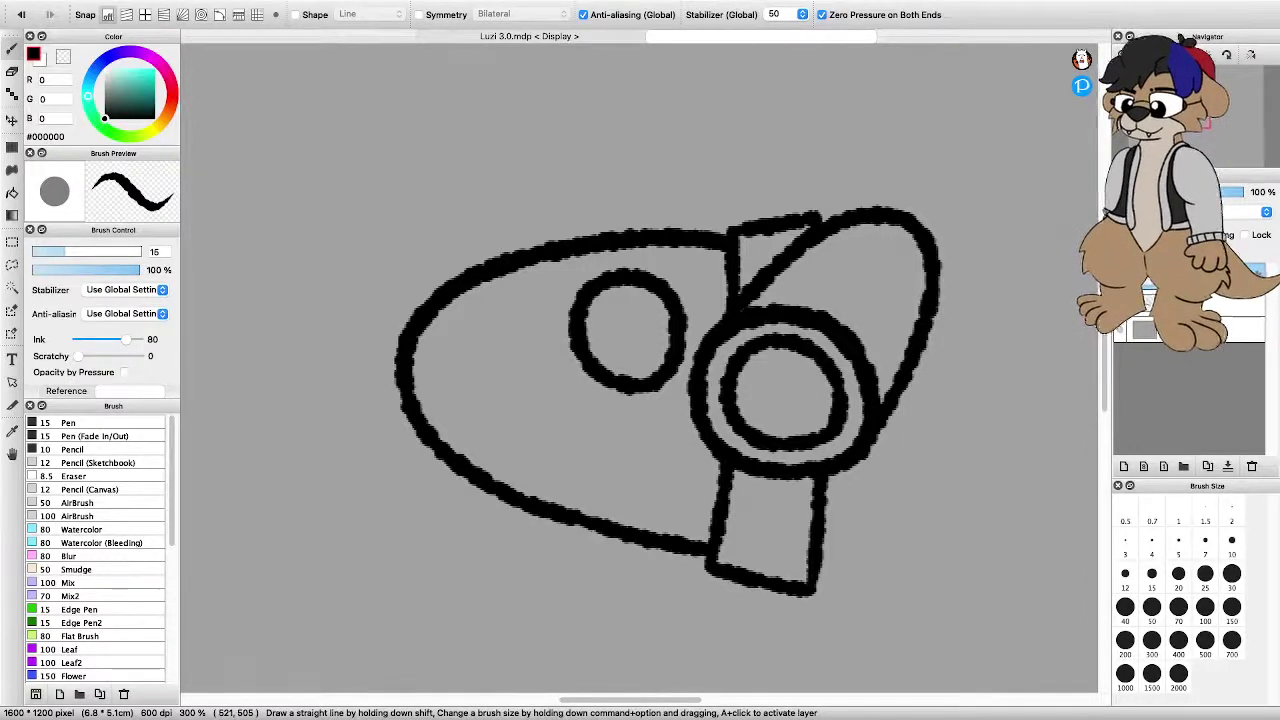
pyautogui.moveTo(414, 386)
pyautogui.mouseDown()
pyautogui.moveTo(457, 424)
pyautogui.moveTo(511, 405)
pyautogui.moveTo(535, 442)
pyautogui.mouseUp()
pyautogui.press('super+z')
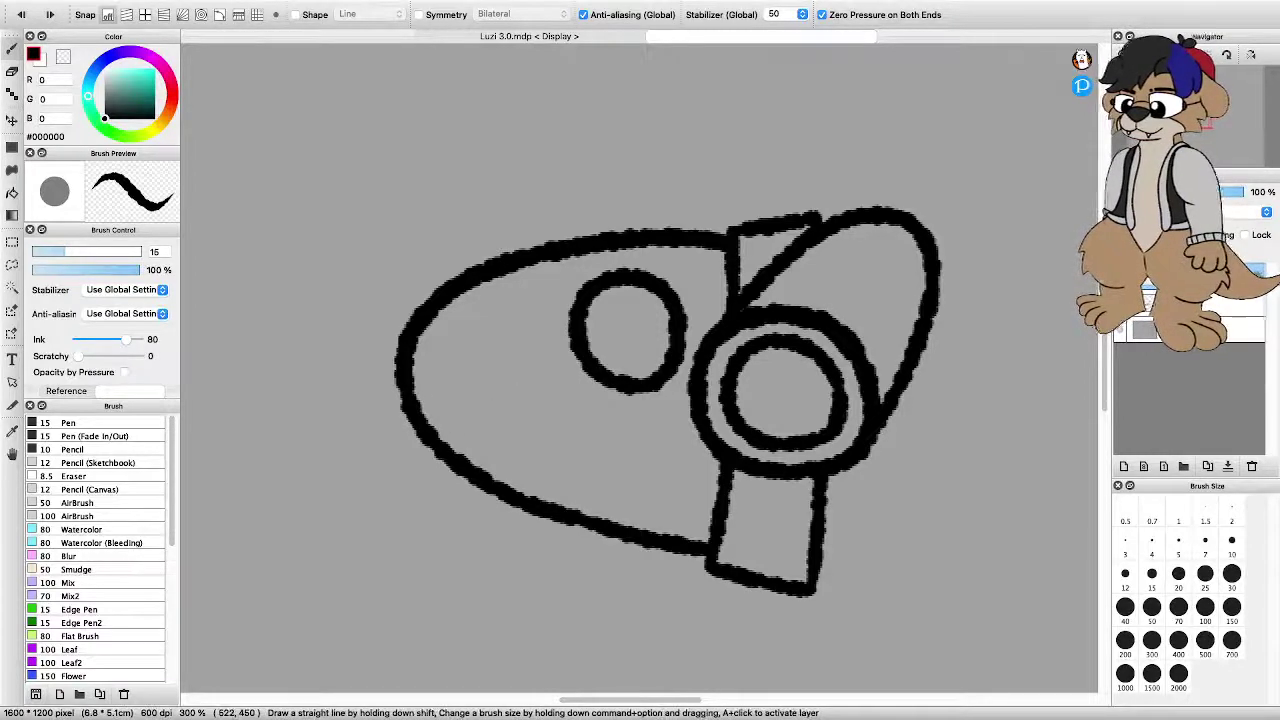
pyautogui.click(154, 69)
pyautogui.moveTo(406, 396)
pyautogui.mouseDown()
pyautogui.moveTo(457, 429)
pyautogui.moveTo(504, 420)
pyautogui.moveTo(576, 468)
pyautogui.moveTo(620, 438)
pyautogui.mouseUp()
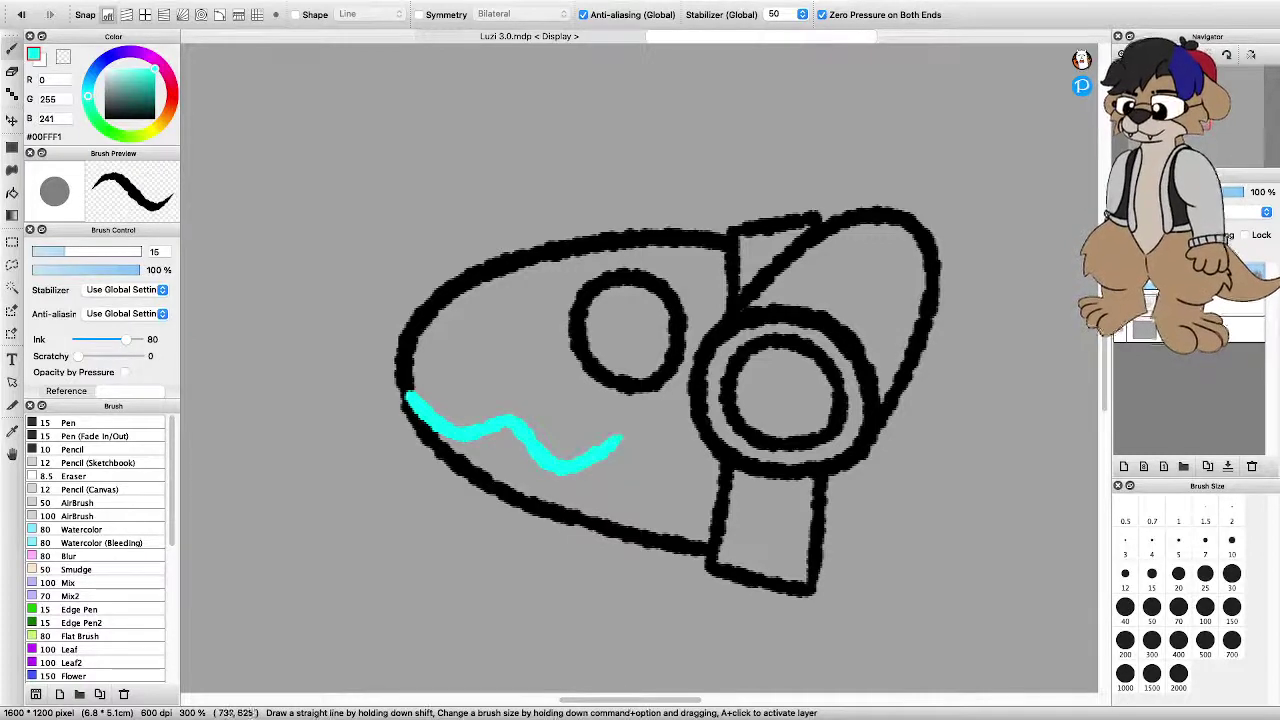
pyautogui.click(104, 118)
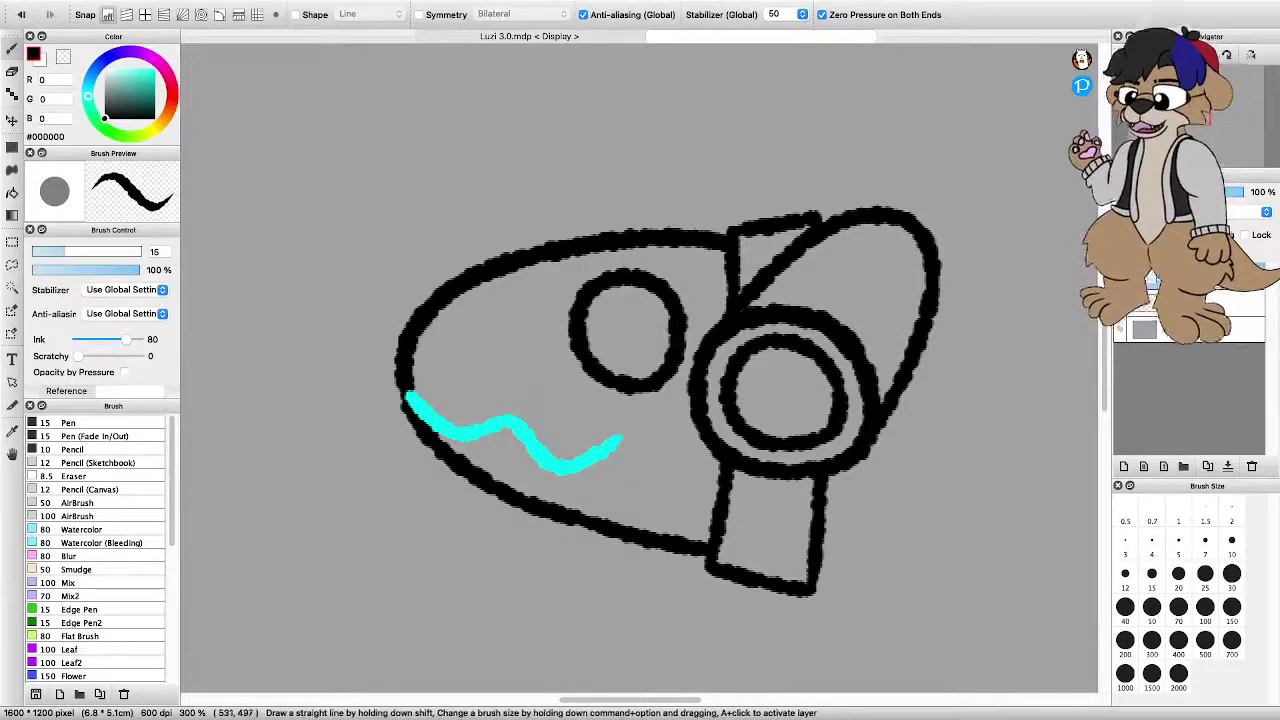
# Show the toaster's layer again together with the head
pyautogui.scroll(-3, 526, 385)
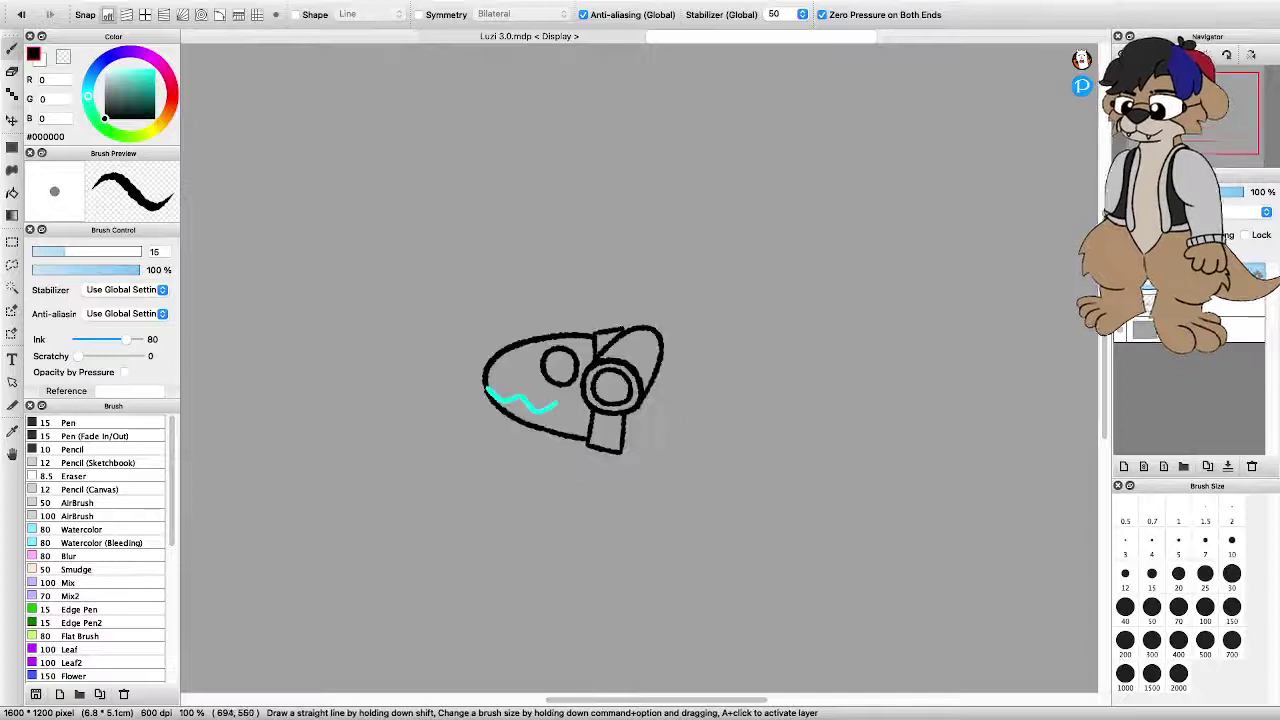
pyautogui.scroll(4, 540, 370)
pyautogui.scroll(-3, 582, 392)
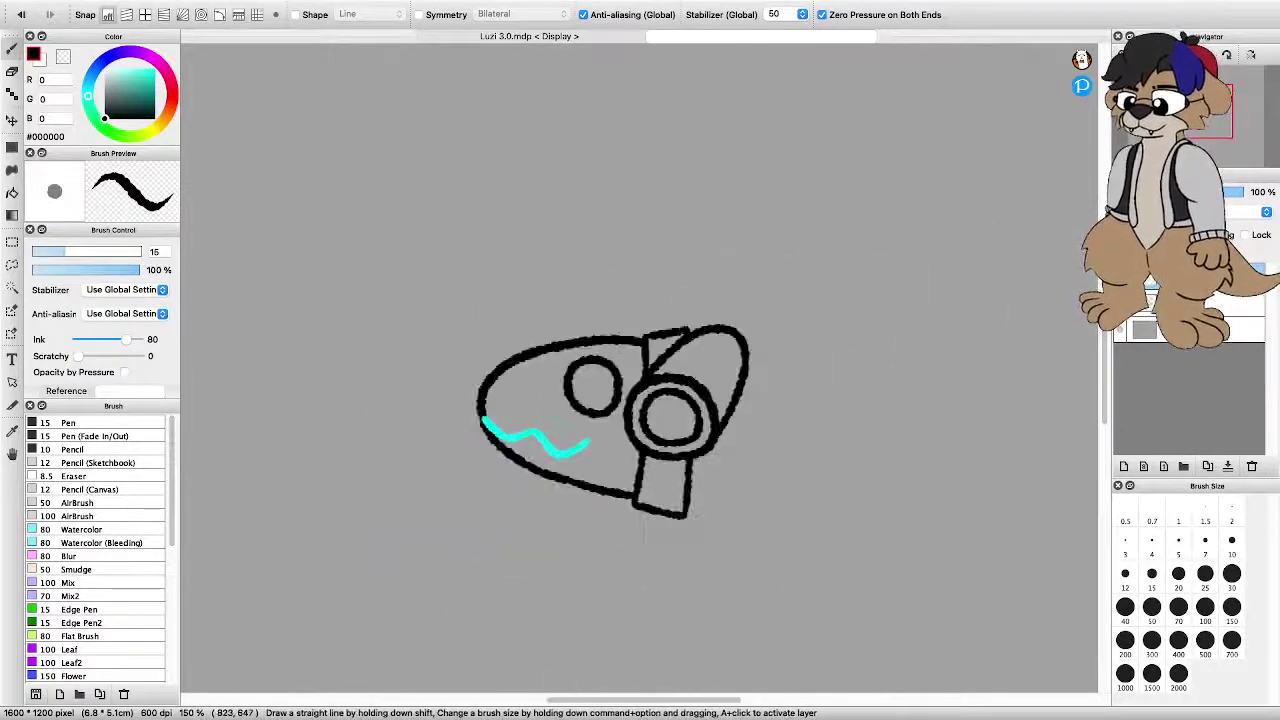
pyautogui.scroll(2, 676, 468)
pyautogui.scroll(-3, 700, 480)
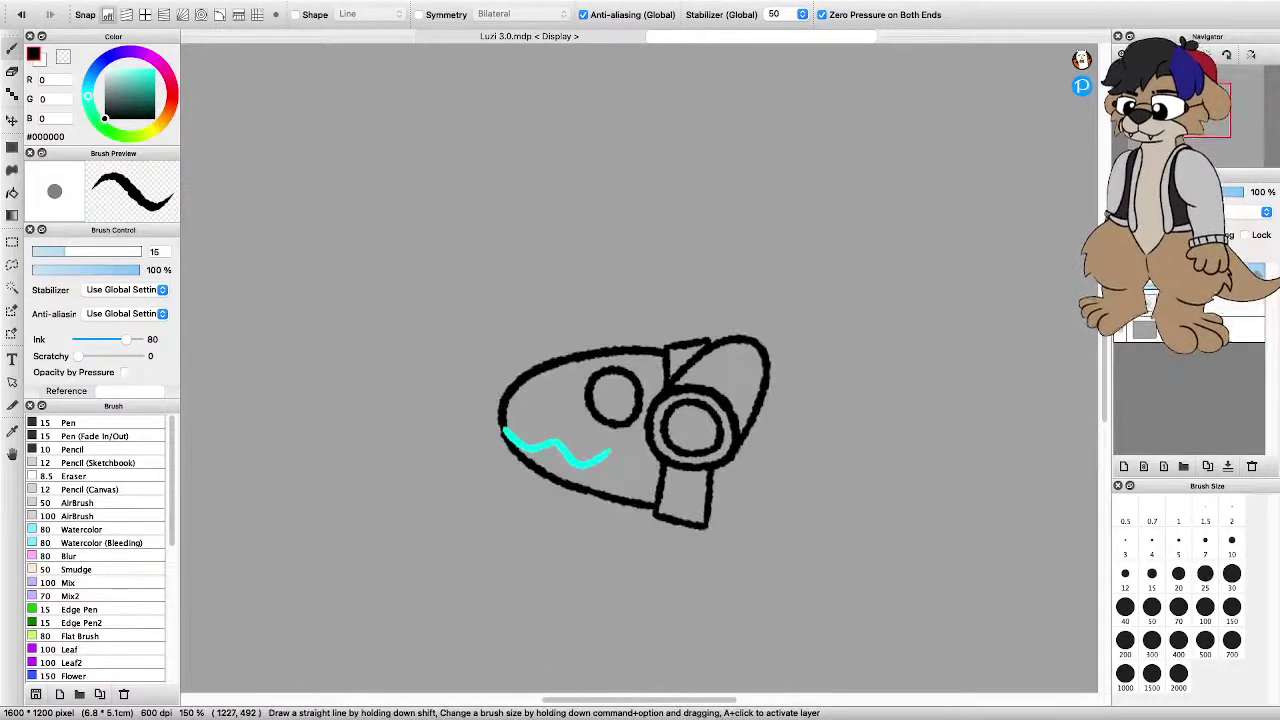
pyautogui.scroll(2, 700, 480)
pyautogui.scroll(-3, 620, 470)
pyautogui.scroll(4, 620, 470)
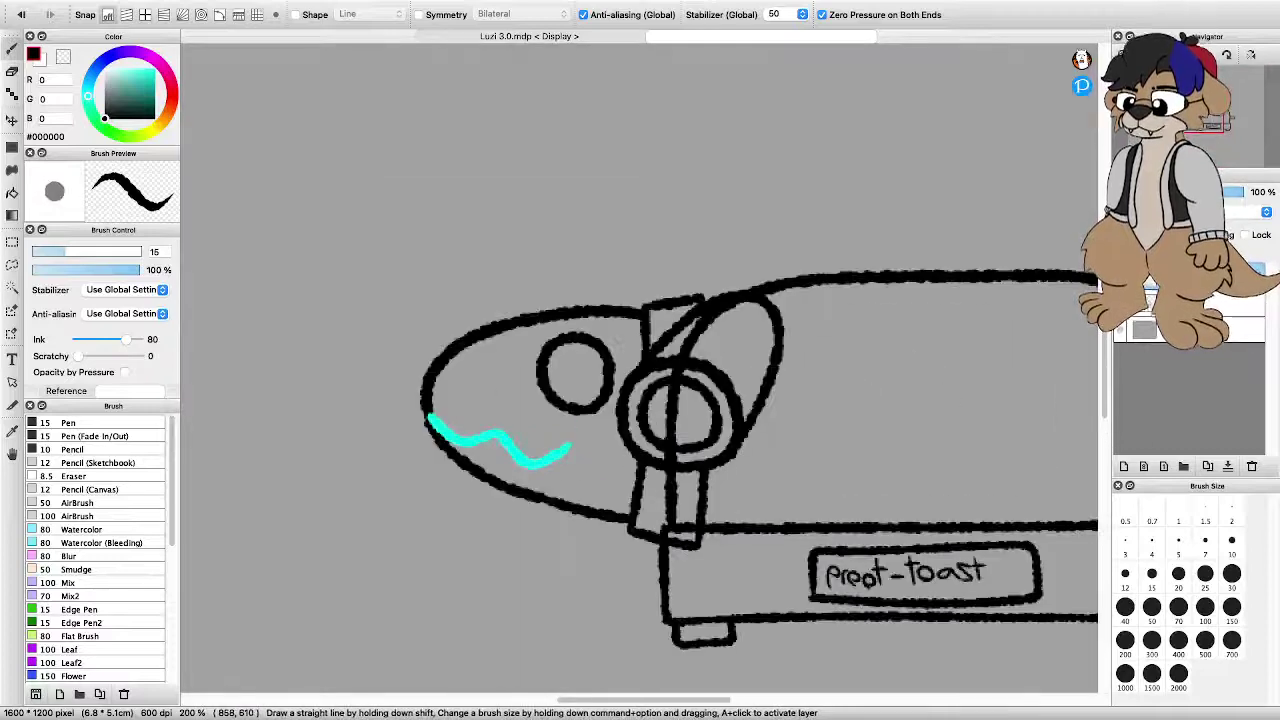
pyautogui.scroll(-1, 620, 470)
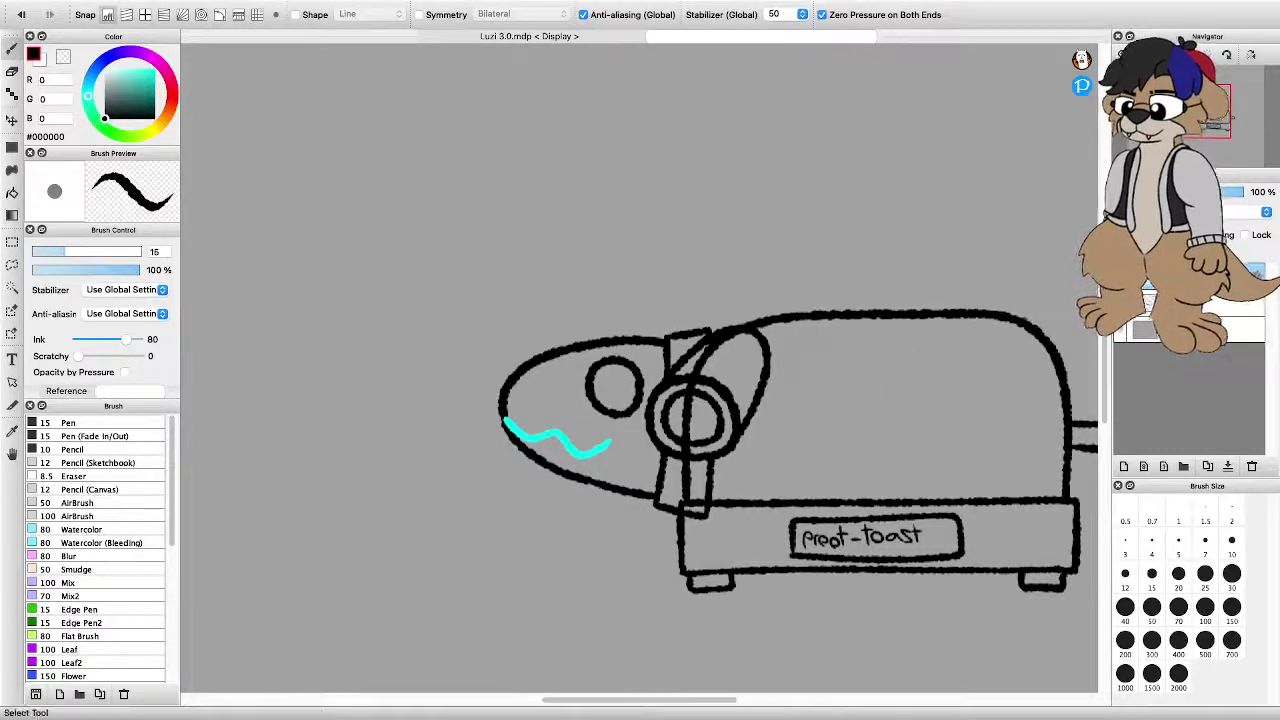
# Select the whole head and enlarge it slightly with Transform, keeping its proportions
pyautogui.click(12, 264)
pyautogui.scroll(-3, 698, 460)
pyautogui.scroll(4, 736, 458)
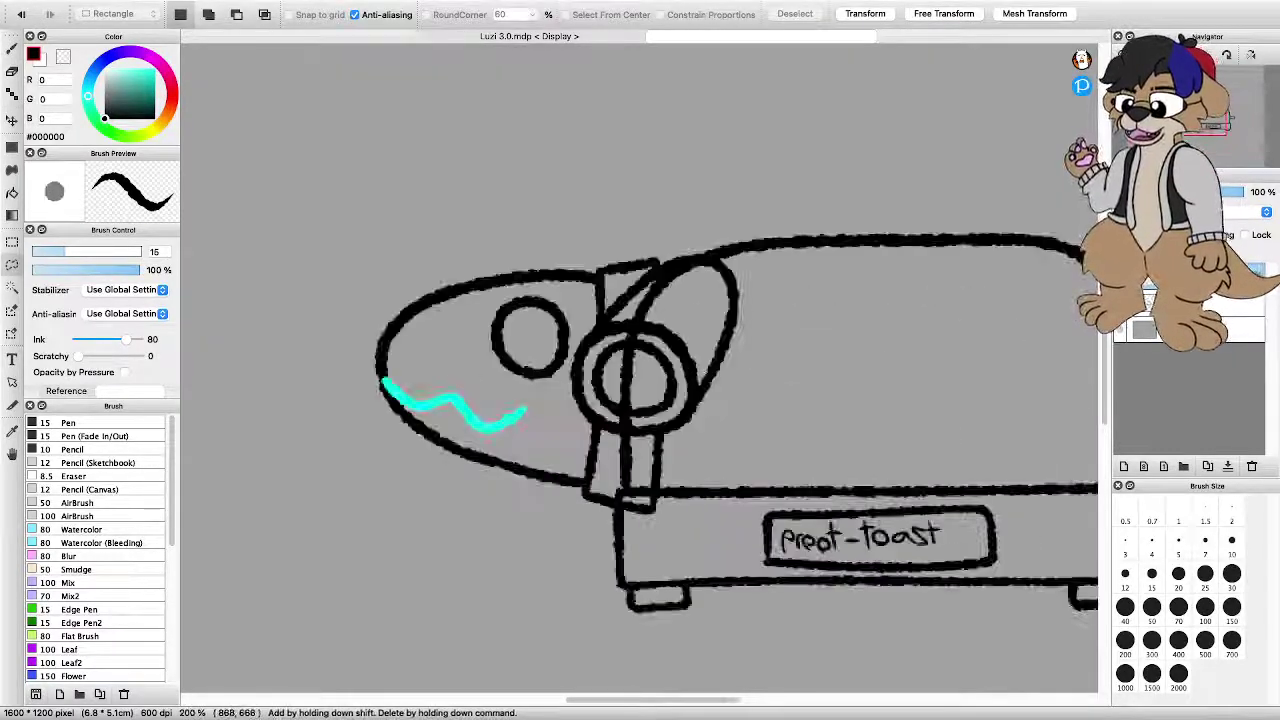
pyautogui.moveTo(667, 518)
pyautogui.mouseDown()
pyautogui.moveTo(500, 529)
pyautogui.moveTo(612, 199)
pyautogui.moveTo(800, 298)
pyautogui.moveTo(662, 524)
pyautogui.mouseUp()
pyautogui.scroll(-2, 851, 184)
pyautogui.click(864, 13)
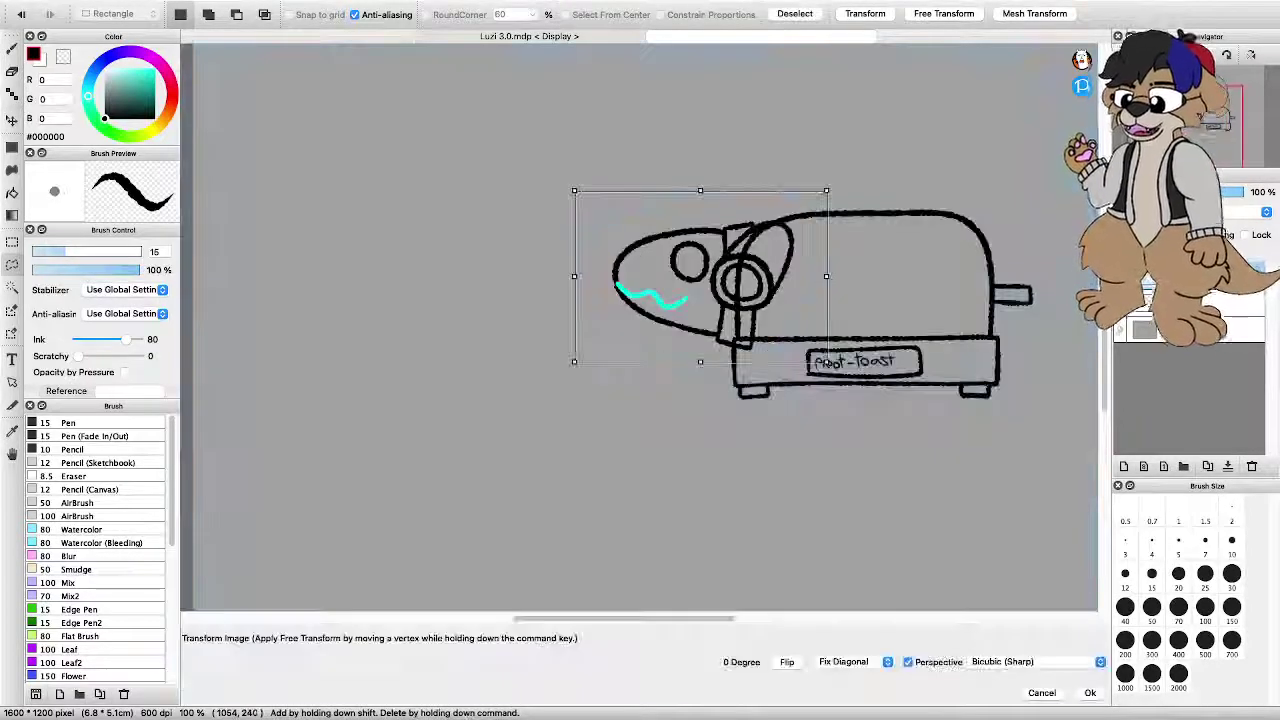
pyautogui.moveTo(827, 189); pyautogui.dragTo(868, 161)
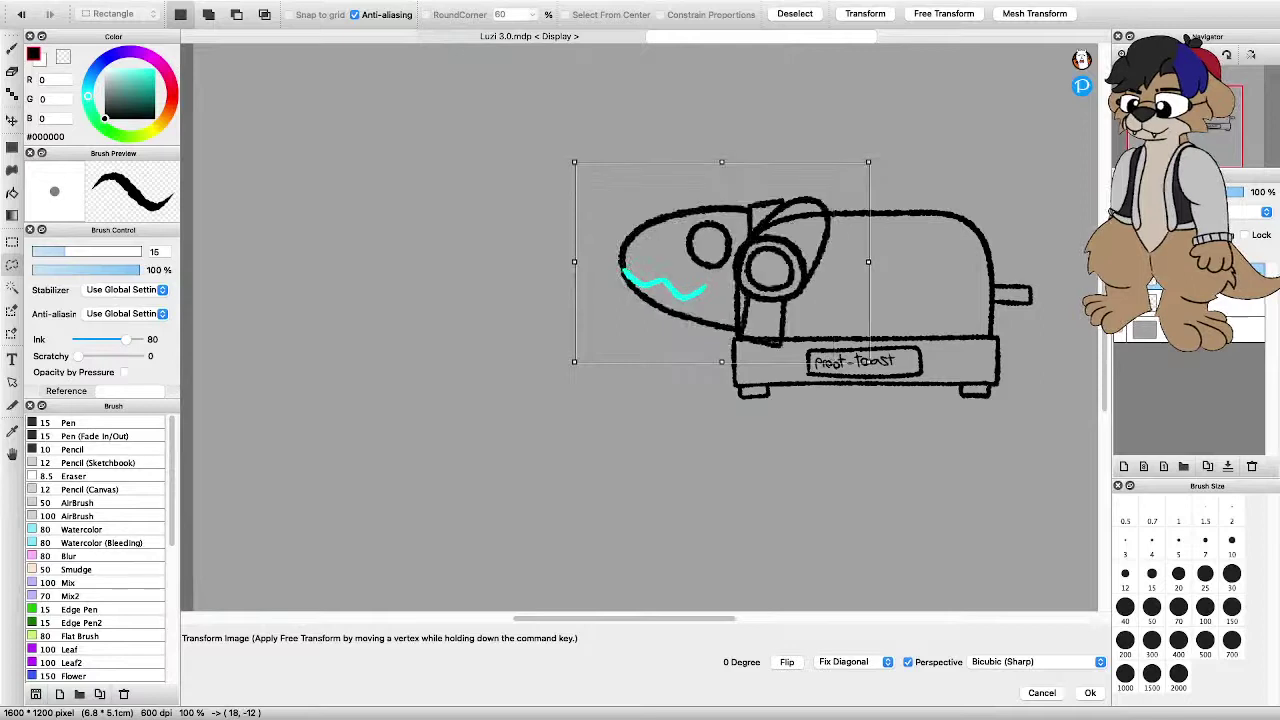
# Rotate the head about 11.2 degrees, position it over the toaster's front end, apply the transform and deselect
pyautogui.moveTo(722, 262); pyautogui.dragTo(682, 262)
pyautogui.moveTo(856, 140); pyautogui.dragTo(879, 183)
pyautogui.moveTo(682, 262); pyautogui.dragTo(701, 255)
pyautogui.moveTo(880, 191); pyautogui.dragTo(876, 184)
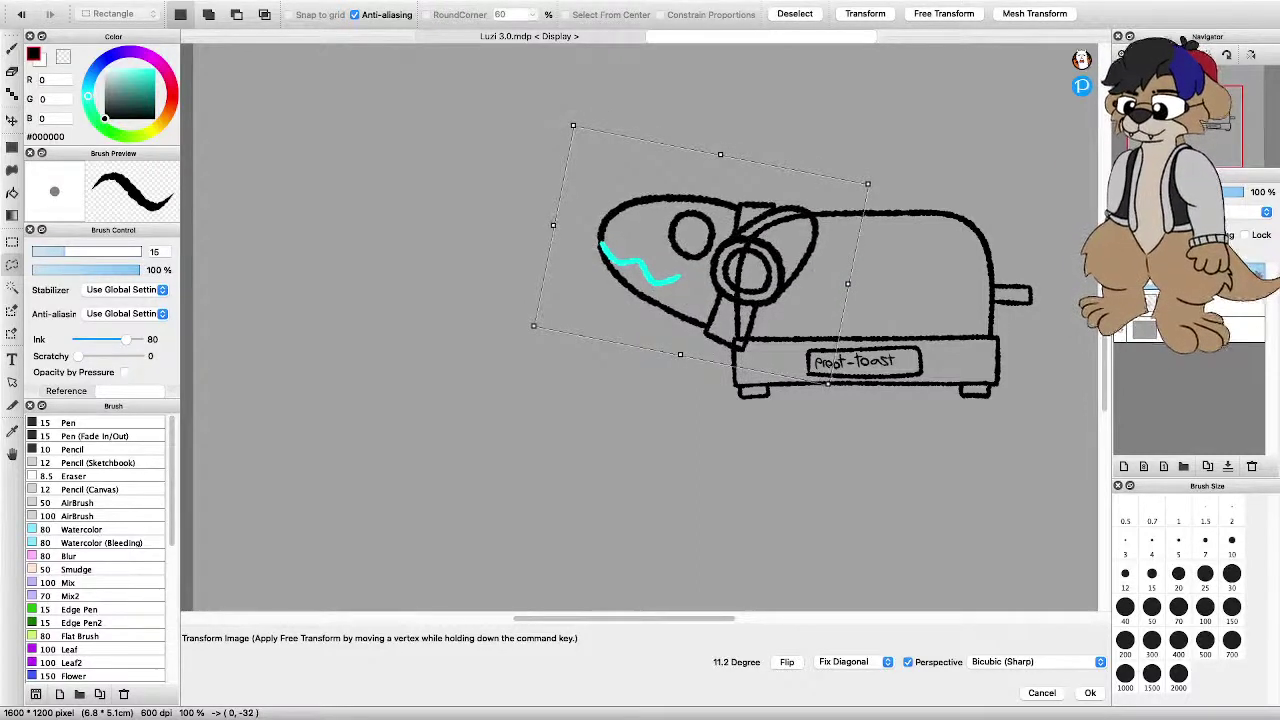
pyautogui.press('Return')
pyautogui.press('super+d')
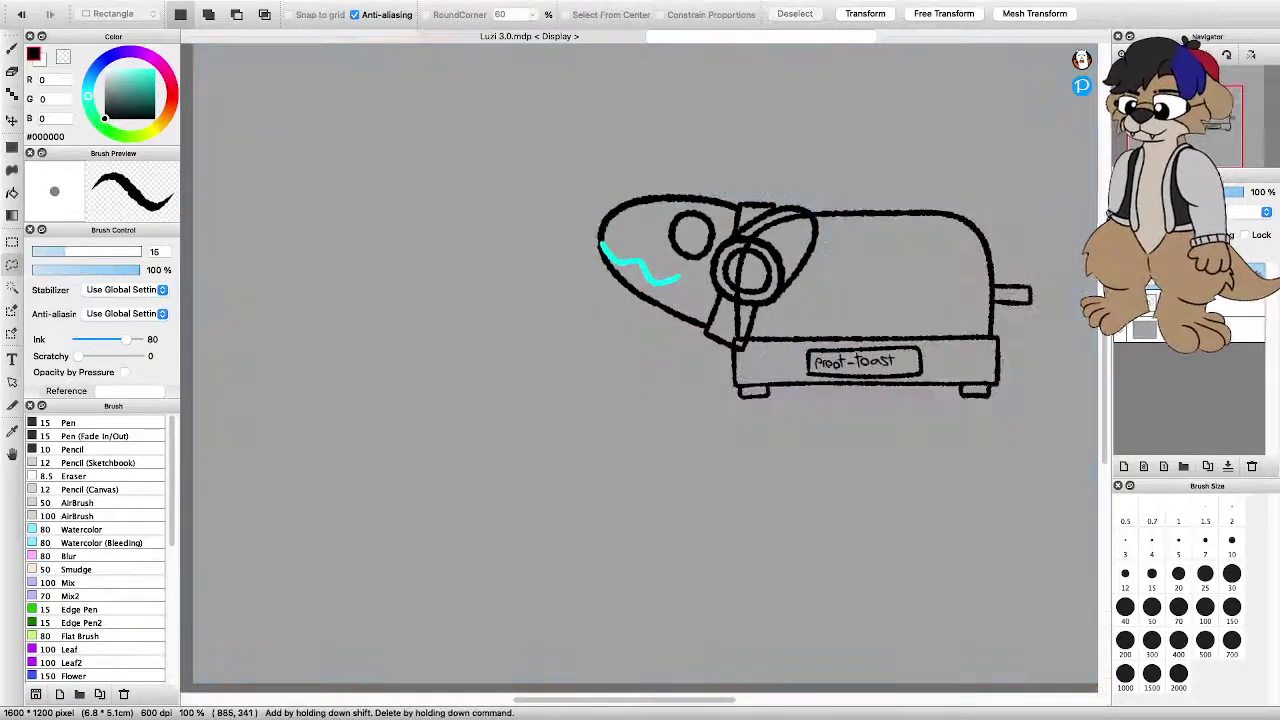
# With the 8.5 px Eraser, remove bits of the toaster outline crossing the neck base and the ear's upper edge
pyautogui.scroll(-2, 640, 367)
pyautogui.scroll(1, 758, 172)
pyautogui.scroll(-2, 581, 322)
pyautogui.scroll(2, 568, 476)
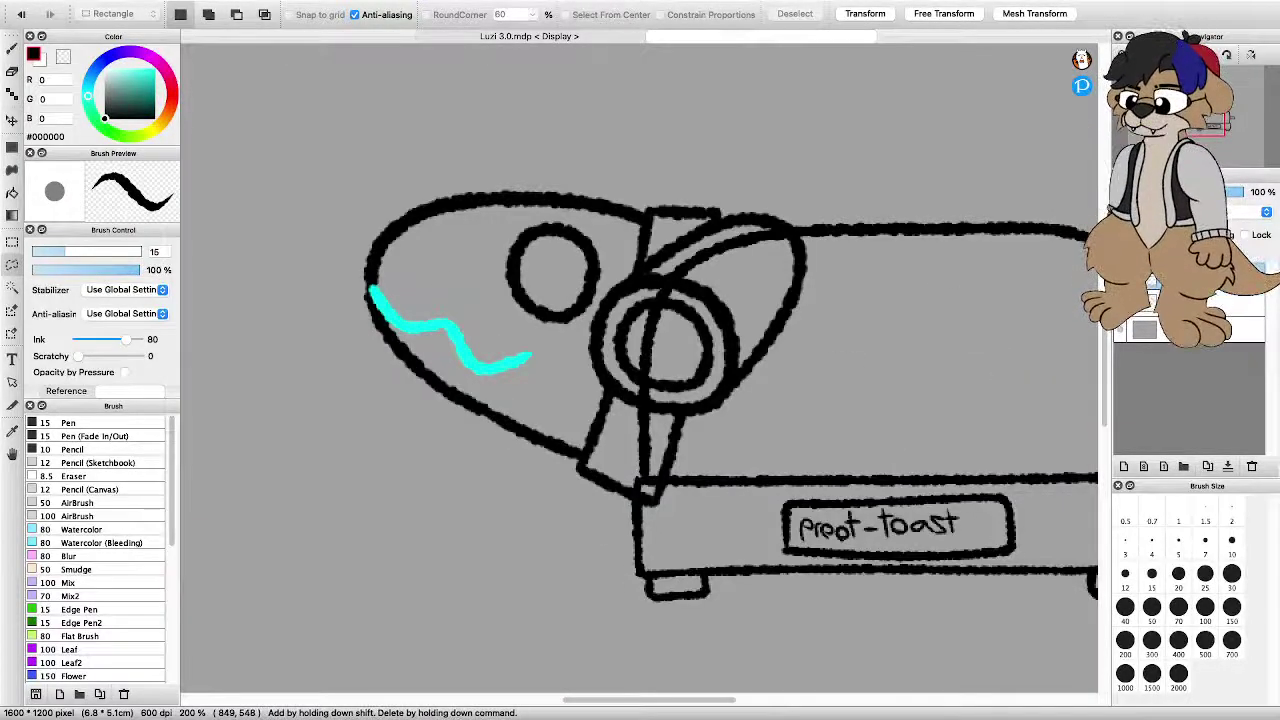
pyautogui.scroll(1, 728, 250)
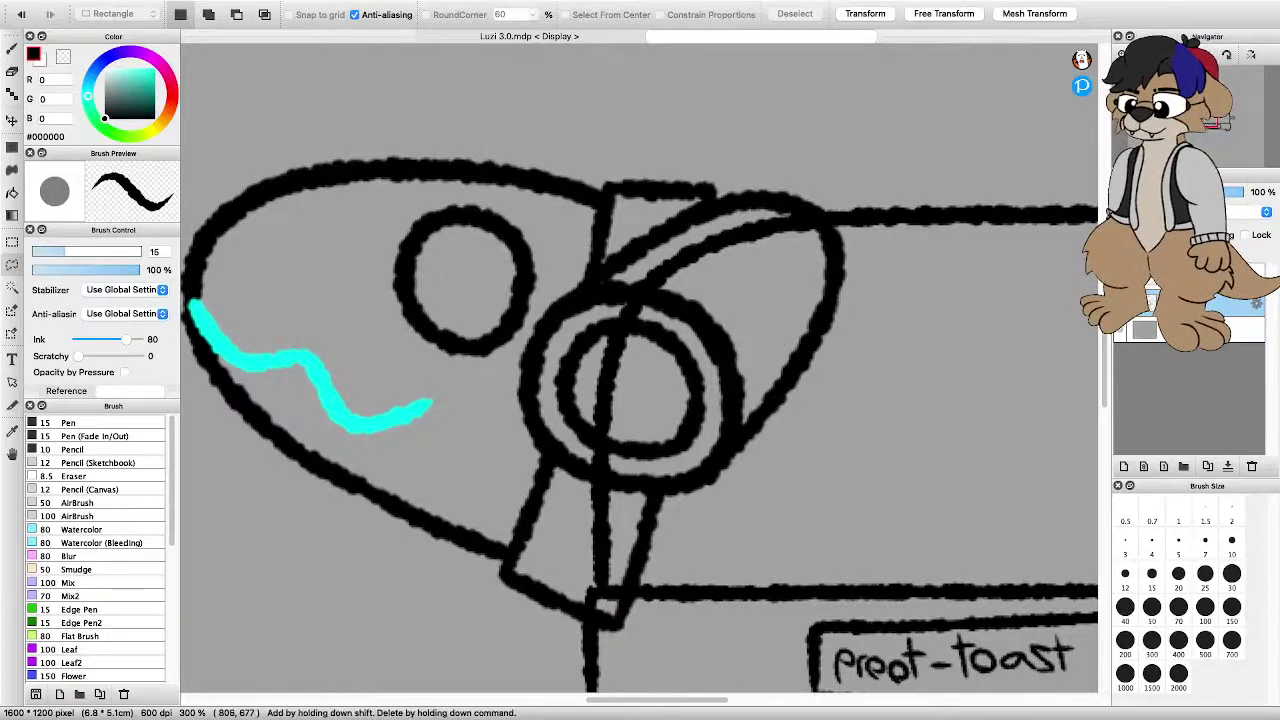
pyautogui.press('e')
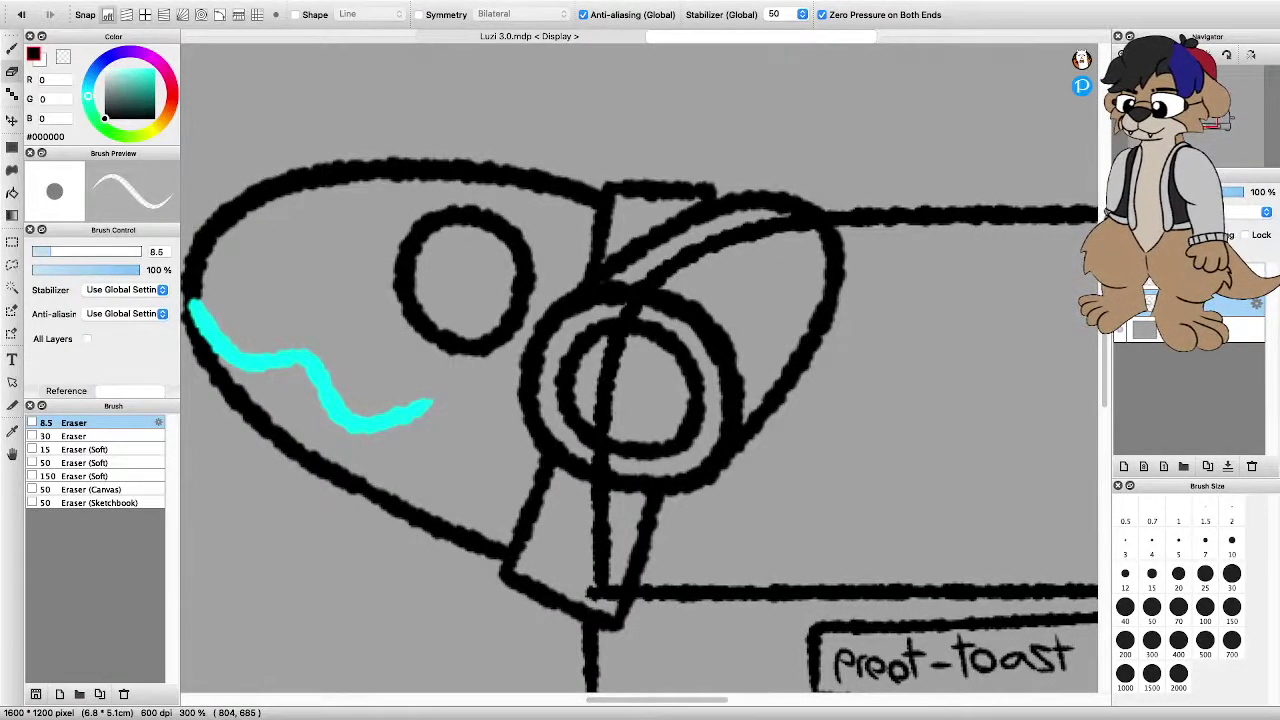
pyautogui.moveTo(588, 592); pyautogui.dragTo(622, 592)
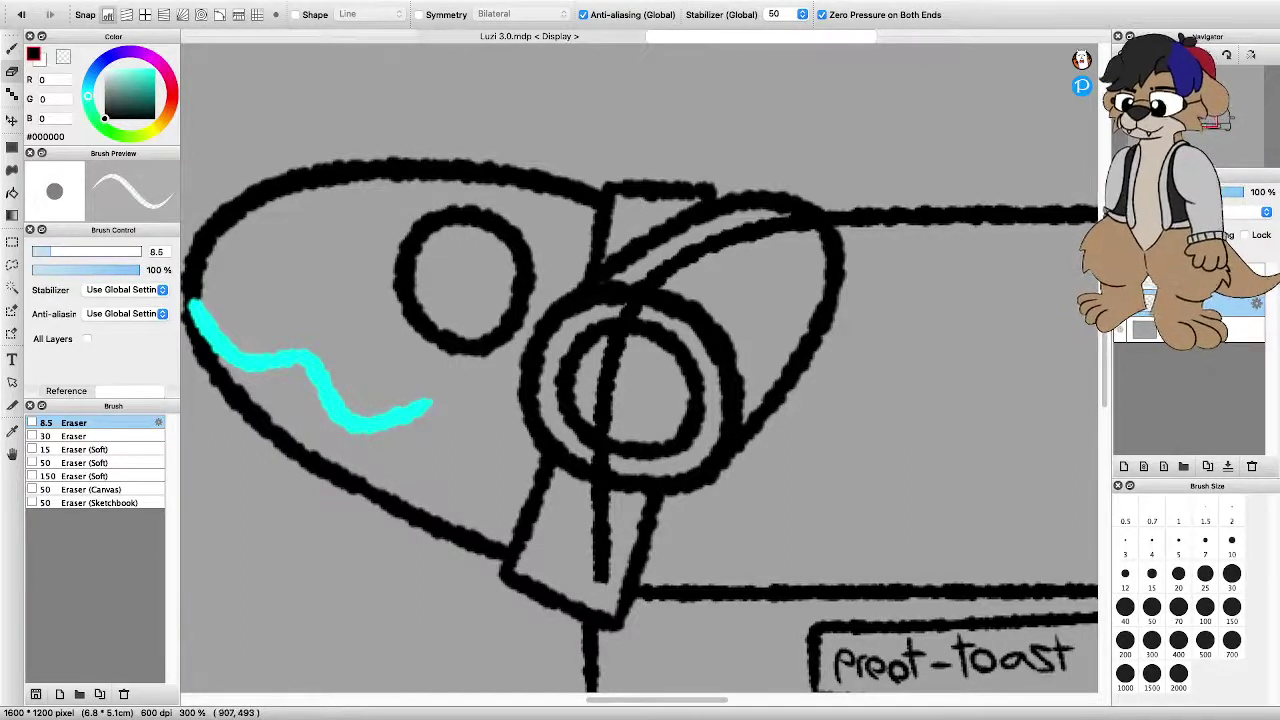
pyautogui.moveTo(788, 218)
pyautogui.mouseDown()
pyautogui.moveTo(808, 228)
pyautogui.moveTo(788, 217)
pyautogui.mouseUp()
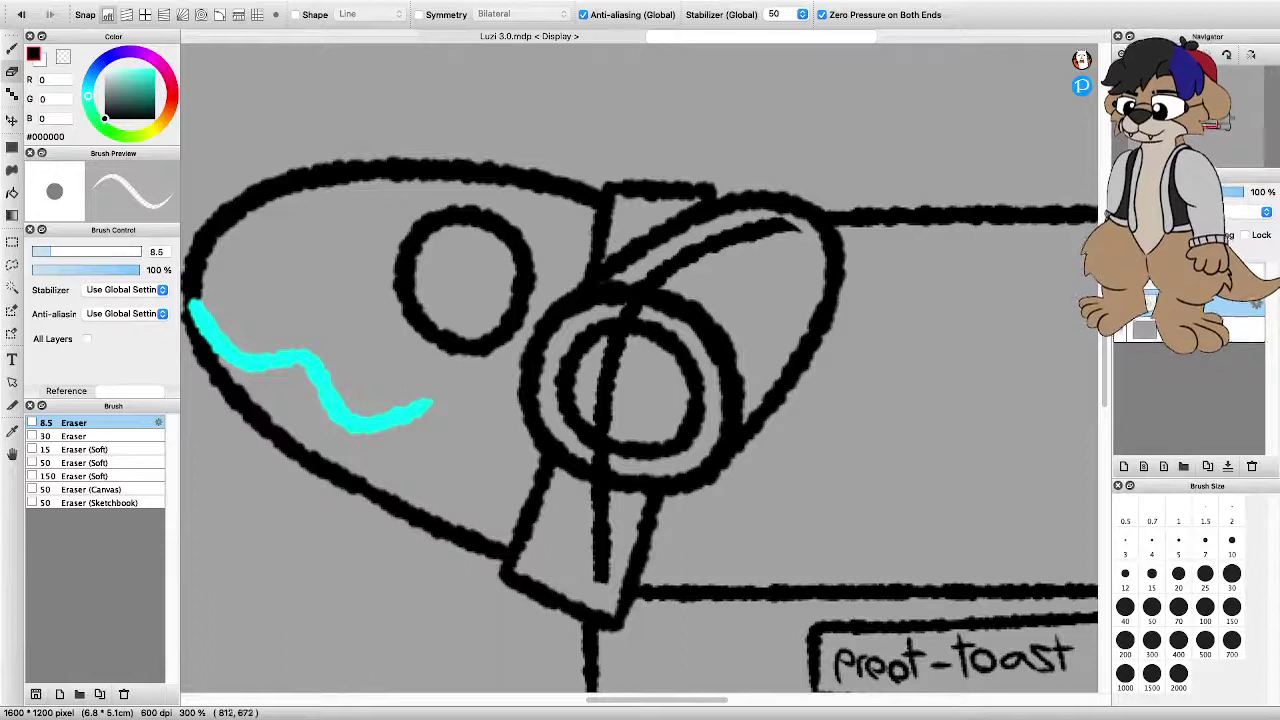
pyautogui.moveTo(601, 584); pyautogui.dragTo(602, 528)
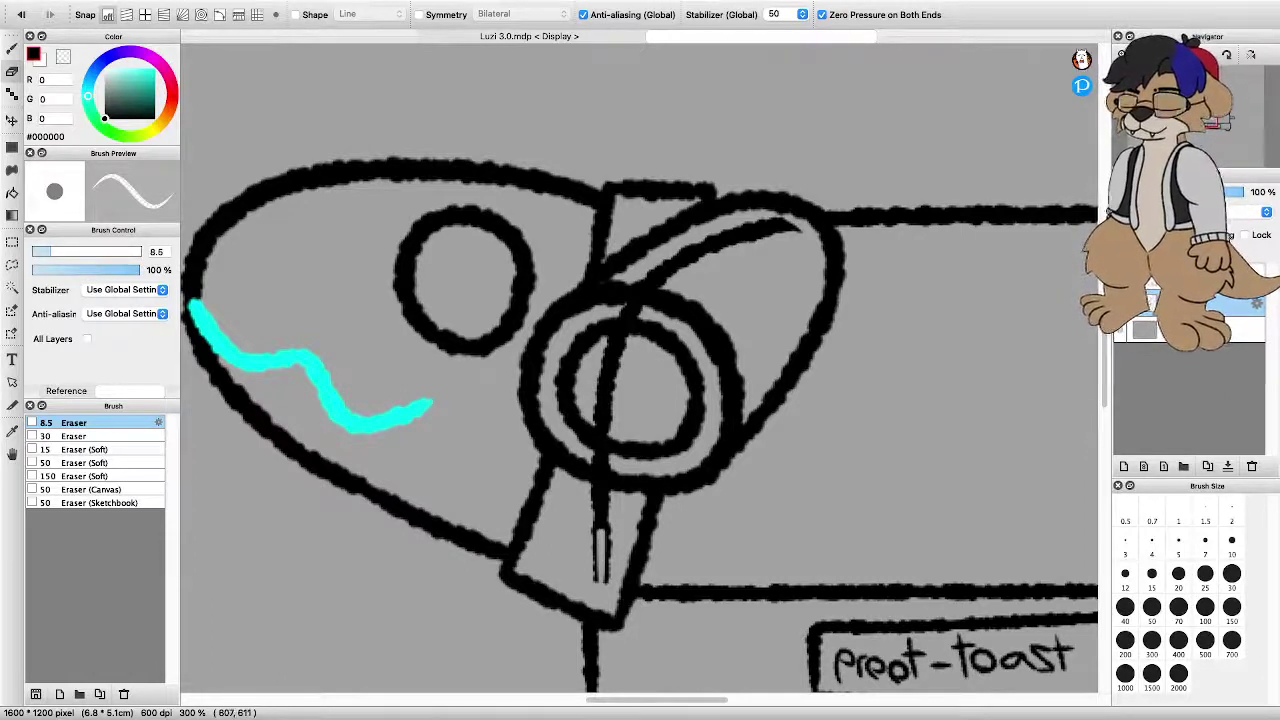
# With the 30 px Eraser, remove the rest of the toaster's front outline running through the neck, ear circles and ear
pyautogui.click(74, 436)
pyautogui.moveTo(604, 584)
pyautogui.mouseDown()
pyautogui.moveTo(604, 395)
pyautogui.moveTo(632, 306)
pyautogui.moveTo(730, 228)
pyautogui.moveTo(800, 222)
pyautogui.mouseUp()
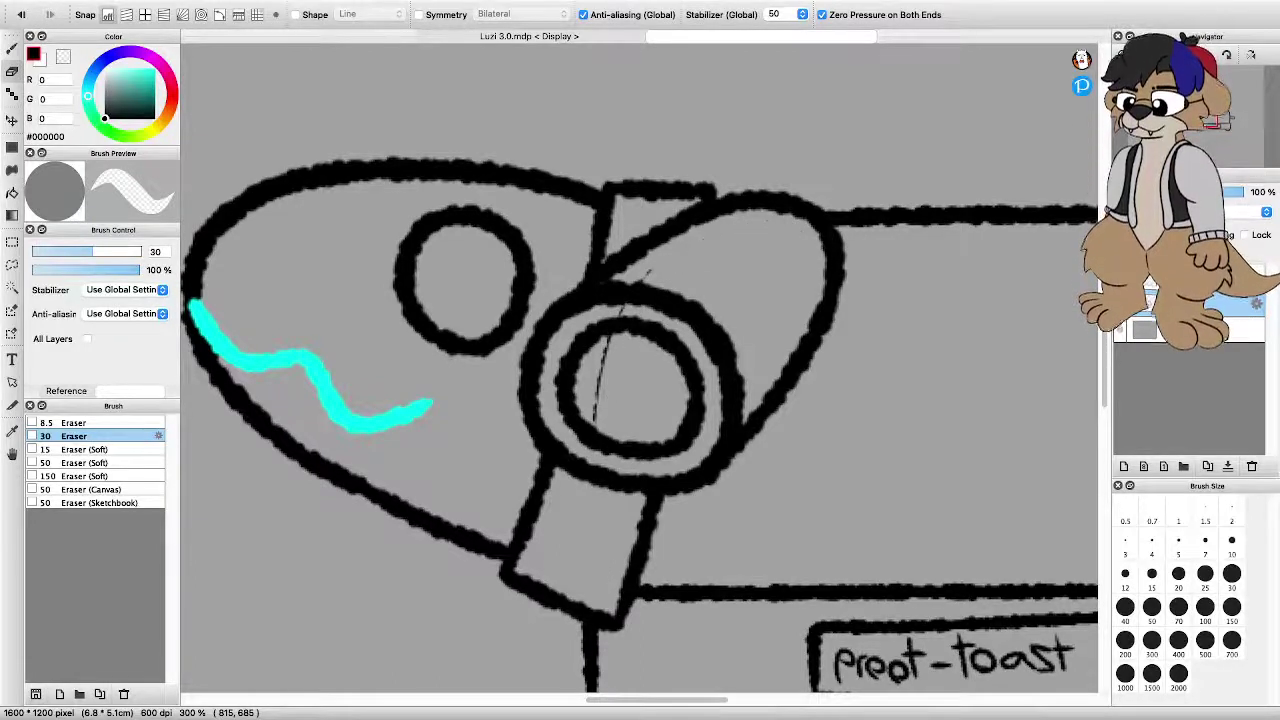
pyautogui.moveTo(648, 270)
pyautogui.mouseDown()
pyautogui.moveTo(618, 312)
pyautogui.moveTo(595, 424)
pyautogui.mouseUp()
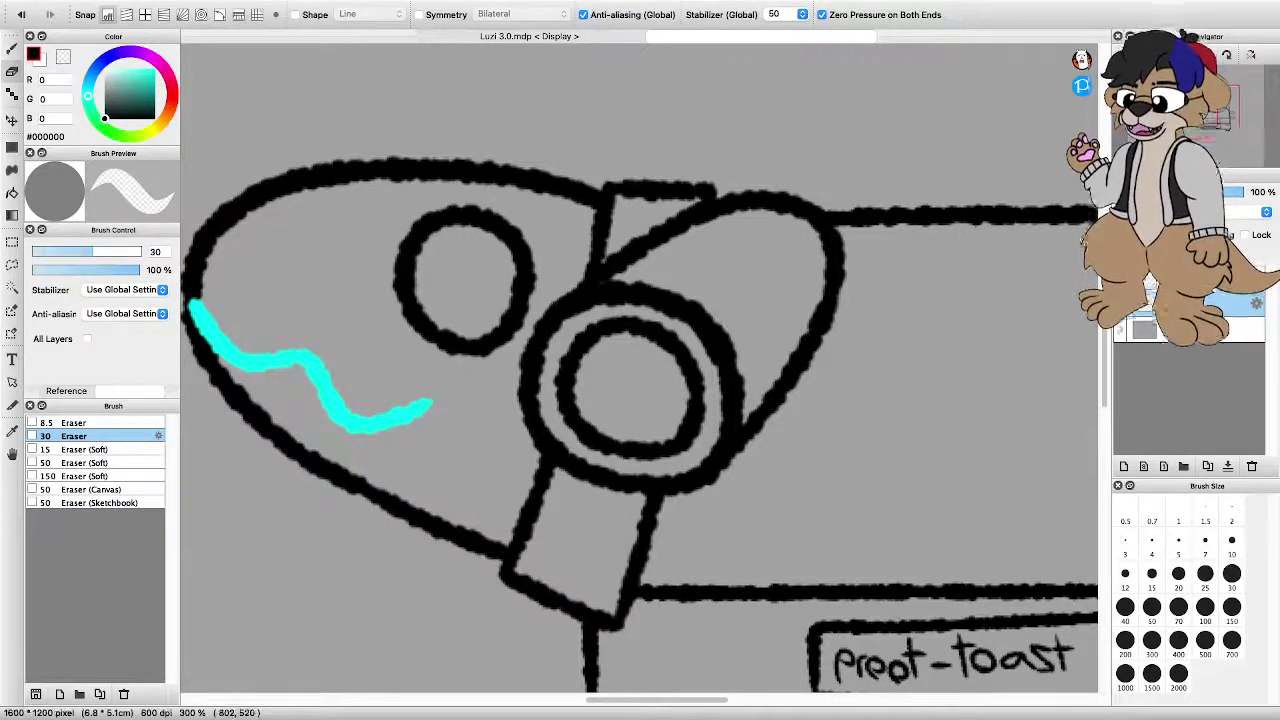
# Add a new layer for colouring and lock the background Layer1, the toaster outline layer and the head outline layer
pyautogui.scroll(-6, 580, 274)
pyautogui.scroll(4, 616, 262)
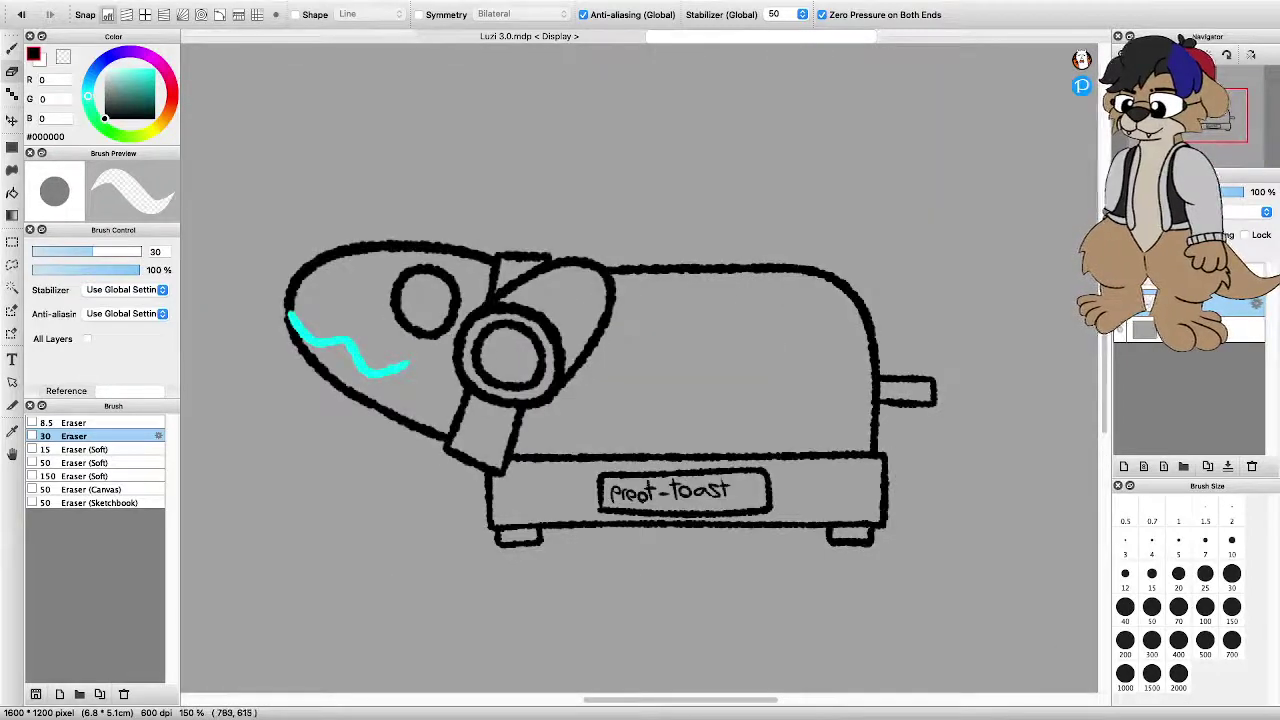
pyautogui.scroll(-3, 640, 365)
pyautogui.scroll(3, 498, 365)
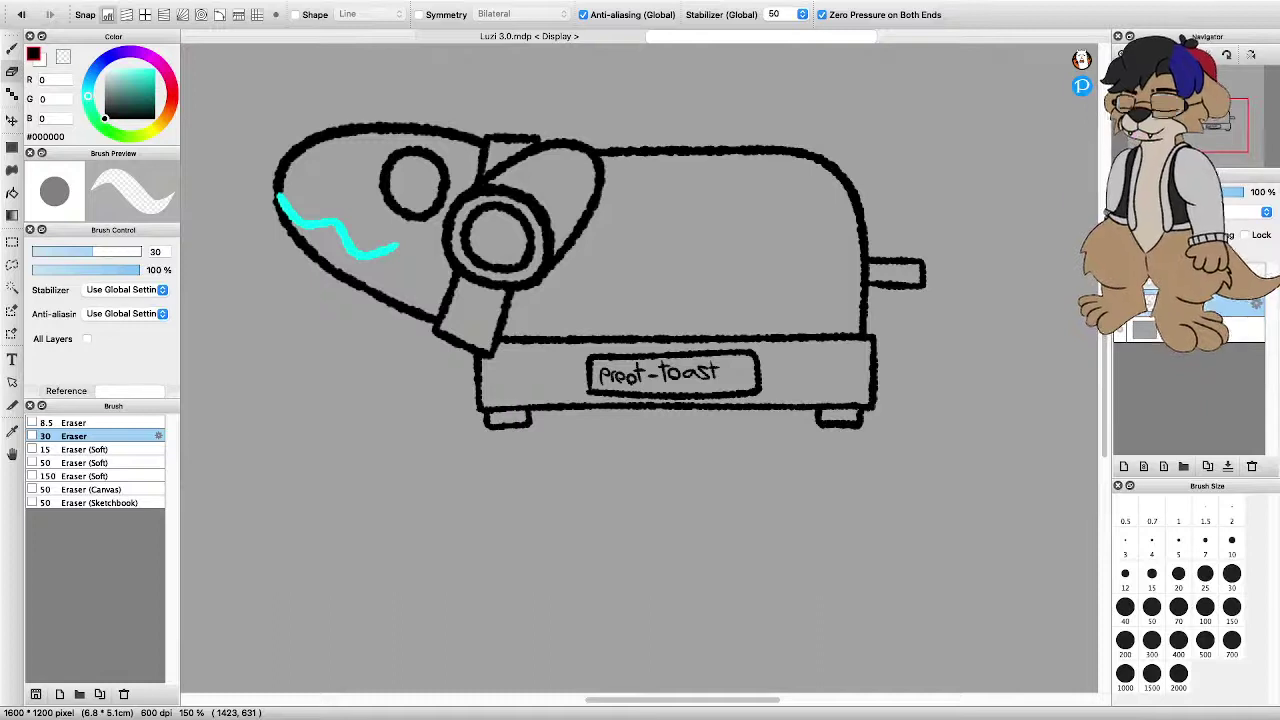
pyautogui.click(1124, 466)
pyautogui.scroll(-4, 692, 331)
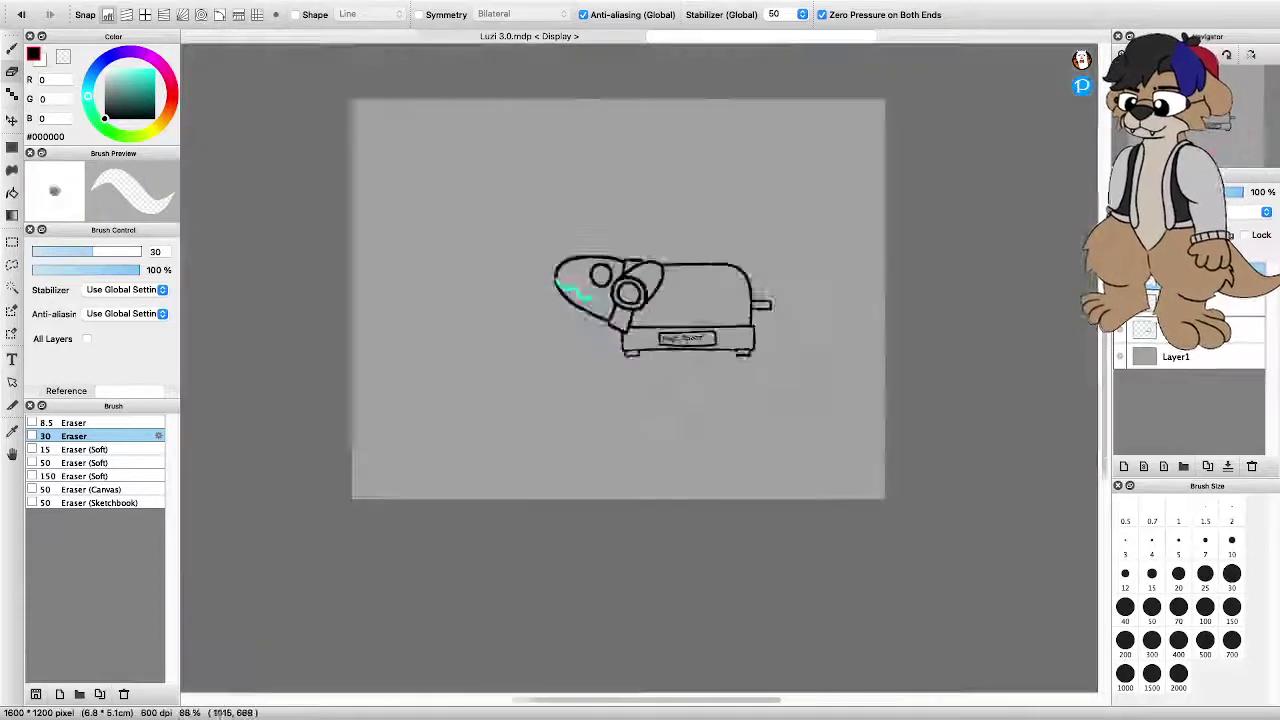
pyautogui.scroll(3, 620, 400)
pyautogui.scroll(2, 666, 427)
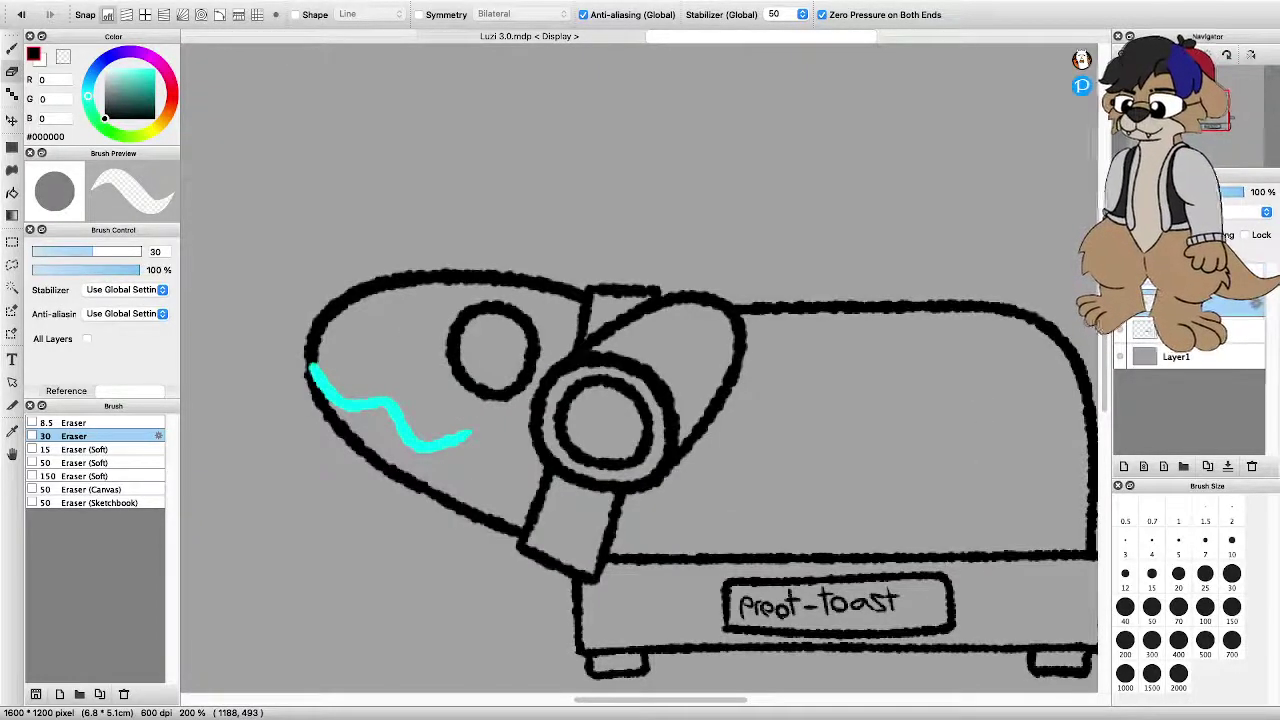
pyautogui.click(1190, 356)
pyautogui.click(1245, 235)
pyautogui.click(1190, 329)
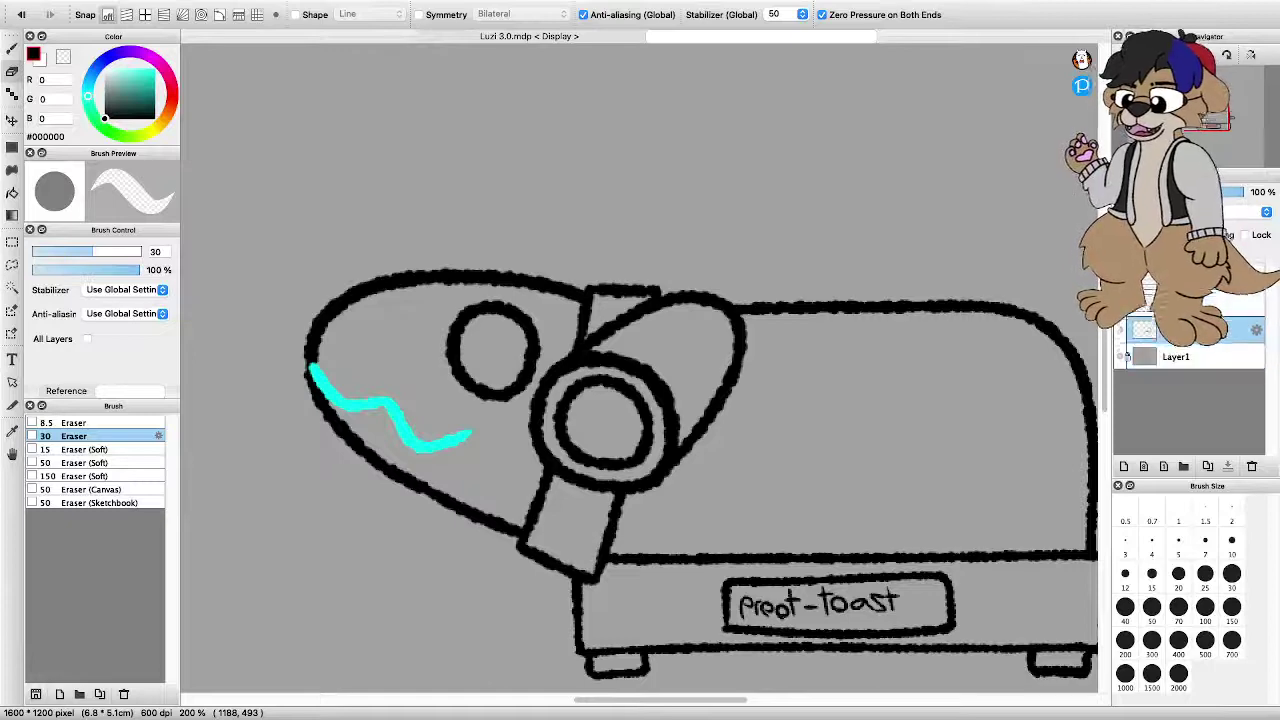
pyautogui.click(1245, 235)
pyautogui.click(1190, 303)
pyautogui.click(1245, 235)
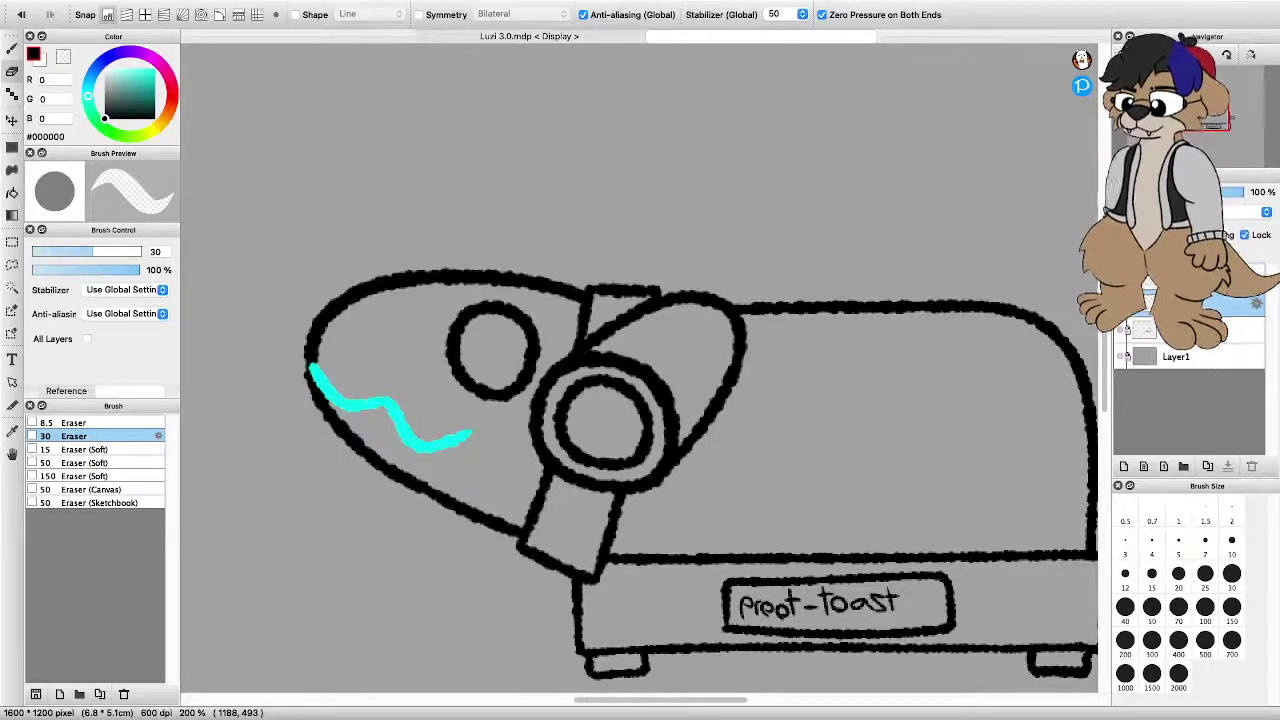
# Switch to the 15 px Pen in black on the unlocked layer, try a stroke across the ear circles and undo it
pyautogui.scroll(-4, 655, 355)
pyautogui.scroll(3, 698, 396)
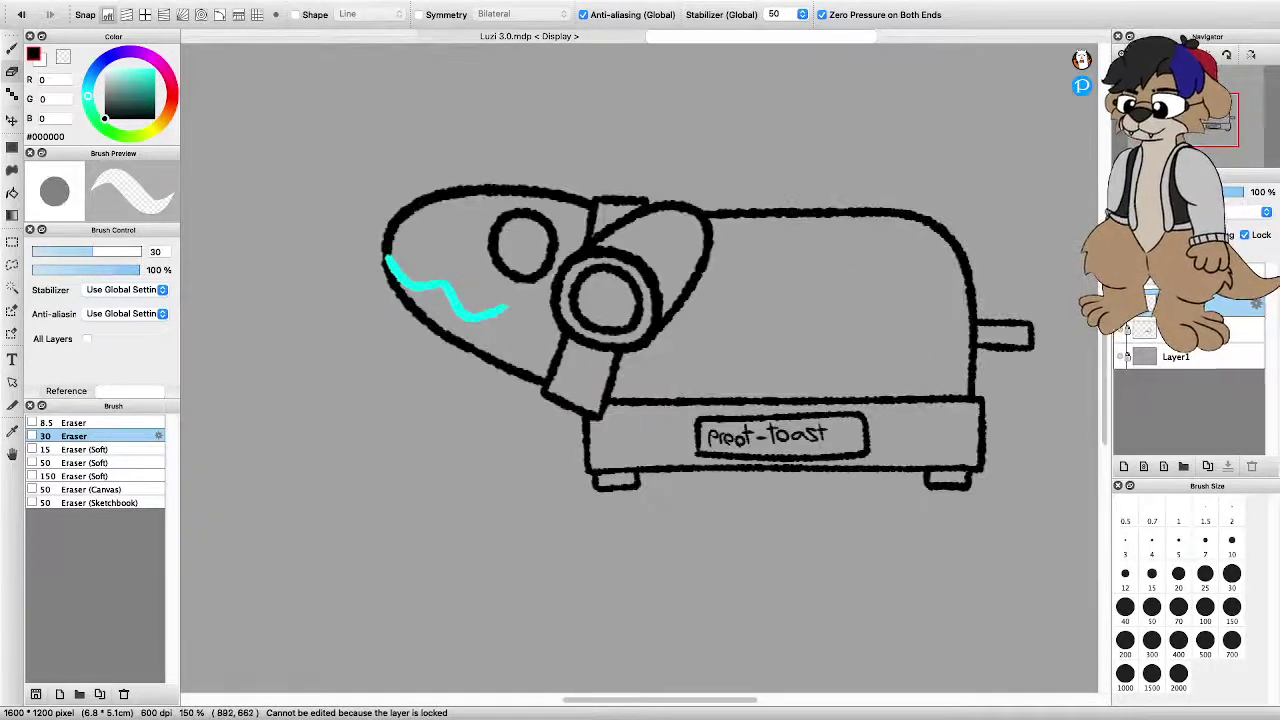
pyautogui.press('b')
pyautogui.click(154, 118)
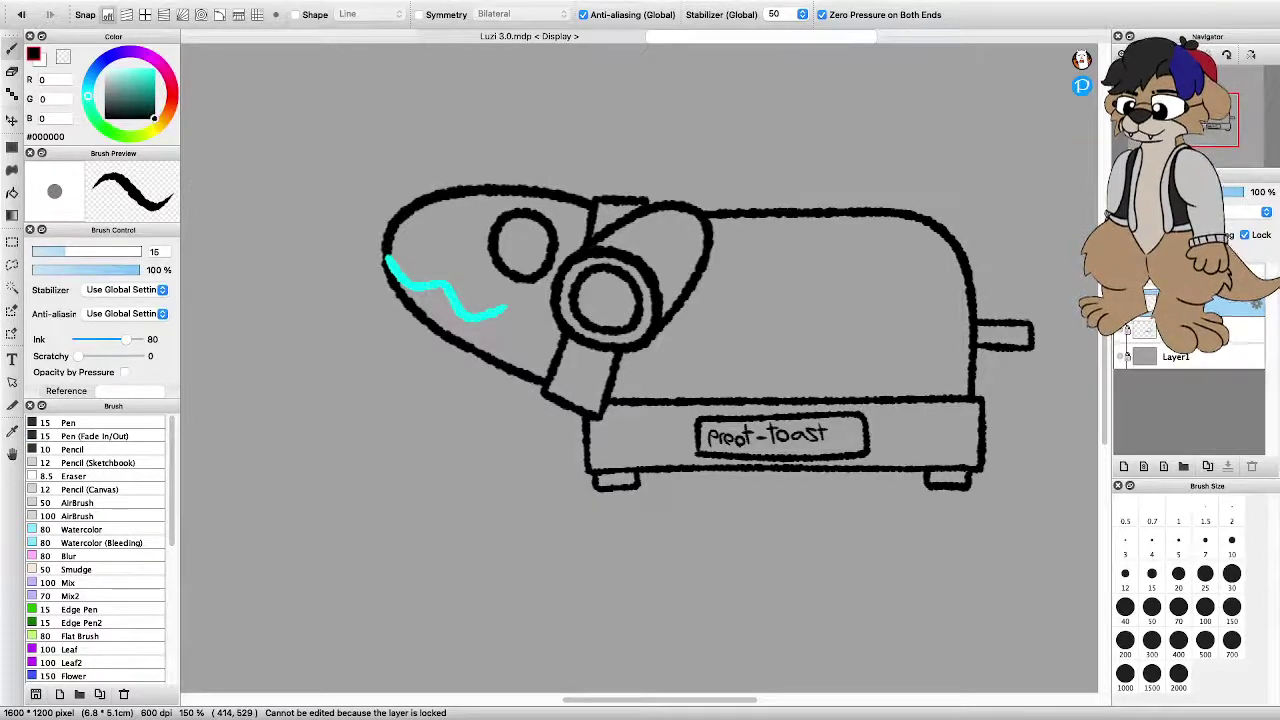
pyautogui.scroll(-4, 640, 370)
pyautogui.scroll(5, 640, 370)
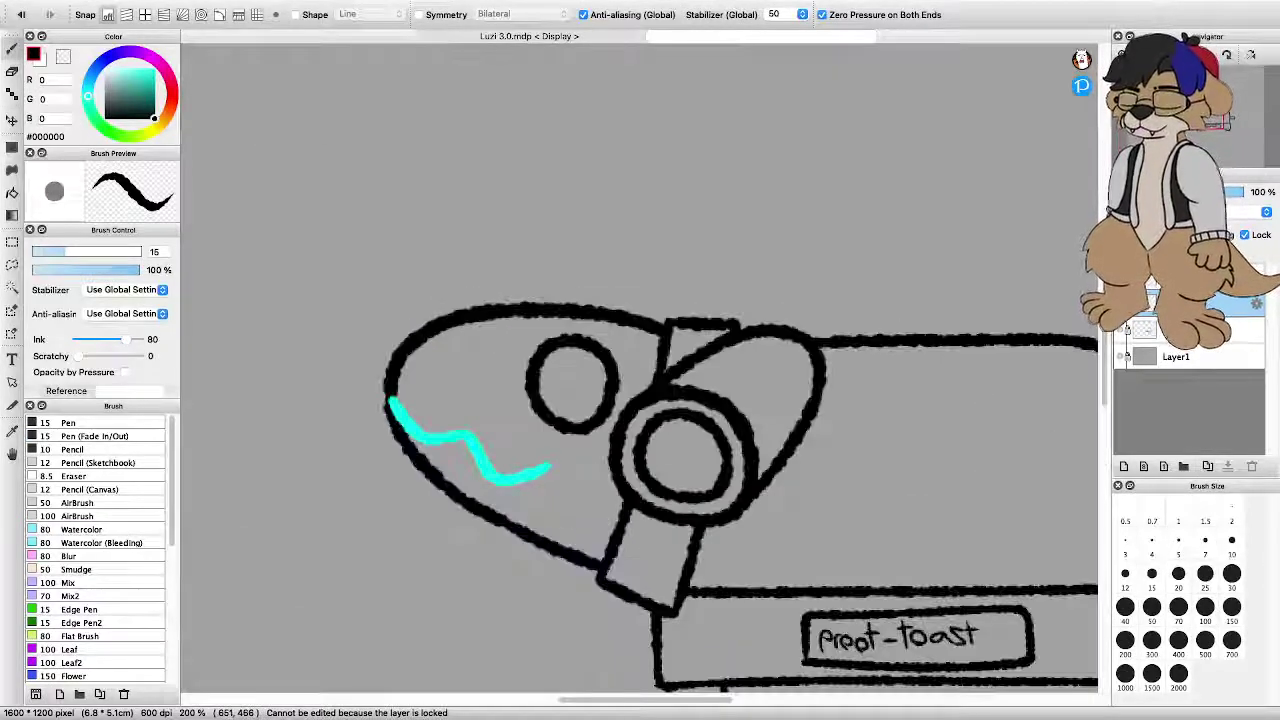
pyautogui.scroll(-4, 640, 370)
pyautogui.scroll(3, 640, 370)
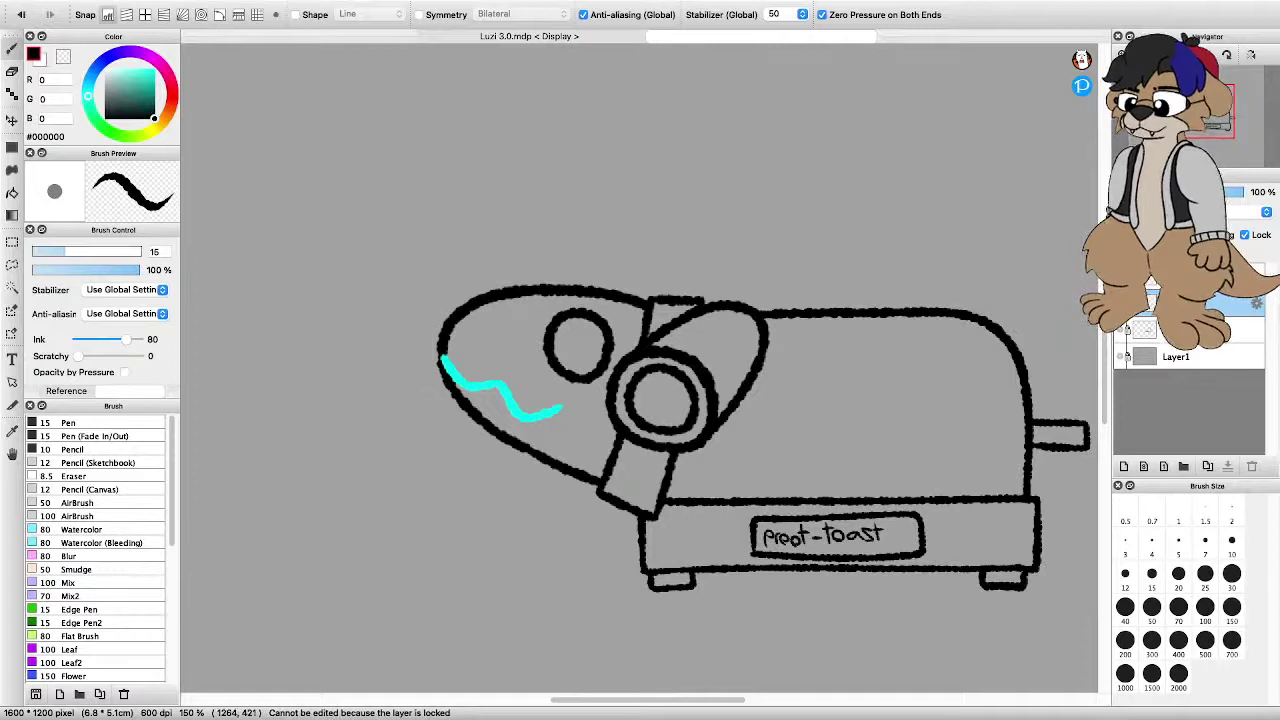
pyautogui.click(1245, 234)
pyautogui.moveTo(619, 404); pyautogui.dragTo(666, 392)
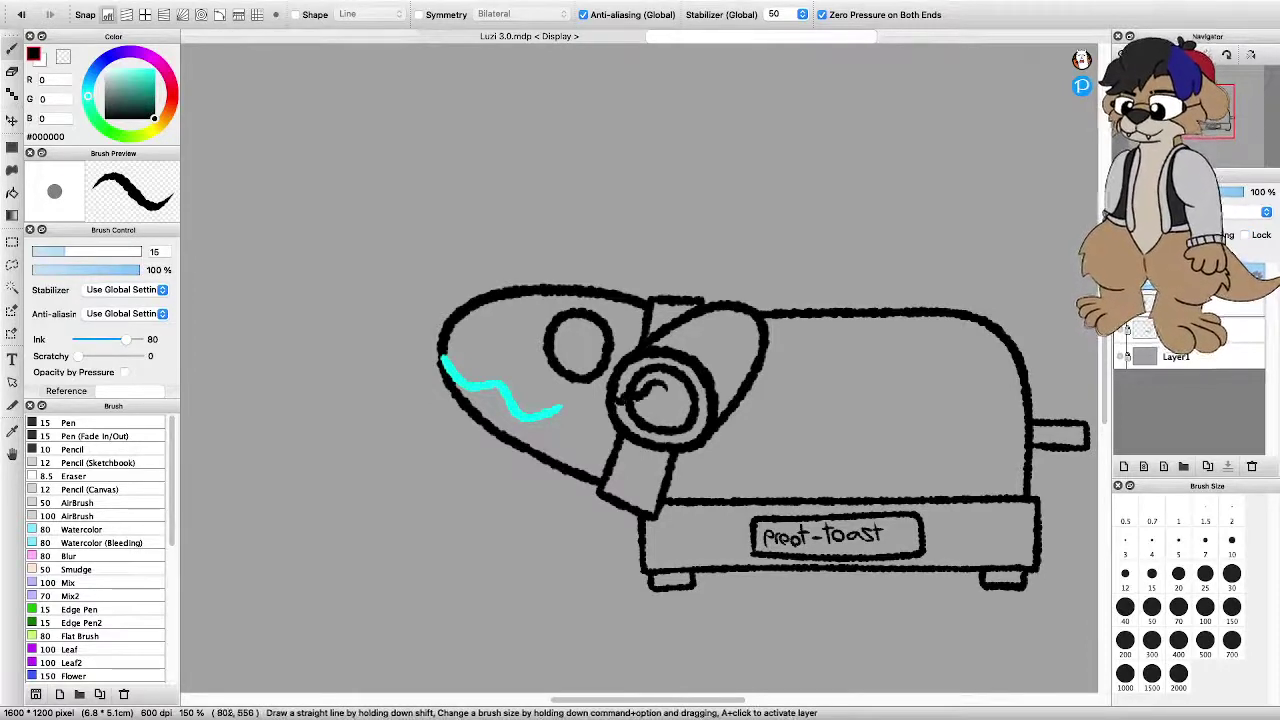
pyautogui.press('super+z')
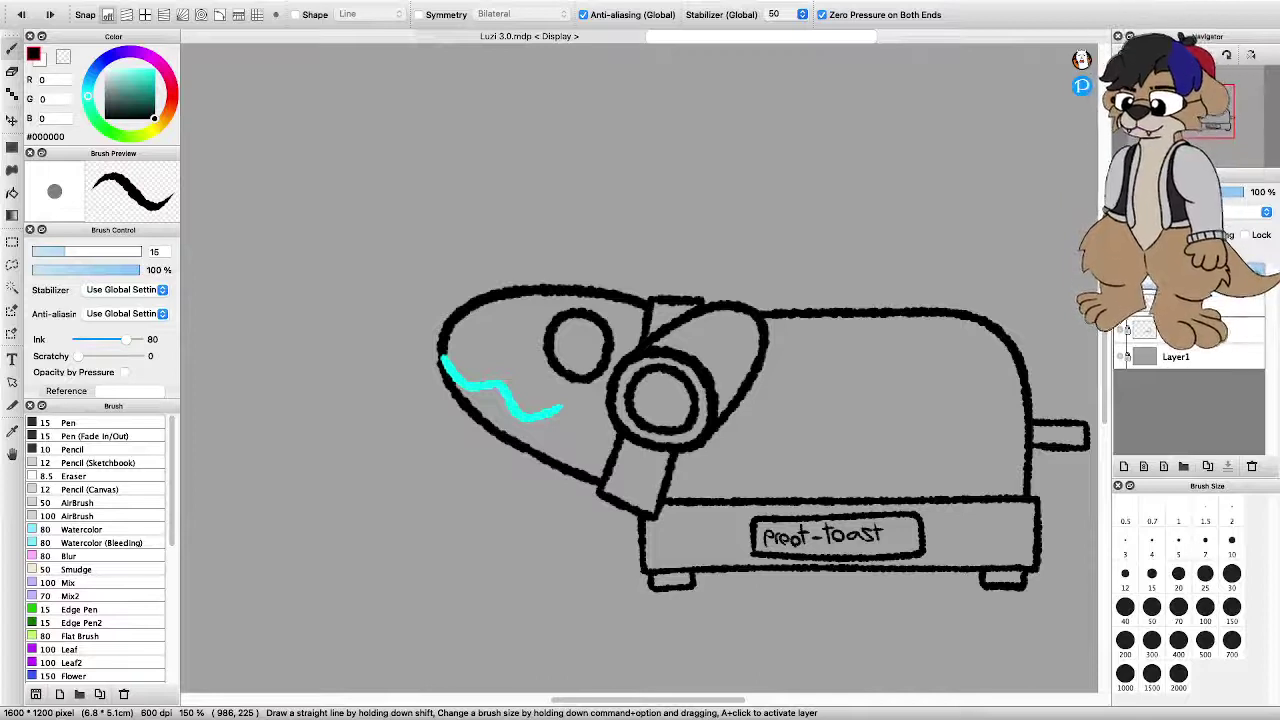
# Set the global stabilizer to 0, try a loose scribble on the toaster's side and undo it
pyautogui.click(785, 14)
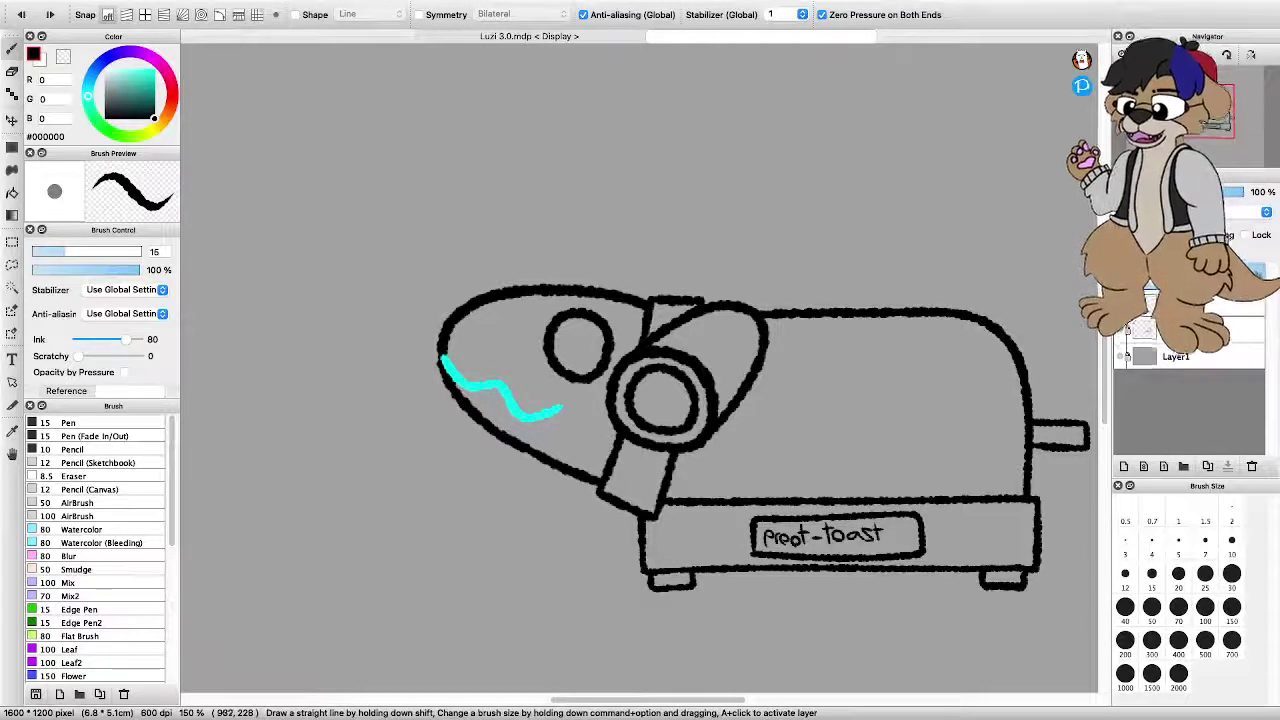
pyautogui.click(802, 18)
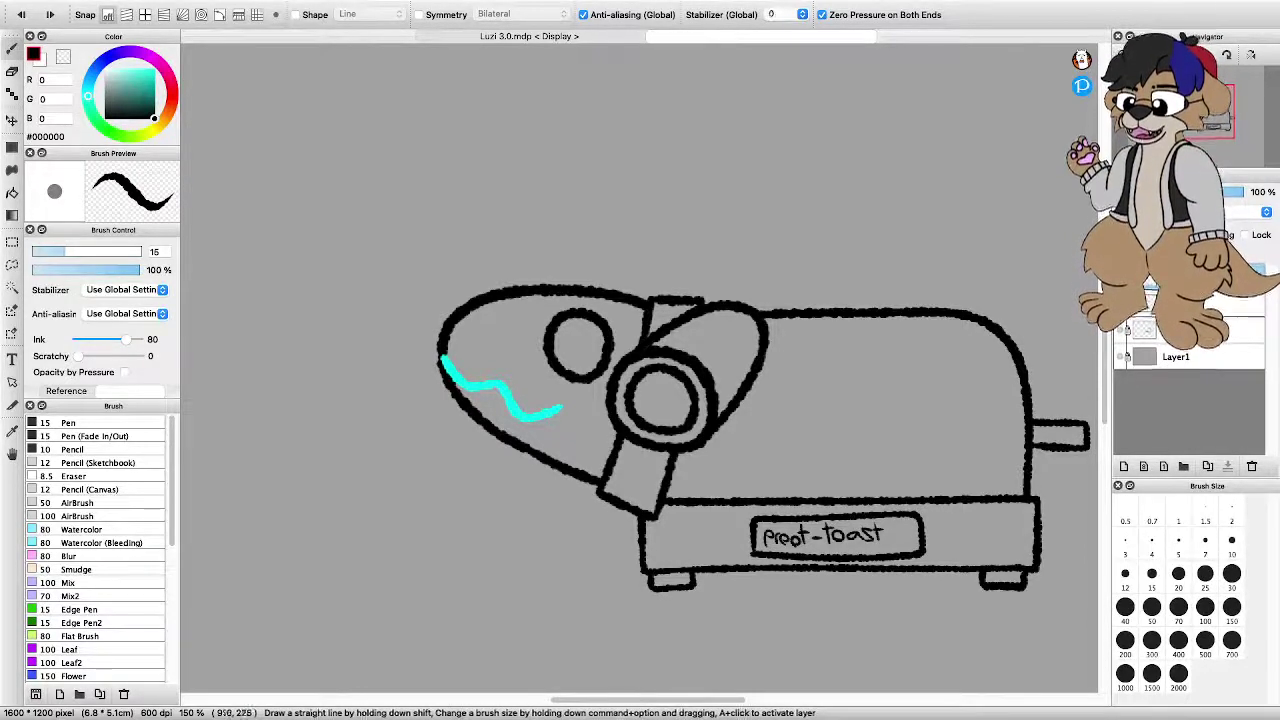
pyautogui.scroll(-3, 600, 330)
pyautogui.scroll(2, 606, 378)
pyautogui.scroll(2, 602, 356)
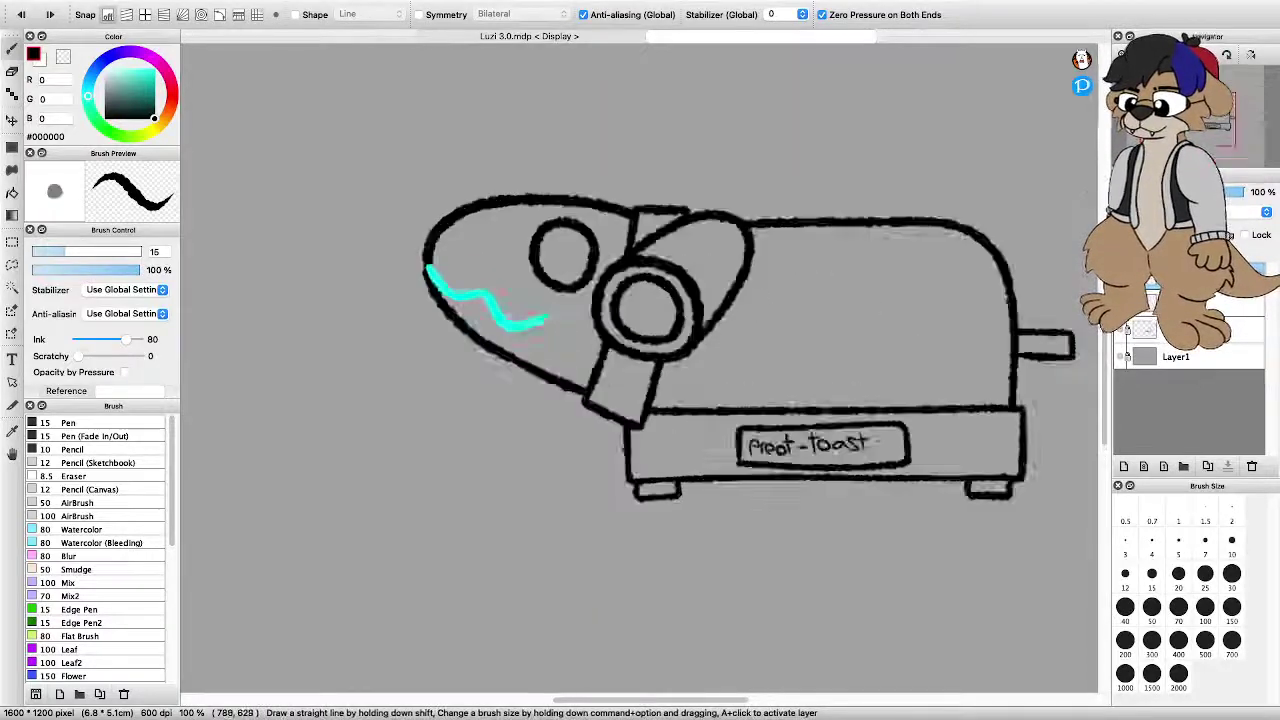
pyautogui.moveTo(742, 396)
pyautogui.mouseDown()
pyautogui.moveTo(776, 312)
pyautogui.moveTo(826, 298)
pyautogui.moveTo(856, 365)
pyautogui.mouseUp()
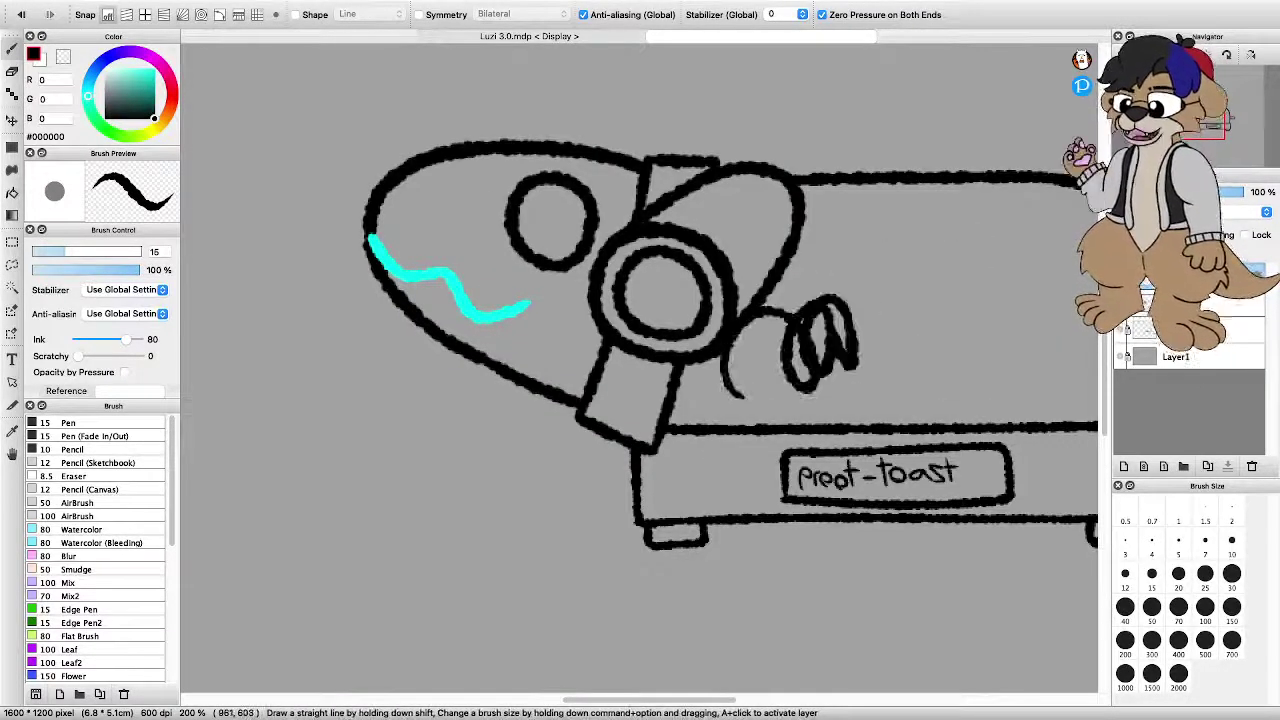
pyautogui.press('super+z')
# Fill the inside of the eye circle with cyan (#00FFF1) on the layer beneath the outlines
pyautogui.scroll(-1, 574, 670)
pyautogui.scroll(2, 550, 420)
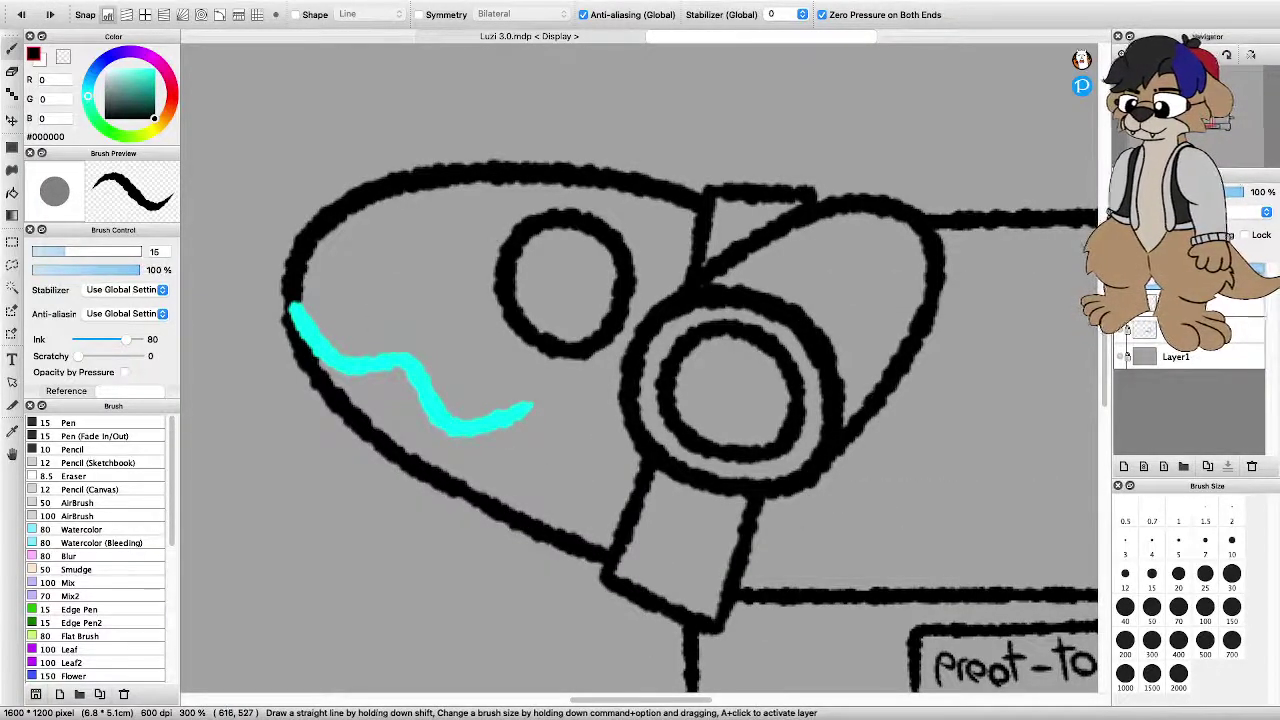
pyautogui.moveTo(154, 118); pyautogui.dragTo(154, 68)
pyautogui.moveTo(514, 287)
pyautogui.mouseDown()
pyautogui.moveTo(537, 330)
pyautogui.moveTo(566, 338)
pyautogui.mouseUp()
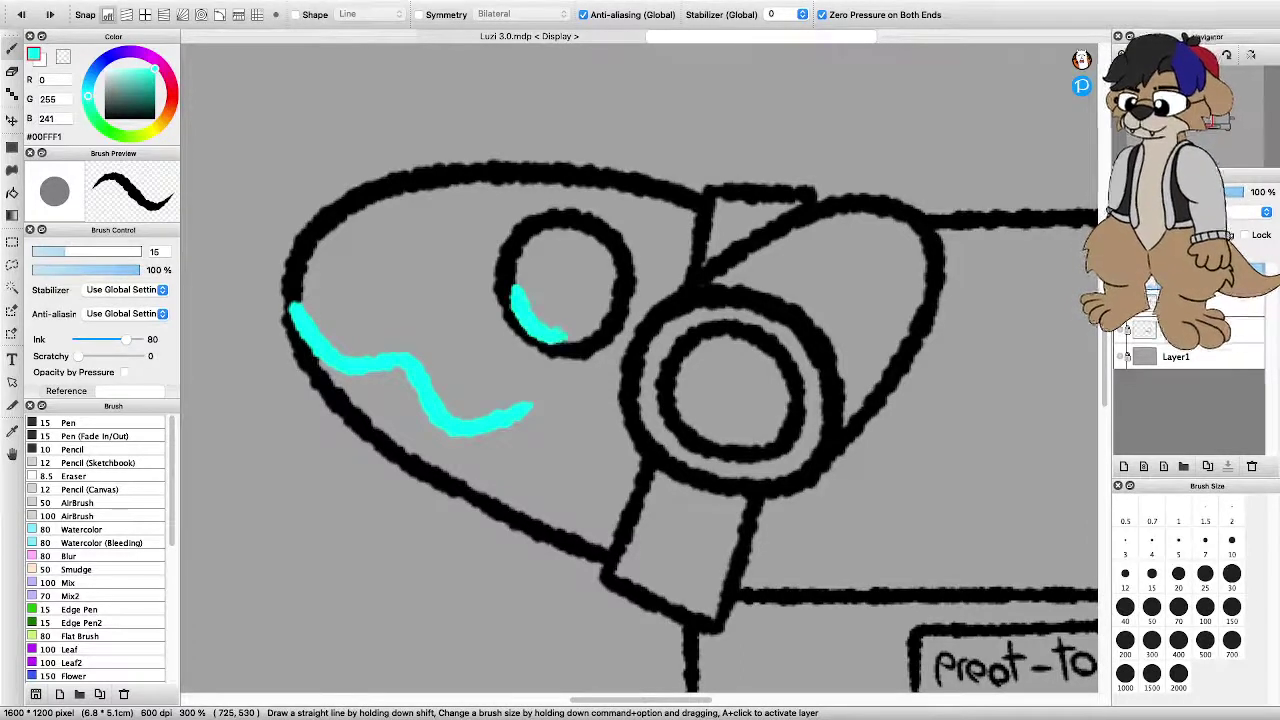
pyautogui.press('super+z')
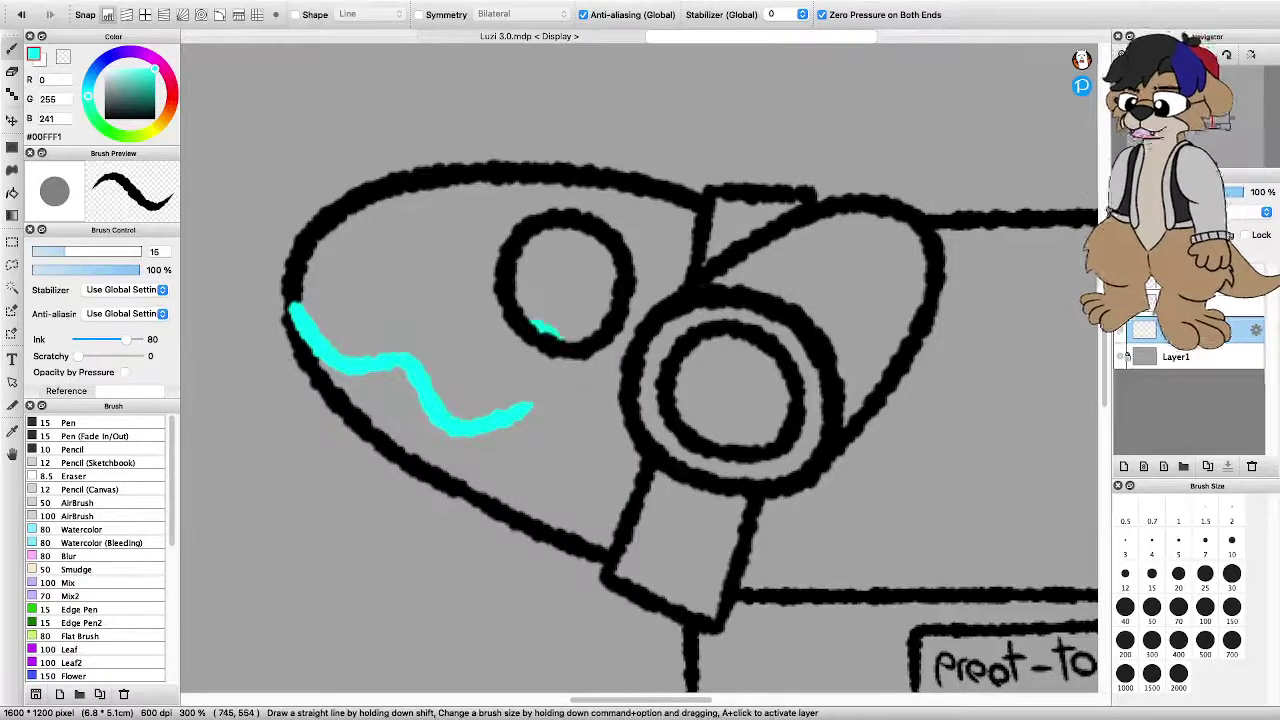
pyautogui.moveTo(533, 322)
pyautogui.mouseDown()
pyautogui.moveTo(519, 265)
pyautogui.moveTo(531, 243)
pyautogui.moveTo(571, 234)
pyautogui.moveTo(606, 255)
pyautogui.moveTo(612, 276)
pyautogui.moveTo(593, 325)
pyautogui.moveTo(546, 325)
pyautogui.moveTo(551, 265)
pyautogui.moveTo(591, 275)
pyautogui.moveTo(574, 312)
pyautogui.mouseUp()
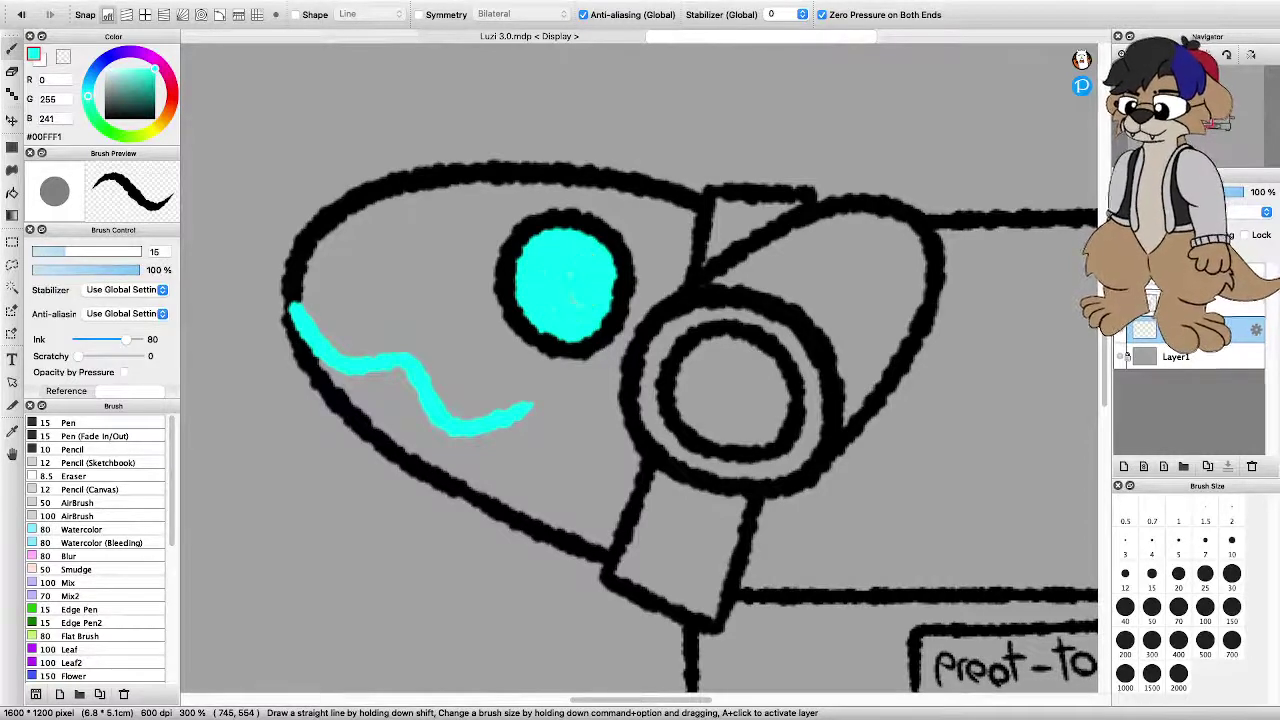
pyautogui.scroll(-2, 434, 356)
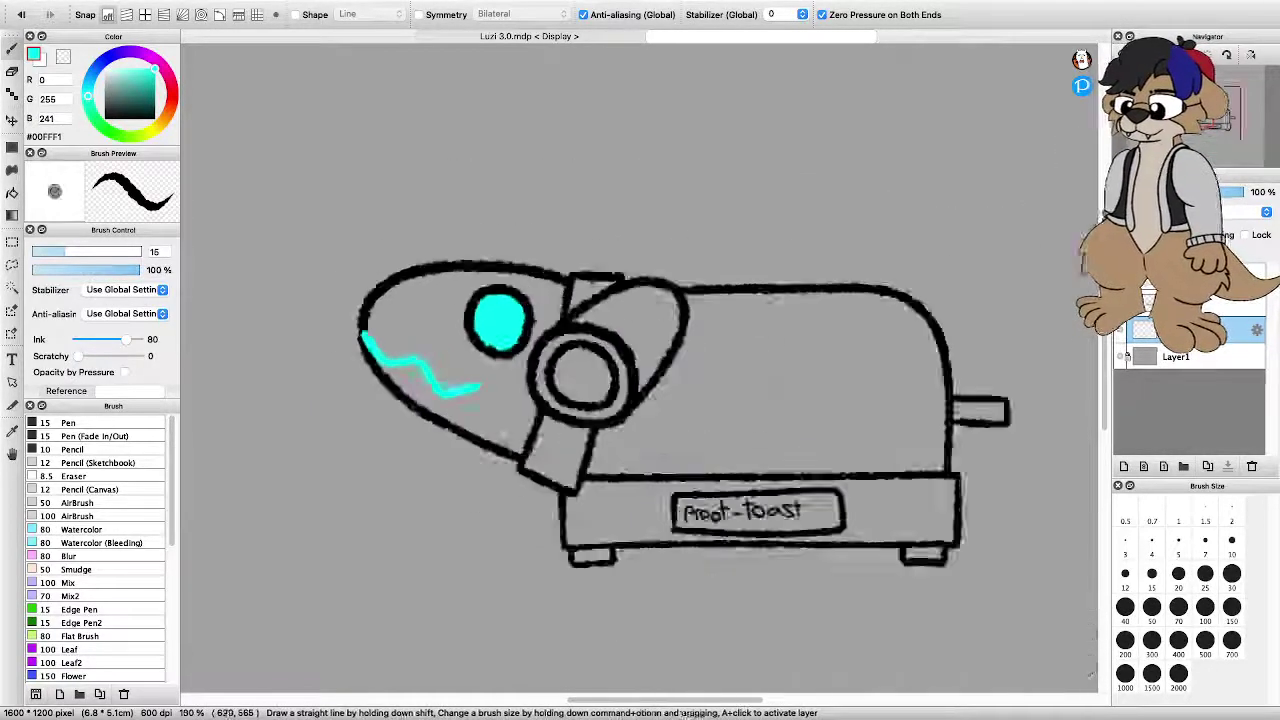
# Set the brush to black at 30 px and paint around the mouth and inside the head's front and upper edges
pyautogui.scroll(2, 351, 229)
pyautogui.click(105, 118)
pyautogui.scroll(-2, 334, 365)
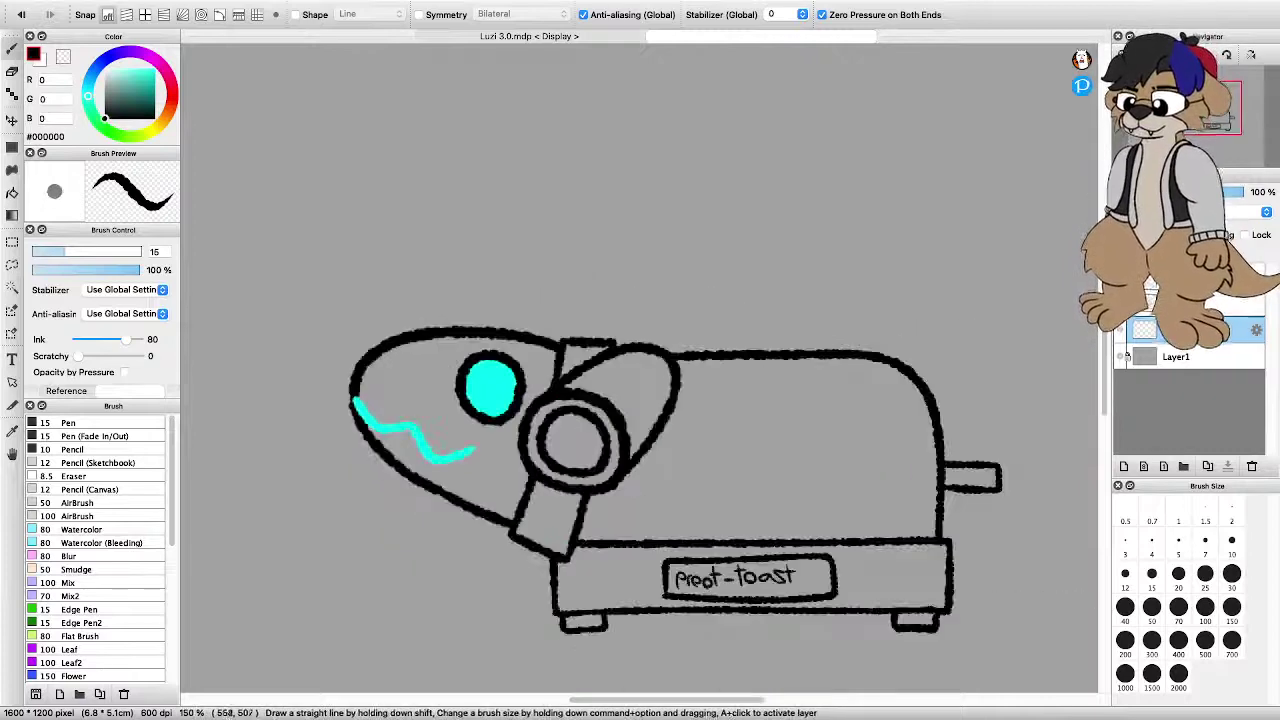
pyautogui.click(1231, 573)
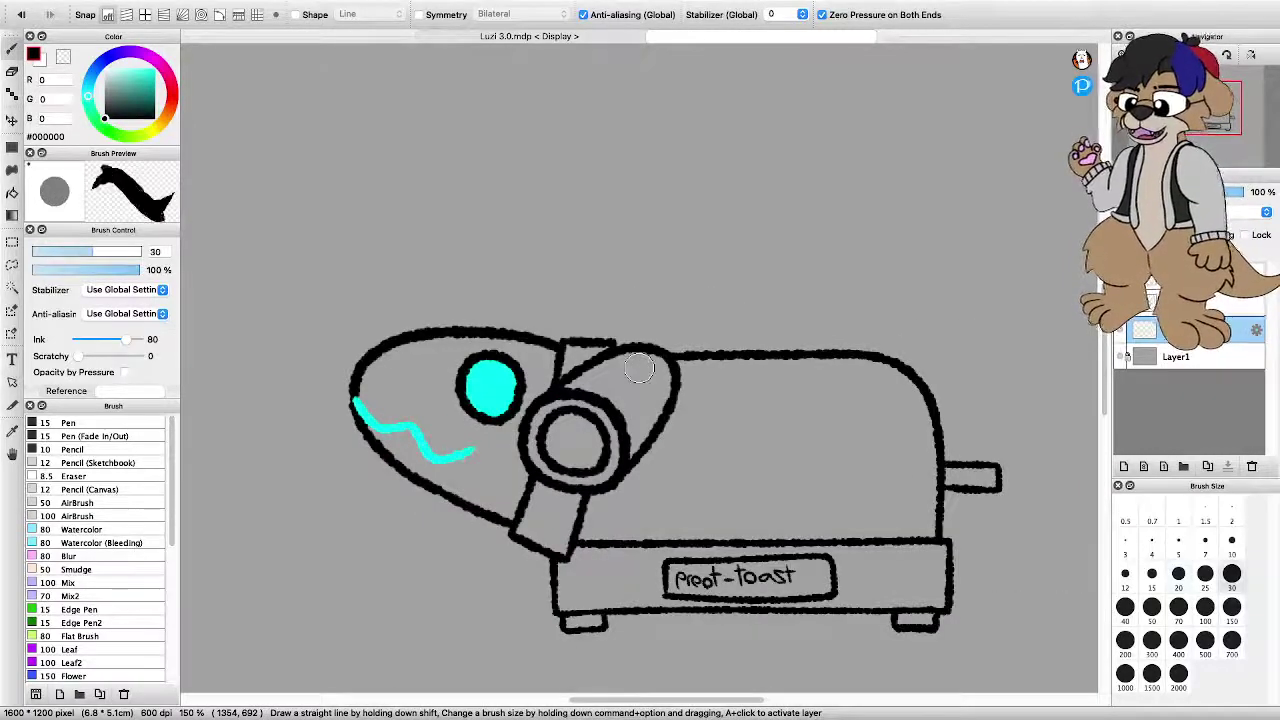
pyautogui.scroll(2, 368, 486)
pyautogui.moveTo(578, 472)
pyautogui.mouseDown()
pyautogui.moveTo(512, 462)
pyautogui.moveTo(405, 358)
pyautogui.mouseUp()
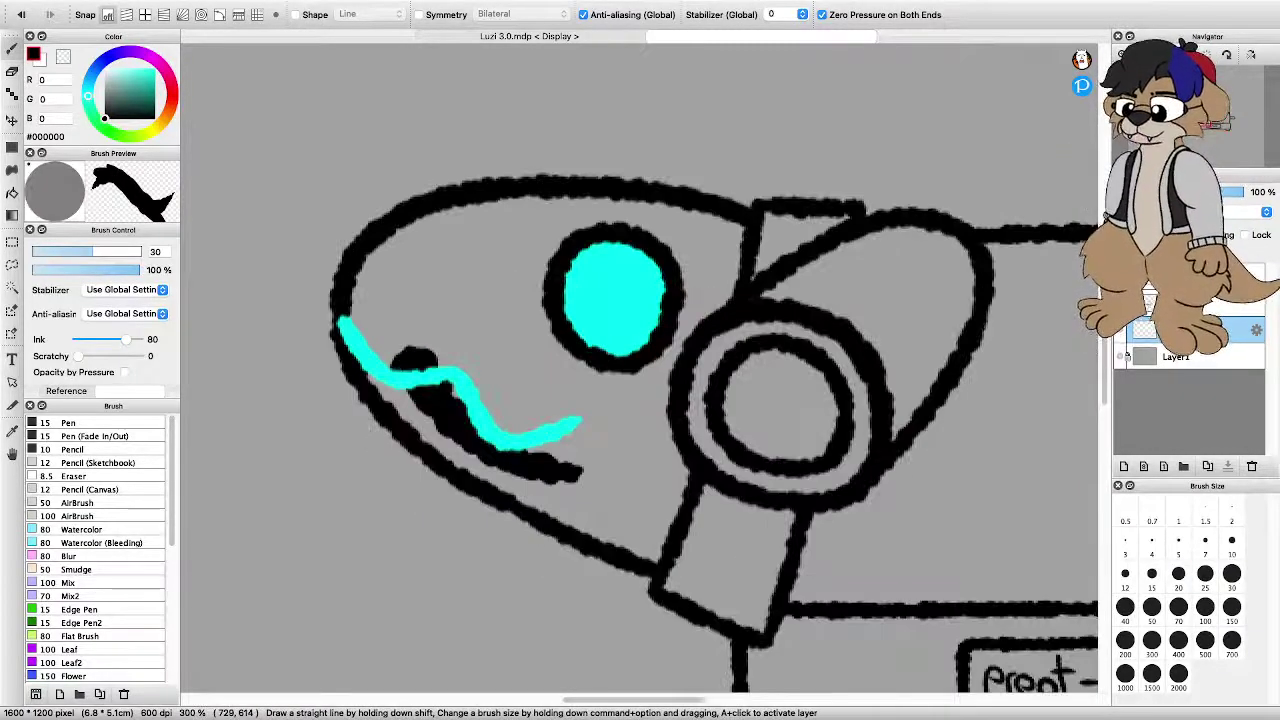
pyautogui.moveTo(465, 448)
pyautogui.mouseDown()
pyautogui.moveTo(410, 228)
pyautogui.moveTo(608, 205)
pyautogui.moveTo(698, 232)
pyautogui.moveTo(740, 250)
pyautogui.moveTo(716, 348)
pyautogui.mouseUp()
pyautogui.press('super+z')
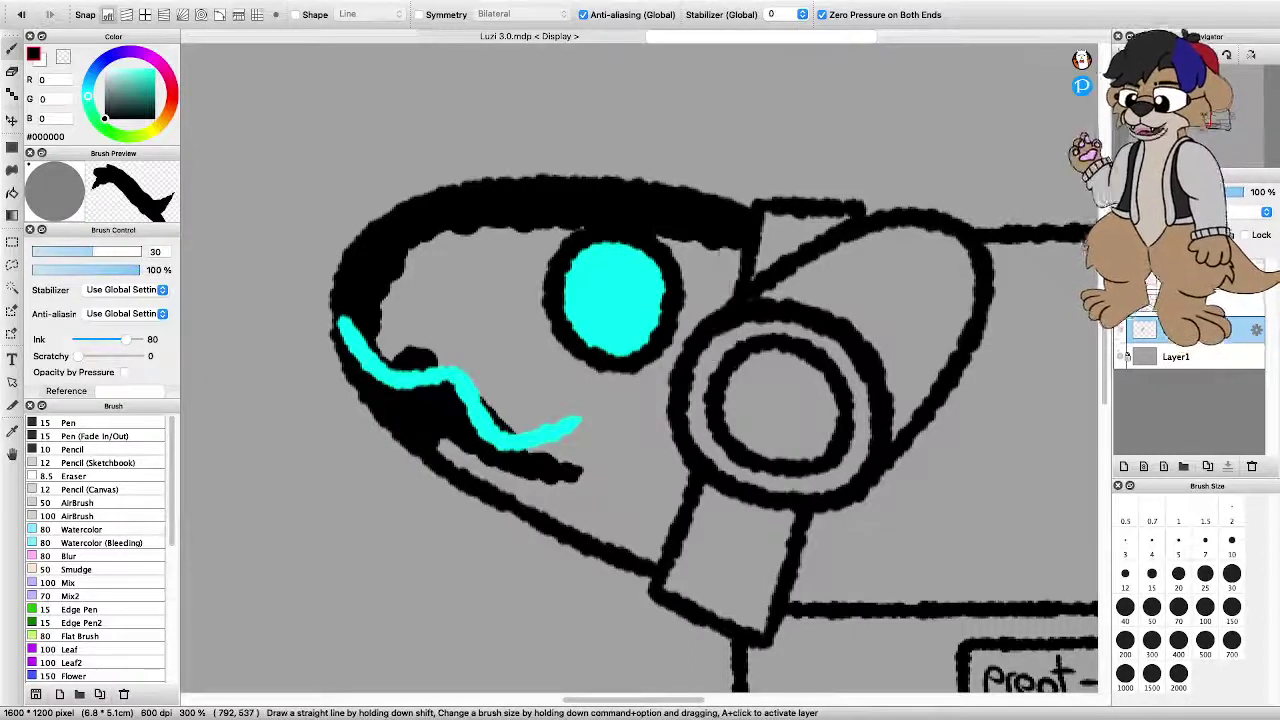
# Paint the rest of the head's face solid black up to the ear circle, leaving the cyan eye and mouth uncovered
pyautogui.moveTo(736, 254)
pyautogui.mouseDown()
pyautogui.moveTo(664, 368)
pyautogui.moveTo(656, 424)
pyautogui.moveTo(676, 486)
pyautogui.moveTo(652, 556)
pyautogui.mouseUp()
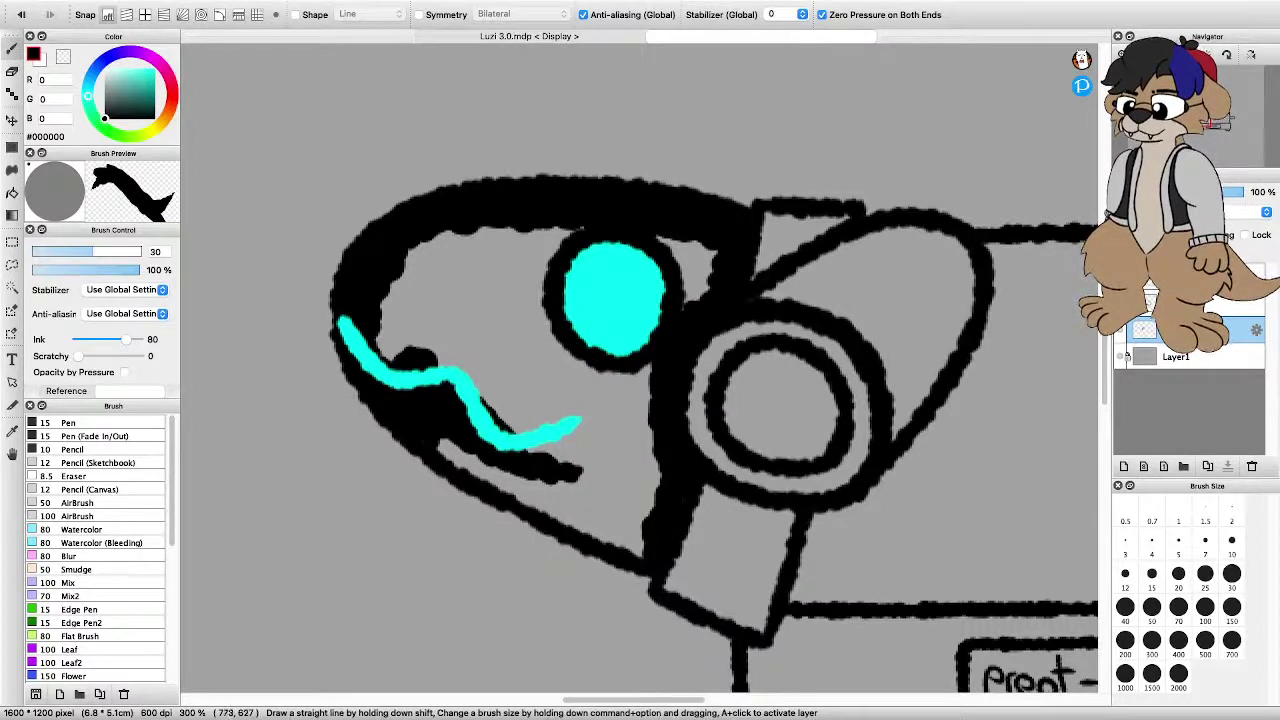
pyautogui.moveTo(446, 448)
pyautogui.mouseDown()
pyautogui.moveTo(504, 478)
pyautogui.moveTo(452, 458)
pyautogui.mouseUp()
pyautogui.moveTo(526, 496); pyautogui.dragTo(628, 540)
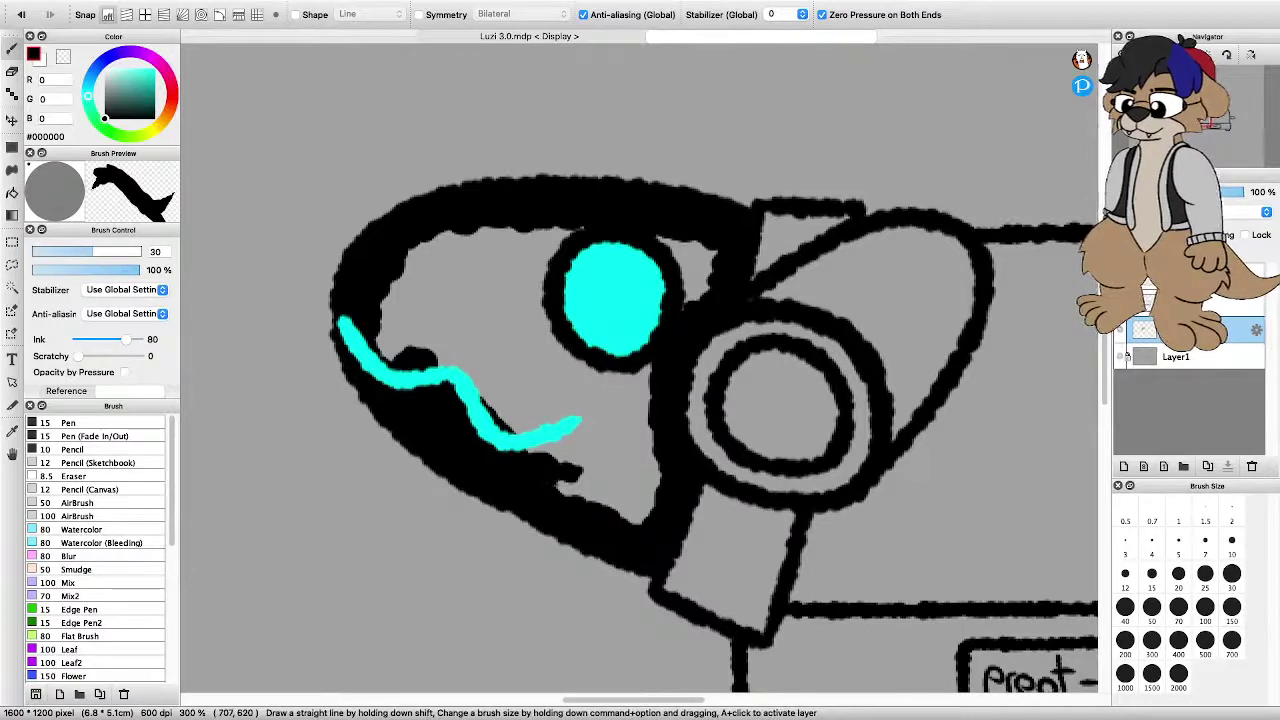
pyautogui.moveTo(566, 484); pyautogui.dragTo(636, 500)
pyautogui.moveTo(560, 455)
pyautogui.mouseDown()
pyautogui.moveTo(382, 340)
pyautogui.moveTo(540, 262)
pyautogui.moveTo(528, 305)
pyautogui.moveTo(545, 350)
pyautogui.moveTo(595, 380)
pyautogui.moveTo(640, 385)
pyautogui.mouseUp()
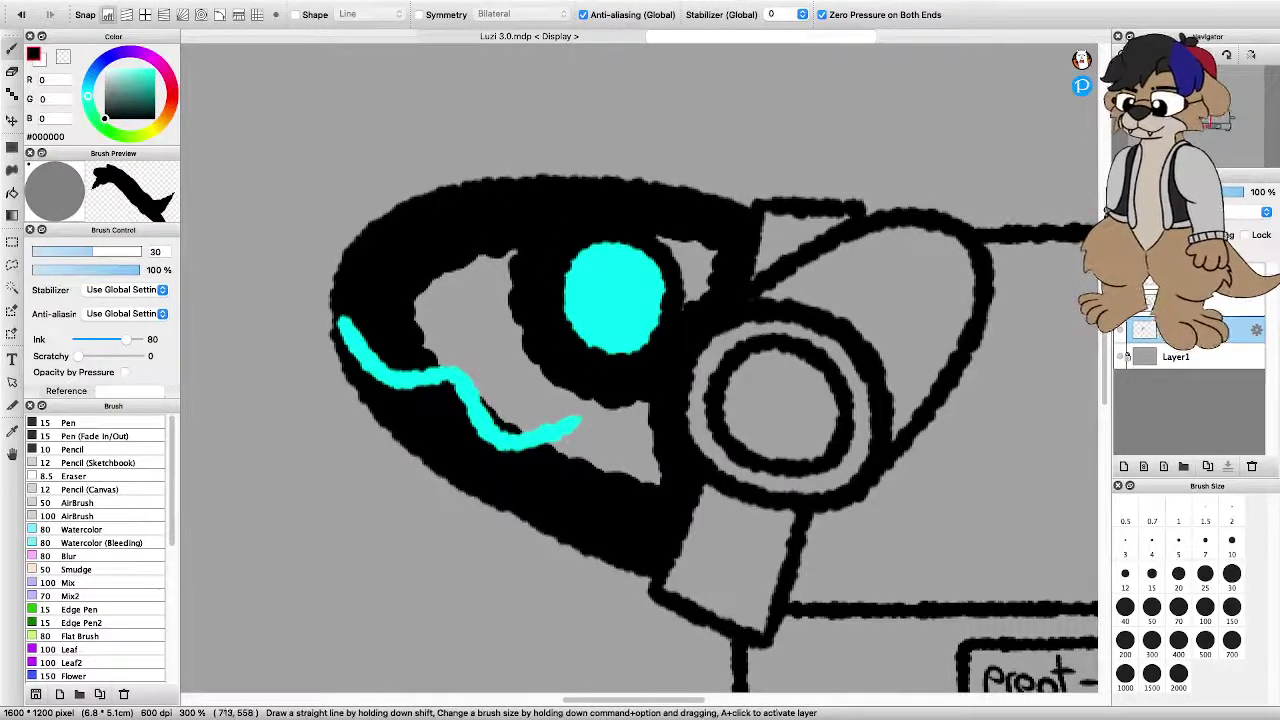
pyautogui.moveTo(420, 305)
pyautogui.mouseDown()
pyautogui.moveTo(595, 462)
pyautogui.moveTo(635, 460)
pyautogui.mouseUp()
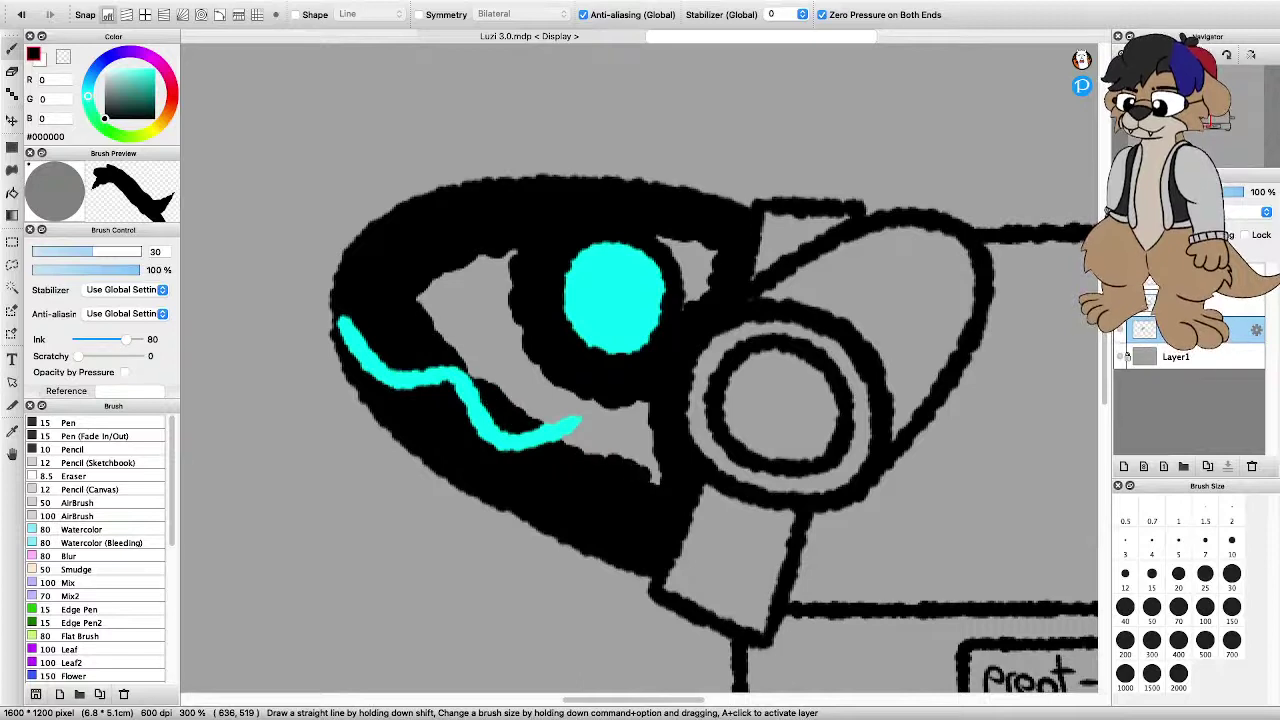
pyautogui.moveTo(510, 265)
pyautogui.mouseDown()
pyautogui.moveTo(630, 465)
pyautogui.moveTo(510, 380)
pyautogui.moveTo(440, 300)
pyautogui.moveTo(480, 260)
pyautogui.moveTo(488, 322)
pyautogui.mouseUp()
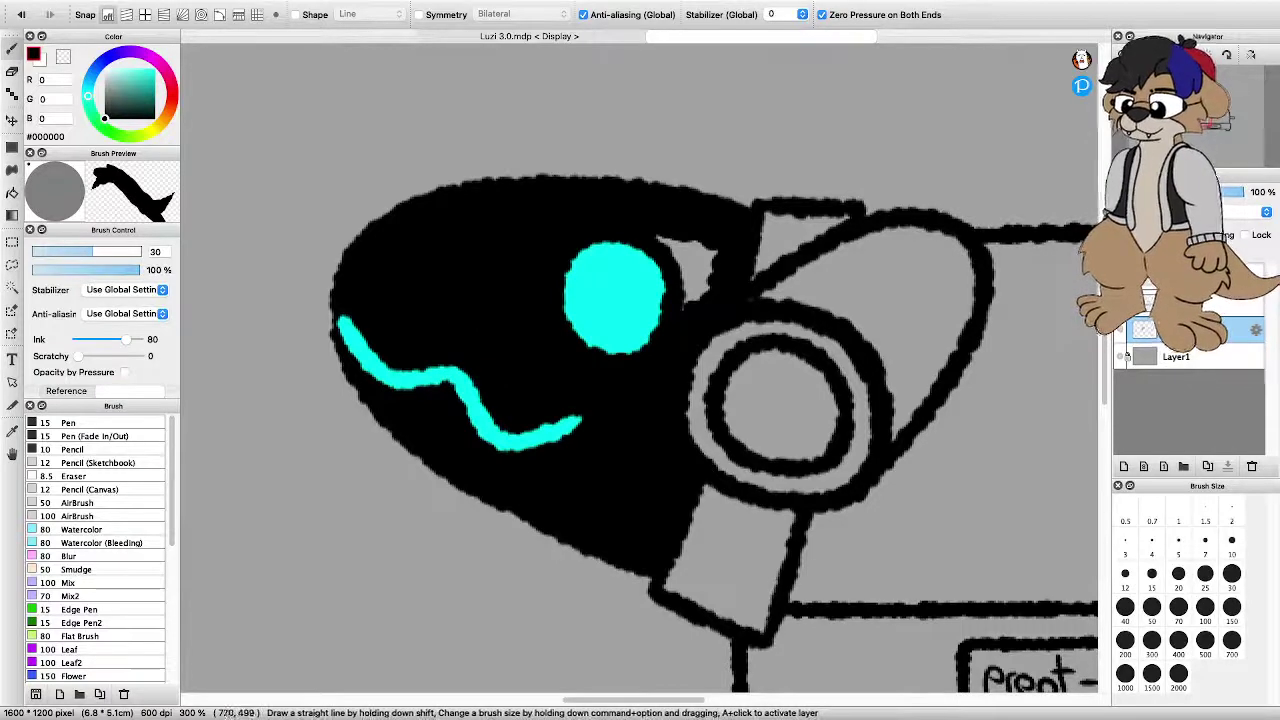
pyautogui.moveTo(666, 248)
pyautogui.mouseDown()
pyautogui.moveTo(690, 298)
pyautogui.moveTo(714, 254)
pyautogui.mouseUp()
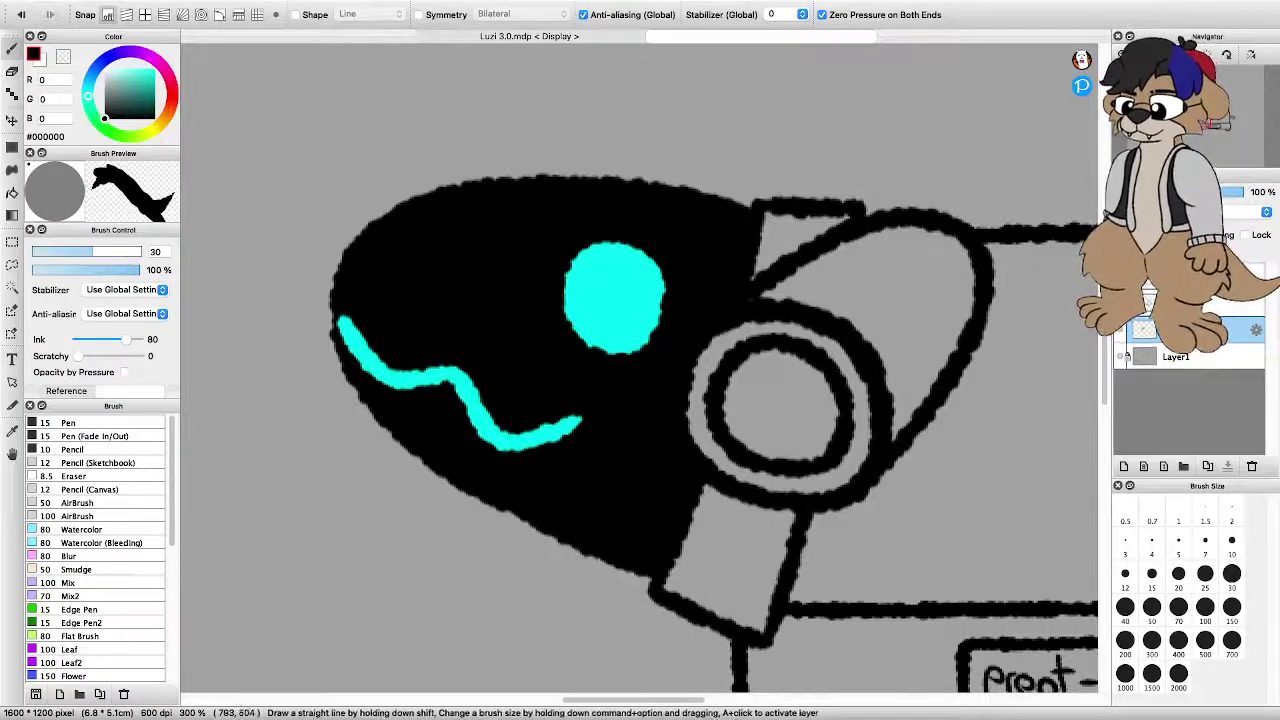
# Examine the blackened face up close and against the whole toaster drawing
pyautogui.scroll(-6, 683, 255)
pyautogui.scroll(6, 683, 255)
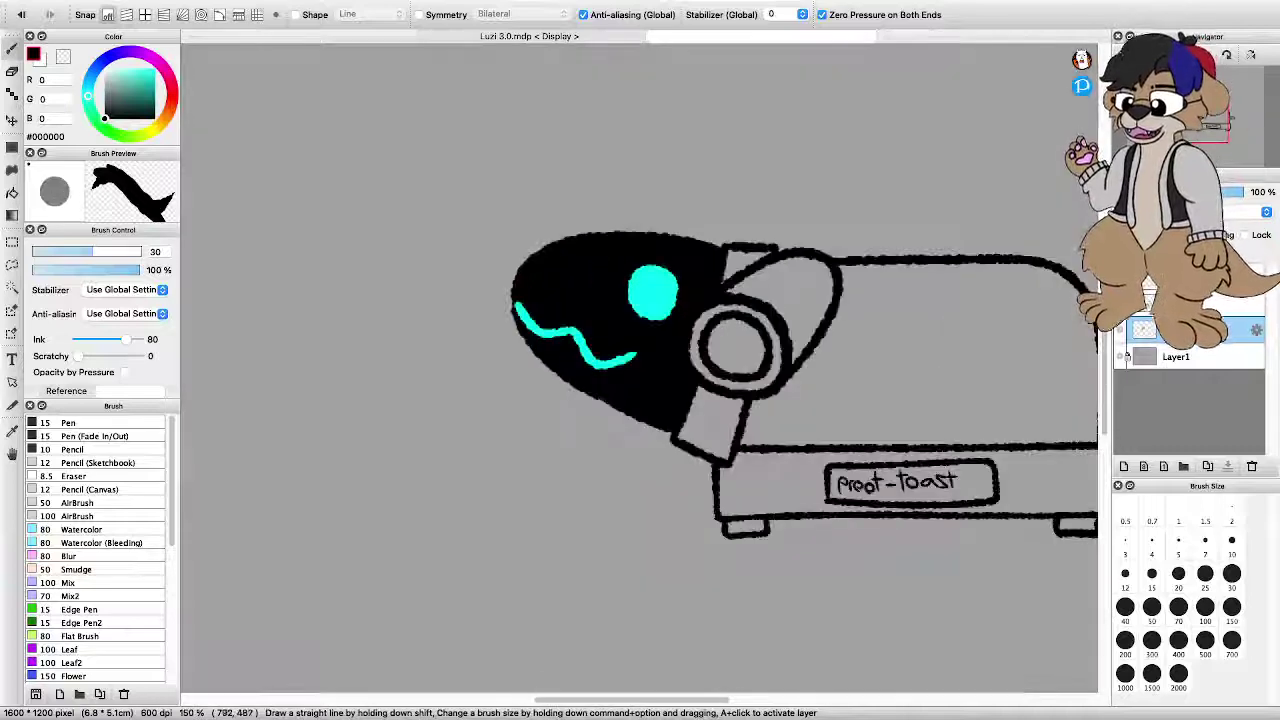
pyautogui.scroll(-3, 813, 317)
pyautogui.scroll(3, 840, 330)
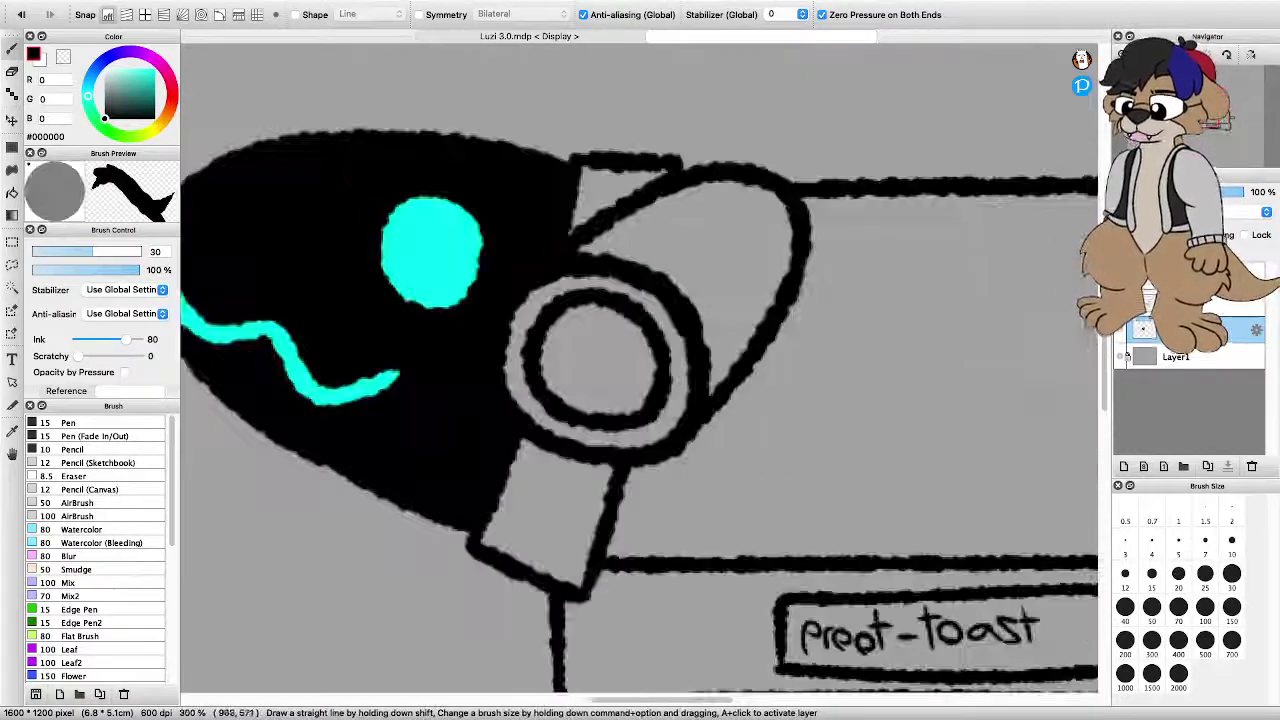
pyautogui.scroll(-5, 713, 268)
pyautogui.scroll(2, 810, 320)
pyautogui.scroll(3, 640, 365)
pyautogui.scroll(-5, 640, 365)
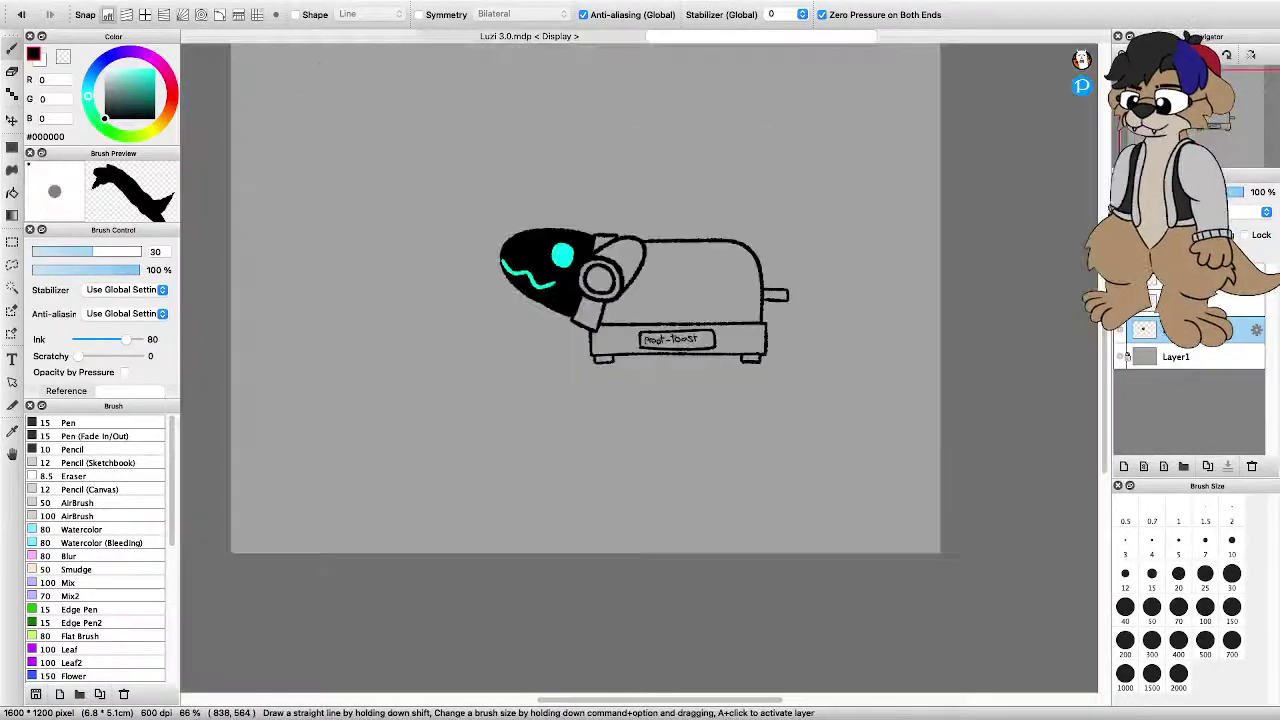
pyautogui.scroll(5, 640, 365)
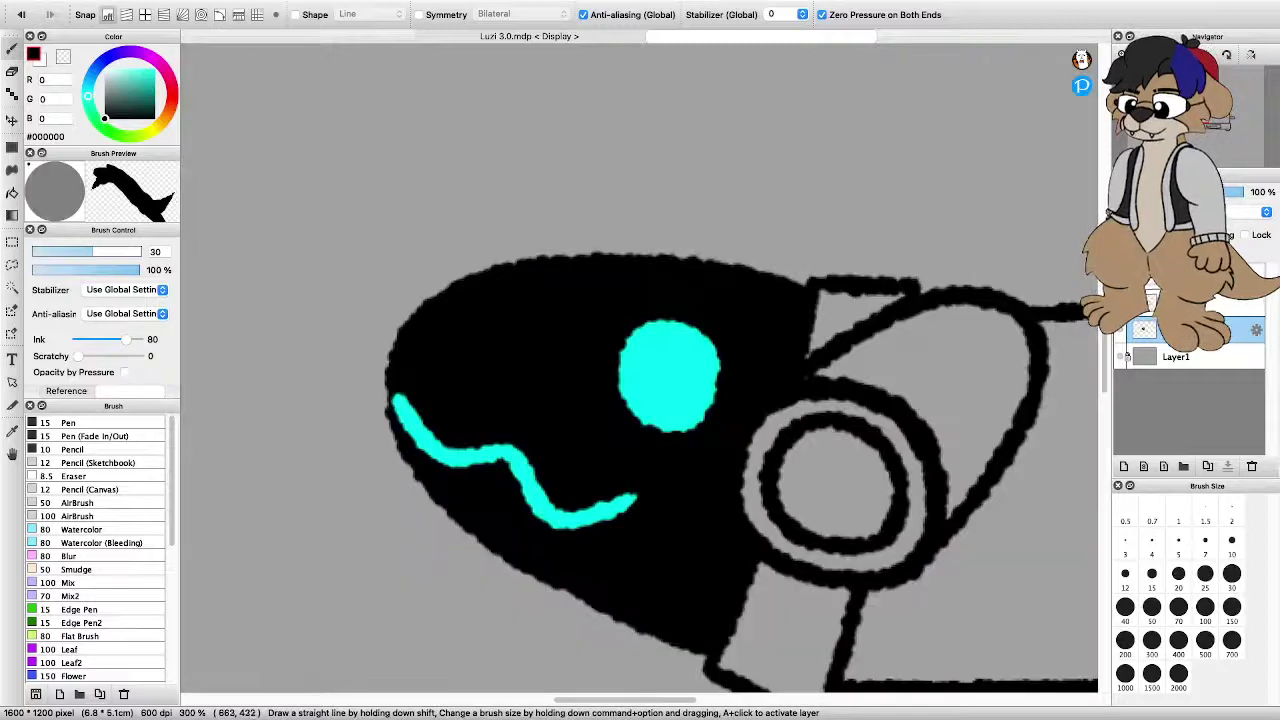
pyautogui.scroll(-1, 640, 365)
pyautogui.scroll(1, 640, 365)
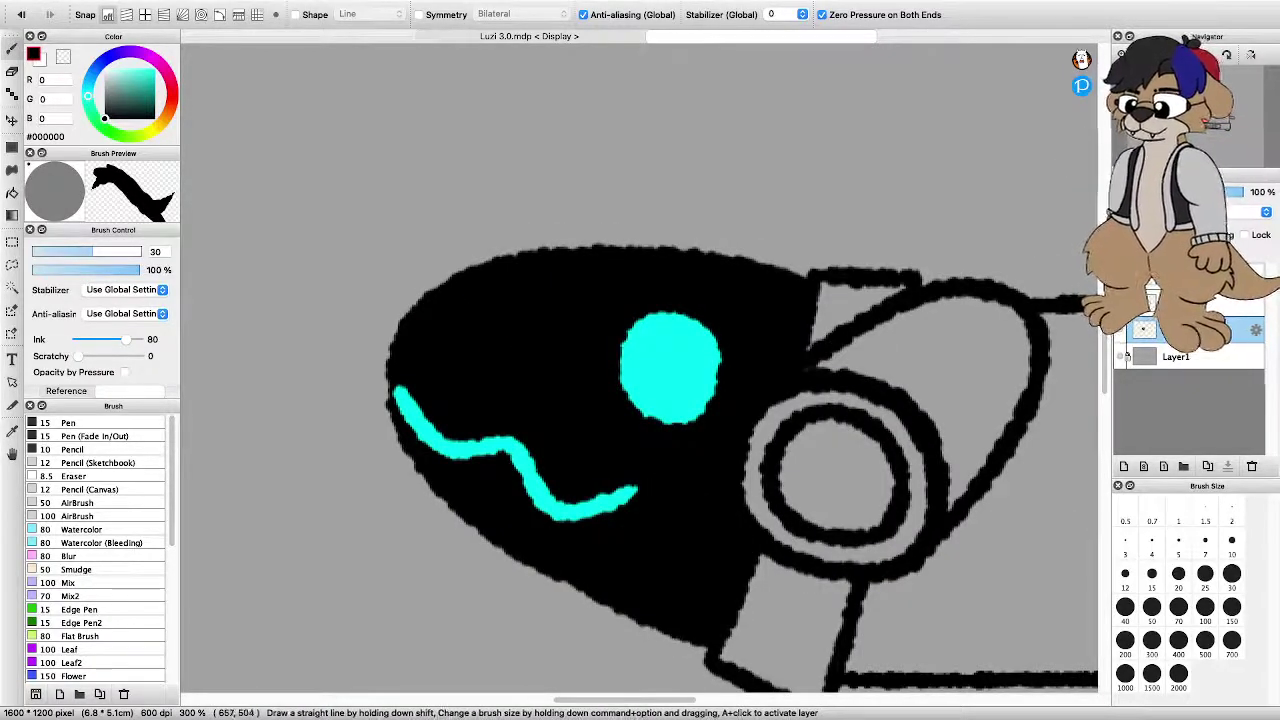
pyautogui.scroll(1, 640, 365)
pyautogui.scroll(-3, 640, 365)
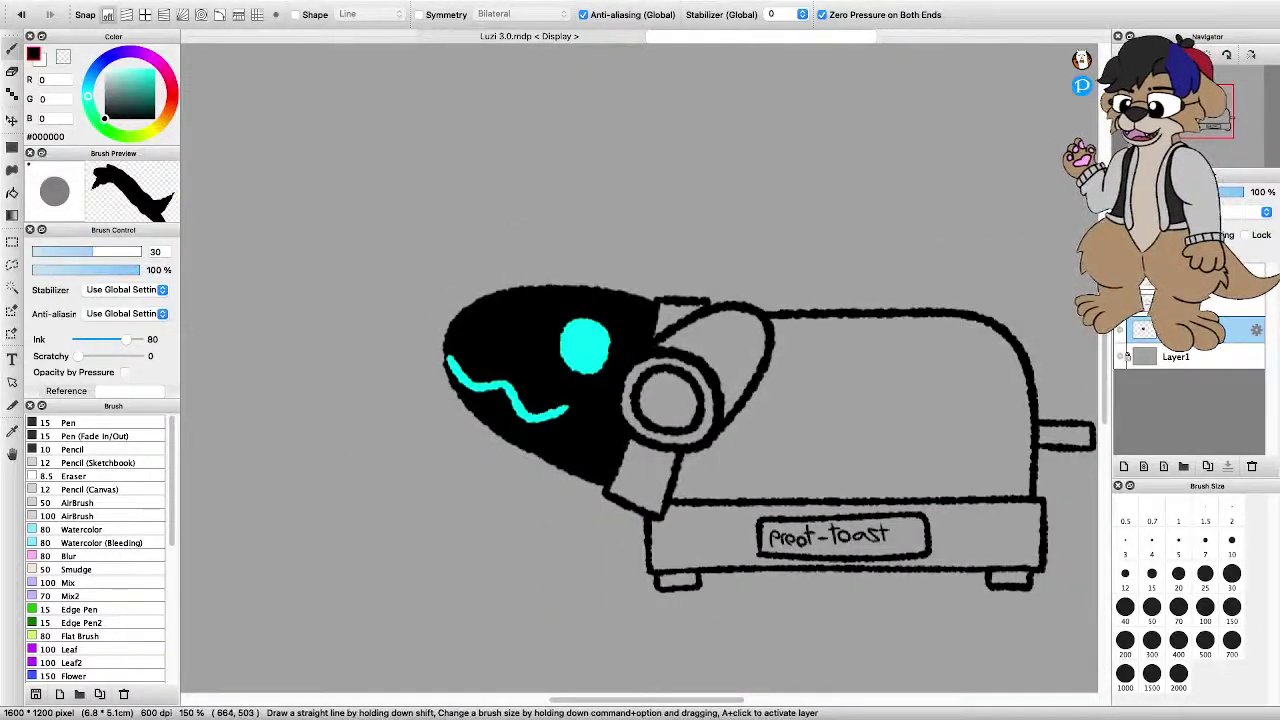
pyautogui.scroll(-1, 640, 365)
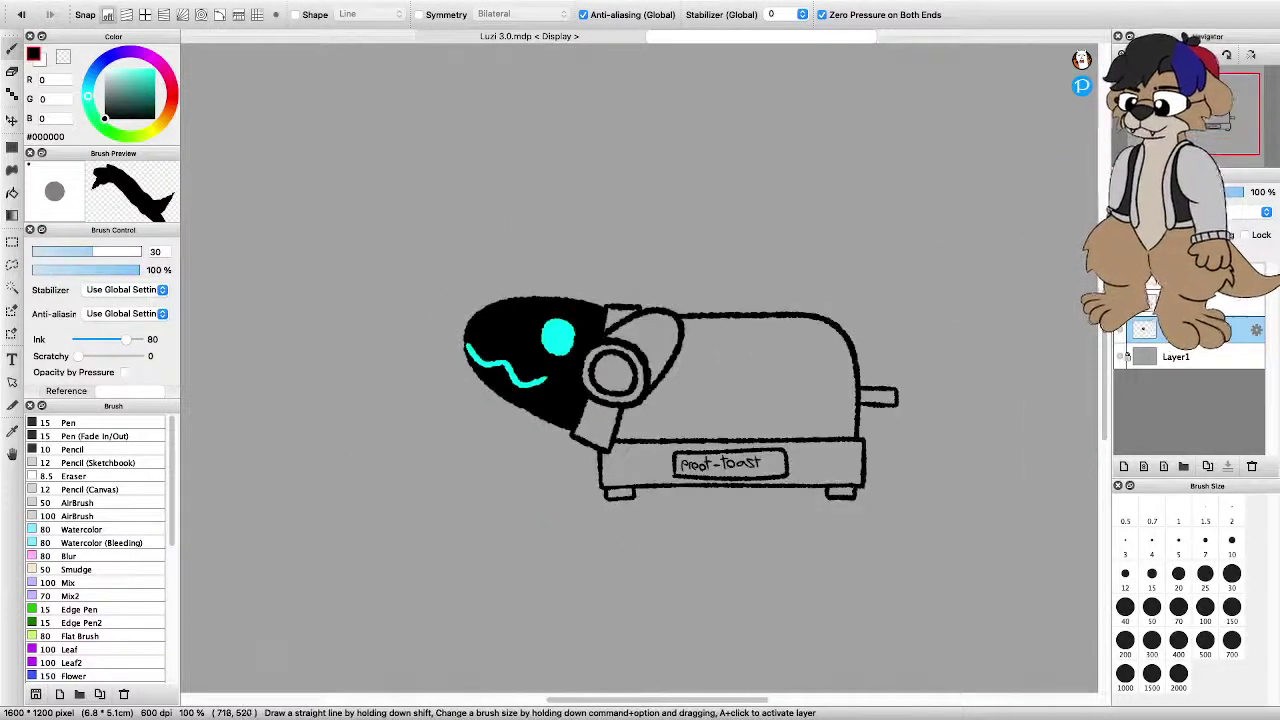
pyautogui.scroll(3, 576, 372)
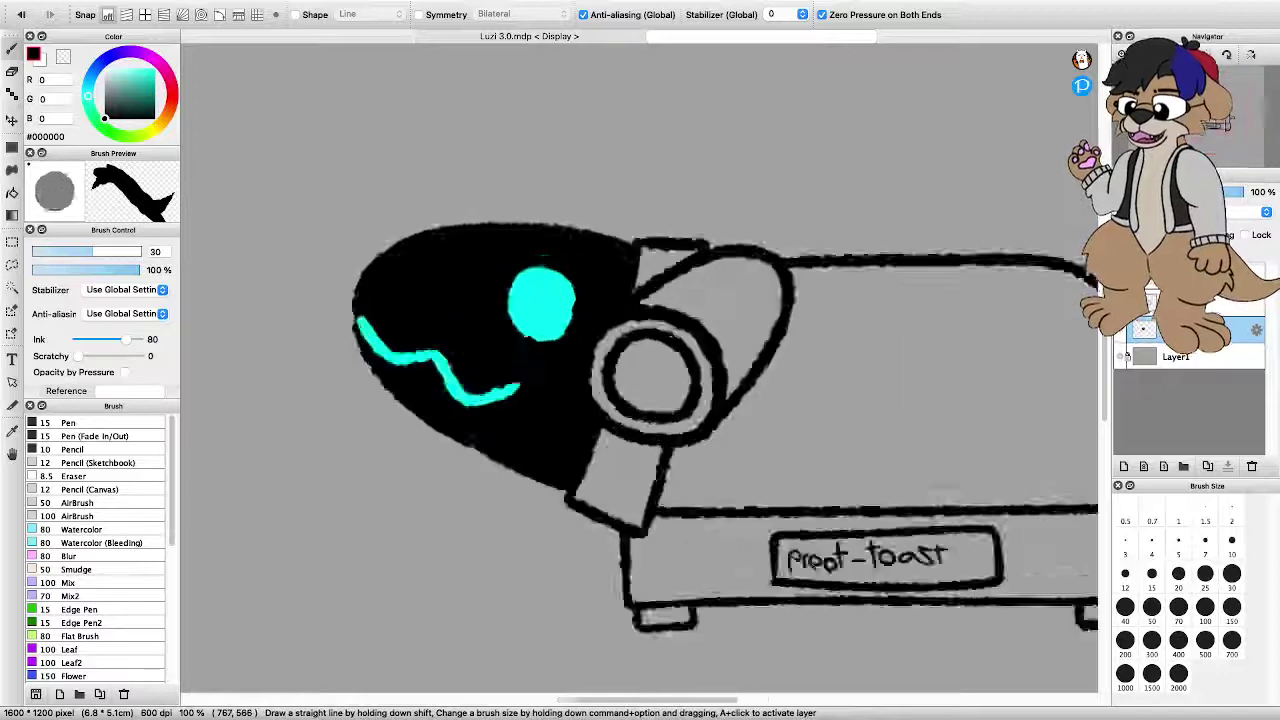
# Reduce the brush to 15 px and lighten the sampled background grey to #C9C9C9 as the painting colour
pyautogui.press('[')
pyautogui.press('[')
pyautogui.press('[')
pyautogui.press('[')
pyautogui.press('[')
pyautogui.scroll(-3, 556, 443)
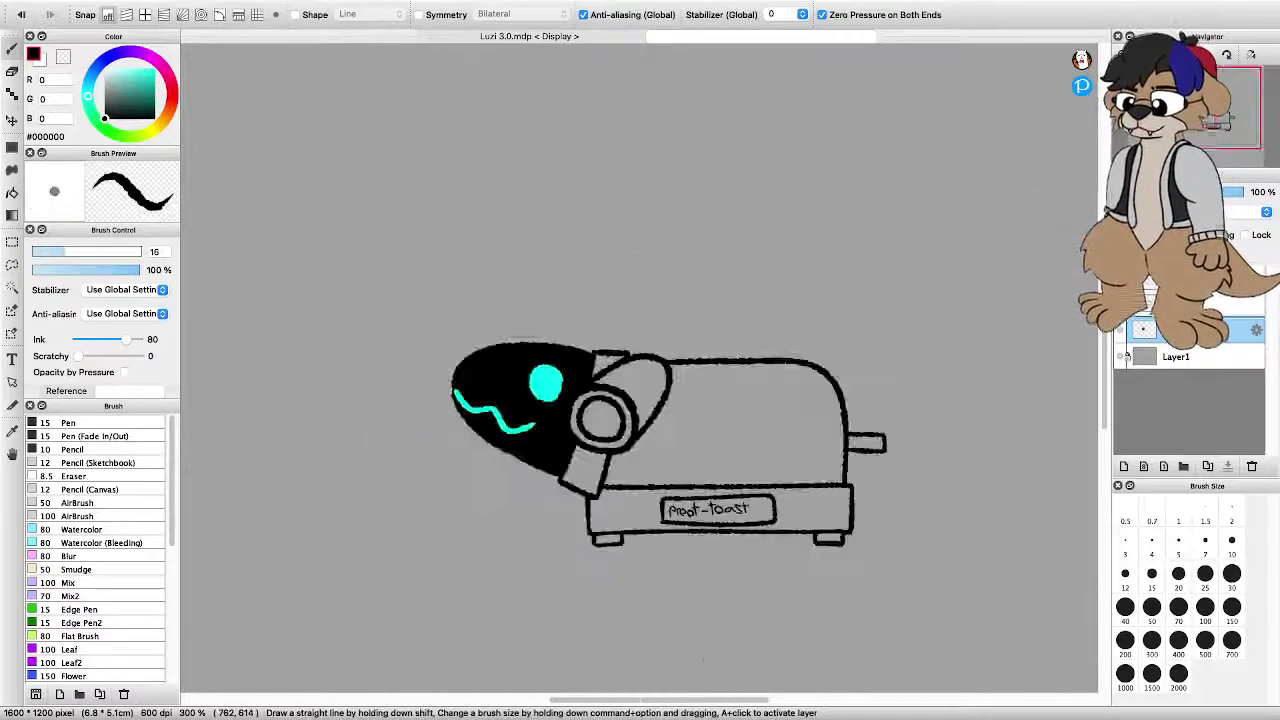
pyautogui.scroll(2, 662, 503)
pyautogui.scroll(-3, 640, 365)
pyautogui.scroll(2, 640, 365)
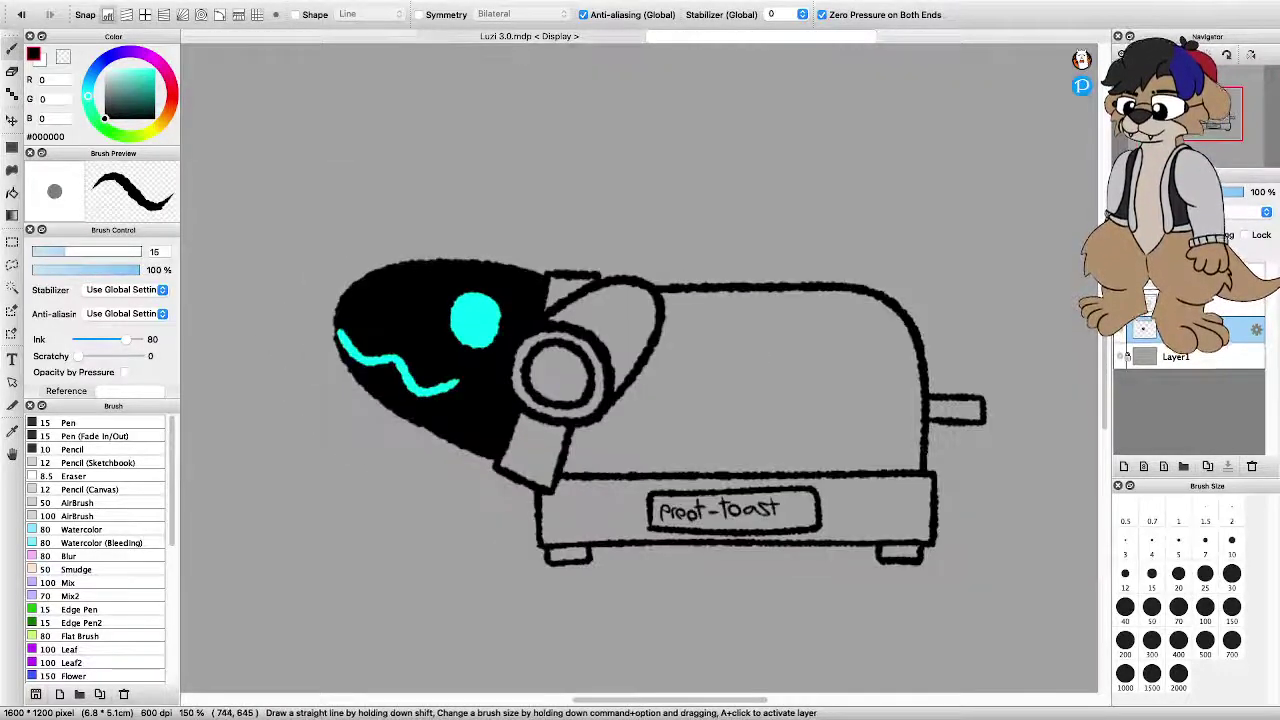
pyautogui.scroll(-2, 437, 452)
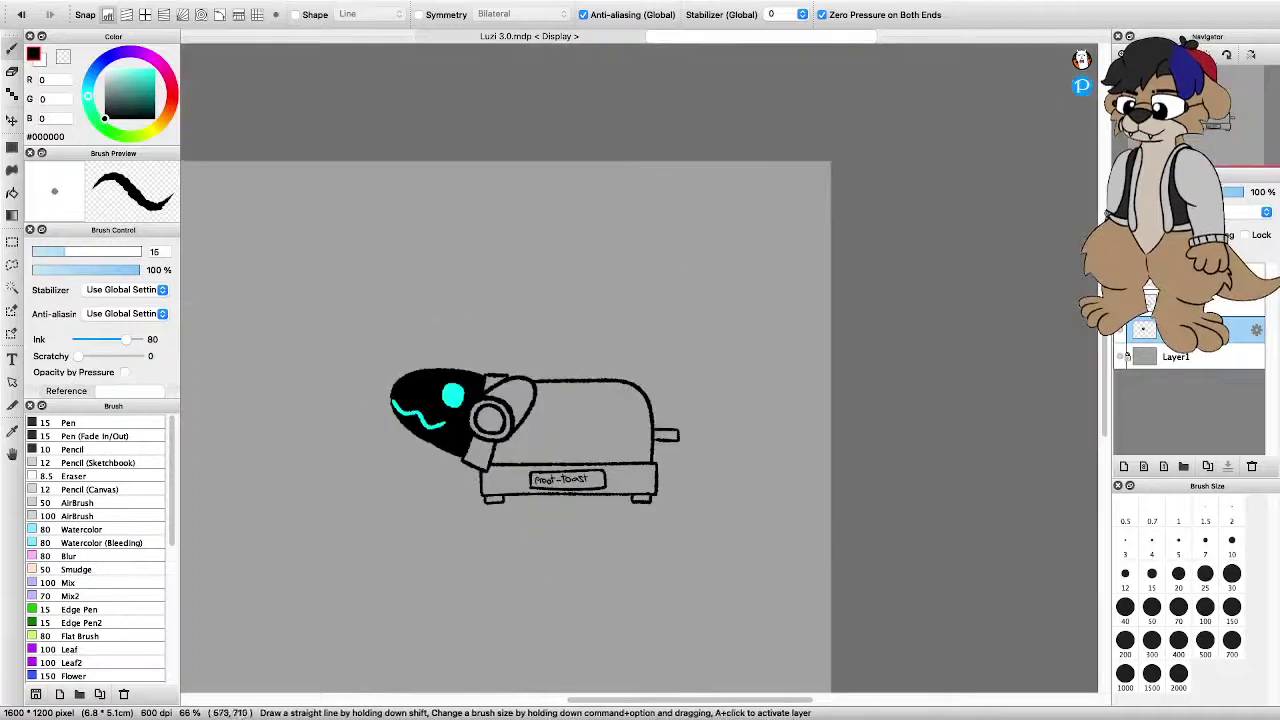
pyautogui.scroll(2, 369, 470)
pyautogui.rightClick(369, 468)
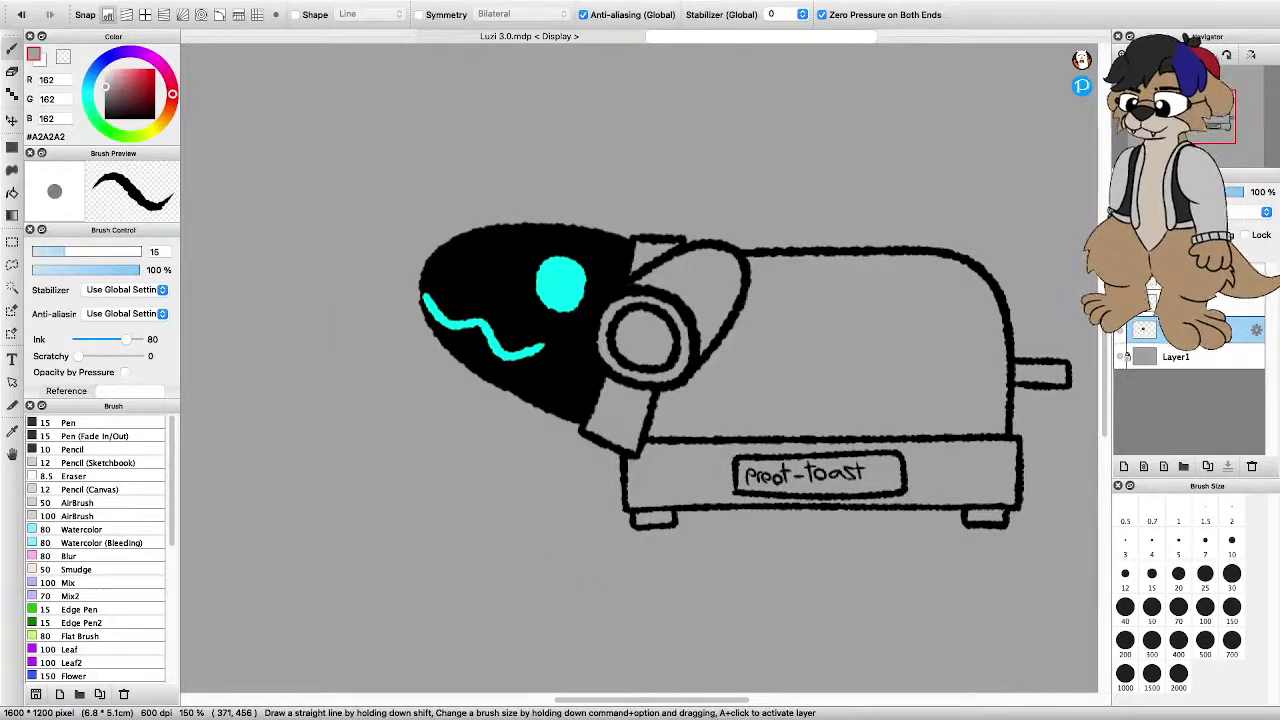
pyautogui.click(105, 79)
pyautogui.scroll(2, 610, 337)
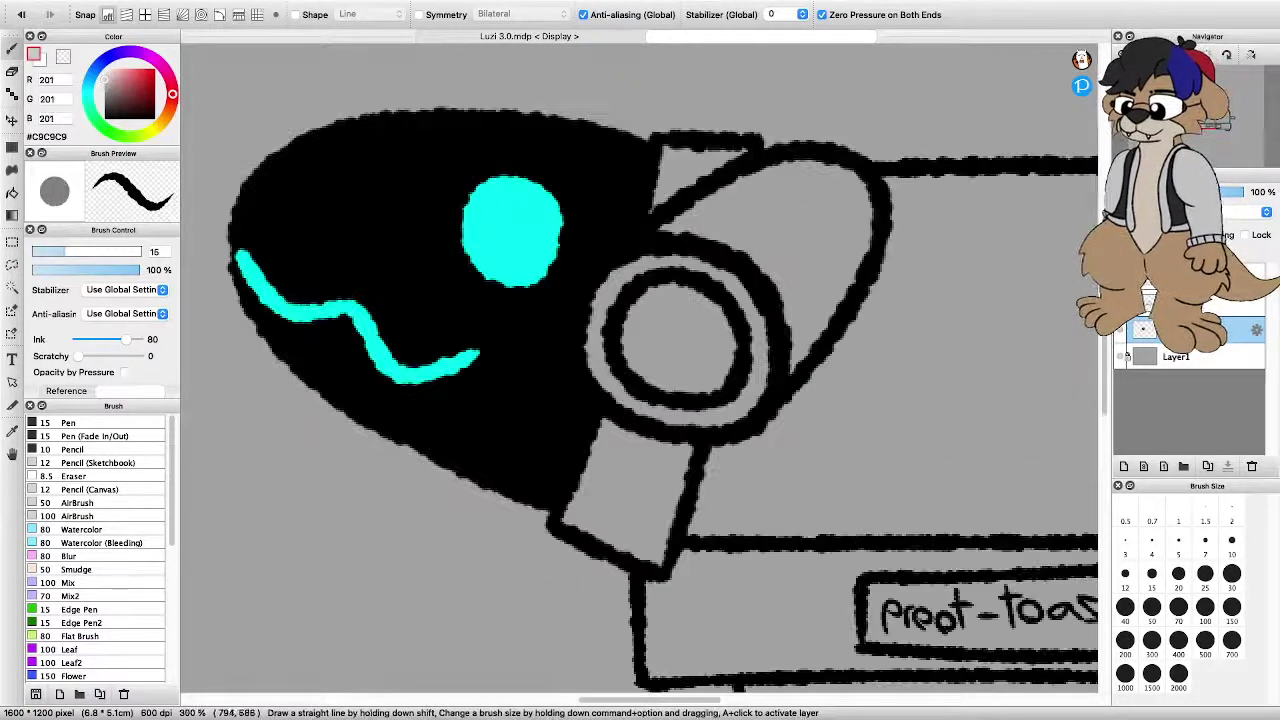
# Fill the neck block below the ear and the ring between the ear circles with light grey, using a 25 px brush
pyautogui.moveTo(584, 512)
pyautogui.mouseDown()
pyautogui.moveTo(590, 503)
pyautogui.moveTo(572, 519)
pyautogui.moveTo(606, 426)
pyautogui.moveTo(692, 450)
pyautogui.mouseUp()
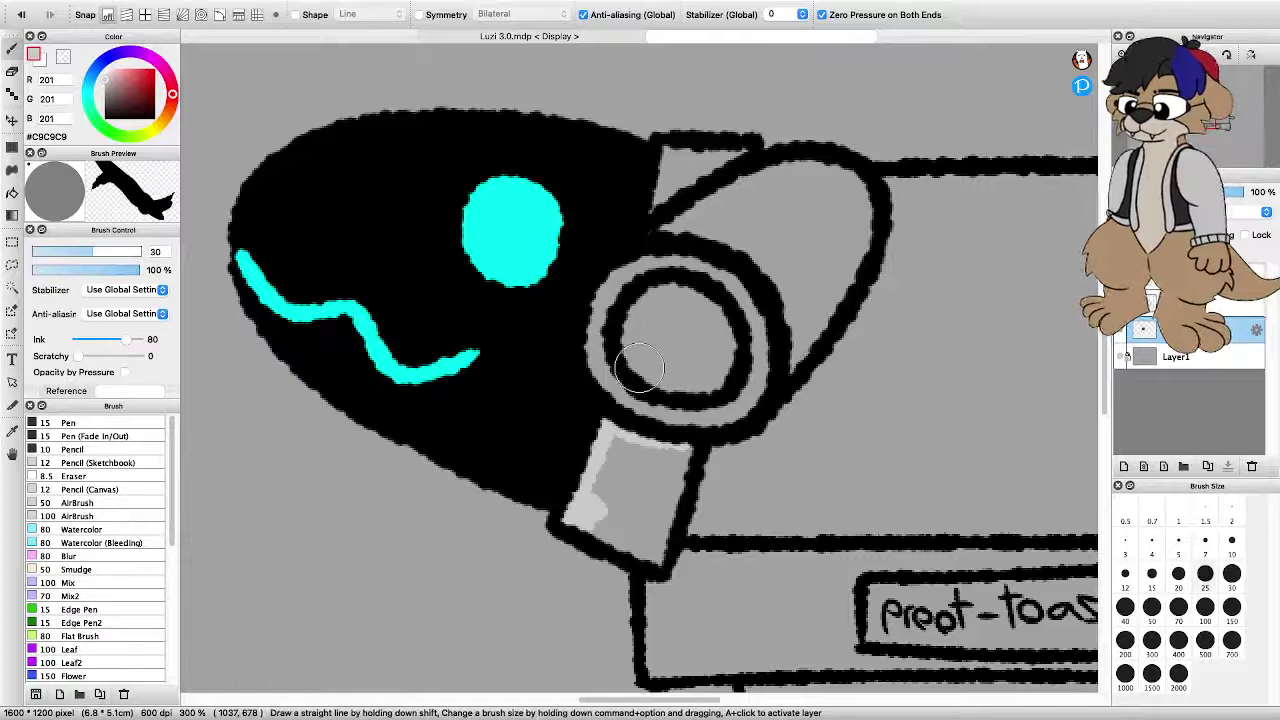
pyautogui.click(1205, 573)
pyautogui.scroll(1, 657, 489)
pyautogui.moveTo(575, 532)
pyautogui.mouseDown()
pyautogui.moveTo(660, 582)
pyautogui.moveTo(688, 446)
pyautogui.moveTo(620, 436)
pyautogui.moveTo(576, 490)
pyautogui.moveTo(634, 550)
pyautogui.moveTo(660, 462)
pyautogui.moveTo(524, 410)
pyautogui.moveTo(506, 322)
pyautogui.moveTo(535, 265)
pyautogui.moveTo(595, 250)
pyautogui.moveTo(655, 256)
pyautogui.moveTo(705, 305)
pyautogui.moveTo(728, 355)
pyautogui.moveTo(728, 430)
pyautogui.moveTo(680, 462)
pyautogui.moveTo(595, 458)
pyautogui.mouseUp()
pyautogui.scroll(-2, 631, 416)
pyautogui.scroll(2, 698, 346)
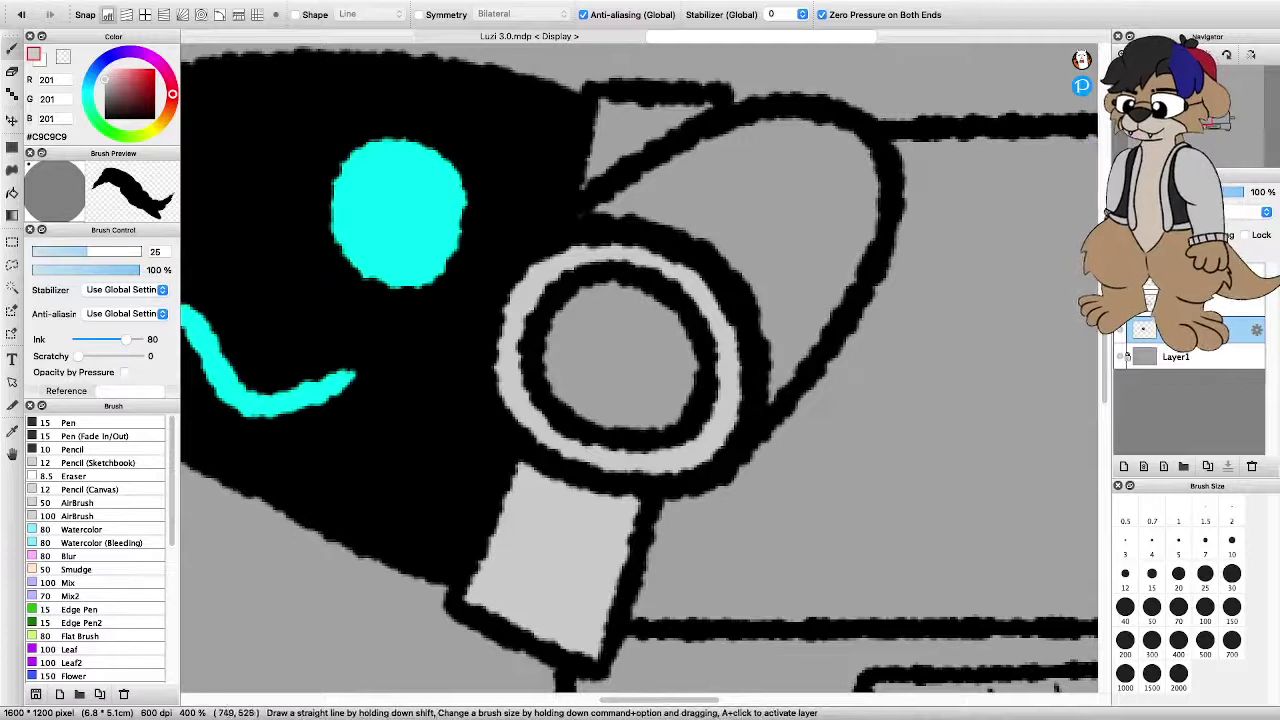
# Fill the inner ear circle with the eye's cyan (#00FFF1) and cover stray cyan on the ring with light grey (#C9C9C9)
pyautogui.rightClick(398, 215)
pyautogui.moveTo(598, 414)
pyautogui.mouseDown()
pyautogui.moveTo(555, 358)
pyautogui.moveTo(584, 296)
pyautogui.moveTo(617, 288)
pyautogui.moveTo(666, 326)
pyautogui.moveTo(693, 362)
pyautogui.moveTo(686, 392)
pyautogui.moveTo(662, 418)
pyautogui.moveTo(635, 420)
pyautogui.moveTo(622, 355)
pyautogui.mouseUp()
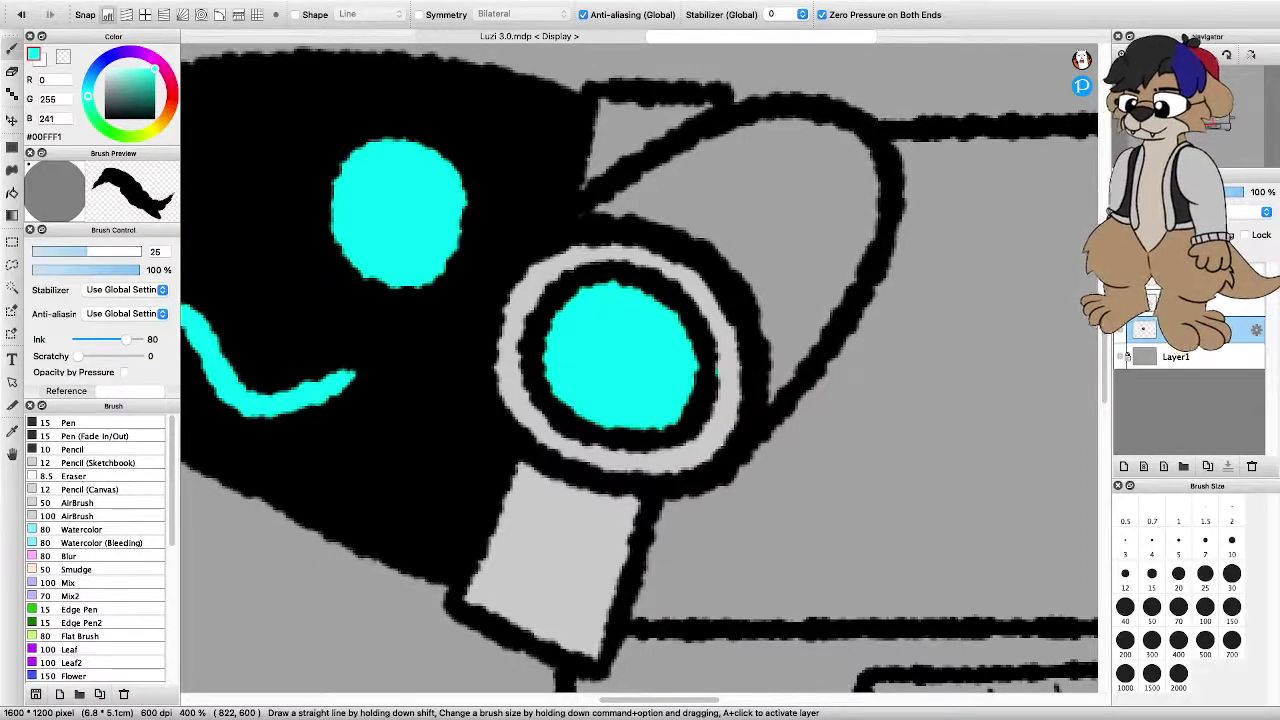
pyautogui.scroll(-3, 643, 355)
pyautogui.scroll(2, 645, 270)
pyautogui.scroll(2, 647, 456)
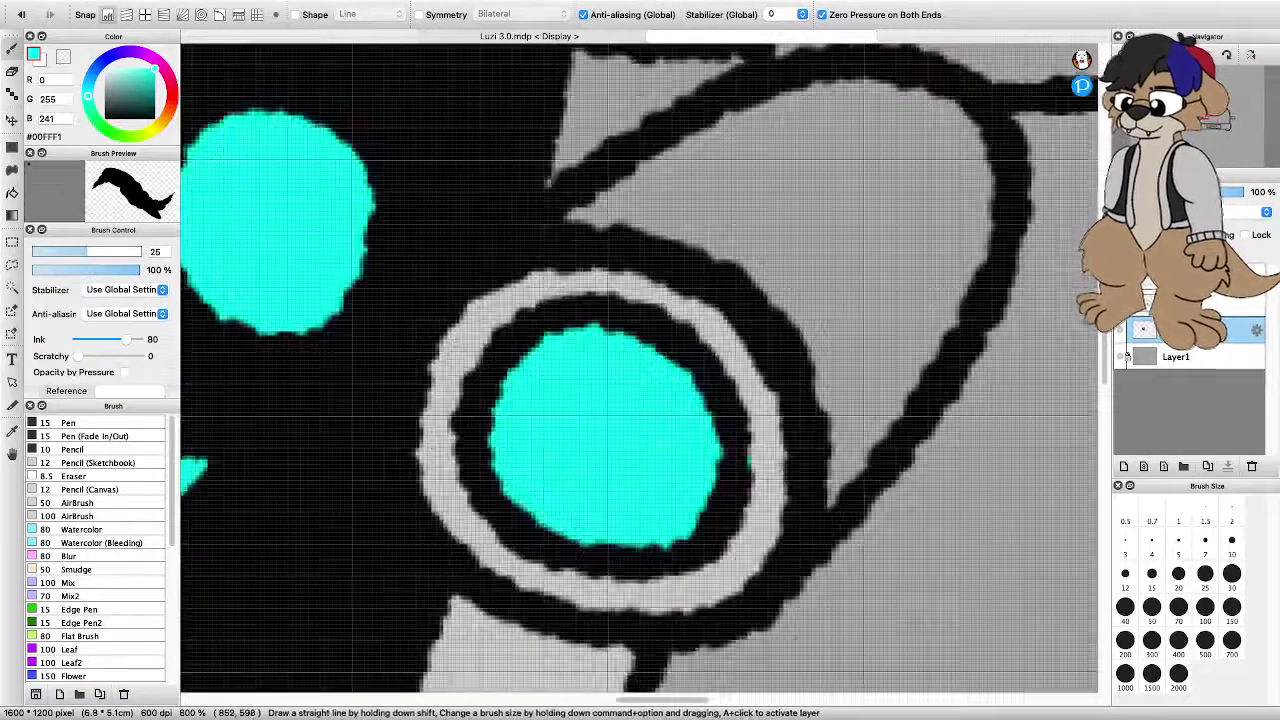
pyautogui.keyDown('alt'); pyautogui.click(765, 508); pyautogui.keyUp('alt')
pyautogui.scroll(-4, 640, 366)
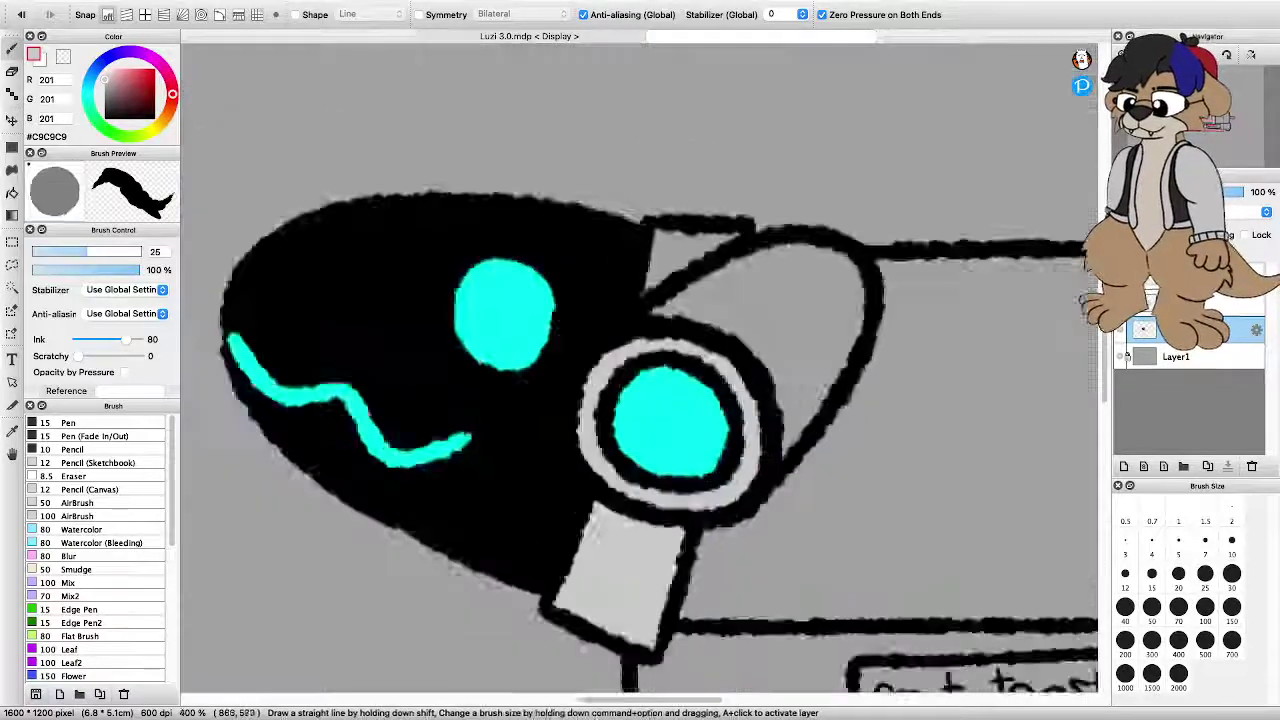
pyautogui.scroll(3, 760, 420)
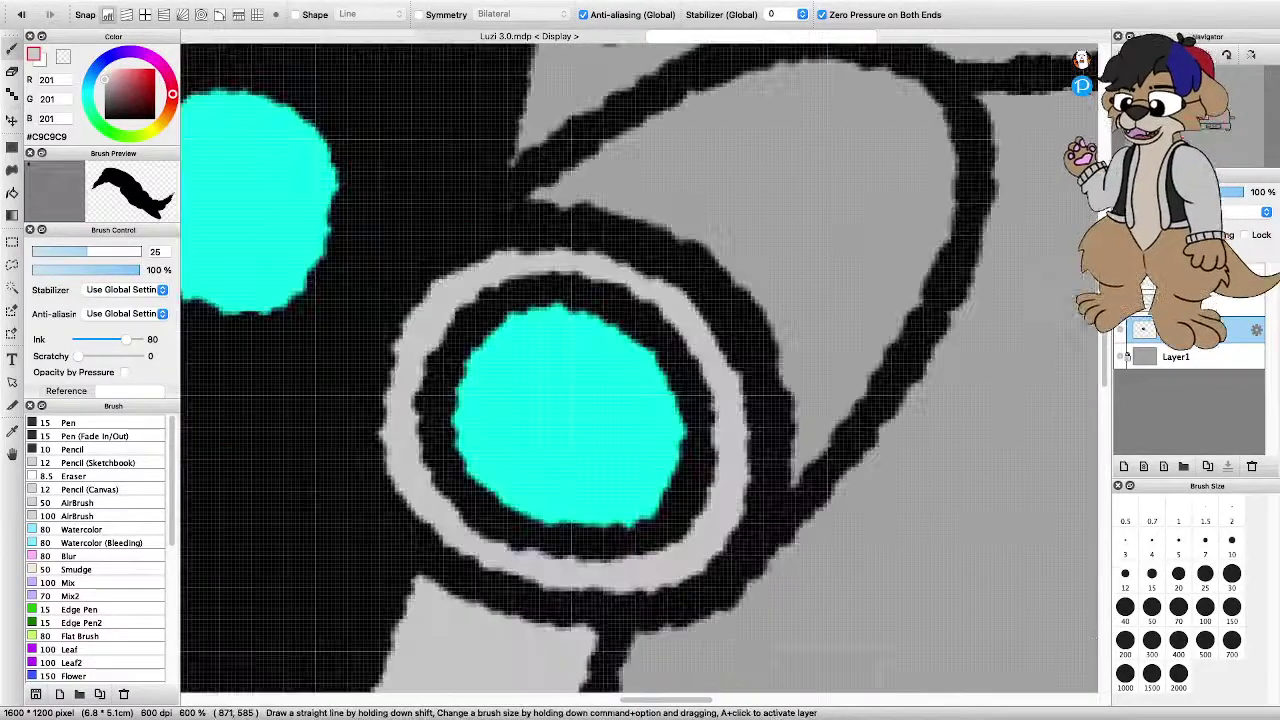
# Fill the small triangle behind the top of the head and the rounded ear shape with light grey
pyautogui.scroll(3, 640, 368)
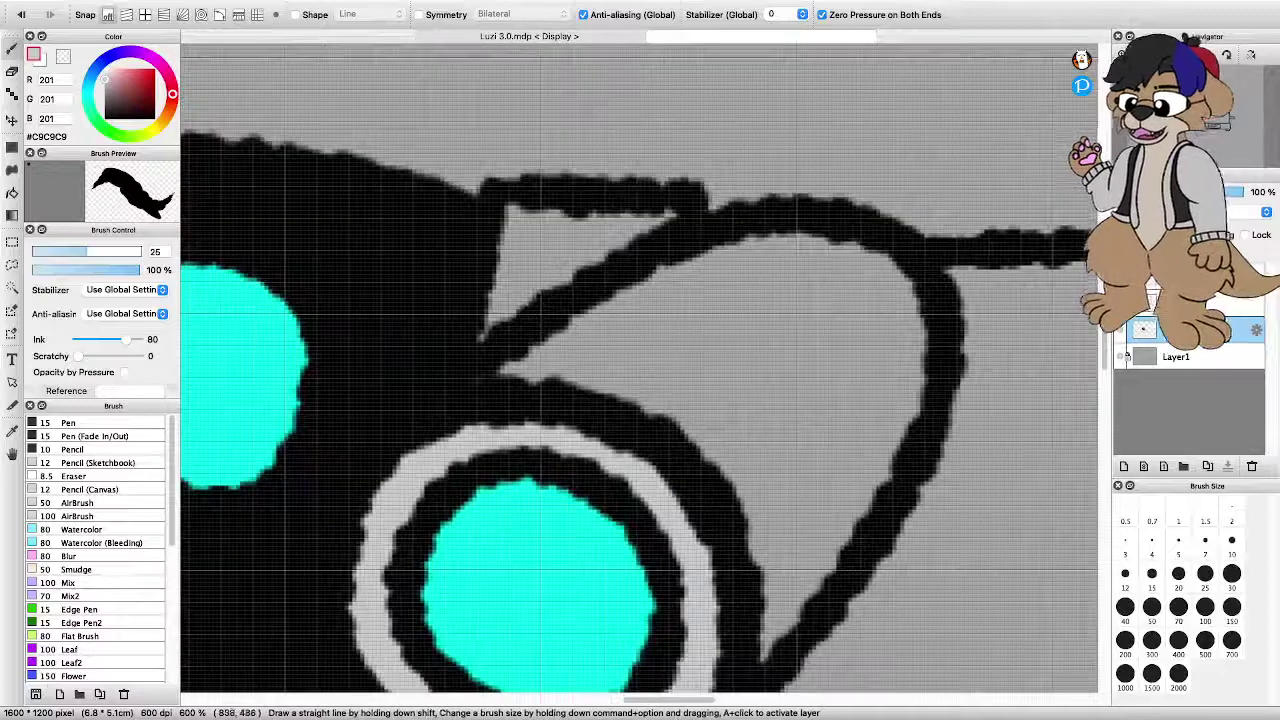
pyautogui.moveTo(492, 326)
pyautogui.mouseDown()
pyautogui.moveTo(510, 212)
pyautogui.moveTo(550, 228)
pyautogui.moveTo(665, 215)
pyautogui.mouseUp()
pyautogui.moveTo(595, 245)
pyautogui.mouseDown()
pyautogui.moveTo(553, 270)
pyautogui.moveTo(535, 245)
pyautogui.mouseUp()
pyautogui.press('super+minus')
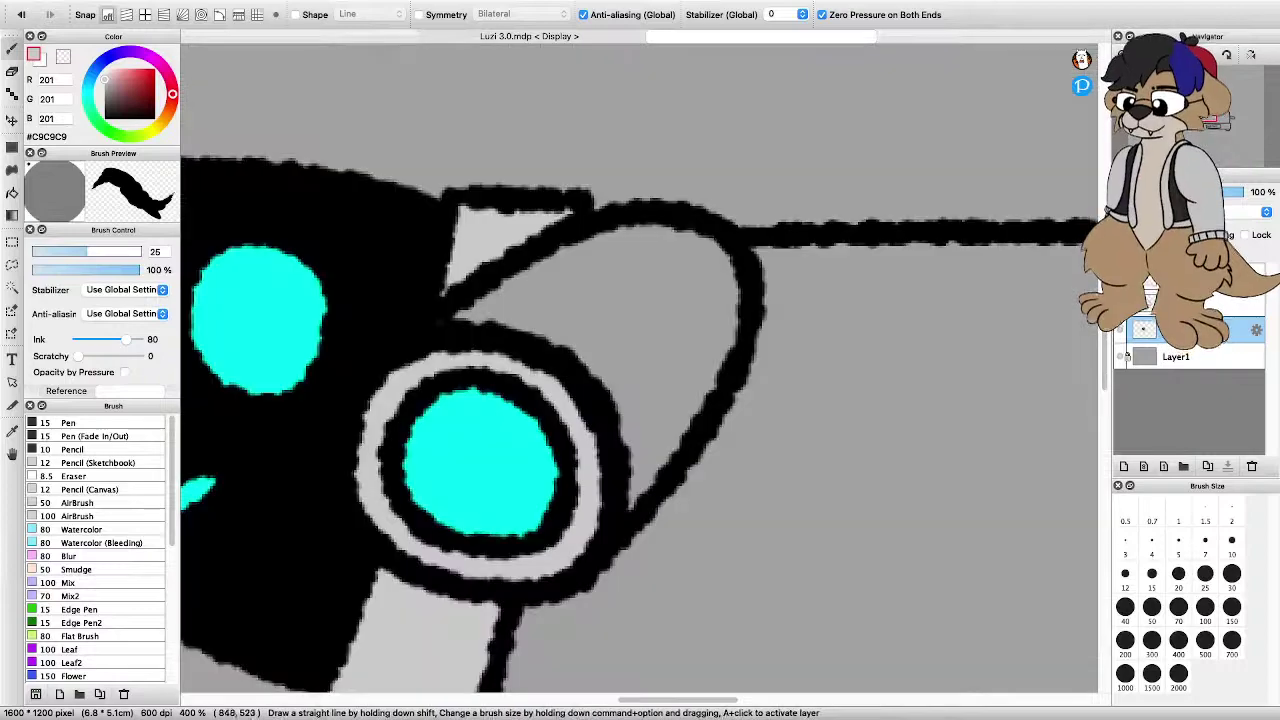
pyautogui.moveTo(466, 312)
pyautogui.mouseDown()
pyautogui.moveTo(503, 310)
pyautogui.moveTo(600, 375)
pyautogui.moveTo(645, 495)
pyautogui.moveTo(712, 356)
pyautogui.moveTo(728, 292)
pyautogui.moveTo(715, 252)
pyautogui.moveTo(600, 242)
pyautogui.moveTo(495, 302)
pyautogui.moveTo(630, 265)
pyautogui.moveTo(695, 295)
pyautogui.moveTo(650, 425)
pyautogui.moveTo(570, 305)
pyautogui.moveTo(650, 330)
pyautogui.moveTo(672, 297)
pyautogui.mouseUp()
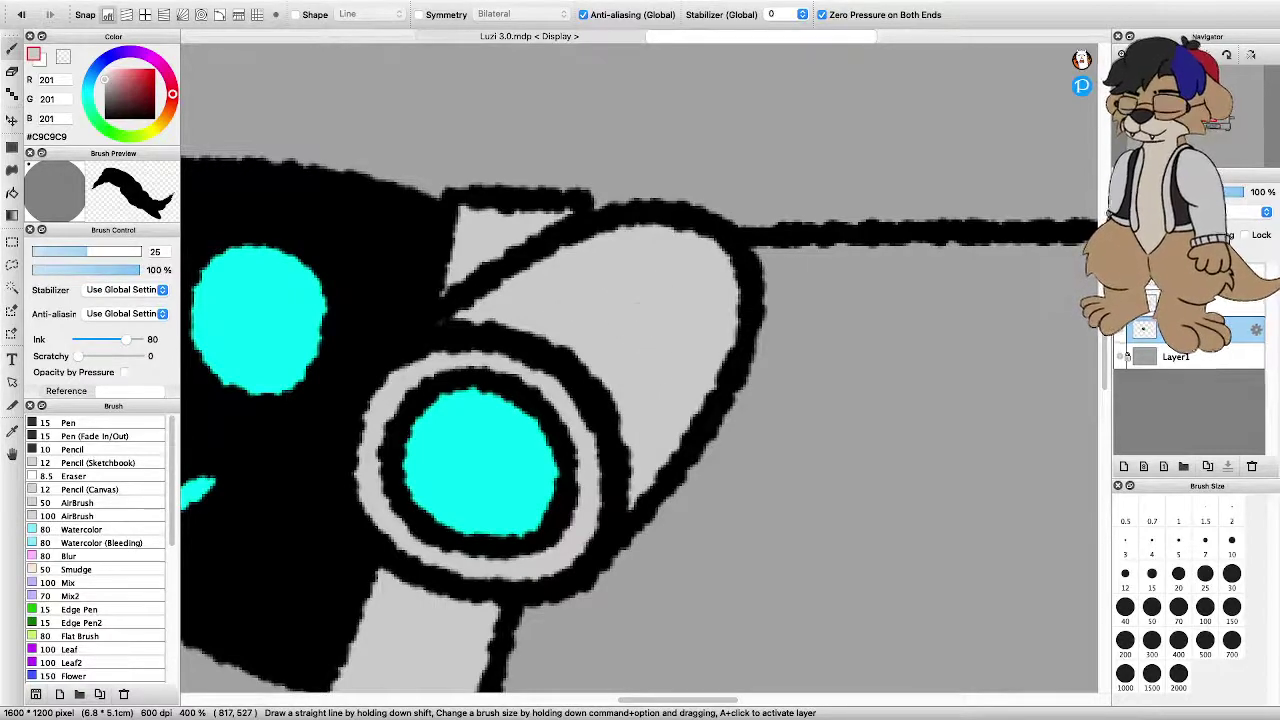
# Fill the front section of the toaster body behind the ear and neck with light grey (#C9C9C9), using the 25 px brush
pyautogui.scroll(-4, 635, 306)
pyautogui.scroll(3, 712, 402)
pyautogui.scroll(-2, 518, 353)
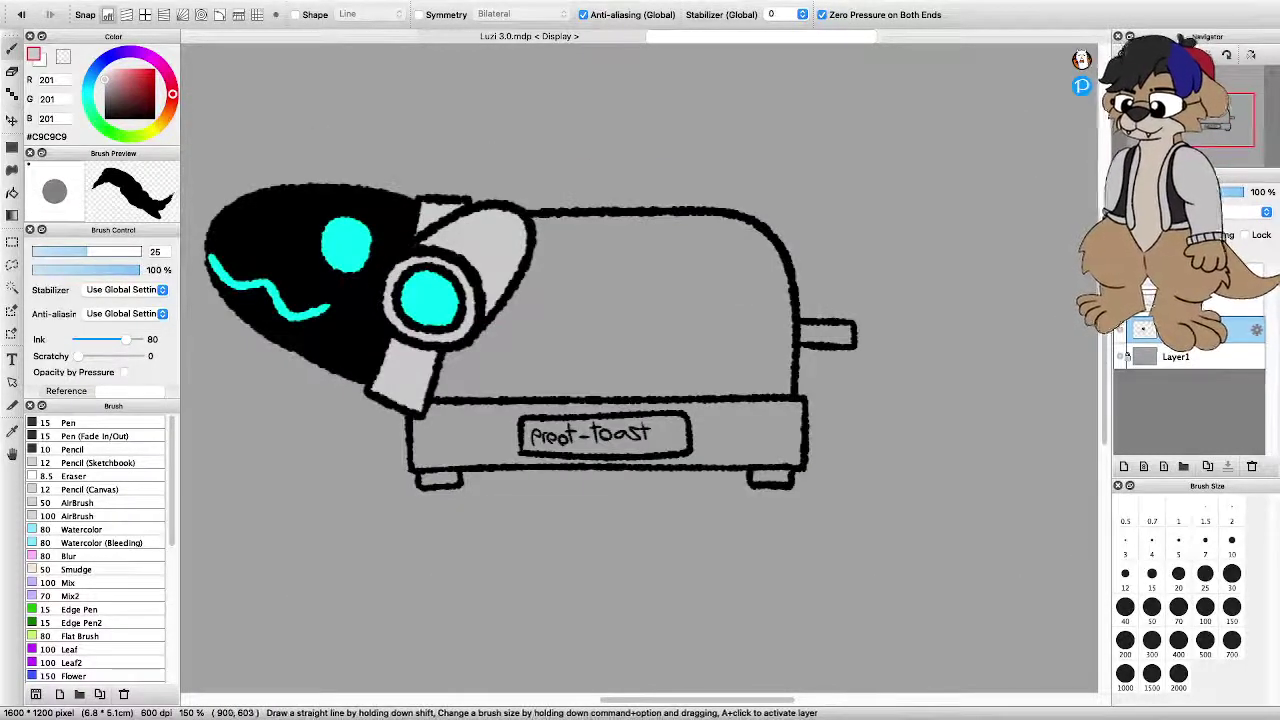
pyautogui.scroll(1, 478, 330)
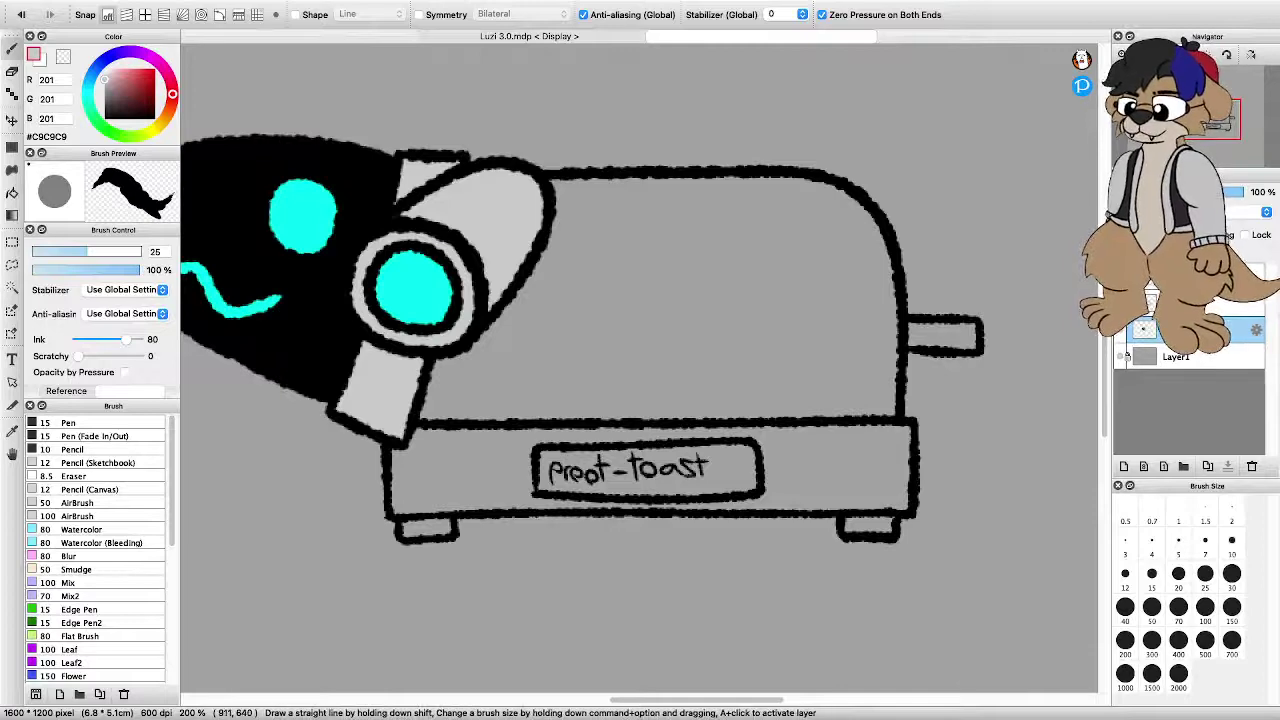
pyautogui.scroll(1, 566, 365)
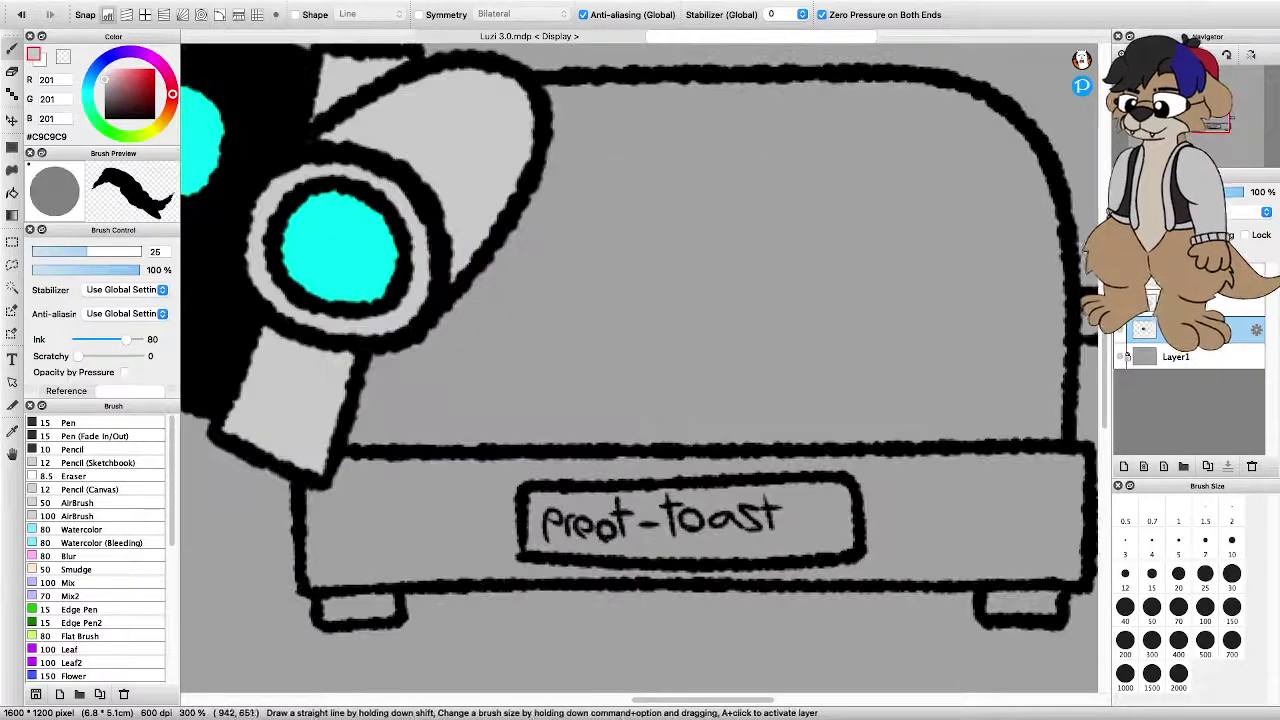
pyautogui.scroll(-1, 566, 368)
pyautogui.scroll(1, 835, 380)
pyautogui.scroll(-1, 586, 396)
pyautogui.scroll(-2, 640, 365)
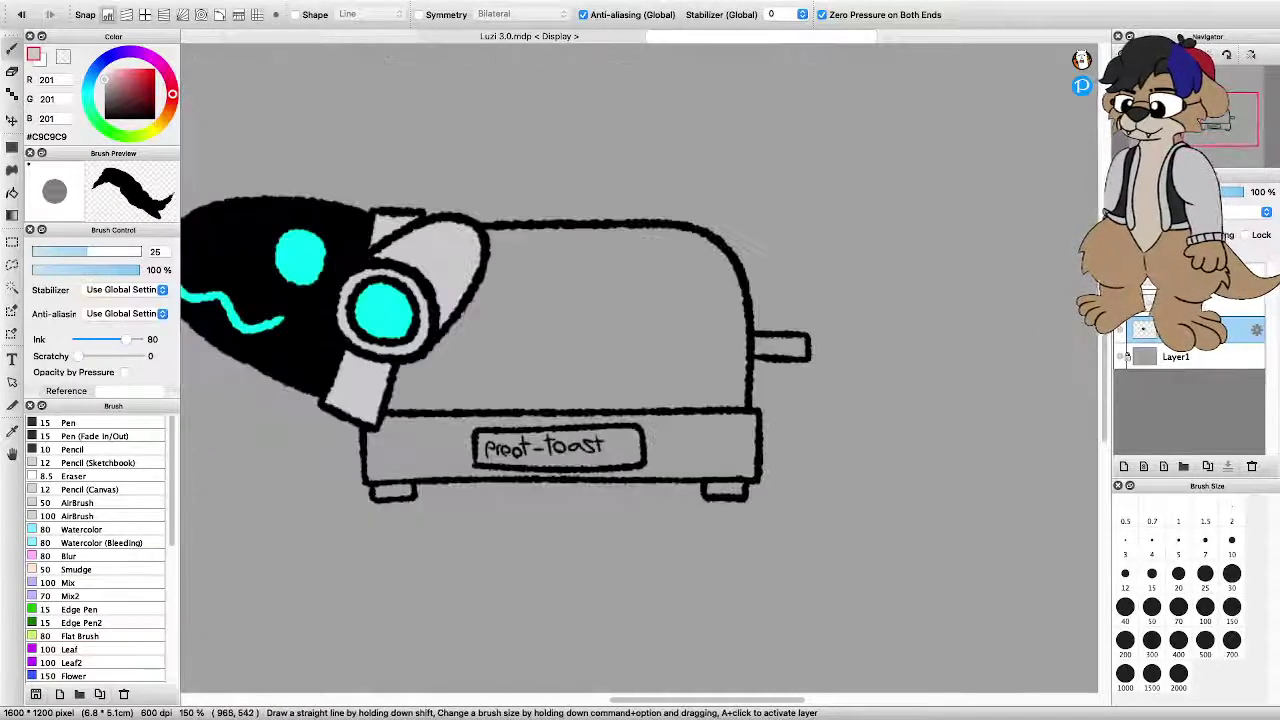
pyautogui.scroll(3, 640, 365)
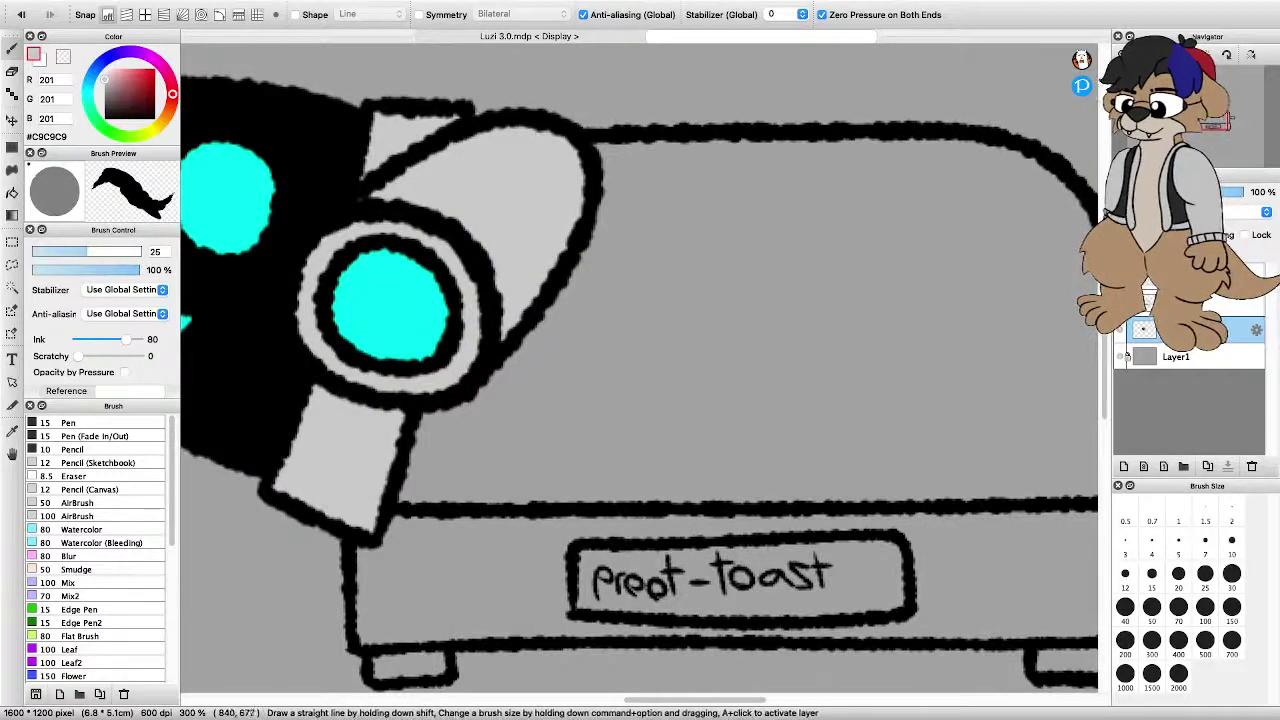
pyautogui.moveTo(408, 500)
pyautogui.mouseDown()
pyautogui.moveTo(434, 422)
pyautogui.moveTo(499, 390)
pyautogui.moveTo(568, 298)
pyautogui.moveTo(615, 210)
pyautogui.moveTo(613, 152)
pyautogui.moveTo(628, 186)
pyautogui.moveTo(623, 408)
pyautogui.moveTo(590, 455)
pyautogui.moveTo(590, 502)
pyautogui.mouseUp()
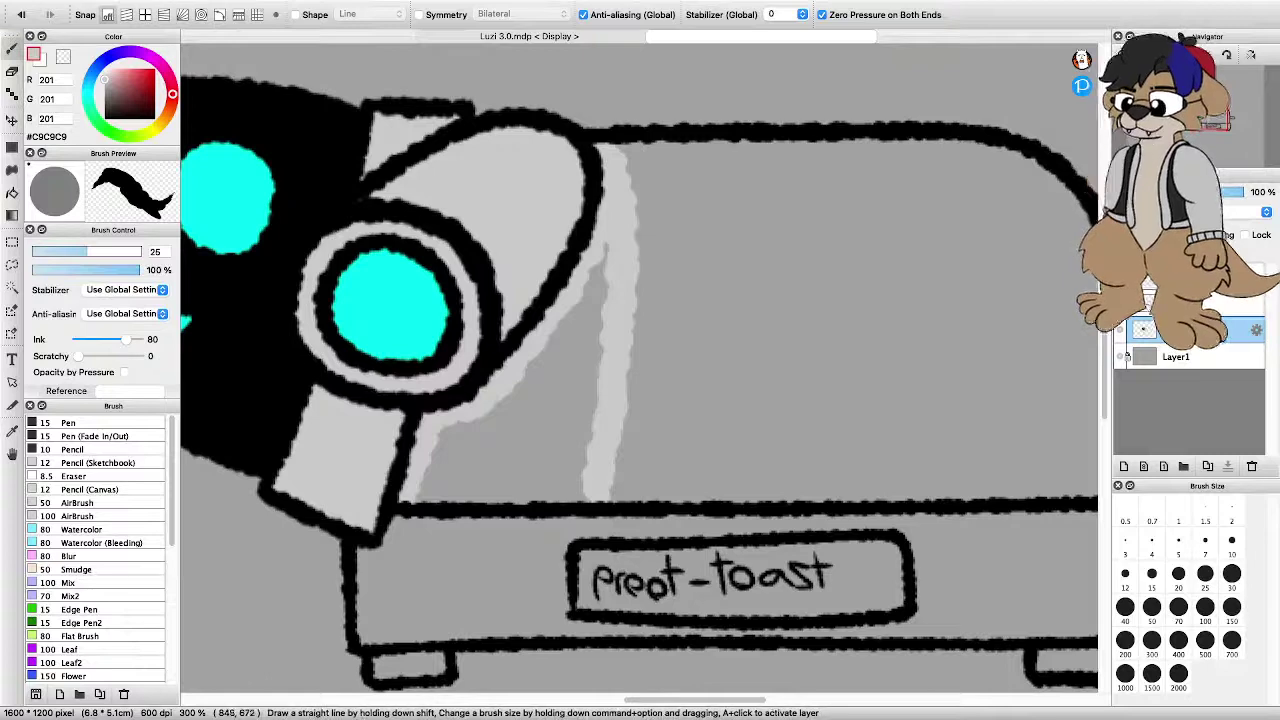
pyautogui.moveTo(425, 494); pyautogui.dragTo(590, 490)
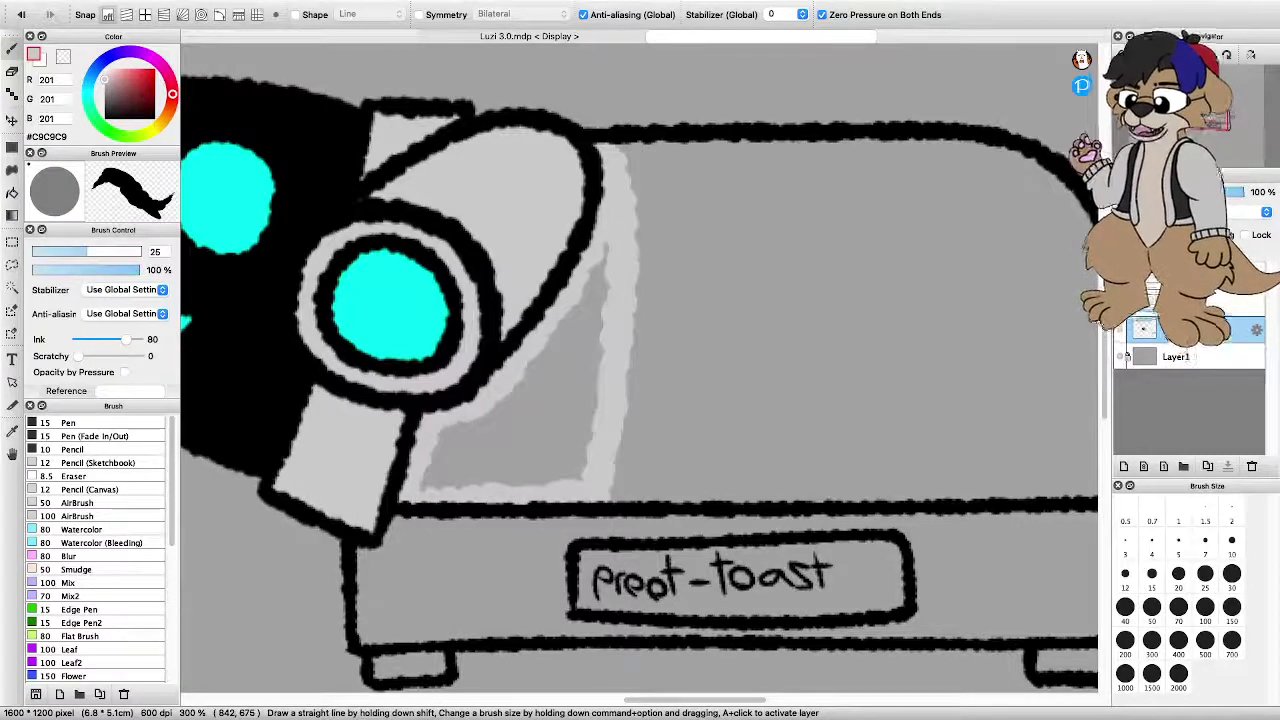
pyautogui.moveTo(430, 475)
pyautogui.mouseDown()
pyautogui.moveTo(595, 285)
pyautogui.moveTo(575, 470)
pyautogui.moveTo(450, 468)
pyautogui.moveTo(482, 440)
pyautogui.mouseUp()
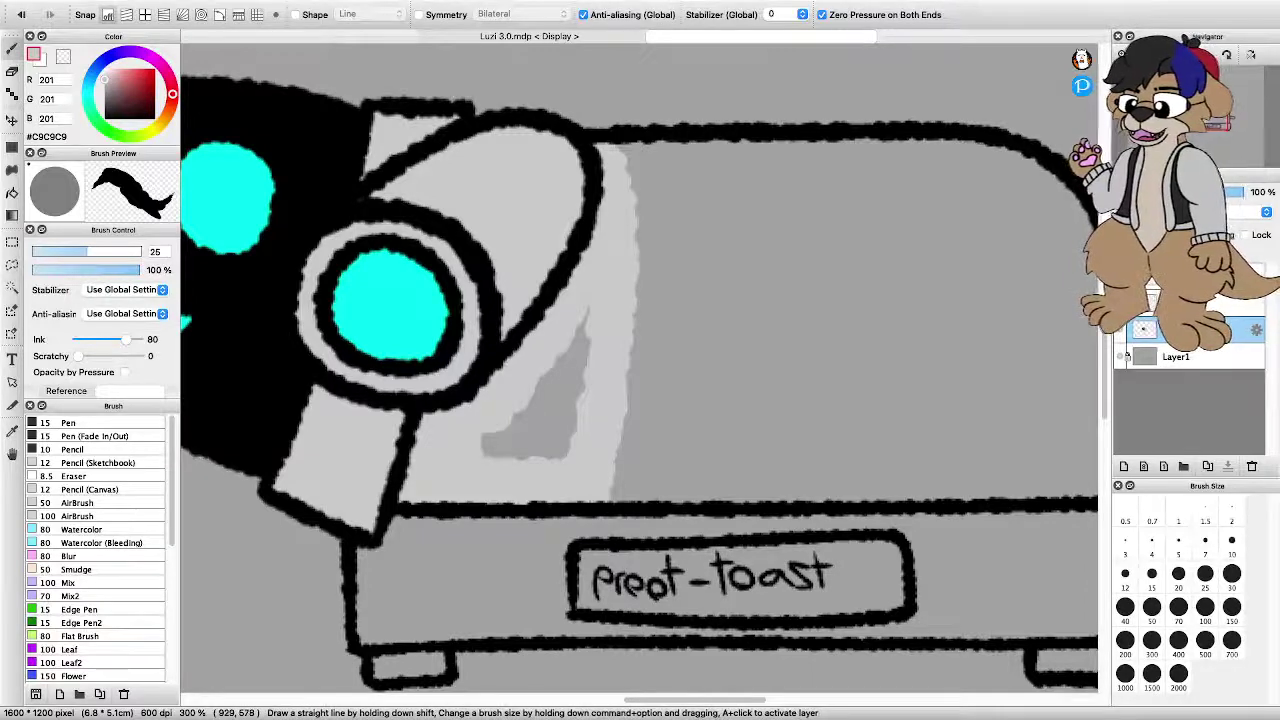
pyautogui.moveTo(588, 306)
pyautogui.mouseDown()
pyautogui.moveTo(550, 452)
pyautogui.moveTo(494, 450)
pyautogui.mouseUp()
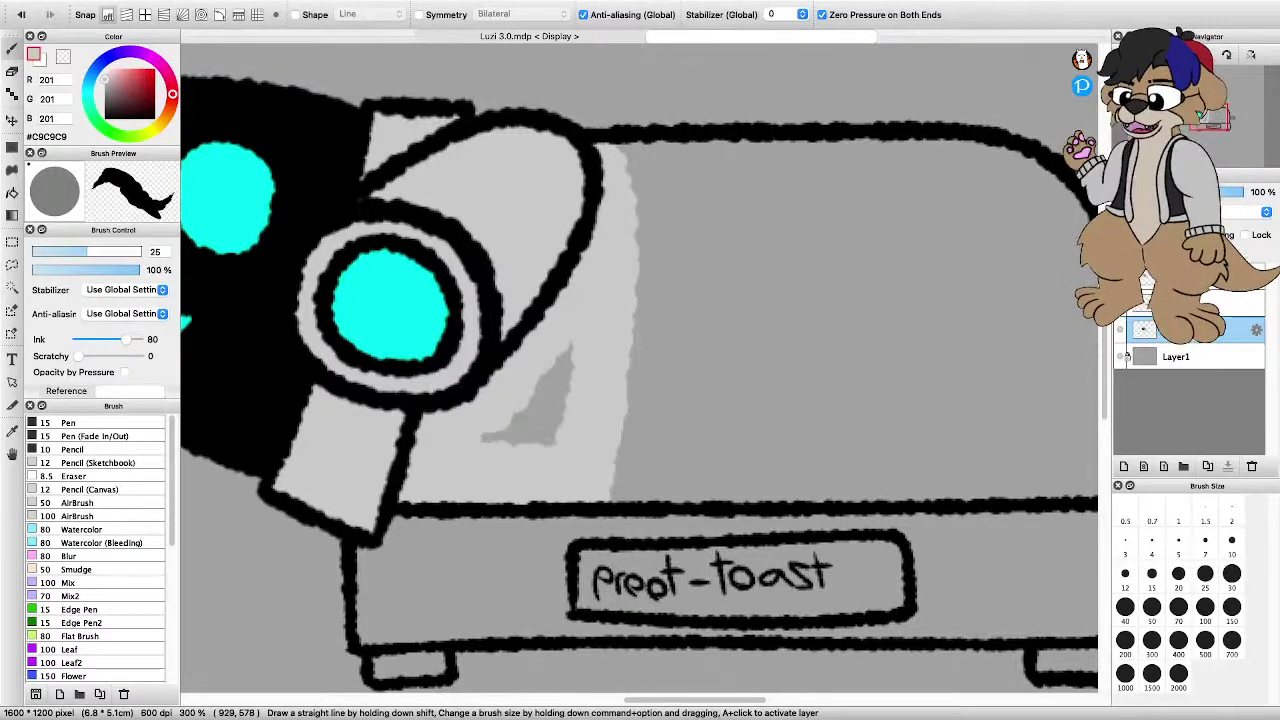
pyautogui.moveTo(566, 352); pyautogui.dragTo(510, 436)
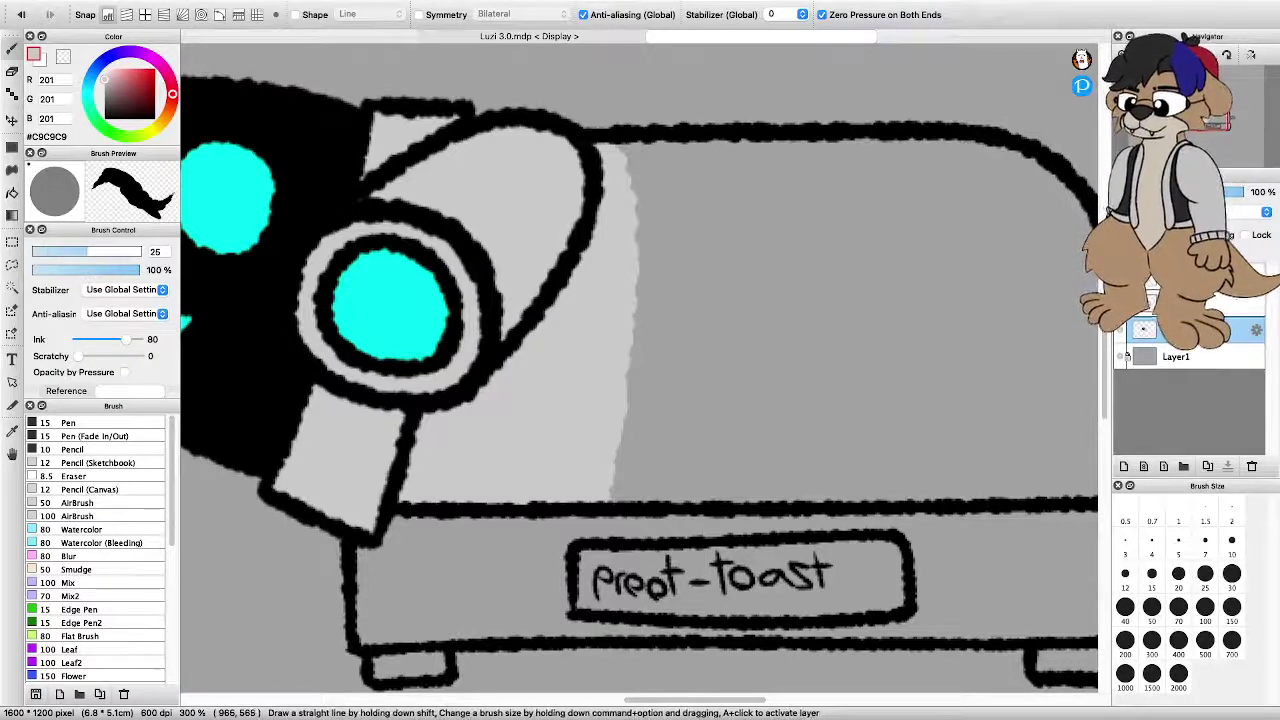
# Rotate the canvas upside down and line the inside of the body's rear and top edges with light grey
pyautogui.scroll(-3, 664, 281)
pyautogui.press('Left')
pyautogui.press('Left')
pyautogui.press('Left')
pyautogui.press('Left')
pyautogui.press('Left')
pyautogui.press('Left')
pyautogui.press('Left')
pyautogui.press('Left')
pyautogui.press('Left')
pyautogui.press('Left')
pyautogui.press('Left')
pyautogui.press('Left')
pyautogui.scroll(2, 666, 225)
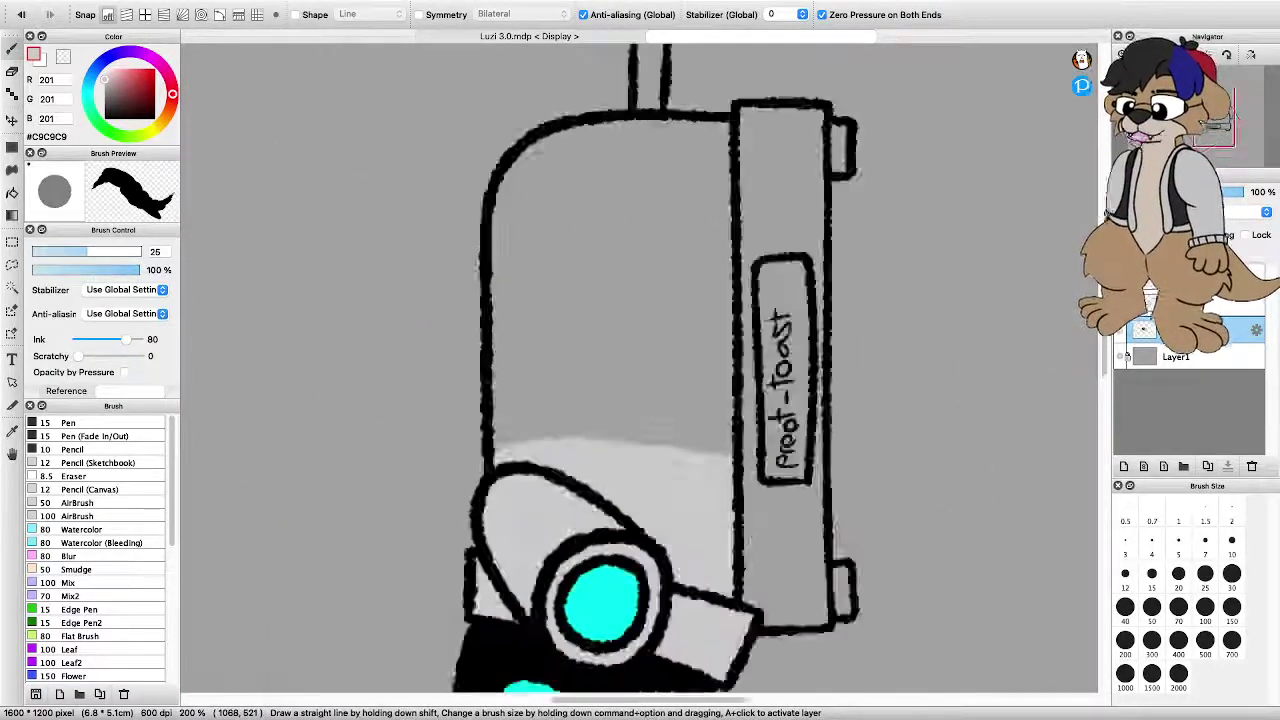
pyautogui.scroll(-1, 390, 390)
pyautogui.scroll(2, 404, 355)
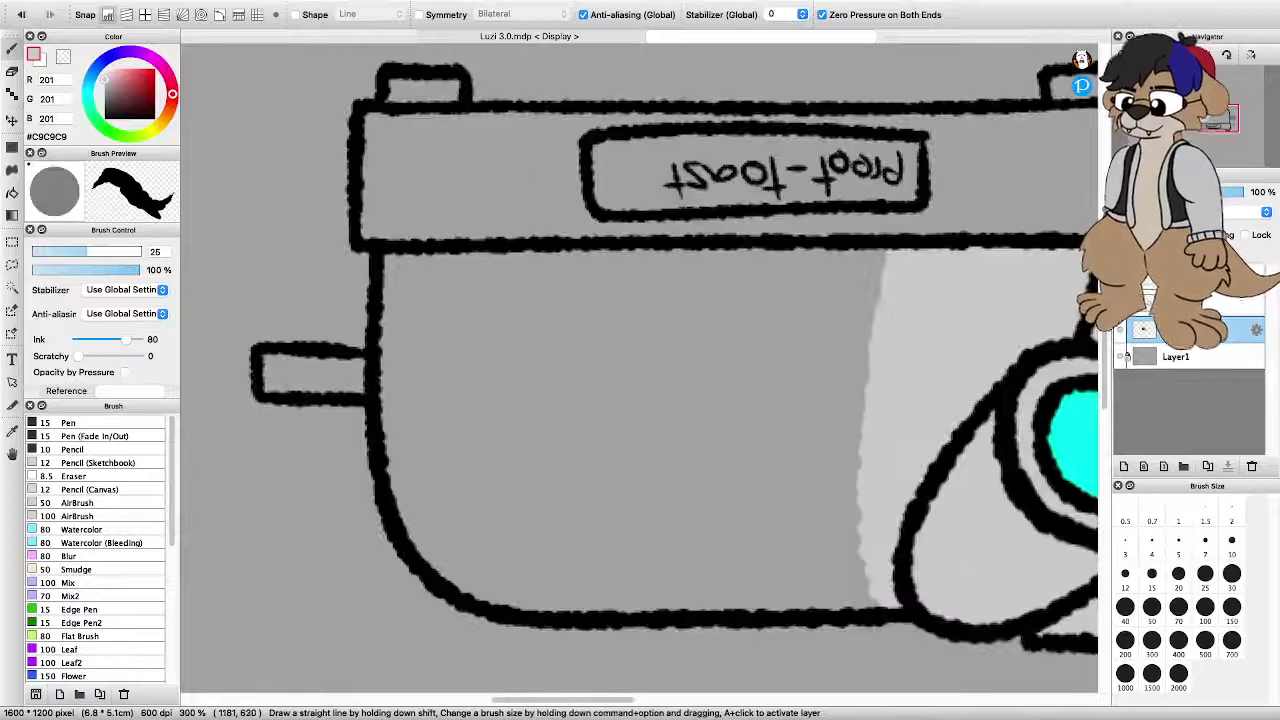
pyautogui.moveTo(391, 306)
pyautogui.mouseDown()
pyautogui.moveTo(440, 566)
pyautogui.moveTo(462, 588)
pyautogui.moveTo(605, 604)
pyautogui.moveTo(878, 604)
pyautogui.mouseUp()
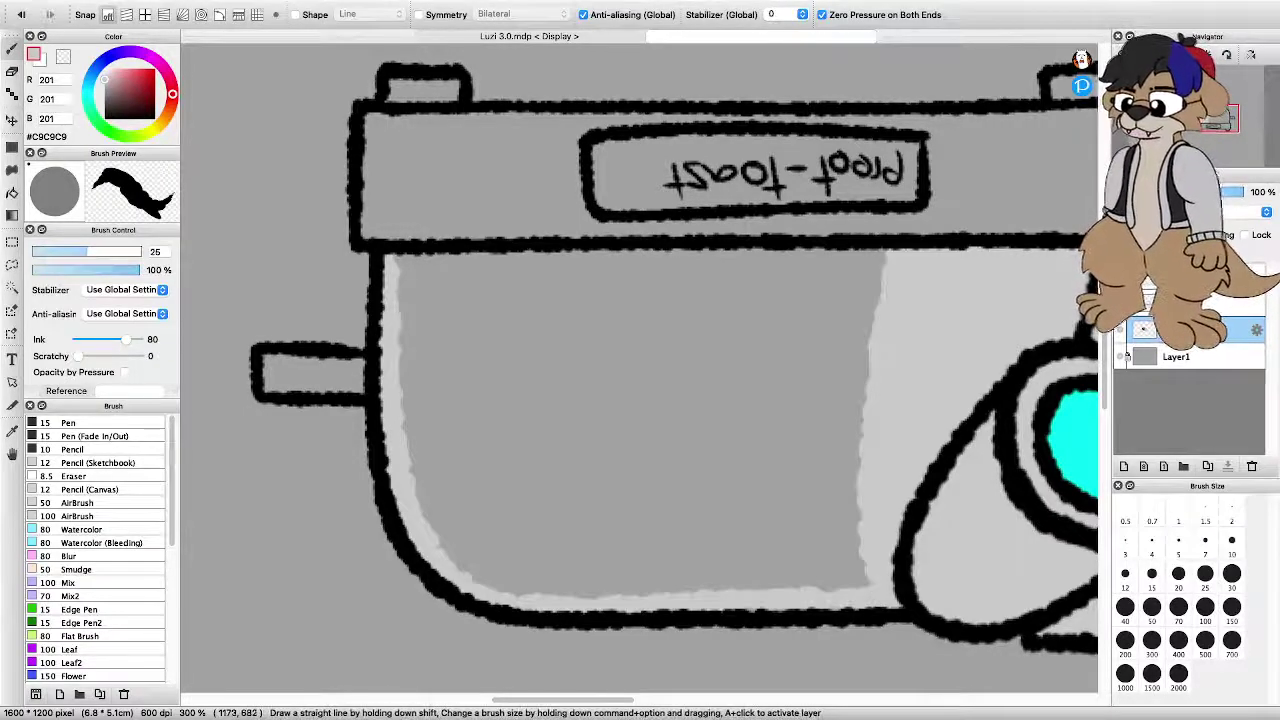
# Rotate the canvas back upright and line the body's lower inside edge, just above the base, with light grey
pyautogui.press('Left')
pyautogui.press('Left')
pyautogui.press('Left')
pyautogui.press('Left')
pyautogui.press('Left')
pyautogui.press('Left')
pyautogui.press('Left')
pyautogui.press('Left')
pyautogui.press('Left')
pyautogui.press('Left')
pyautogui.press('Left')
pyautogui.press('Left')
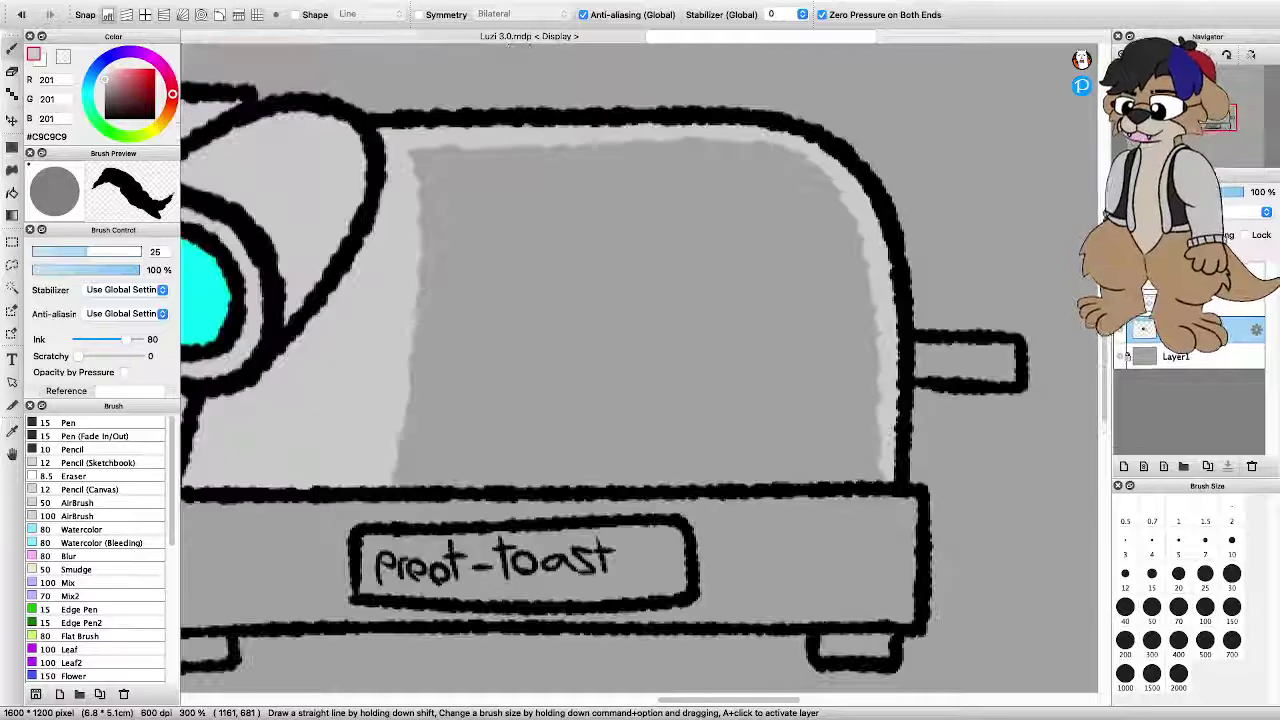
pyautogui.moveTo(401, 478); pyautogui.dragTo(880, 470)
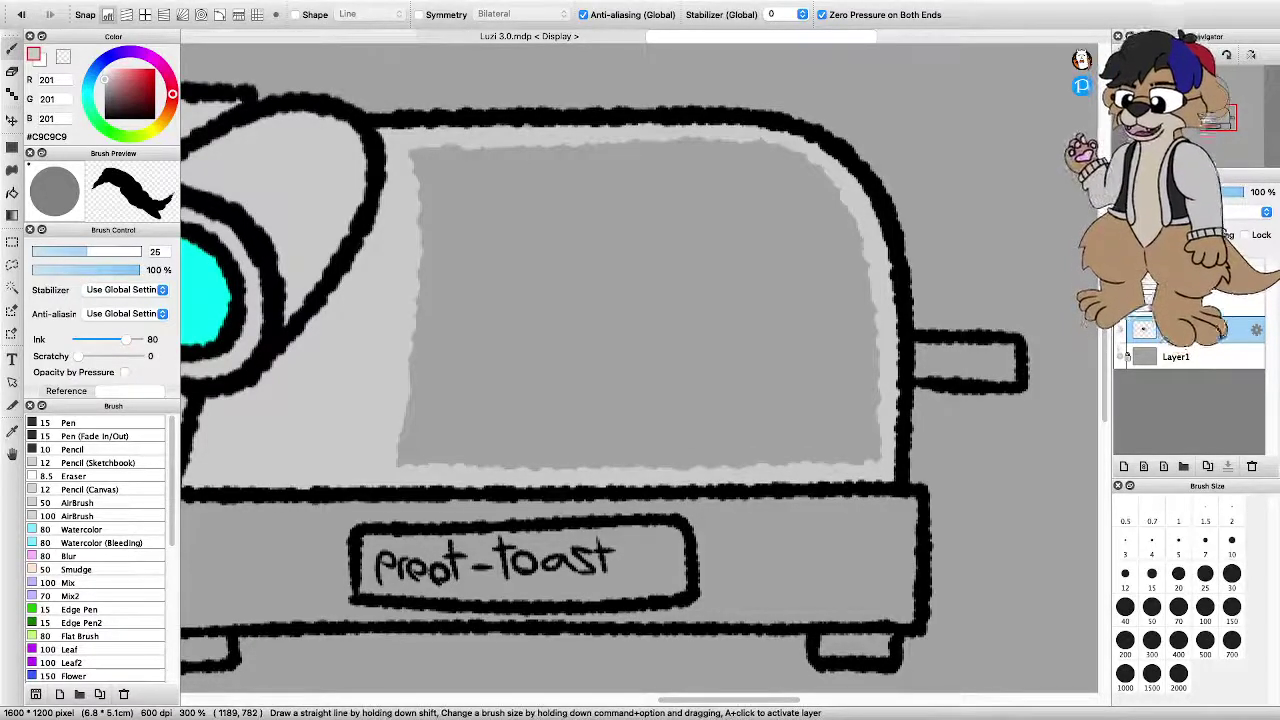
# Paint two crossing light grey diagonals through the unfilled body area, then fill the lower and rear triangles between them
pyautogui.moveTo(404, 460)
pyautogui.mouseDown()
pyautogui.moveTo(882, 446)
pyautogui.moveTo(856, 250)
pyautogui.moveTo(812, 172)
pyautogui.moveTo(698, 142)
pyautogui.moveTo(412, 156)
pyautogui.moveTo(425, 290)
pyautogui.moveTo(410, 440)
pyautogui.moveTo(430, 448)
pyautogui.moveTo(695, 318)
pyautogui.moveTo(825, 210)
pyautogui.mouseUp()
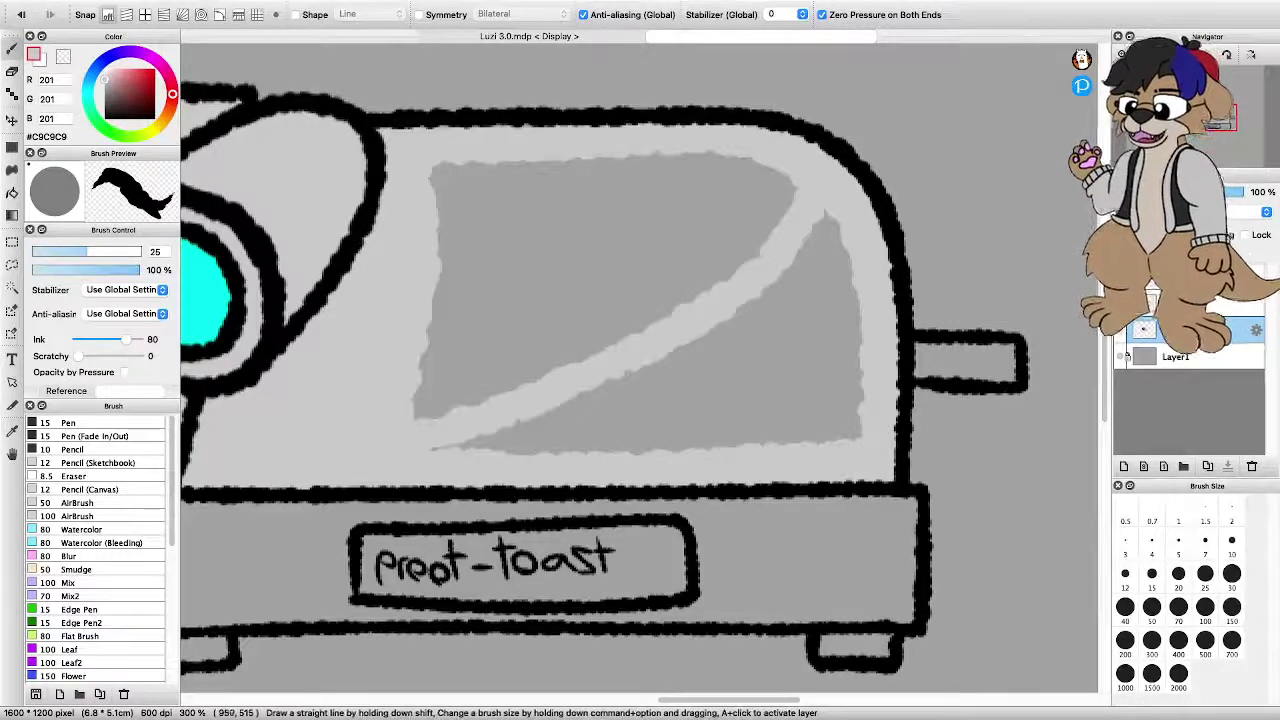
pyautogui.moveTo(440, 166)
pyautogui.mouseDown()
pyautogui.moveTo(705, 290)
pyautogui.moveTo(852, 432)
pyautogui.mouseUp()
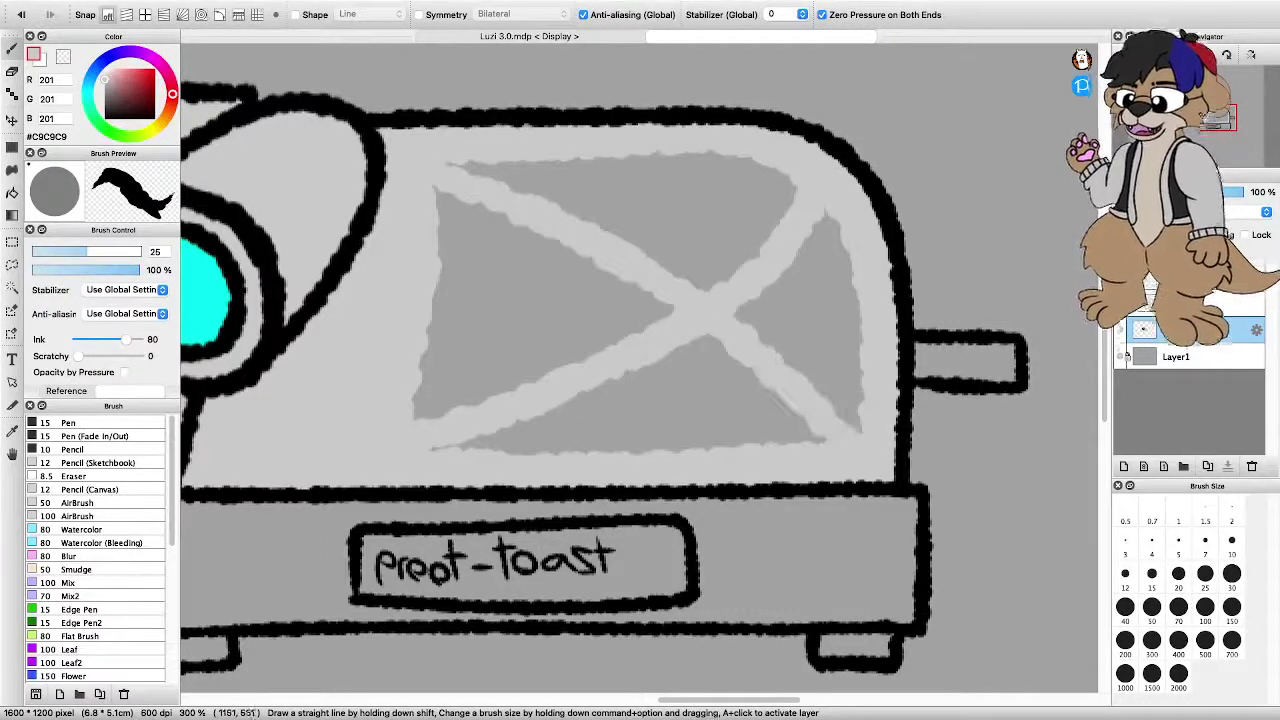
pyautogui.moveTo(458, 447)
pyautogui.mouseDown()
pyautogui.moveTo(824, 439)
pyautogui.moveTo(700, 340)
pyautogui.moveTo(475, 440)
pyautogui.moveTo(730, 436)
pyautogui.mouseUp()
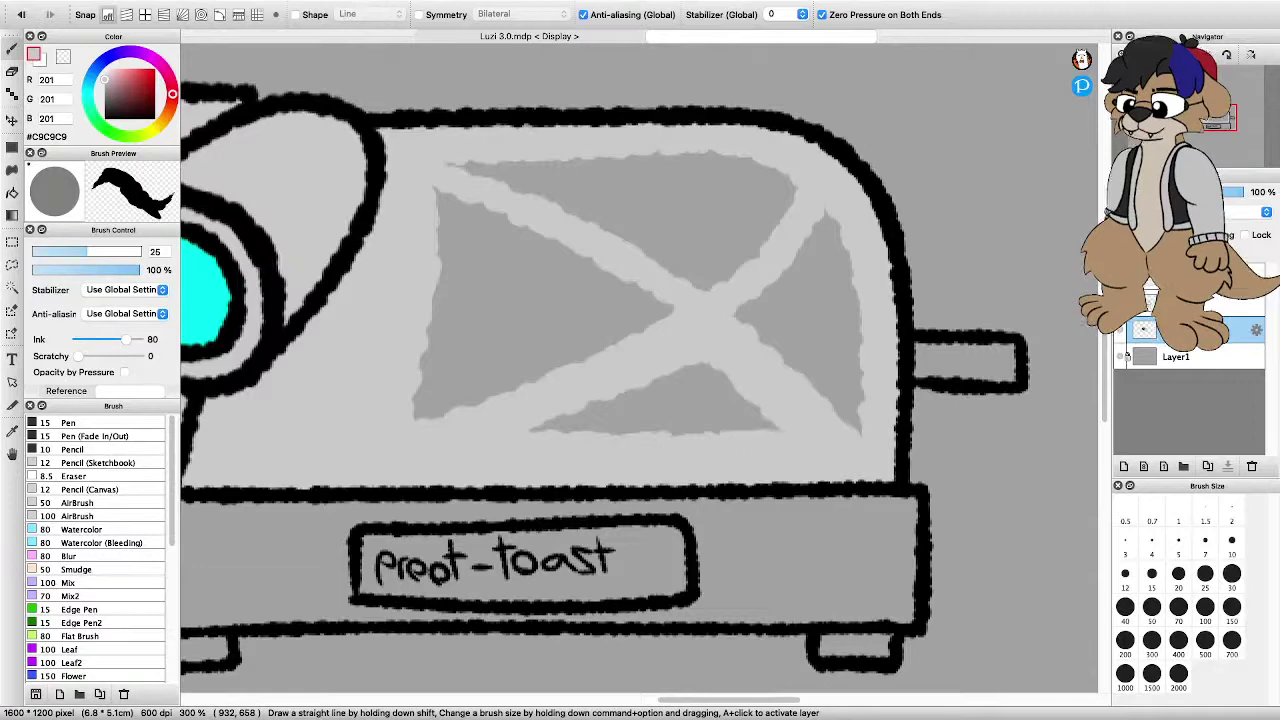
pyautogui.moveTo(540, 428)
pyautogui.mouseDown()
pyautogui.moveTo(745, 426)
pyautogui.moveTo(640, 410)
pyautogui.moveTo(722, 400)
pyautogui.mouseUp()
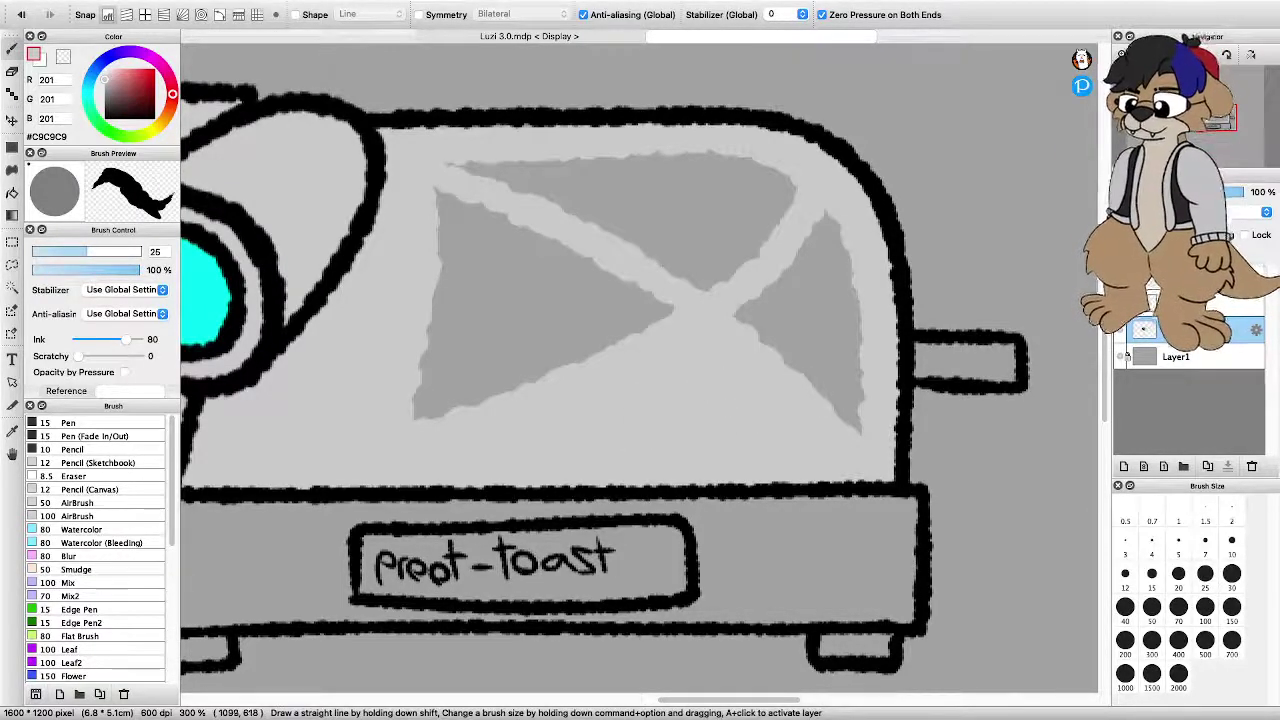
pyautogui.moveTo(802, 246)
pyautogui.mouseDown()
pyautogui.moveTo(828, 212)
pyautogui.moveTo(740, 318)
pyautogui.moveTo(838, 238)
pyautogui.moveTo(856, 308)
pyautogui.moveTo(854, 404)
pyautogui.moveTo(774, 334)
pyautogui.moveTo(812, 306)
pyautogui.moveTo(790, 328)
pyautogui.mouseUp()
pyautogui.moveTo(828, 275); pyautogui.dragTo(842, 380)
pyautogui.moveTo(450, 196)
pyautogui.mouseDown()
pyautogui.moveTo(670, 322)
pyautogui.moveTo(455, 212)
pyautogui.moveTo(420, 415)
pyautogui.mouseUp()
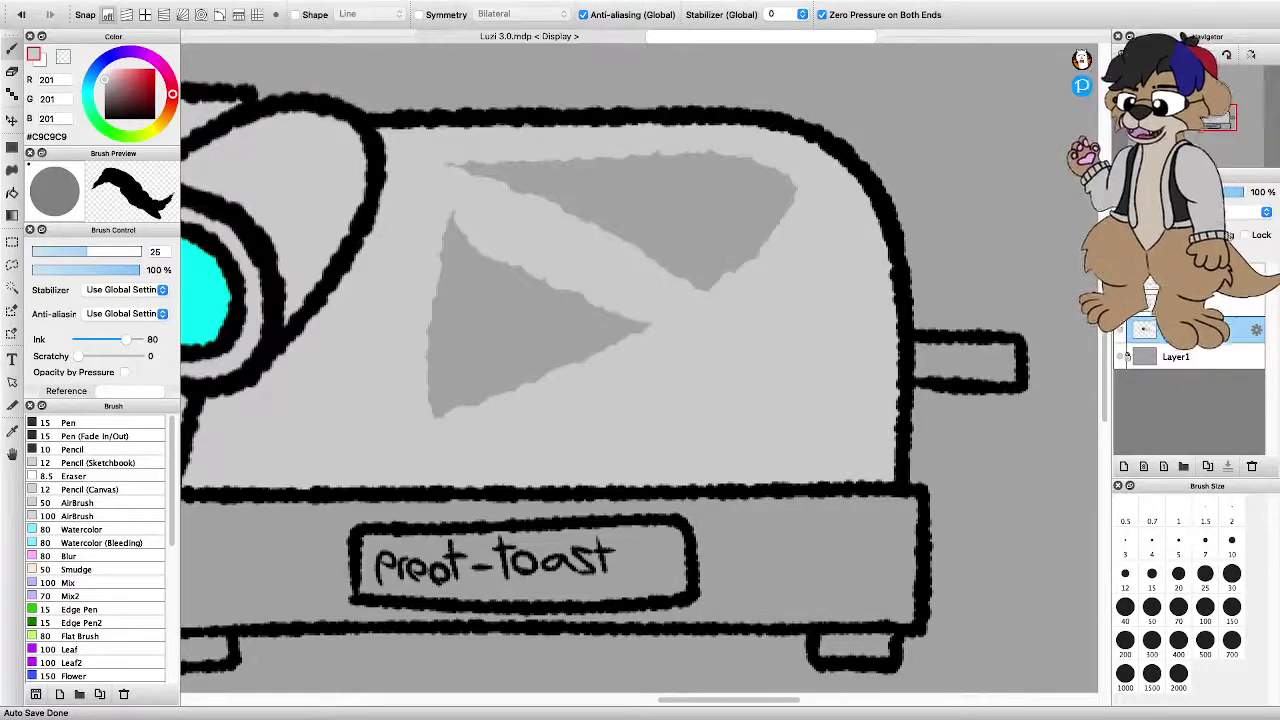
# Fill the remaining front and upper triangles of the toaster body with light grey
pyautogui.moveTo(452, 208)
pyautogui.mouseDown()
pyautogui.moveTo(640, 296)
pyautogui.moveTo(500, 235)
pyautogui.mouseUp()
pyautogui.moveTo(630, 345)
pyautogui.mouseDown()
pyautogui.moveTo(440, 420)
pyautogui.moveTo(436, 345)
pyautogui.moveTo(455, 245)
pyautogui.moveTo(590, 325)
pyautogui.moveTo(445, 385)
pyautogui.mouseUp()
pyautogui.moveTo(446, 262); pyautogui.dragTo(445, 372)
pyautogui.moveTo(445, 372)
pyautogui.mouseDown()
pyautogui.moveTo(480, 285)
pyautogui.moveTo(540, 322)
pyautogui.mouseUp()
pyautogui.scroll(-3, 541, 220)
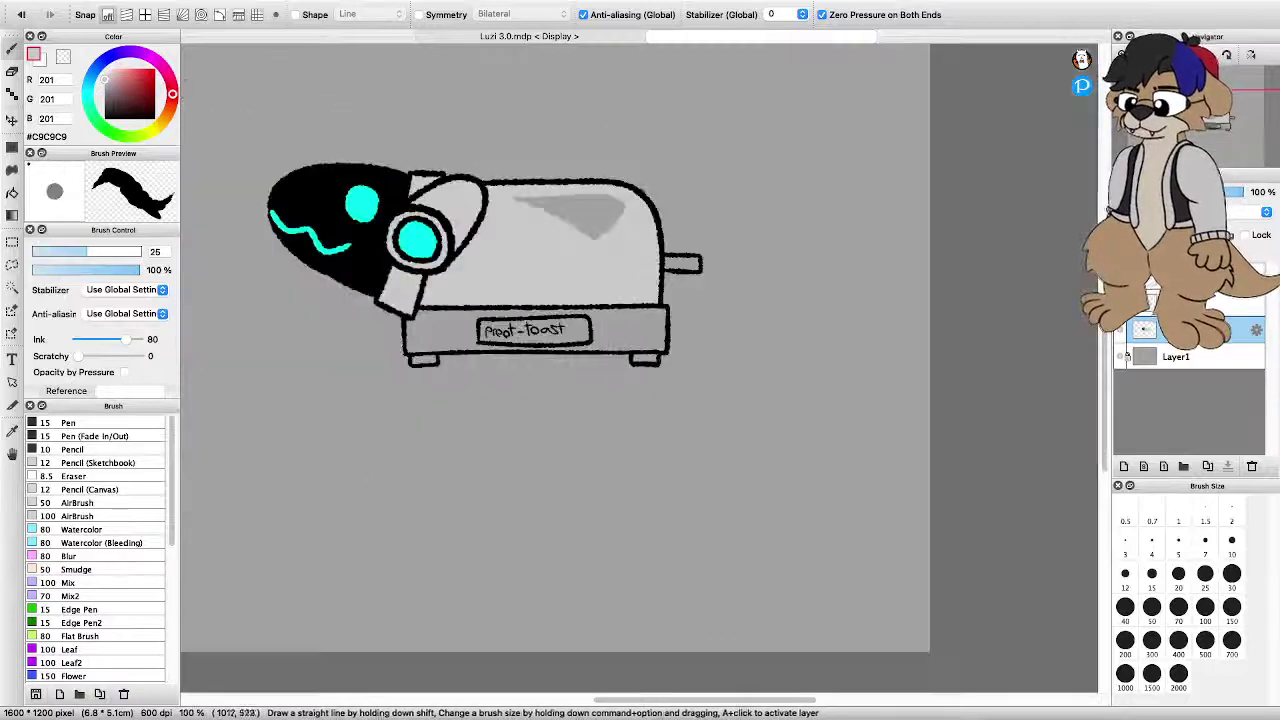
pyautogui.scroll(3, 535, 165)
pyautogui.moveTo(470, 282)
pyautogui.mouseDown()
pyautogui.moveTo(540, 298)
pyautogui.moveTo(740, 398)
pyautogui.mouseUp()
pyautogui.moveTo(545, 292); pyautogui.dragTo(685, 318)
pyautogui.moveTo(650, 275)
pyautogui.mouseDown()
pyautogui.moveTo(800, 308)
pyautogui.moveTo(760, 370)
pyautogui.moveTo(690, 345)
pyautogui.moveTo(752, 308)
pyautogui.mouseUp()
# Fill the "proot-toast" name plate with light grey around the lettering
pyautogui.scroll(-5, 693, 332)
pyautogui.scroll(3, 591, 342)
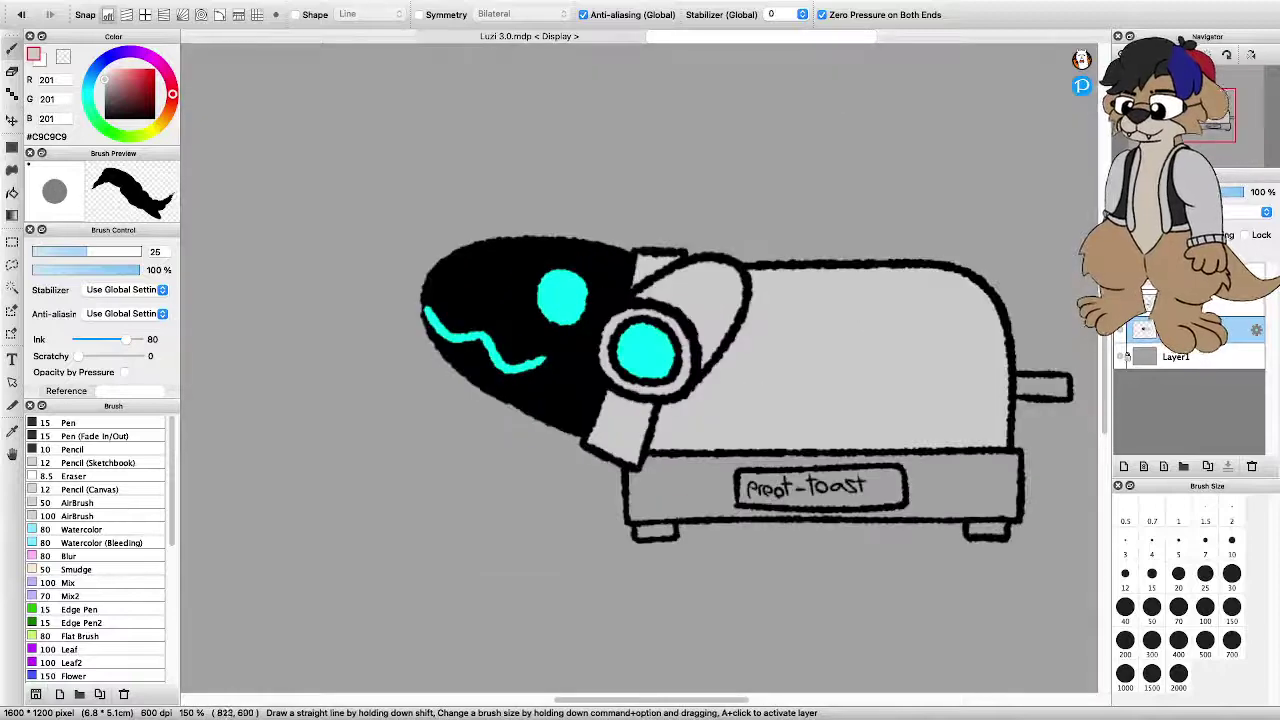
pyautogui.scroll(-2, 655, 411)
pyautogui.scroll(3, 759, 443)
pyautogui.scroll(4, 675, 425)
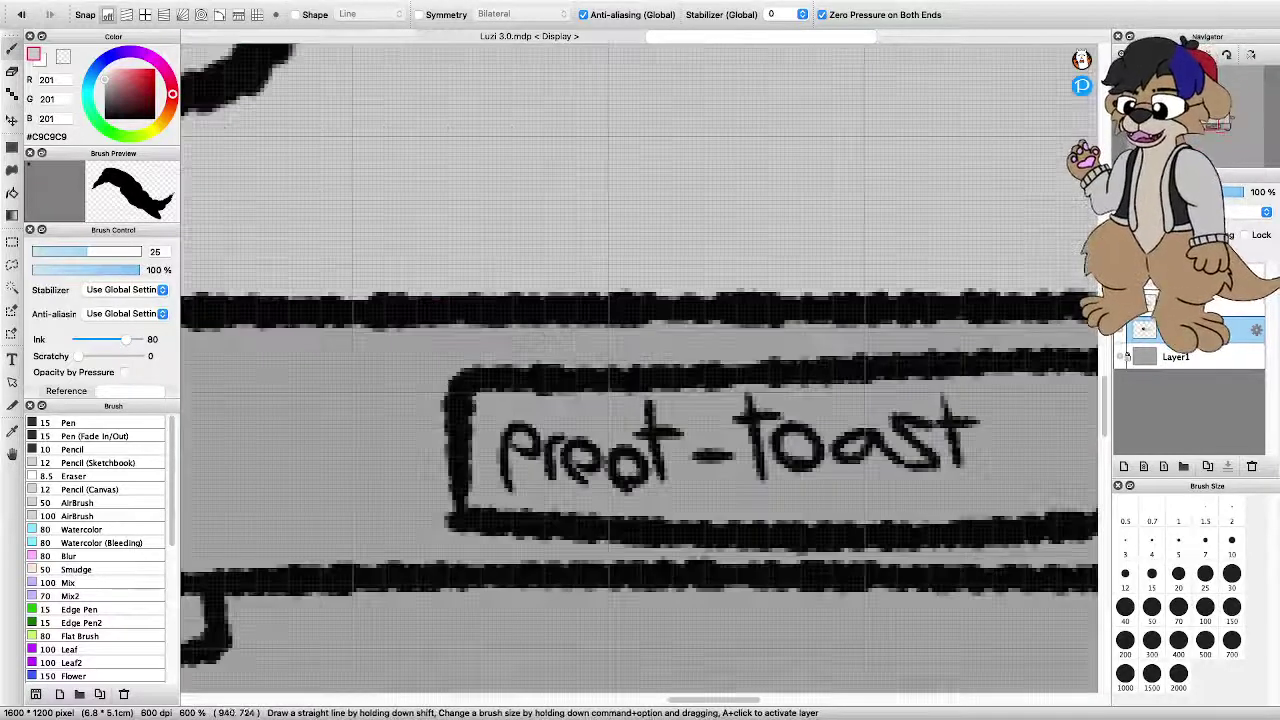
pyautogui.scroll(-3, 675, 425)
pyautogui.scroll(1, 675, 425)
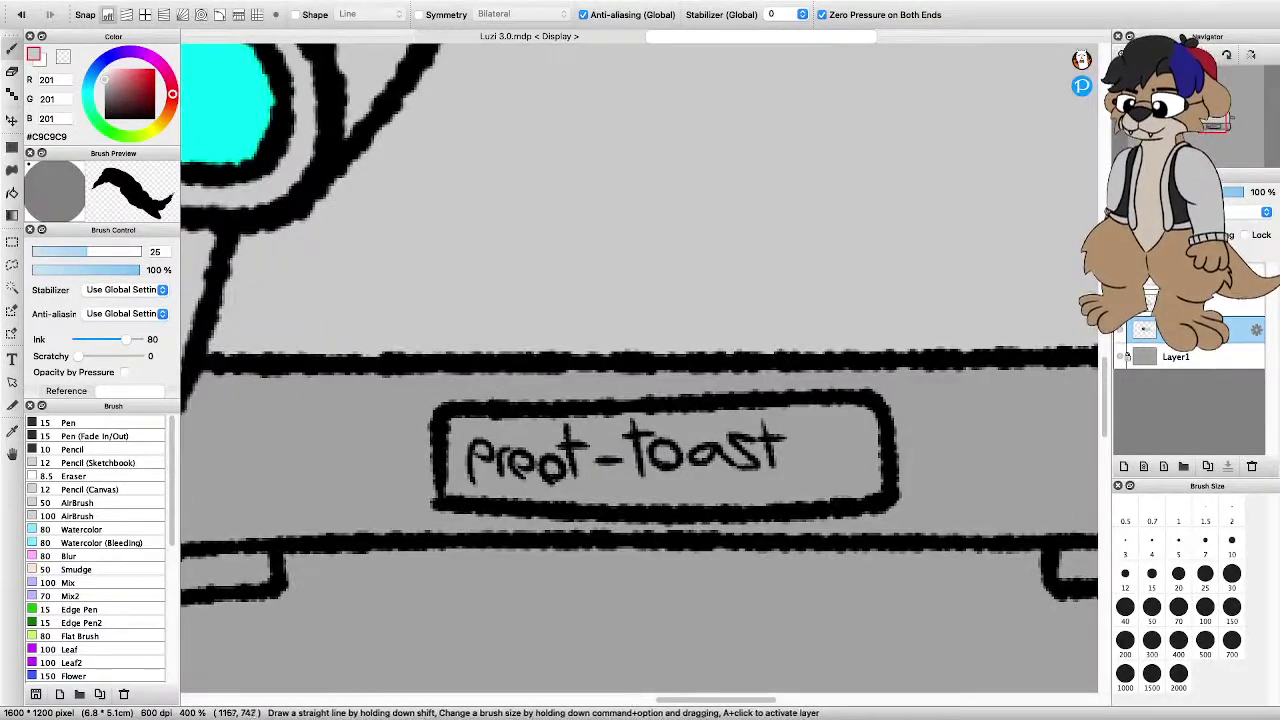
pyautogui.moveTo(472, 484)
pyautogui.mouseDown()
pyautogui.moveTo(452, 476)
pyautogui.moveTo(486, 430)
pyautogui.moveTo(826, 420)
pyautogui.moveTo(866, 440)
pyautogui.moveTo(862, 494)
pyautogui.moveTo(590, 490)
pyautogui.moveTo(476, 462)
pyautogui.mouseUp()
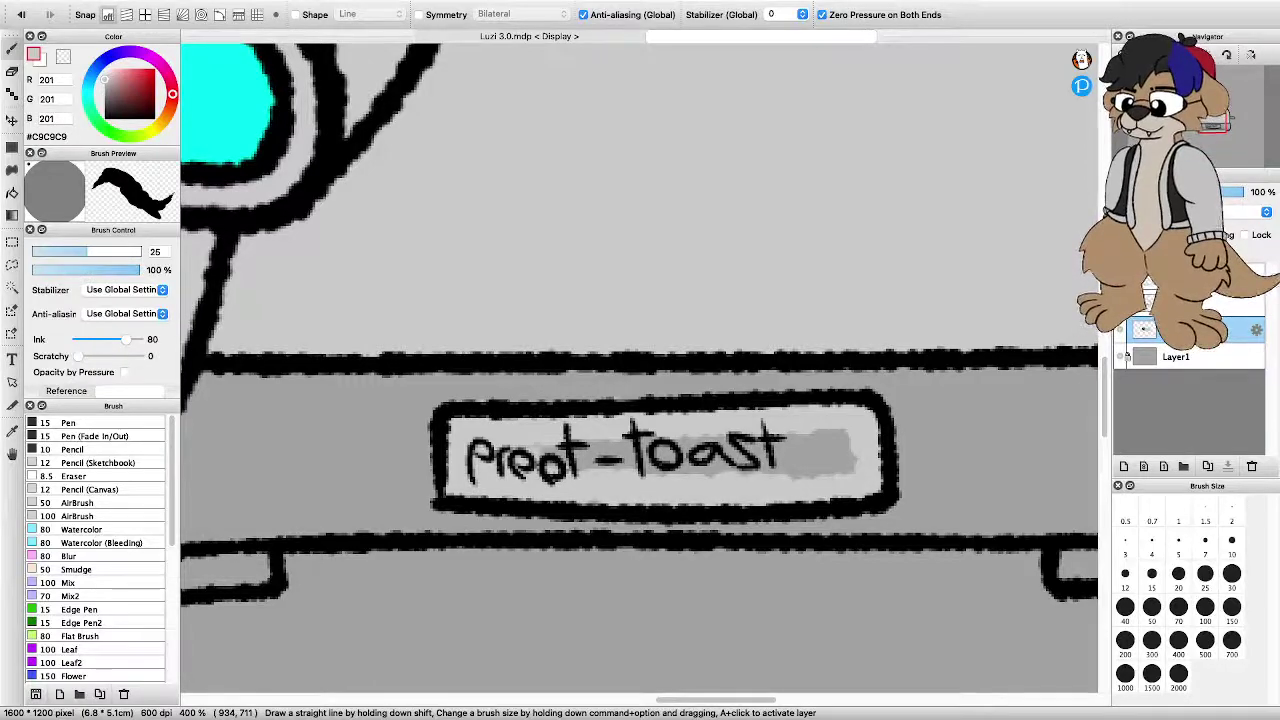
pyautogui.moveTo(576, 455); pyautogui.dragTo(852, 462)
pyautogui.scroll(-2, 727, 415)
pyautogui.scroll(1, 644, 463)
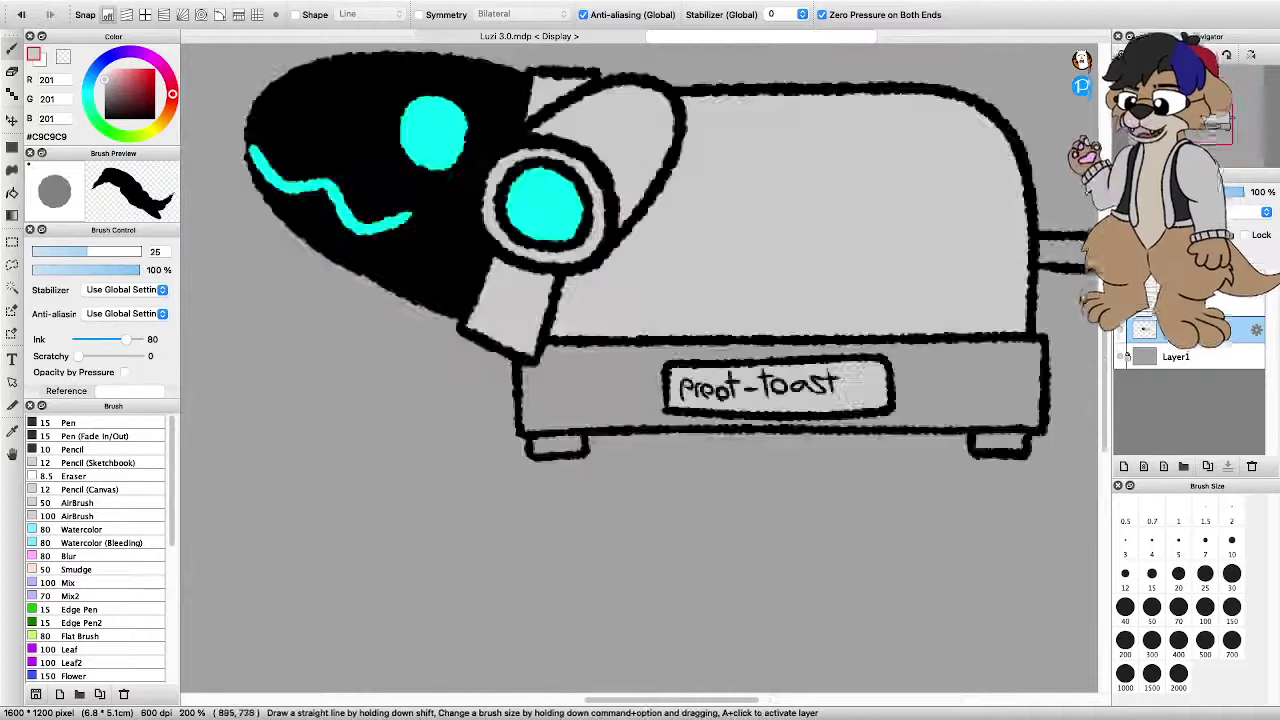
# Change the painting colour to dark grey (#333333) and fill both feet under the base
pyautogui.scroll(-1, 590, 405)
pyautogui.scroll(1, 598, 350)
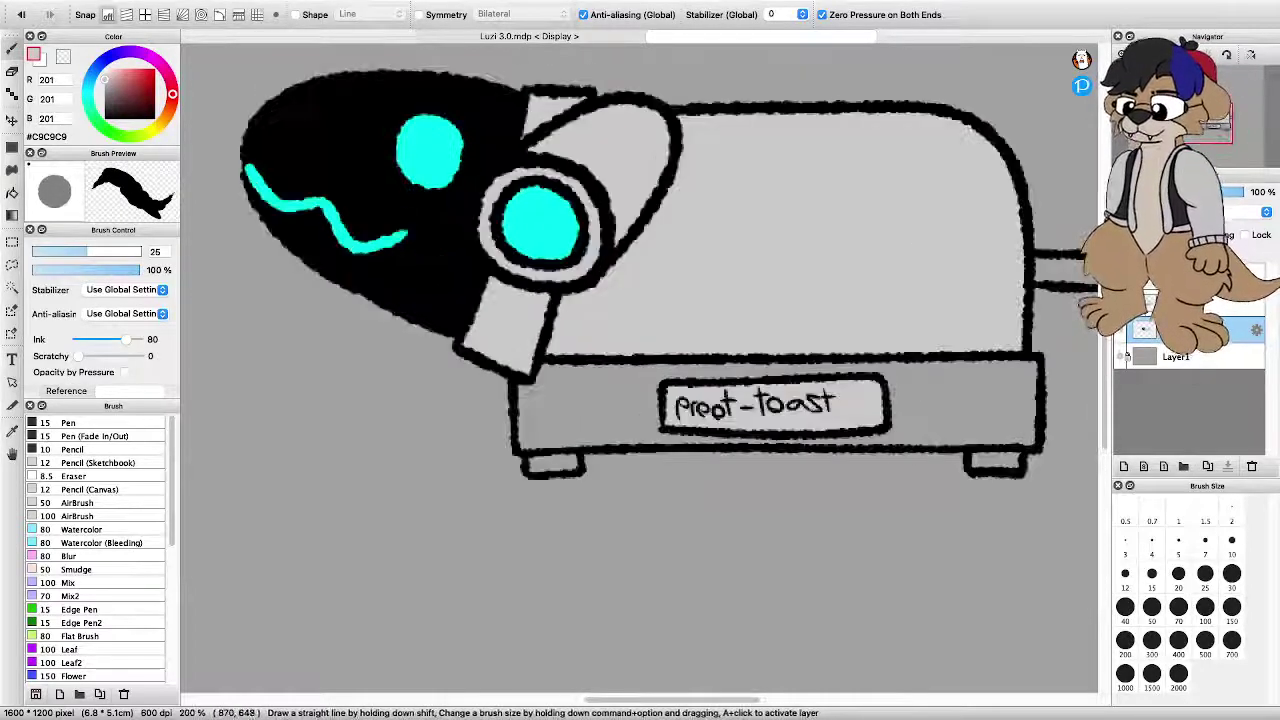
pyautogui.rightClick(420, 245)
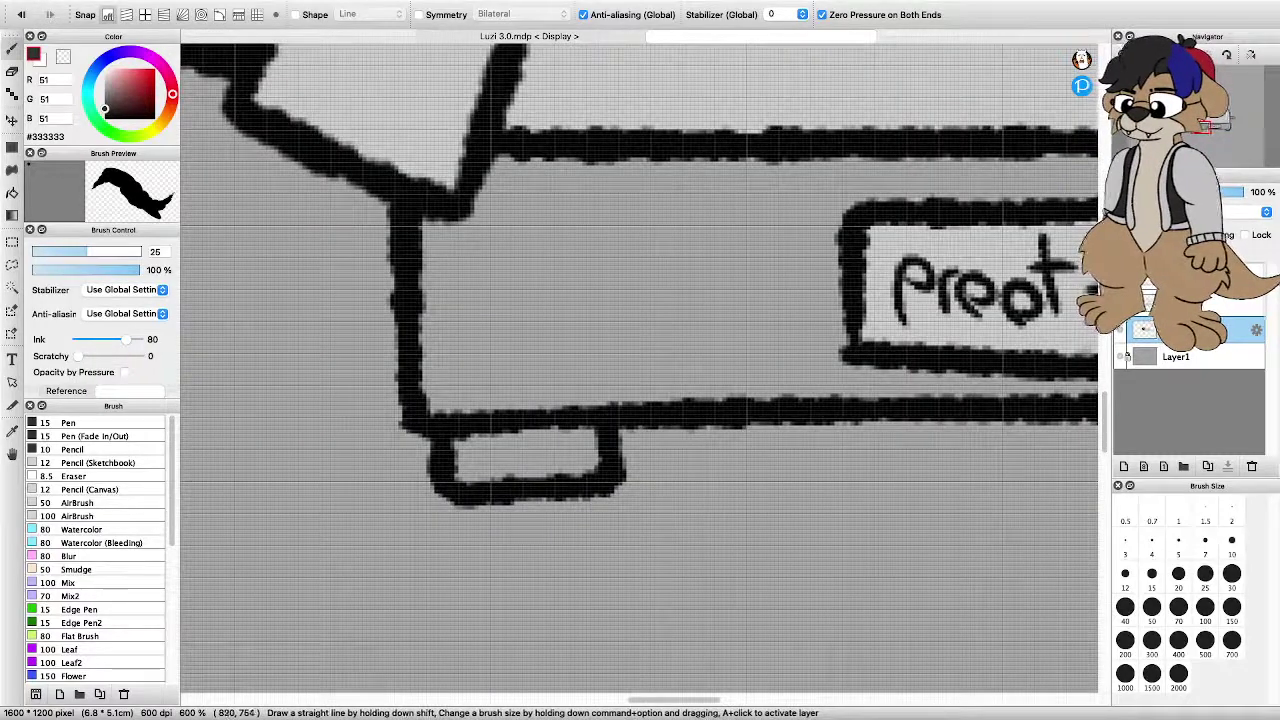
pyautogui.moveTo(458, 465)
pyautogui.mouseDown()
pyautogui.moveTo(587, 440)
pyautogui.moveTo(492, 472)
pyautogui.mouseUp()
pyautogui.scroll(-3, 492, 450)
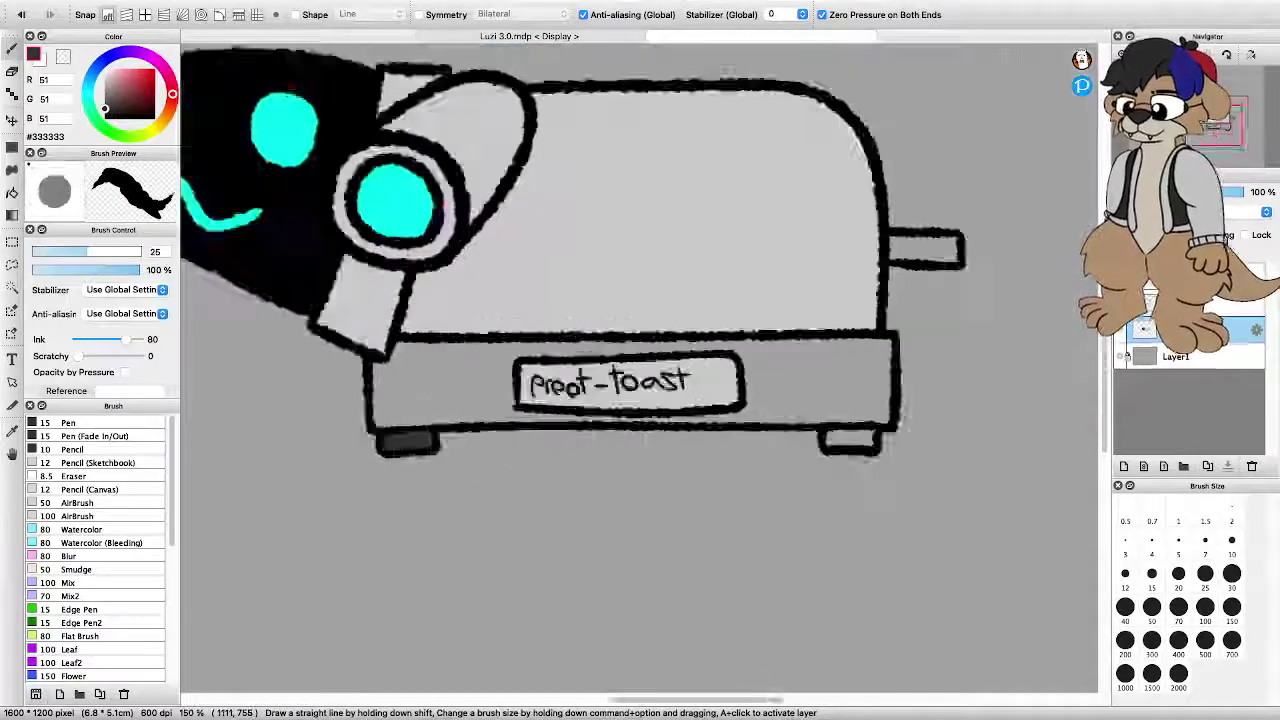
pyautogui.scroll(3, 848, 440)
pyautogui.moveTo(798, 425)
pyautogui.mouseDown()
pyautogui.moveTo(812, 425)
pyautogui.moveTo(780, 436)
pyautogui.moveTo(910, 420)
pyautogui.moveTo(902, 444)
pyautogui.mouseUp()
pyautogui.scroll(-4, 731, 361)
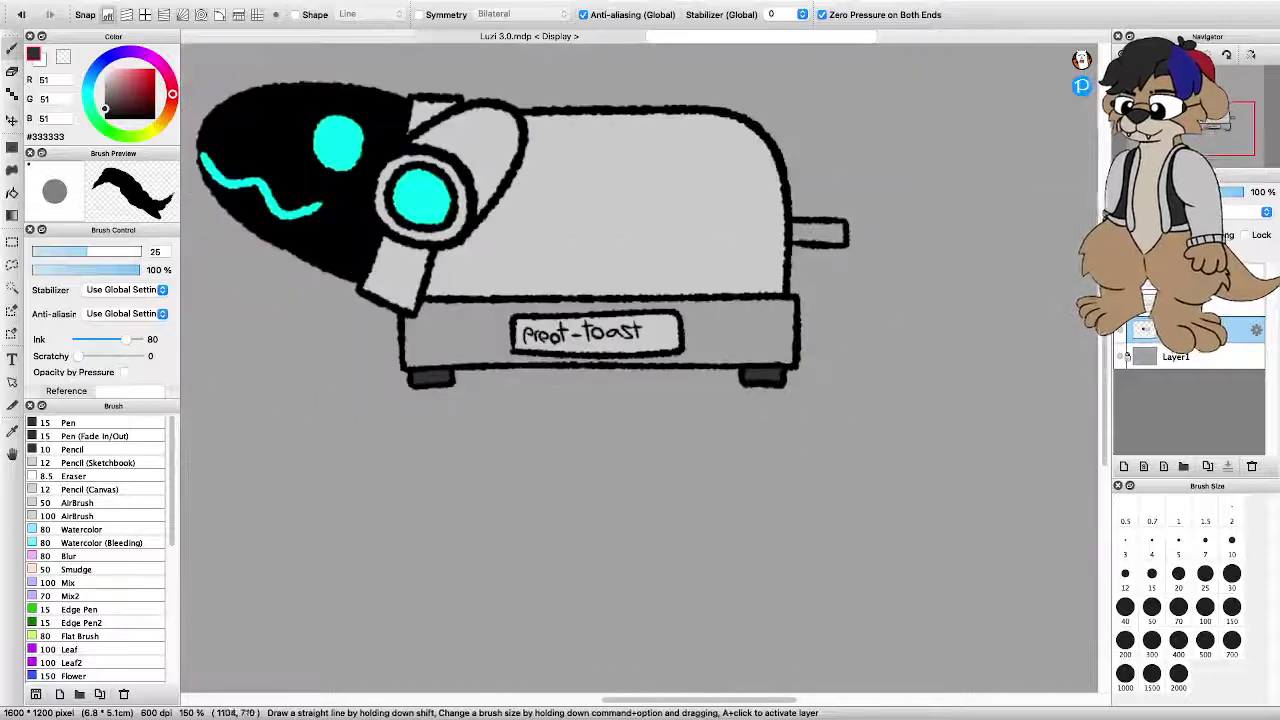
# Fill the section of the base between its front edge and the name plate with dark grey (#333333)
pyautogui.scroll(1, 468, 316)
pyautogui.scroll(1, 388, 356)
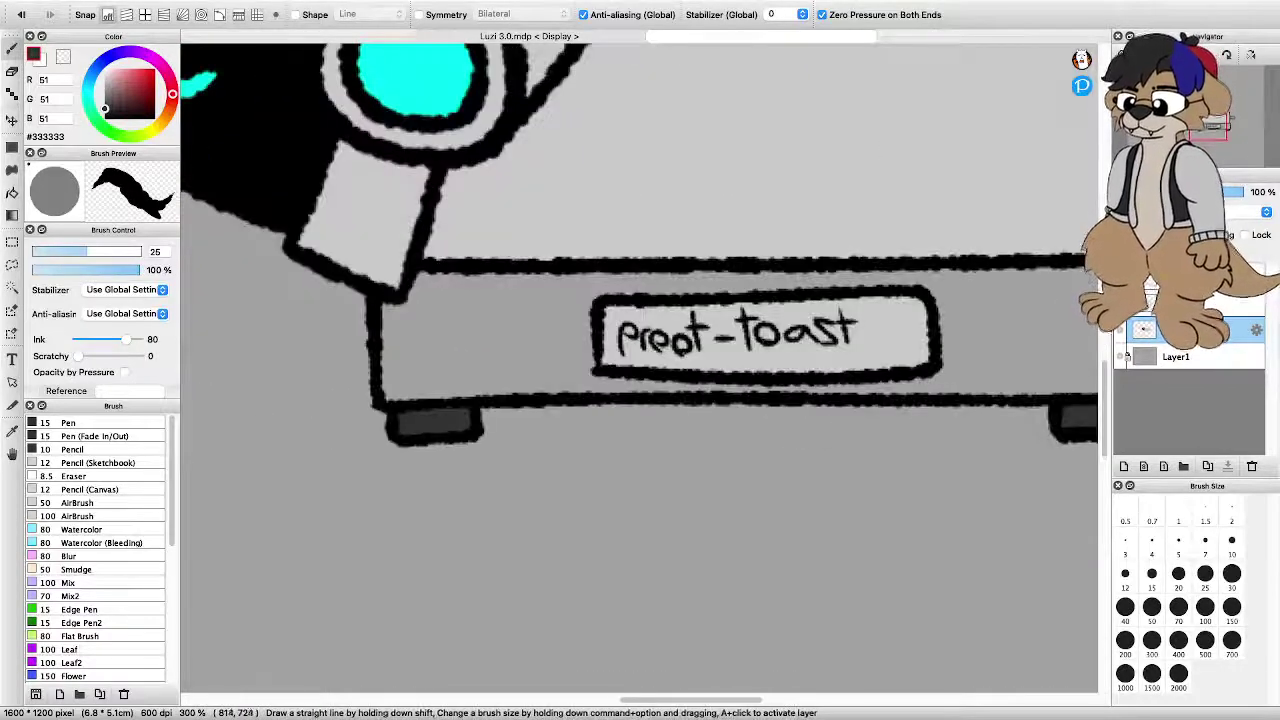
pyautogui.moveTo(411, 521); pyautogui.dragTo(489, 579)
pyautogui.moveTo(467, 448)
pyautogui.mouseDown()
pyautogui.moveTo(515, 440)
pyautogui.moveTo(512, 362)
pyautogui.mouseUp()
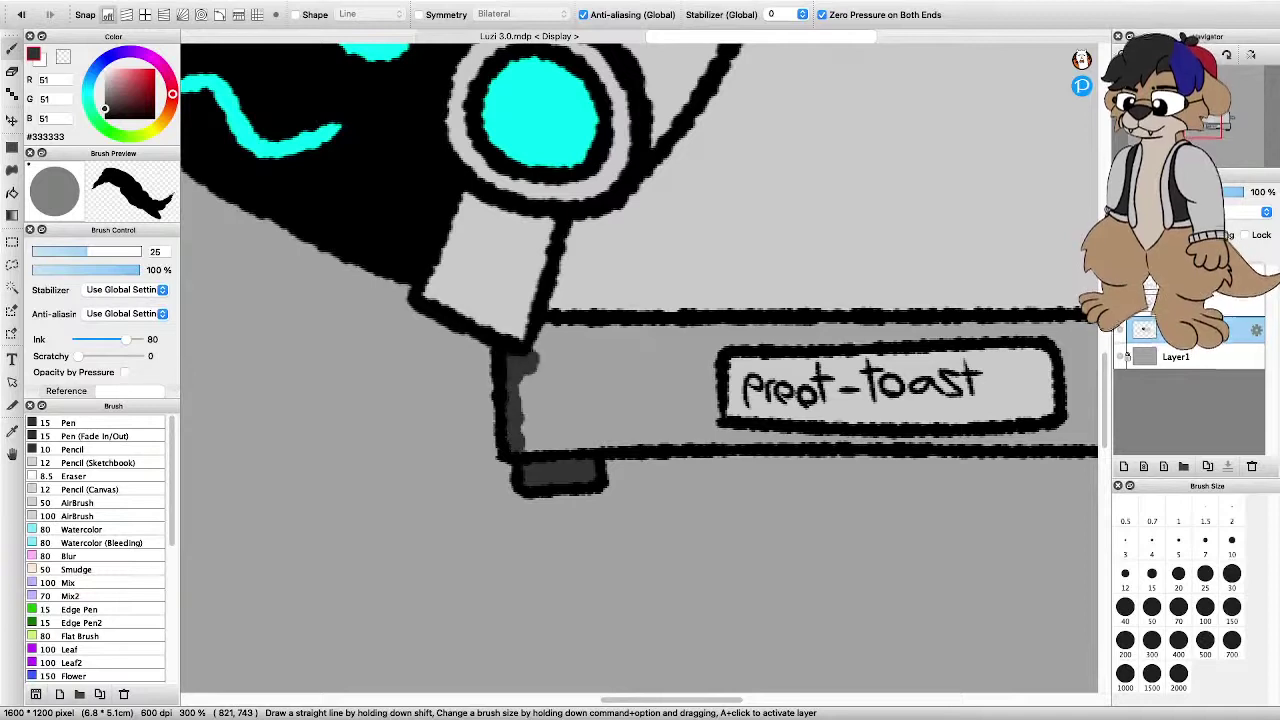
pyautogui.moveTo(585, 335)
pyautogui.mouseDown()
pyautogui.moveTo(712, 336)
pyautogui.moveTo(710, 438)
pyautogui.moveTo(526, 436)
pyautogui.moveTo(526, 395)
pyautogui.moveTo(566, 346)
pyautogui.moveTo(552, 424)
pyautogui.moveTo(562, 356)
pyautogui.moveTo(698, 362)
pyautogui.moveTo(672, 422)
pyautogui.moveTo(560, 420)
pyautogui.moveTo(584, 362)
pyautogui.moveTo(655, 366)
pyautogui.moveTo(666, 400)
pyautogui.mouseUp()
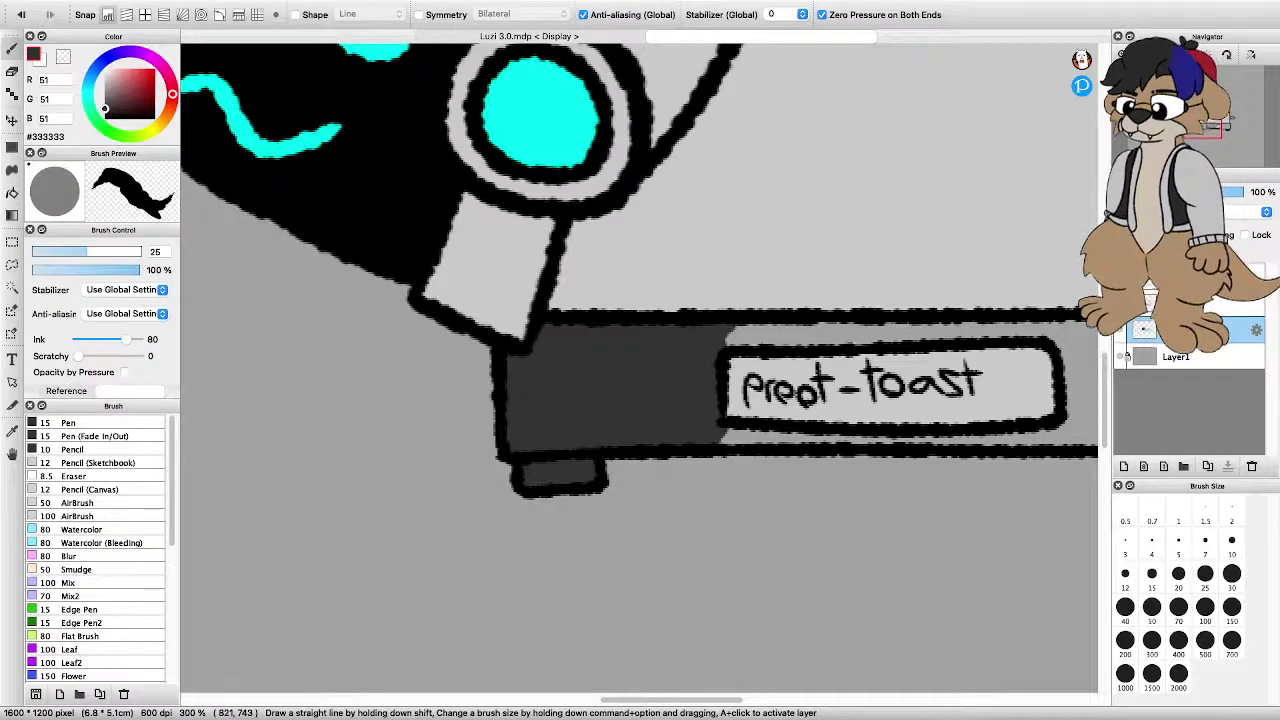
pyautogui.scroll(-4, 690, 480)
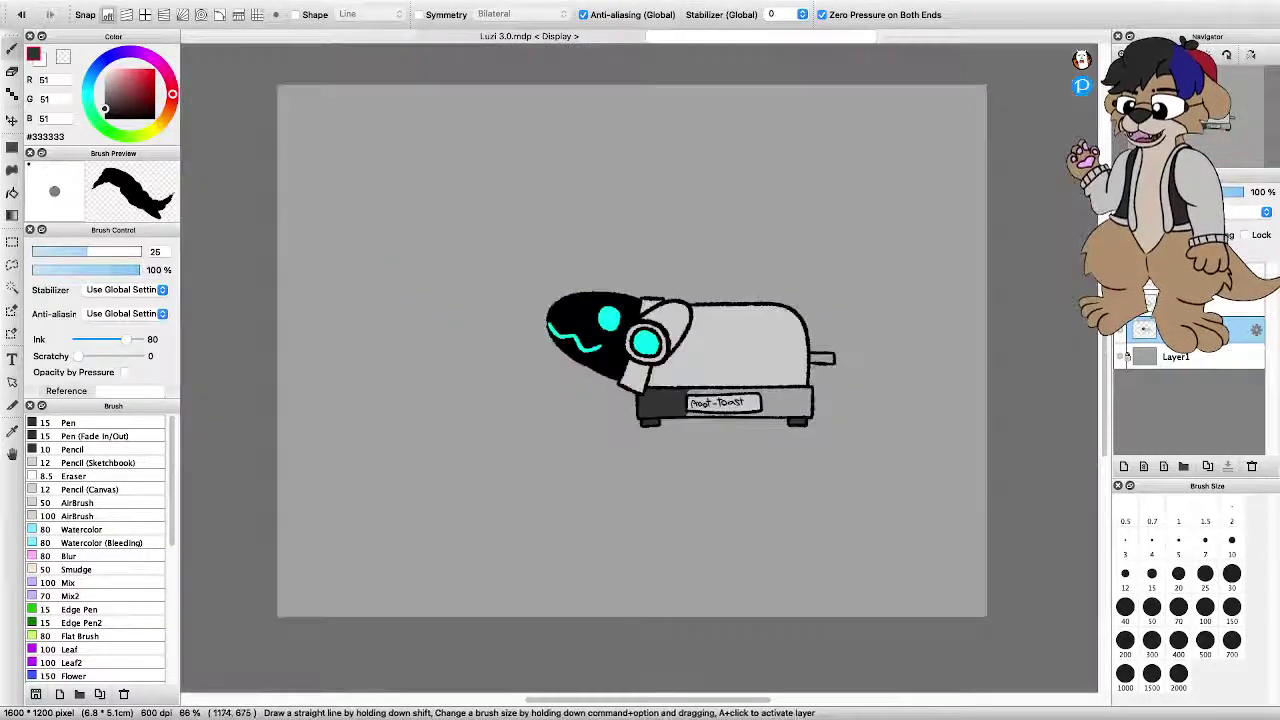
# Paint the base dark grey (#333333) above, below and just behind the "proot-toast" name plate
pyautogui.scroll(3, 745, 383)
pyautogui.scroll(2, 605, 383)
pyautogui.moveTo(256, 418); pyautogui.dragTo(370, 418)
pyautogui.moveTo(450, 410); pyautogui.dragTo(714, 420)
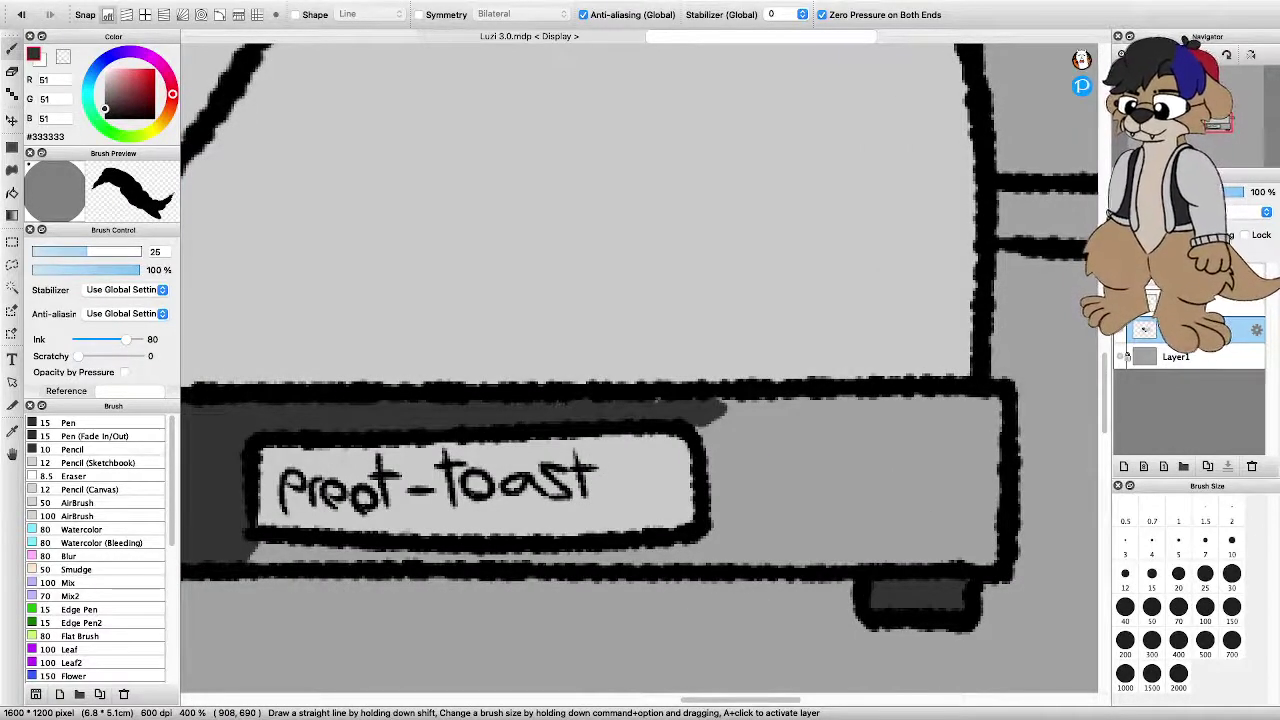
pyautogui.scroll(-2, 710, 418)
pyautogui.scroll(2, 631, 440)
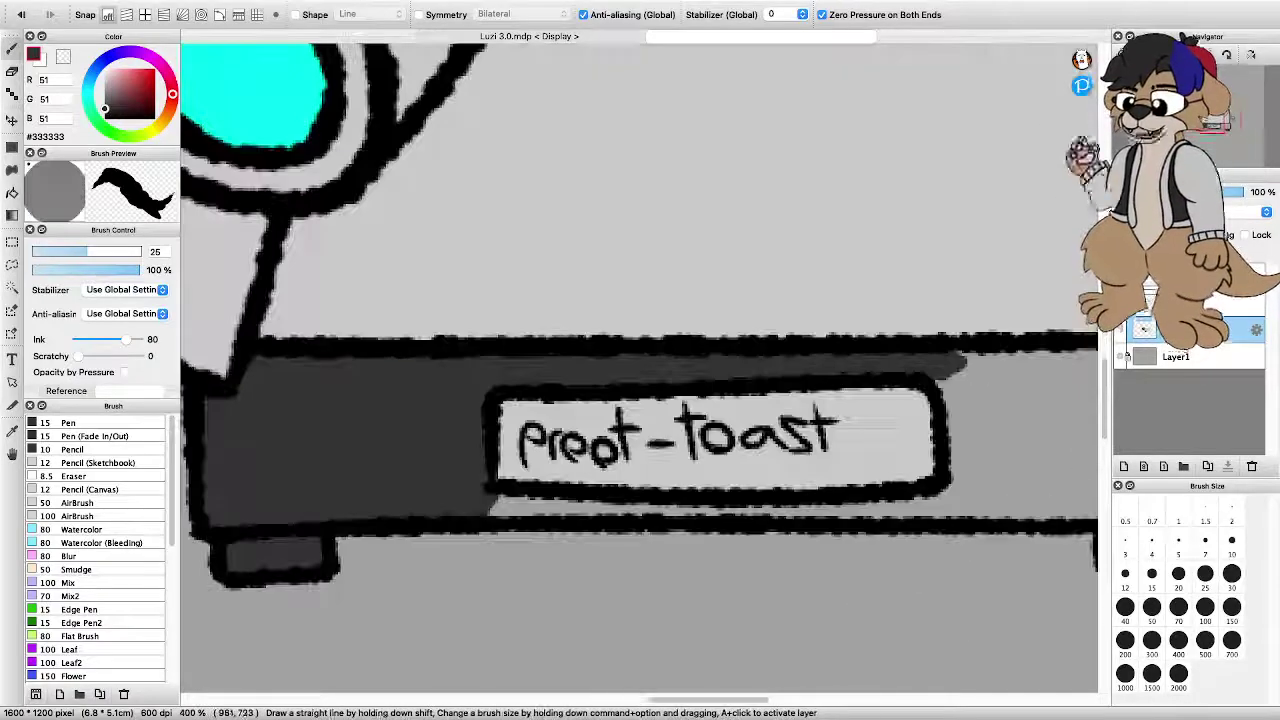
pyautogui.scroll(-1, 663, 499)
pyautogui.scroll(6, 730, 505)
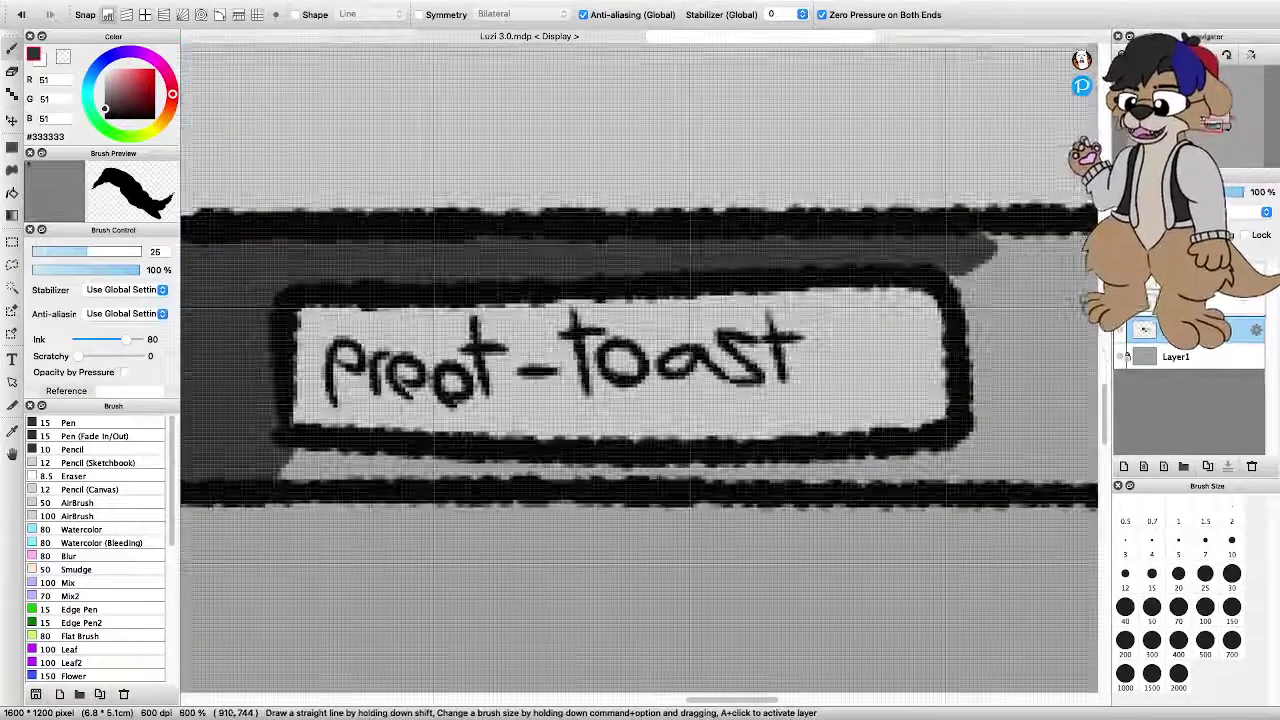
pyautogui.moveTo(278, 466)
pyautogui.mouseDown()
pyautogui.moveTo(917, 469)
pyautogui.moveTo(989, 460)
pyautogui.moveTo(998, 416)
pyautogui.moveTo(989, 428)
pyautogui.moveTo(1007, 458)
pyautogui.moveTo(995, 303)
pyautogui.moveTo(1000, 240)
pyautogui.mouseUp()
pyautogui.scroll(-6, 932, 315)
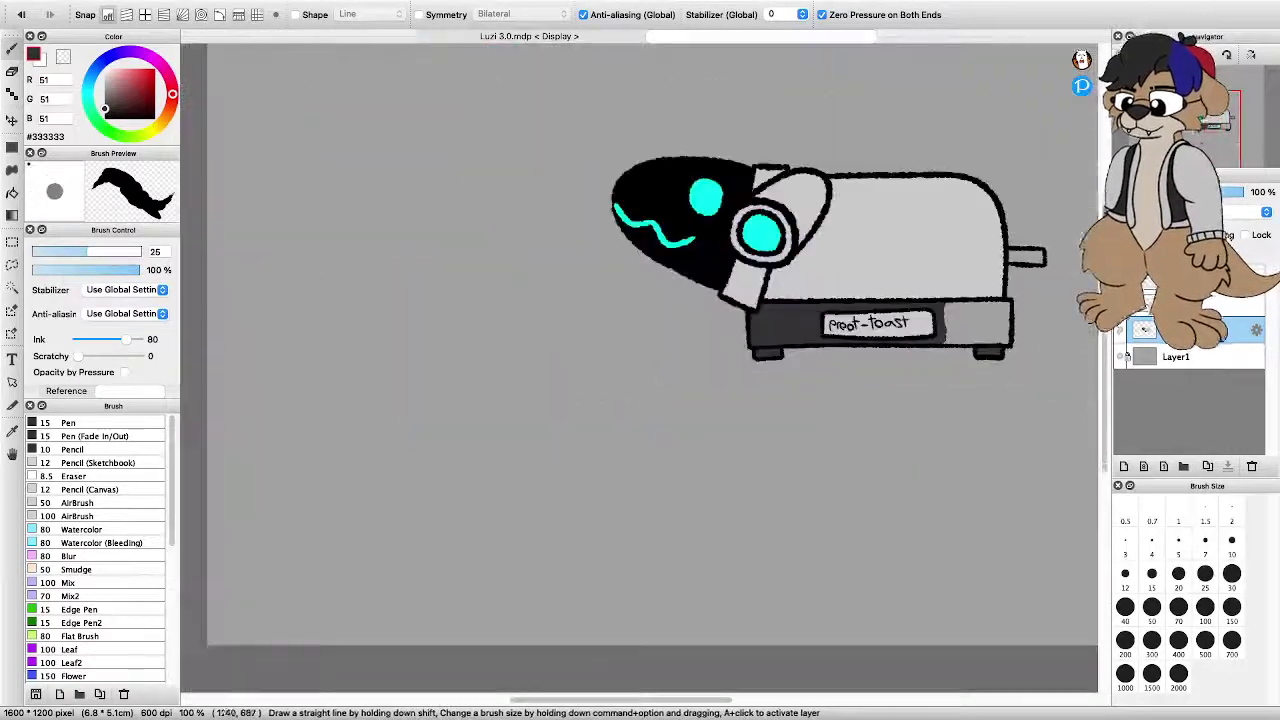
# Fill the rest of the base, from behind the name plate to its rear edge, with dark grey (#333333)
pyautogui.scroll(8, 990, 315)
pyautogui.scroll(-4, 840, 405)
pyautogui.scroll(2, 724, 555)
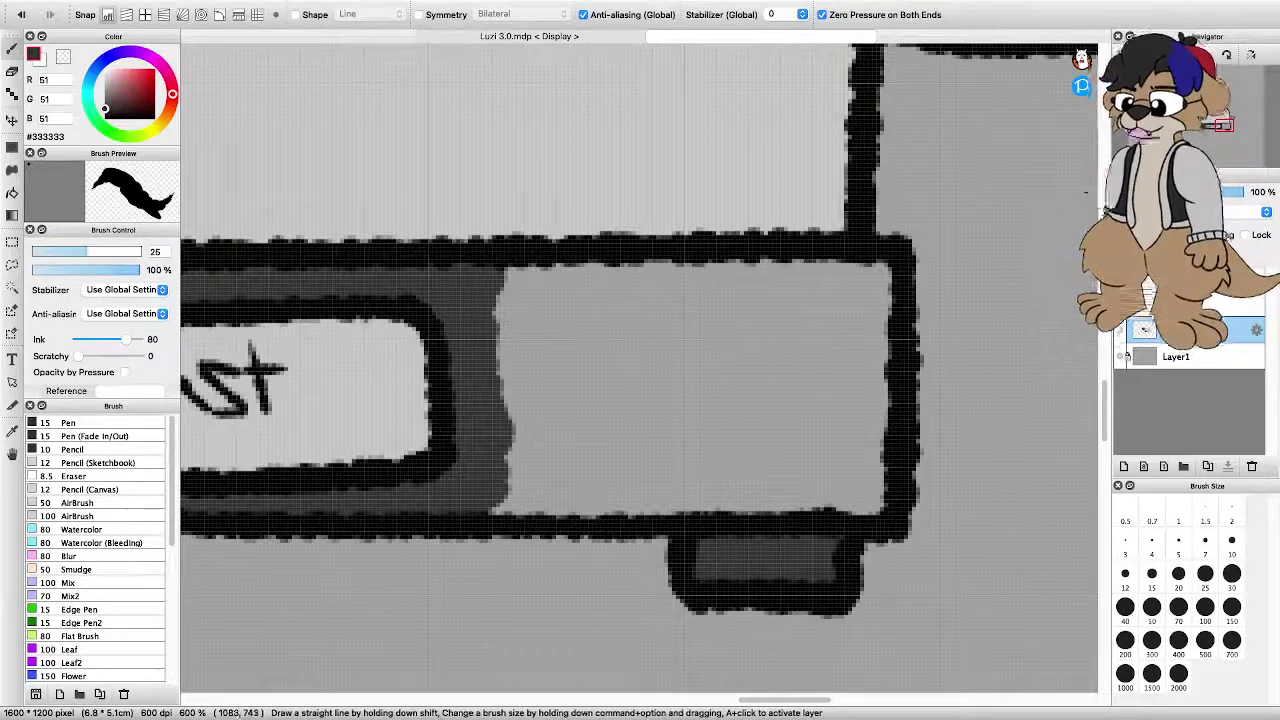
pyautogui.moveTo(510, 495)
pyautogui.mouseDown()
pyautogui.moveTo(870, 498)
pyautogui.moveTo(860, 262)
pyautogui.mouseUp()
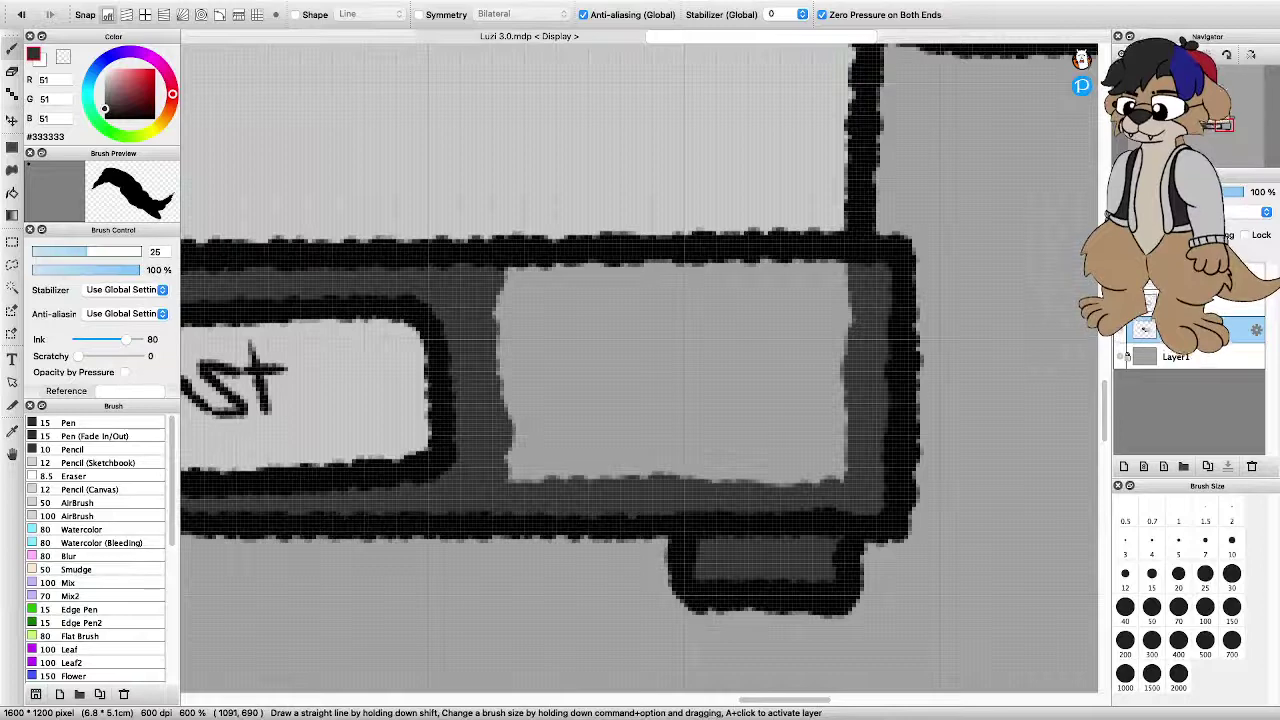
pyautogui.moveTo(512, 282); pyautogui.dragTo(850, 282)
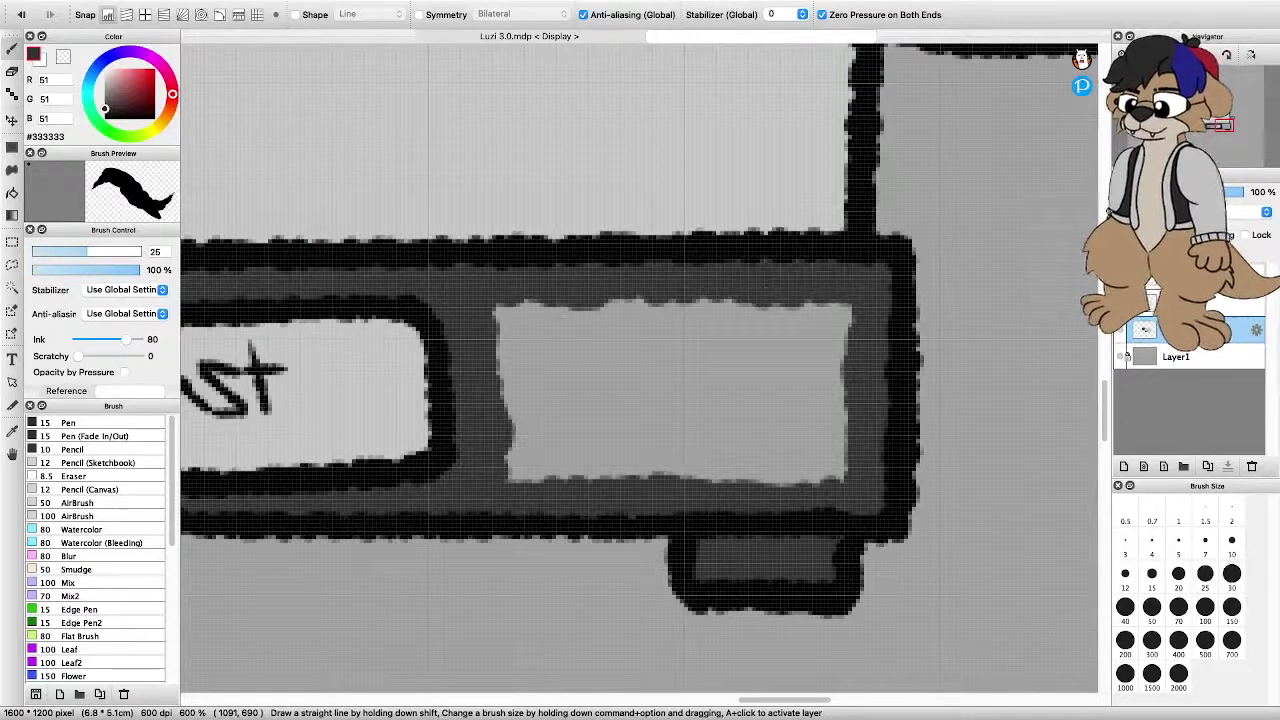
pyautogui.moveTo(500, 305); pyautogui.dragTo(512, 482)
pyautogui.moveTo(540, 310)
pyautogui.mouseDown()
pyautogui.moveTo(565, 460)
pyautogui.moveTo(600, 370)
pyautogui.moveTo(655, 330)
pyautogui.moveTo(720, 350)
pyautogui.moveTo(825, 330)
pyautogui.moveTo(830, 370)
pyautogui.moveTo(800, 470)
pyautogui.moveTo(680, 430)
pyautogui.moveTo(565, 460)
pyautogui.moveTo(600, 395)
pyautogui.moveTo(725, 417)
pyautogui.mouseUp()
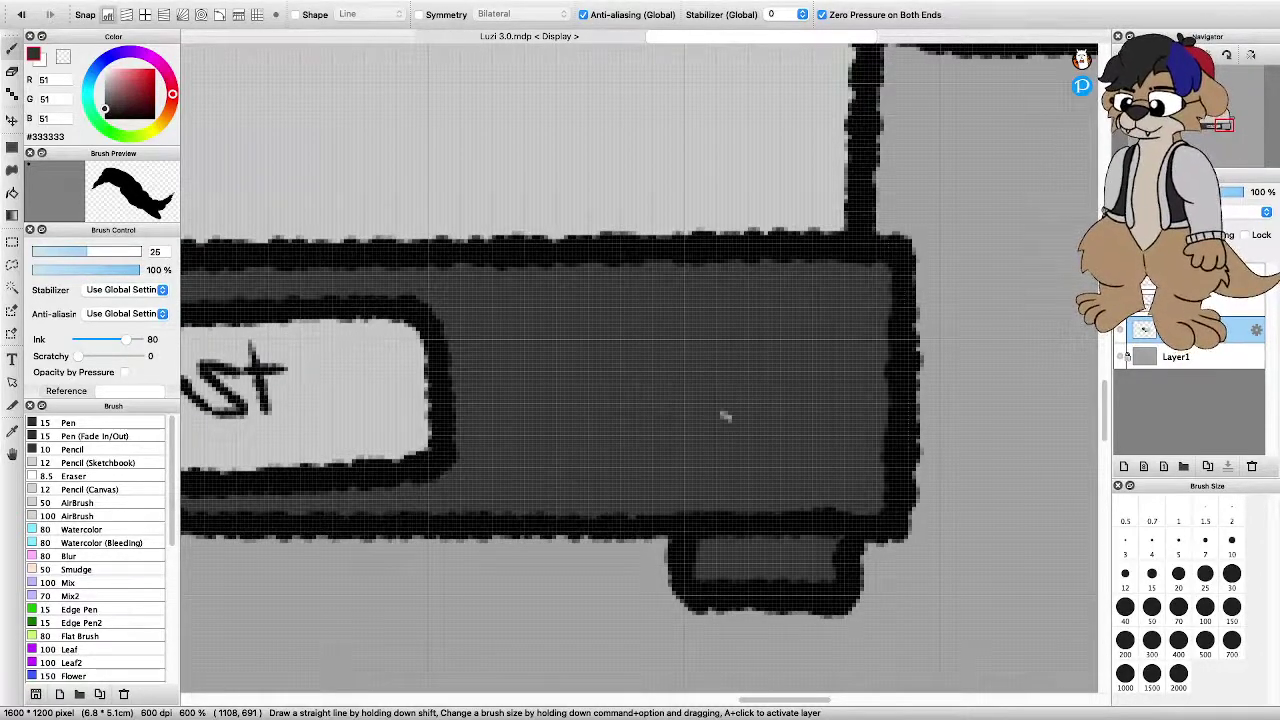
# Fill the lever sticking out of the toaster's rear with dark grey (#333333)
pyautogui.scroll(-5, 1010, 584)
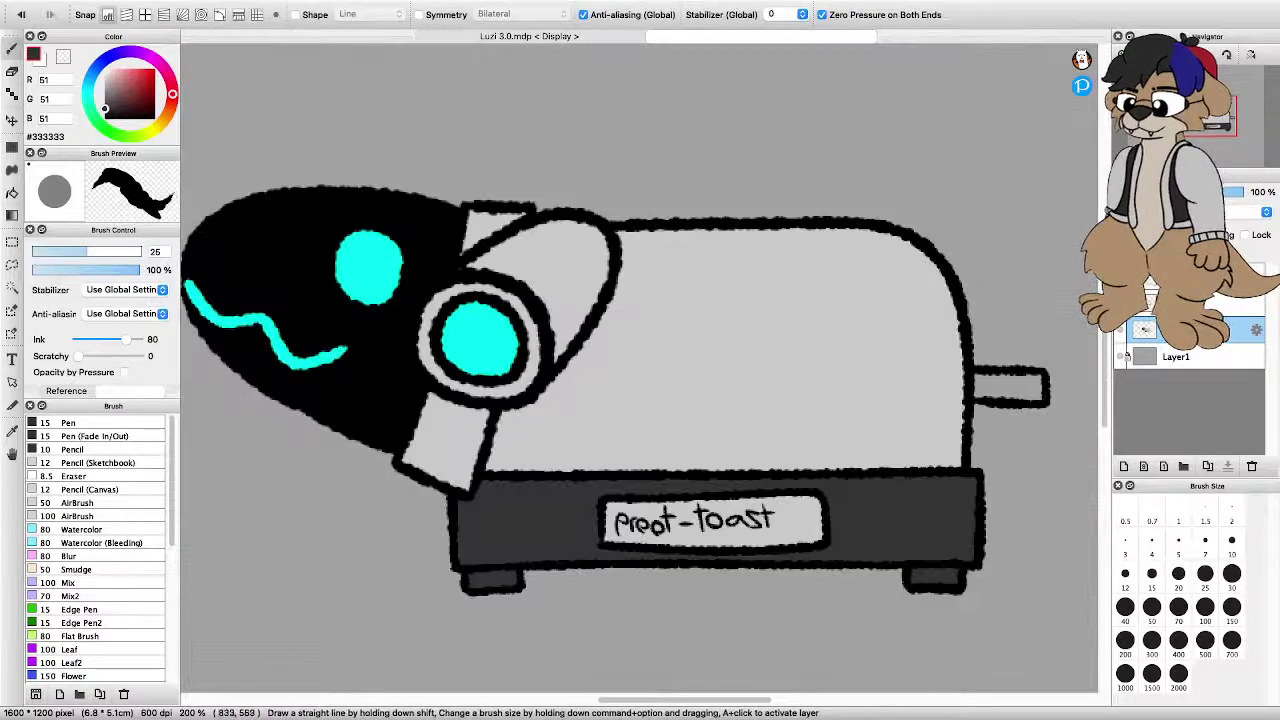
pyautogui.scroll(7, 950, 368)
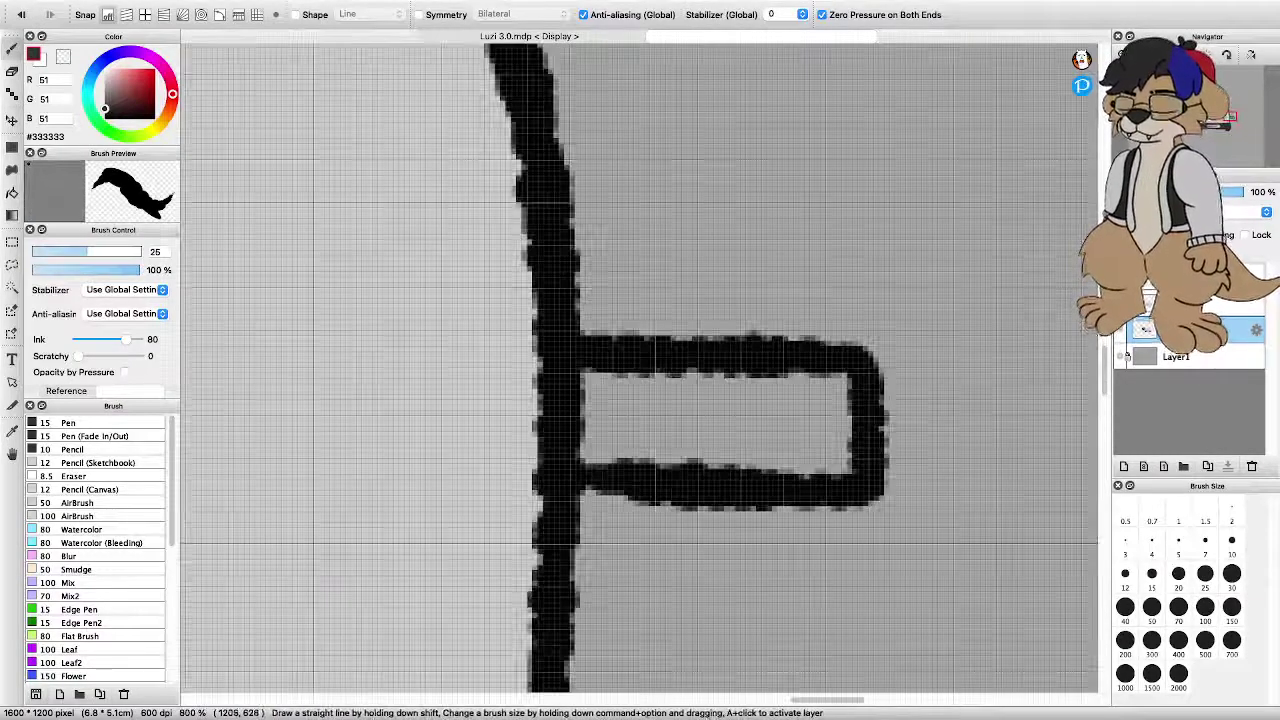
pyautogui.moveTo(595, 462); pyautogui.dragTo(600, 375)
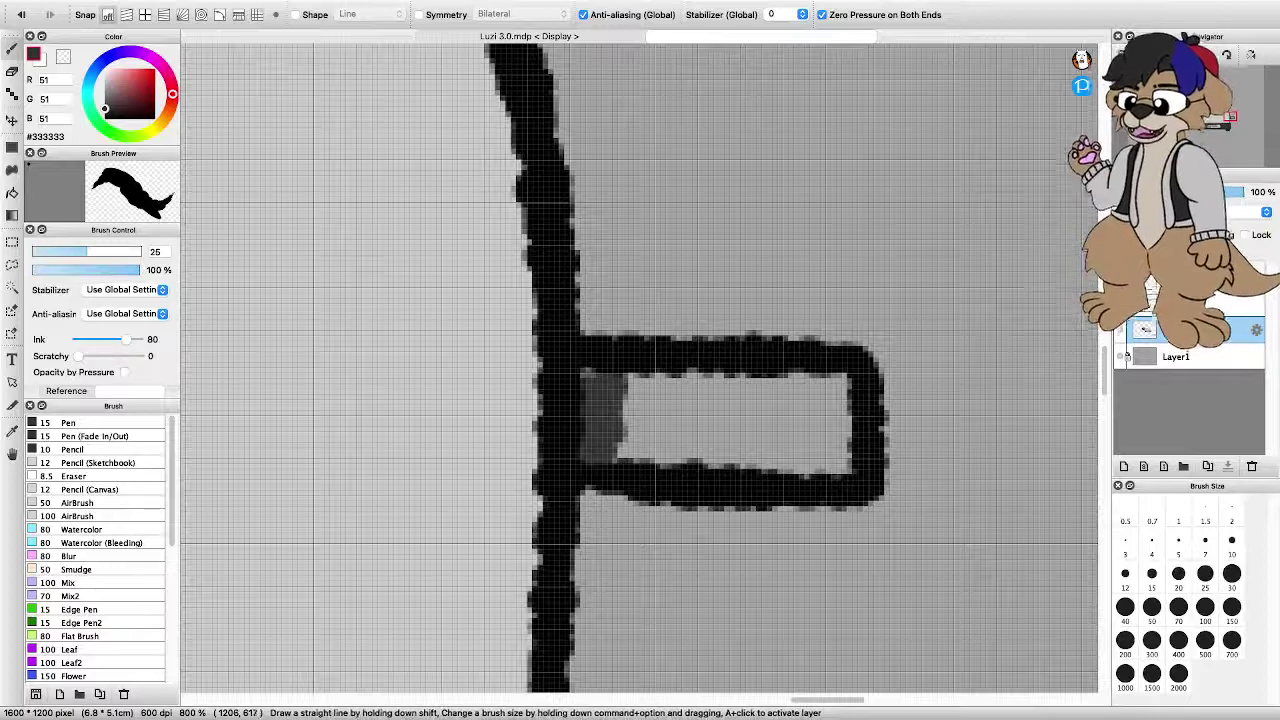
pyautogui.moveTo(598, 385)
pyautogui.mouseDown()
pyautogui.moveTo(840, 390)
pyautogui.moveTo(845, 408)
pyautogui.moveTo(836, 465)
pyautogui.moveTo(640, 455)
pyautogui.moveTo(615, 435)
pyautogui.moveTo(815, 430)
pyautogui.mouseUp()
pyautogui.scroll(-2, 800, 444)
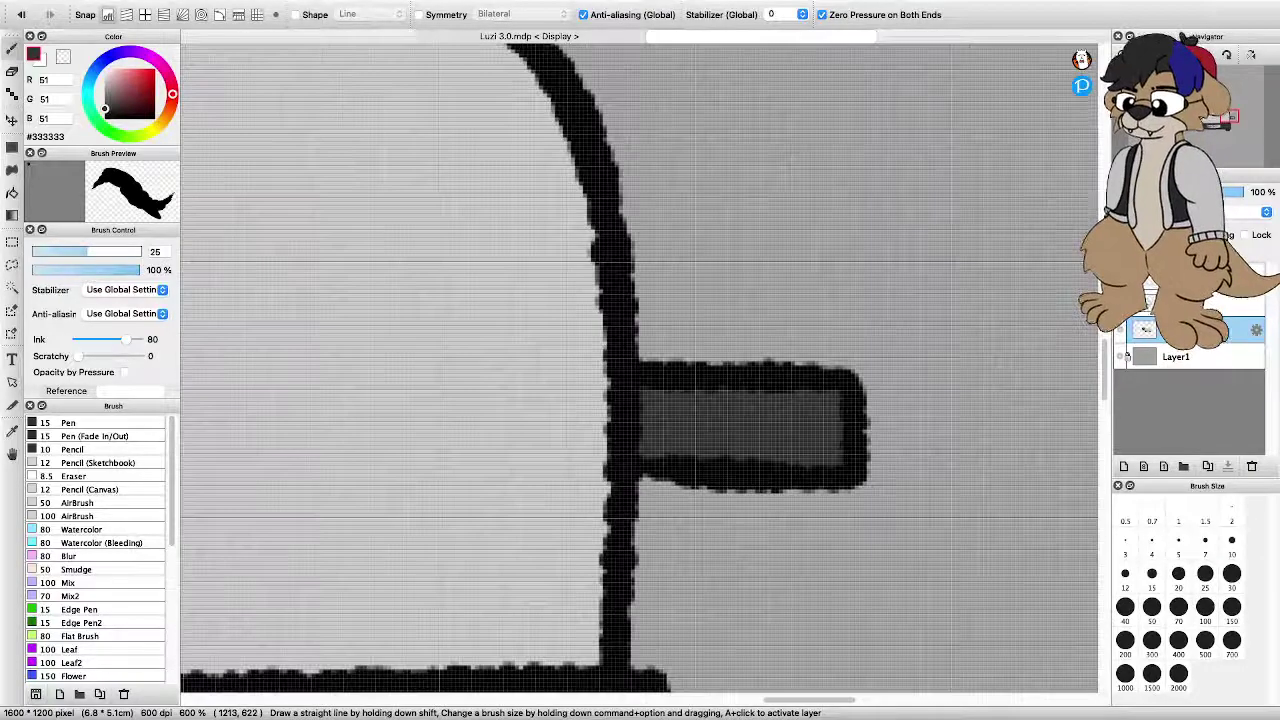
# Check the colouring of the whole toaster with its line-art layer hidden and shown again
pyautogui.scroll(-5, 657, 447)
pyautogui.scroll(-2, 640, 460)
pyautogui.scroll(2, 640, 460)
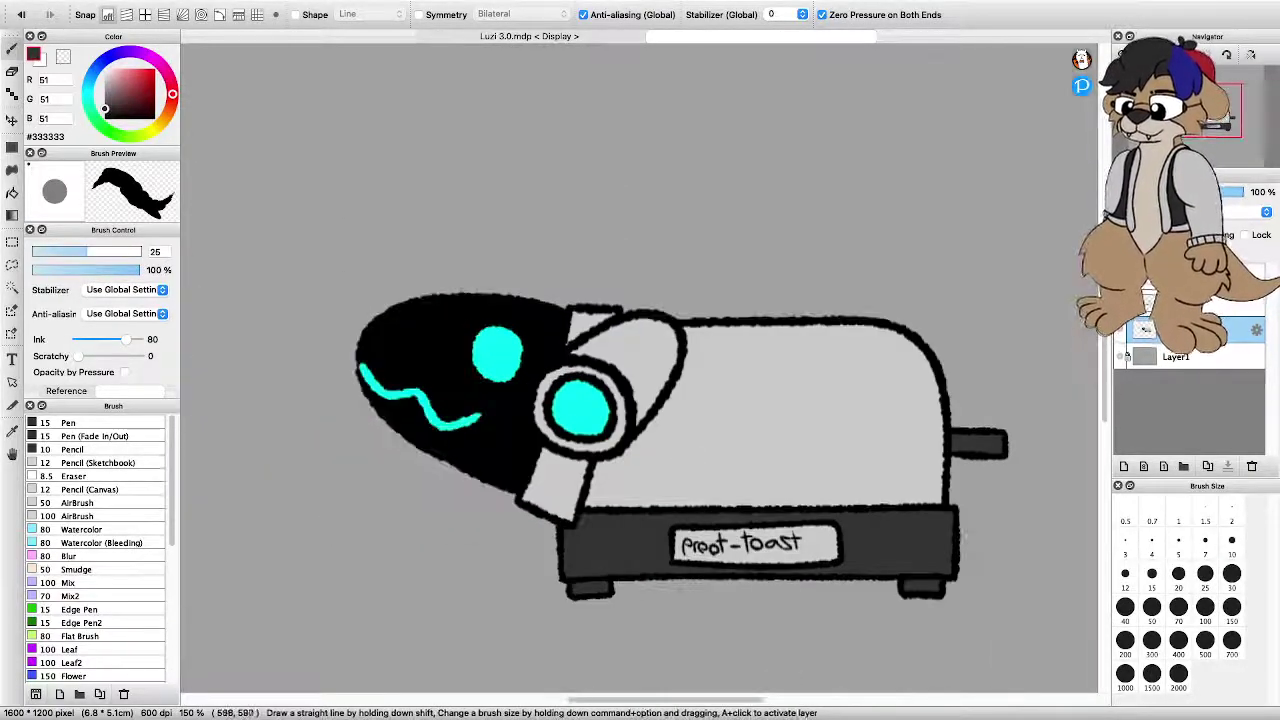
pyautogui.scroll(-3, 640, 460)
pyautogui.scroll(2, 640, 460)
pyautogui.scroll(-2, 640, 460)
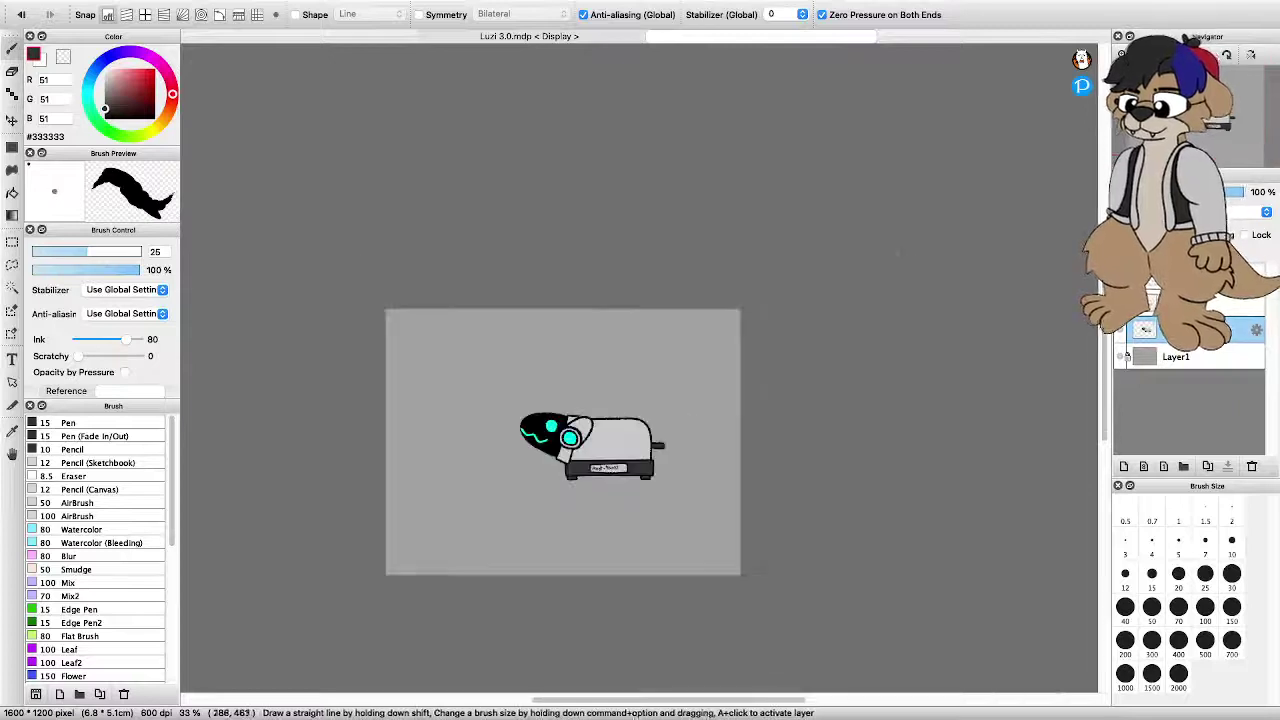
pyautogui.scroll(3, 640, 460)
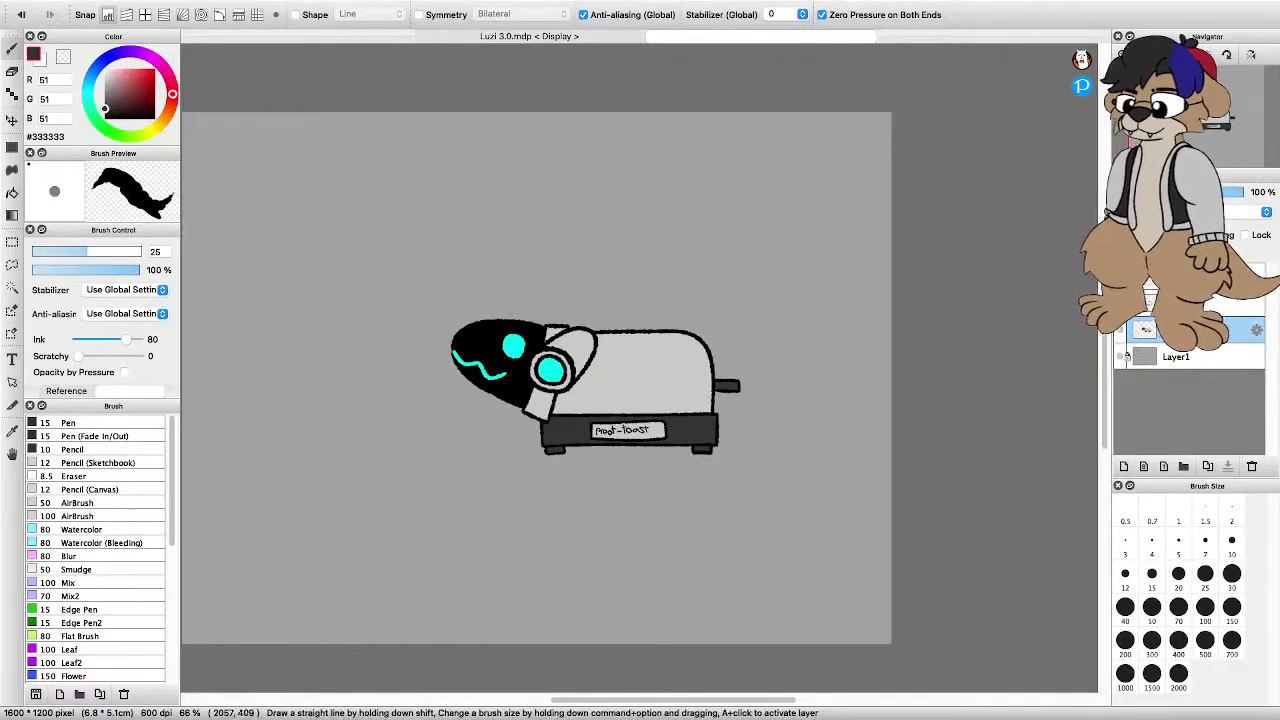
pyautogui.click(1120, 302)
pyautogui.click(1120, 275)
pyautogui.click(1120, 275)
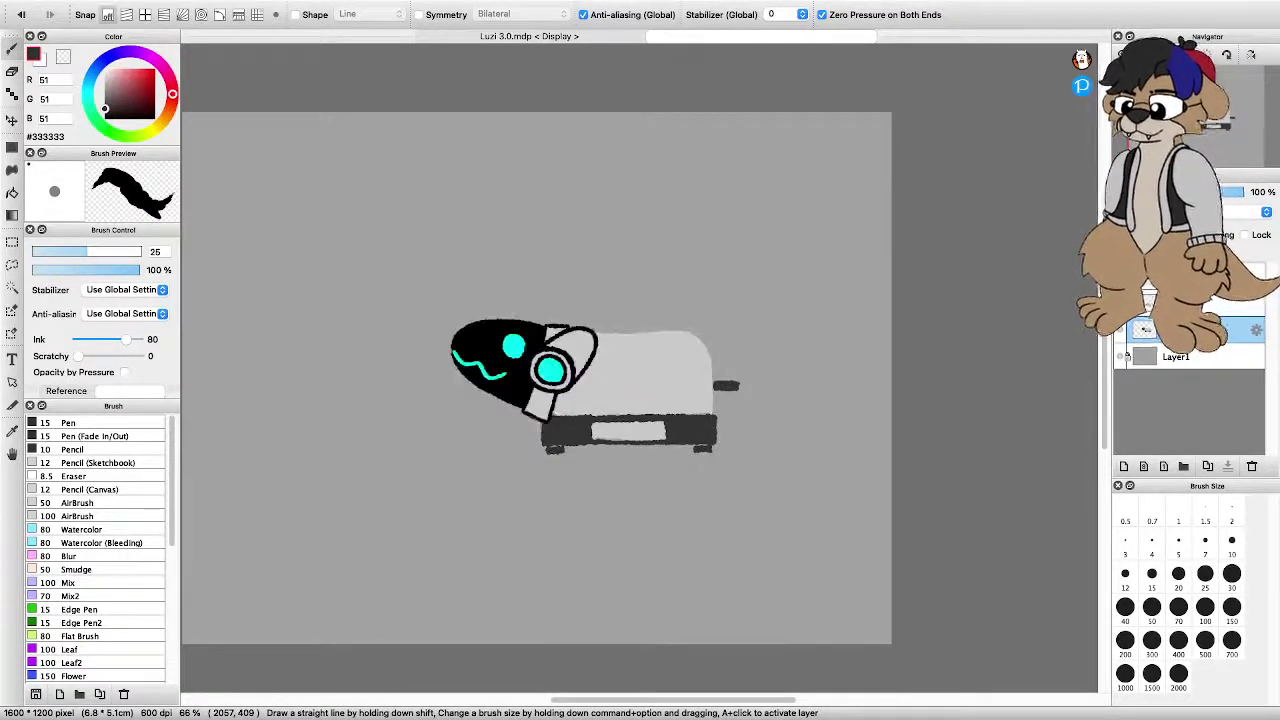
pyautogui.click(1120, 302)
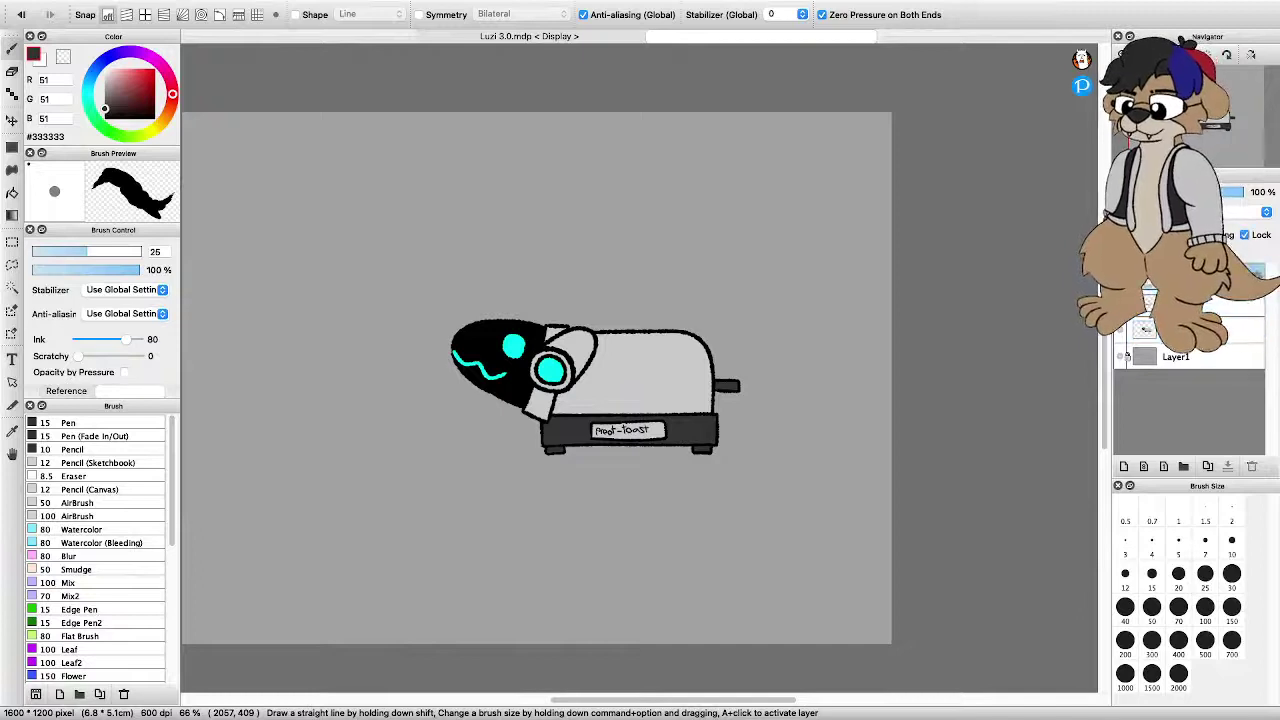
# Unlock the top layer and make the toaster's line-art layer the active one
pyautogui.click(1245, 234)
pyautogui.scroll(-4, 827, 326)
pyautogui.scroll(2, 750, 310)
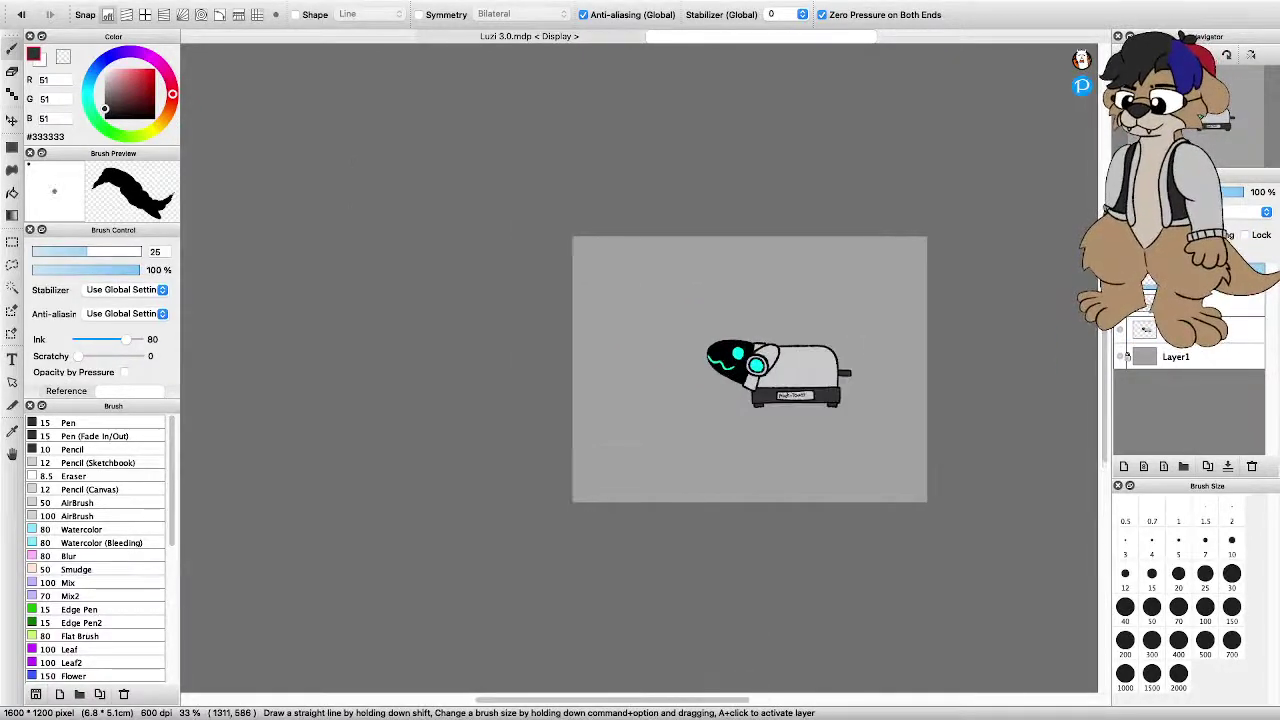
pyautogui.scroll(5, 788, 346)
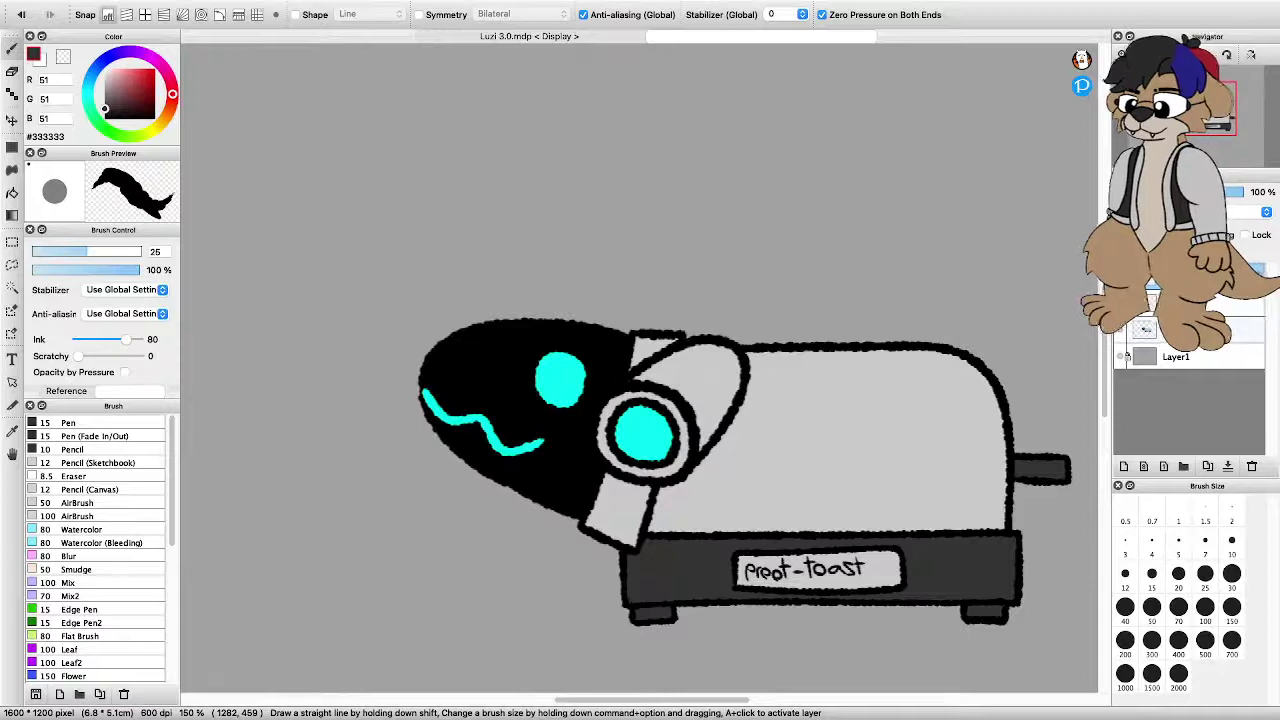
pyautogui.scroll(-3, 920, 300)
pyautogui.scroll(3, 988, 293)
pyautogui.click(1120, 302)
pyautogui.click(1120, 302)
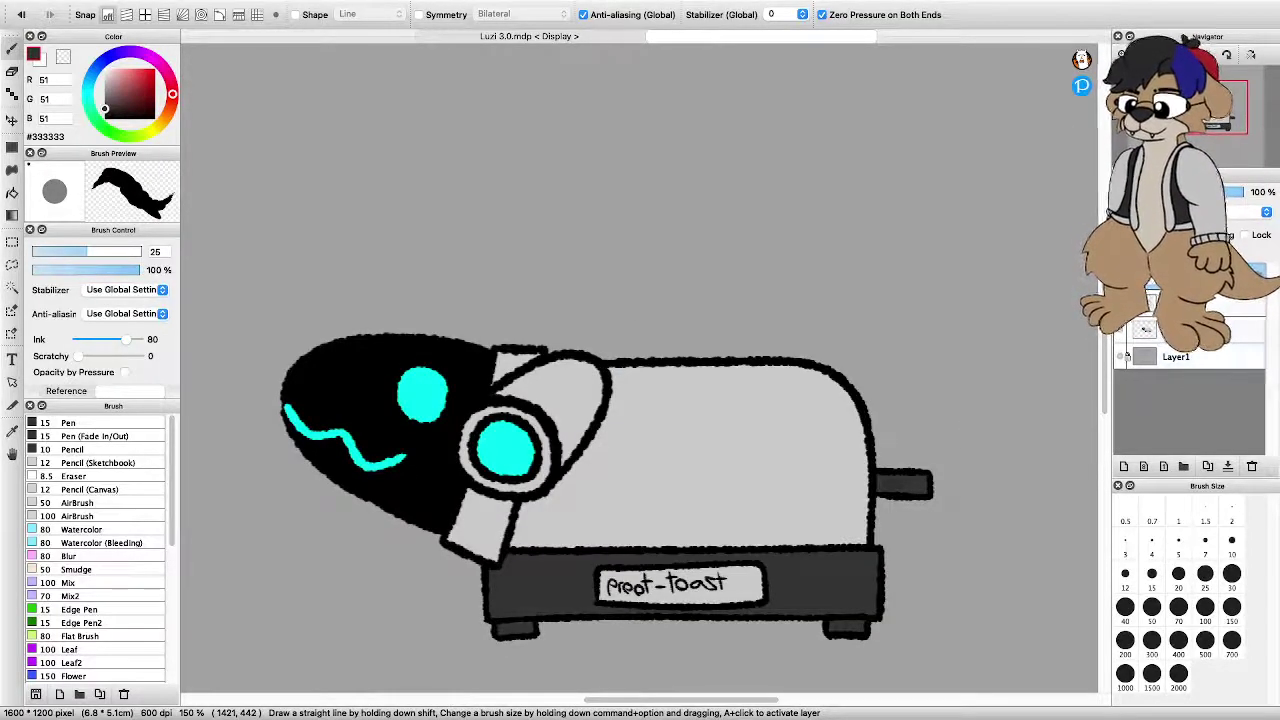
pyautogui.scroll(2, 678, 336)
pyautogui.scroll(-3, 681, 344)
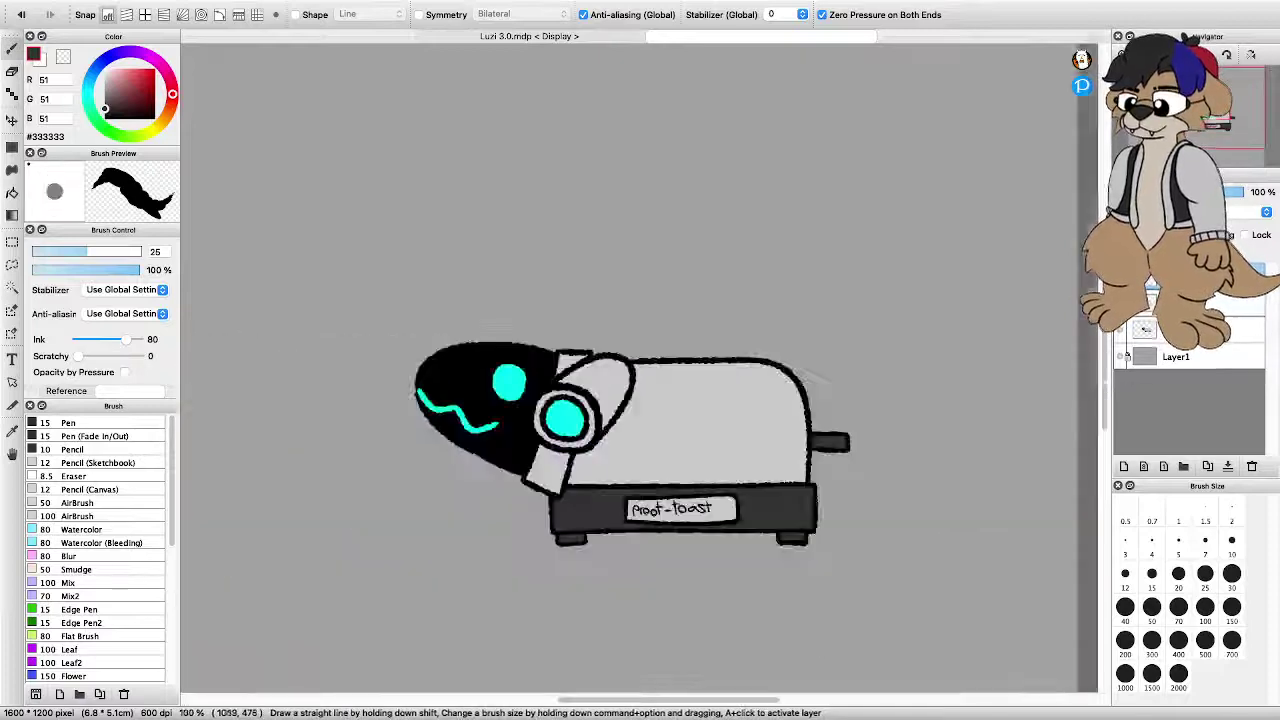
pyautogui.scroll(3, 640, 298)
pyautogui.scroll(-2, 652, 385)
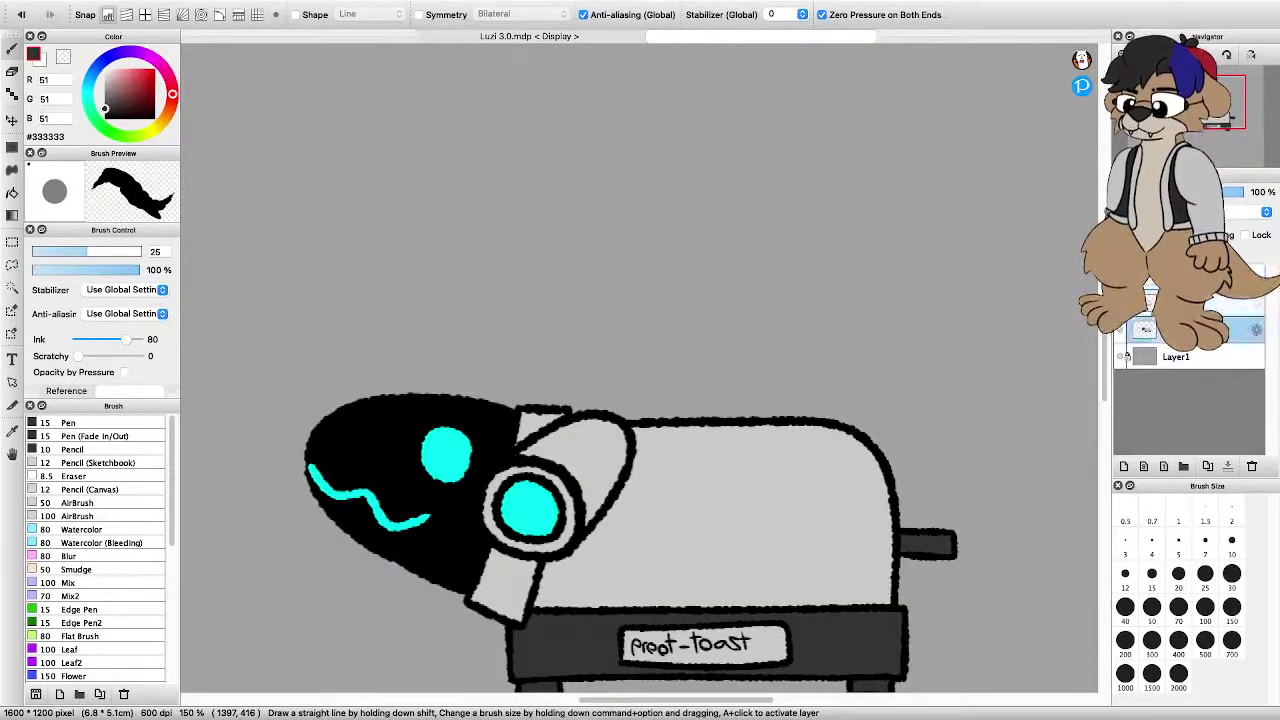
pyautogui.scroll(1, 742, 377)
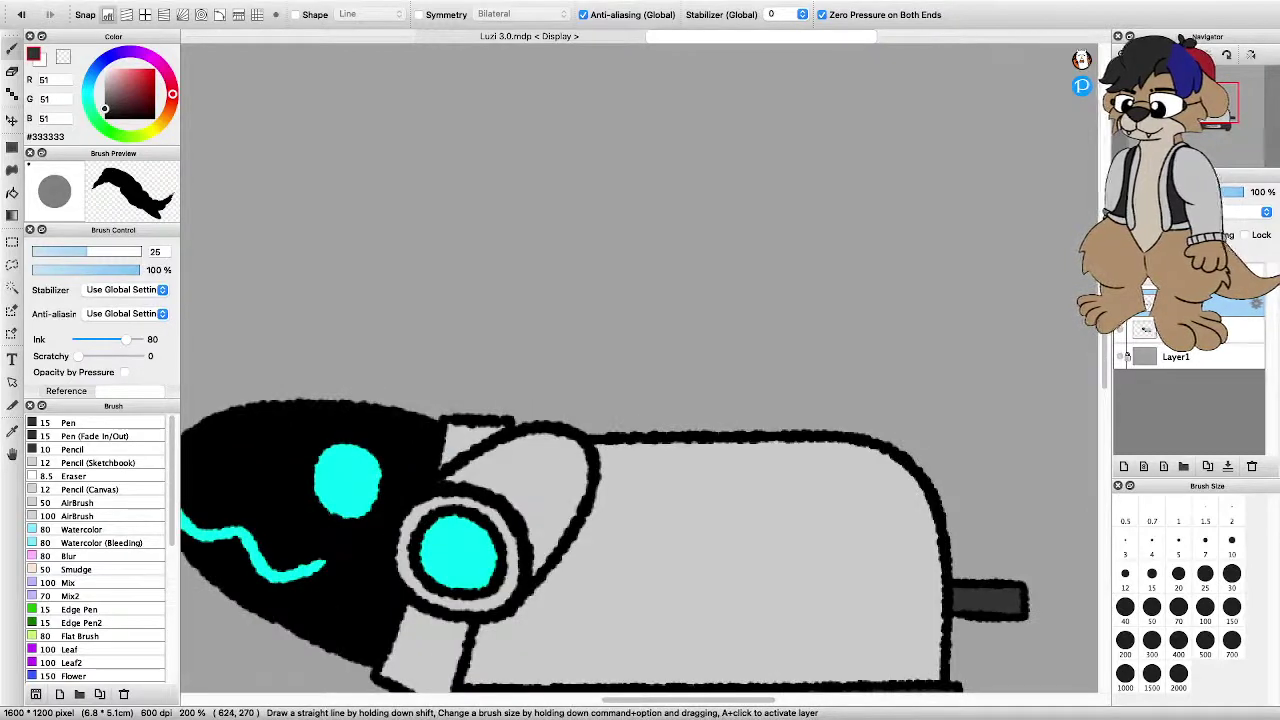
# Change the painting colour to black (#000000) and reduce the brush size to 15
pyautogui.click(104, 118)
pyautogui.press('[')
pyautogui.press('[')
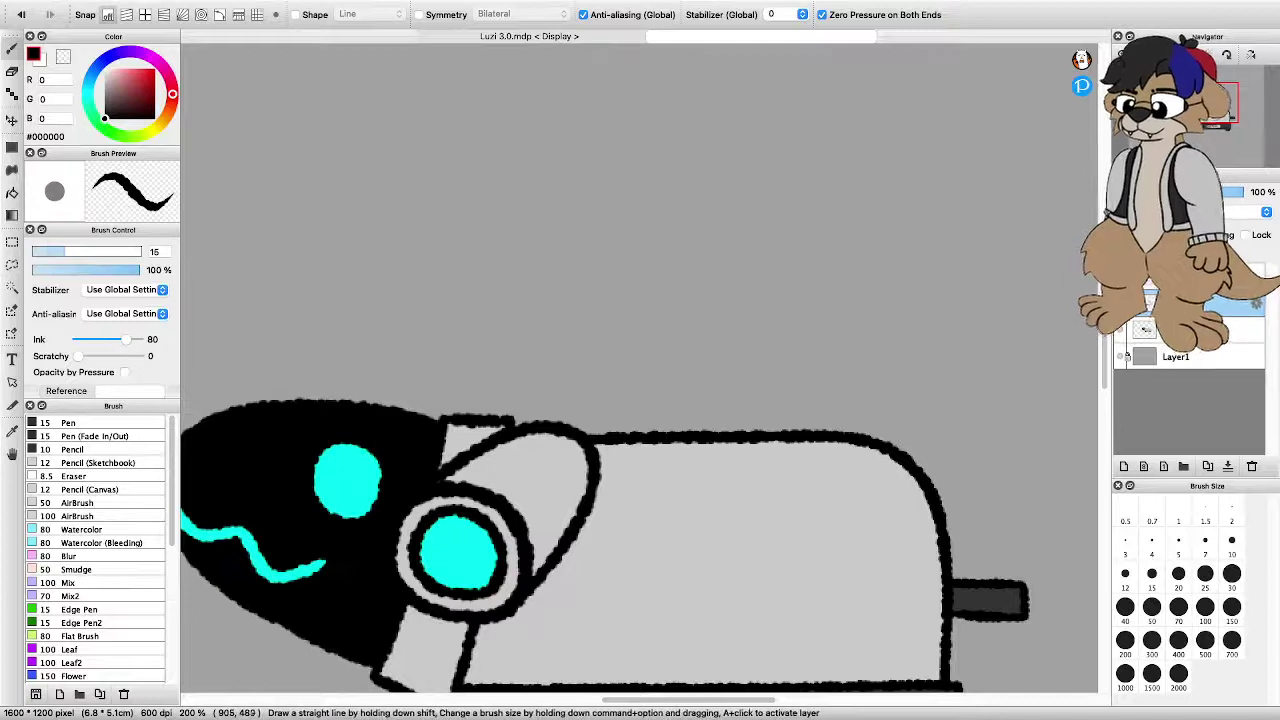
pyautogui.moveTo(557, 422); pyautogui.dragTo(553, 390)
pyautogui.press('super+z')
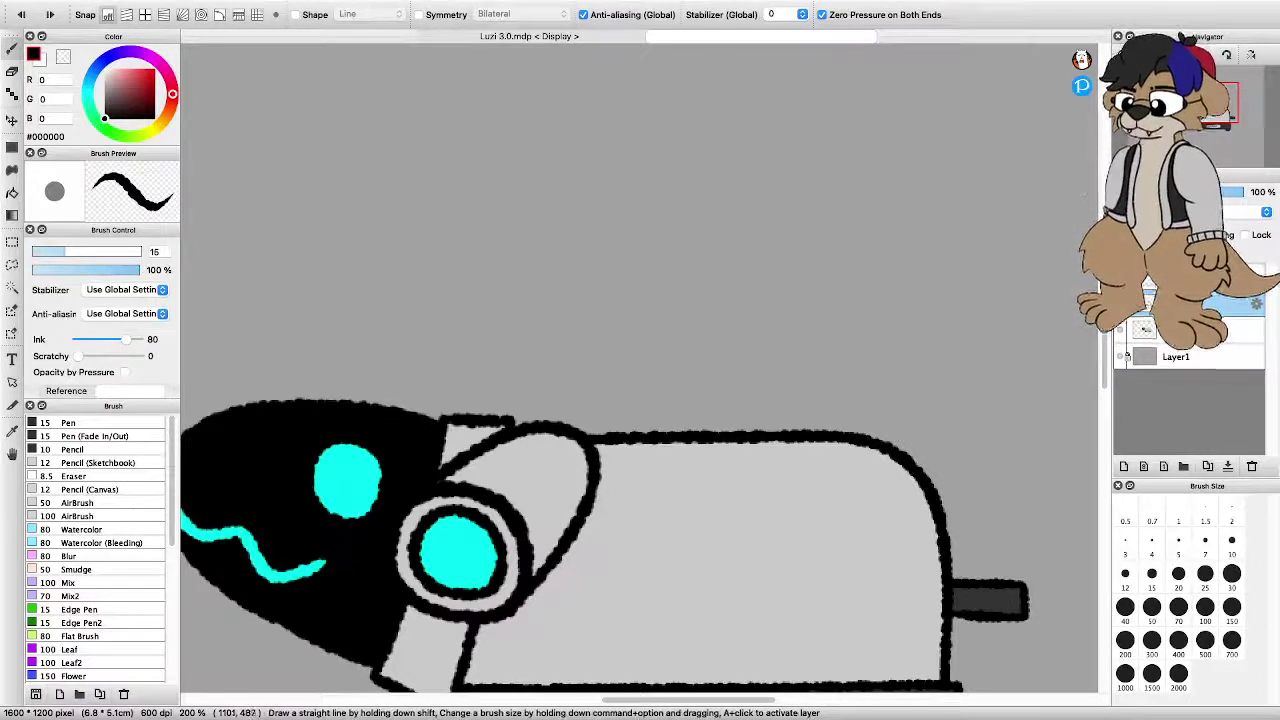
pyautogui.press('super+minus')
pyautogui.press('super+minus')
pyautogui.press('super+minus')
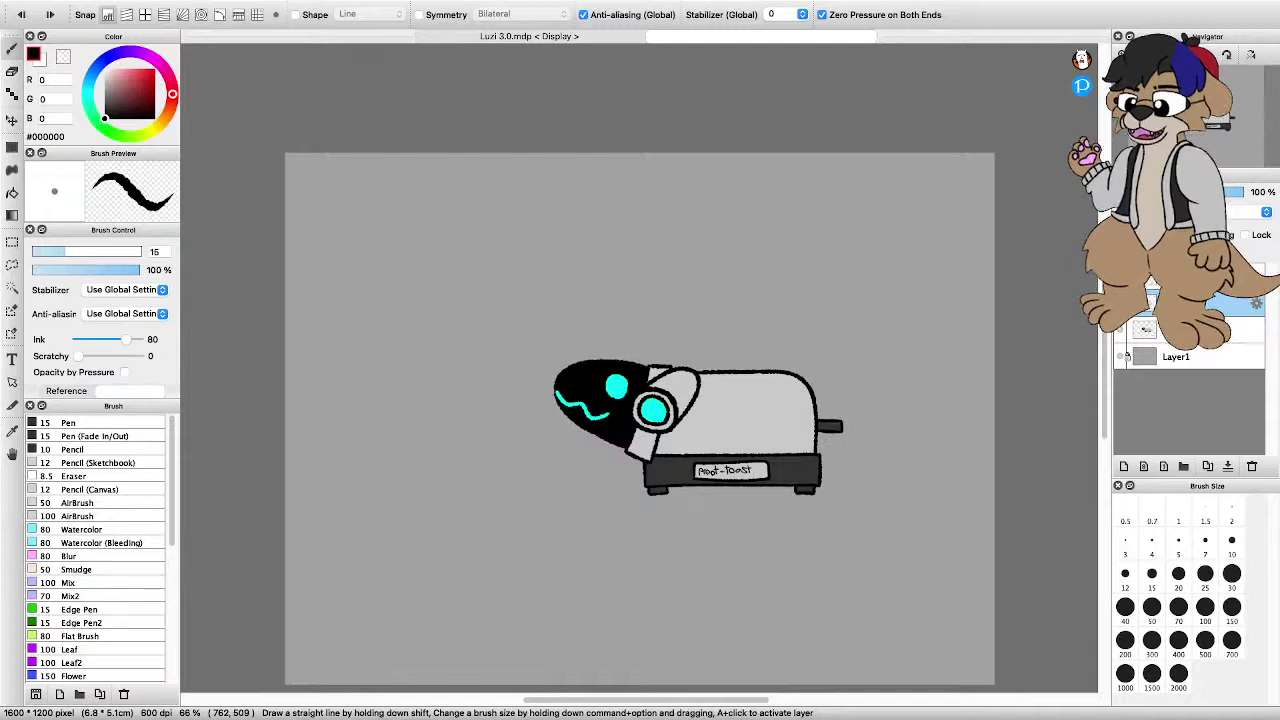
pyautogui.scroll(4, 745, 350)
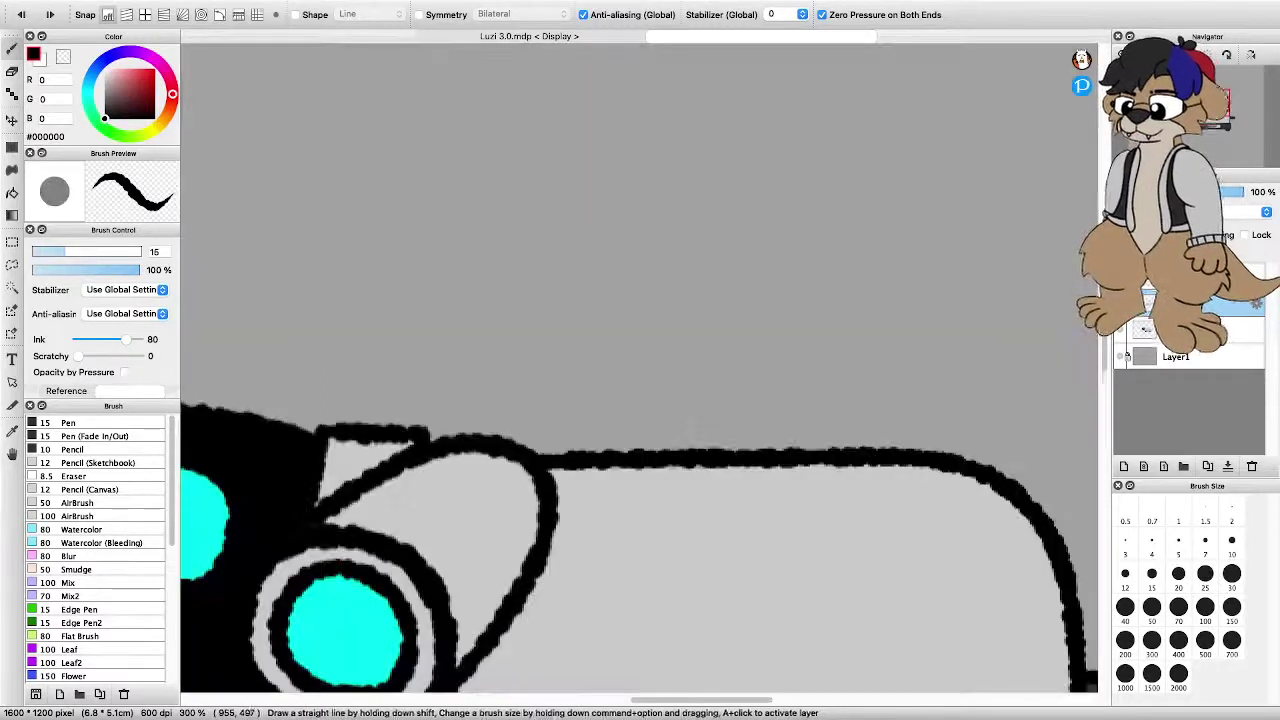
pyautogui.scroll(-2, 608, 469)
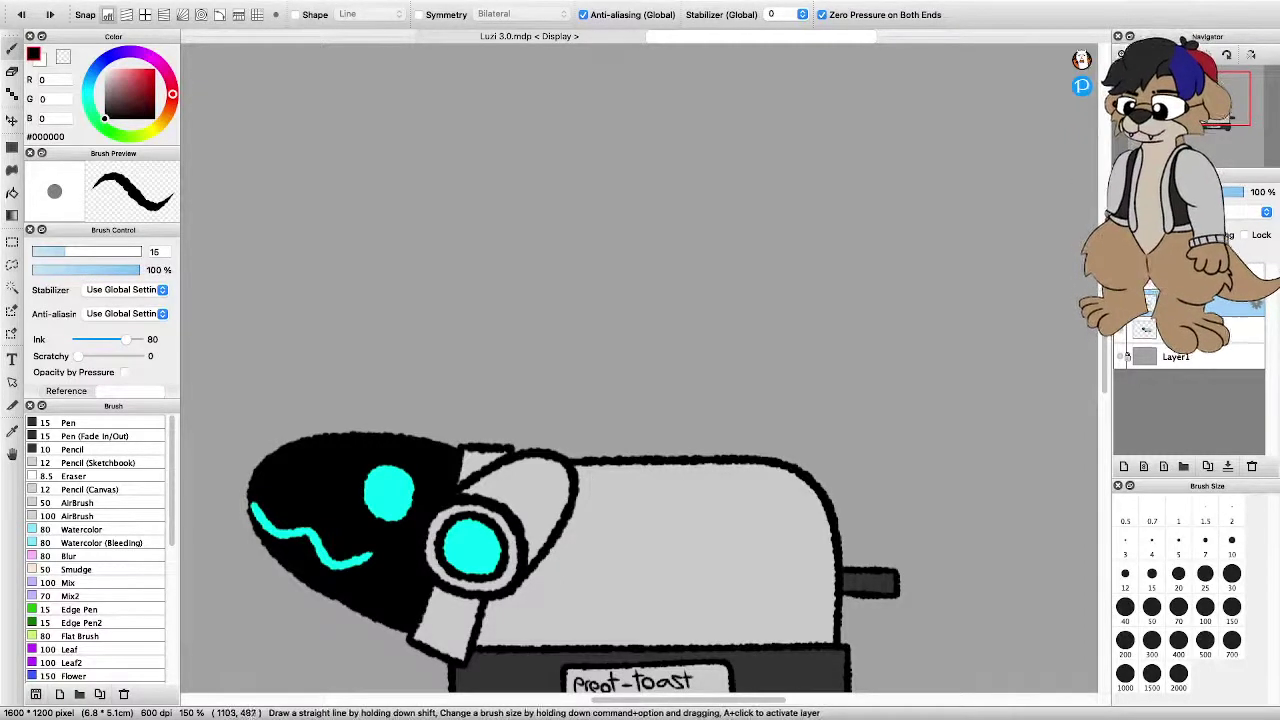
pyautogui.press('super+z')
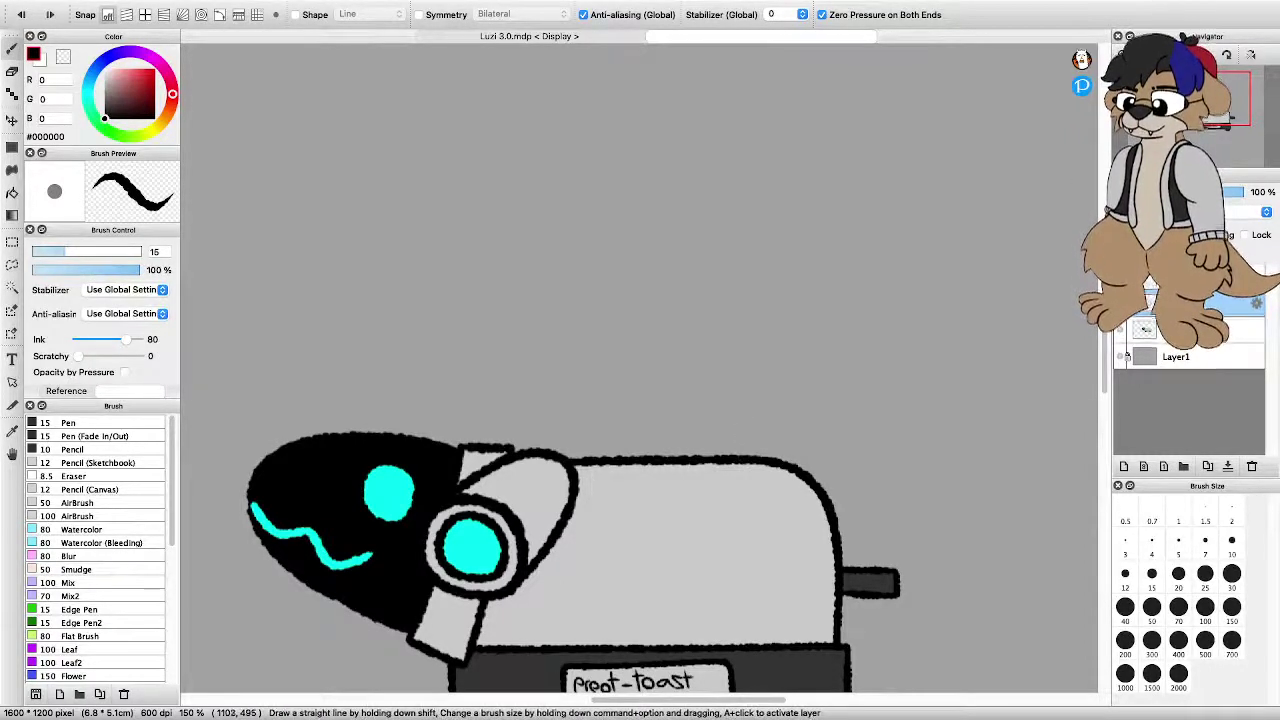
# Draw the black outline of a wide-topped slice of toast rising from the toaster's upper edge
pyautogui.moveTo(745, 456)
pyautogui.mouseDown()
pyautogui.moveTo(743, 412)
pyautogui.moveTo(751, 453)
pyautogui.moveTo(752, 424)
pyautogui.moveTo(781, 411)
pyautogui.moveTo(784, 394)
pyautogui.moveTo(719, 362)
pyautogui.moveTo(599, 372)
pyautogui.moveTo(538, 393)
pyautogui.moveTo(533, 419)
pyautogui.moveTo(562, 456)
pyautogui.mouseUp()
pyautogui.press('super+z')
pyautogui.hotkey('ctrl', 'z')
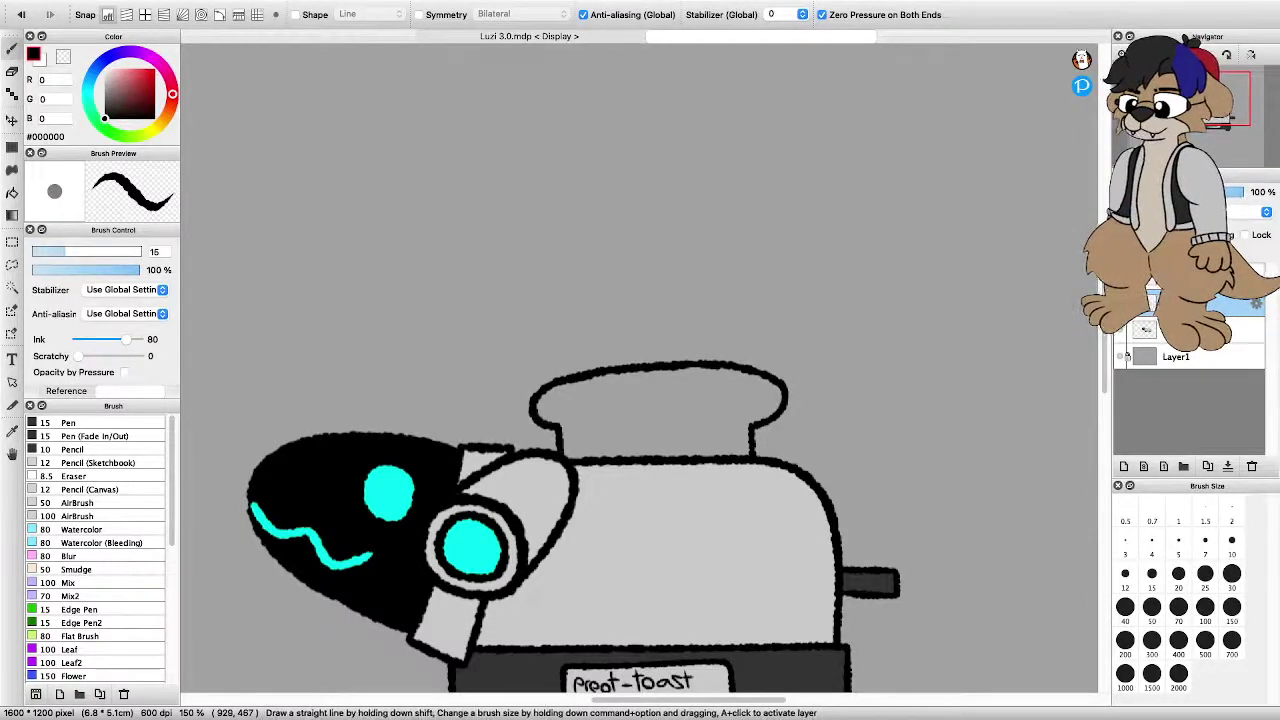
# Examine the toast outline and where it meets the toaster's upper edge
pyautogui.scroll(-3, 576, 438)
pyautogui.scroll(5, 576, 438)
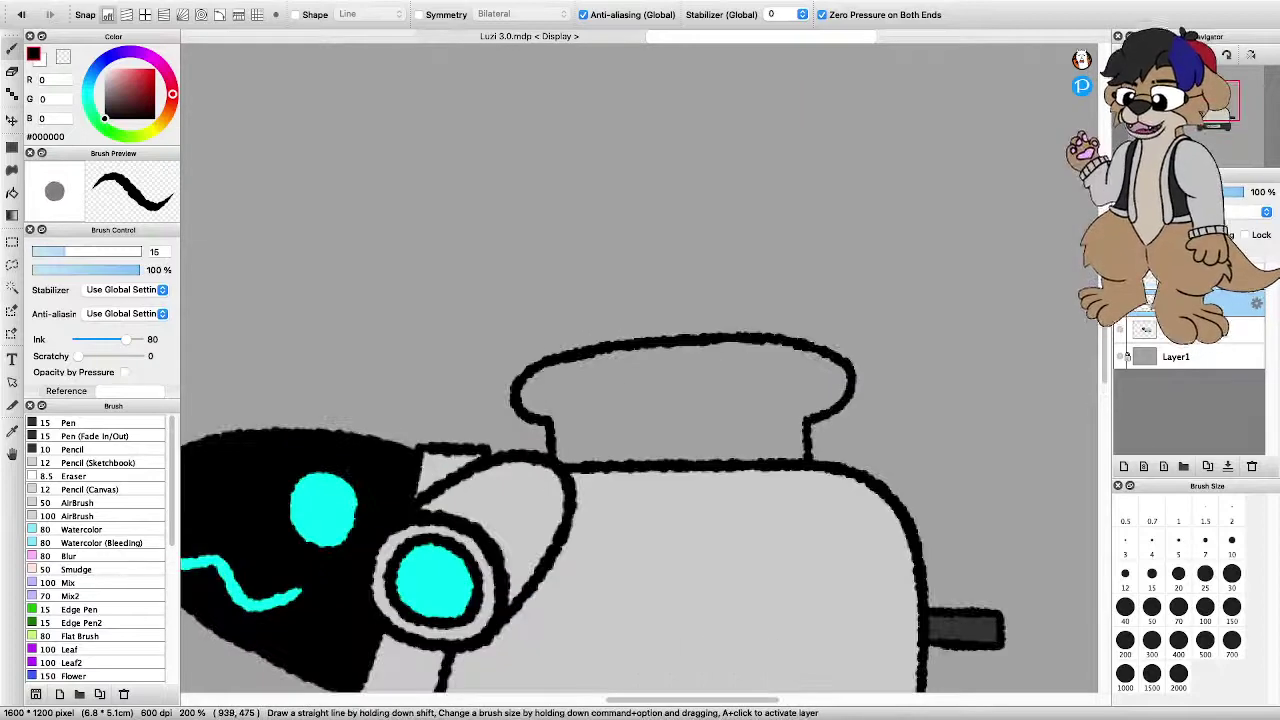
pyautogui.scroll(-3, 645, 434)
pyautogui.scroll(2, 815, 417)
pyautogui.scroll(1, 776, 427)
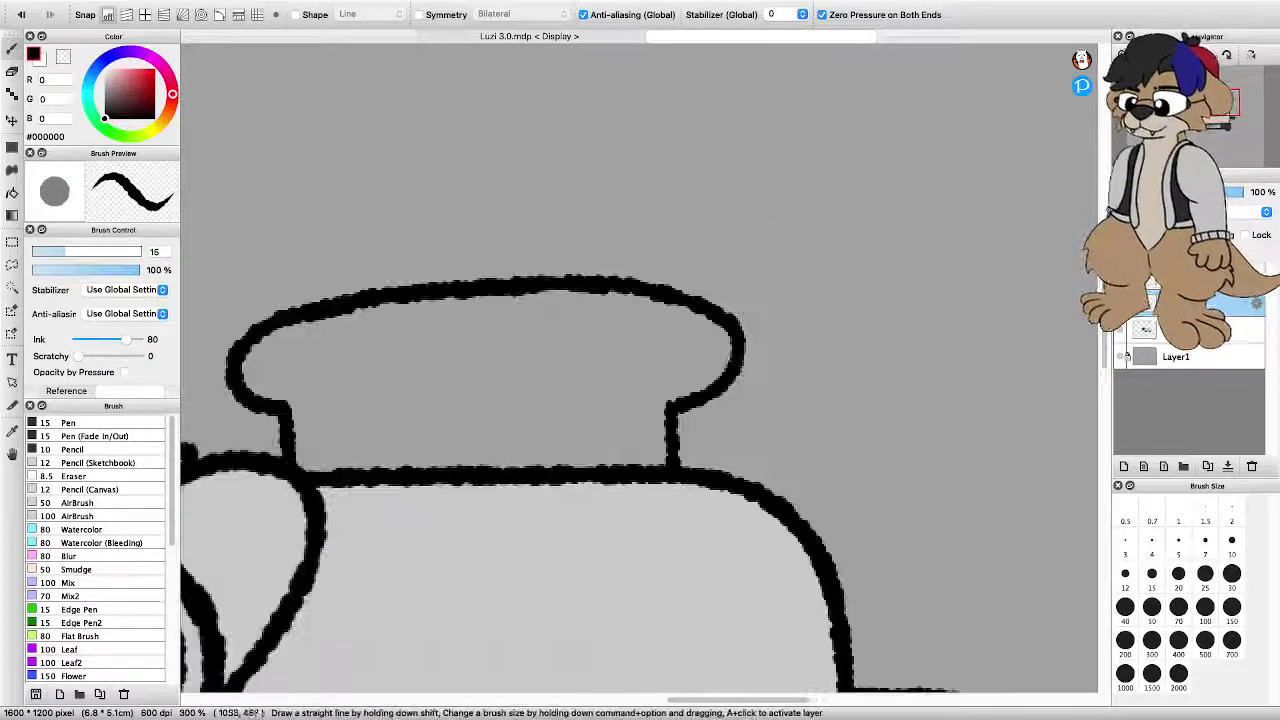
pyautogui.scroll(-3, 700, 424)
pyautogui.scroll(2, 700, 424)
pyautogui.scroll(1, 425, 383)
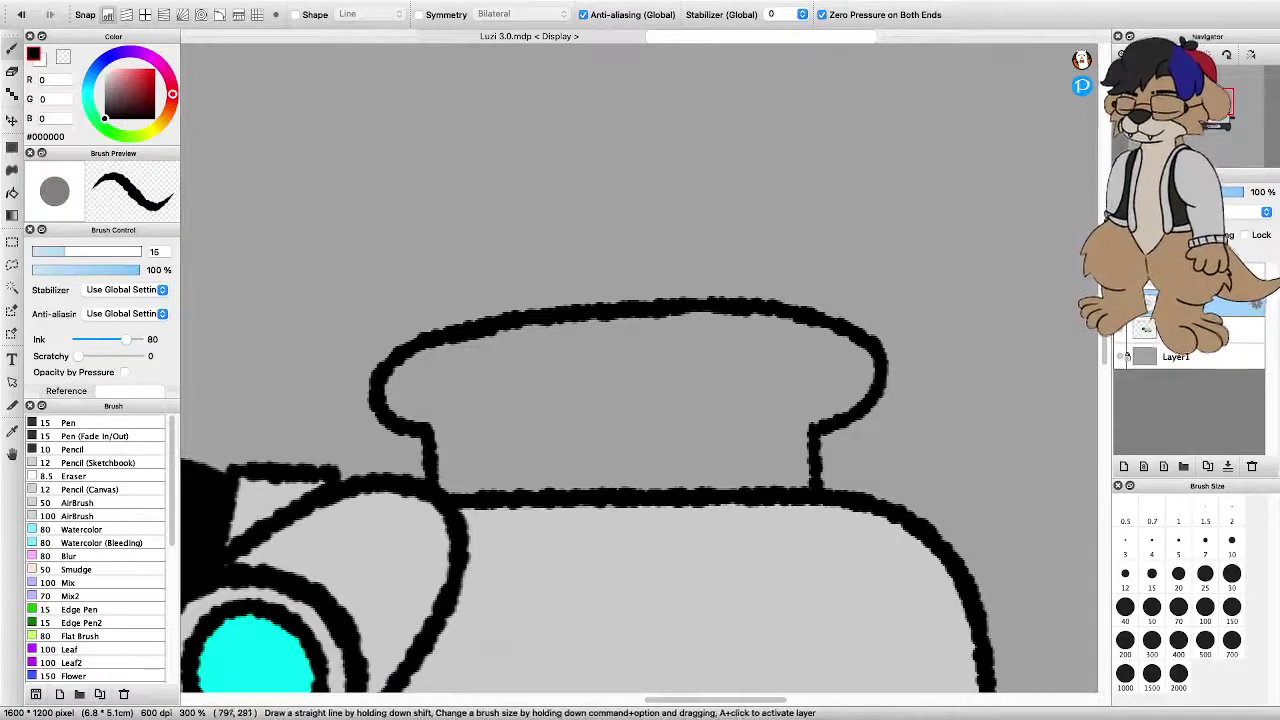
# Change the painting colour to pale tan (#D0BD9C) and try a stroke inside the toast's lower-left edge, then undo it
pyautogui.click(149, 131)
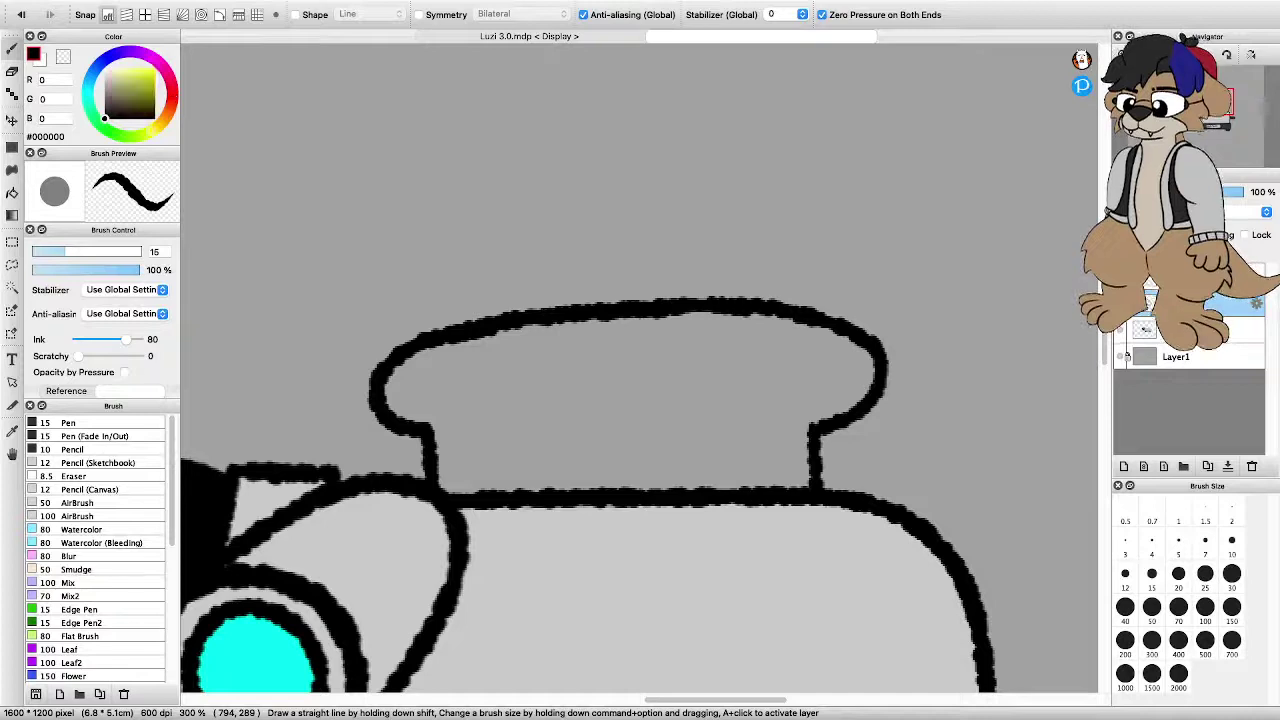
pyautogui.click(120, 82)
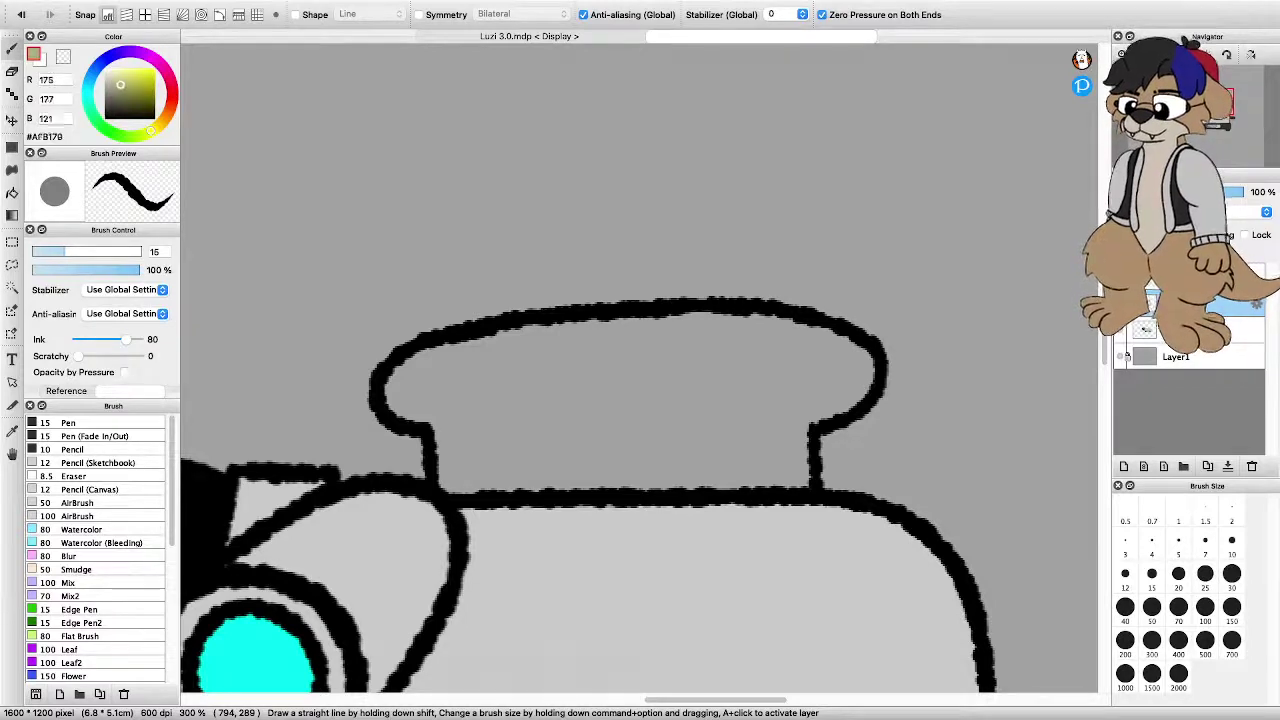
pyautogui.moveTo(120, 82); pyautogui.dragTo(117, 78)
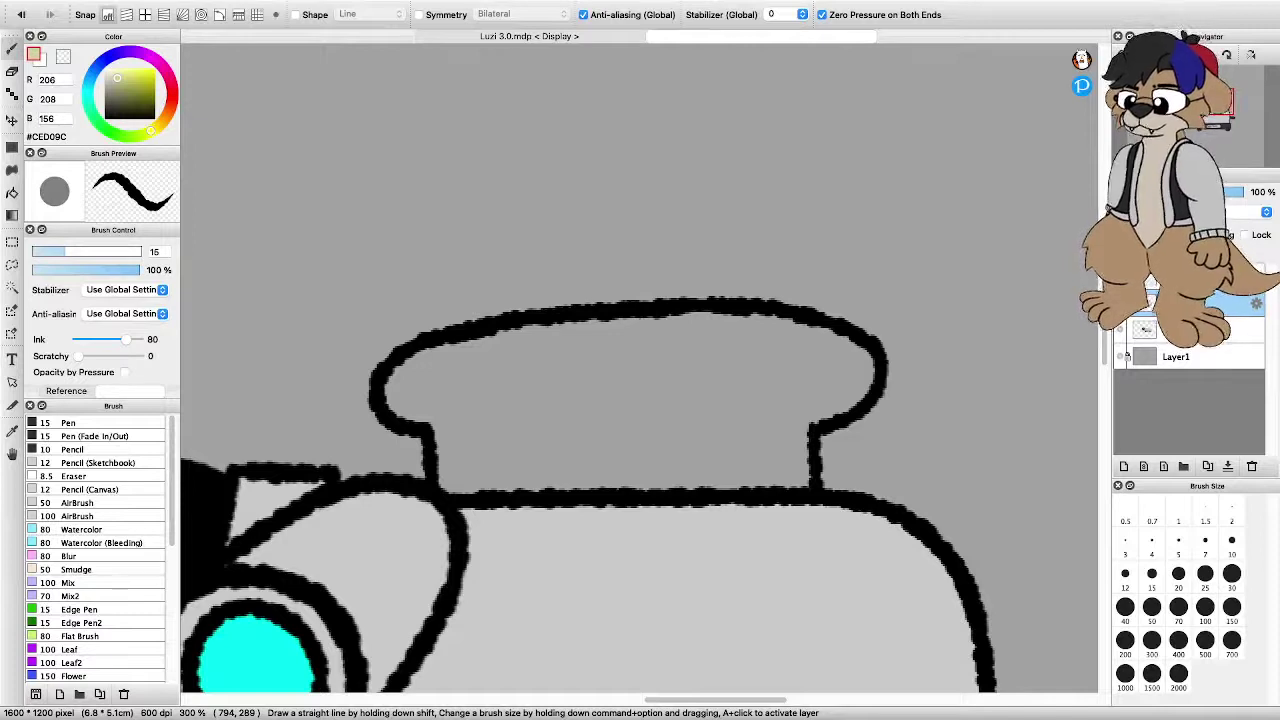
pyautogui.moveTo(150, 130); pyautogui.dragTo(162, 123)
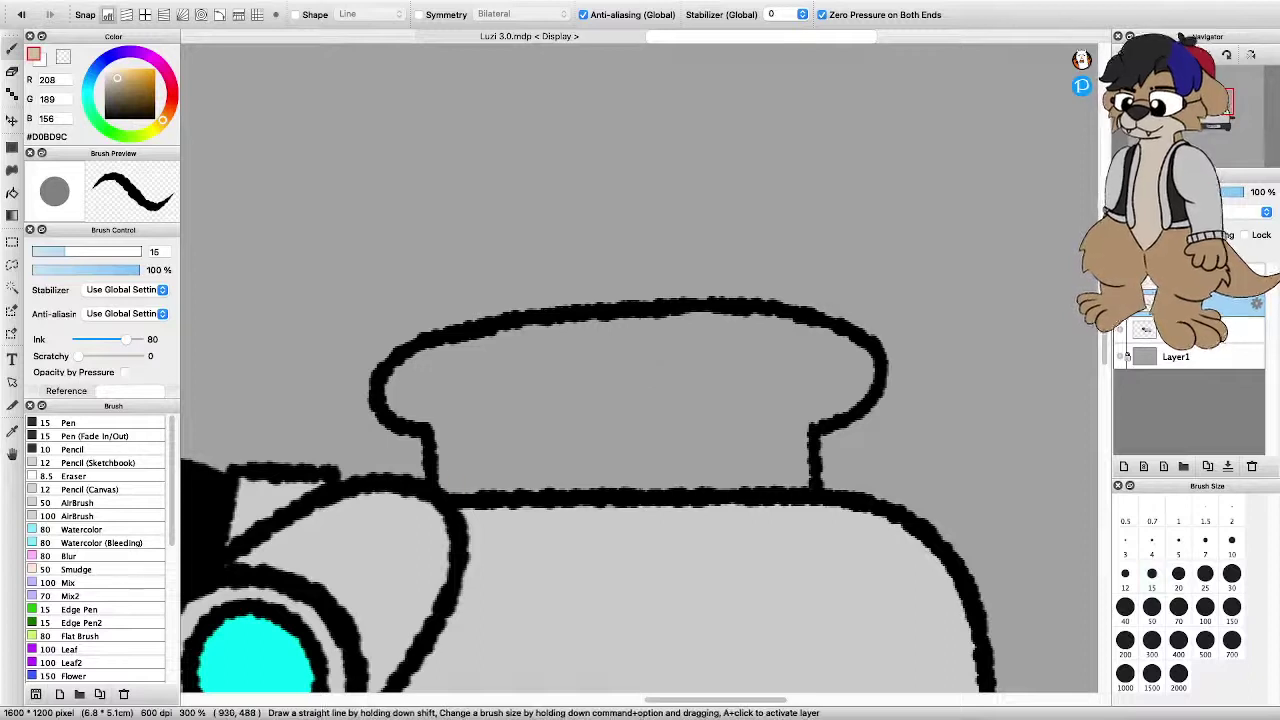
pyautogui.moveTo(457, 489); pyautogui.dragTo(440, 428)
pyautogui.press('super+z')
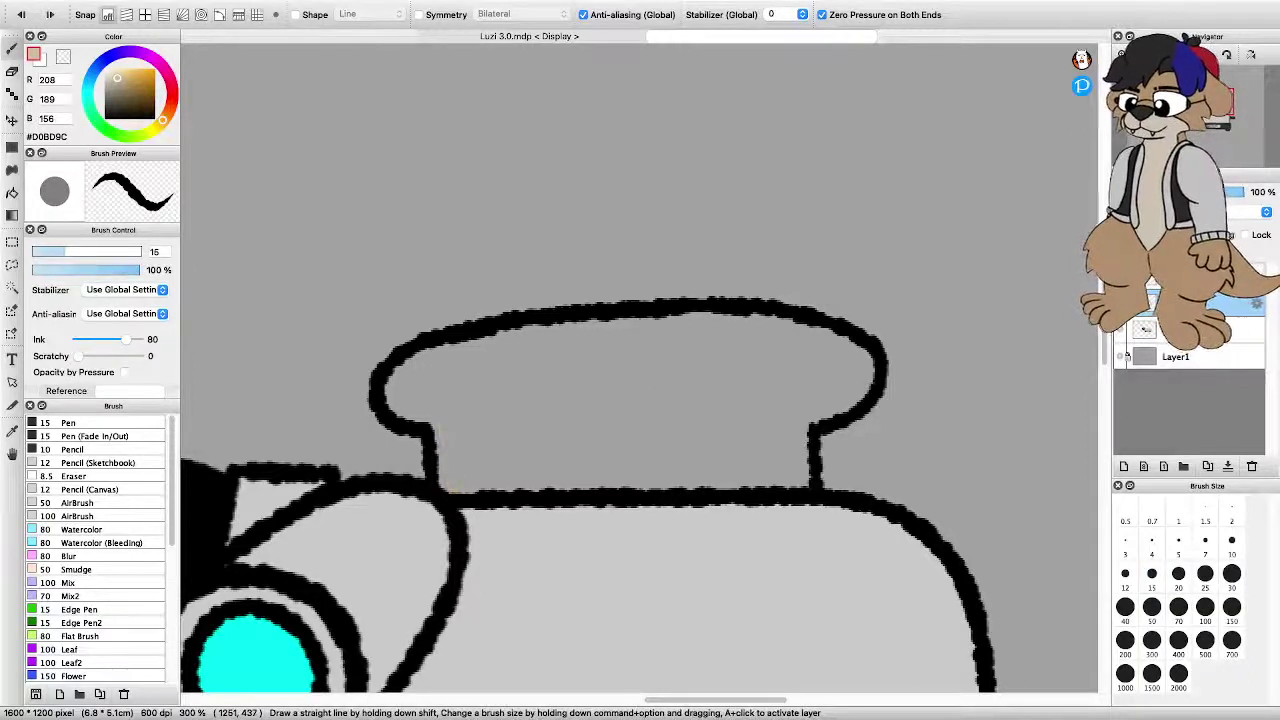
# Make the toaster's colour layer, directly beneath the line art, the active layer
pyautogui.click(1119, 329)
pyautogui.click(1119, 329)
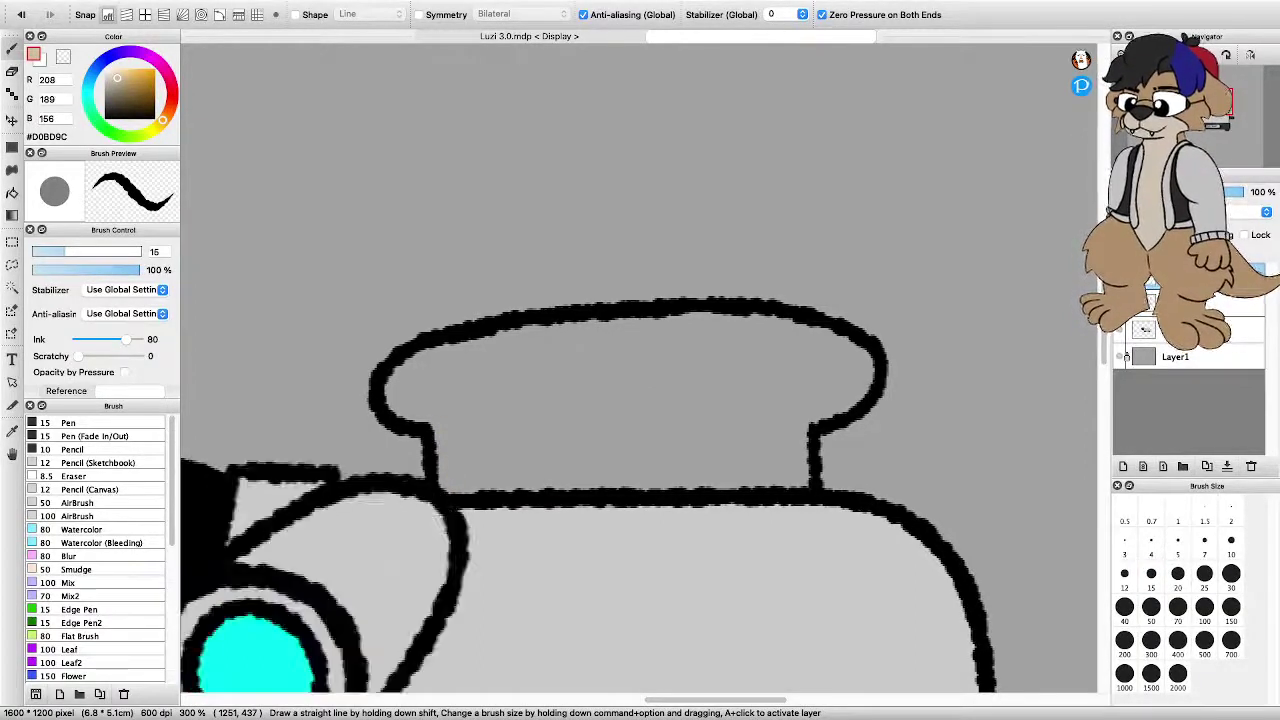
pyautogui.click(1119, 329)
pyautogui.click(1119, 329)
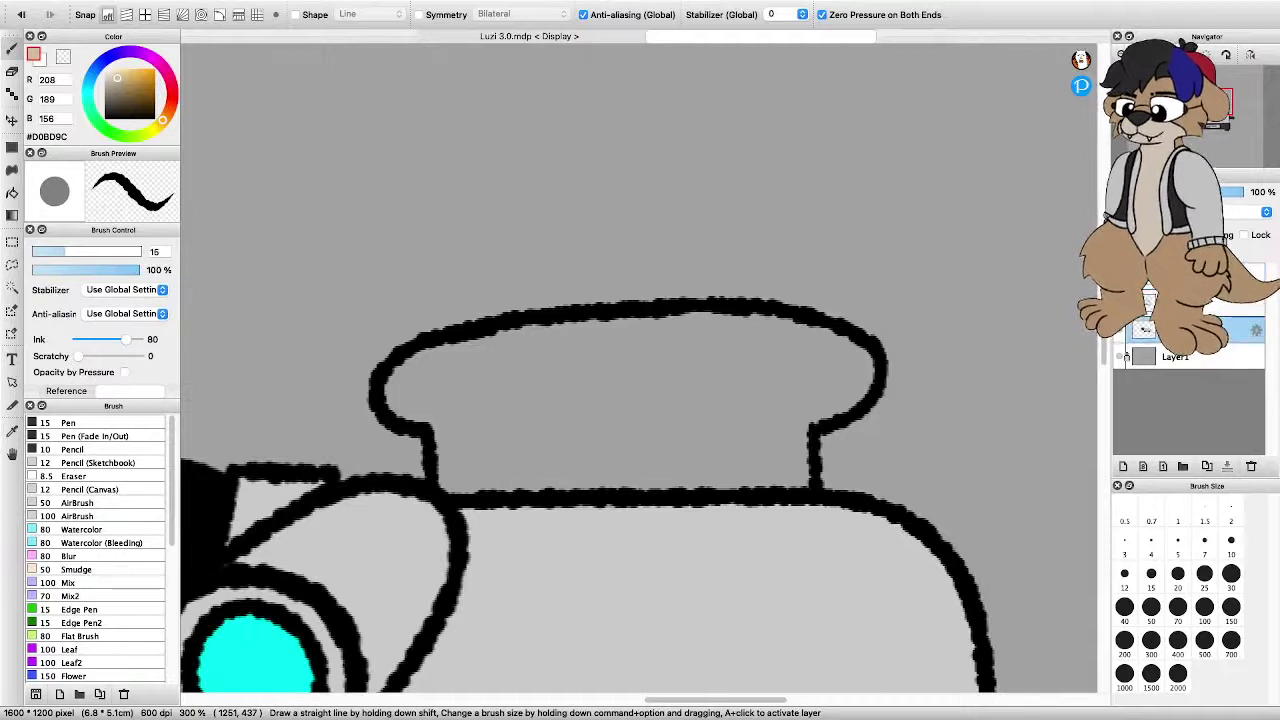
# Paint a golden-brown (#E4BC78) crust line along the inside of the toast outline's sides and top
pyautogui.moveTo(444, 490)
pyautogui.mouseDown()
pyautogui.moveTo(428, 413)
pyautogui.moveTo(390, 378)
pyautogui.mouseUp()
pyautogui.press('super+z')
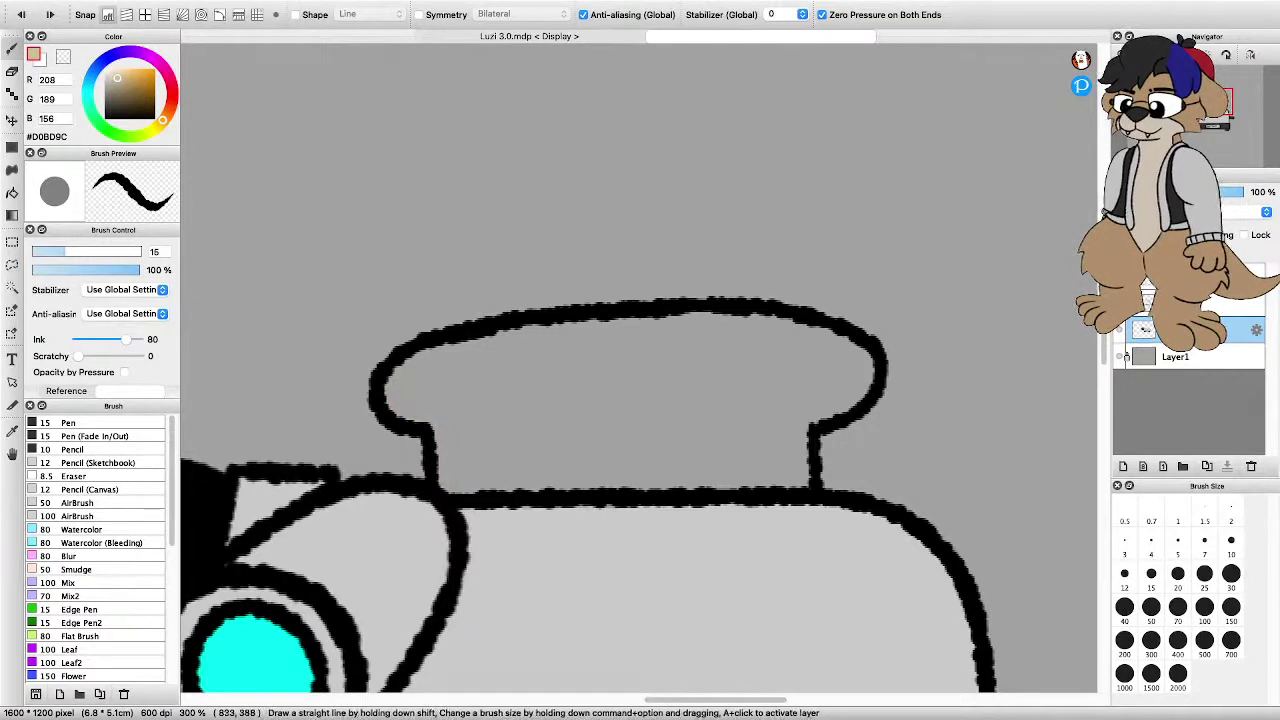
pyautogui.moveTo(117, 78); pyautogui.dragTo(128, 73)
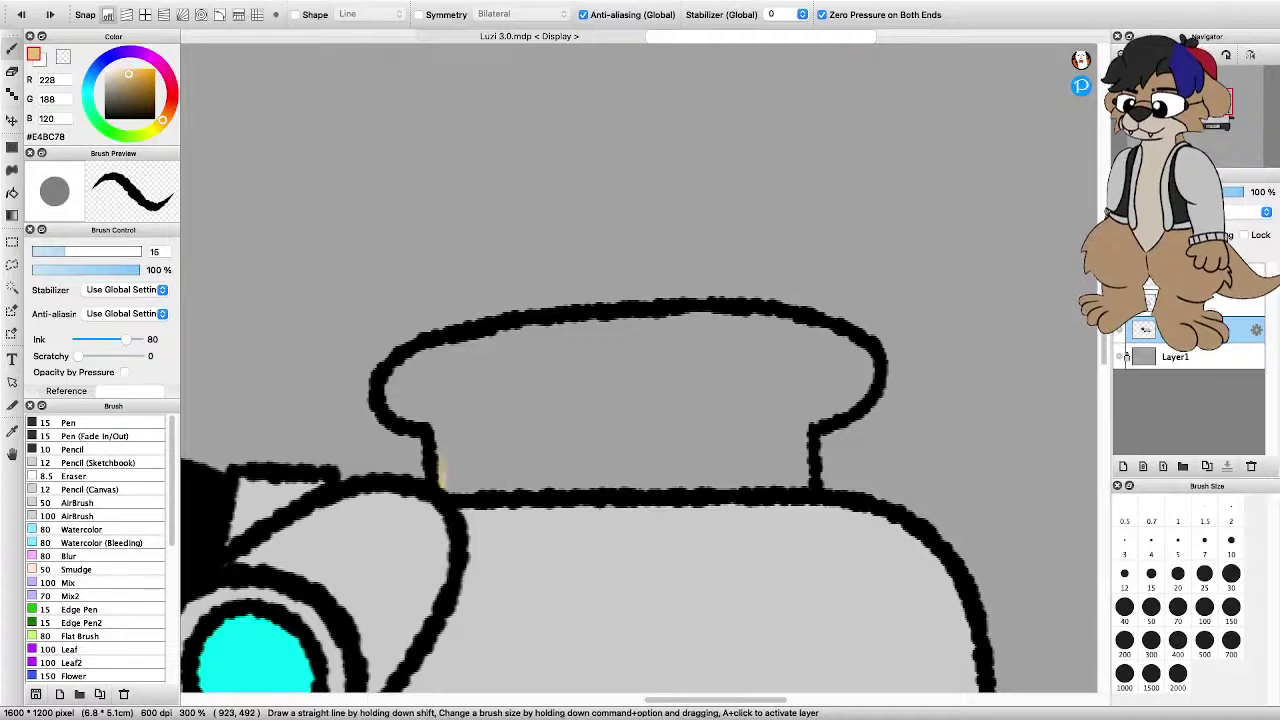
pyautogui.moveTo(442, 474)
pyautogui.mouseDown()
pyautogui.moveTo(436, 424)
pyautogui.moveTo(410, 412)
pyautogui.moveTo(405, 368)
pyautogui.moveTo(444, 350)
pyautogui.moveTo(526, 330)
pyautogui.moveTo(732, 317)
pyautogui.moveTo(780, 318)
pyautogui.moveTo(855, 347)
pyautogui.mouseUp()
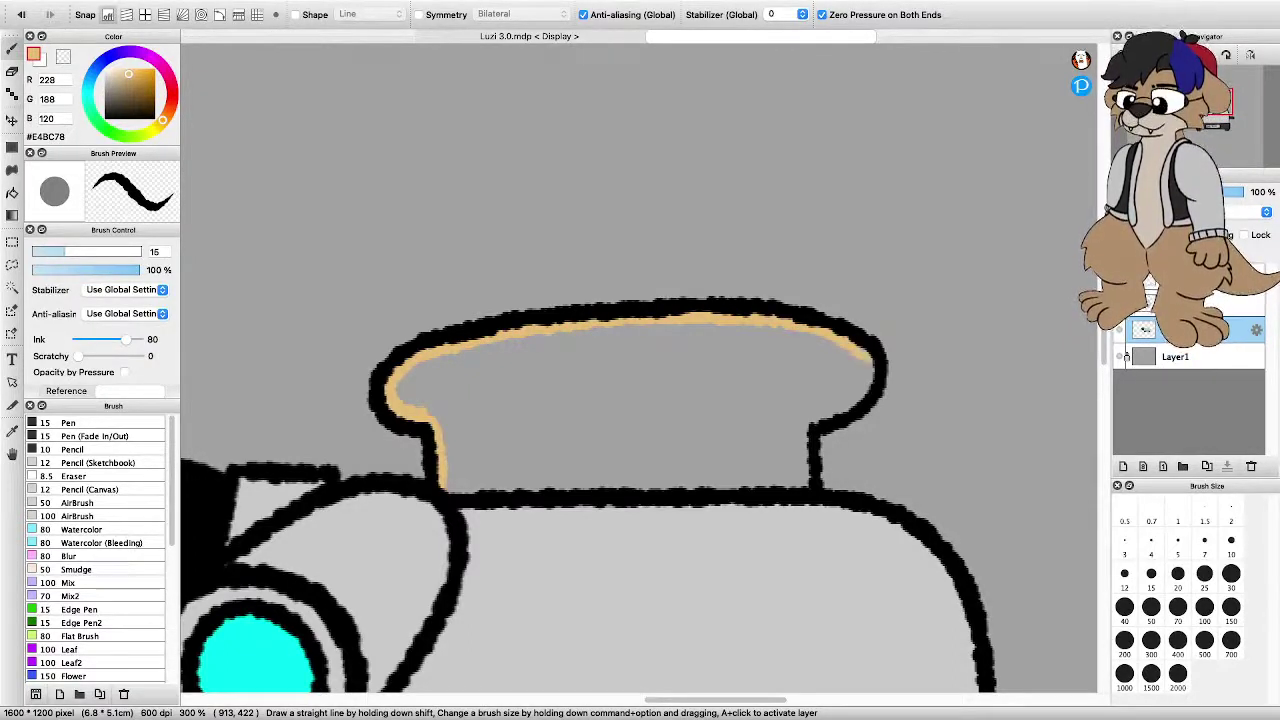
pyautogui.moveTo(866, 358)
pyautogui.mouseDown()
pyautogui.moveTo(803, 420)
pyautogui.moveTo(800, 487)
pyautogui.mouseUp()
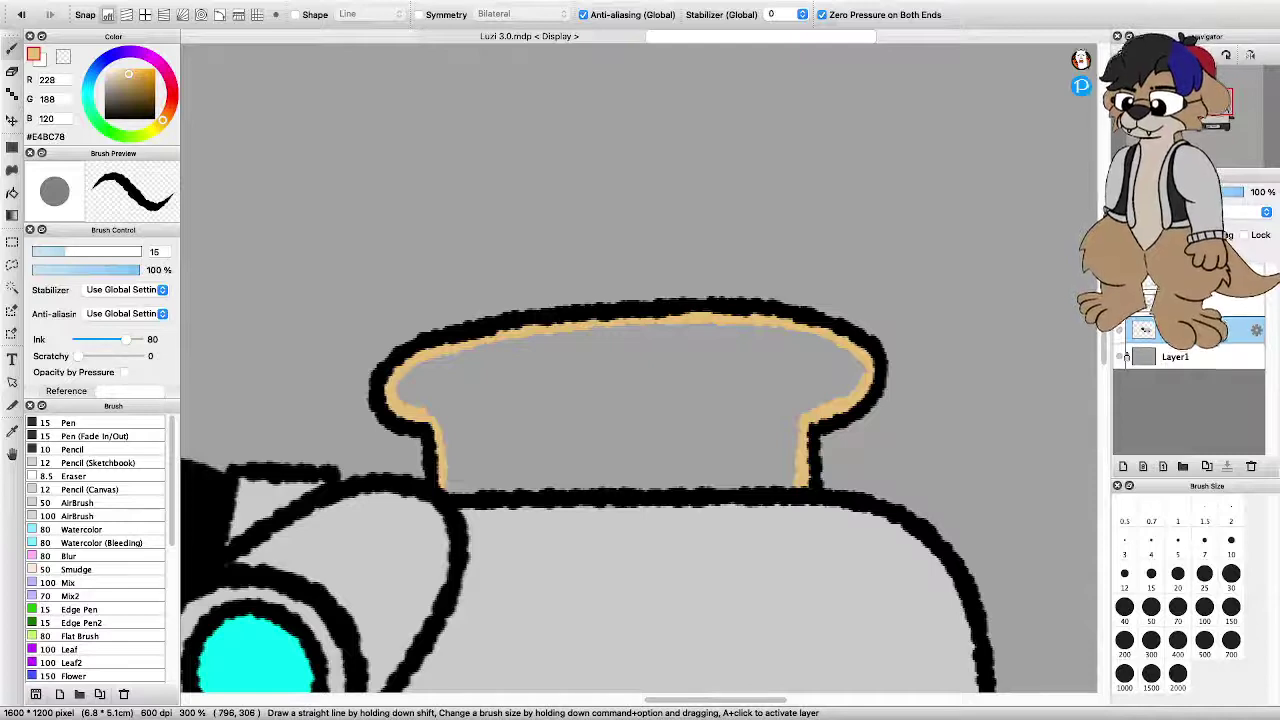
# Paint a light beige (#E1CEAE) border inside the crust and along the toast's lower edge, filling both rounded upper corners
pyautogui.moveTo(128, 73); pyautogui.dragTo(116, 74)
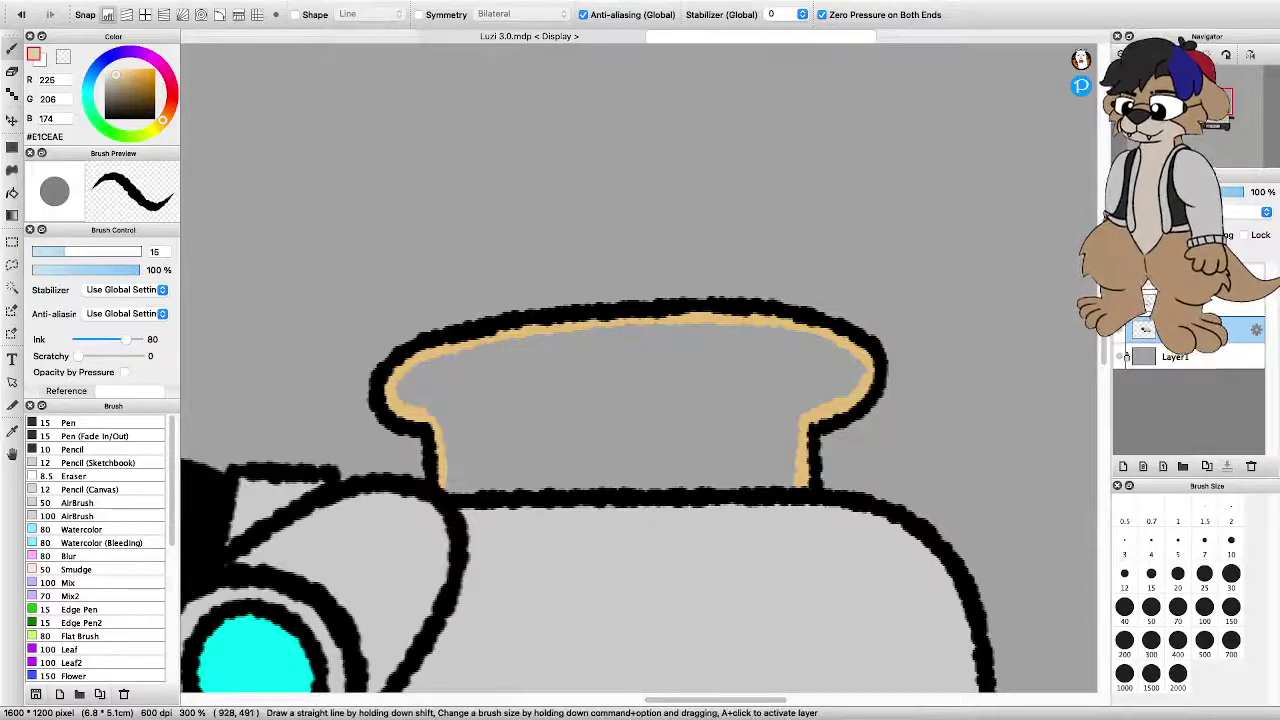
pyautogui.moveTo(451, 490)
pyautogui.mouseDown()
pyautogui.moveTo(446, 428)
pyautogui.moveTo(398, 380)
pyautogui.moveTo(550, 333)
pyautogui.moveTo(750, 328)
pyautogui.moveTo(862, 362)
pyautogui.moveTo(852, 390)
pyautogui.moveTo(793, 425)
pyautogui.moveTo(797, 484)
pyautogui.mouseUp()
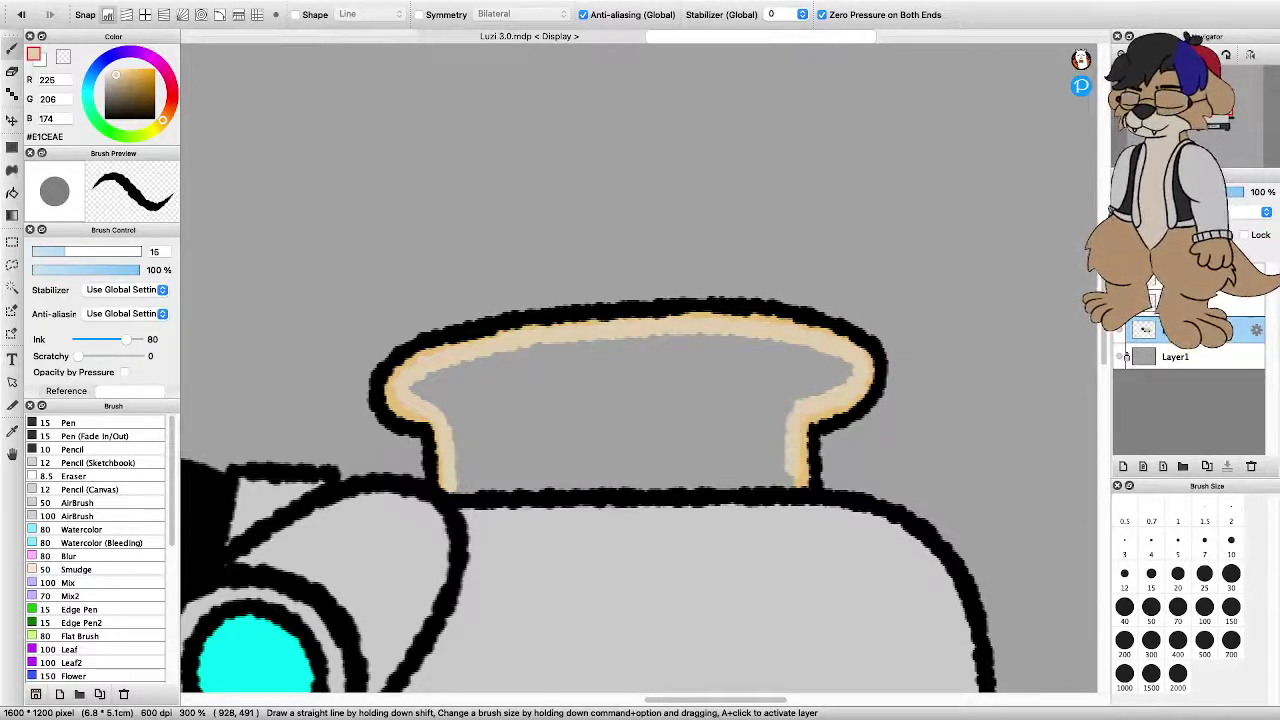
pyautogui.moveTo(796, 481); pyautogui.dragTo(458, 484)
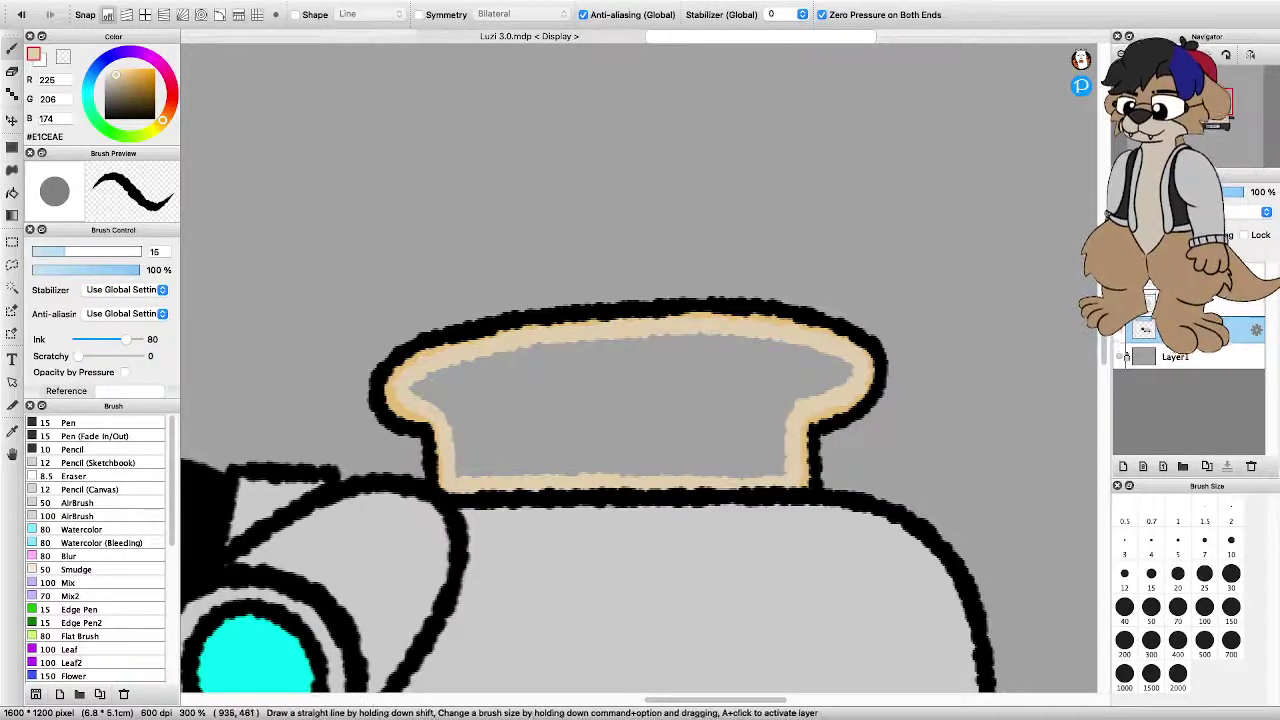
pyautogui.moveTo(462, 480)
pyautogui.mouseDown()
pyautogui.moveTo(432, 386)
pyautogui.moveTo(420, 390)
pyautogui.mouseUp()
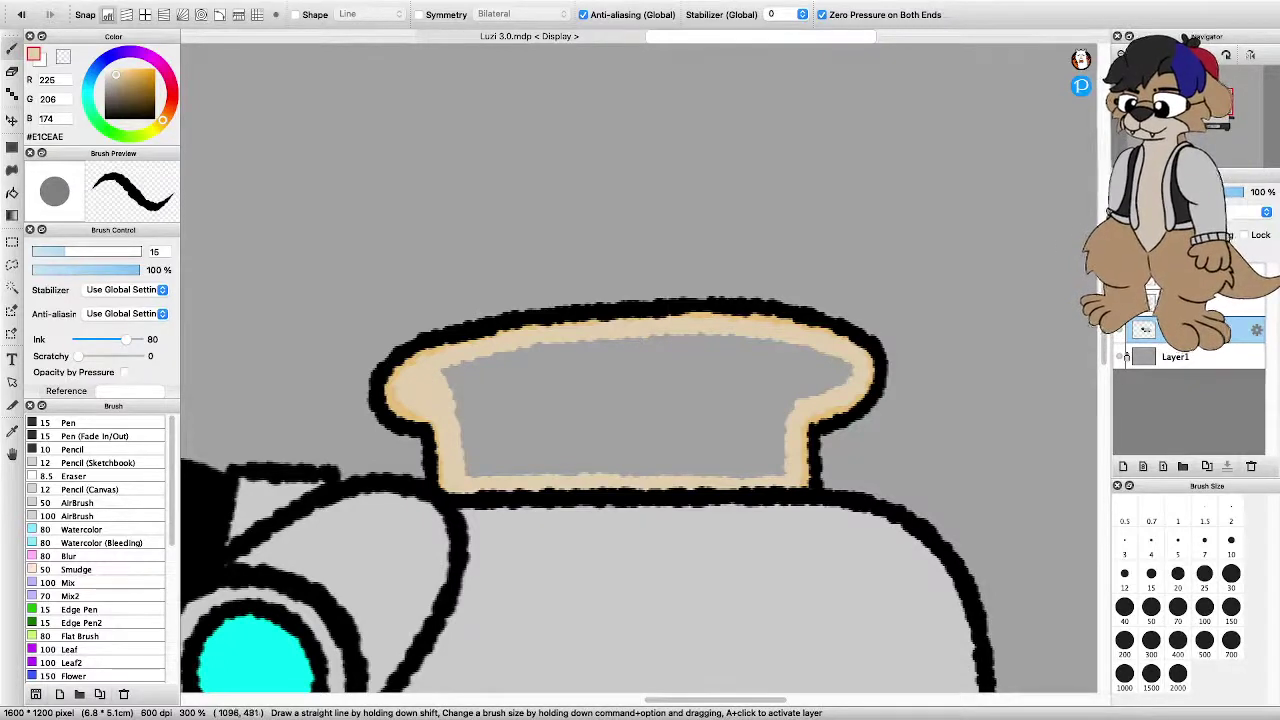
pyautogui.moveTo(782, 474); pyautogui.dragTo(806, 350)
pyautogui.moveTo(796, 398); pyautogui.dragTo(802, 378)
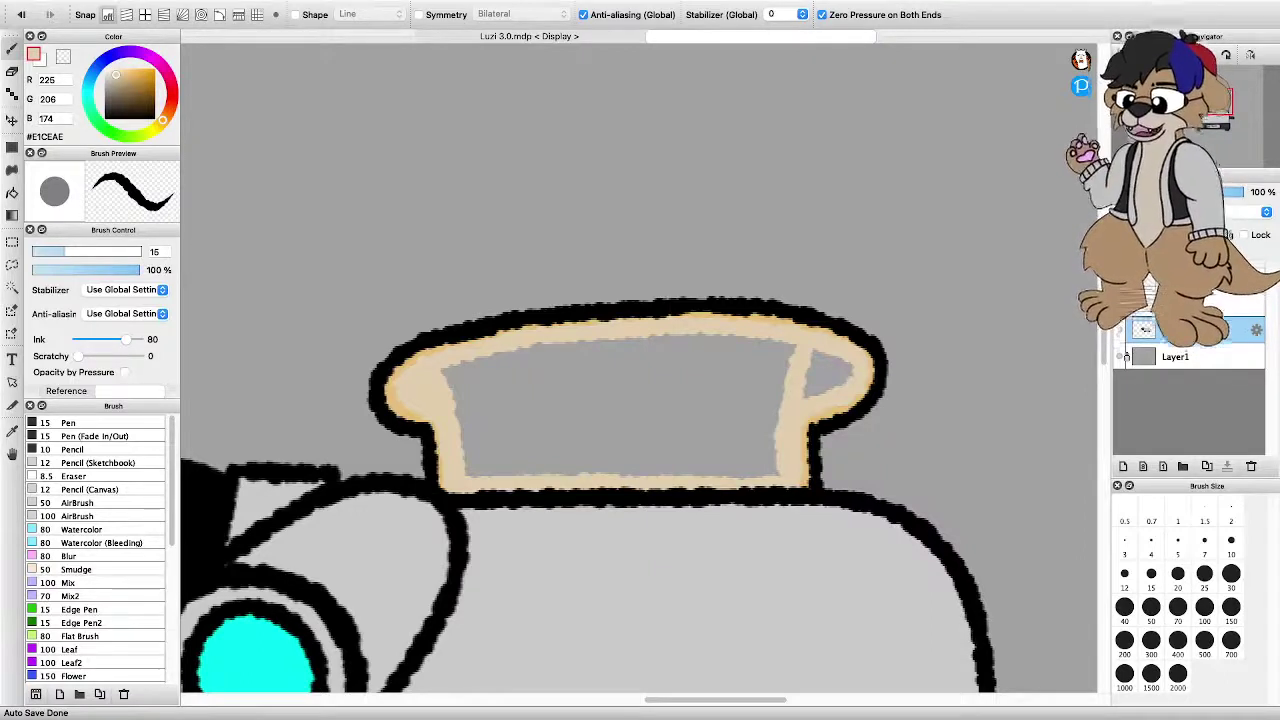
pyautogui.moveTo(814, 352)
pyautogui.mouseDown()
pyautogui.moveTo(840, 383)
pyautogui.moveTo(836, 366)
pyautogui.moveTo(827, 381)
pyautogui.mouseUp()
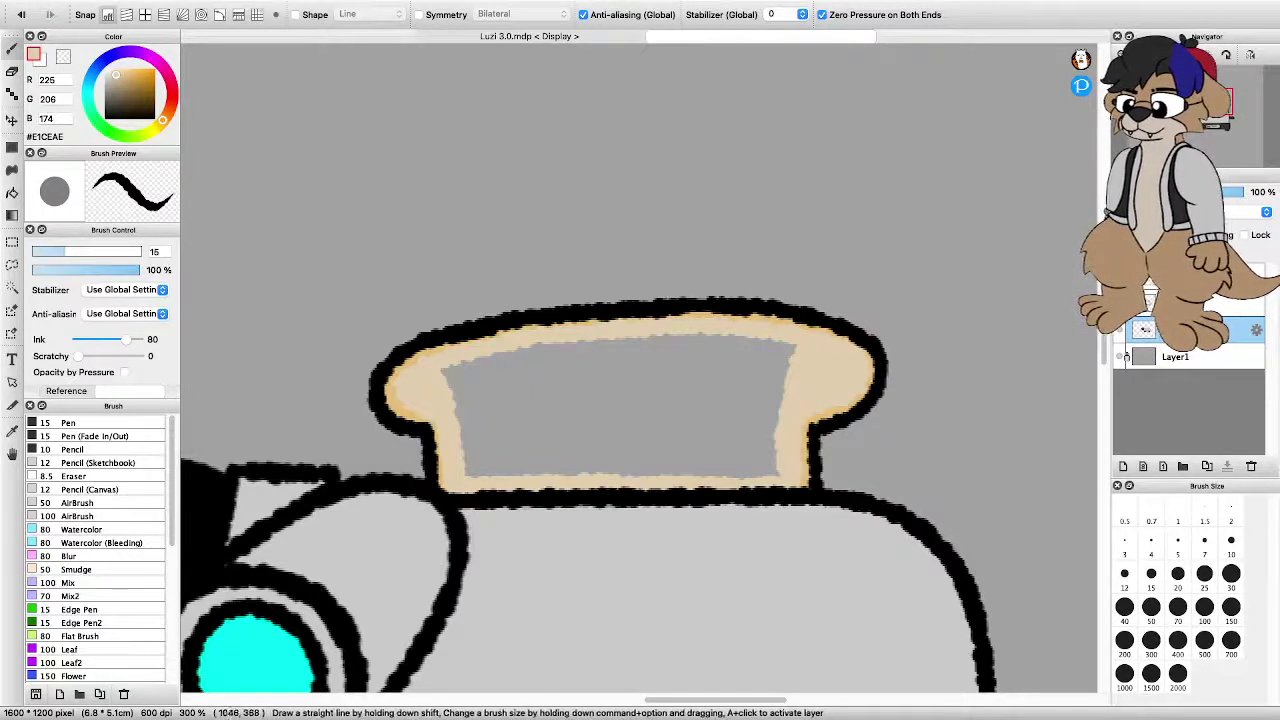
# Fill the rest of the toast with the light beige at brush size 30, covering the remaining grey gaps
pyautogui.click(1231, 573)
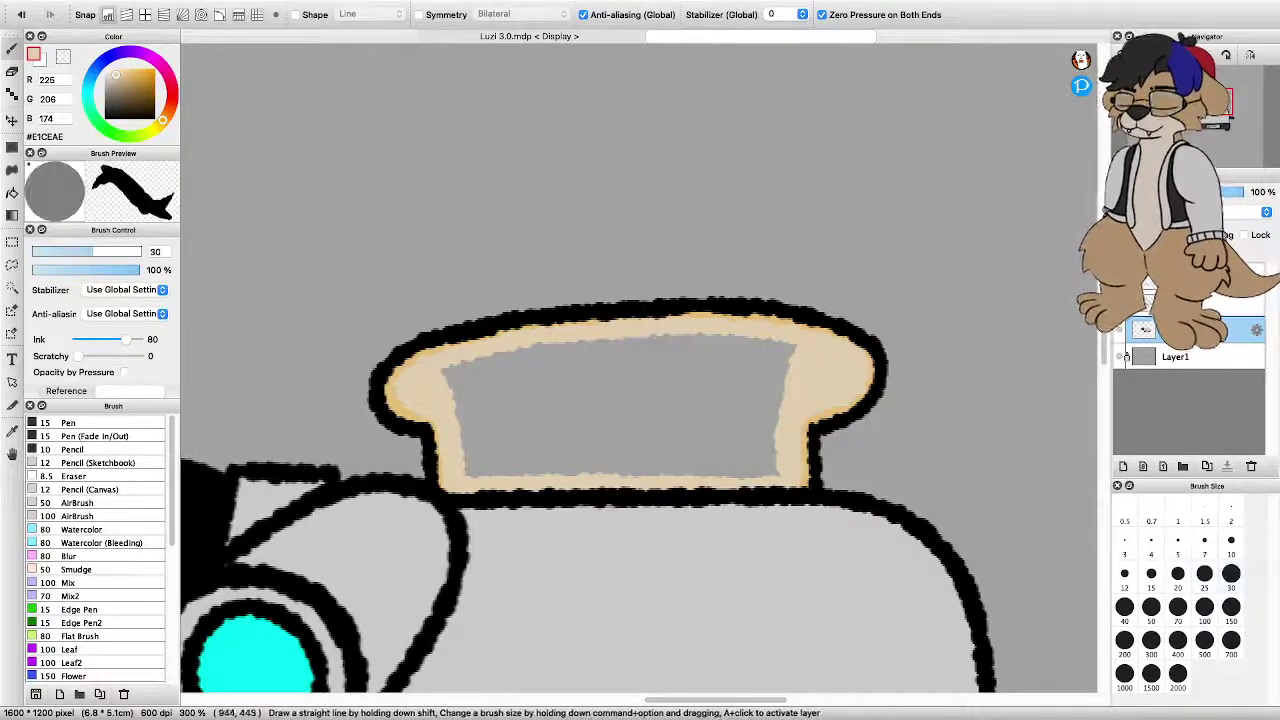
pyautogui.moveTo(455, 395)
pyautogui.mouseDown()
pyautogui.moveTo(567, 363)
pyautogui.moveTo(678, 378)
pyautogui.moveTo(703, 360)
pyautogui.moveTo(760, 360)
pyautogui.moveTo(762, 388)
pyautogui.moveTo(745, 393)
pyautogui.moveTo(755, 430)
pyautogui.moveTo(735, 395)
pyautogui.moveTo(695, 425)
pyautogui.moveTo(545, 415)
pyautogui.moveTo(475, 440)
pyautogui.moveTo(490, 465)
pyautogui.moveTo(535, 450)
pyautogui.moveTo(778, 458)
pyautogui.mouseUp()
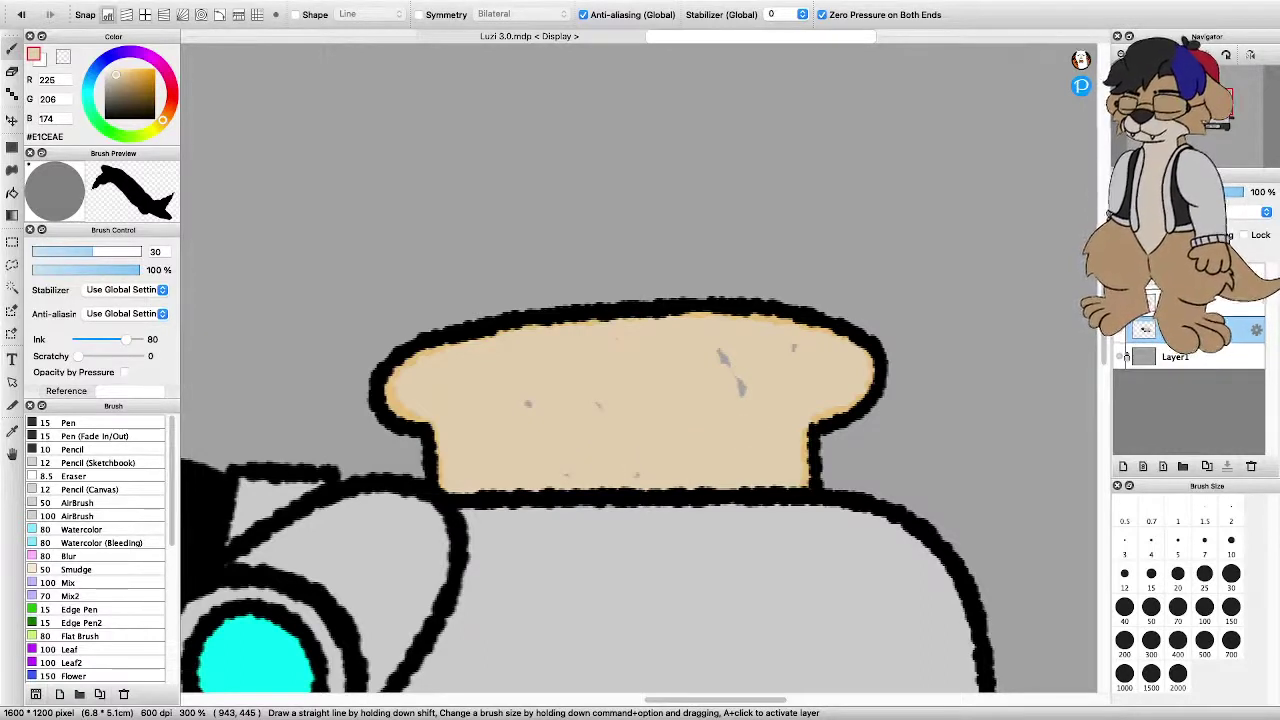
pyautogui.click(637, 475)
pyautogui.click(528, 404)
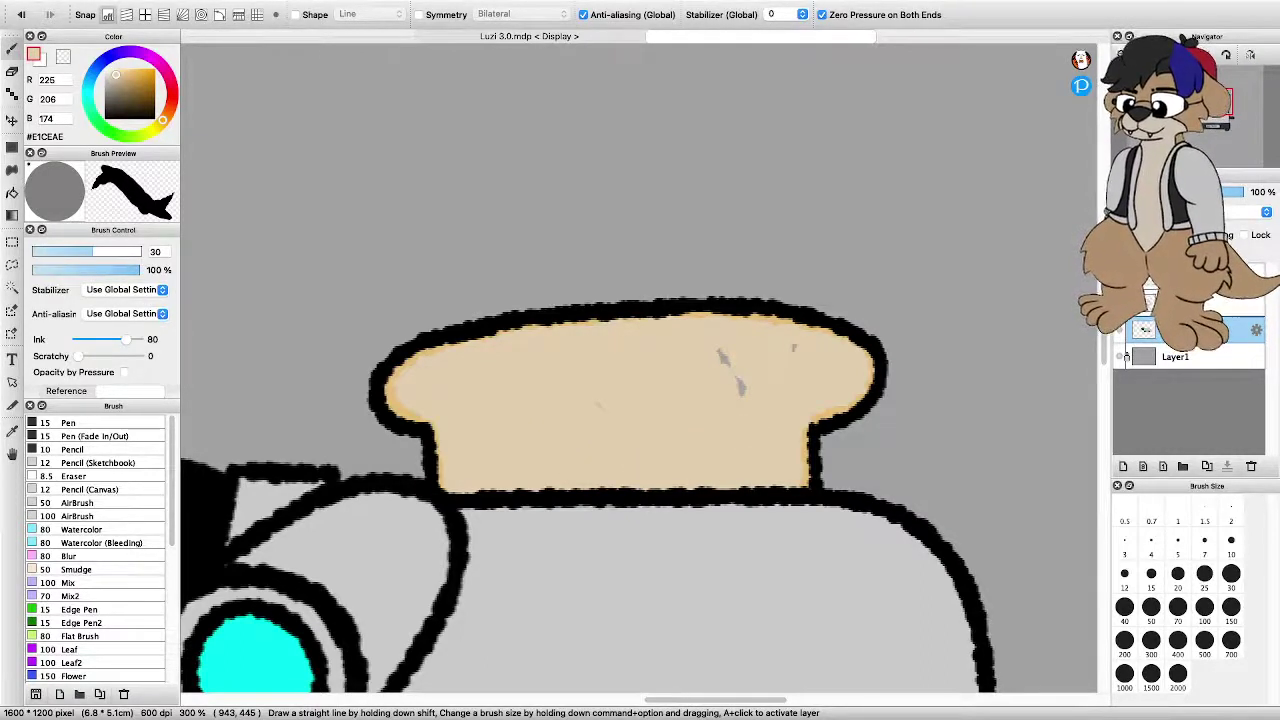
pyautogui.moveTo(720, 353); pyautogui.dragTo(742, 392)
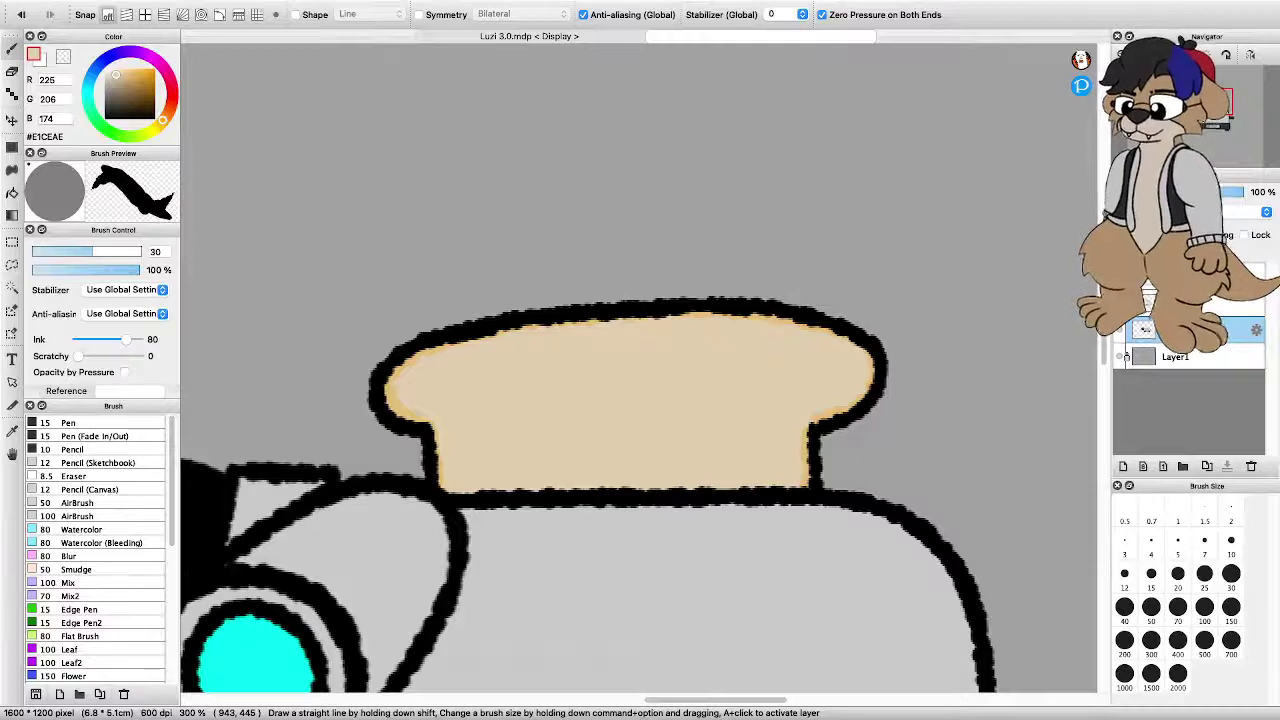
# Examine the coloured toast against the toaster body and head
pyautogui.scroll(-1, 573, 337)
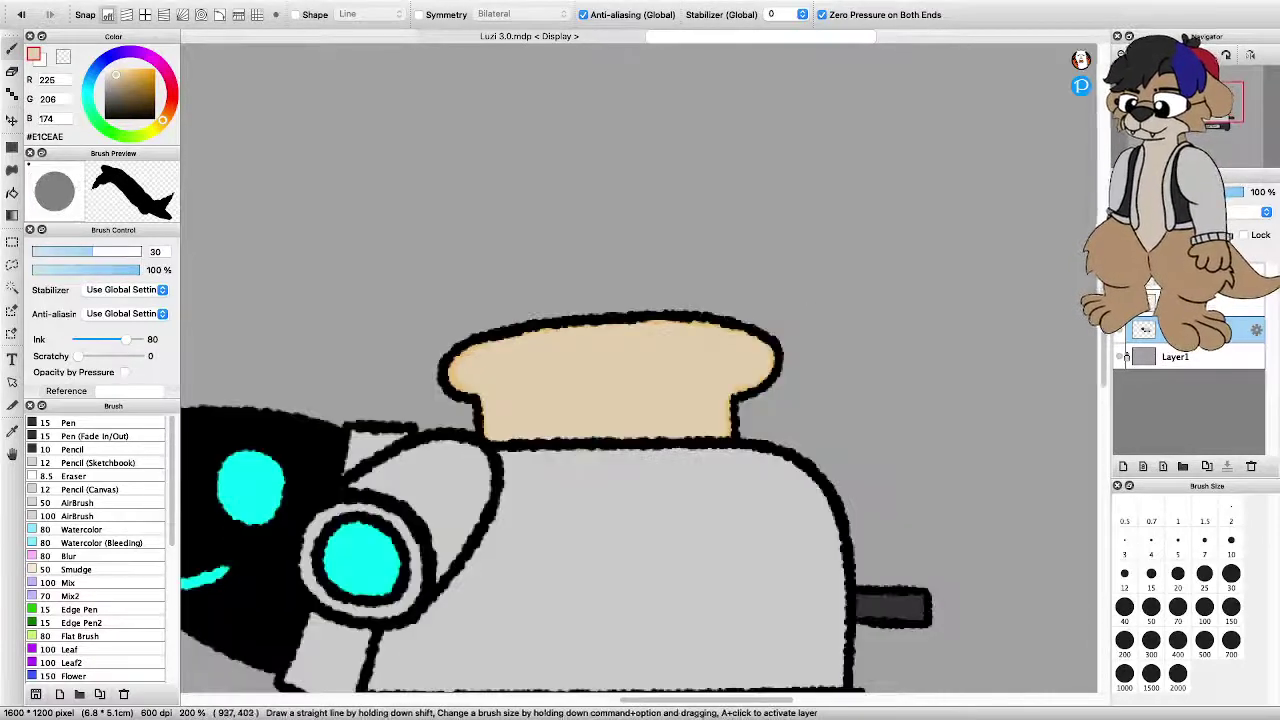
pyautogui.scroll(-4, 505, 323)
pyautogui.scroll(4, 450, 350)
pyautogui.scroll(-3, 460, 380)
pyautogui.scroll(3, 522, 338)
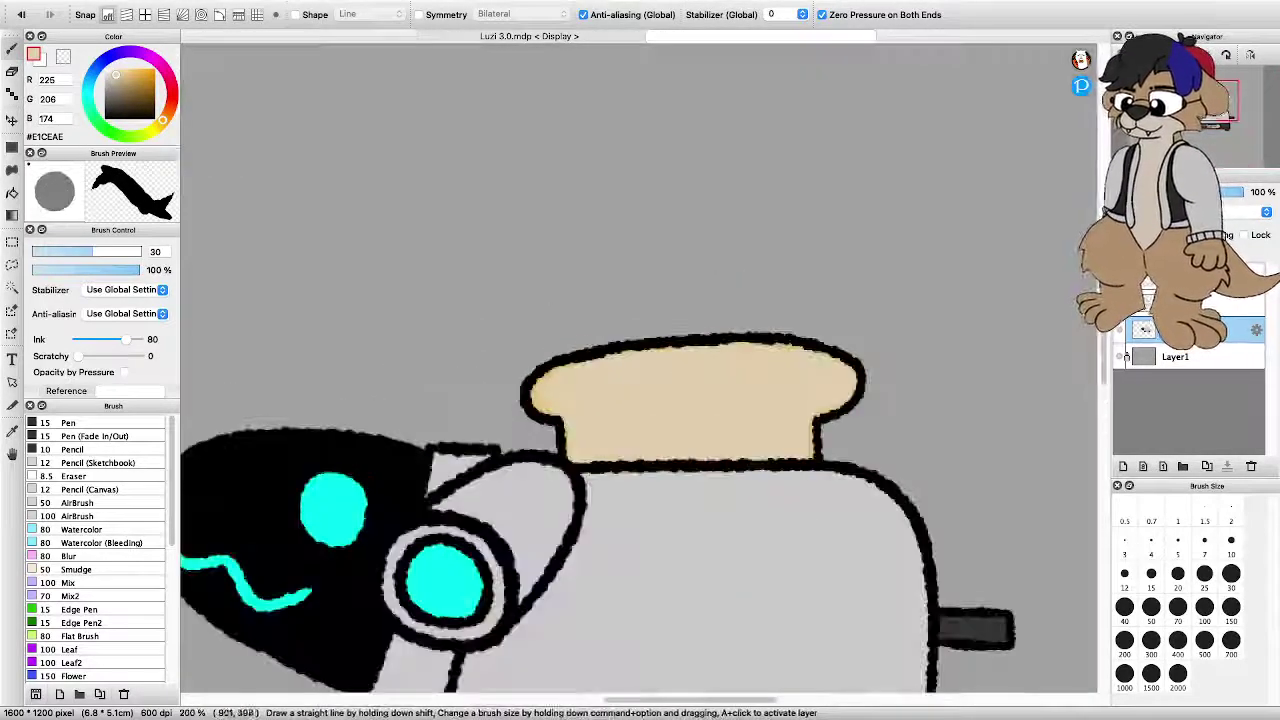
pyautogui.scroll(3, 572, 380)
pyautogui.scroll(-2, 600, 385)
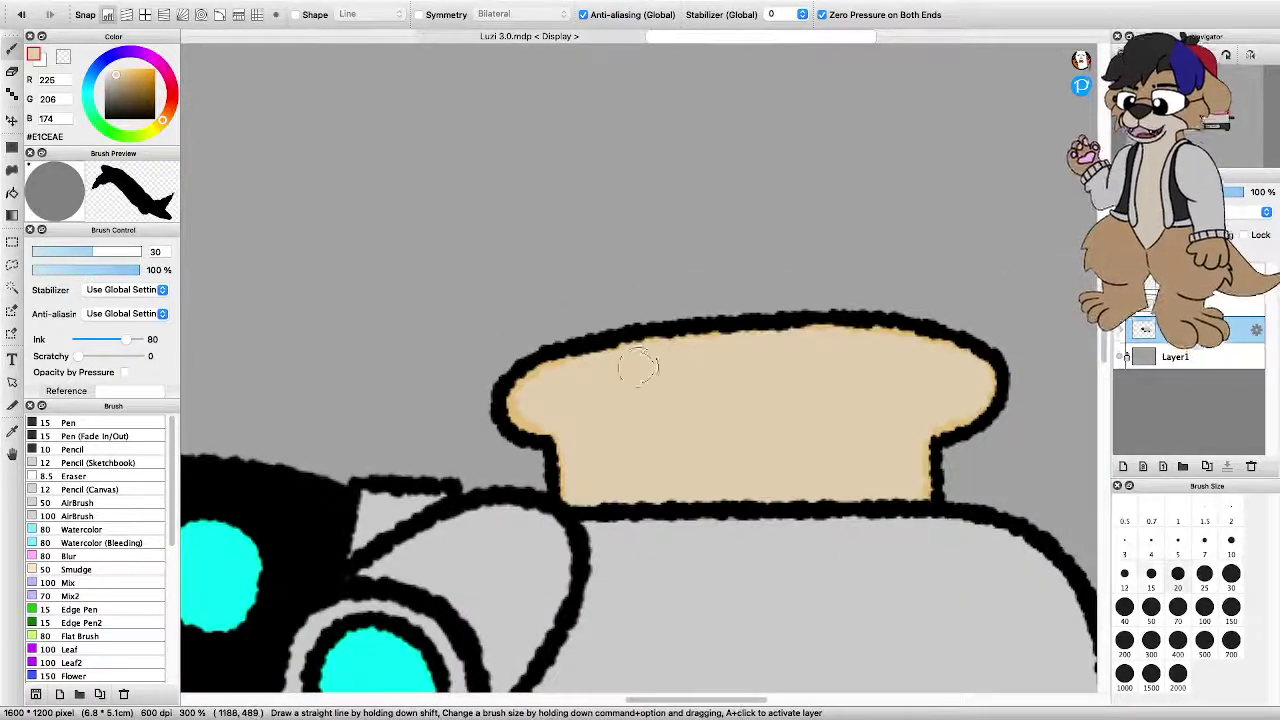
# Sample the golden crust colour (#E4BC78) and thicken the crust along the toast's left side at brush size 20
pyautogui.press('[')
pyautogui.press(']')
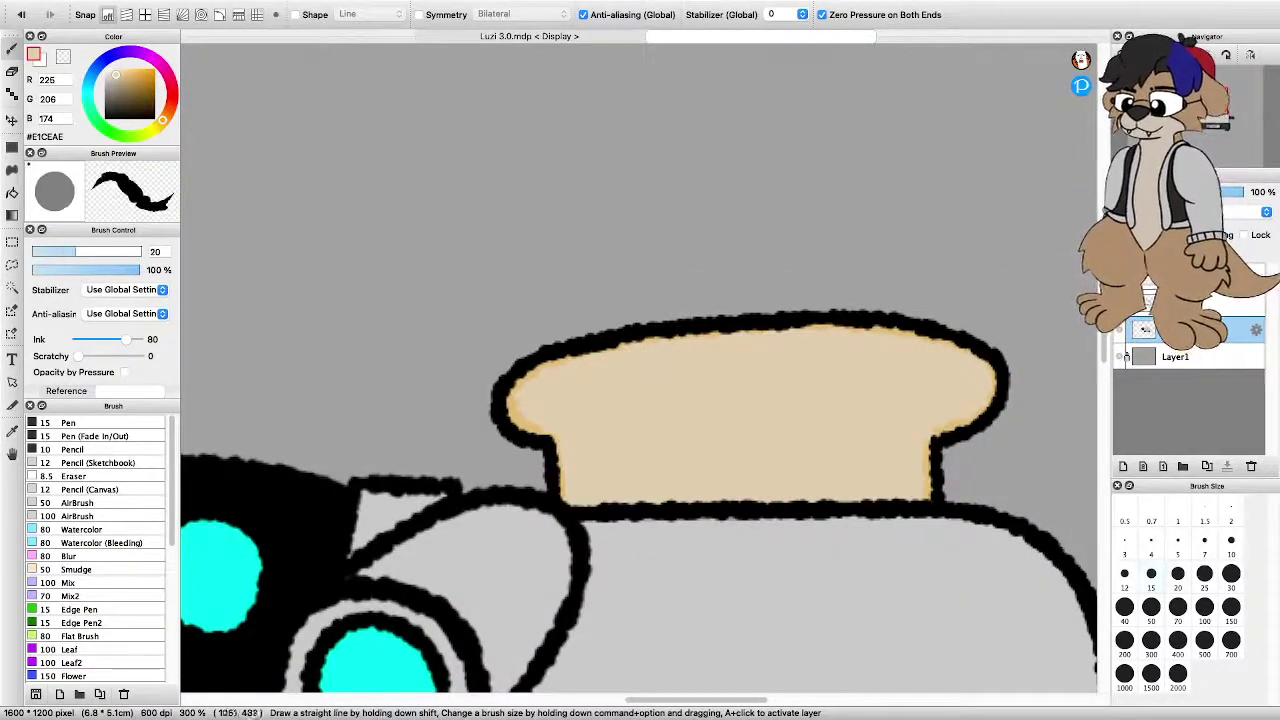
pyautogui.scroll(4, 520, 427)
pyautogui.rightClick(520, 426)
pyautogui.scroll(-2, 545, 425)
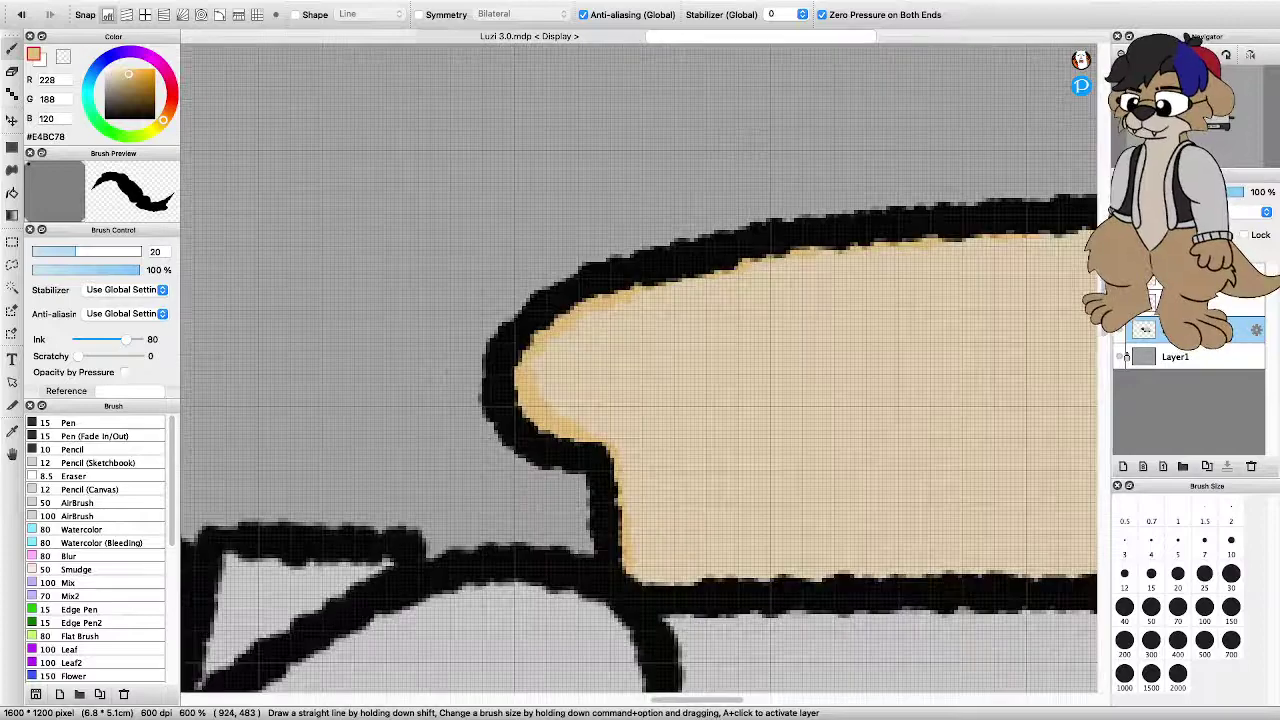
pyautogui.moveTo(620, 520); pyautogui.dragTo(548, 385)
# Thicken the golden crust along the toast's upper edge and down its right side
pyautogui.scroll(-5, 545, 340)
pyautogui.scroll(3, 734, 270)
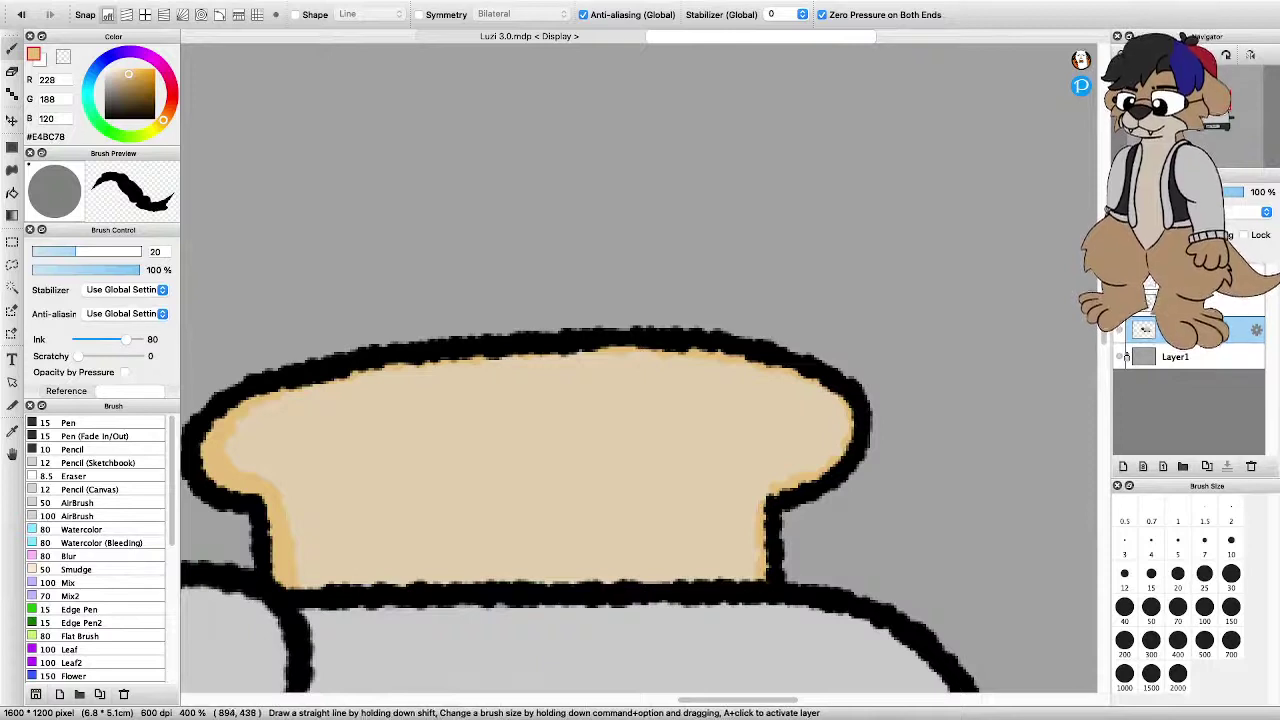
pyautogui.moveTo(322, 390); pyautogui.dragTo(594, 356)
pyautogui.moveTo(686, 358)
pyautogui.mouseDown()
pyautogui.moveTo(798, 386)
pyautogui.moveTo(848, 422)
pyautogui.moveTo(748, 500)
pyautogui.moveTo(748, 580)
pyautogui.mouseUp()
# Review the complete toaster drawing on the whole canvas
pyautogui.scroll(-3, 648, 505)
pyautogui.scroll(1, 568, 540)
pyautogui.scroll(-1, 607, 558)
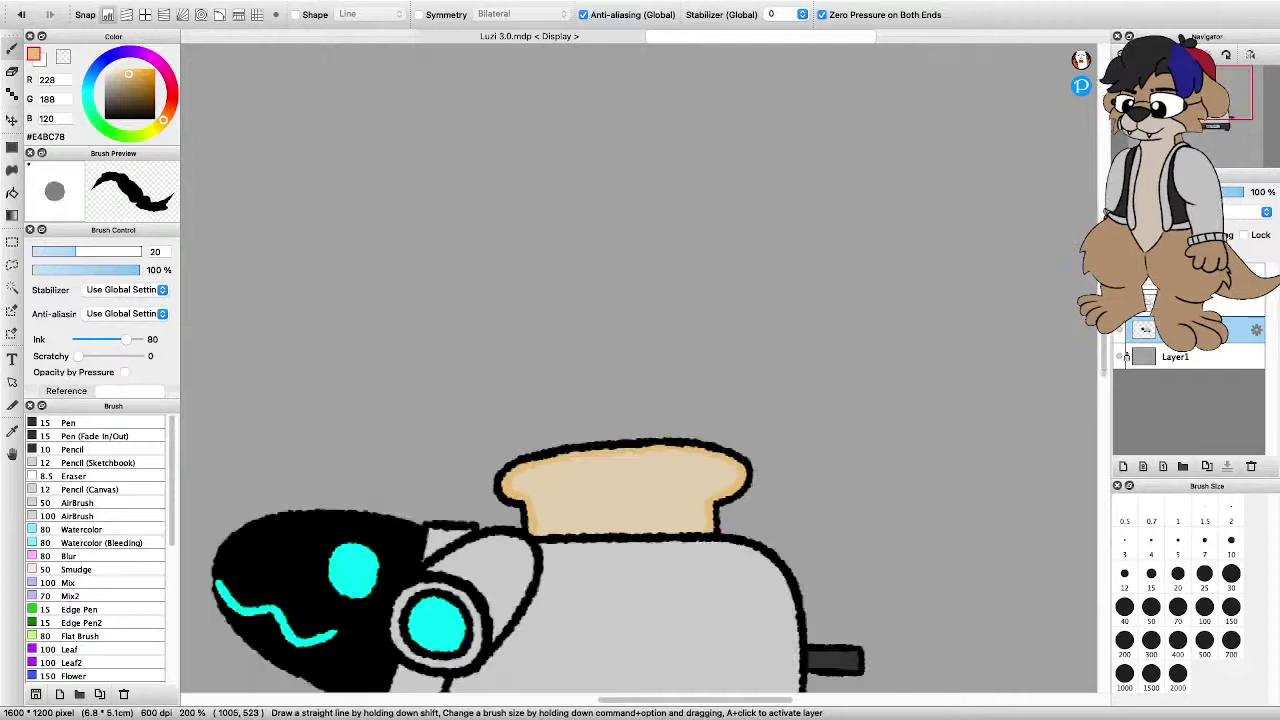
pyautogui.scroll(-3, 640, 580)
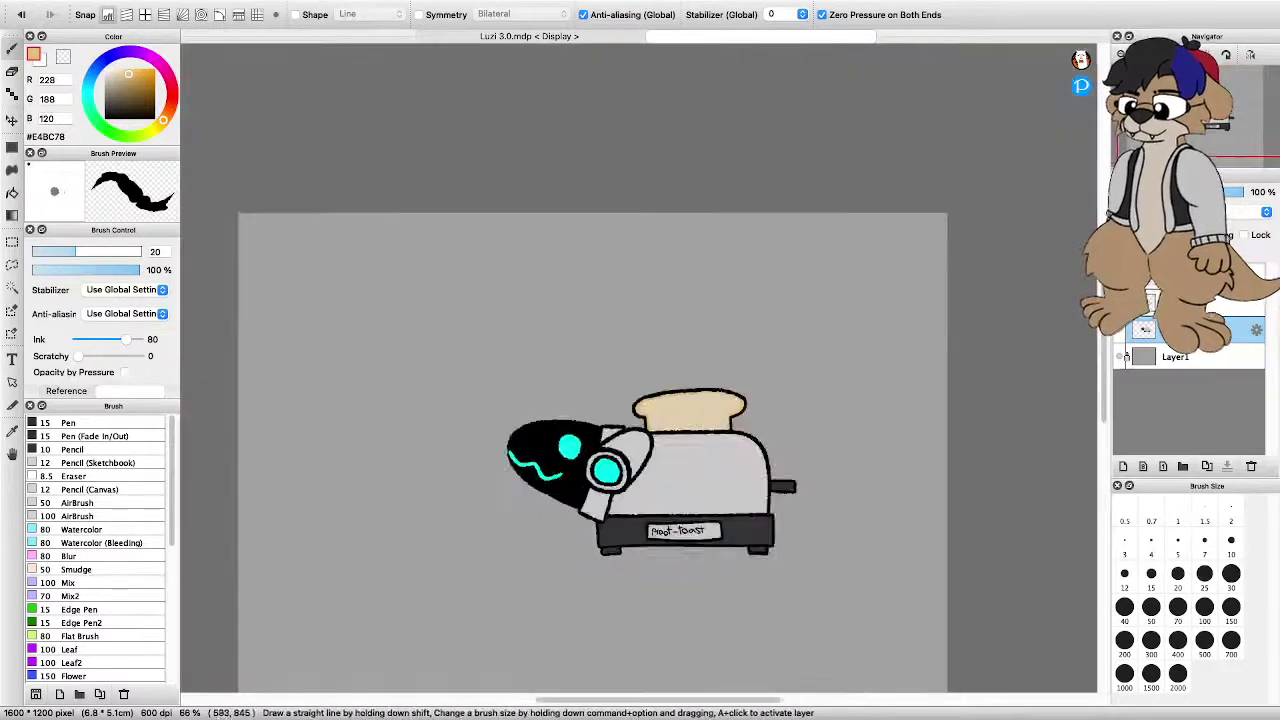
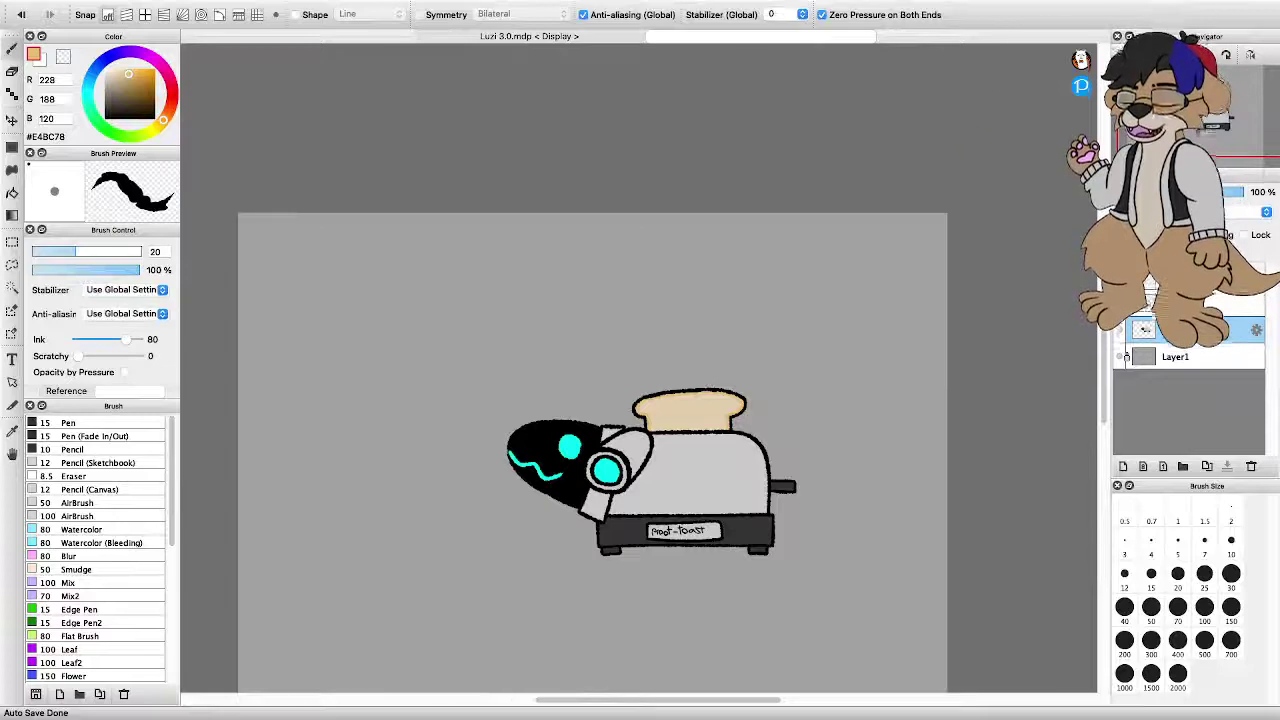
pyautogui.scroll(3, 871, 446)
pyautogui.scroll(-5, 871, 446)
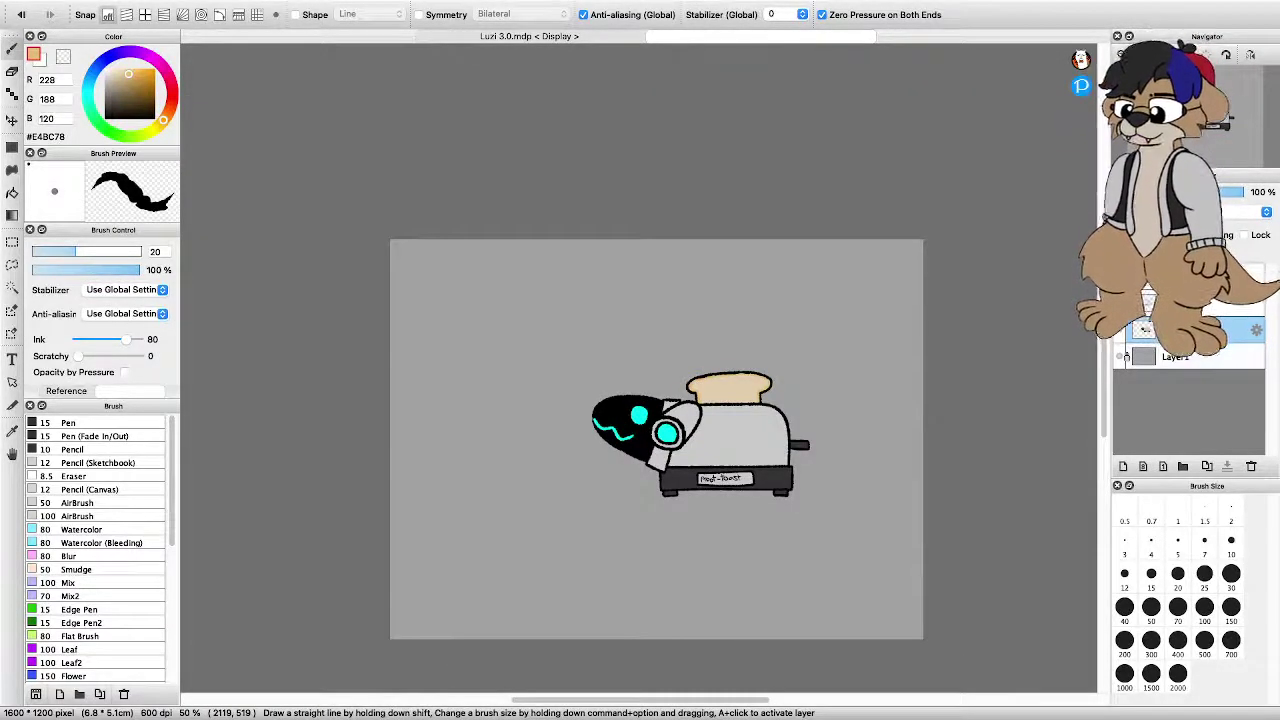
# Select the toaster's line-art and colour layers together and lasso around the whole toaster
pyautogui.press('shift')
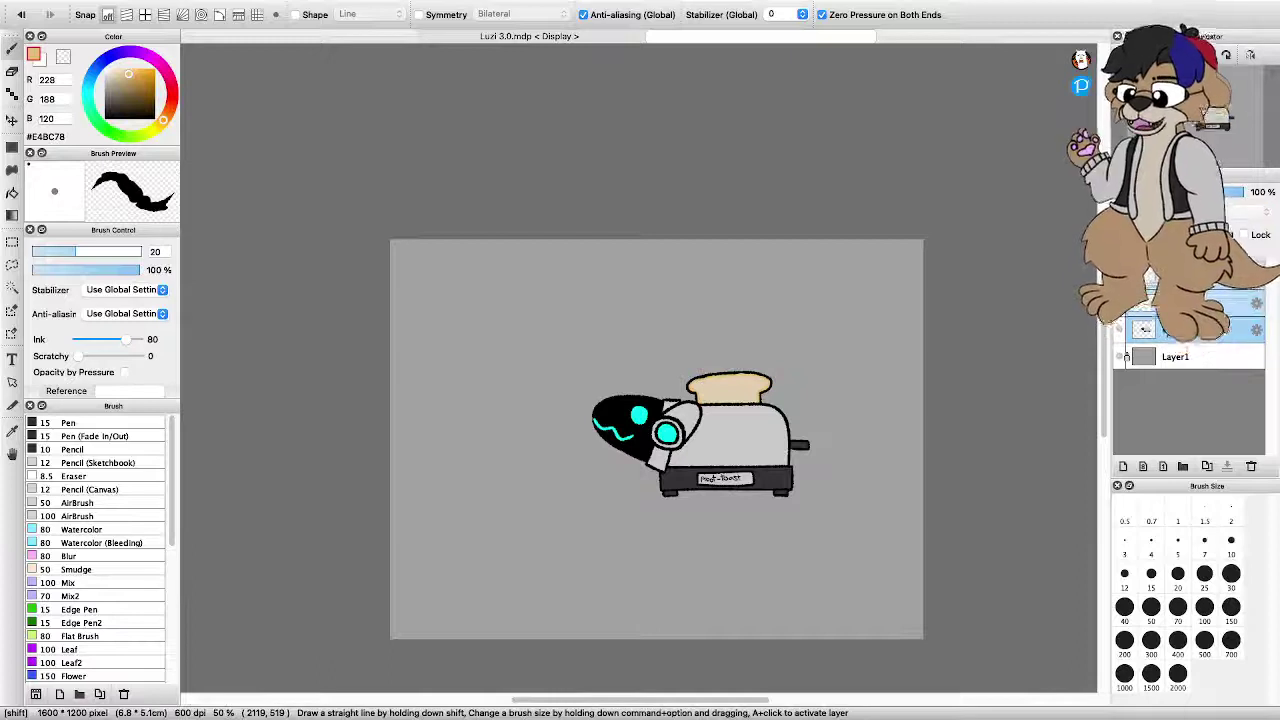
pyautogui.click(12, 264)
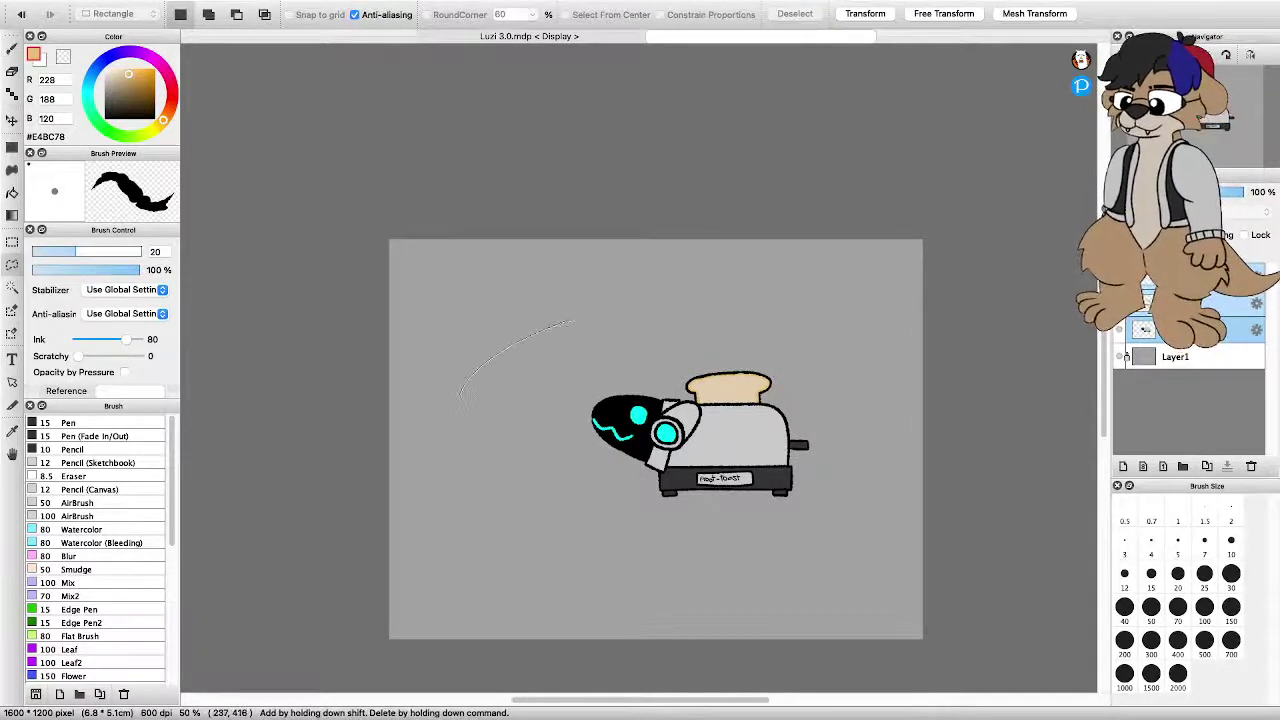
pyautogui.moveTo(470, 380)
pyautogui.mouseDown()
pyautogui.moveTo(770, 290)
pyautogui.moveTo(500, 520)
pyautogui.moveTo(493, 381)
pyautogui.mouseUp()
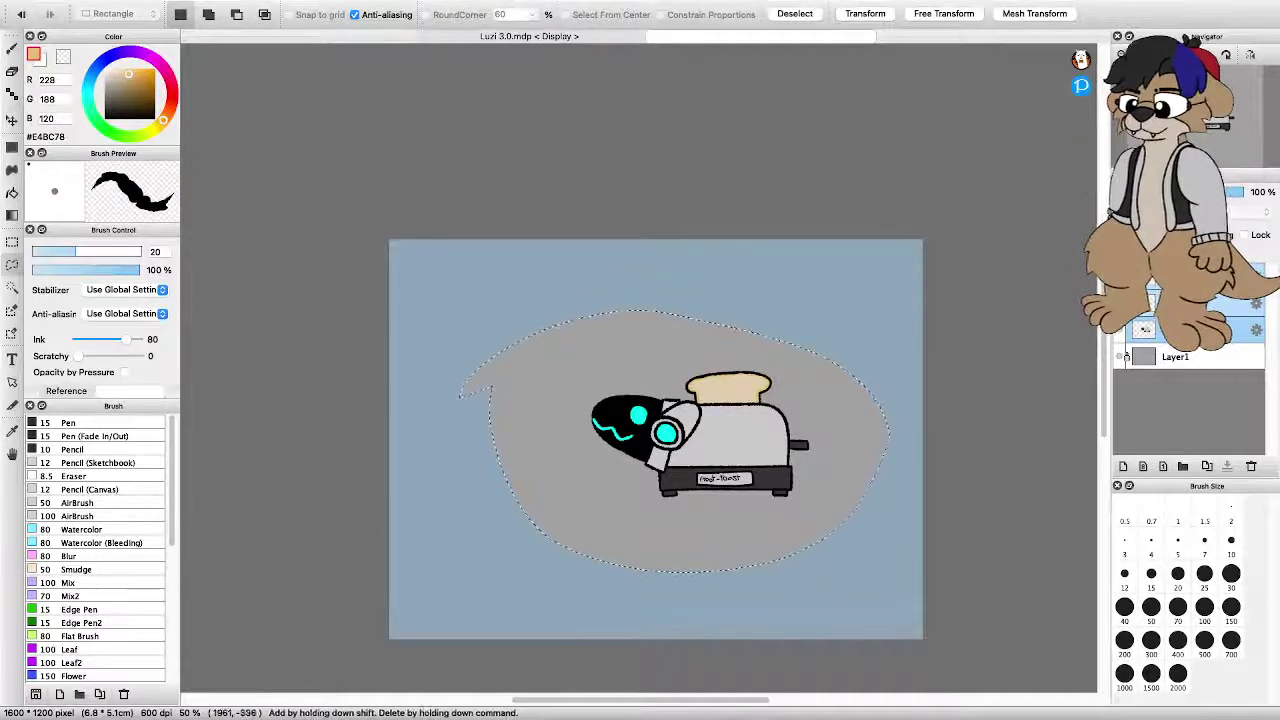
pyautogui.press('super+t')
pyautogui.moveTo(674, 440); pyautogui.dragTo(621, 447)
pyautogui.click(848, 676)
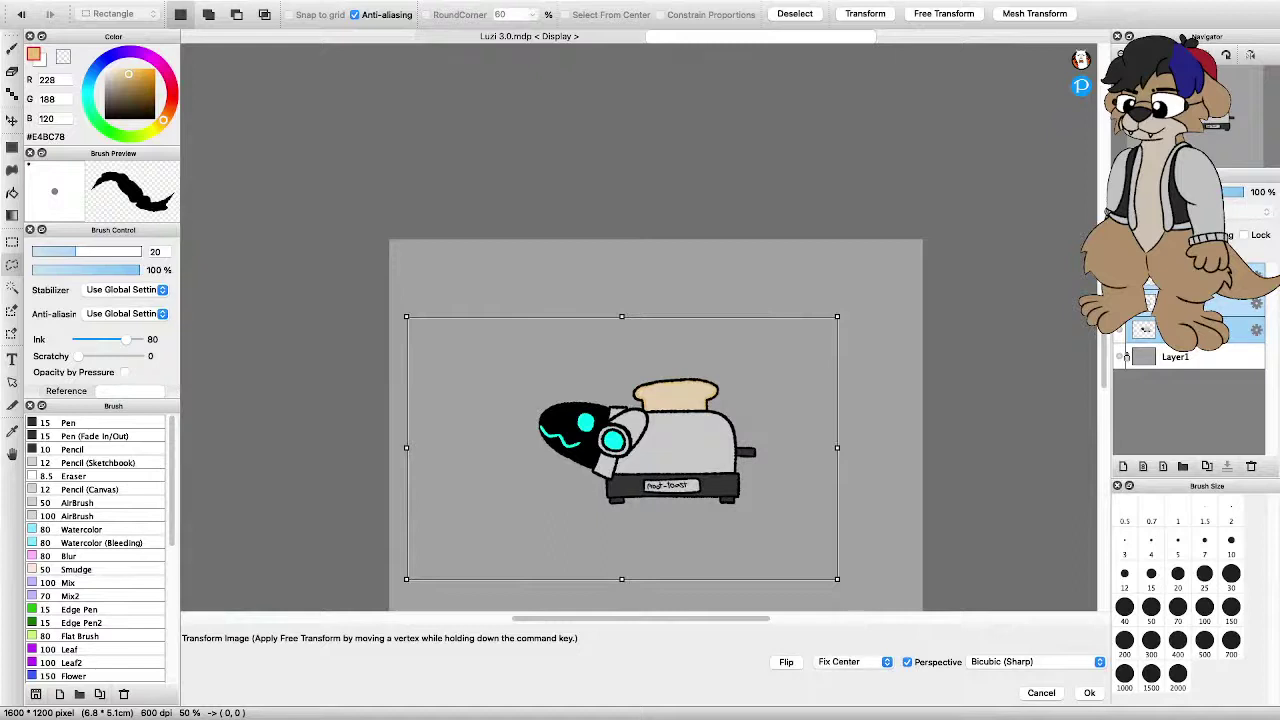
pyautogui.scroll(2, 919, 393)
pyautogui.scroll(-5, 938, 428)
pyautogui.scroll(4, 928, 472)
pyautogui.scroll(-1, 1025, 478)
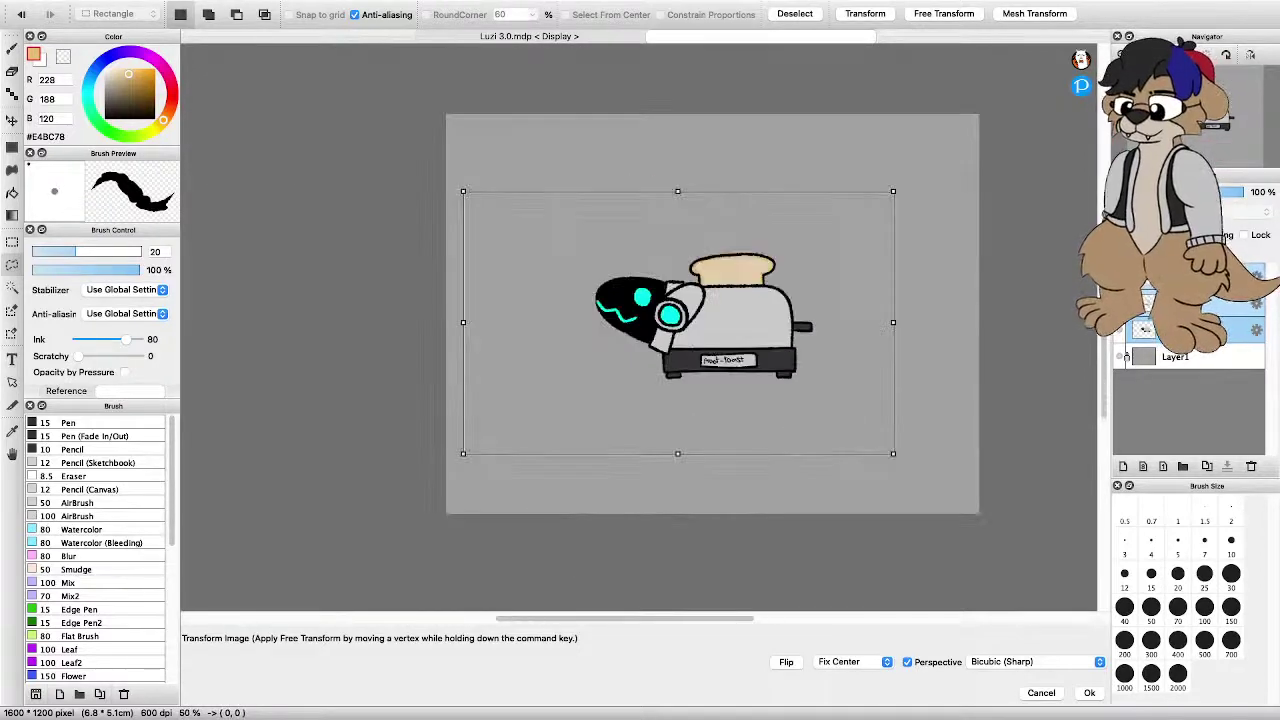
pyautogui.moveTo(893, 191); pyautogui.dragTo(920, 171)
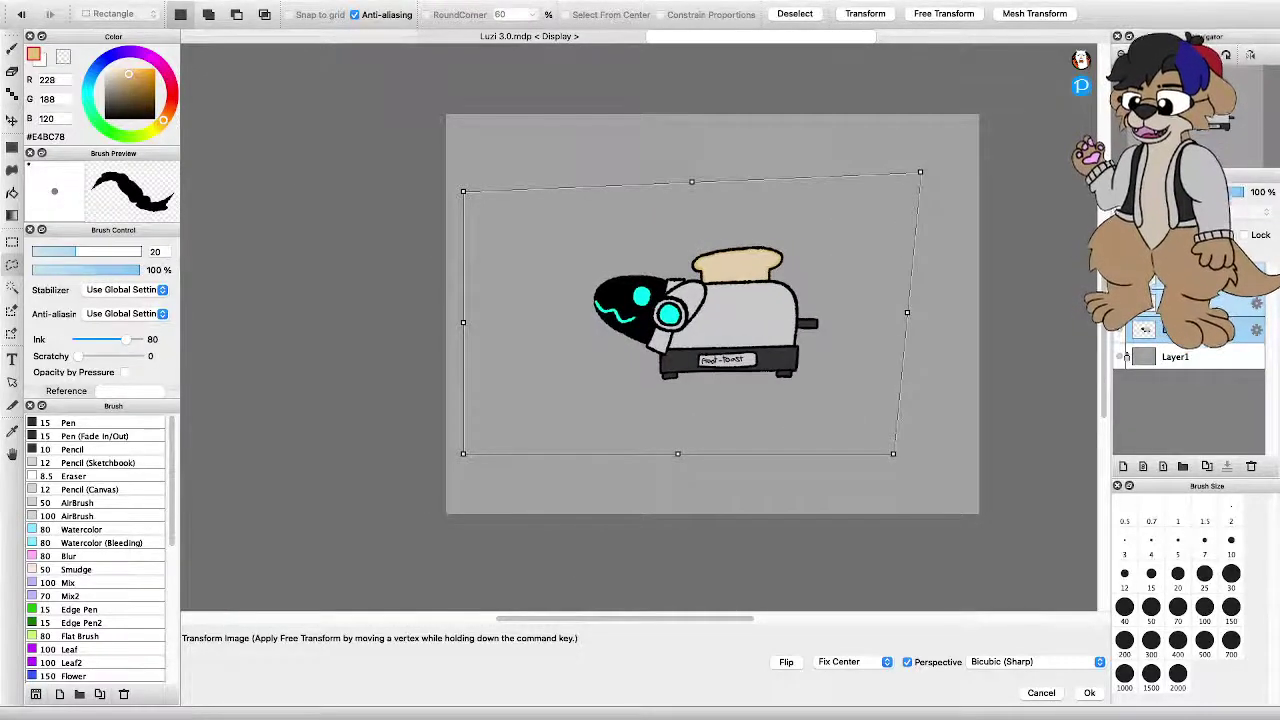
pyautogui.press('Escape')
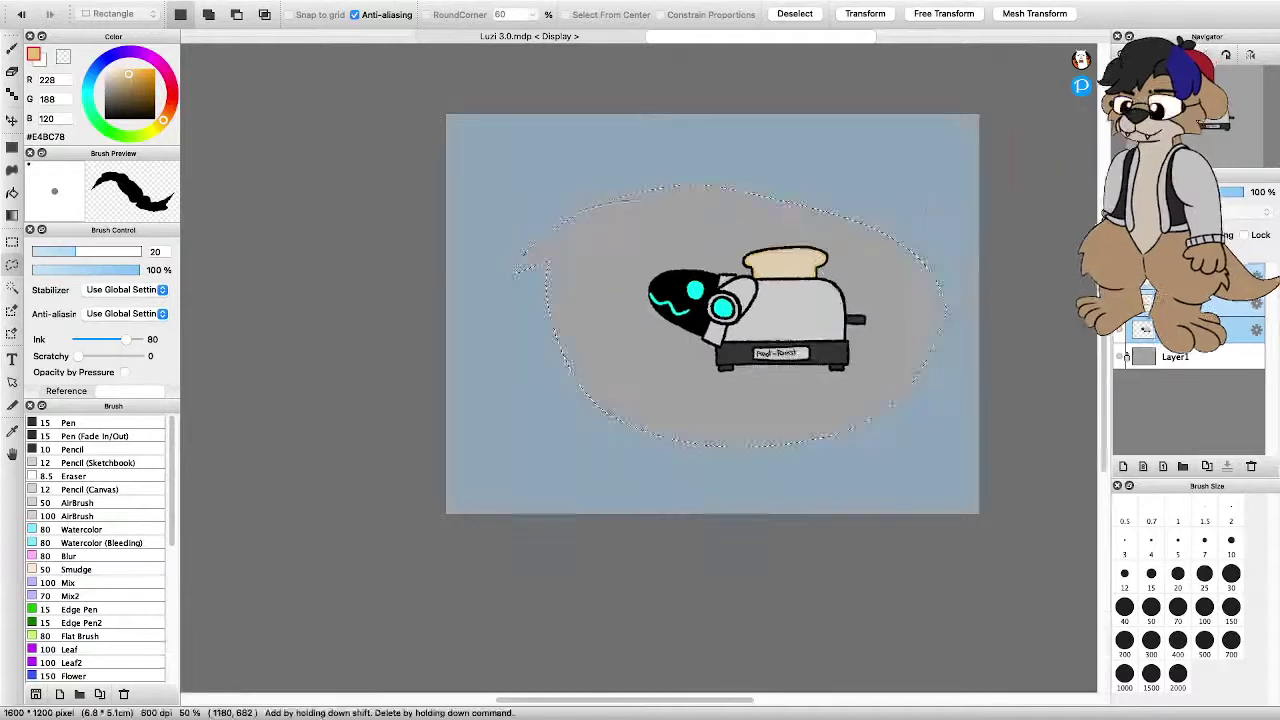
# Enlarge the selected toaster to about one and a half times its size and centre it on the canvas
pyautogui.press('super+t')
pyautogui.moveTo(839, 341); pyautogui.dragTo(802, 340)
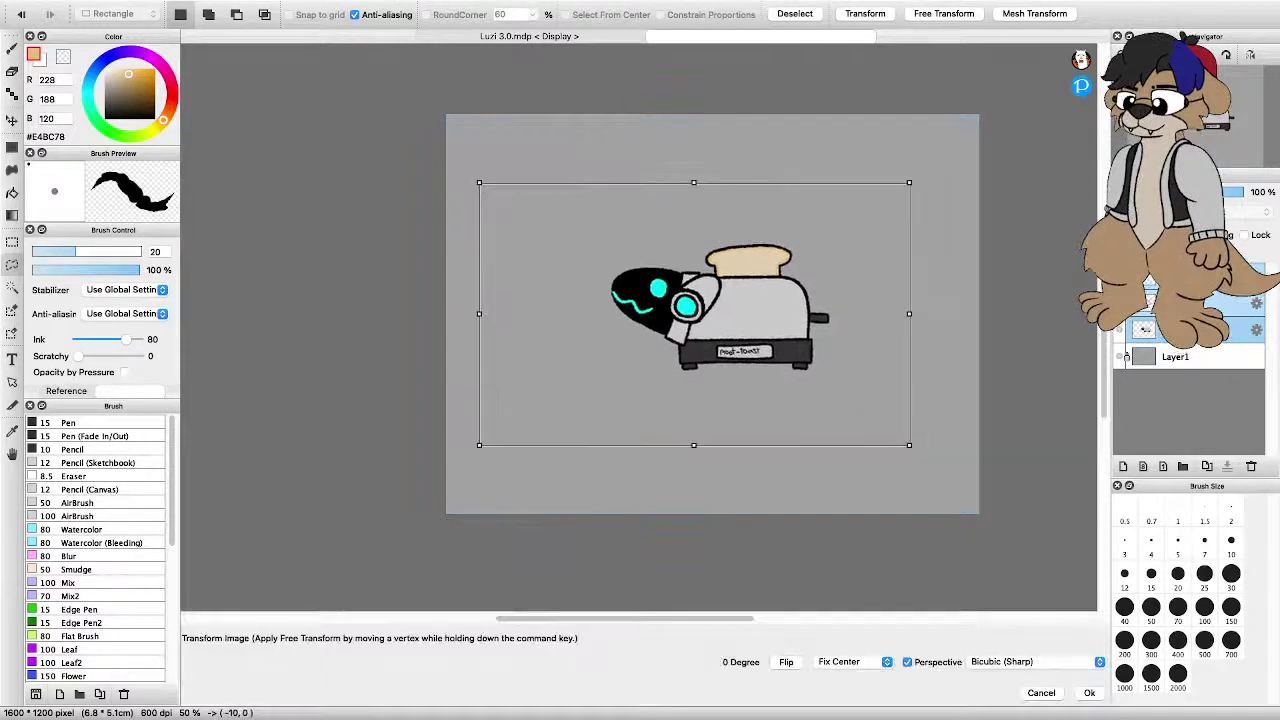
pyautogui.moveTo(909, 445); pyautogui.dragTo(1027, 517)
pyautogui.moveTo(694, 314); pyautogui.dragTo(664, 326)
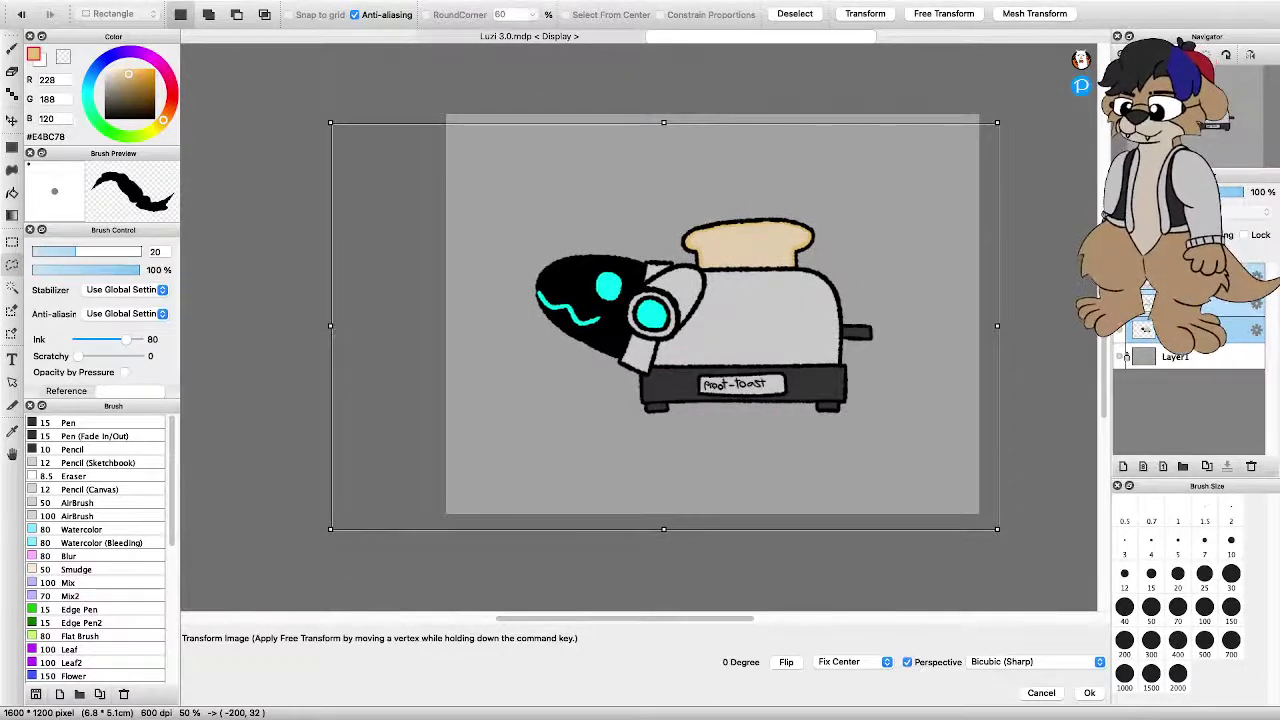
pyautogui.press('Return')
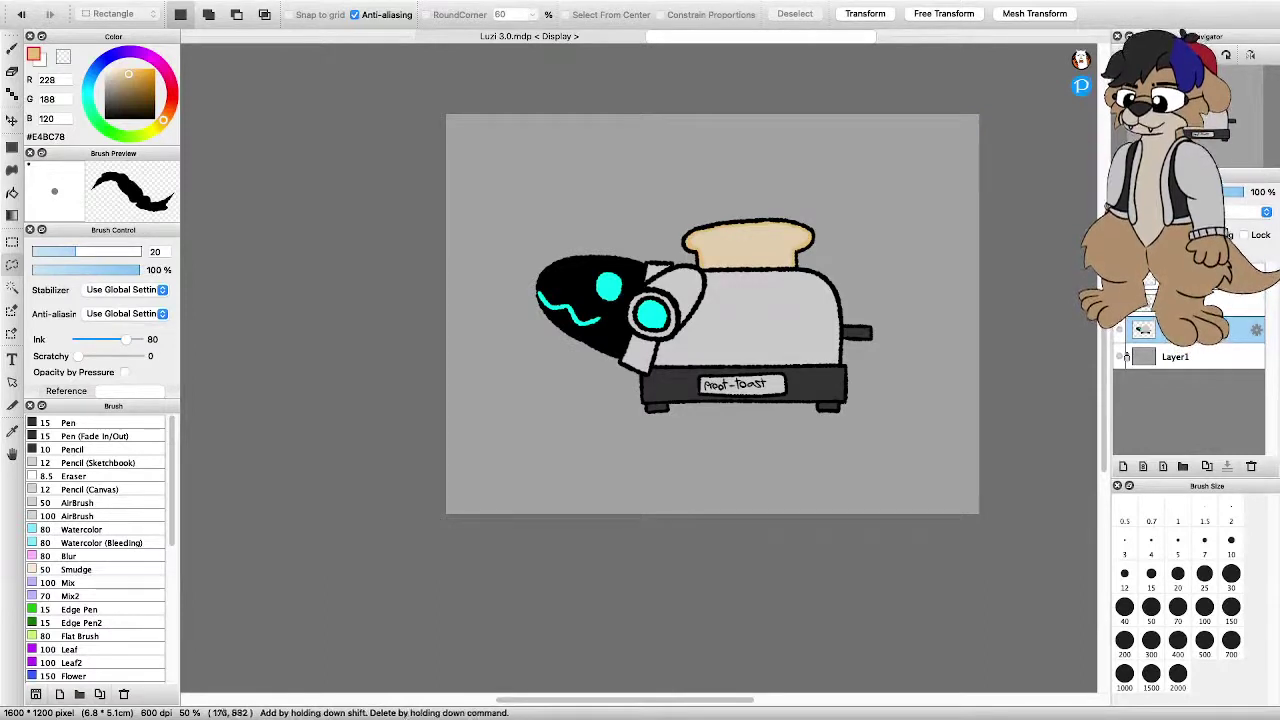
# Set up the Brush tool with black (#000000) at 28% opacity, undoing the last action before writing below the toaster
pyautogui.scroll(-4, 506, 289)
pyautogui.scroll(3, 506, 289)
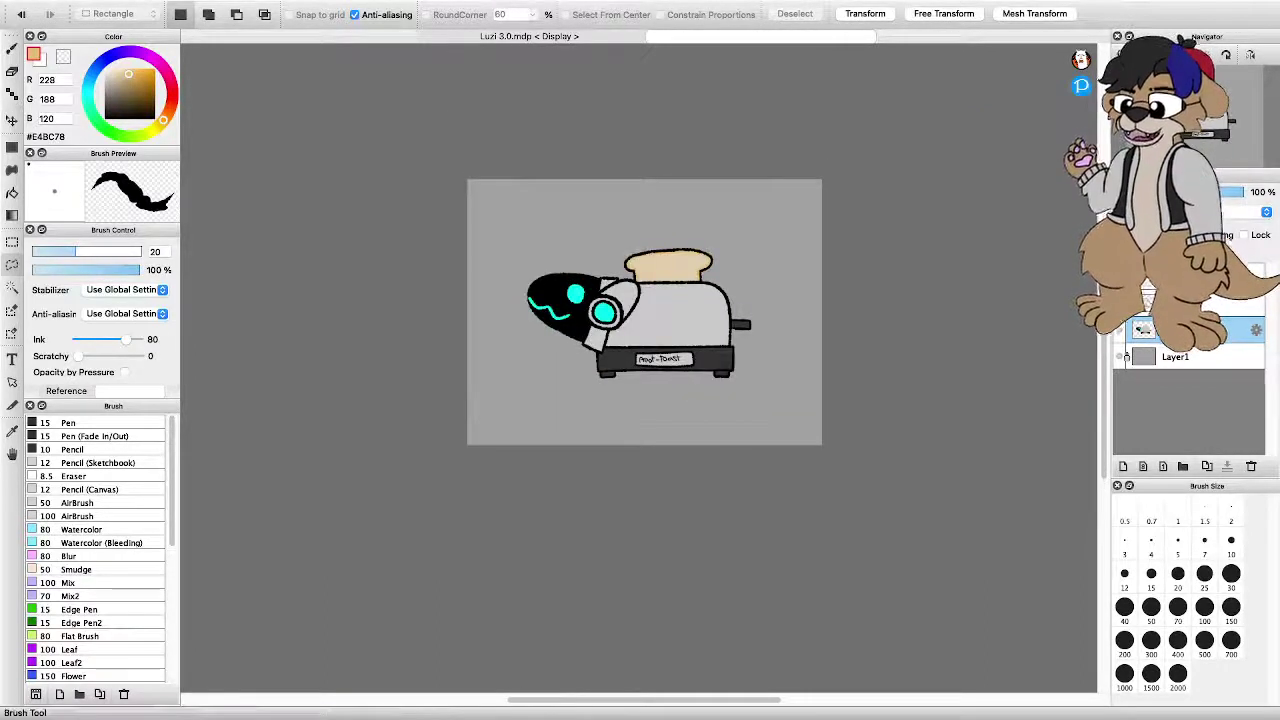
pyautogui.click(12, 48)
pyautogui.moveTo(128, 97); pyautogui.dragTo(105, 118)
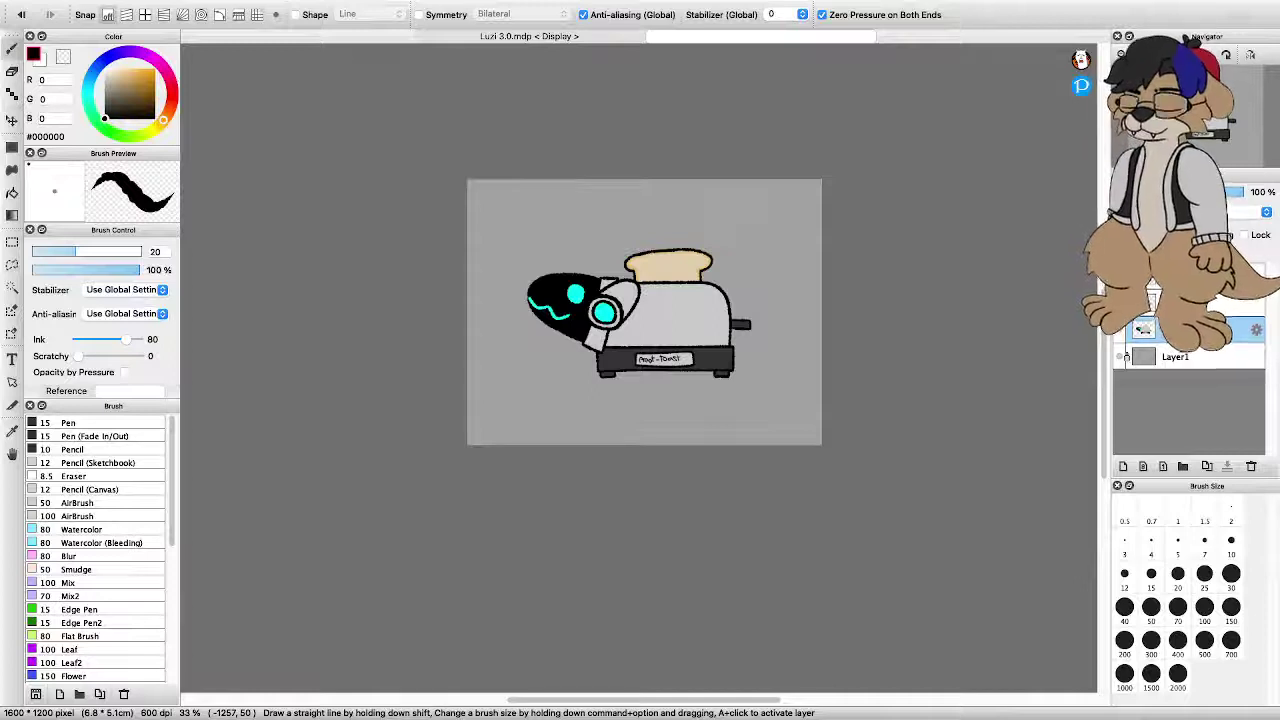
pyautogui.moveTo(64, 270); pyautogui.dragTo(47, 270)
pyautogui.scroll(4, 482, 404)
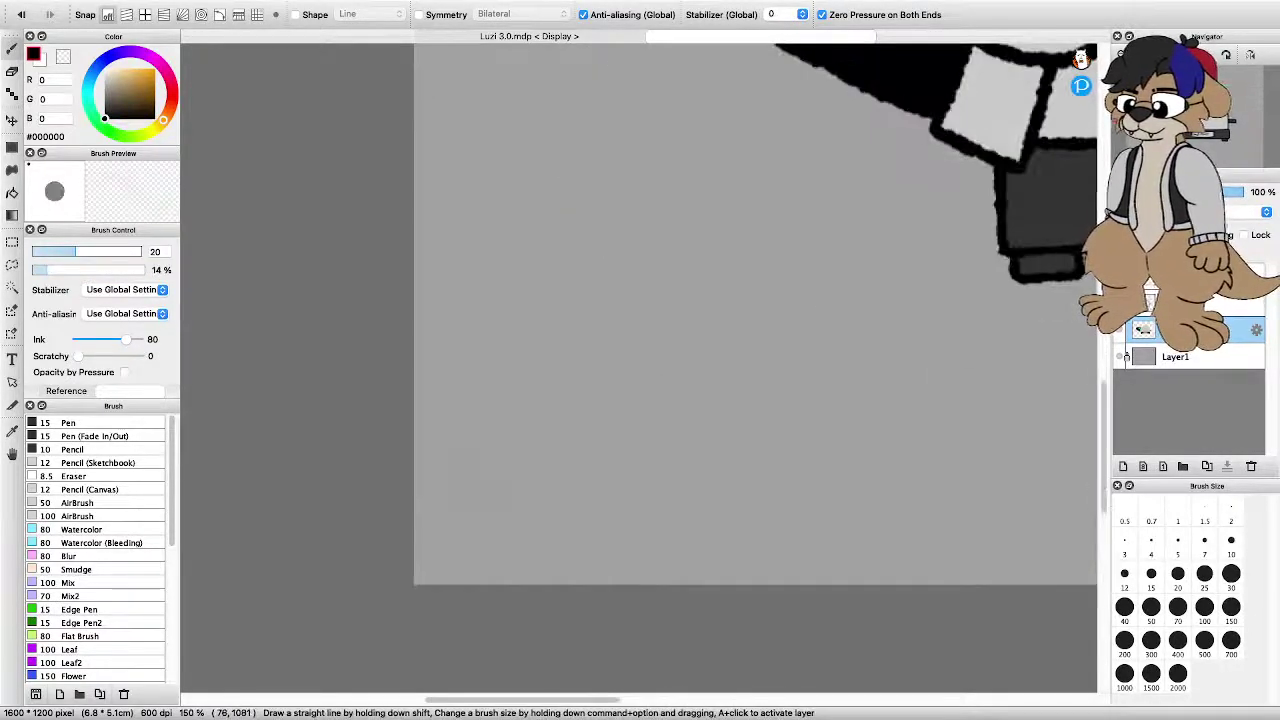
pyautogui.scroll(-4, 600, 425)
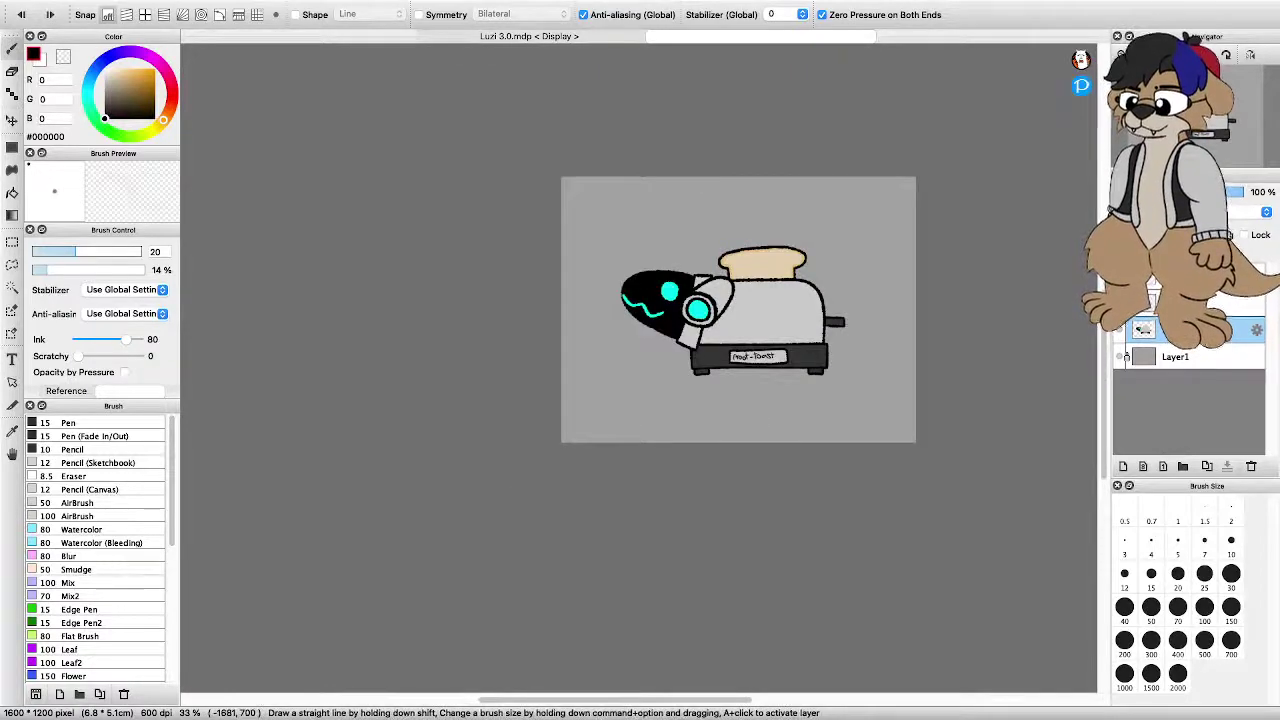
pyautogui.click(63, 270)
pyautogui.scroll(8, 652, 425)
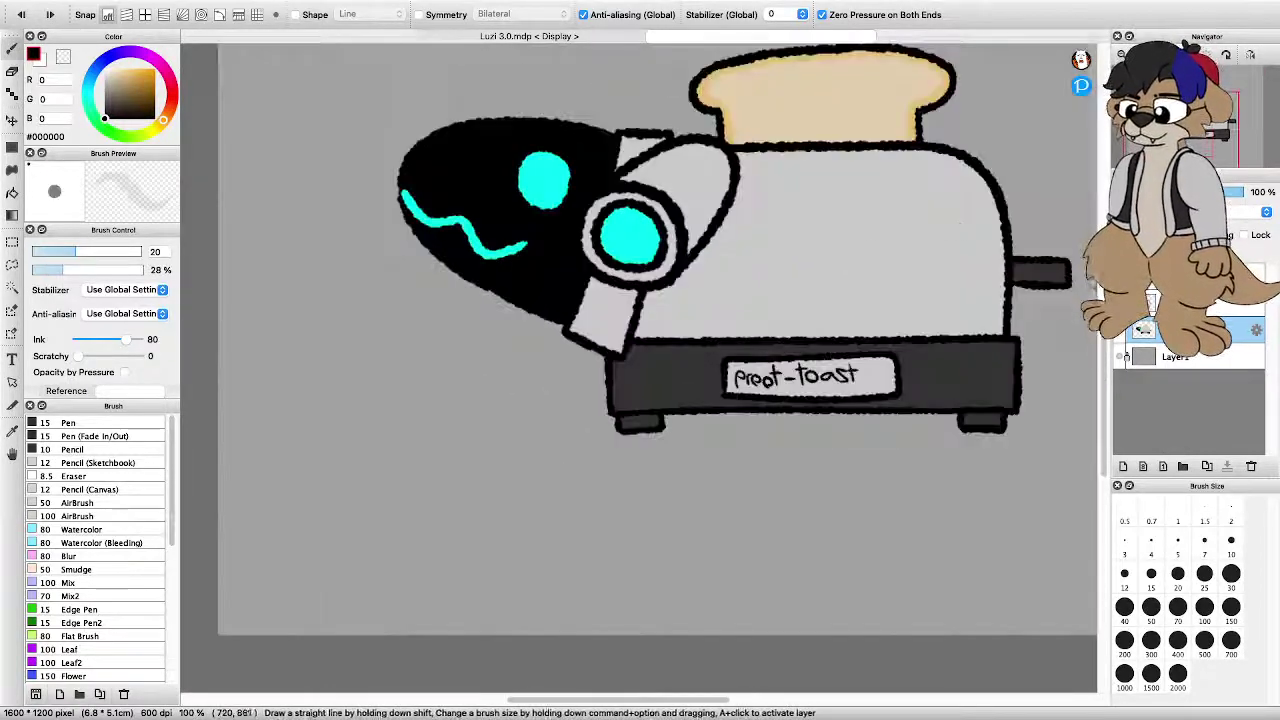
pyautogui.press('super+z')
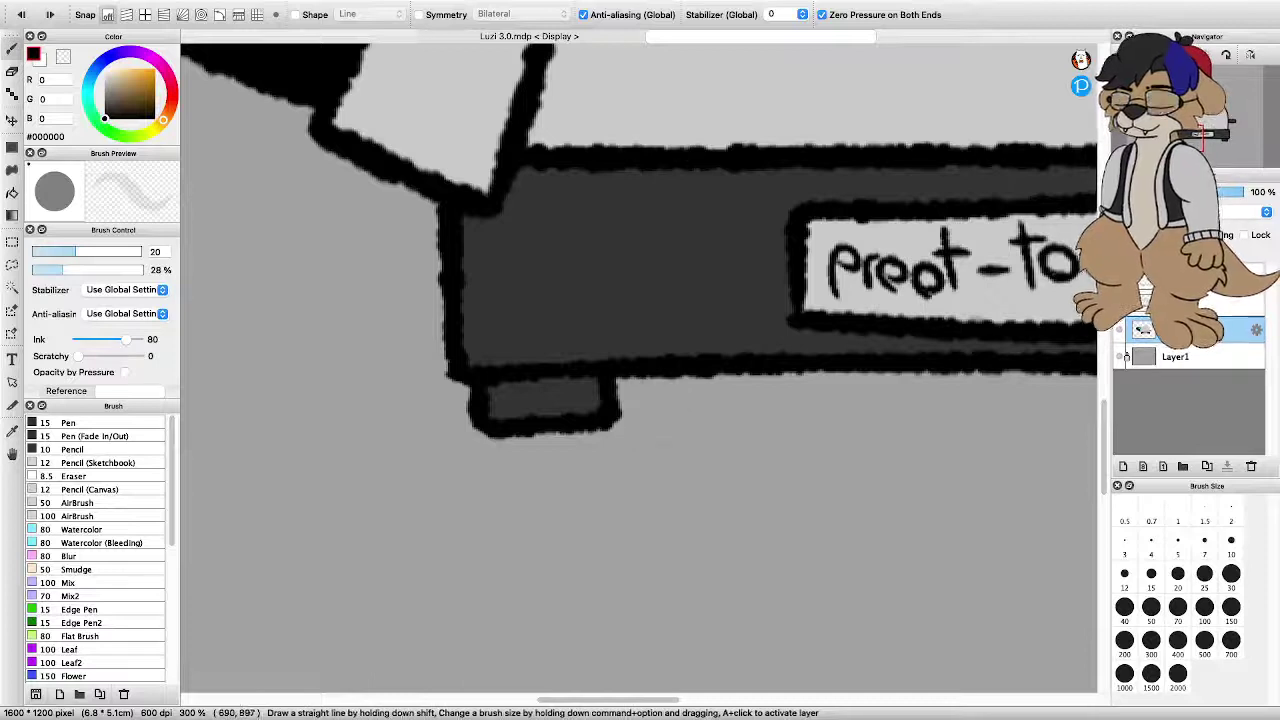
# Handwrite the artist's signature in faint black just below the toaster's base at brush size 20
pyautogui.moveTo(680, 408); pyautogui.dragTo(645, 449)
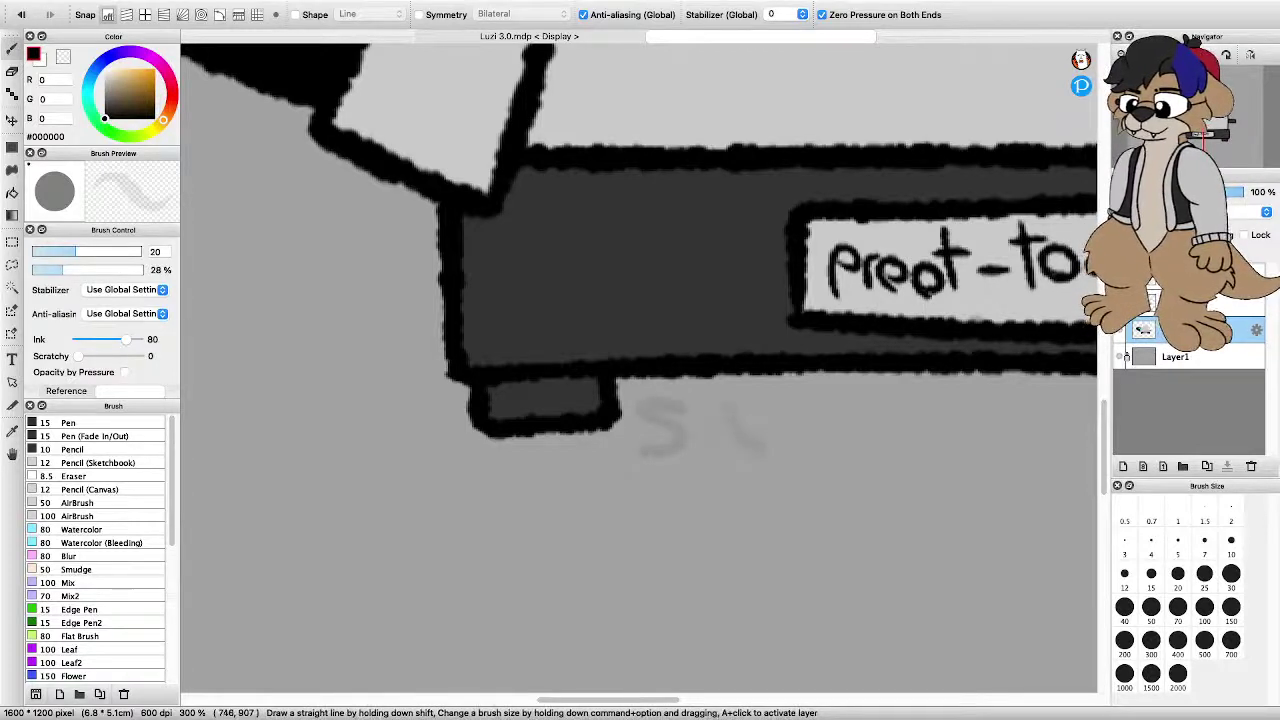
pyautogui.moveTo(728, 406)
pyautogui.mouseDown()
pyautogui.moveTo(720, 446)
pyautogui.moveTo(772, 404)
pyautogui.moveTo(828, 442)
pyautogui.moveTo(906, 430)
pyautogui.moveTo(922, 458)
pyautogui.mouseUp()
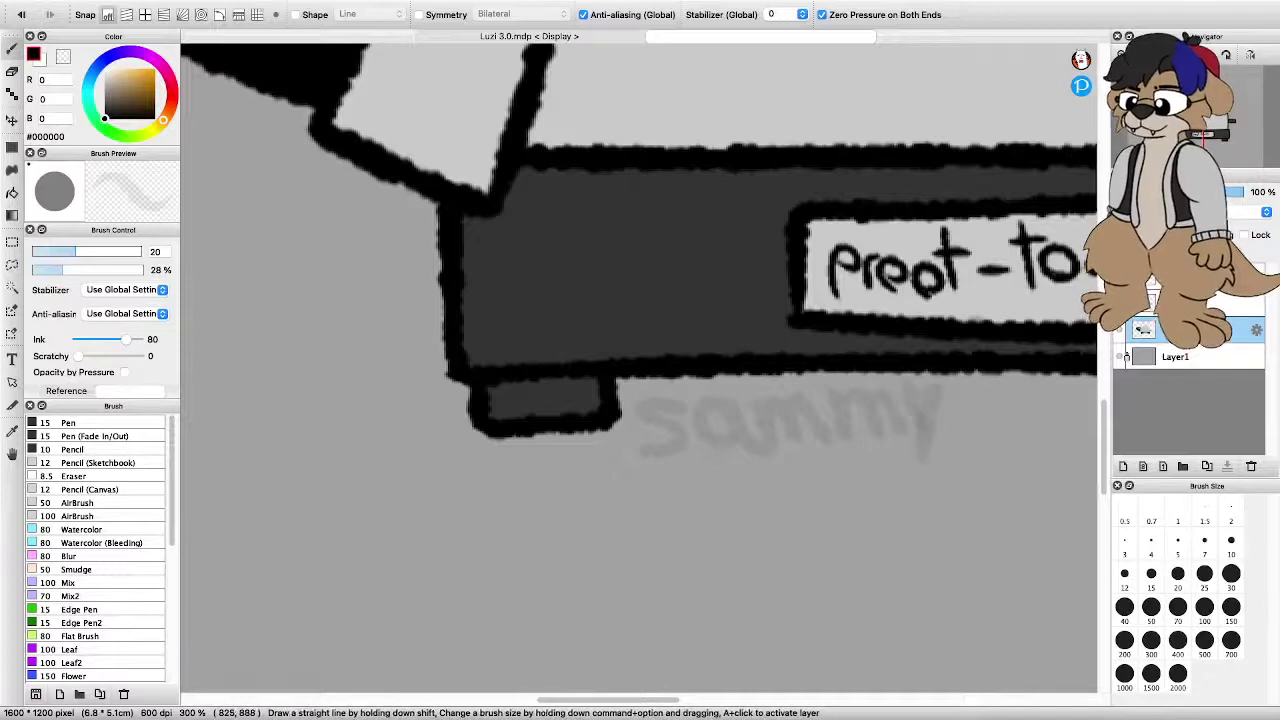
pyautogui.scroll(-2, 880, 370)
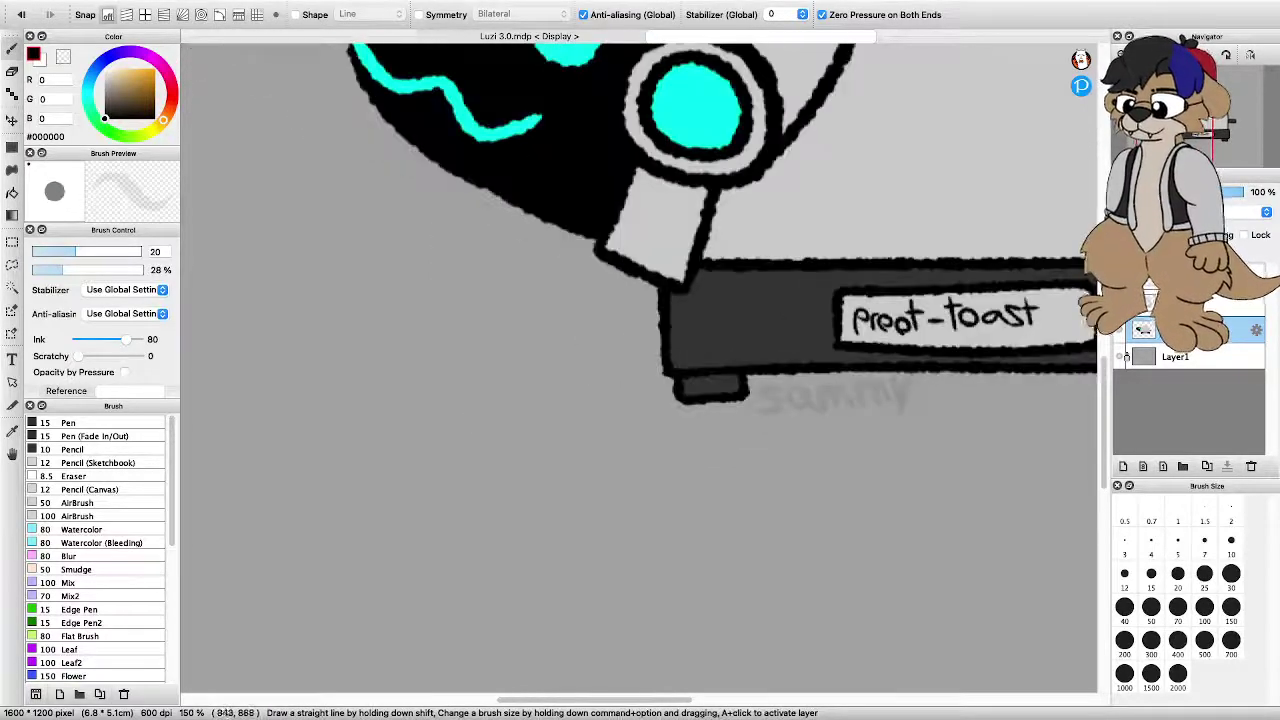
pyautogui.scroll(-2, 958, 353)
pyautogui.scroll(4, 958, 353)
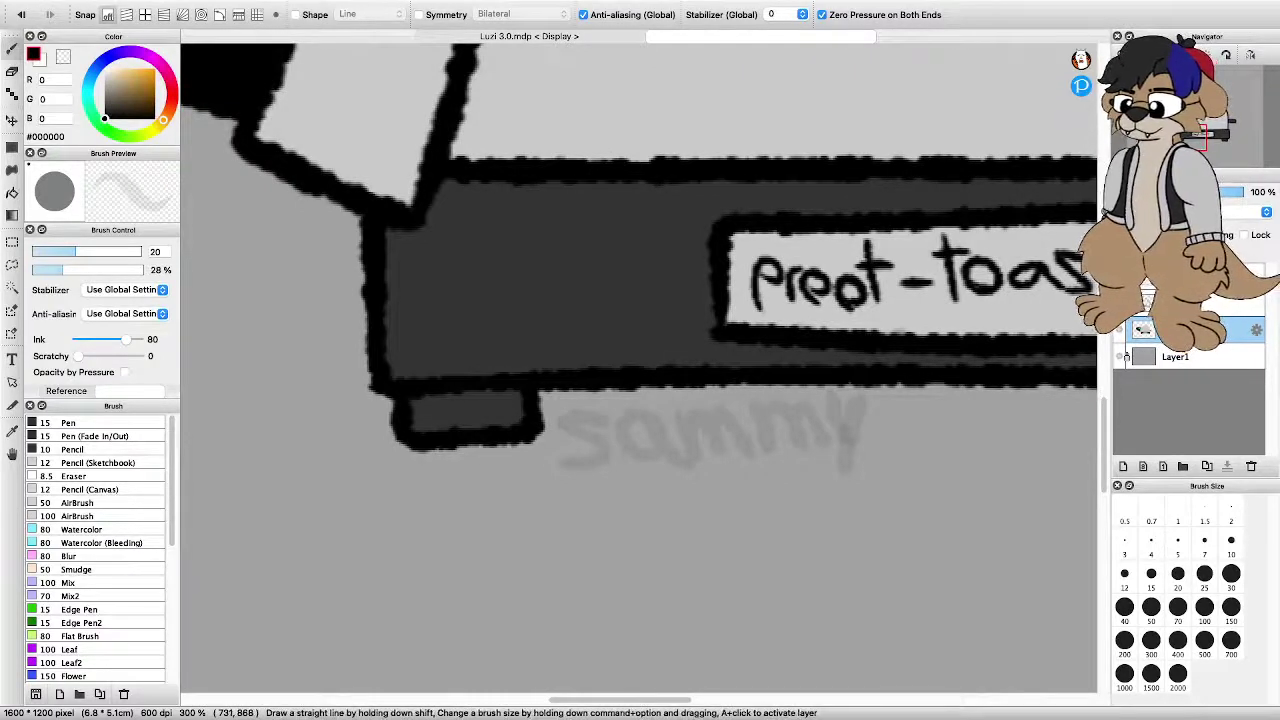
# Reduce the brush size to 15 and undo all strokes of the handwritten signature
pyautogui.press('[')
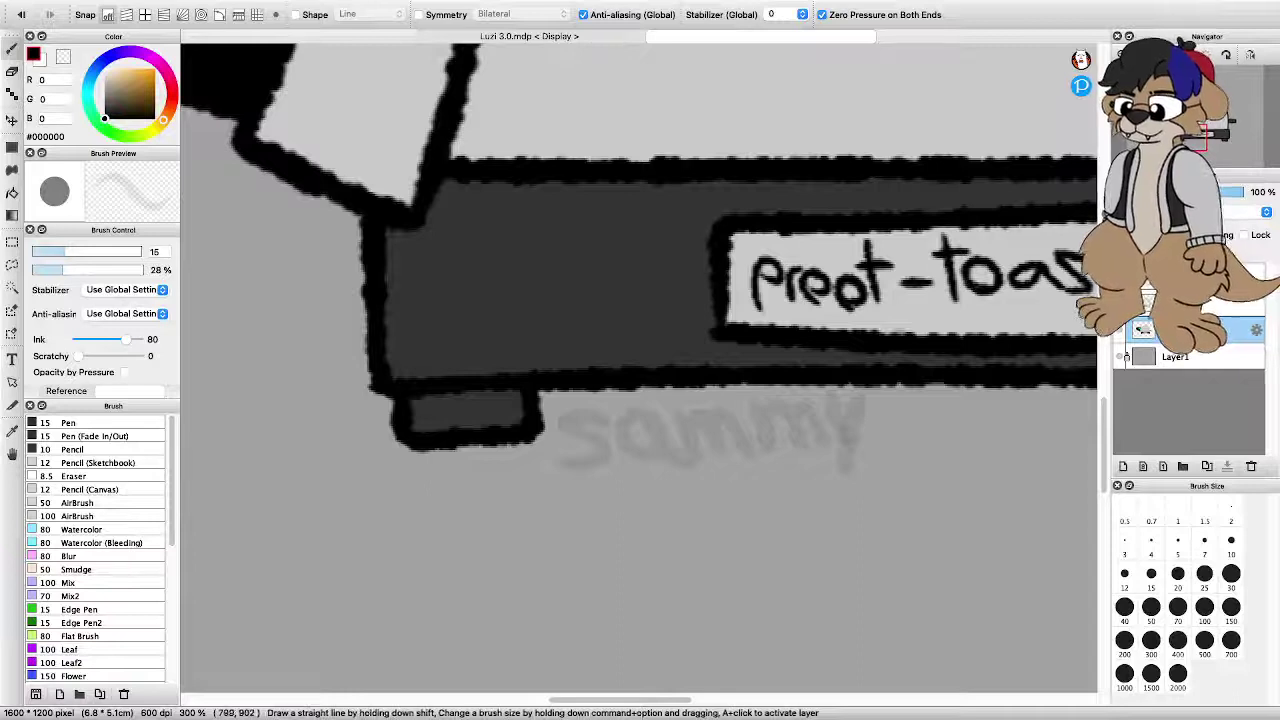
pyautogui.press('super+z')
pyautogui.press('super+z')
pyautogui.press('super+z')
pyautogui.press('super+z')
pyautogui.press('super+z')
pyautogui.press('super+z')
# Rewrite the artist's signature in thinner faint strokes beneath the toaster's base, beside its front foot
pyautogui.moveTo(563, 459)
pyautogui.mouseDown()
pyautogui.moveTo(572, 434)
pyautogui.moveTo(606, 419)
pyautogui.moveTo(618, 455)
pyautogui.moveTo(566, 455)
pyautogui.mouseUp()
pyautogui.press('super+z')
pyautogui.moveTo(648, 434); pyautogui.dragTo(692, 466)
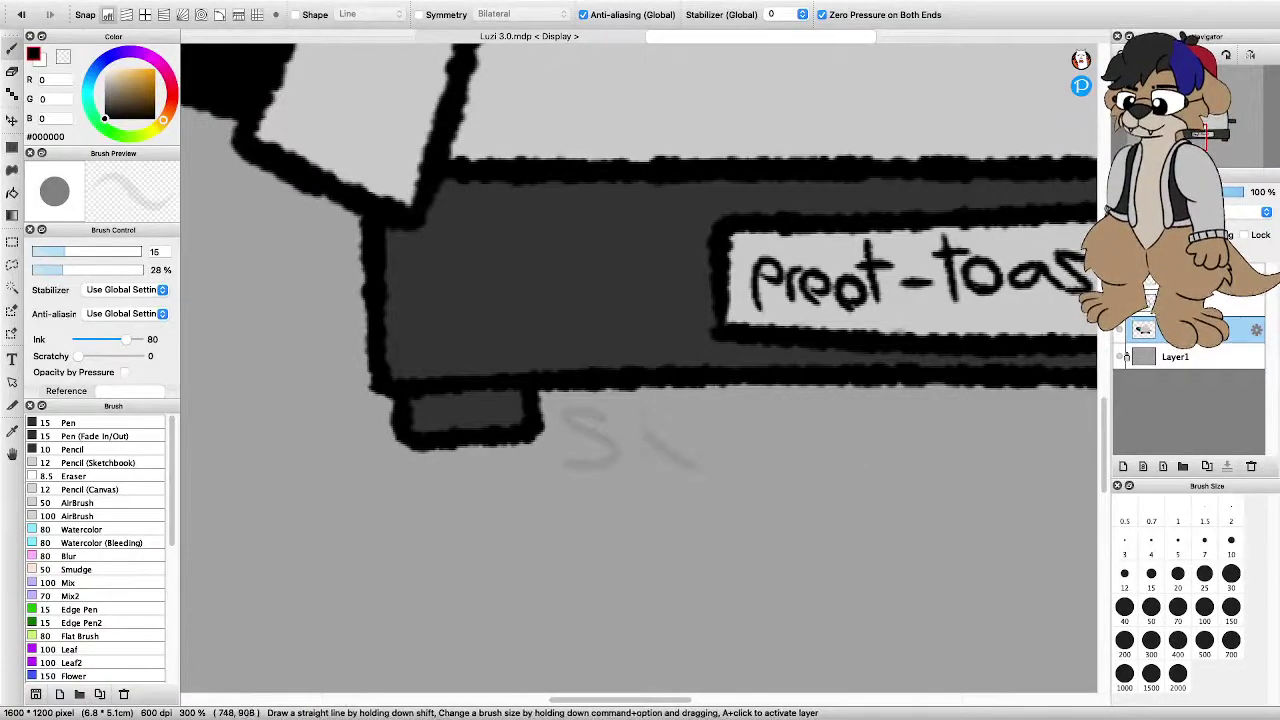
pyautogui.moveTo(638, 406); pyautogui.dragTo(612, 446)
pyautogui.moveTo(698, 414)
pyautogui.mouseDown()
pyautogui.moveTo(684, 440)
pyautogui.moveTo(752, 440)
pyautogui.moveTo(762, 454)
pyautogui.moveTo(812, 430)
pyautogui.moveTo(850, 476)
pyautogui.mouseUp()
pyautogui.moveTo(838, 398); pyautogui.dragTo(855, 440)
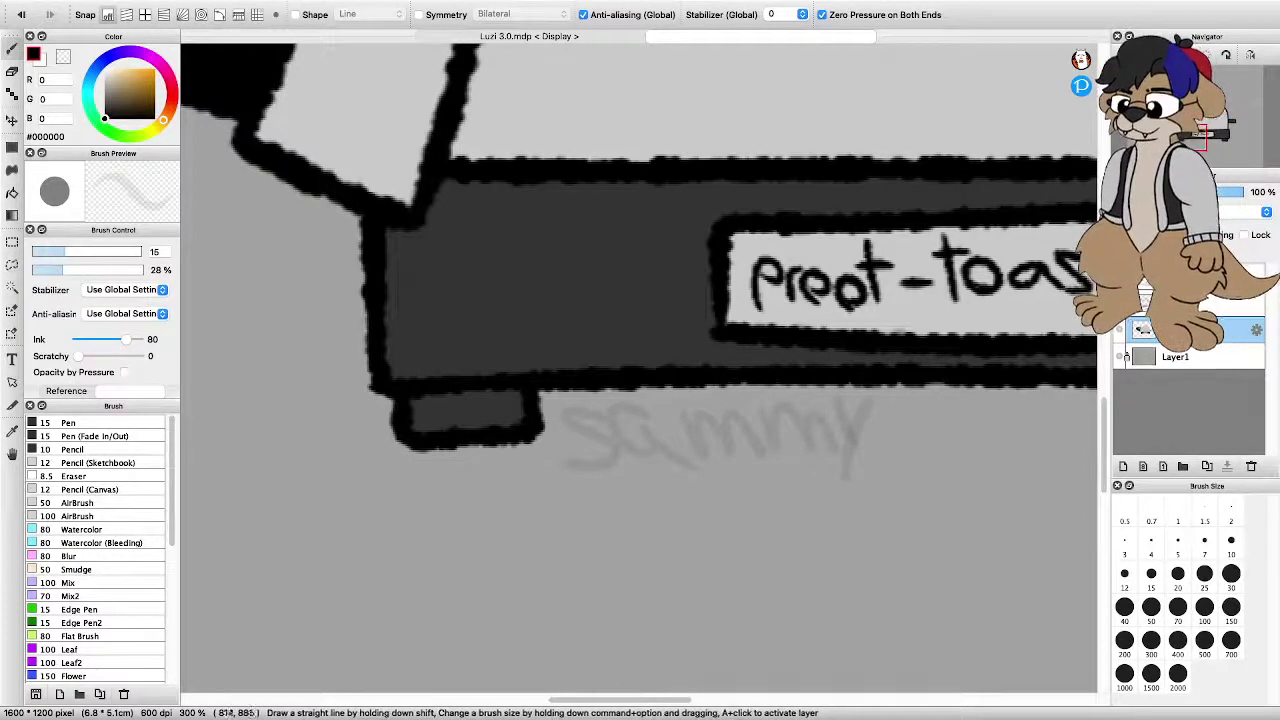
# Examine the signed toaster drawing up close and on the whole canvas
pyautogui.scroll(-4, 731, 360)
pyautogui.scroll(2, 774, 331)
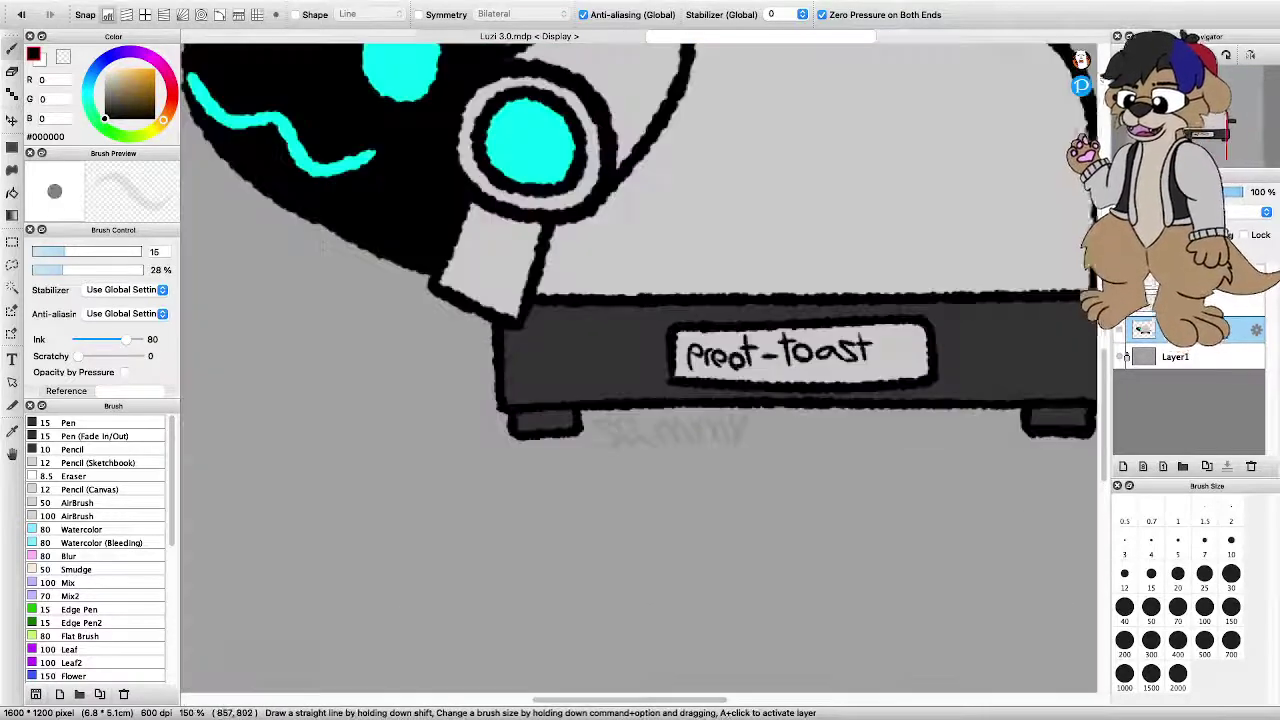
pyautogui.scroll(-4, 723, 303)
pyautogui.scroll(3, 717, 183)
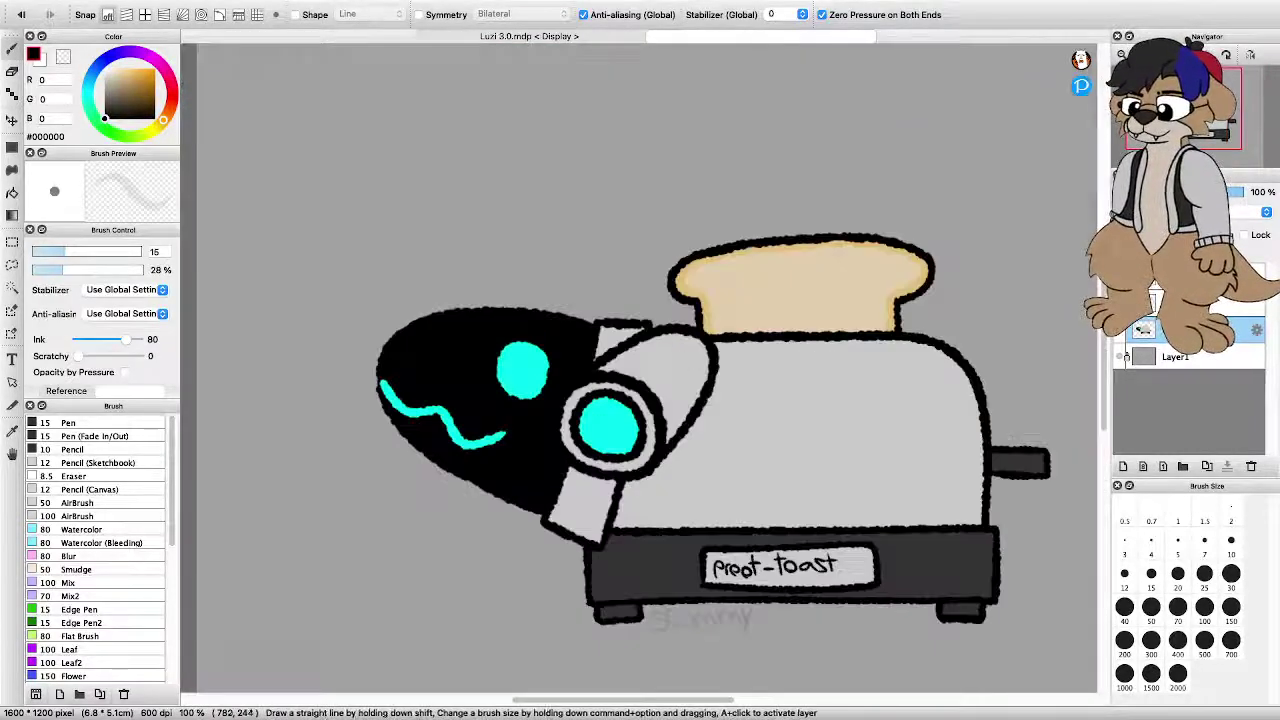
pyautogui.scroll(-2, 726, 178)
pyautogui.scroll(-2, 793, 127)
pyautogui.scroll(2, 839, 128)
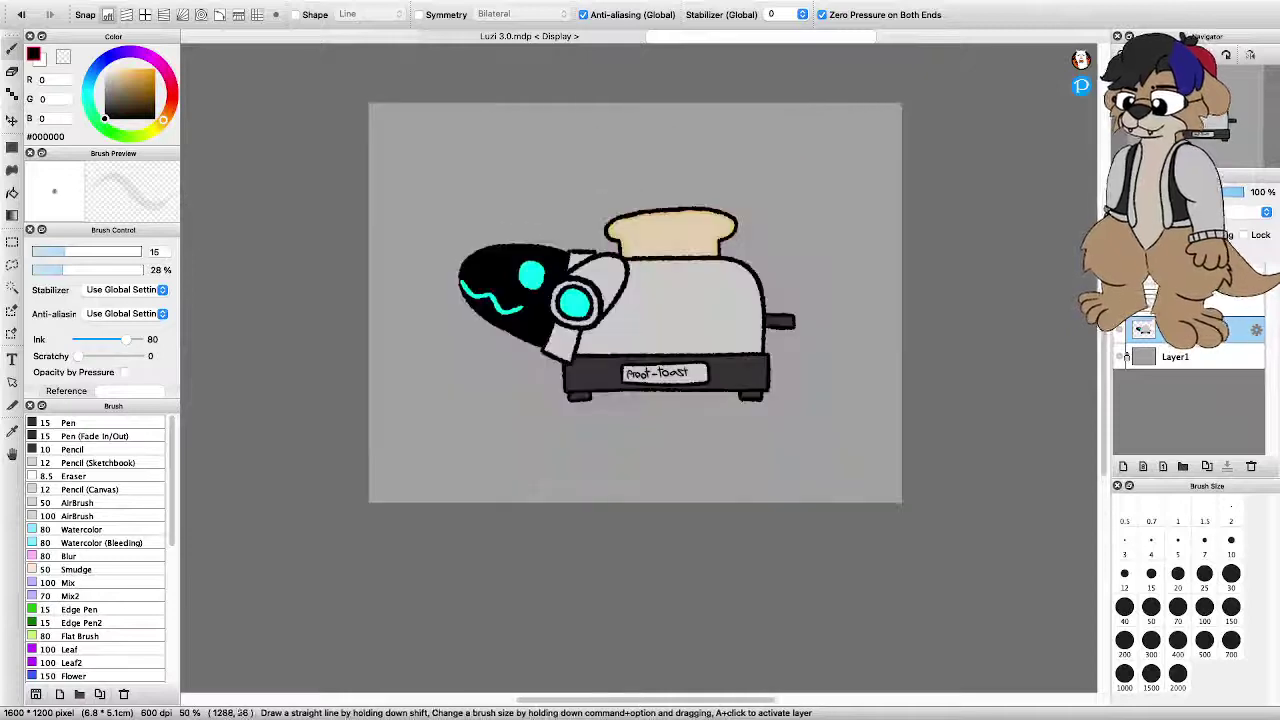
pyautogui.scroll(1, 694, 115)
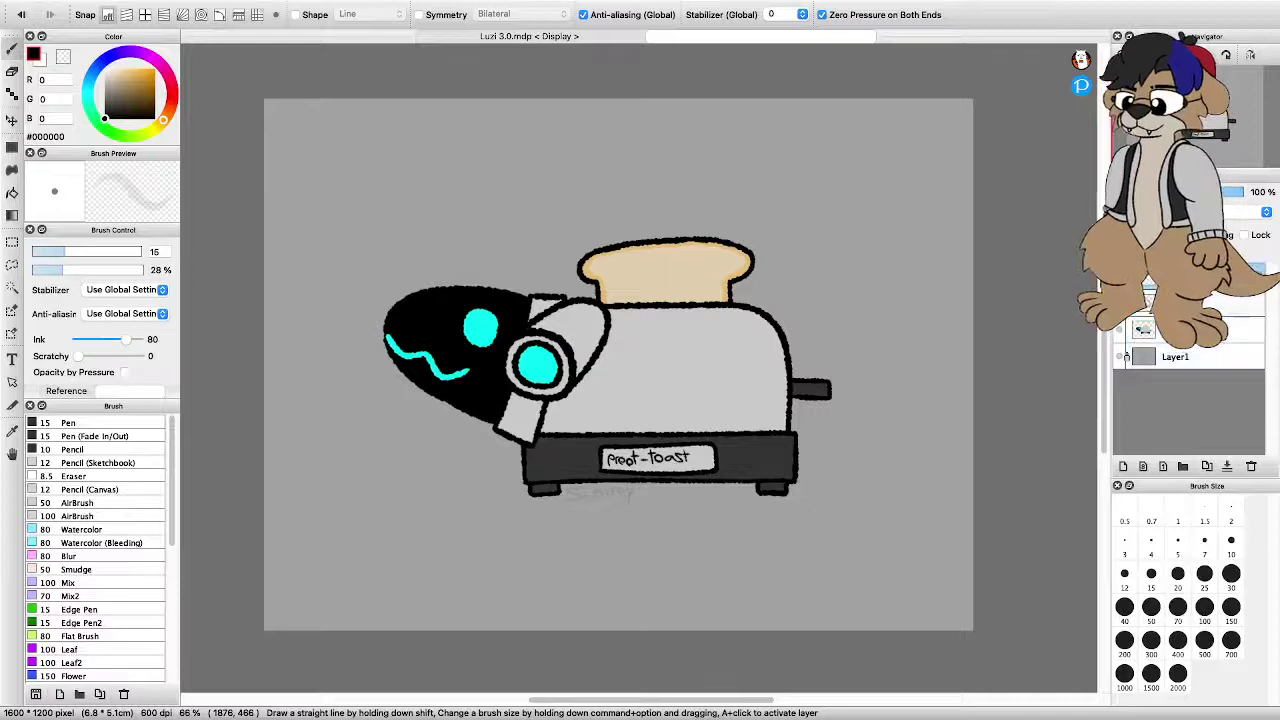
# Delete the toaster's drawing layers and add a new empty layer above the grey background
pyautogui.press('shift')
pyautogui.press('Delete')
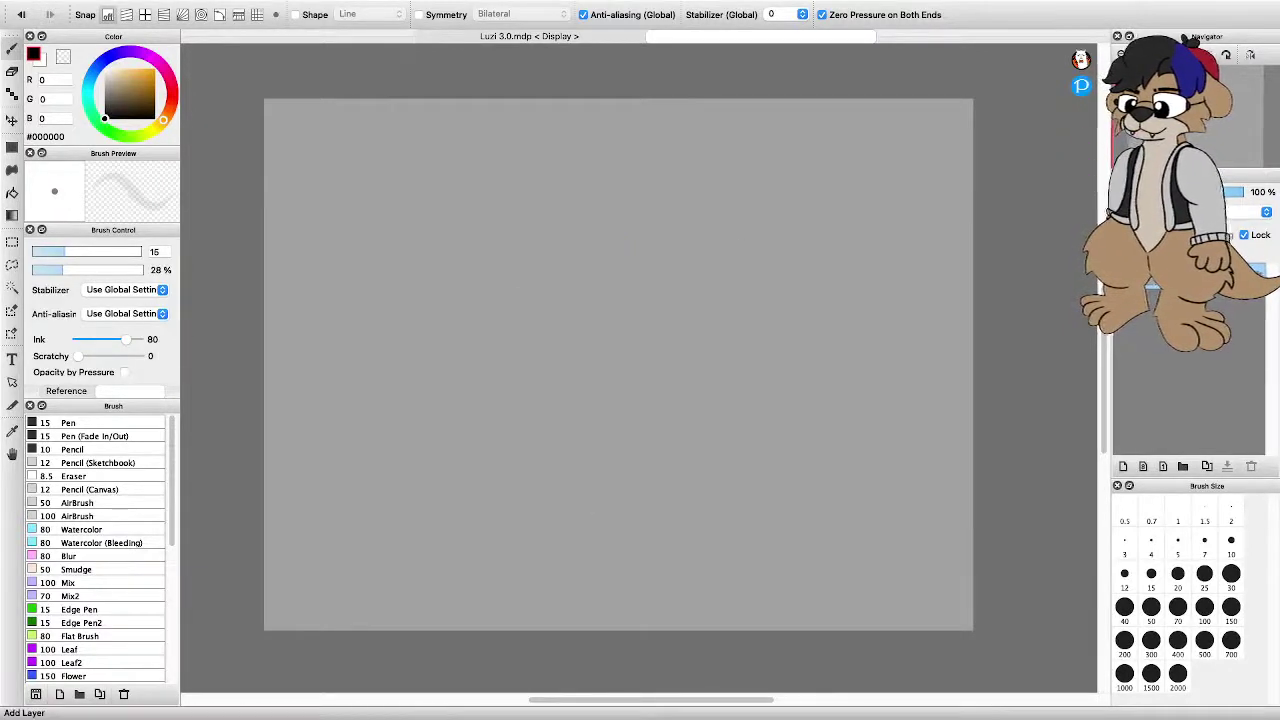
pyautogui.click(1123, 466)
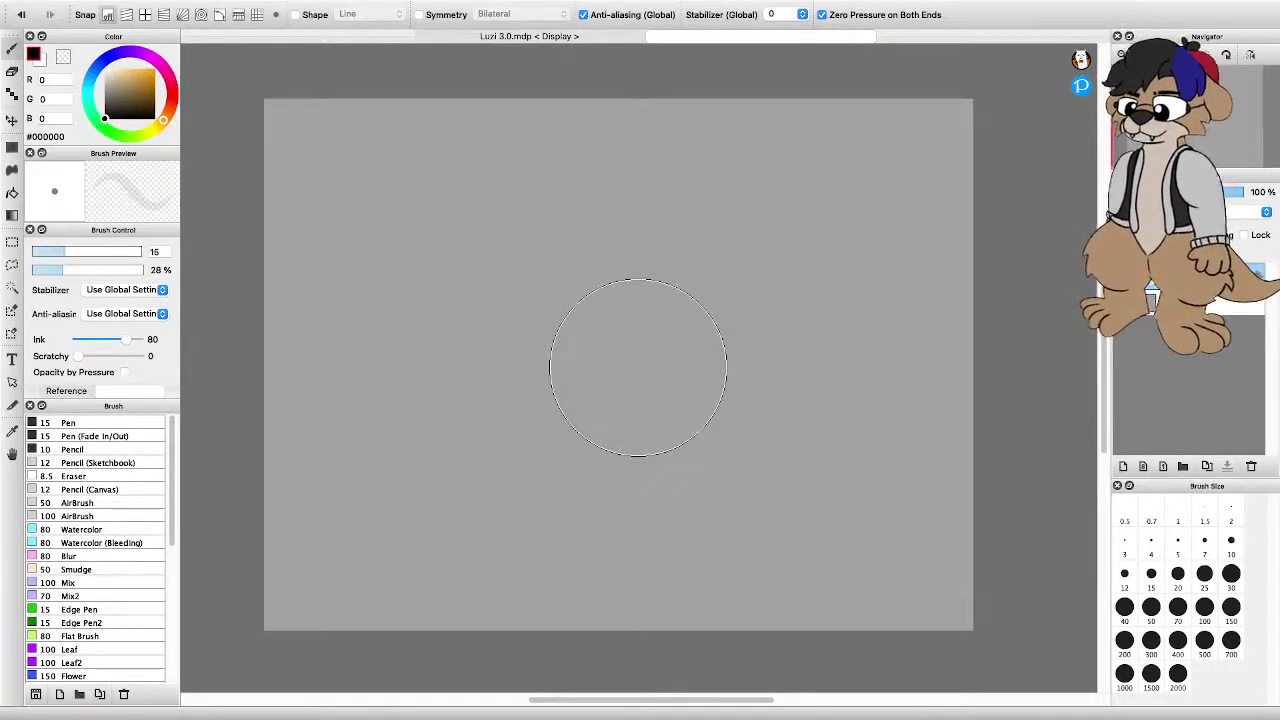
pyautogui.press('super+Tab')
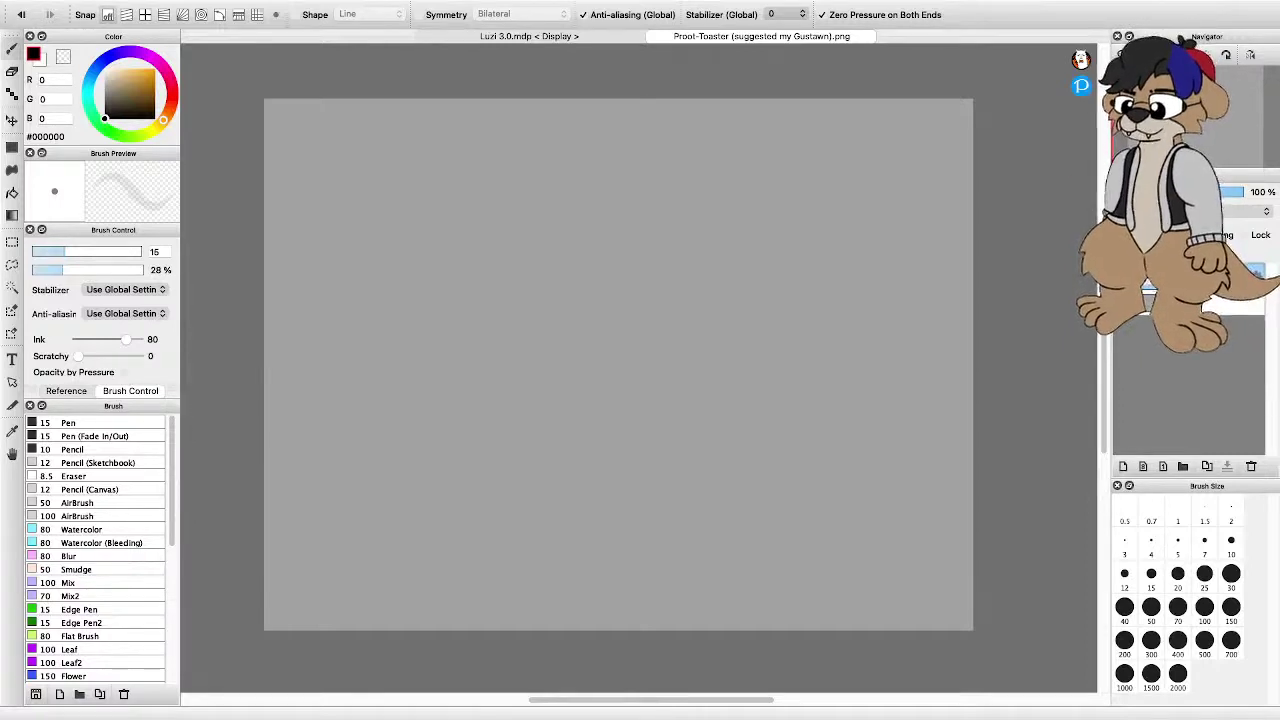
pyautogui.press('super+Tab')
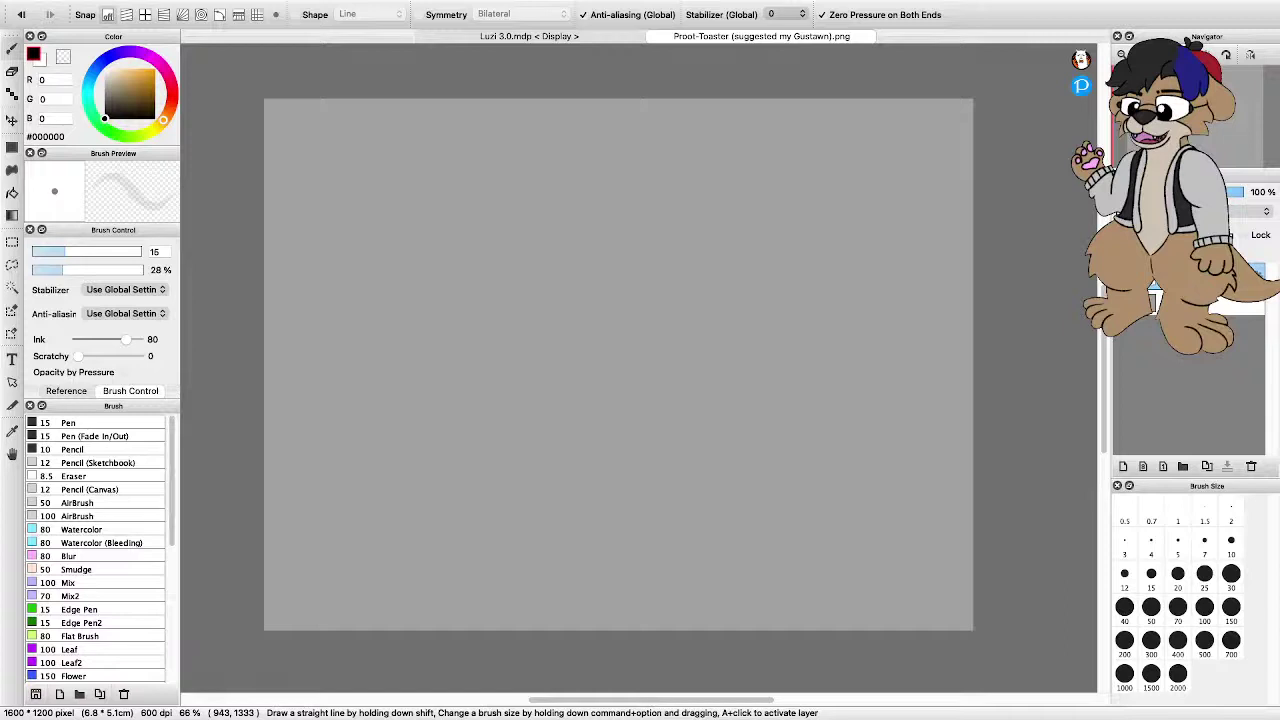
pyautogui.press('super+Tab')
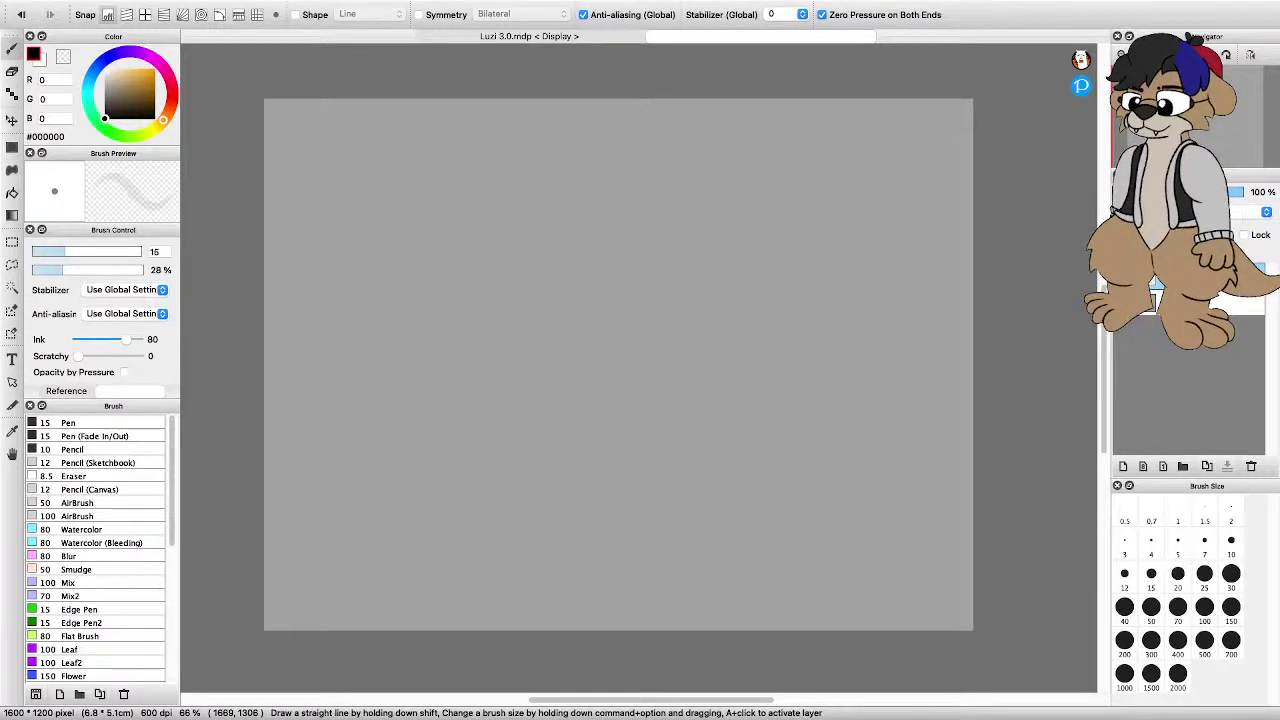
pyautogui.scroll(-1, 583, 258)
pyautogui.scroll(1, 500, 325)
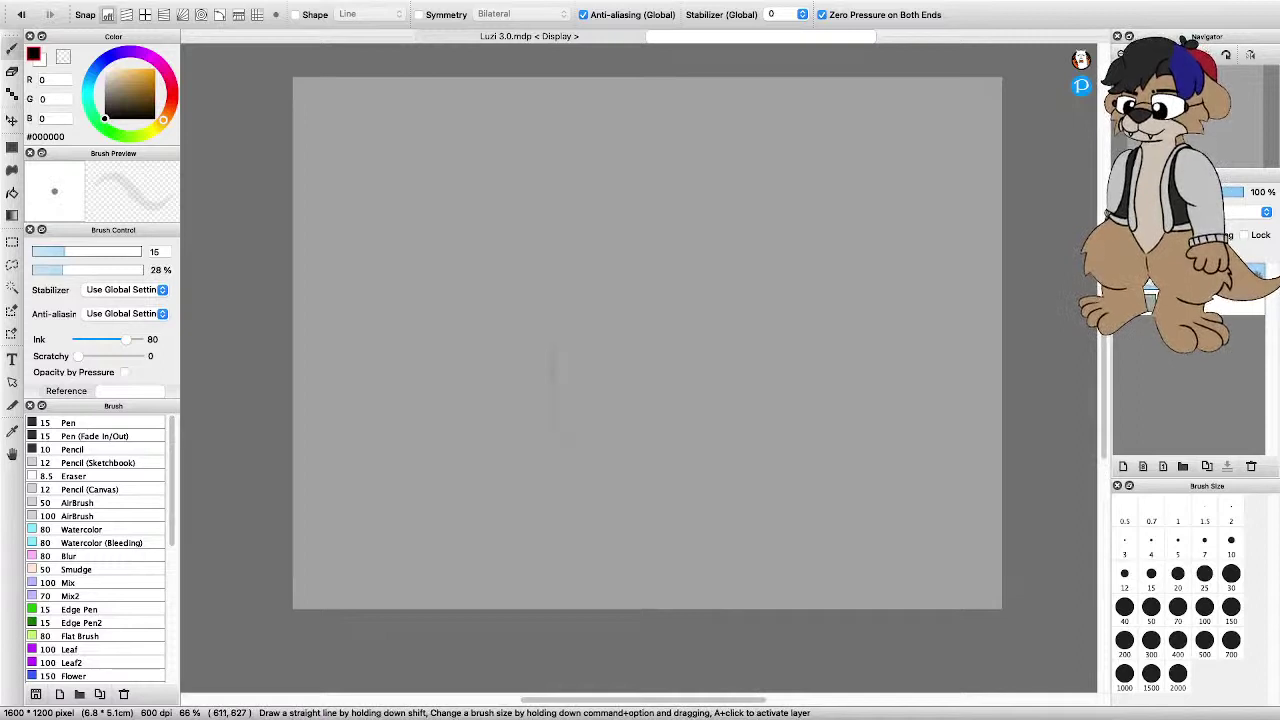
# Set the brush opacity to 100% and the global stabilizer to 80
pyautogui.moveTo(132, 270); pyautogui.dragTo(146, 270)
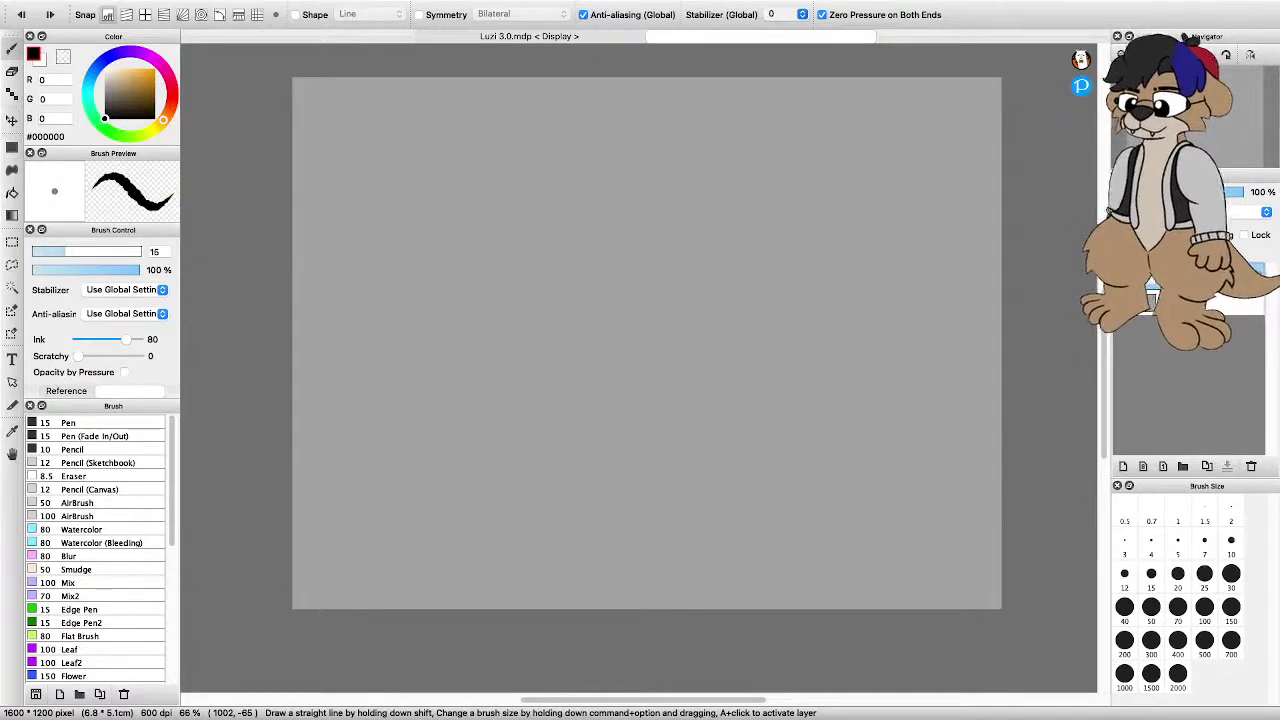
pyautogui.click(801, 14)
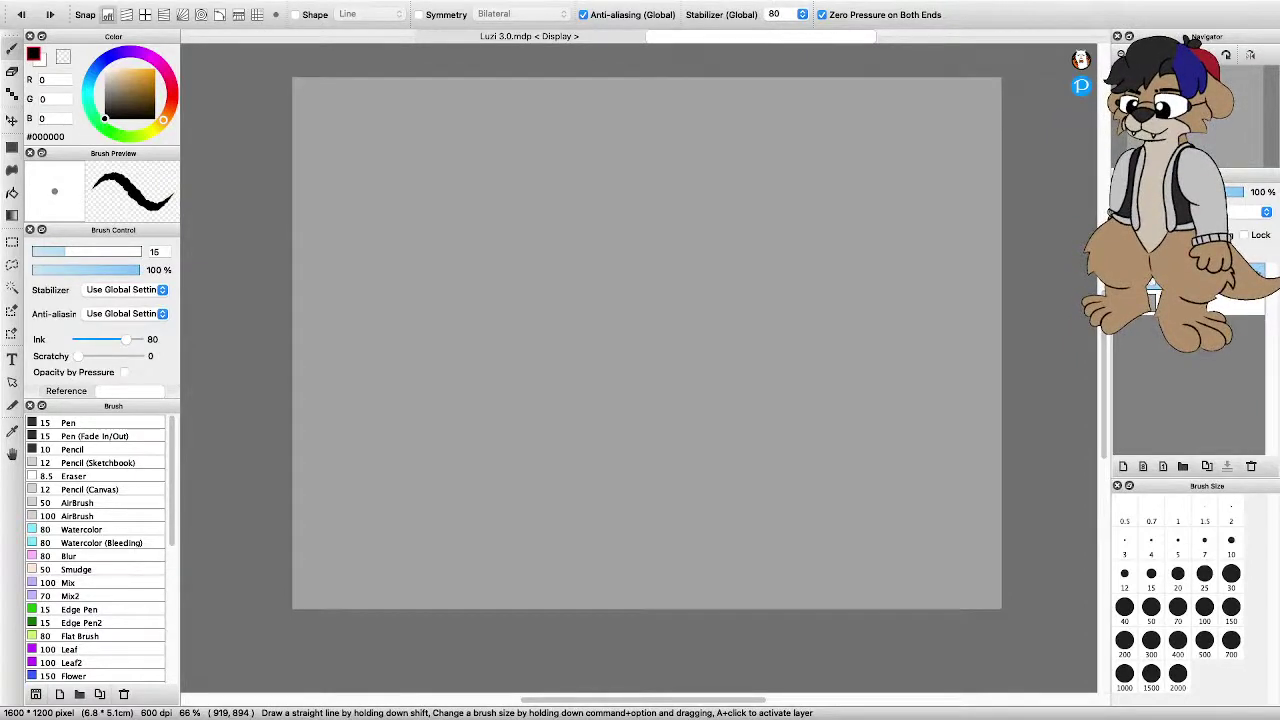
pyautogui.hscroll(-2, 646, 342)
pyautogui.scroll(1, 646, 342)
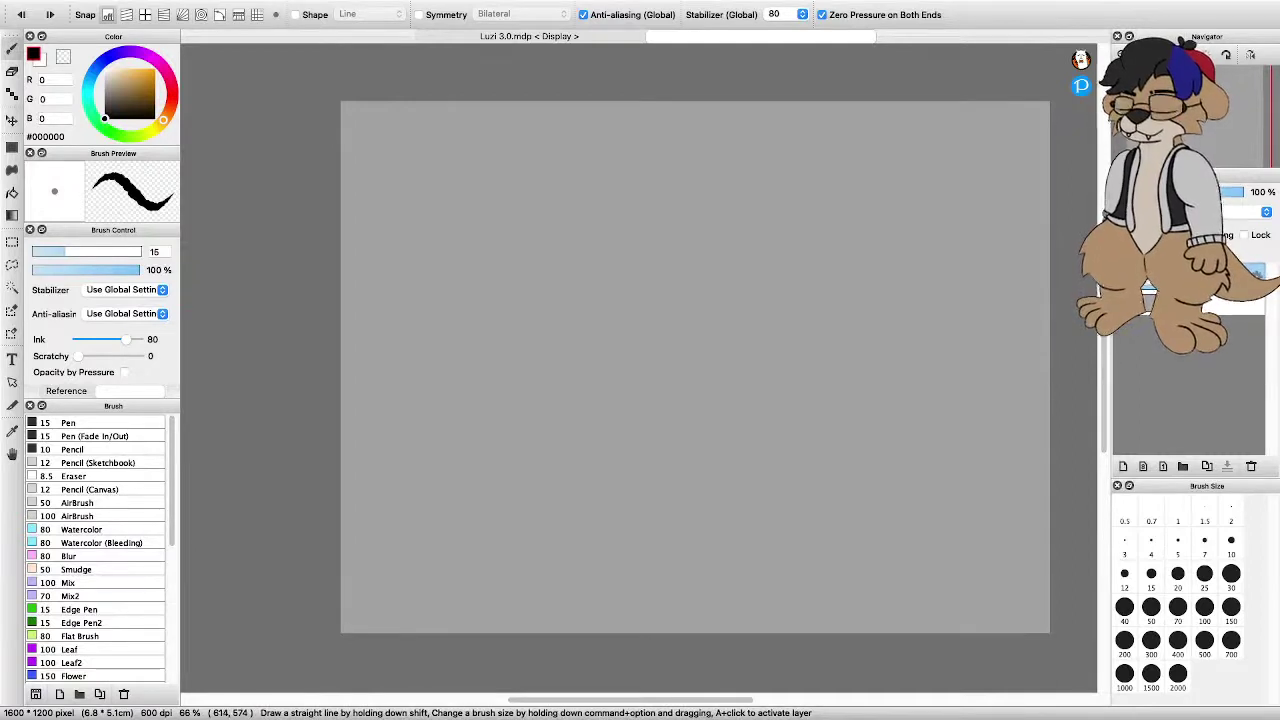
# Try a curved black outline stroke near the centre of the empty canvas and undo it
pyautogui.moveTo(628, 368)
pyautogui.mouseDown()
pyautogui.moveTo(608, 326)
pyautogui.moveTo(615, 285)
pyautogui.moveTo(760, 255)
pyautogui.mouseUp()
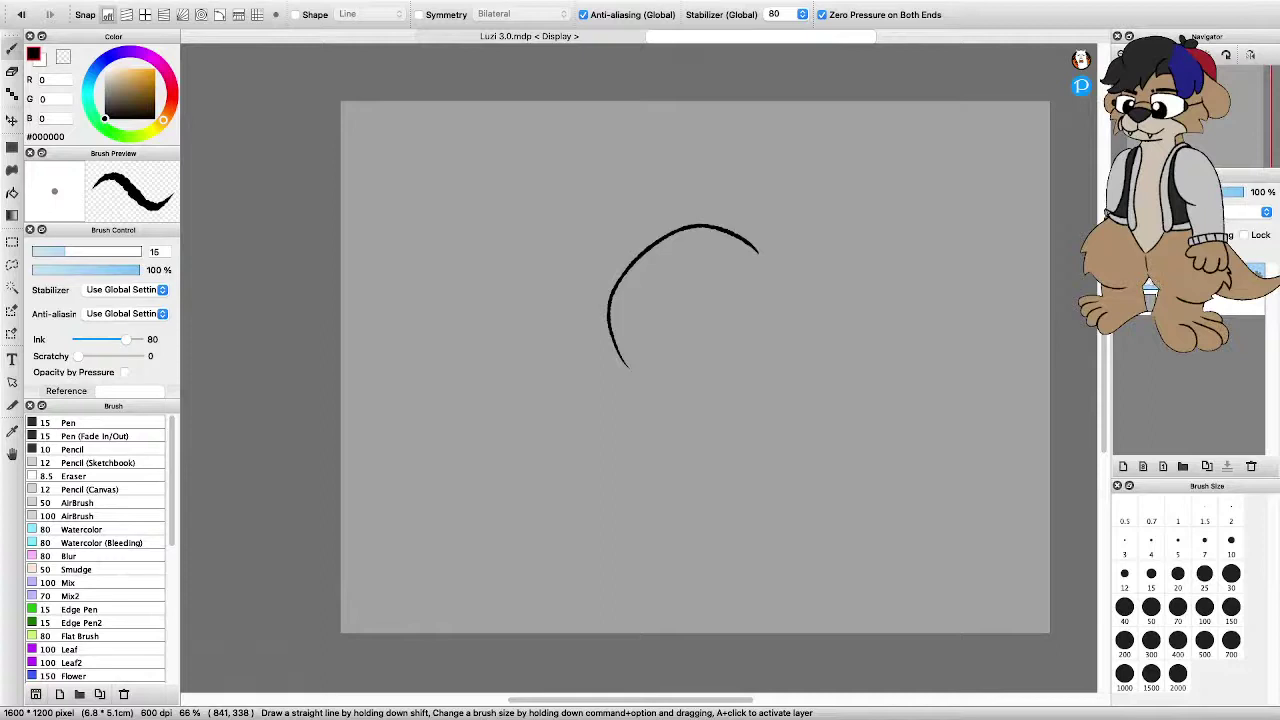
pyautogui.press('super+z')
pyautogui.scroll(-1, 568, 234)
pyautogui.scroll(2, 643, 307)
pyautogui.scroll(-1, 606, 330)
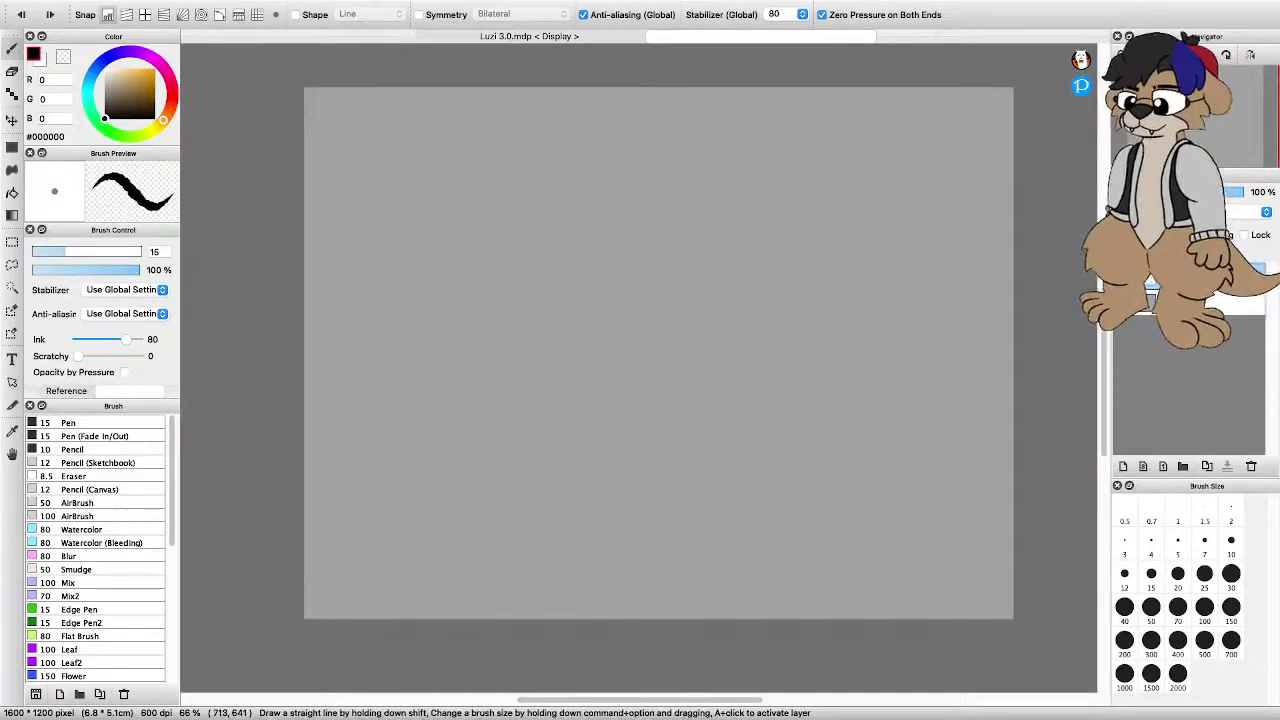
# Try a short black stroke near the middle of the empty canvas and undo it
pyautogui.moveTo(612, 368)
pyautogui.mouseDown()
pyautogui.moveTo(598, 270)
pyautogui.moveTo(714, 262)
pyautogui.moveTo(730, 348)
pyautogui.mouseUp()
pyautogui.press('super+z')
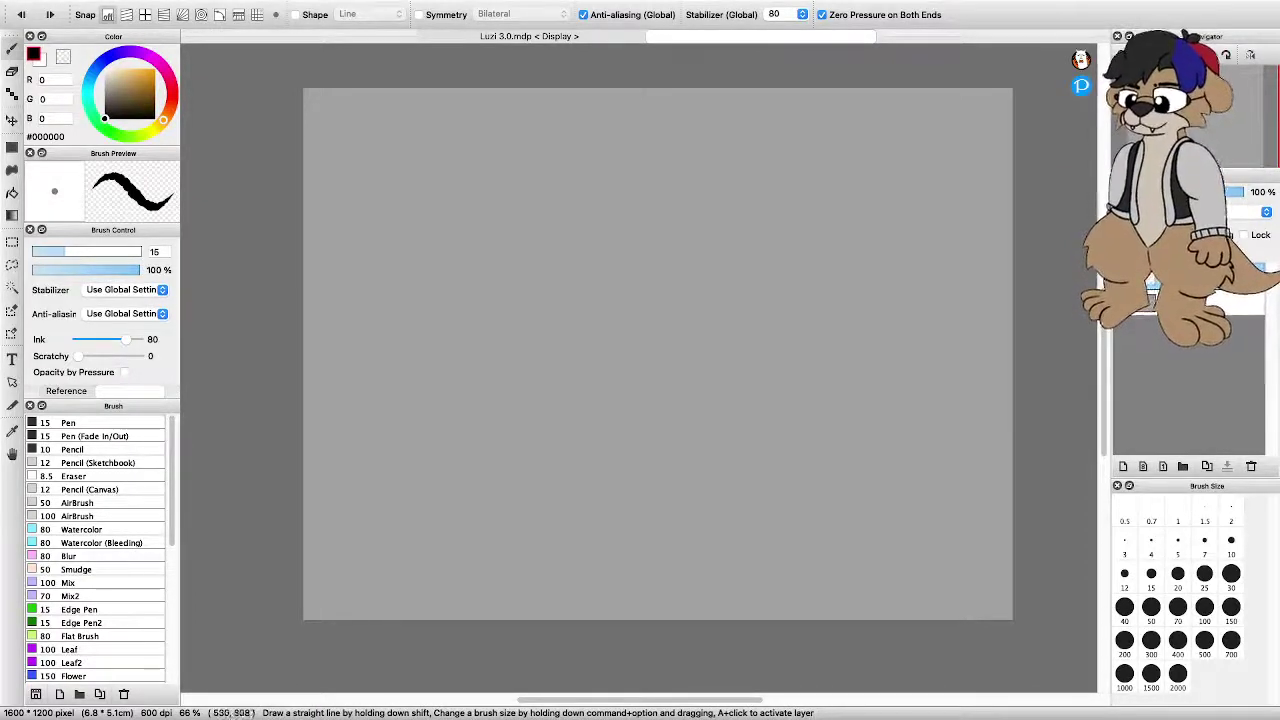
pyautogui.scroll(-3, 563, 237)
pyautogui.press('super+plus')
pyautogui.press('super+plus')
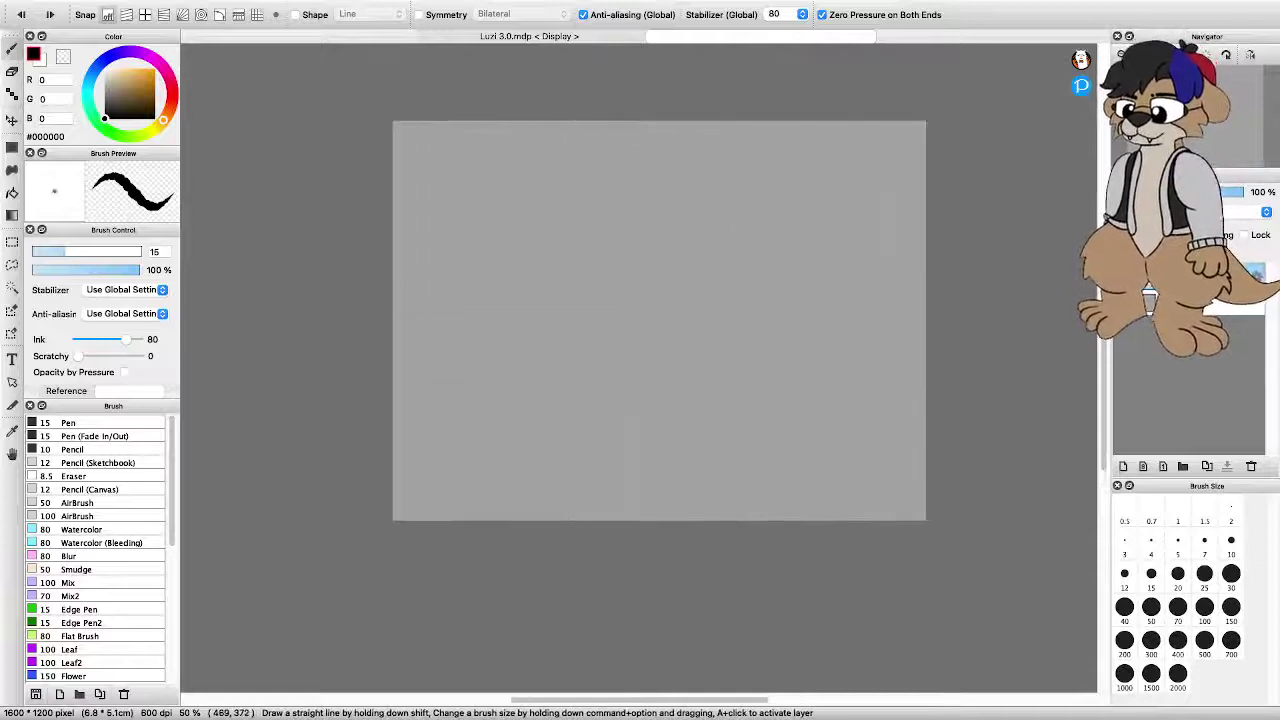
pyautogui.press('super+plus')
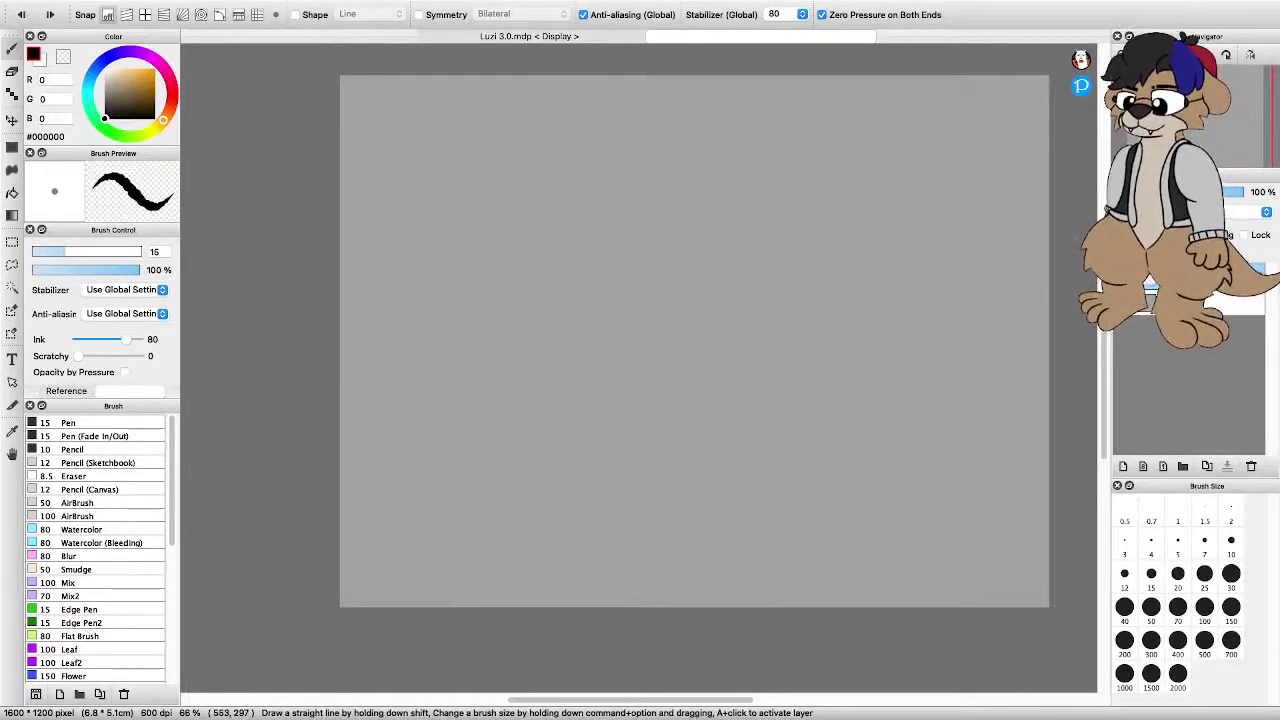
pyautogui.press('super+minus')
pyautogui.press('super+plus')
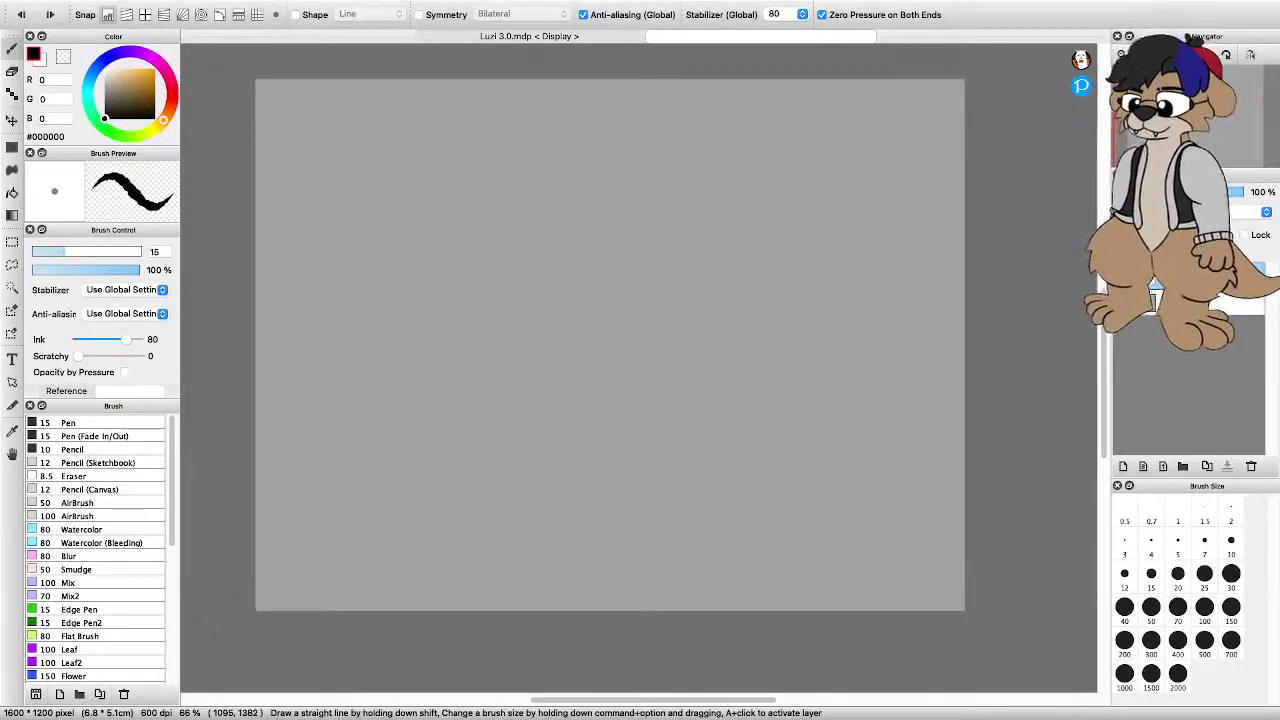
pyautogui.hotkey('ctrl', 'Left')
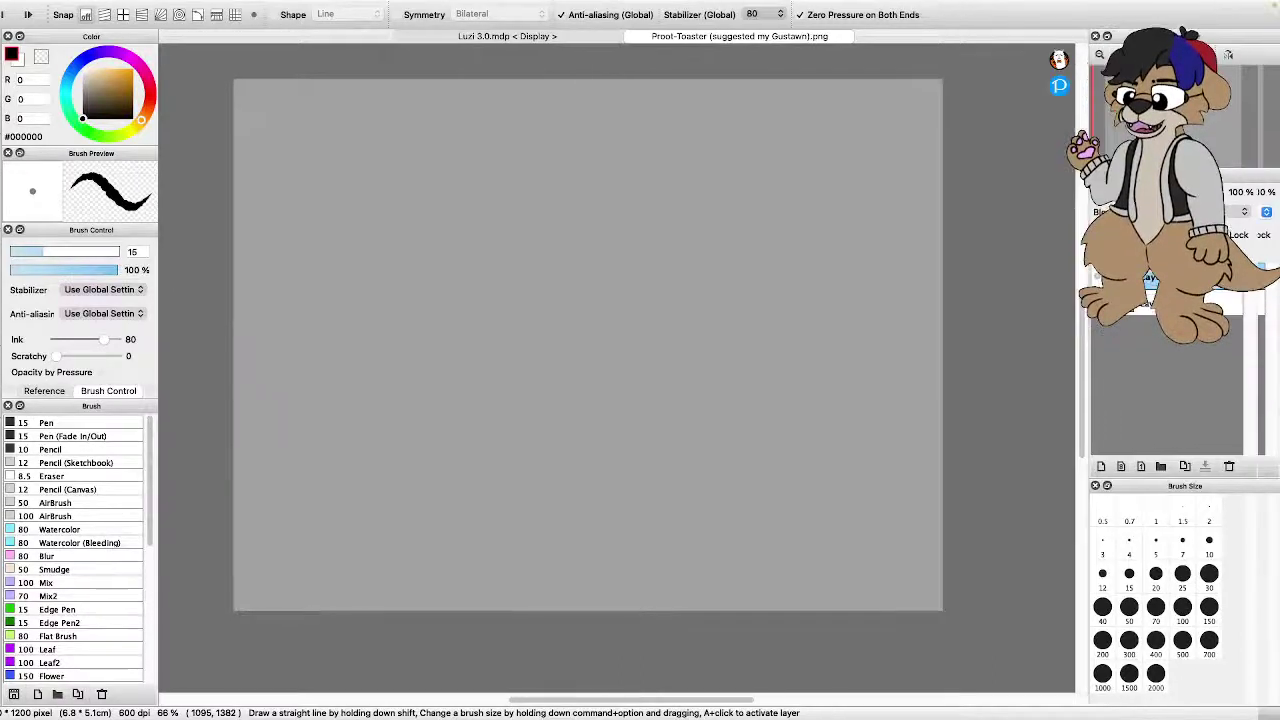
pyautogui.press('super+Tab')
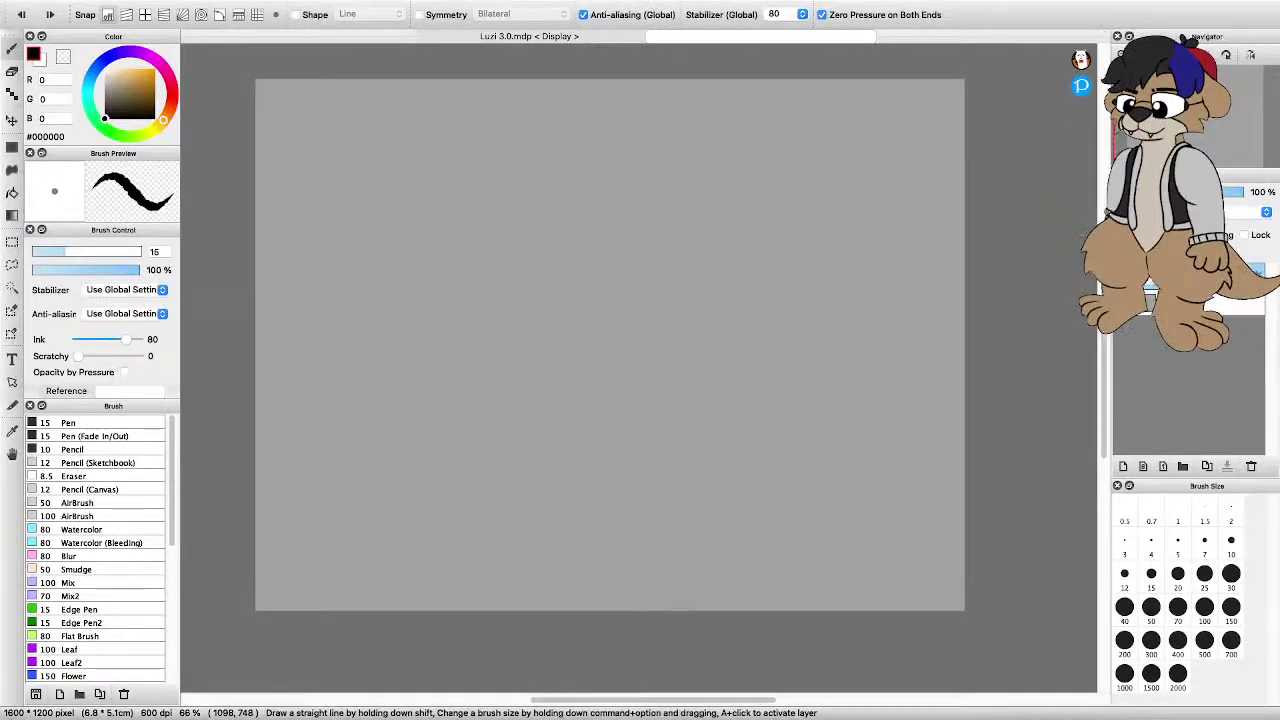
pyautogui.scroll(-1, 818, 335)
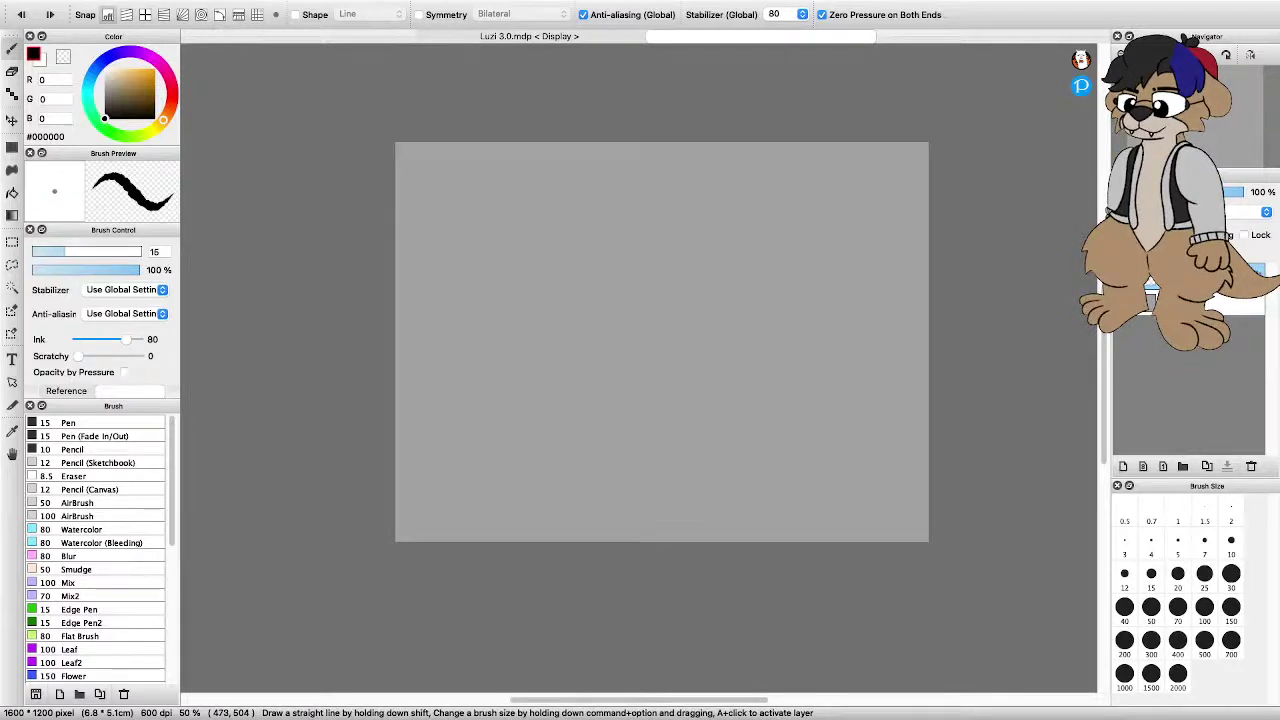
# Try longer slanted black outline strokes across the upper middle of the canvas and undo them
pyautogui.press('super+plus')
pyautogui.moveTo(640, 423)
pyautogui.mouseDown()
pyautogui.moveTo(691, 386)
pyautogui.moveTo(757, 286)
pyautogui.mouseUp()
pyautogui.press('super+z')
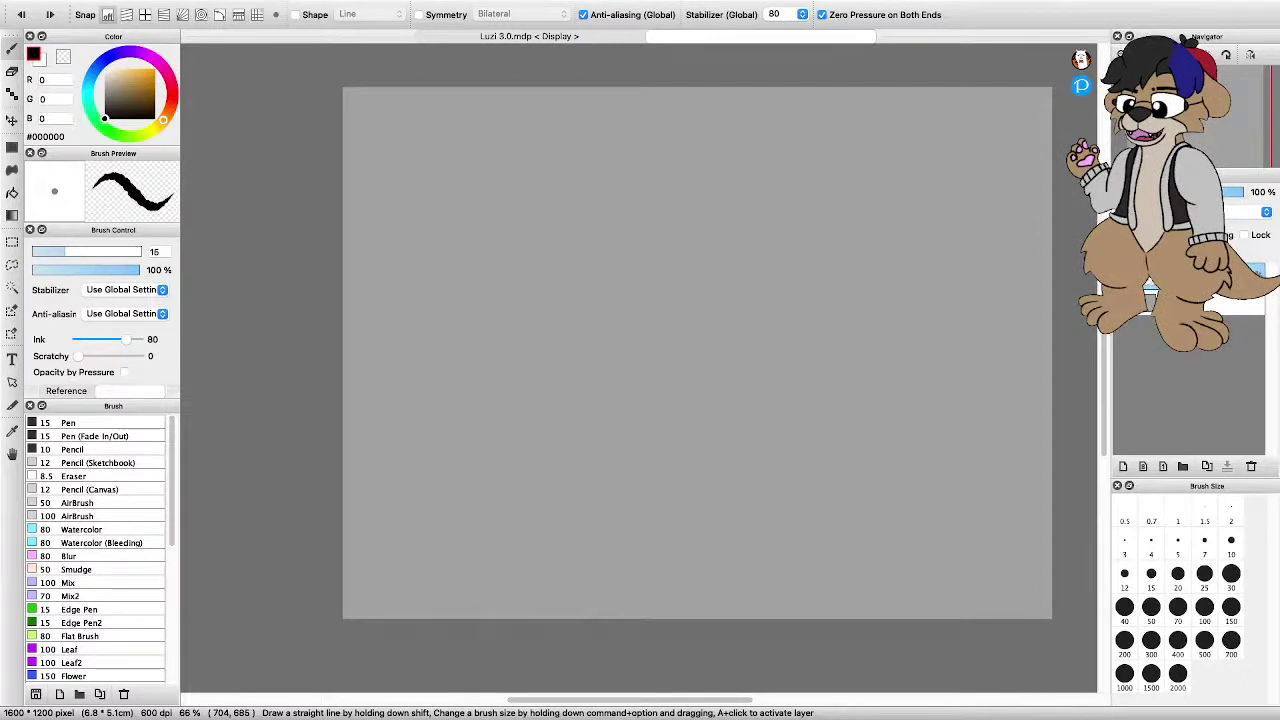
pyautogui.moveTo(655, 390); pyautogui.dragTo(519, 296)
pyautogui.scroll(-4, 508, 288)
pyautogui.scroll(4, 480, 222)
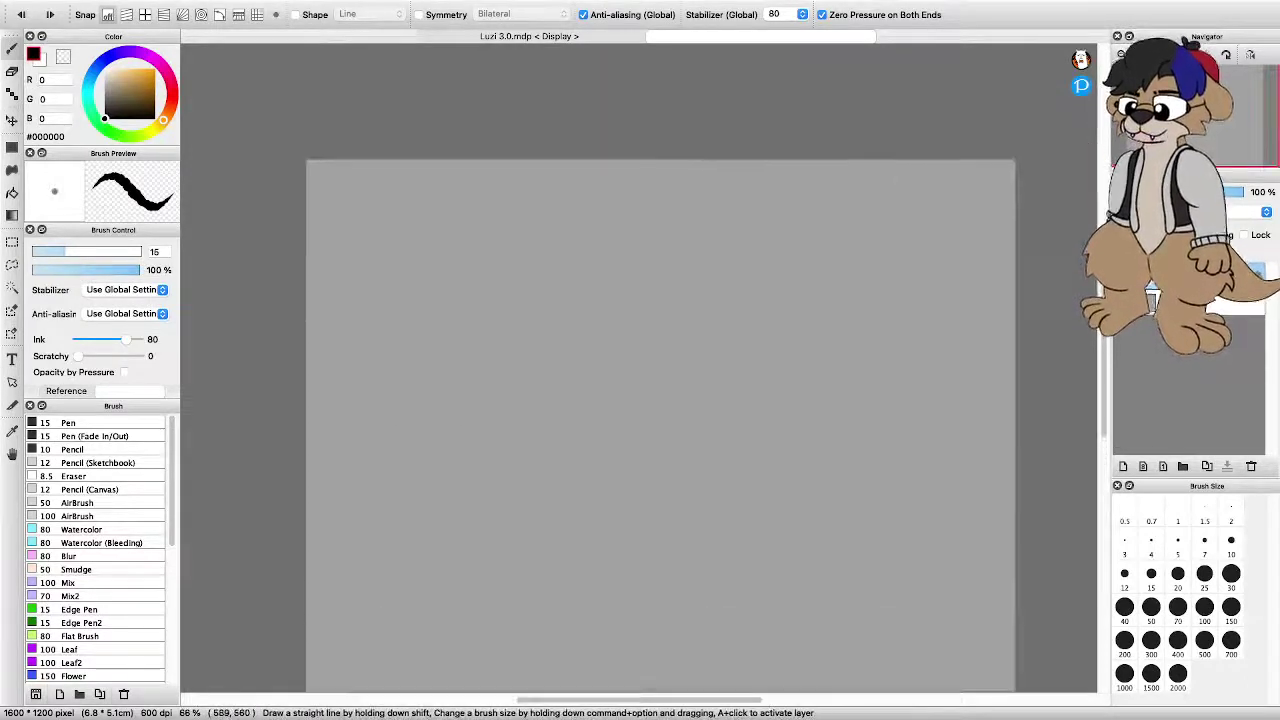
pyautogui.scroll(-1, 566, 424)
pyautogui.scroll(1, 574, 489)
pyautogui.scroll(1, 657, 449)
pyautogui.scroll(-1, 657, 449)
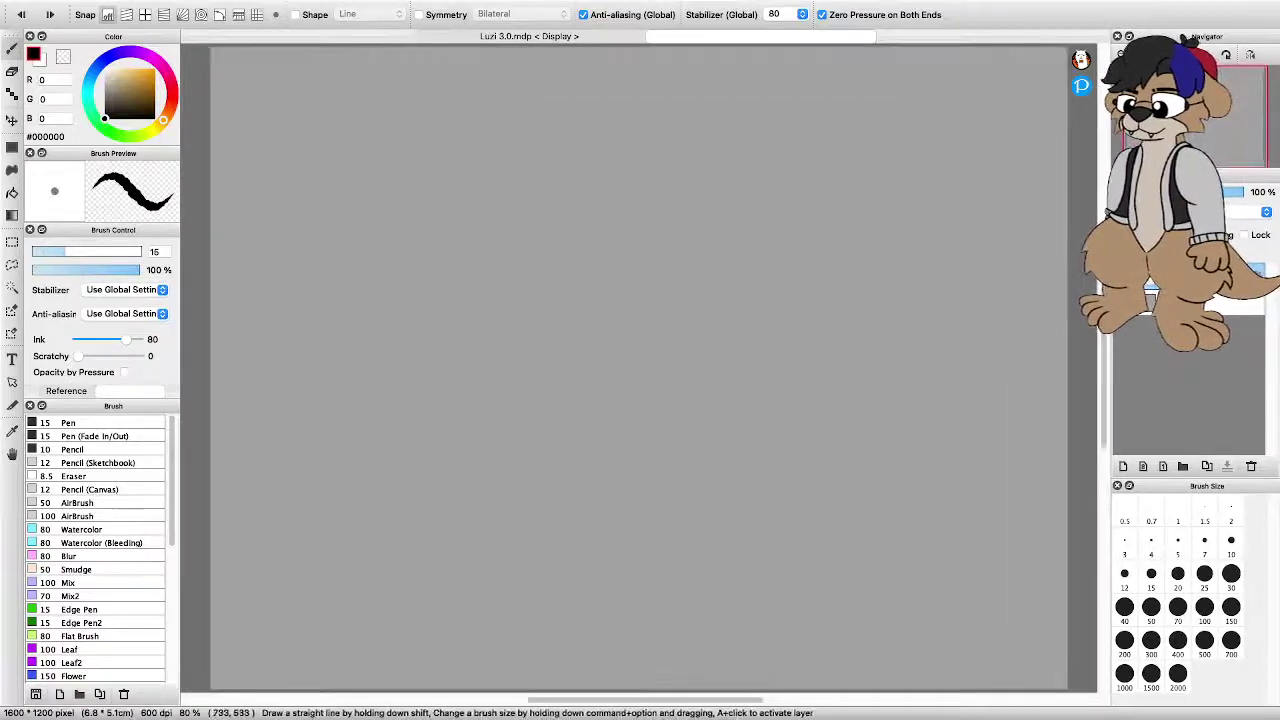
# Draw a closed, slightly upright black oval outline near the centre of the canvas with the size 15 brush
pyautogui.moveTo(533, 382)
pyautogui.mouseDown()
pyautogui.moveTo(531, 332)
pyautogui.moveTo(540, 300)
pyautogui.mouseUp()
pyautogui.press('super+z')
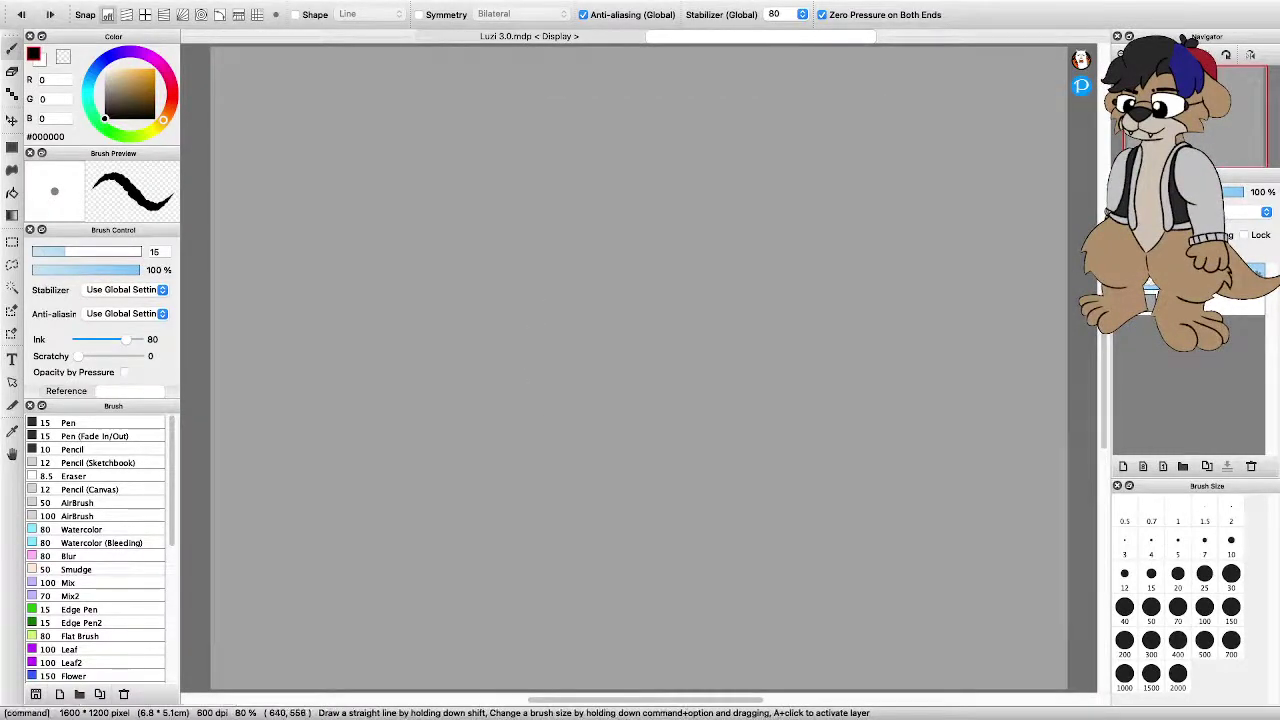
pyautogui.moveTo(612, 426)
pyautogui.mouseDown()
pyautogui.moveTo(539, 389)
pyautogui.moveTo(522, 345)
pyautogui.moveTo(527, 298)
pyautogui.moveTo(551, 267)
pyautogui.moveTo(616, 248)
pyautogui.moveTo(665, 281)
pyautogui.moveTo(680, 351)
pyautogui.moveTo(651, 409)
pyautogui.moveTo(580, 428)
pyautogui.mouseUp()
pyautogui.scroll(5, 600, 428)
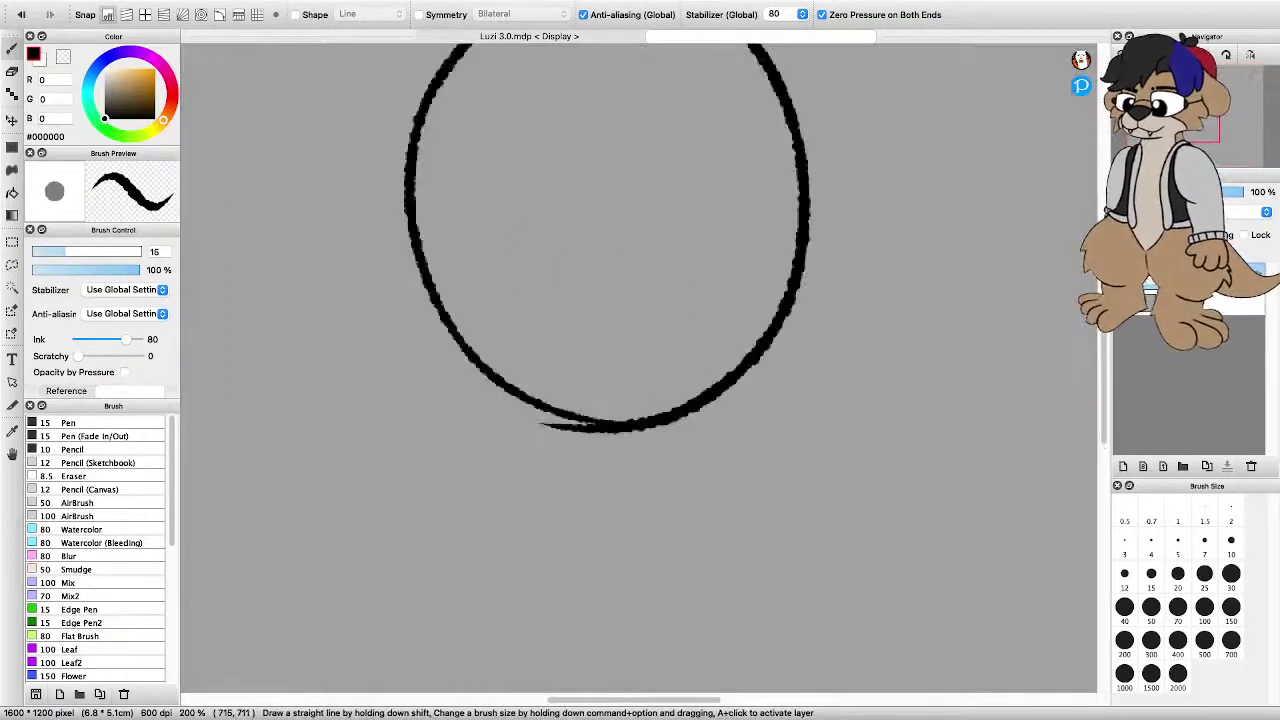
# Erase the overlapping stroke tail at the bottom of the oval with the 8.5 Eraser and thicken the thinned joint with the black brush
pyautogui.press('e')
pyautogui.moveTo(482, 430); pyautogui.dragTo(628, 437)
pyautogui.press('super+z')
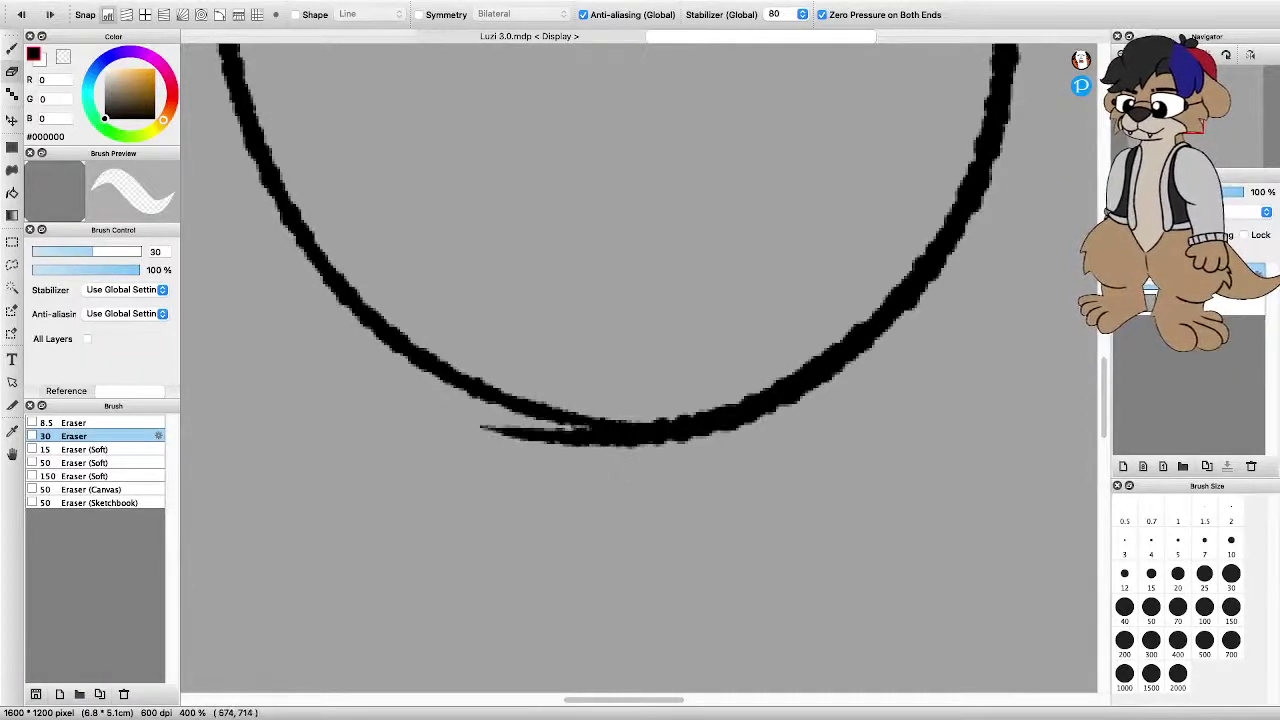
pyautogui.click(120, 422)
pyautogui.moveTo(482, 428); pyautogui.dragTo(692, 440)
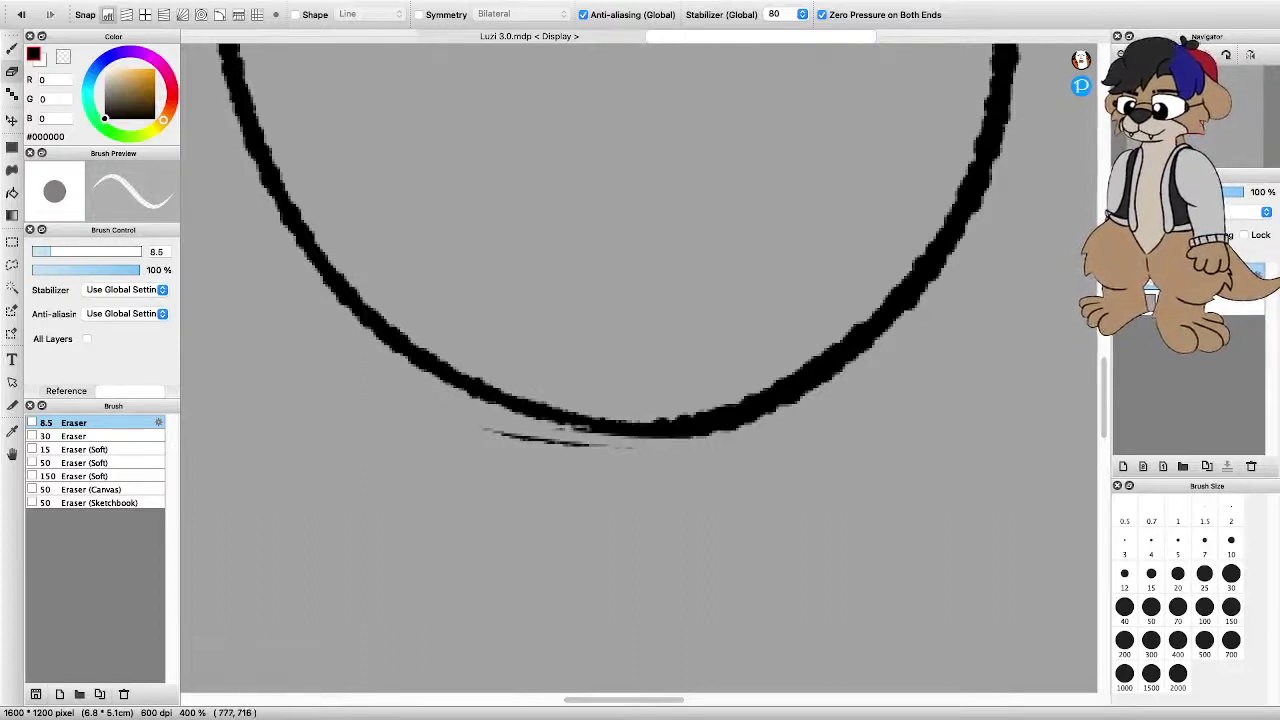
pyautogui.moveTo(548, 427); pyautogui.dragTo(742, 429)
pyautogui.moveTo(484, 430); pyautogui.dragTo(592, 446)
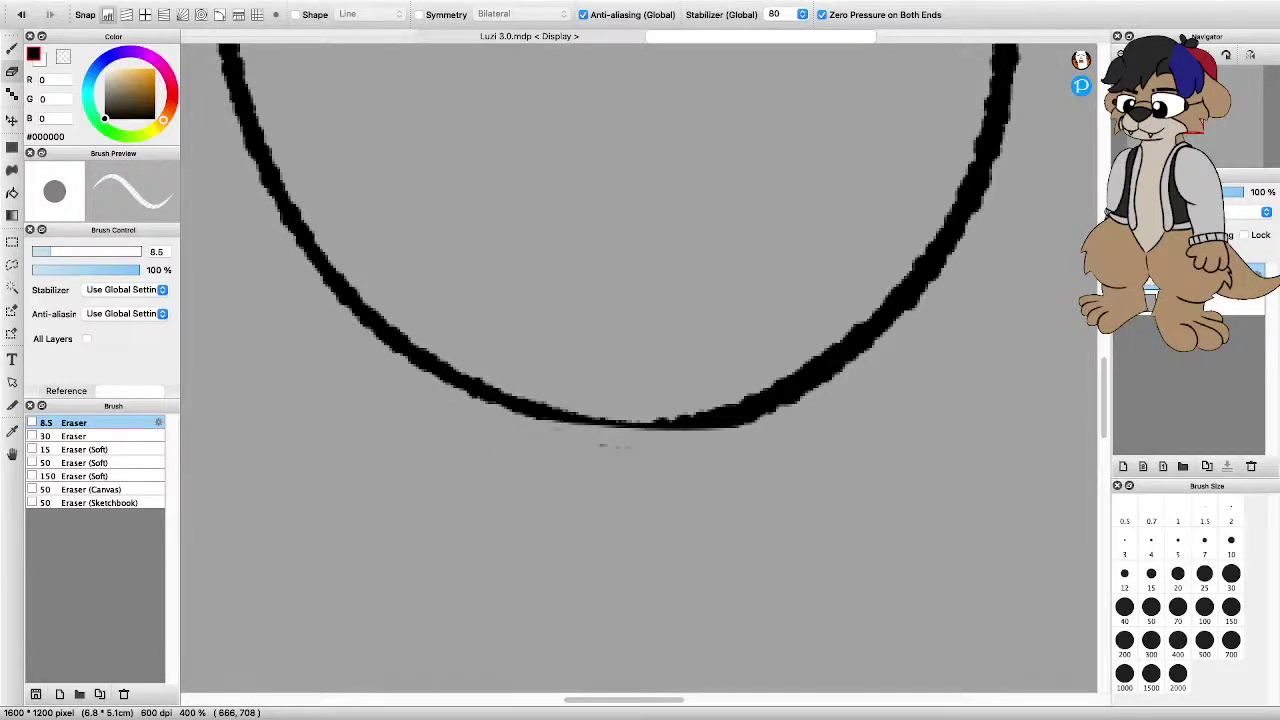
pyautogui.press('b')
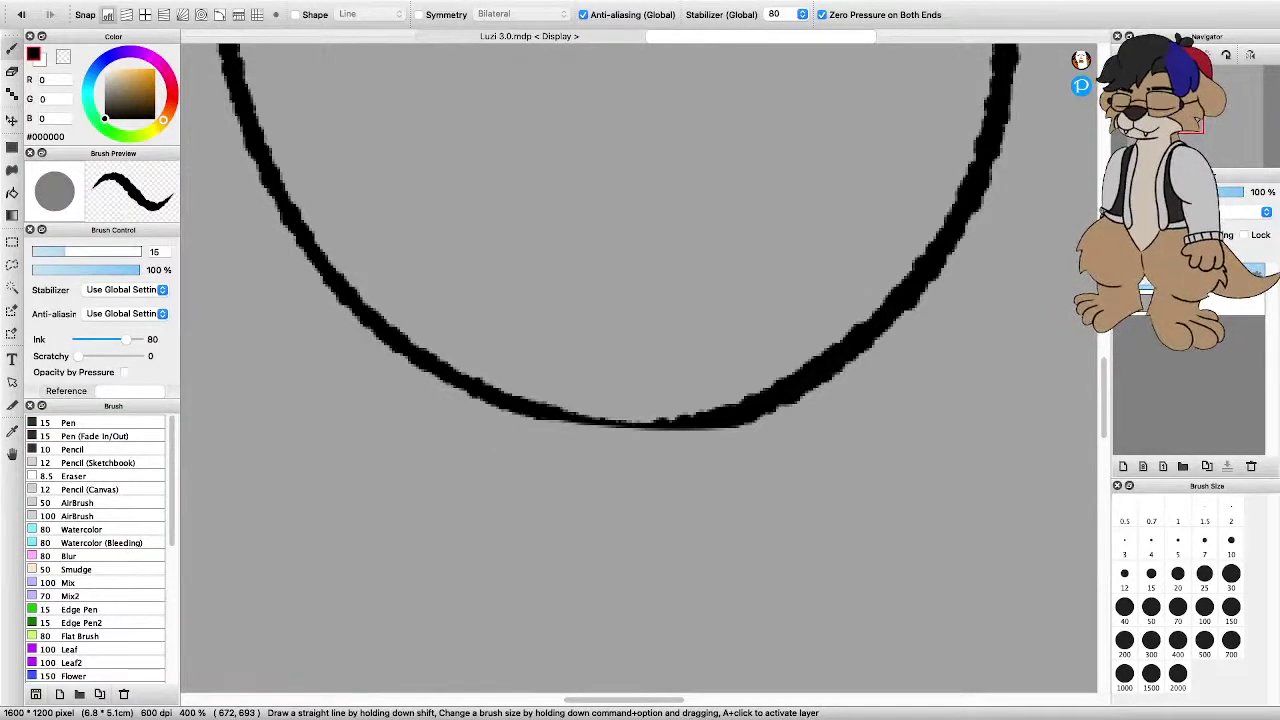
pyautogui.moveTo(555, 418); pyautogui.dragTo(625, 428)
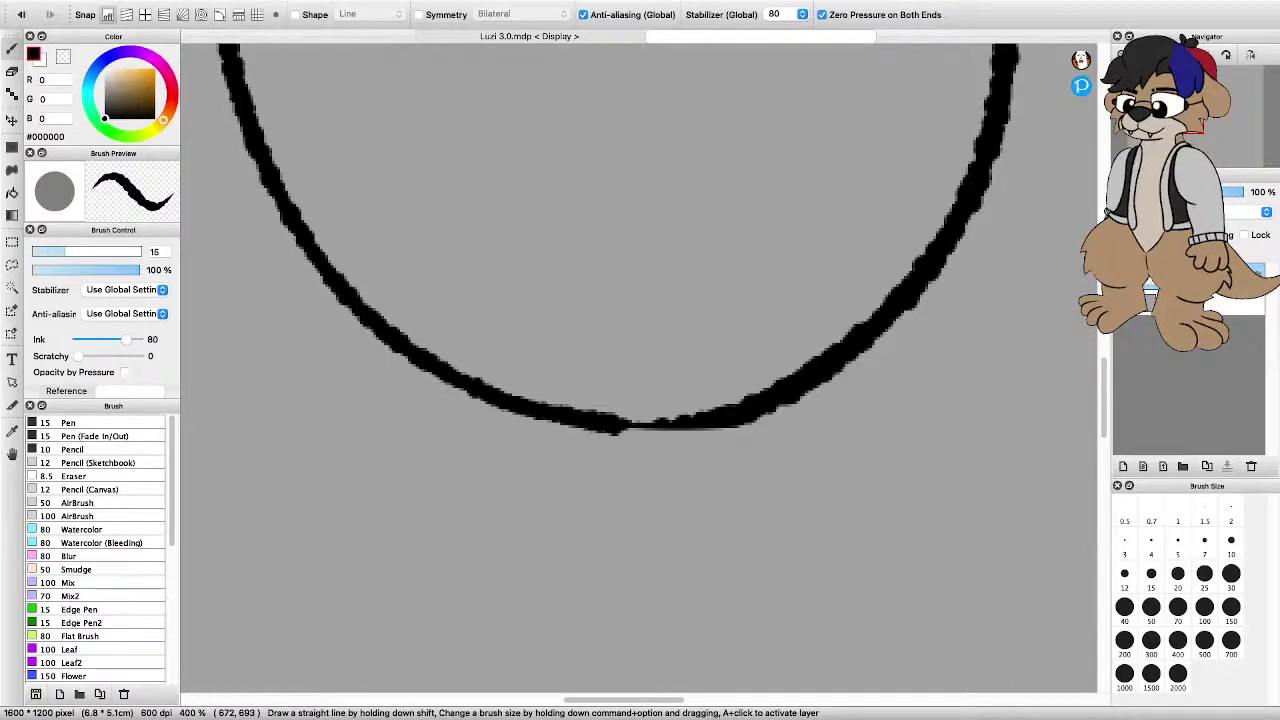
# Lasso-select the oval, rotate it about 90 degrees so it lies wide, and apply the transform
pyautogui.scroll(-8, 700, 348)
pyautogui.scroll(4, 700, 266)
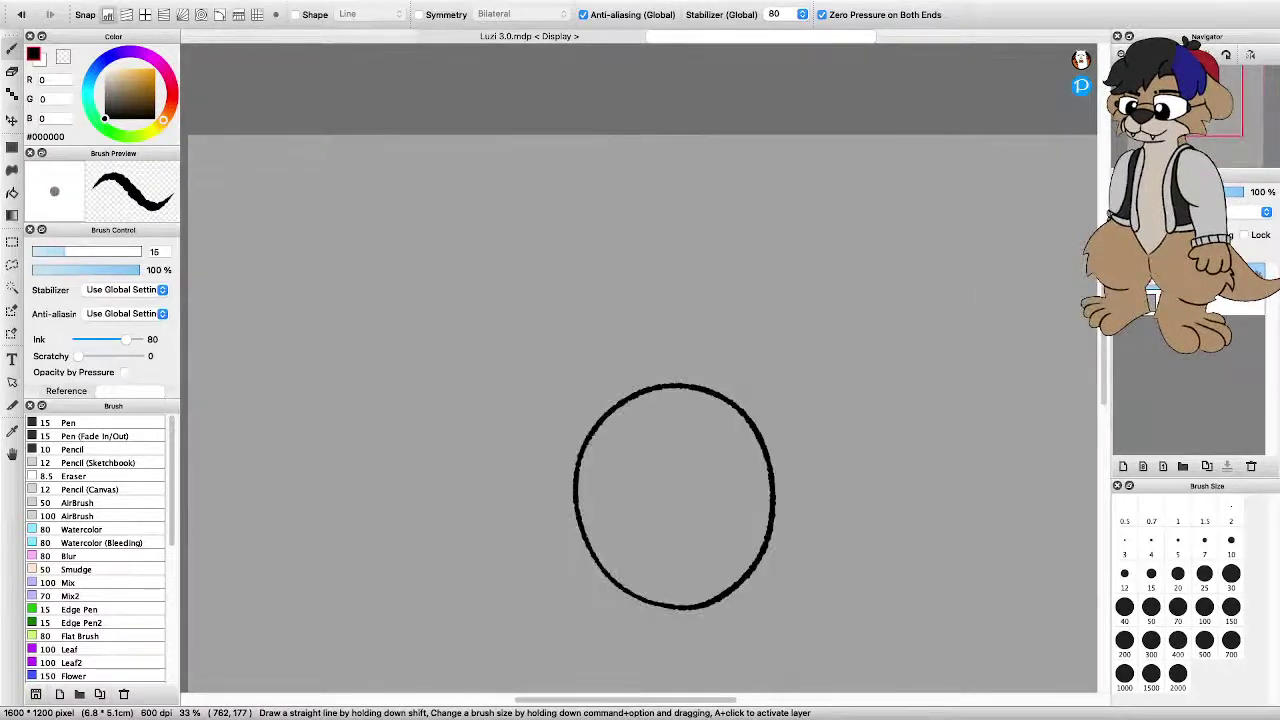
pyautogui.scroll(1, 676, 496)
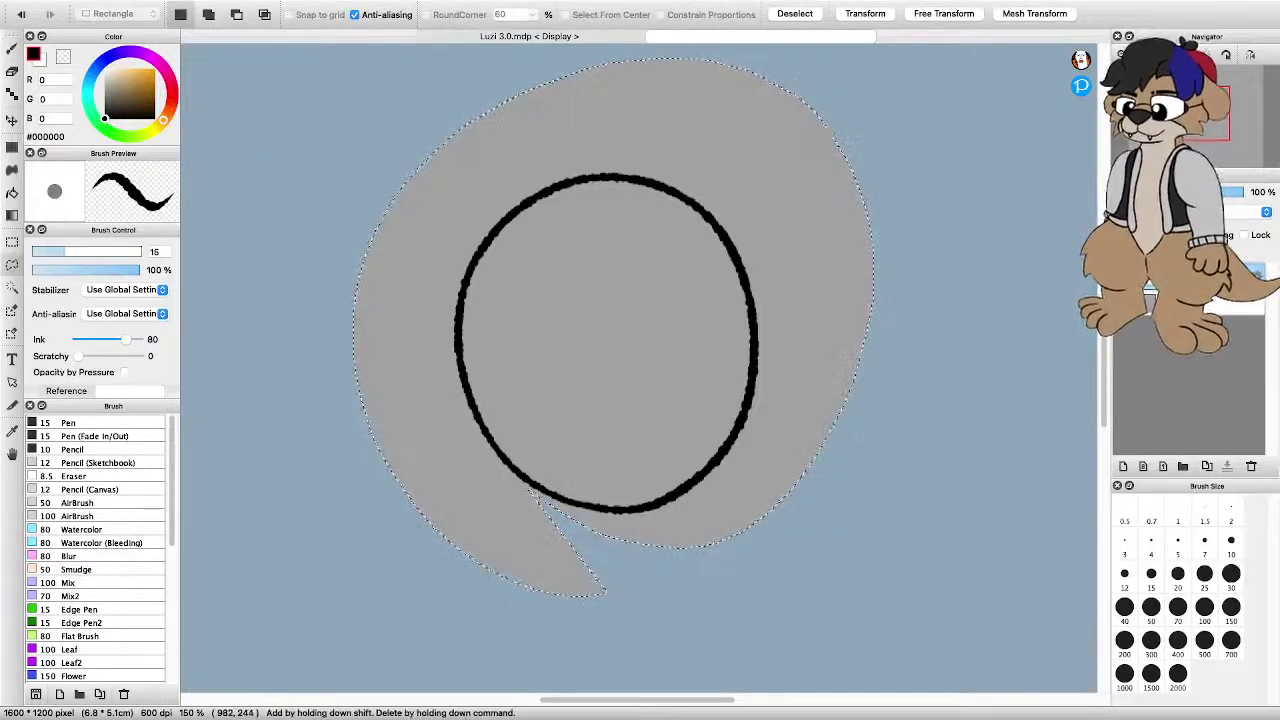
pyautogui.press('super+t')
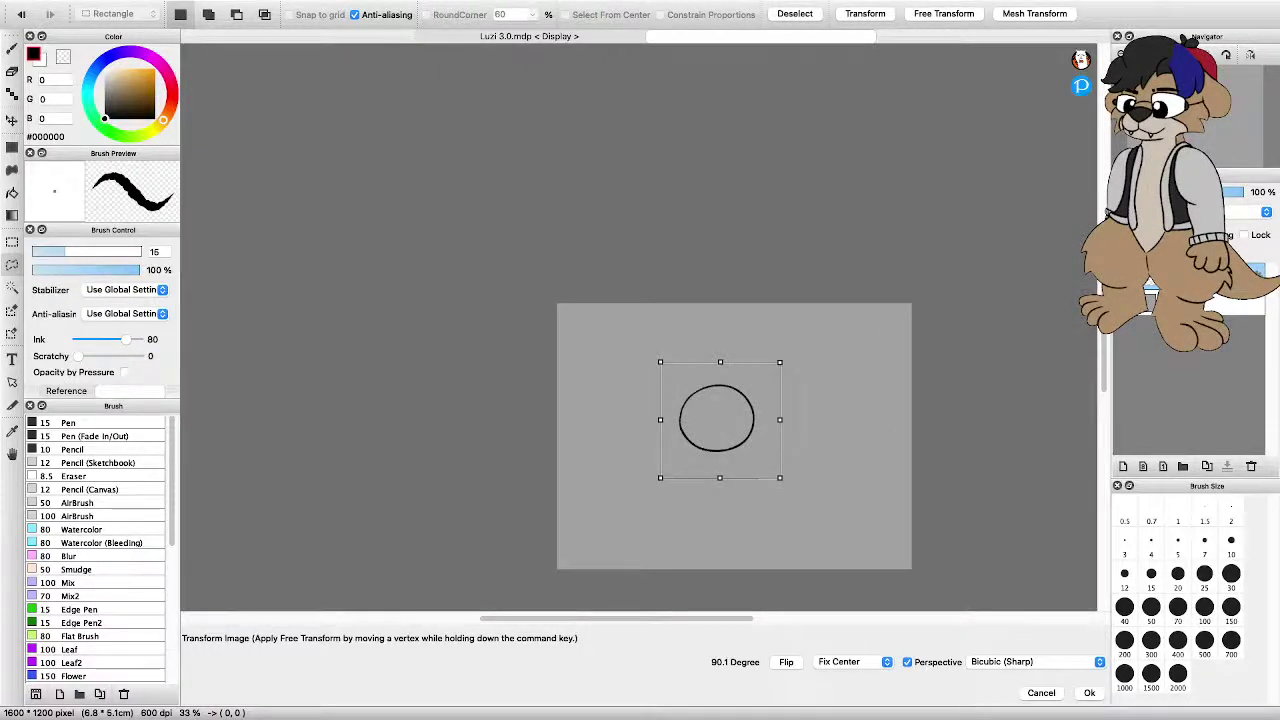
pyautogui.scroll(1, 787, 435)
pyautogui.press('Return')
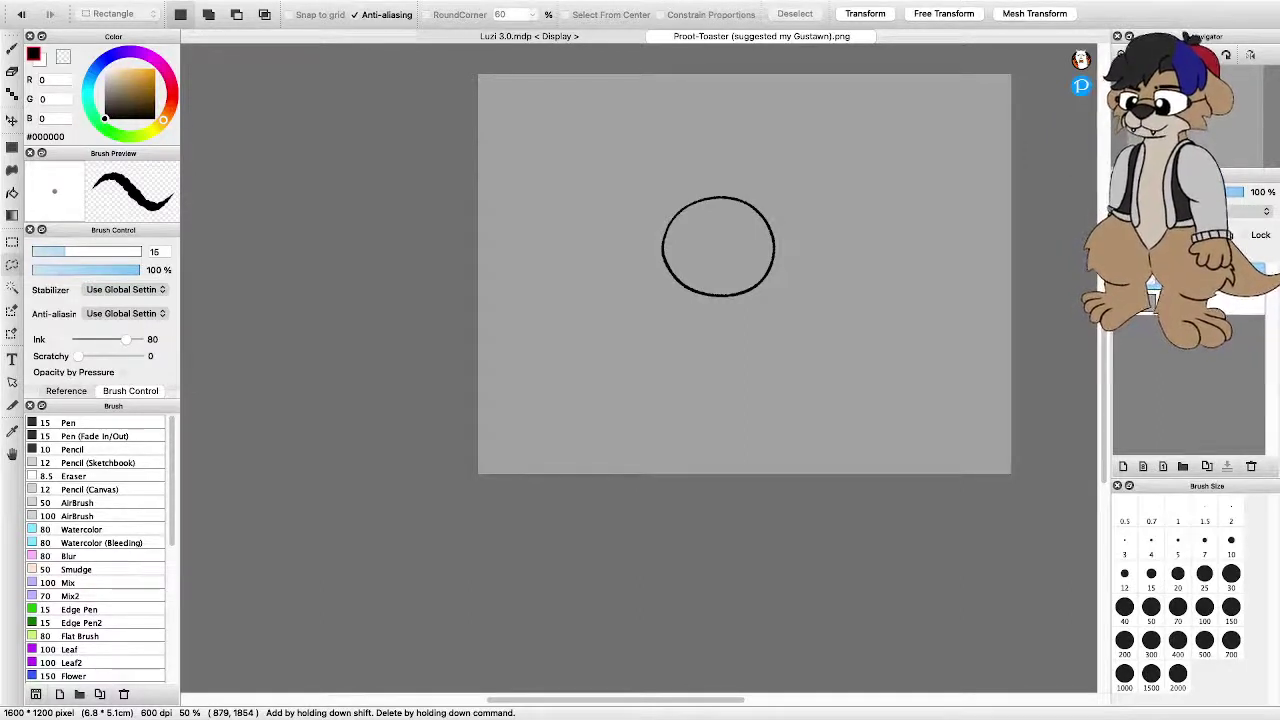
pyautogui.press('super+Tab')
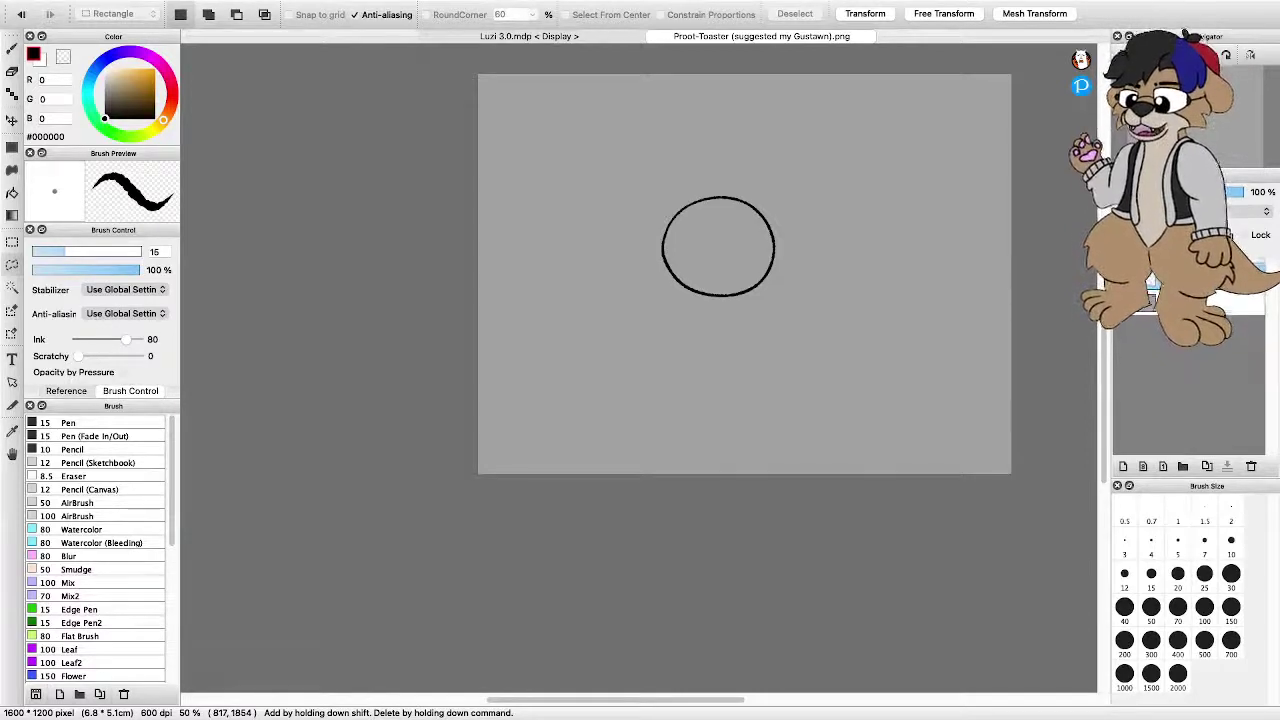
pyautogui.press('super+Tab')
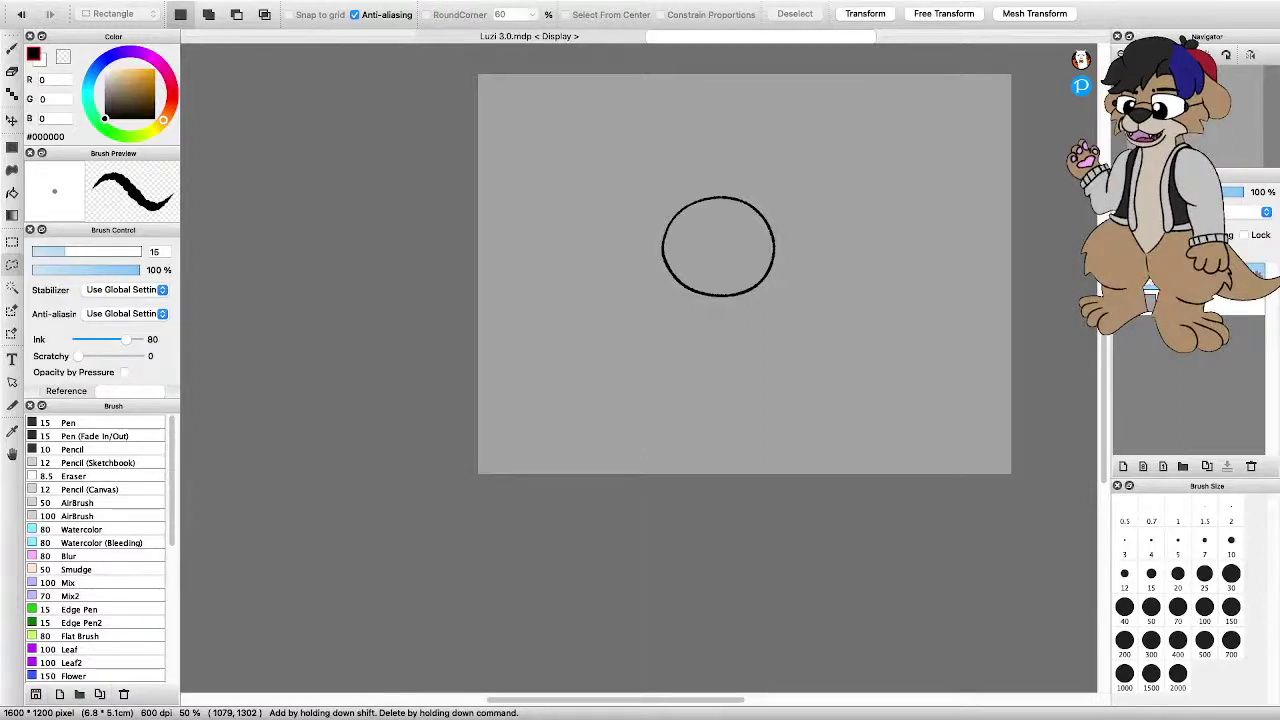
pyautogui.scroll(-3, 837, 508)
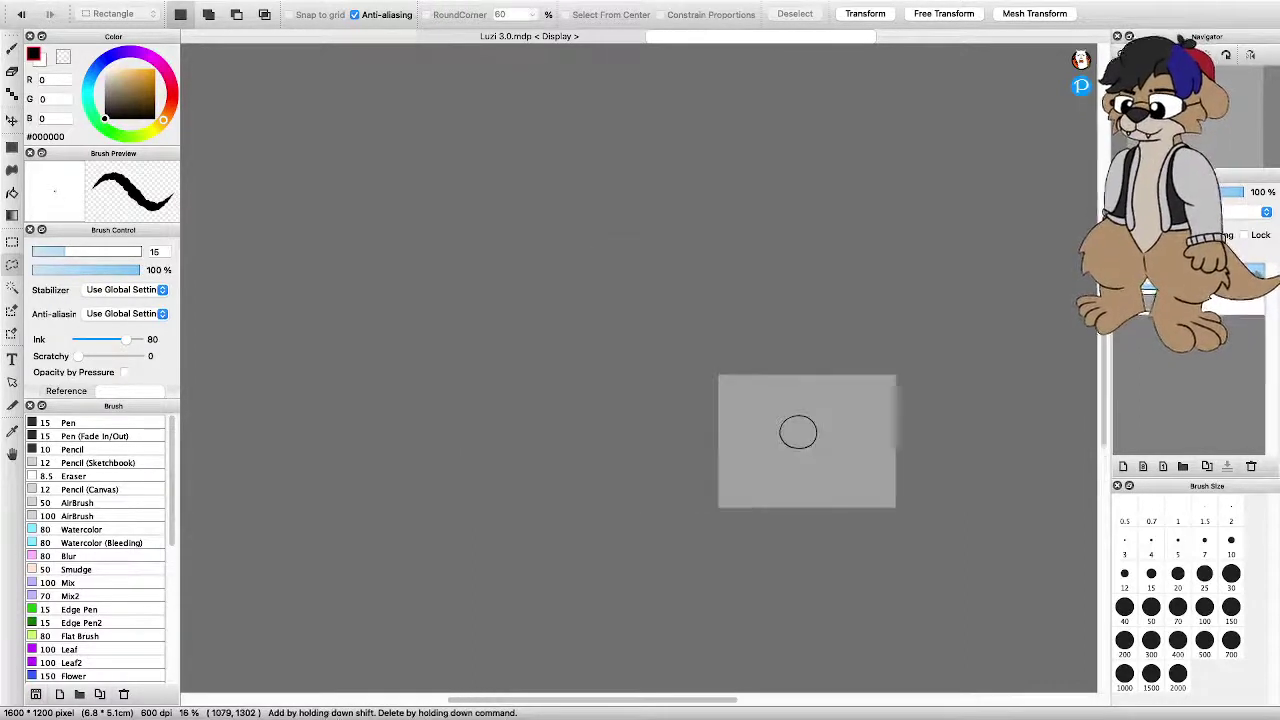
pyautogui.scroll(2, 800, 440)
pyautogui.scroll(-2, 818, 470)
pyautogui.scroll(3, 837, 511)
# Draw two straight black body lines running down from the oval's lower edge and spreading slightly outward
pyautogui.press('b')
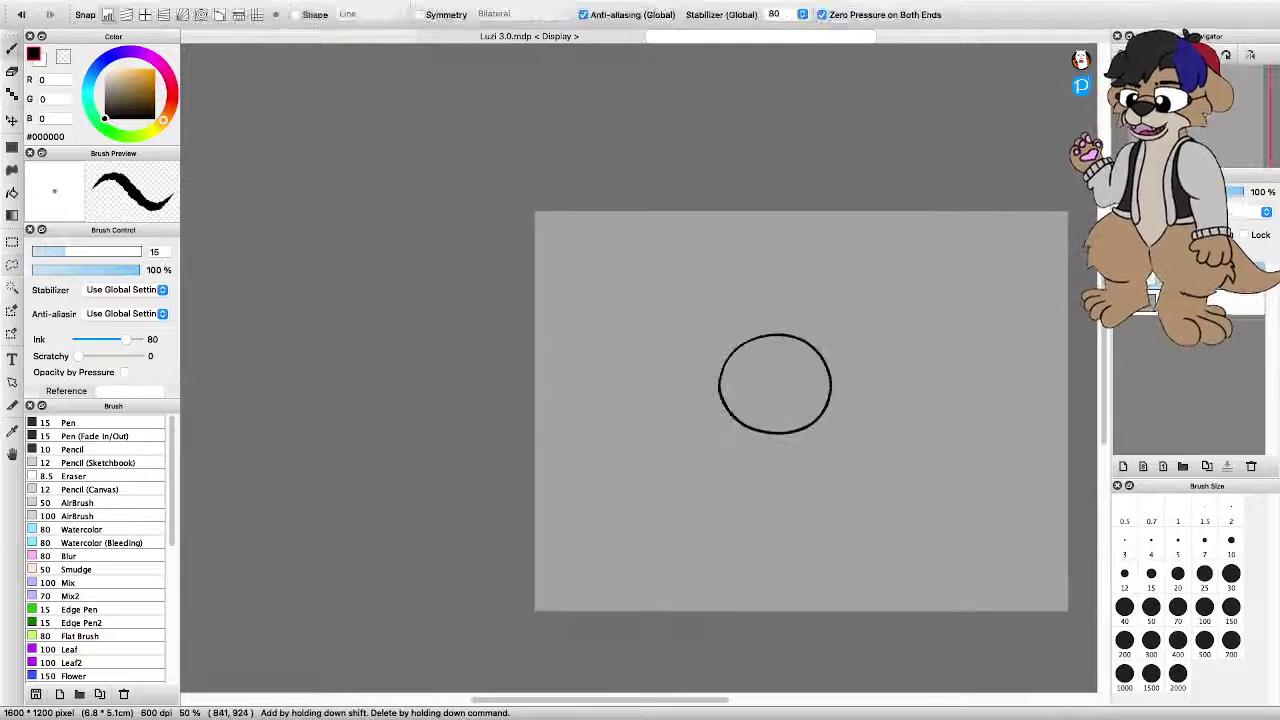
pyautogui.scroll(3, 787, 505)
pyautogui.scroll(-3, 786, 386)
pyautogui.scroll(2, 920, 463)
pyautogui.scroll(-2, 904, 476)
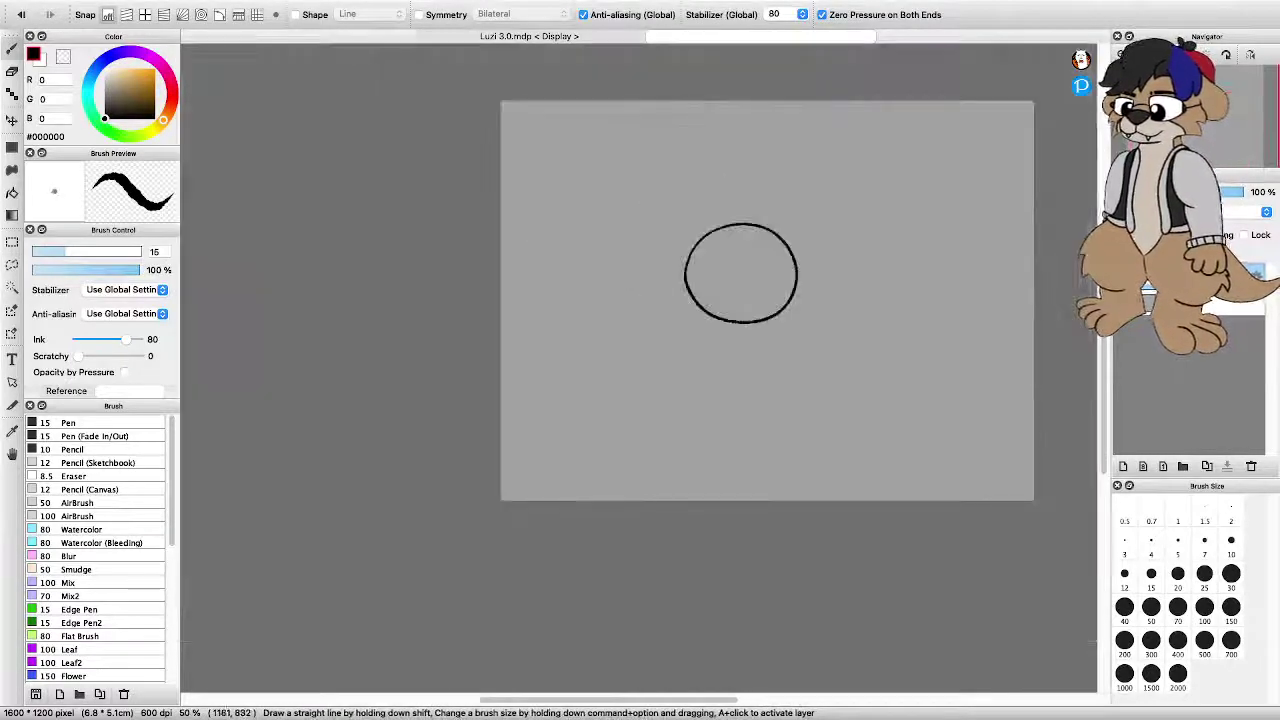
pyautogui.scroll(1, 751, 332)
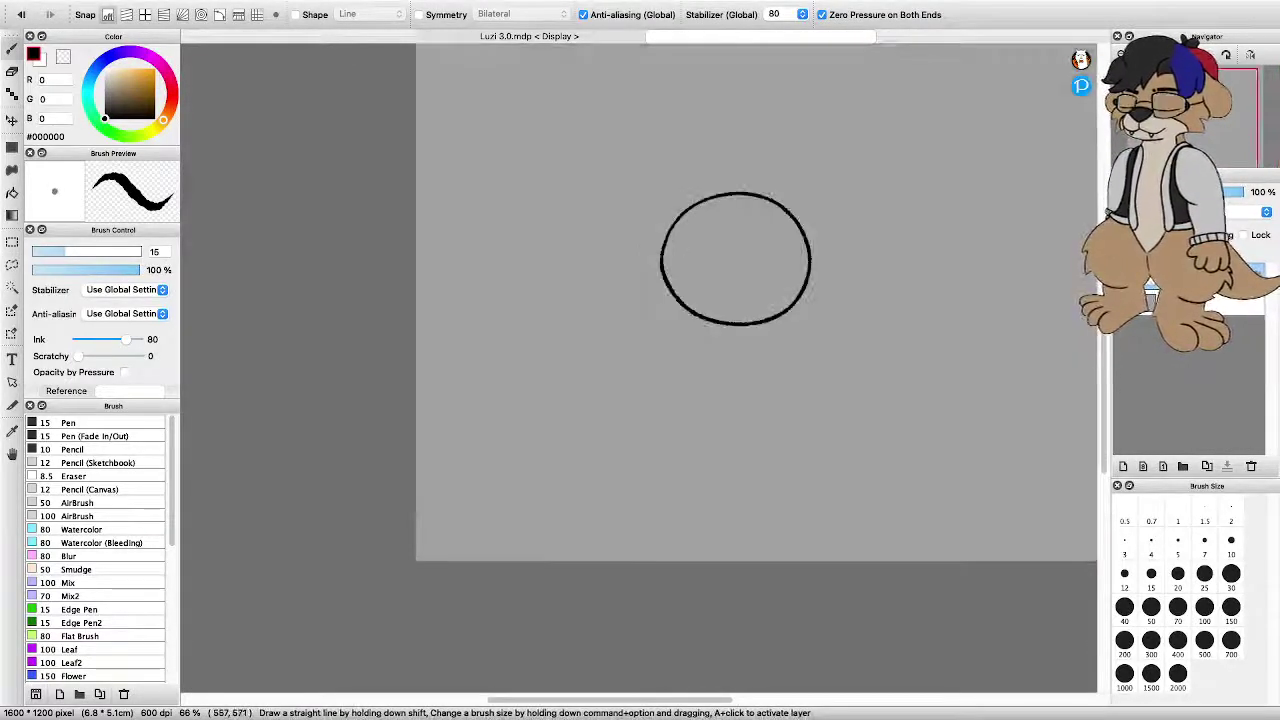
pyautogui.moveTo(663, 268); pyautogui.dragTo(669, 370)
pyautogui.press('super+z')
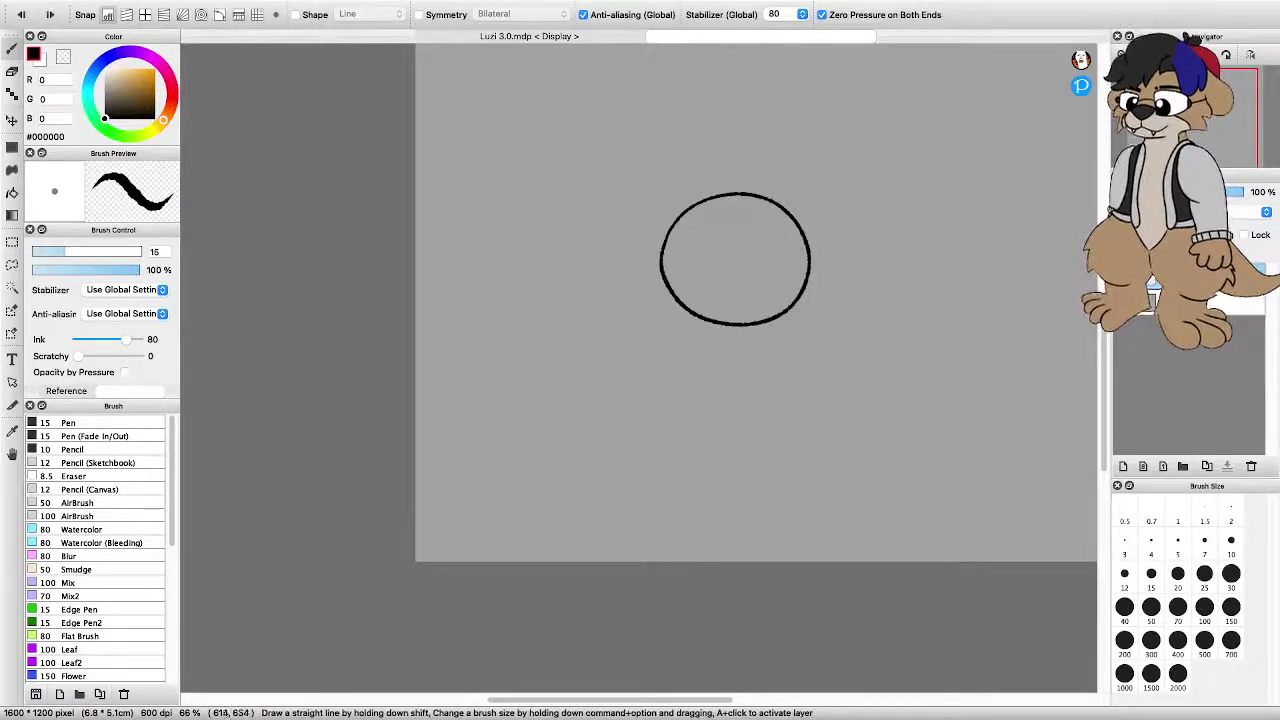
pyautogui.moveTo(686, 310); pyautogui.dragTo(665, 458)
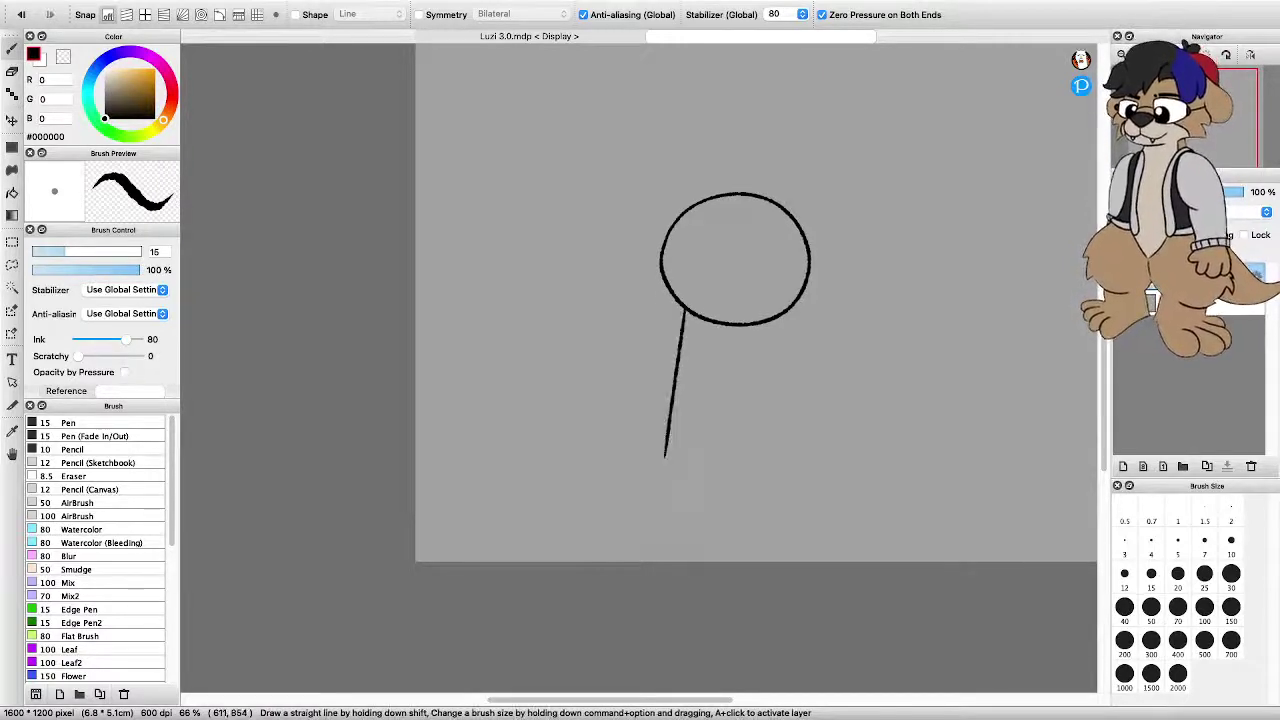
pyautogui.moveTo(795, 308); pyautogui.dragTo(818, 450)
pyautogui.scroll(-1, 776, 374)
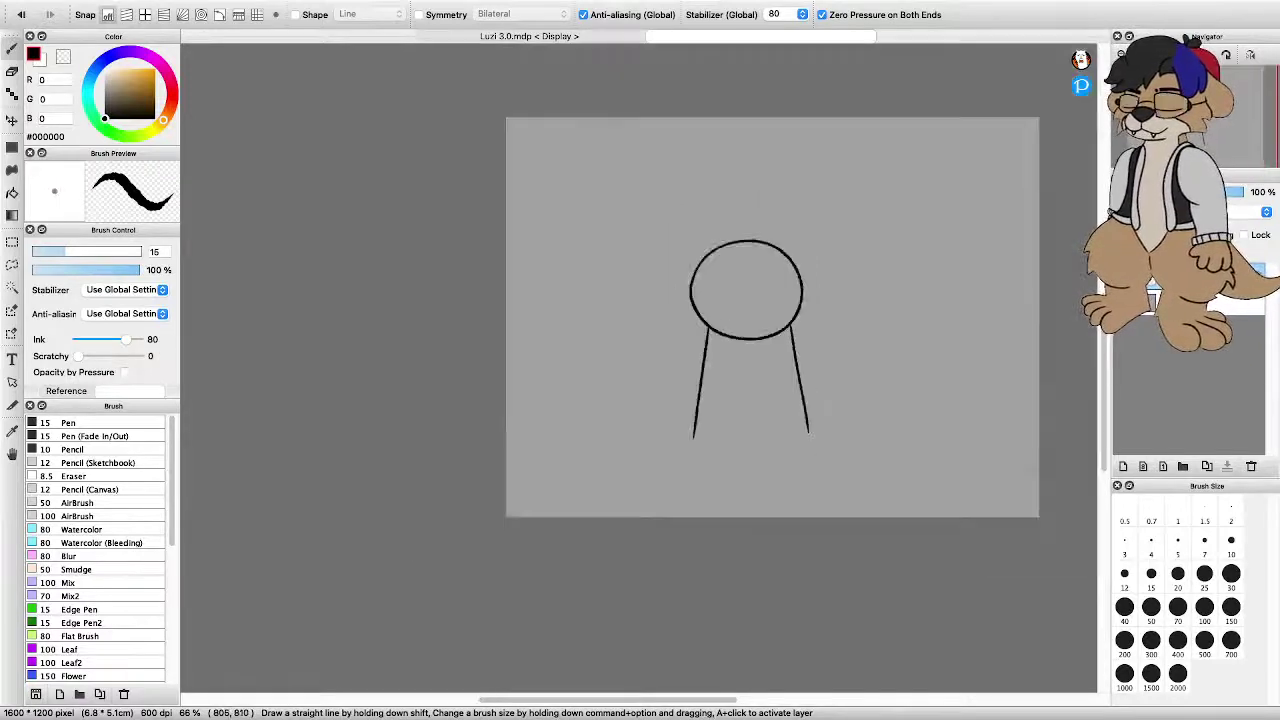
# Draw two rounded feet spreading outward from the body lines and meeting in the middle, with two toe strokes on each
pyautogui.scroll(2, 806, 423)
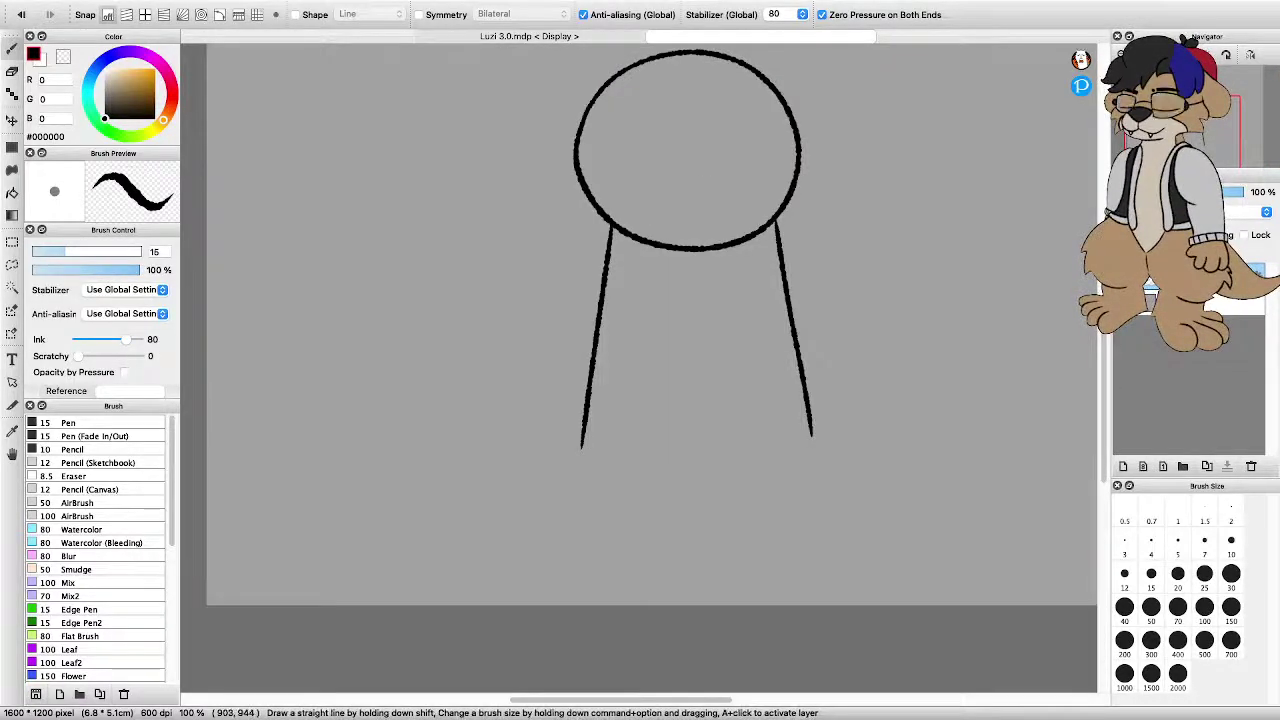
pyautogui.moveTo(810, 434)
pyautogui.mouseDown()
pyautogui.moveTo(903, 503)
pyautogui.moveTo(900, 536)
pyautogui.moveTo(873, 559)
pyautogui.moveTo(784, 548)
pyautogui.moveTo(712, 481)
pyautogui.moveTo(641, 550)
pyautogui.moveTo(537, 550)
pyautogui.moveTo(506, 517)
pyautogui.moveTo(507, 481)
pyautogui.moveTo(583, 446)
pyautogui.mouseUp()
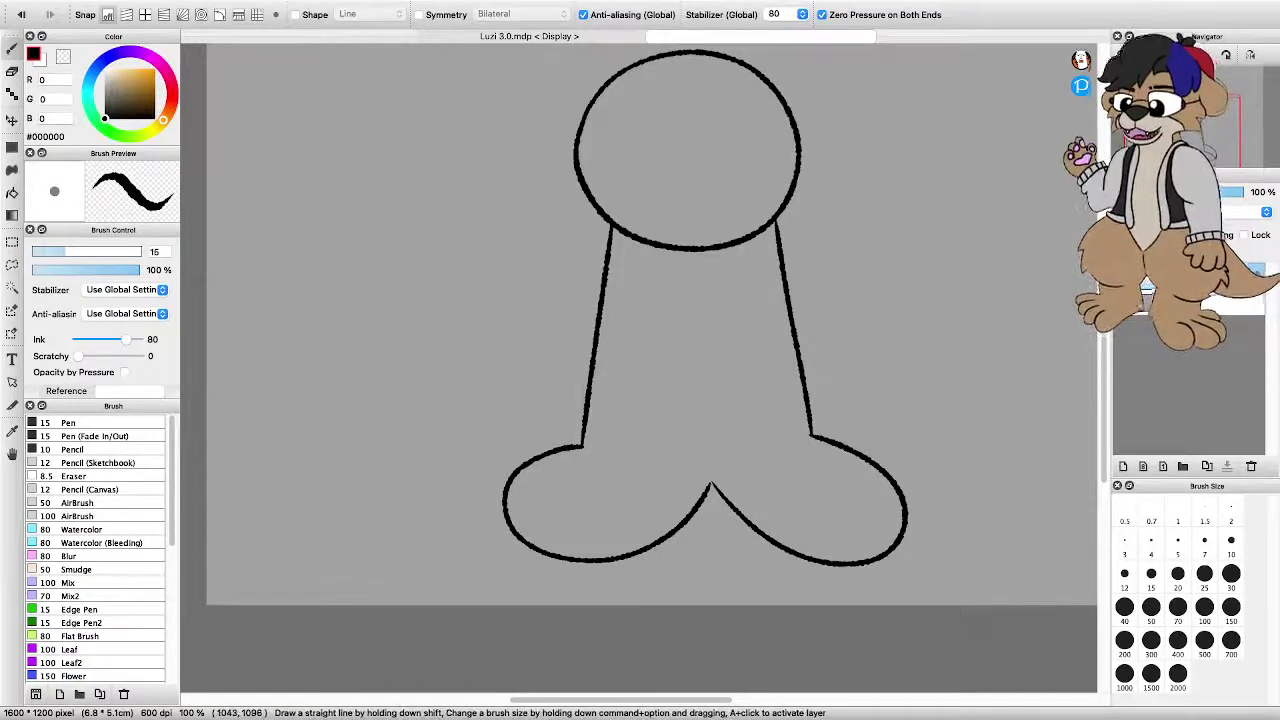
pyautogui.moveTo(898, 537); pyautogui.dragTo(860, 494)
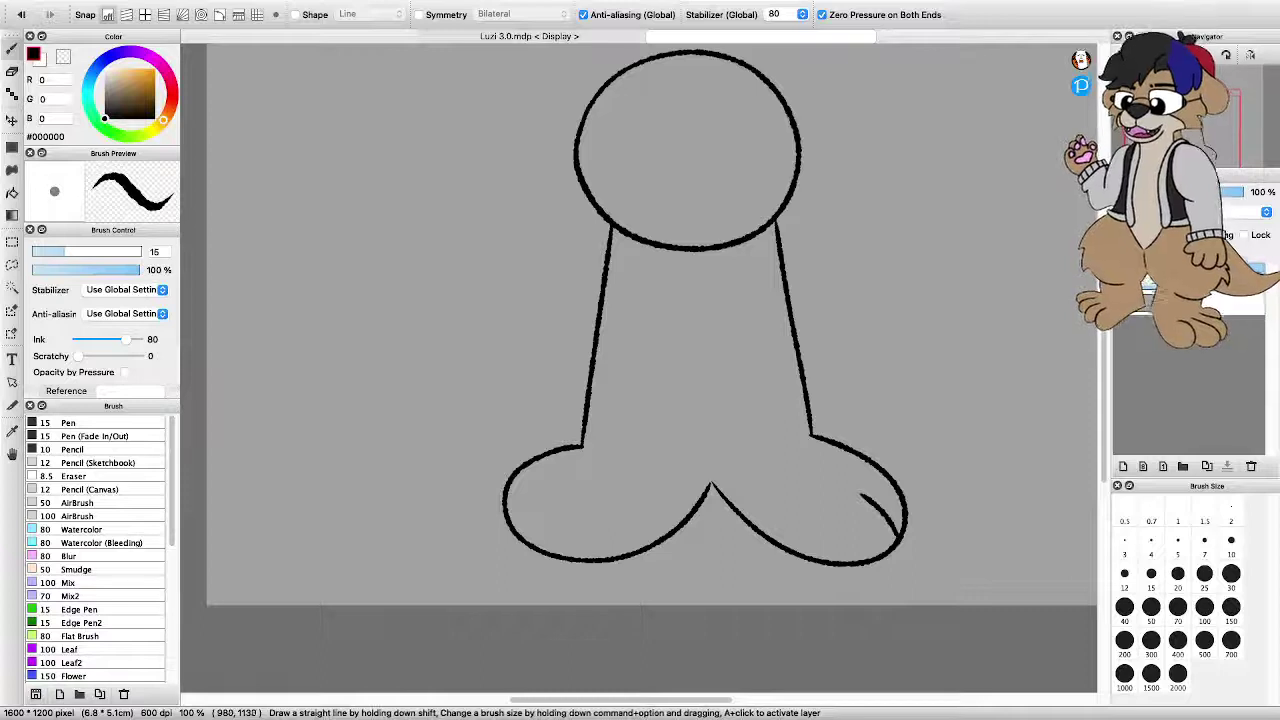
pyautogui.moveTo(858, 562); pyautogui.dragTo(832, 511)
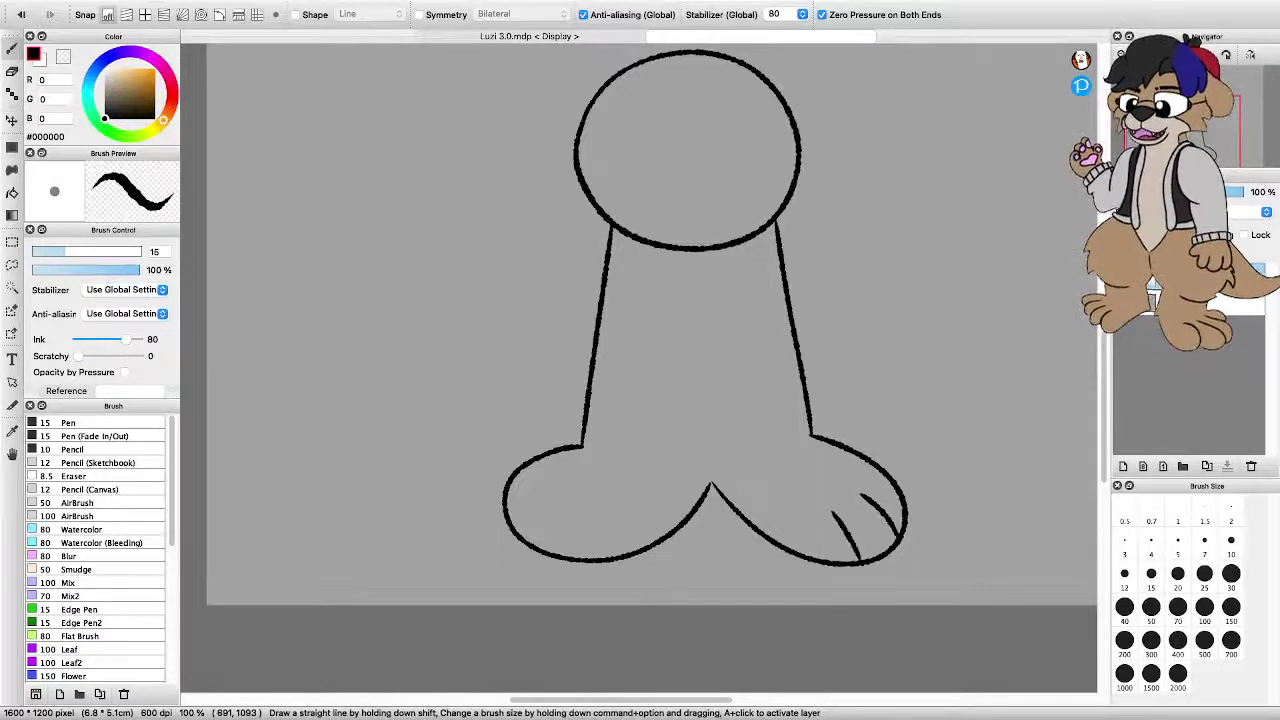
pyautogui.moveTo(553, 553); pyautogui.dragTo(597, 505)
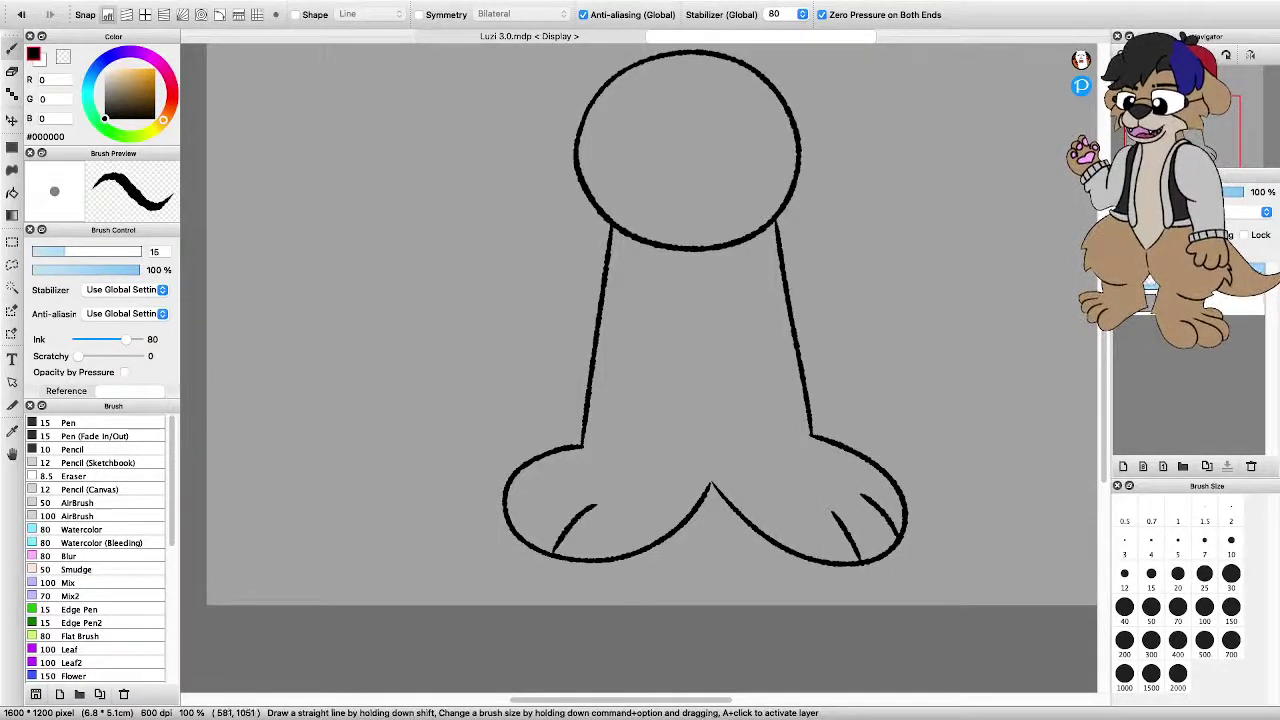
pyautogui.moveTo(510, 524); pyautogui.dragTo(566, 486)
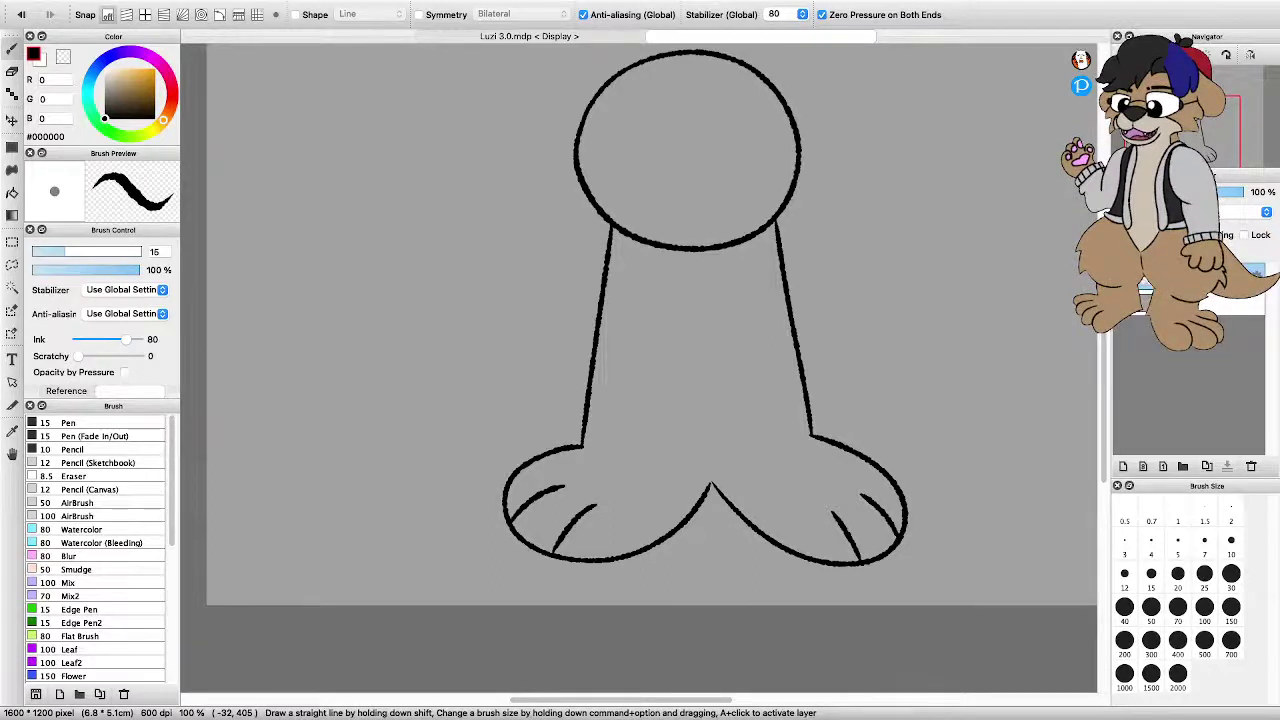
# Undo the toes, the feet and both straight body lines, back to the bare oval head
pyautogui.press('super+z')
pyautogui.press('super+z')
pyautogui.press('super+z')
pyautogui.press('super+z')
pyautogui.press('super+z')
pyautogui.press('super+z')
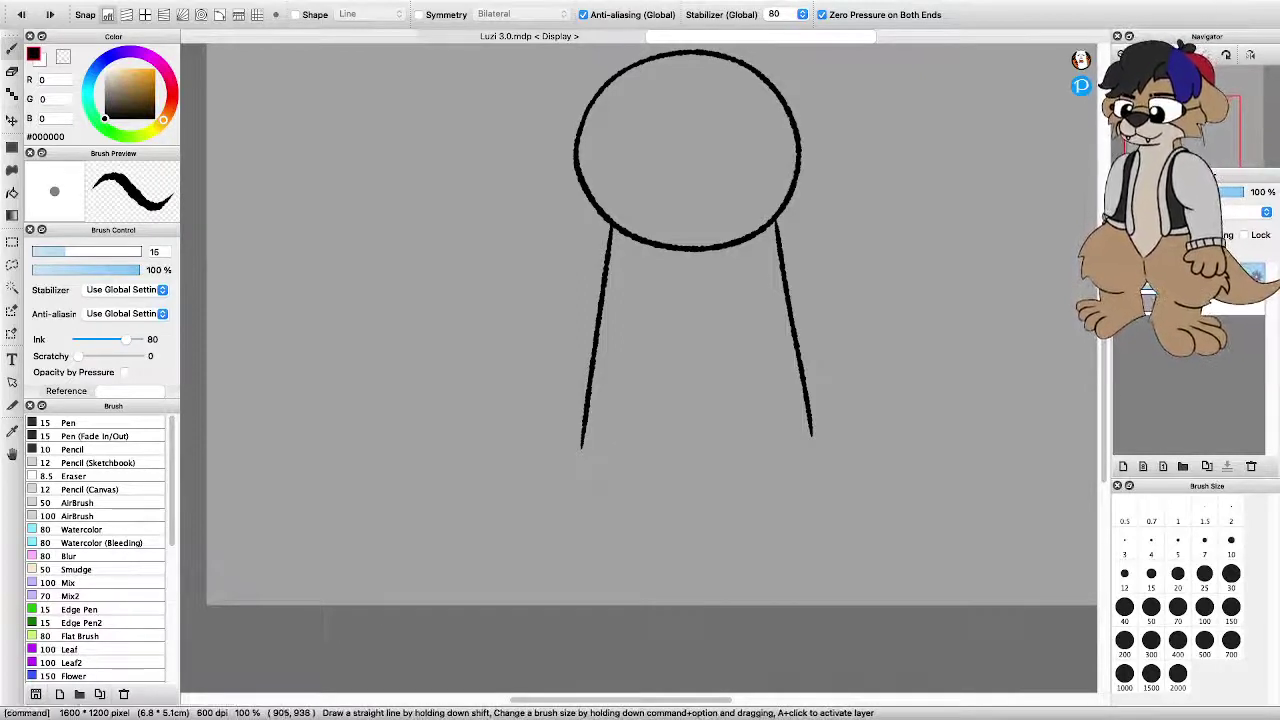
pyautogui.press('super+z')
pyautogui.press('super+z')
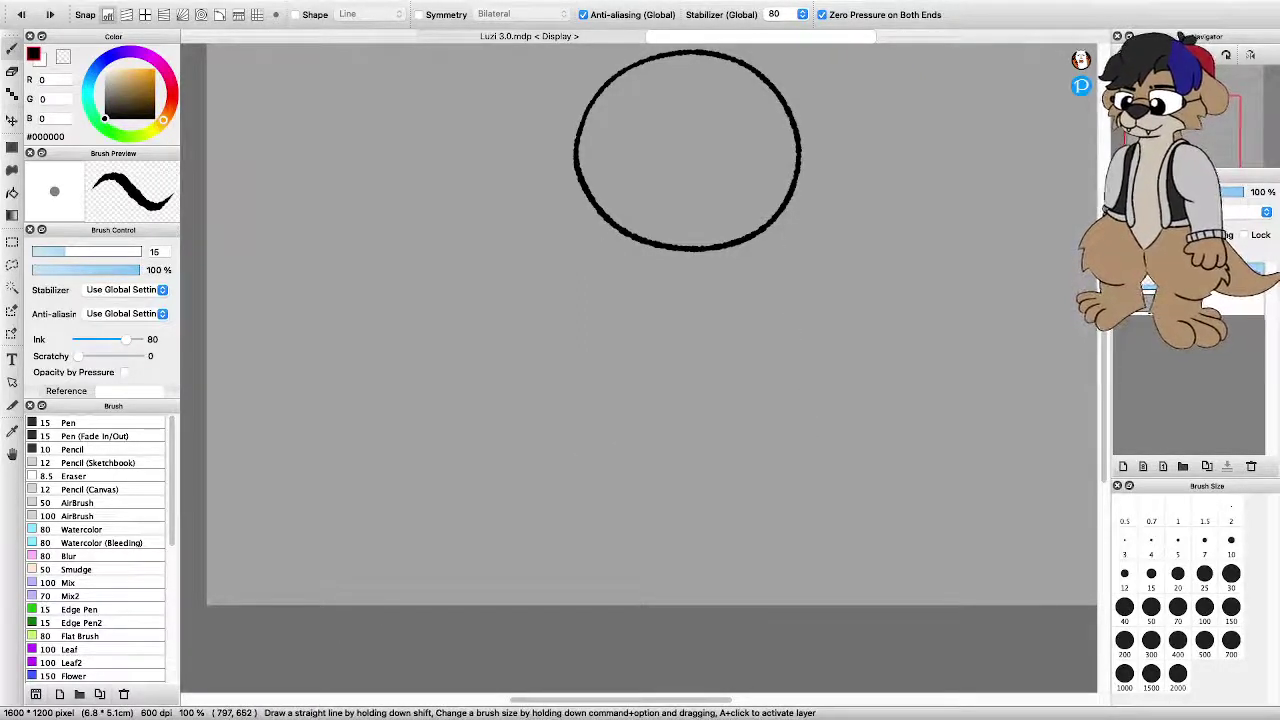
# Draw the front body line down from the oval into a bent far leg with a small rounded foot
pyautogui.moveTo(740, 244)
pyautogui.mouseDown()
pyautogui.moveTo(756, 356)
pyautogui.moveTo(806, 376)
pyautogui.moveTo(820, 408)
pyautogui.moveTo(810, 450)
pyautogui.moveTo(785, 465)
pyautogui.moveTo(860, 484)
pyautogui.moveTo(856, 508)
pyautogui.moveTo(790, 518)
pyautogui.moveTo(705, 511)
pyautogui.moveTo(698, 497)
pyautogui.mouseUp()
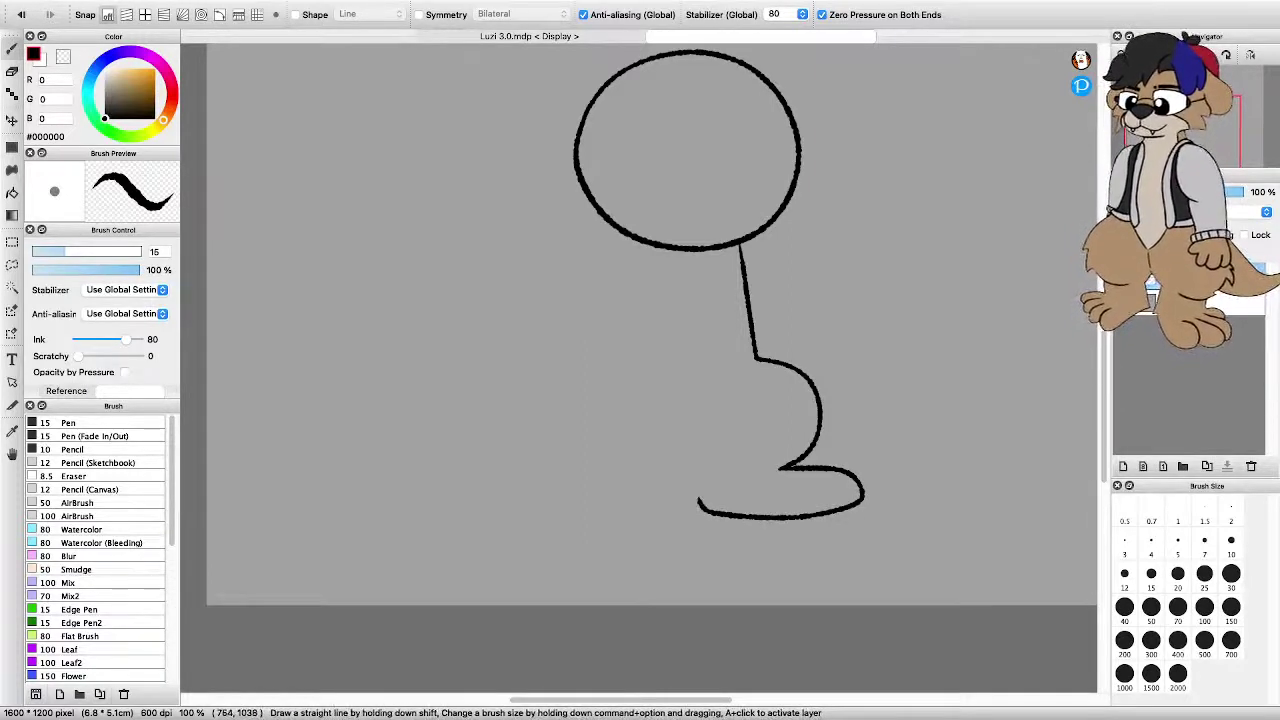
pyautogui.press('super+z')
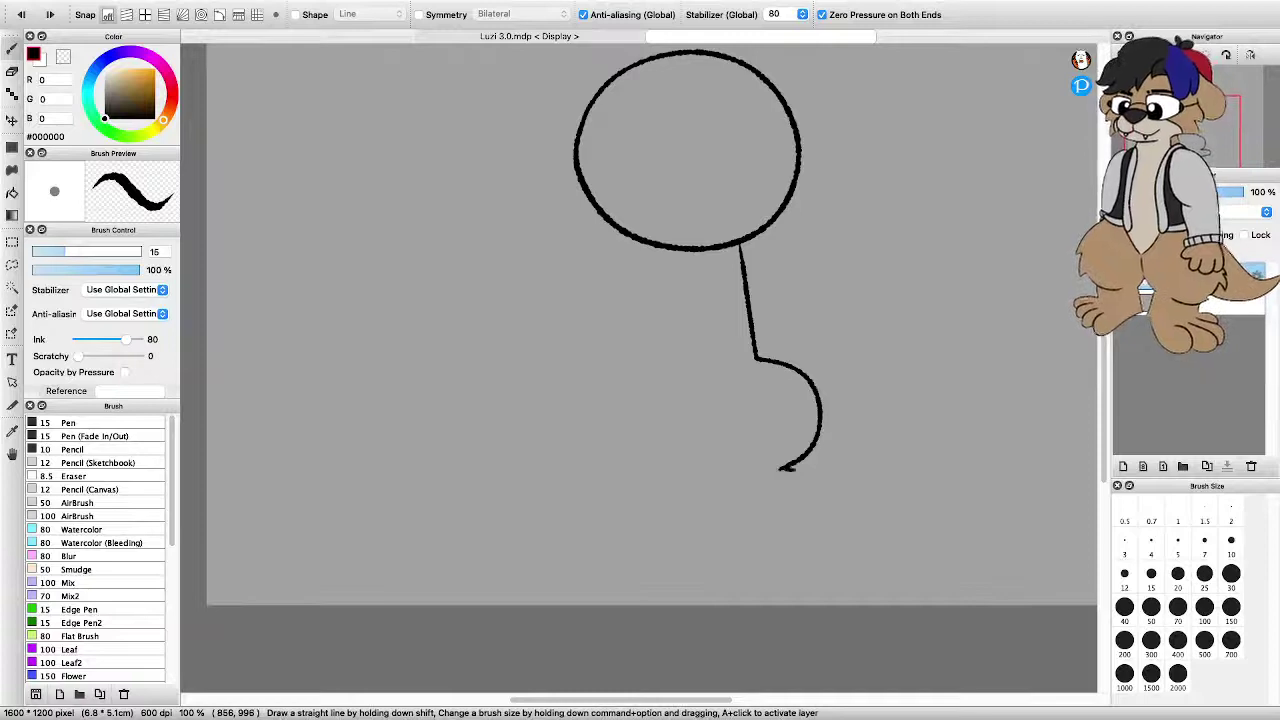
pyautogui.moveTo(782, 467)
pyautogui.mouseDown()
pyautogui.moveTo(836, 487)
pyautogui.moveTo(780, 468)
pyautogui.moveTo(821, 470)
pyautogui.moveTo(839, 492)
pyautogui.moveTo(730, 501)
pyautogui.mouseUp()
pyautogui.press('super+z')
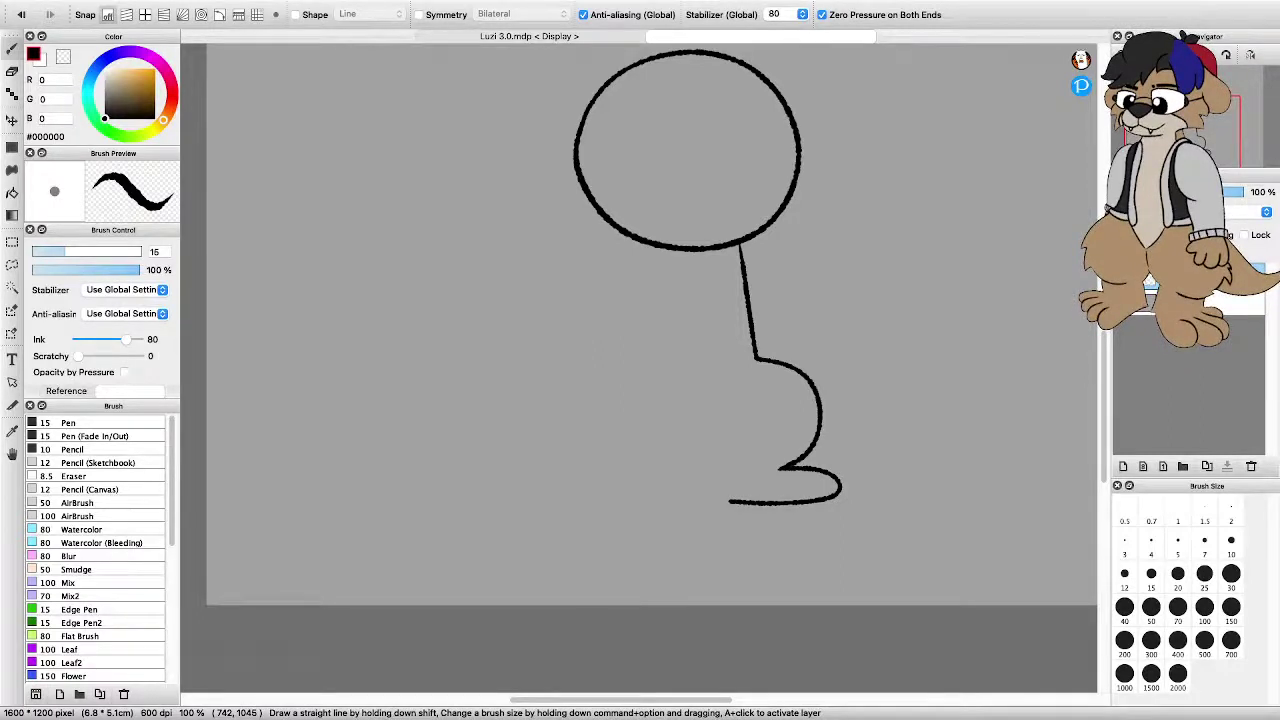
# Draw the bent near leg with its foot overlapping the far one, and close the body with a back line rising to the head
pyautogui.moveTo(635, 508)
pyautogui.mouseDown()
pyautogui.moveTo(725, 505)
pyautogui.moveTo(714, 473)
pyautogui.moveTo(693, 470)
pyautogui.moveTo(733, 446)
pyautogui.moveTo(733, 410)
pyautogui.moveTo(706, 378)
pyautogui.moveTo(684, 376)
pyautogui.mouseUp()
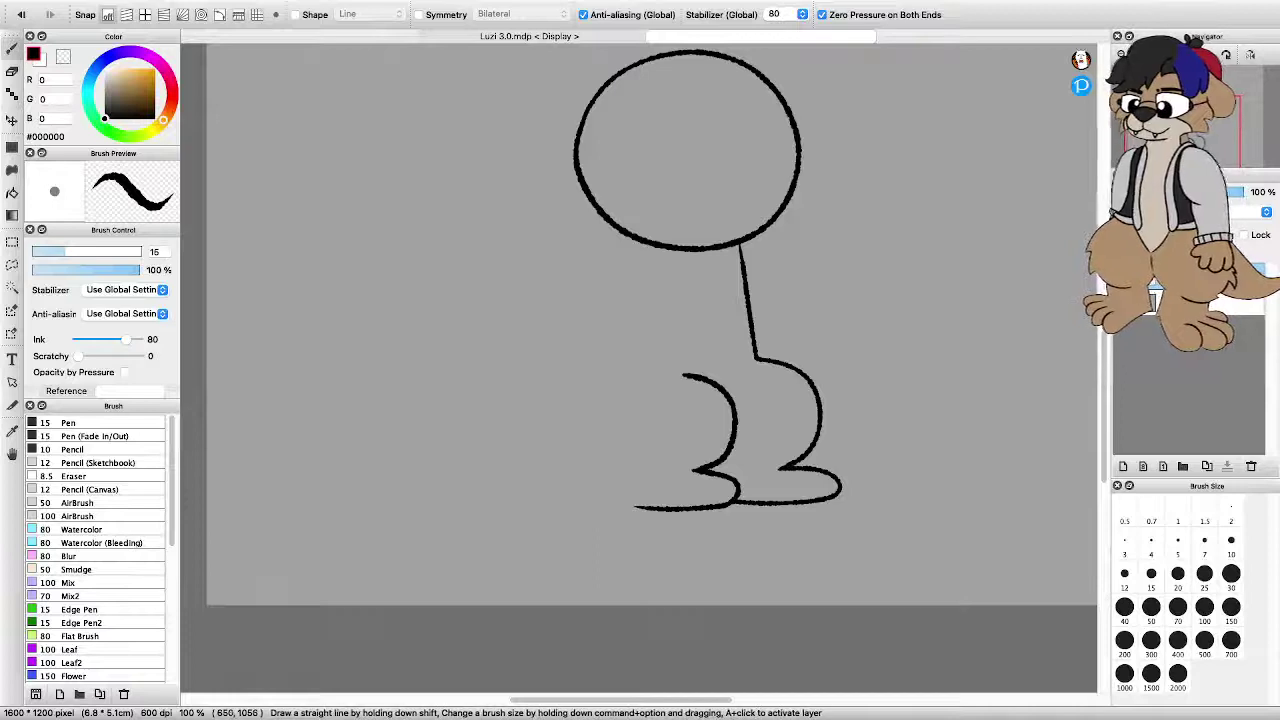
pyautogui.moveTo(627, 506)
pyautogui.mouseDown()
pyautogui.moveTo(598, 403)
pyautogui.moveTo(616, 240)
pyautogui.mouseUp()
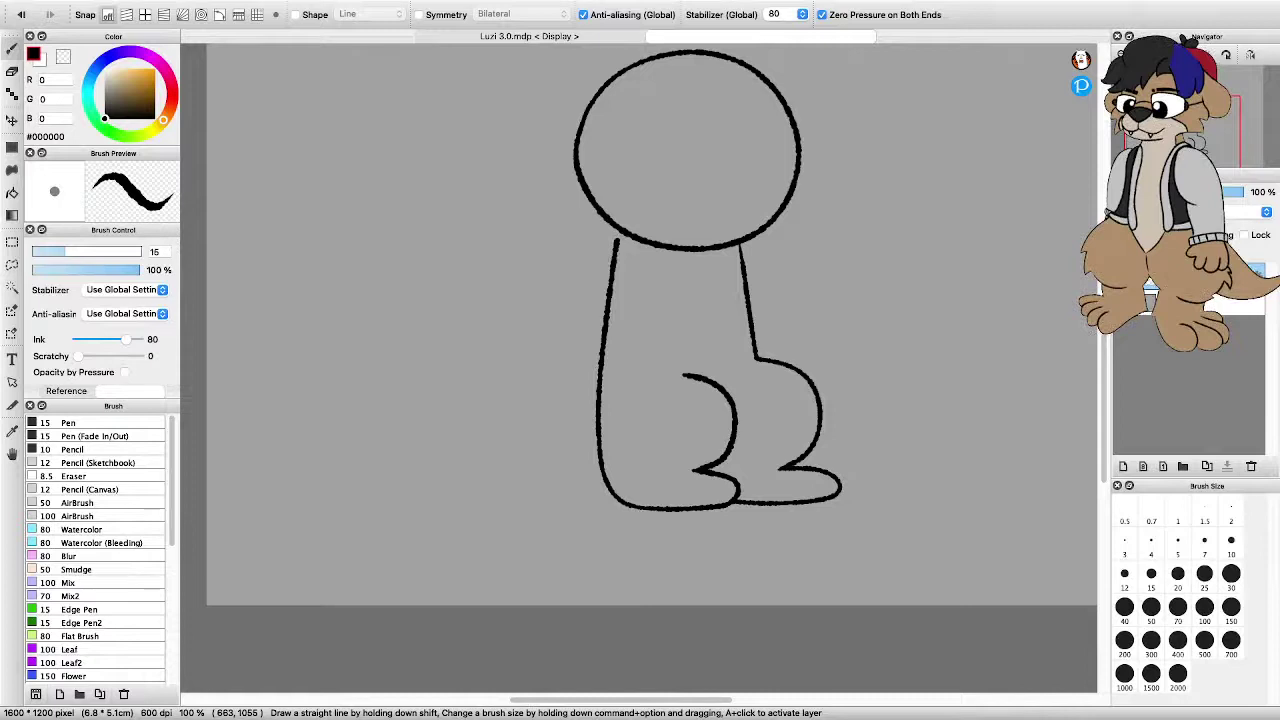
# Draw a curved, pointed tail sweeping upward from the lower back of the body
pyautogui.moveTo(598, 462)
pyautogui.mouseDown()
pyautogui.moveTo(522, 402)
pyautogui.moveTo(485, 279)
pyautogui.moveTo(522, 308)
pyautogui.moveTo(604, 328)
pyautogui.mouseUp()
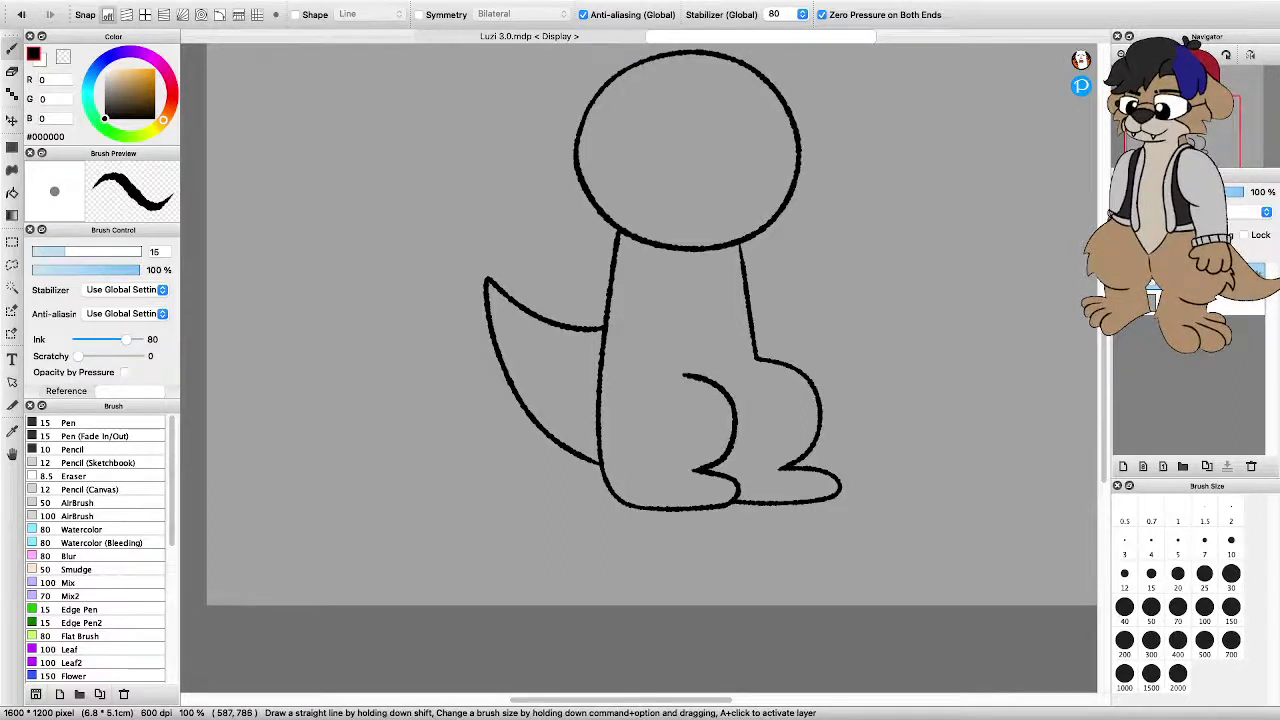
pyautogui.scroll(-2, 714, 277)
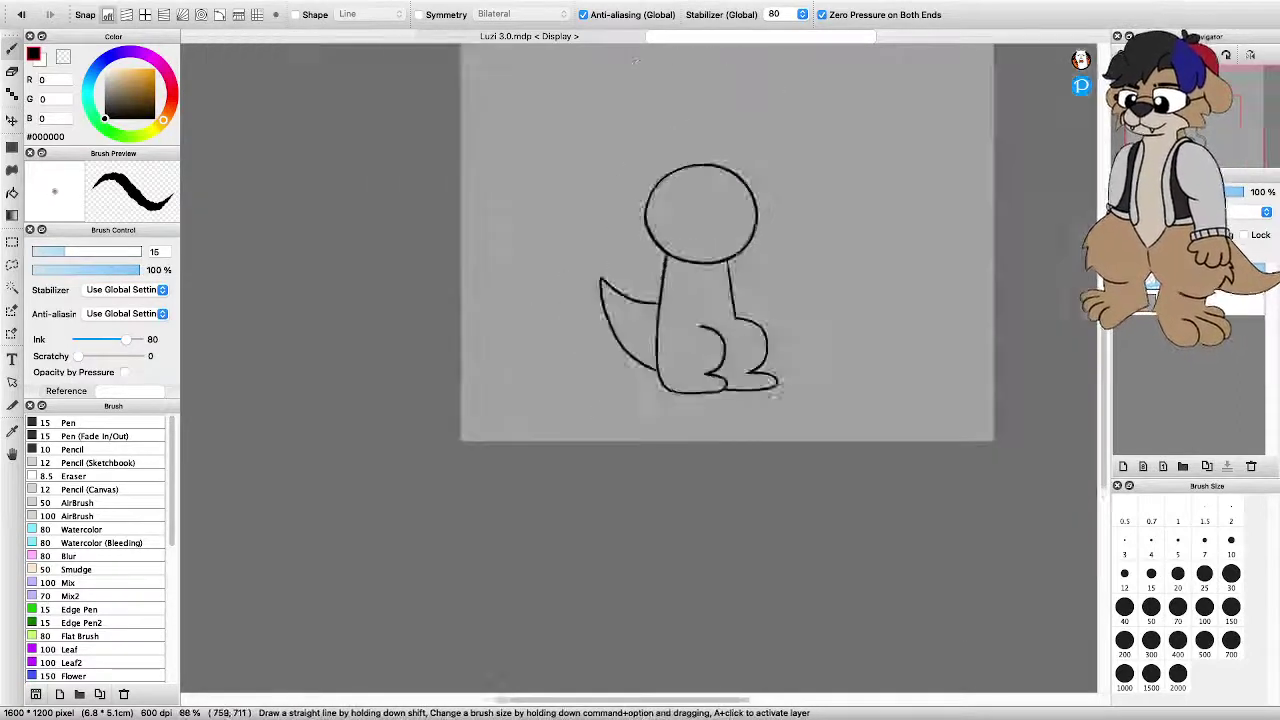
pyautogui.press('super+minus')
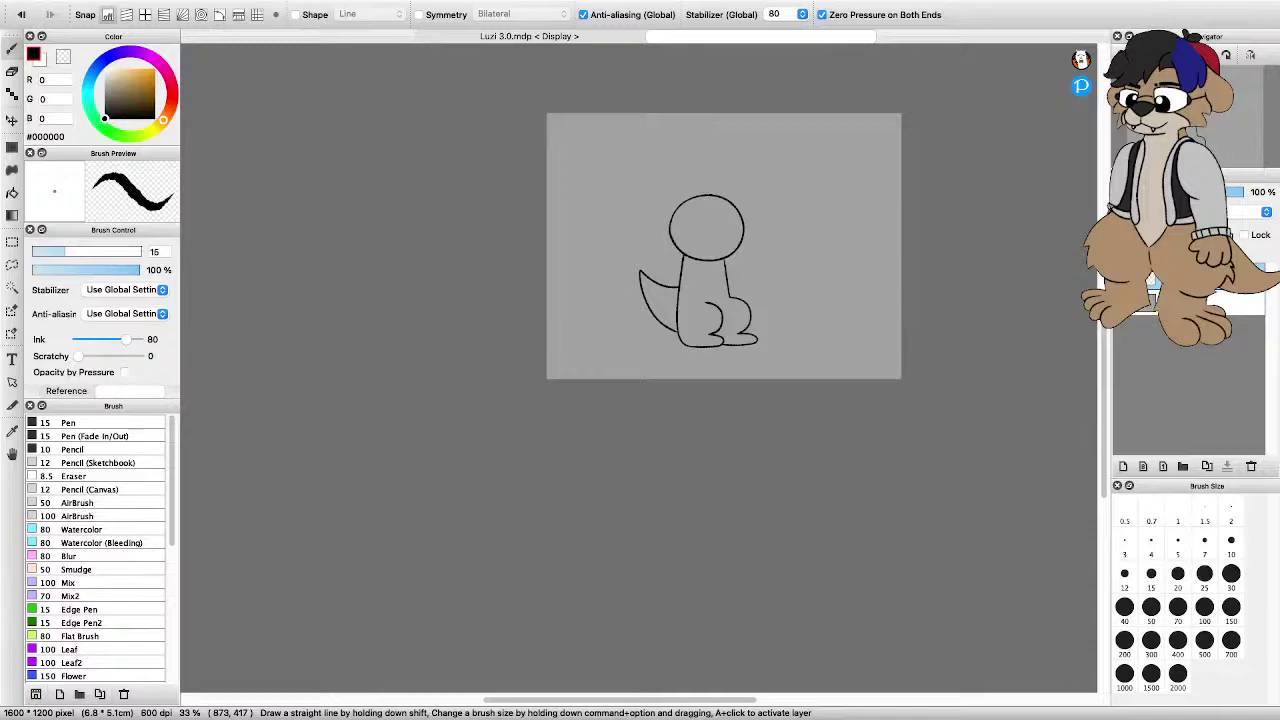
pyautogui.press('super+plus')
pyautogui.press('super+plus')
pyautogui.press('super+plus')
pyautogui.press('super+plus')
pyautogui.press('super+plus')
pyautogui.scroll(-2, 640, 370)
pyautogui.scroll(2, 640, 370)
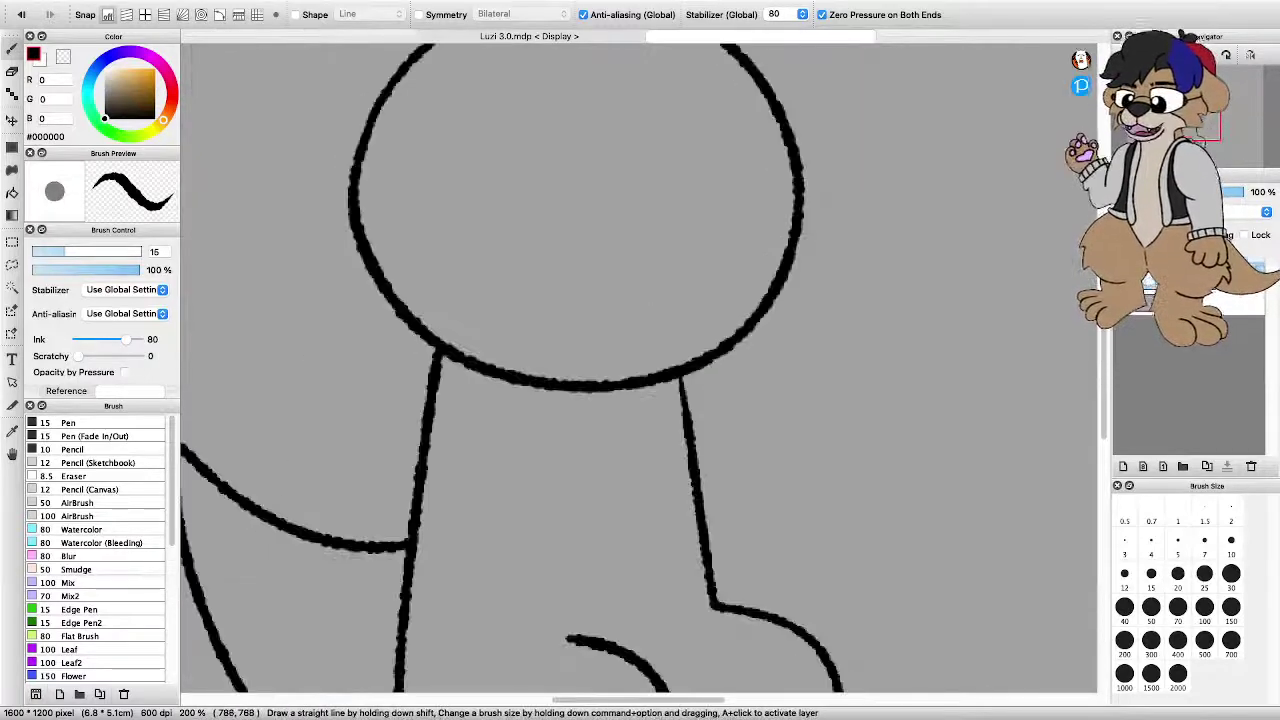
pyautogui.scroll(-5, 672, 521)
pyautogui.scroll(3, 672, 521)
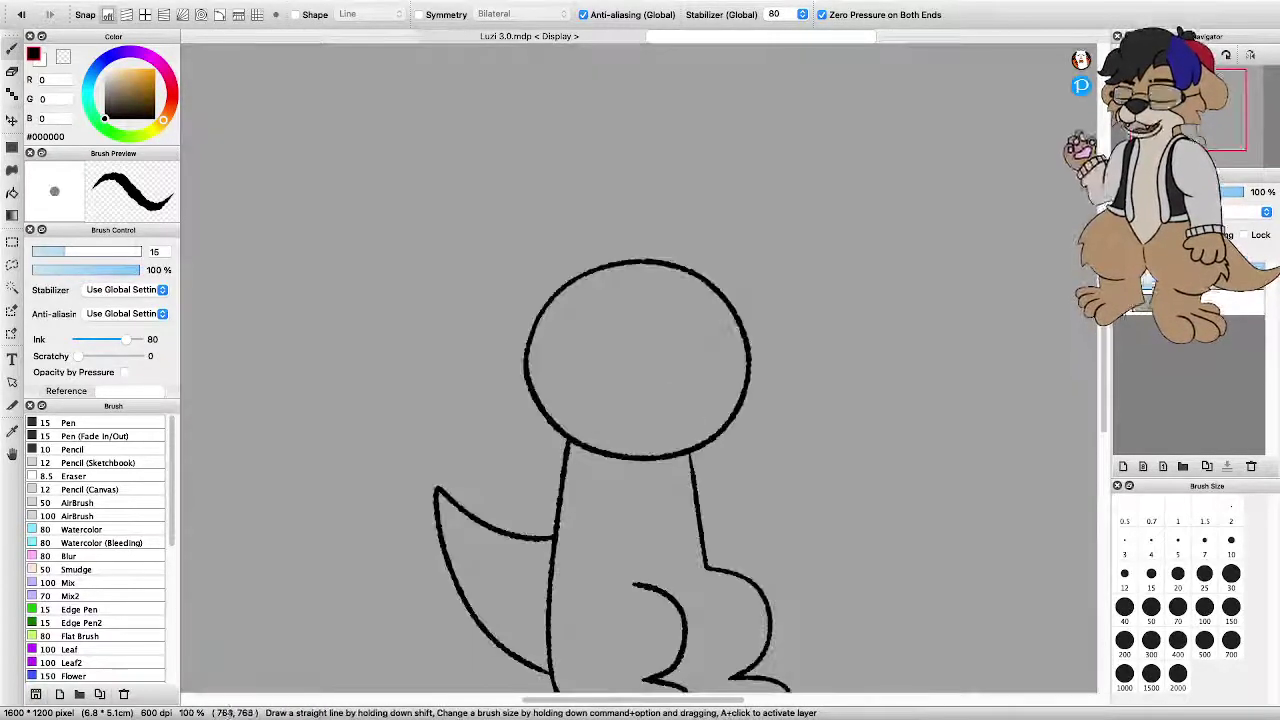
pyautogui.press('super+minus')
pyautogui.press('super+minus')
pyautogui.press('super+plus')
pyautogui.press('super+plus')
pyautogui.press('super+plus')
pyautogui.press('super+plus')
pyautogui.press('super+minus')
pyautogui.press('super+minus')
pyautogui.press('super+minus')
pyautogui.press('super+minus')
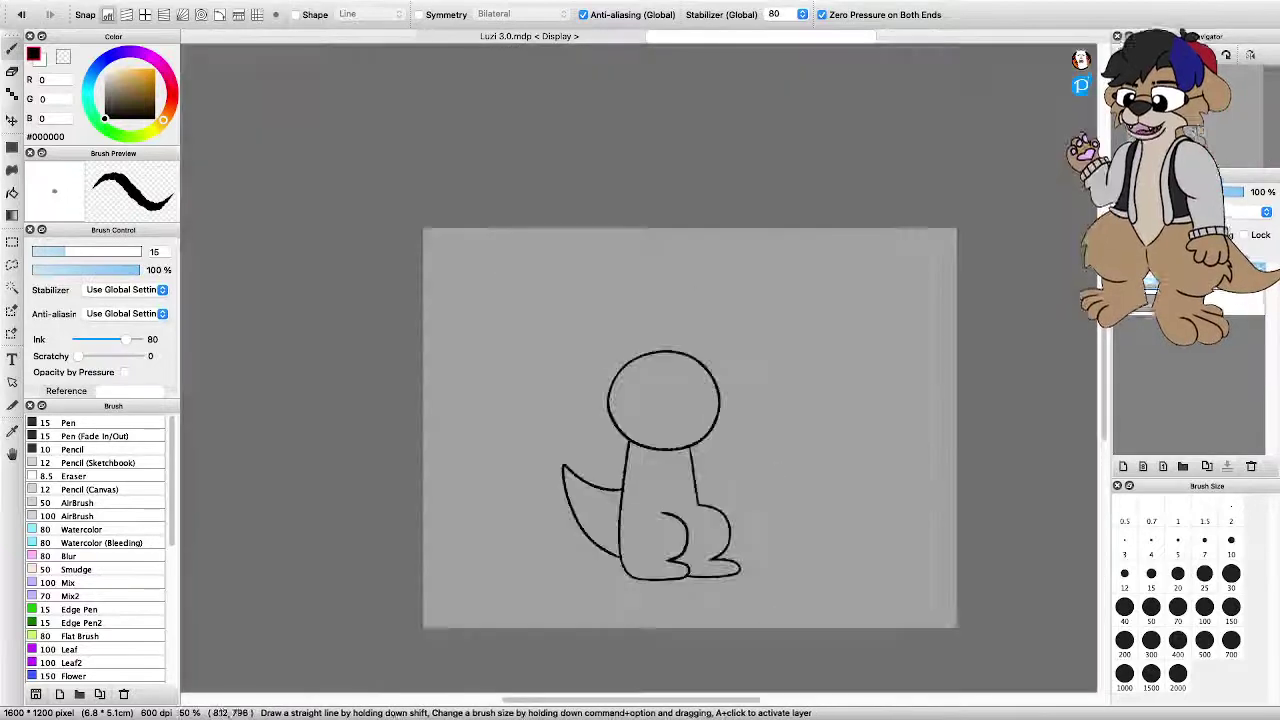
# Erase the upper part of the front body line just below the head with the size 30 Eraser
pyautogui.press('super+plus')
pyautogui.press('super+plus')
pyautogui.press('super+plus')
pyautogui.press('e')
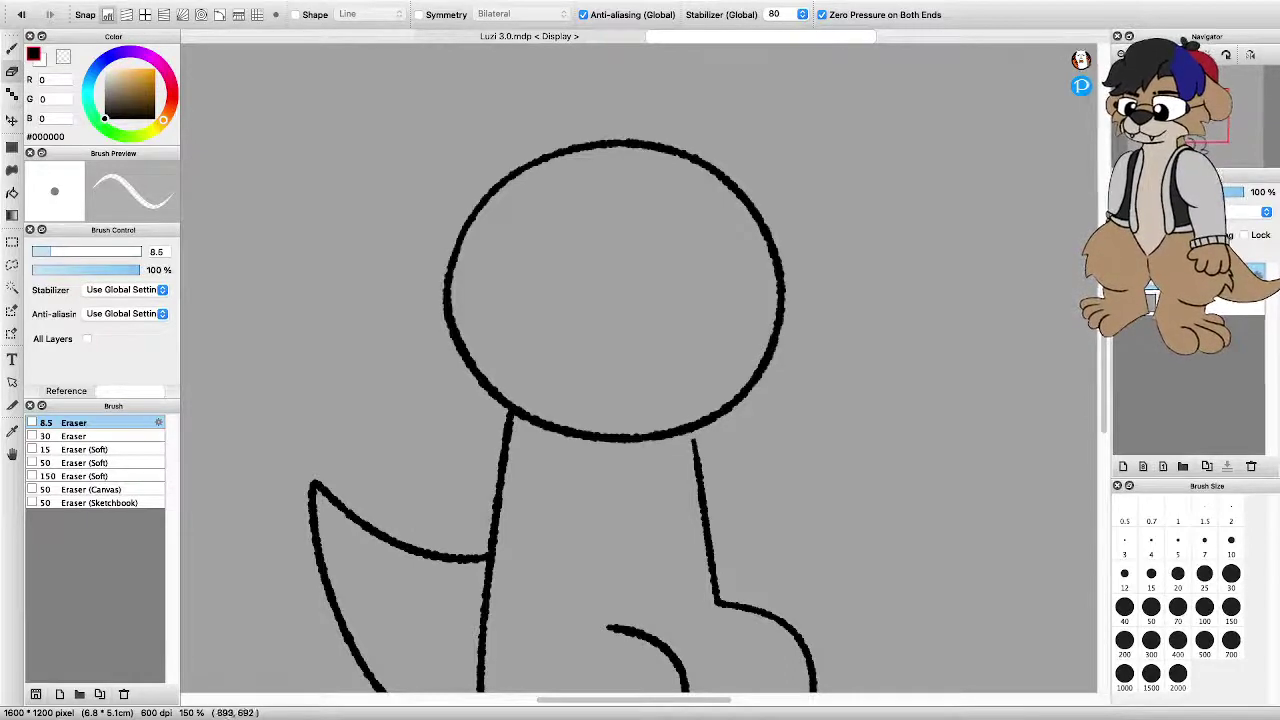
pyautogui.click(94, 436)
pyautogui.moveTo(700, 491)
pyautogui.mouseDown()
pyautogui.moveTo(703, 505)
pyautogui.moveTo(695, 456)
pyautogui.mouseUp()
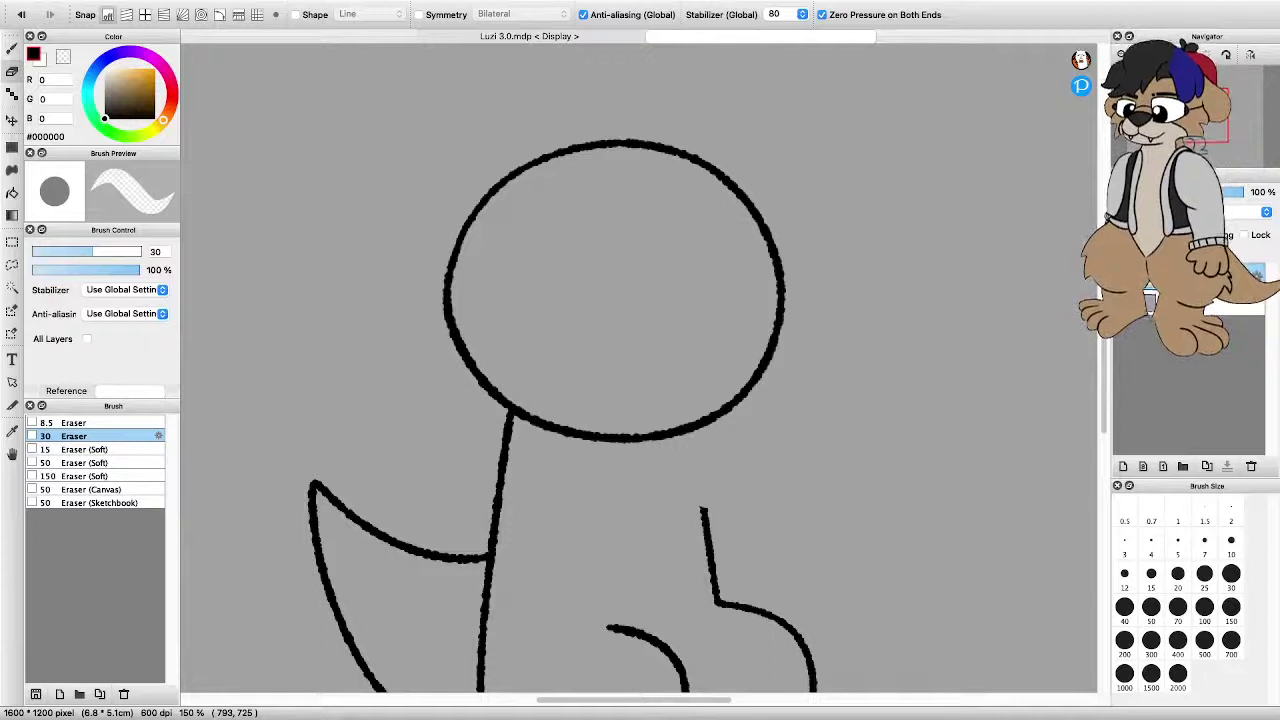
# Draw two rounded arms reaching forward below the head with the size 15 black brush, the near one overlapping the far one
pyautogui.press('b')
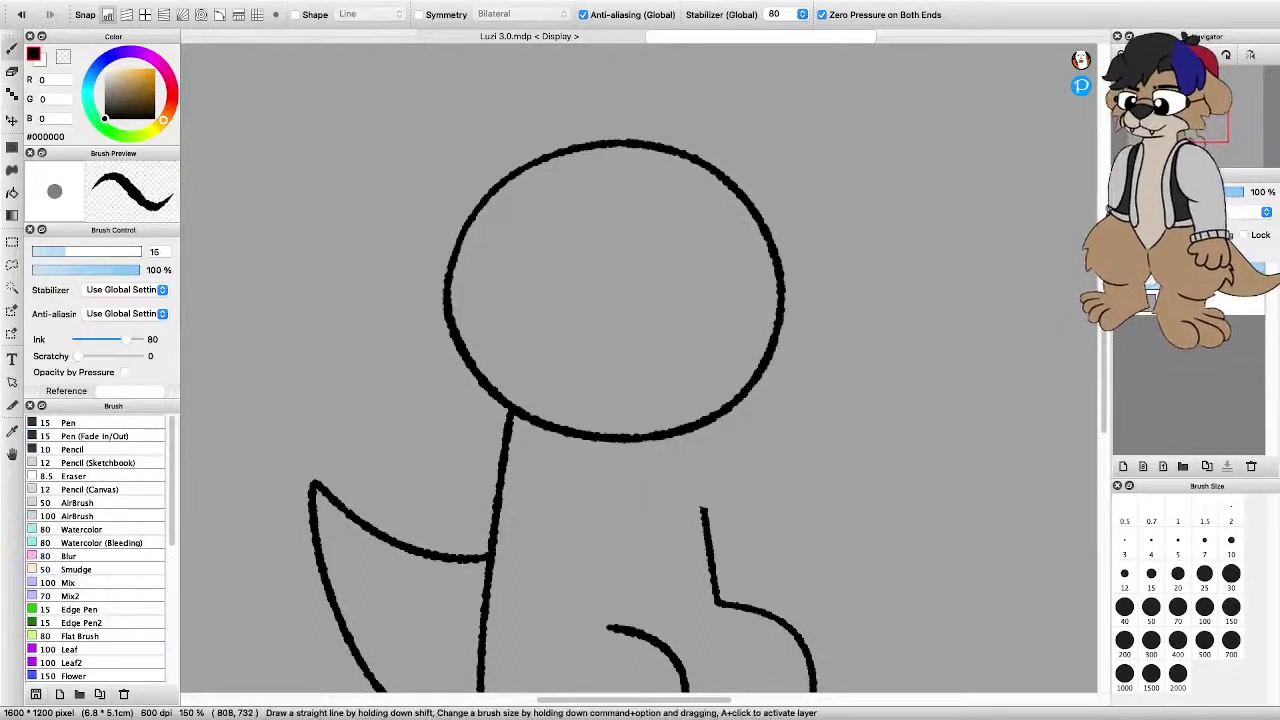
pyautogui.moveTo(701, 508)
pyautogui.mouseDown()
pyautogui.moveTo(813, 493)
pyautogui.moveTo(835, 464)
pyautogui.moveTo(796, 434)
pyautogui.moveTo(683, 432)
pyautogui.mouseUp()
pyautogui.moveTo(578, 503); pyautogui.dragTo(762, 487)
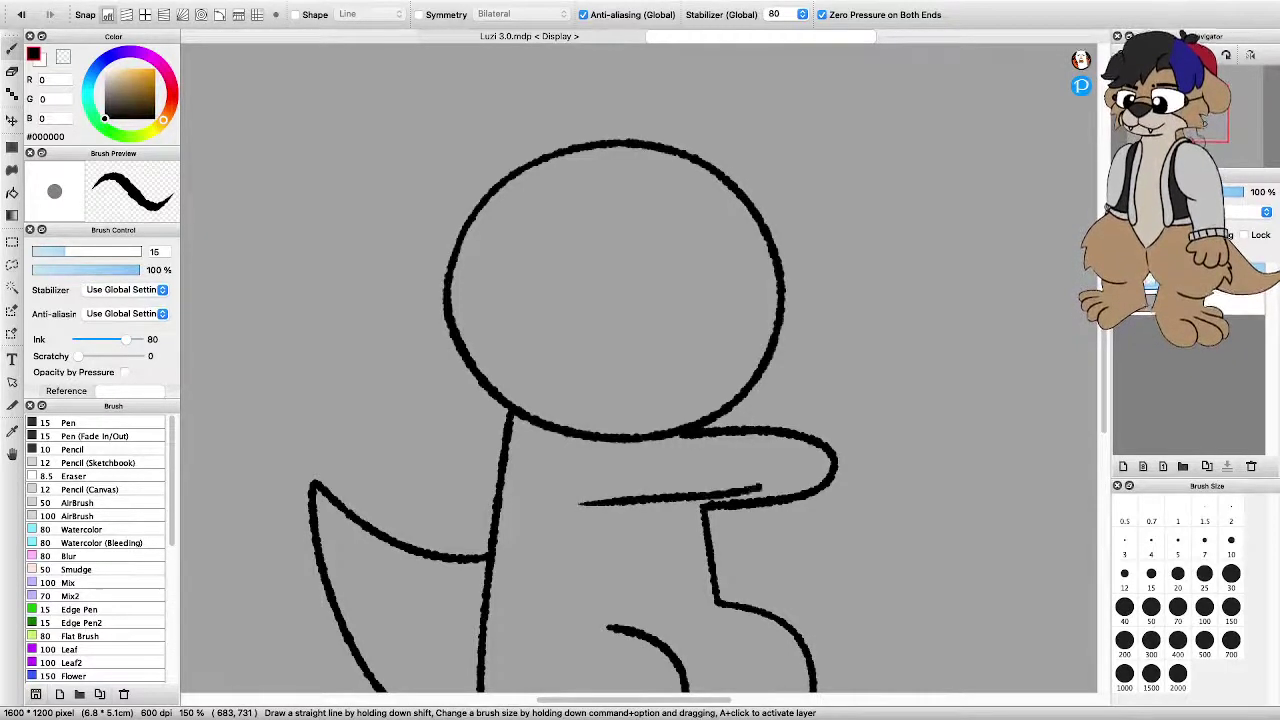
pyautogui.press('super+z')
pyautogui.moveTo(592, 525)
pyautogui.mouseDown()
pyautogui.moveTo(756, 515)
pyautogui.moveTo(786, 472)
pyautogui.moveTo(721, 453)
pyautogui.moveTo(586, 468)
pyautogui.mouseUp()
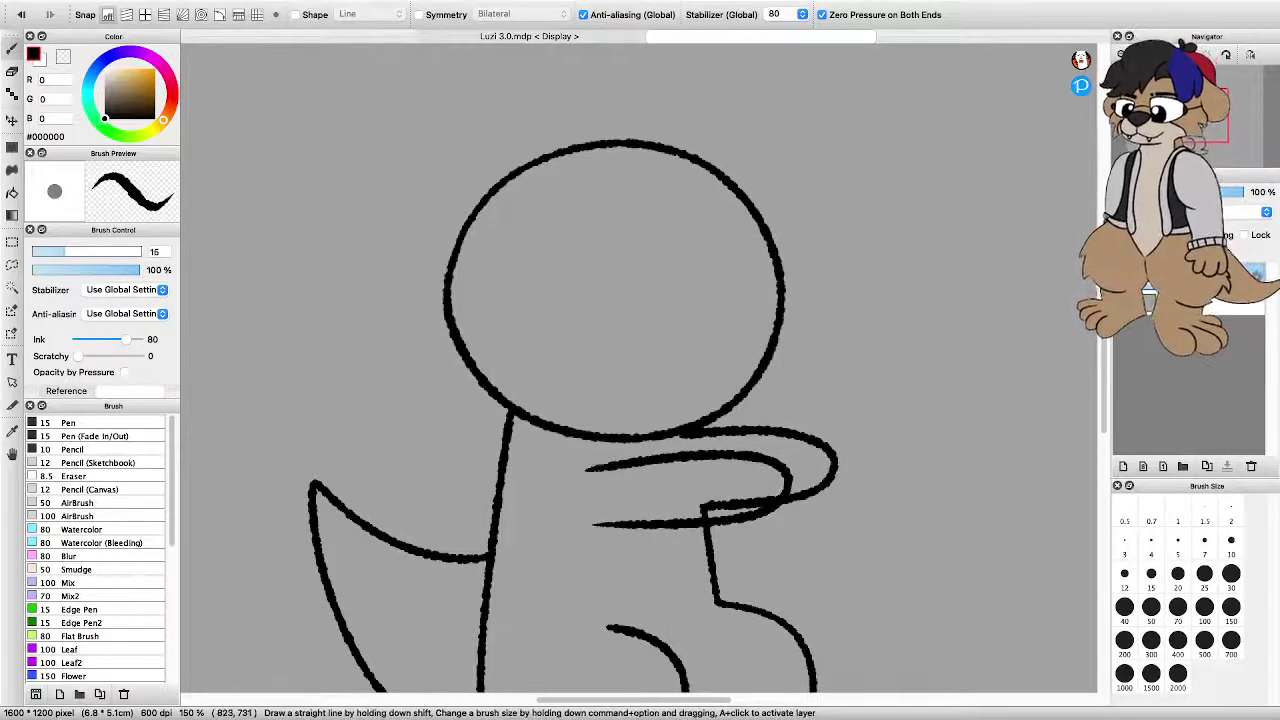
# Erase the far arm's underside and the body line where they cross inside the near arm, and return to the black brush
pyautogui.scroll(5, 768, 513)
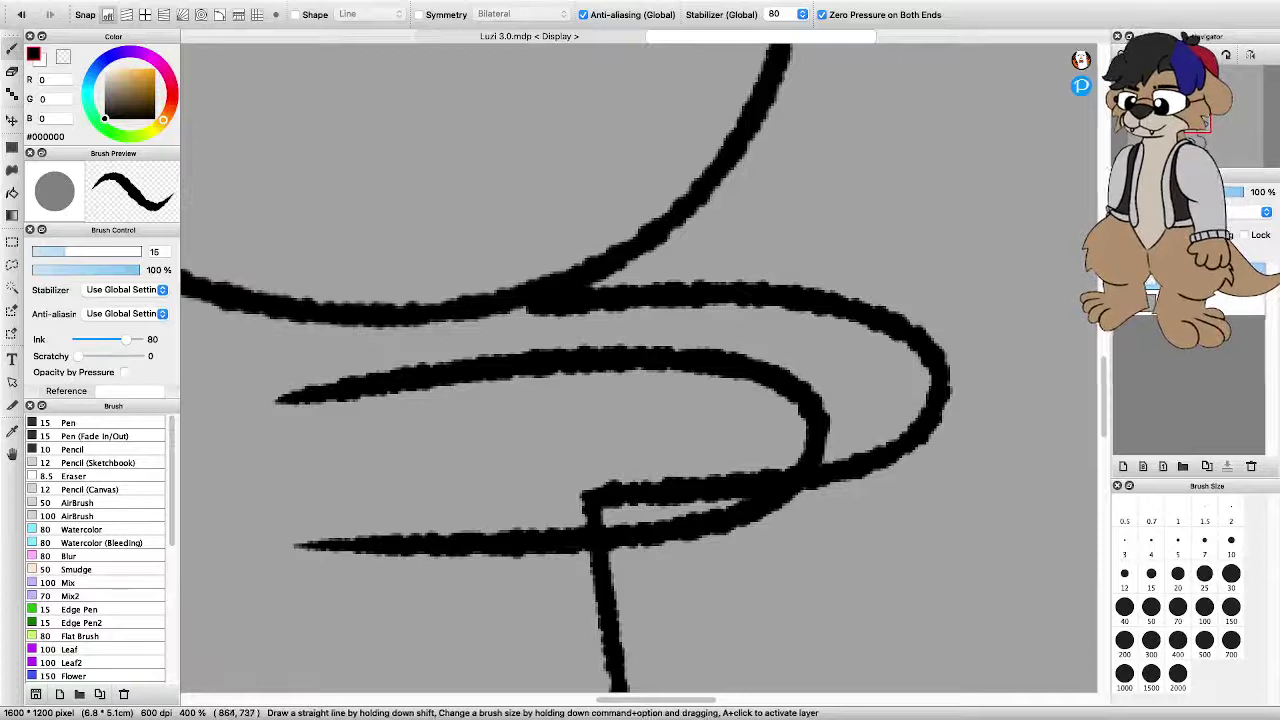
pyautogui.press('e')
pyautogui.moveTo(592, 520)
pyautogui.mouseDown()
pyautogui.moveTo(612, 490)
pyautogui.moveTo(780, 474)
pyautogui.mouseUp()
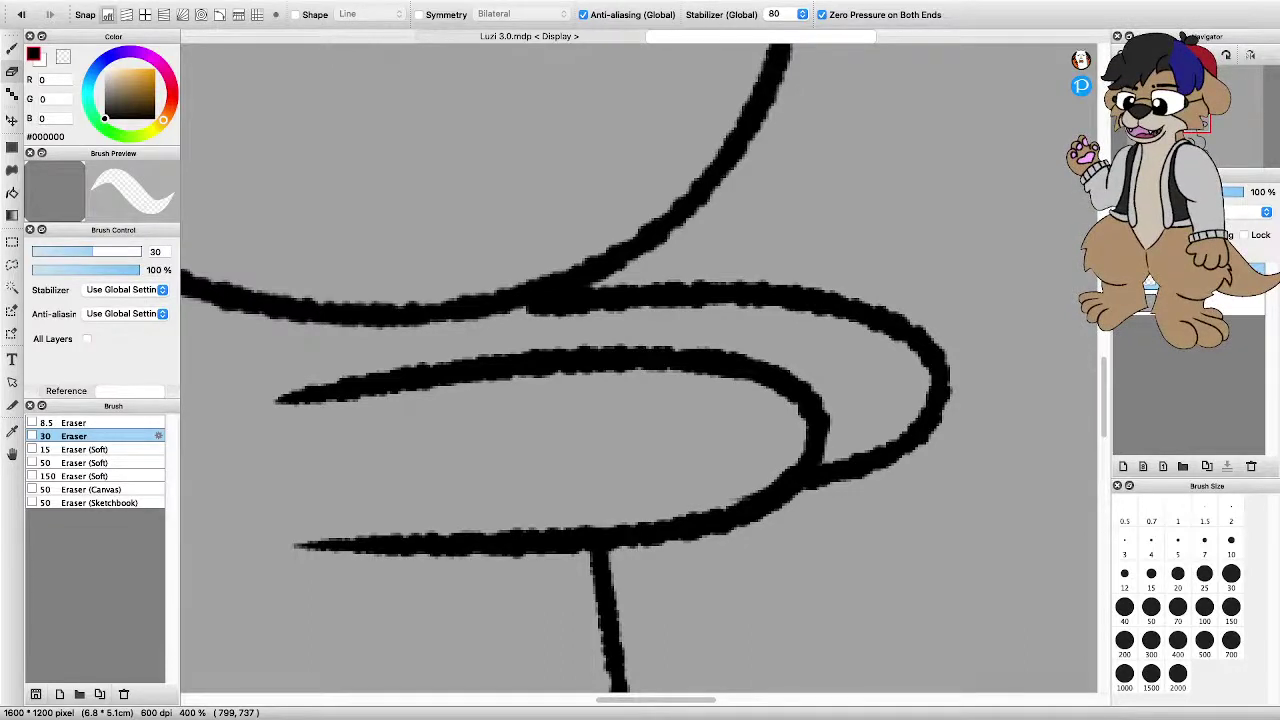
pyautogui.press('b')
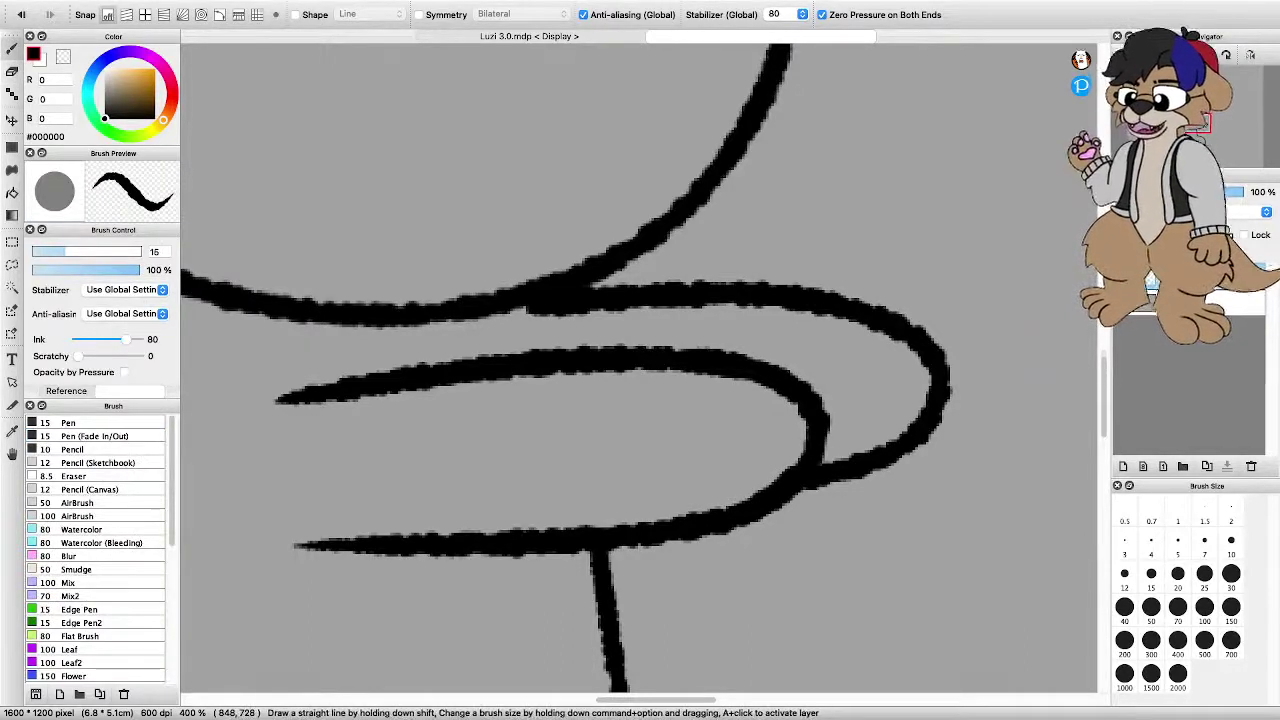
pyautogui.scroll(-2, 692, 485)
pyautogui.scroll(-5, 670, 484)
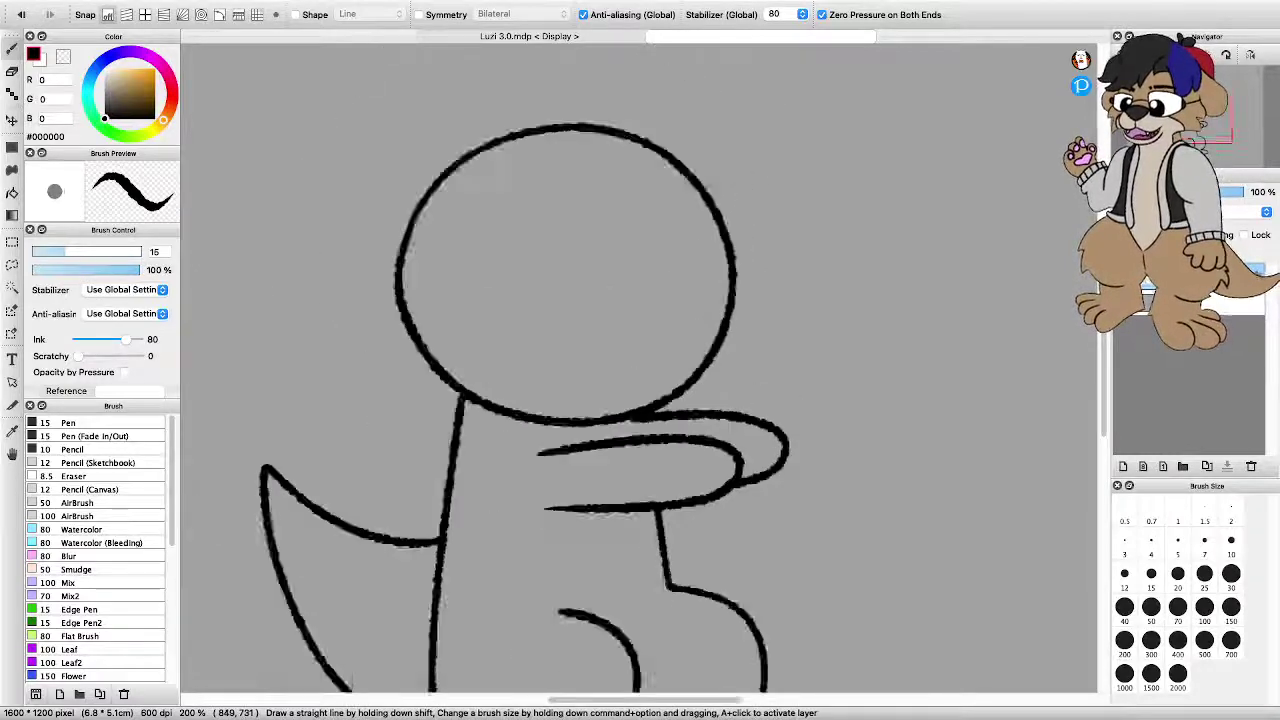
pyautogui.scroll(3, 645, 497)
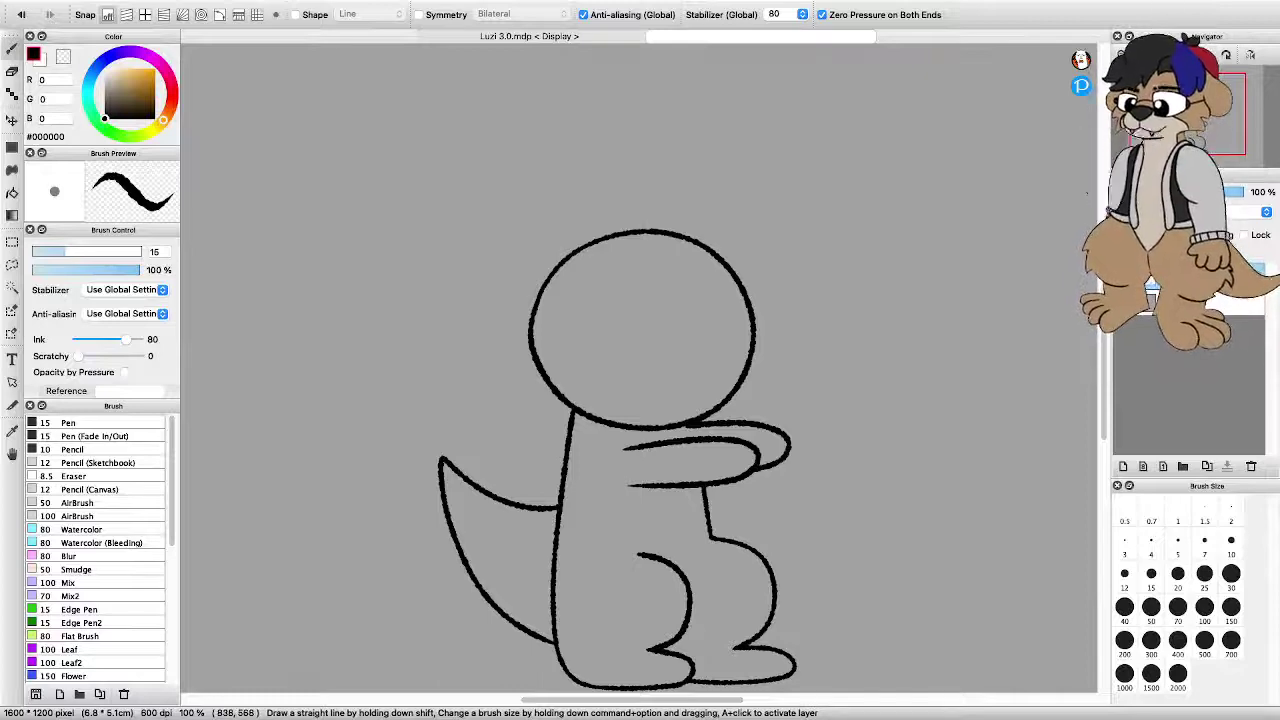
pyautogui.scroll(-3, 647, 450)
pyautogui.scroll(3, 704, 449)
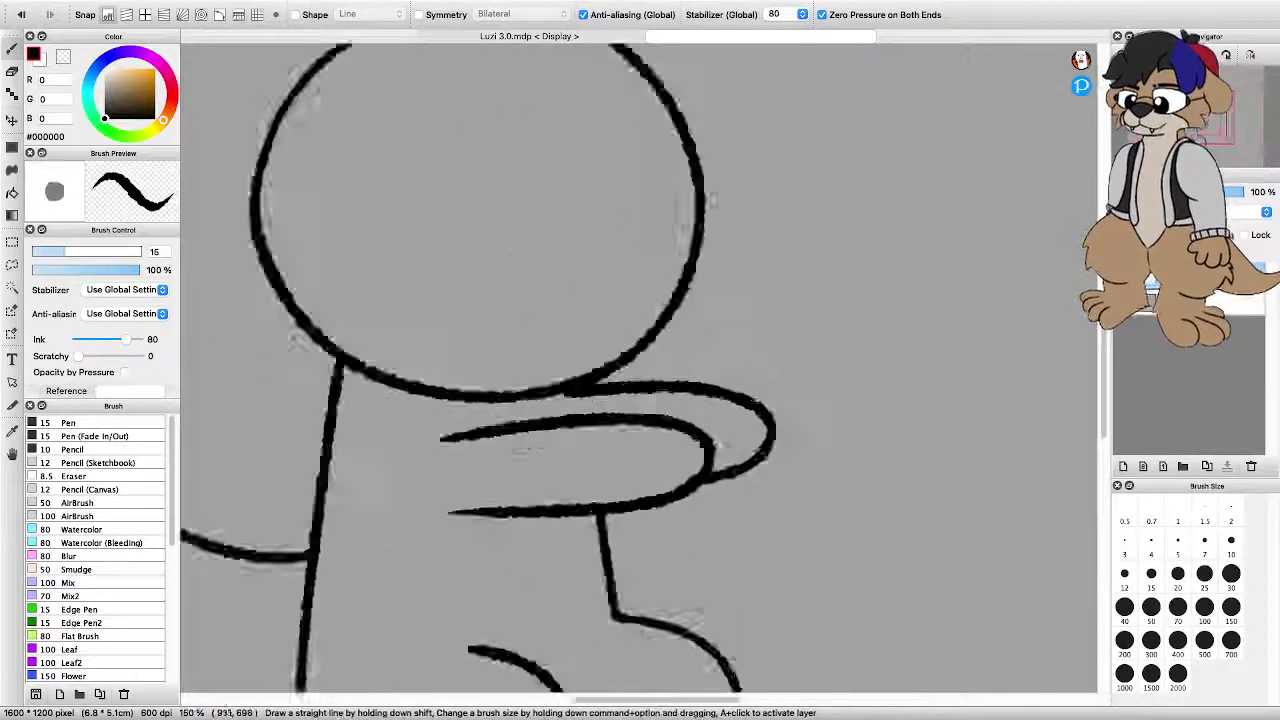
pyautogui.scroll(-1, 648, 392)
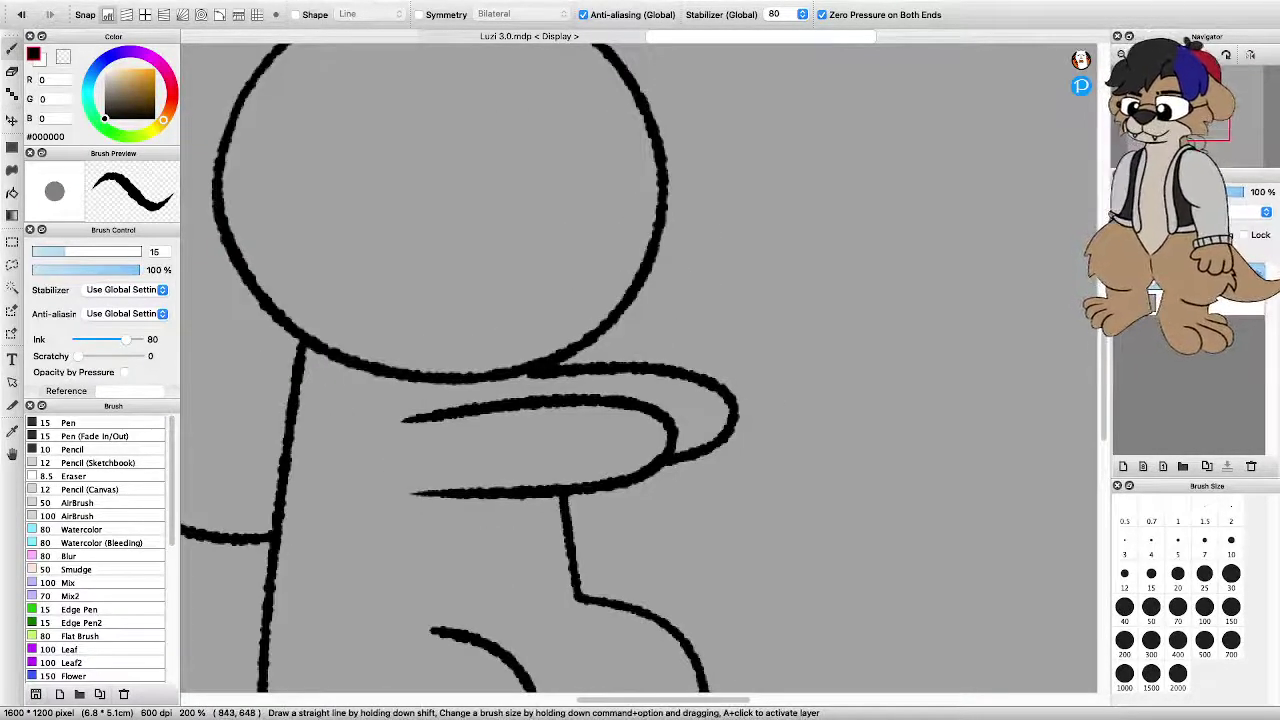
# Draw the outline of a horizontal rectangular gun shape above the figure's outstretched hands with the 15 px pen
pyautogui.scroll(-1, 610, 366)
pyautogui.scroll(1, 638, 353)
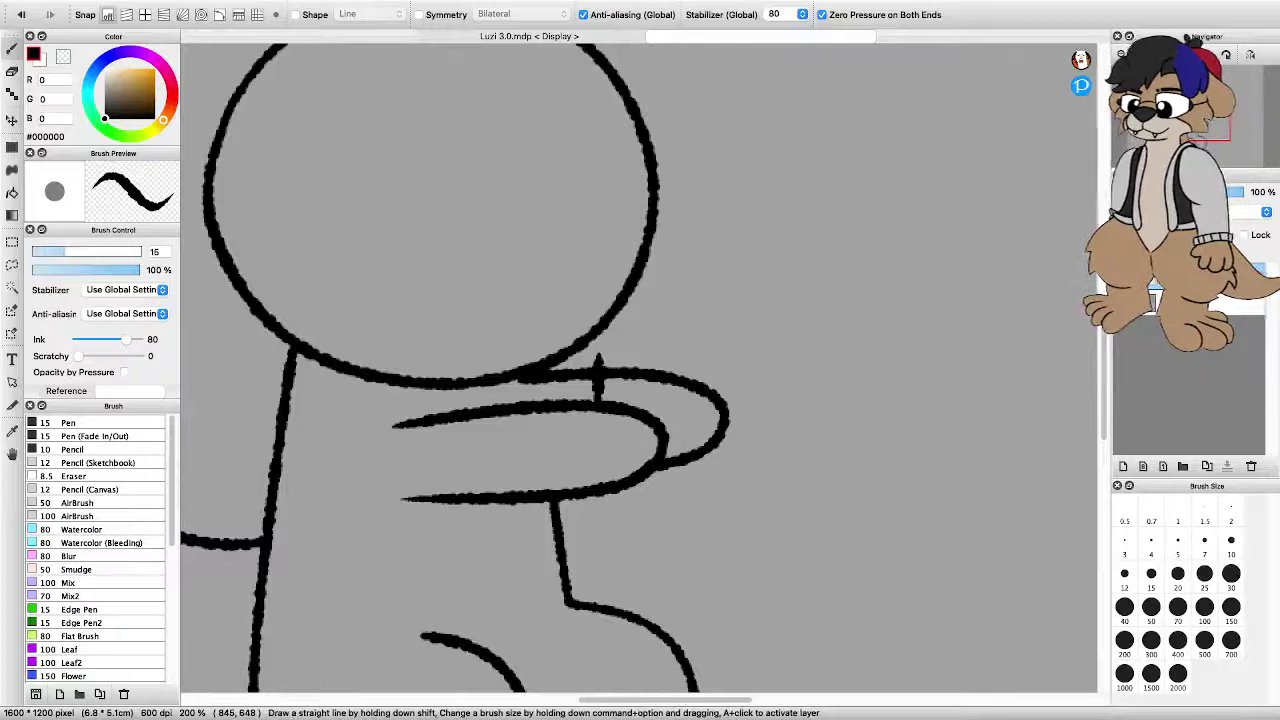
pyautogui.moveTo(597, 357)
pyautogui.mouseDown()
pyautogui.moveTo(794, 352)
pyautogui.moveTo(793, 390)
pyautogui.moveTo(636, 403)
pyautogui.mouseUp()
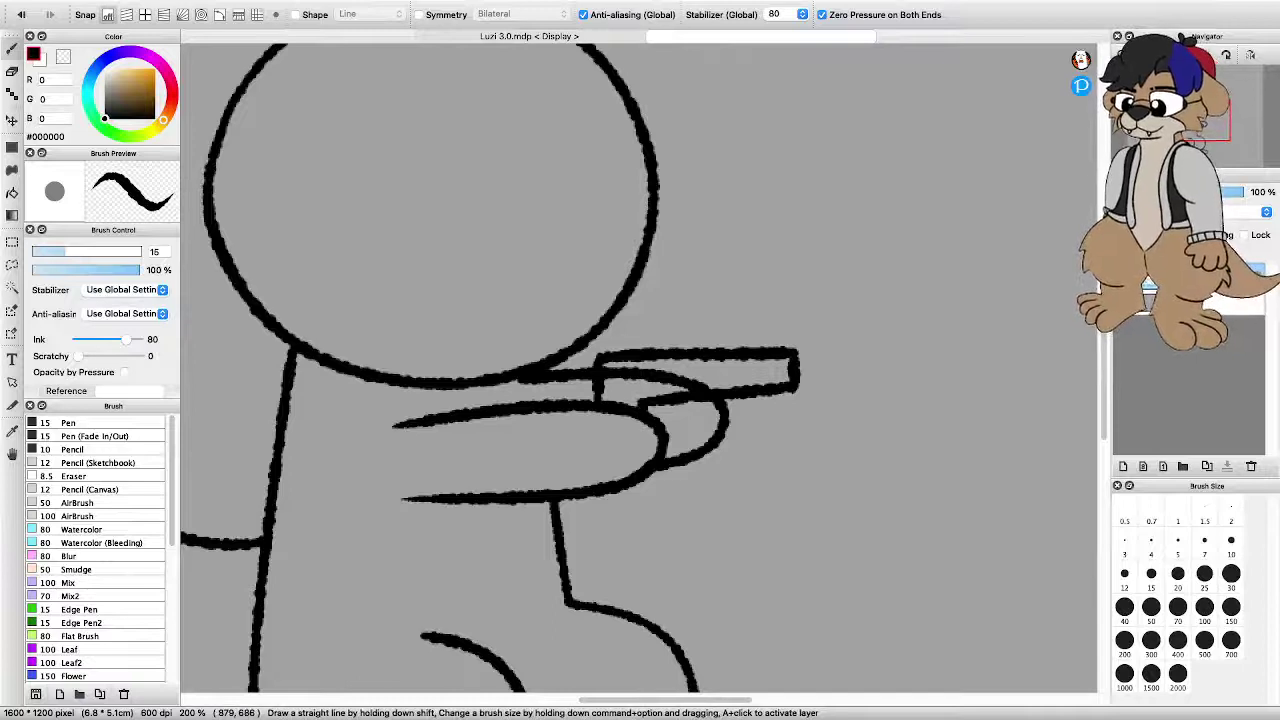
pyautogui.press('super+z')
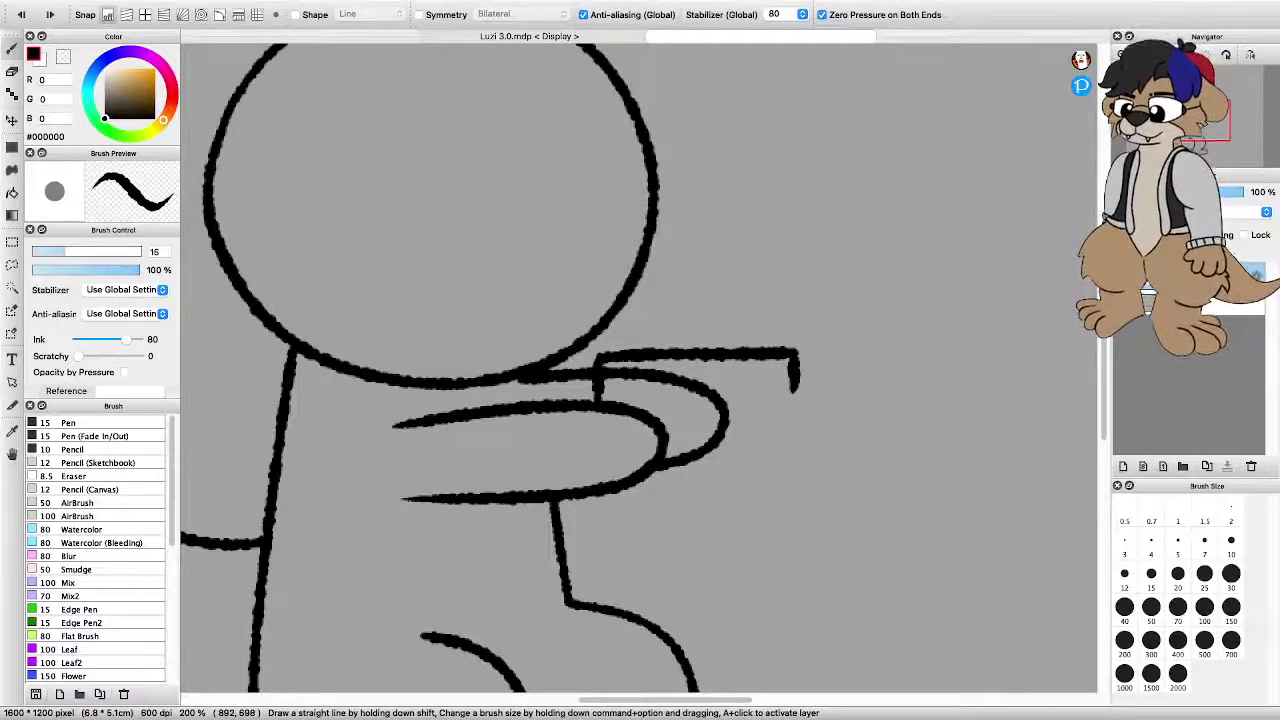
pyautogui.moveTo(660, 405); pyautogui.dragTo(796, 398)
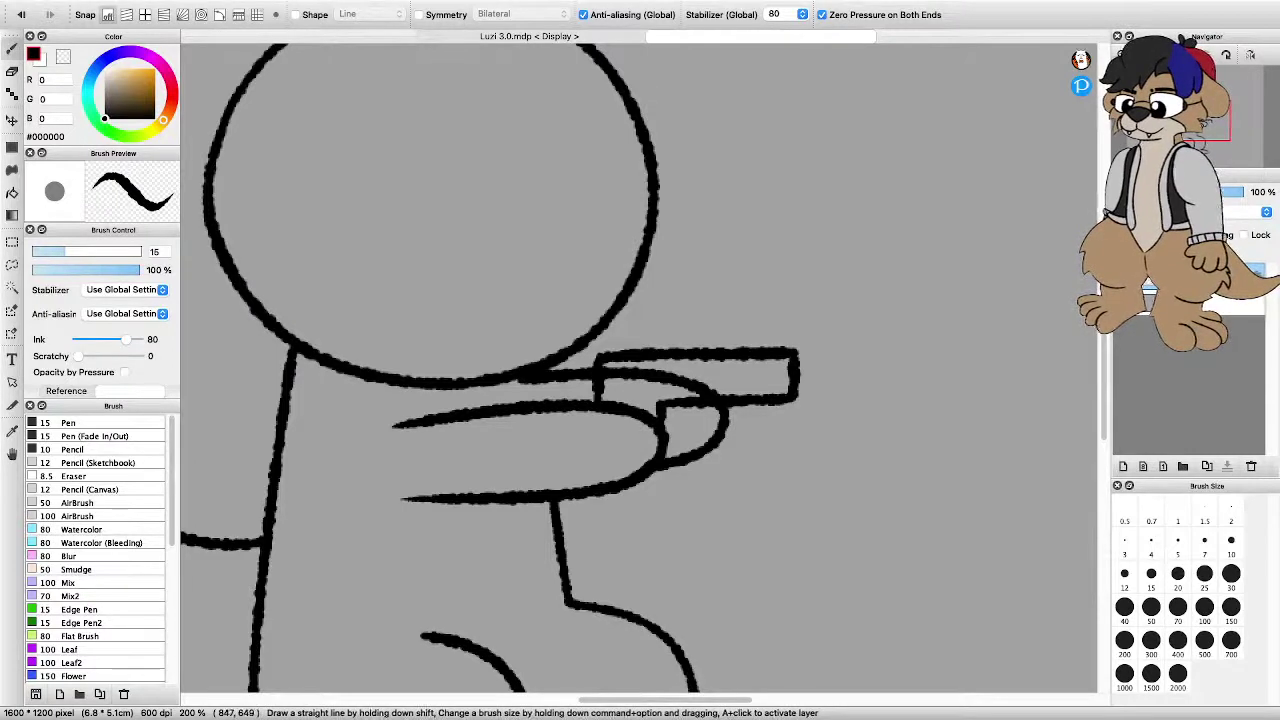
# Set the global stabilizer to 2 and fill the rectangular gun shape with solid black strokes
pyautogui.scroll(2, 726, 383)
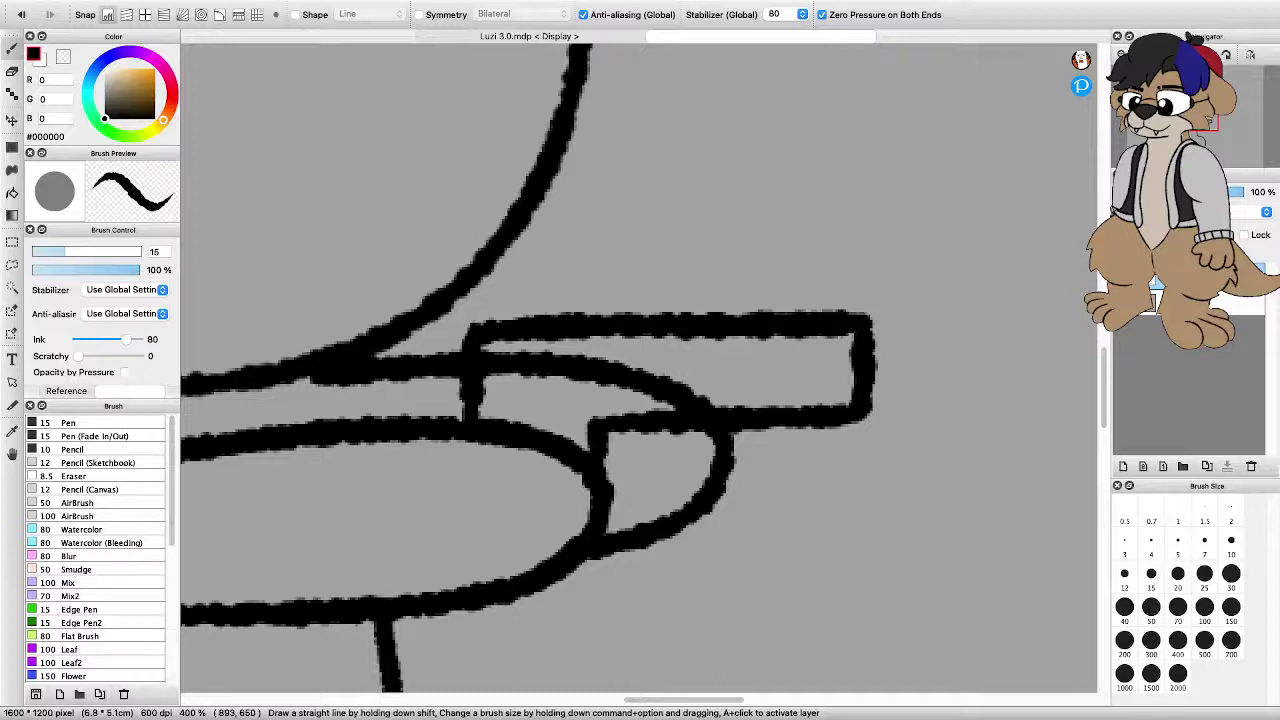
pyautogui.click(802, 14)
pyautogui.moveTo(500, 388)
pyautogui.mouseDown()
pyautogui.moveTo(520, 415)
pyautogui.moveTo(486, 416)
pyautogui.moveTo(496, 346)
pyautogui.moveTo(512, 376)
pyautogui.moveTo(540, 346)
pyautogui.moveTo(758, 345)
pyautogui.moveTo(660, 405)
pyautogui.moveTo(585, 415)
pyautogui.moveTo(572, 440)
pyautogui.moveTo(515, 420)
pyautogui.moveTo(548, 392)
pyautogui.moveTo(580, 404)
pyautogui.moveTo(585, 384)
pyautogui.moveTo(828, 384)
pyautogui.moveTo(836, 360)
pyautogui.moveTo(636, 358)
pyautogui.moveTo(830, 374)
pyautogui.mouseUp()
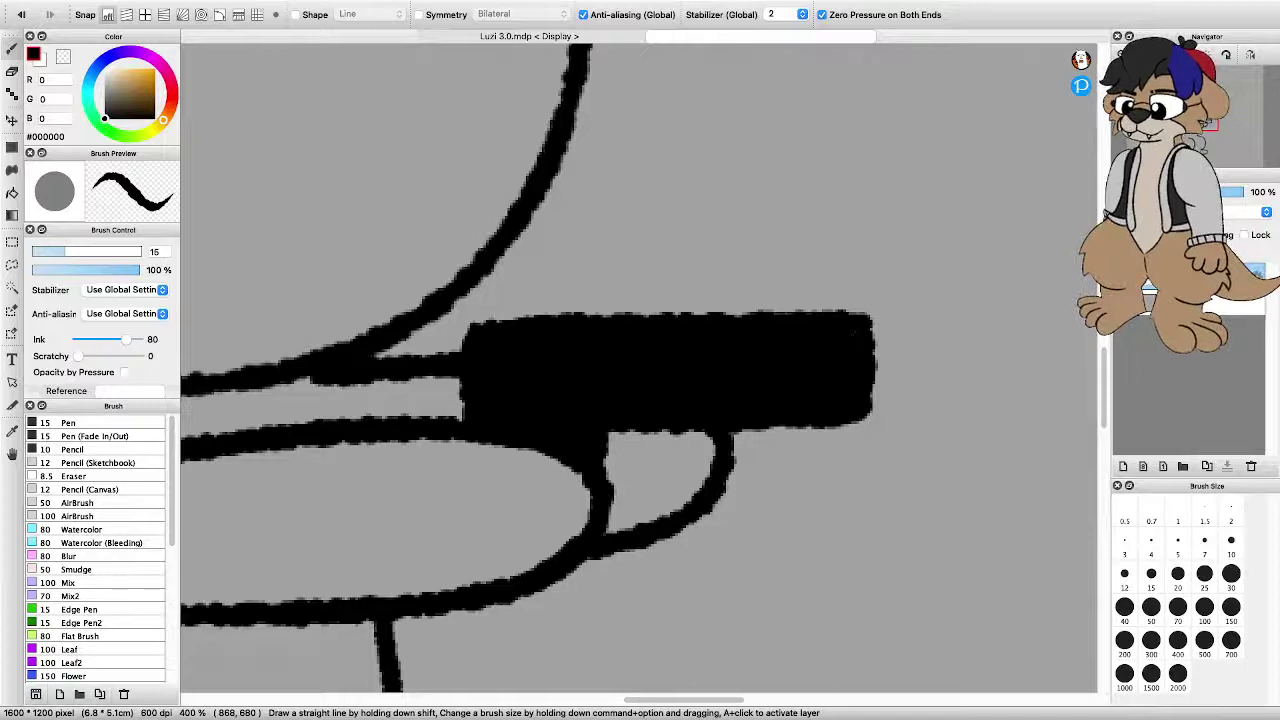
# Examine the filled gun shape up close and within the whole figure
pyautogui.scroll(-6, 760, 374)
pyautogui.scroll(3, 625, 380)
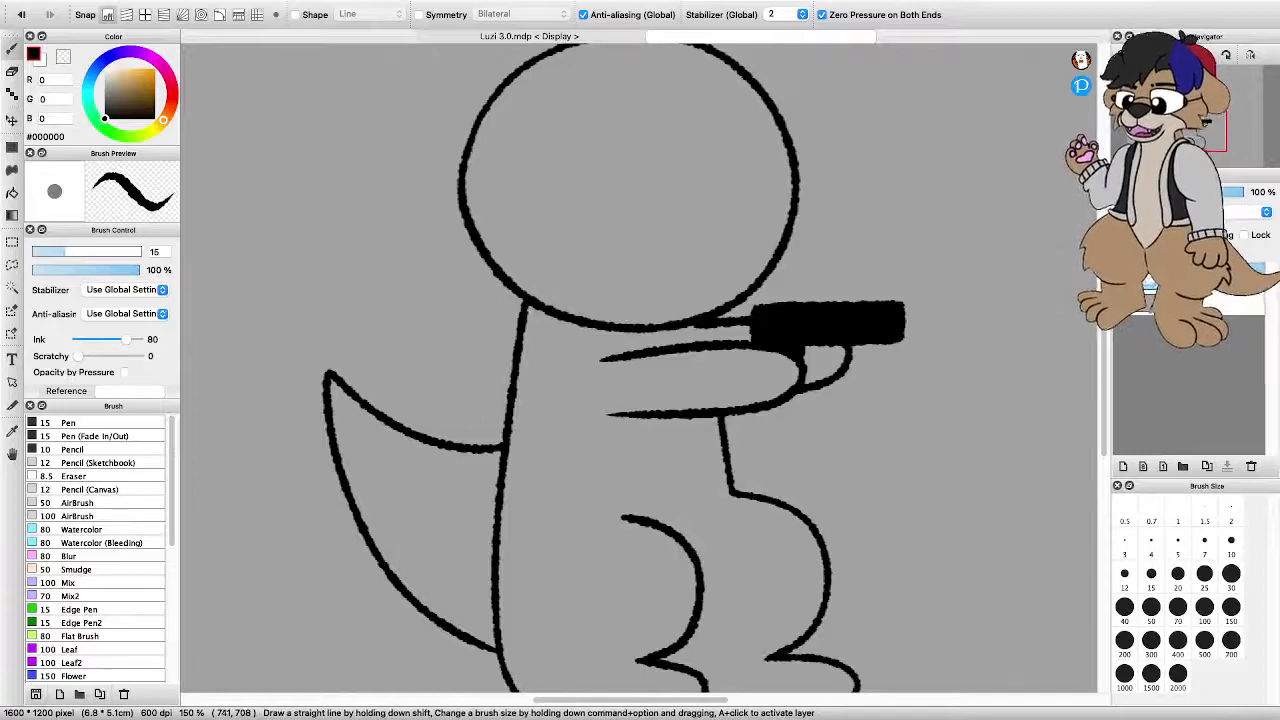
pyautogui.scroll(-3, 640, 370)
pyautogui.scroll(2, 640, 370)
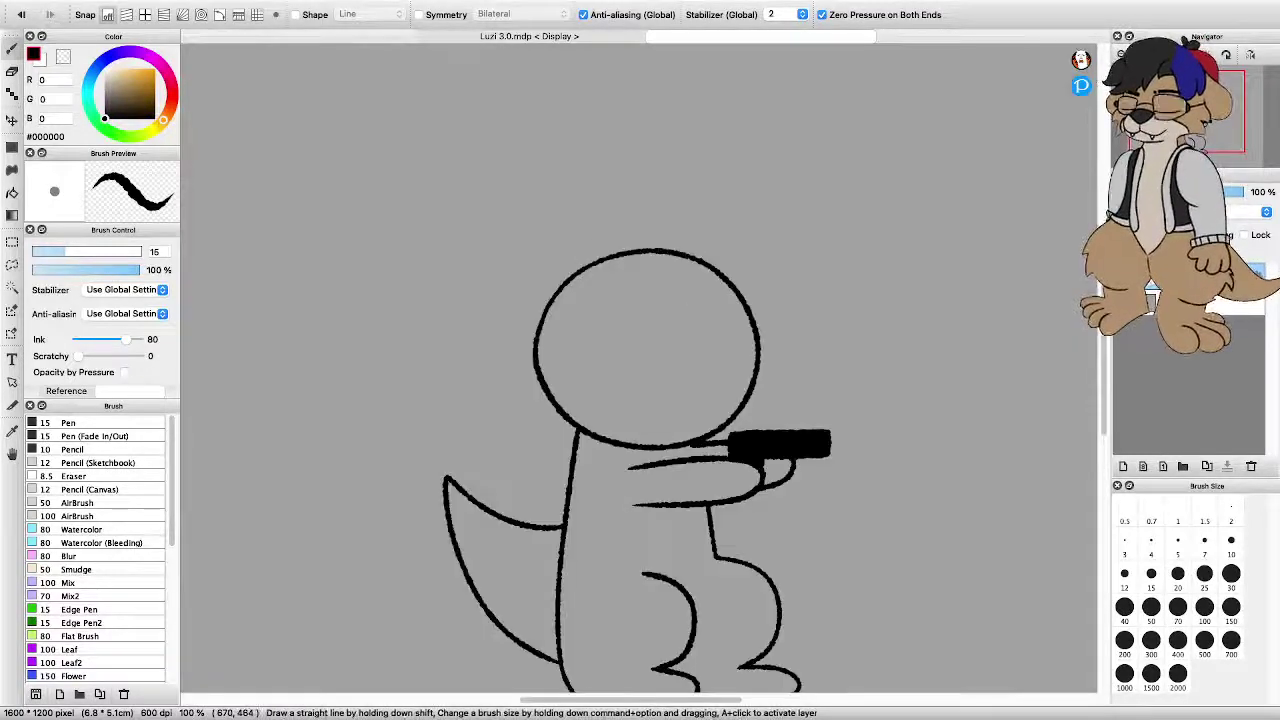
pyautogui.scroll(2, 633, 381)
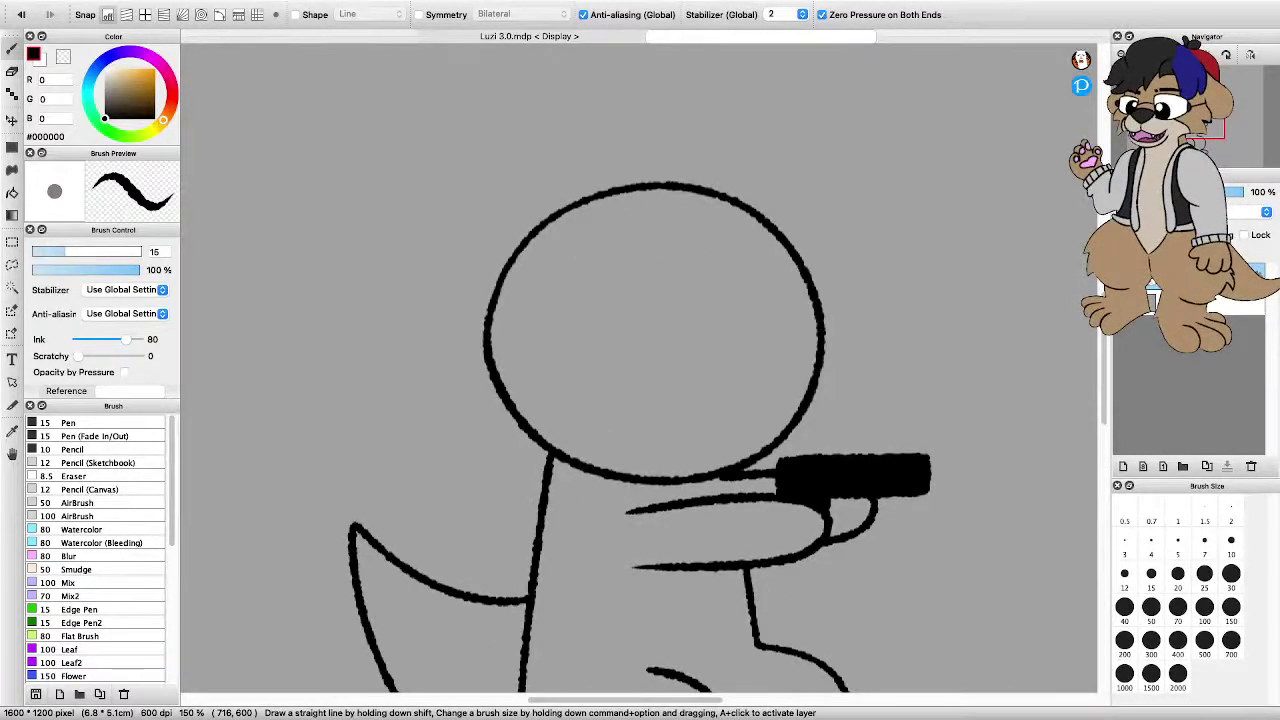
pyautogui.scroll(-3, 690, 366)
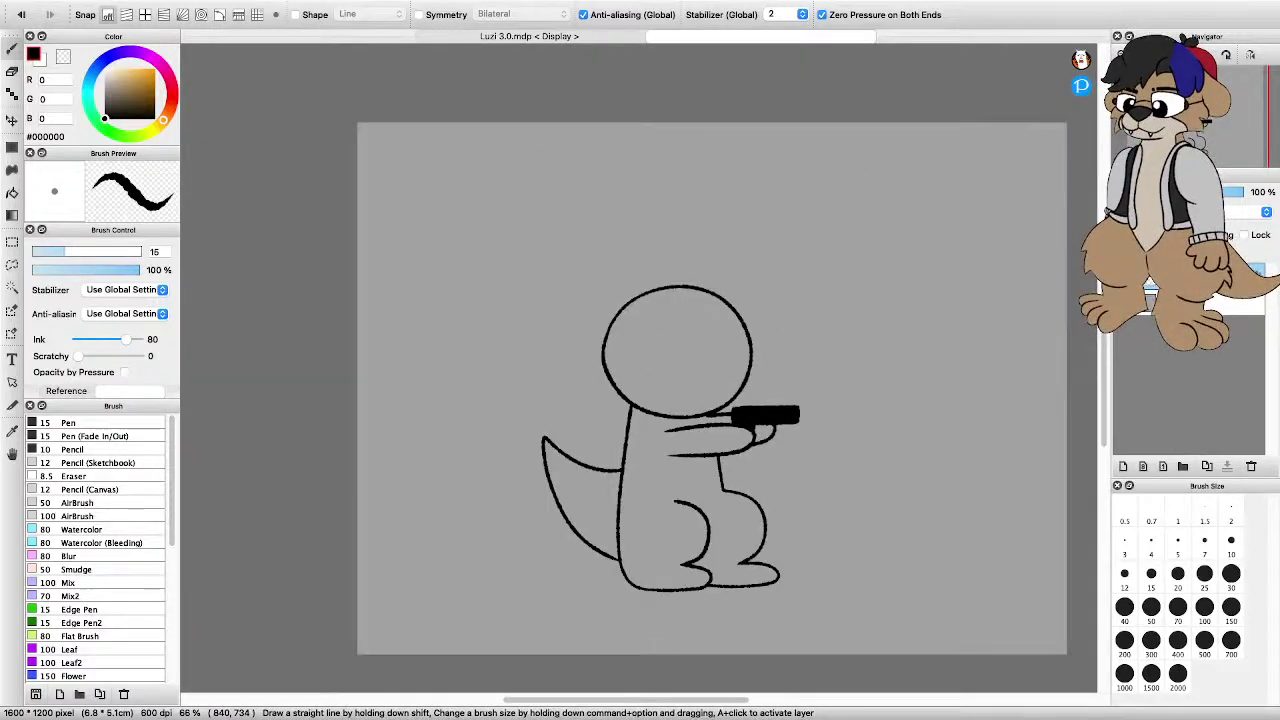
pyautogui.scroll(4, 761, 411)
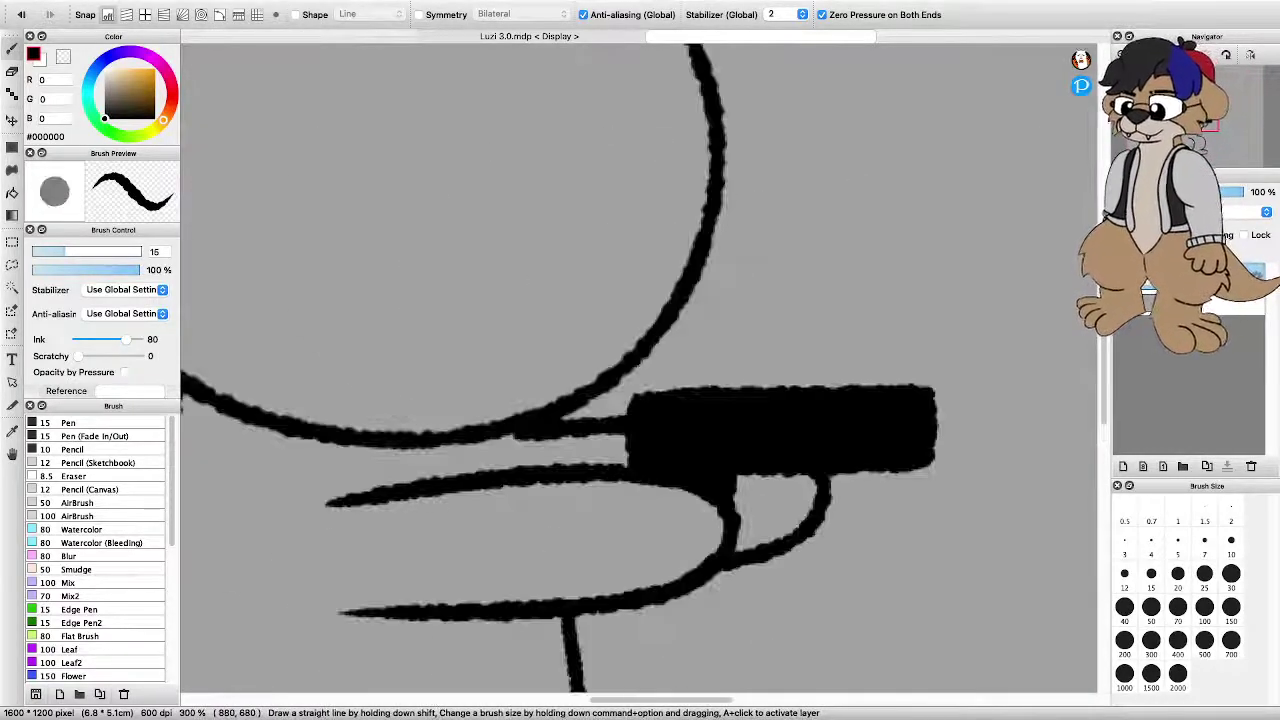
pyautogui.scroll(-3, 650, 448)
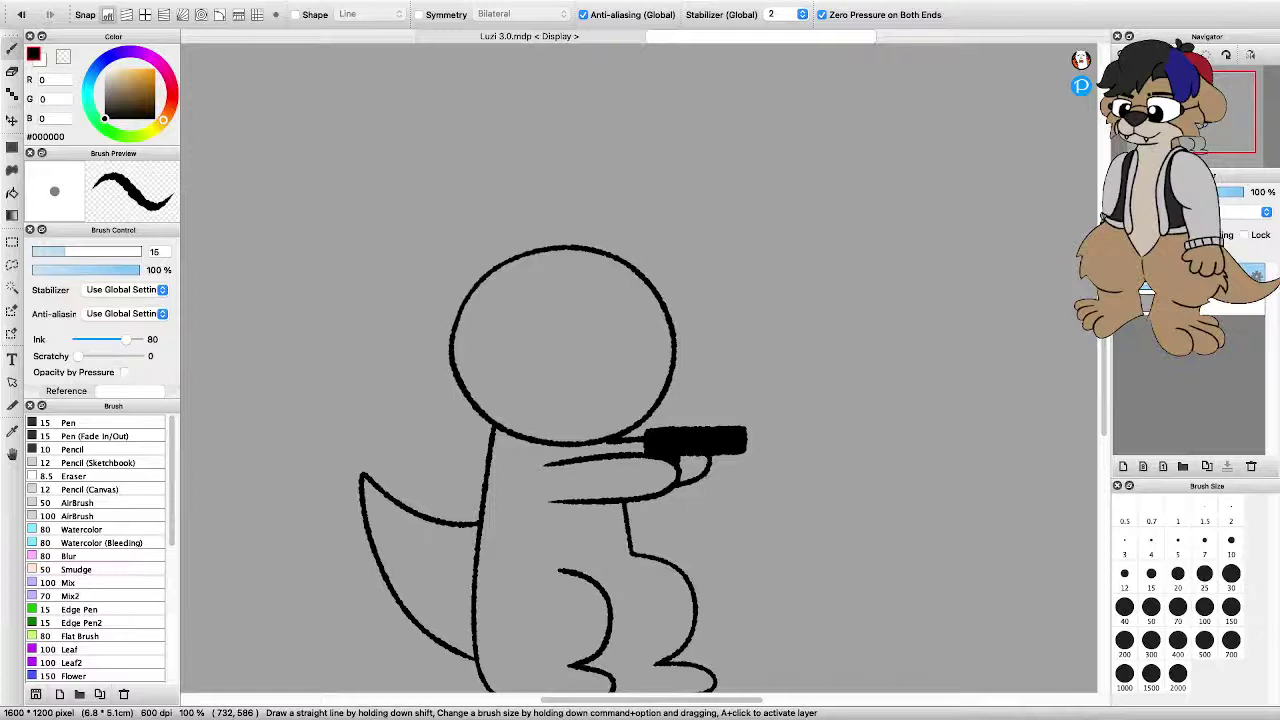
# Try curved strokes on the front of the face, raise the global stabilizer to 50, and undo the trial strokes
pyautogui.scroll(2, 442, 297)
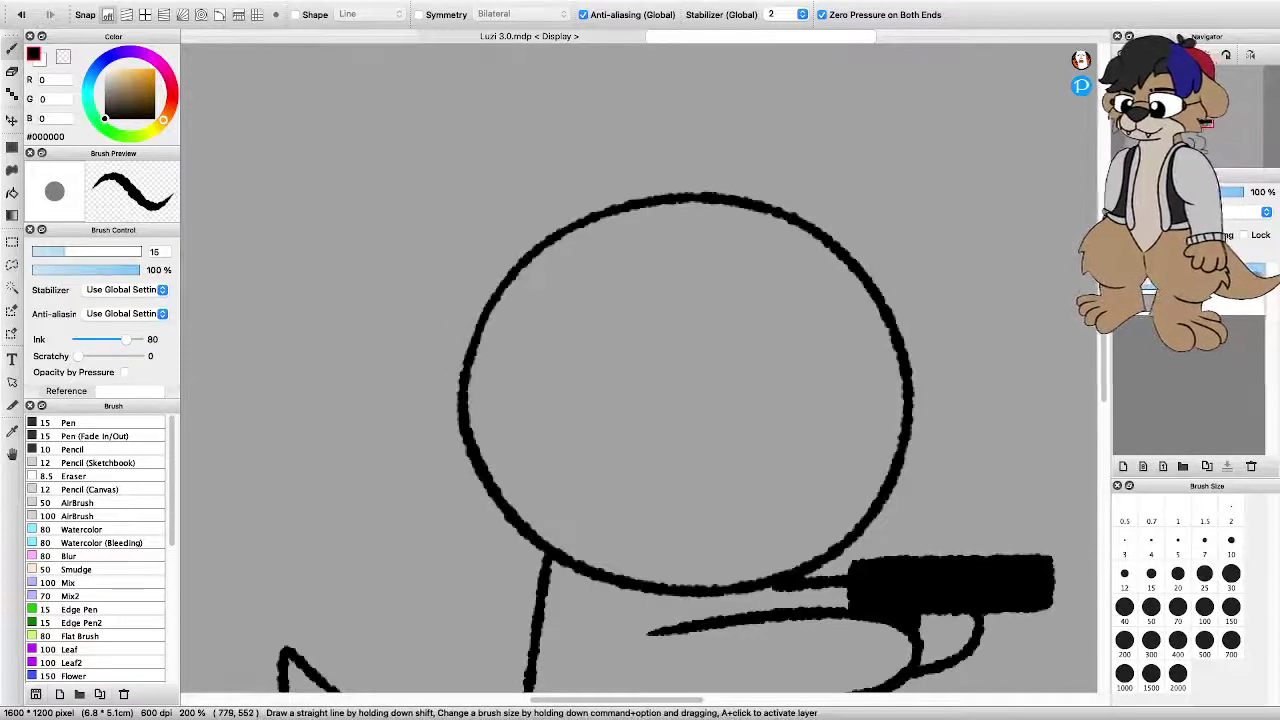
pyautogui.moveTo(720, 410)
pyautogui.mouseDown()
pyautogui.moveTo(786, 436)
pyautogui.moveTo(832, 428)
pyautogui.moveTo(862, 402)
pyautogui.mouseUp()
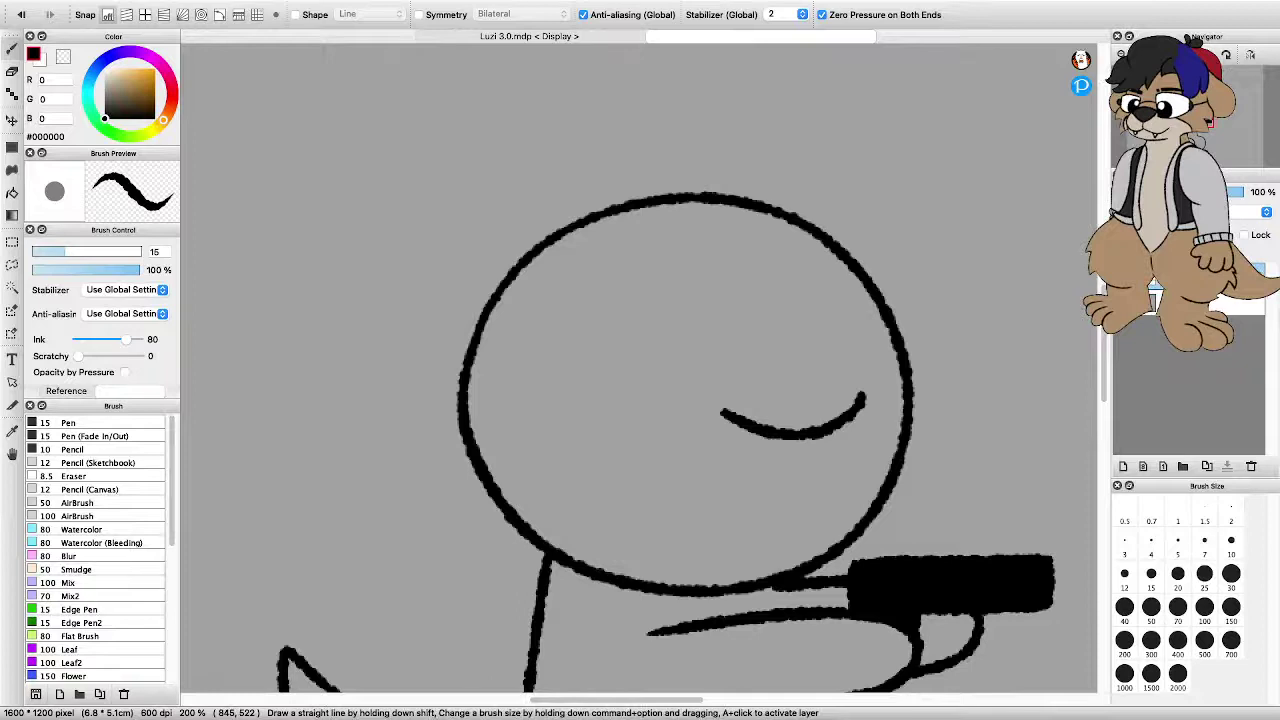
pyautogui.press('super+z')
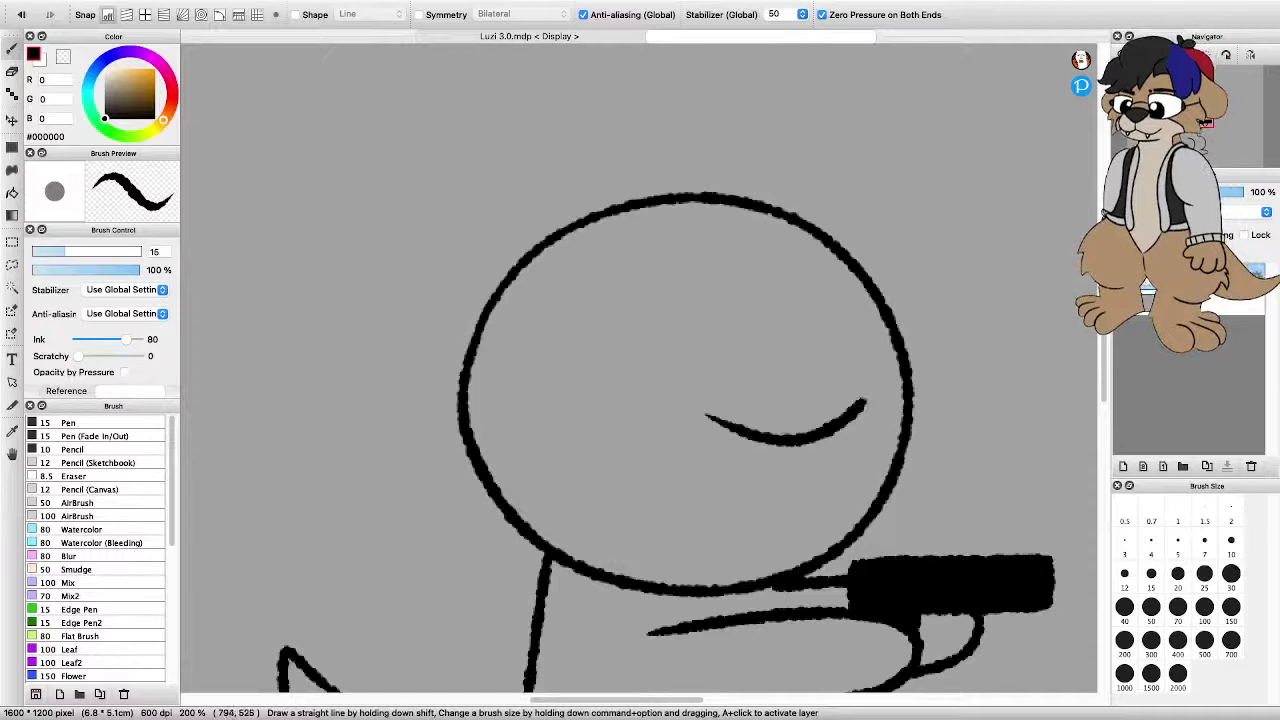
pyautogui.press('super+z')
# Draw a closed, rounded triangular nose near the front edge of the head
pyautogui.scroll(-1, 751, 382)
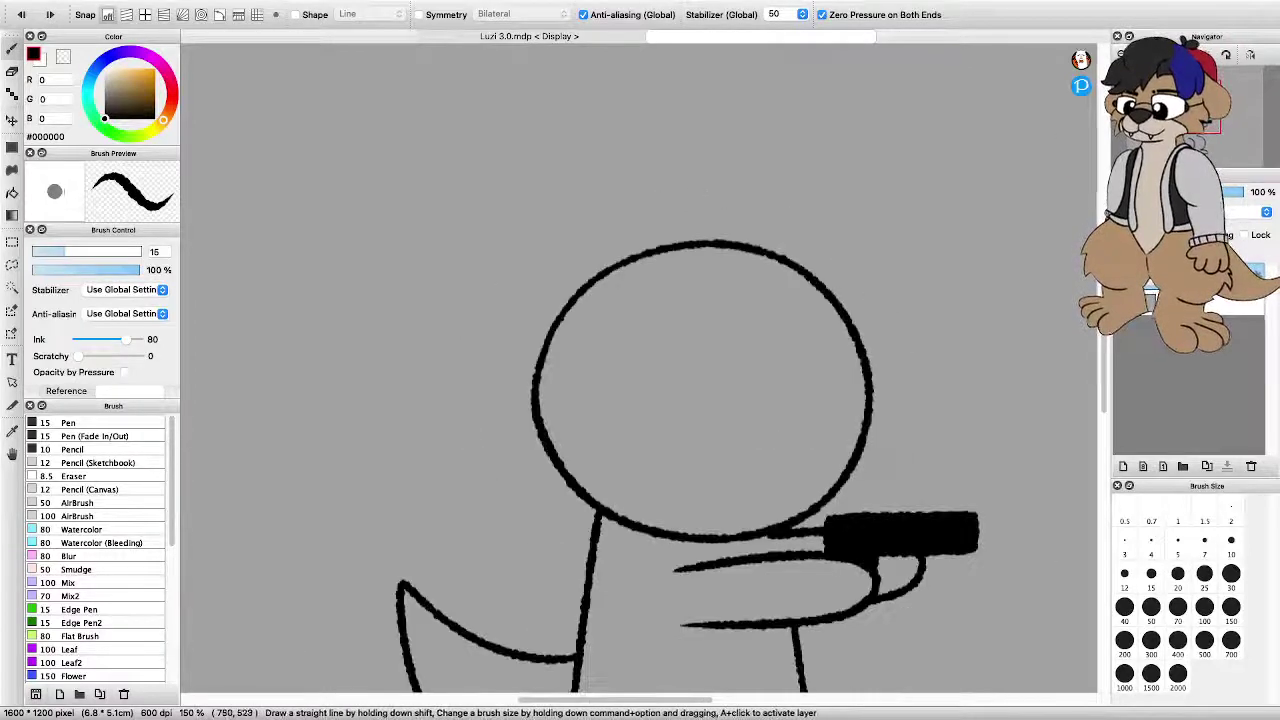
pyautogui.press('super+plus')
pyautogui.press('super+plus')
pyautogui.press('super+minus')
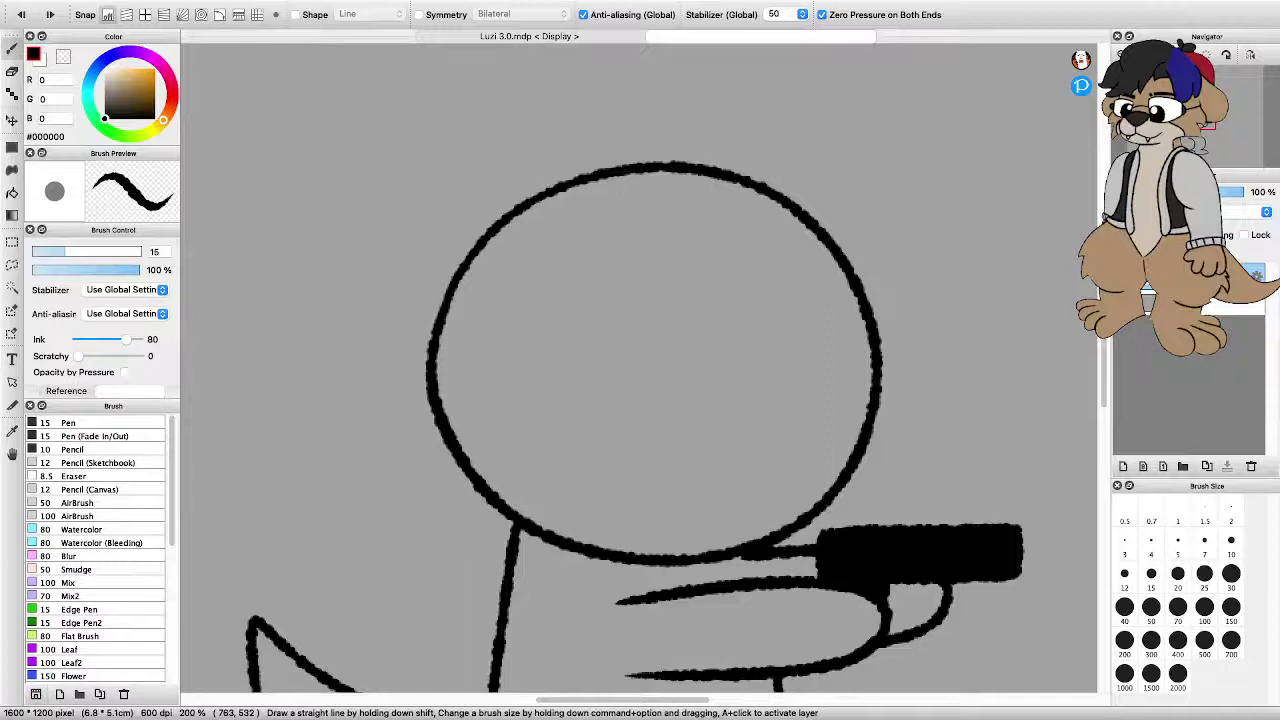
pyautogui.moveTo(710, 381)
pyautogui.mouseDown()
pyautogui.moveTo(846, 385)
pyautogui.moveTo(808, 428)
pyautogui.mouseUp()
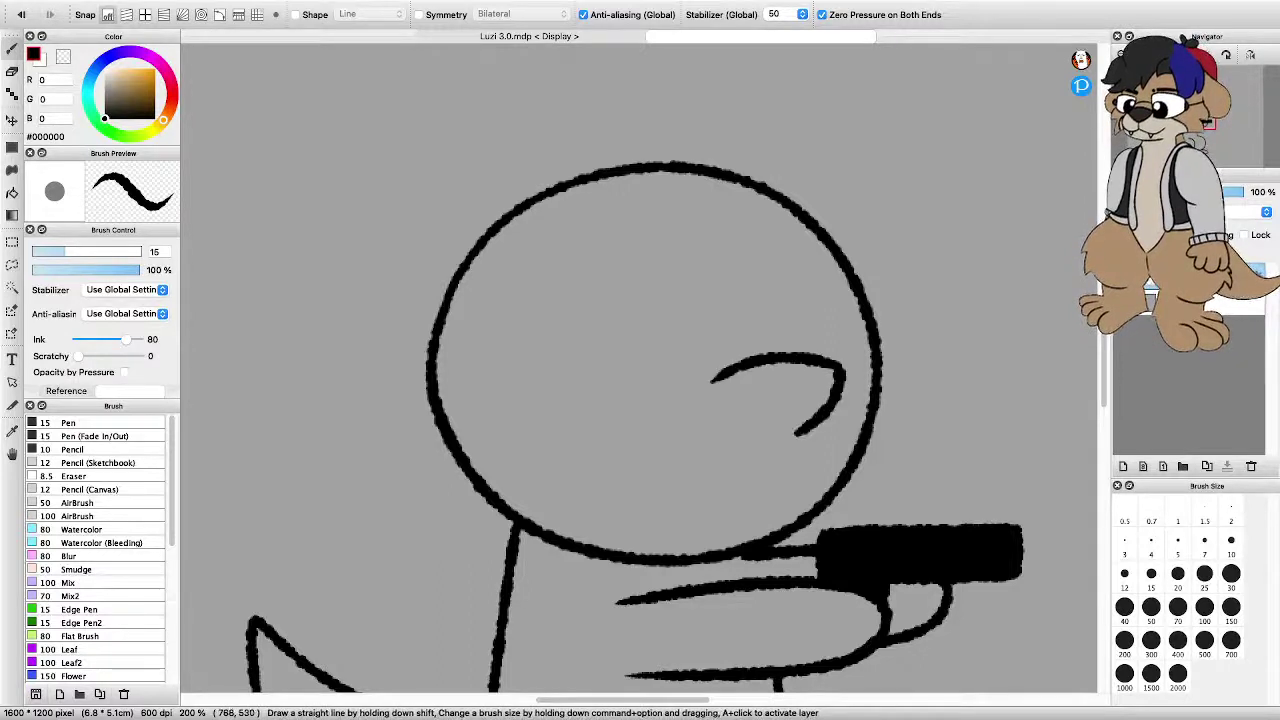
pyautogui.moveTo(710, 382); pyautogui.dragTo(795, 436)
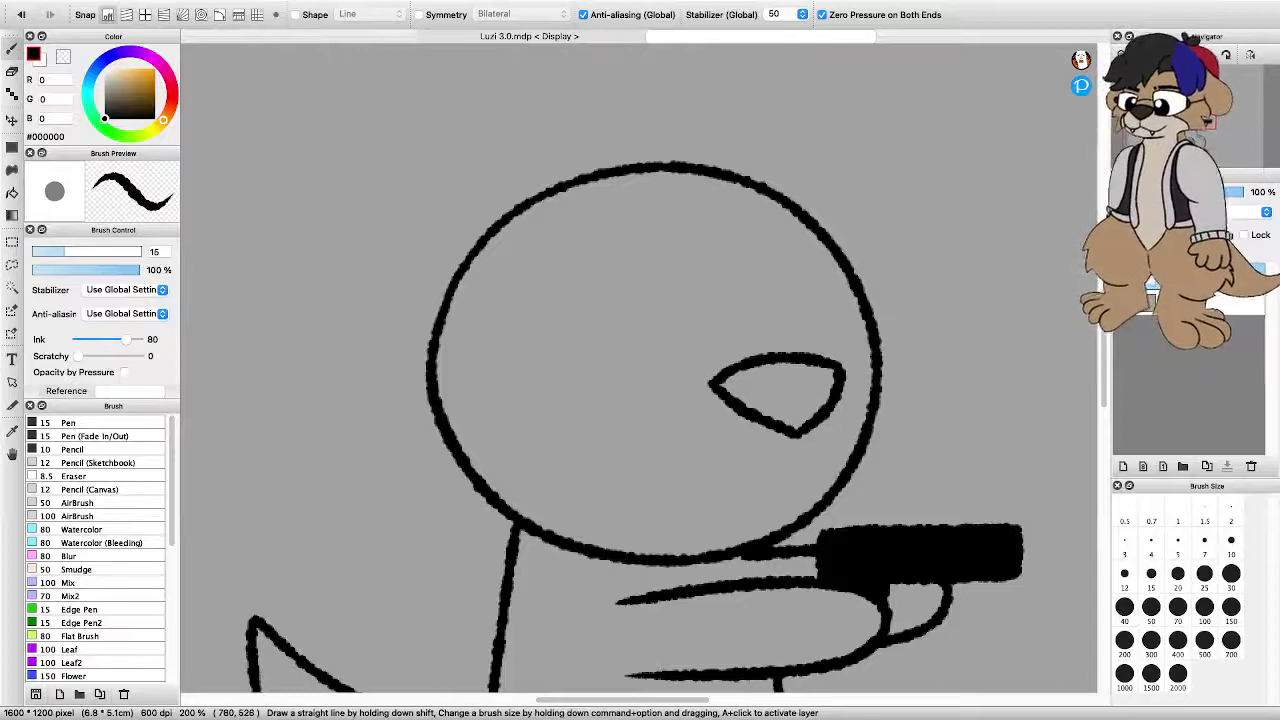
# Try a mouth below the nose made of a hooked curve and a short upturned curve
pyautogui.press('super+plus')
pyautogui.moveTo(795, 366)
pyautogui.mouseDown()
pyautogui.moveTo(771, 438)
pyautogui.moveTo(713, 473)
pyautogui.moveTo(667, 435)
pyautogui.mouseUp()
pyautogui.moveTo(768, 462); pyautogui.dragTo(832, 432)
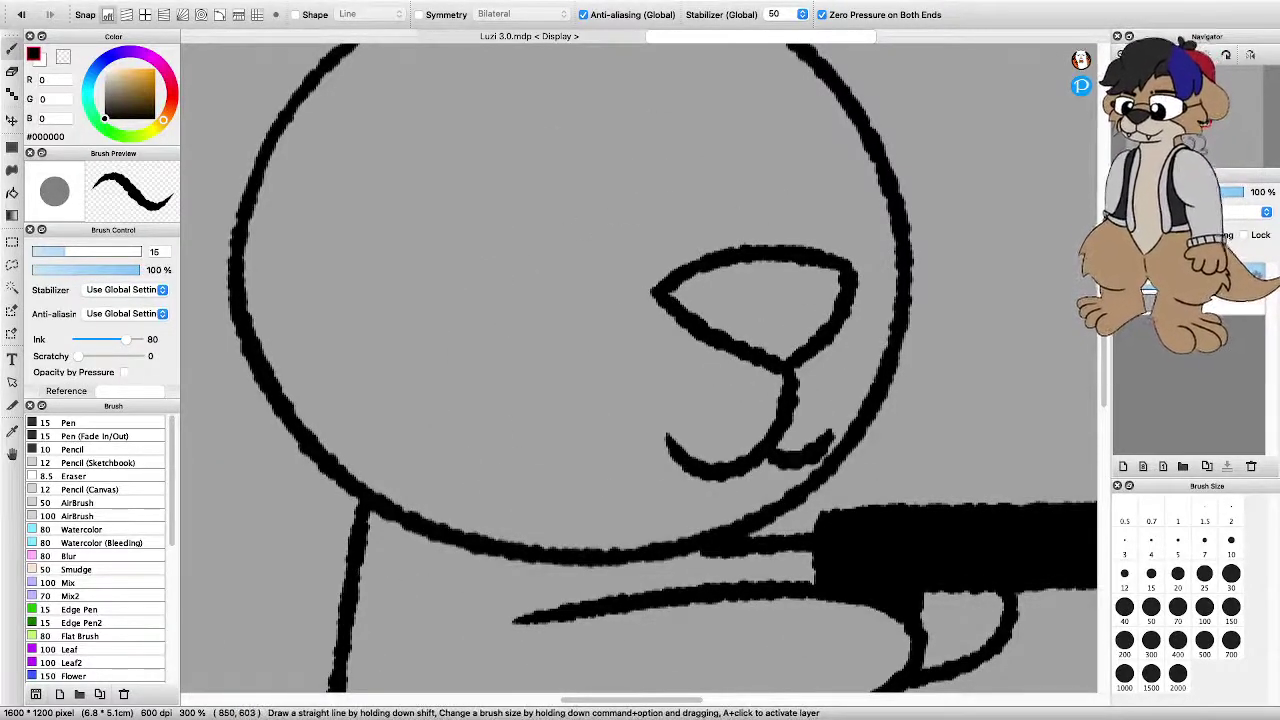
pyautogui.scroll(-3, 795, 335)
pyautogui.scroll(3, 785, 265)
pyautogui.scroll(-2, 765, 300)
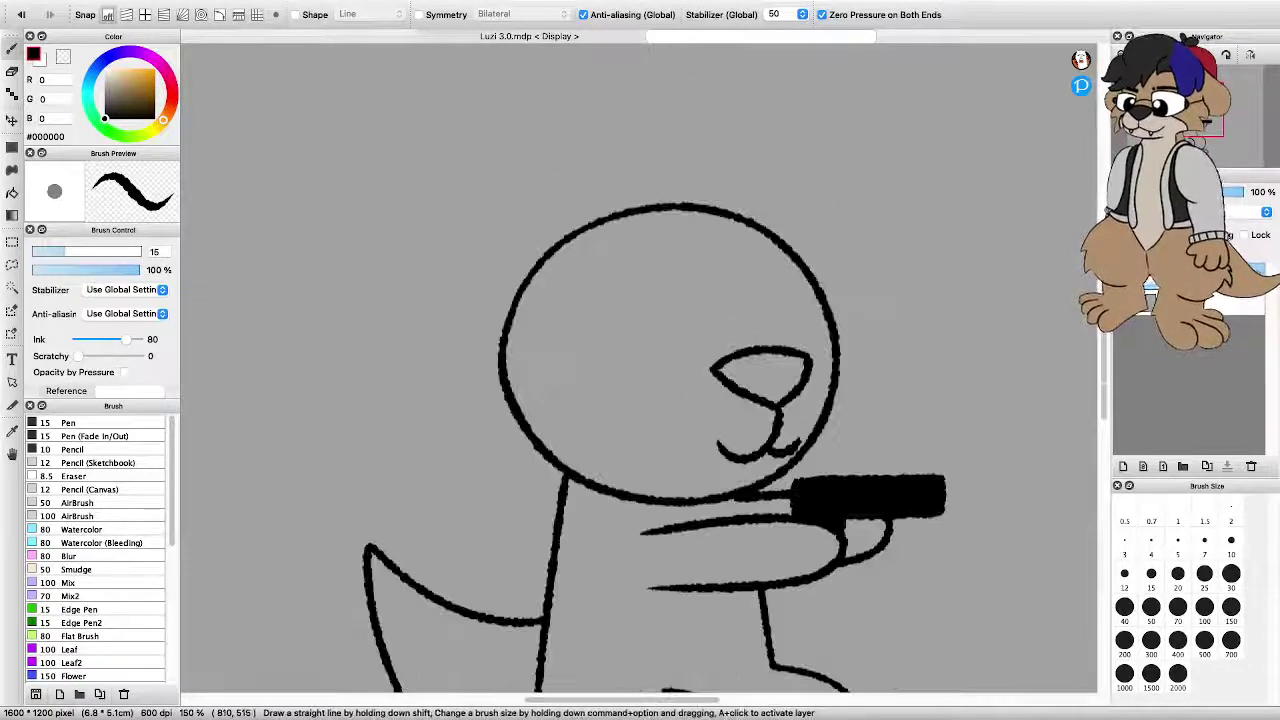
pyautogui.scroll(1, 764, 345)
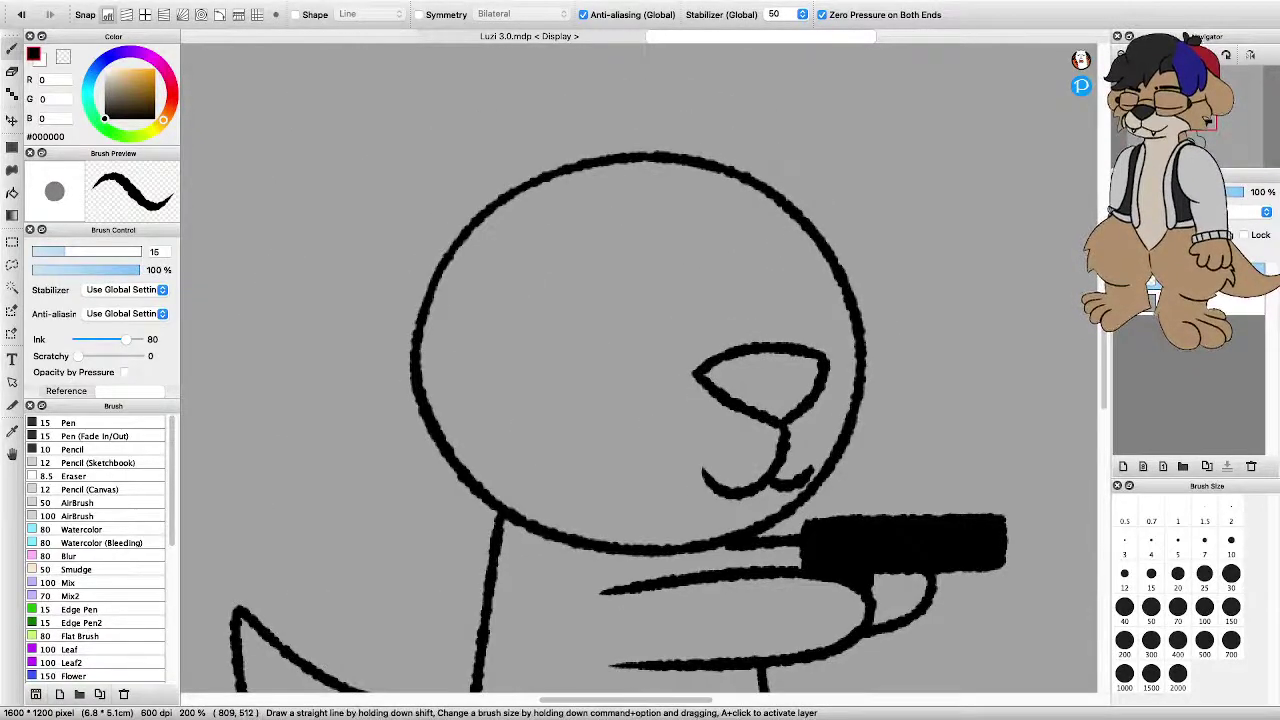
pyautogui.press('super+z')
# Draw a wide curved mouth line from the nose tip and a short curve joining it to the head outline
pyautogui.moveTo(780, 426)
pyautogui.mouseDown()
pyautogui.moveTo(758, 478)
pyautogui.moveTo(684, 487)
pyautogui.moveTo(672, 466)
pyautogui.mouseUp()
pyautogui.moveTo(760, 479); pyautogui.dragTo(800, 497)
pyautogui.press('super+z')
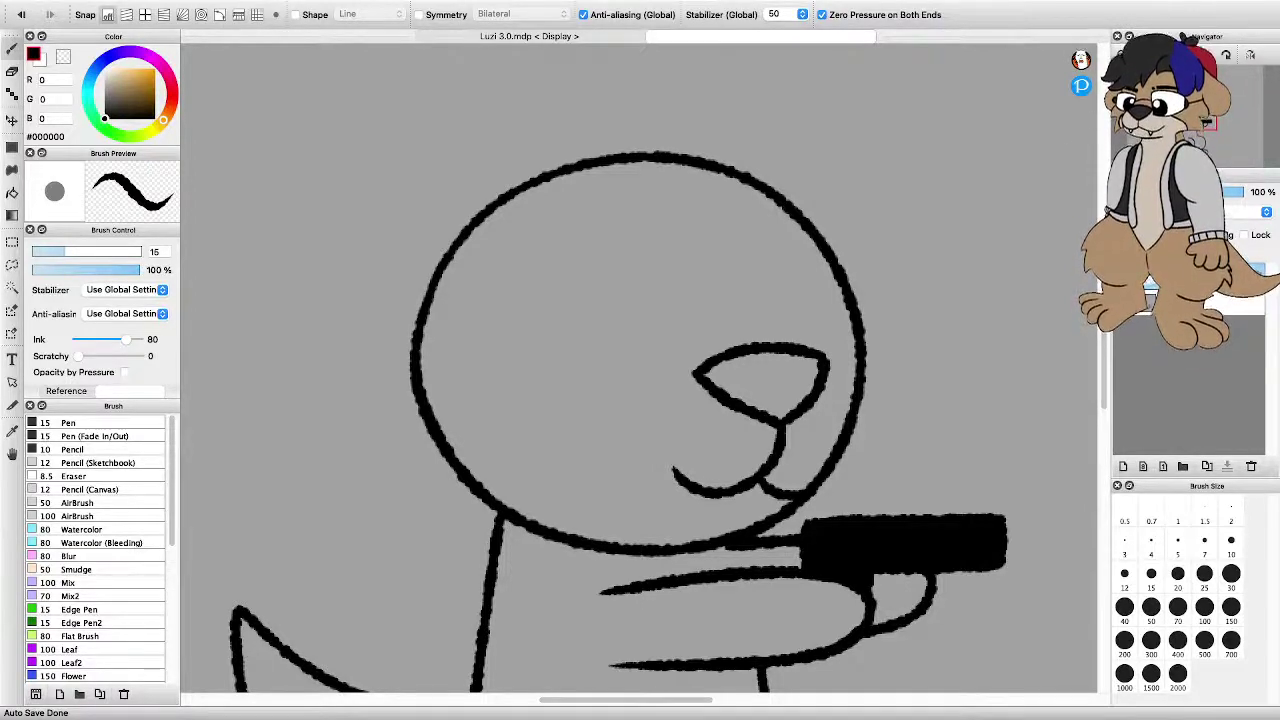
# Draw two solid black oval eyes above the nose, making the one near the head's front edge narrower
pyautogui.scroll(-1, 743, 419)
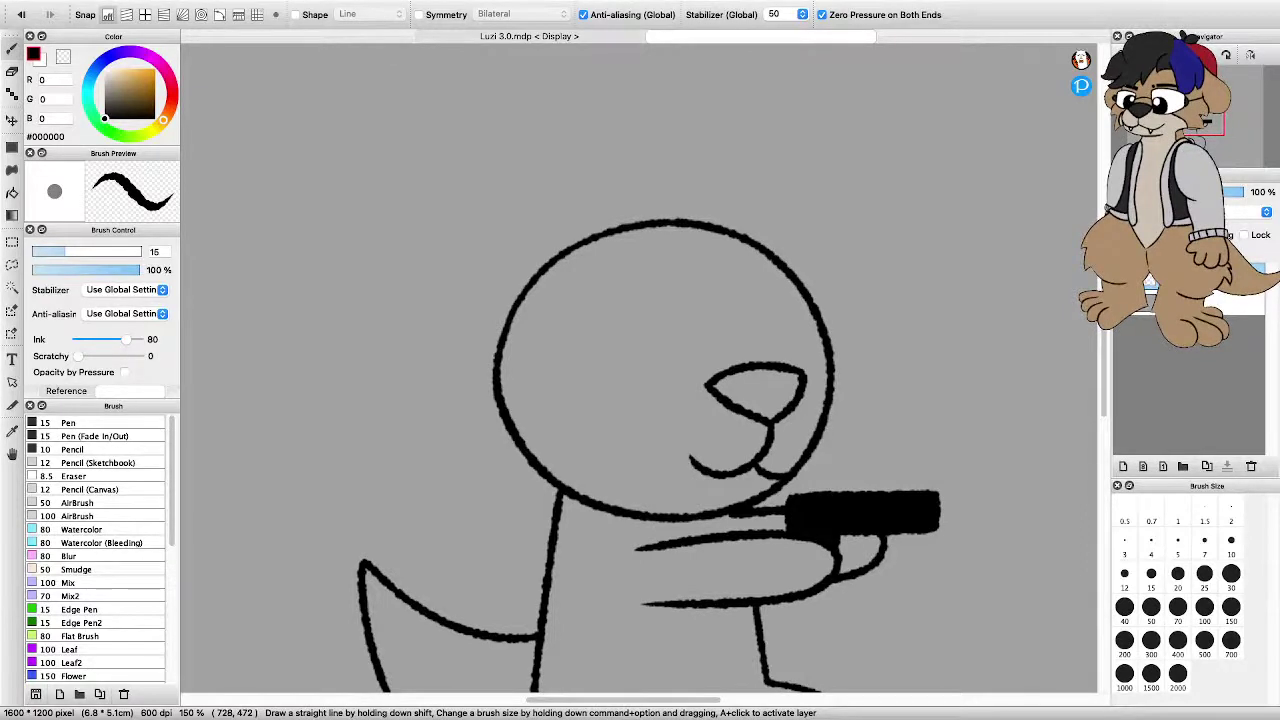
pyautogui.scroll(-2, 733, 530)
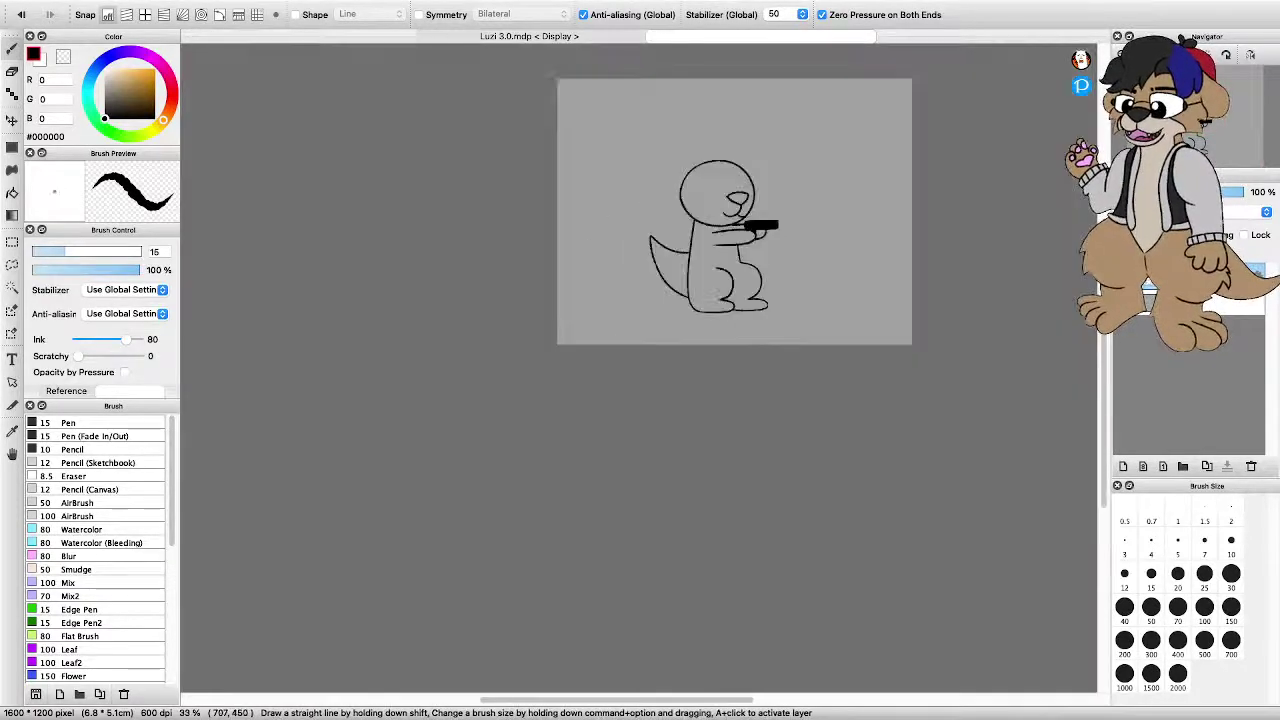
pyautogui.scroll(3, 733, 530)
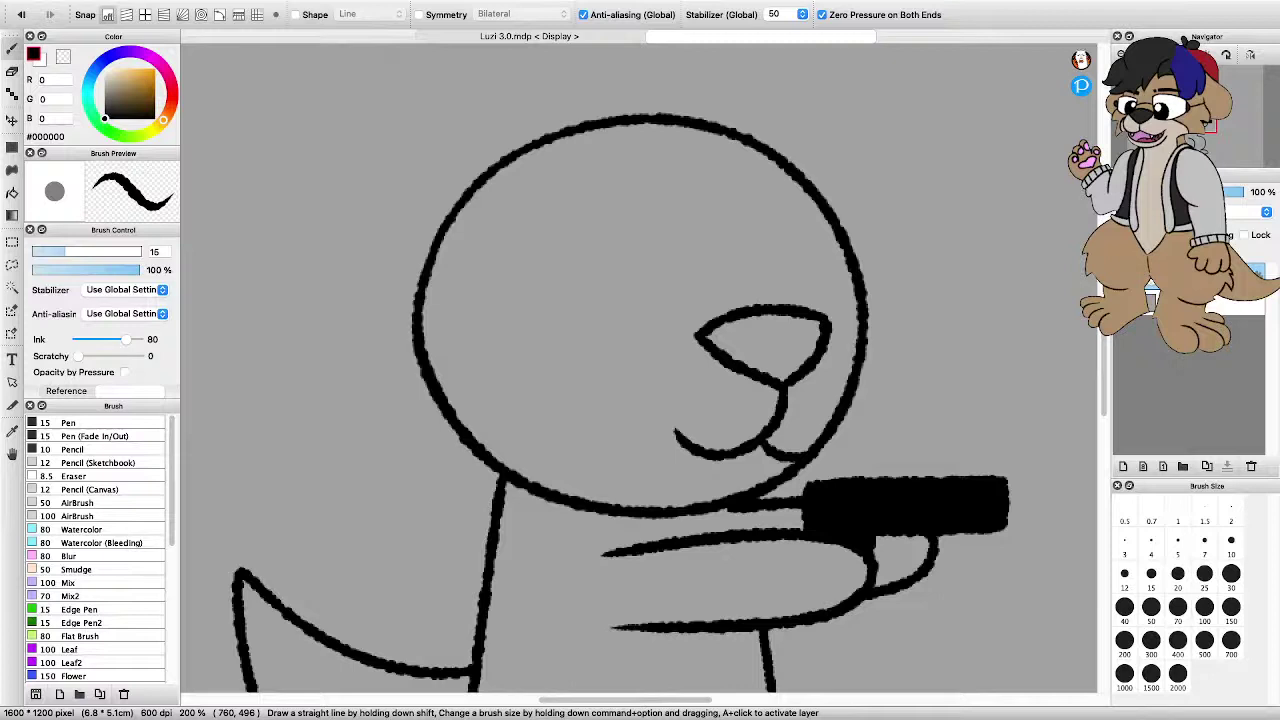
pyautogui.scroll(1, 694, 263)
pyautogui.moveTo(663, 314)
pyautogui.mouseDown()
pyautogui.moveTo(656, 207)
pyautogui.moveTo(680, 256)
pyautogui.moveTo(681, 312)
pyautogui.moveTo(656, 316)
pyautogui.moveTo(635, 275)
pyautogui.mouseUp()
pyautogui.moveTo(650, 214); pyautogui.dragTo(675, 308)
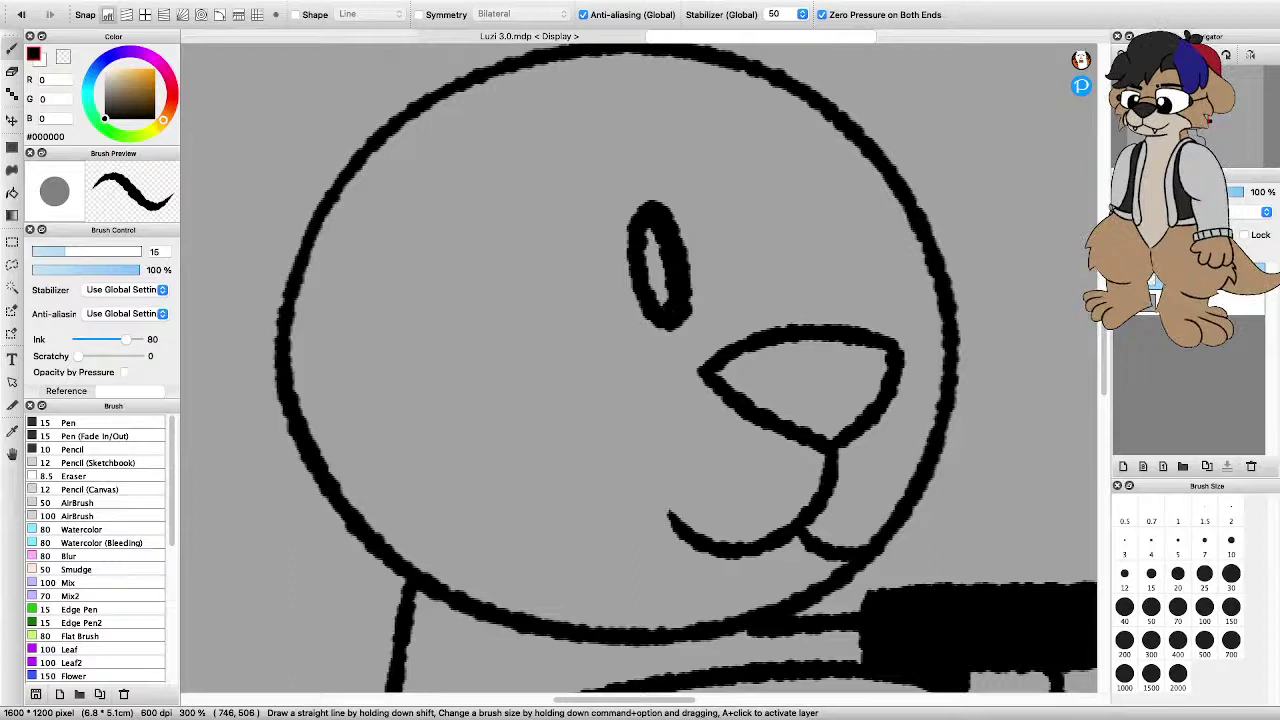
pyautogui.moveTo(651, 233); pyautogui.dragTo(663, 302)
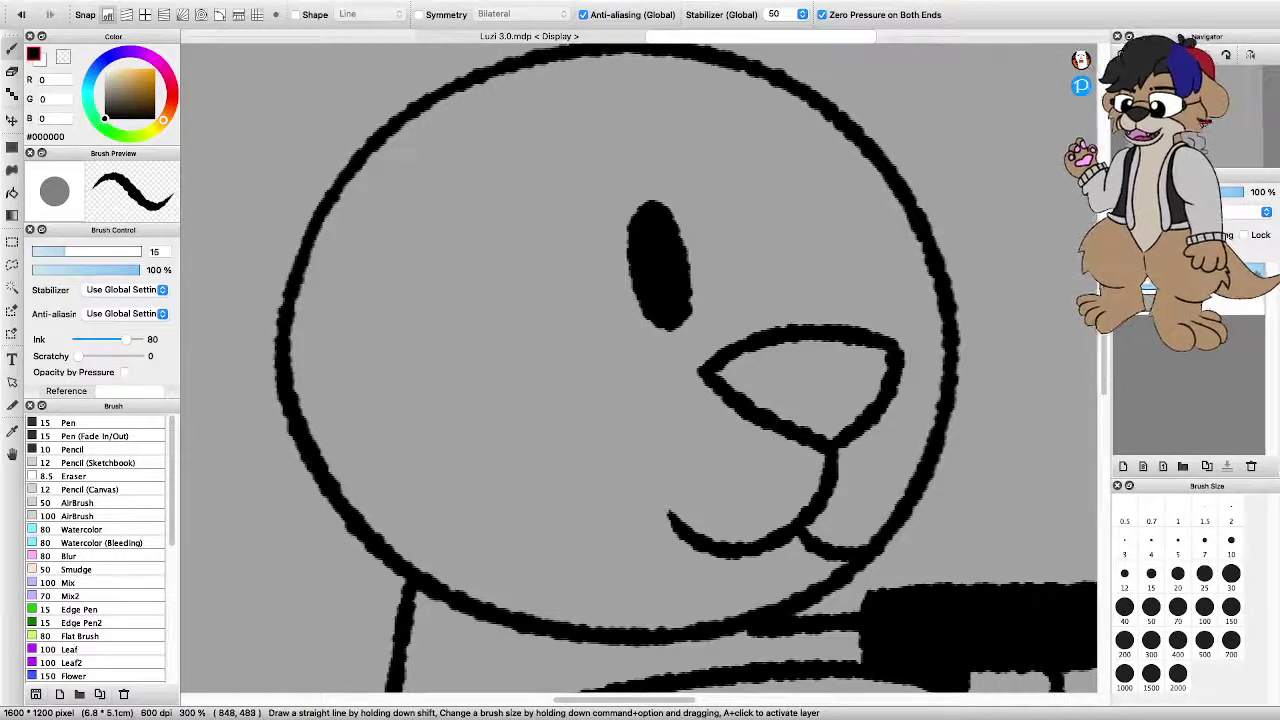
pyautogui.moveTo(872, 300)
pyautogui.mouseDown()
pyautogui.moveTo(870, 214)
pyautogui.moveTo(895, 230)
pyautogui.moveTo(890, 306)
pyautogui.moveTo(864, 284)
pyautogui.moveTo(883, 236)
pyautogui.mouseUp()
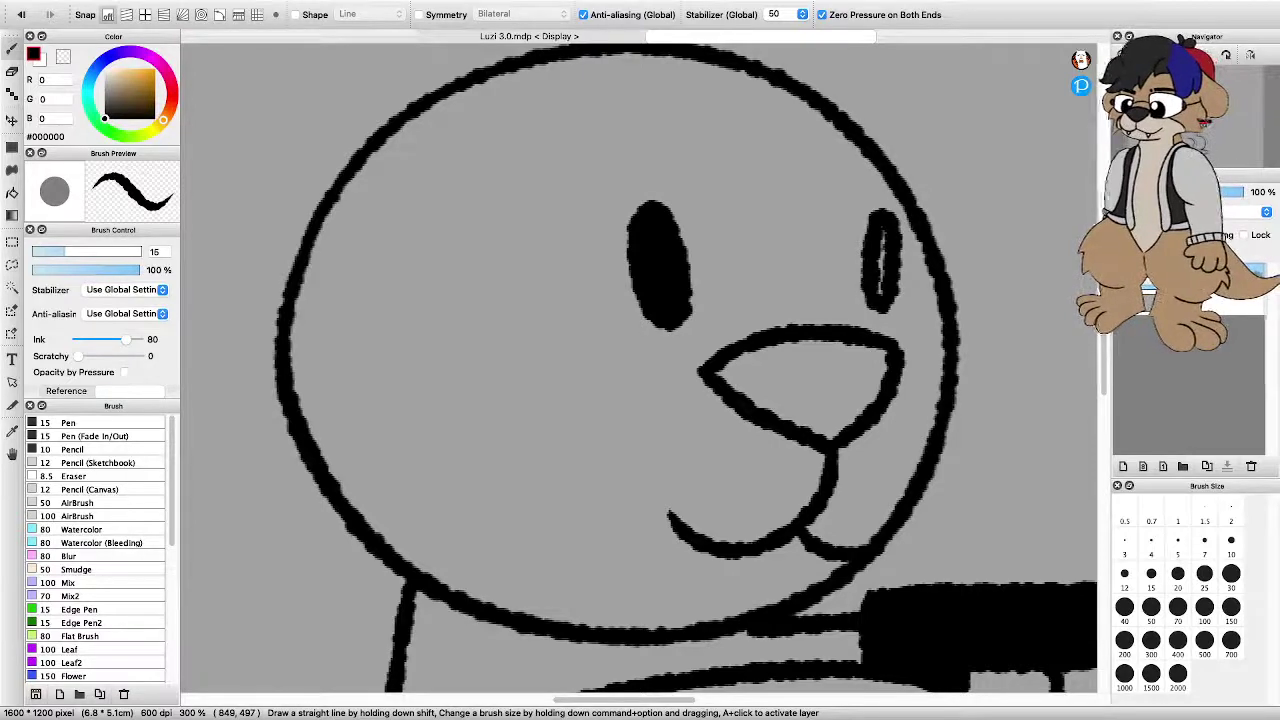
pyautogui.moveTo(881, 286); pyautogui.dragTo(880, 250)
# Draw two short angry eyebrows slanting down toward the nose above the eyes
pyautogui.scroll(-3, 878, 256)
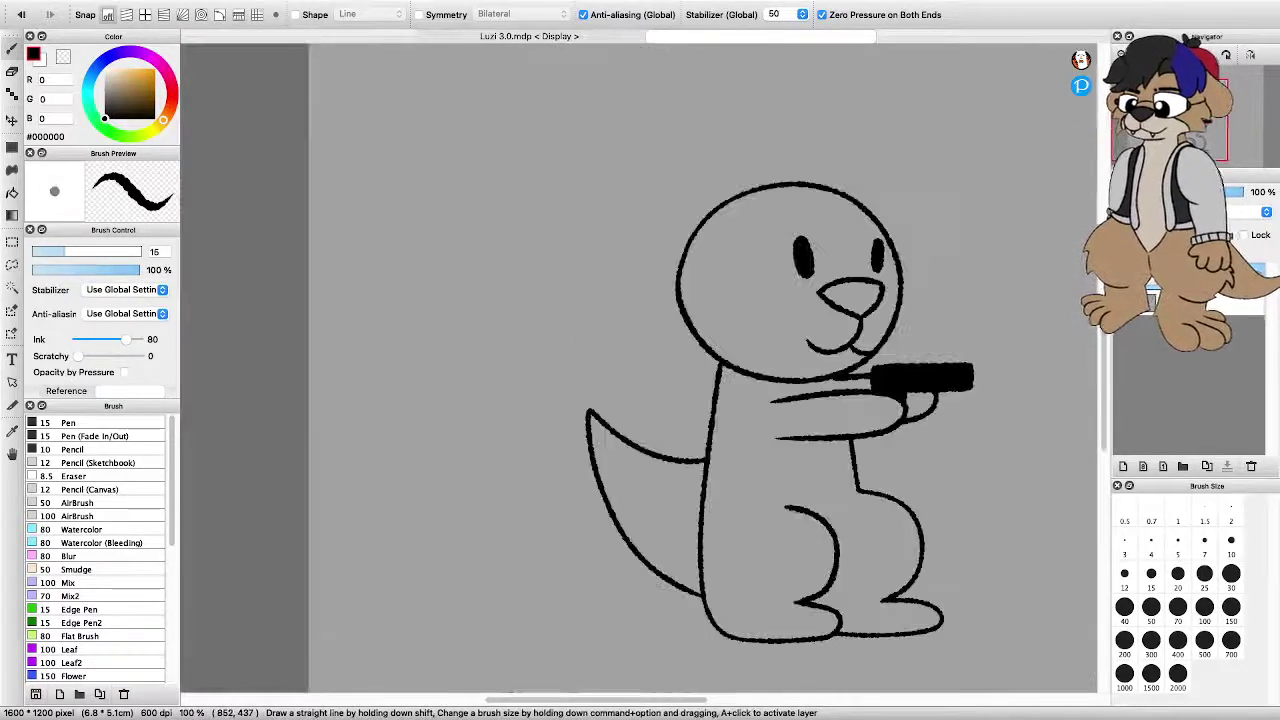
pyautogui.scroll(3, 880, 228)
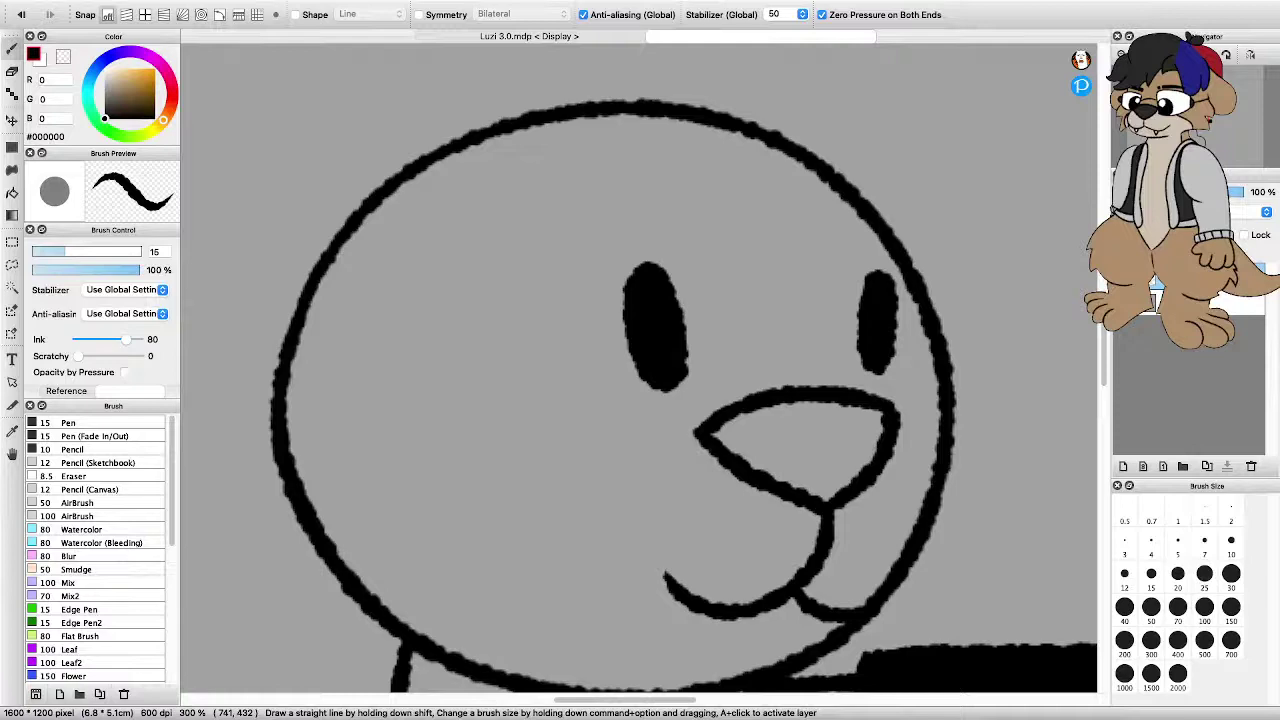
pyautogui.moveTo(616, 222); pyautogui.dragTo(708, 267)
pyautogui.moveTo(868, 227); pyautogui.dragTo(814, 275)
# Draw two rounded ears over the head outline, one at the upper back and one at the upper front
pyautogui.scroll(-3, 815, 243)
pyautogui.scroll(3, 630, 240)
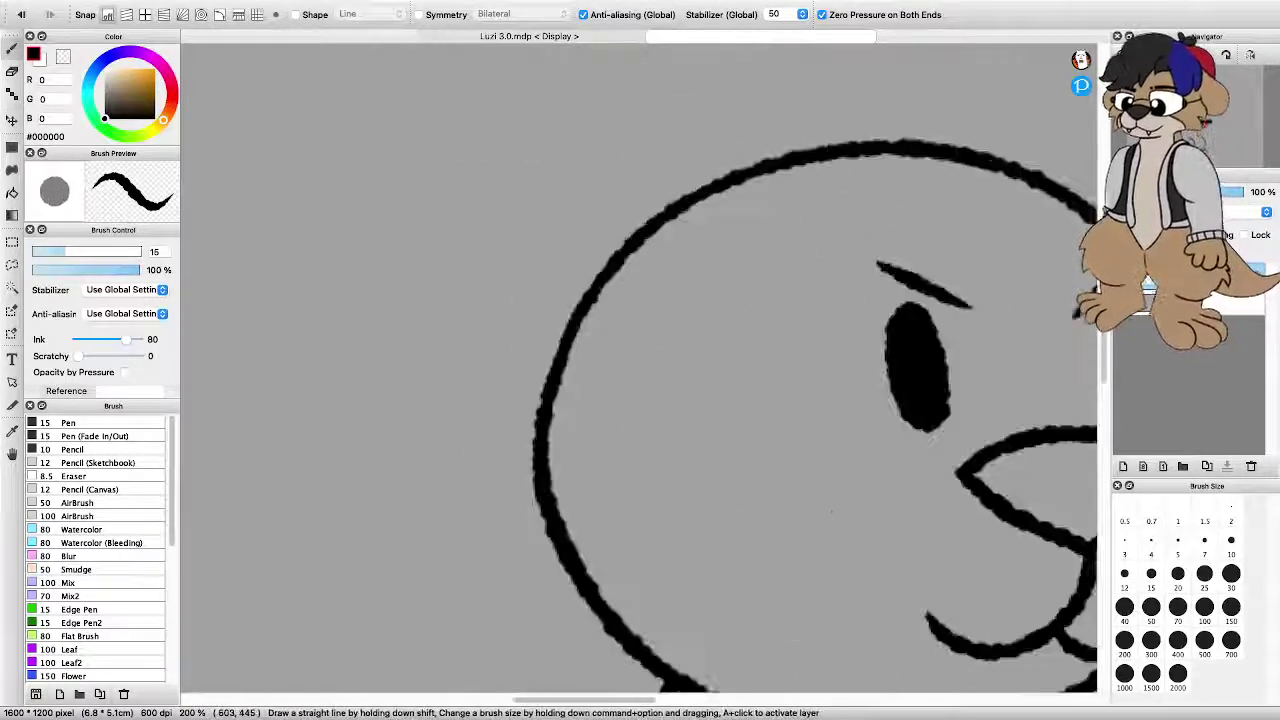
pyautogui.moveTo(622, 366)
pyautogui.mouseDown()
pyautogui.moveTo(580, 295)
pyautogui.moveTo(598, 240)
pyautogui.moveTo(634, 217)
pyautogui.moveTo(728, 242)
pyautogui.mouseUp()
pyautogui.scroll(-5, 640, 370)
pyautogui.scroll(5, 640, 370)
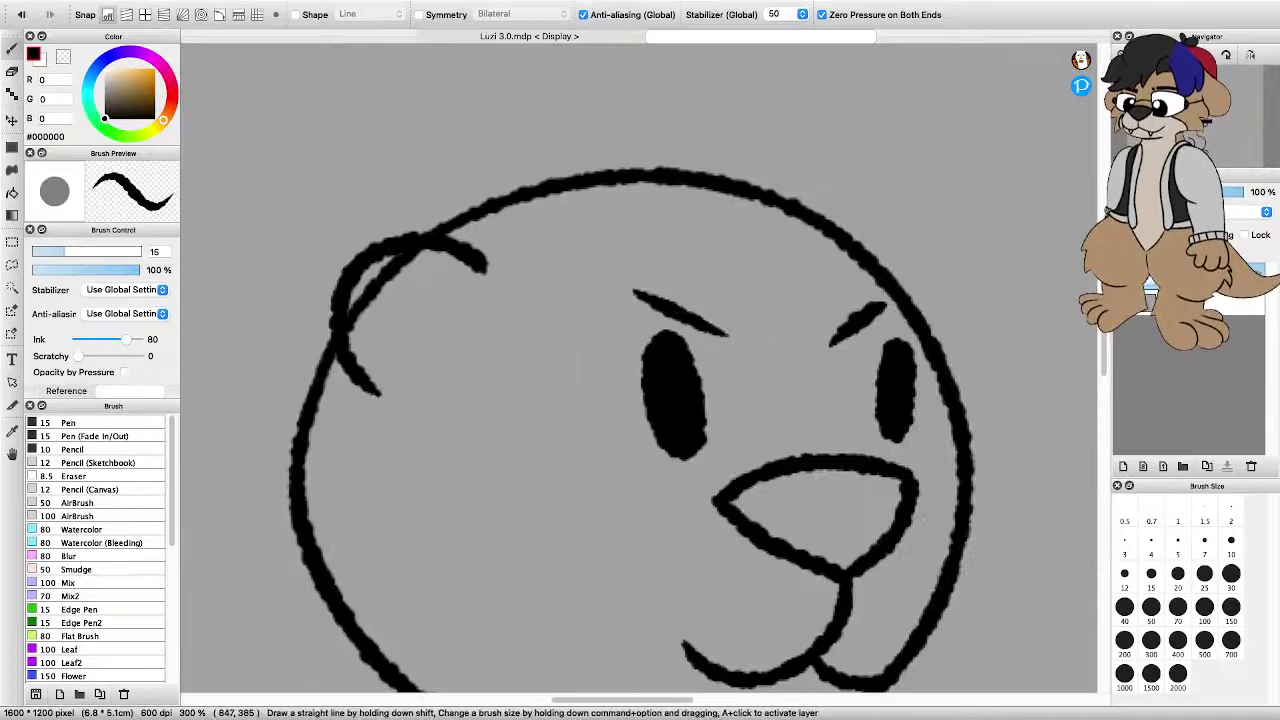
pyautogui.moveTo(797, 205)
pyautogui.mouseDown()
pyautogui.moveTo(822, 195)
pyautogui.moveTo(884, 224)
pyautogui.moveTo(911, 294)
pyautogui.mouseUp()
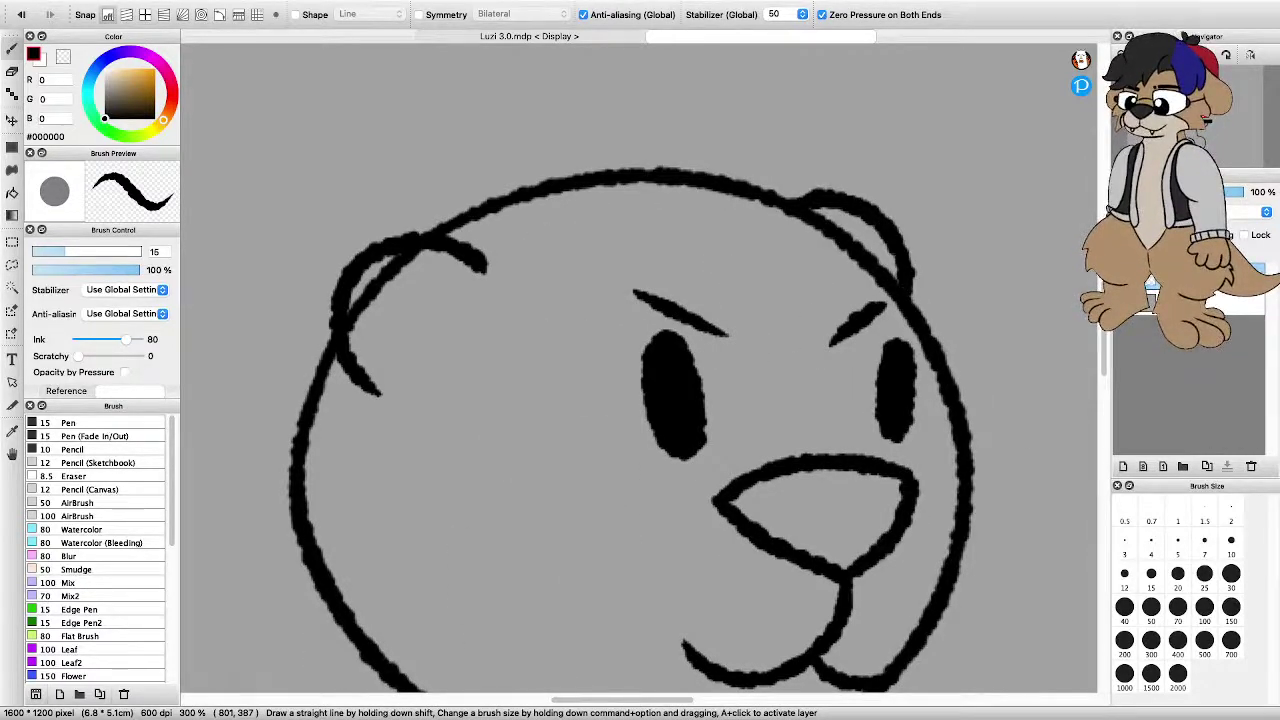
pyautogui.moveTo(488, 467); pyautogui.dragTo(769, 493)
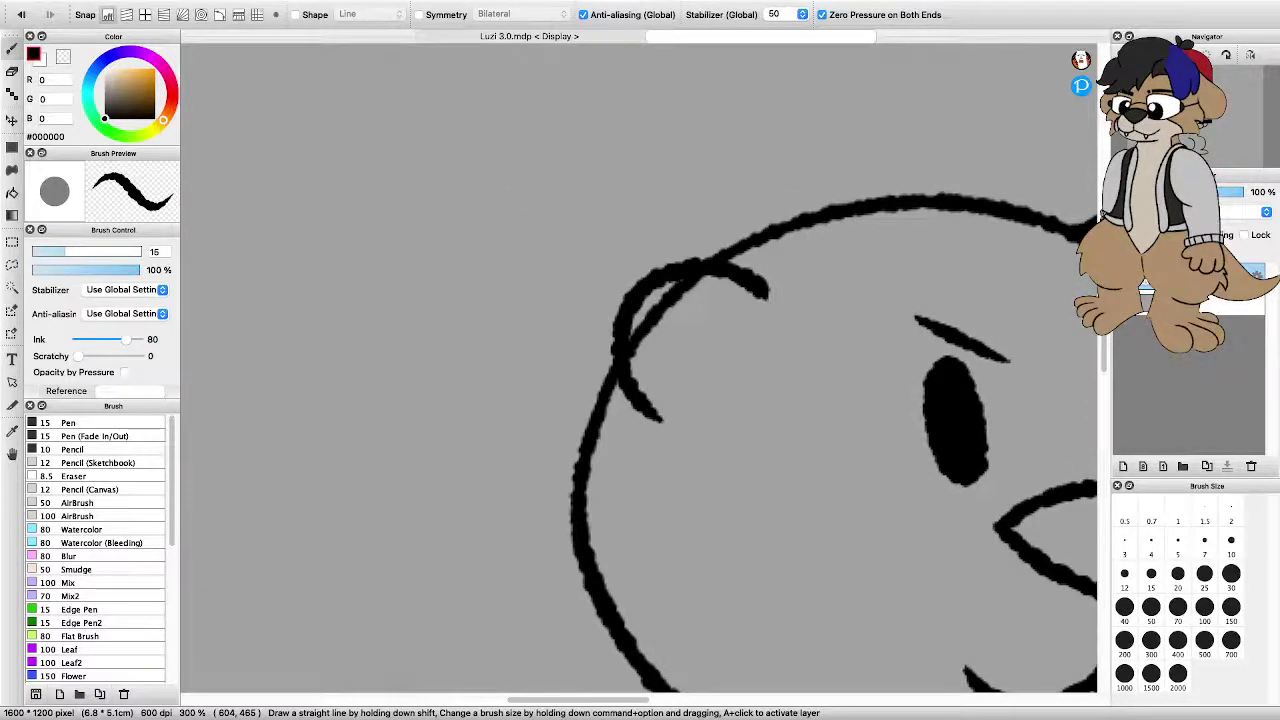
pyautogui.moveTo(680, 388)
pyautogui.mouseDown()
pyautogui.moveTo(705, 298)
pyautogui.moveTo(655, 325)
pyautogui.moveTo(670, 390)
pyautogui.mouseUp()
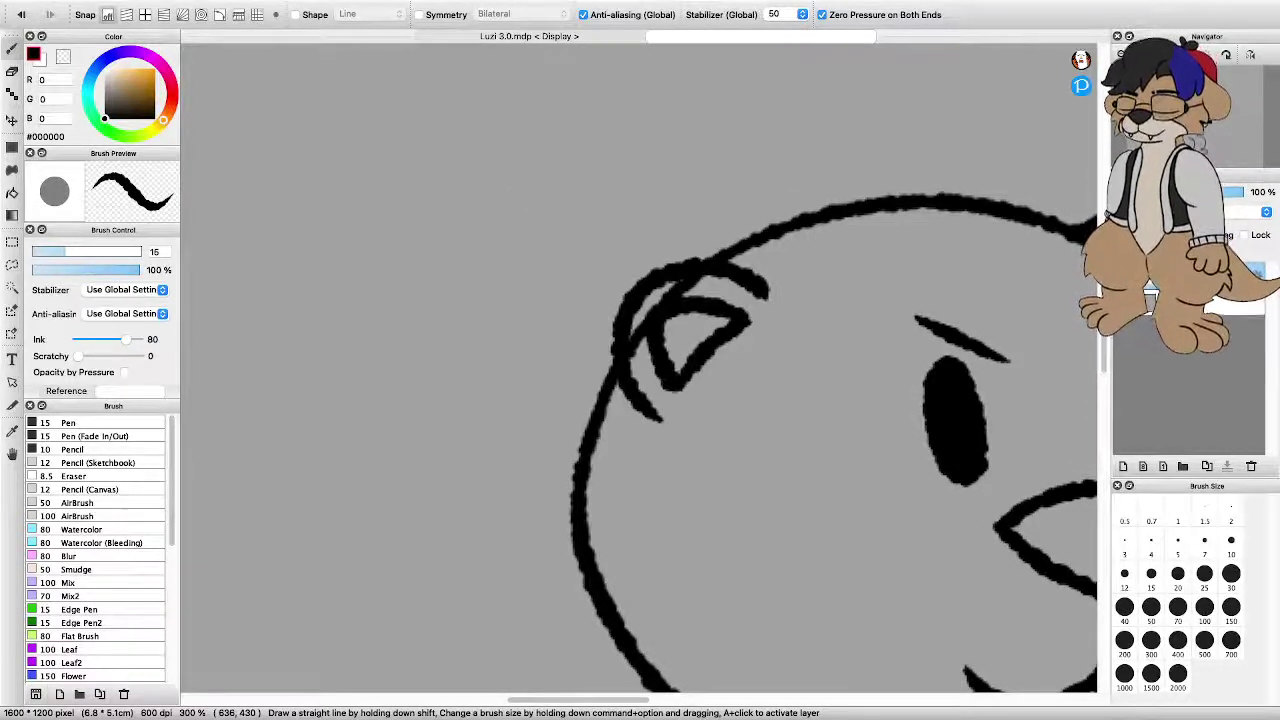
pyautogui.press('super+z')
pyautogui.press('super+z')
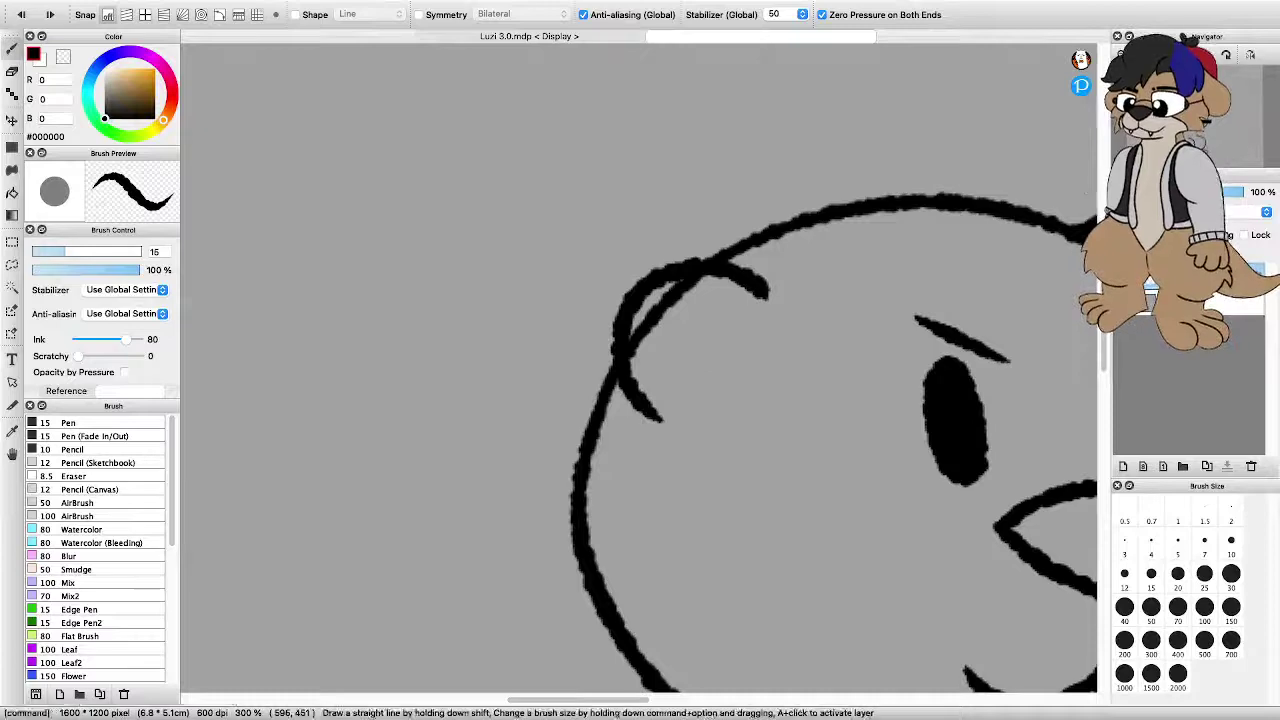
# Erase the part of the head outline that runs through the back ear with the 30 px eraser
pyautogui.press('super+plus')
pyautogui.press('super+plus')
pyautogui.press('e')
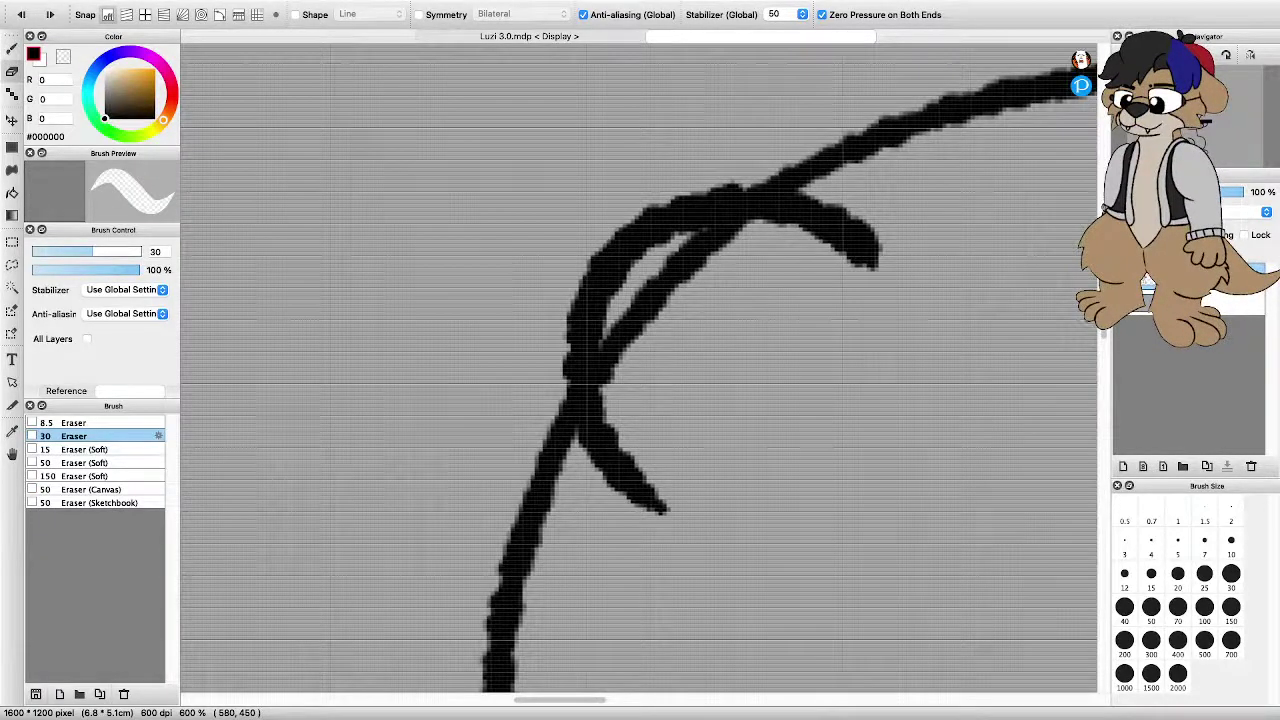
pyautogui.moveTo(612, 380)
pyautogui.mouseDown()
pyautogui.moveTo(652, 292)
pyautogui.moveTo(738, 226)
pyautogui.mouseUp()
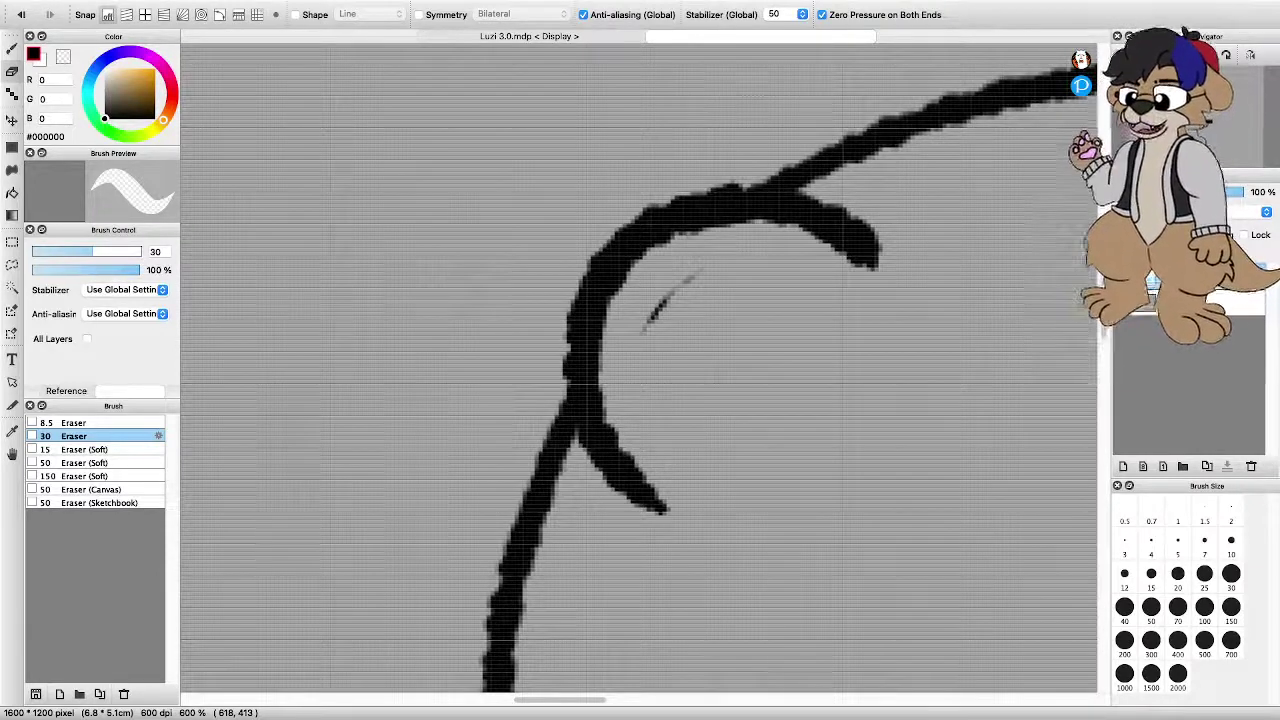
pyautogui.moveTo(642, 332); pyautogui.dragTo(692, 278)
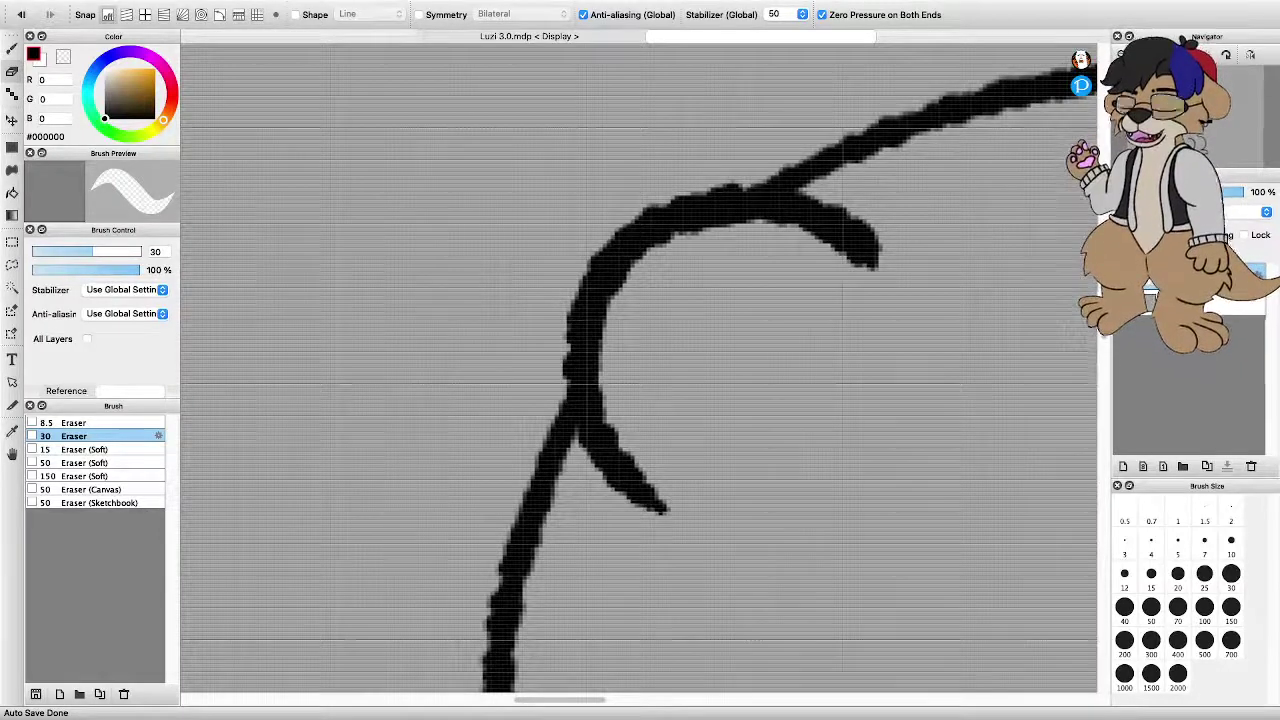
# Draw a closed half-round inner-ear shape inside the back ear with the 15 px black pen
pyautogui.press('b')
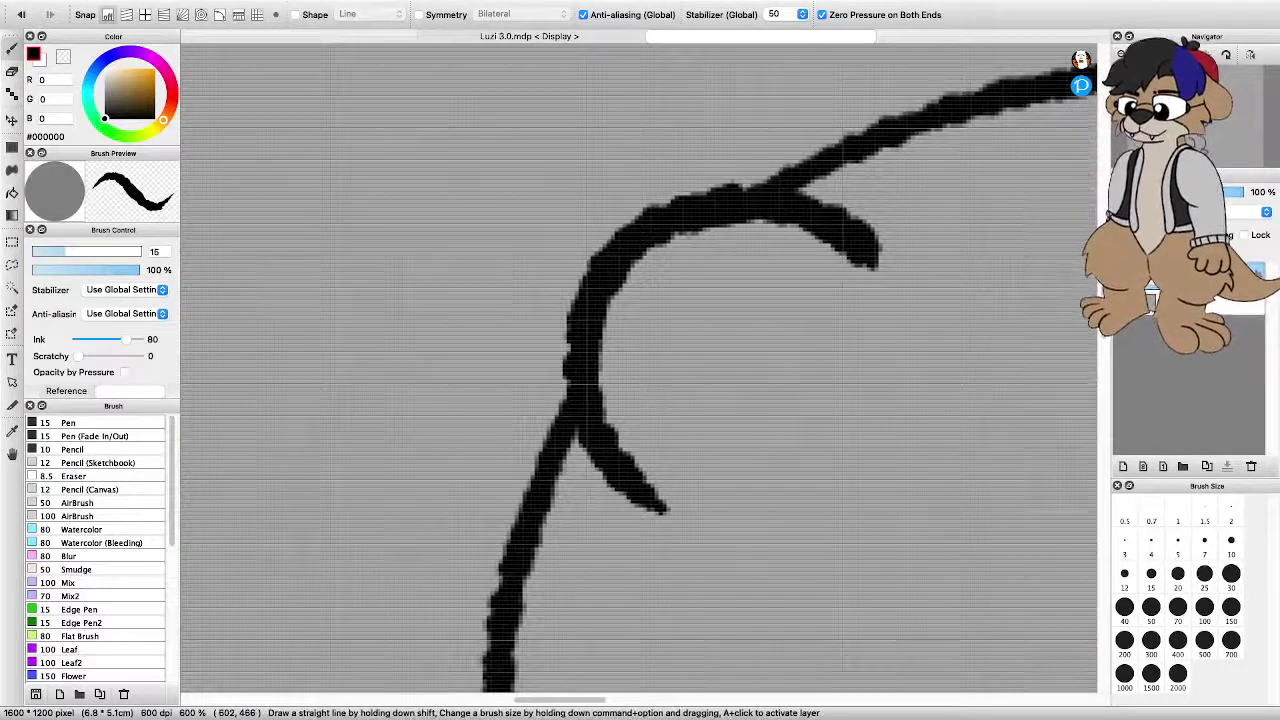
pyautogui.moveTo(692, 452)
pyautogui.mouseDown()
pyautogui.moveTo(750, 373)
pyautogui.moveTo(840, 288)
pyautogui.moveTo(827, 277)
pyautogui.moveTo(775, 252)
pyautogui.moveTo(725, 253)
pyautogui.moveTo(662, 288)
pyautogui.moveTo(640, 358)
pyautogui.moveTo(656, 413)
pyautogui.moveTo(690, 440)
pyautogui.mouseUp()
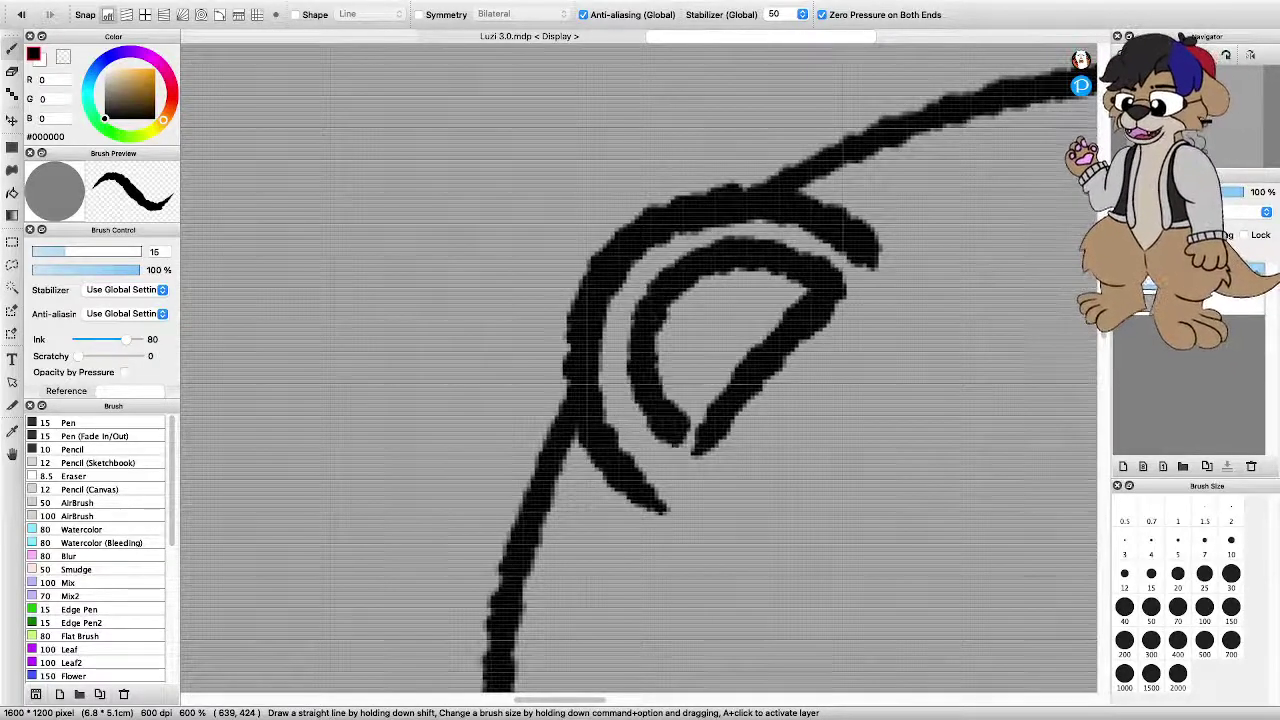
pyautogui.scroll(-4, 724, 380)
pyautogui.scroll(3, 860, 480)
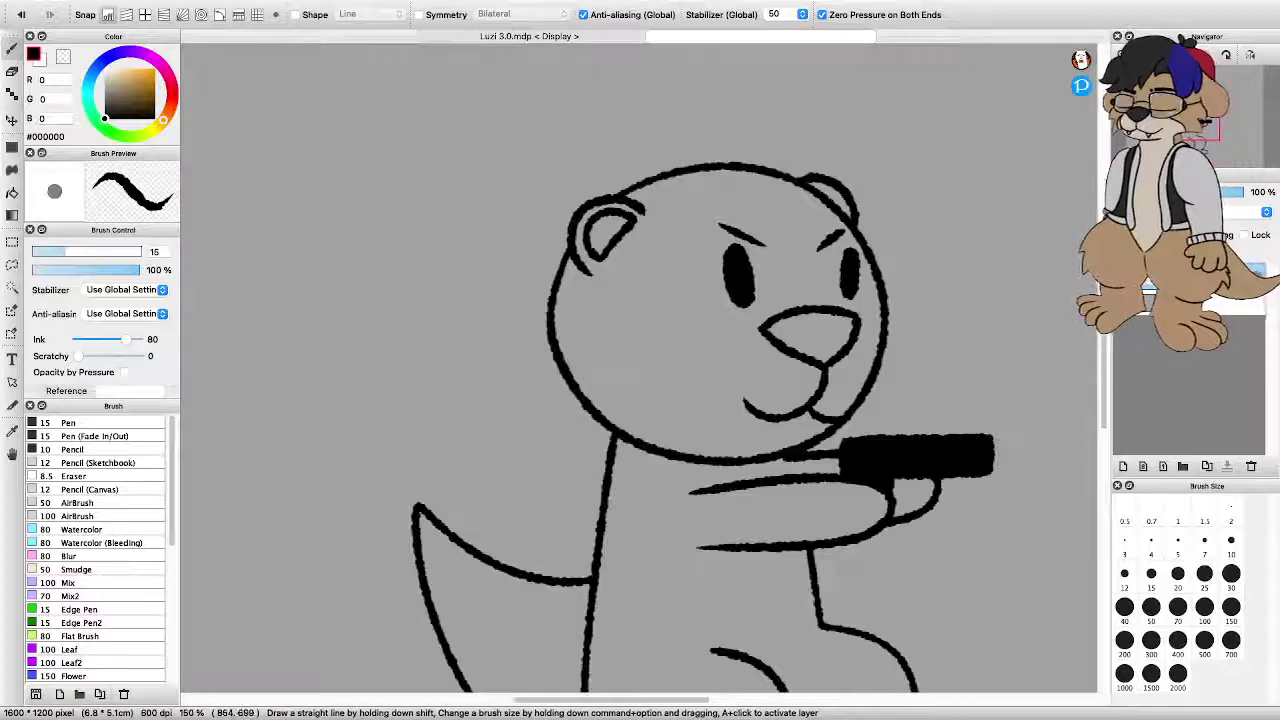
pyautogui.scroll(-6, 640, 370)
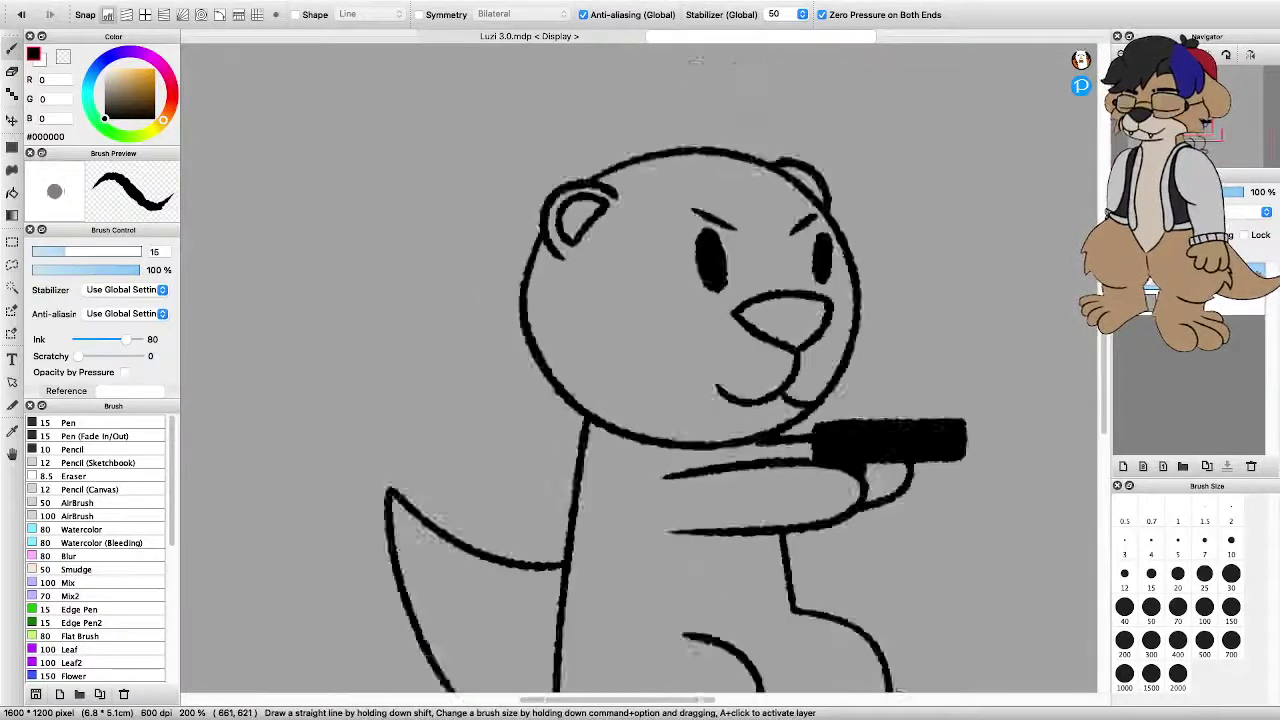
pyautogui.scroll(4, 640, 370)
pyautogui.scroll(-3, 640, 370)
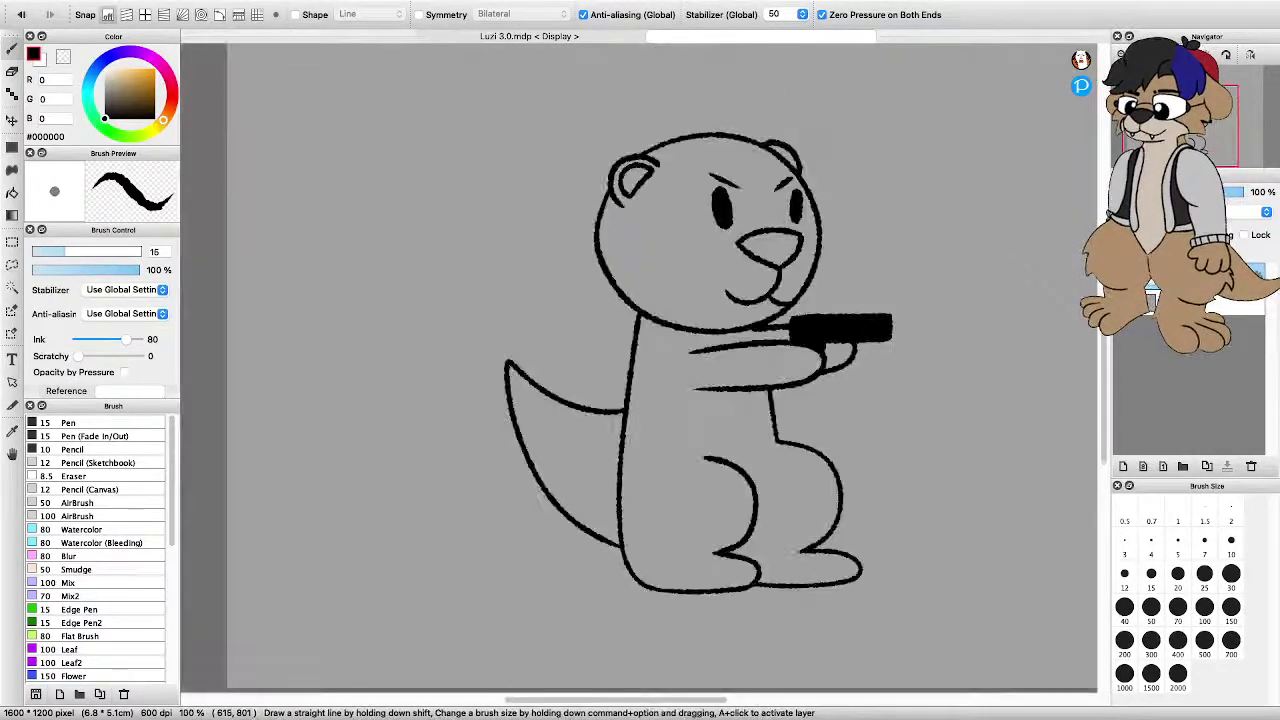
# Draw three curved black whiskers on the near cheek, sweeping back from beside the nose and mouth
pyautogui.scroll(3, 640, 370)
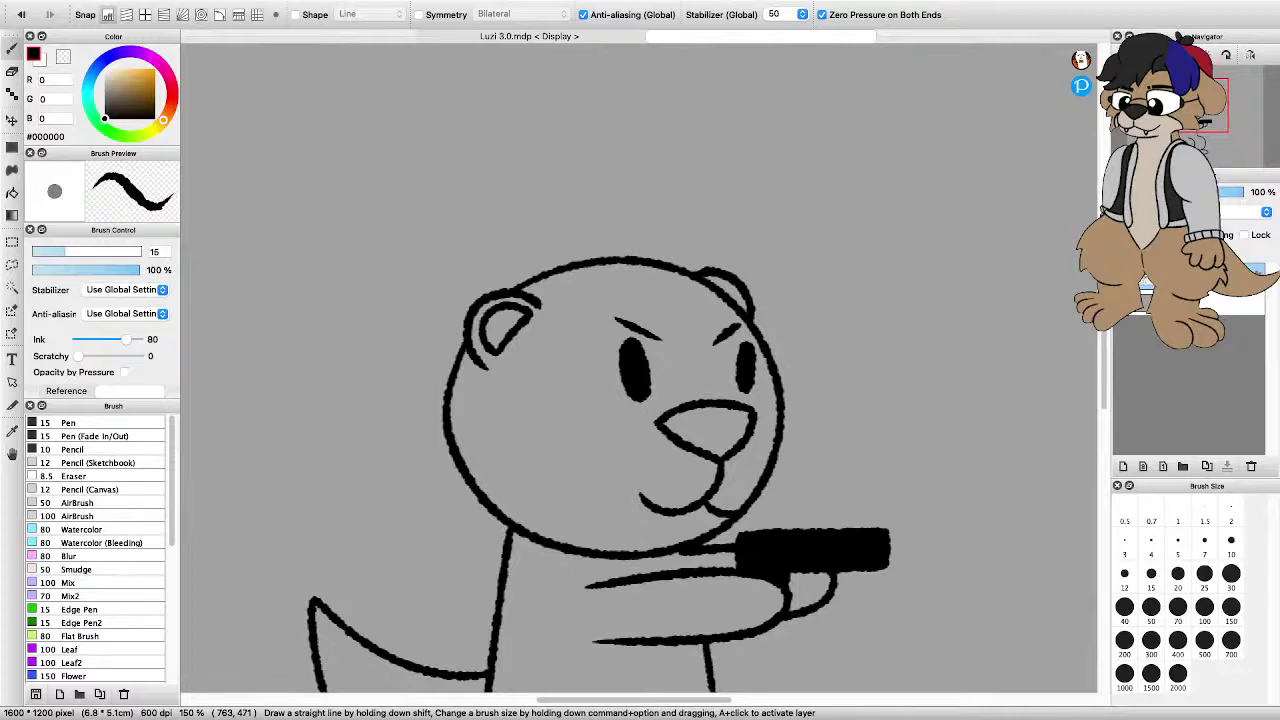
pyautogui.scroll(2, 650, 397)
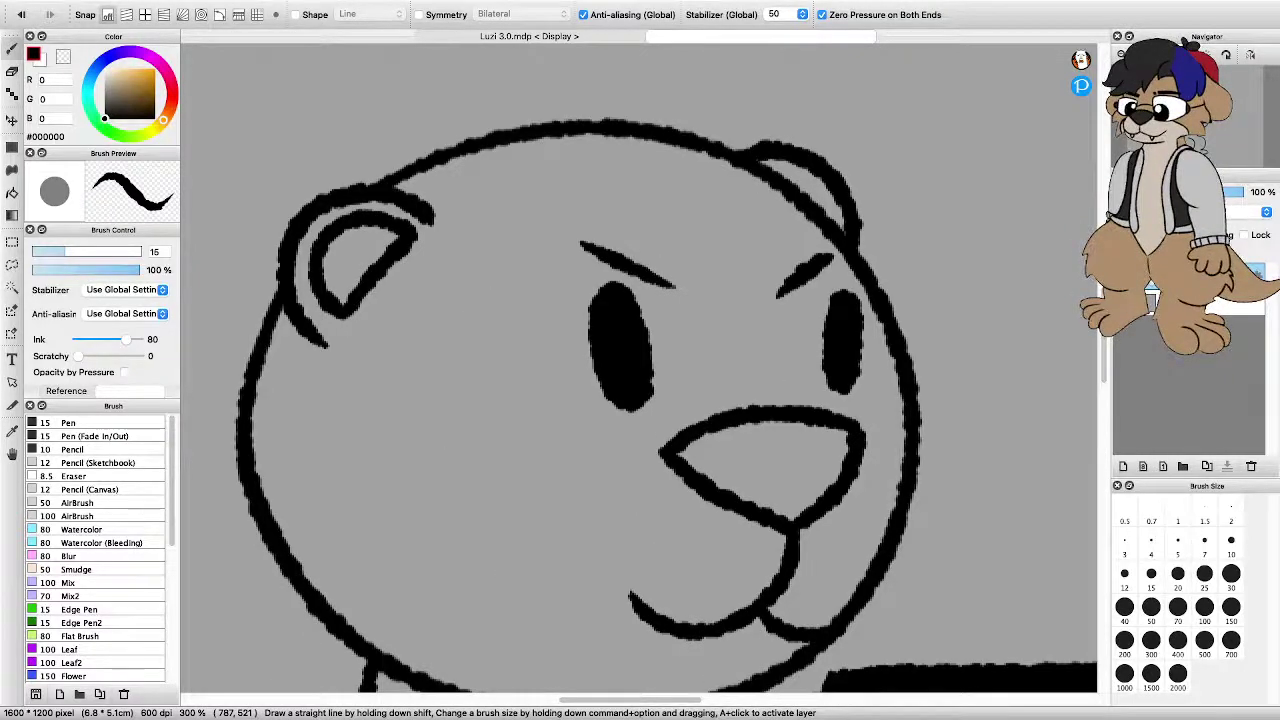
pyautogui.scroll(-1, 640, 370)
pyautogui.moveTo(741, 441); pyautogui.dragTo(622, 420)
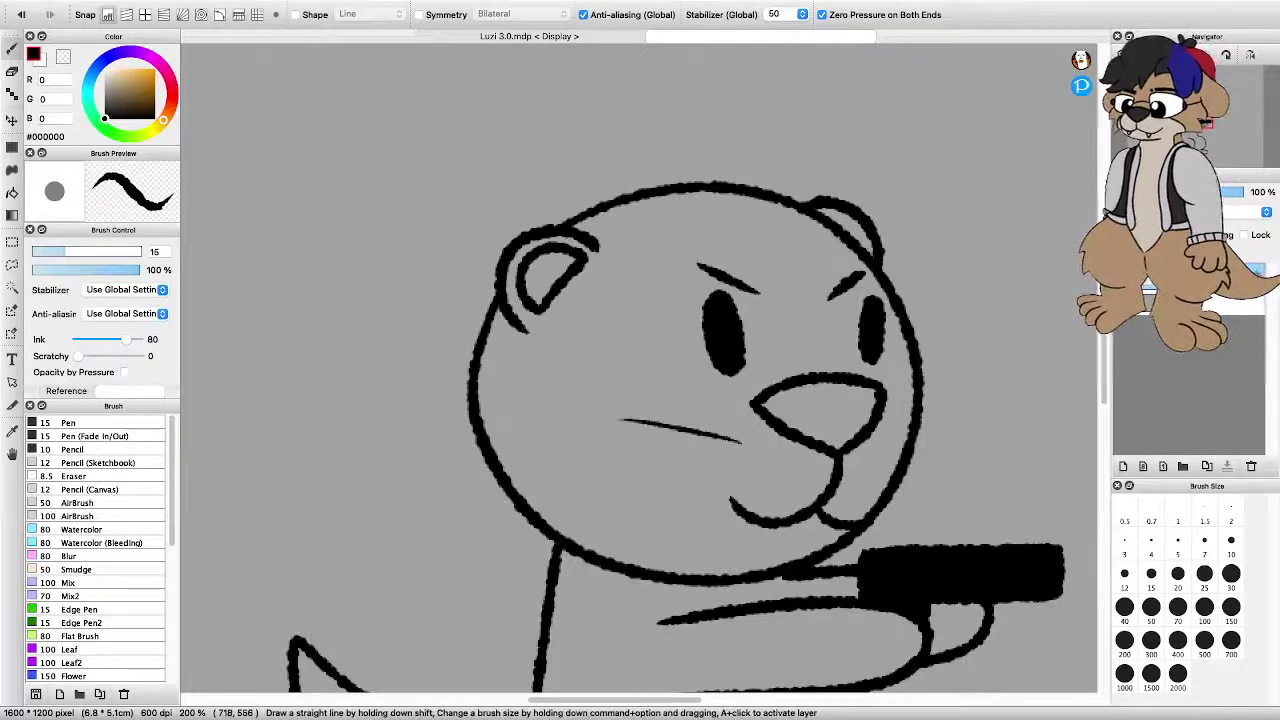
pyautogui.press('super+z')
pyautogui.moveTo(755, 446)
pyautogui.mouseDown()
pyautogui.moveTo(712, 433)
pyautogui.moveTo(602, 441)
pyautogui.mouseUp()
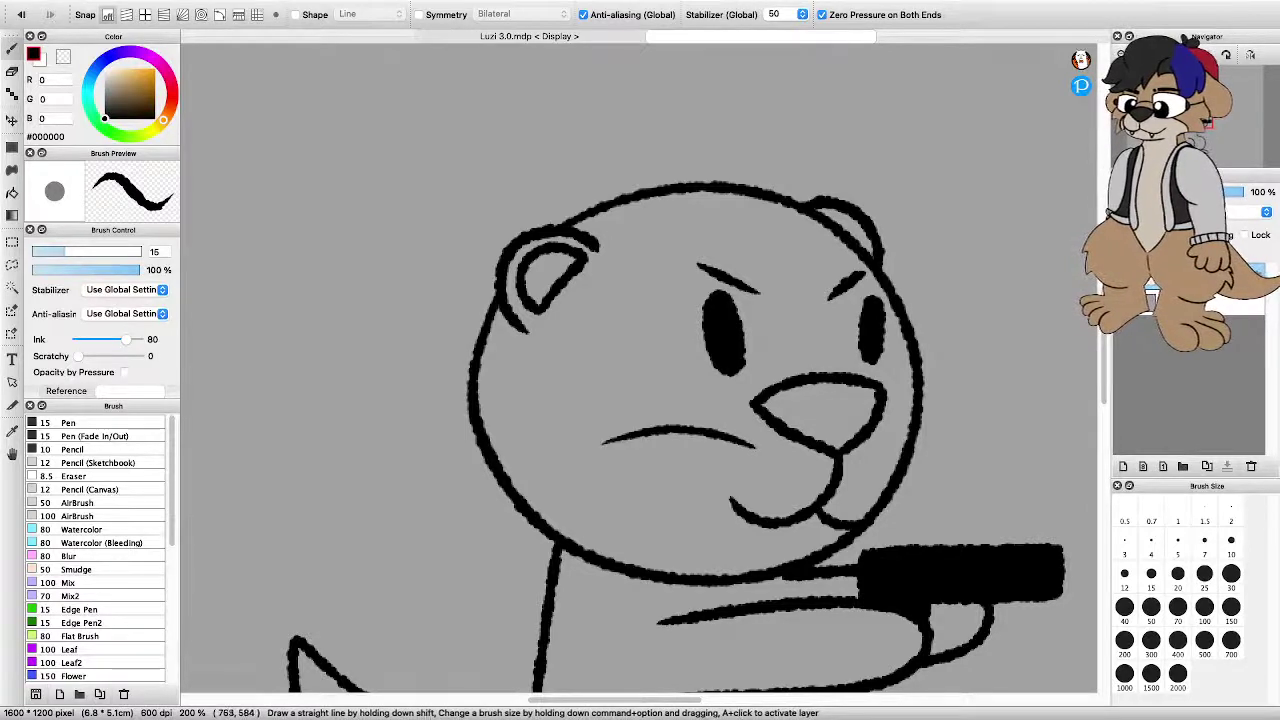
pyautogui.moveTo(752, 469)
pyautogui.mouseDown()
pyautogui.moveTo(696, 458)
pyautogui.moveTo(608, 490)
pyautogui.mouseUp()
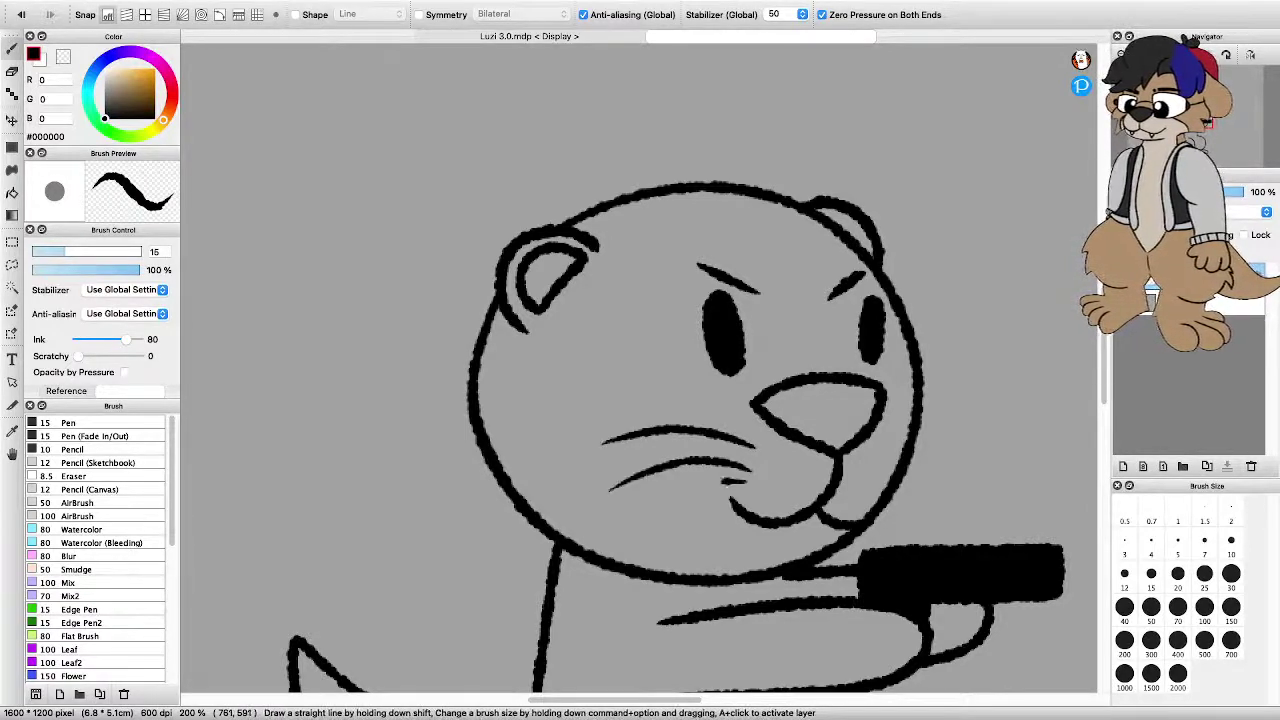
pyautogui.moveTo(722, 482); pyautogui.dragTo(641, 503)
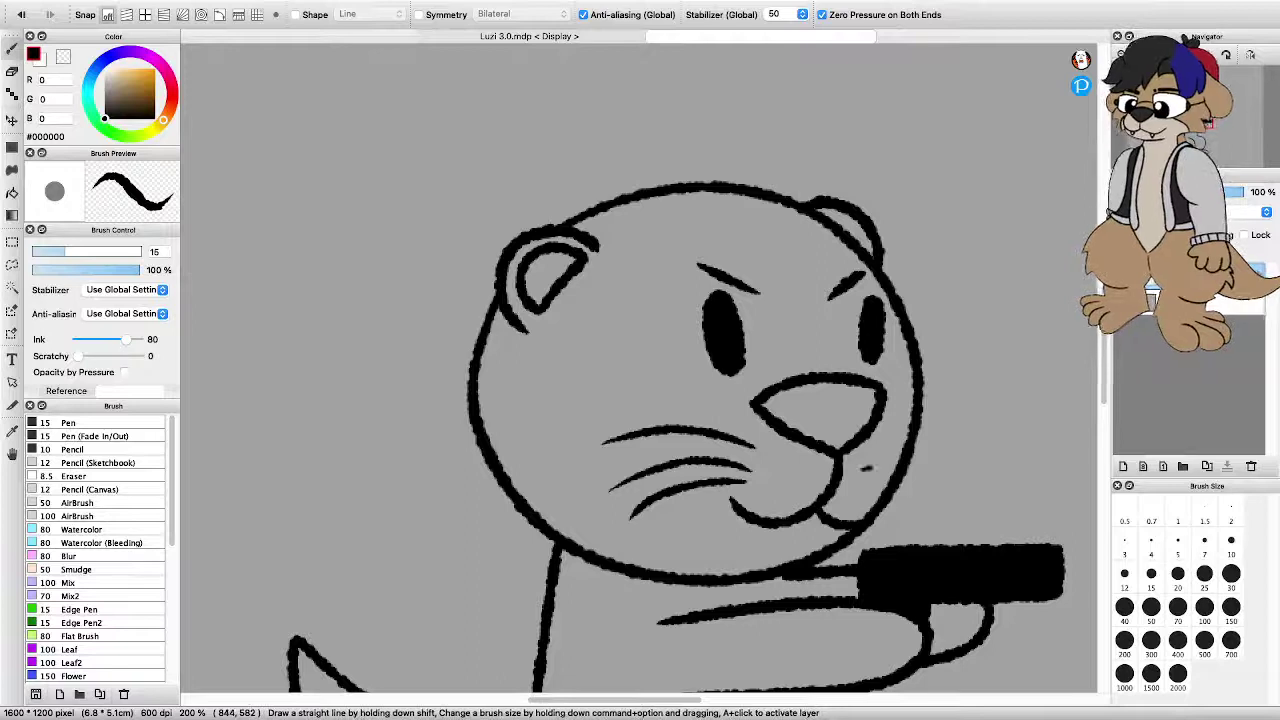
# Draw three curved whiskers on the far cheek, extending forward past the head outline above the gun
pyautogui.moveTo(866, 467)
pyautogui.mouseDown()
pyautogui.moveTo(984, 470)
pyautogui.moveTo(1036, 489)
pyautogui.mouseUp()
pyautogui.moveTo(858, 483); pyautogui.dragTo(1000, 516)
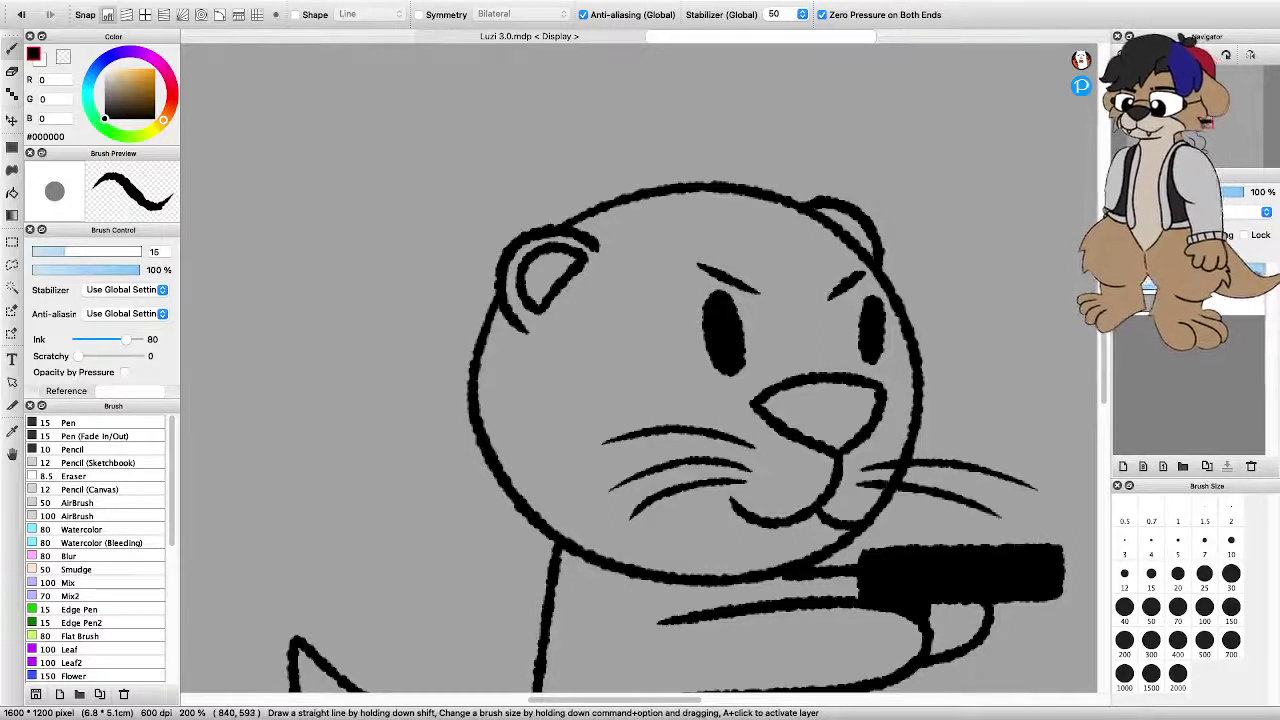
pyautogui.moveTo(862, 496); pyautogui.dragTo(956, 530)
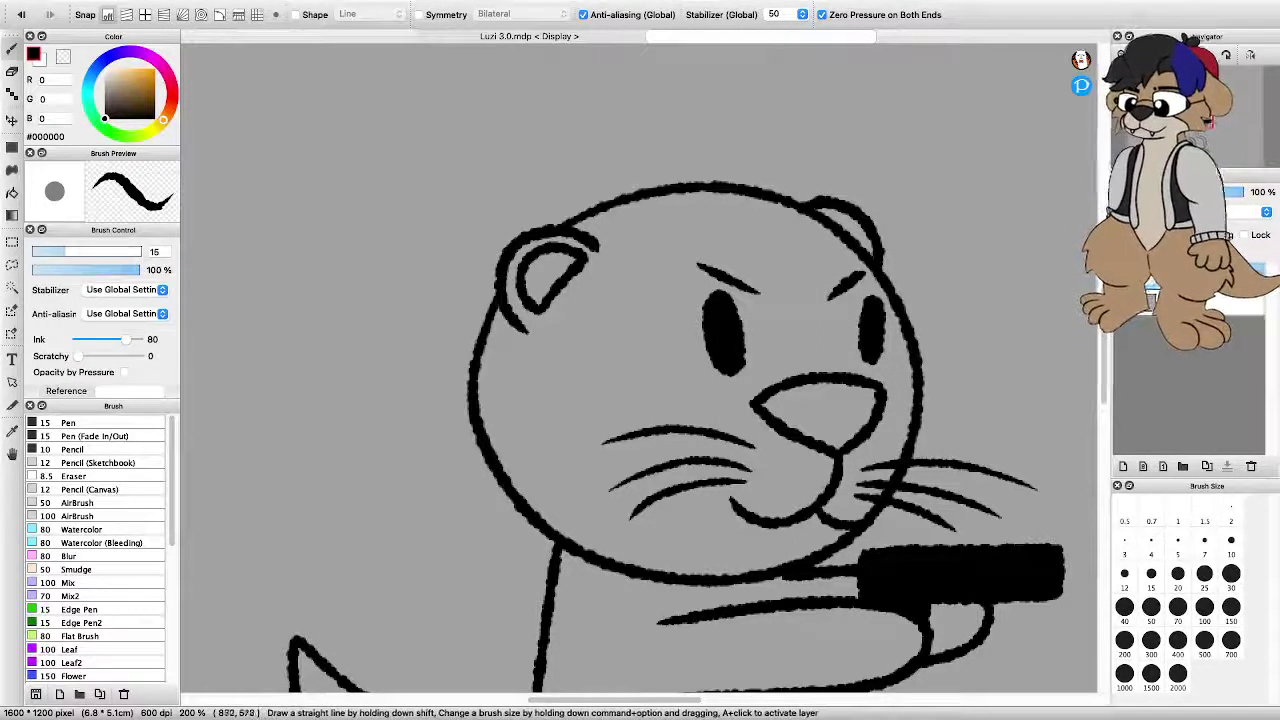
pyautogui.scroll(-4, 777, 455)
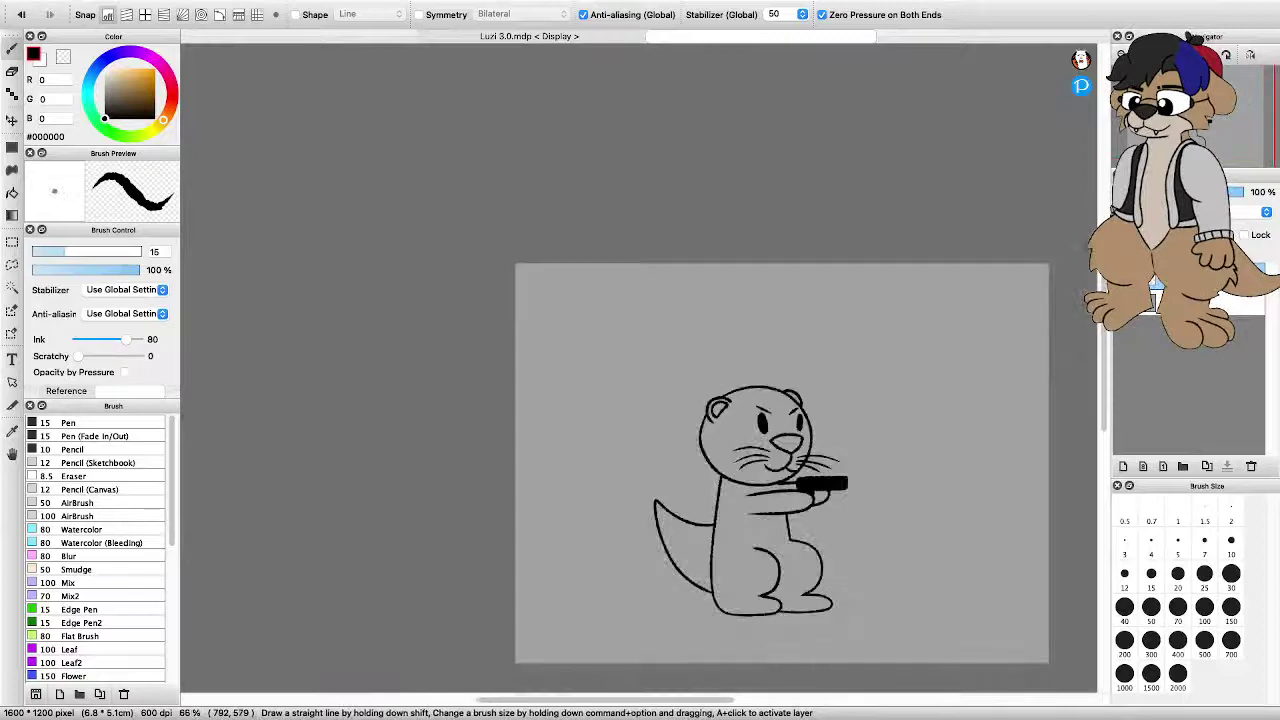
# Try to draw two curved nostrils along the lower edges of the nose
pyautogui.scroll(5, 780, 457)
pyautogui.scroll(2, 772, 366)
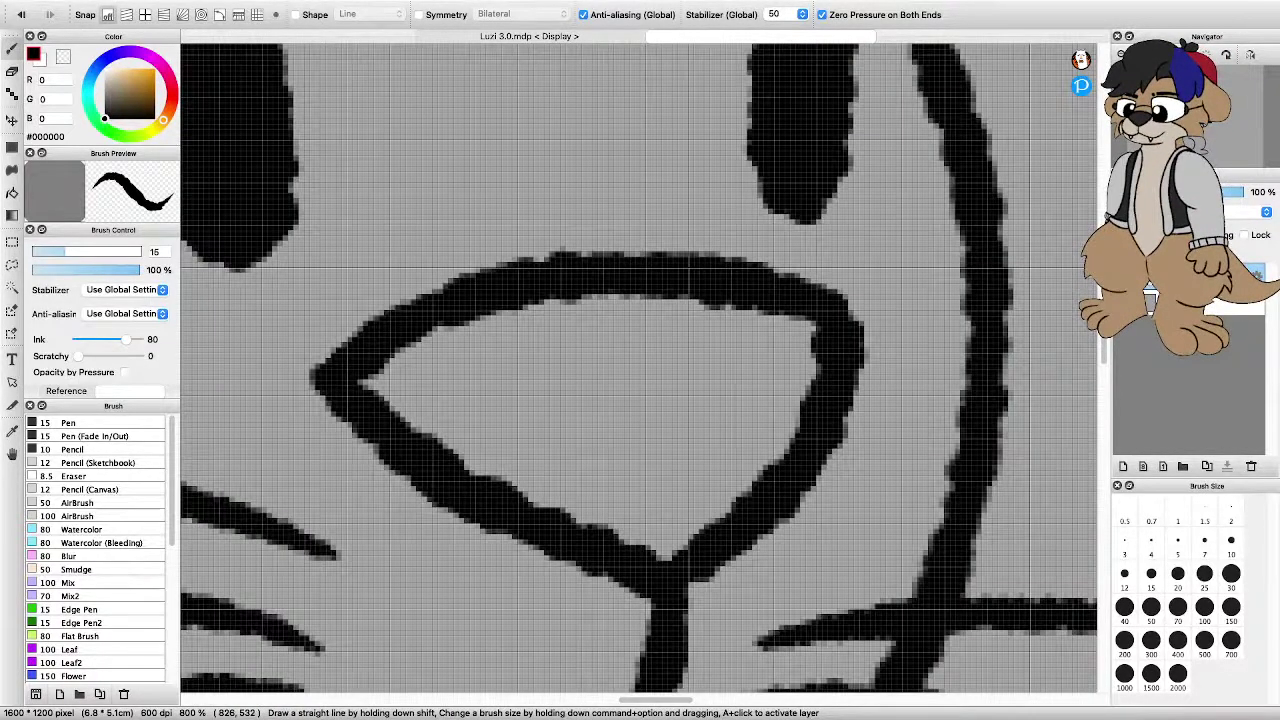
pyautogui.moveTo(420, 436)
pyautogui.mouseDown()
pyautogui.moveTo(614, 484)
pyautogui.moveTo(636, 546)
pyautogui.moveTo(766, 388)
pyautogui.moveTo(814, 376)
pyautogui.mouseUp()
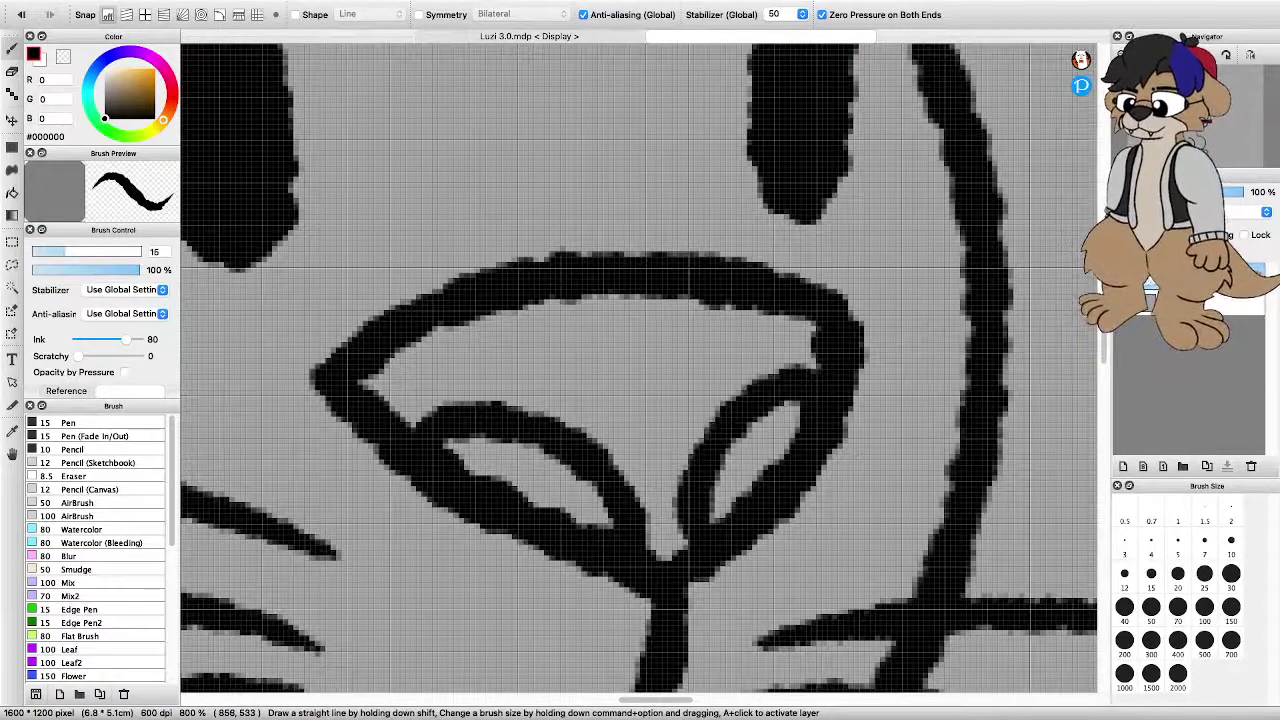
pyautogui.scroll(-3, 816, 380)
pyautogui.press('super+z')
pyautogui.press('super+z')
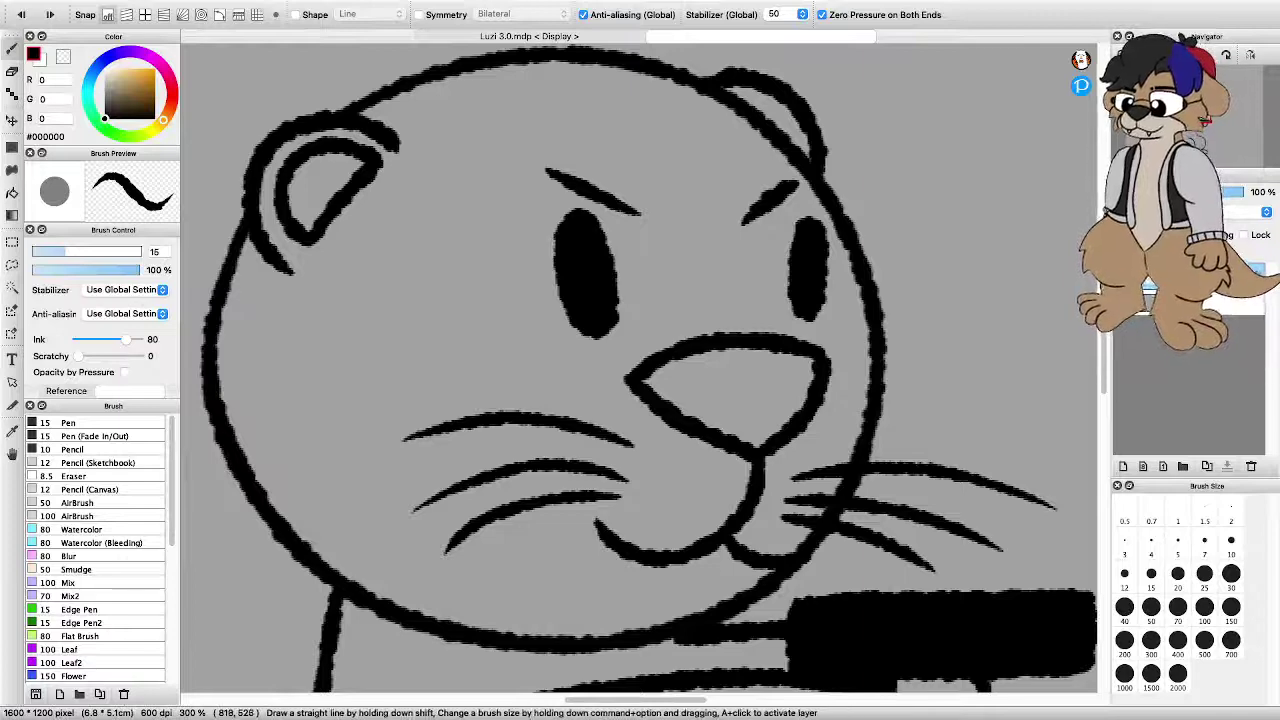
# Set the brush colour to light pink #FFB6E9 and add a new layer
pyautogui.scroll(-3, 738, 400)
pyautogui.scroll(1, 738, 447)
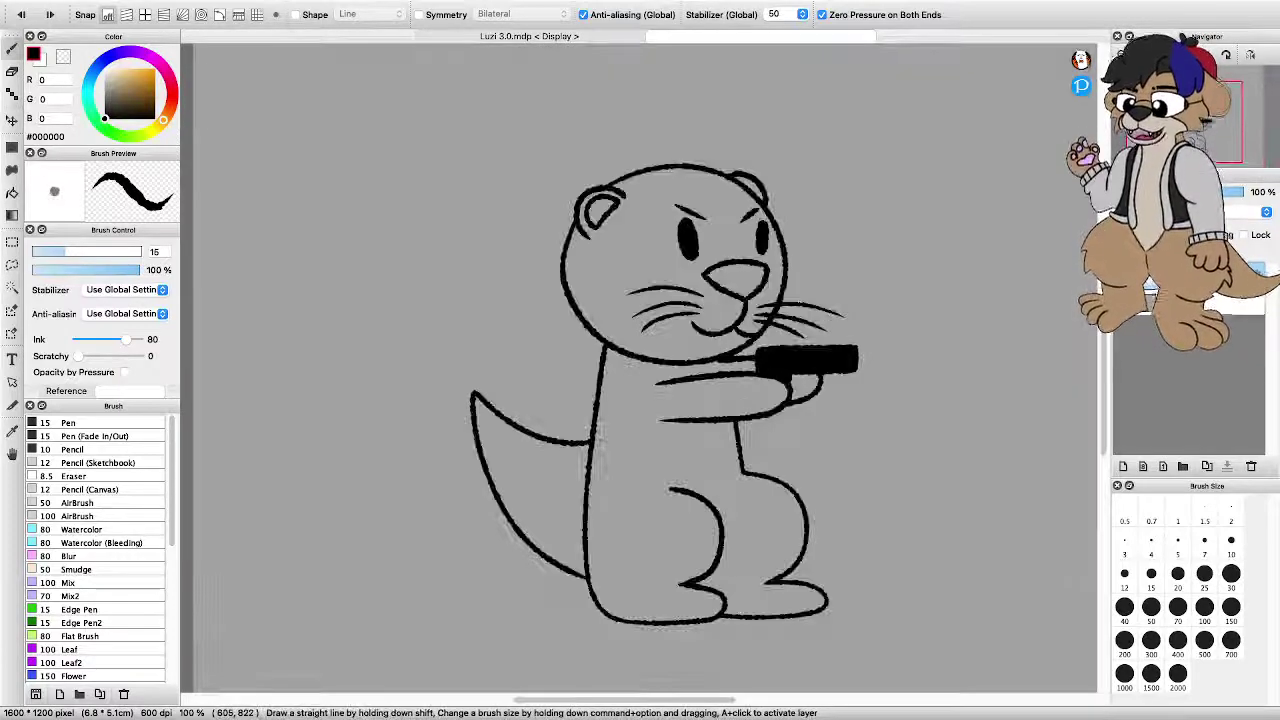
pyautogui.scroll(2, 675, 280)
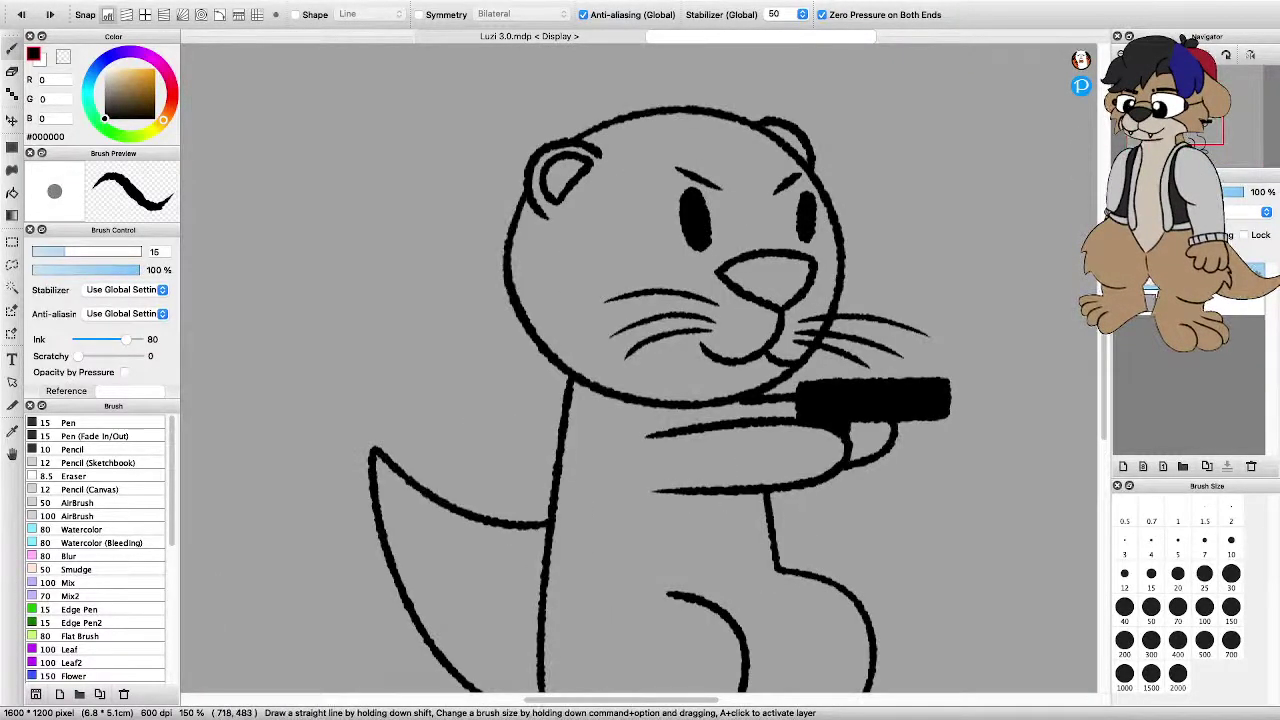
pyautogui.scroll(1, 640, 368)
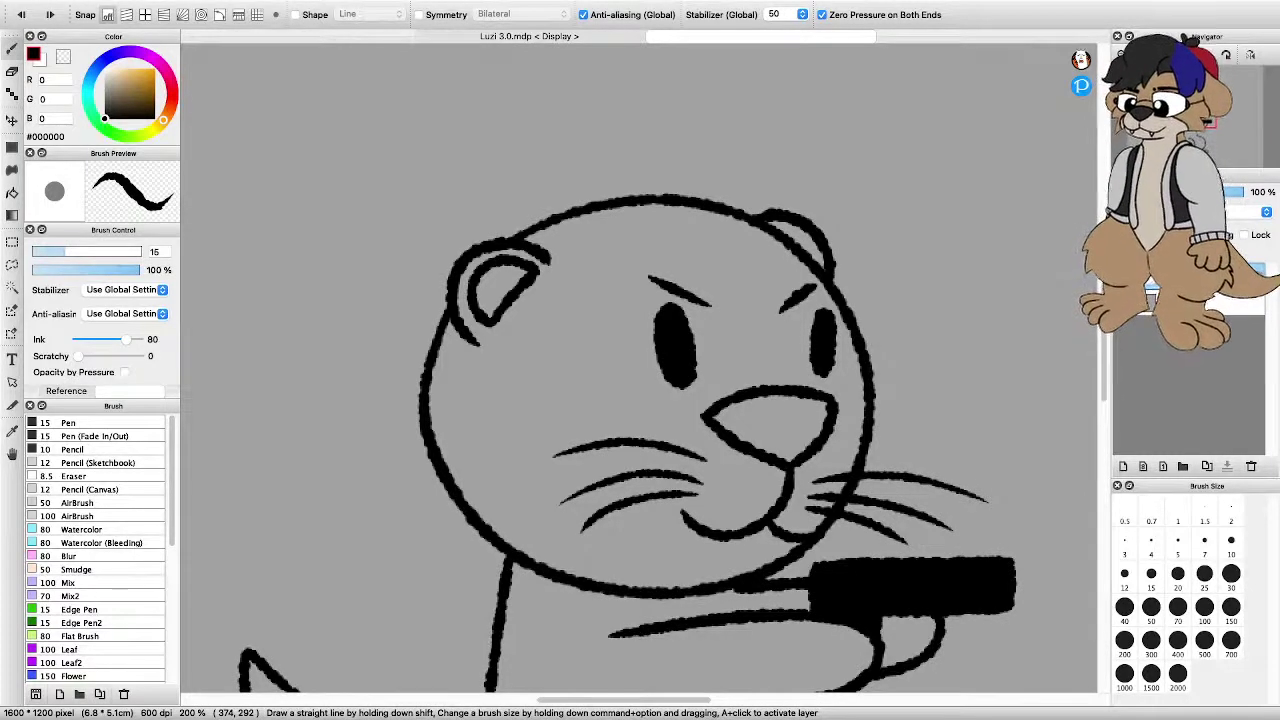
pyautogui.click(154, 68)
pyautogui.click(152, 58)
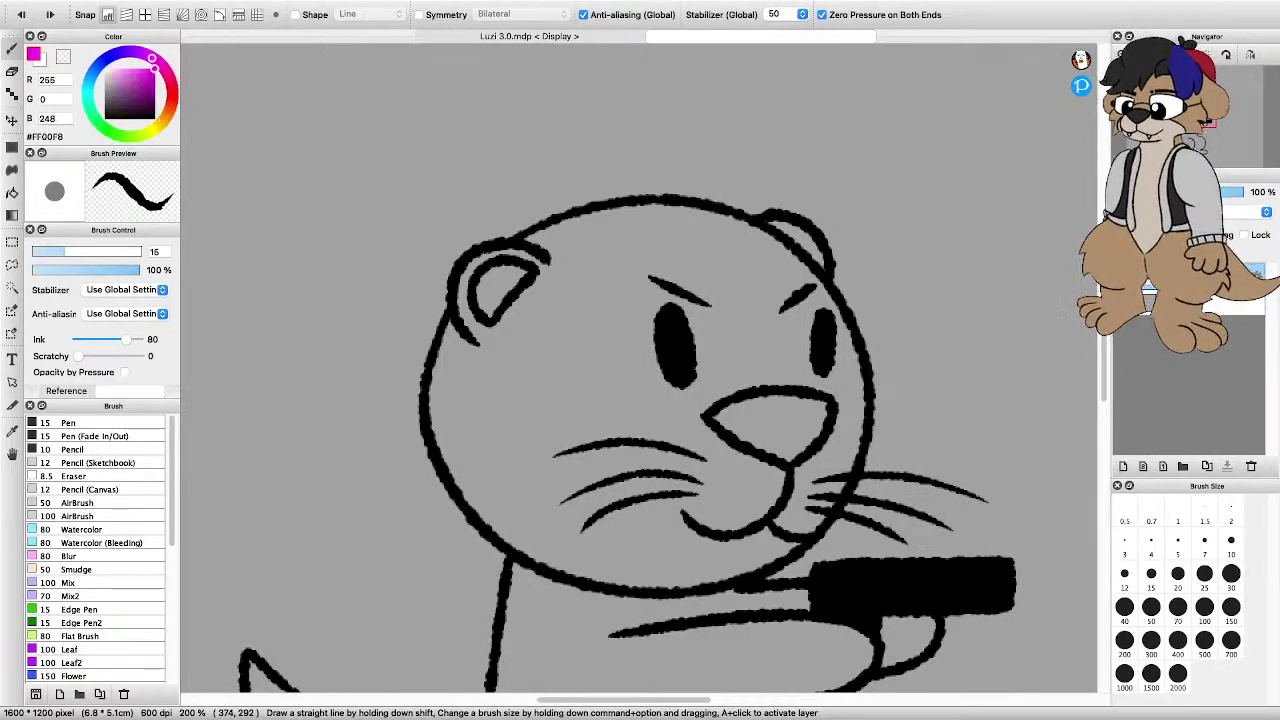
pyautogui.click(161, 66)
pyautogui.moveTo(154, 68); pyautogui.dragTo(119, 68)
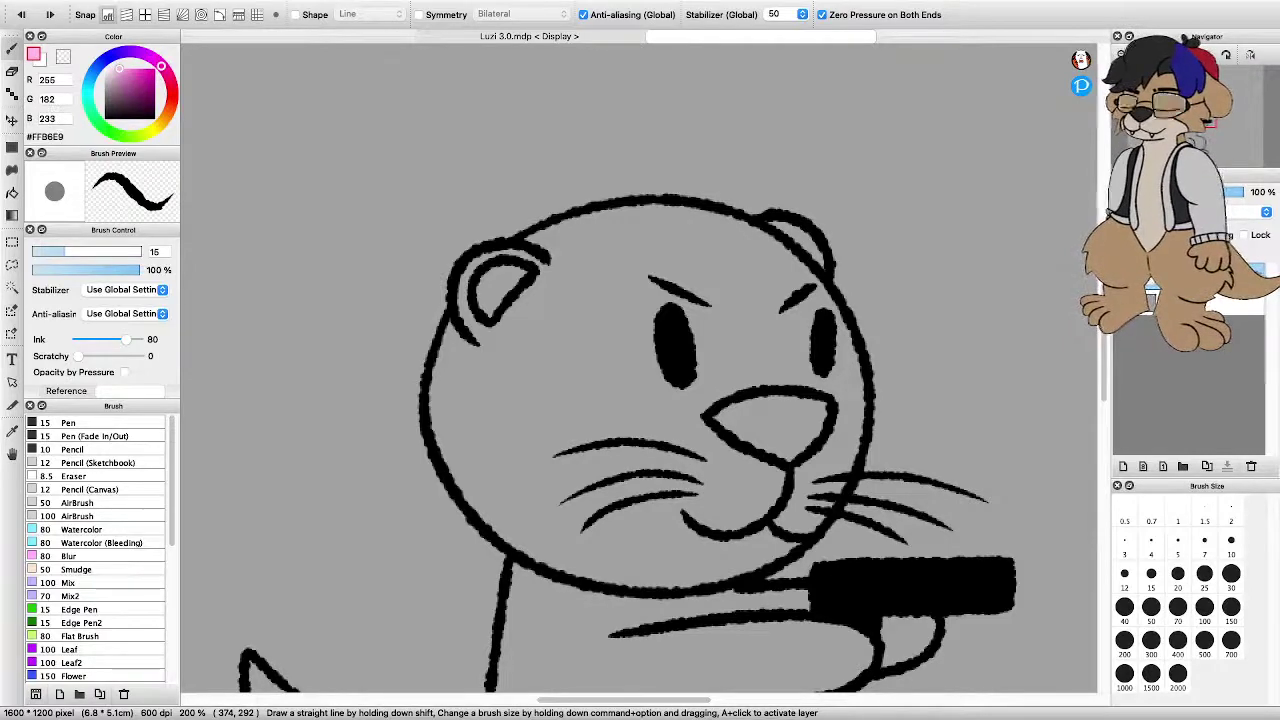
pyautogui.click(1123, 466)
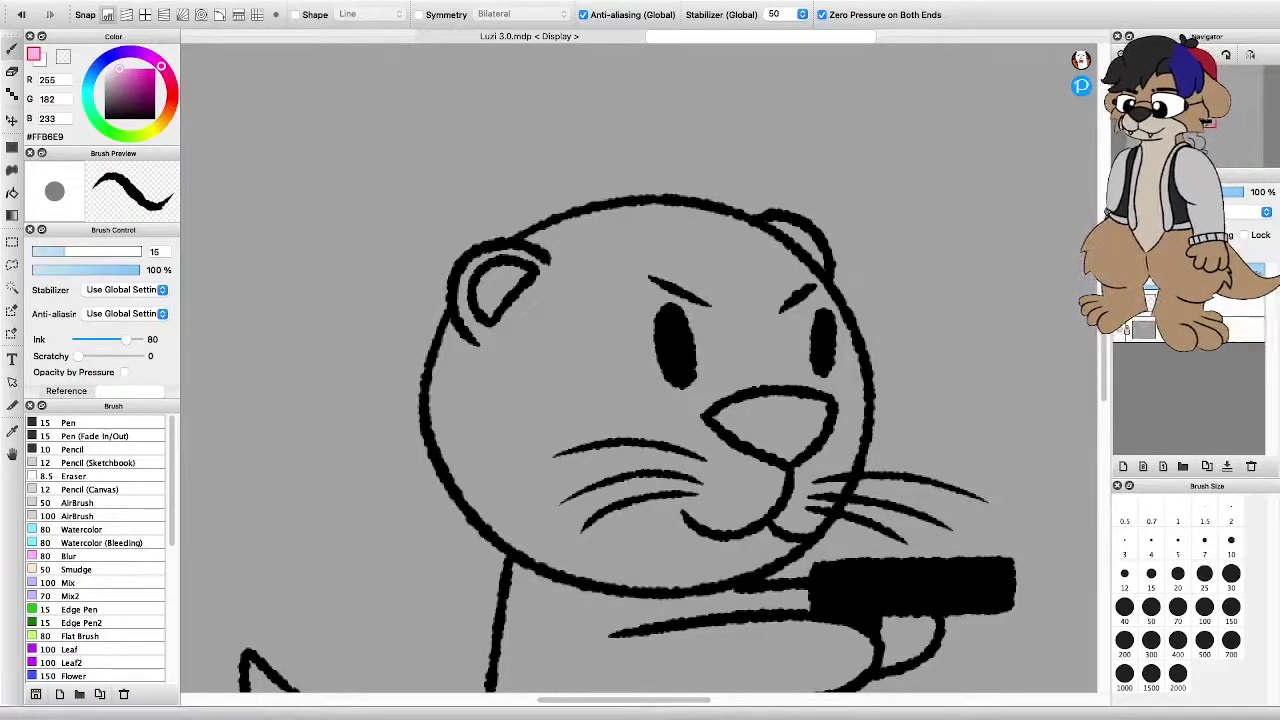
pyautogui.scroll(-3, 592, 326)
pyautogui.scroll(3, 582, 336)
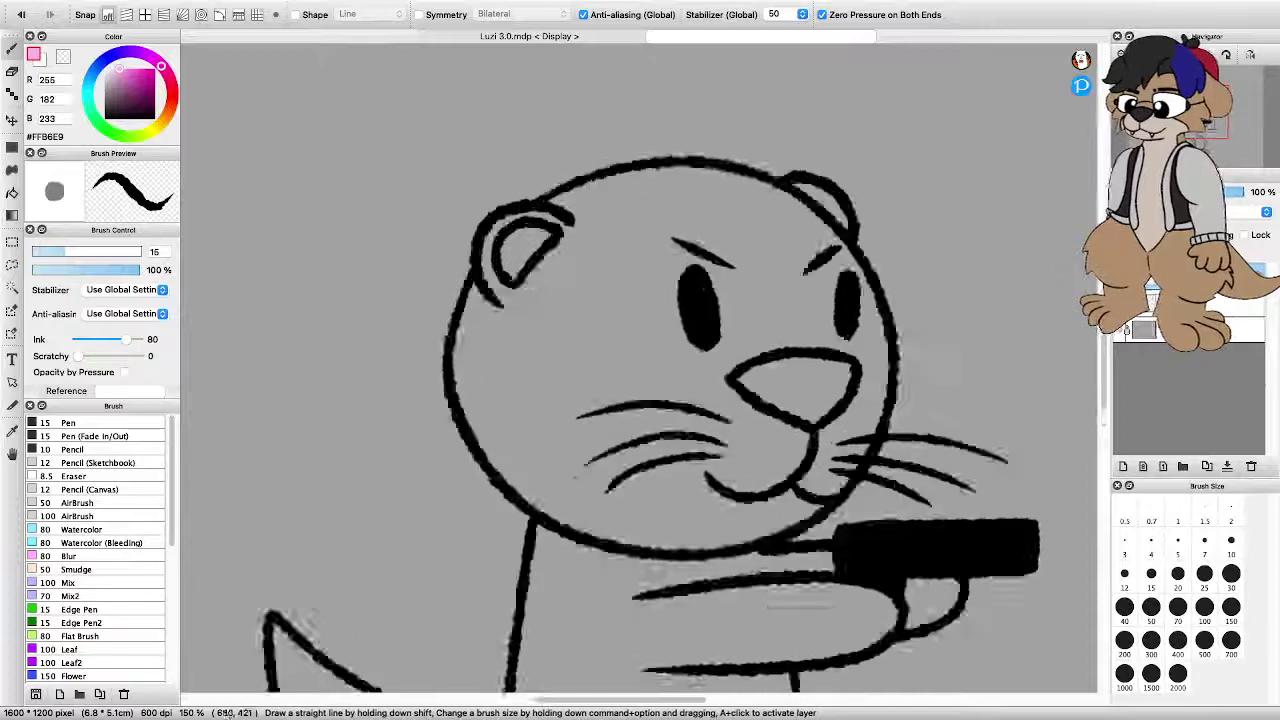
pyautogui.scroll(6, 510, 240)
pyautogui.moveTo(515, 330)
pyautogui.mouseDown()
pyautogui.moveTo(505, 295)
pyautogui.moveTo(535, 345)
pyautogui.mouseUp()
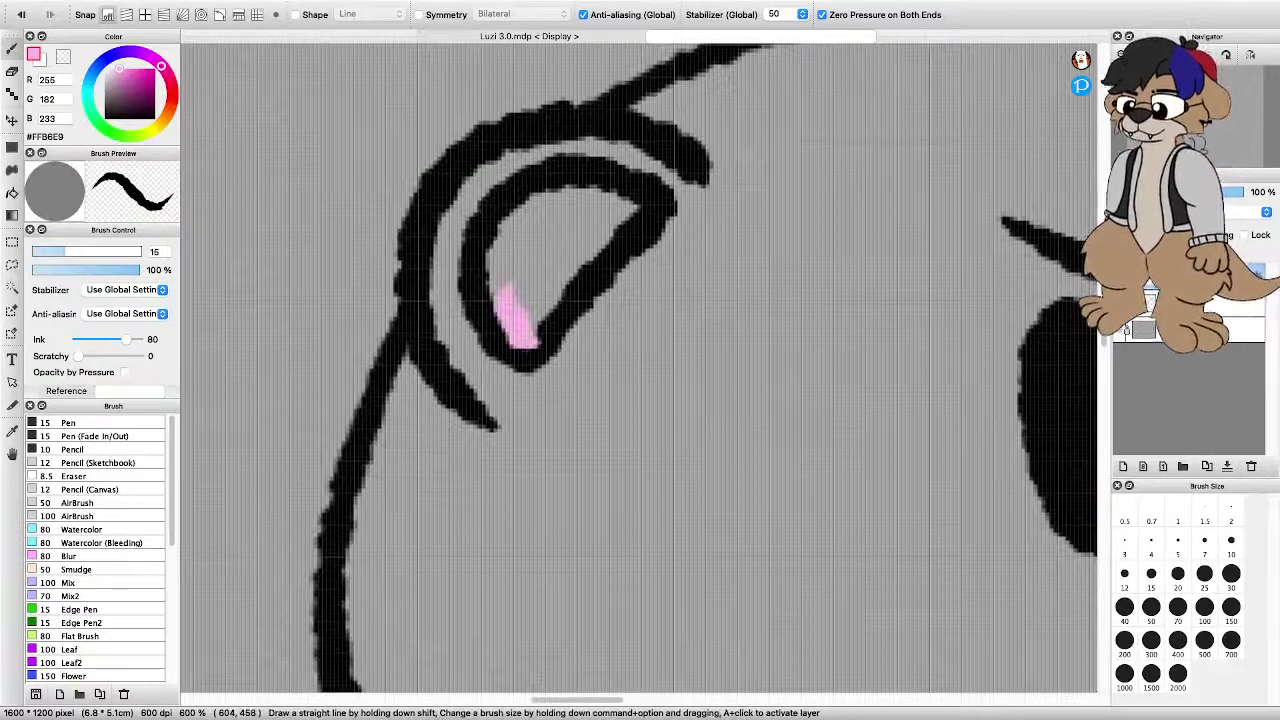
pyautogui.press('super+z')
pyautogui.press('super+z')
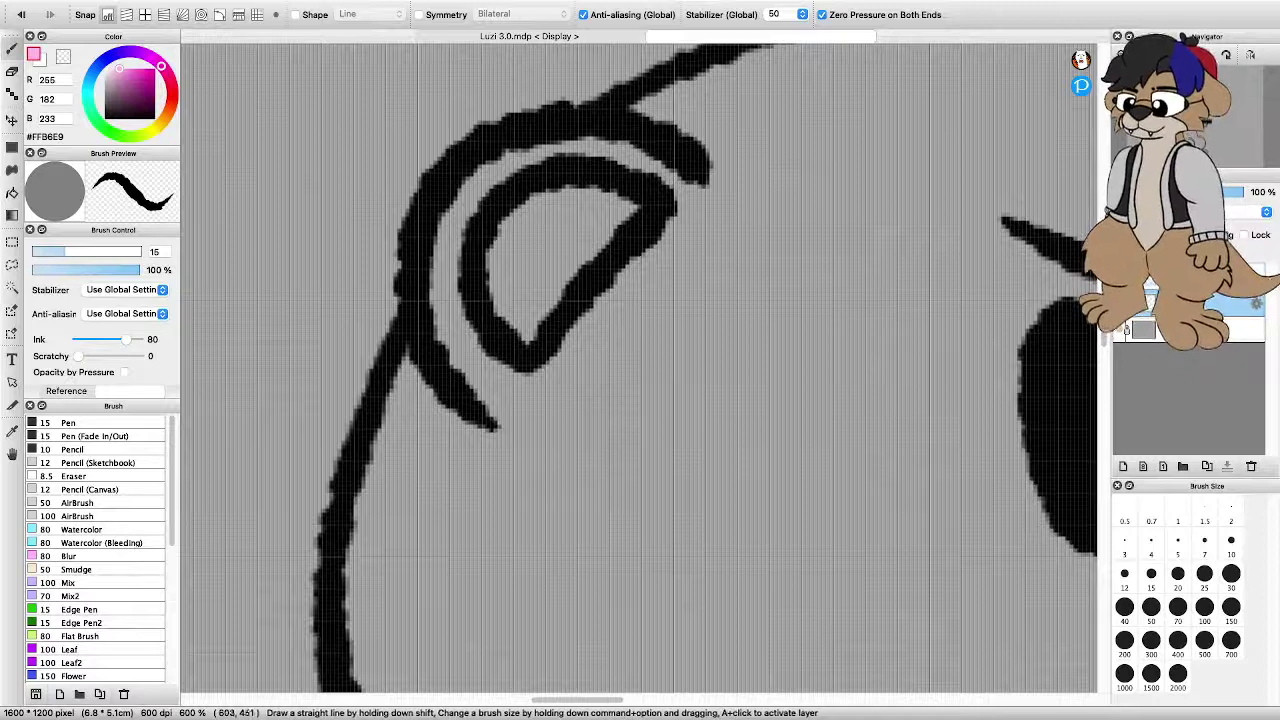
# Paint the back ear's inner shape solid light pink on the layer beneath the line art
pyautogui.moveTo(530, 340)
pyautogui.mouseDown()
pyautogui.moveTo(495, 275)
pyautogui.moveTo(497, 235)
pyautogui.moveTo(538, 196)
pyautogui.moveTo(589, 196)
pyautogui.moveTo(530, 330)
pyautogui.moveTo(518, 268)
pyautogui.moveTo(572, 216)
pyautogui.moveTo(598, 216)
pyautogui.mouseUp()
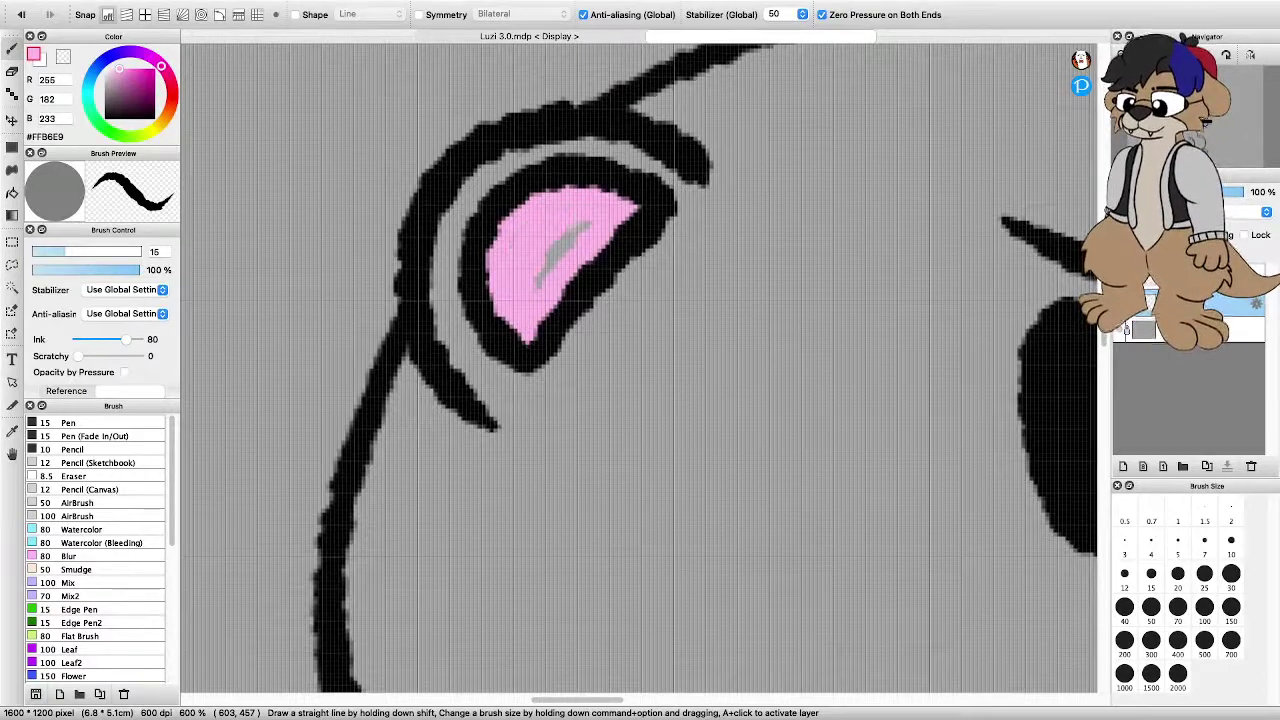
pyautogui.moveTo(536, 284); pyautogui.dragTo(580, 232)
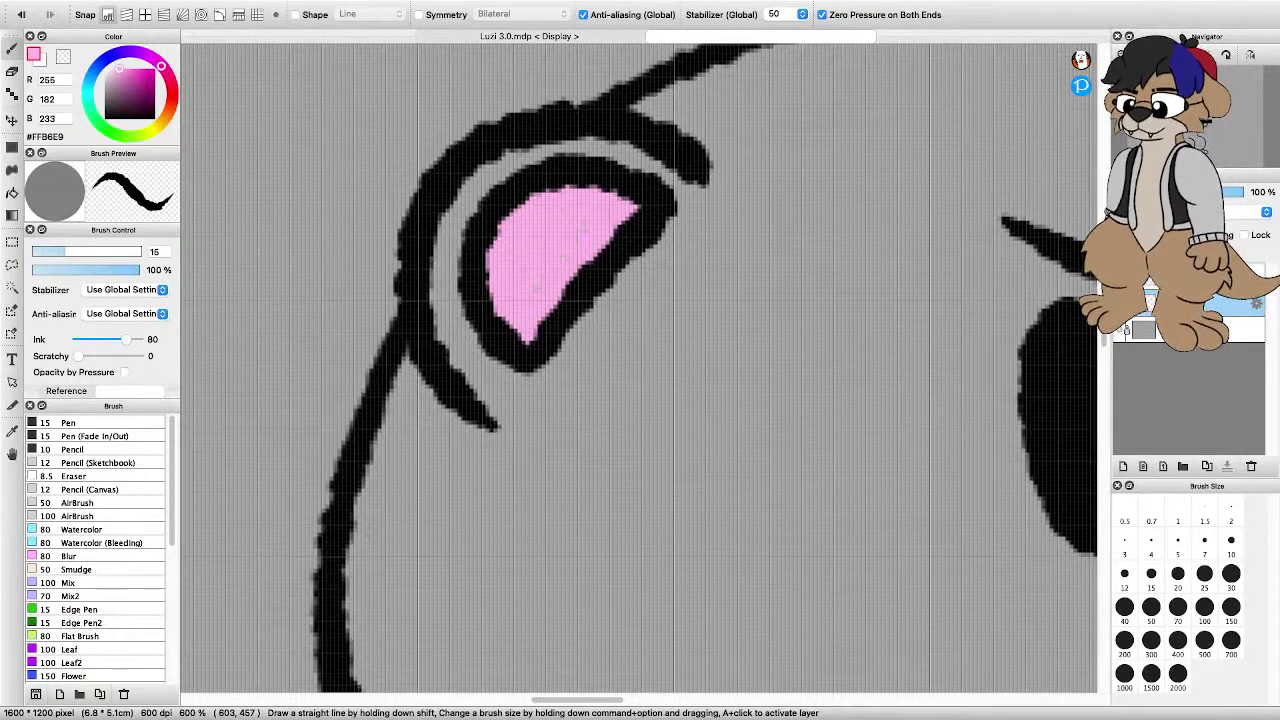
pyautogui.scroll(-5, 663, 282)
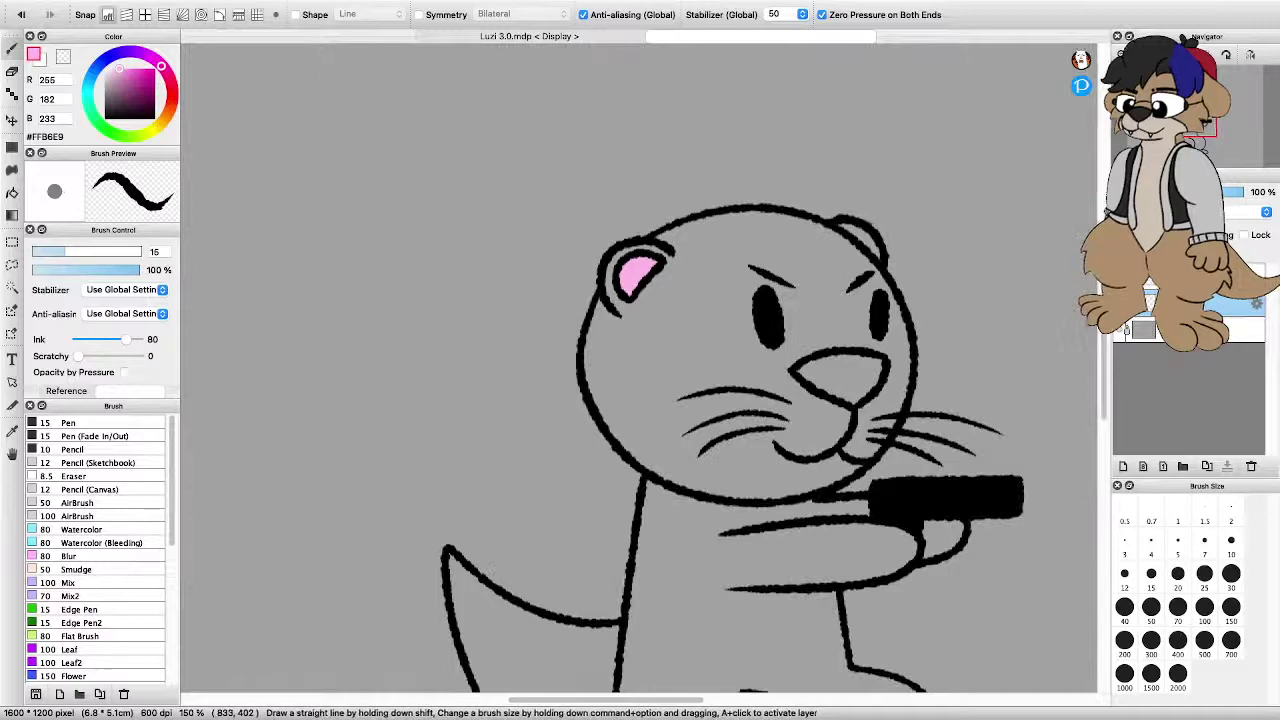
pyautogui.scroll(3, 863, 231)
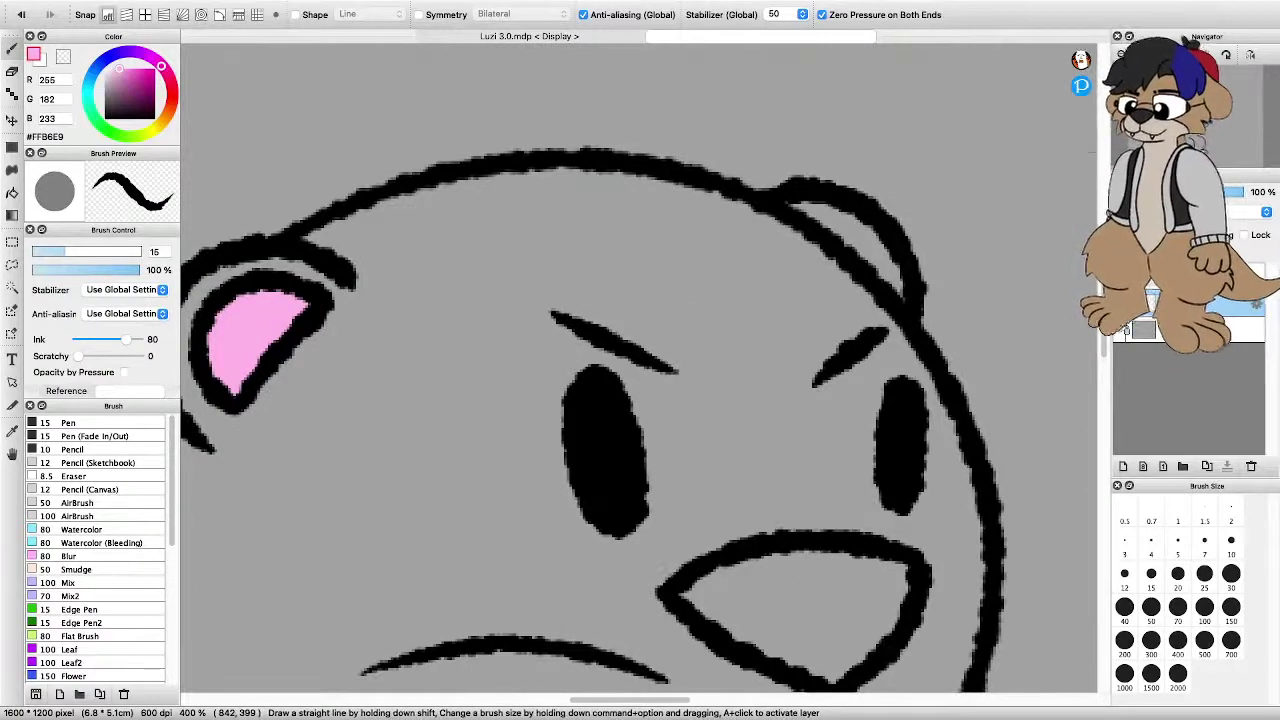
# Draw the far ear's inner outline in black, and pick the back ear's light pink as the brush colour again
pyautogui.scroll(2, 876, 239)
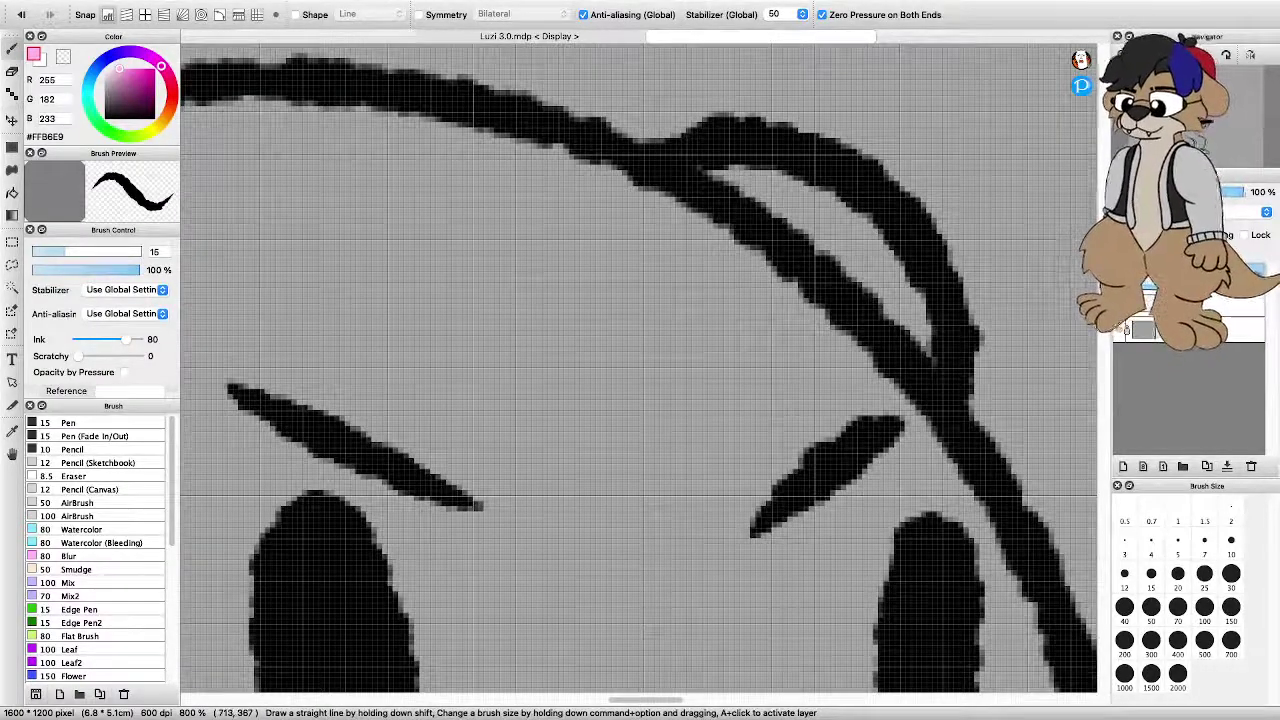
pyautogui.click(105, 118)
pyautogui.moveTo(745, 192)
pyautogui.mouseDown()
pyautogui.moveTo(868, 262)
pyautogui.moveTo(852, 278)
pyautogui.moveTo(902, 328)
pyautogui.mouseUp()
pyautogui.click(1205, 304)
pyautogui.moveTo(136, 76); pyautogui.dragTo(128, 69)
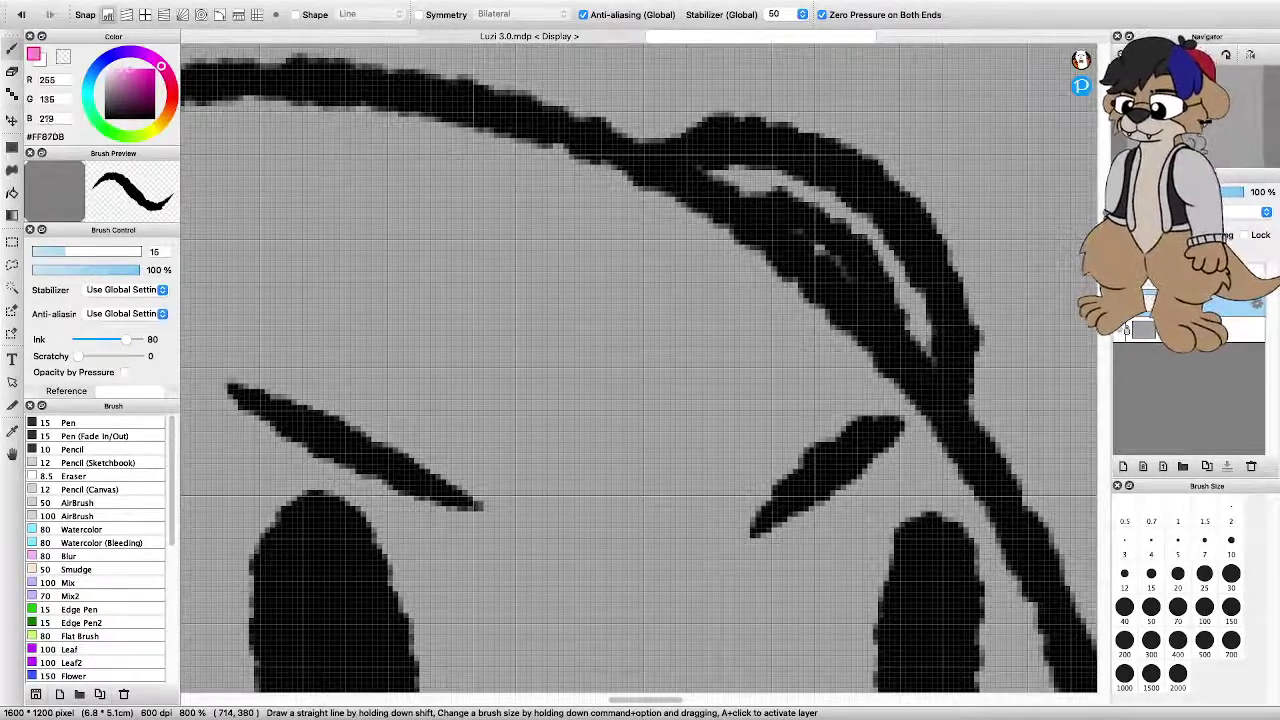
pyautogui.scroll(-7, 396, 230)
pyautogui.keyDown('alt'); pyautogui.click(296, 258); pyautogui.keyUp('alt')
pyautogui.scroll(2, 284, 250)
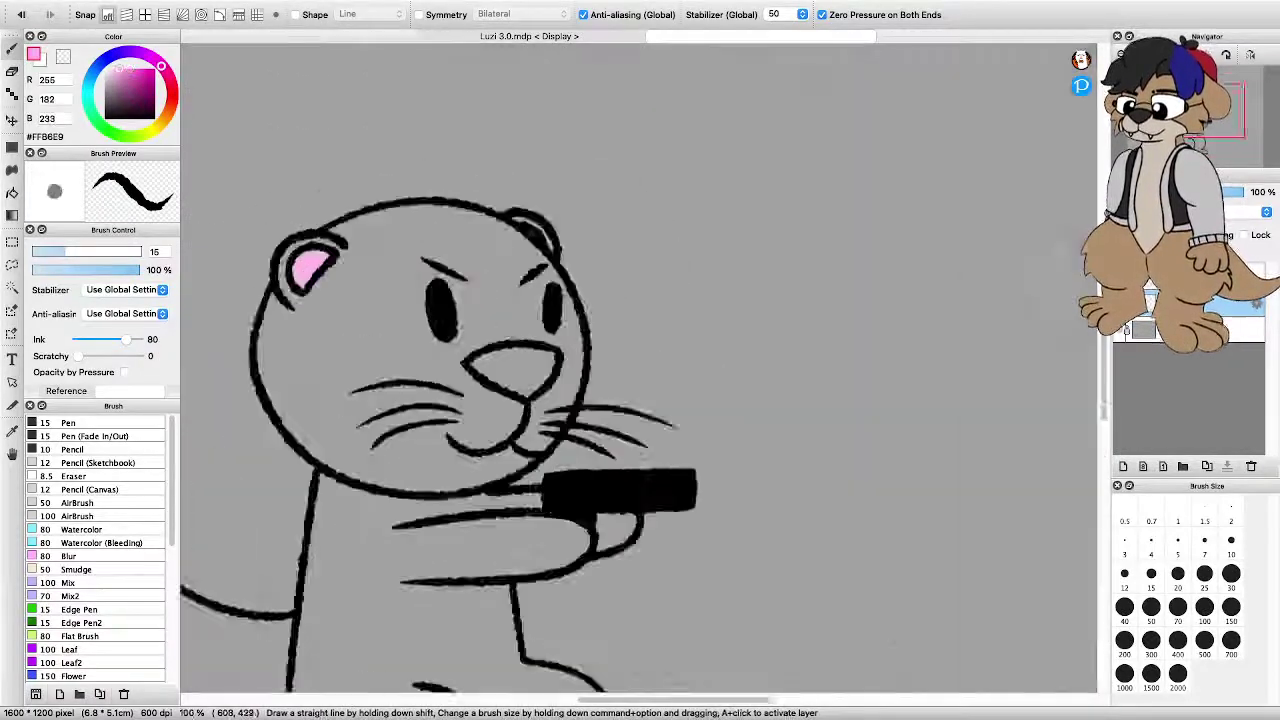
pyautogui.scroll(3, 640, 370)
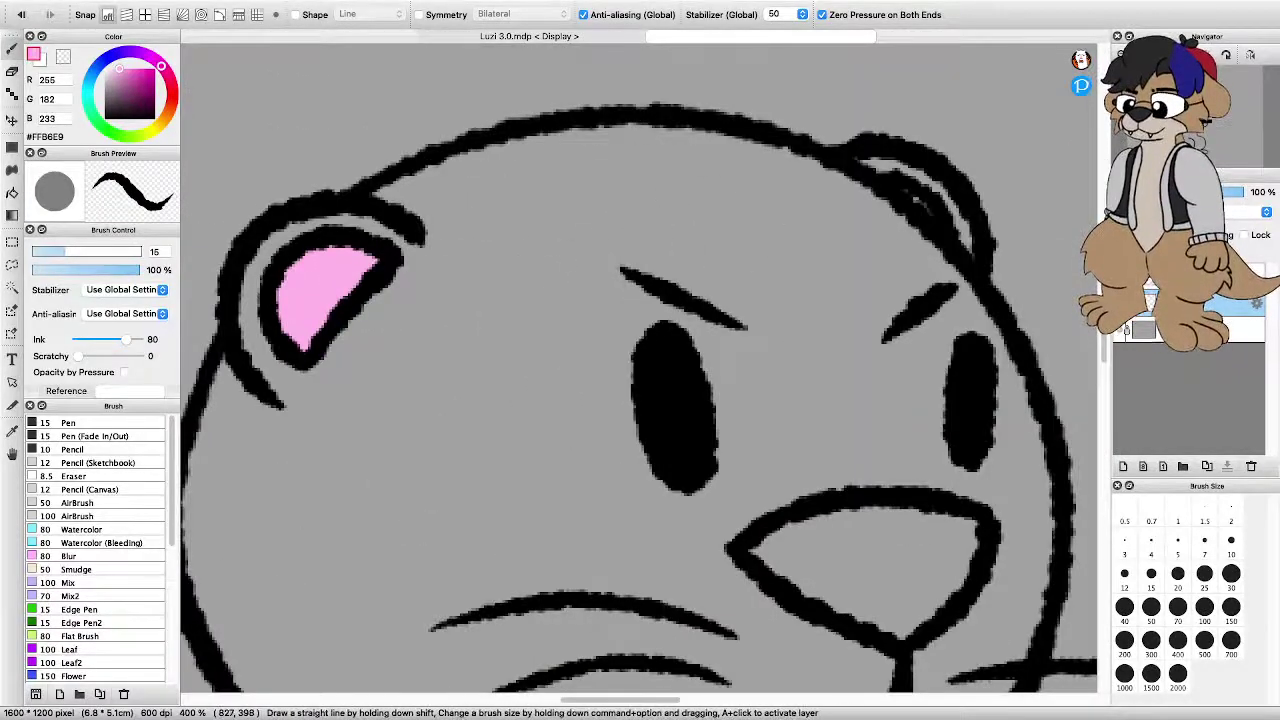
pyautogui.scroll(-5, 640, 370)
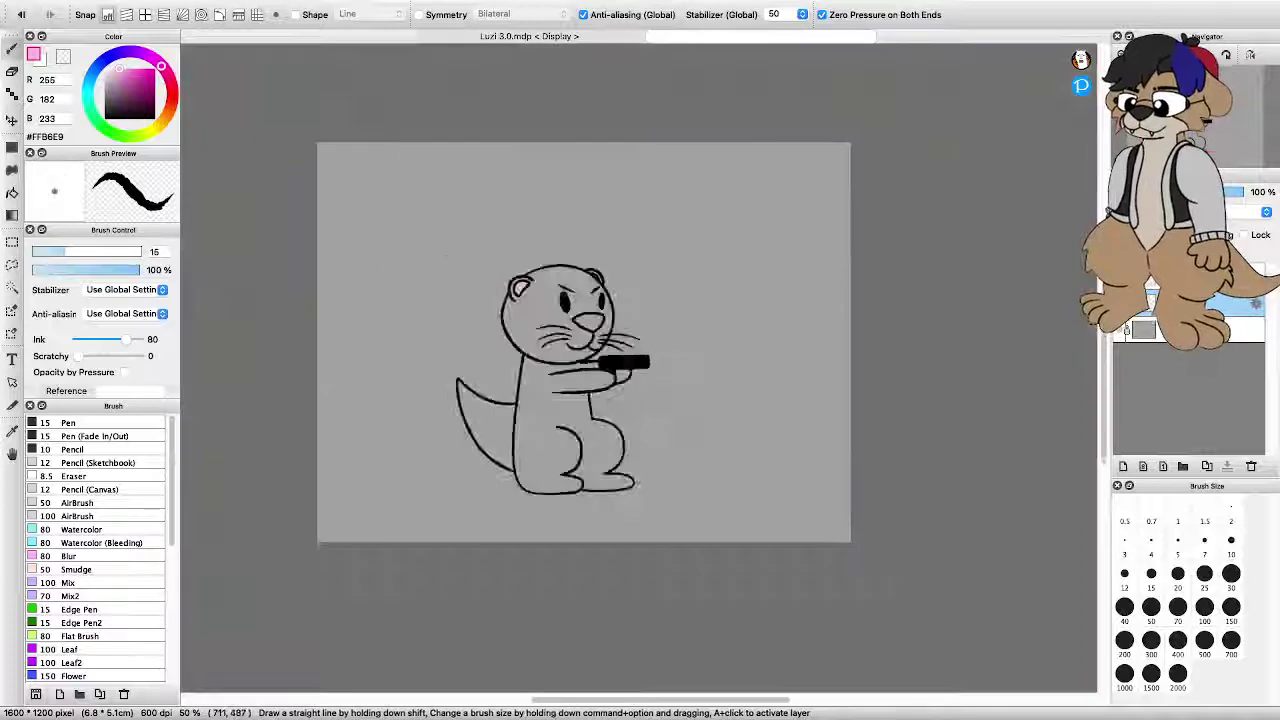
pyautogui.scroll(4, 640, 370)
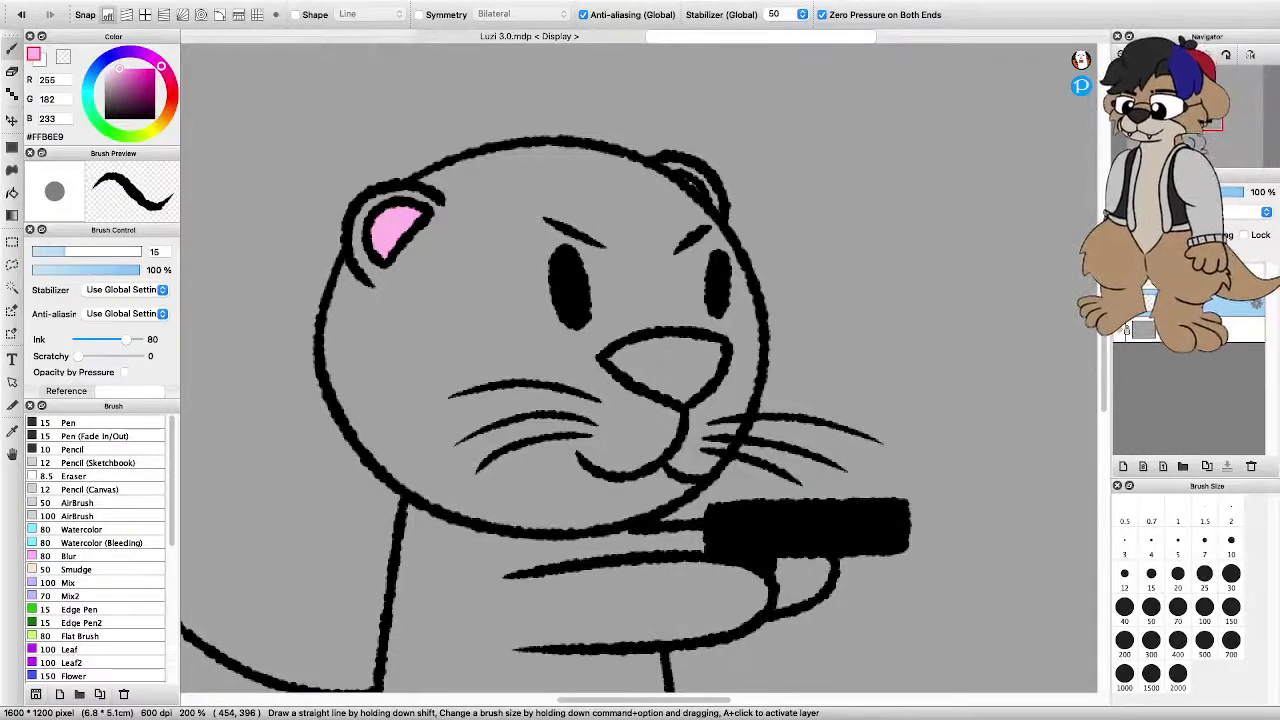
# Set the brush colour to dusty red #B87F7C and try a short test stroke on the head
pyautogui.moveTo(161, 66)
pyautogui.mouseDown()
pyautogui.moveTo(172, 96)
pyautogui.moveTo(126, 96)
pyautogui.moveTo(121, 82)
pyautogui.mouseUp()
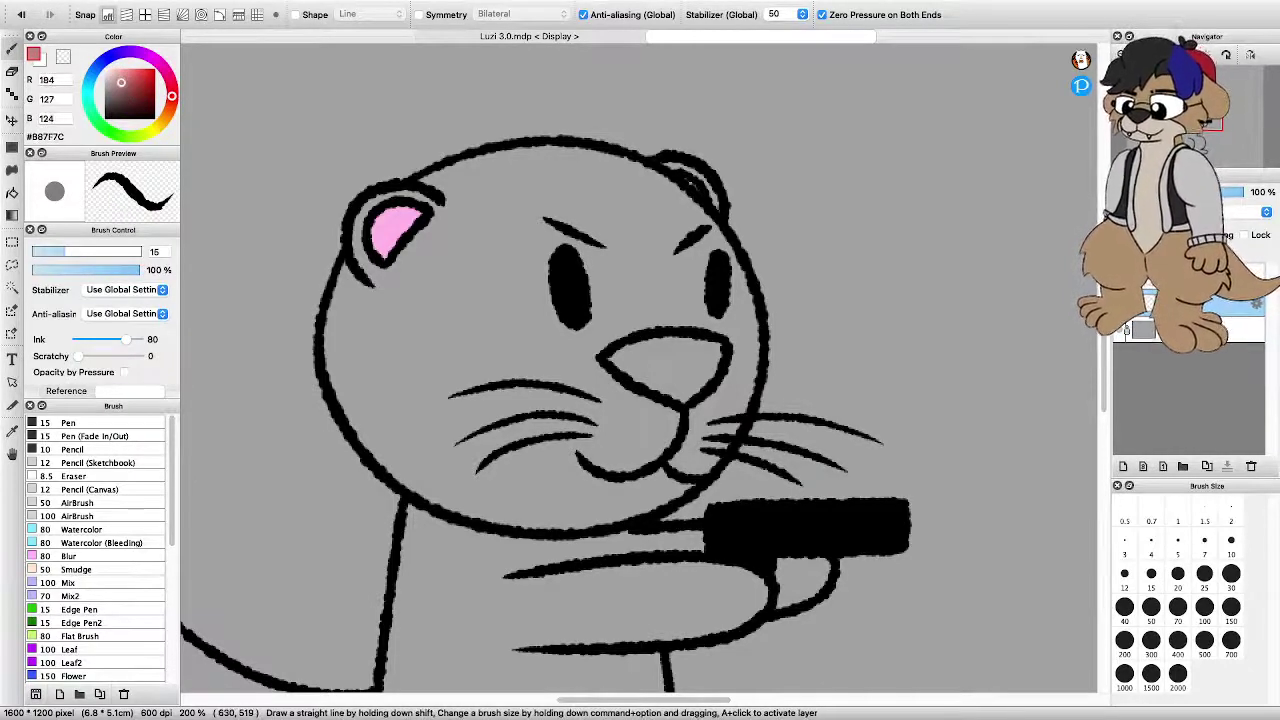
pyautogui.moveTo(447, 309)
pyautogui.mouseDown()
pyautogui.moveTo(440, 373)
pyautogui.moveTo(481, 309)
pyautogui.mouseUp()
pyautogui.press('super+z')
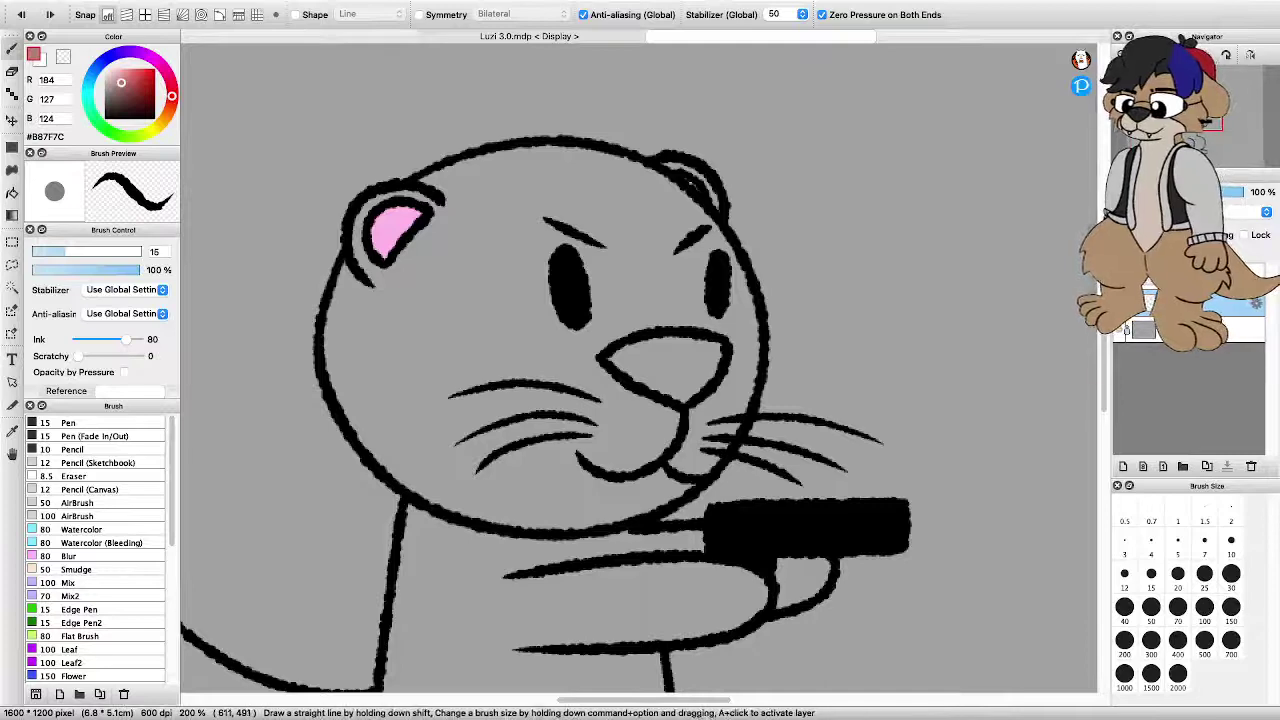
# Try to paint a thin curved stroke on the near cheek below the back ear
pyautogui.scroll(-3, 369, 305)
pyautogui.press('super+plus')
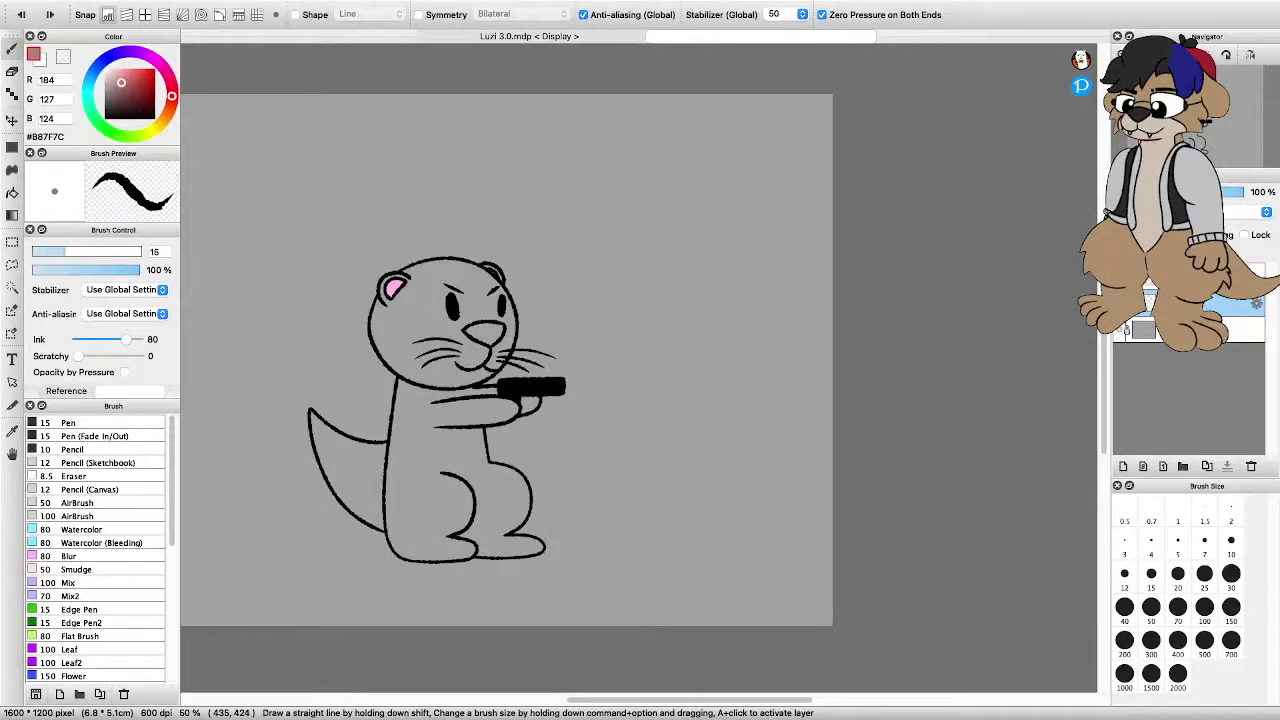
pyautogui.press('super+plus')
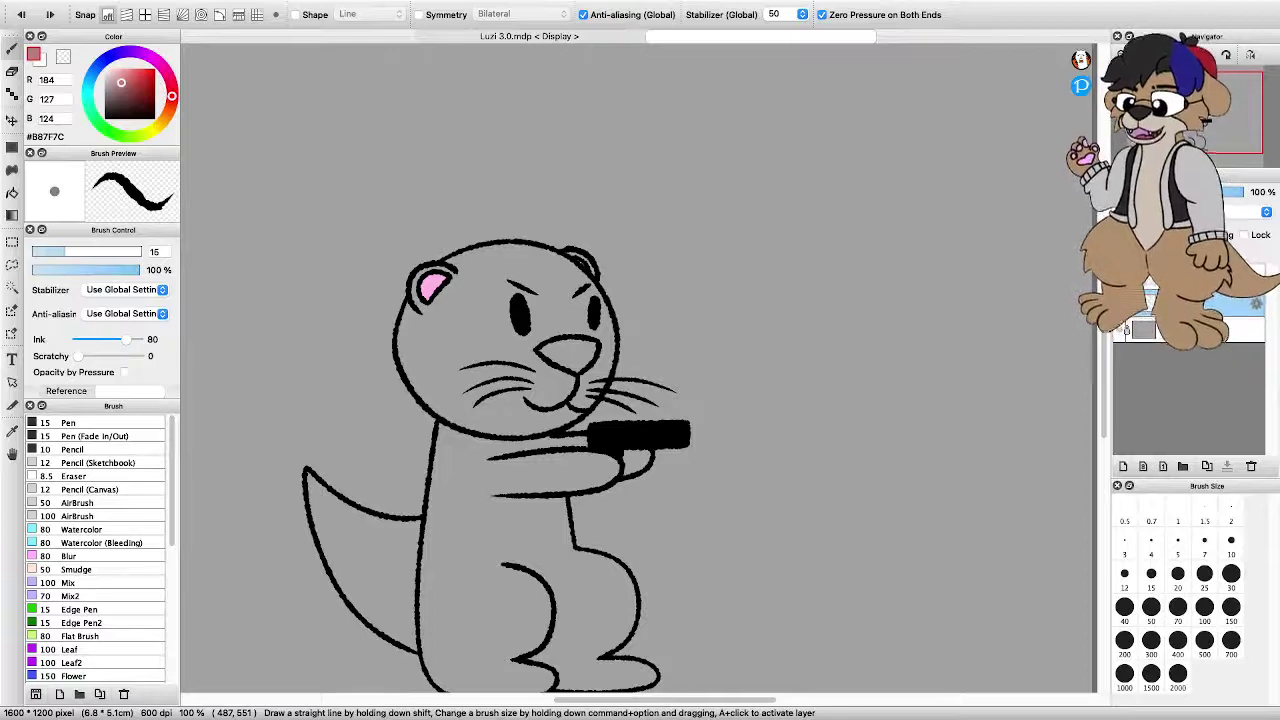
pyautogui.scroll(-5, 448, 311)
pyautogui.scroll(7, 448, 311)
pyautogui.moveTo(470, 349)
pyautogui.mouseDown()
pyautogui.moveTo(466, 303)
pyautogui.moveTo(516, 299)
pyautogui.mouseUp()
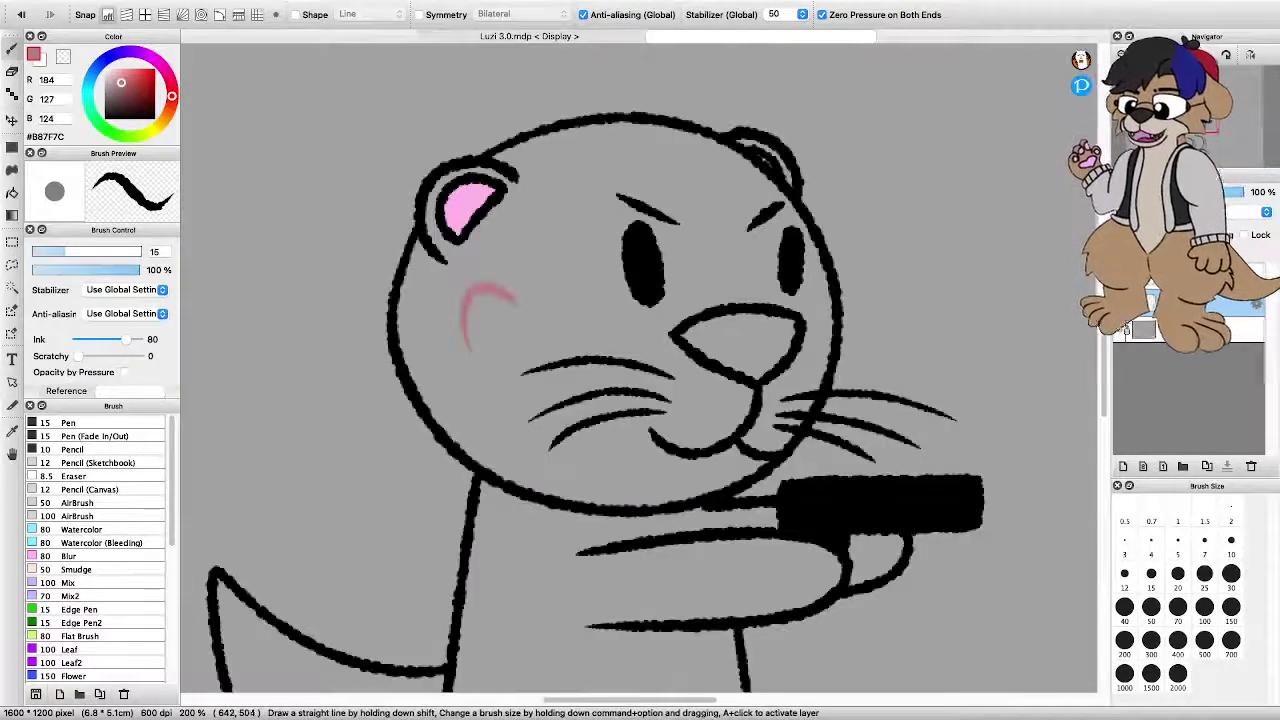
pyautogui.press('super+z')
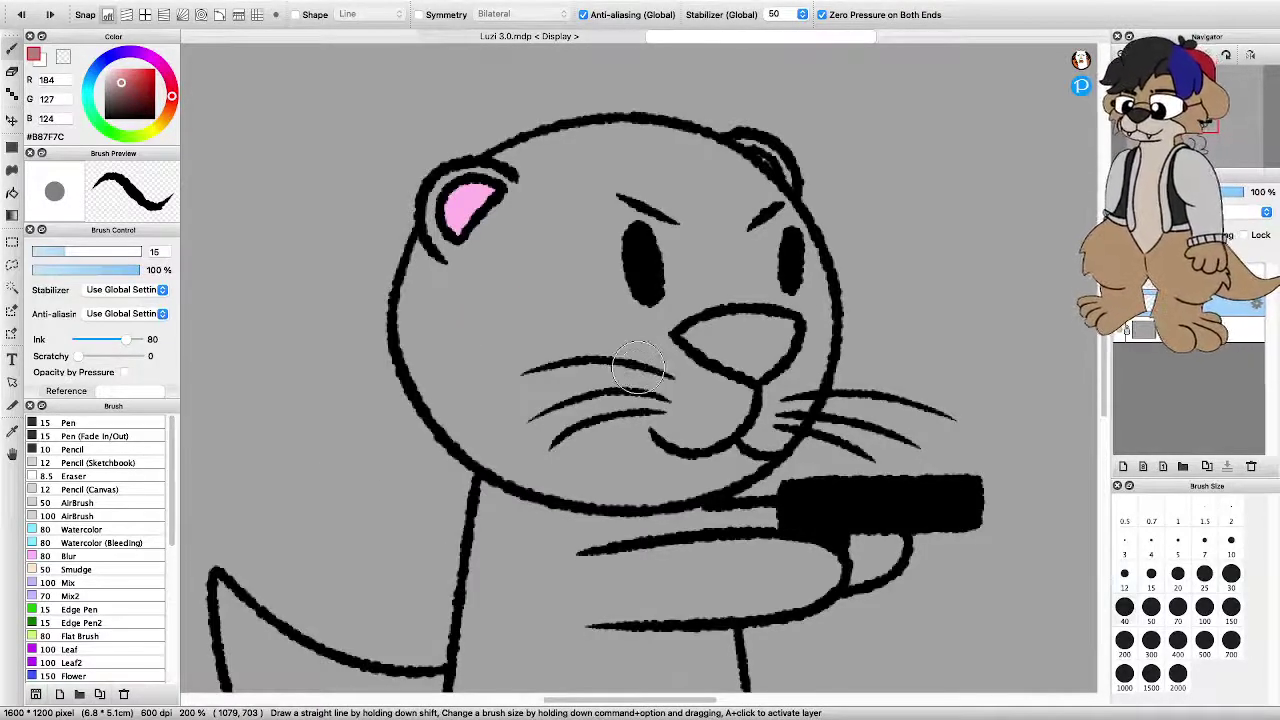
# Set the brush size to 50 and paint a dusty red patch on the near cheek behind the whiskers
pyautogui.click(1151, 607)
pyautogui.moveTo(518, 392)
pyautogui.mouseDown()
pyautogui.moveTo(490, 335)
pyautogui.moveTo(448, 334)
pyautogui.mouseUp()
pyautogui.scroll(-4, 487, 365)
pyautogui.scroll(2, 455, 434)
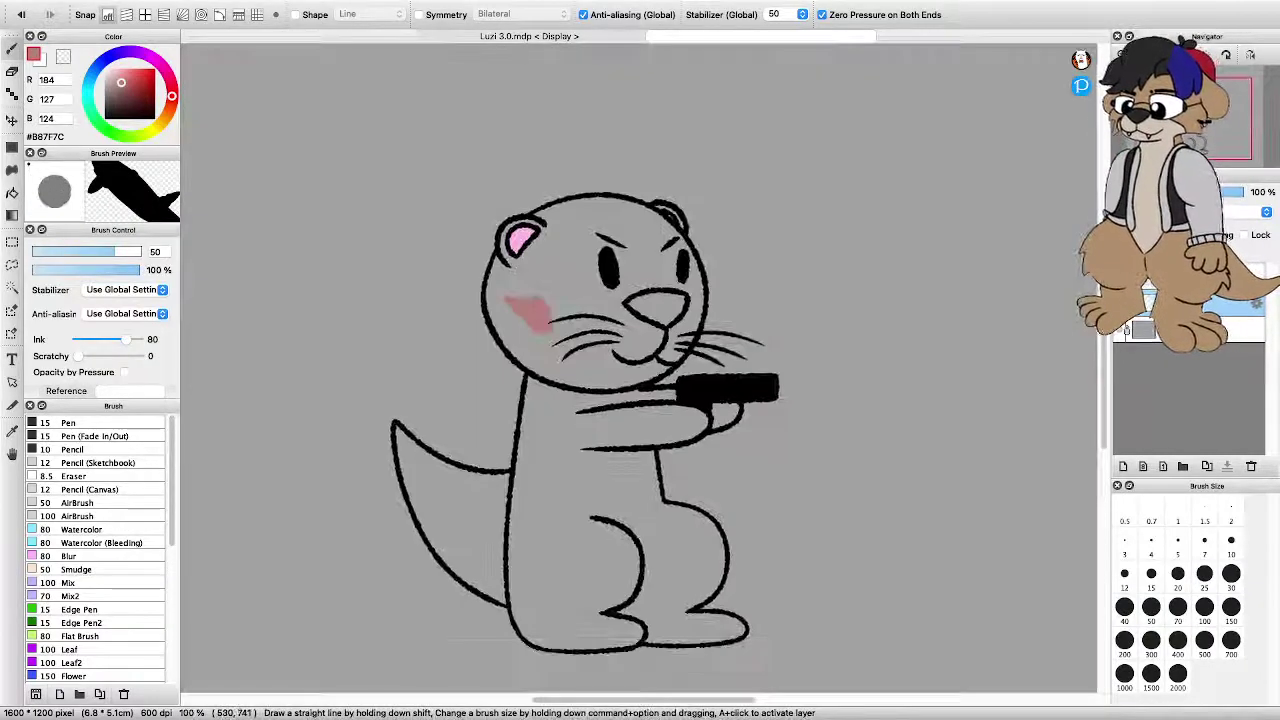
pyautogui.press('super+minus')
pyautogui.press('super+minus')
pyautogui.press('super+plus')
pyautogui.press('super+plus')
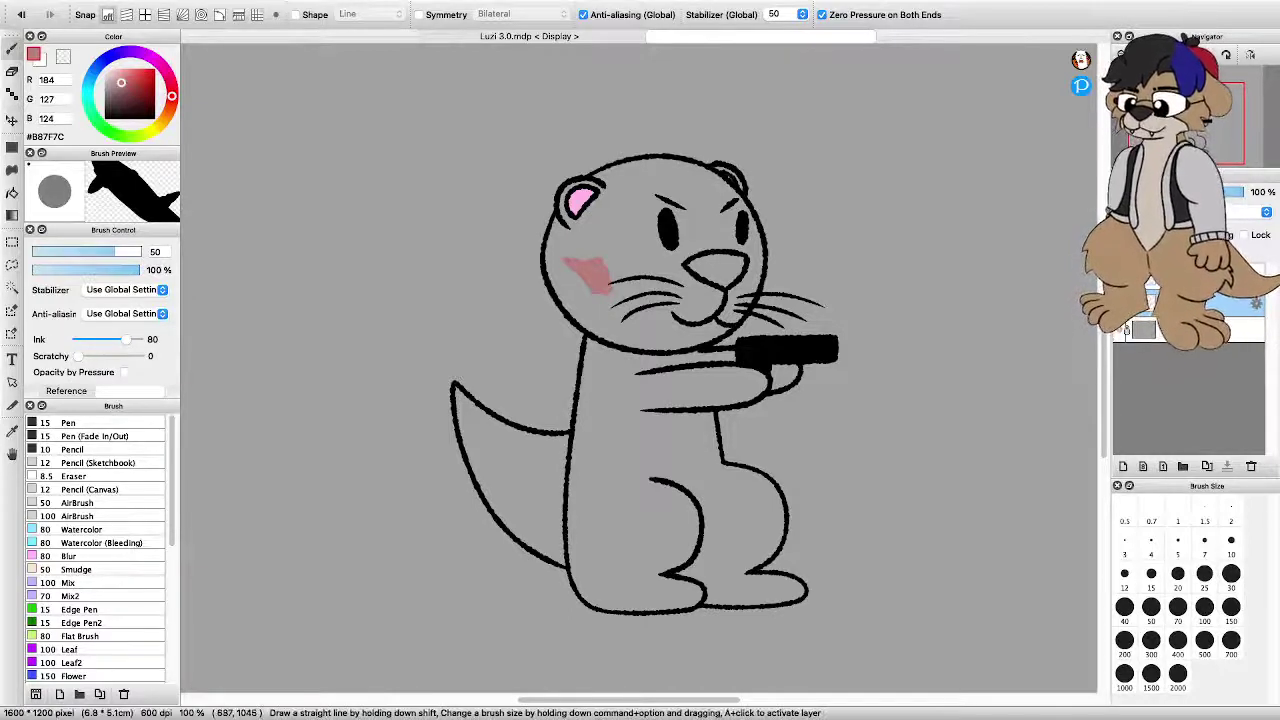
# Try a short stroke at the base of the back, and extend the cheek patch toward the back of the head
pyautogui.moveTo(615, 604); pyautogui.dragTo(590, 598)
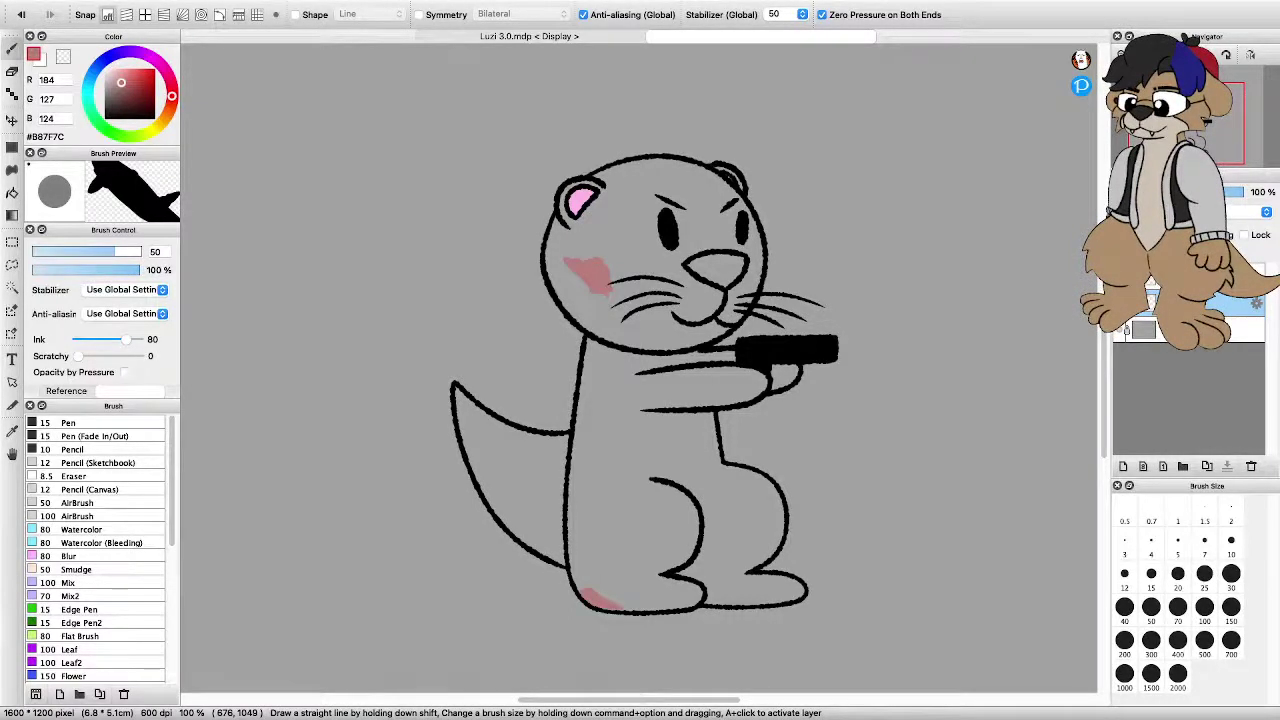
pyautogui.scroll(-2, 567, 529)
pyautogui.scroll(5, 584, 472)
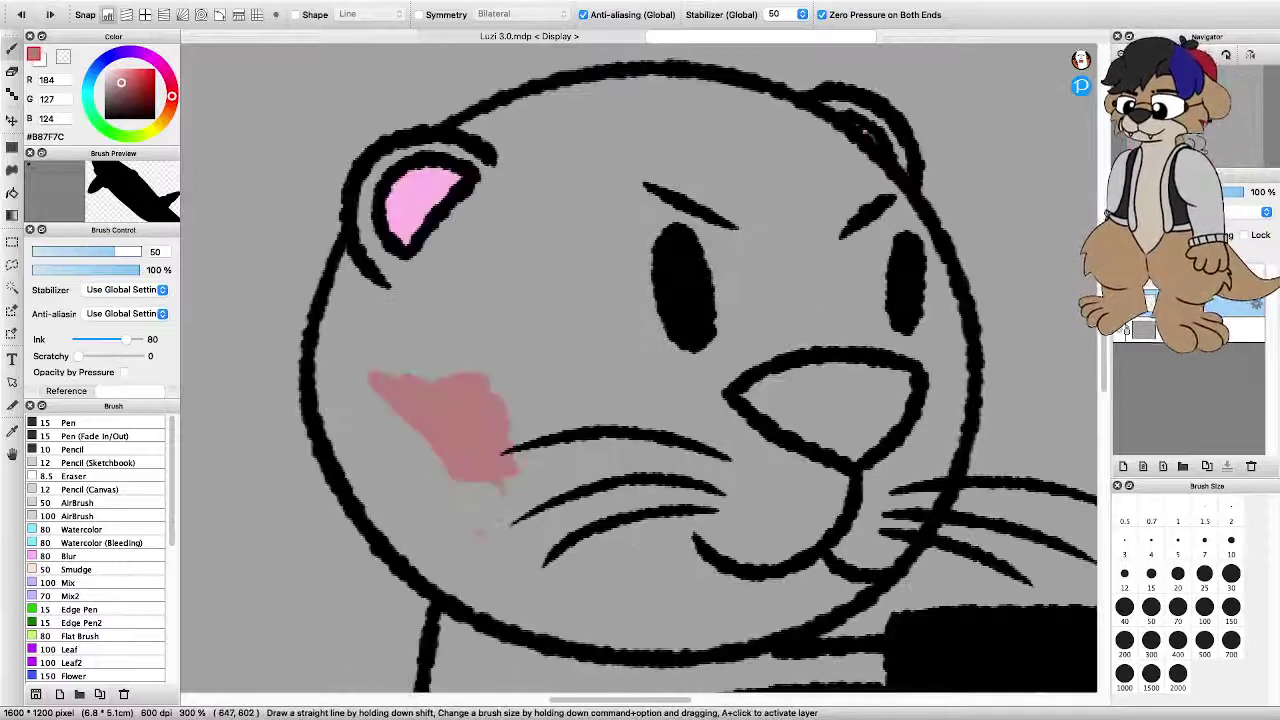
pyautogui.moveTo(472, 528)
pyautogui.mouseDown()
pyautogui.moveTo(404, 456)
pyautogui.moveTo(370, 445)
pyautogui.moveTo(392, 412)
pyautogui.mouseUp()
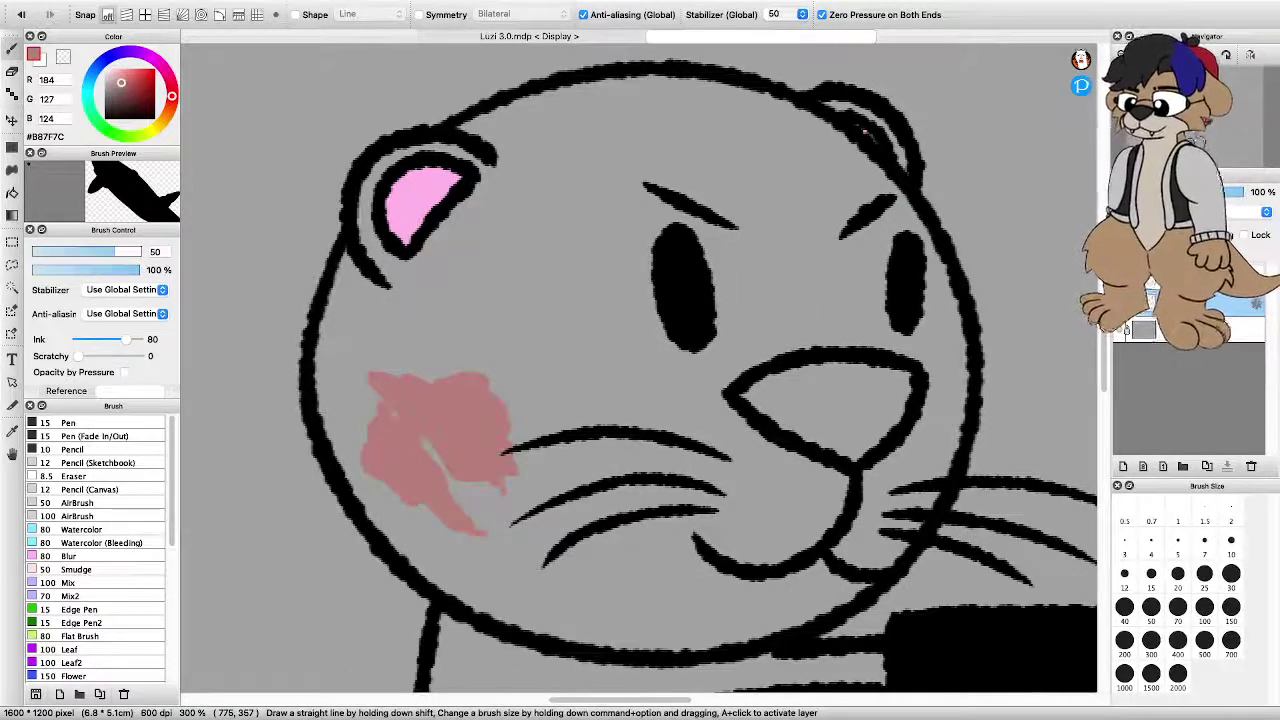
# Set the global stabilizer to 1 and paint the rest of the head dusty red up to its outline
pyautogui.click(785, 14)
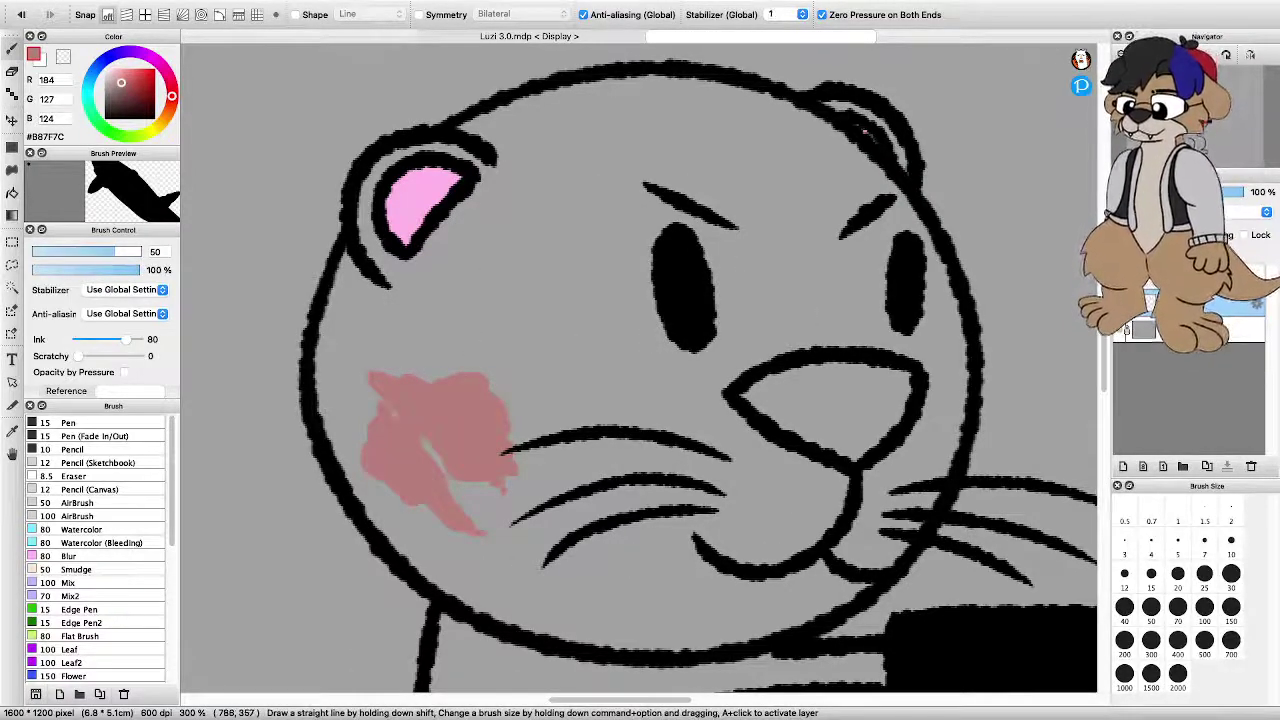
pyautogui.moveTo(430, 378)
pyautogui.mouseDown()
pyautogui.moveTo(470, 490)
pyautogui.moveTo(370, 360)
pyautogui.moveTo(330, 330)
pyautogui.moveTo(350, 480)
pyautogui.moveTo(543, 600)
pyautogui.moveTo(640, 620)
pyautogui.moveTo(700, 560)
pyautogui.moveTo(750, 465)
pyautogui.moveTo(730, 405)
pyautogui.moveTo(820, 340)
pyautogui.moveTo(910, 350)
pyautogui.moveTo(818, 506)
pyautogui.moveTo(835, 545)
pyautogui.moveTo(880, 560)
pyautogui.moveTo(820, 600)
pyautogui.mouseUp()
pyautogui.moveTo(500, 500)
pyautogui.mouseDown()
pyautogui.moveTo(540, 425)
pyautogui.moveTo(445, 330)
pyautogui.moveTo(470, 270)
pyautogui.moveTo(530, 165)
pyautogui.moveTo(615, 110)
pyautogui.moveTo(710, 110)
pyautogui.moveTo(860, 170)
pyautogui.moveTo(932, 345)
pyautogui.moveTo(900, 490)
pyautogui.moveTo(575, 415)
pyautogui.moveTo(600, 240)
pyautogui.moveTo(740, 200)
pyautogui.moveTo(840, 200)
pyautogui.moveTo(715, 380)
pyautogui.moveTo(560, 400)
pyautogui.moveTo(660, 460)
pyautogui.mouseUp()
pyautogui.moveTo(585, 295)
pyautogui.mouseDown()
pyautogui.moveTo(658, 210)
pyautogui.moveTo(777, 235)
pyautogui.moveTo(833, 277)
pyautogui.mouseUp()
pyautogui.moveTo(396, 352)
pyautogui.mouseDown()
pyautogui.moveTo(410, 285)
pyautogui.moveTo(548, 108)
pyautogui.moveTo(765, 100)
pyautogui.mouseUp()
# Paint the near thigh and the lower back dusty red beneath the line art
pyautogui.scroll(-5, 785, 191)
pyautogui.scroll(3, 784, 324)
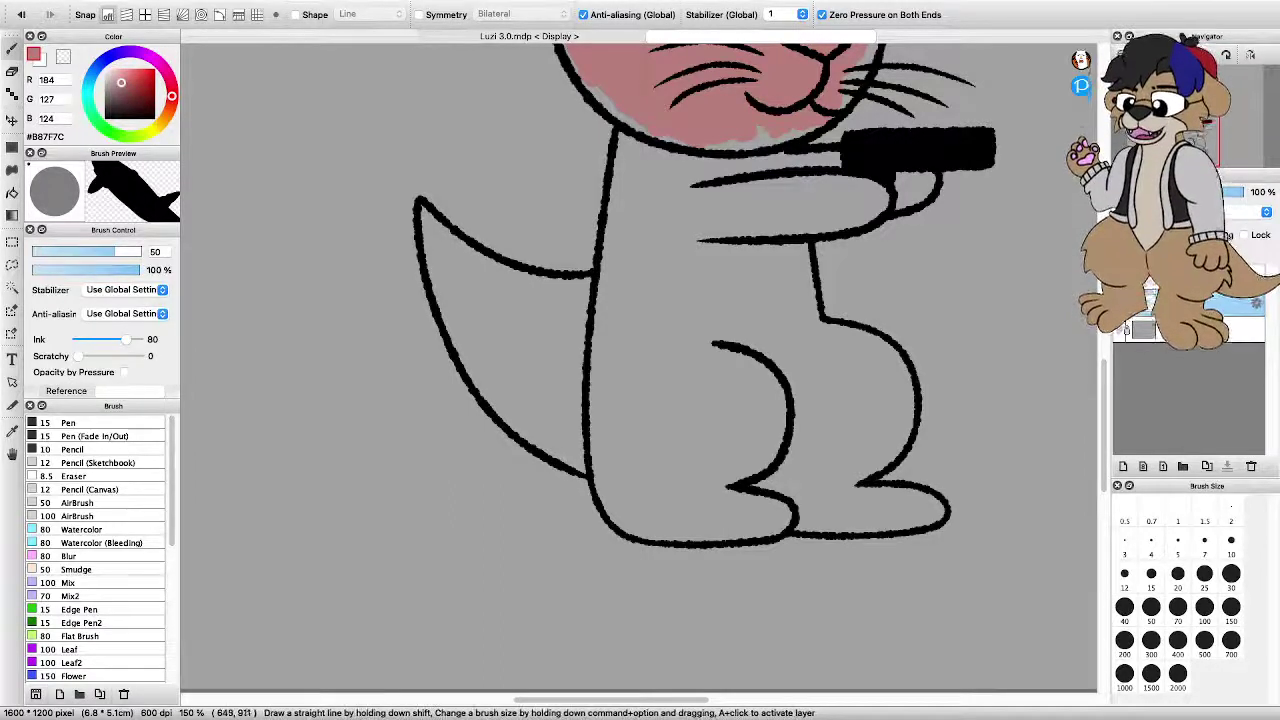
pyautogui.moveTo(595, 455)
pyautogui.mouseDown()
pyautogui.moveTo(645, 488)
pyautogui.moveTo(640, 455)
pyautogui.moveTo(630, 470)
pyautogui.moveTo(645, 515)
pyautogui.moveTo(608, 505)
pyautogui.mouseUp()
pyautogui.moveTo(630, 425)
pyautogui.mouseDown()
pyautogui.moveTo(605, 350)
pyautogui.moveTo(760, 450)
pyautogui.mouseUp()
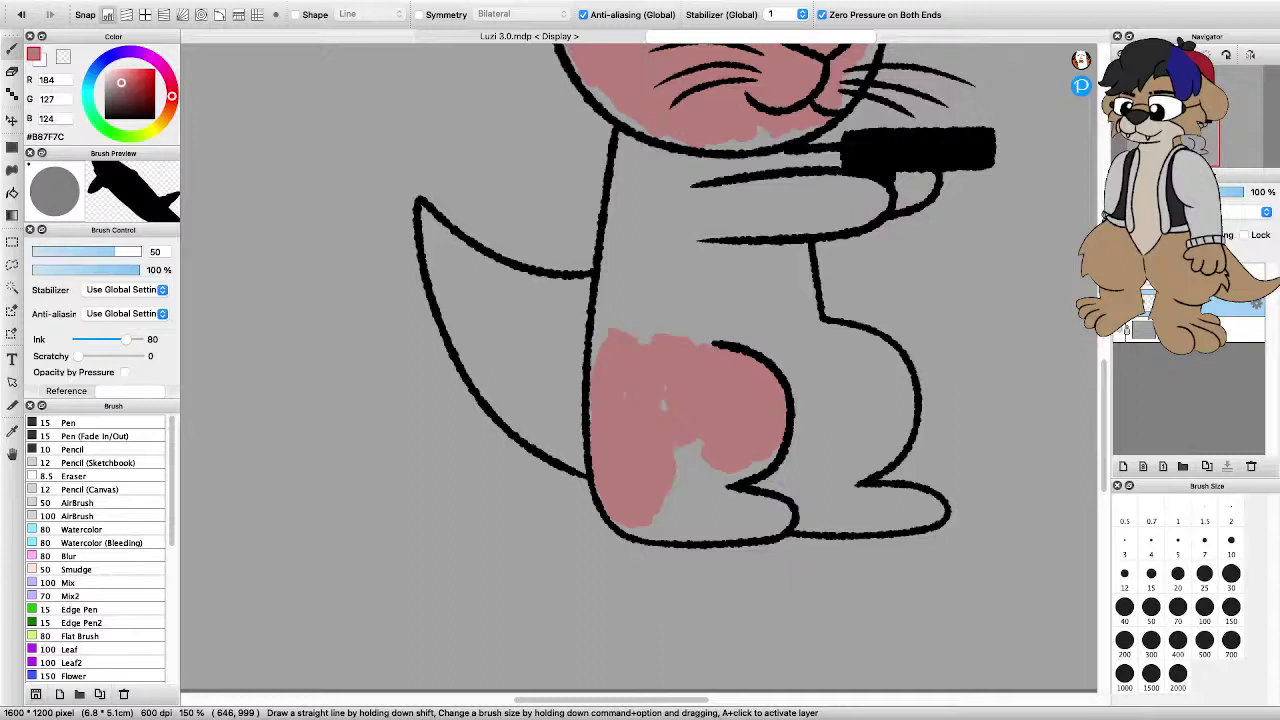
pyautogui.moveTo(665, 400); pyautogui.dragTo(710, 490)
# Paint the tail dusty red from its base almost to the tip
pyautogui.scroll(-2, 585, 357)
pyautogui.scroll(2, 562, 325)
pyautogui.moveTo(570, 465)
pyautogui.mouseDown()
pyautogui.moveTo(600, 492)
pyautogui.moveTo(550, 457)
pyautogui.moveTo(495, 375)
pyautogui.moveTo(470, 300)
pyautogui.moveTo(510, 330)
pyautogui.moveTo(650, 360)
pyautogui.moveTo(535, 390)
pyautogui.moveTo(590, 445)
pyautogui.mouseUp()
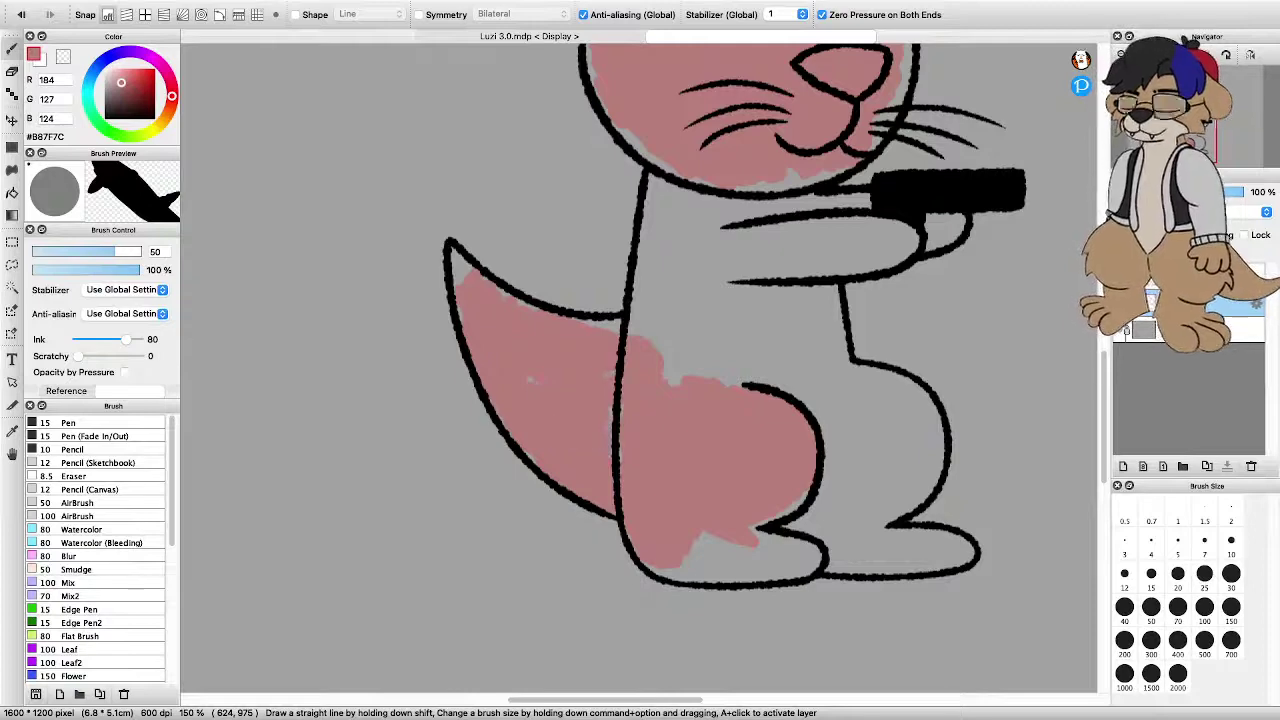
# Paint the lower belly and the far thigh dusty red
pyautogui.scroll(-3, 631, 385)
pyautogui.scroll(3, 726, 383)
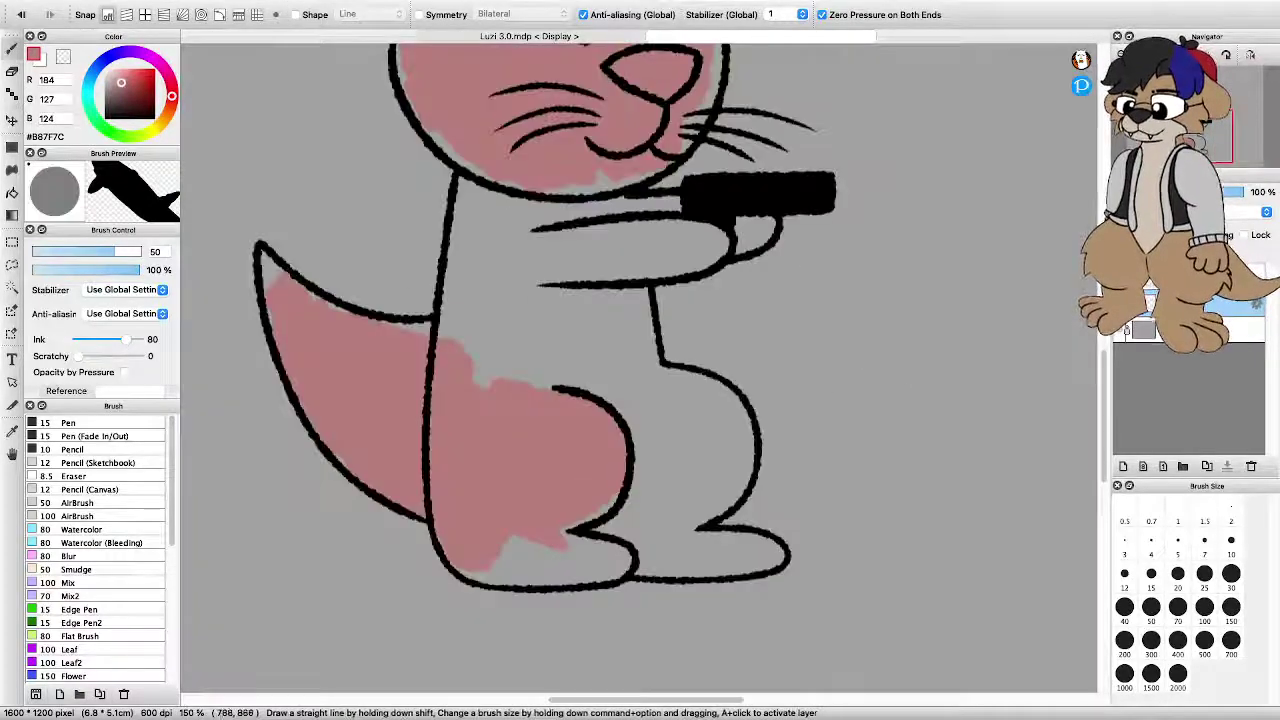
pyautogui.moveTo(525, 371)
pyautogui.mouseDown()
pyautogui.moveTo(626, 368)
pyautogui.moveTo(651, 395)
pyautogui.moveTo(721, 415)
pyautogui.moveTo(726, 460)
pyautogui.moveTo(706, 465)
pyautogui.moveTo(716, 480)
pyautogui.moveTo(651, 490)
pyautogui.moveTo(656, 525)
pyautogui.moveTo(660, 435)
pyautogui.mouseUp()
pyautogui.scroll(-2, 509, 535)
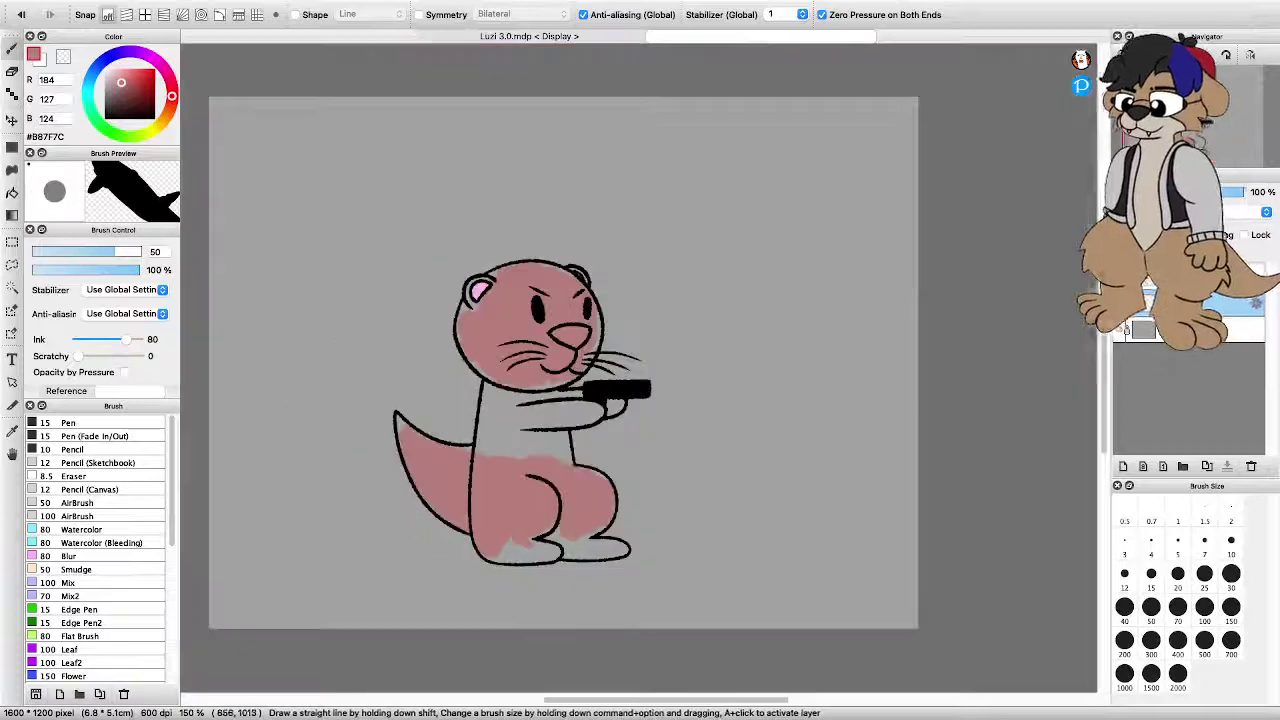
# Paint the near foot dusty red and fill the gaps along the lower outline
pyautogui.scroll(3, 509, 535)
pyautogui.moveTo(495, 568)
pyautogui.mouseDown()
pyautogui.moveTo(600, 578)
pyautogui.moveTo(622, 555)
pyautogui.moveTo(630, 575)
pyautogui.moveTo(662, 565)
pyautogui.mouseUp()
pyautogui.moveTo(585, 522)
pyautogui.mouseDown()
pyautogui.moveTo(648, 520)
pyautogui.moveTo(670, 500)
pyautogui.mouseUp()
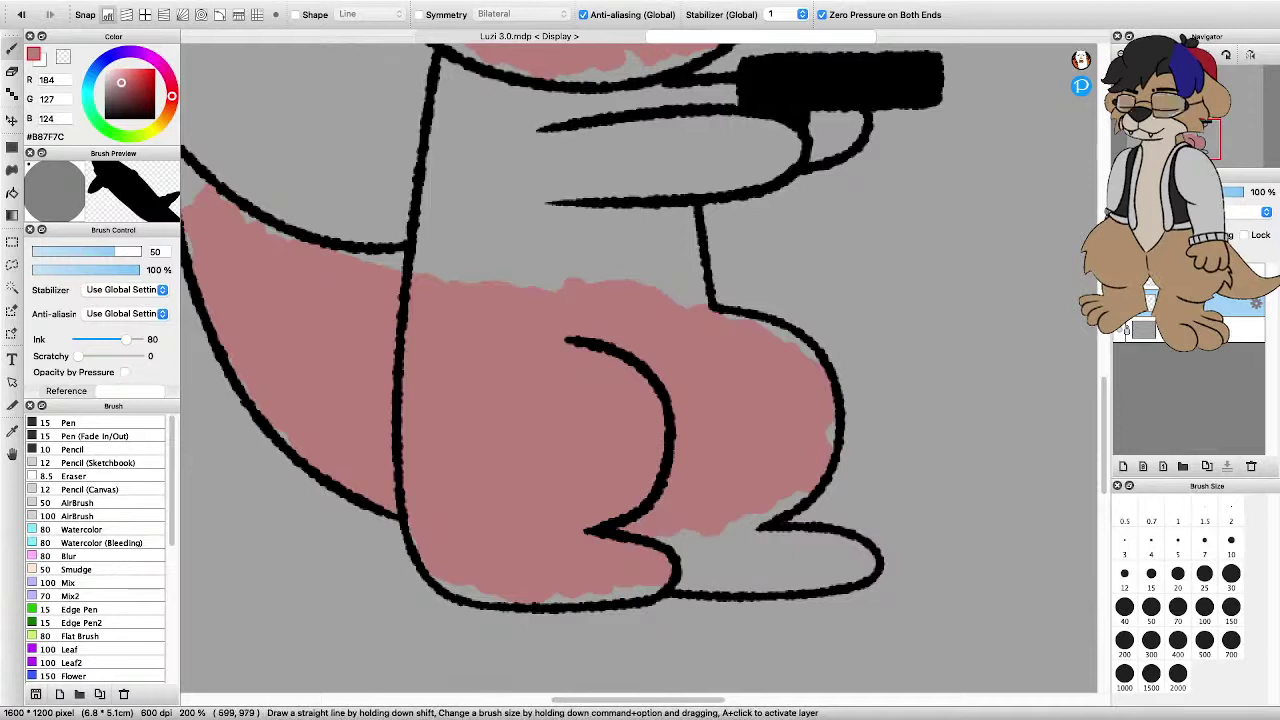
pyautogui.moveTo(458, 588); pyautogui.dragTo(506, 600)
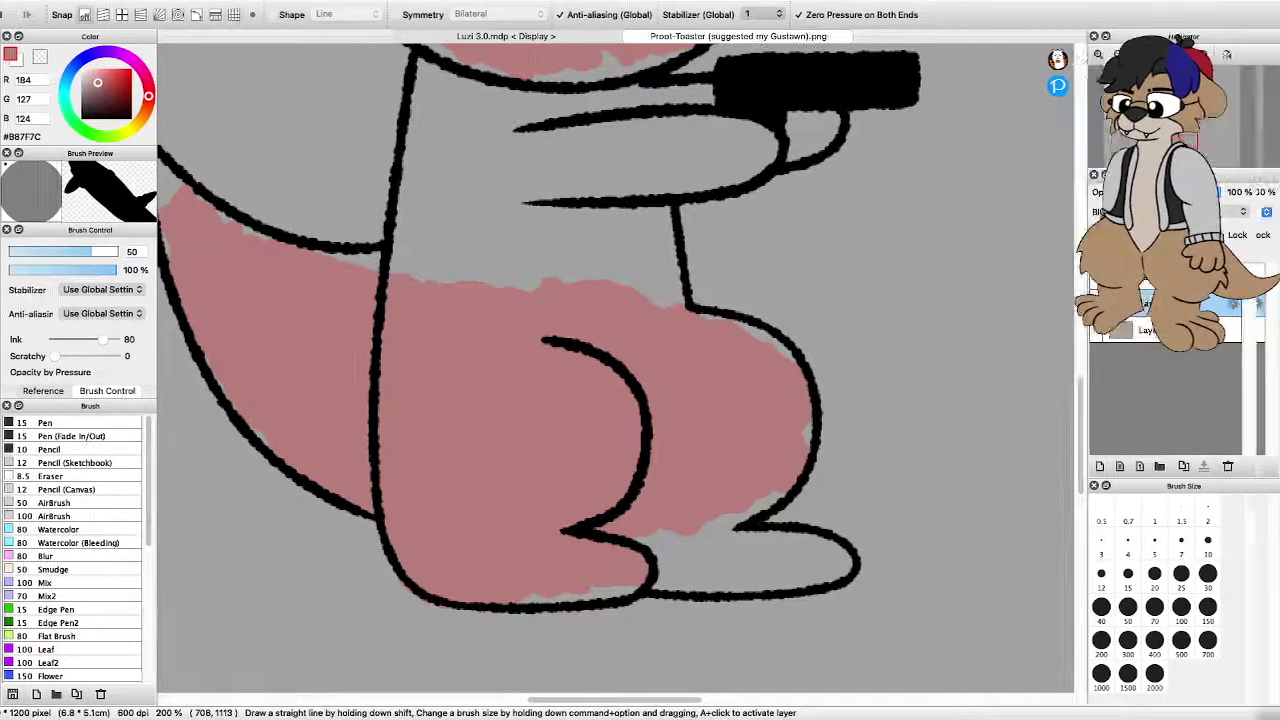
pyautogui.press('super+Tab')
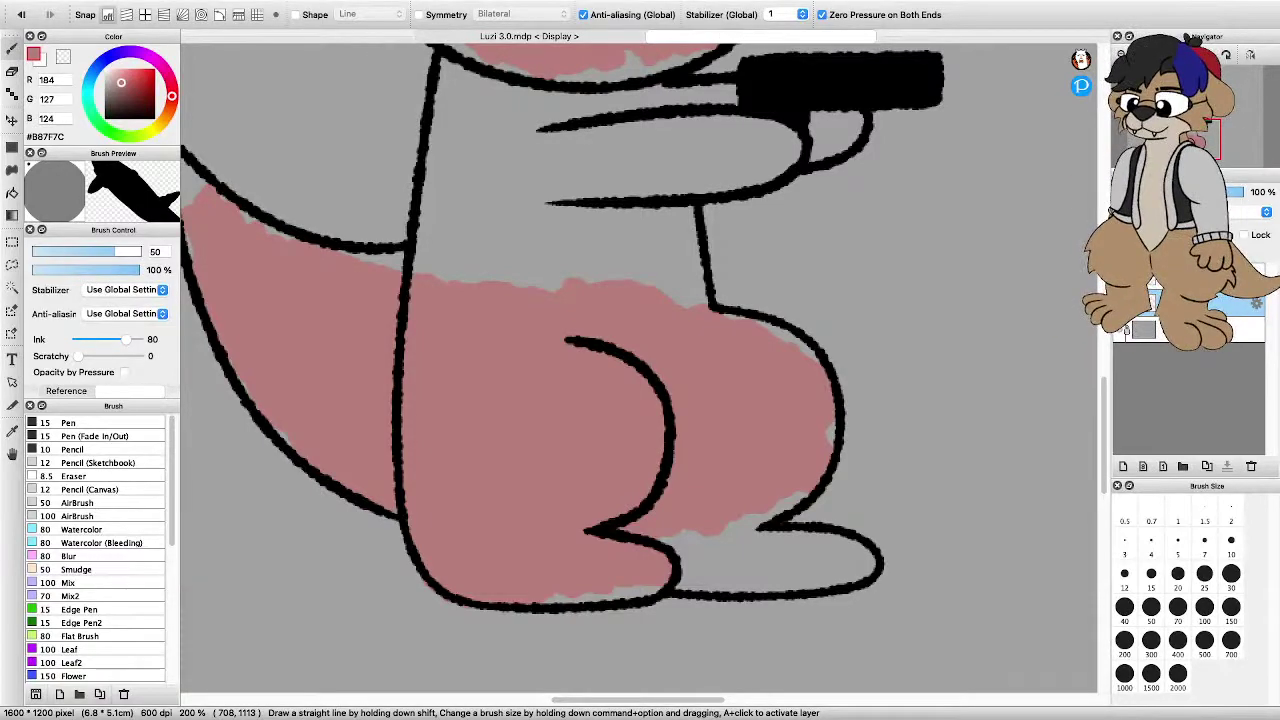
pyautogui.scroll(-1, 530, 540)
pyautogui.scroll(4, 517, 480)
pyautogui.scroll(-1, 411, 415)
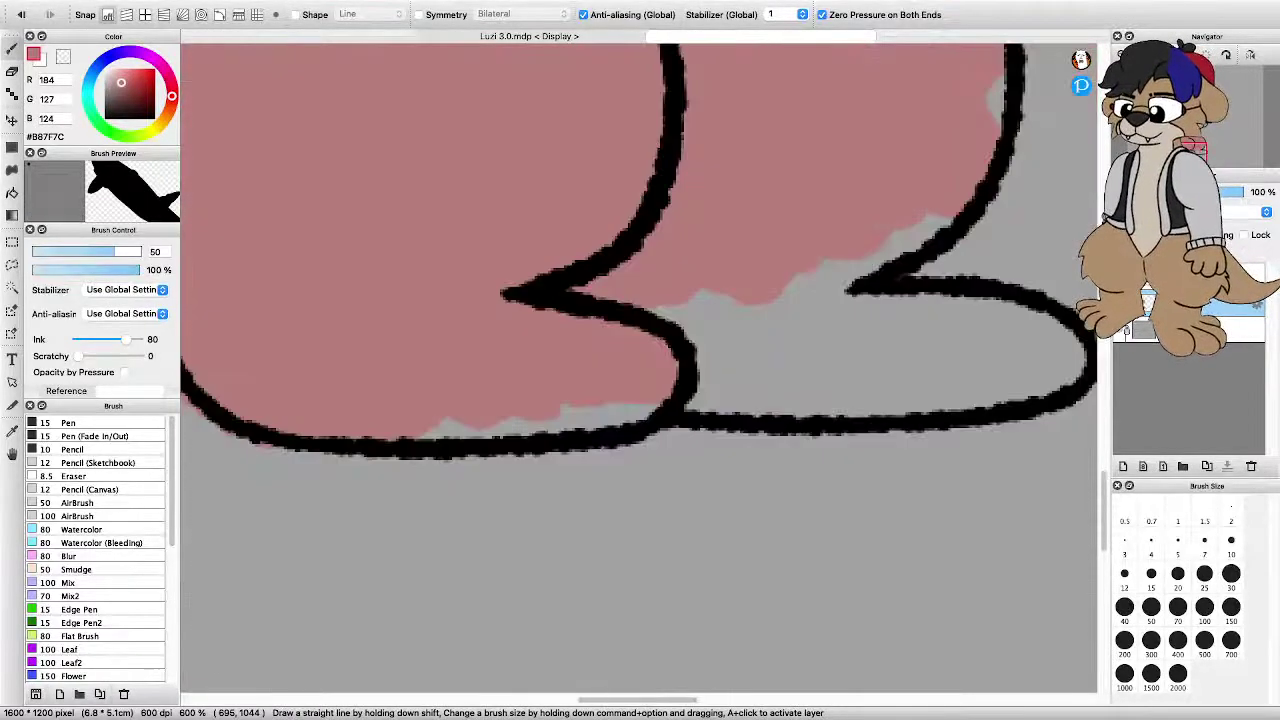
pyautogui.scroll(-3, 632, 648)
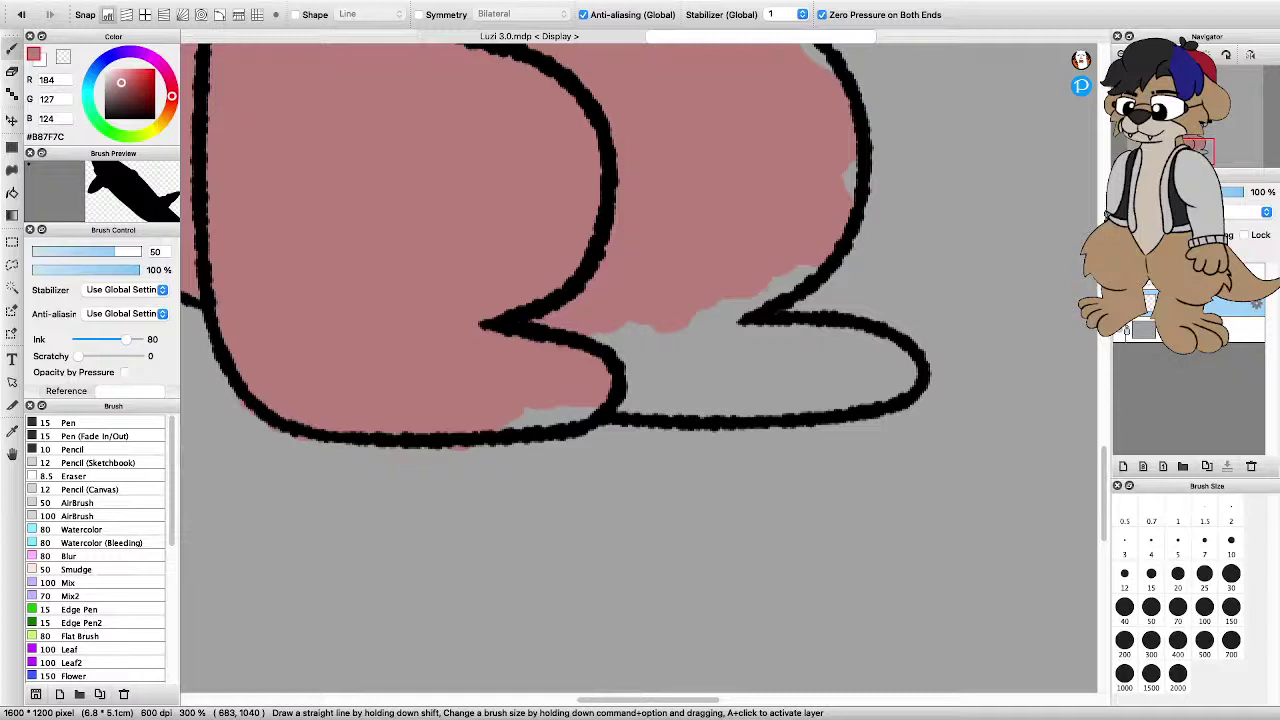
pyautogui.scroll(-2, 632, 648)
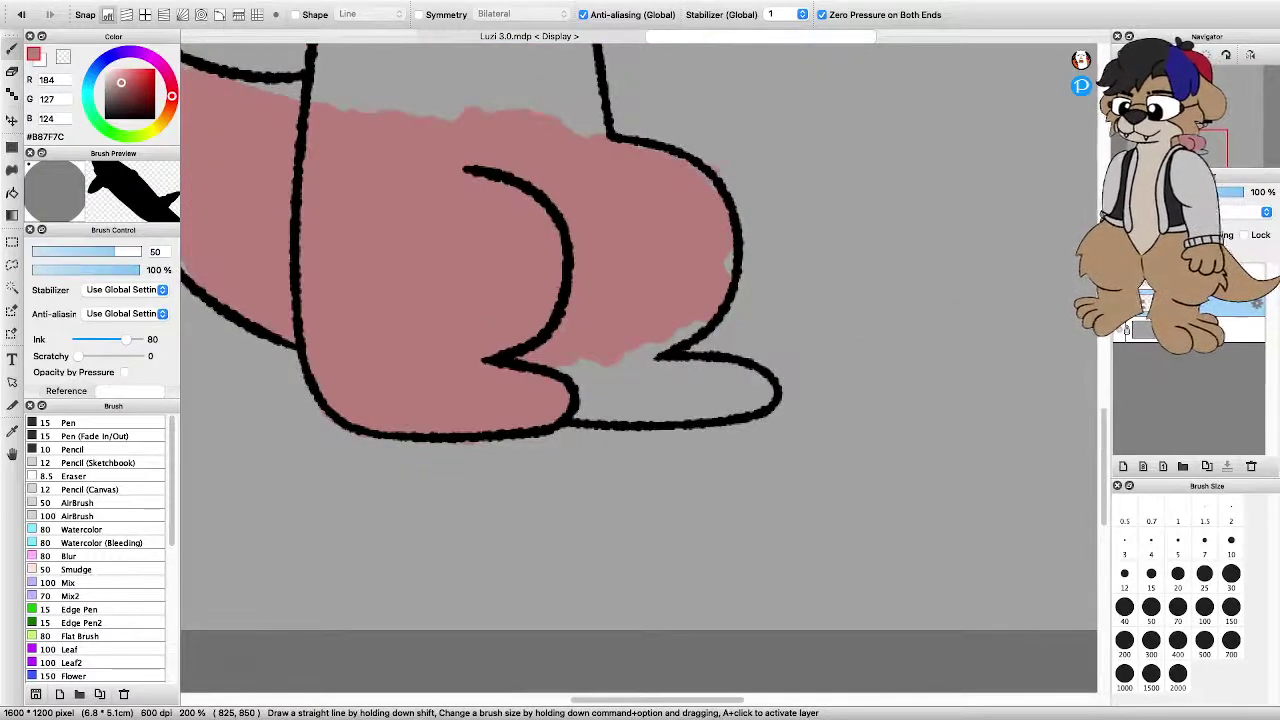
# Finish colouring the far leg and foot, and paint the torso dusty red up to the neck and near arm
pyautogui.moveTo(729, 255)
pyautogui.mouseDown()
pyautogui.moveTo(732, 298)
pyautogui.moveTo(682, 335)
pyautogui.moveTo(590, 365)
pyautogui.moveTo(632, 405)
pyautogui.moveTo(762, 393)
pyautogui.moveTo(737, 371)
pyautogui.moveTo(634, 380)
pyautogui.mouseUp()
pyautogui.scroll(-3, 586, 364)
pyautogui.press('super+plus')
pyautogui.press('super+plus')
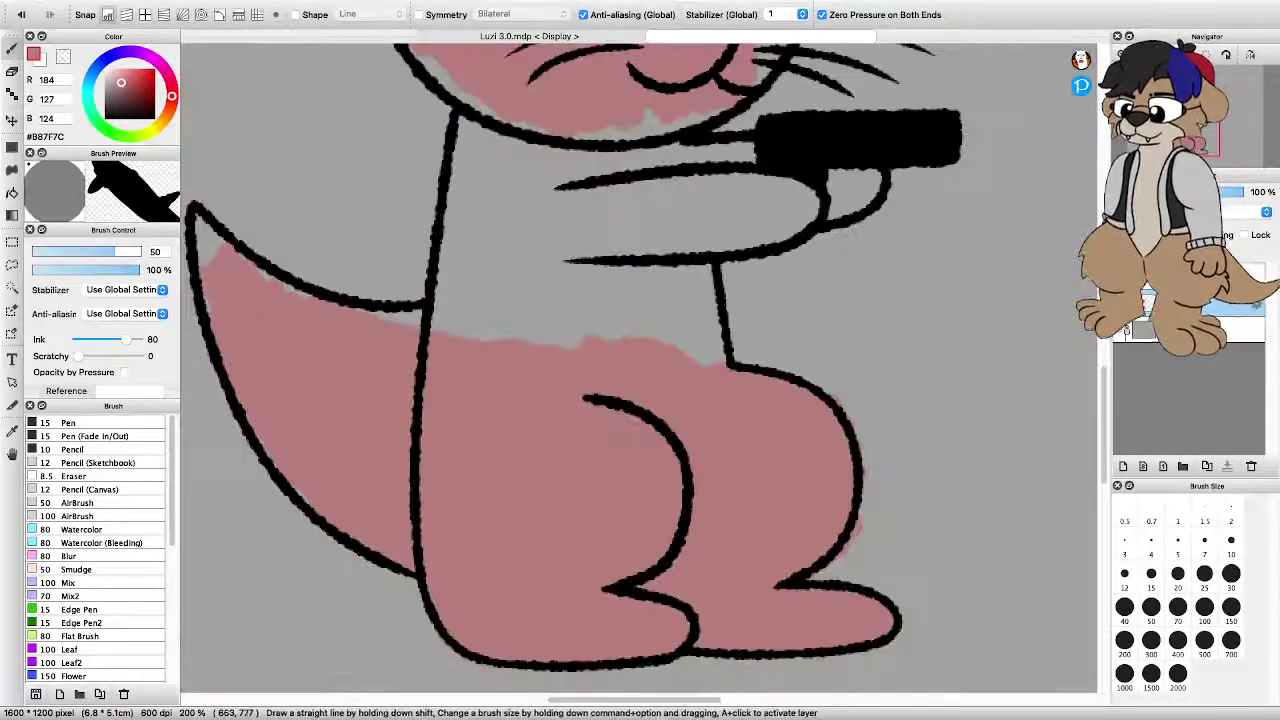
pyautogui.moveTo(470, 340)
pyautogui.mouseDown()
pyautogui.moveTo(462, 270)
pyautogui.moveTo(478, 155)
pyautogui.moveTo(510, 230)
pyautogui.moveTo(500, 320)
pyautogui.moveTo(545, 260)
pyautogui.moveTo(595, 330)
pyautogui.moveTo(665, 270)
pyautogui.moveTo(712, 350)
pyautogui.mouseUp()
pyautogui.moveTo(706, 290); pyautogui.dragTo(672, 240)
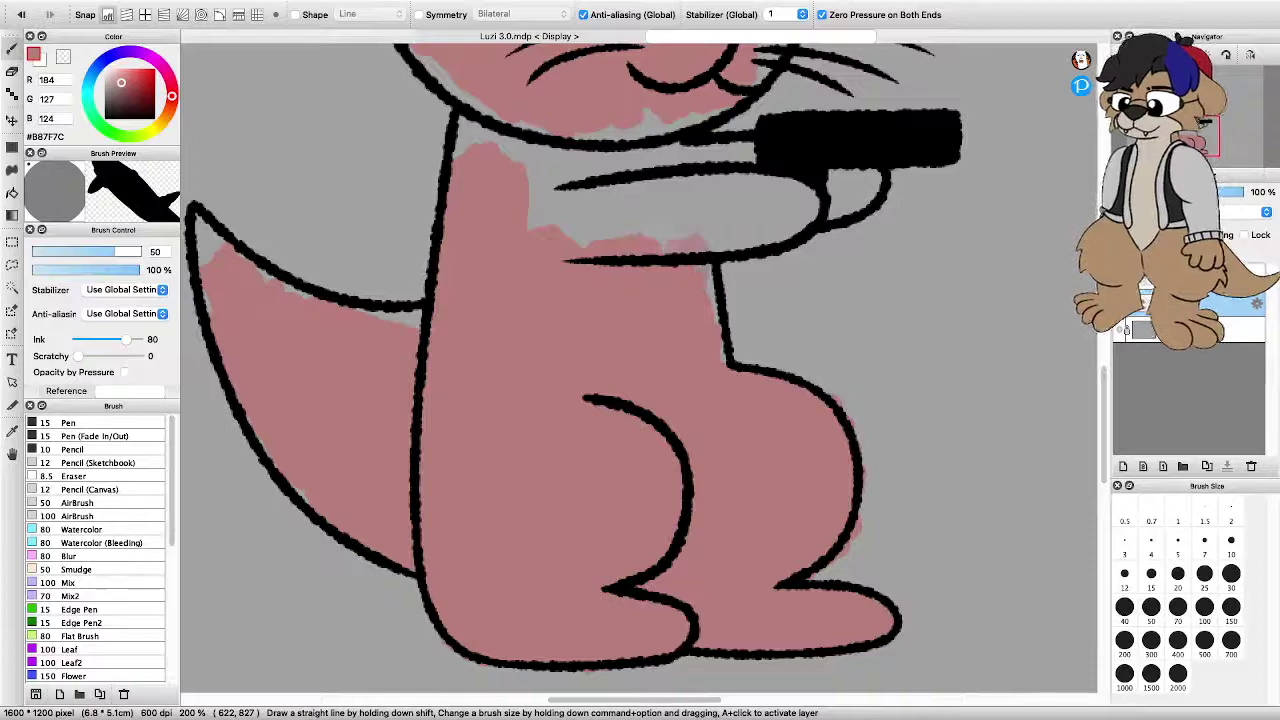
# Paint both arms, the hand under the gun and the neck area dusty red, filling the gaps along the chin
pyautogui.scroll(-4, 663, 217)
pyautogui.scroll(5, 687, 147)
pyautogui.scroll(-2, 409, 440)
pyautogui.moveTo(380, 510)
pyautogui.mouseDown()
pyautogui.moveTo(545, 485)
pyautogui.moveTo(570, 490)
pyautogui.moveTo(555, 513)
pyautogui.moveTo(509, 523)
pyautogui.moveTo(554, 519)
pyautogui.mouseUp()
pyautogui.moveTo(373, 510)
pyautogui.mouseDown()
pyautogui.moveTo(400, 470)
pyautogui.moveTo(440, 462)
pyautogui.moveTo(320, 450)
pyautogui.moveTo(360, 450)
pyautogui.mouseUp()
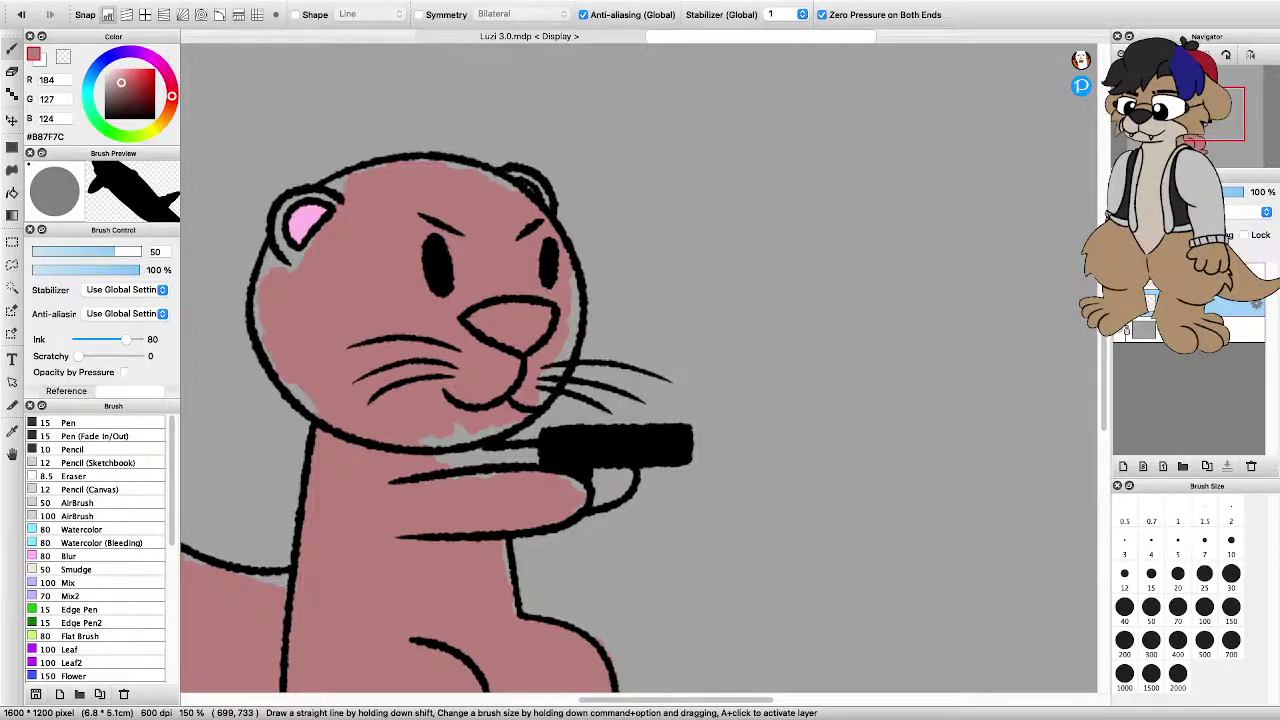
pyautogui.moveTo(595, 484)
pyautogui.mouseDown()
pyautogui.moveTo(598, 498)
pyautogui.moveTo(620, 482)
pyautogui.moveTo(492, 468)
pyautogui.mouseUp()
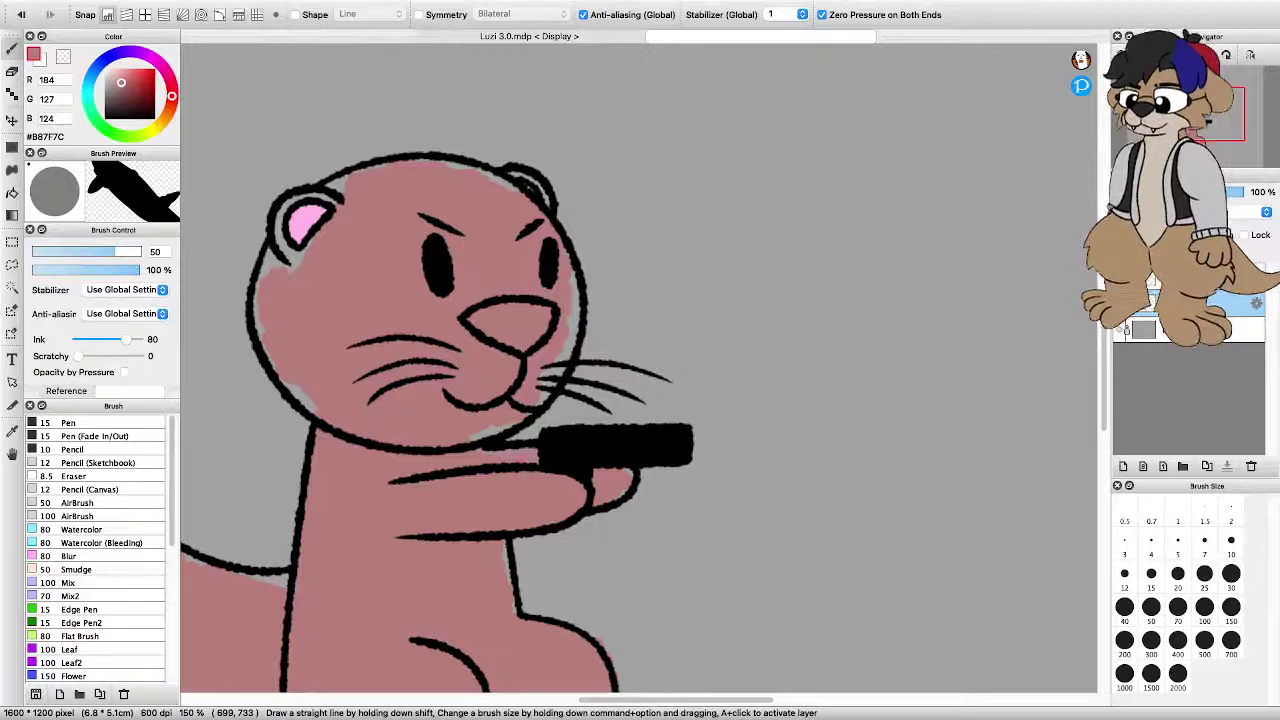
# Extend the dusty red into the tip of the tail
pyautogui.scroll(-3, 434, 452)
pyautogui.scroll(3, 322, 520)
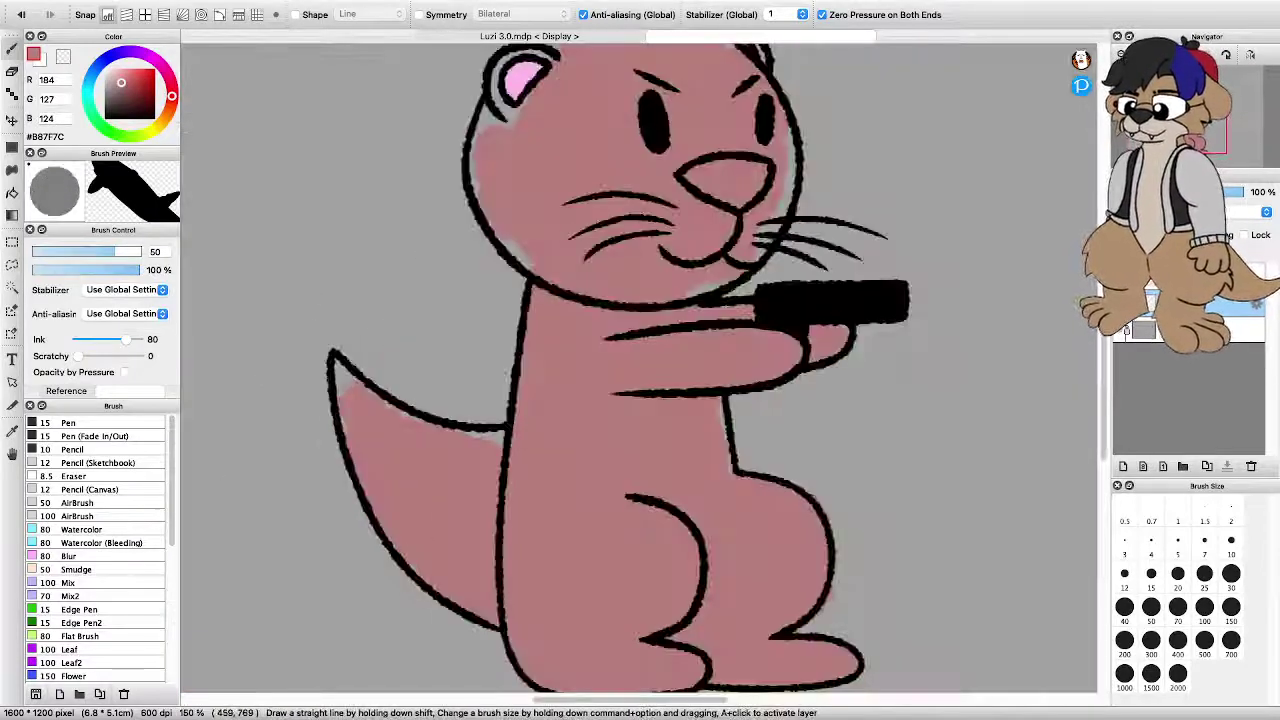
pyautogui.moveTo(352, 390); pyautogui.dragTo(344, 376)
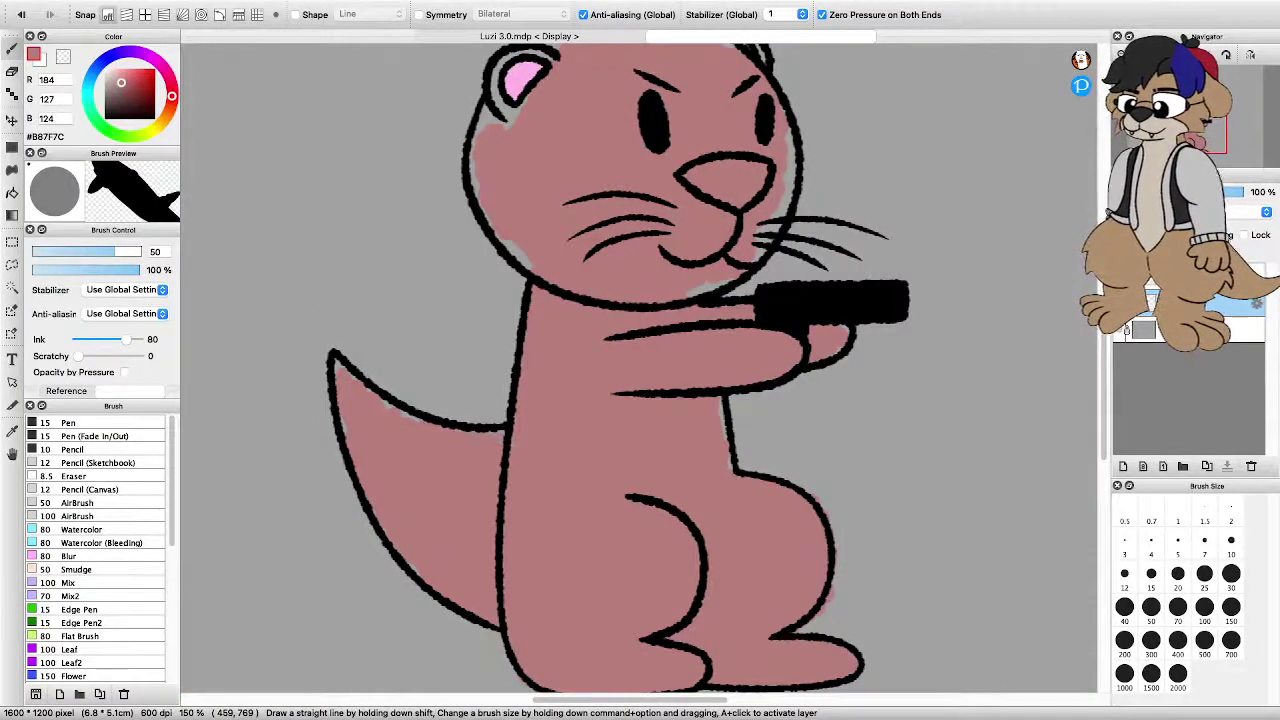
# Reduce the brush size to 15 and fill the unpainted gap along the near cheek outline with dusty red
pyautogui.scroll(-5, 640, 370)
pyautogui.scroll(6, 640, 370)
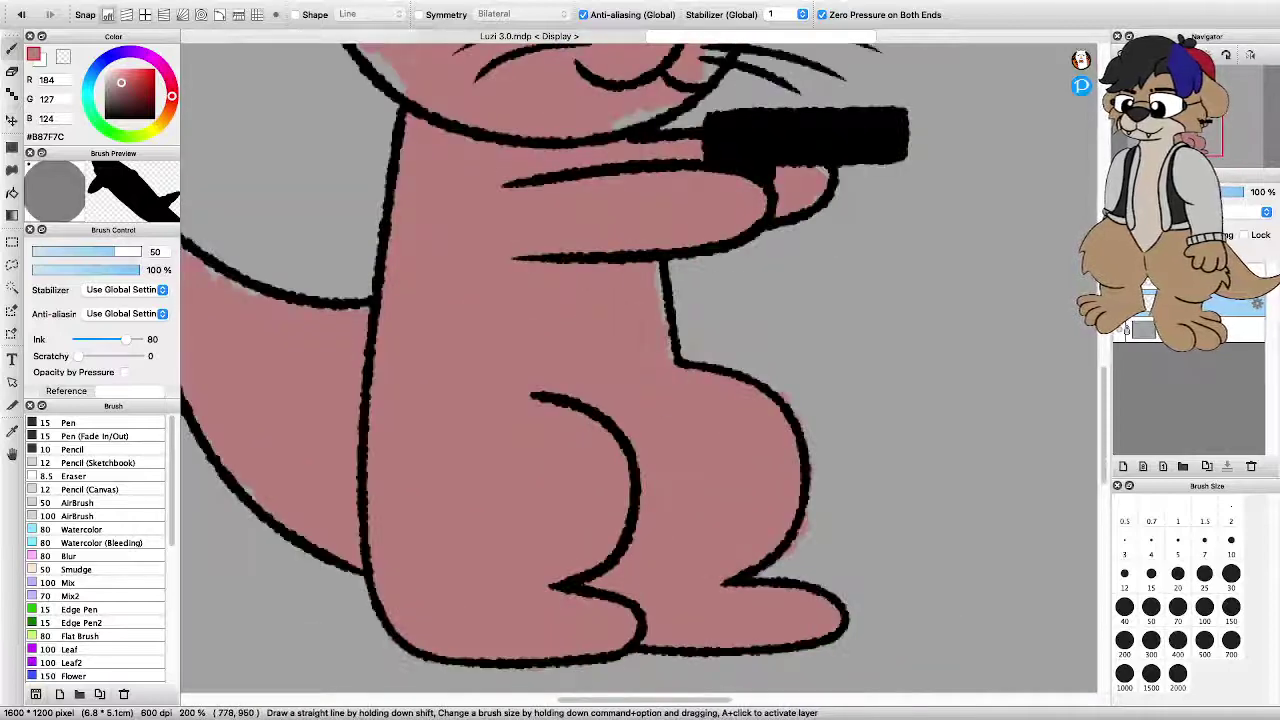
pyautogui.scroll(-5, 640, 370)
pyautogui.scroll(4, 640, 370)
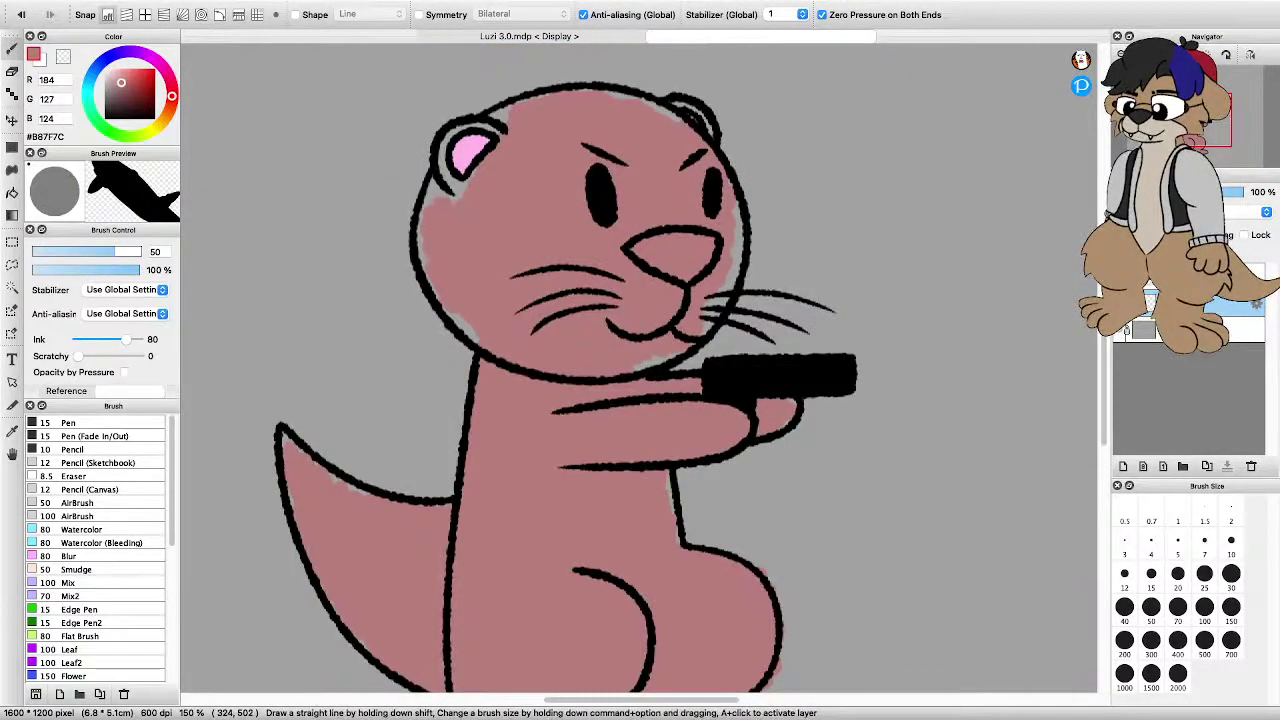
pyautogui.press('[')
pyautogui.press('[')
pyautogui.press('[')
pyautogui.press('[')
pyautogui.press('[')
pyautogui.scroll(2, 431, 249)
pyautogui.moveTo(478, 385); pyautogui.dragTo(524, 420)
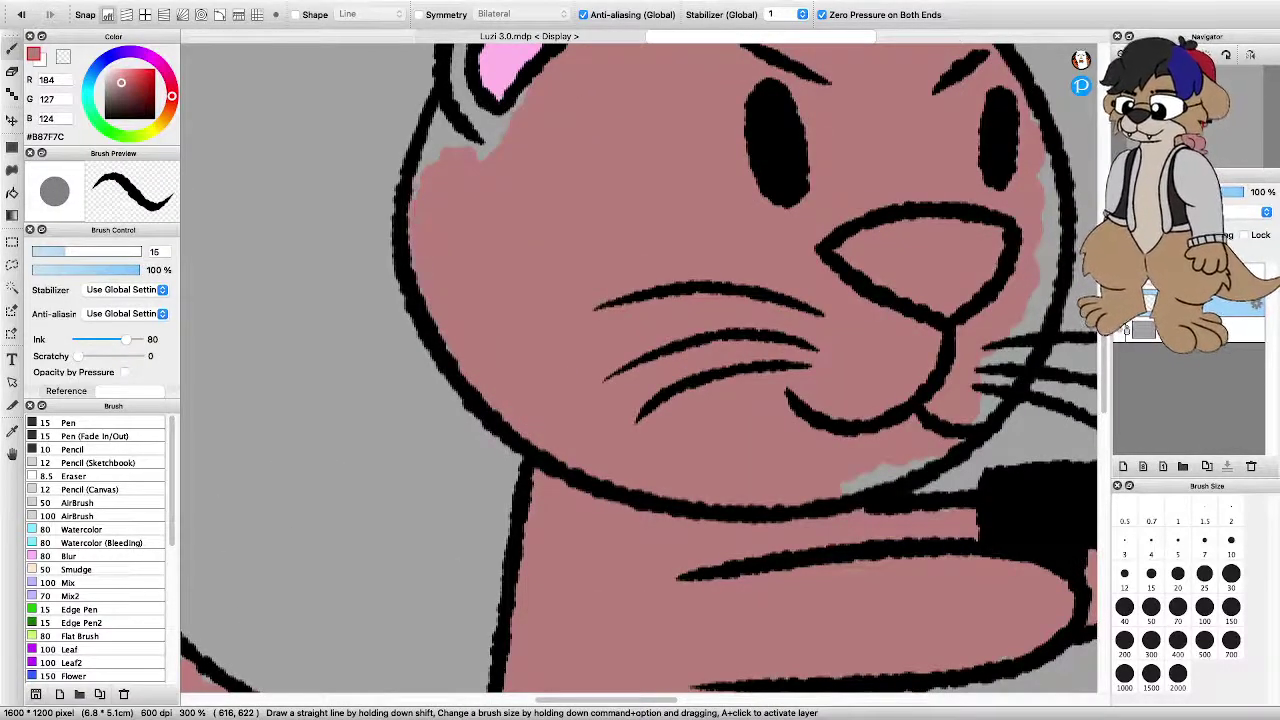
pyautogui.scroll(-3, 640, 370)
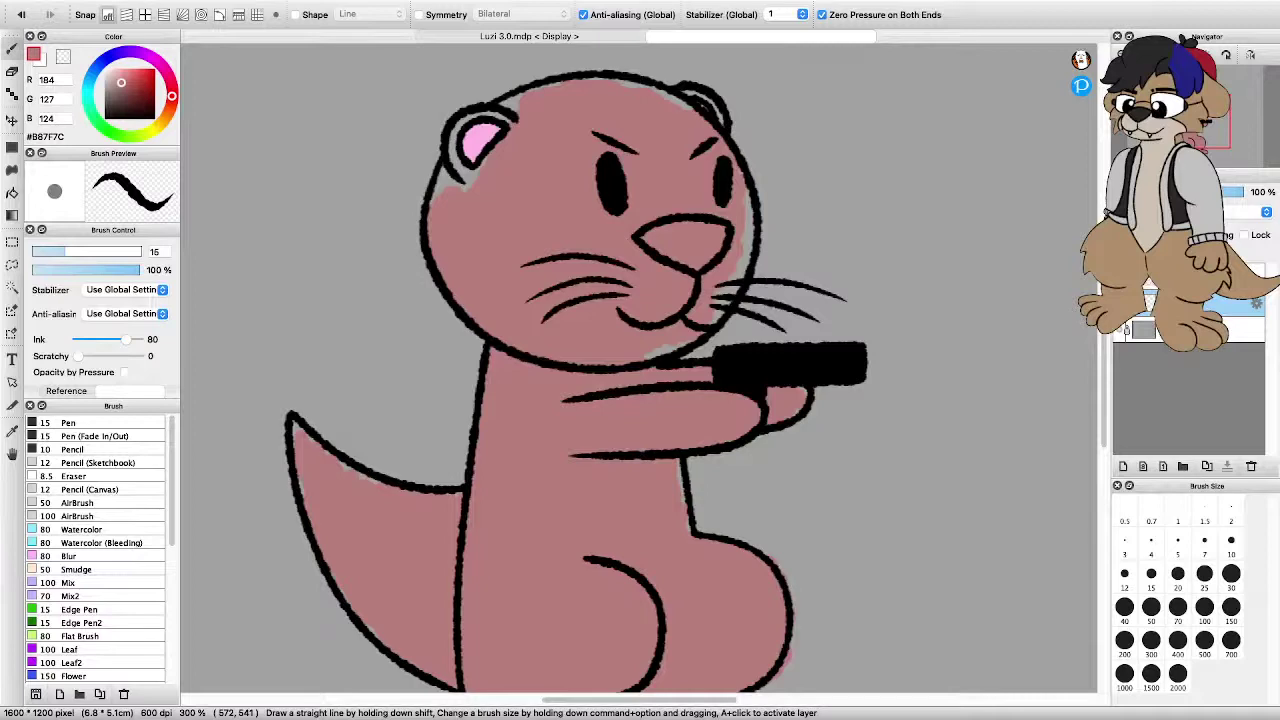
# Choose the dark brown #4B302F and paint the inside of the nose with it
pyautogui.scroll(4, 761, 185)
pyautogui.scroll(-1, 466, 299)
pyautogui.click(119, 92)
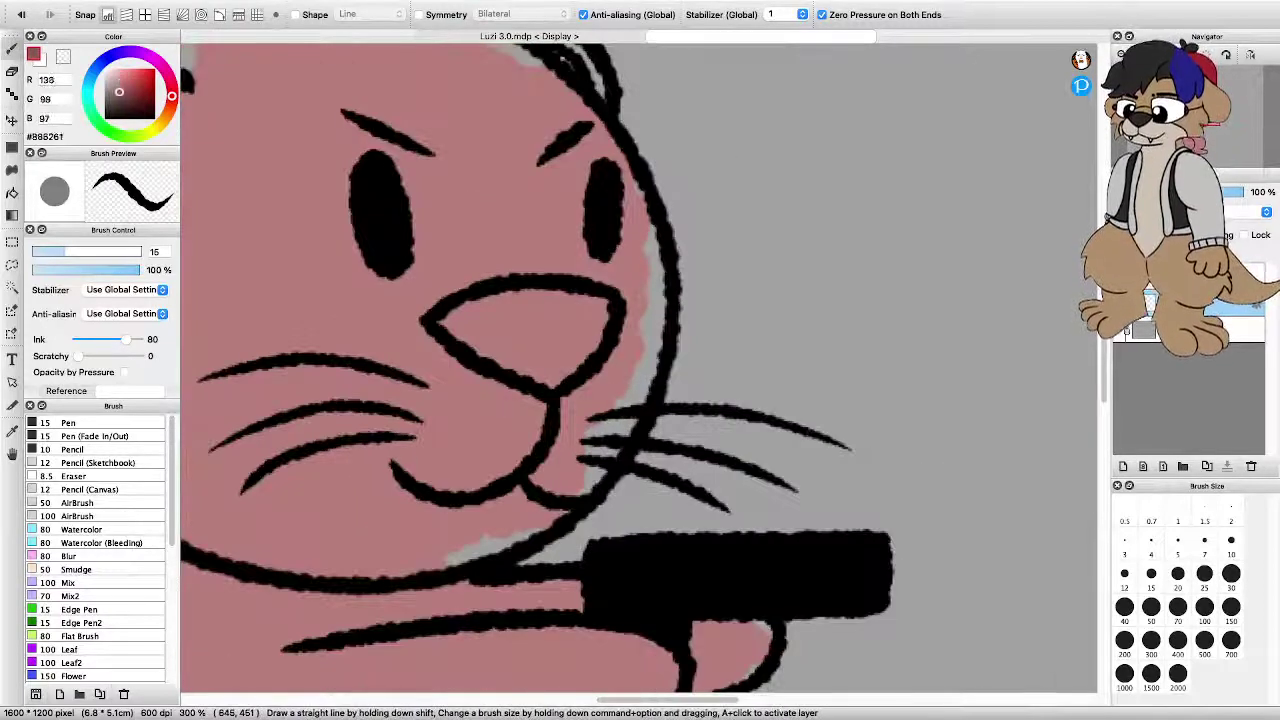
pyautogui.click(120, 98)
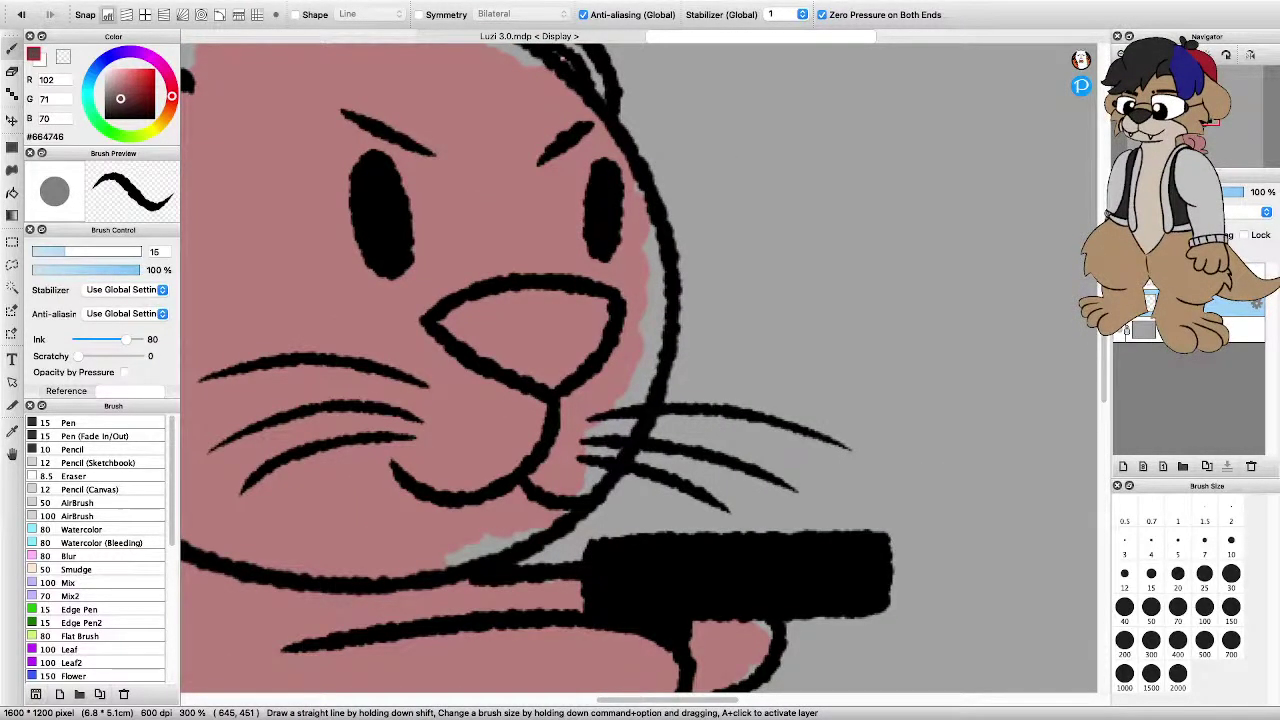
pyautogui.click(123, 104)
pyautogui.scroll(-3, 798, 412)
pyautogui.scroll(5, 692, 384)
pyautogui.moveTo(727, 429)
pyautogui.mouseDown()
pyautogui.moveTo(810, 456)
pyautogui.moveTo(838, 492)
pyautogui.moveTo(728, 446)
pyautogui.moveTo(612, 368)
pyautogui.moveTo(790, 322)
pyautogui.moveTo(898, 326)
pyautogui.moveTo(942, 348)
pyautogui.moveTo(760, 410)
pyautogui.moveTo(690, 385)
pyautogui.moveTo(755, 372)
pyautogui.moveTo(775, 388)
pyautogui.moveTo(800, 358)
pyautogui.moveTo(886, 372)
pyautogui.moveTo(800, 386)
pyautogui.moveTo(876, 396)
pyautogui.moveTo(865, 418)
pyautogui.mouseUp()
pyautogui.scroll(-6, 808, 435)
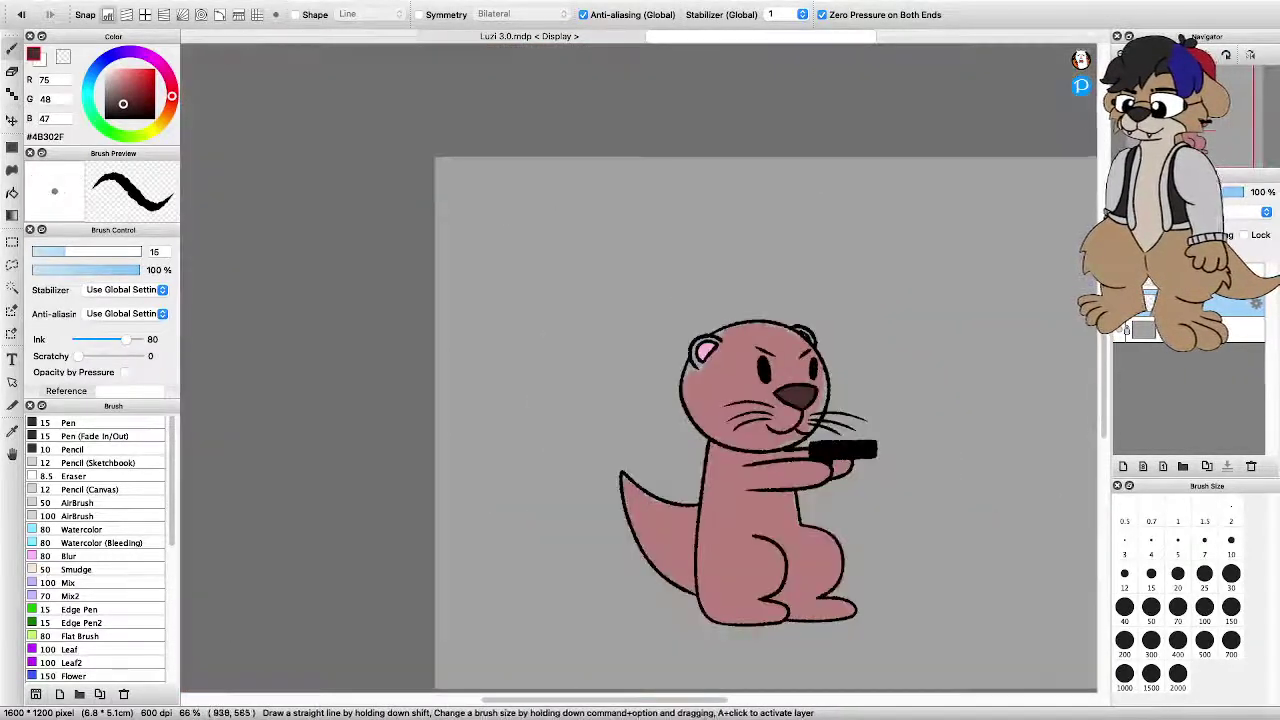
# Sample the body's dusty red #B87F7C and fill the gaps below the near ear and around its pink inner area
pyautogui.scroll(3, 830, 410)
pyautogui.scroll(-4, 640, 360)
pyautogui.scroll(6, 370, 185)
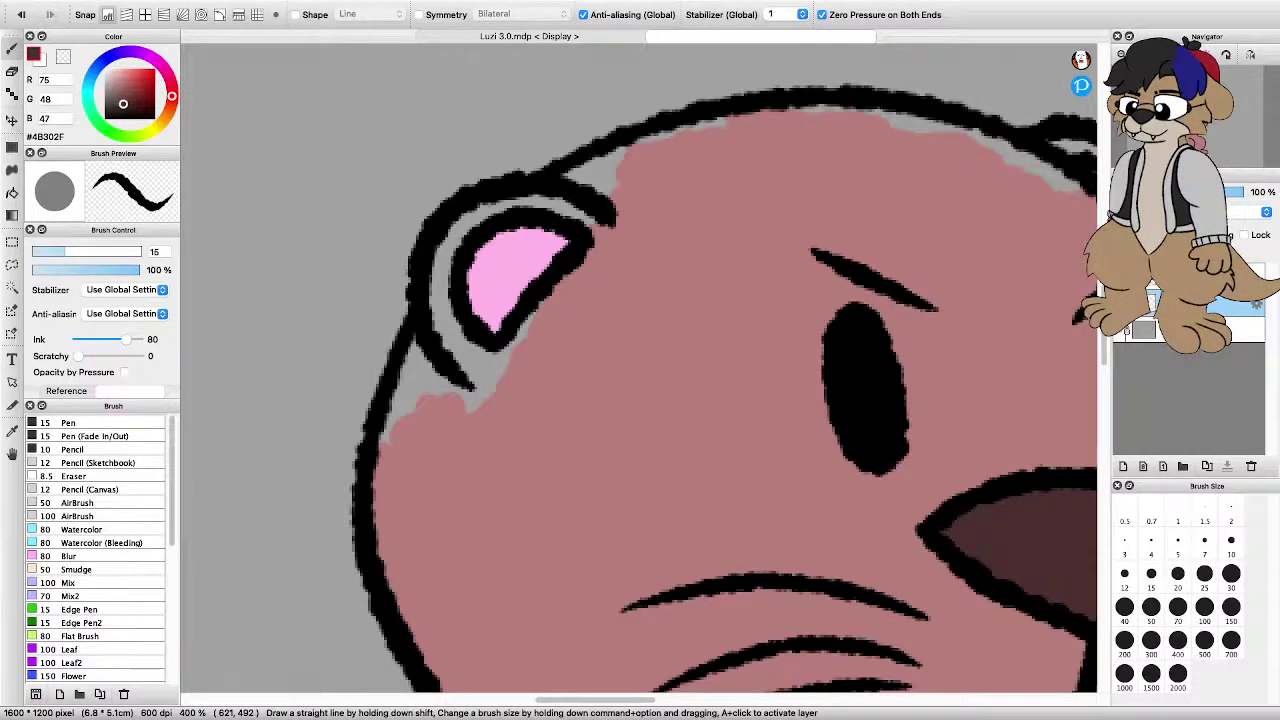
pyautogui.rightClick(470, 418)
pyautogui.moveTo(480, 400); pyautogui.dragTo(400, 418)
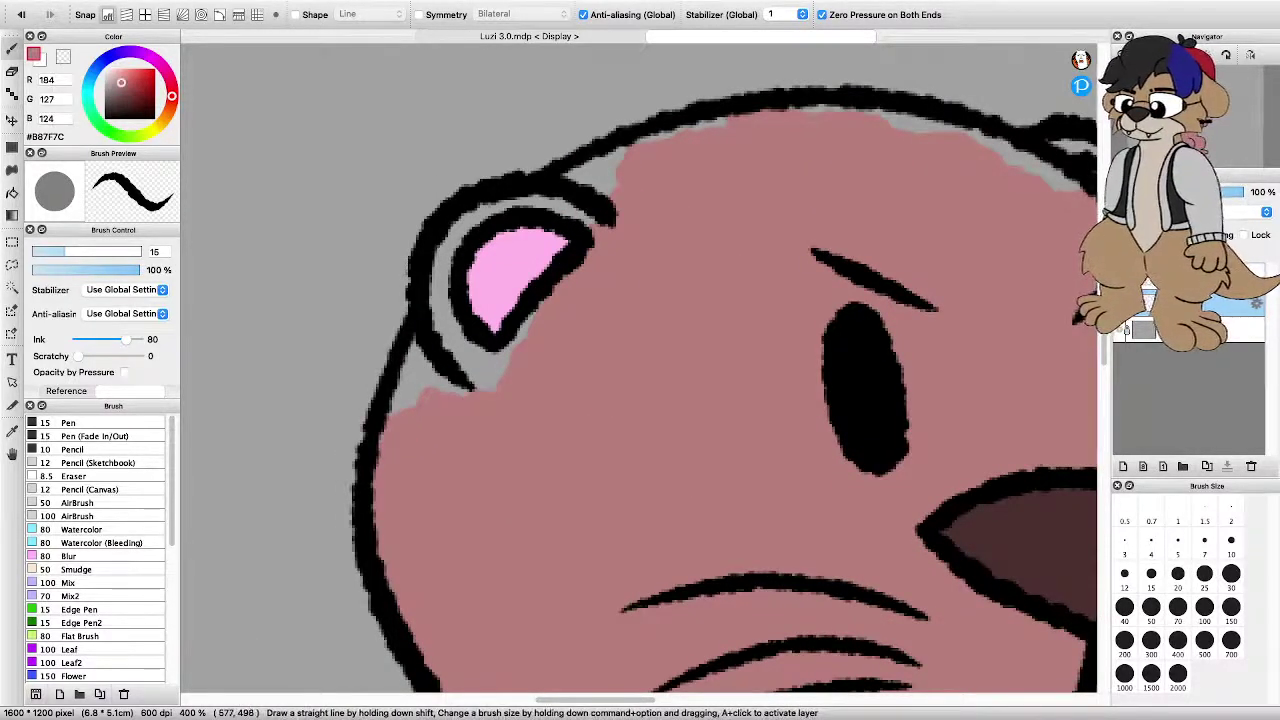
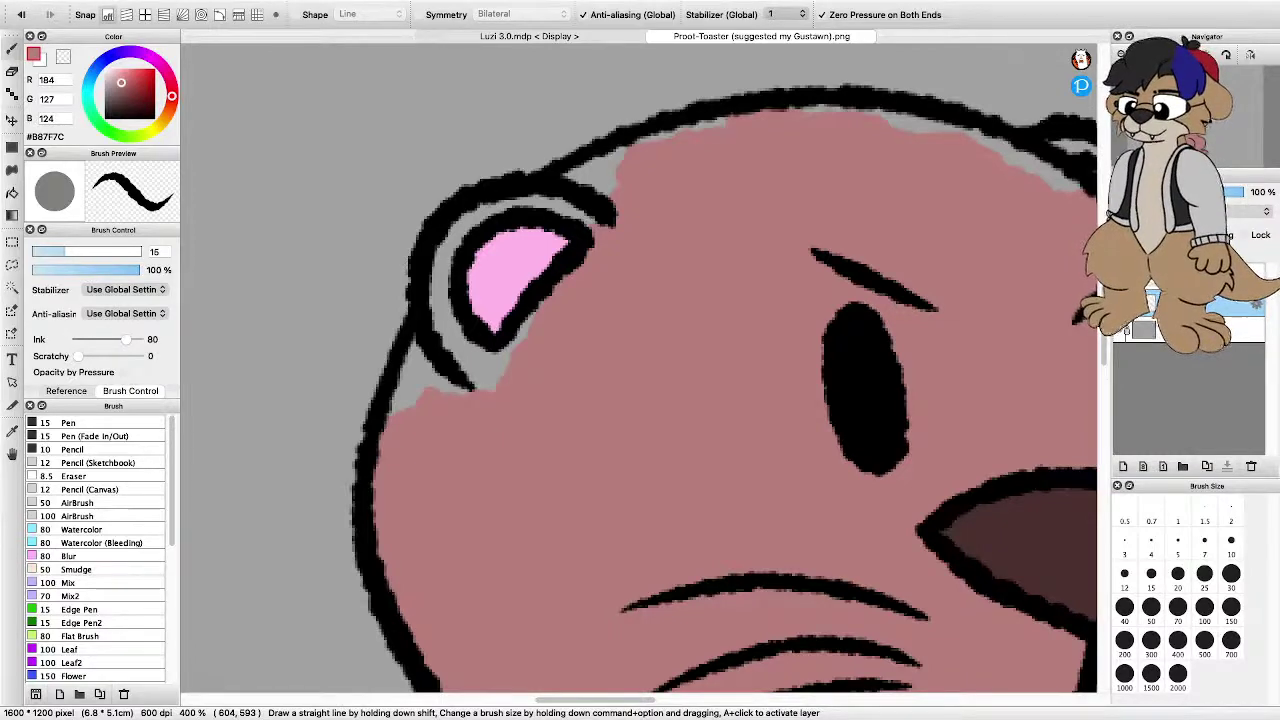
pyautogui.press('super+Tab')
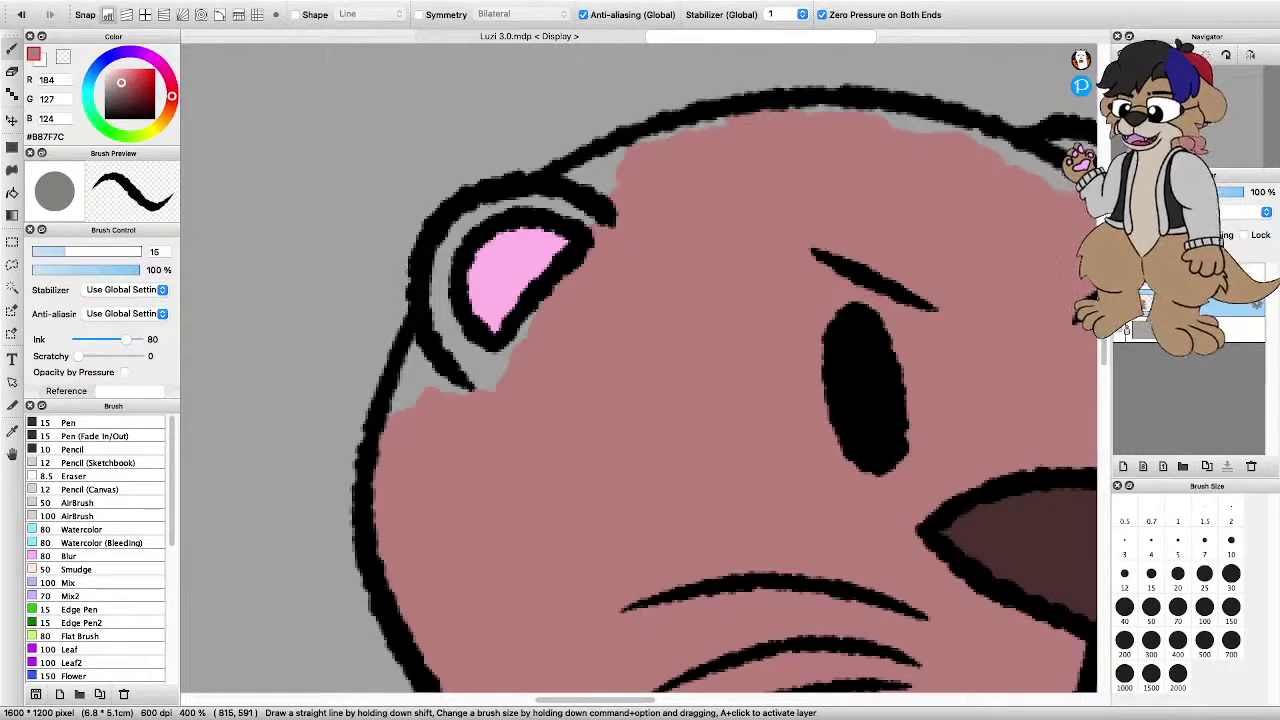
pyautogui.scroll(-2, 511, 390)
pyautogui.scroll(2, 467, 398)
pyautogui.moveTo(458, 384)
pyautogui.mouseDown()
pyautogui.moveTo(440, 374)
pyautogui.moveTo(490, 294)
pyautogui.moveTo(540, 348)
pyautogui.moveTo(496, 318)
pyautogui.mouseUp()
pyautogui.moveTo(542, 370)
pyautogui.mouseDown()
pyautogui.moveTo(503, 345)
pyautogui.moveTo(566, 312)
pyautogui.mouseUp()
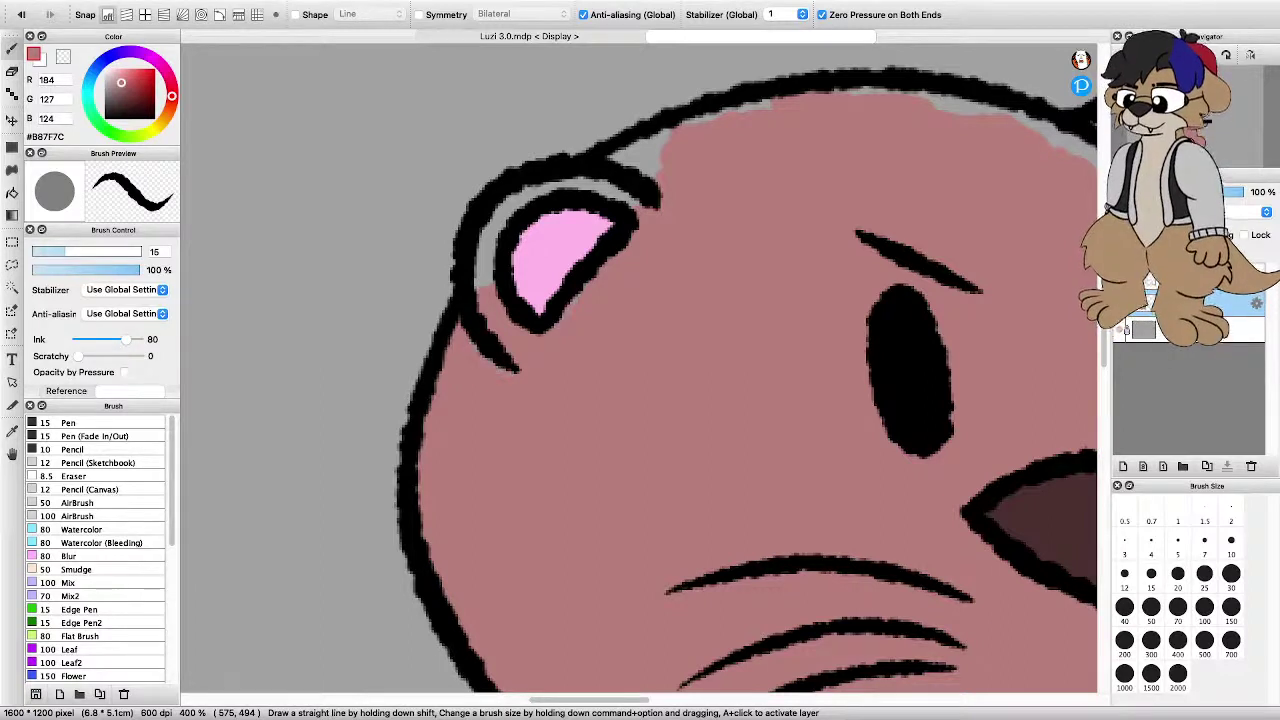
pyautogui.moveTo(488, 282)
pyautogui.mouseDown()
pyautogui.moveTo(488, 244)
pyautogui.moveTo(540, 192)
pyautogui.moveTo(620, 186)
pyautogui.moveTo(636, 204)
pyautogui.mouseUp()
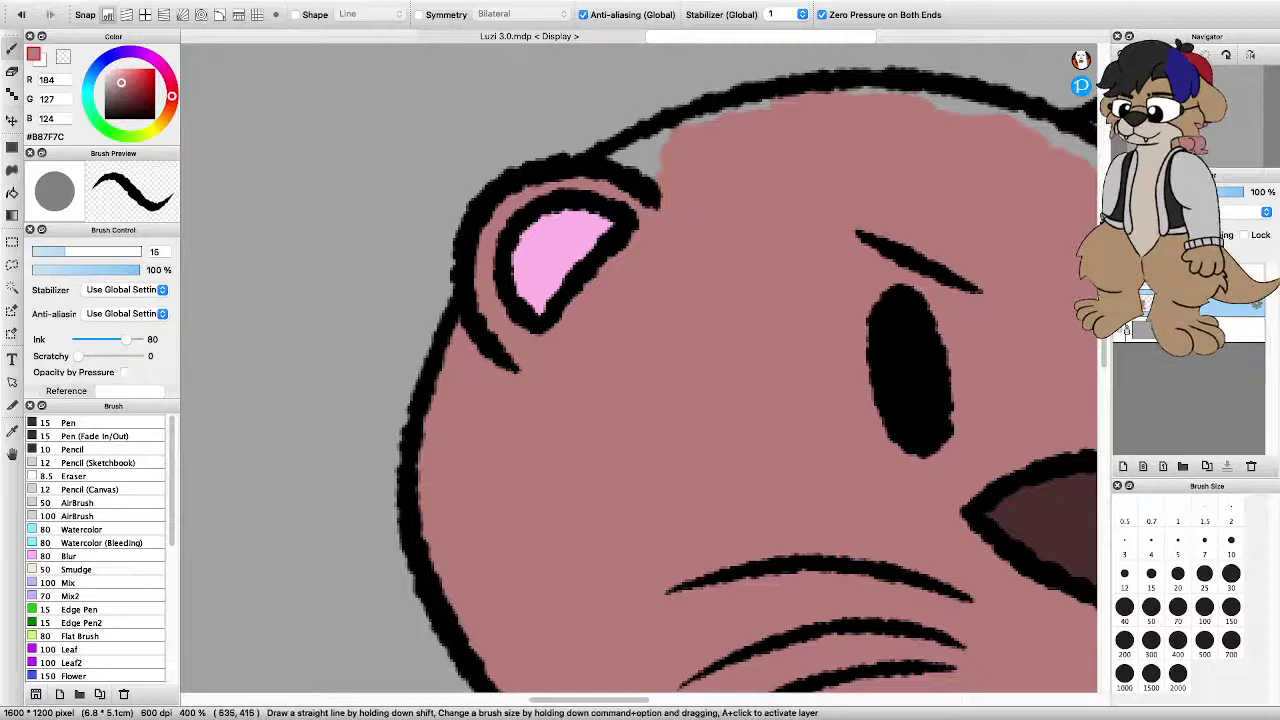
# Fill the unpainted strip along the top of the head between the two ears with dusty red
pyautogui.scroll(-4, 646, 250)
pyautogui.scroll(4, 720, 197)
pyautogui.moveTo(430, 328)
pyautogui.mouseDown()
pyautogui.moveTo(398, 318)
pyautogui.moveTo(500, 270)
pyautogui.moveTo(664, 250)
pyautogui.moveTo(738, 264)
pyautogui.moveTo(890, 332)
pyautogui.mouseUp()
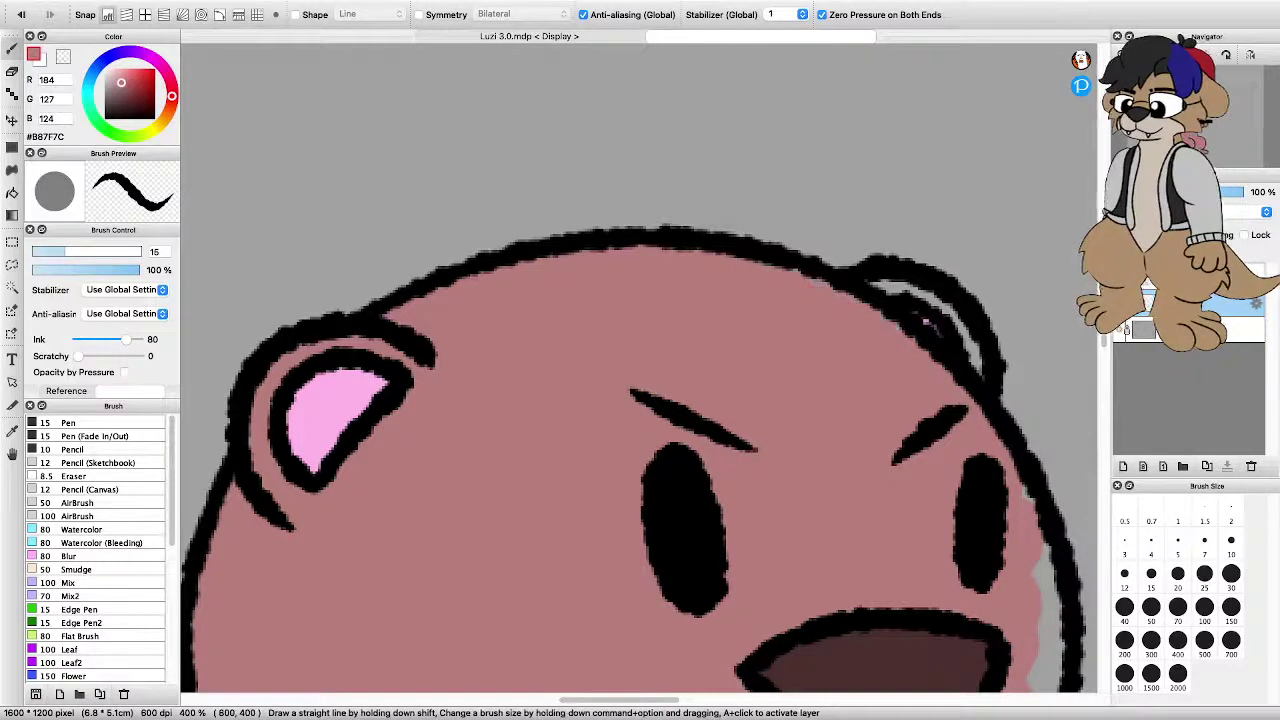
pyautogui.scroll(-3, 806, 368)
pyautogui.scroll(3, 840, 425)
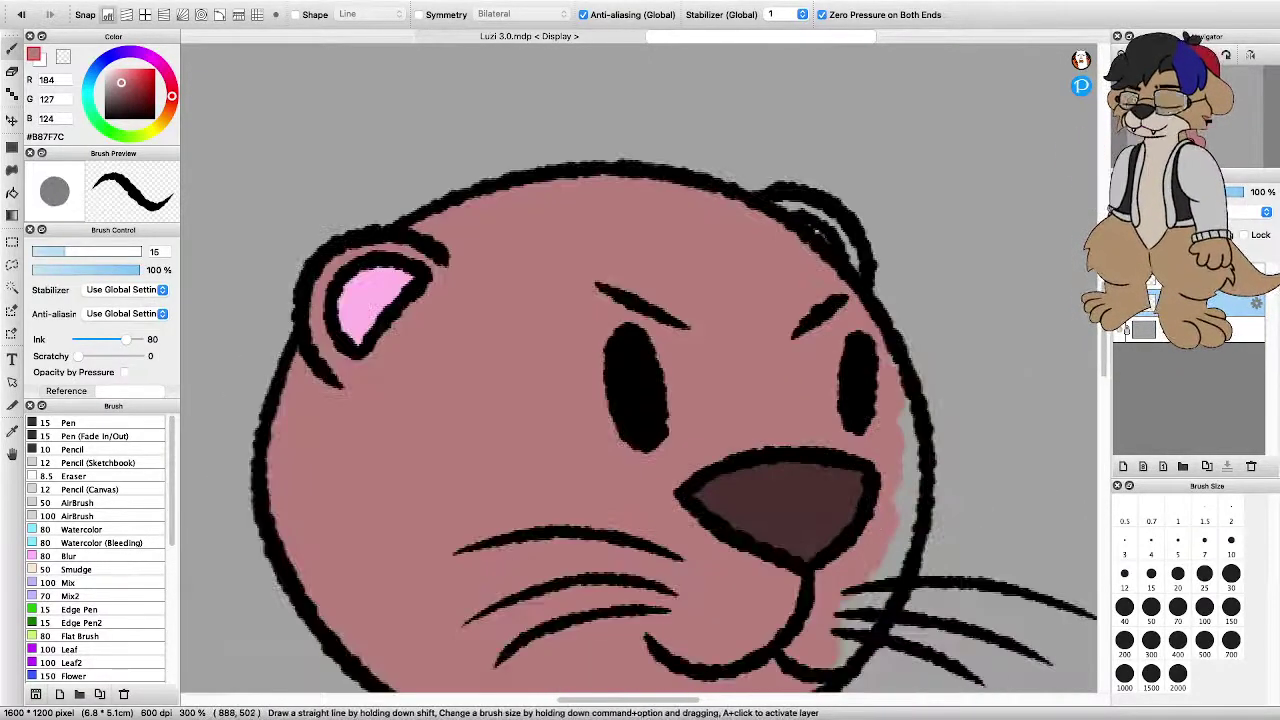
# Fill the gaps along the chin and the far side of the face with dusty red
pyautogui.scroll(-3, 840, 425)
pyautogui.scroll(3, 855, 460)
pyautogui.scroll(-4, 640, 370)
pyautogui.scroll(3, 640, 370)
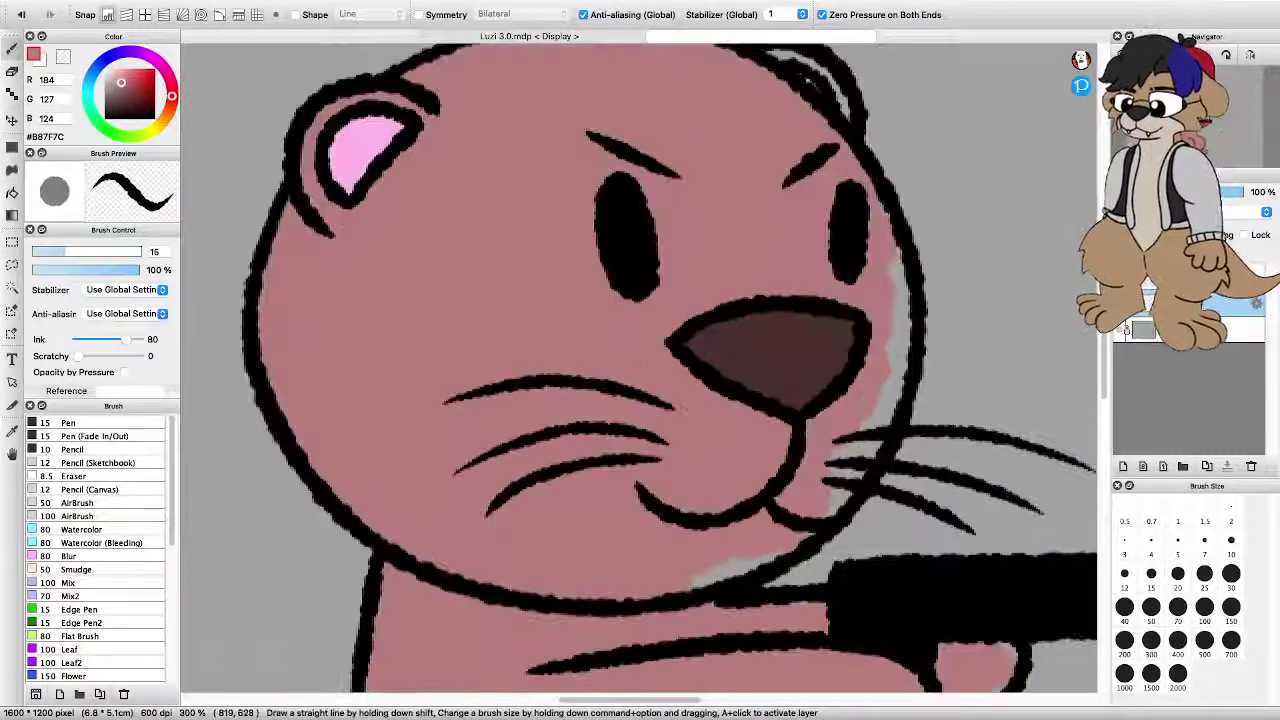
pyautogui.moveTo(742, 561)
pyautogui.mouseDown()
pyautogui.moveTo(712, 575)
pyautogui.moveTo(840, 498)
pyautogui.moveTo(890, 350)
pyautogui.moveTo(898, 248)
pyautogui.mouseUp()
pyautogui.moveTo(906, 332)
pyautogui.mouseDown()
pyautogui.moveTo(882, 426)
pyautogui.moveTo(906, 362)
pyautogui.mouseUp()
pyautogui.scroll(-3, 768, 408)
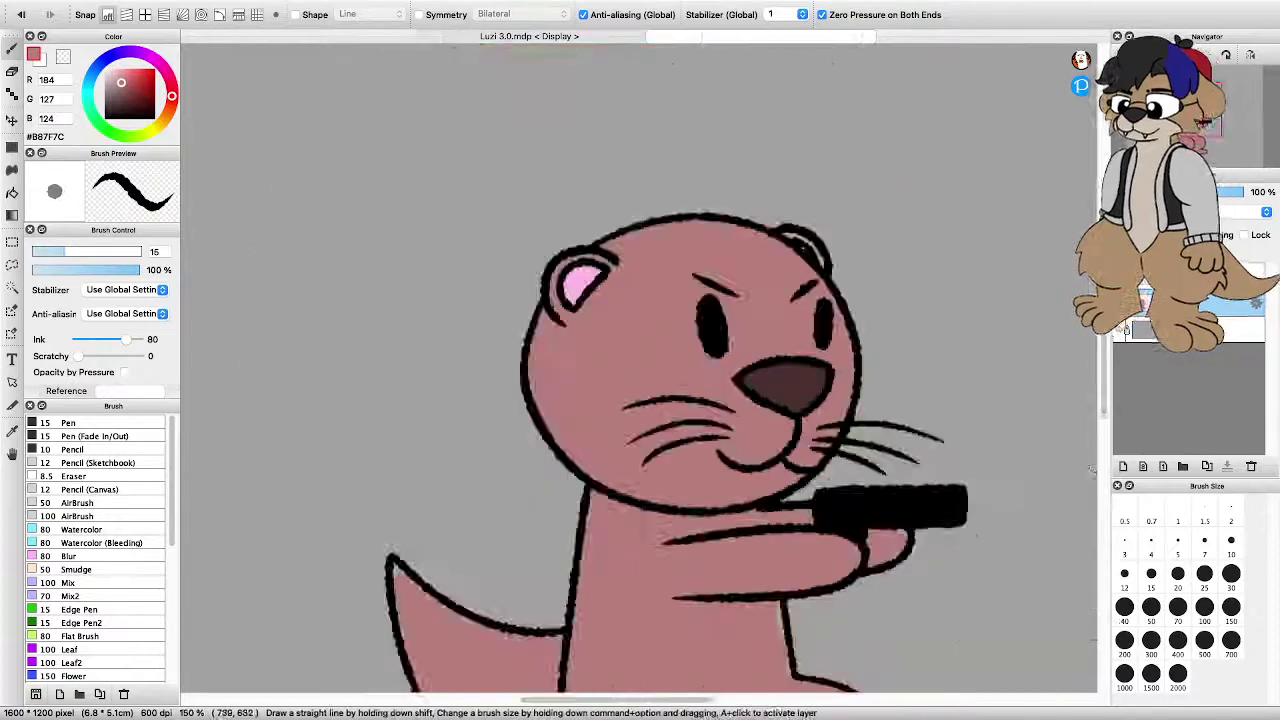
# Fill the remaining gap in the hand under the gun with dusty red
pyautogui.scroll(3, 740, 460)
pyautogui.scroll(-2, 808, 432)
pyautogui.scroll(2, 876, 452)
pyautogui.scroll(3, 885, 530)
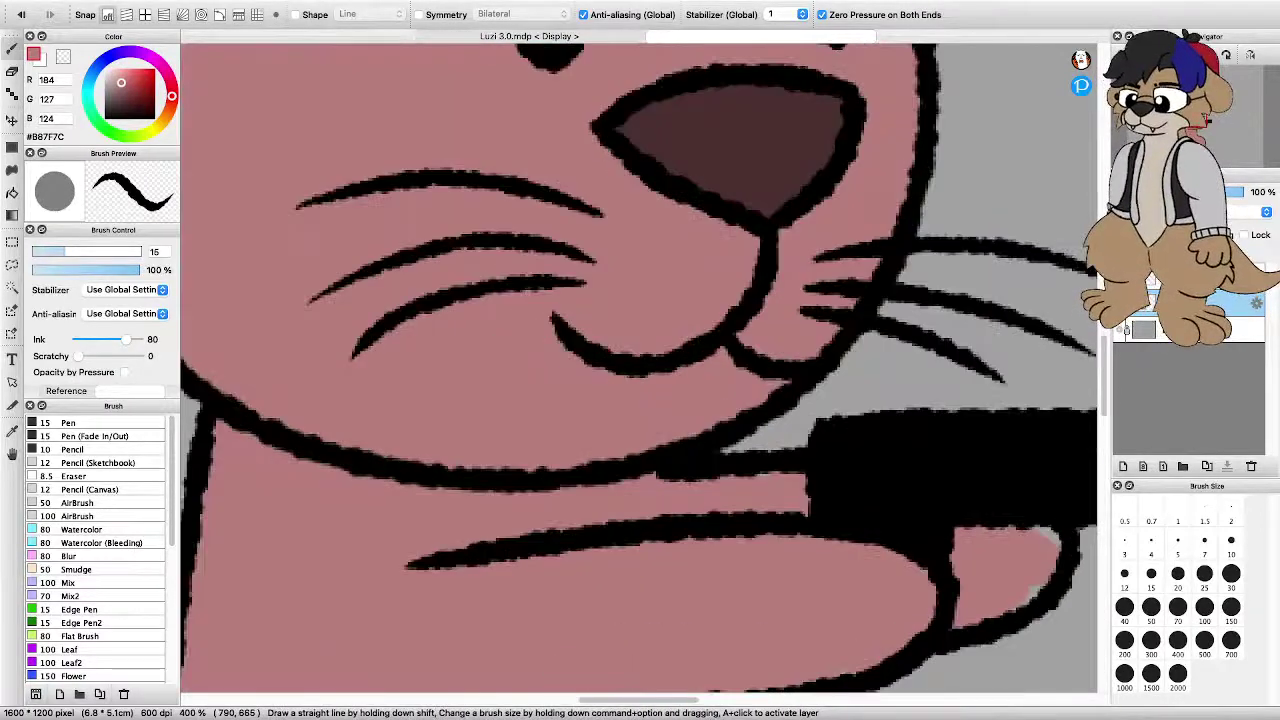
pyautogui.moveTo(830, 470); pyautogui.dragTo(573, 370)
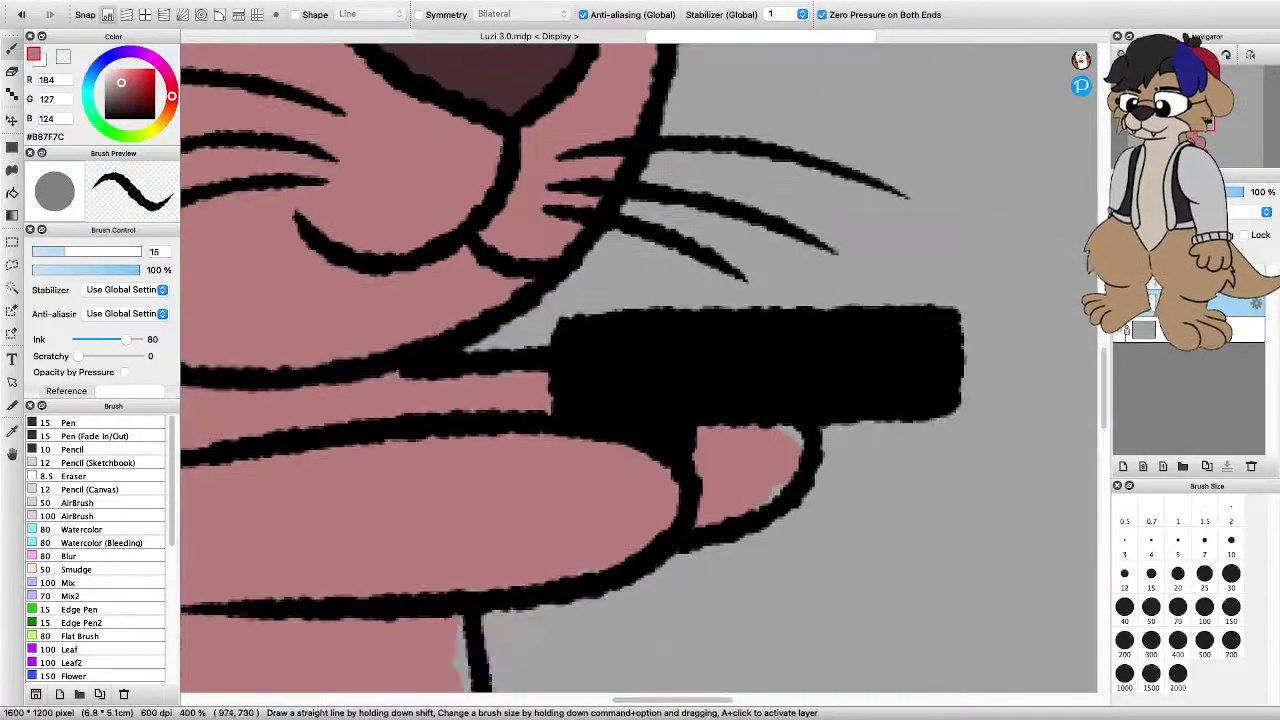
pyautogui.moveTo(782, 488); pyautogui.dragTo(762, 505)
pyautogui.scroll(-4, 640, 365)
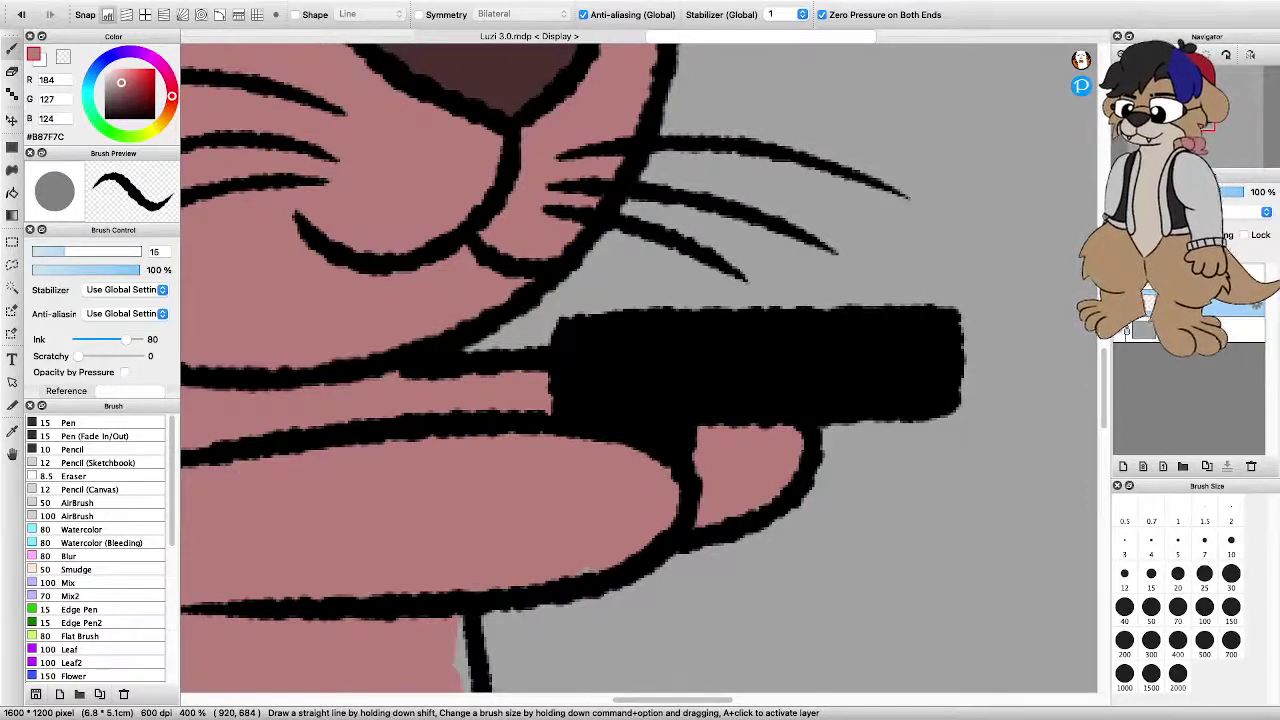
pyautogui.scroll(4, 640, 365)
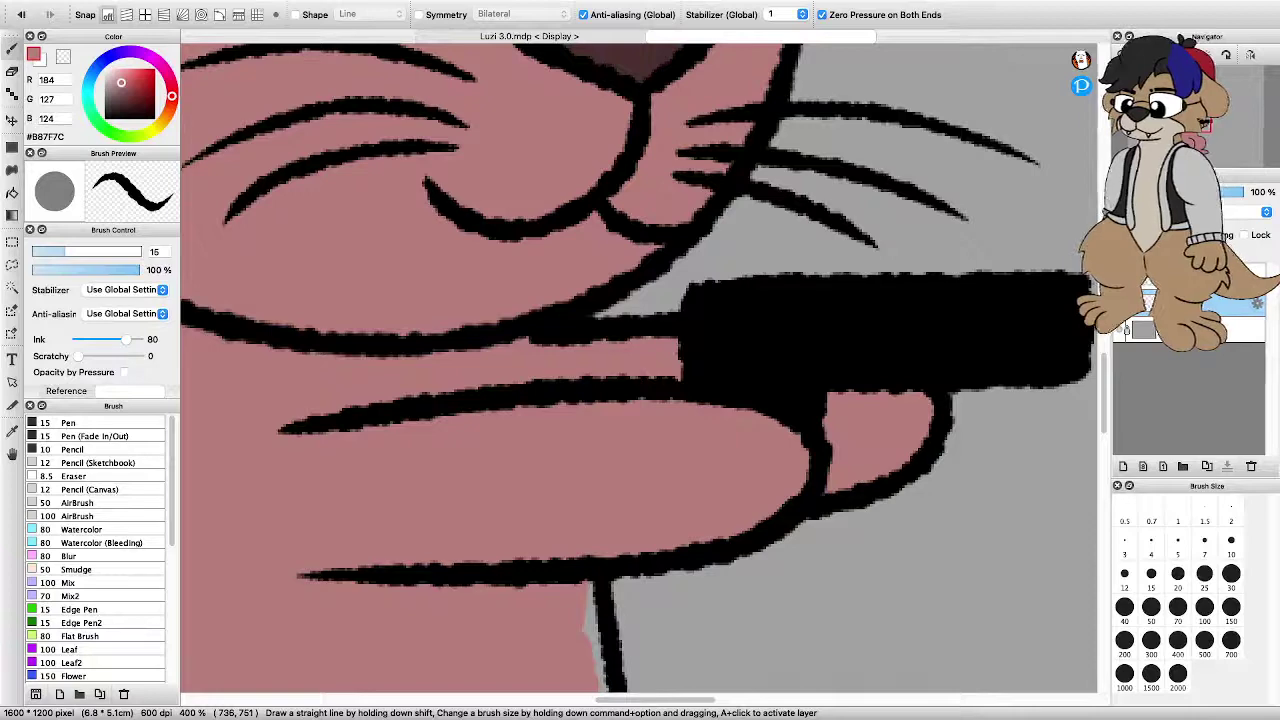
# Fill the gap along the belly outline between the arm and the far leg with dusty red
pyautogui.scroll(-3, 650, 402)
pyautogui.scroll(2, 620, 512)
pyautogui.moveTo(627, 338); pyautogui.dragTo(628, 358)
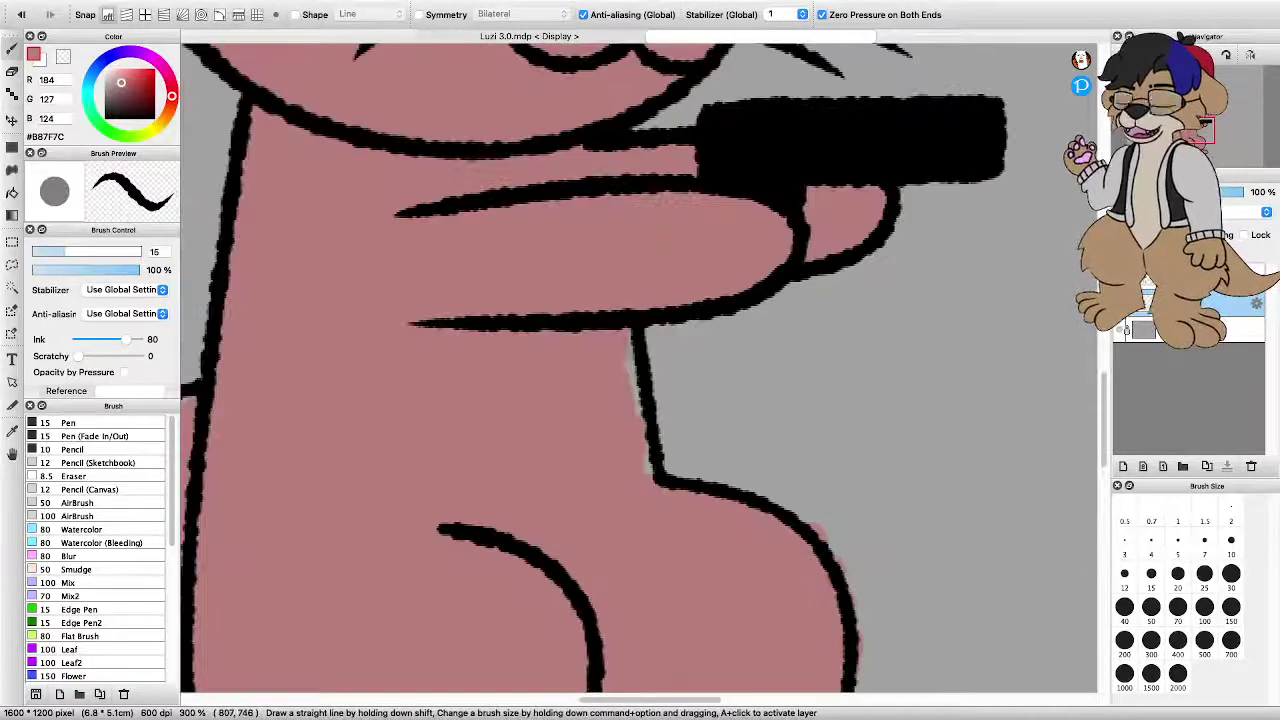
pyautogui.scroll(-2, 640, 370)
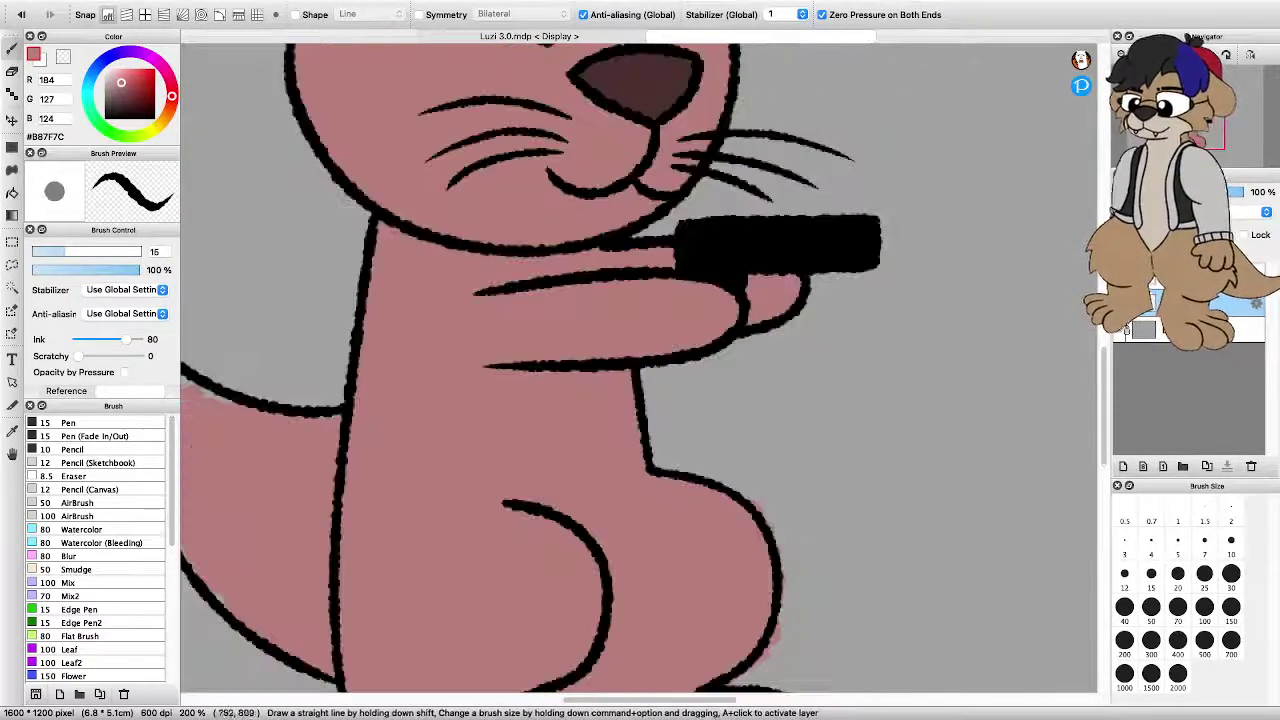
# Fill the small unpainted spots along the tail's upper and lower outlines with dusty red
pyautogui.scroll(-3, 640, 370)
pyautogui.scroll(4, 640, 370)
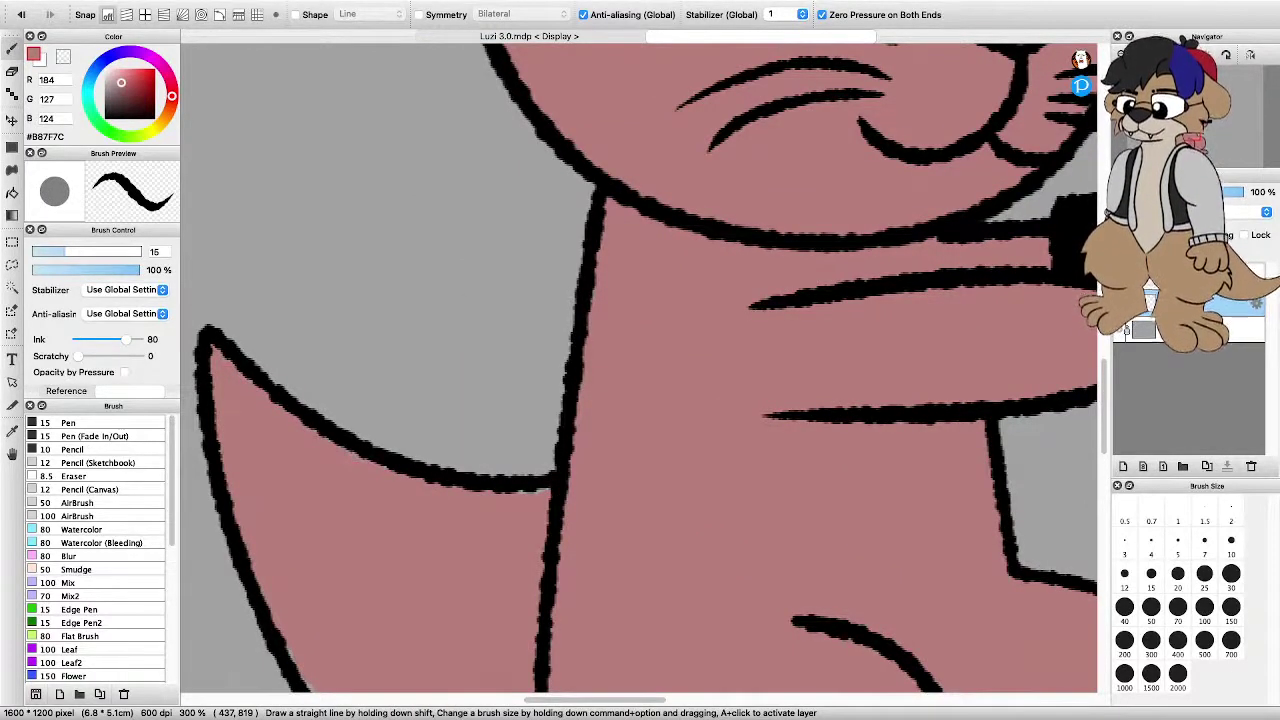
pyautogui.click(529, 492)
pyautogui.scroll(-3, 508, 455)
pyautogui.scroll(1, 508, 455)
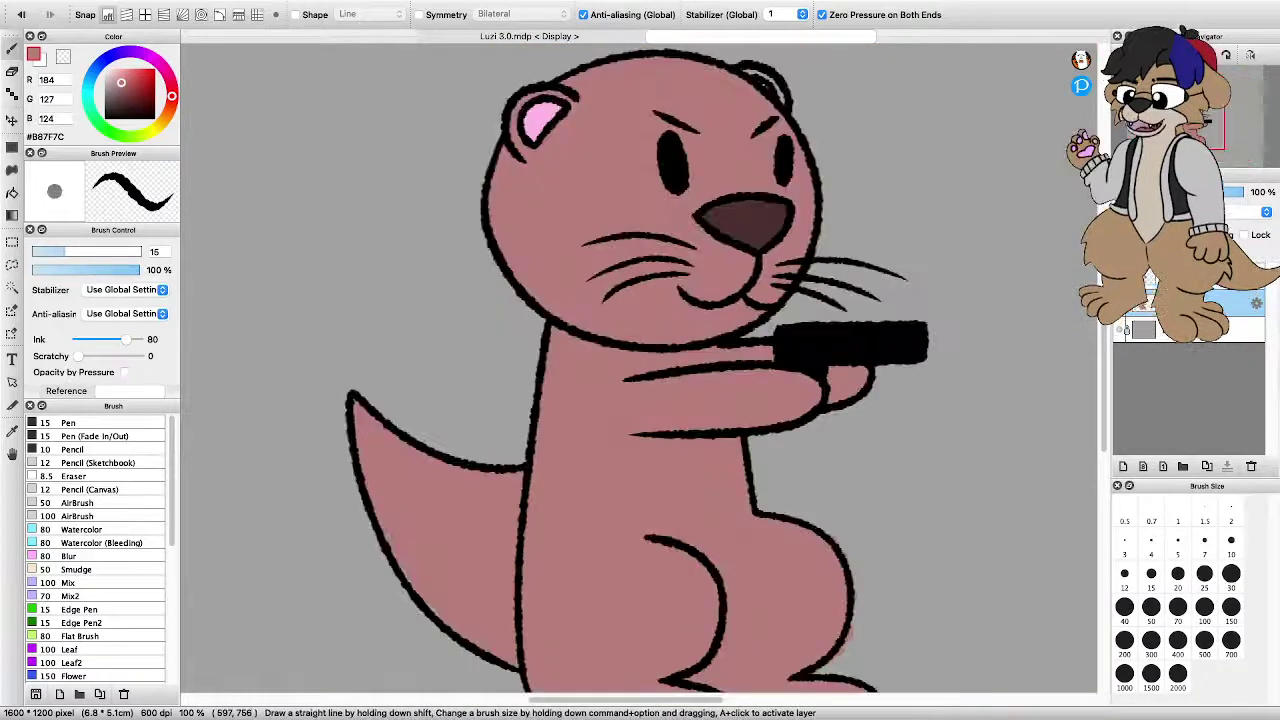
pyautogui.scroll(1, 670, 300)
pyautogui.scroll(-3, 638, 368)
pyautogui.hscroll(-1, 638, 368)
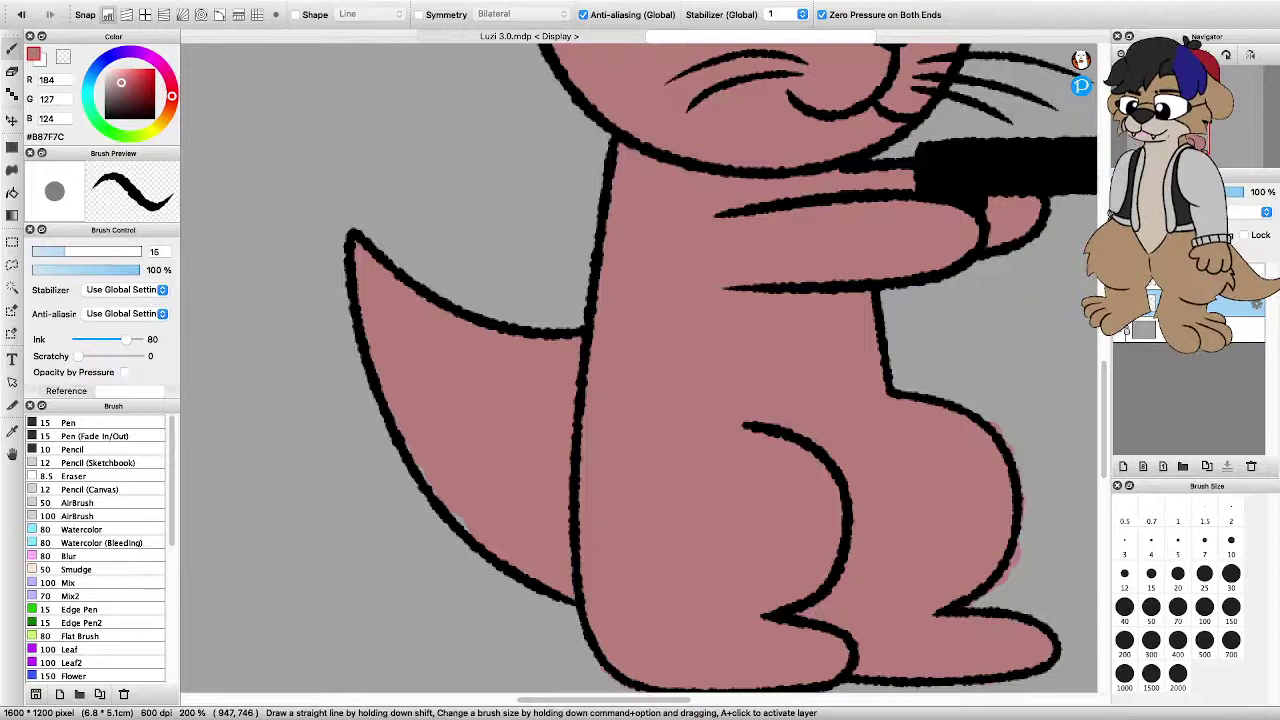
pyautogui.scroll(1, 349, 443)
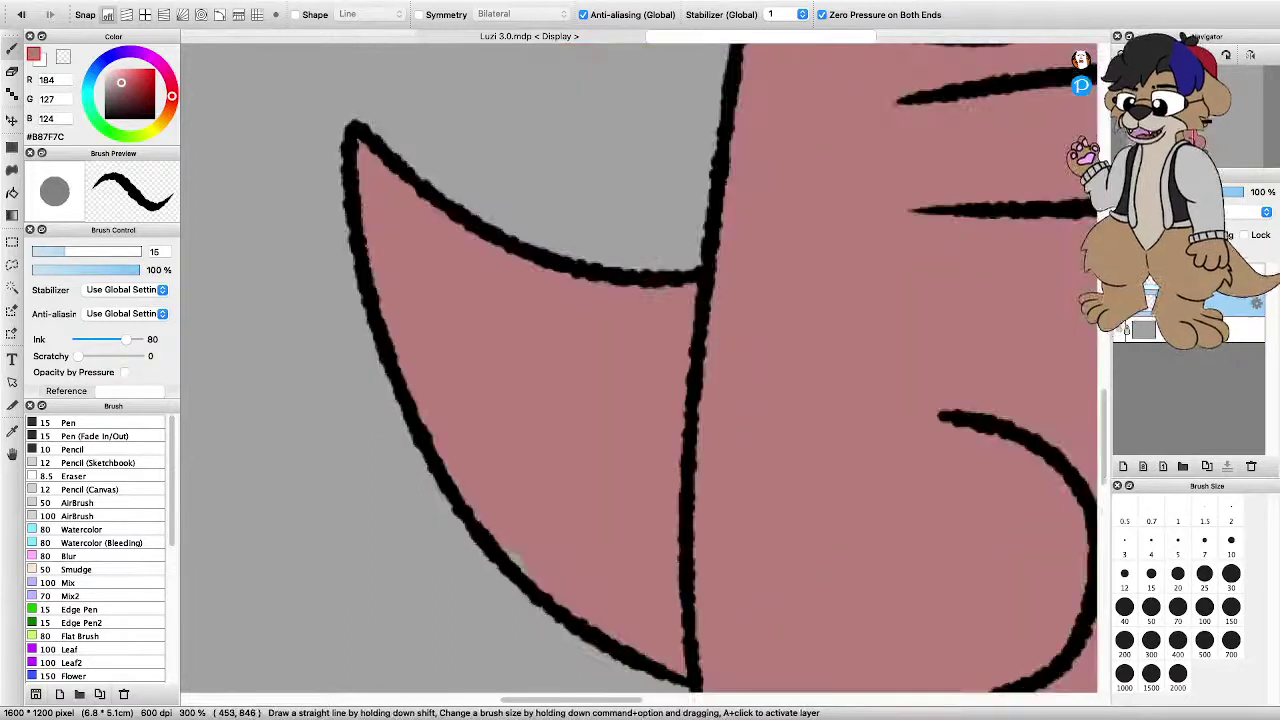
pyautogui.click(517, 562)
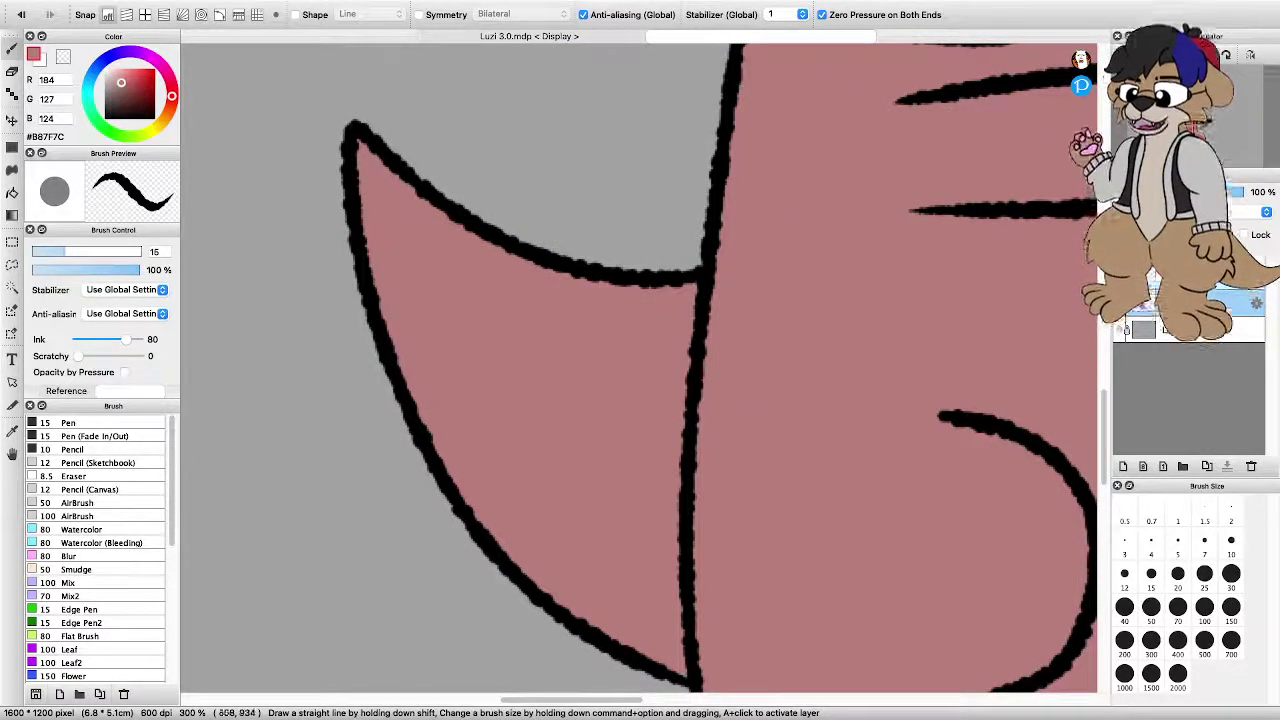
# Examine the tail, torso, legs and feet up close for remaining unpainted gaps
pyautogui.moveTo(703, 417); pyautogui.dragTo(646, 375)
pyautogui.scroll(3, 600, 613)
pyautogui.scroll(-4, 607, 621)
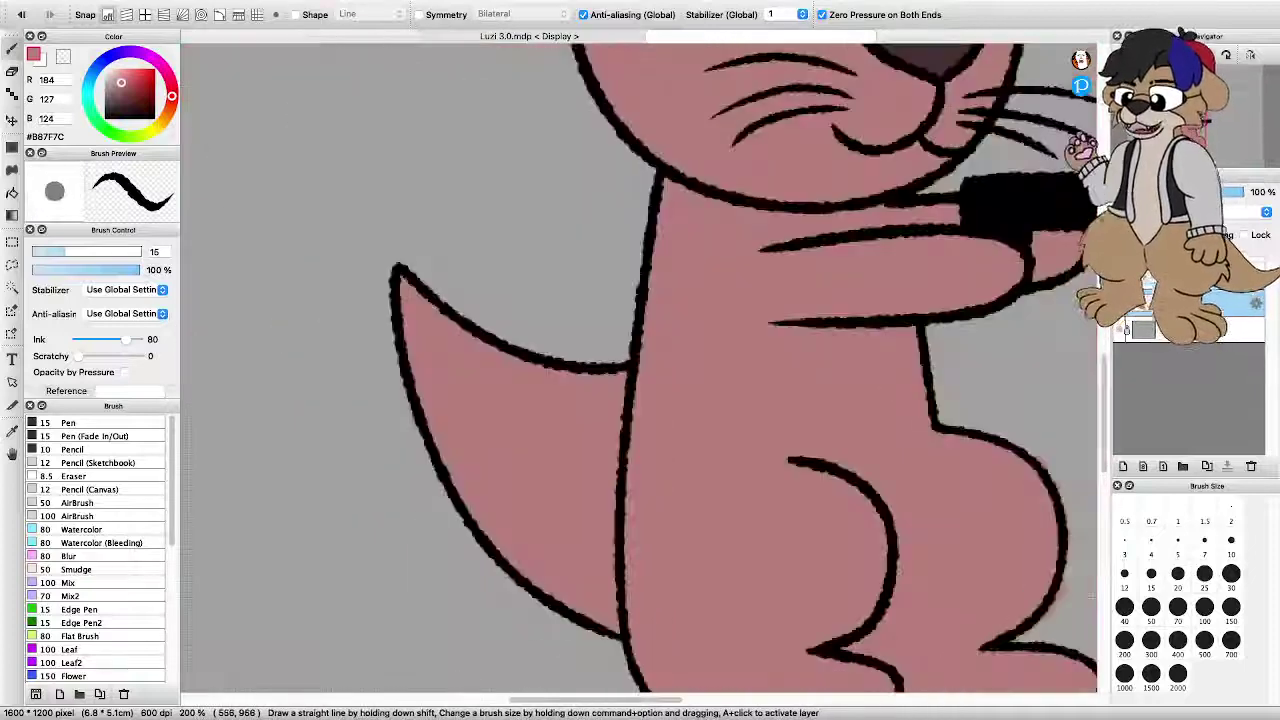
pyautogui.scroll(2, 629, 623)
pyautogui.scroll(-1, 640, 365)
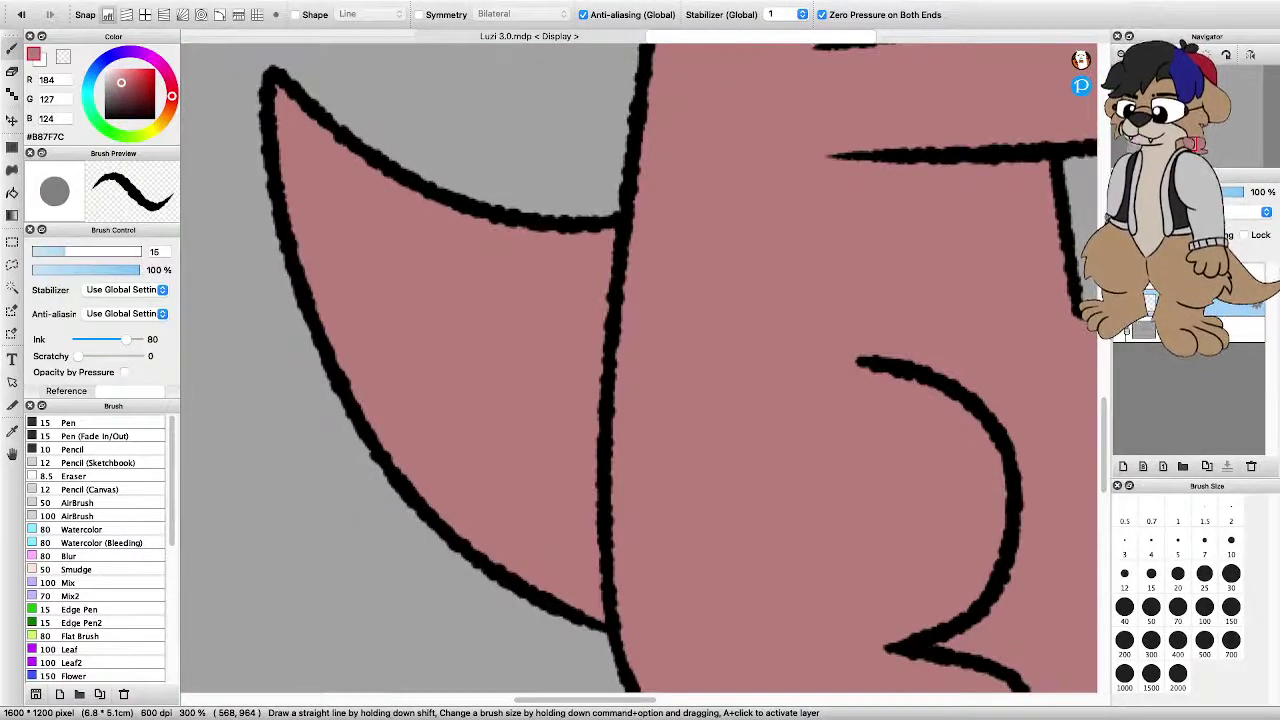
pyautogui.scroll(-2, 561, 573)
pyautogui.scroll(3, 740, 402)
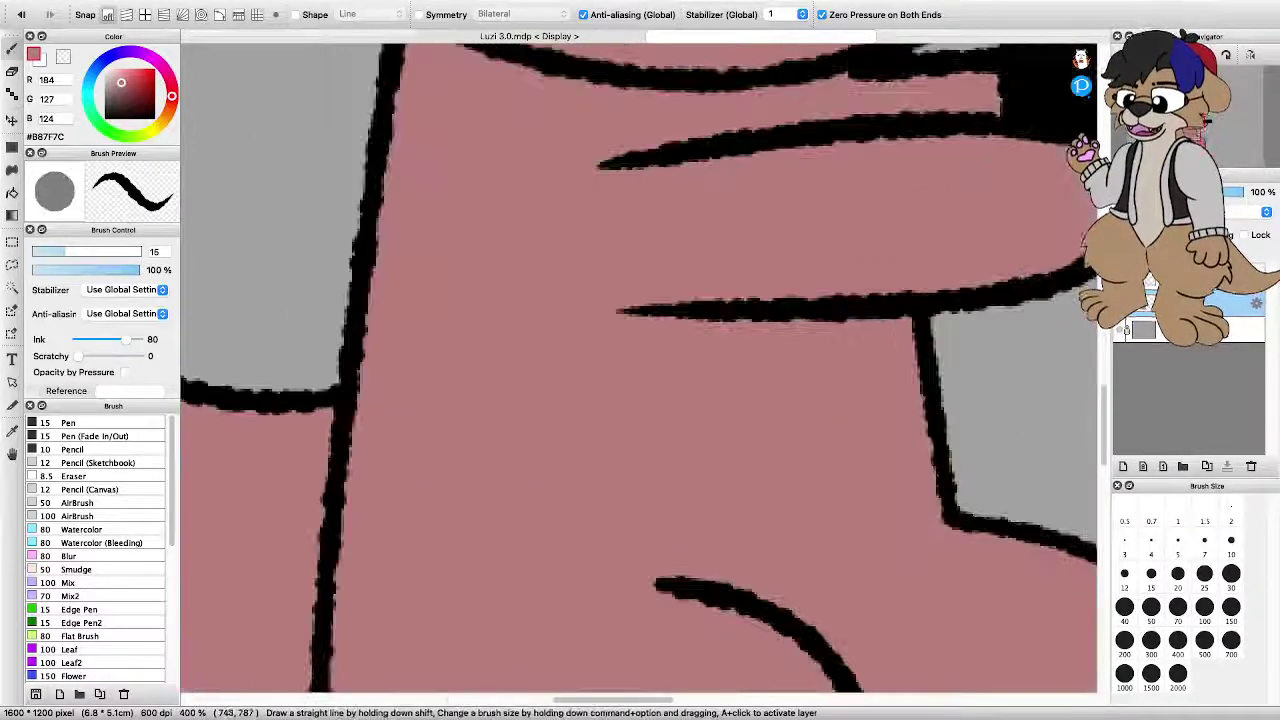
pyautogui.scroll(-3, 640, 365)
pyautogui.scroll(3, 640, 365)
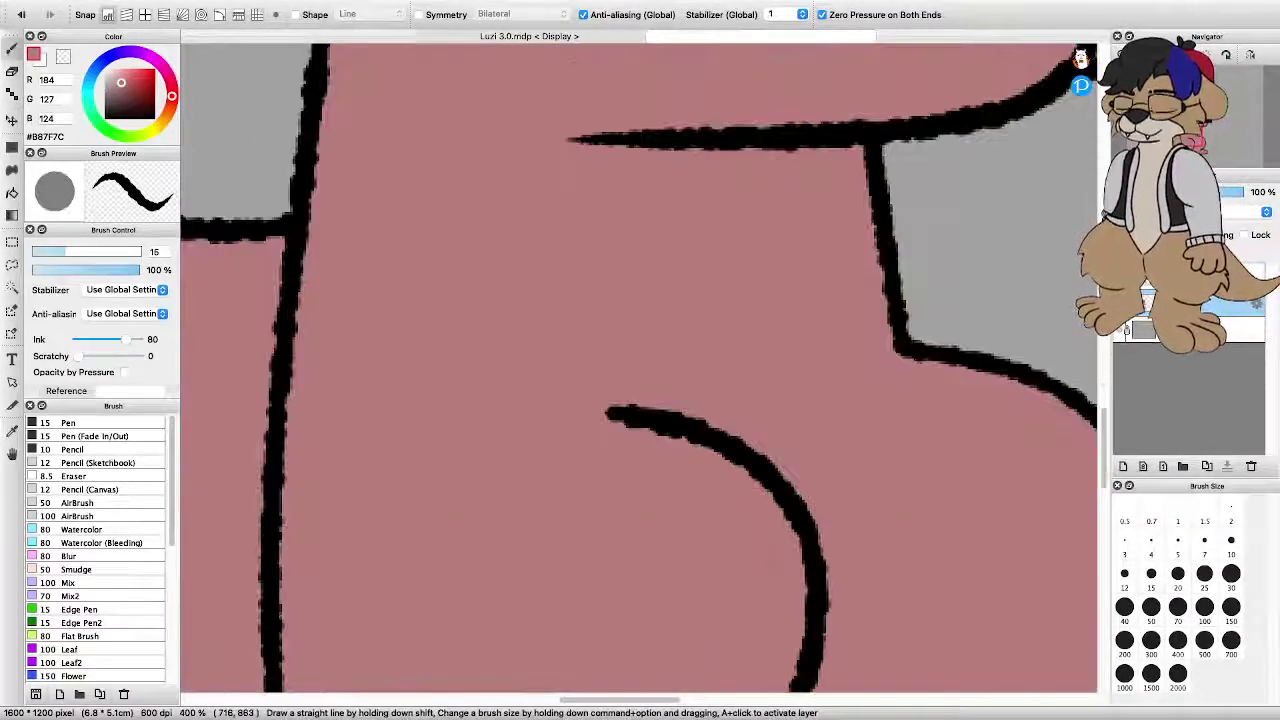
pyautogui.scroll(-3, 640, 365)
pyautogui.scroll(4, 640, 365)
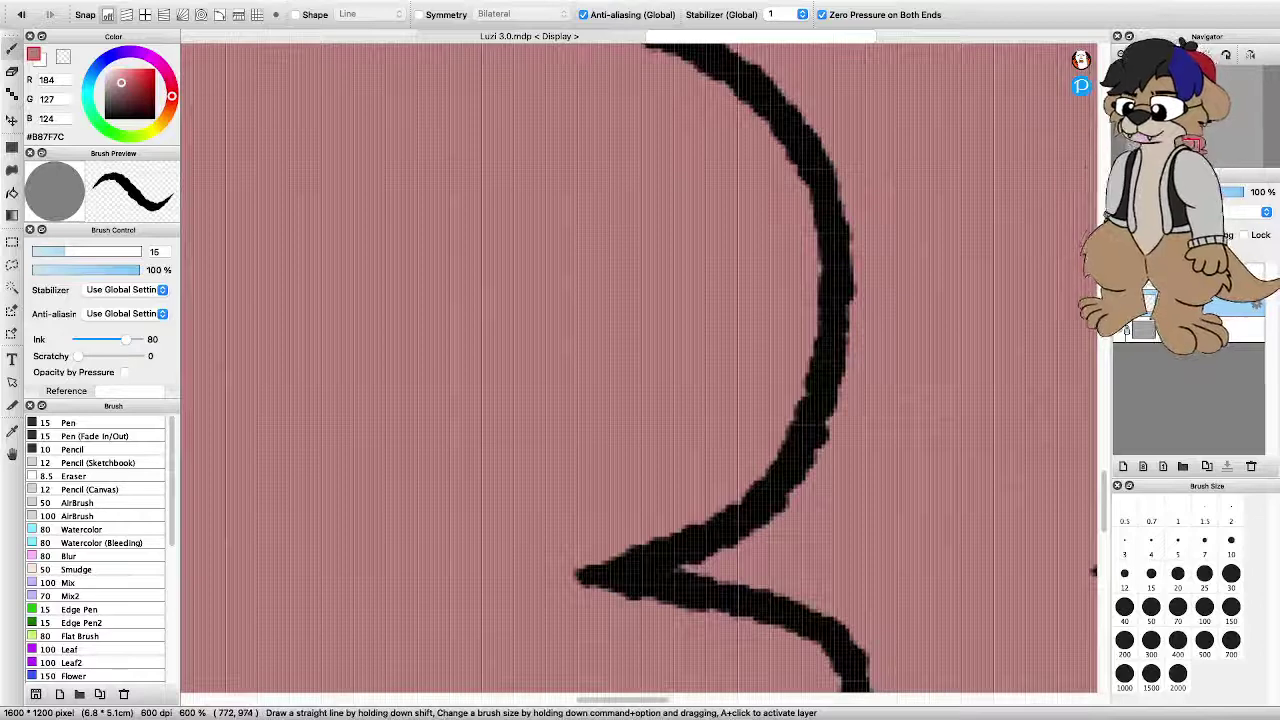
pyautogui.scroll(-4, 836, 318)
pyautogui.scroll(2, 790, 330)
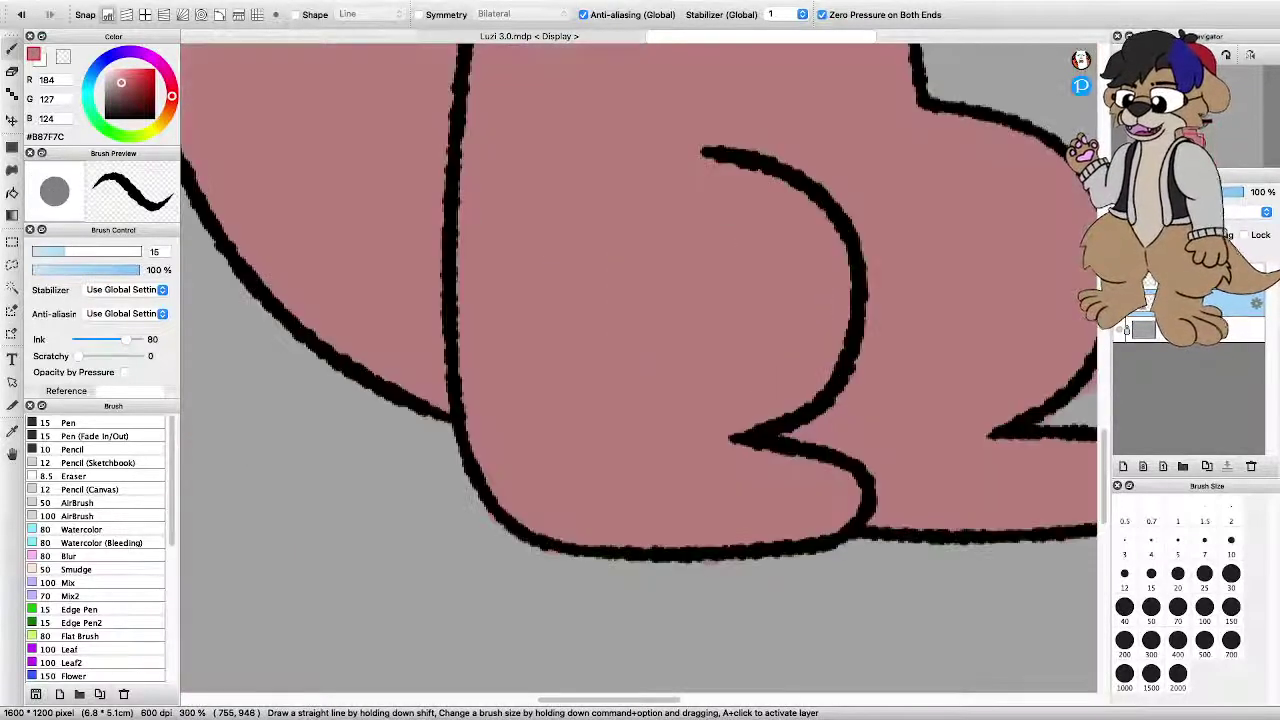
pyautogui.scroll(-3, 640, 365)
pyautogui.scroll(2, 640, 365)
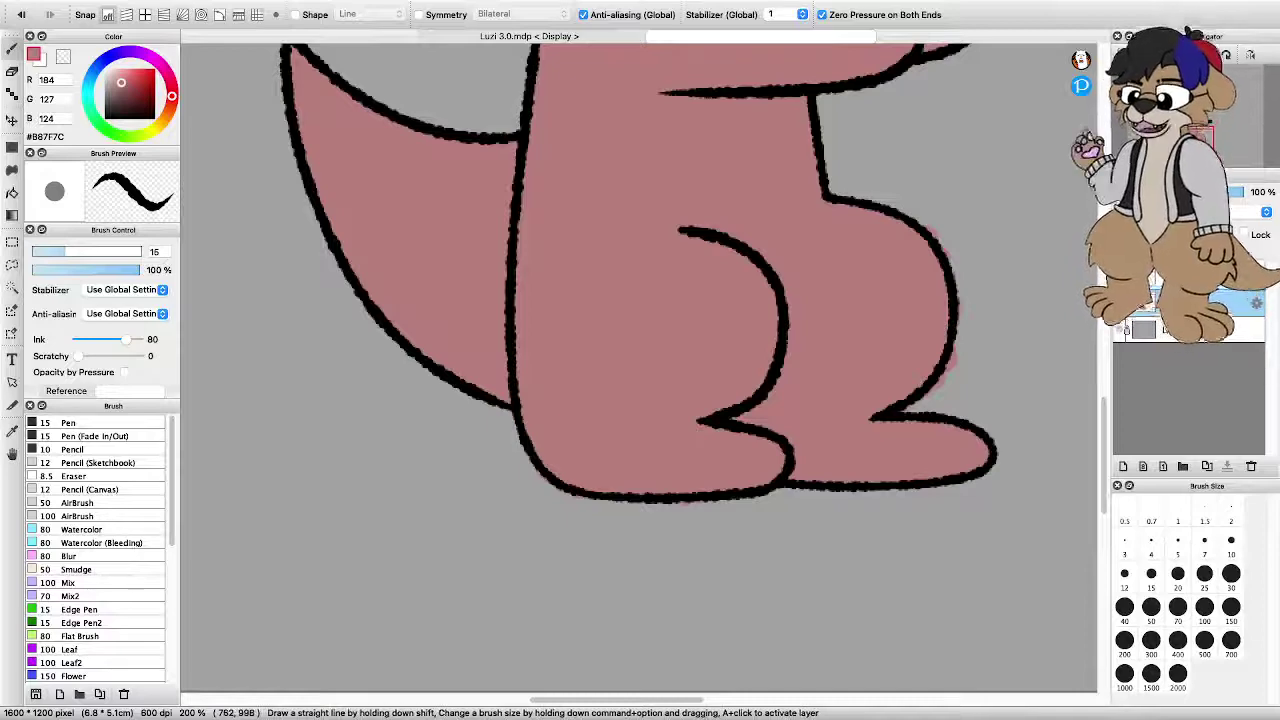
# Examine the outlines of the legs, thighs and feet up close for dusty red colour outside the lines
pyautogui.scroll(3, 970, 440)
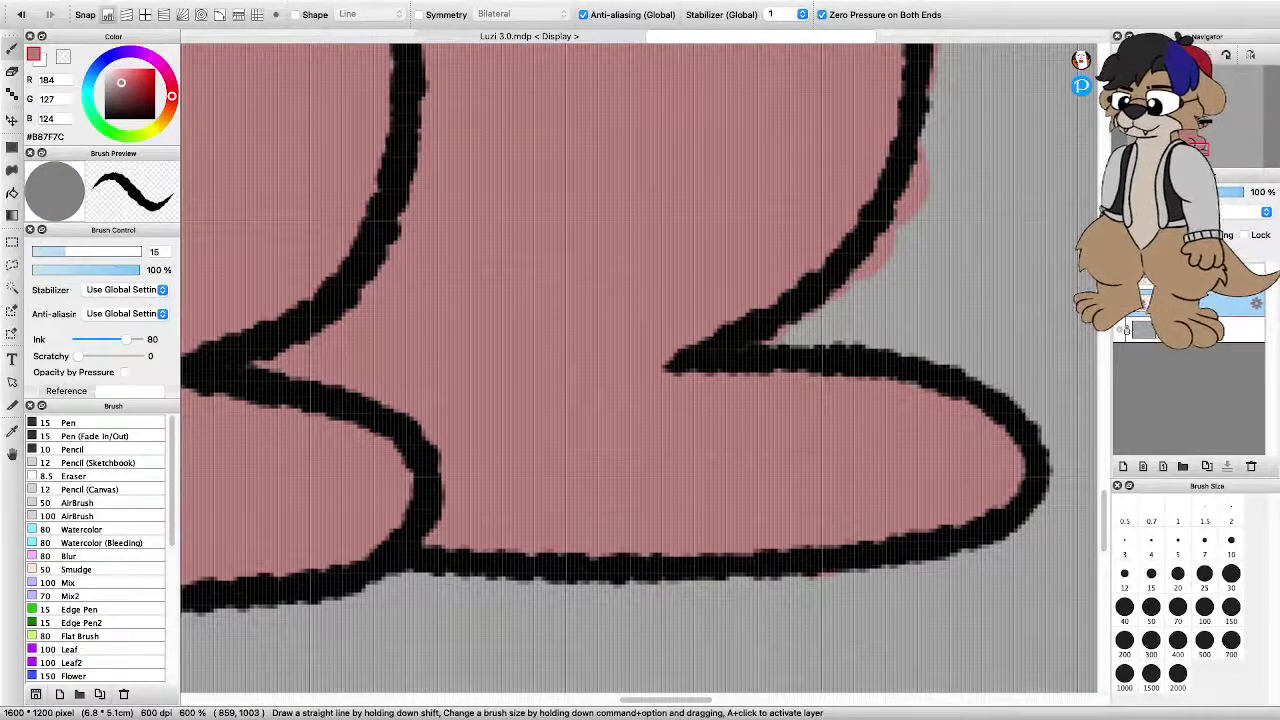
pyautogui.scroll(-3, 700, 390)
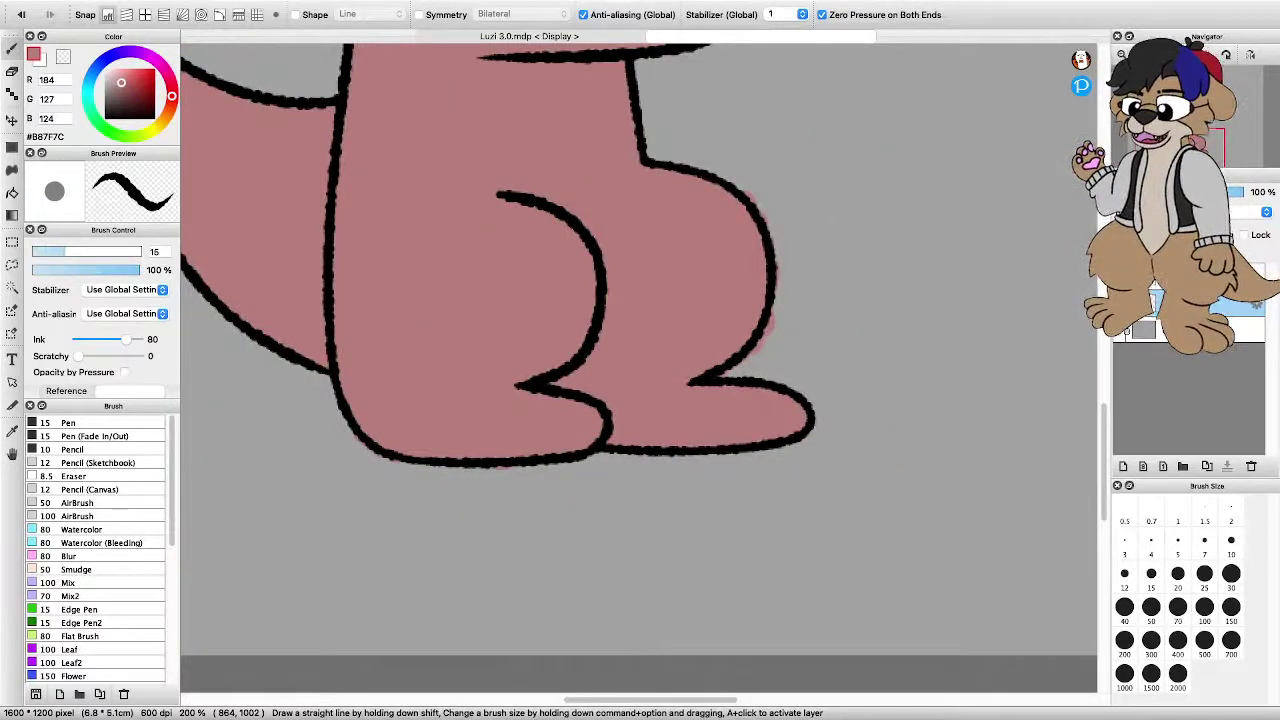
pyautogui.scroll(-1, 640, 360)
pyautogui.scroll(2, 552, 256)
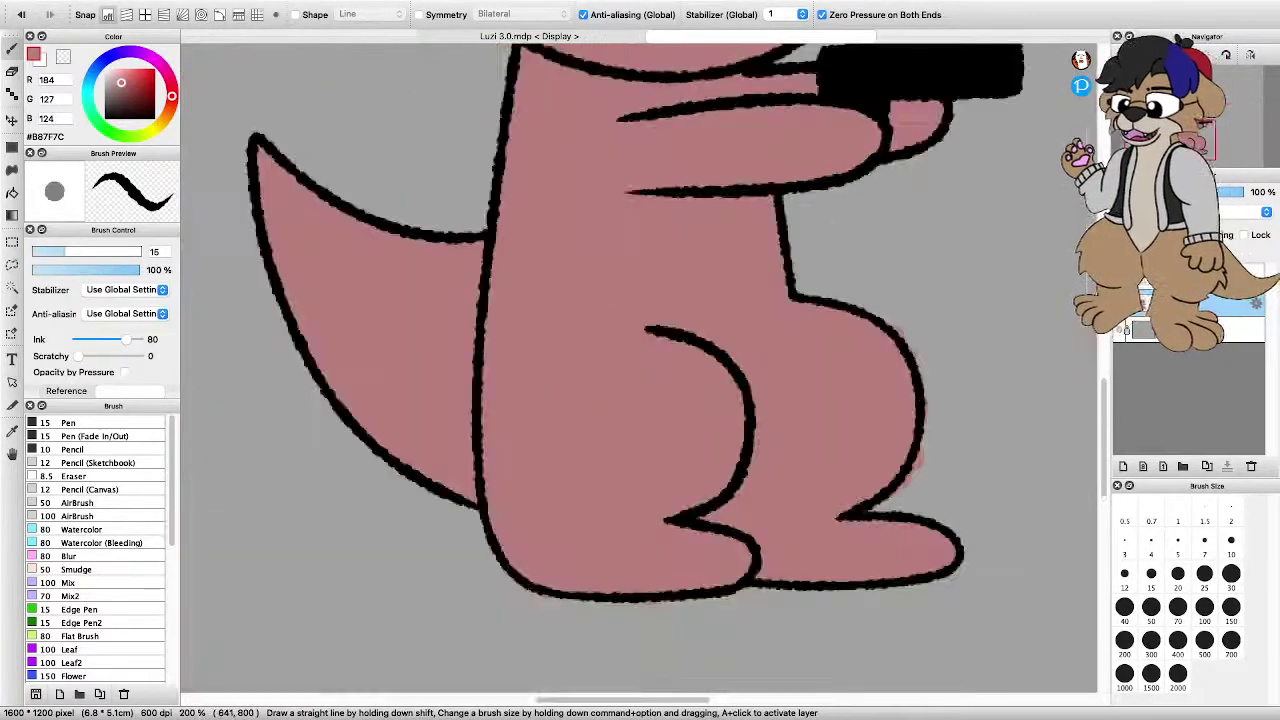
pyautogui.scroll(-1, 540, 248)
pyautogui.scroll(3, 738, 235)
pyautogui.scroll(1, 900, 426)
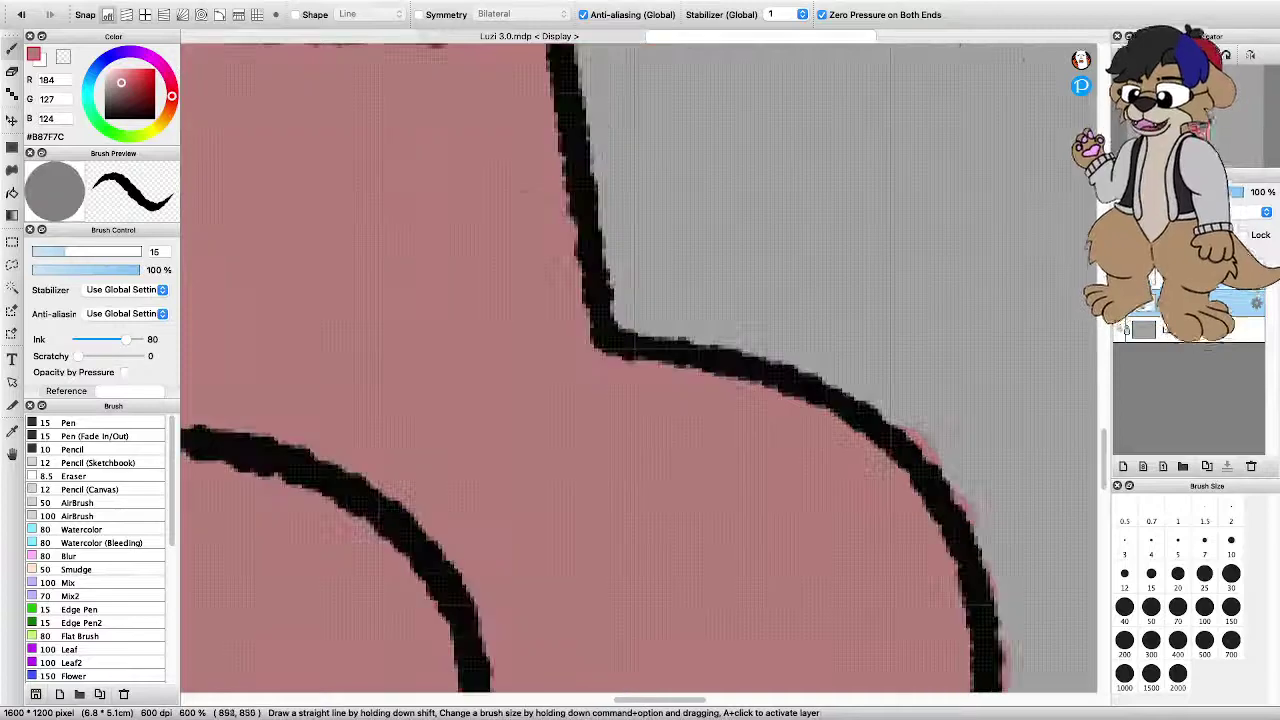
pyautogui.scroll(-2, 840, 420)
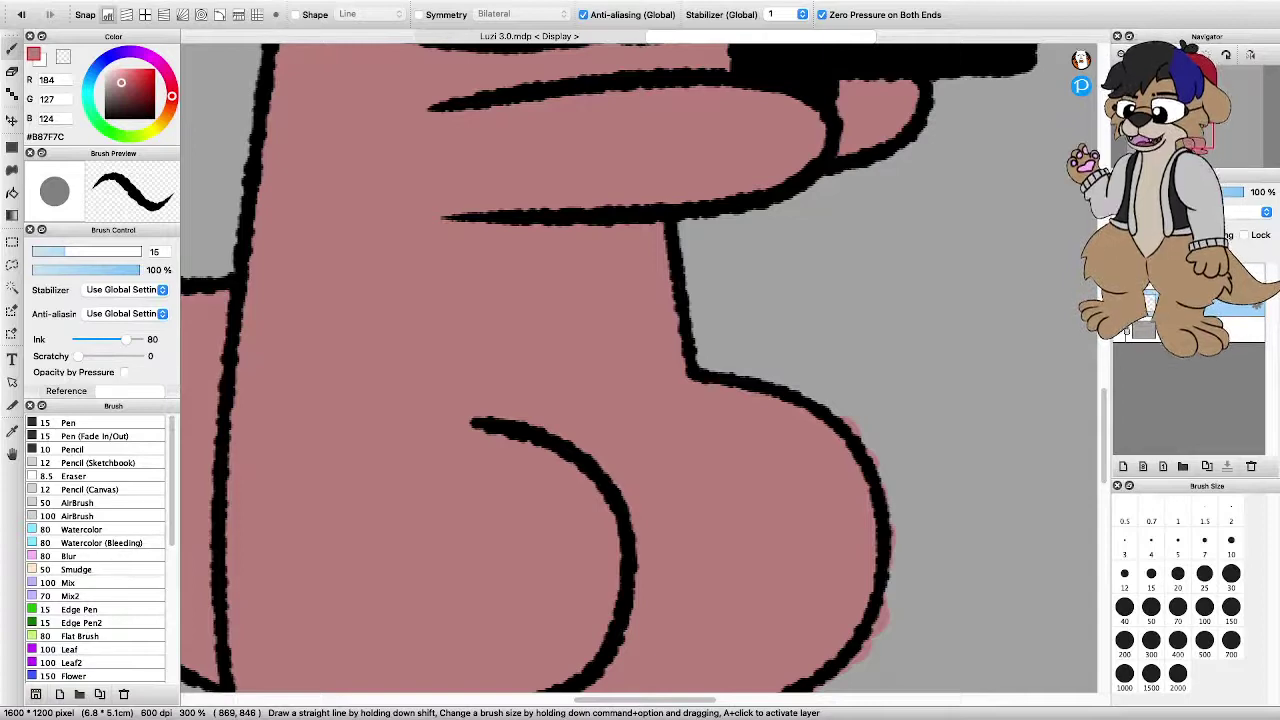
pyautogui.scroll(-2, 786, 401)
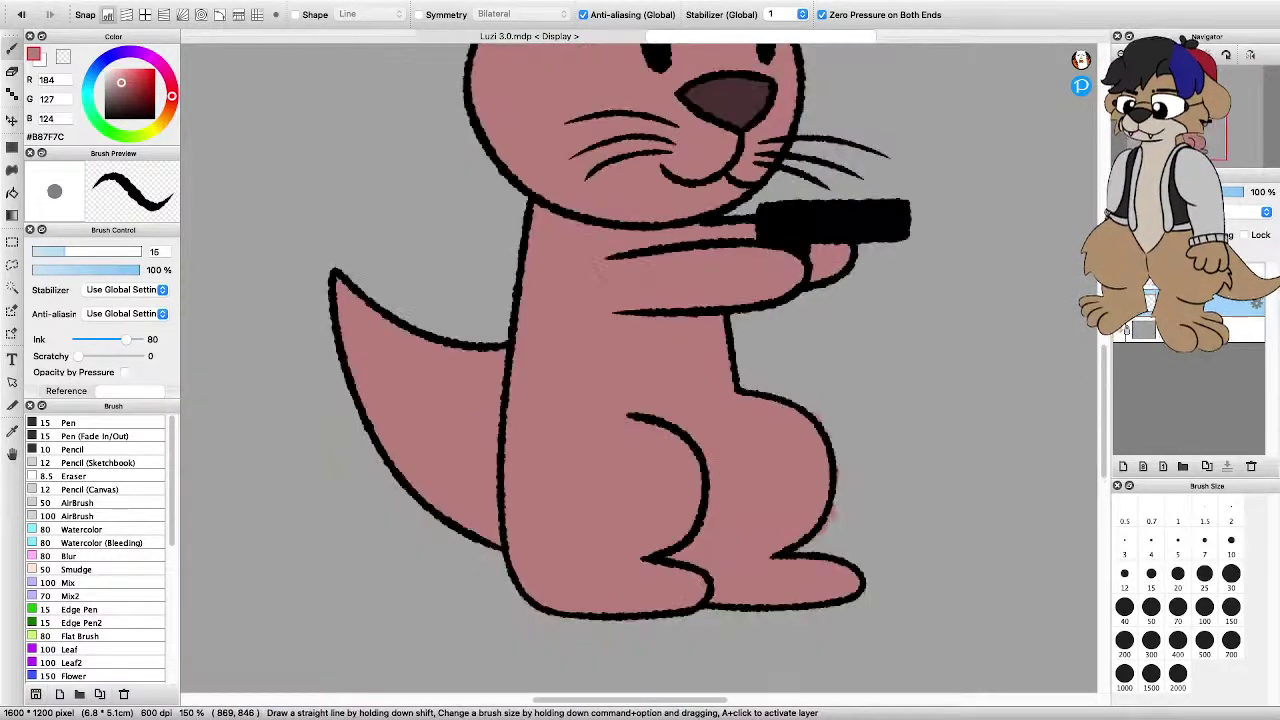
pyautogui.scroll(4, 660, 436)
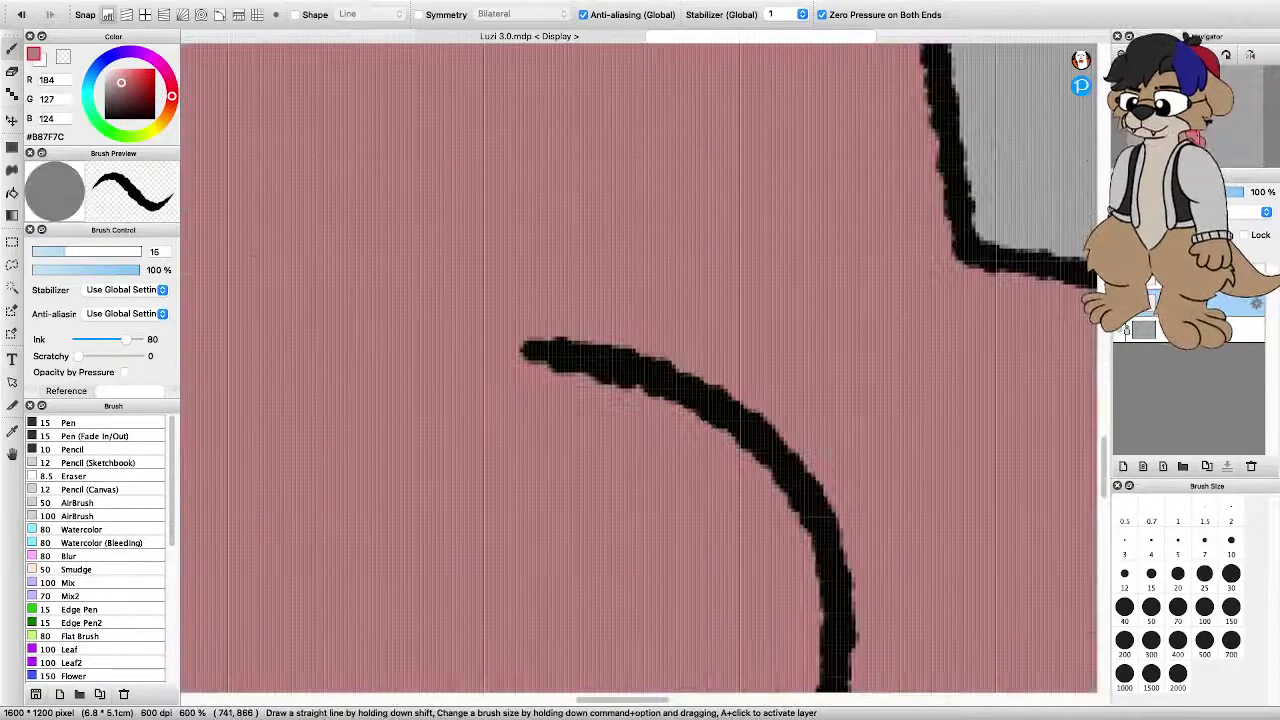
pyautogui.scroll(-4, 711, 436)
pyautogui.scroll(-2, 640, 368)
# Examine the head, ears, face, arms and gun at several magnifications for colouring mistakes
pyautogui.scroll(4, 640, 368)
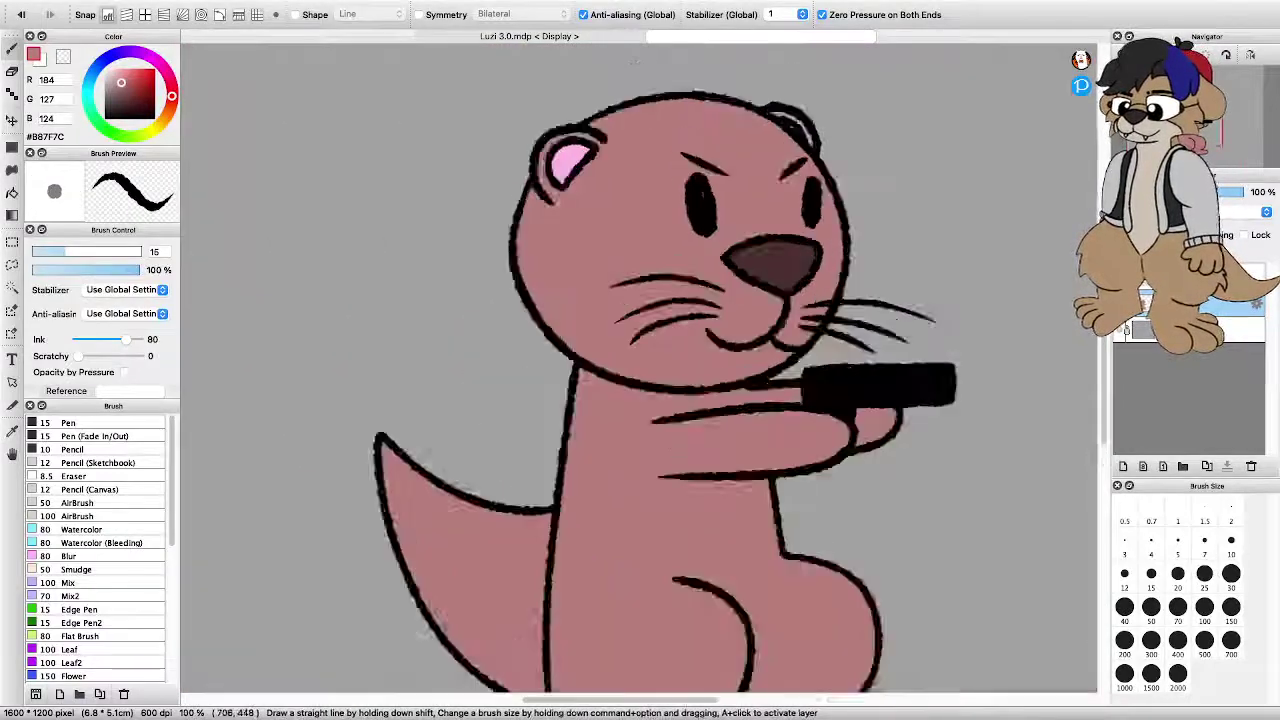
pyautogui.scroll(-2, 640, 368)
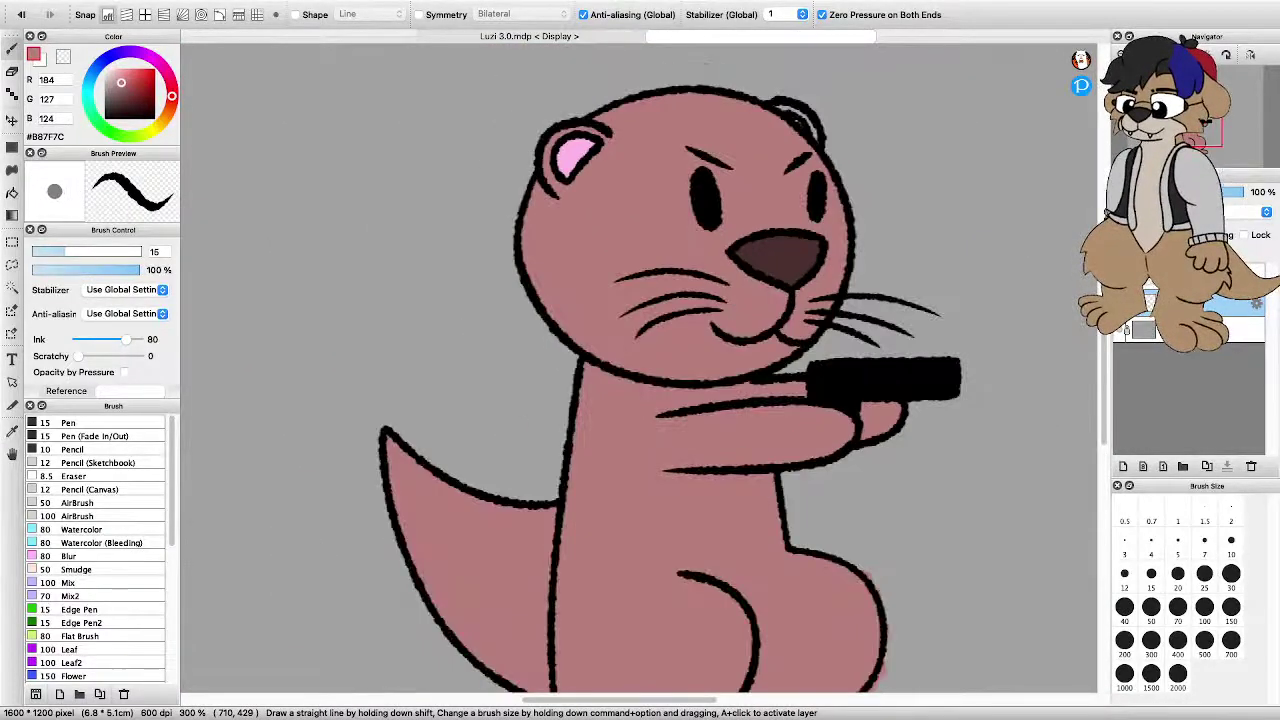
pyautogui.scroll(2, 640, 368)
pyautogui.scroll(-3, 583, 311)
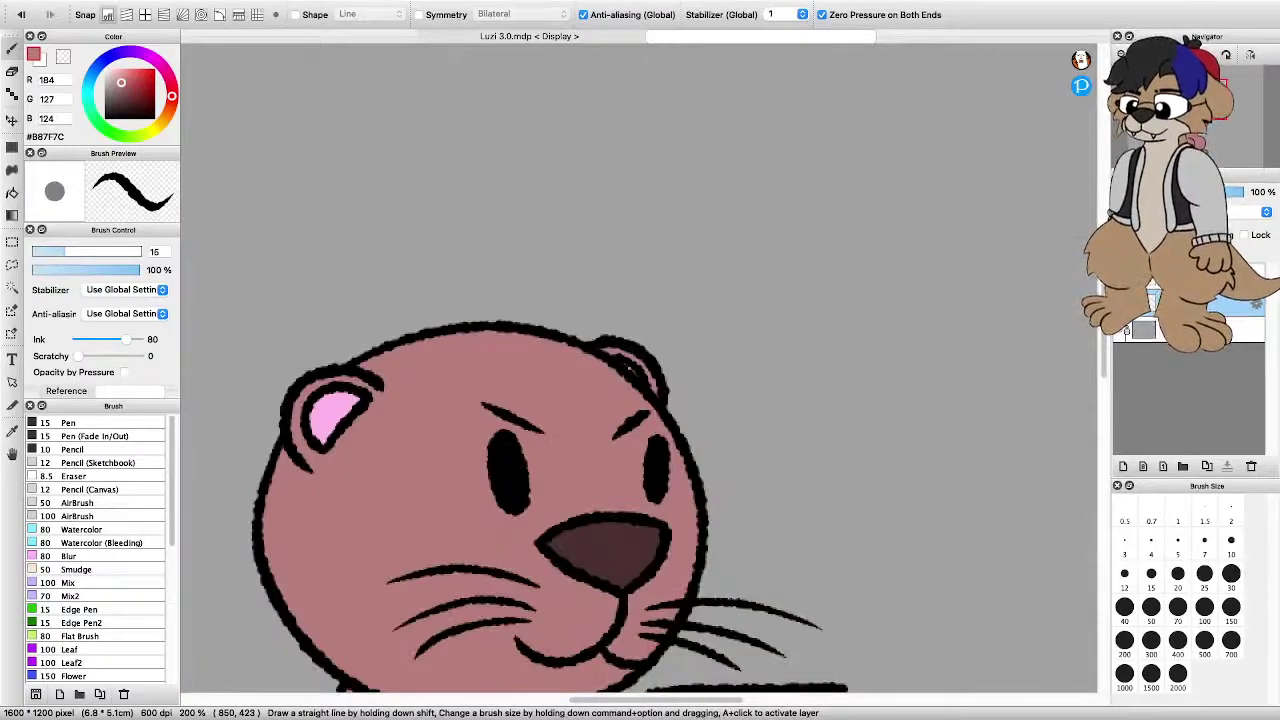
pyautogui.scroll(4, 640, 368)
pyautogui.scroll(-5, 640, 368)
pyautogui.scroll(2, 640, 368)
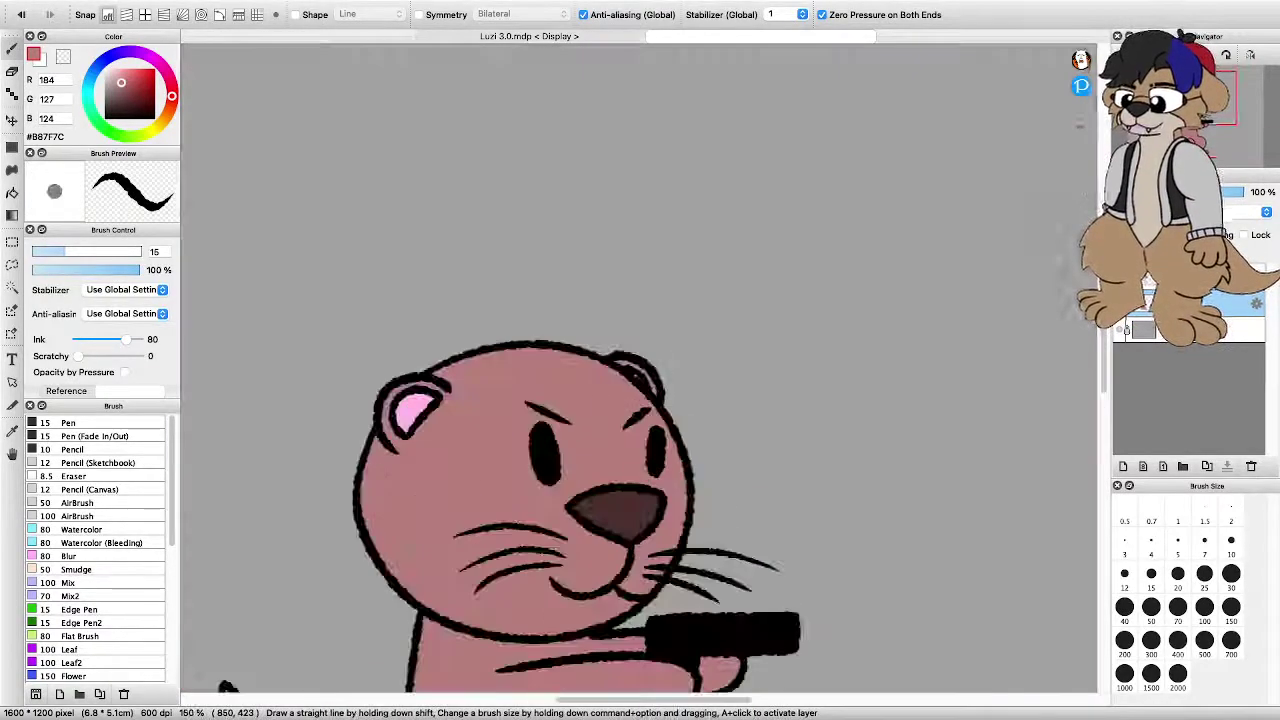
pyautogui.scroll(-4, 640, 368)
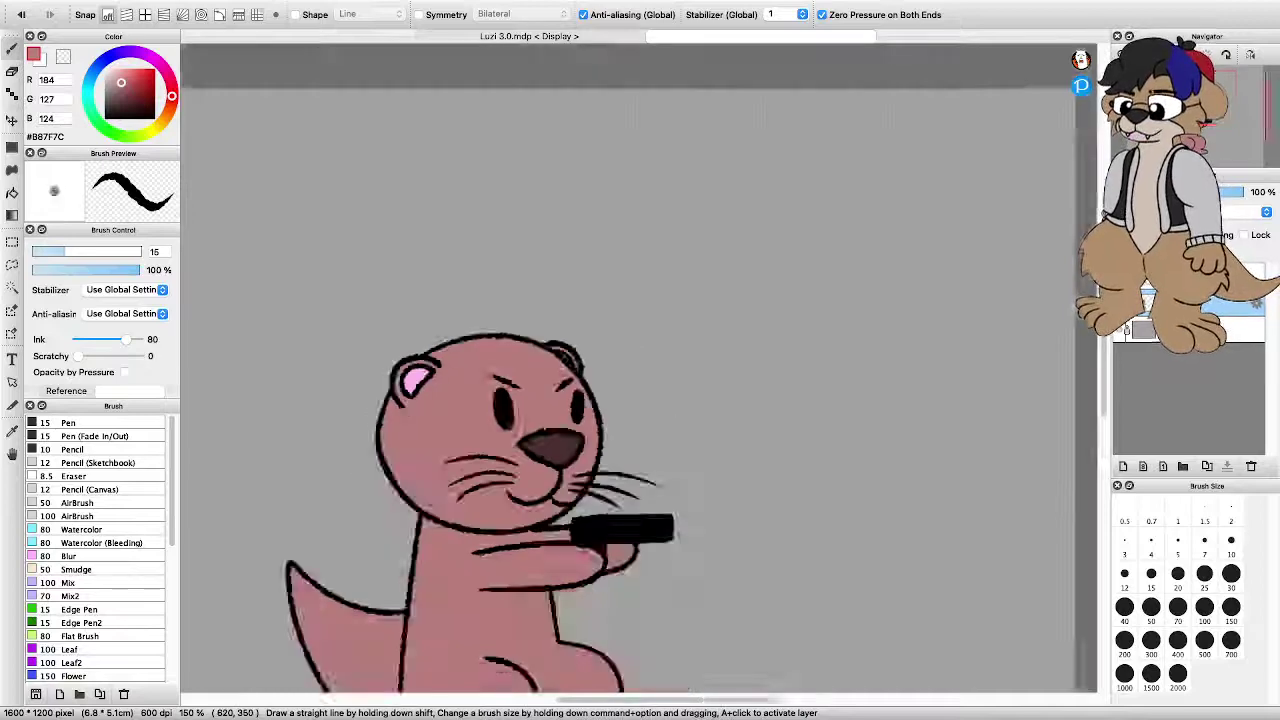
pyautogui.scroll(3, 640, 368)
pyautogui.scroll(3, 640, 368)
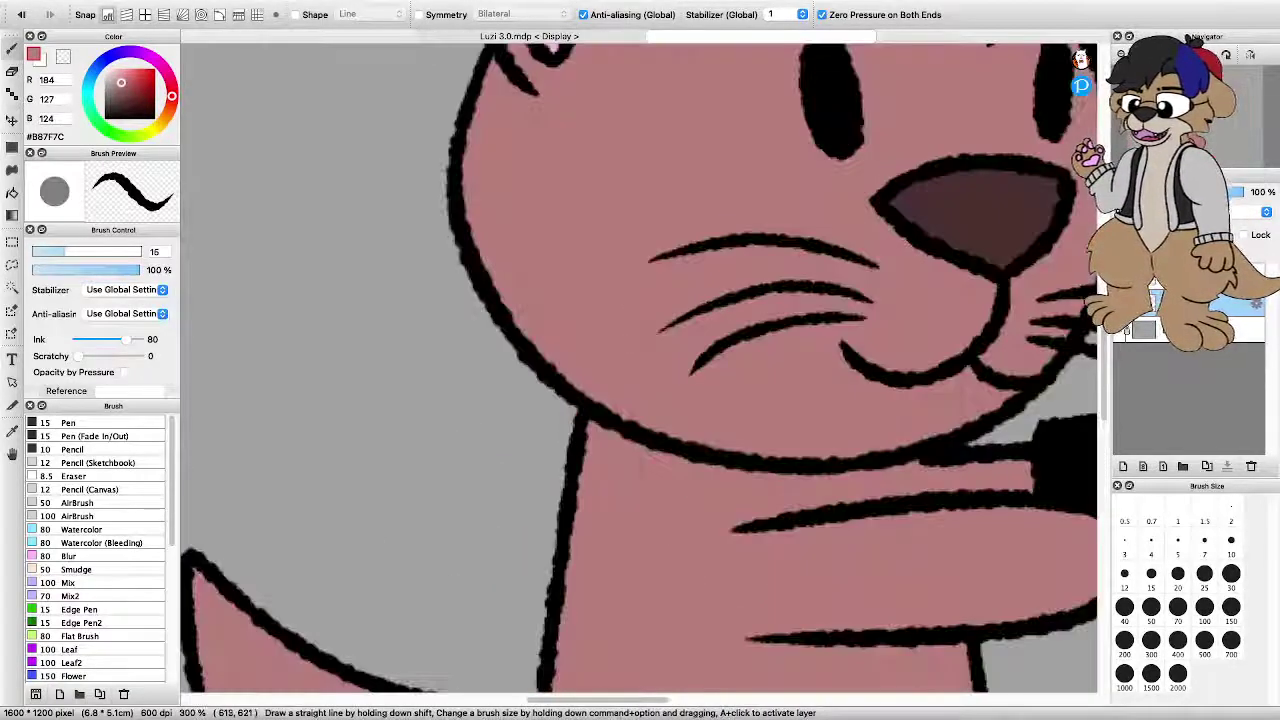
pyautogui.scroll(-2, 640, 368)
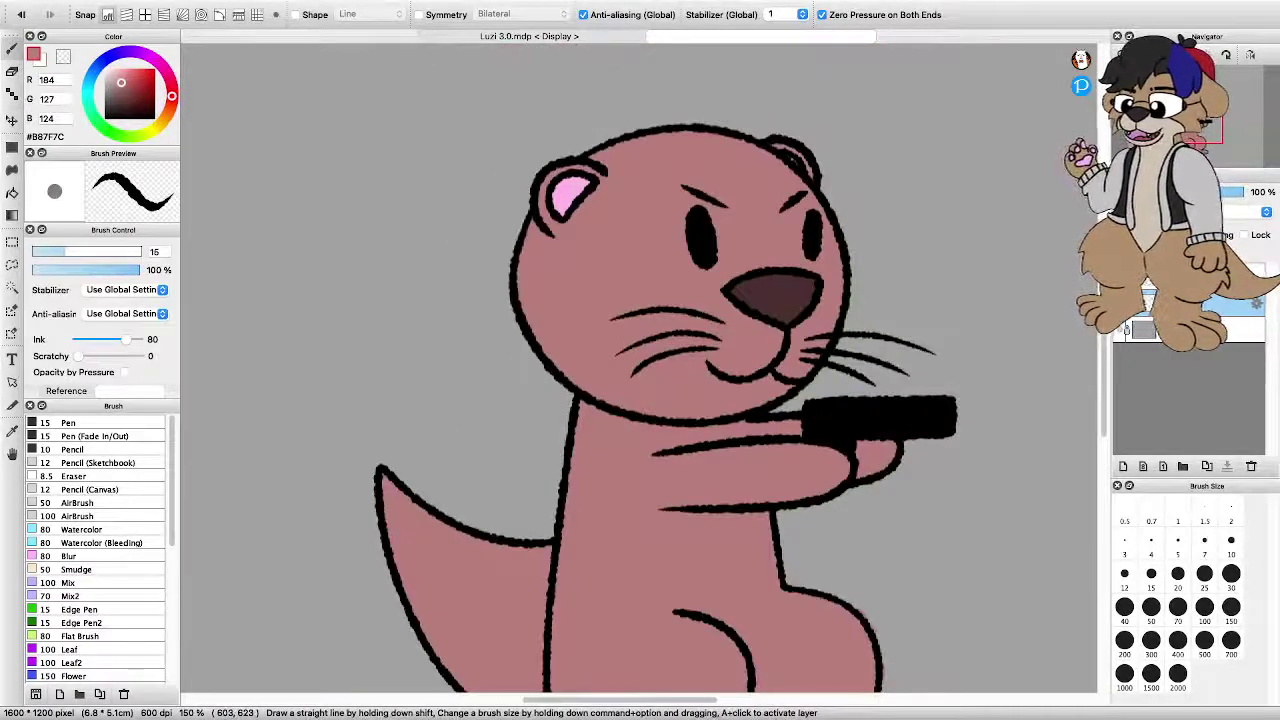
pyautogui.scroll(-4, 640, 368)
pyautogui.scroll(3, 640, 368)
pyautogui.scroll(-1, 640, 368)
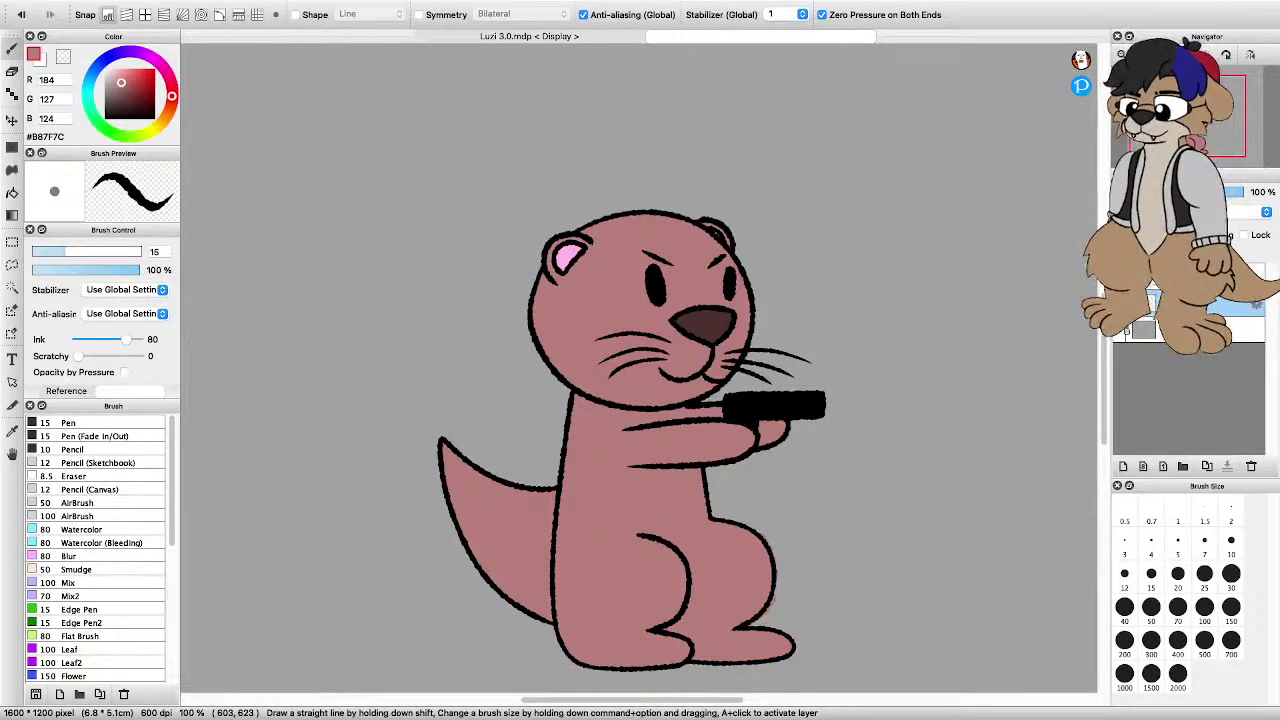
pyautogui.scroll(-3, 565, 382)
pyautogui.scroll(6, 465, 375)
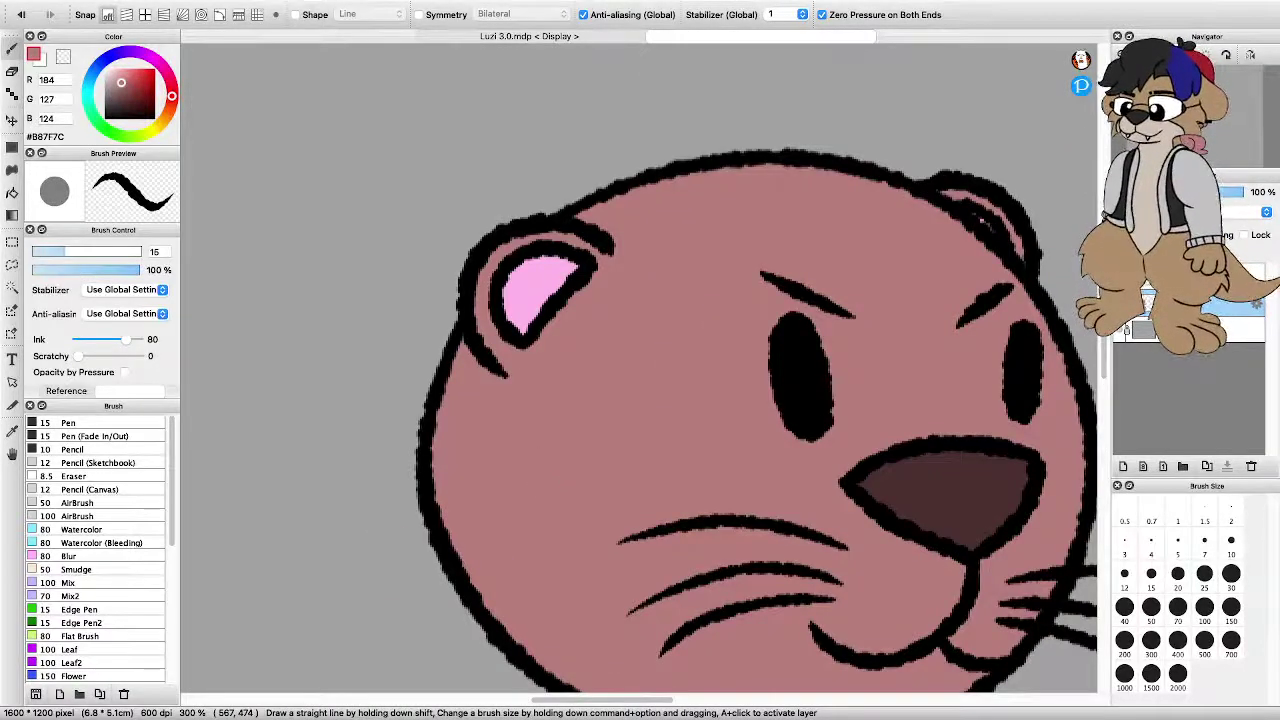
pyautogui.scroll(-3, 560, 380)
pyautogui.scroll(3, 560, 380)
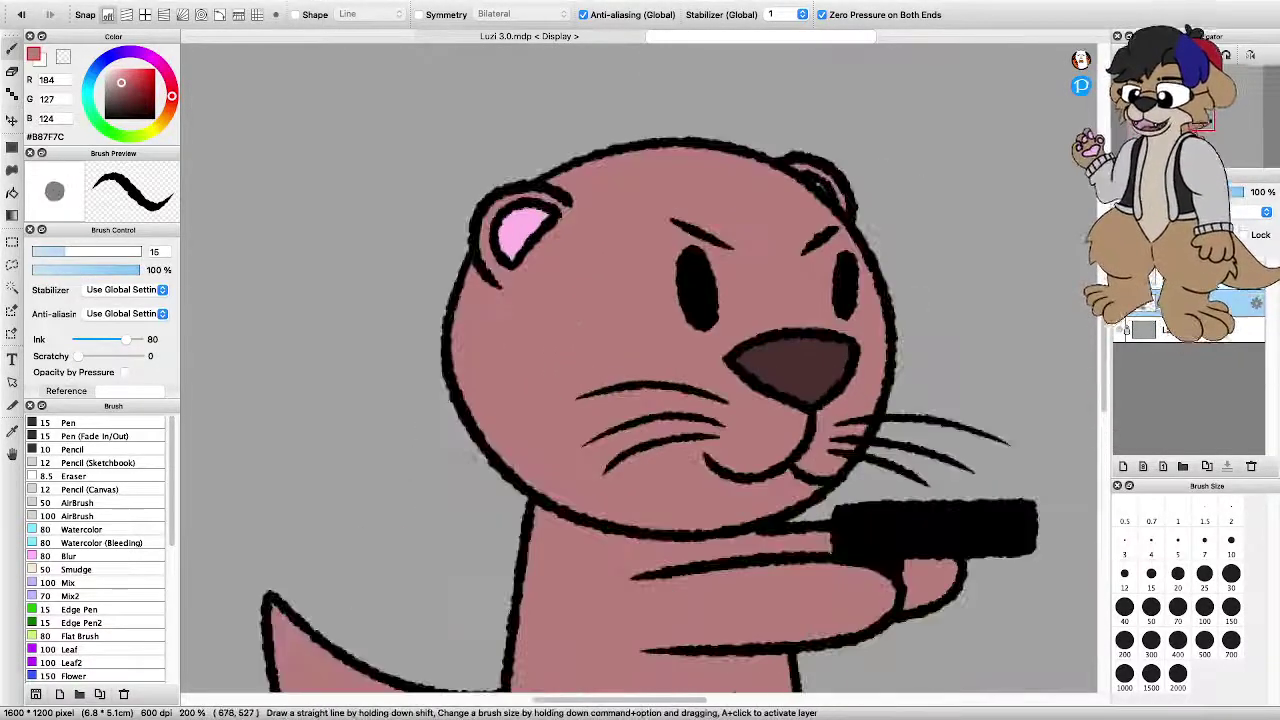
pyautogui.scroll(-1, 641, 215)
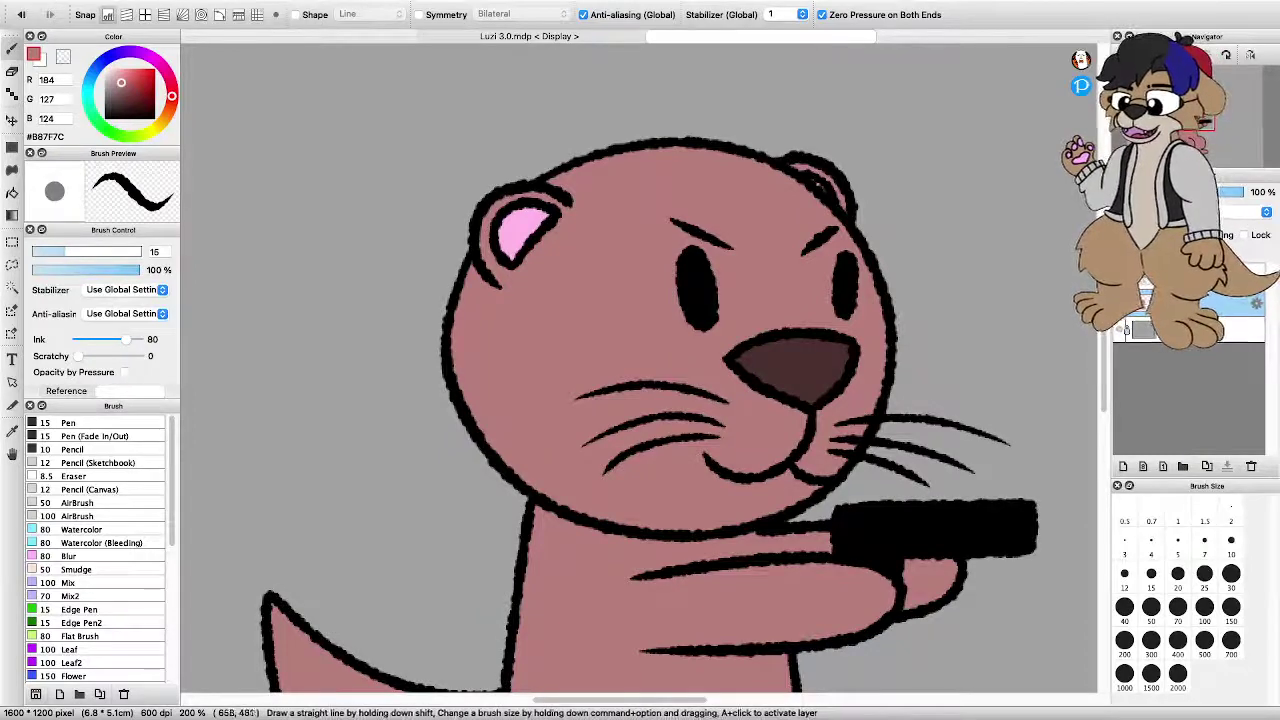
pyautogui.scroll(2, 641, 215)
pyautogui.scroll(-4, 641, 215)
pyautogui.scroll(4, 683, 221)
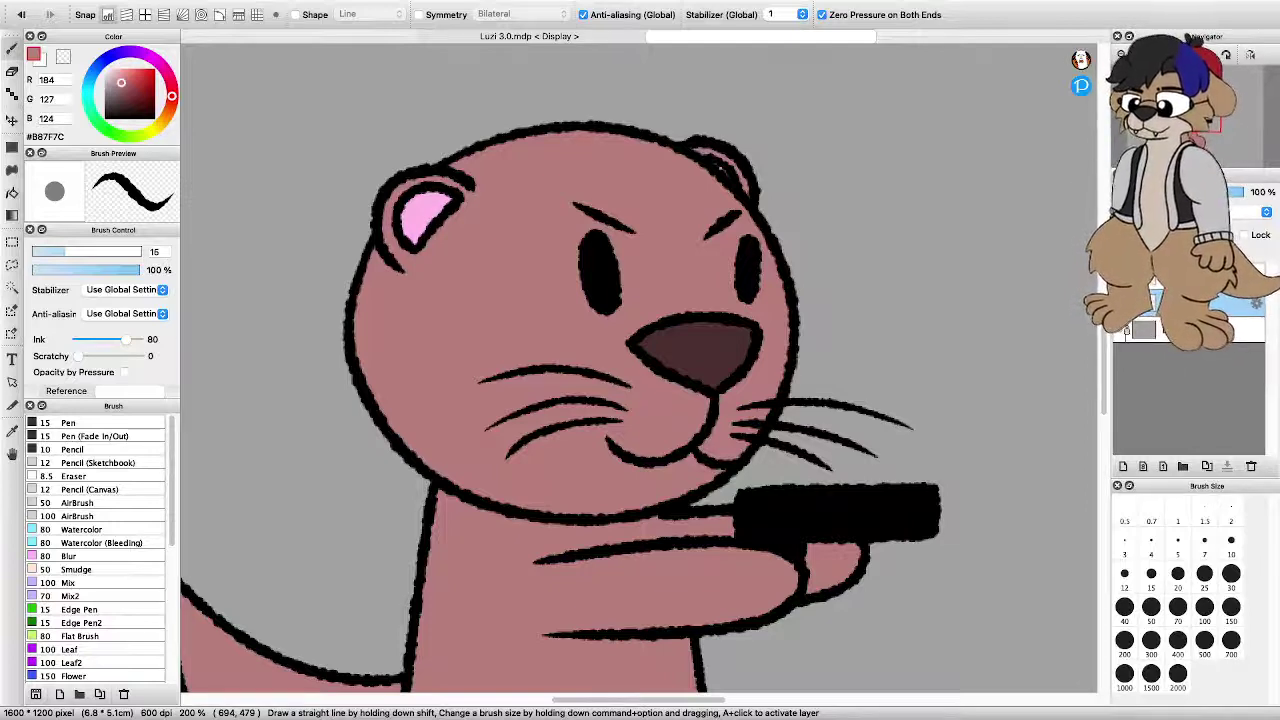
pyautogui.scroll(-4, 545, 240)
pyautogui.scroll(4, 637, 299)
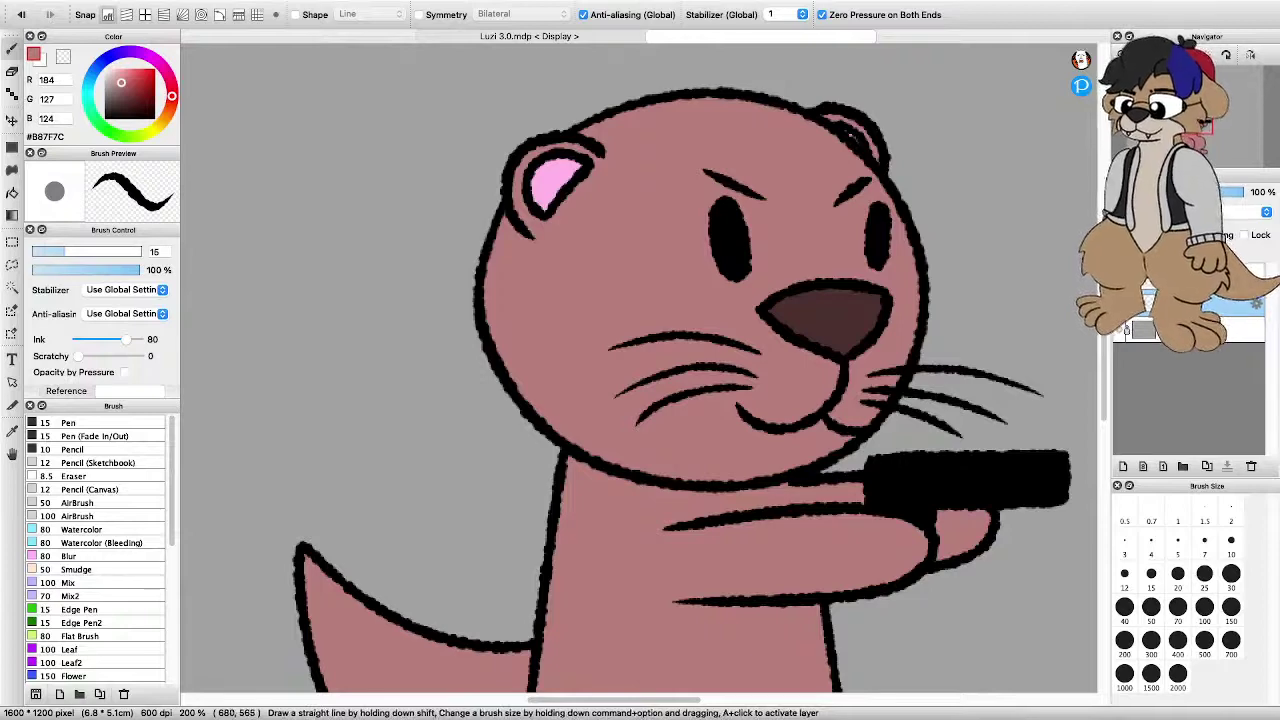
# Erase the dusty red overspill outside the far leg's curved outline with the size 30 eraser and select the 8.5 eraser for fine cleanup
pyautogui.scroll(1, 673, 332)
pyautogui.scroll(-5, 705, 355)
pyautogui.scroll(4, 776, 490)
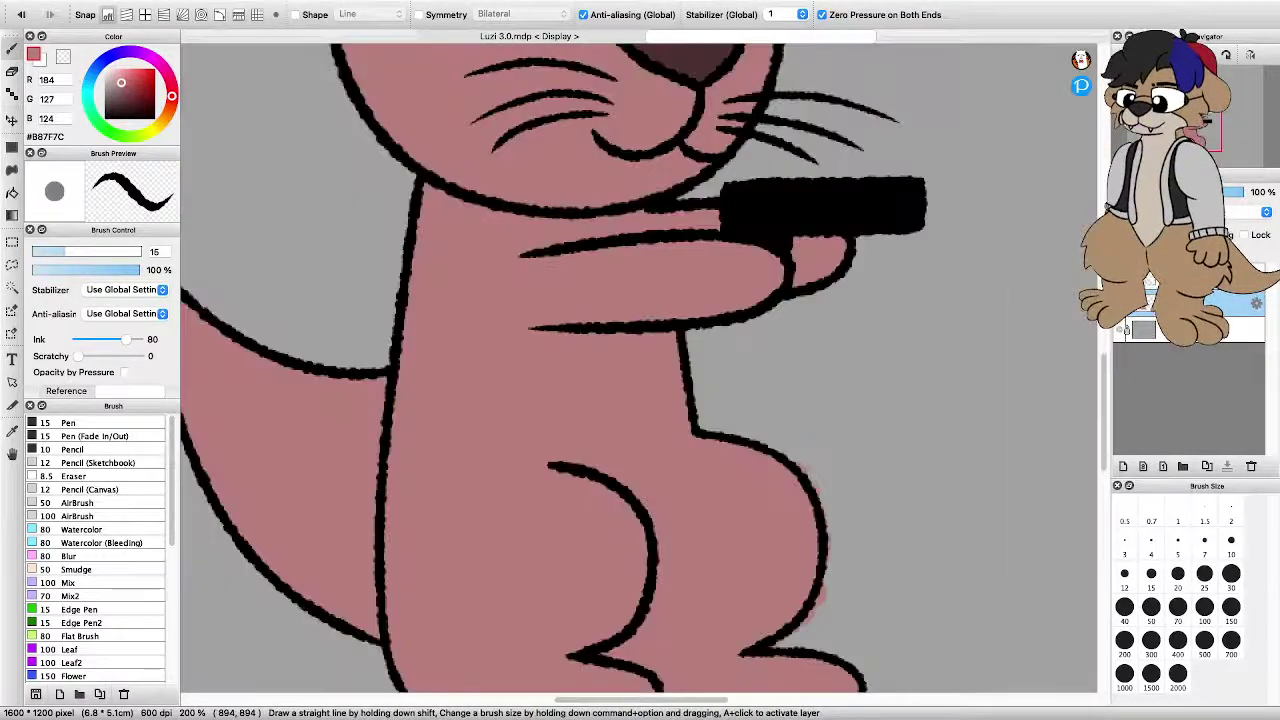
pyautogui.scroll(1, 802, 540)
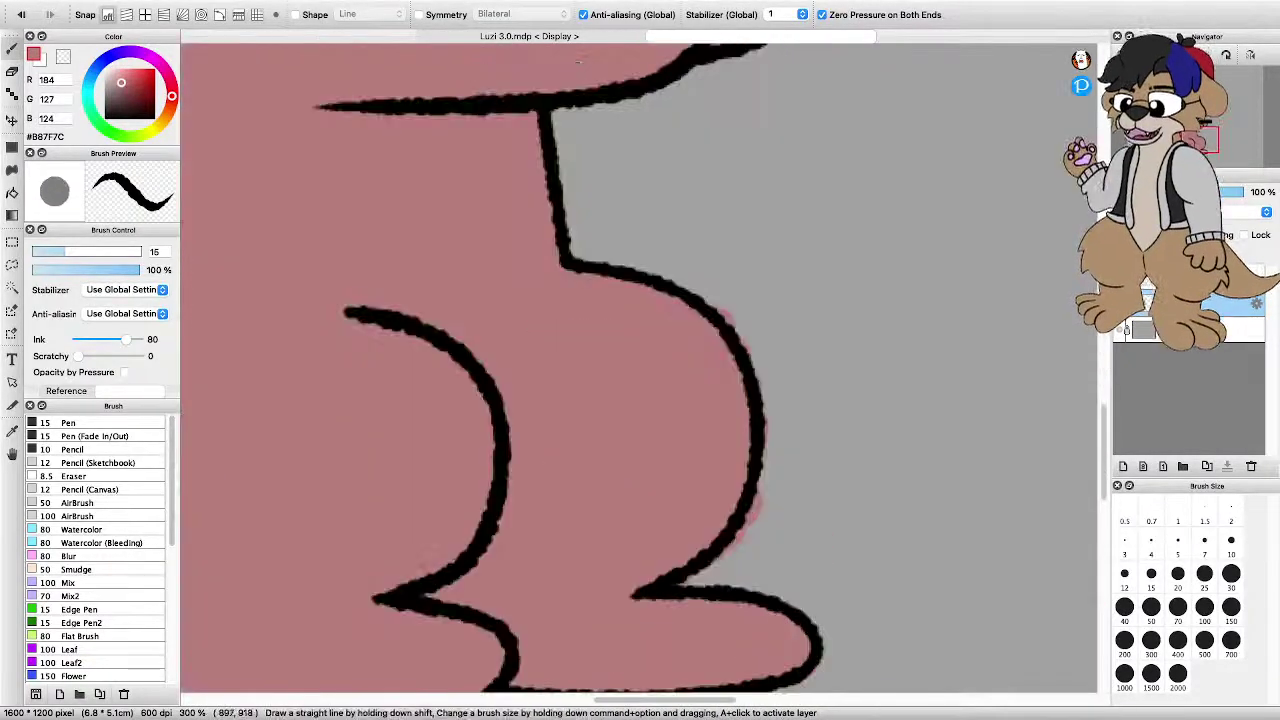
pyautogui.press('e')
pyautogui.moveTo(730, 320); pyautogui.dragTo(718, 306)
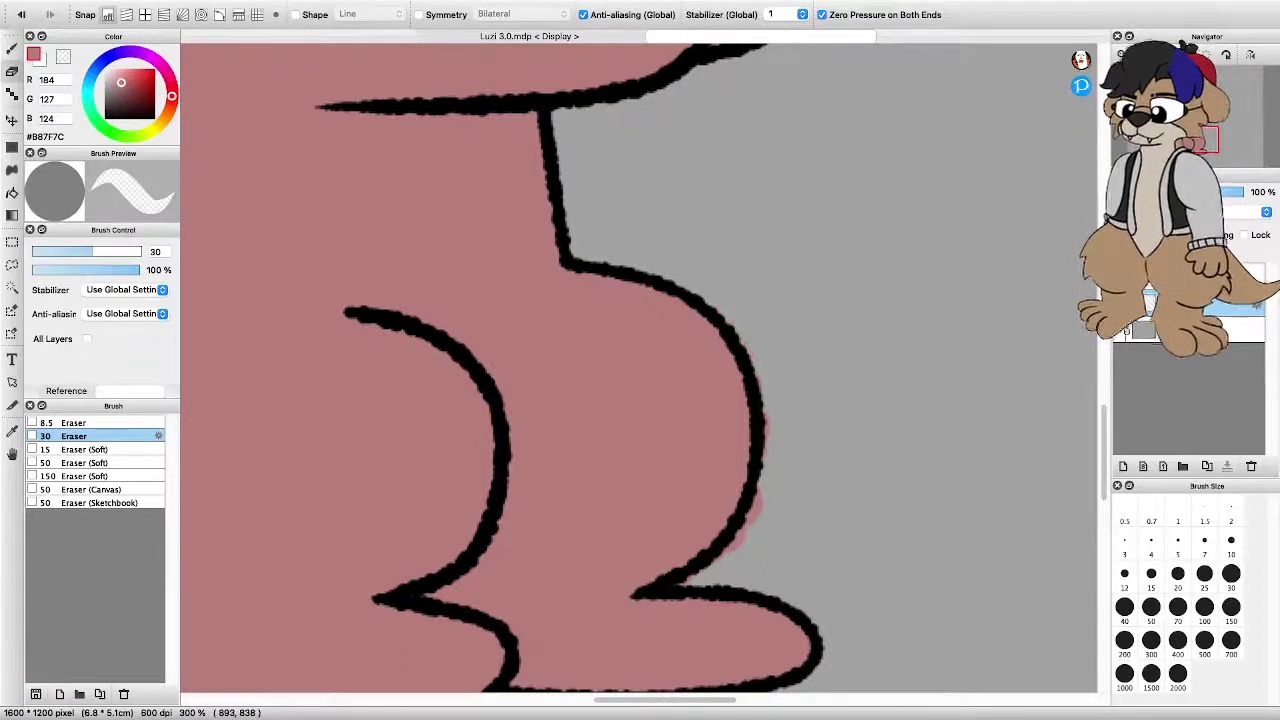
pyautogui.moveTo(757, 490); pyautogui.dragTo(716, 560)
pyautogui.click(95, 422)
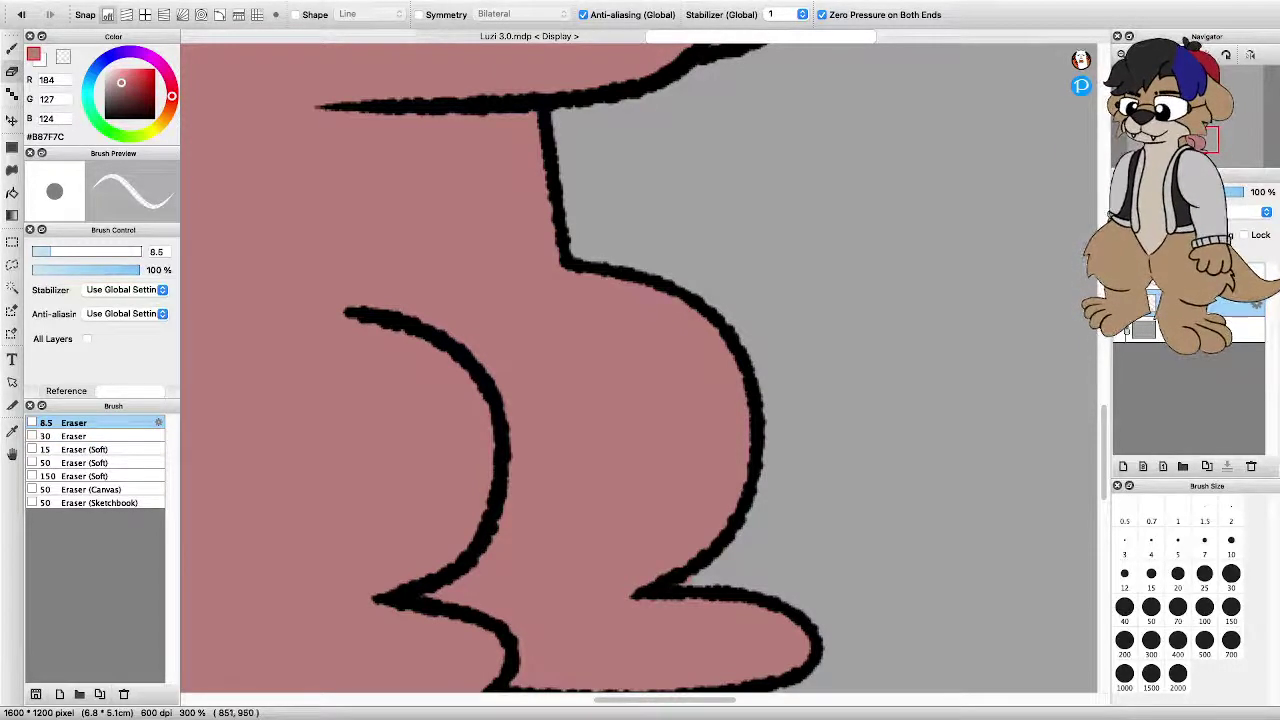
pyautogui.scroll(-2, 675, 585)
pyautogui.scroll(3, 664, 617)
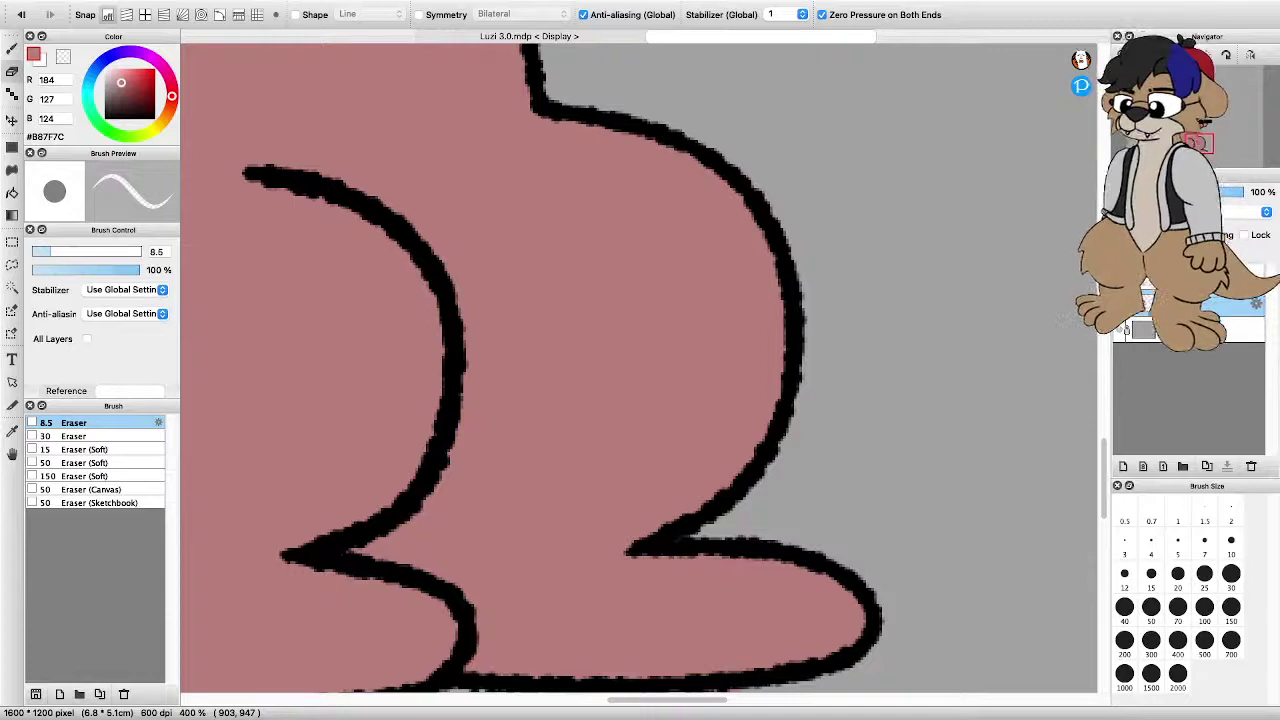
# Review the cleaned-up otter as a whole and its head up close, with the size 15 brush active again
pyautogui.scroll(-6, 523, 300)
pyautogui.scroll(3, 443, 205)
pyautogui.scroll(-4, 505, 200)
pyautogui.scroll(2, 468, 124)
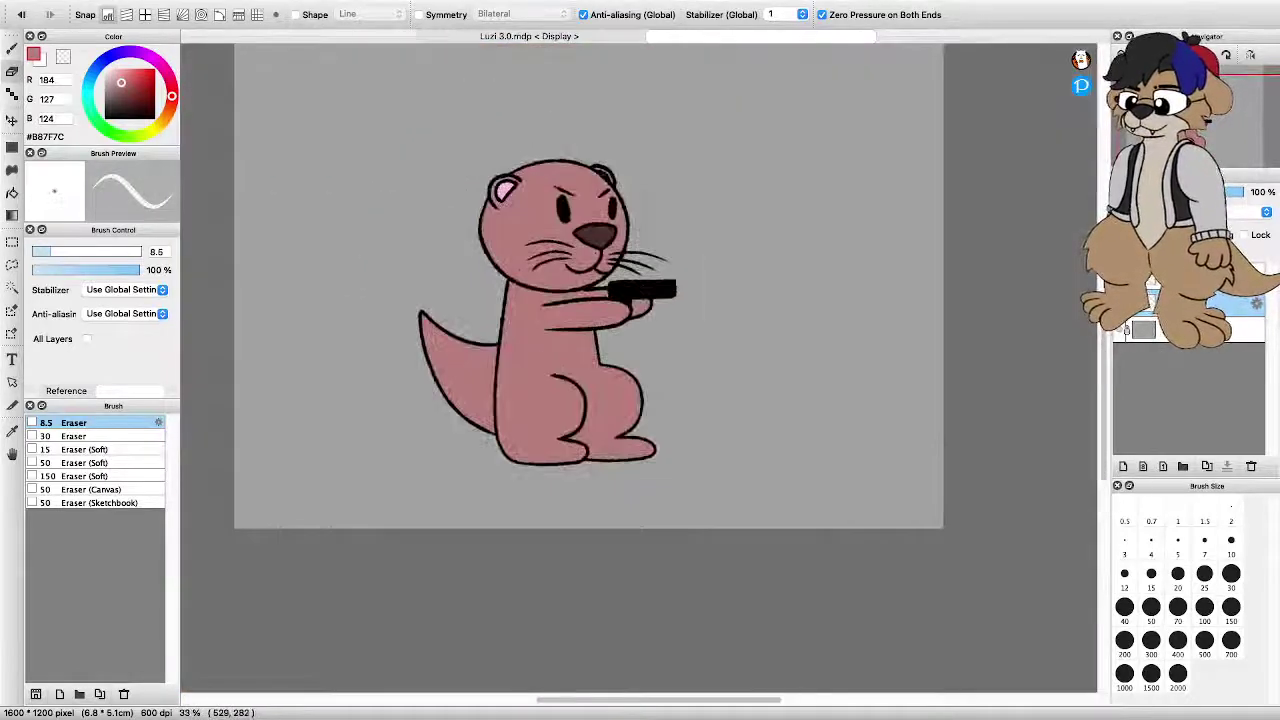
pyautogui.scroll(1, 462, 119)
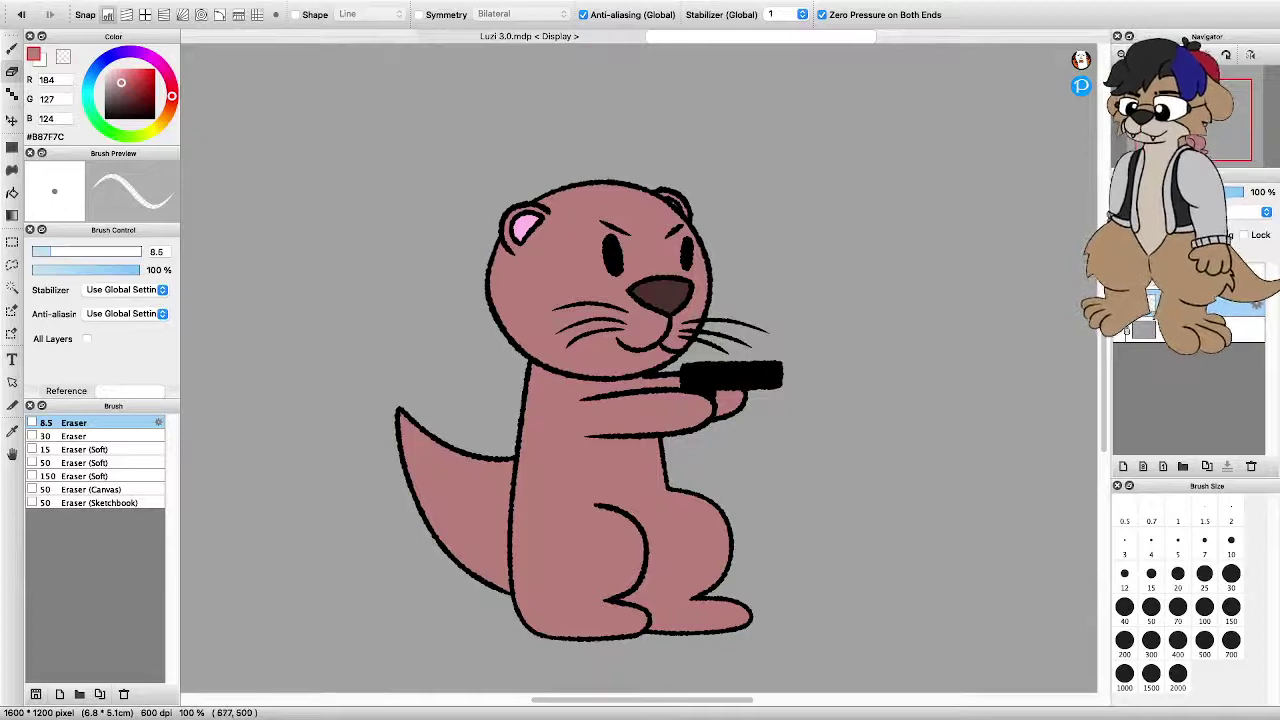
pyautogui.scroll(1, 562, 284)
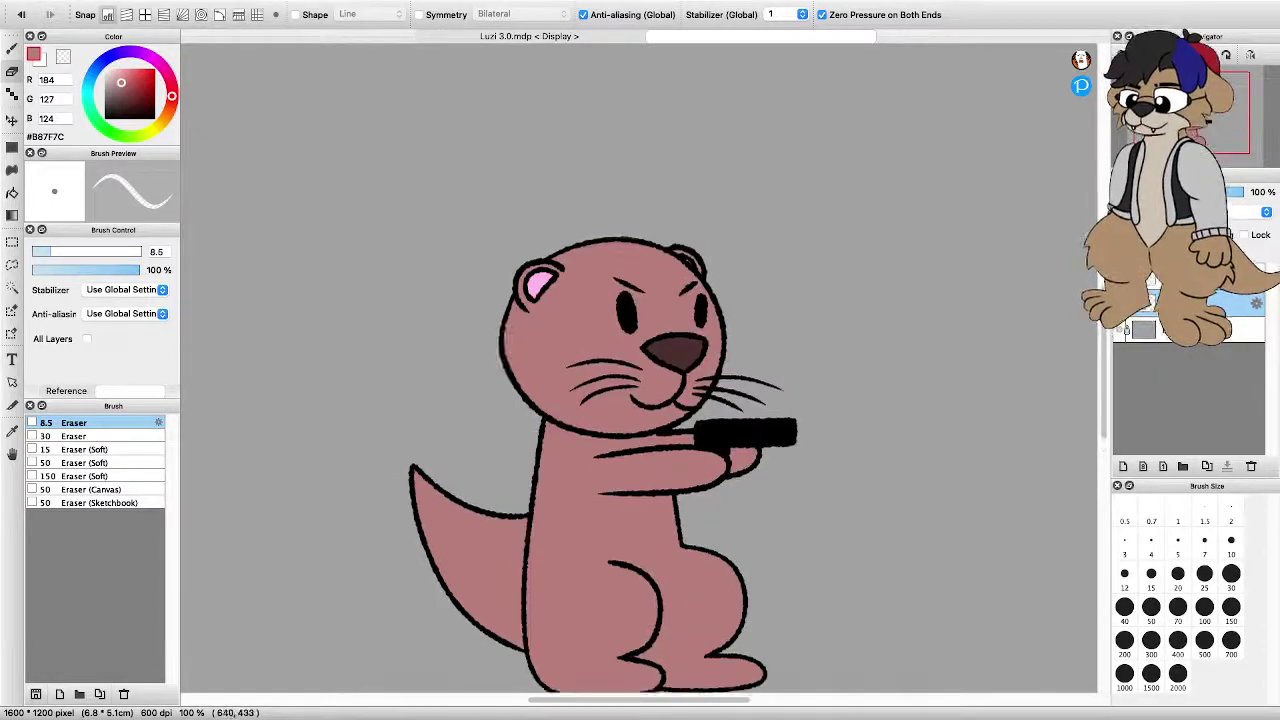
pyautogui.scroll(3, 562, 284)
pyautogui.press('b')
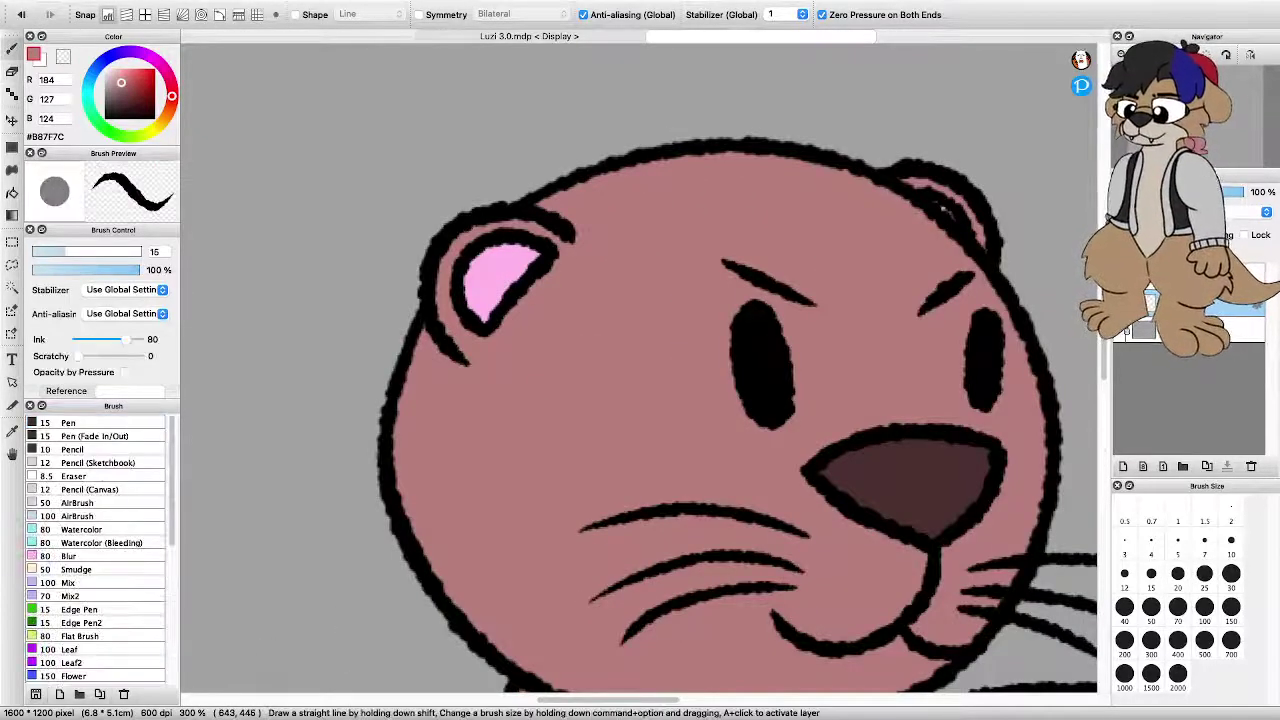
pyautogui.scroll(-5, 566, 284)
pyautogui.scroll(2, 553, 320)
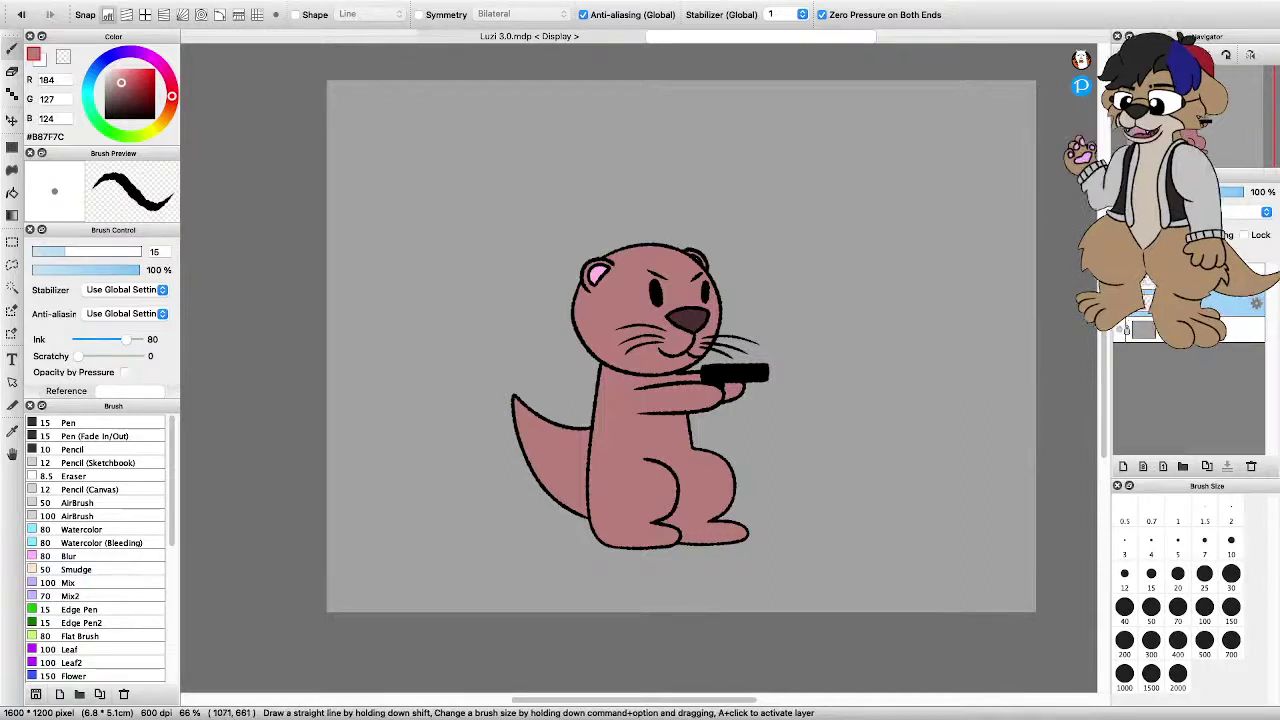
pyautogui.scroll(-1, 738, 410)
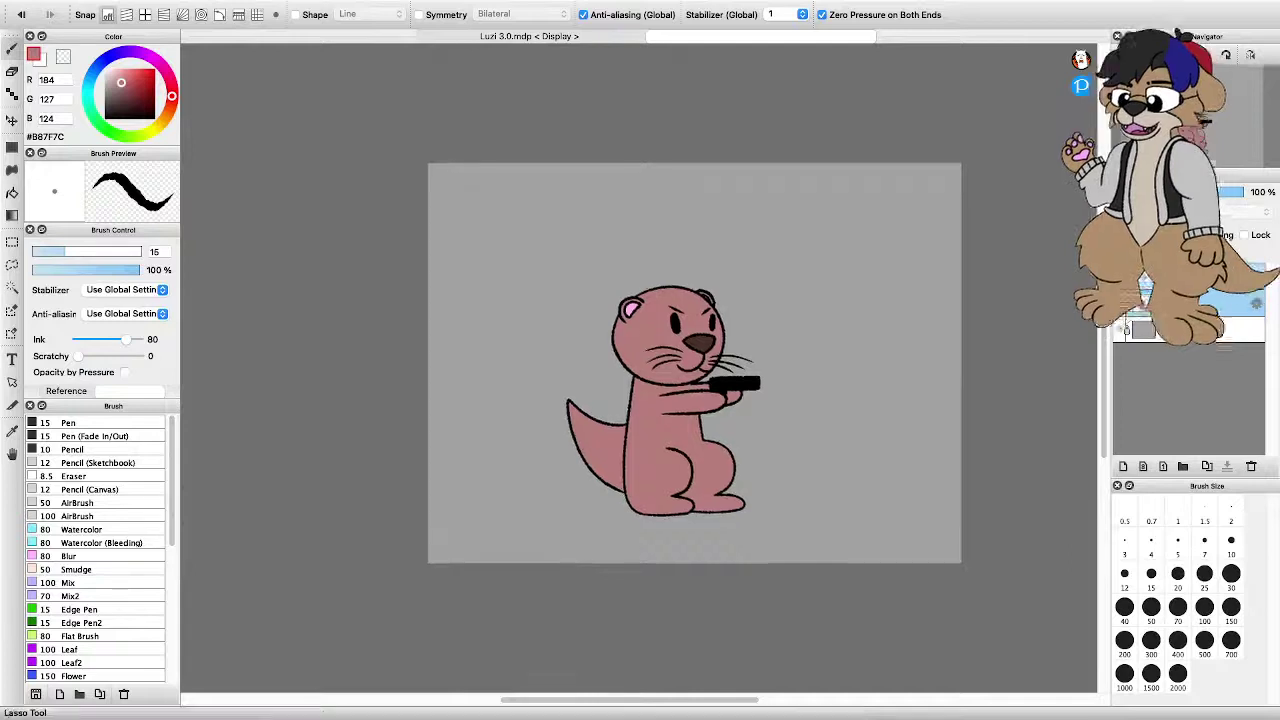
# Lasso the whole otter, move it about 66 px right and 2 px down on the canvas, and clear the selection
pyautogui.click(12, 264)
pyautogui.moveTo(733, 531)
pyautogui.mouseDown()
pyautogui.moveTo(690, 534)
pyautogui.moveTo(531, 353)
pyautogui.moveTo(630, 255)
pyautogui.moveTo(814, 452)
pyautogui.moveTo(806, 490)
pyautogui.moveTo(740, 532)
pyautogui.mouseUp()
pyautogui.press('super+t')
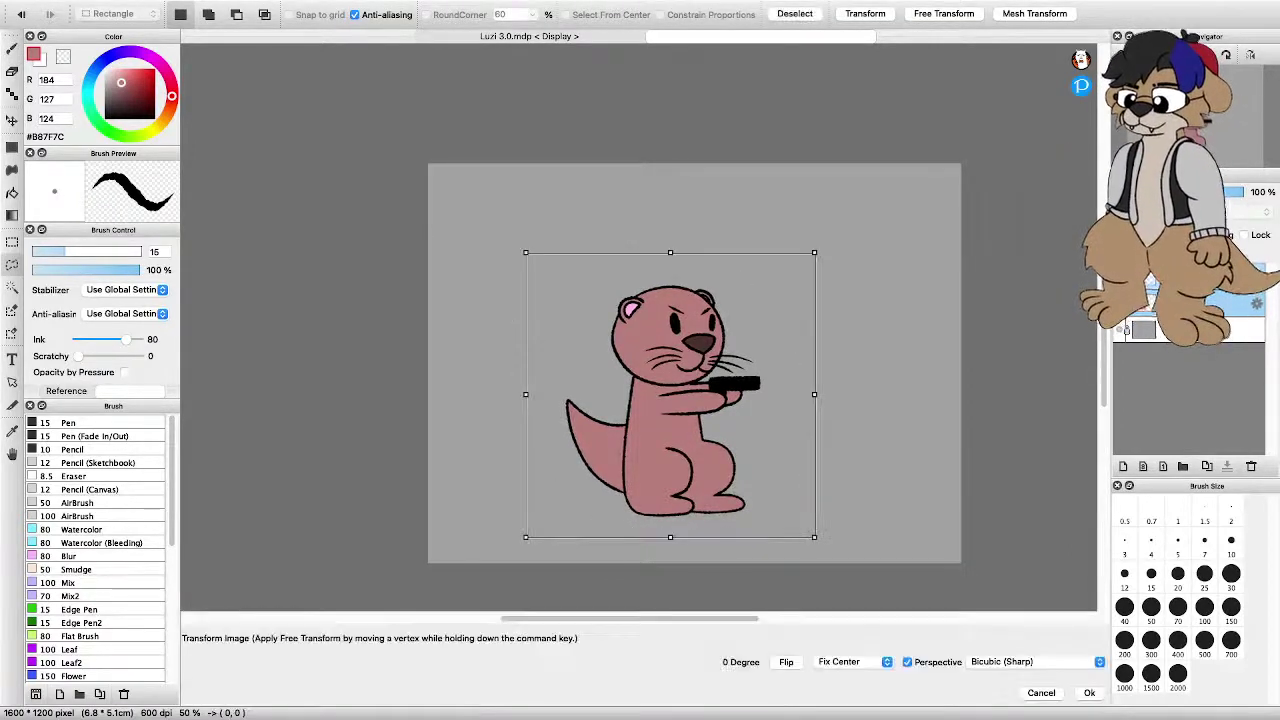
pyautogui.moveTo(680, 420); pyautogui.dragTo(702, 421)
pyautogui.press('Return')
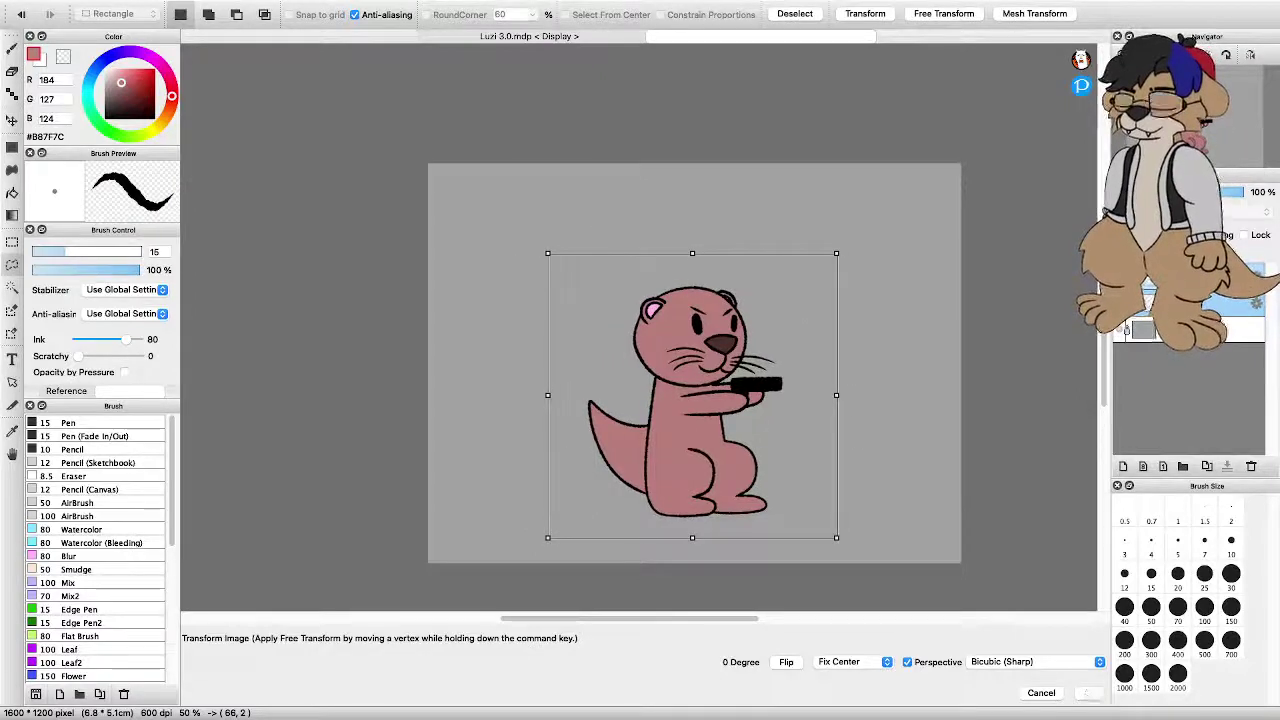
pyautogui.press('super+d')
pyautogui.scroll(3, 760, 170)
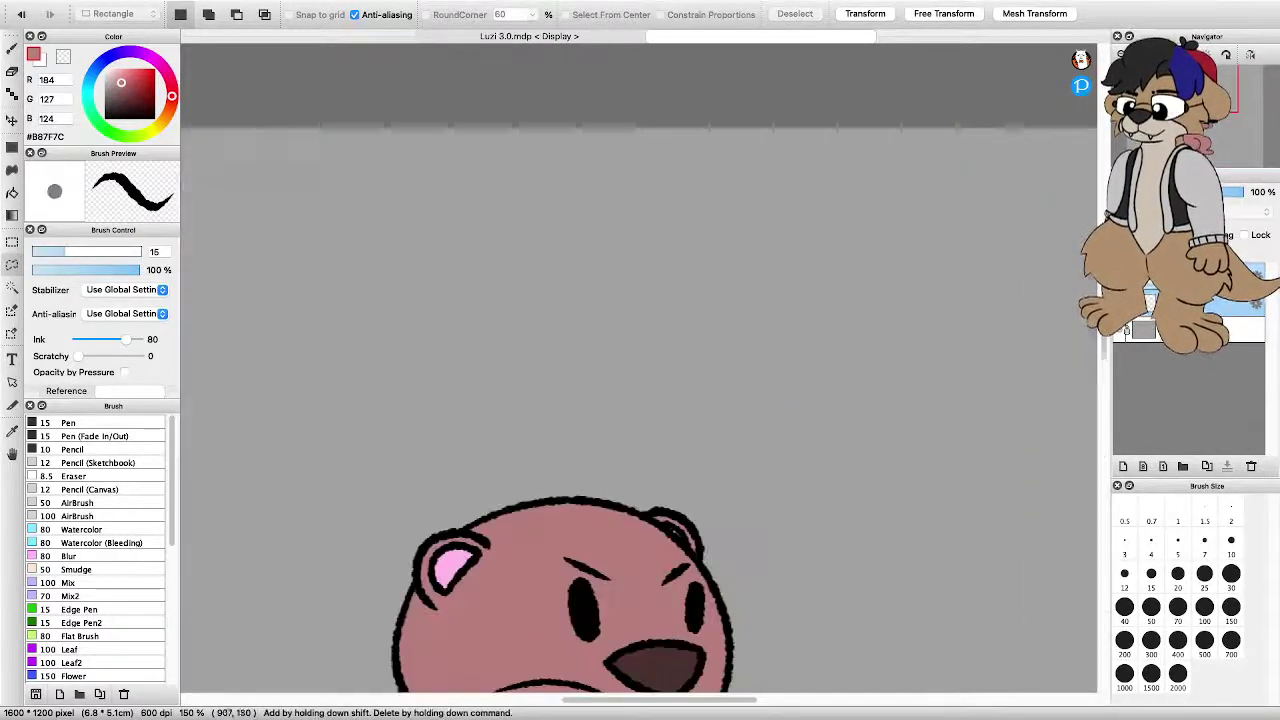
pyautogui.scroll(-3, 602, 322)
pyautogui.scroll(1, 535, 305)
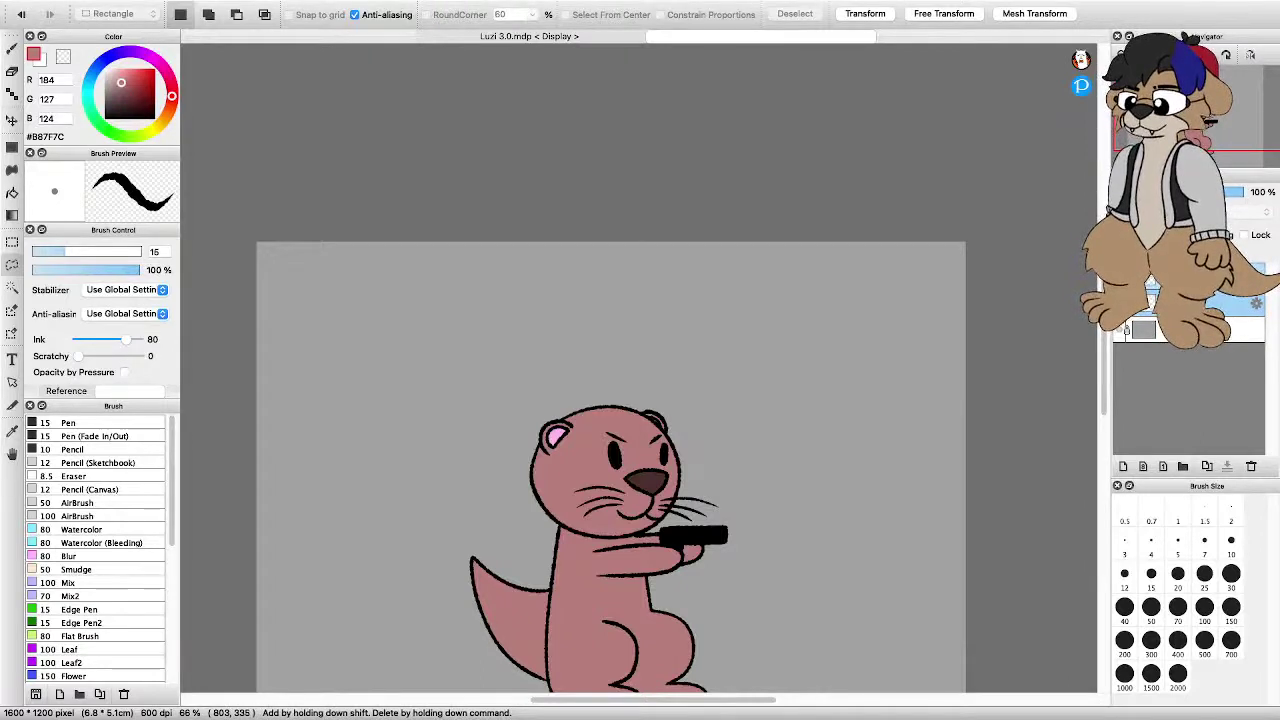
# Handwrite "Never mess" in black with the size 15 brush above the otter's head
pyautogui.press('b')
pyautogui.scroll(1, 429, 350)
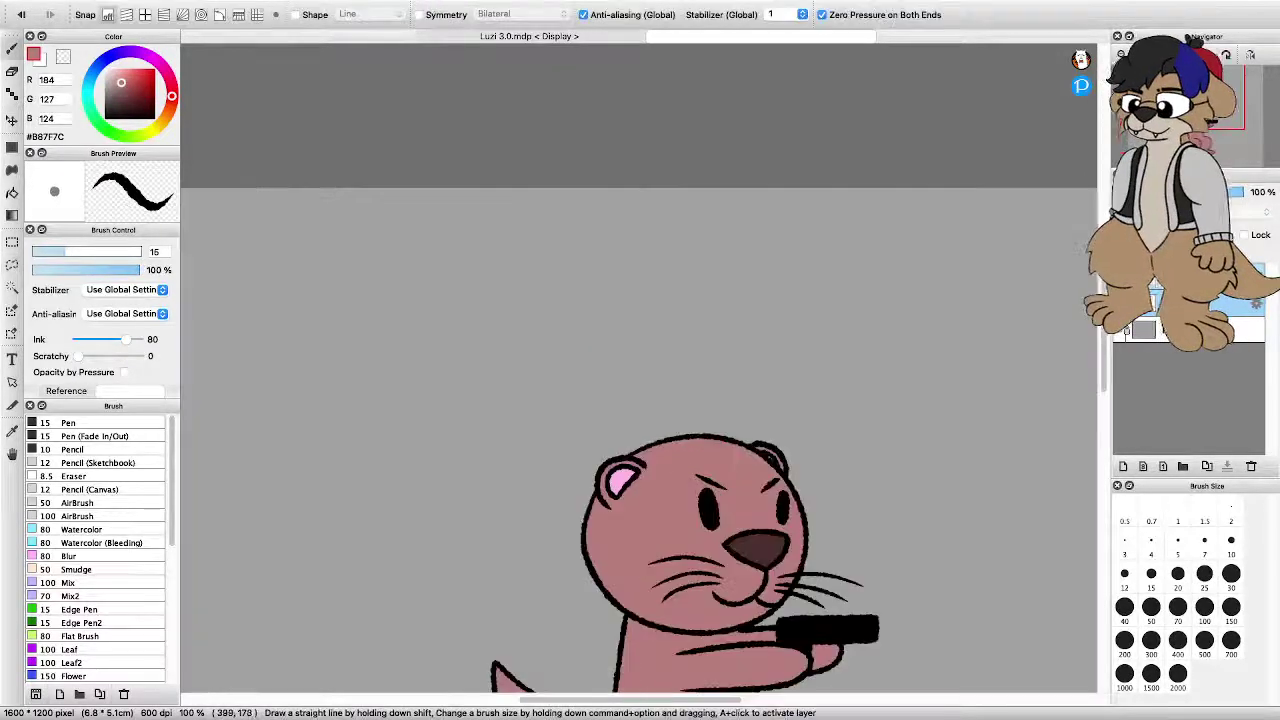
pyautogui.moveTo(440, 340); pyautogui.dragTo(442, 248)
pyautogui.press('super+z')
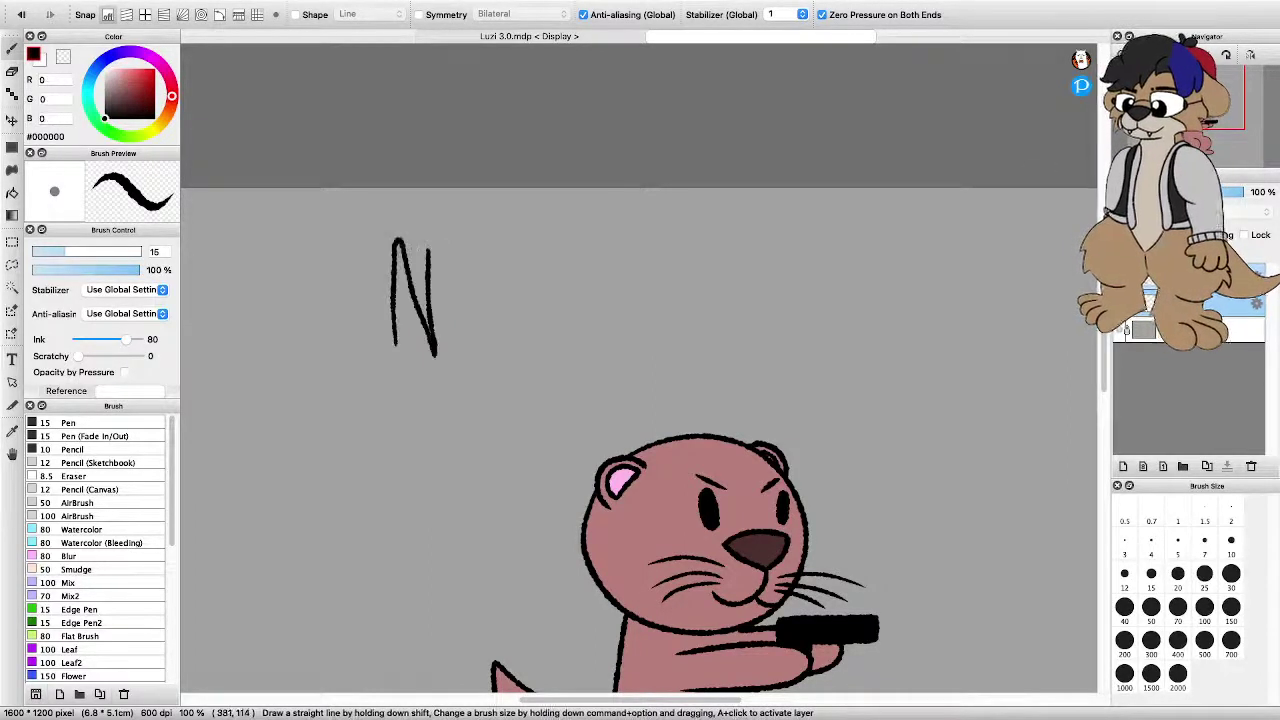
pyautogui.press('super+z')
pyautogui.moveTo(387, 330)
pyautogui.mouseDown()
pyautogui.moveTo(417, 338)
pyautogui.moveTo(413, 247)
pyautogui.mouseUp()
pyautogui.moveTo(422, 300); pyautogui.dragTo(465, 332)
pyautogui.moveTo(476, 272)
pyautogui.mouseDown()
pyautogui.moveTo(509, 266)
pyautogui.moveTo(548, 328)
pyautogui.moveTo(569, 278)
pyautogui.moveTo(581, 300)
pyautogui.moveTo(560, 321)
pyautogui.moveTo(580, 272)
pyautogui.moveTo(677, 305)
pyautogui.mouseUp()
pyautogui.press('super+z')
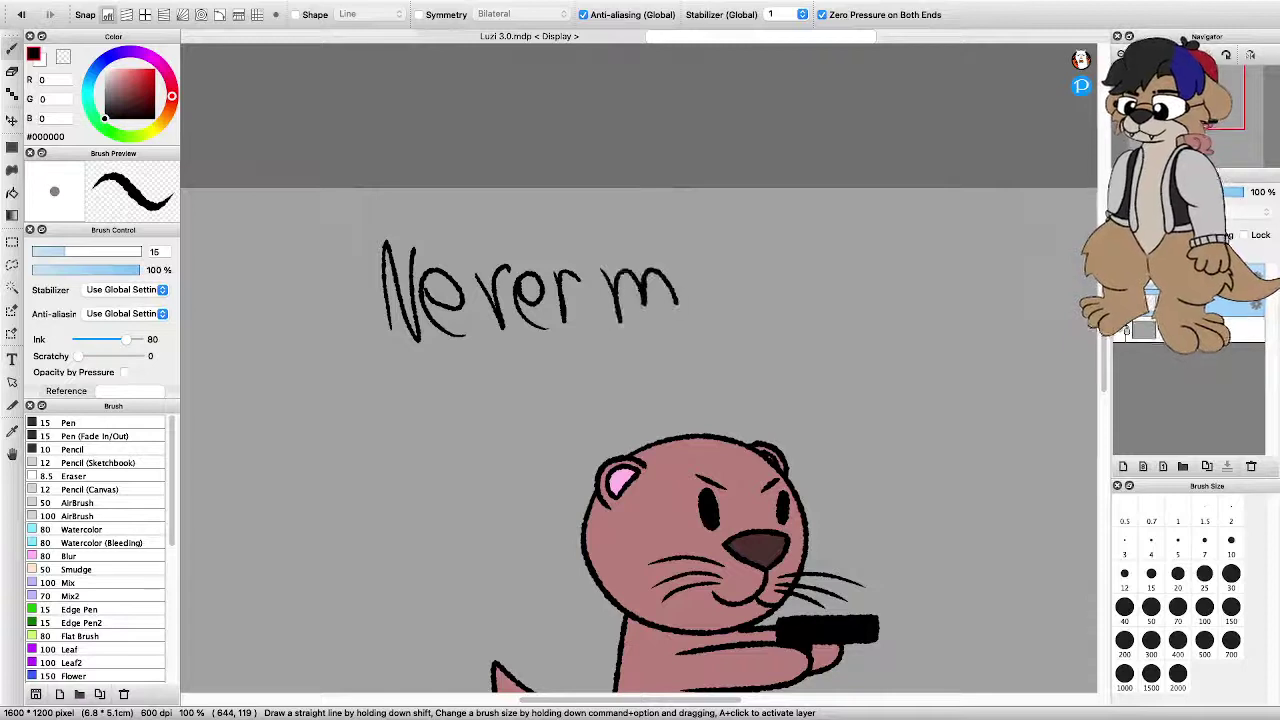
pyautogui.moveTo(703, 258)
pyautogui.mouseDown()
pyautogui.moveTo(714, 308)
pyautogui.moveTo(690, 262)
pyautogui.mouseUp()
pyautogui.moveTo(730, 302)
pyautogui.mouseDown()
pyautogui.moveTo(768, 258)
pyautogui.moveTo(782, 310)
pyautogui.mouseUp()
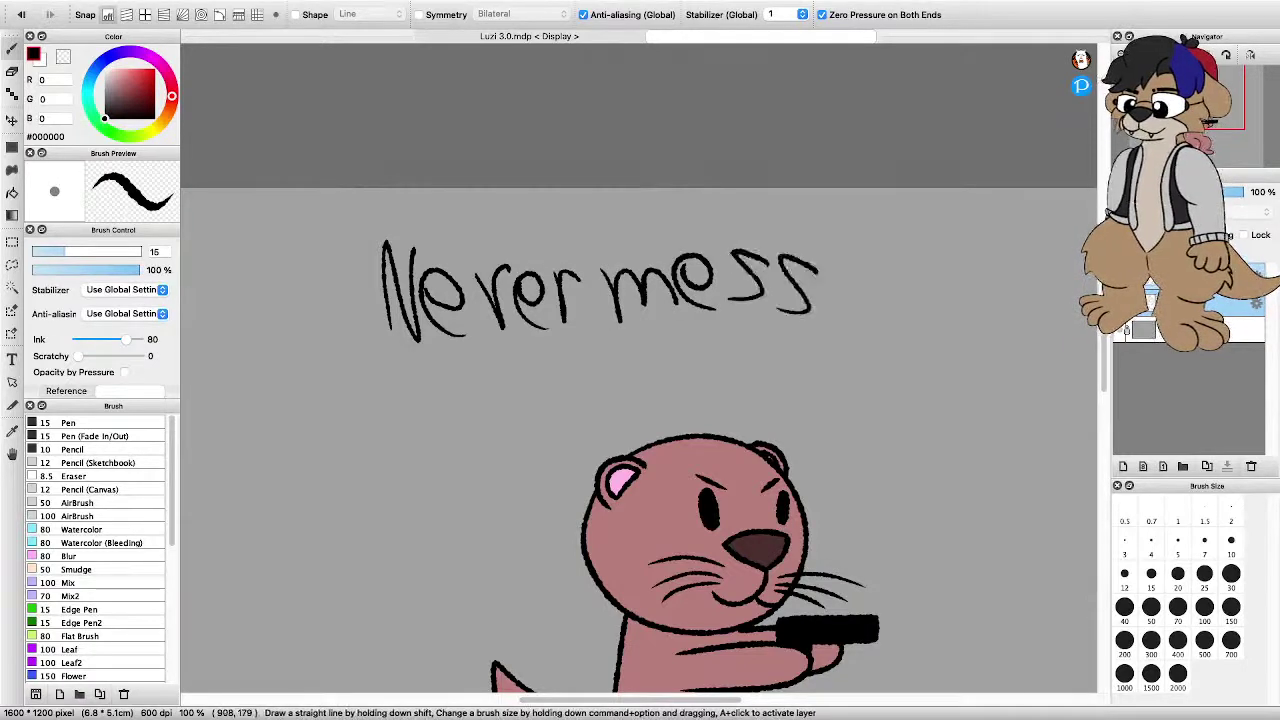
# Add the word "with" in matching black handwriting at the end of the caption's first line
pyautogui.moveTo(858, 246); pyautogui.dragTo(914, 250)
pyautogui.moveTo(921, 264); pyautogui.dragTo(923, 316)
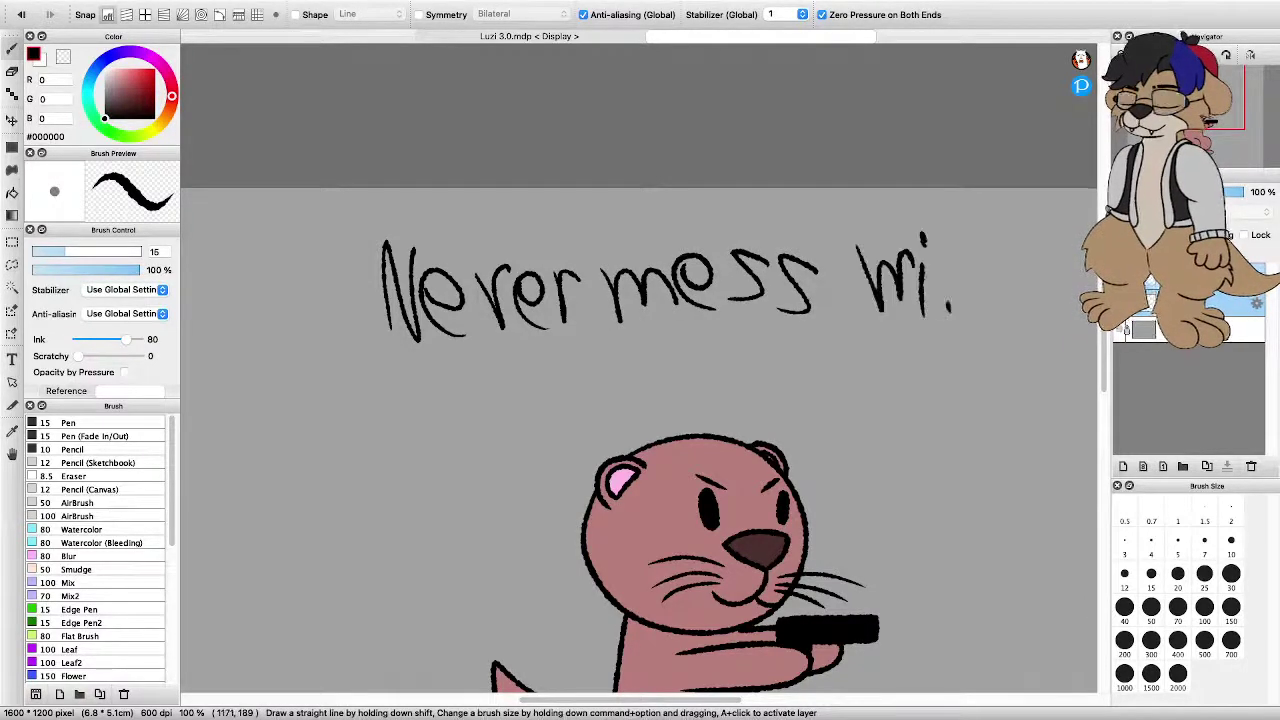
pyautogui.moveTo(946, 244); pyautogui.dragTo(947, 302)
pyautogui.moveTo(928, 263)
pyautogui.mouseDown()
pyautogui.moveTo(970, 260)
pyautogui.moveTo(974, 306)
pyautogui.mouseUp()
pyautogui.moveTo(975, 284); pyautogui.dragTo(1004, 308)
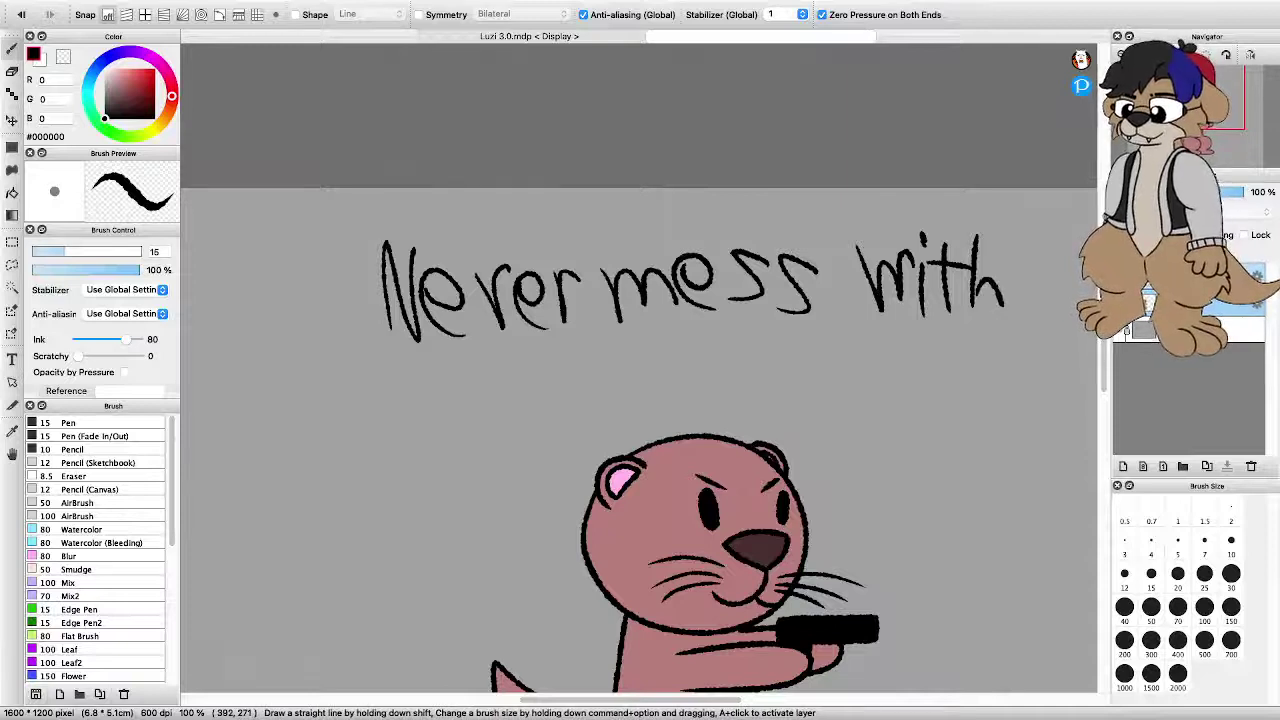
# Handwrite "the Otts" in black as the caption's second line, redoing the final s
pyautogui.moveTo(410, 348)
pyautogui.mouseDown()
pyautogui.moveTo(418, 400)
pyautogui.moveTo(440, 366)
pyautogui.mouseUp()
pyautogui.moveTo(436, 344)
pyautogui.mouseDown()
pyautogui.moveTo(445, 399)
pyautogui.moveTo(502, 398)
pyautogui.mouseUp()
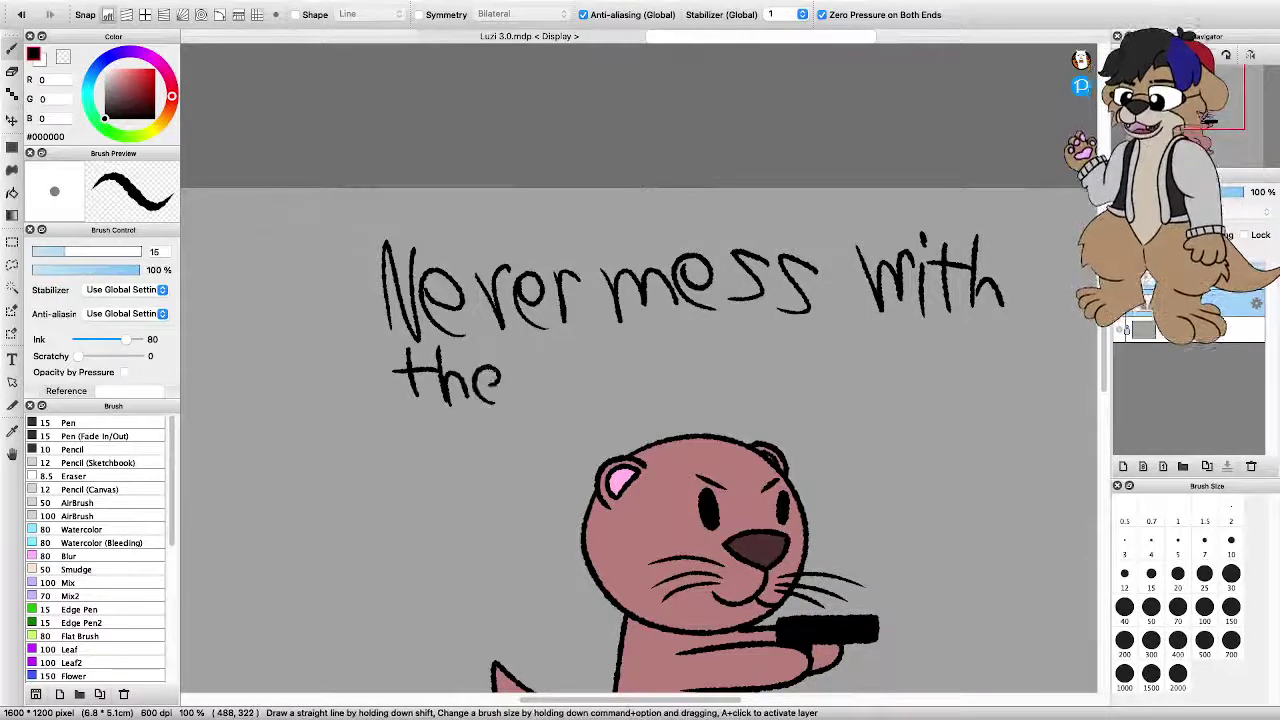
pyautogui.moveTo(572, 352)
pyautogui.mouseDown()
pyautogui.moveTo(556, 402)
pyautogui.moveTo(566, 350)
pyautogui.moveTo(616, 406)
pyautogui.moveTo(636, 362)
pyautogui.mouseUp()
pyautogui.moveTo(652, 406); pyautogui.dragTo(642, 338)
pyautogui.moveTo(640, 366); pyautogui.dragTo(676, 356)
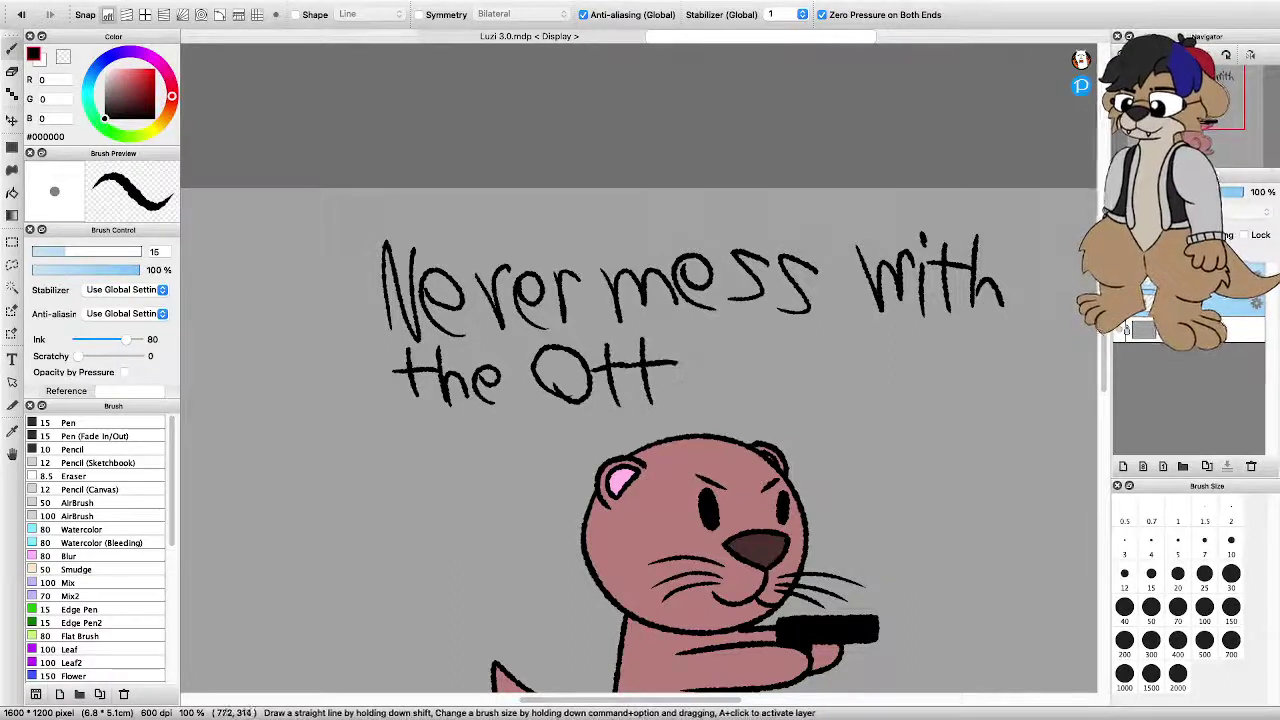
pyautogui.moveTo(676, 404)
pyautogui.mouseDown()
pyautogui.moveTo(706, 400)
pyautogui.moveTo(720, 350)
pyautogui.mouseUp()
pyautogui.press('super+z')
pyautogui.moveTo(686, 392); pyautogui.dragTo(722, 344)
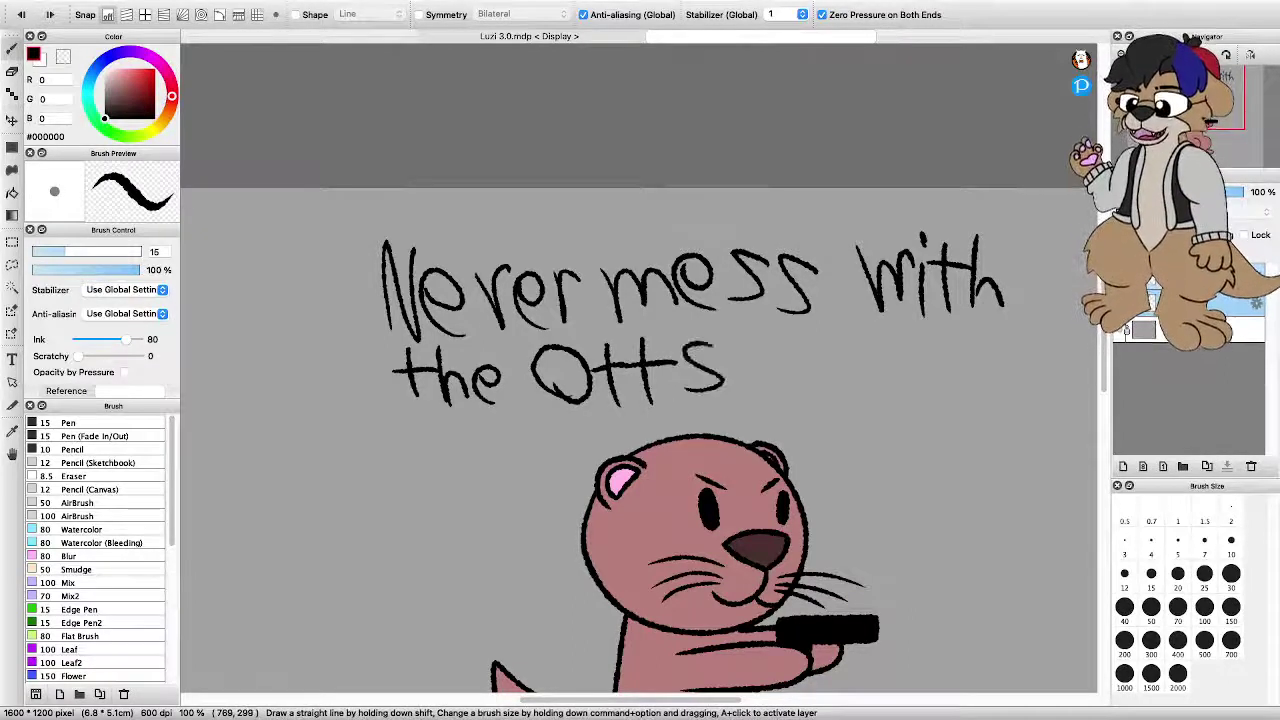
# Examine the handwritten caption and its placement above the otter at several magnifications
pyautogui.scroll(-4, 682, 365)
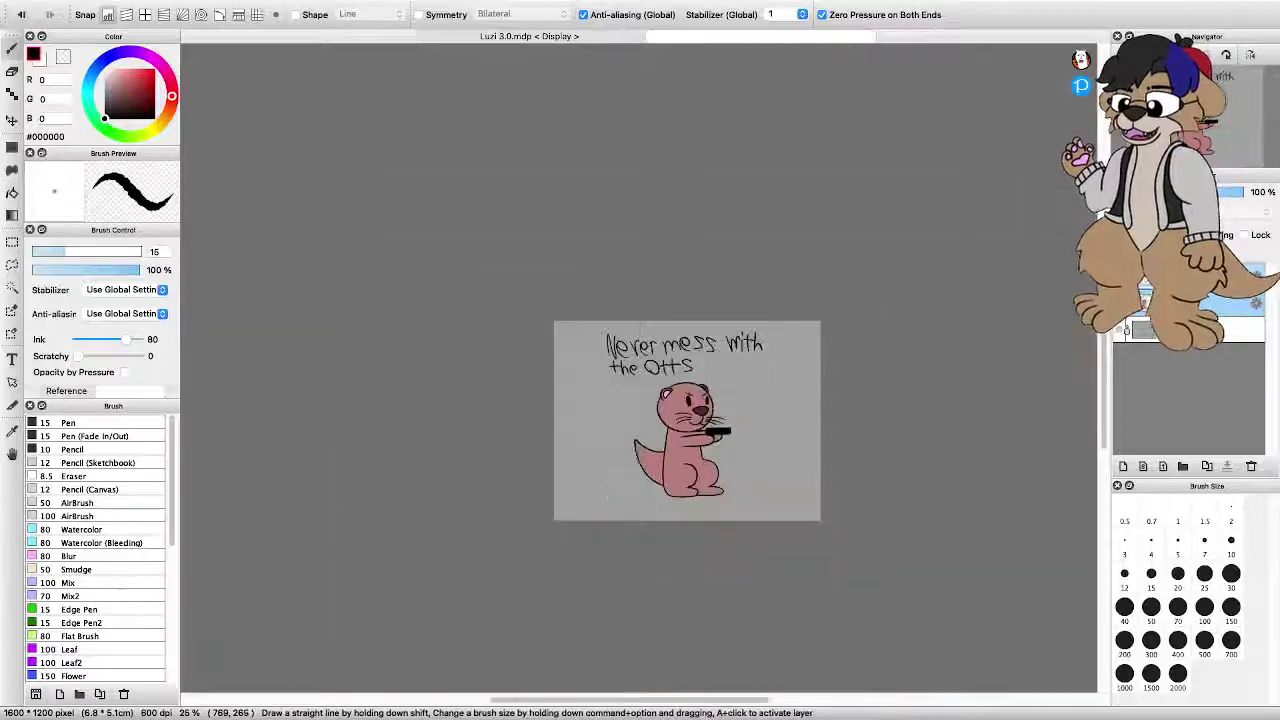
pyautogui.press('super+plus')
pyautogui.press('super+plus')
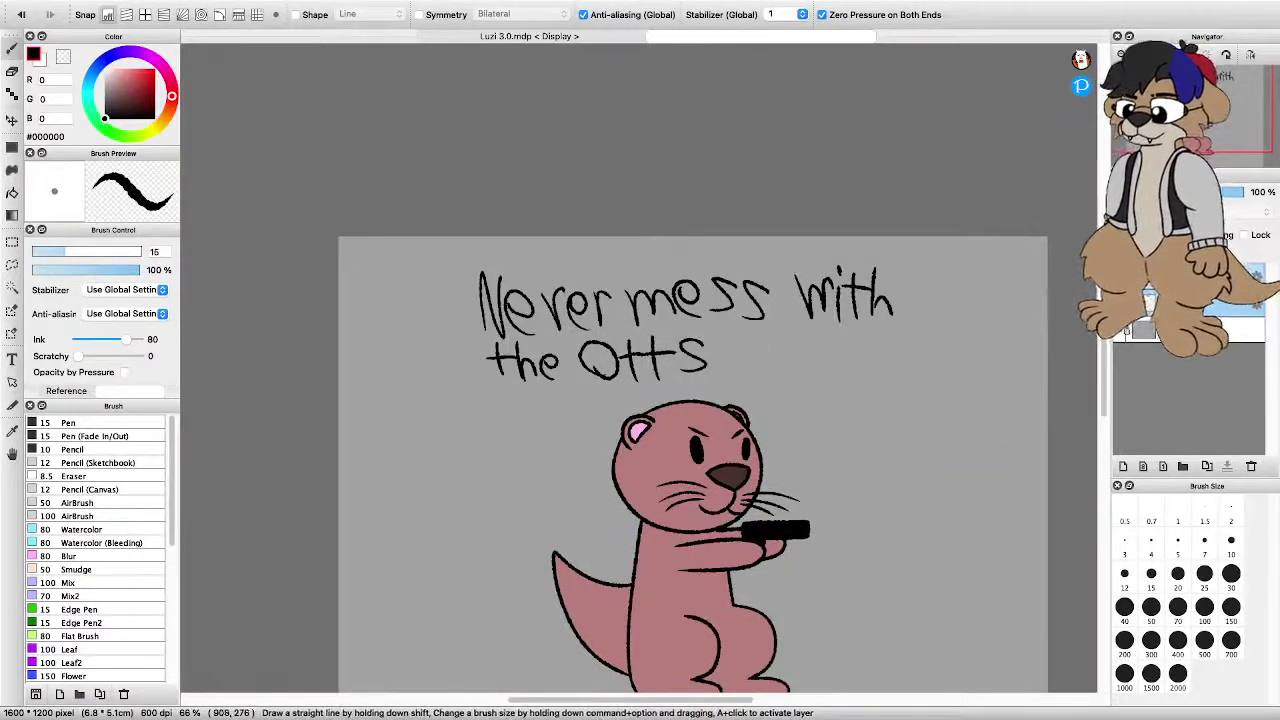
pyautogui.scroll(-2, 644, 354)
pyautogui.scroll(1, 649, 362)
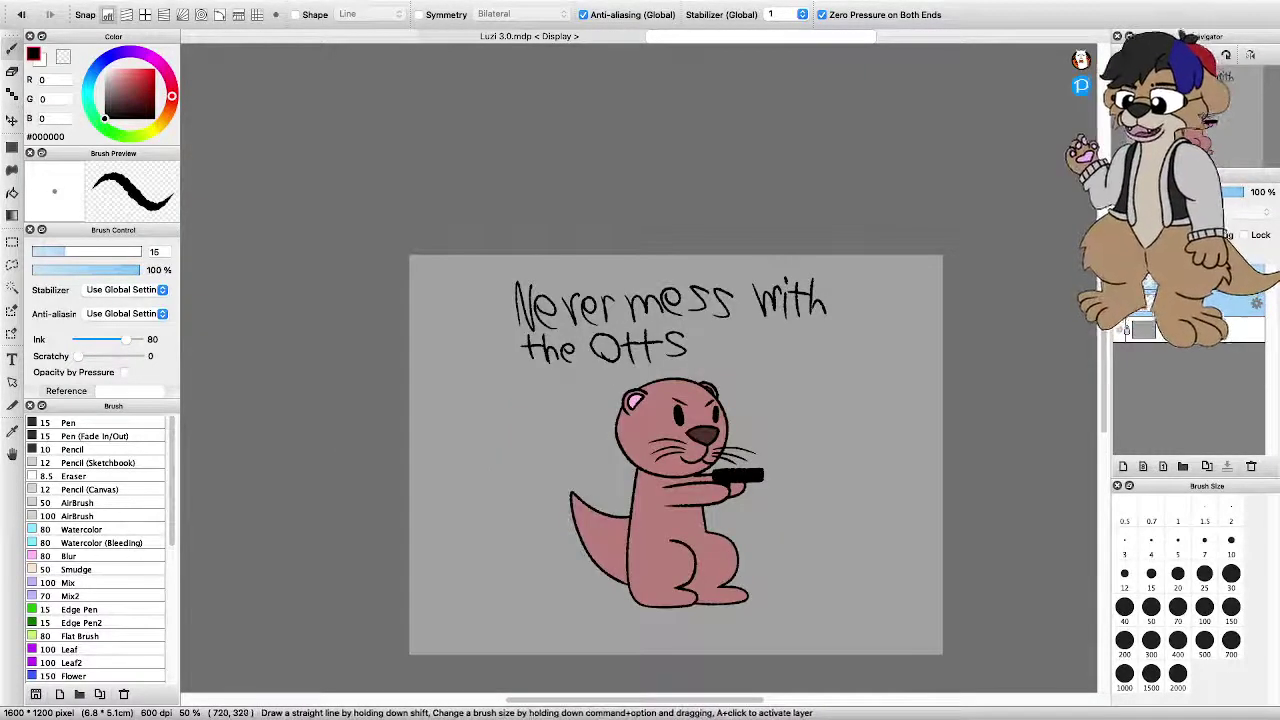
pyautogui.press('super+plus')
pyautogui.press('super+plus')
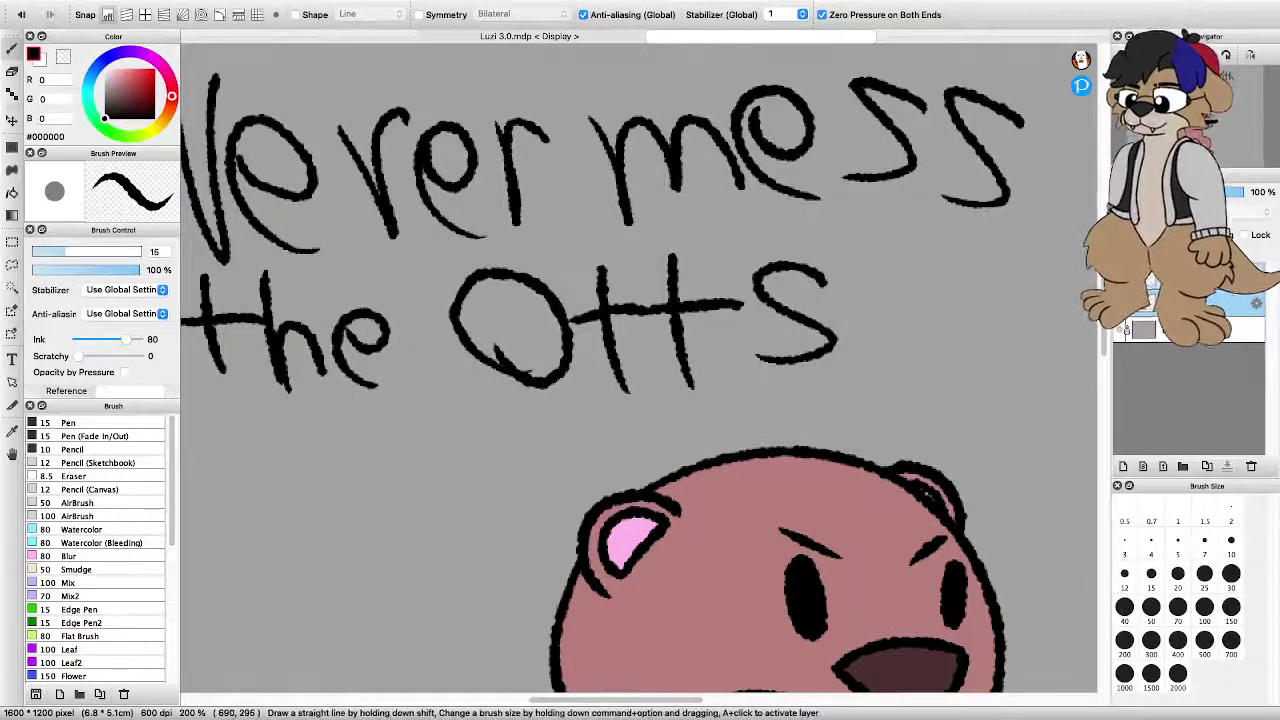
pyautogui.scroll(-4, 650, 354)
pyautogui.scroll(2, 686, 353)
pyautogui.scroll(3, 666, 340)
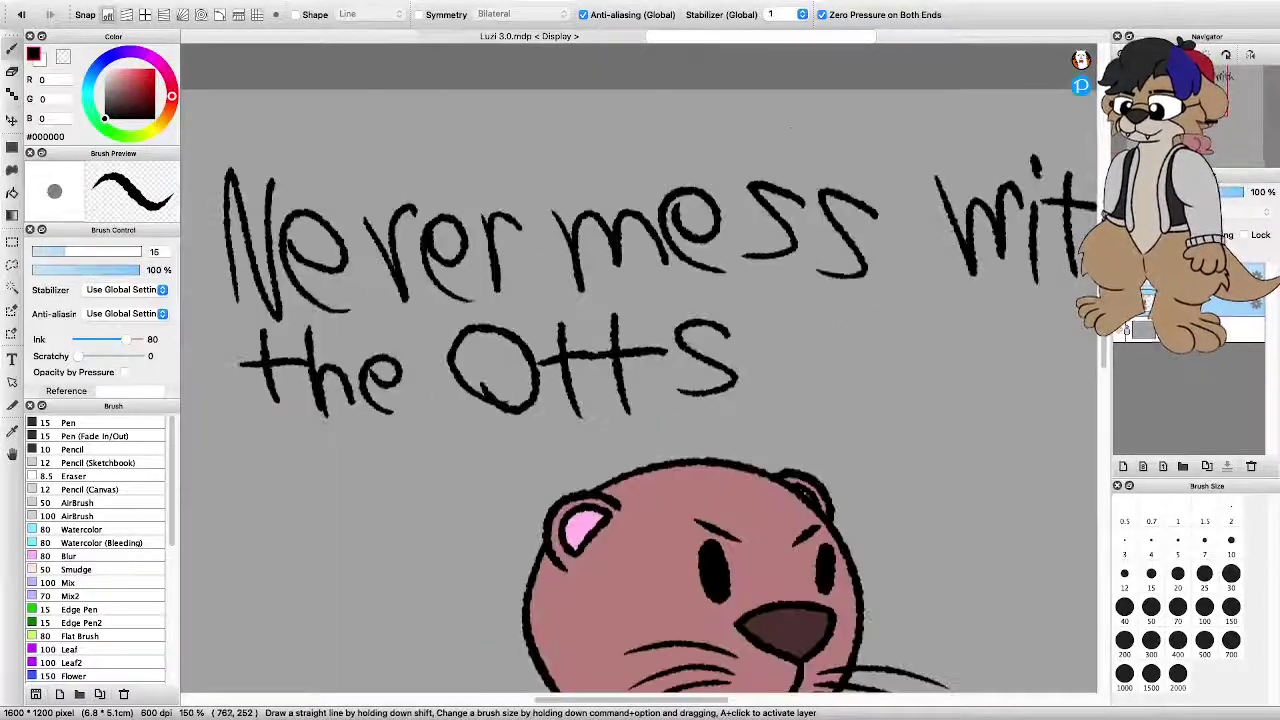
pyautogui.scroll(-3, 660, 350)
pyautogui.scroll(2, 660, 350)
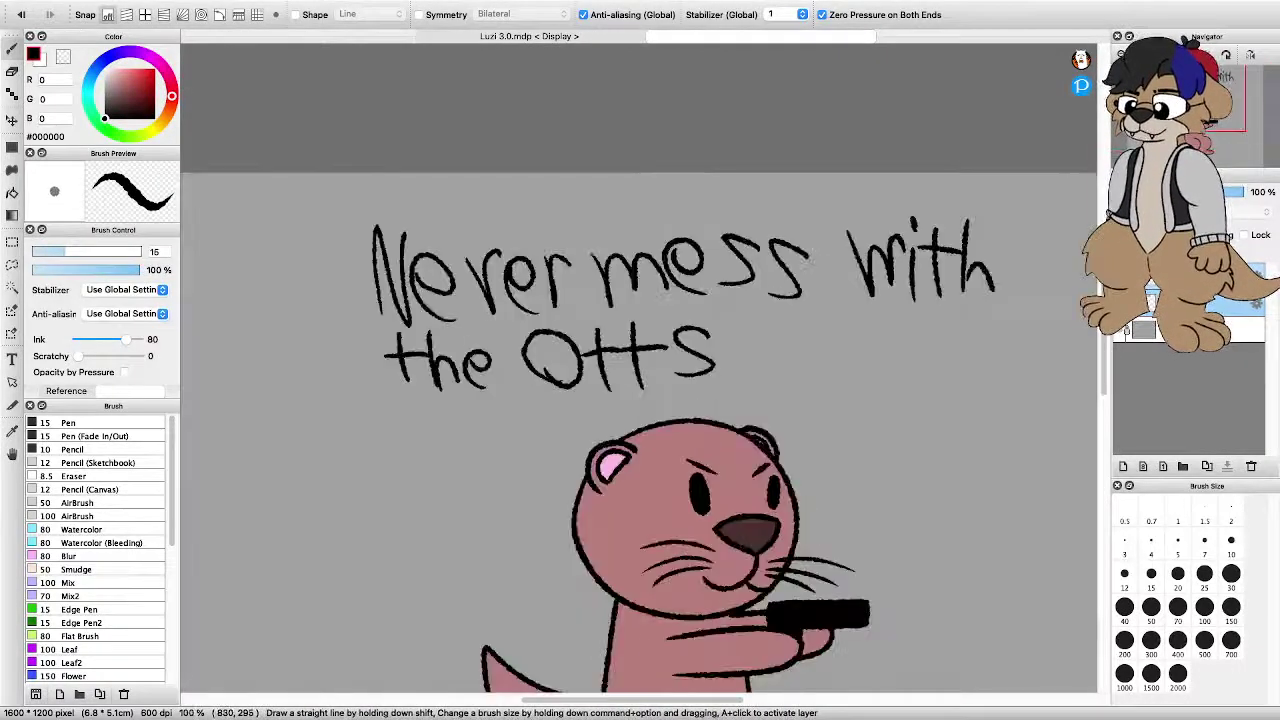
# Draw two exclamation marks after "Otts" to finish the caption
pyautogui.scroll(2, 712, 345)
pyautogui.click(756, 364)
pyautogui.moveTo(726, 298)
pyautogui.mouseDown()
pyautogui.moveTo(730, 347)
pyautogui.moveTo(751, 341)
pyautogui.mouseUp()
pyautogui.click(733, 362)
# Lower the brush opacity to 33 %, testing it with a stroke beneath the near foot and undoing that stroke
pyautogui.scroll(-5, 758, 336)
pyautogui.scroll(6, 745, 450)
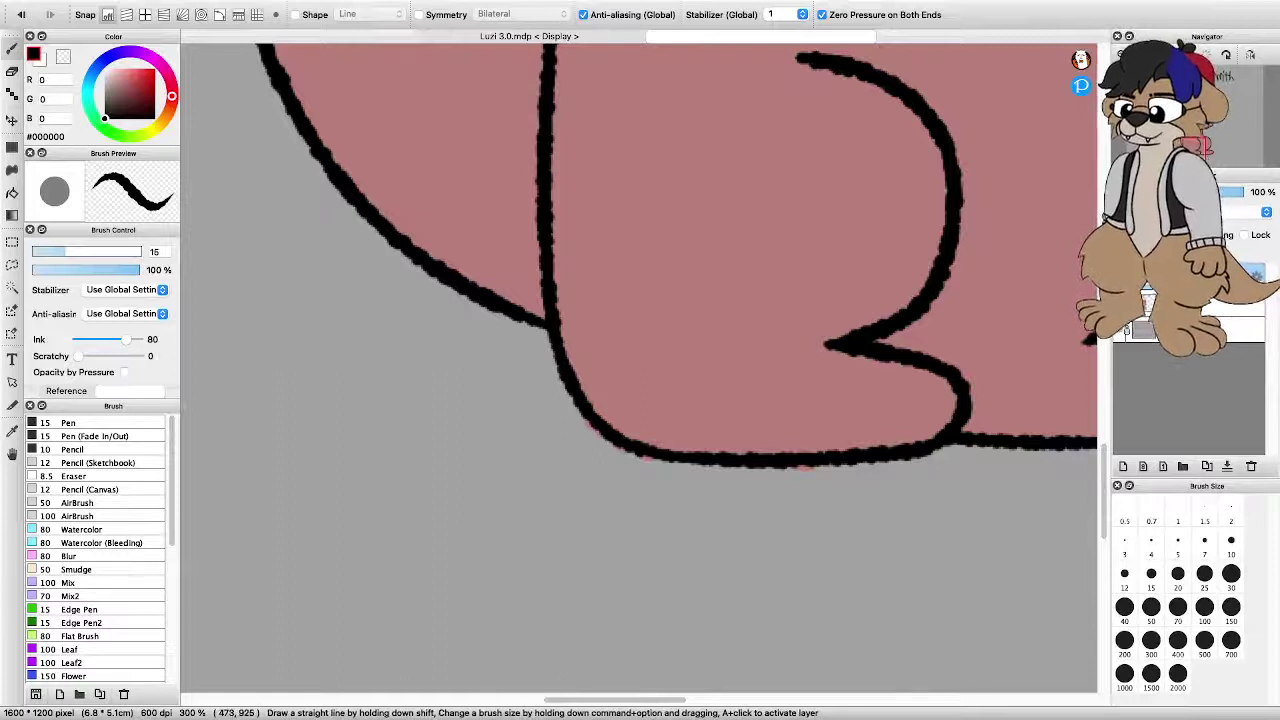
pyautogui.click(67, 270)
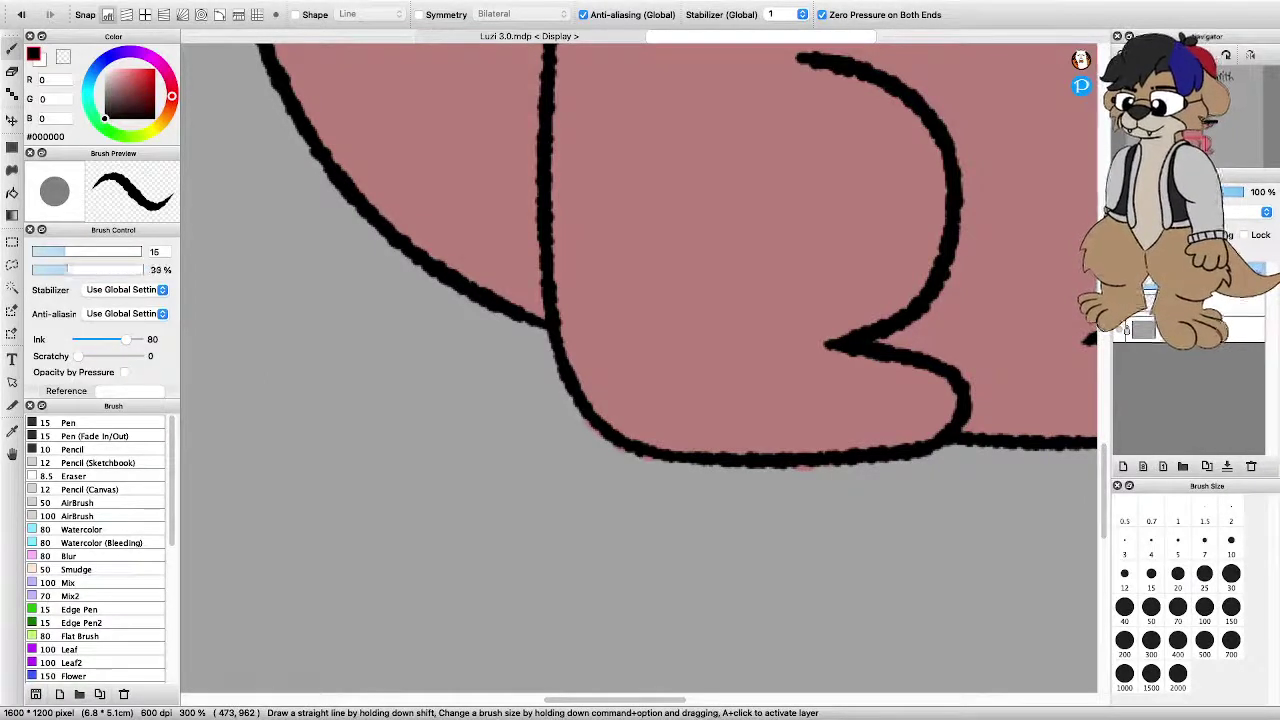
pyautogui.moveTo(67, 270); pyautogui.dragTo(51, 270)
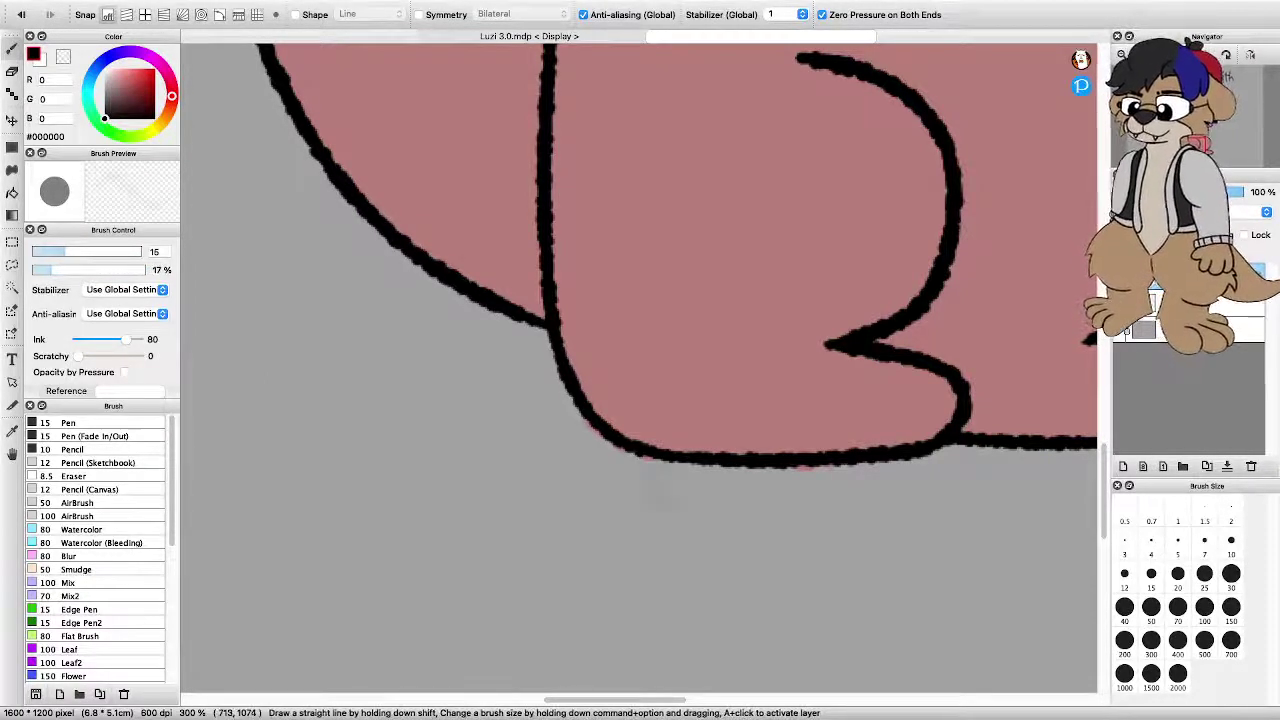
pyautogui.click(65, 270)
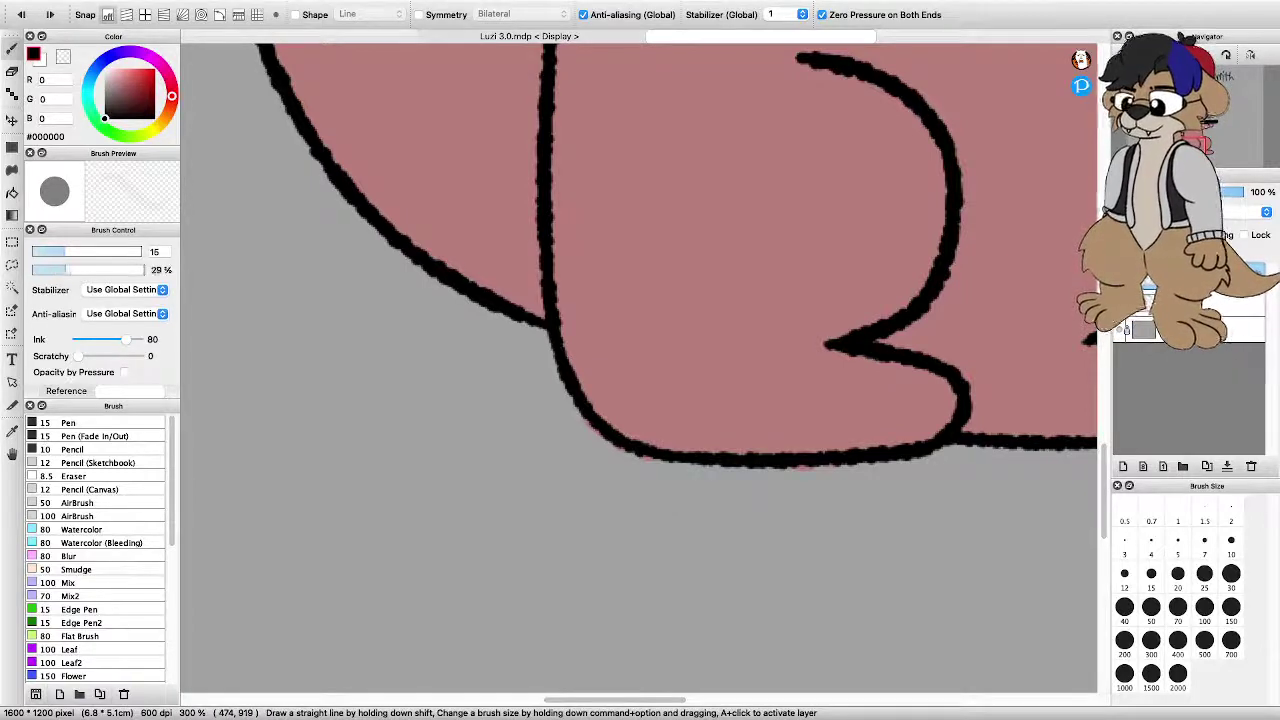
pyautogui.click(69, 270)
pyautogui.moveTo(582, 474)
pyautogui.mouseDown()
pyautogui.moveTo(606, 510)
pyautogui.moveTo(625, 480)
pyautogui.mouseUp()
pyautogui.press('super+z')
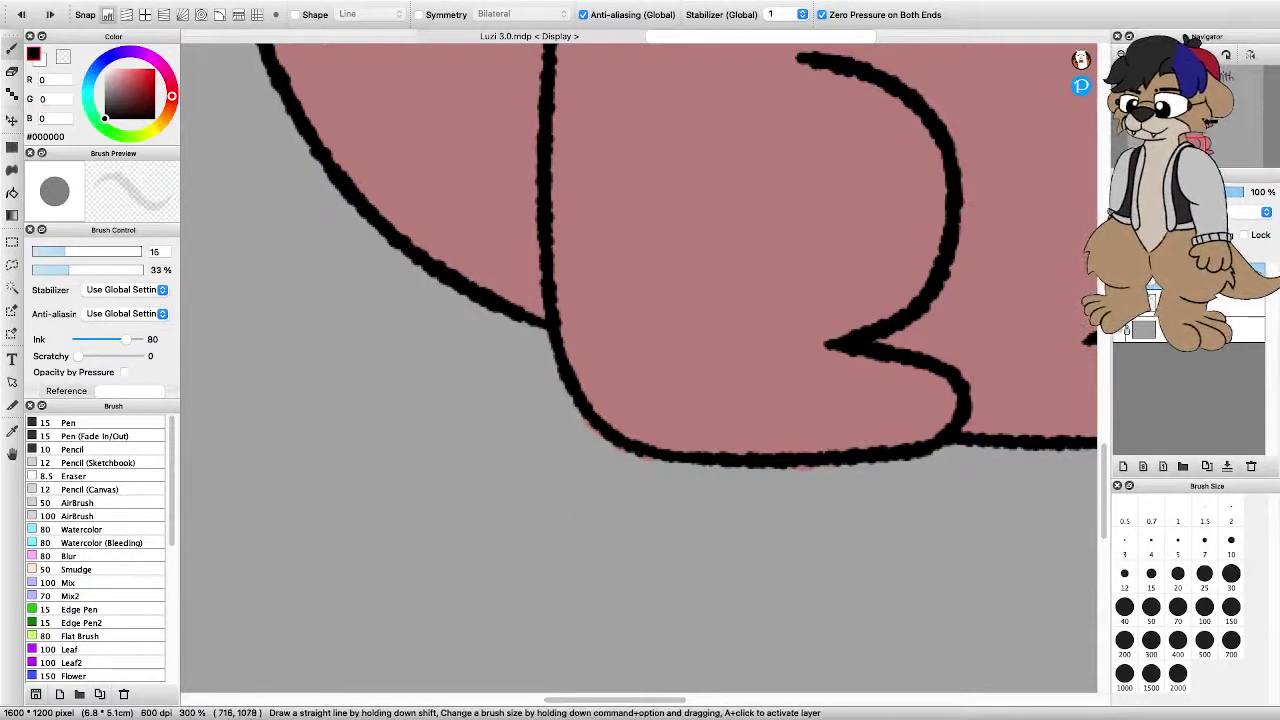
# Sign the drawing with the artist's name in faint 33 % black handwriting along the tail's upper edge
pyautogui.scroll(-3, 658, 468)
pyautogui.scroll(4, 576, 292)
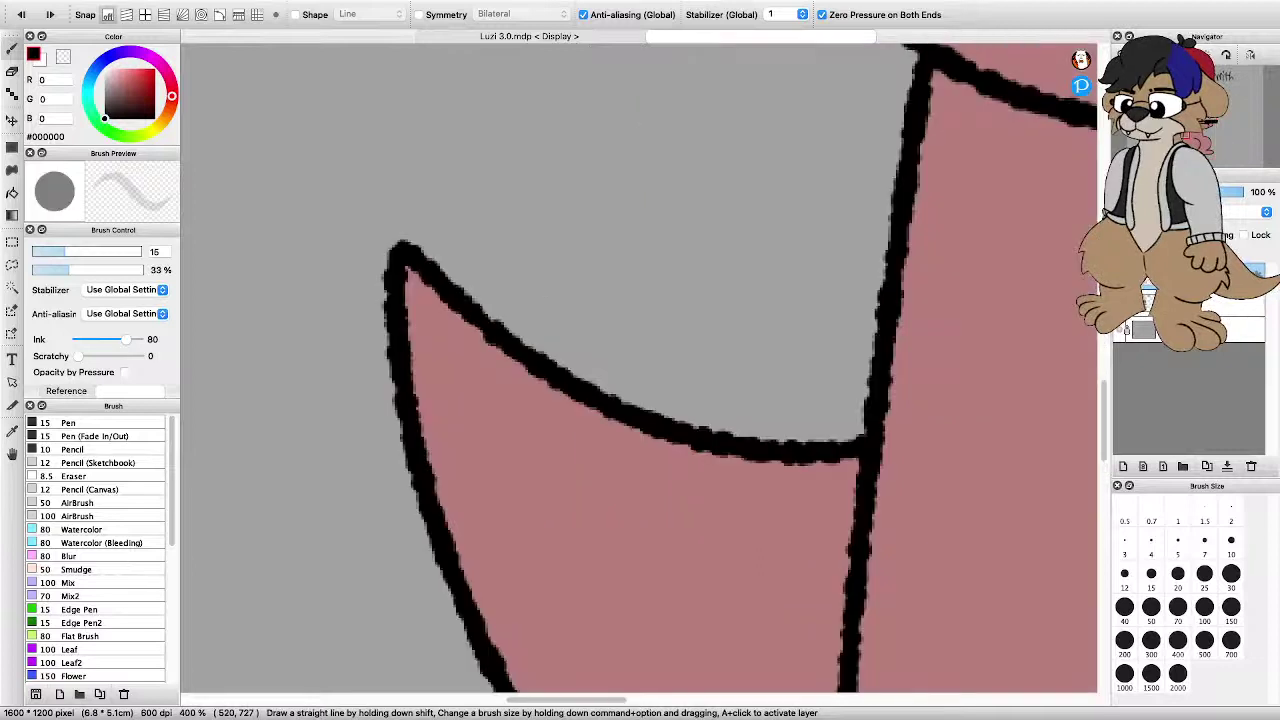
pyautogui.moveTo(458, 246)
pyautogui.mouseDown()
pyautogui.moveTo(518, 294)
pyautogui.moveTo(534, 250)
pyautogui.mouseUp()
pyautogui.moveTo(566, 314); pyautogui.dragTo(608, 358)
pyautogui.moveTo(566, 308)
pyautogui.mouseDown()
pyautogui.moveTo(532, 298)
pyautogui.moveTo(576, 298)
pyautogui.mouseUp()
pyautogui.moveTo(602, 316)
pyautogui.mouseDown()
pyautogui.moveTo(606, 353)
pyautogui.moveTo(632, 348)
pyautogui.moveTo(666, 380)
pyautogui.mouseUp()
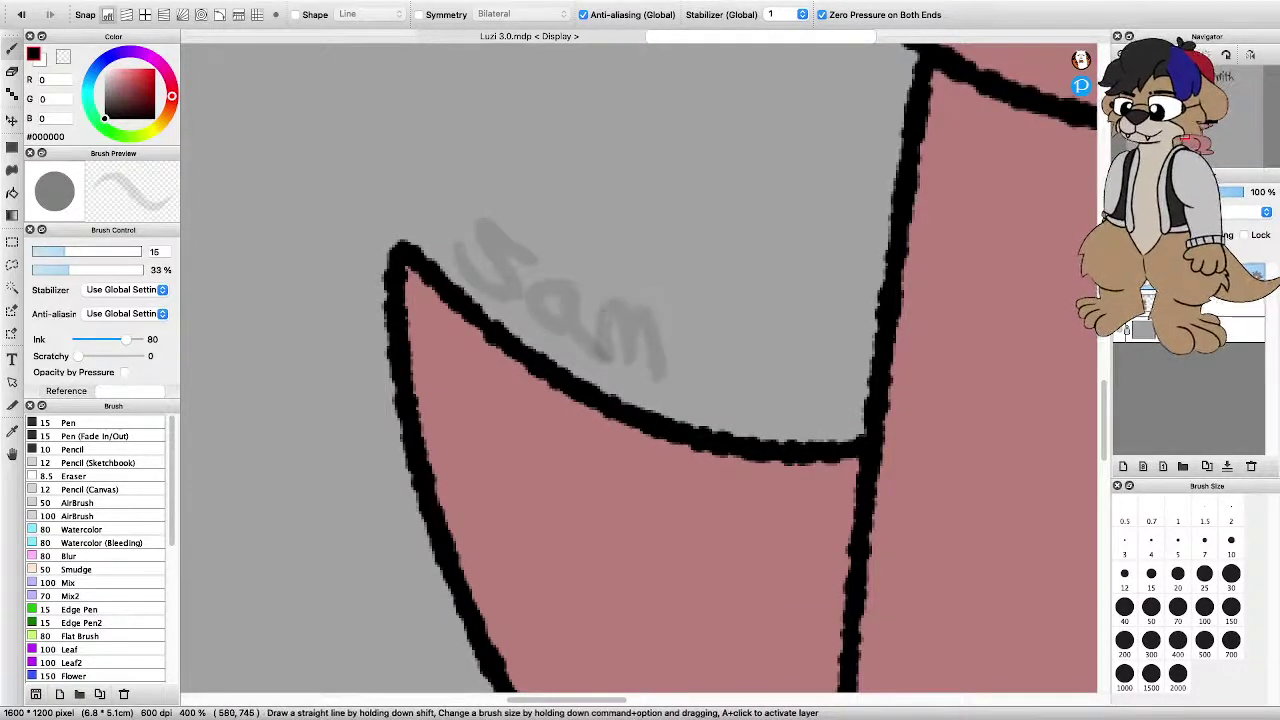
pyautogui.moveTo(672, 325)
pyautogui.mouseDown()
pyautogui.moveTo(700, 385)
pyautogui.moveTo(746, 392)
pyautogui.moveTo(766, 424)
pyautogui.moveTo(804, 354)
pyautogui.mouseUp()
pyautogui.moveTo(782, 382); pyautogui.dragTo(772, 338)
# Review the whole drawing with its caption and signature
pyautogui.scroll(-5, 774, 341)
pyautogui.scroll(-3, 925, 316)
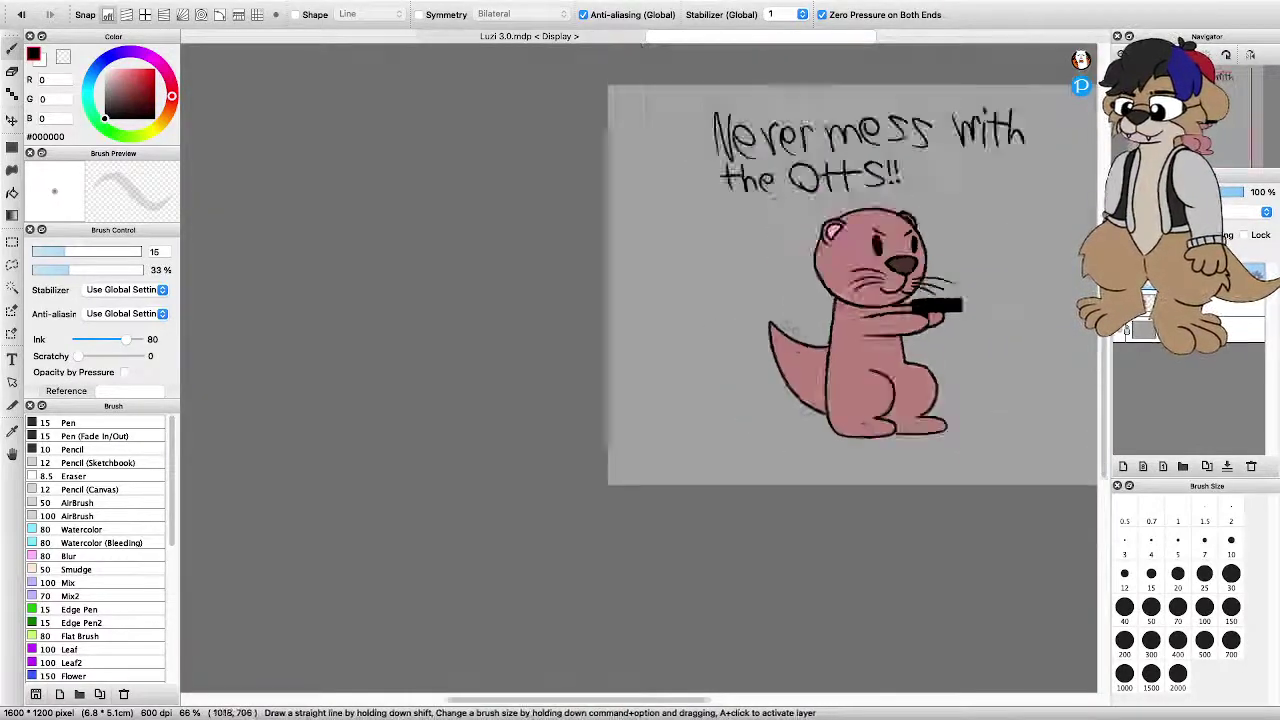
pyautogui.scroll(2, 950, 308)
pyautogui.scroll(-2, 841, 232)
pyautogui.scroll(3, 933, 200)
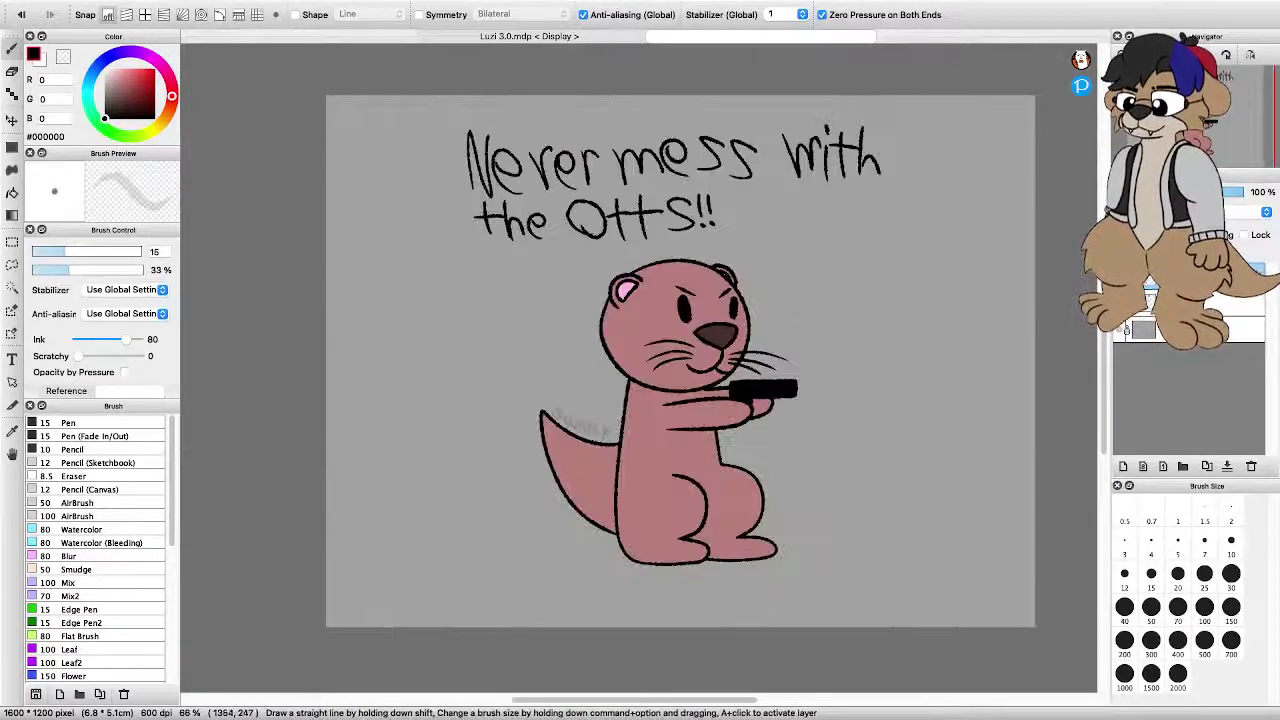
pyautogui.scroll(-3, 927, 205)
pyautogui.scroll(3, 927, 205)
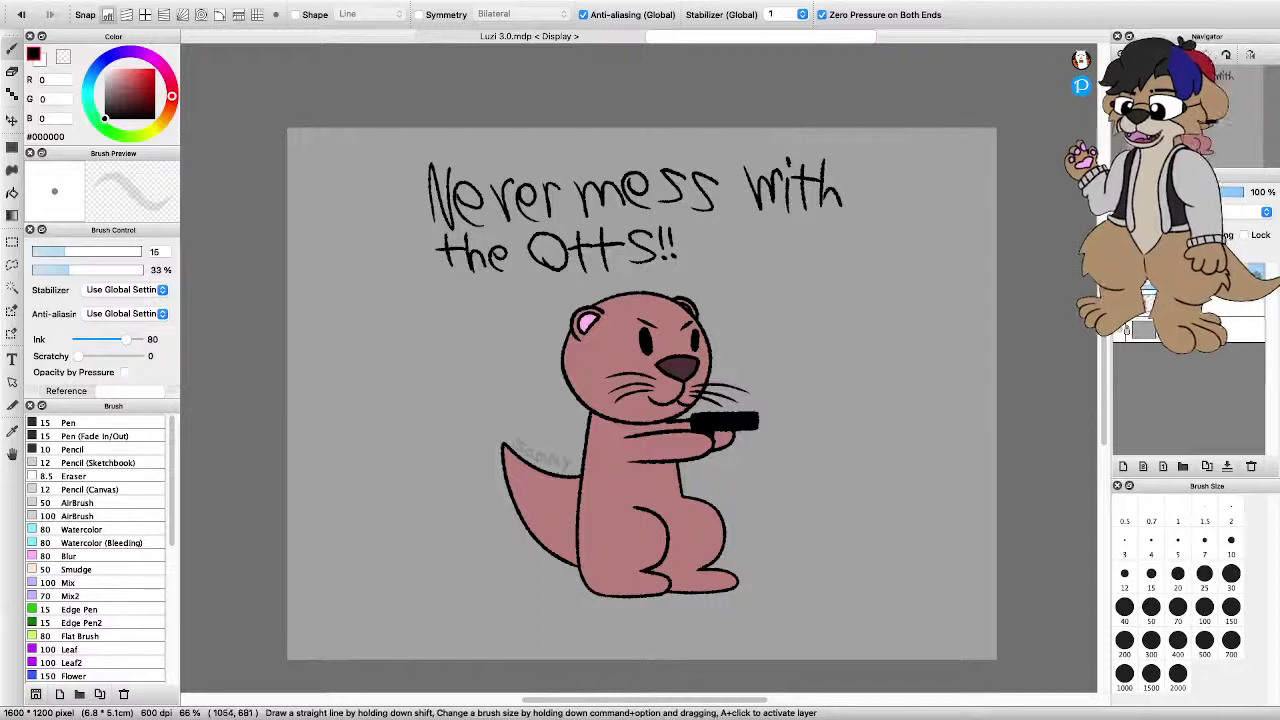
pyautogui.press('super+Tab')
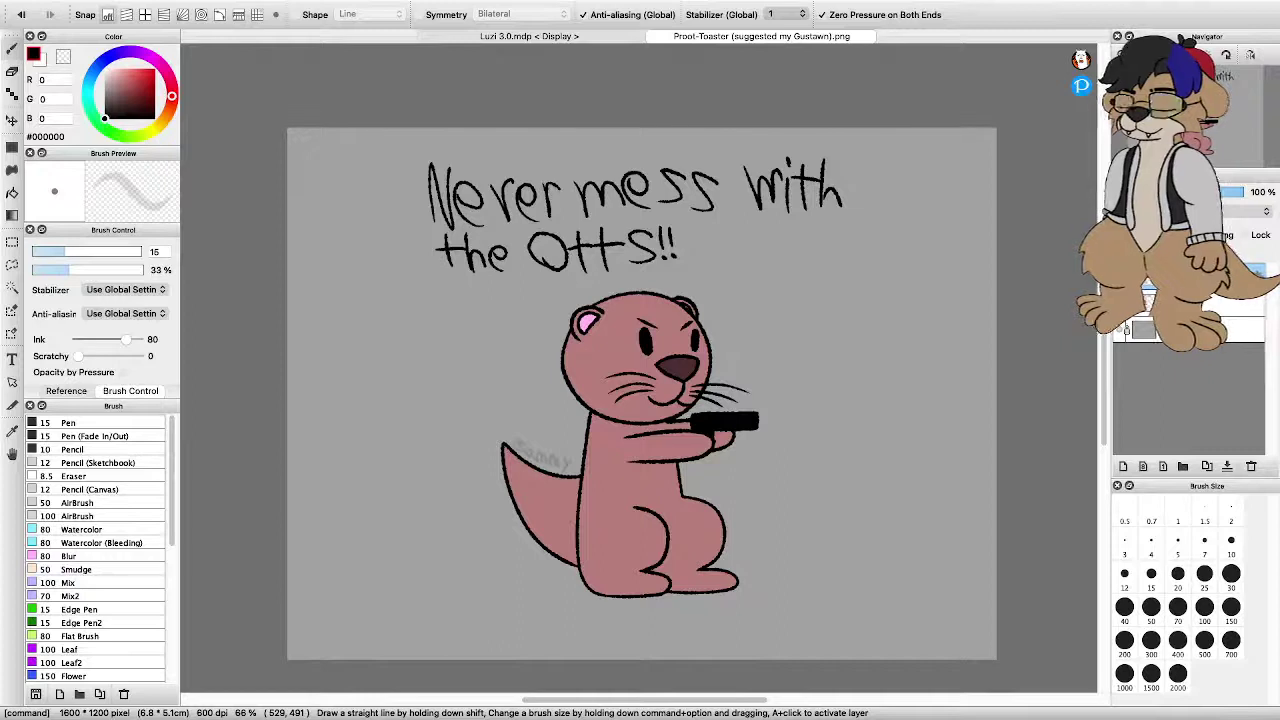
pyautogui.press('super+Tab')
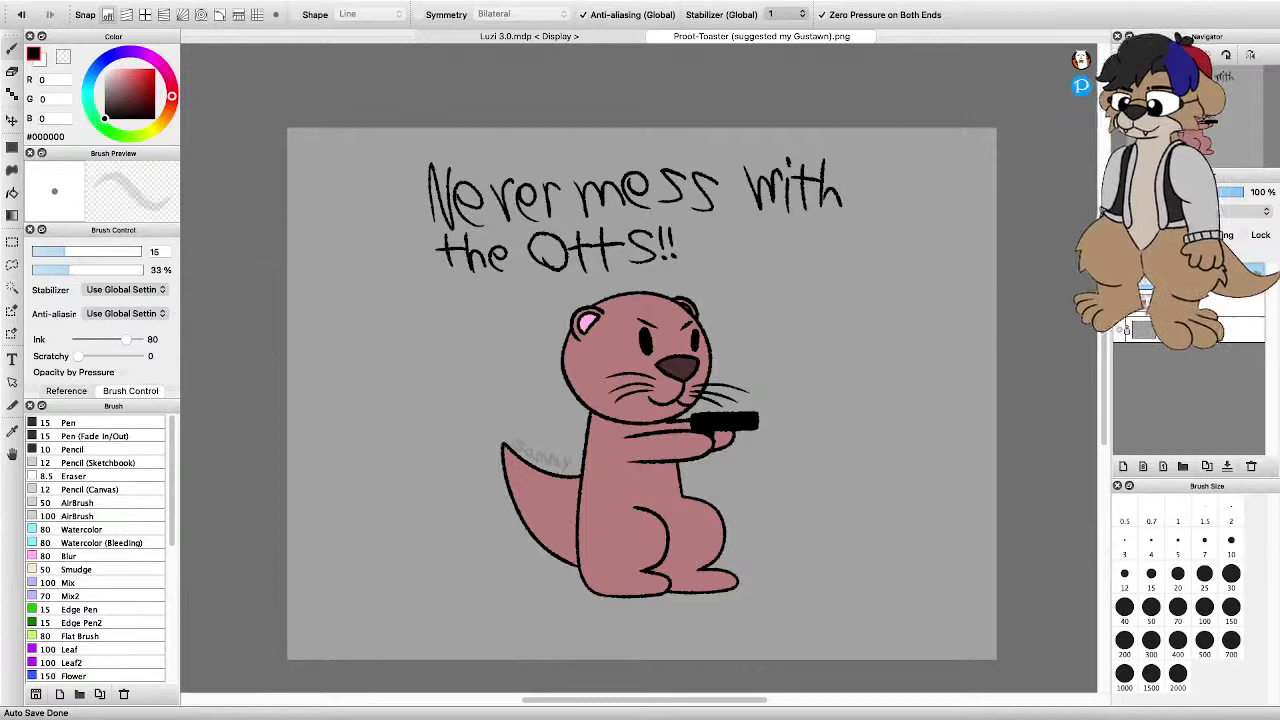
pyautogui.press('super+Tab')
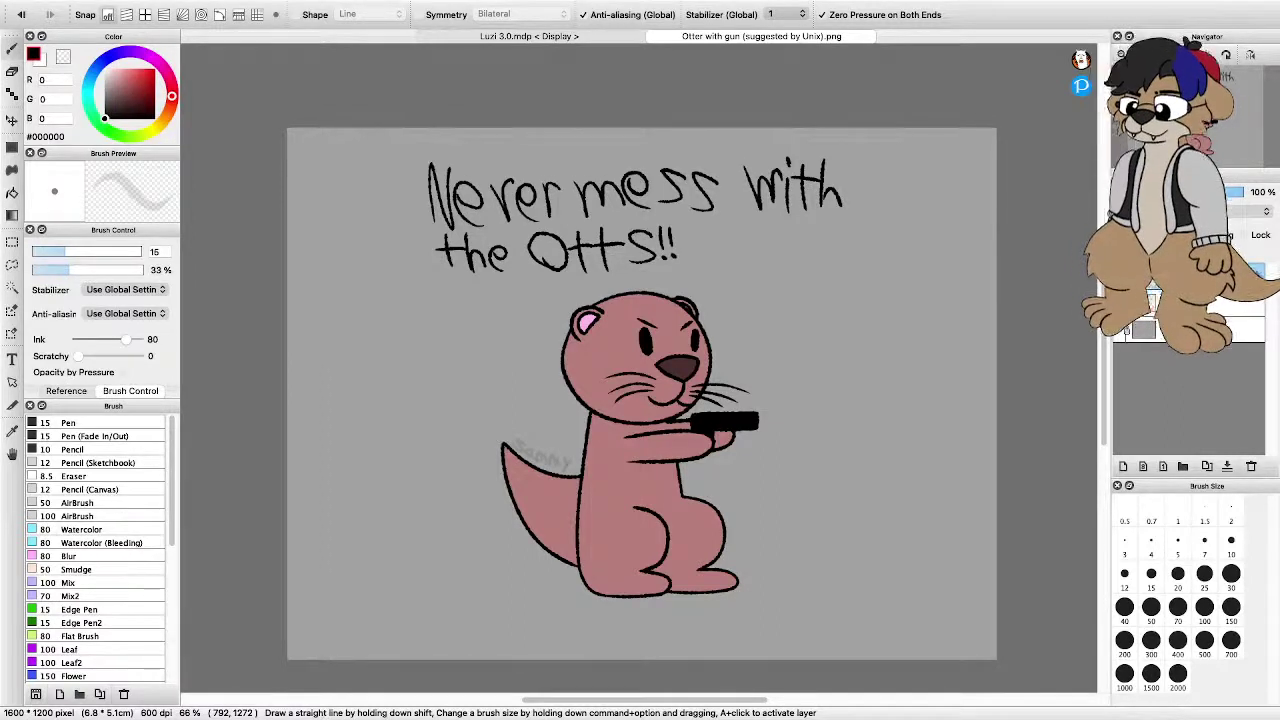
pyautogui.press('super+Tab')
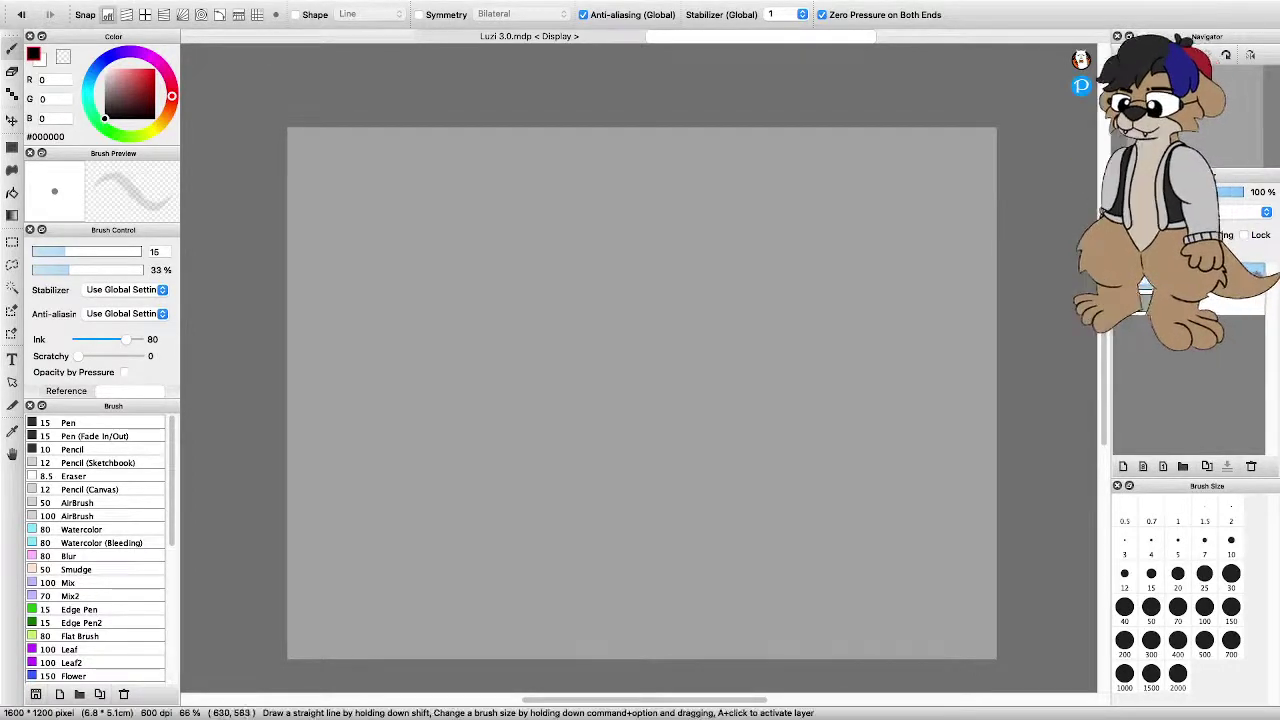
# Try a long faint curved stroke in the lower-left part of the blank canvas and undo it
pyautogui.scroll(-1, 541, 365)
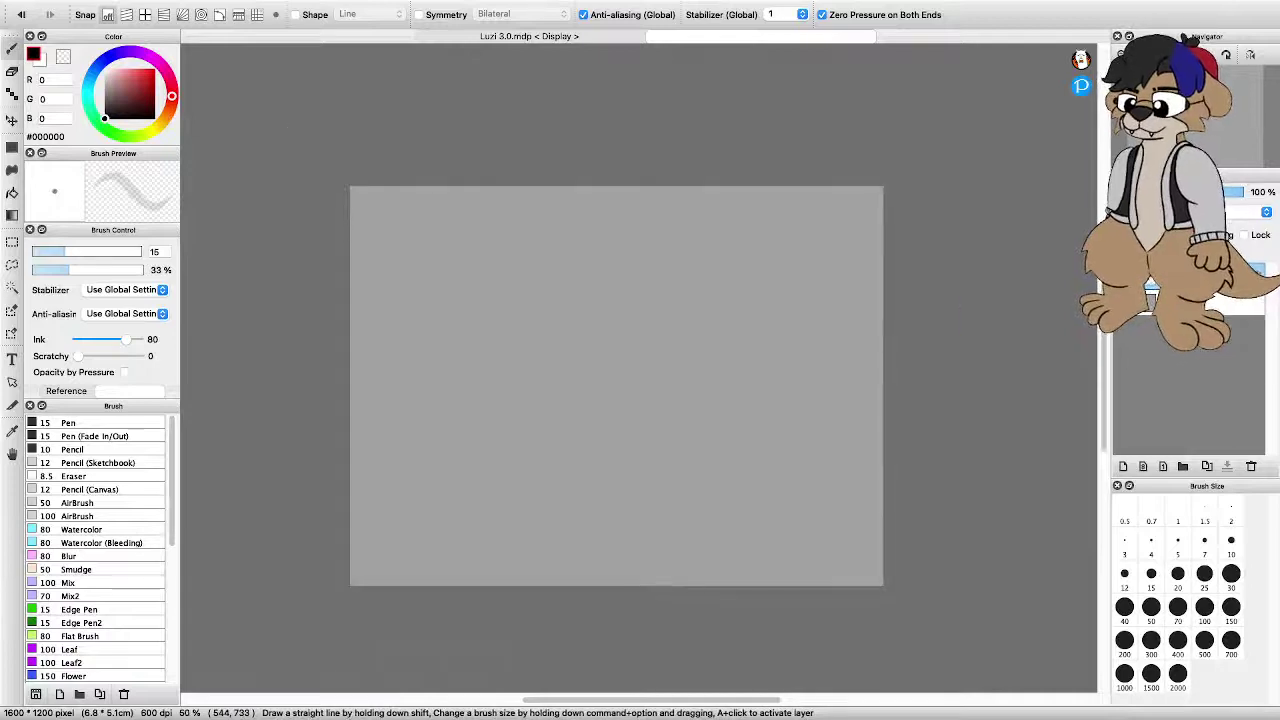
pyautogui.scroll(-1, 538, 406)
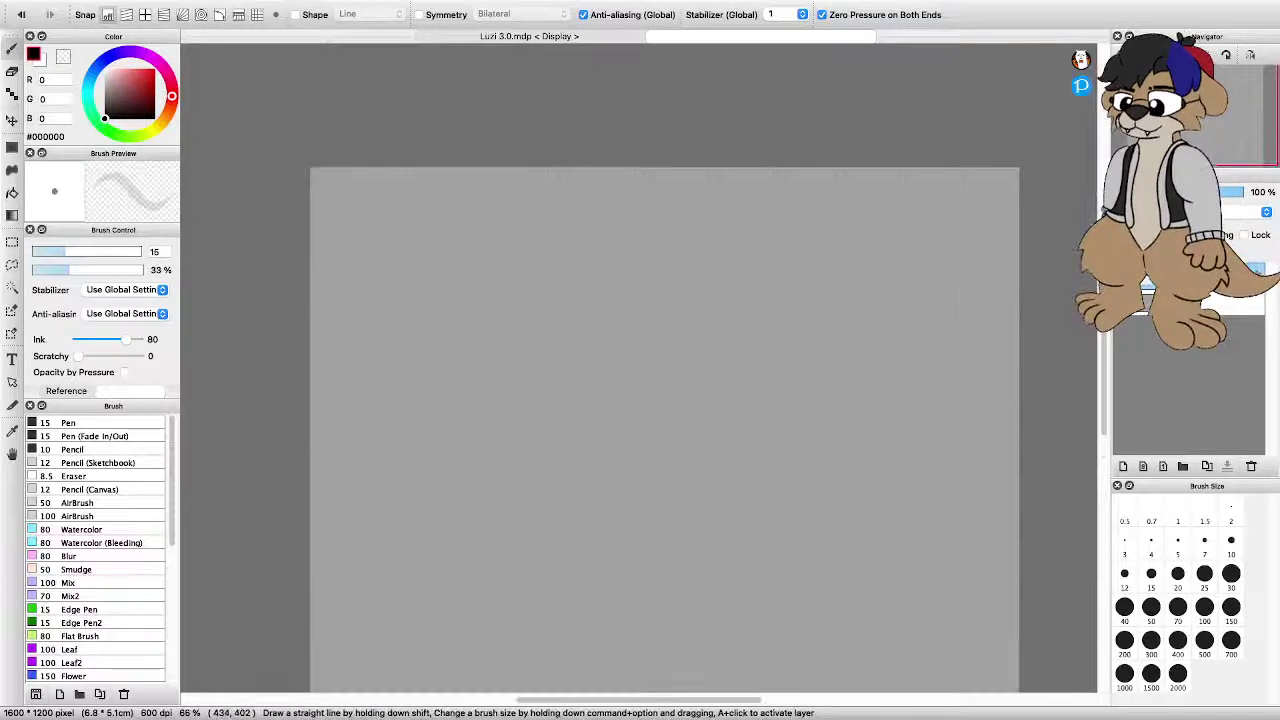
pyautogui.scroll(1, 530, 415)
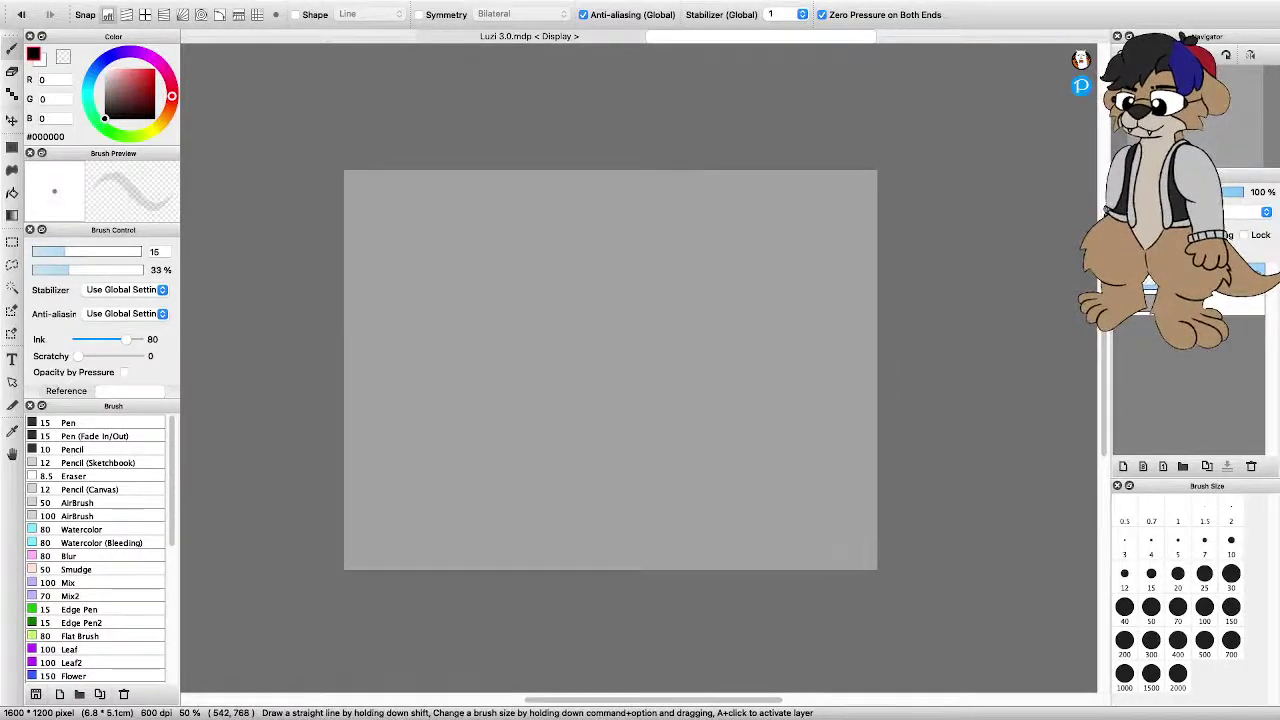
pyautogui.scroll(1, 525, 426)
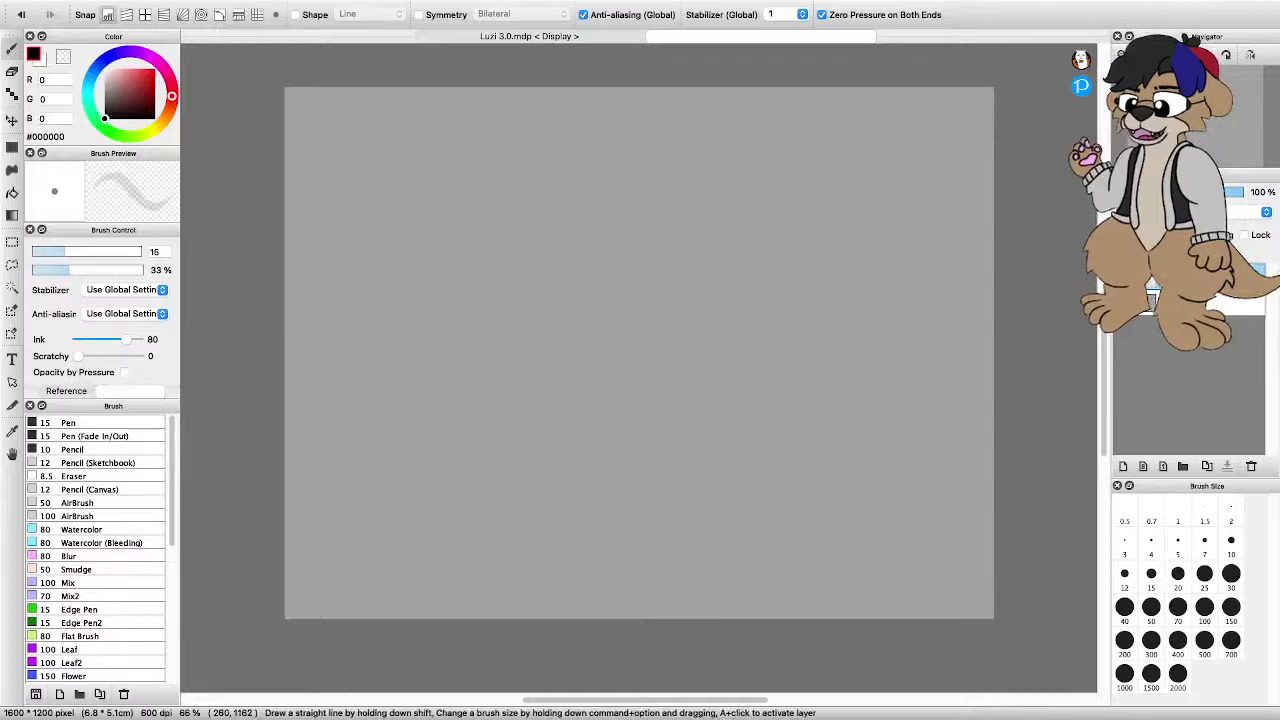
pyautogui.moveTo(437, 398); pyautogui.dragTo(398, 606)
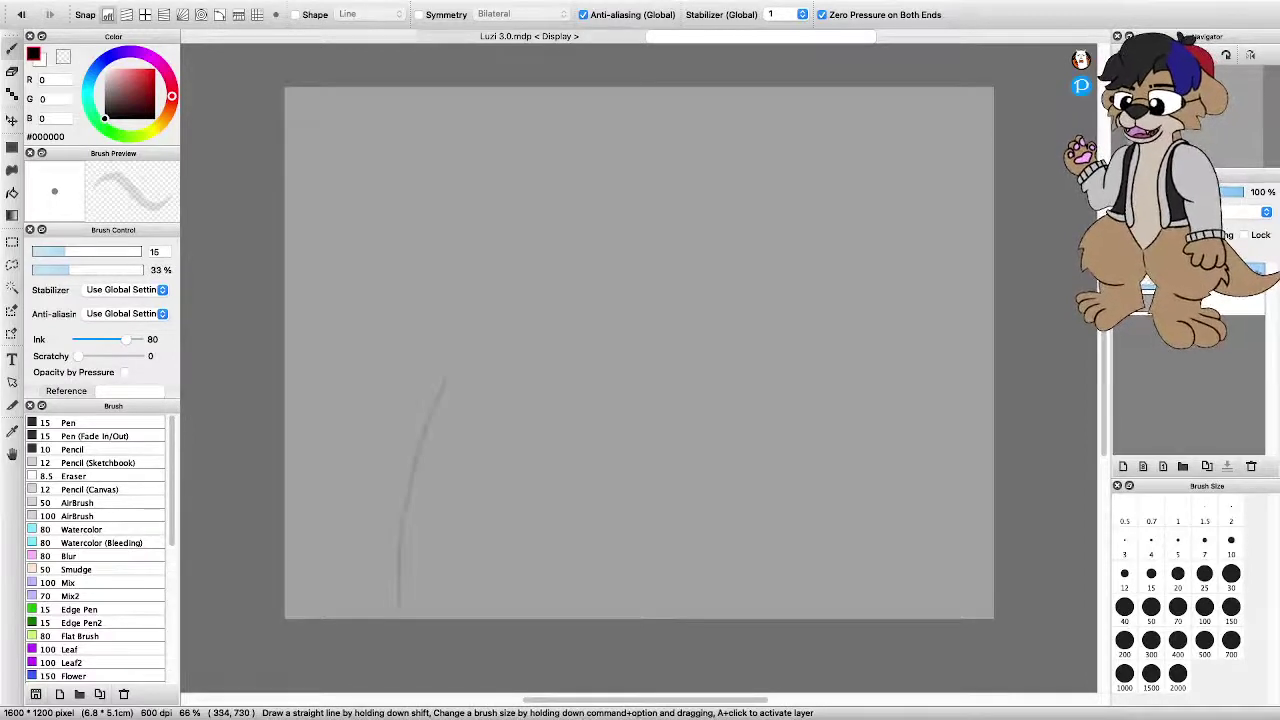
pyautogui.press('super+z')
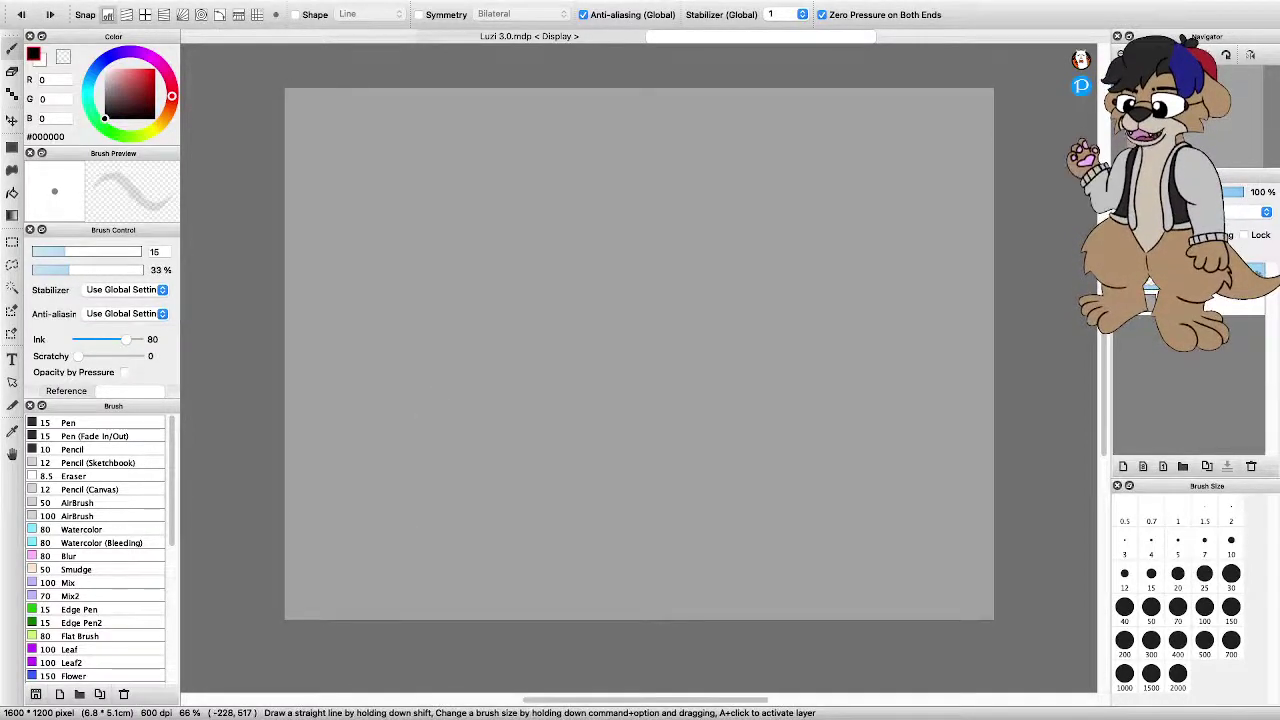
# Set the brush opacity to 100 % and the global stabilizer to 70, testing them with a stroke that is undone
pyautogui.click(140, 270)
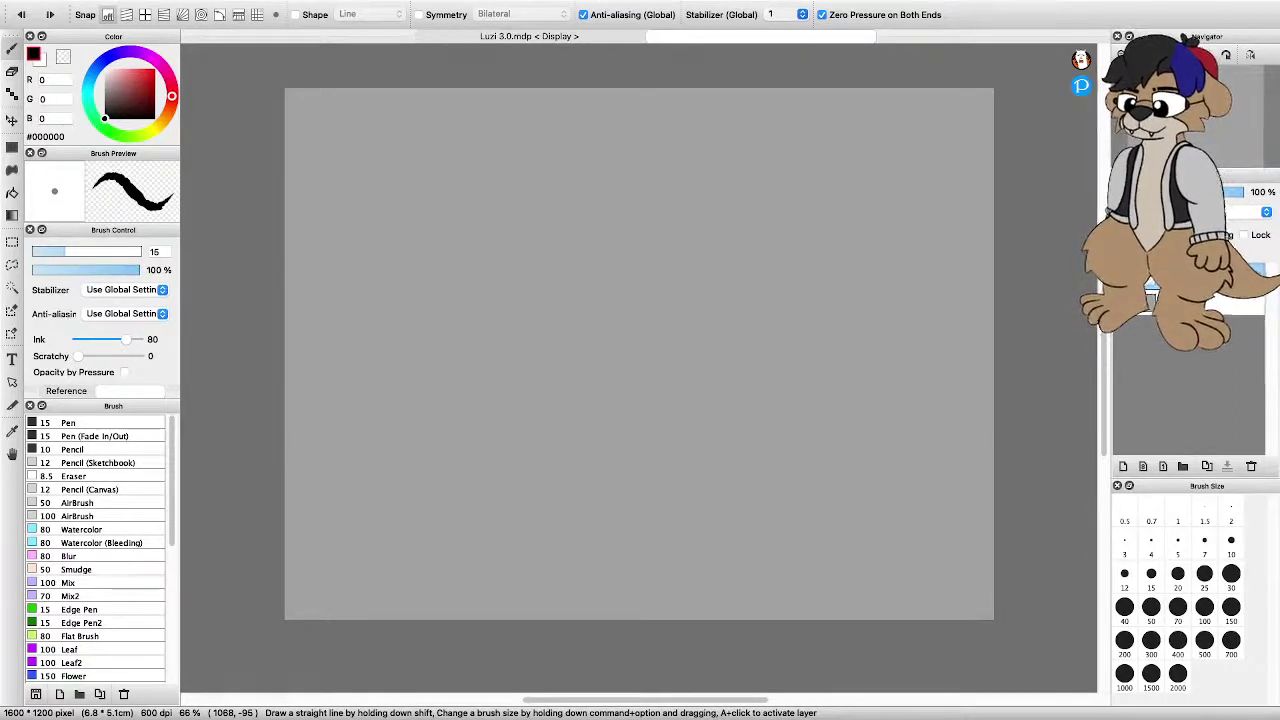
pyautogui.click(785, 14)
pyautogui.moveTo(404, 619)
pyautogui.mouseDown()
pyautogui.moveTo(417, 486)
pyautogui.moveTo(442, 416)
pyautogui.mouseUp()
pyautogui.press('super+z')
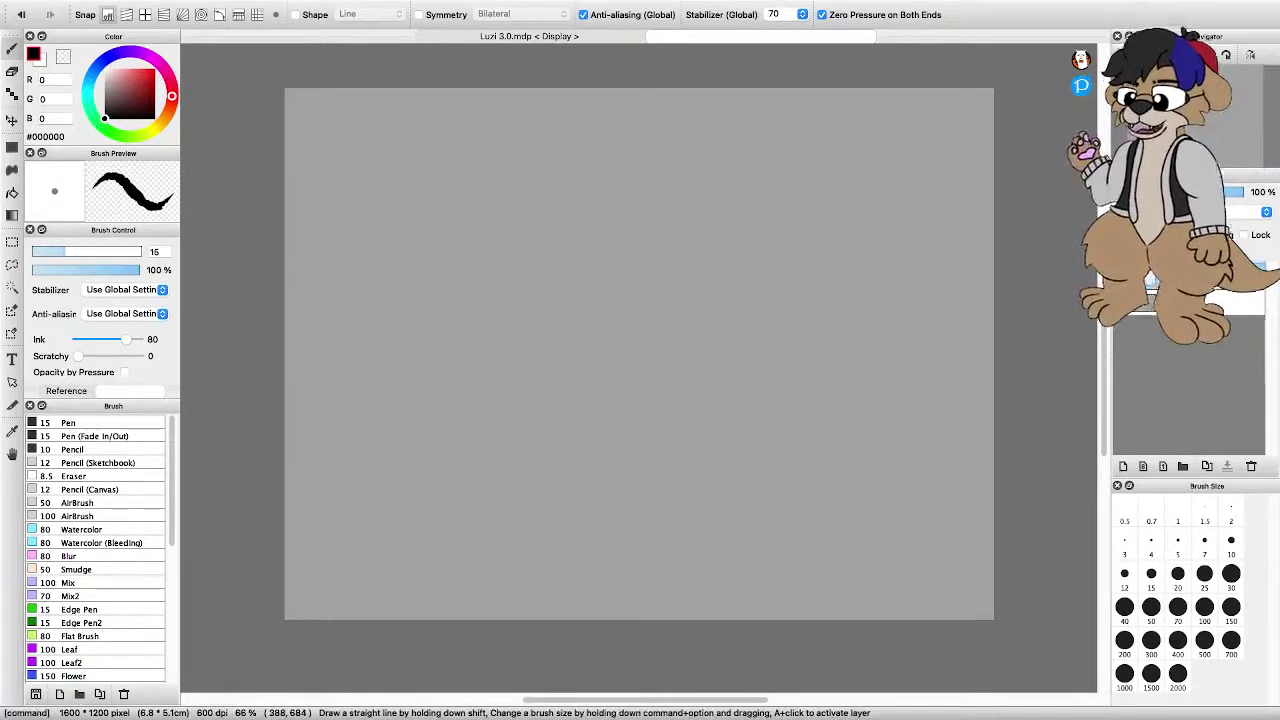
# Draw two curved black body side lines reaching the canvas's lower edge and a curled tail outline beside the left one
pyautogui.moveTo(440, 620)
pyautogui.mouseDown()
pyautogui.moveTo(443, 509)
pyautogui.moveTo(488, 350)
pyautogui.moveTo(414, 440)
pyautogui.moveTo(390, 600)
pyautogui.mouseUp()
pyautogui.press('super+z')
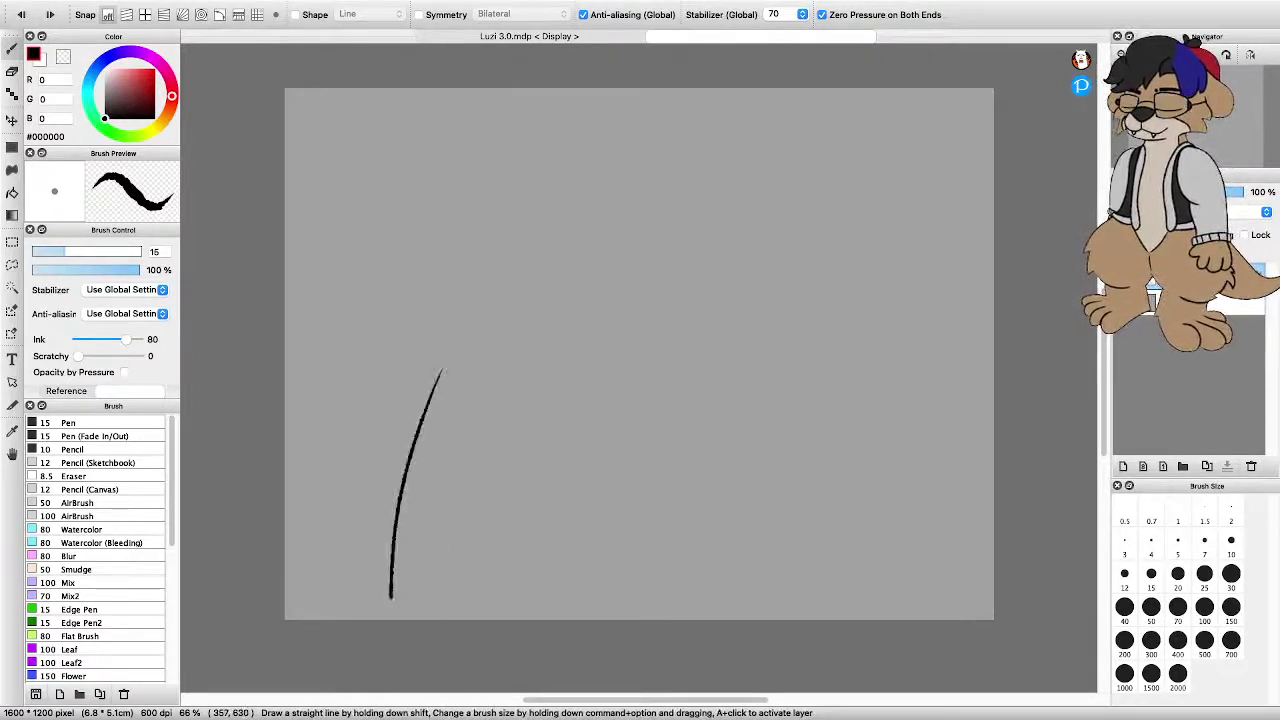
pyautogui.moveTo(585, 372)
pyautogui.mouseDown()
pyautogui.moveTo(604, 478)
pyautogui.moveTo(678, 618)
pyautogui.mouseUp()
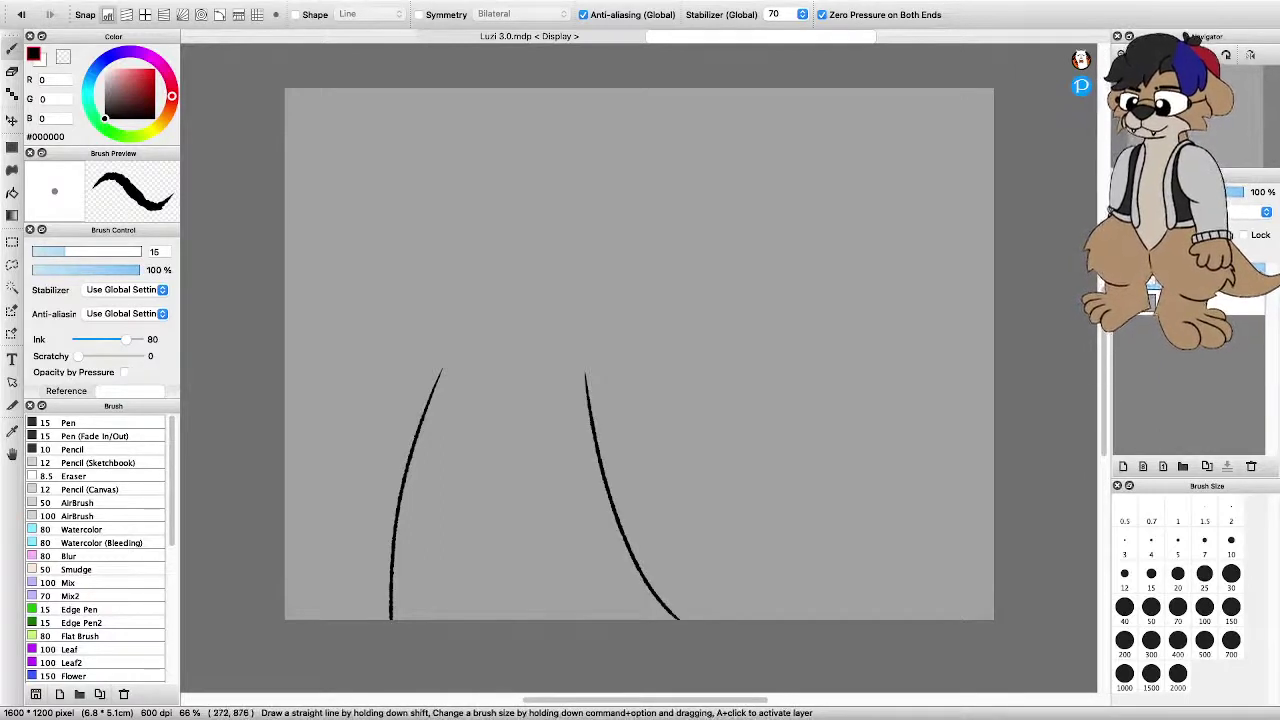
pyautogui.moveTo(388, 620)
pyautogui.mouseDown()
pyautogui.moveTo(354, 586)
pyautogui.moveTo(343, 545)
pyautogui.moveTo(370, 405)
pyautogui.moveTo(351, 375)
pyautogui.moveTo(323, 367)
pyautogui.moveTo(308, 382)
pyautogui.moveTo(320, 397)
pyautogui.moveTo(319, 570)
pyautogui.moveTo(355, 618)
pyautogui.mouseUp()
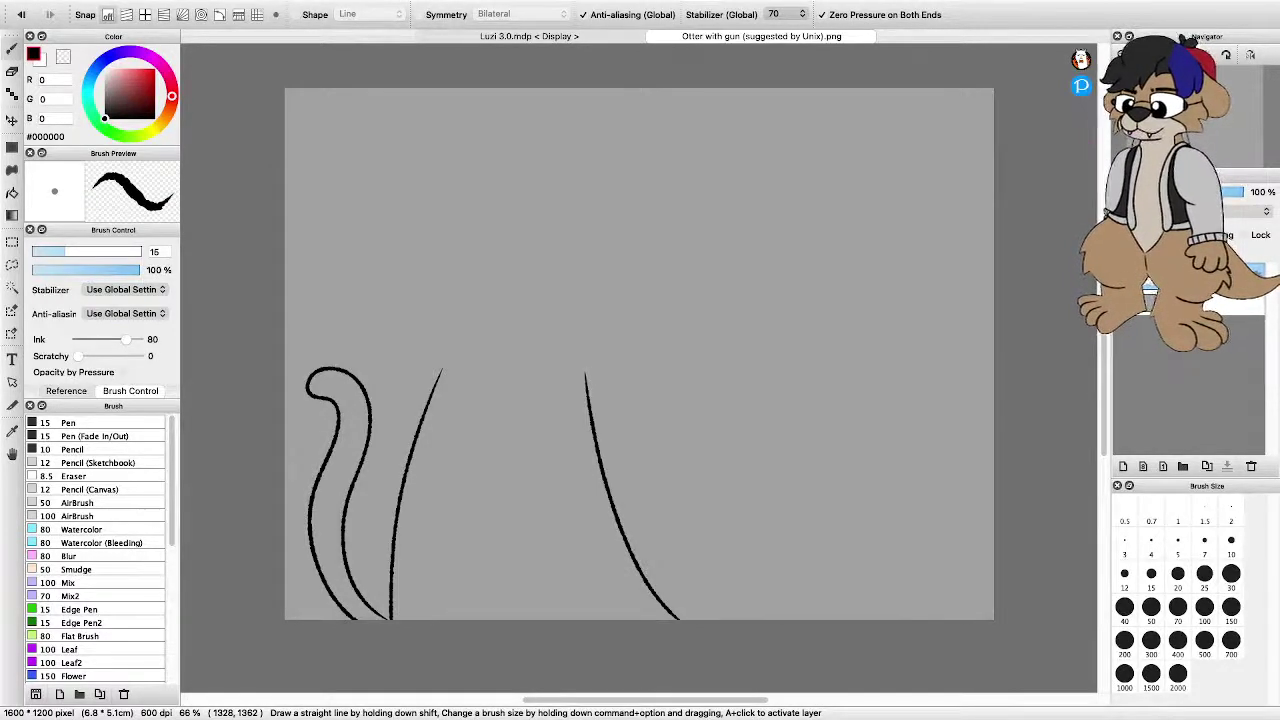
# Erase the thin tapered tips at the upper ends of both body side lines with the size 8.5 eraser
pyautogui.press('super+Tab')
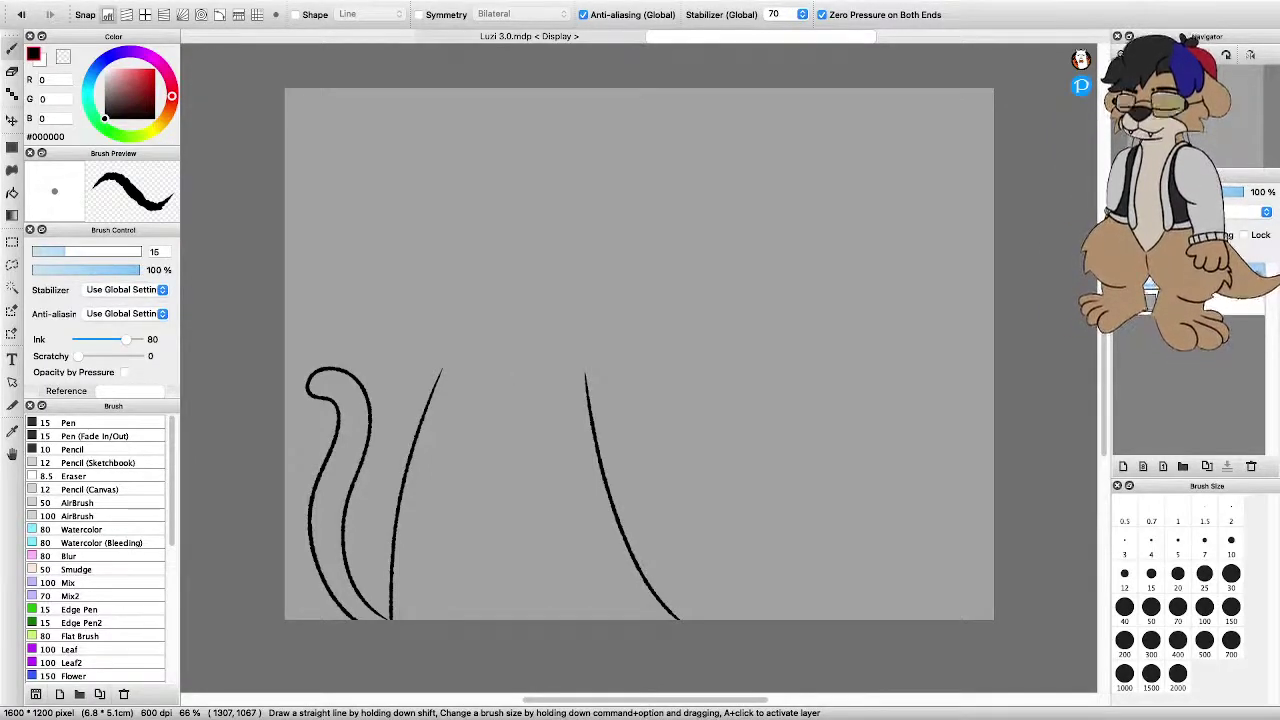
pyautogui.scroll(-3, 429, 289)
pyautogui.scroll(5, 439, 311)
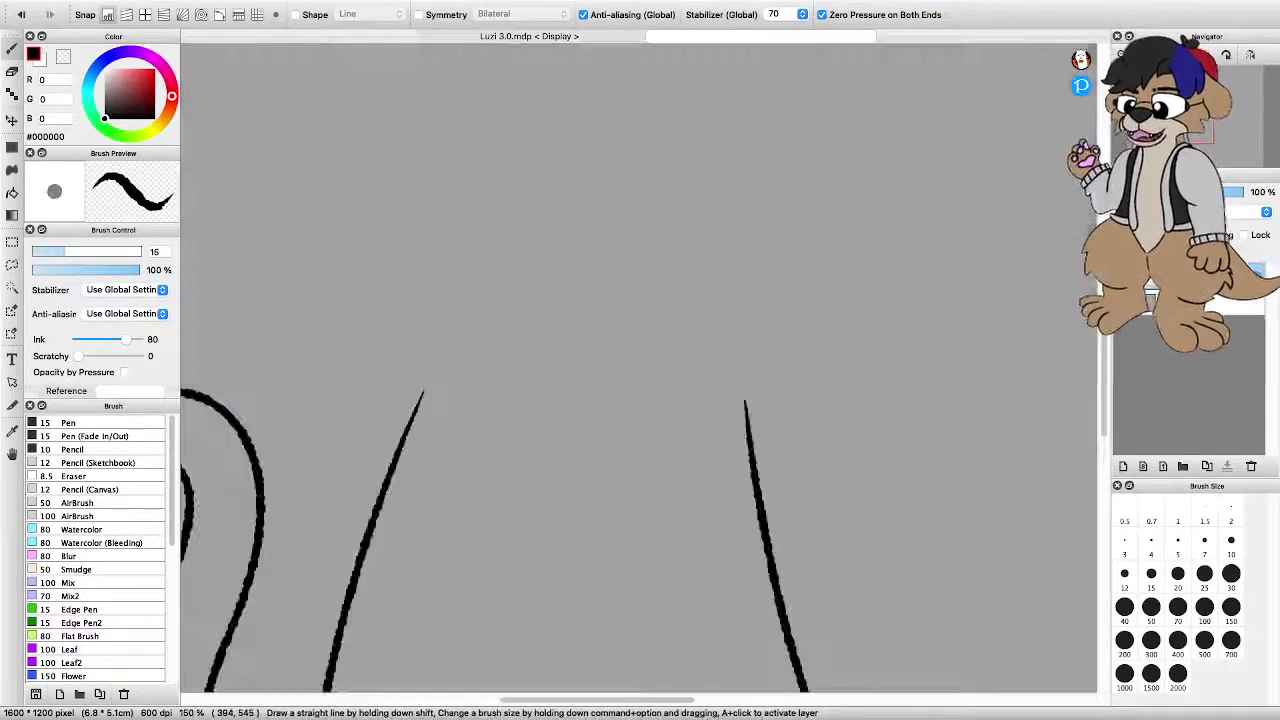
pyautogui.scroll(-4, 455, 320)
pyautogui.scroll(3, 448, 260)
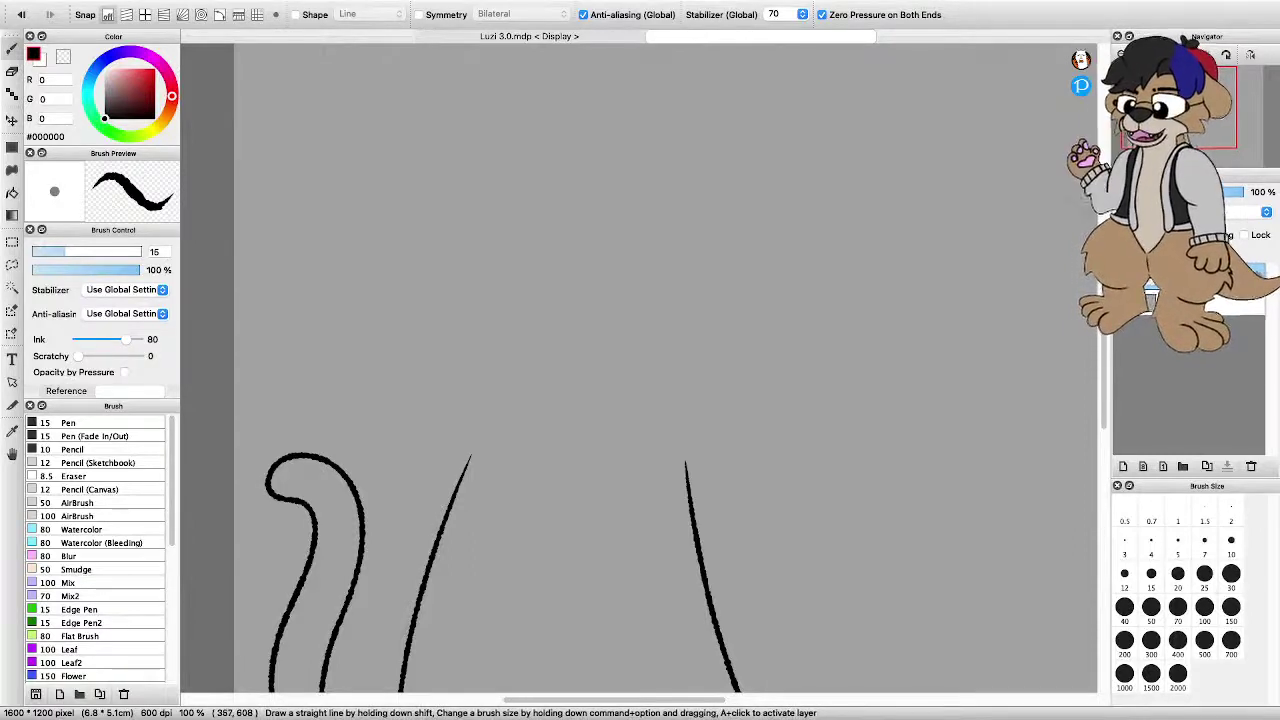
pyautogui.scroll(2, 465, 460)
pyautogui.press('e')
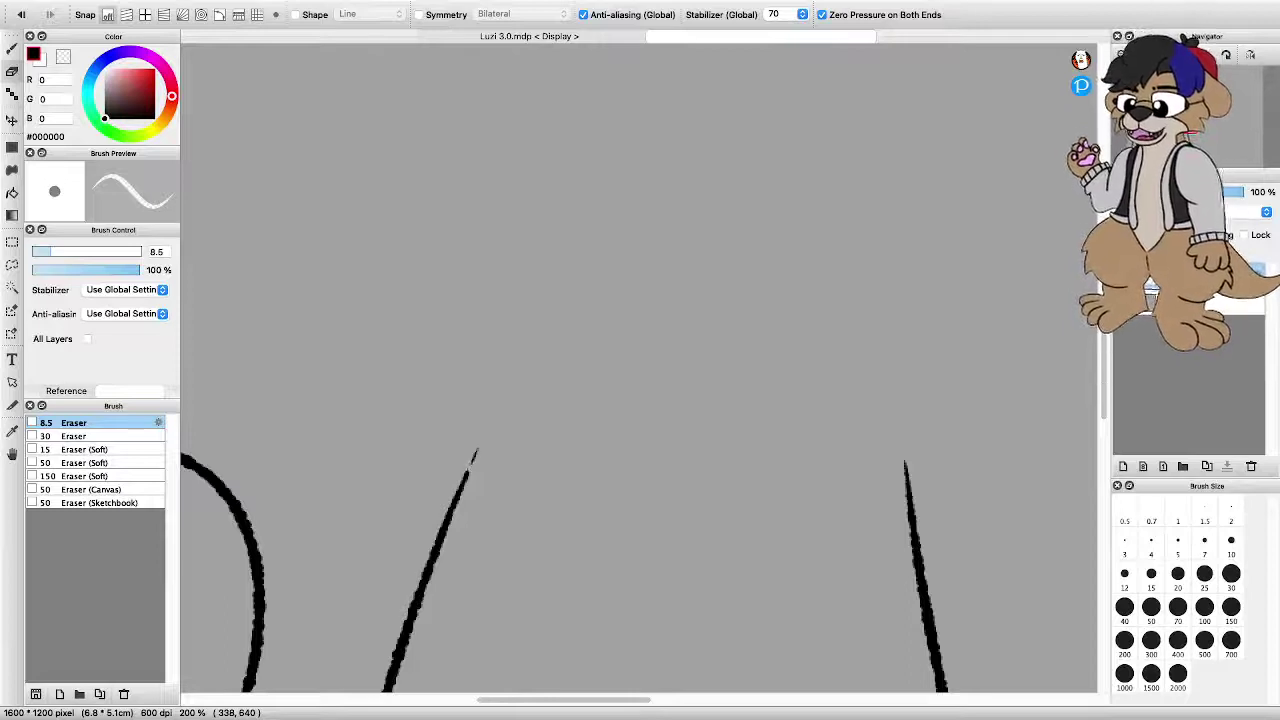
pyautogui.moveTo(470, 464); pyautogui.dragTo(475, 454)
pyautogui.click(907, 478)
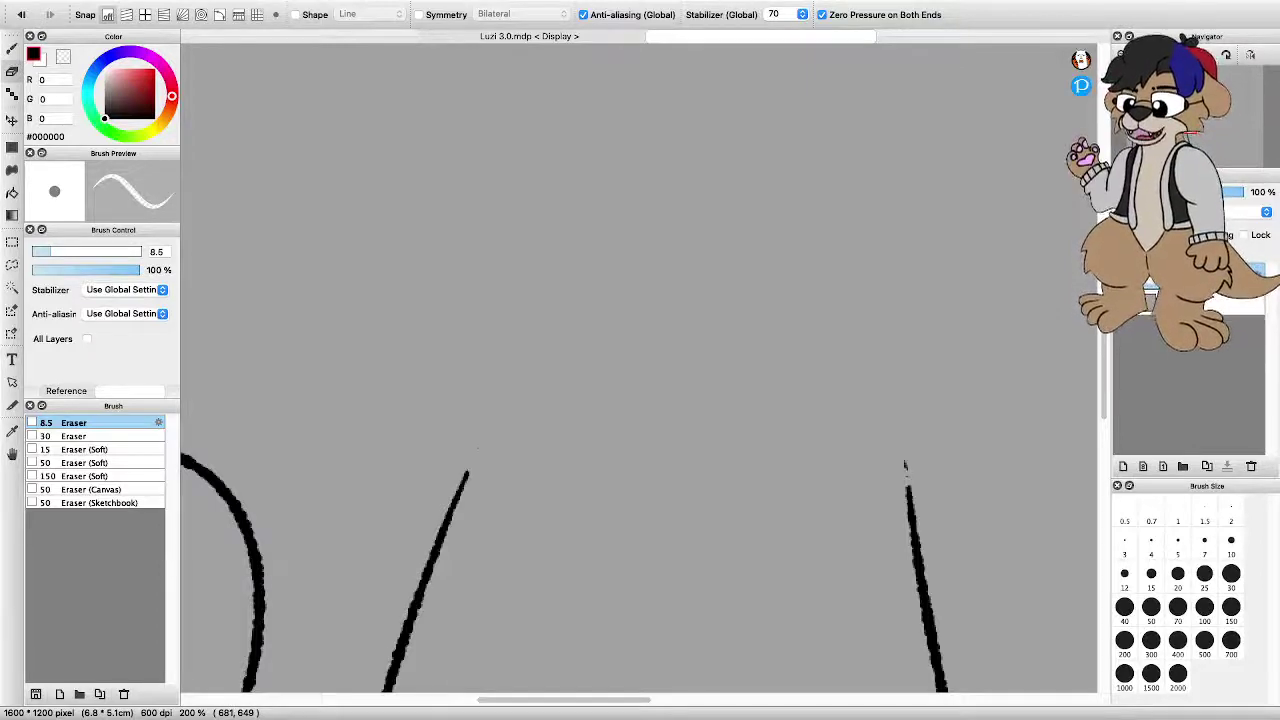
pyautogui.scroll(-2, 804, 458)
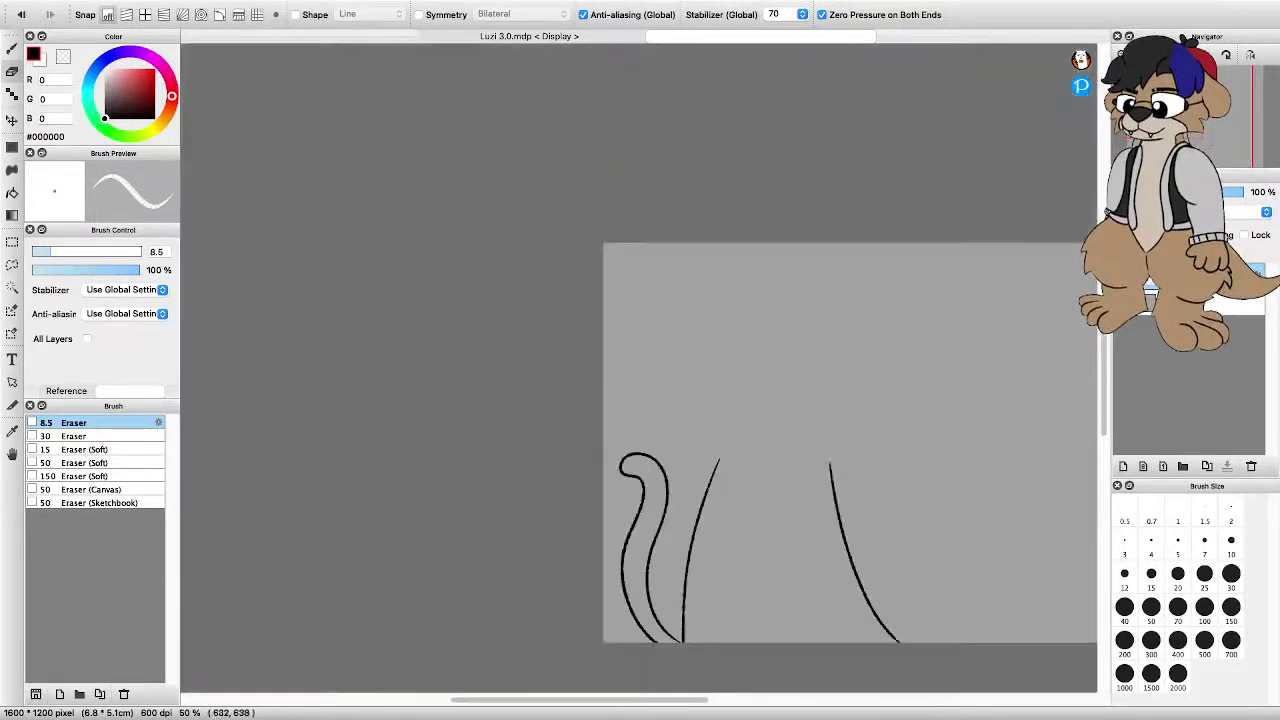
# Try drawing a head outline with the size 15 brush from the left body line's upper end and undo the strokes
pyautogui.scroll(2, 804, 458)
pyautogui.scroll(-3, 806, 454)
pyautogui.scroll(1, 878, 500)
pyautogui.scroll(3, 742, 410)
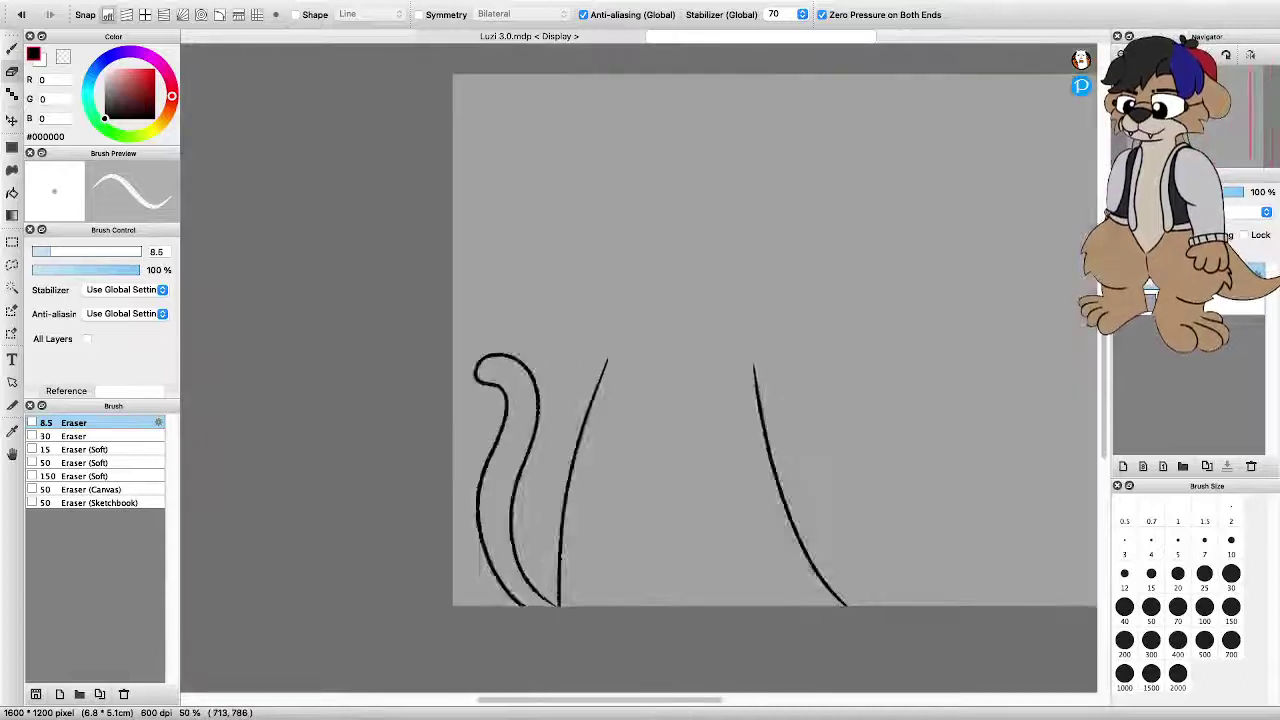
pyautogui.press('b')
pyautogui.scroll(-3, 666, 310)
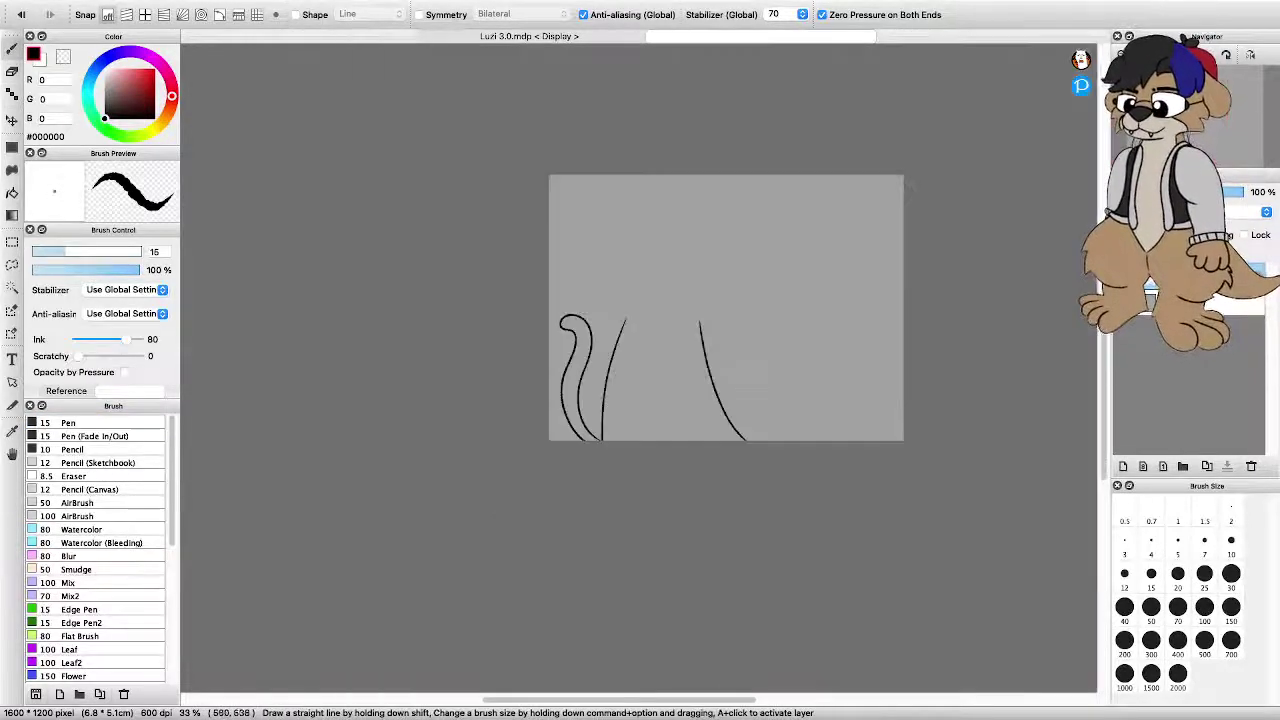
pyautogui.scroll(4, 680, 264)
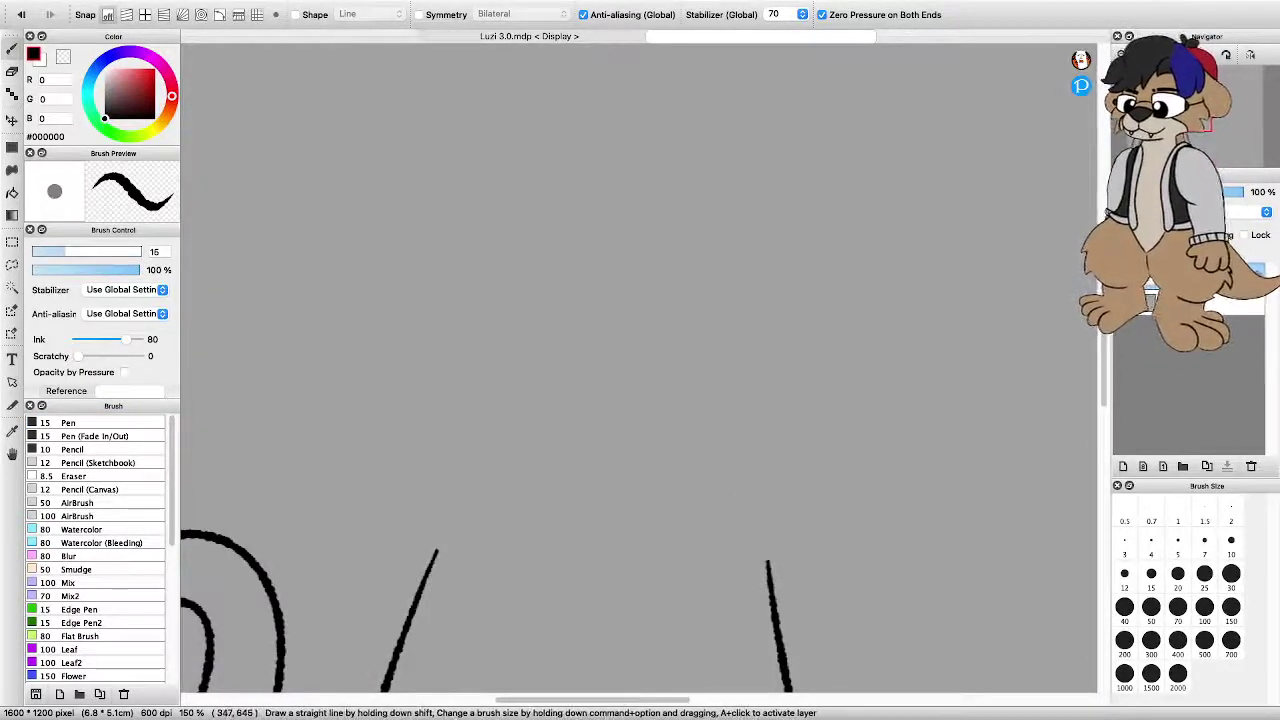
pyautogui.moveTo(436, 550)
pyautogui.mouseDown()
pyautogui.moveTo(390, 488)
pyautogui.moveTo(361, 387)
pyautogui.moveTo(381, 266)
pyautogui.moveTo(425, 210)
pyautogui.moveTo(519, 168)
pyautogui.moveTo(658, 184)
pyautogui.mouseUp()
pyautogui.press('super+z')
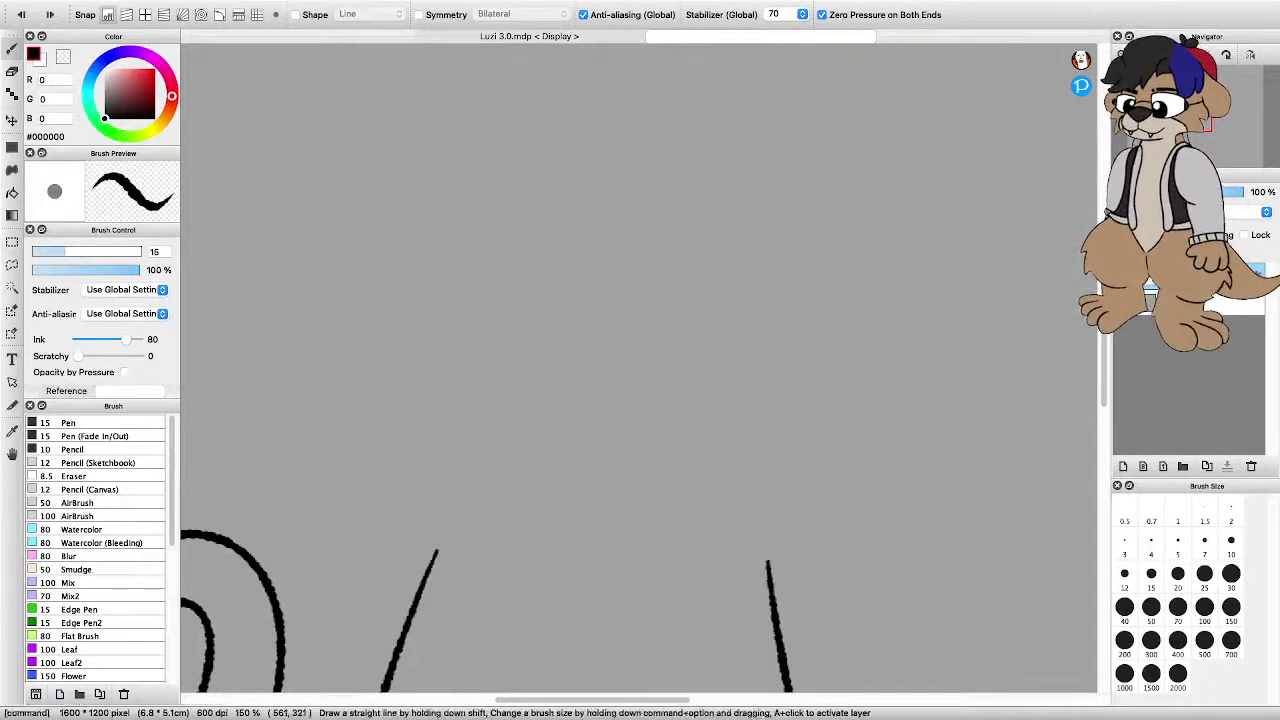
pyautogui.moveTo(640, 595)
pyautogui.mouseDown()
pyautogui.moveTo(537, 589)
pyautogui.moveTo(435, 543)
pyautogui.moveTo(393, 482)
pyautogui.moveTo(366, 378)
pyautogui.moveTo(385, 294)
pyautogui.moveTo(420, 237)
pyautogui.moveTo(511, 184)
pyautogui.moveTo(727, 520)
pyautogui.moveTo(678, 574)
pyautogui.mouseUp()
pyautogui.press('super+z')
# Try a large, nearly closed circle in the upper-right part of the canvas and undo it
pyautogui.scroll(-6, 743, 455)
pyautogui.scroll(4, 812, 429)
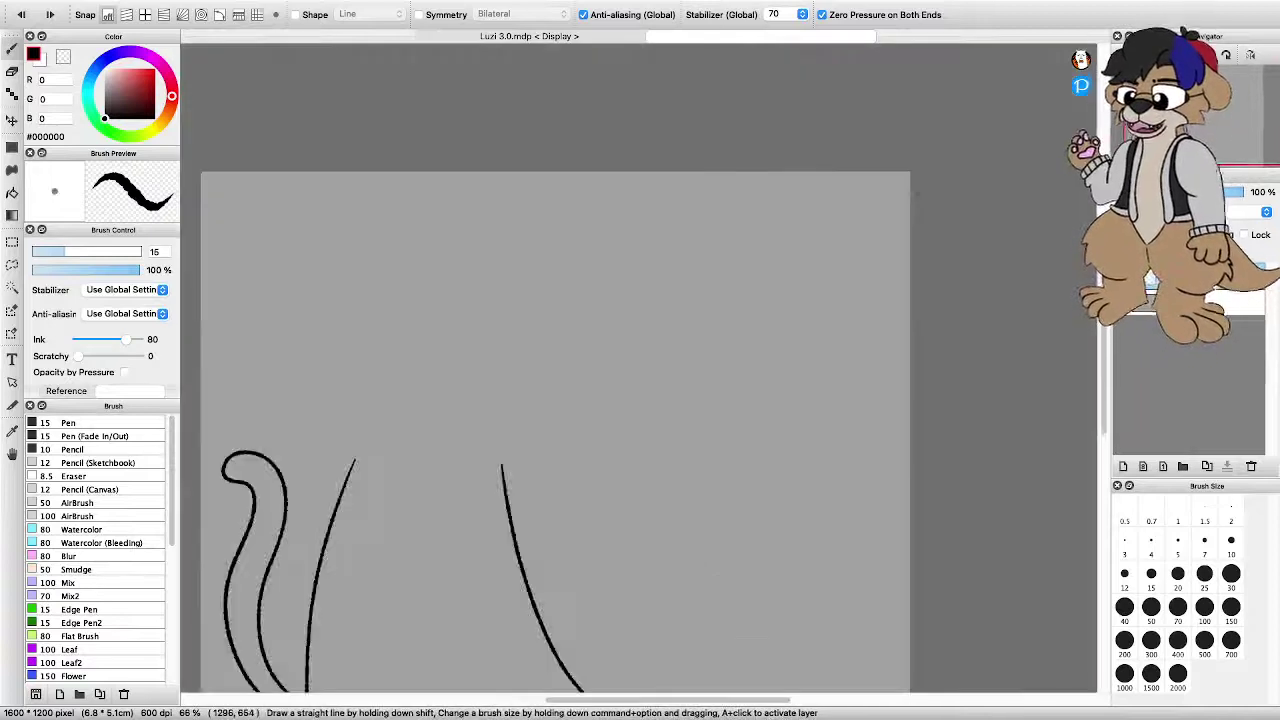
pyautogui.moveTo(731, 492)
pyautogui.mouseDown()
pyautogui.moveTo(563, 440)
pyautogui.moveTo(536, 382)
pyautogui.moveTo(543, 300)
pyautogui.moveTo(581, 260)
pyautogui.moveTo(637, 238)
pyautogui.moveTo(737, 252)
pyautogui.moveTo(780, 311)
pyautogui.moveTo(783, 394)
pyautogui.mouseUp()
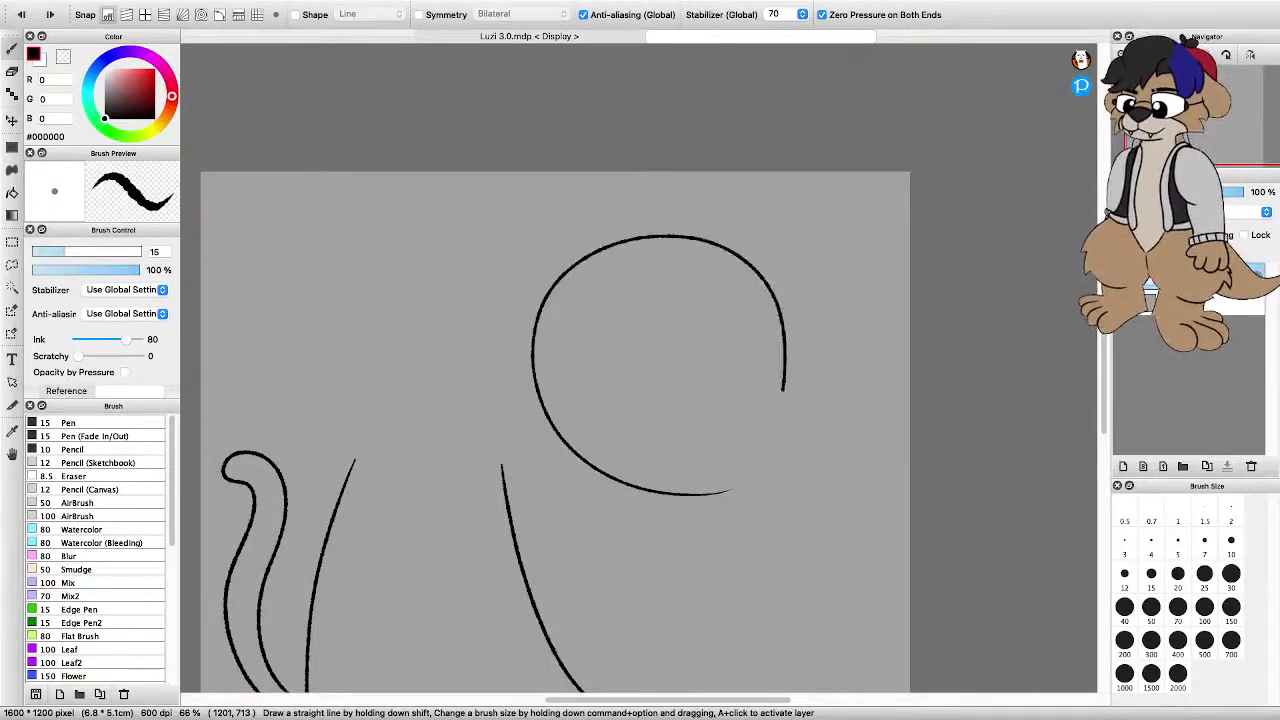
pyautogui.press('super+z')
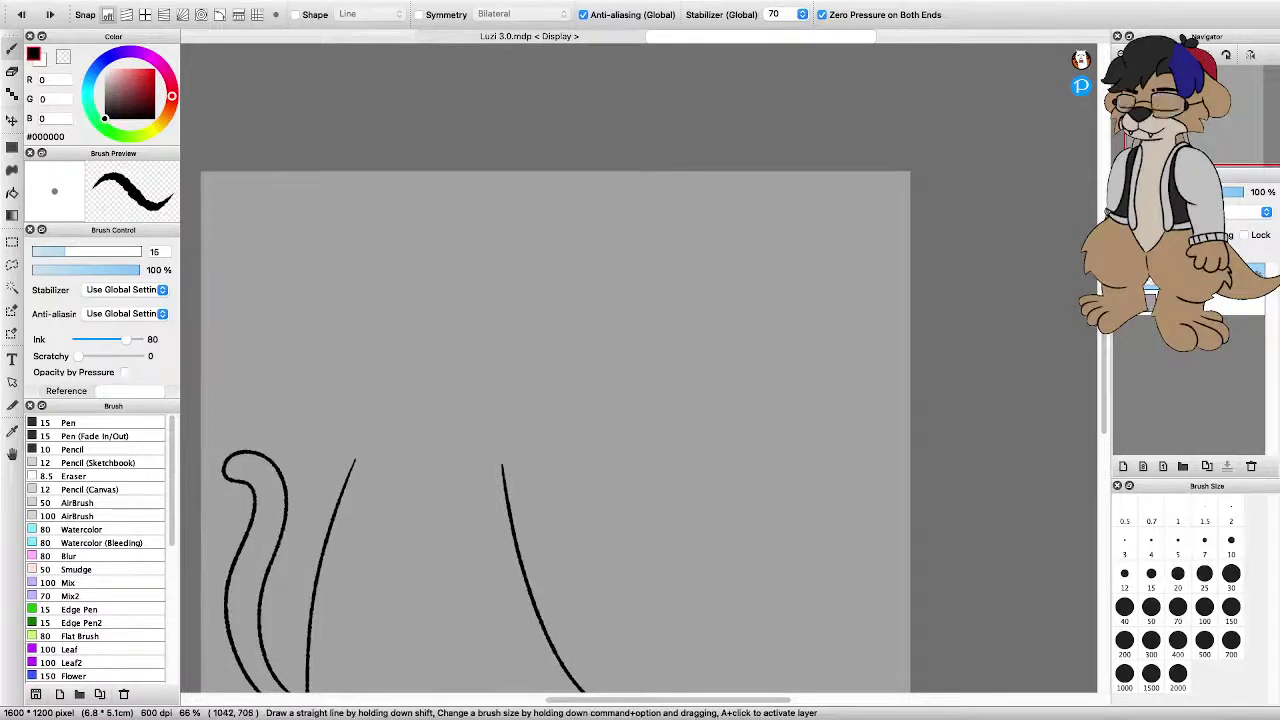
# Draw a large closed black circle in the canvas's upper-right area and erase the overlapping stroke ends beneath its lower edge
pyautogui.moveTo(708, 490)
pyautogui.mouseDown()
pyautogui.moveTo(588, 448)
pyautogui.moveTo(556, 298)
pyautogui.moveTo(680, 245)
pyautogui.moveTo(764, 290)
pyautogui.moveTo(776, 316)
pyautogui.moveTo(755, 450)
pyautogui.moveTo(613, 471)
pyautogui.mouseUp()
pyautogui.scroll(2, 684, 487)
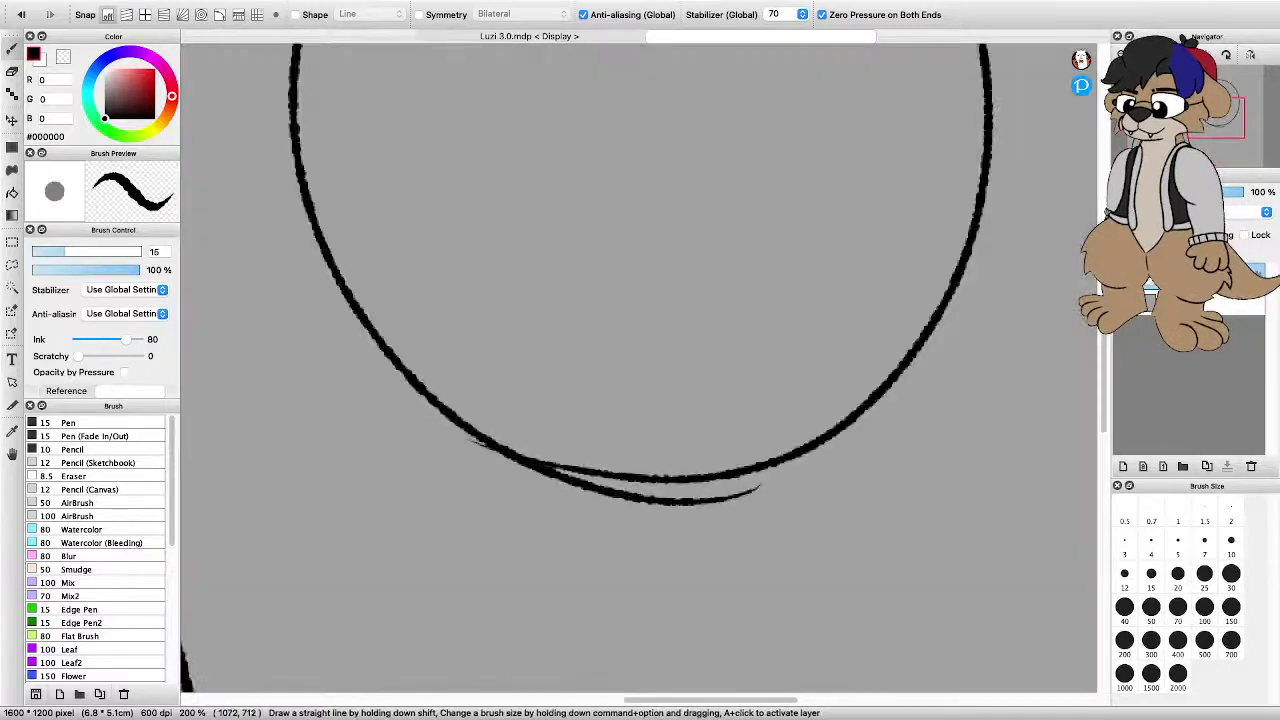
pyautogui.press('e')
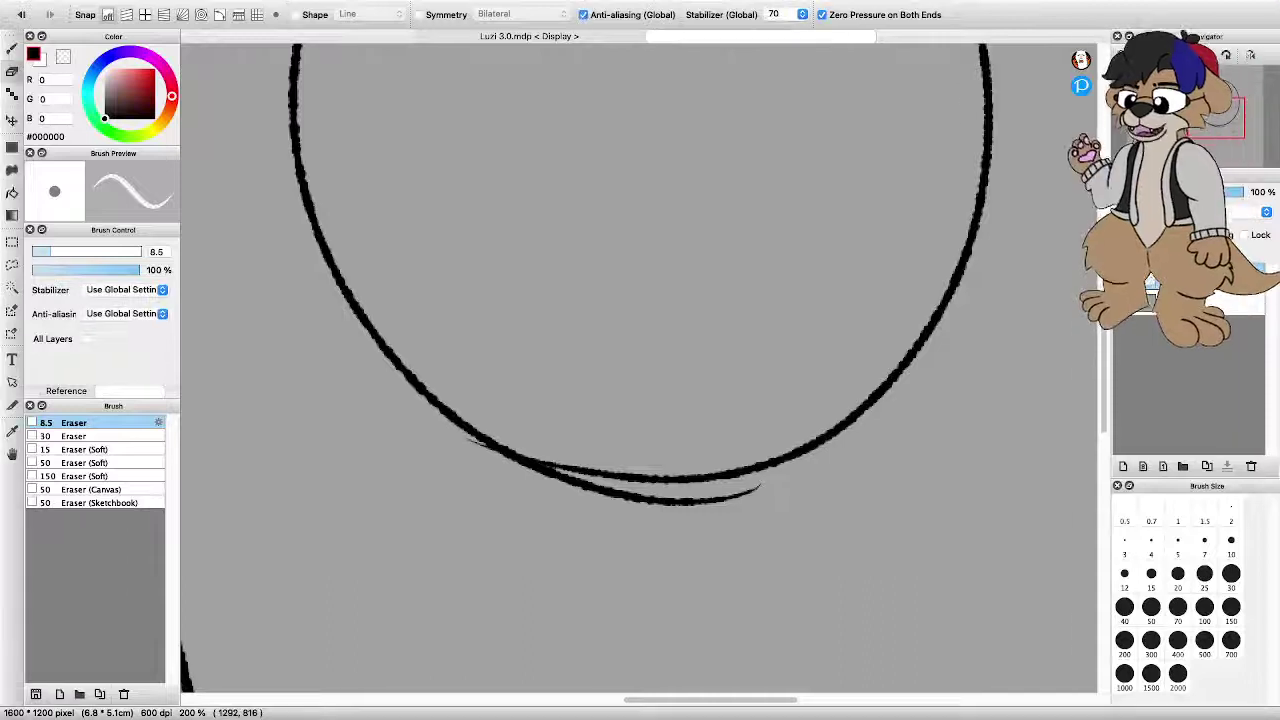
pyautogui.scroll(2, 529, 478)
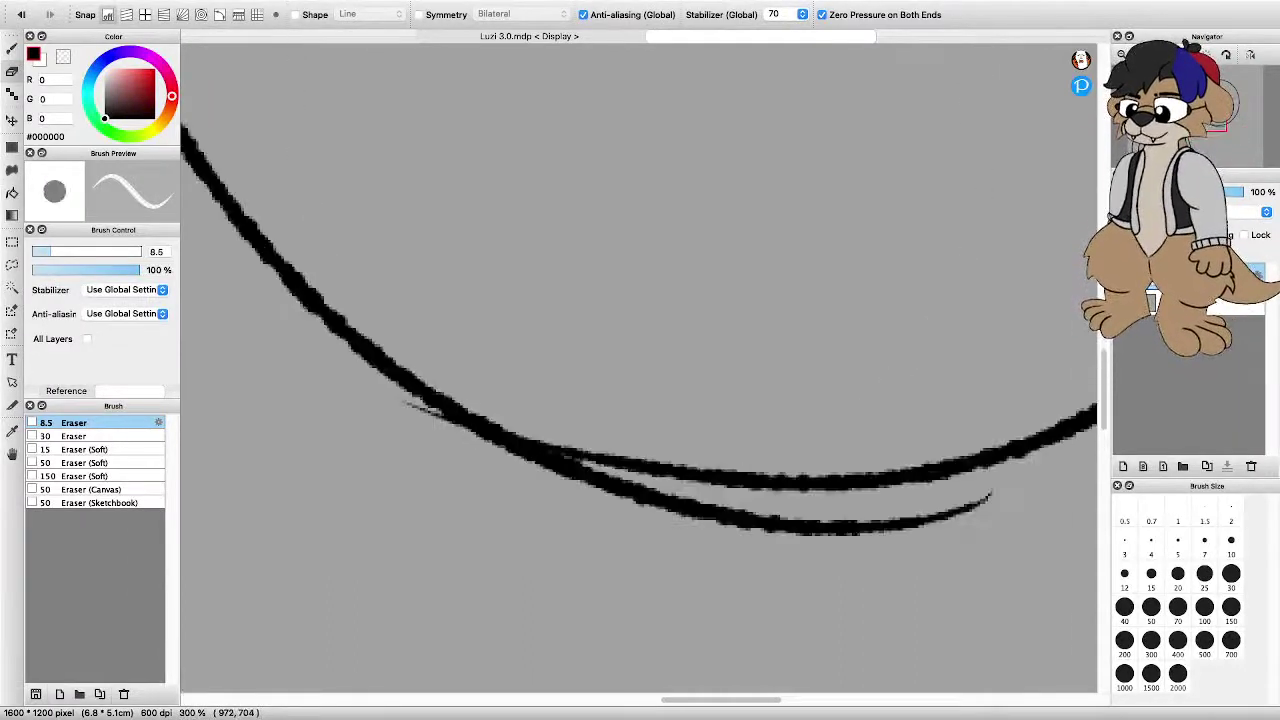
pyautogui.moveTo(402, 402)
pyautogui.mouseDown()
pyautogui.moveTo(688, 514)
pyautogui.moveTo(884, 528)
pyautogui.moveTo(994, 492)
pyautogui.mouseUp()
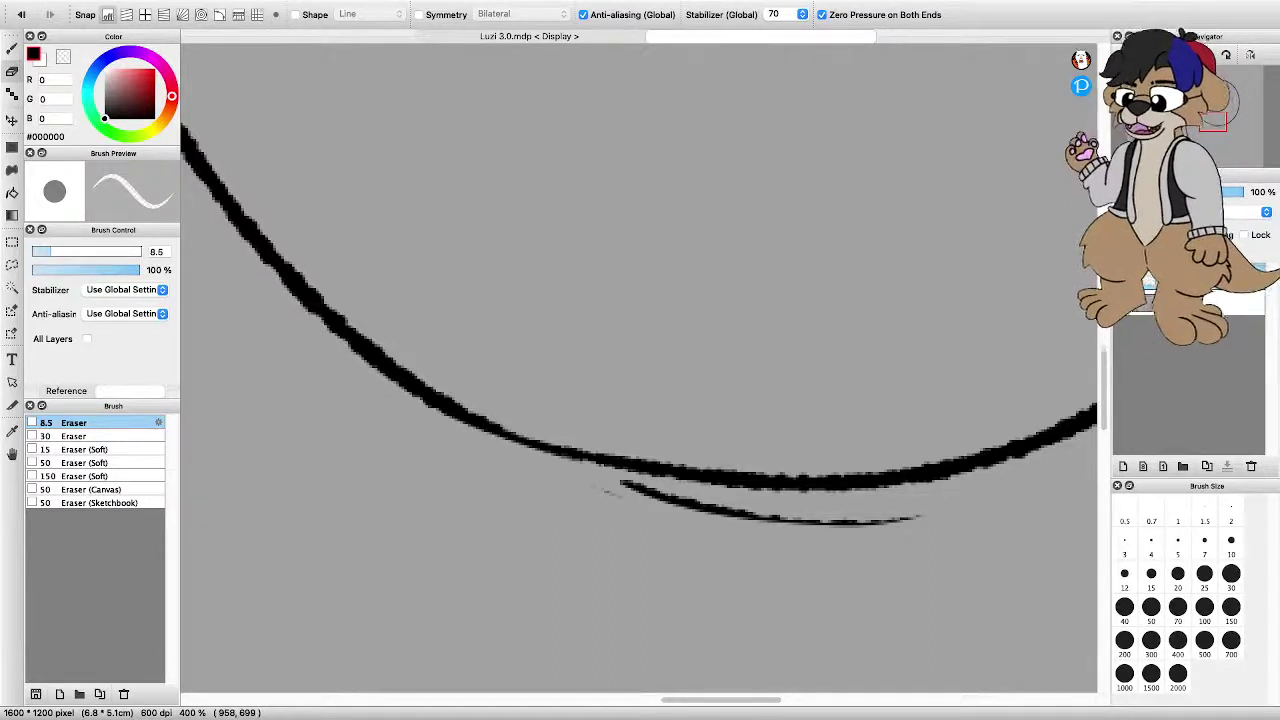
pyautogui.moveTo(620, 482)
pyautogui.mouseDown()
pyautogui.moveTo(734, 512)
pyautogui.moveTo(920, 518)
pyautogui.mouseUp()
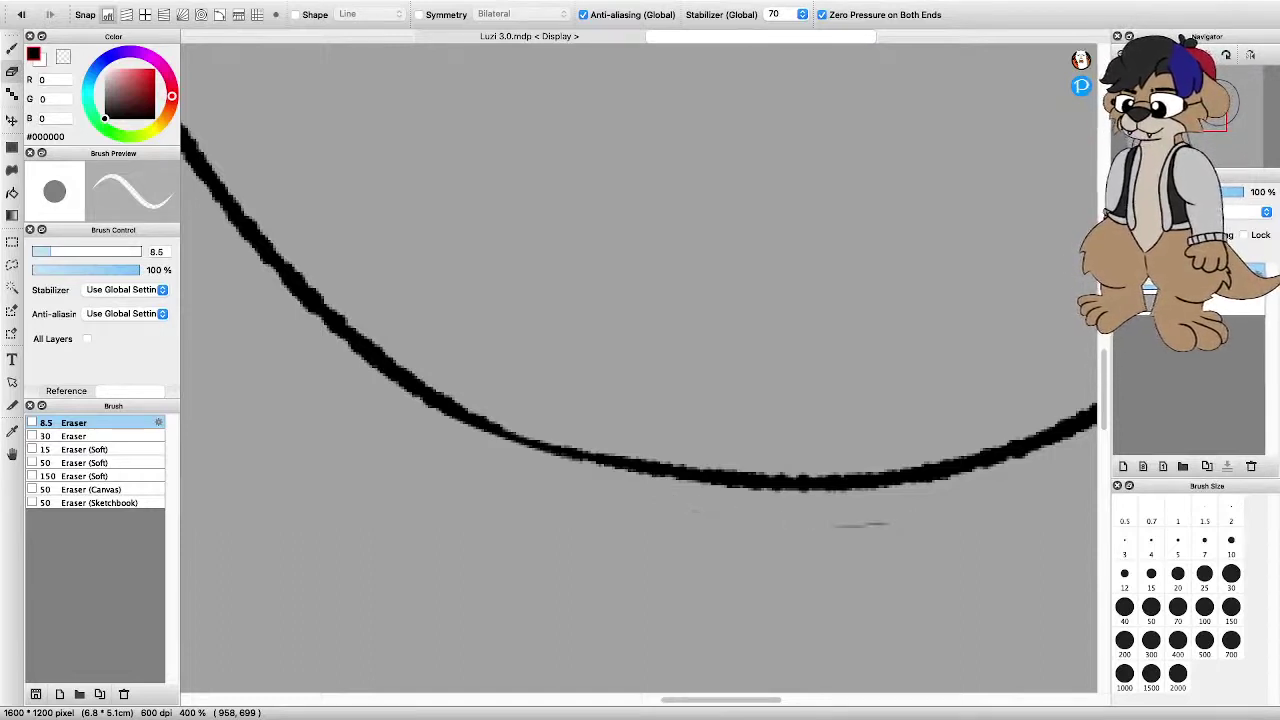
pyautogui.moveTo(836, 526); pyautogui.dragTo(888, 523)
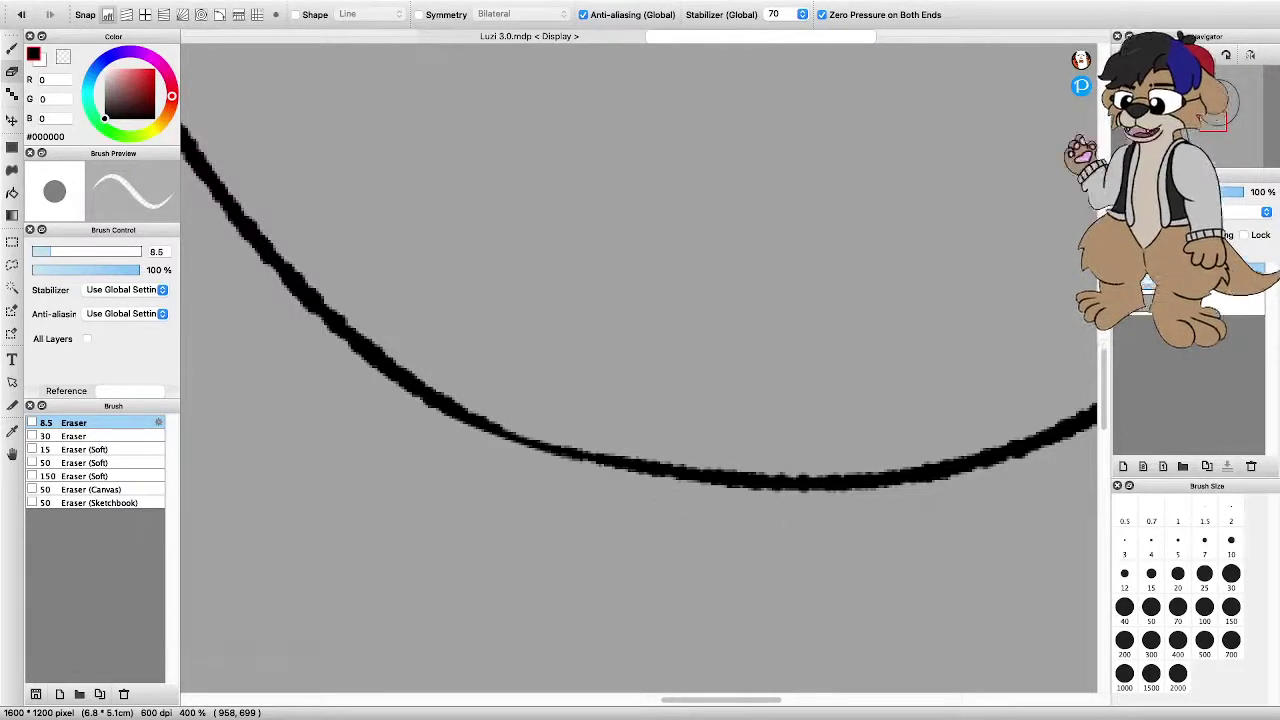
# Thicken the thinned bottom edge of the circle with a size 15 brush stroke
pyautogui.press('b')
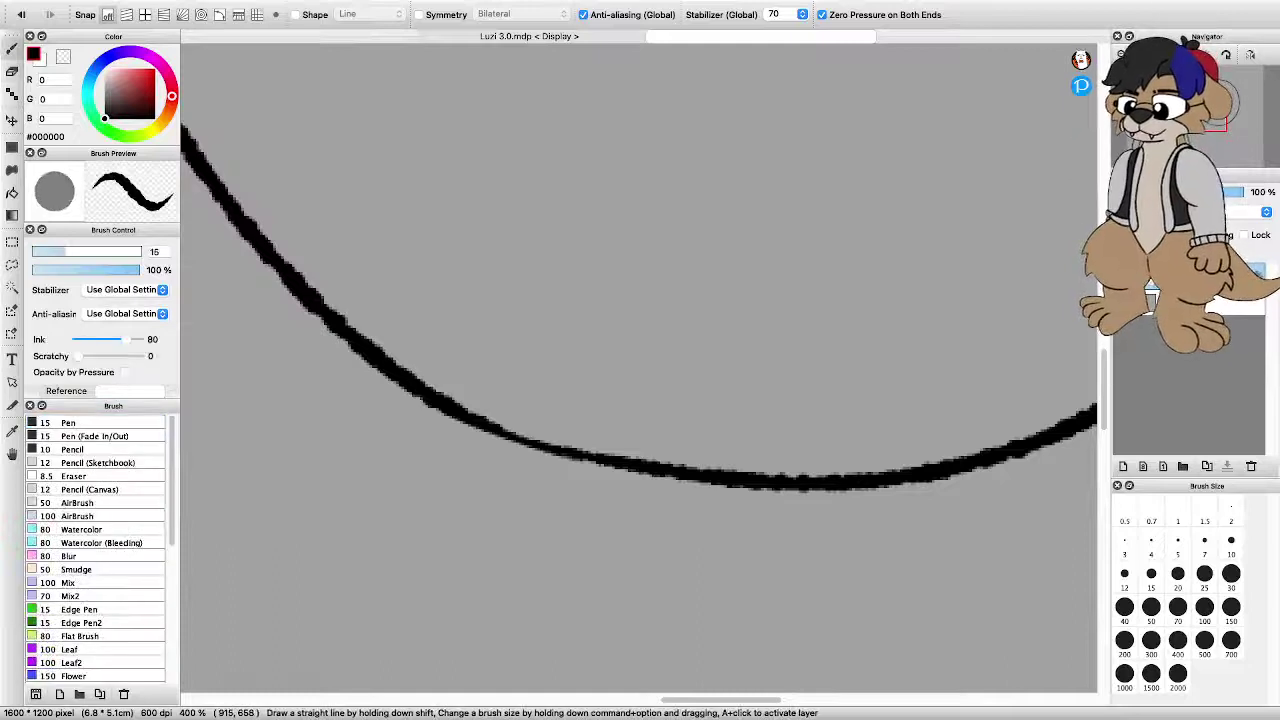
pyautogui.moveTo(420, 400)
pyautogui.mouseDown()
pyautogui.moveTo(618, 466)
pyautogui.moveTo(770, 490)
pyautogui.moveTo(922, 482)
pyautogui.mouseUp()
pyautogui.scroll(-10, 630, 400)
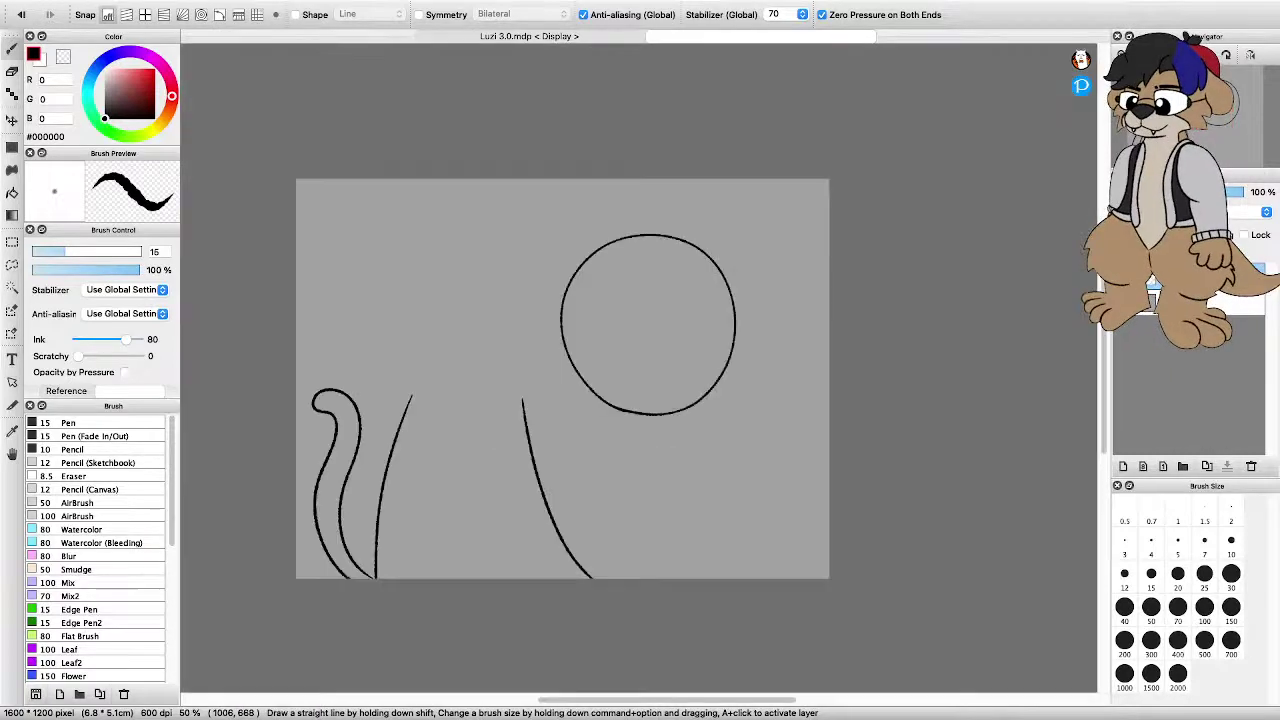
# Reshape the circle's lower-left edge with an added brush stroke and erase the excess along its inner side
pyautogui.scroll(2, 631, 400)
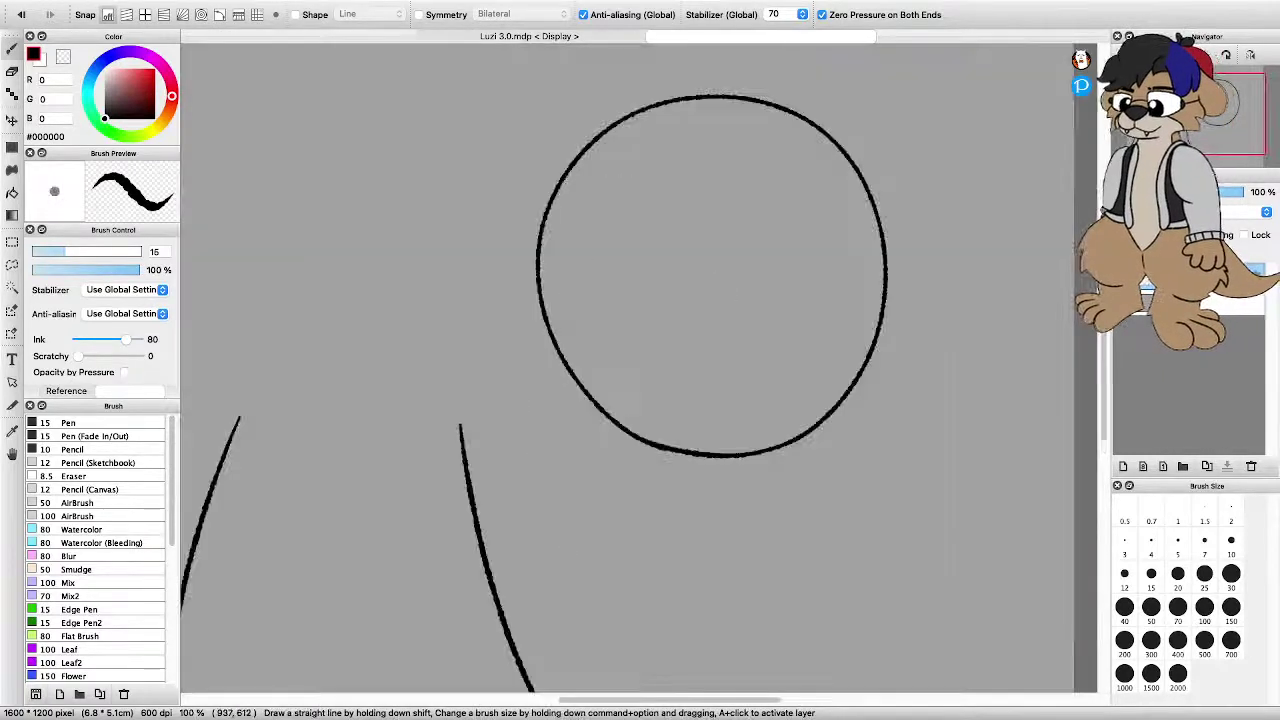
pyautogui.scroll(-3, 657, 320)
pyautogui.scroll(5, 657, 320)
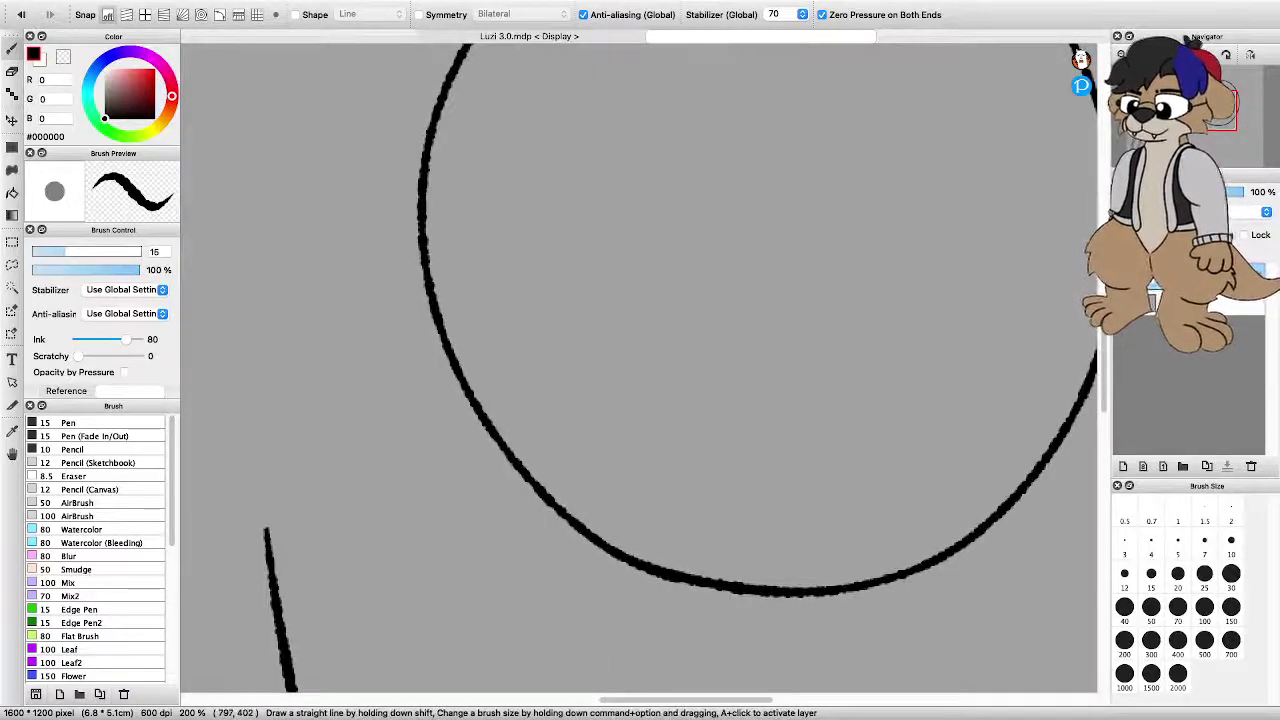
pyautogui.moveTo(434, 322)
pyautogui.mouseDown()
pyautogui.moveTo(470, 418)
pyautogui.moveTo(604, 550)
pyautogui.mouseUp()
pyautogui.press('e')
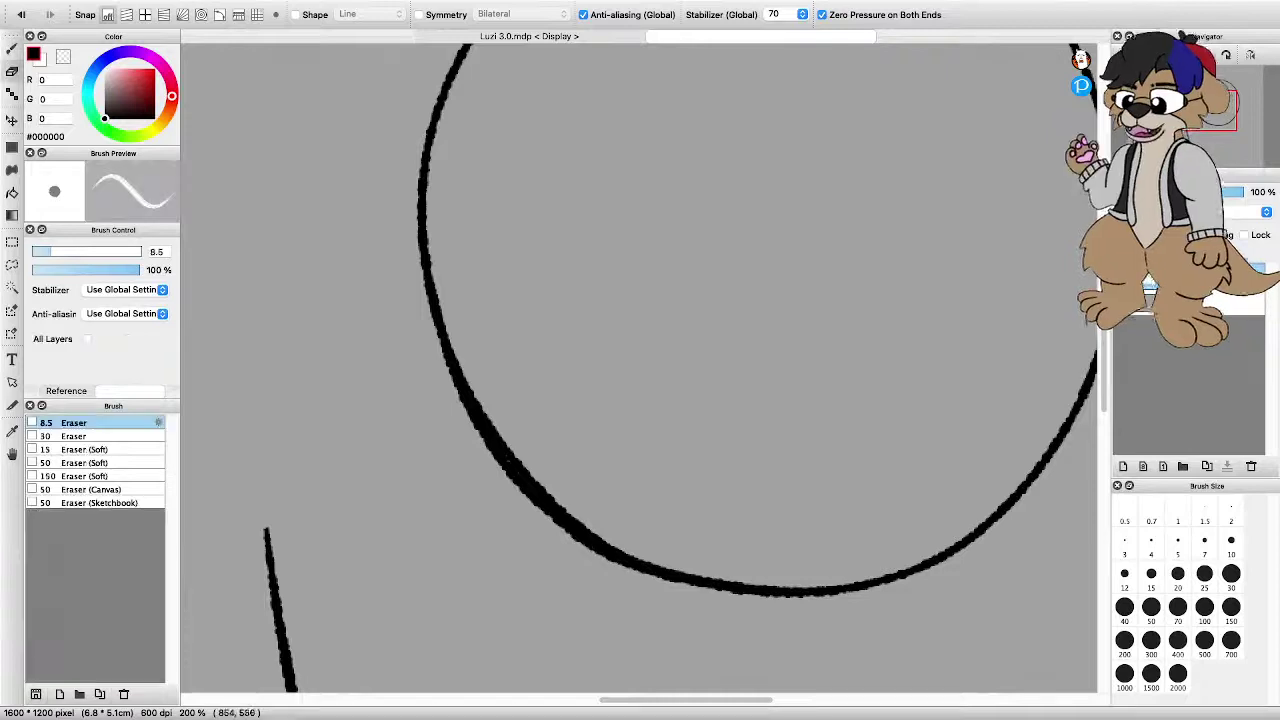
pyautogui.moveTo(437, 284)
pyautogui.mouseDown()
pyautogui.moveTo(446, 344)
pyautogui.moveTo(518, 464)
pyautogui.moveTo(568, 516)
pyautogui.moveTo(668, 568)
pyautogui.mouseUp()
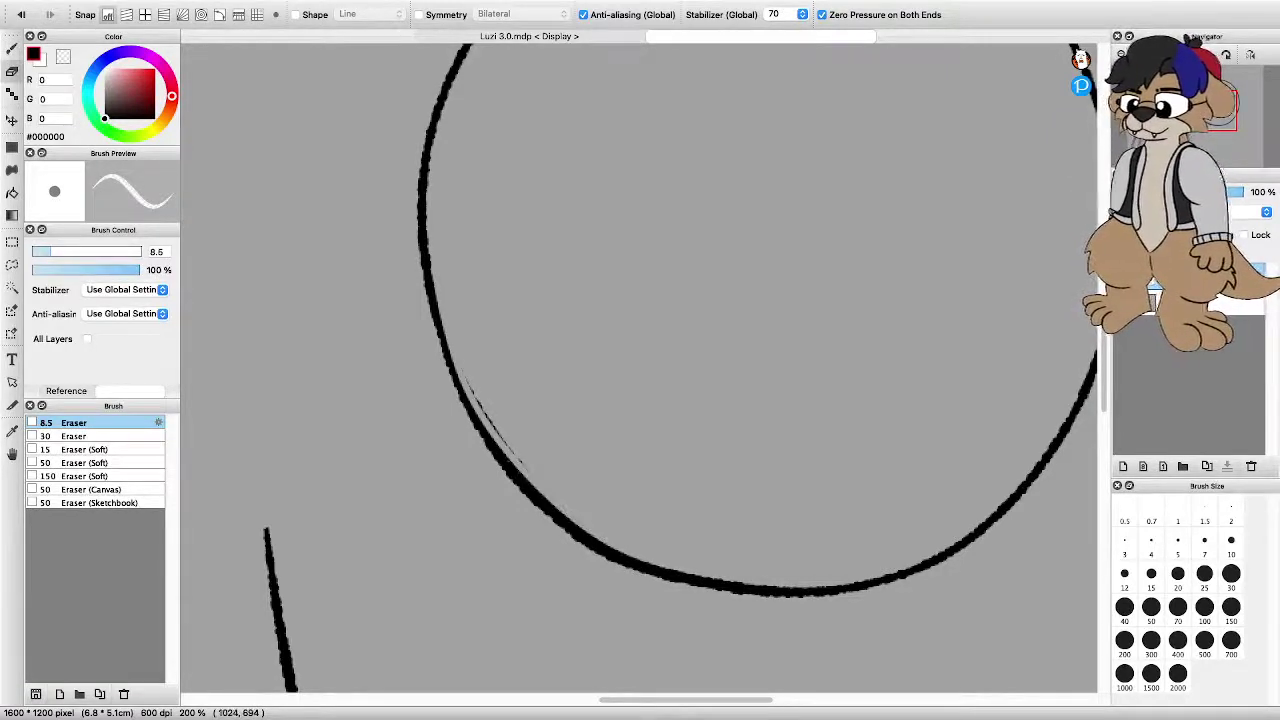
pyautogui.moveTo(470, 398)
pyautogui.mouseDown()
pyautogui.moveTo(536, 486)
pyautogui.moveTo(636, 556)
pyautogui.mouseUp()
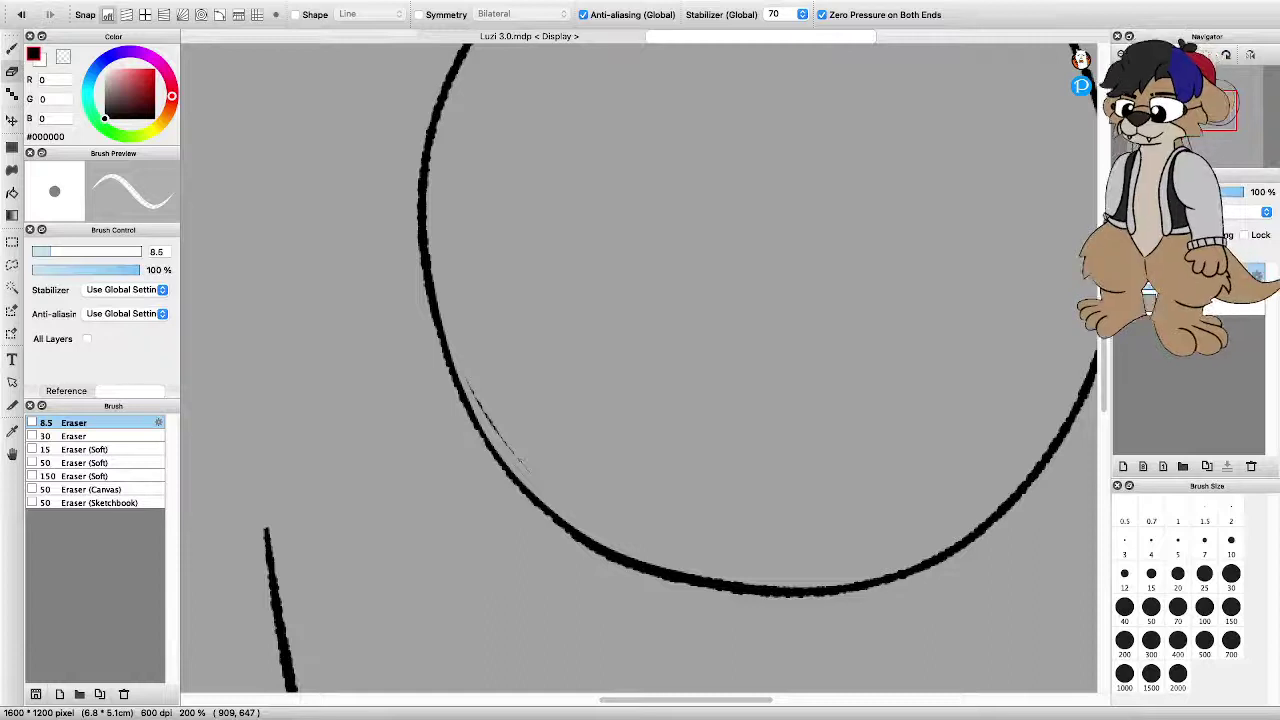
pyautogui.moveTo(468, 384); pyautogui.dragTo(514, 454)
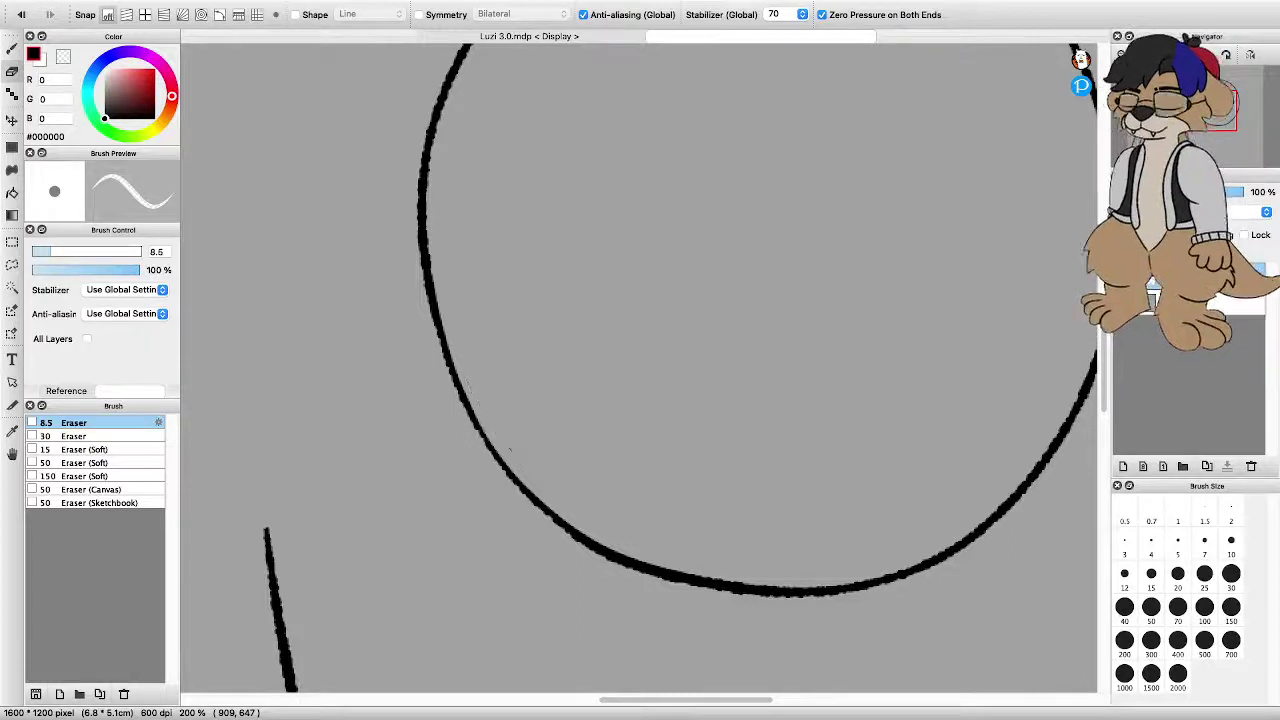
# Retrace the circle's lower-left edge with the size 15 brush to even out its line thickness
pyautogui.press('b')
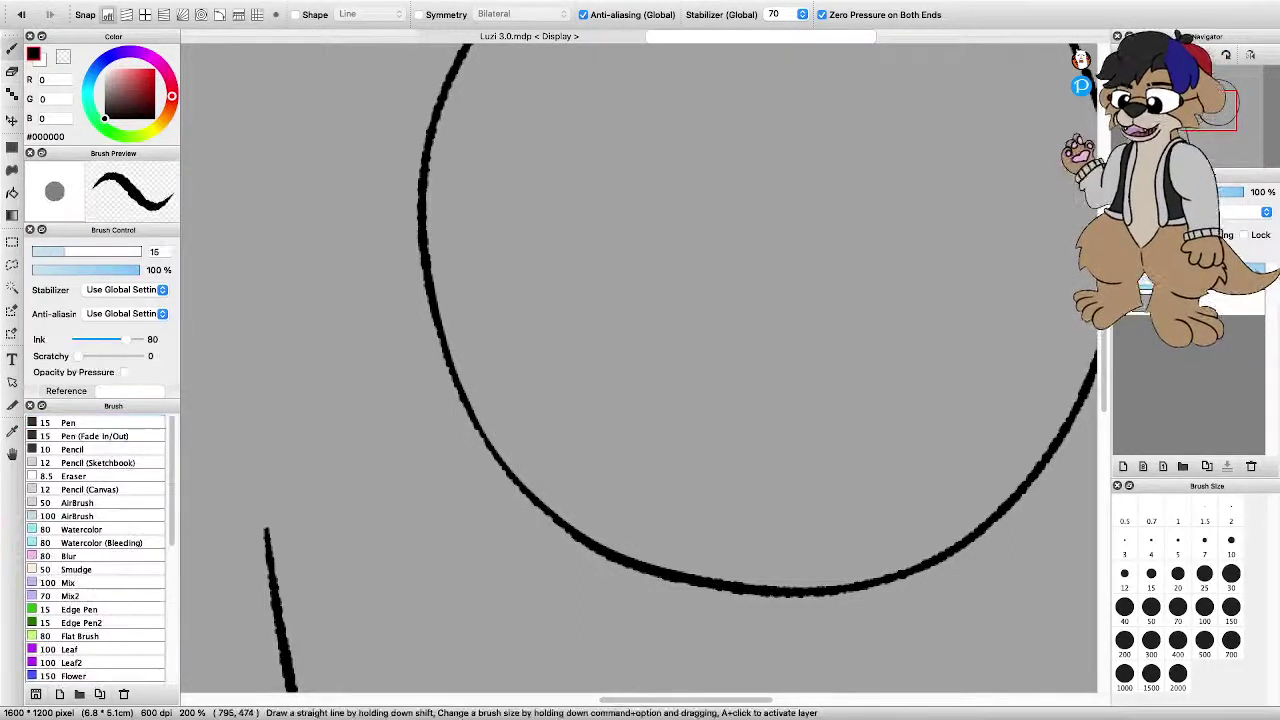
pyautogui.moveTo(440, 306)
pyautogui.mouseDown()
pyautogui.moveTo(500, 460)
pyautogui.moveTo(585, 548)
pyautogui.moveTo(636, 572)
pyautogui.mouseUp()
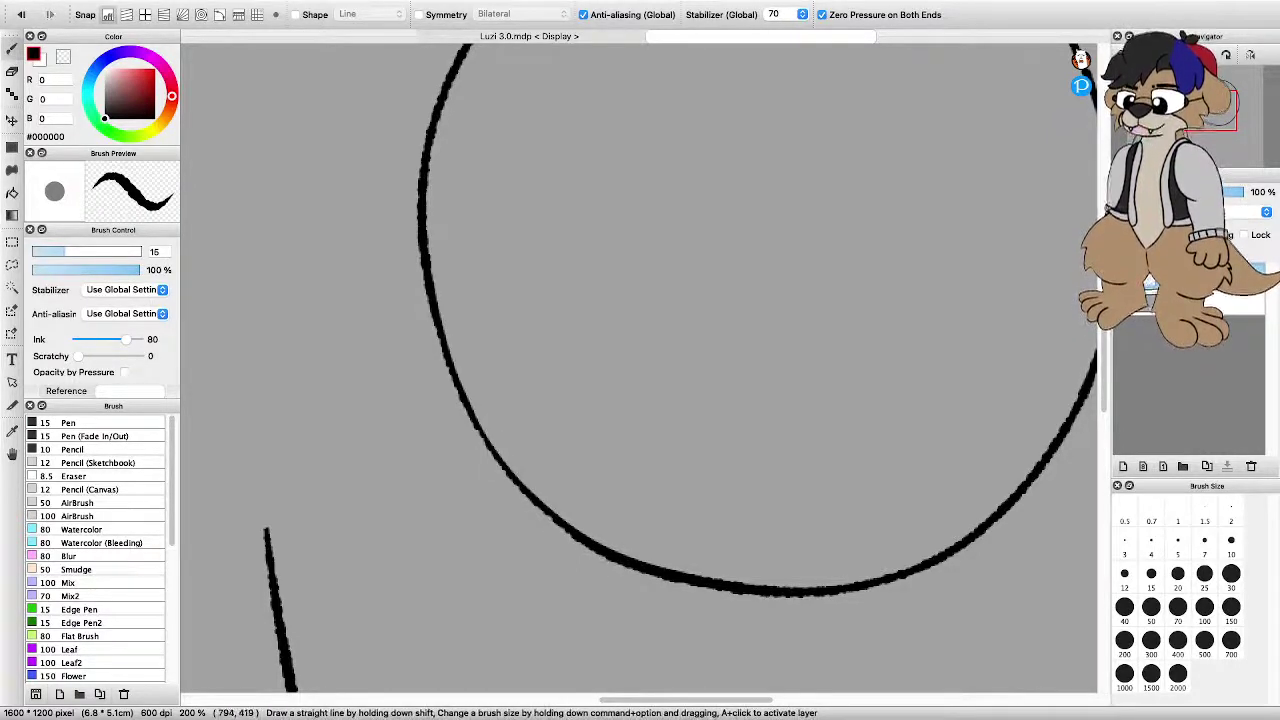
pyautogui.moveTo(434, 258)
pyautogui.mouseDown()
pyautogui.moveTo(473, 418)
pyautogui.moveTo(562, 530)
pyautogui.mouseUp()
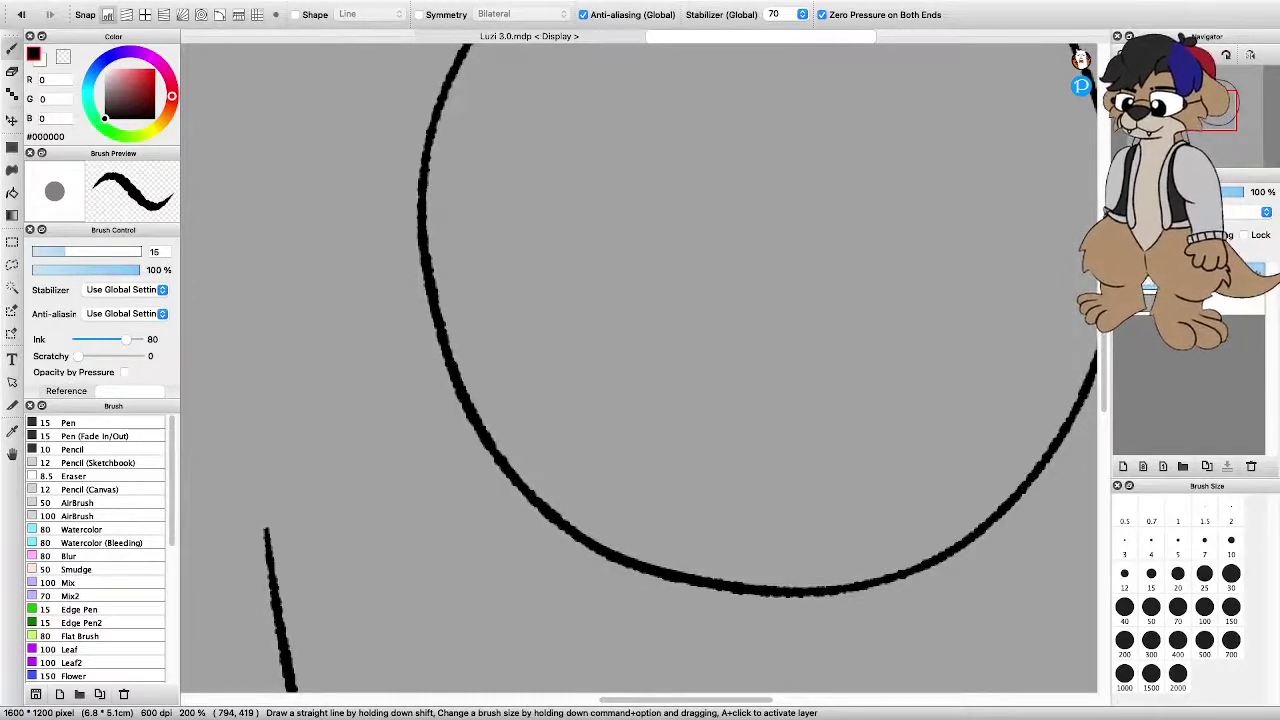
# Select the large circle with a loose freehand lasso and rotate it with Transform to 79.8 degrees
pyautogui.press('super+minus')
pyautogui.press('super+minus')
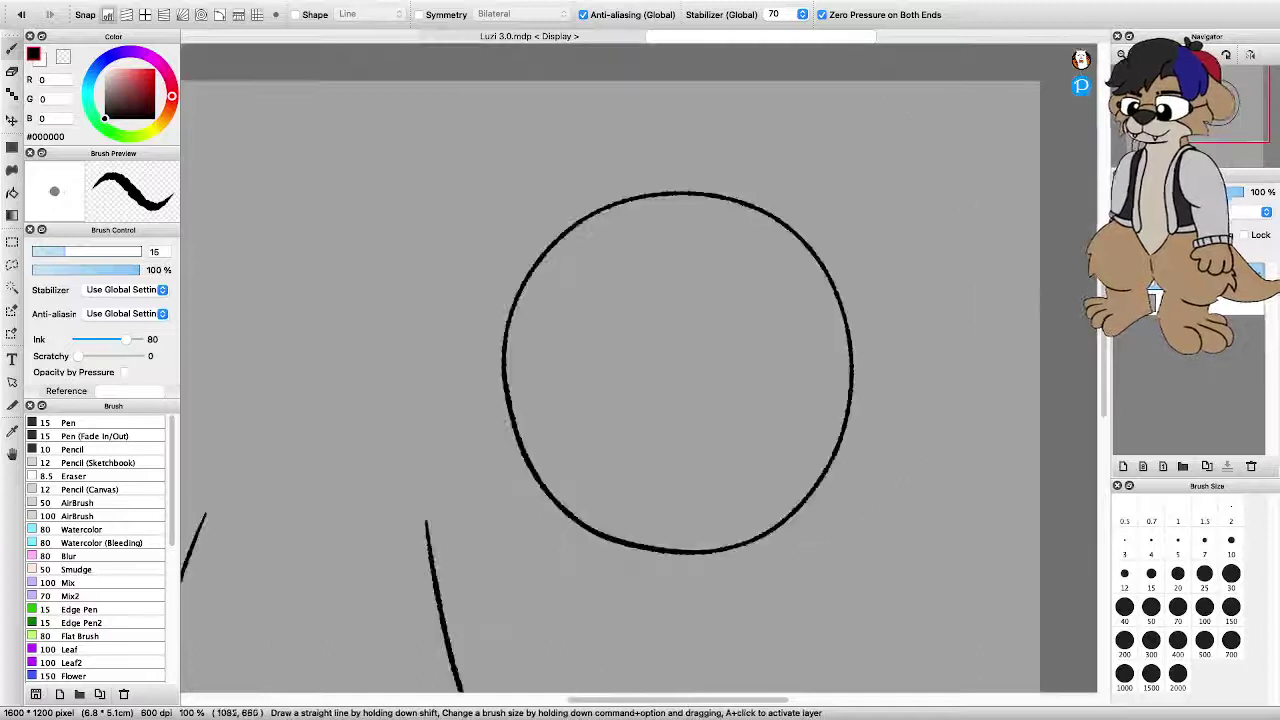
pyautogui.click(12, 265)
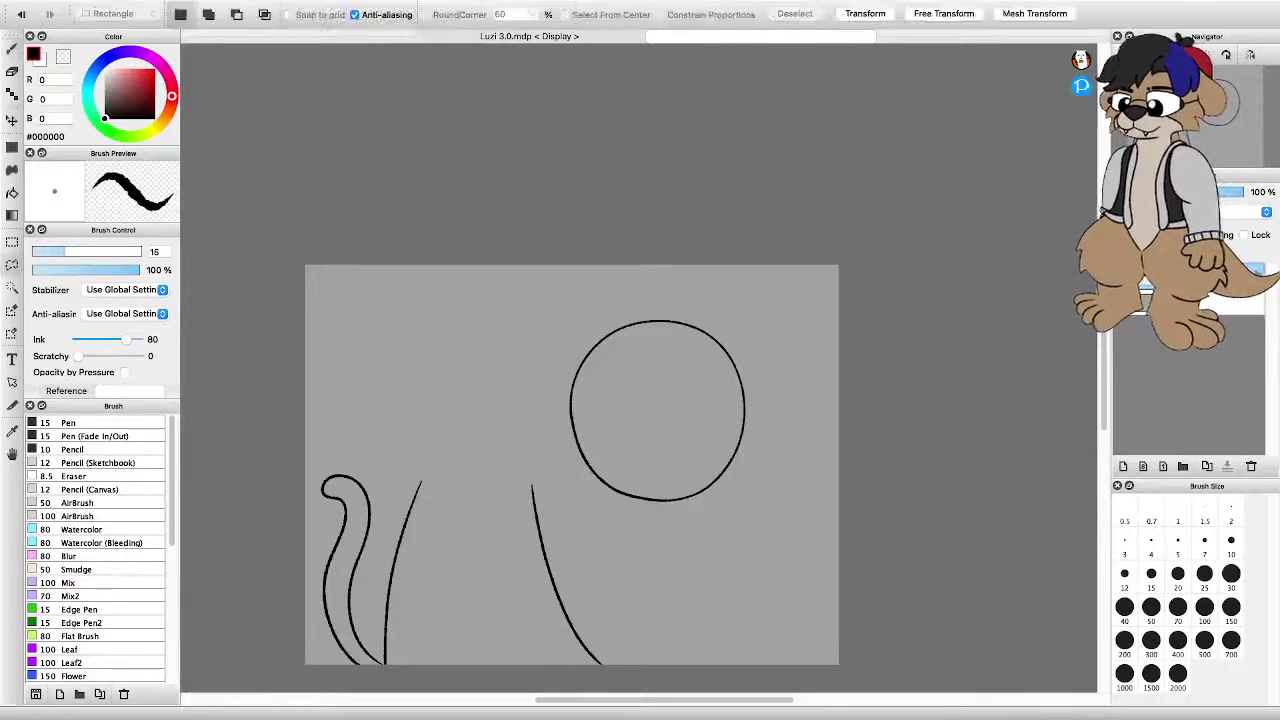
pyautogui.moveTo(692, 570)
pyautogui.mouseDown()
pyautogui.moveTo(628, 550)
pyautogui.moveTo(654, 226)
pyautogui.moveTo(752, 265)
pyautogui.moveTo(685, 570)
pyautogui.mouseUp()
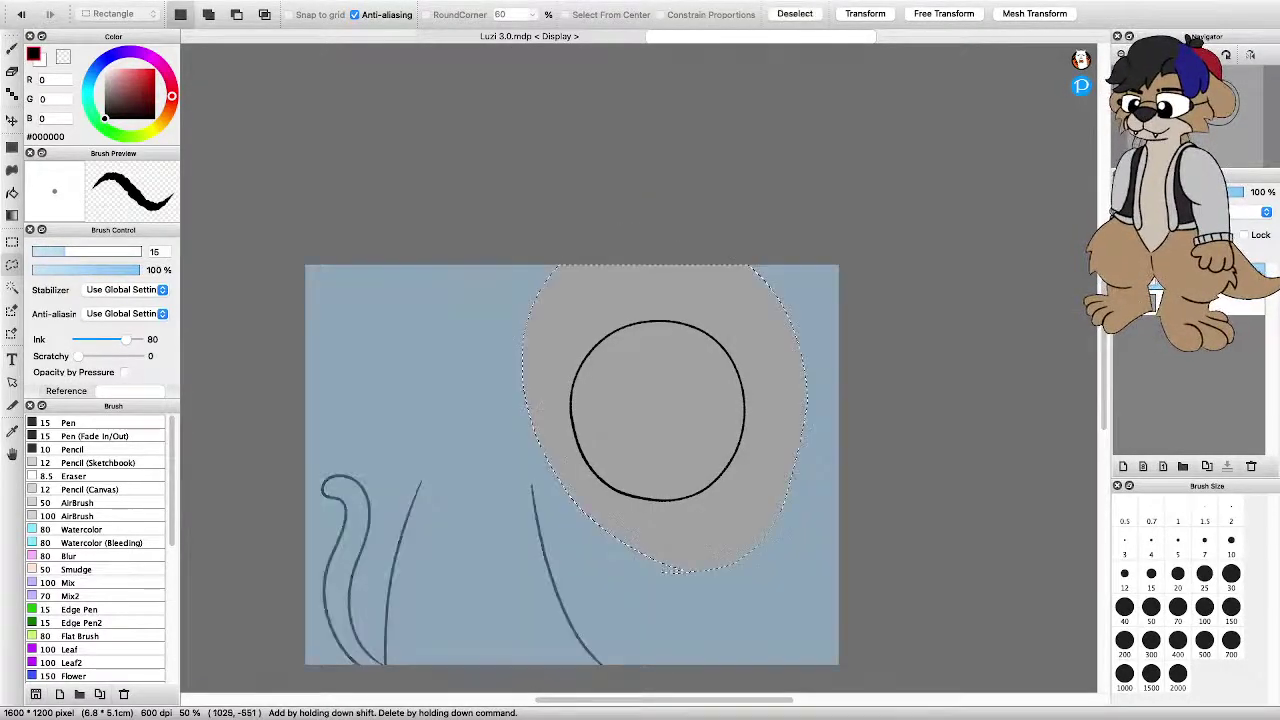
pyautogui.press('super+t')
pyautogui.moveTo(647, 81)
pyautogui.mouseDown()
pyautogui.moveTo(992, 339)
pyautogui.moveTo(1001, 418)
pyautogui.moveTo(996, 358)
pyautogui.mouseUp()
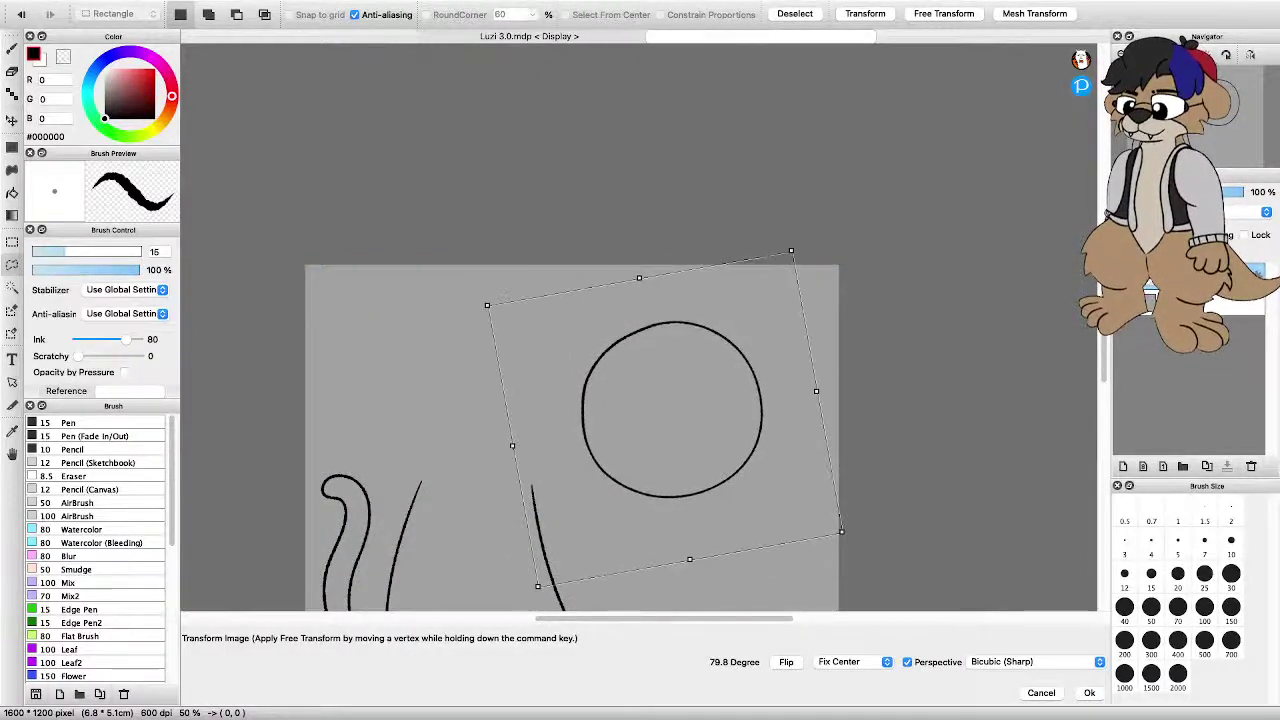
# Move the circle onto the upper ends of the two body lines, adjust its rotation to 82.6 degrees, apply the transform and deselect
pyautogui.moveTo(672, 410); pyautogui.dragTo(475, 417)
pyautogui.moveTo(568, 418); pyautogui.dragTo(513, 441)
pyautogui.scroll(-2, 569, 411)
pyautogui.scroll(2, 523, 428)
pyautogui.moveTo(513, 441); pyautogui.dragTo(565, 424)
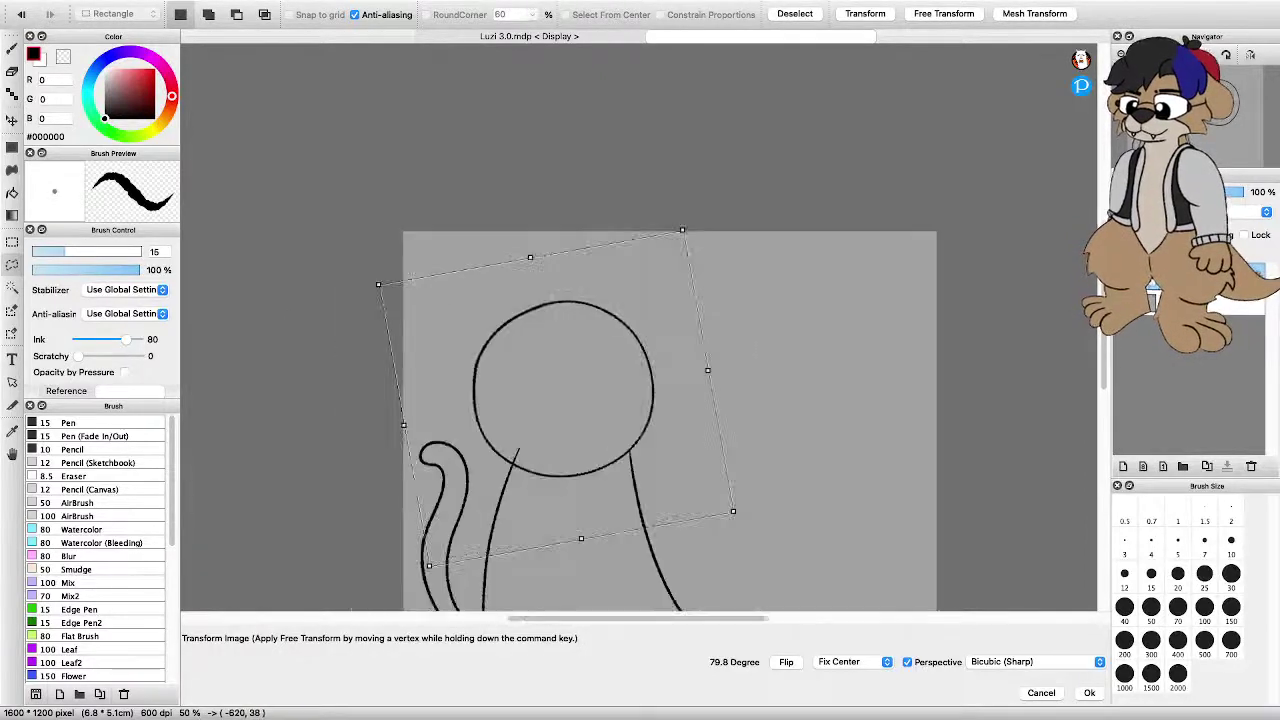
pyautogui.moveTo(690, 220); pyautogui.dragTo(701, 228)
pyautogui.moveTo(565, 424); pyautogui.dragTo(567, 422)
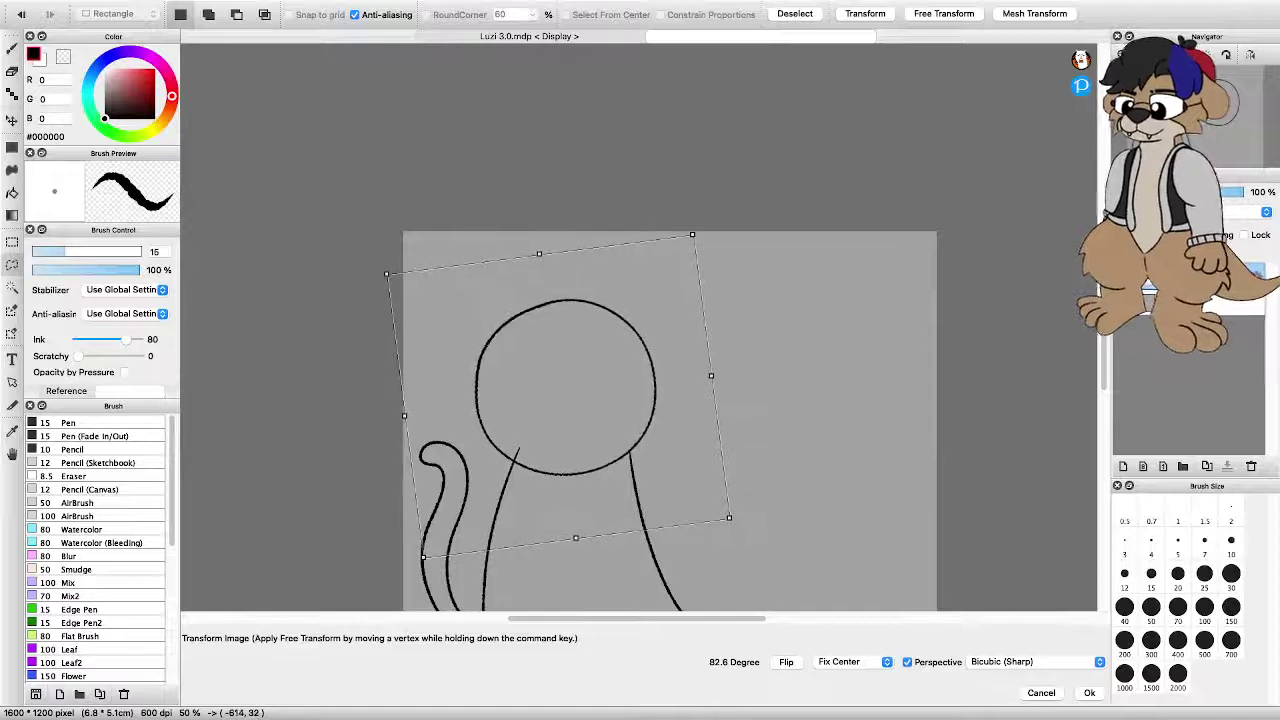
pyautogui.press('Return')
pyautogui.scroll(3, 512, 457)
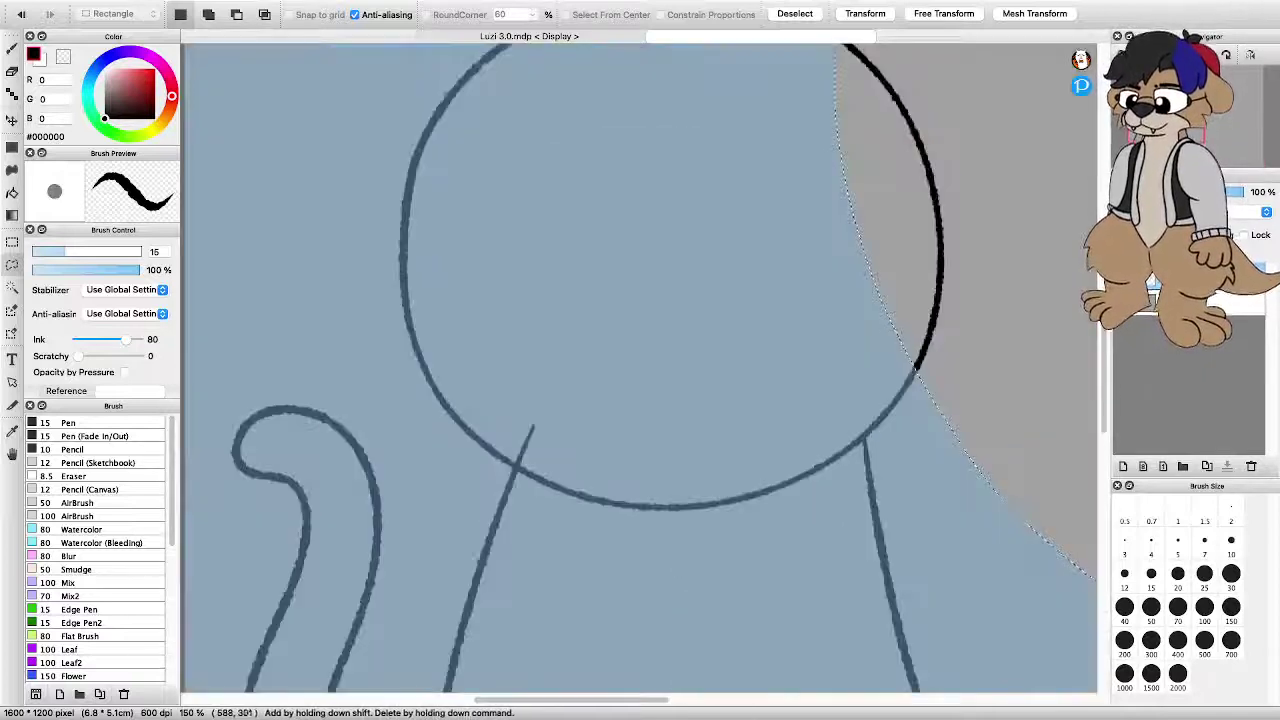
pyautogui.click(795, 14)
# Erase the end of the left body line that sticks out inside the circle, using the size 8.5 Eraser
pyautogui.press('e')
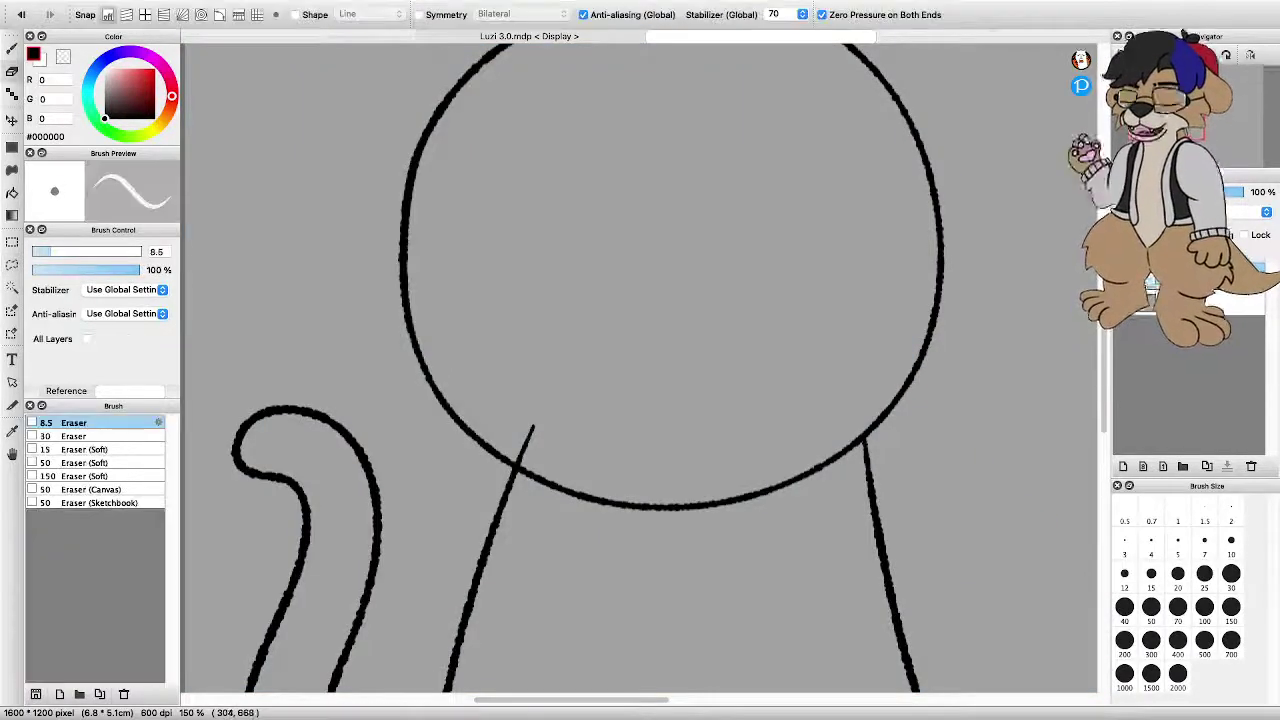
pyautogui.scroll(4, 519, 460)
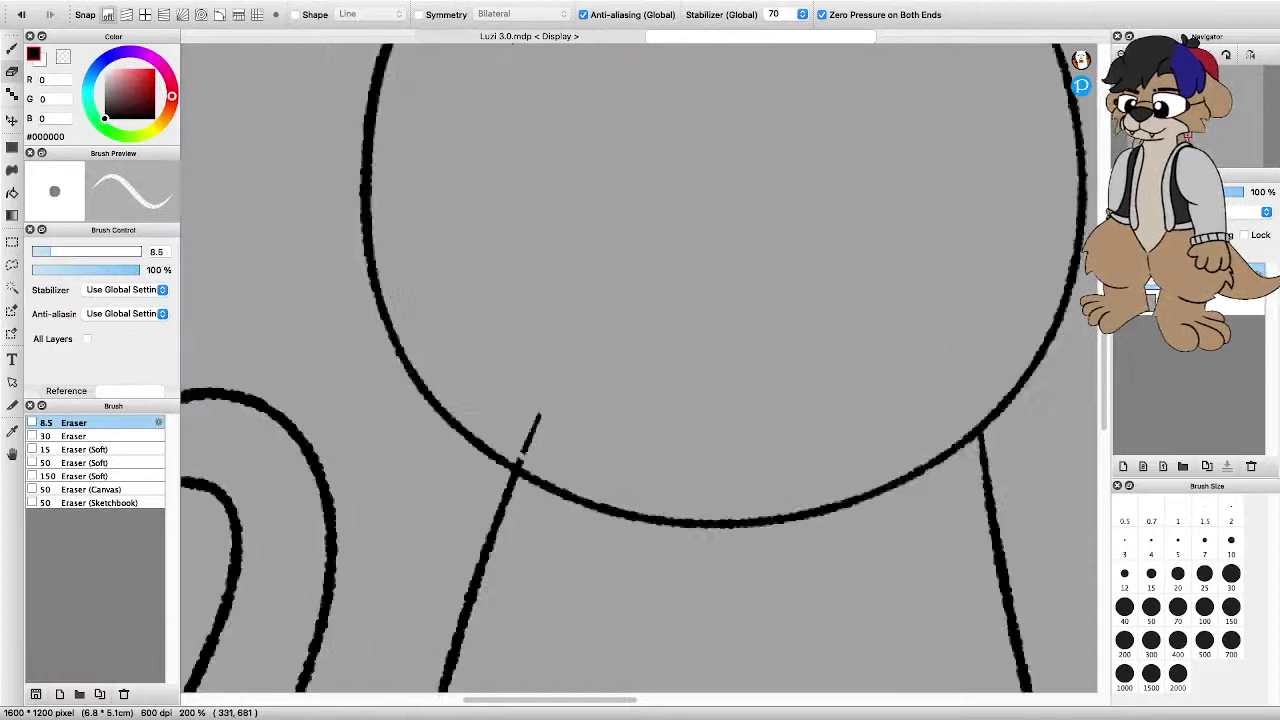
pyautogui.moveTo(540, 482); pyautogui.dragTo(508, 464)
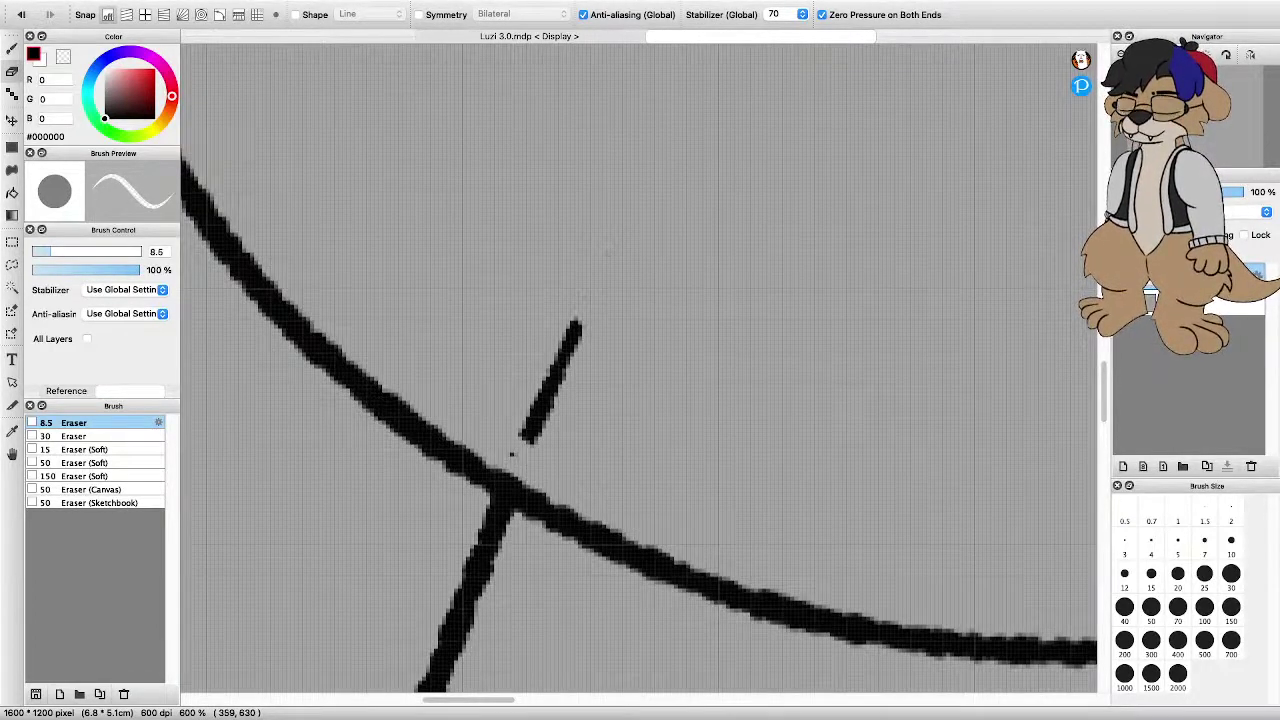
pyautogui.moveTo(580, 318)
pyautogui.mouseDown()
pyautogui.moveTo(512, 455)
pyautogui.moveTo(580, 328)
pyautogui.mouseUp()
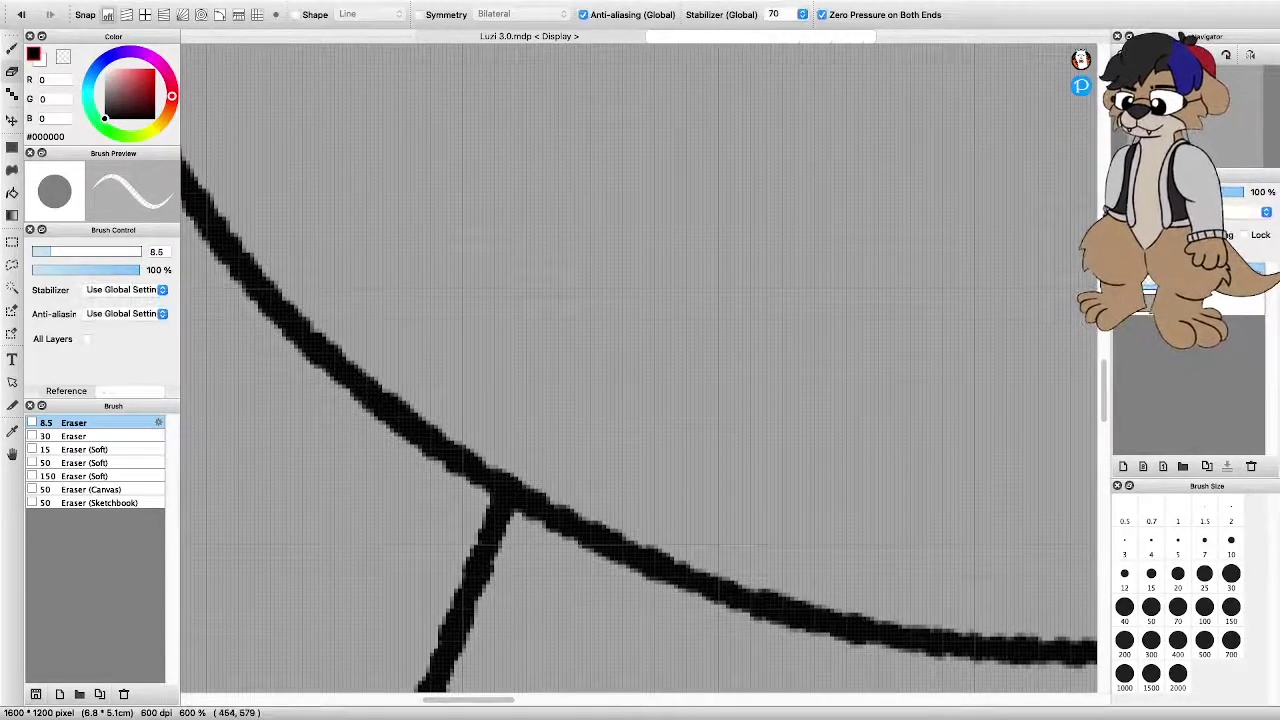
# Switch back to the size 15 brush and inspect how the circle, body lines and tail fit together
pyautogui.scroll(-9, 1072, 455)
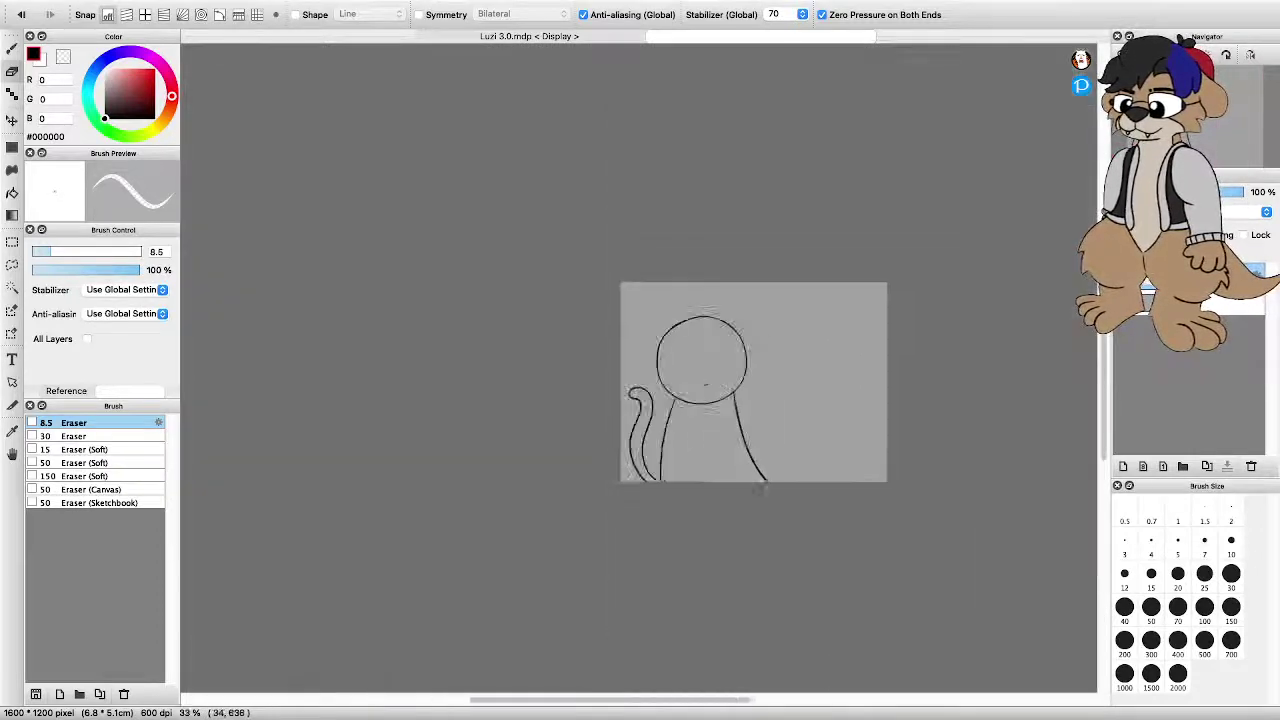
pyautogui.scroll(3, 708, 390)
pyautogui.press('b')
pyautogui.scroll(-2, 555, 485)
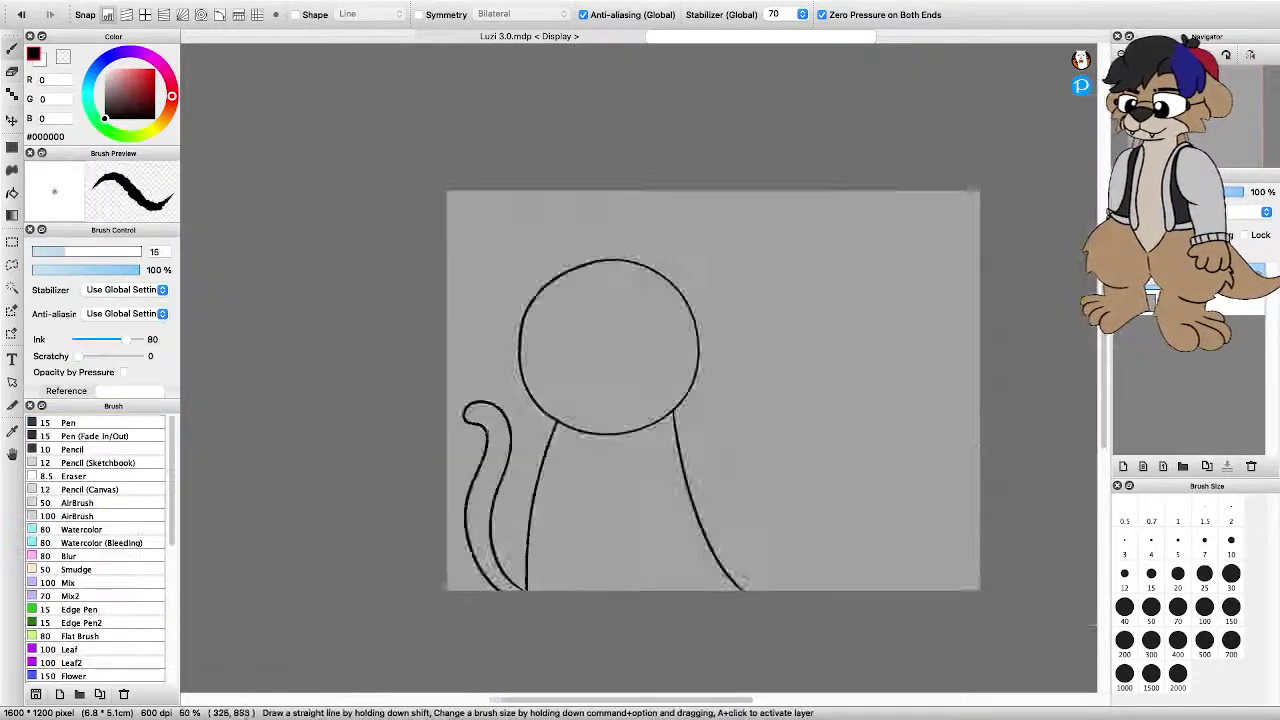
pyautogui.scroll(3, 563, 540)
pyautogui.scroll(-1, 639, 367)
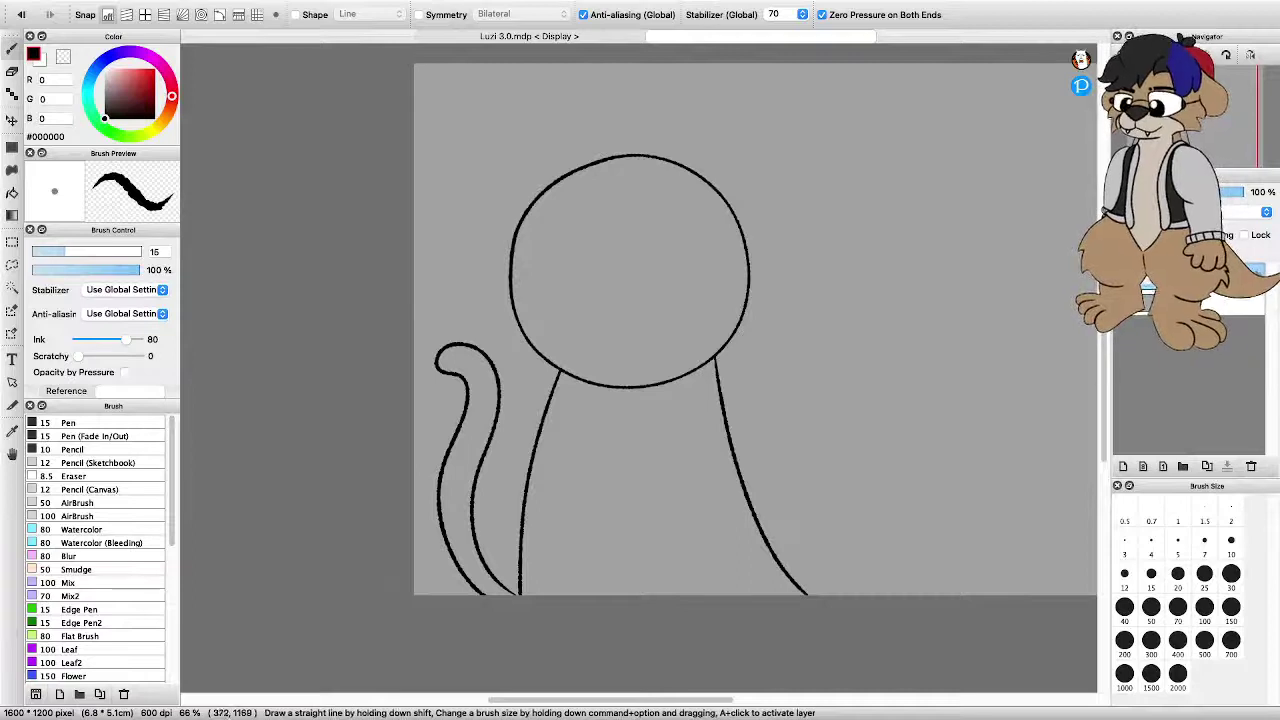
pyautogui.scroll(1, 556, 577)
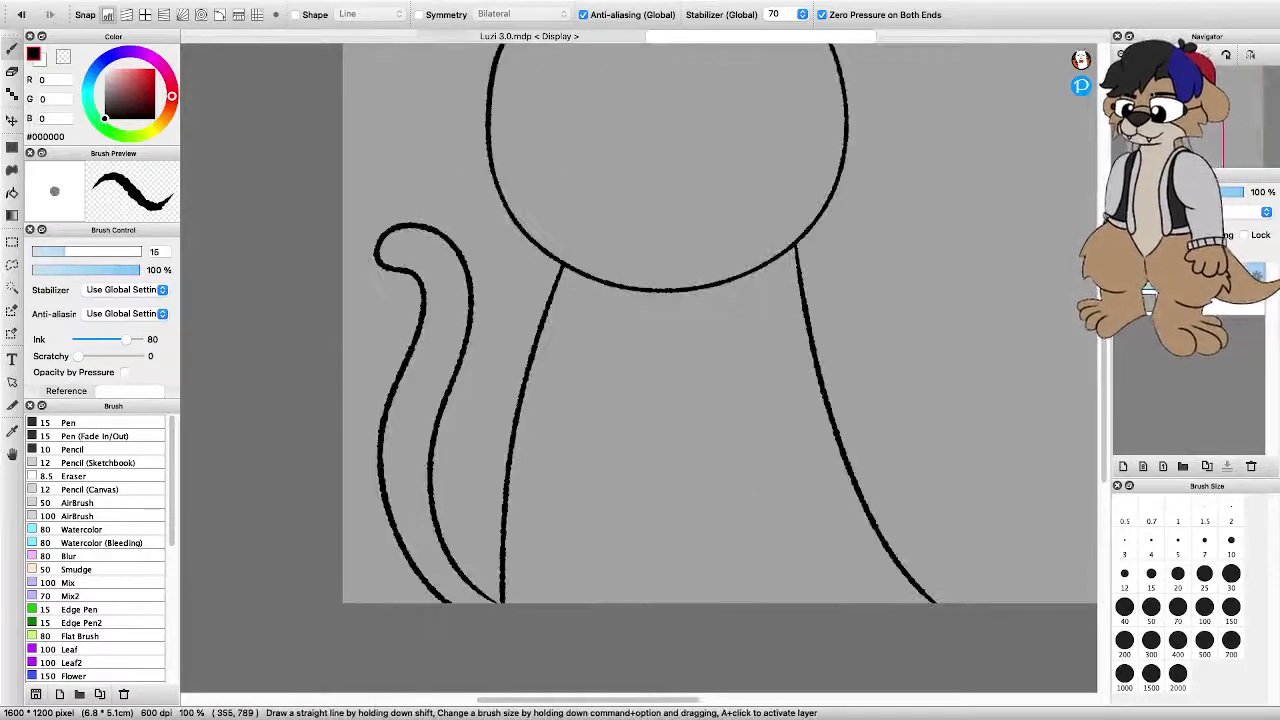
pyautogui.scroll(-2, 530, 340)
pyautogui.scroll(2, 562, 363)
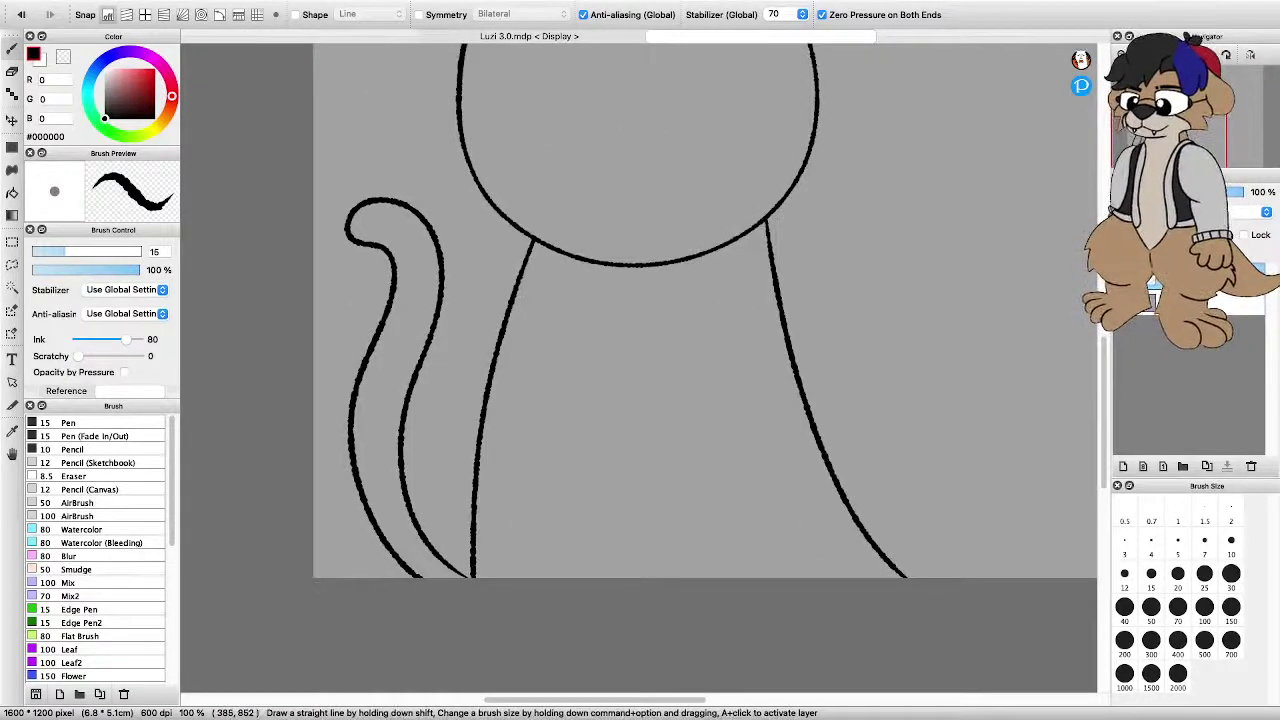
pyautogui.moveTo(557, 258)
pyautogui.mouseDown()
pyautogui.moveTo(544, 432)
pyautogui.moveTo(562, 576)
pyautogui.mouseUp()
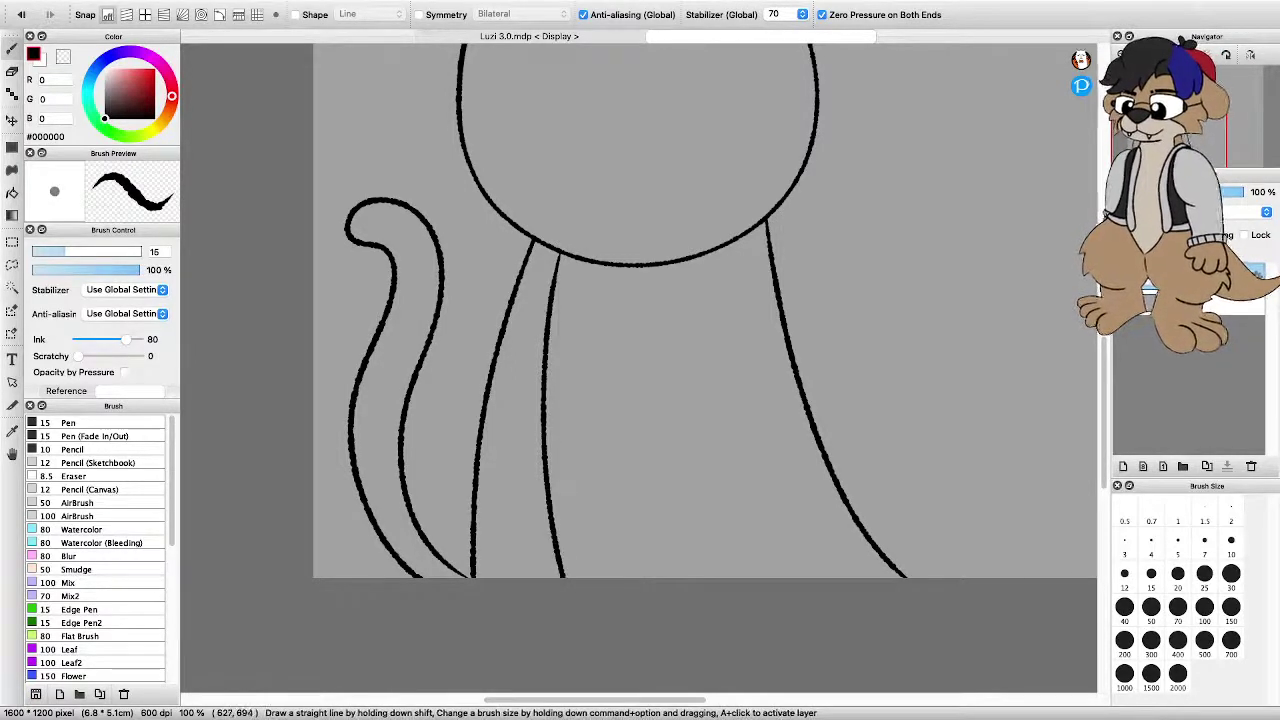
pyautogui.moveTo(734, 244)
pyautogui.mouseDown()
pyautogui.moveTo(750, 366)
pyautogui.moveTo(797, 496)
pyautogui.moveTo(858, 577)
pyautogui.mouseUp()
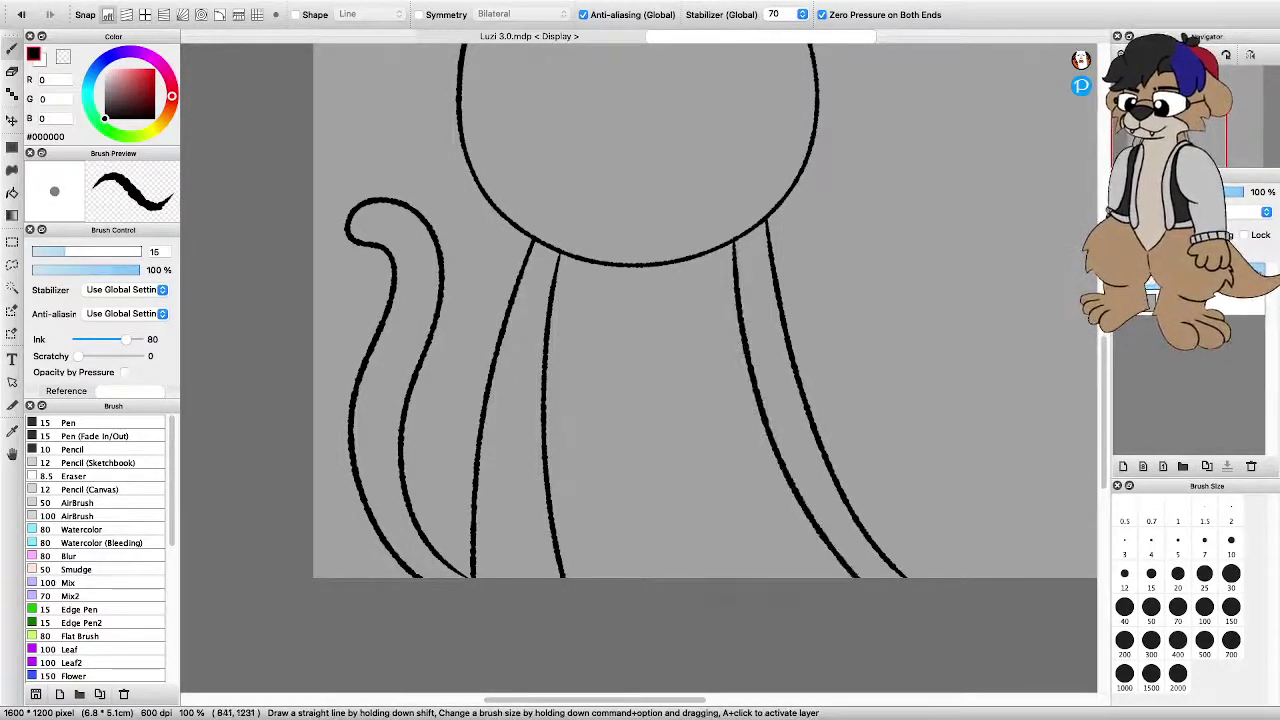
pyautogui.press('super+z')
pyautogui.press('super+z')
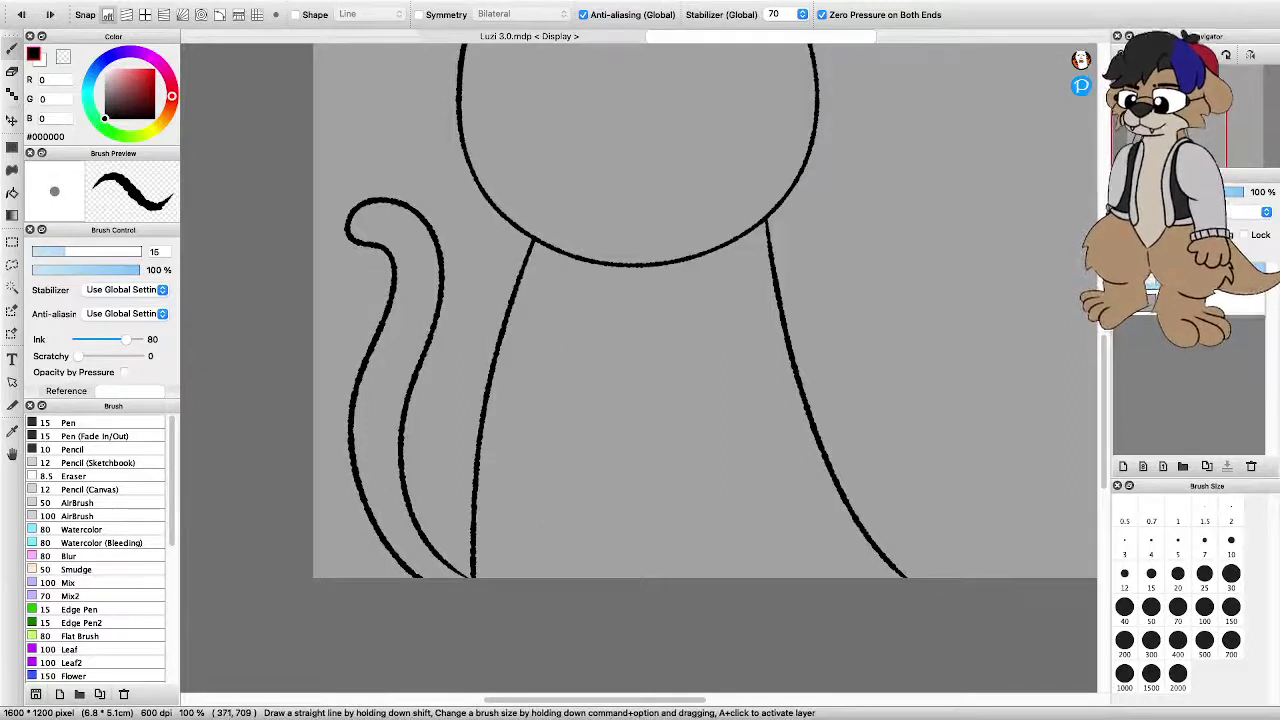
# Draw a curved line just inside the left body line, running from the circle down to the canvas's lower edge
pyautogui.moveTo(558, 252)
pyautogui.mouseDown()
pyautogui.moveTo(518, 405)
pyautogui.moveTo(516, 577)
pyautogui.mouseUp()
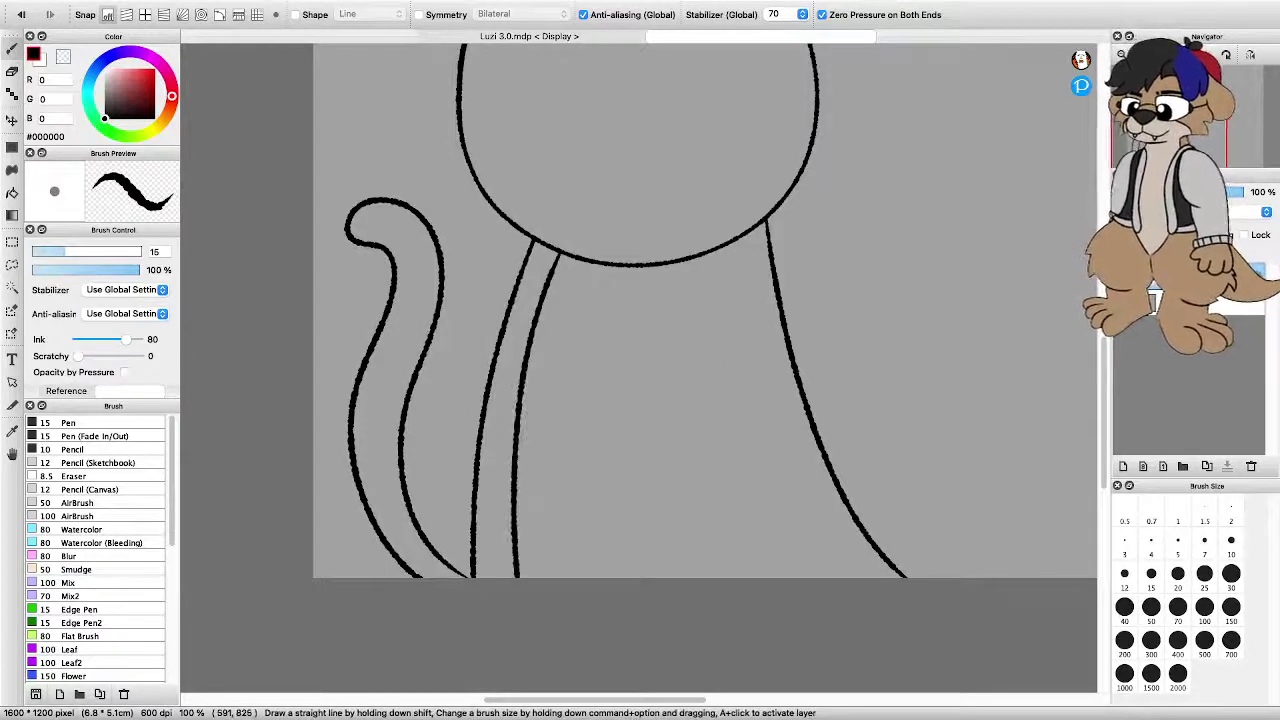
pyautogui.moveTo(728, 244)
pyautogui.mouseDown()
pyautogui.moveTo(738, 346)
pyautogui.moveTo(772, 462)
pyautogui.mouseUp()
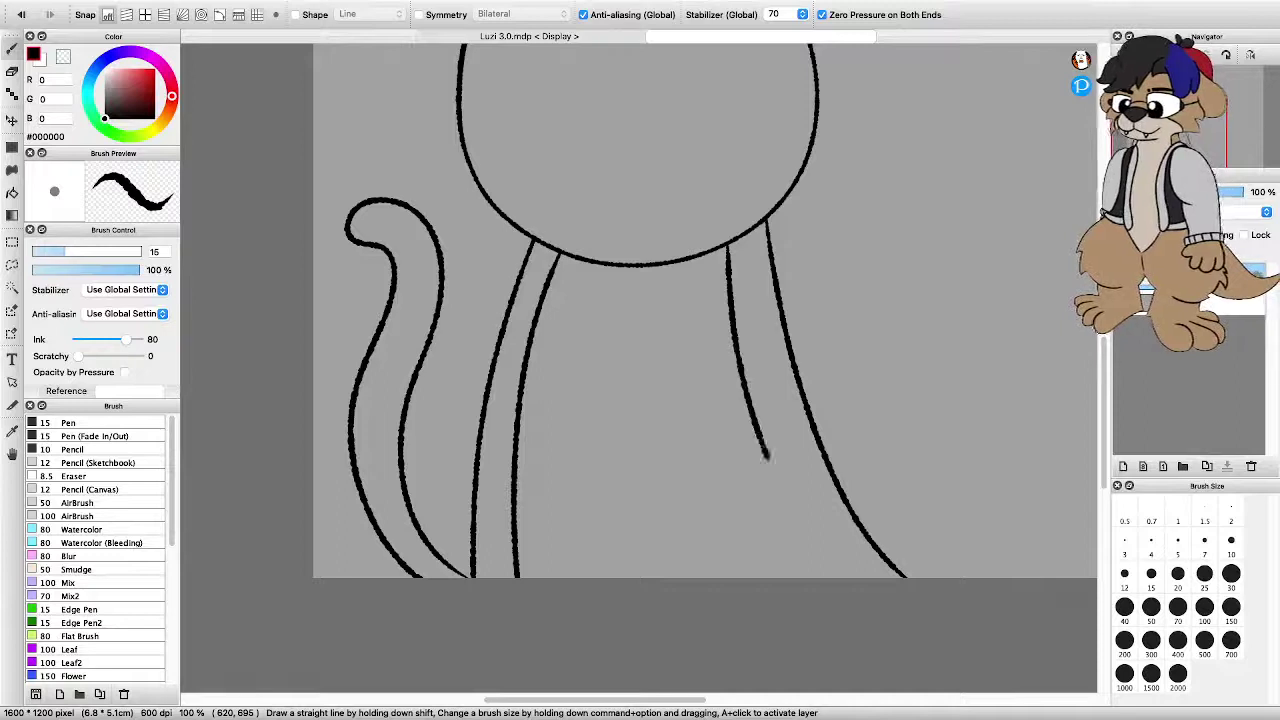
pyautogui.press('super+z')
pyautogui.moveTo(740, 240)
pyautogui.mouseDown()
pyautogui.moveTo(776, 436)
pyautogui.moveTo(862, 577)
pyautogui.mouseUp()
pyautogui.press('super+minus')
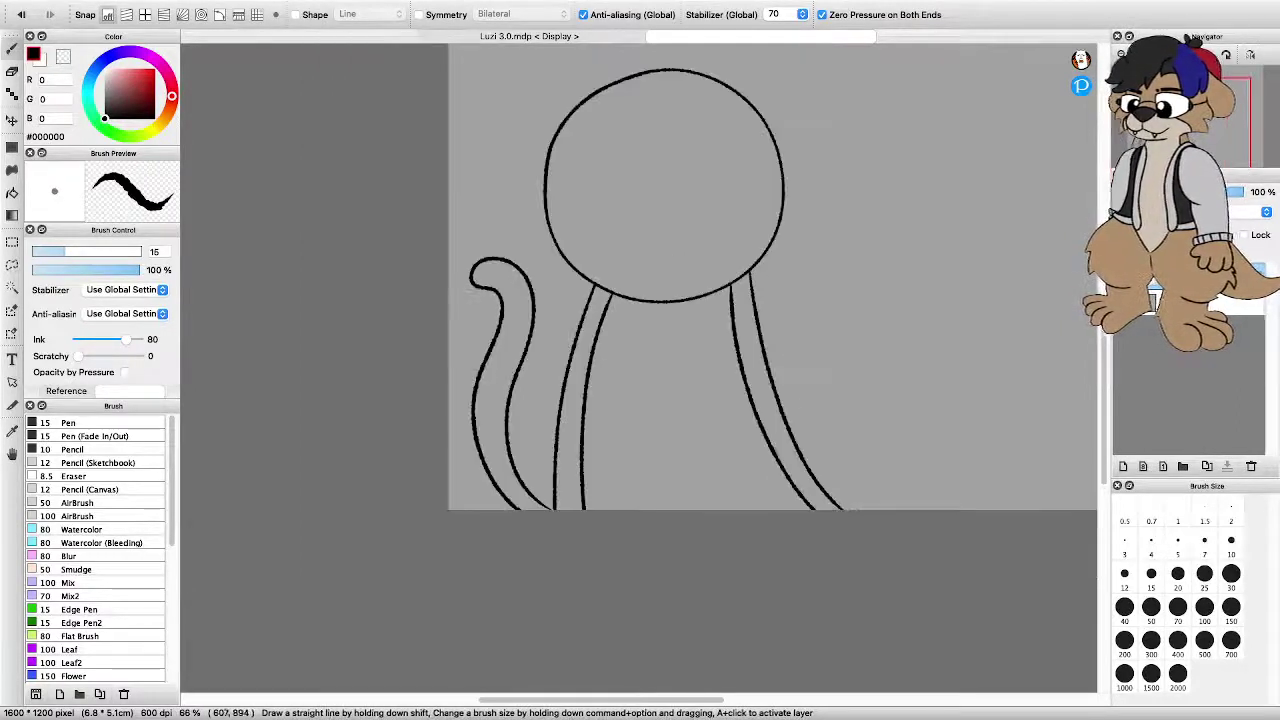
pyautogui.press('super+z')
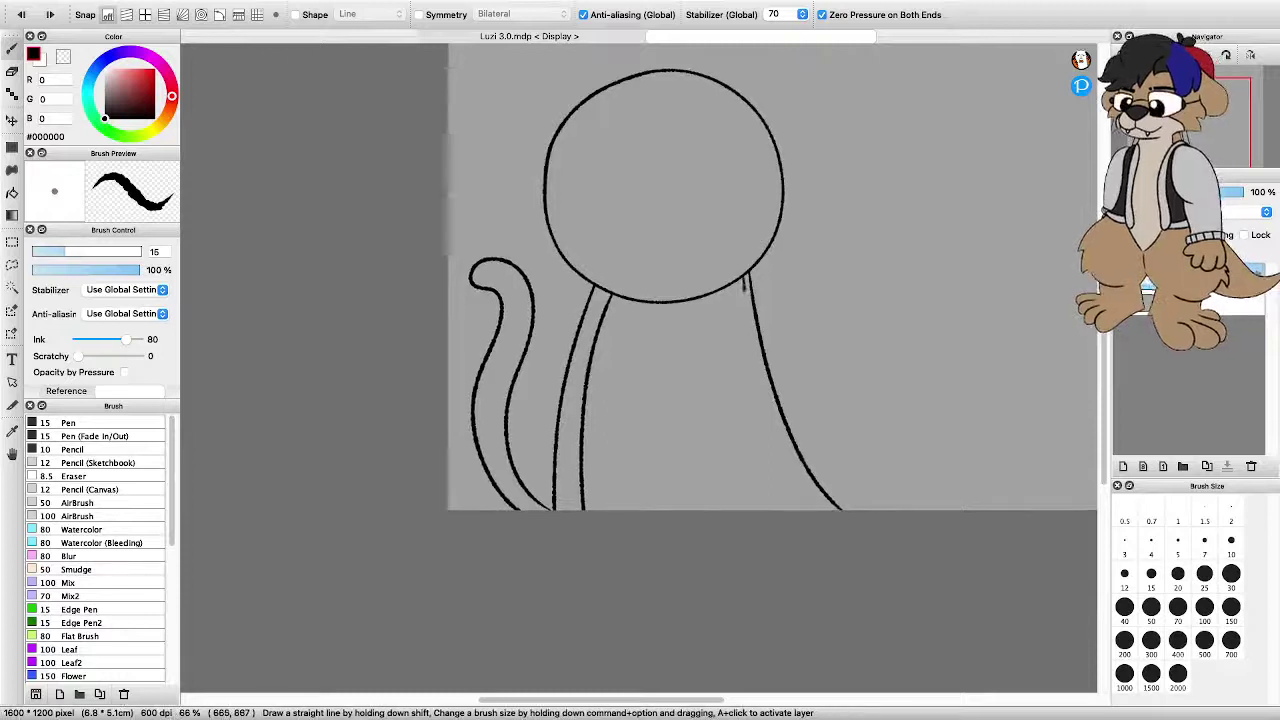
pyautogui.moveTo(745, 277)
pyautogui.mouseDown()
pyautogui.moveTo(757, 381)
pyautogui.moveTo(796, 468)
pyautogui.moveTo(836, 510)
pyautogui.mouseUp()
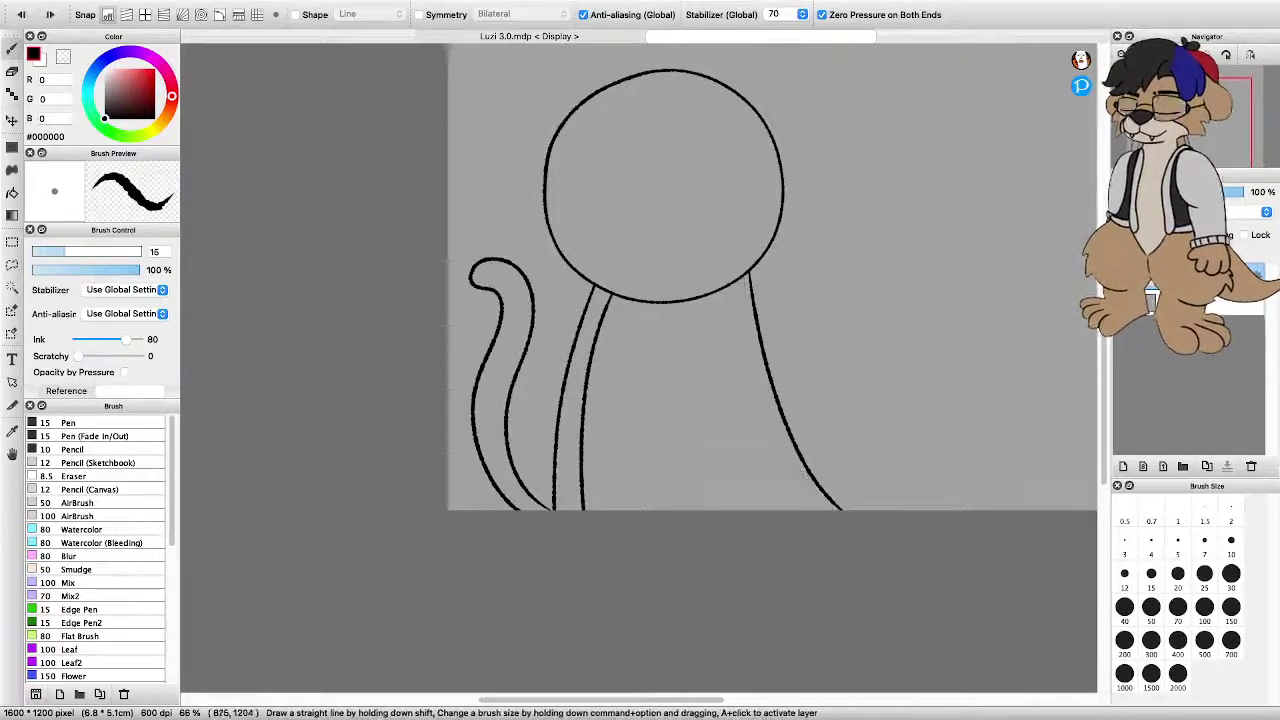
pyautogui.moveTo(745, 278); pyautogui.dragTo(770, 422)
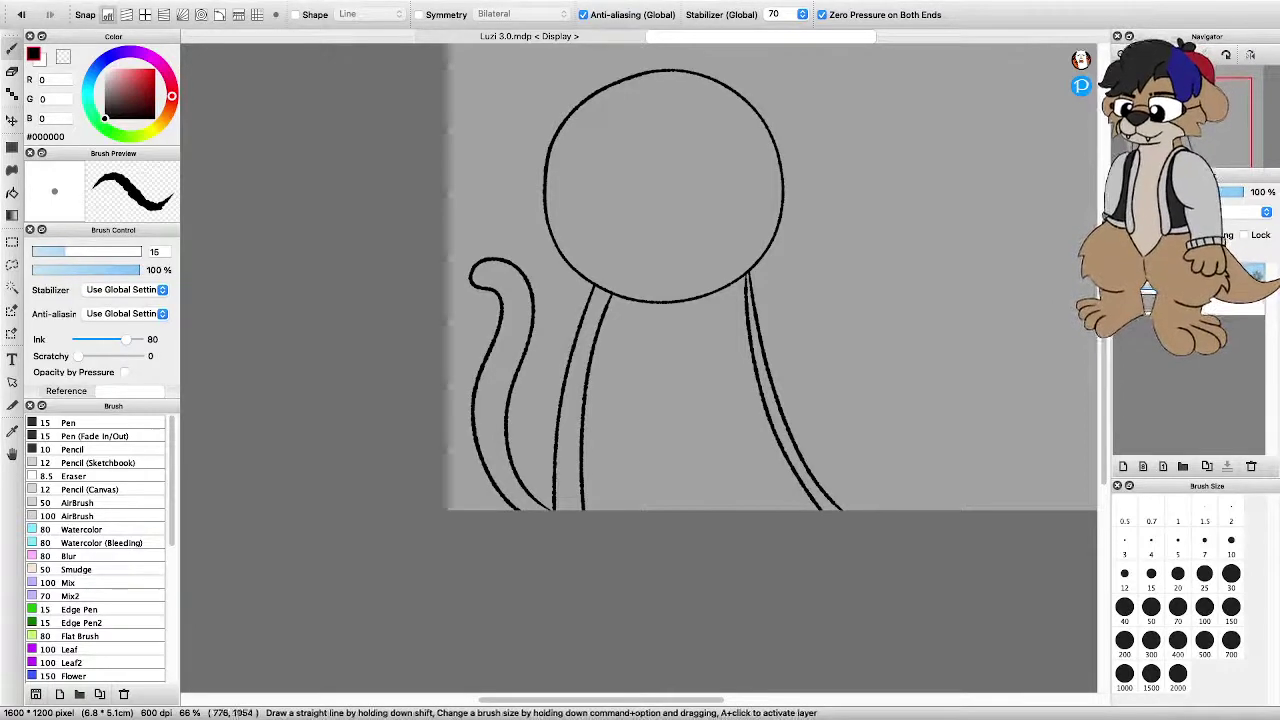
pyautogui.press('super+z')
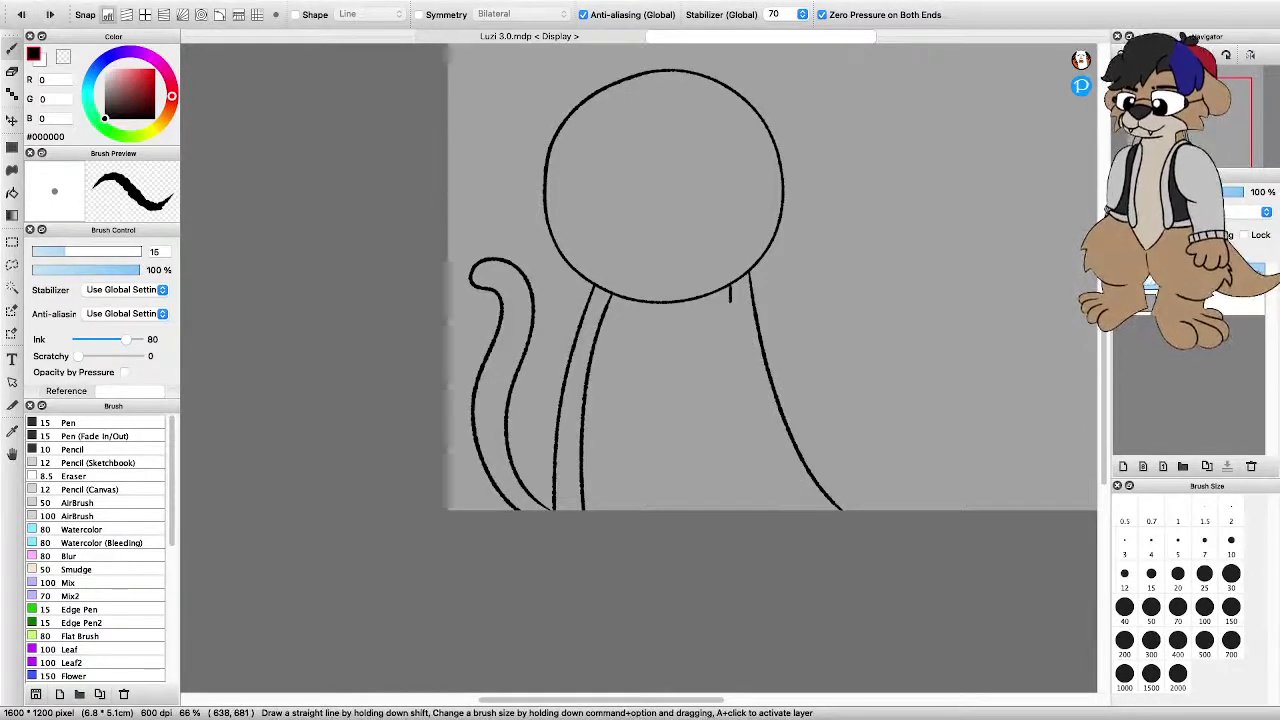
pyautogui.moveTo(731, 282)
pyautogui.mouseDown()
pyautogui.moveTo(756, 431)
pyautogui.moveTo(800, 504)
pyautogui.mouseUp()
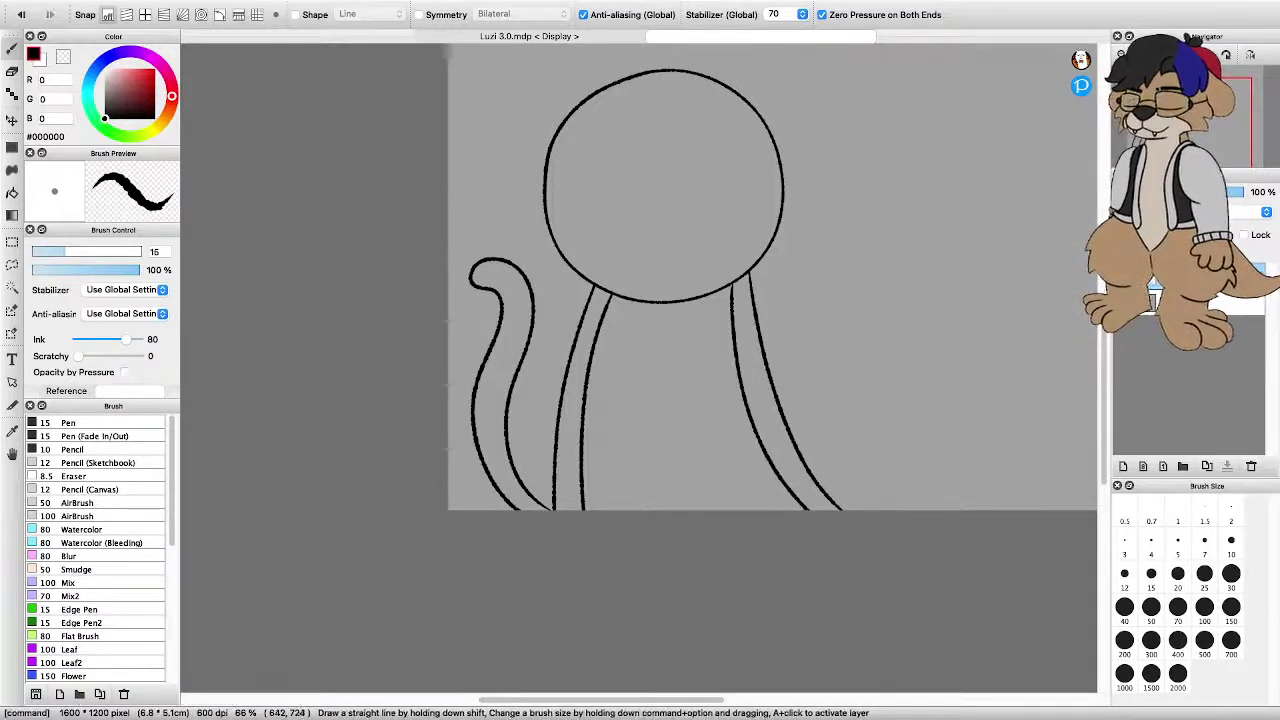
pyautogui.press('super+z')
# Draw a curved line just inside the right body line, from the circle's lower edge down to the canvas's lower edge
pyautogui.moveTo(736, 282)
pyautogui.mouseDown()
pyautogui.moveTo(765, 428)
pyautogui.moveTo(822, 510)
pyautogui.mouseUp()
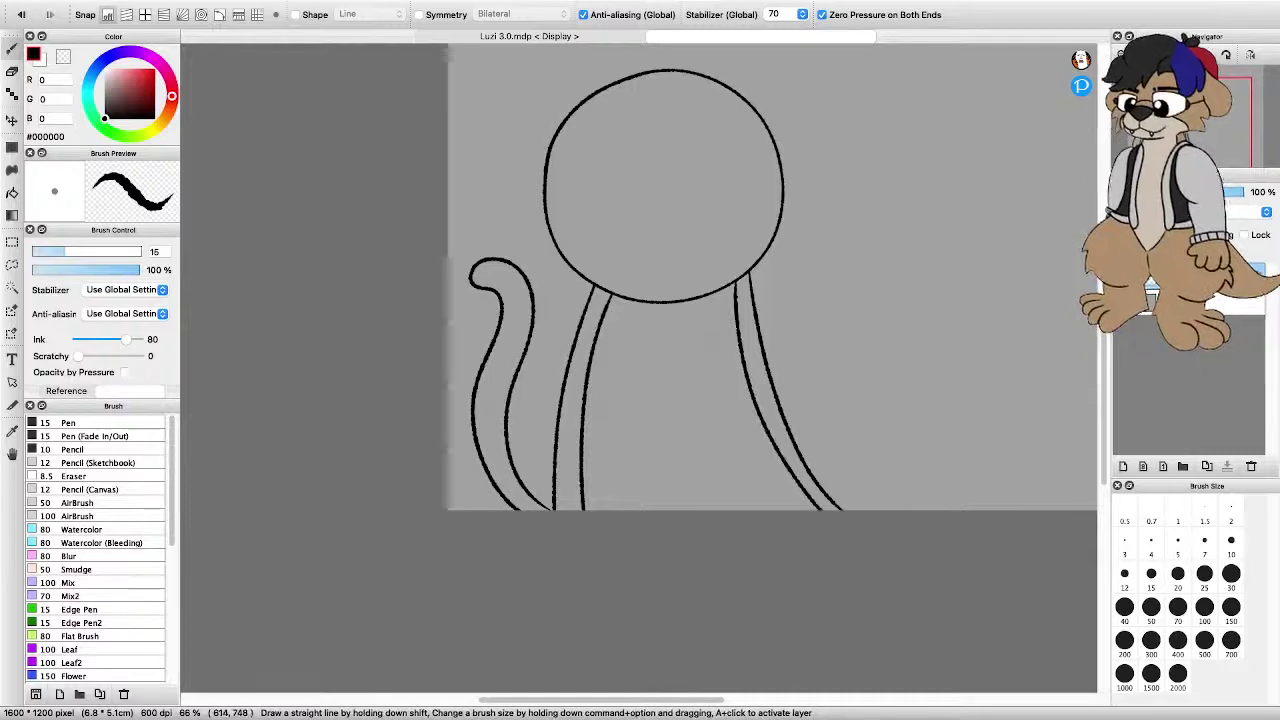
pyautogui.scroll(-2, 724, 263)
pyautogui.scroll(3, 730, 204)
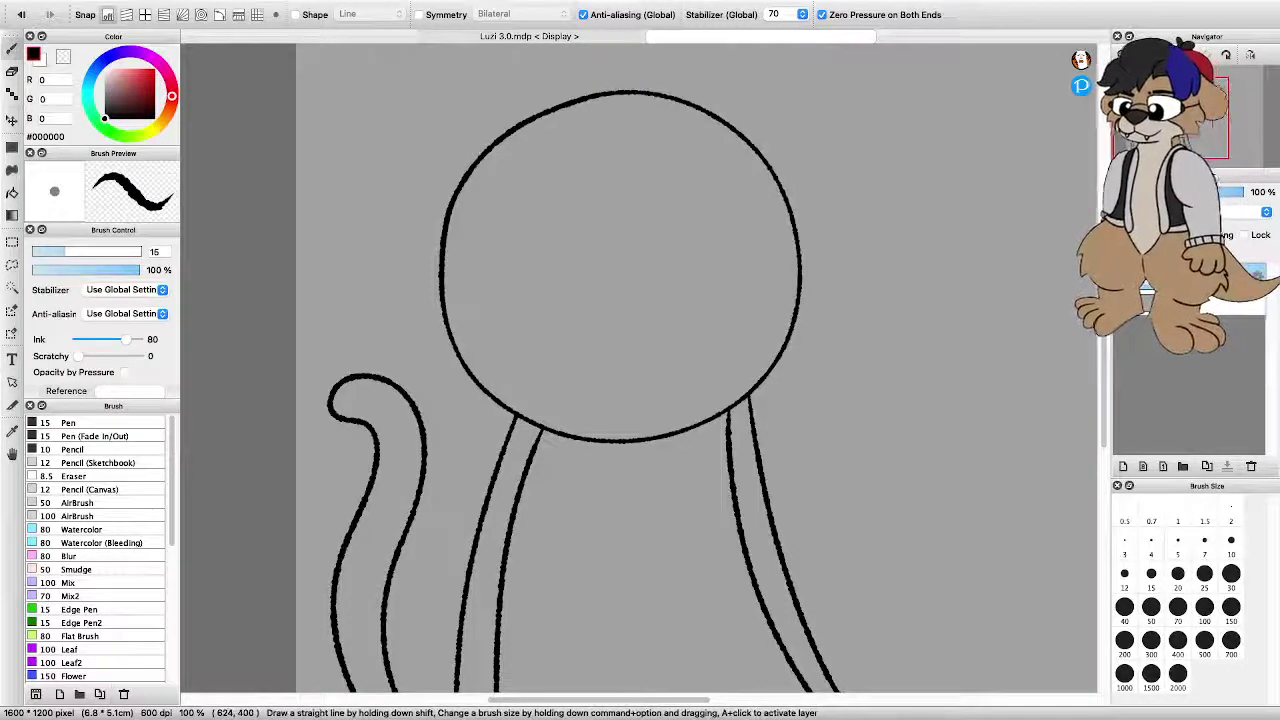
pyautogui.scroll(2, 714, 190)
pyautogui.scroll(-4, 640, 370)
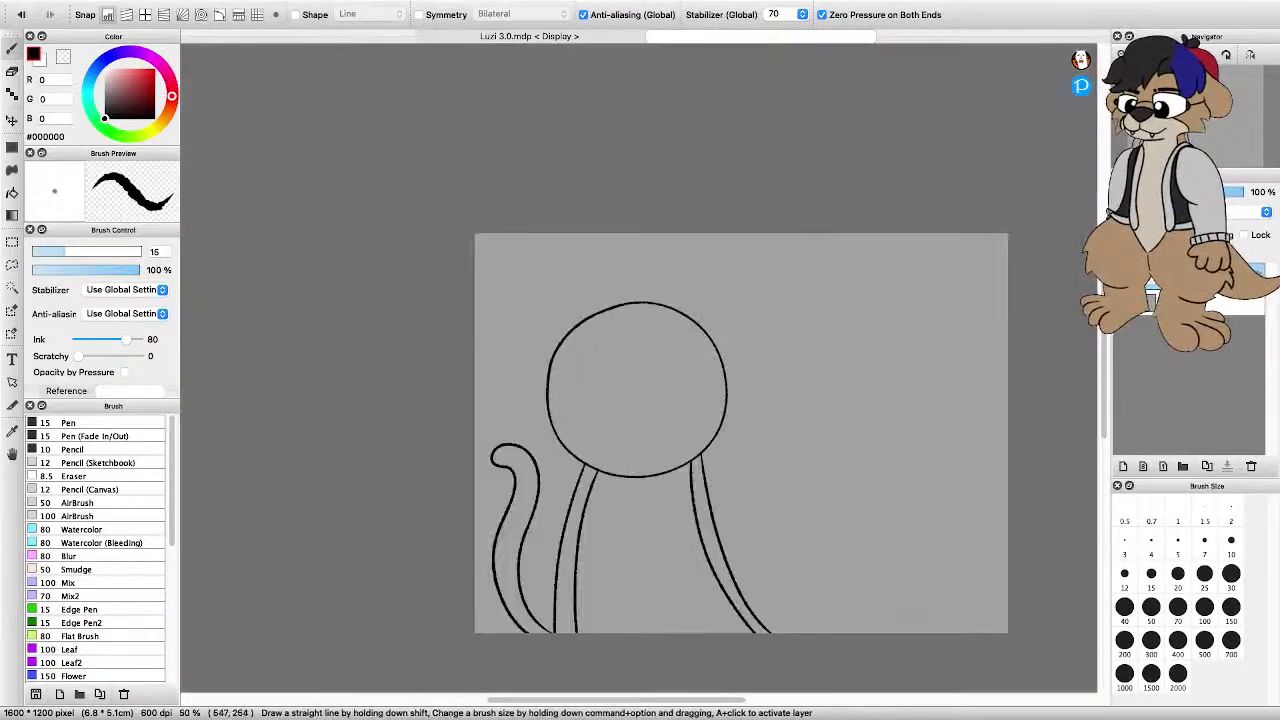
# On the 49% opacity layer, draw a curved horizontal and a curved vertical guideline crossing inside the circle
pyautogui.scroll(3, 640, 370)
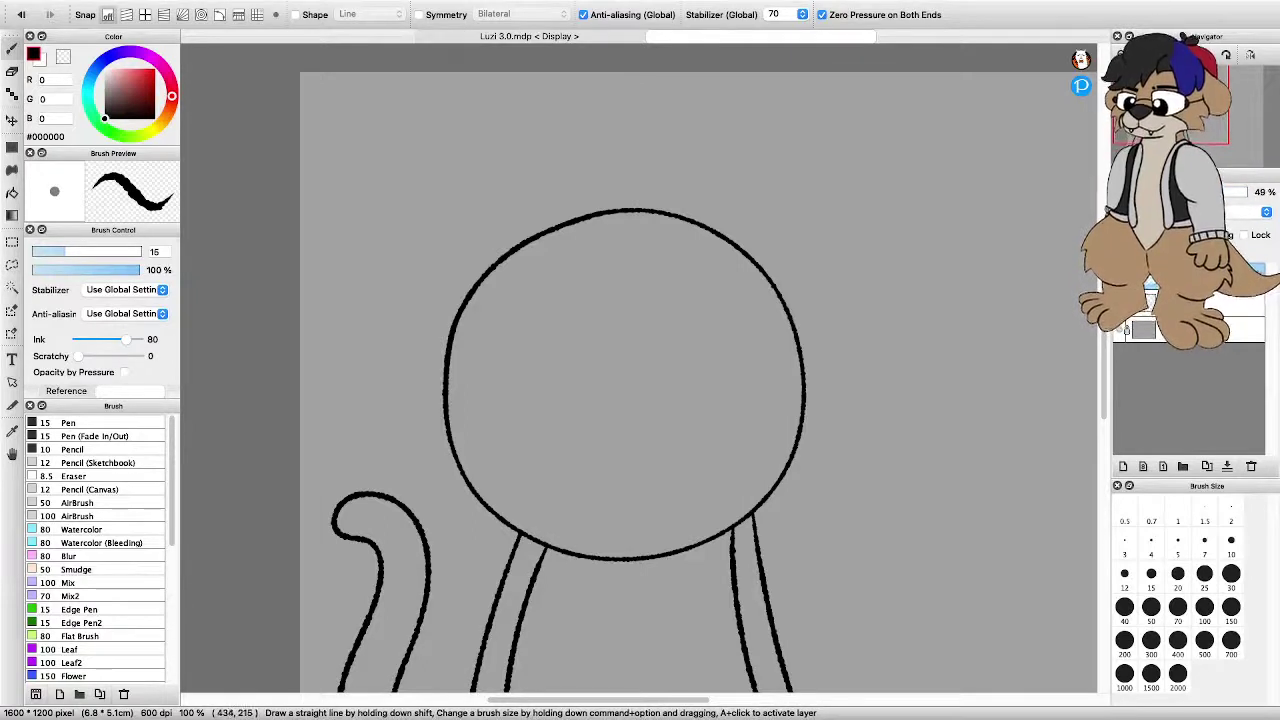
pyautogui.moveTo(595, 219)
pyautogui.mouseDown()
pyautogui.moveTo(652, 302)
pyautogui.moveTo(686, 405)
pyautogui.moveTo(697, 543)
pyautogui.mouseUp()
pyautogui.press('super+z')
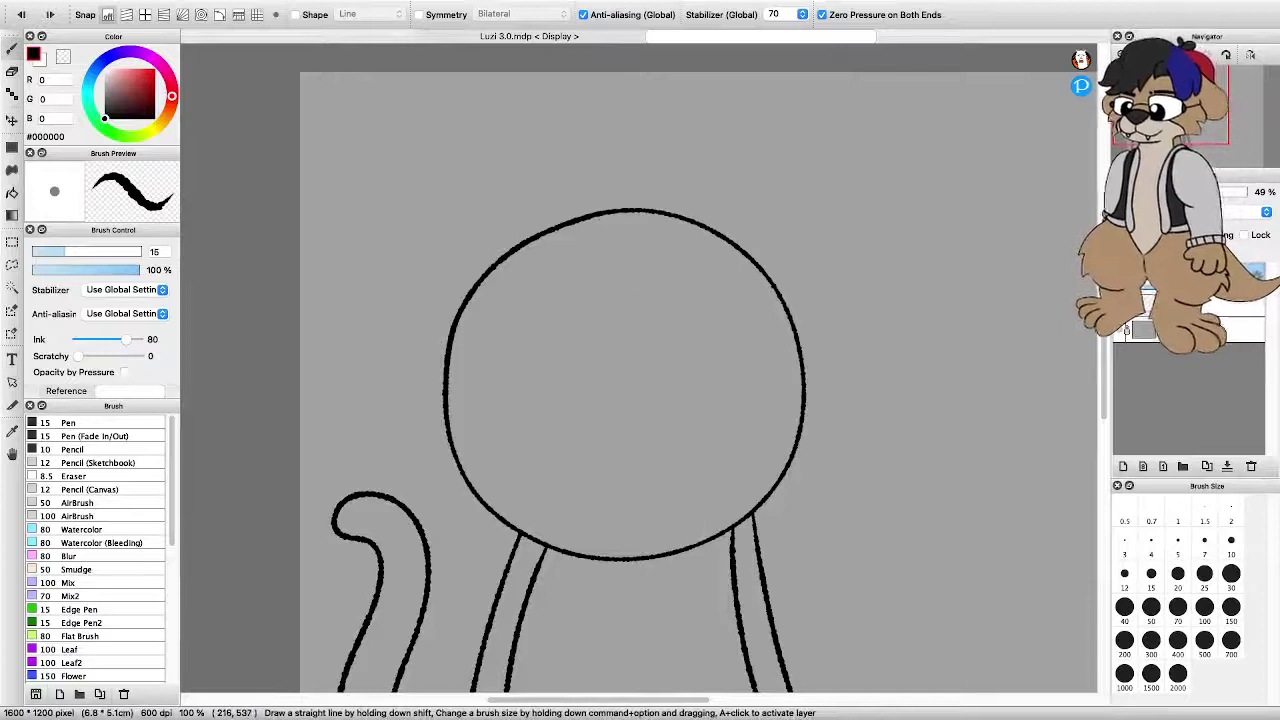
pyautogui.moveTo(450, 424)
pyautogui.mouseDown()
pyautogui.moveTo(574, 371)
pyautogui.moveTo(760, 363)
pyautogui.mouseUp()
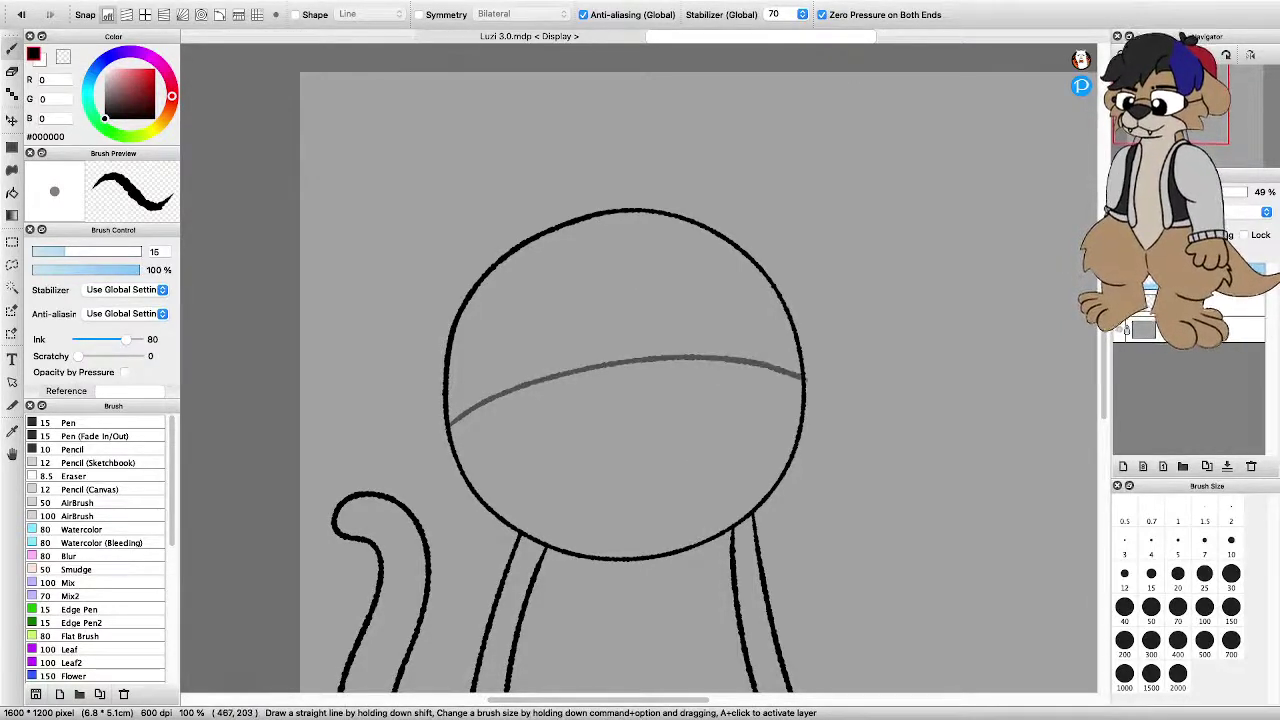
pyautogui.moveTo(616, 212)
pyautogui.mouseDown()
pyautogui.moveTo(664, 355)
pyautogui.moveTo(655, 556)
pyautogui.mouseUp()
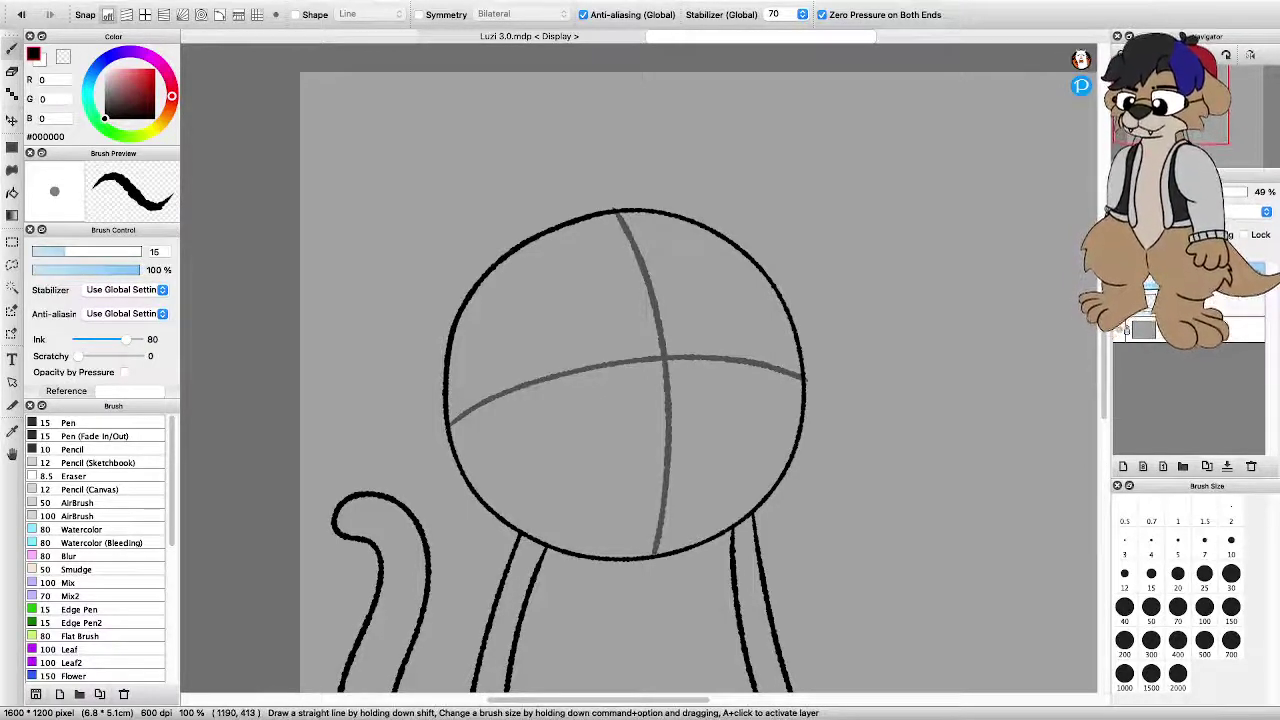
# On the 100% opacity layer, draw a rounded heart-shaped nose where the guidelines cross and a two-curve smiling mouth beneath it
pyautogui.click(1240, 303)
pyautogui.scroll(1, 679, 392)
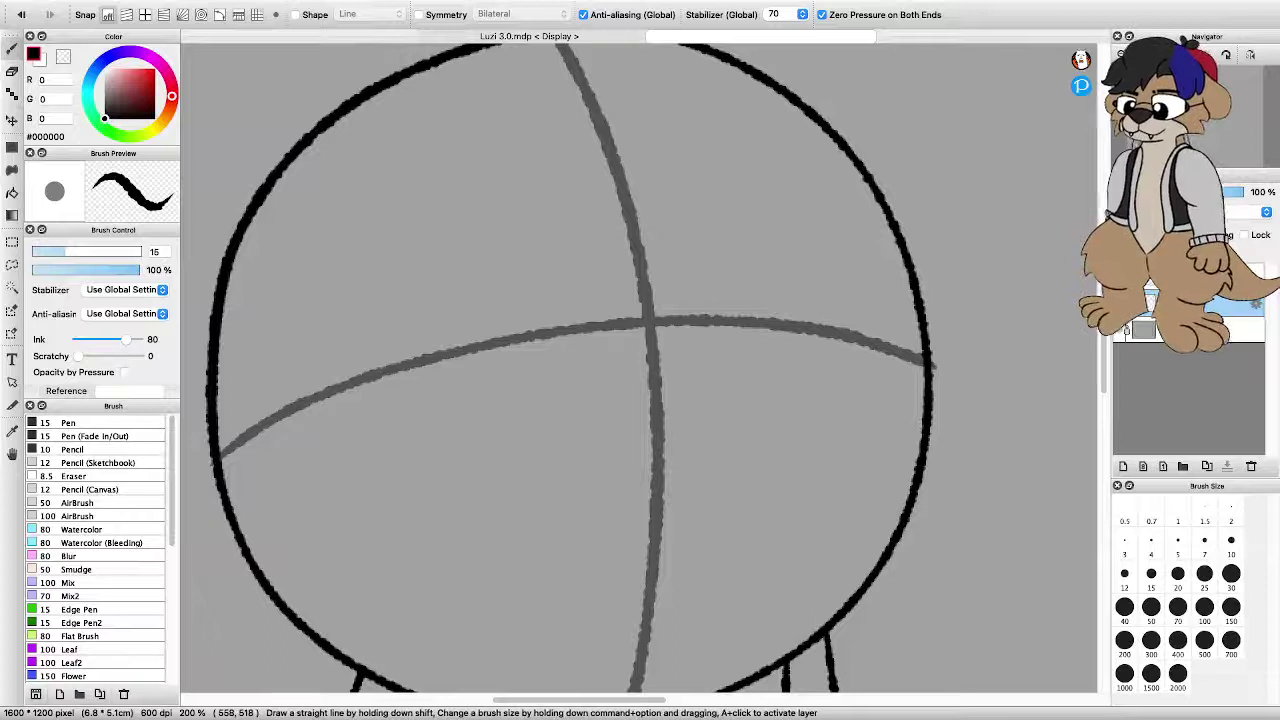
pyautogui.moveTo(662, 442); pyautogui.dragTo(610, 424)
pyautogui.press('super+z')
pyautogui.moveTo(656, 384)
pyautogui.mouseDown()
pyautogui.moveTo(564, 331)
pyautogui.moveTo(587, 284)
pyautogui.moveTo(664, 278)
pyautogui.moveTo(730, 302)
pyautogui.mouseUp()
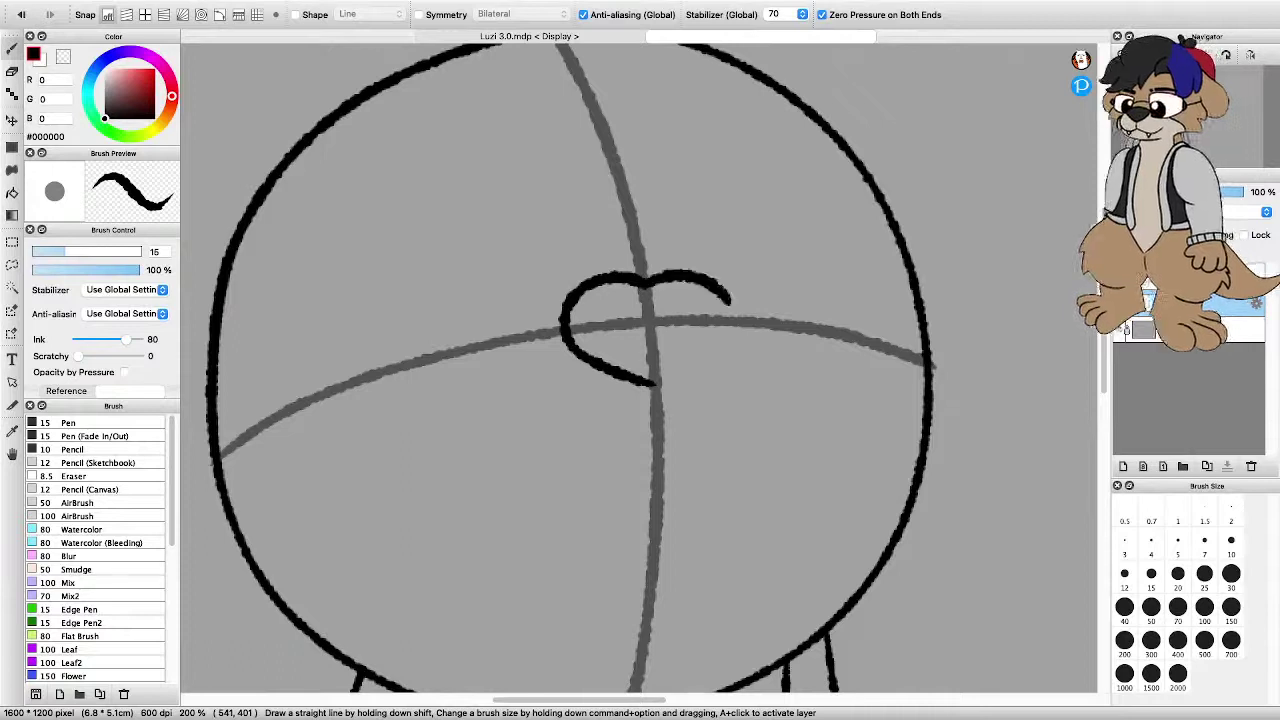
pyautogui.moveTo(730, 300)
pyautogui.mouseDown()
pyautogui.moveTo(655, 383)
pyautogui.moveTo(676, 470)
pyautogui.moveTo(794, 488)
pyautogui.moveTo(808, 446)
pyautogui.mouseUp()
pyautogui.moveTo(655, 386)
pyautogui.mouseDown()
pyautogui.moveTo(648, 440)
pyautogui.moveTo(572, 490)
pyautogui.moveTo(506, 435)
pyautogui.mouseUp()
# Draw three curved, tapering whiskers on the right cheek, extending past the edge of the head
pyautogui.moveTo(752, 390)
pyautogui.mouseDown()
pyautogui.moveTo(885, 368)
pyautogui.moveTo(1005, 398)
pyautogui.mouseUp()
pyautogui.moveTo(766, 407)
pyautogui.mouseDown()
pyautogui.moveTo(924, 425)
pyautogui.moveTo(1005, 485)
pyautogui.moveTo(856, 440)
pyautogui.moveTo(992, 542)
pyautogui.mouseUp()
pyautogui.moveTo(582, 382)
pyautogui.mouseDown()
pyautogui.moveTo(440, 391)
pyautogui.moveTo(188, 508)
pyautogui.mouseUp()
pyautogui.press('super+z')
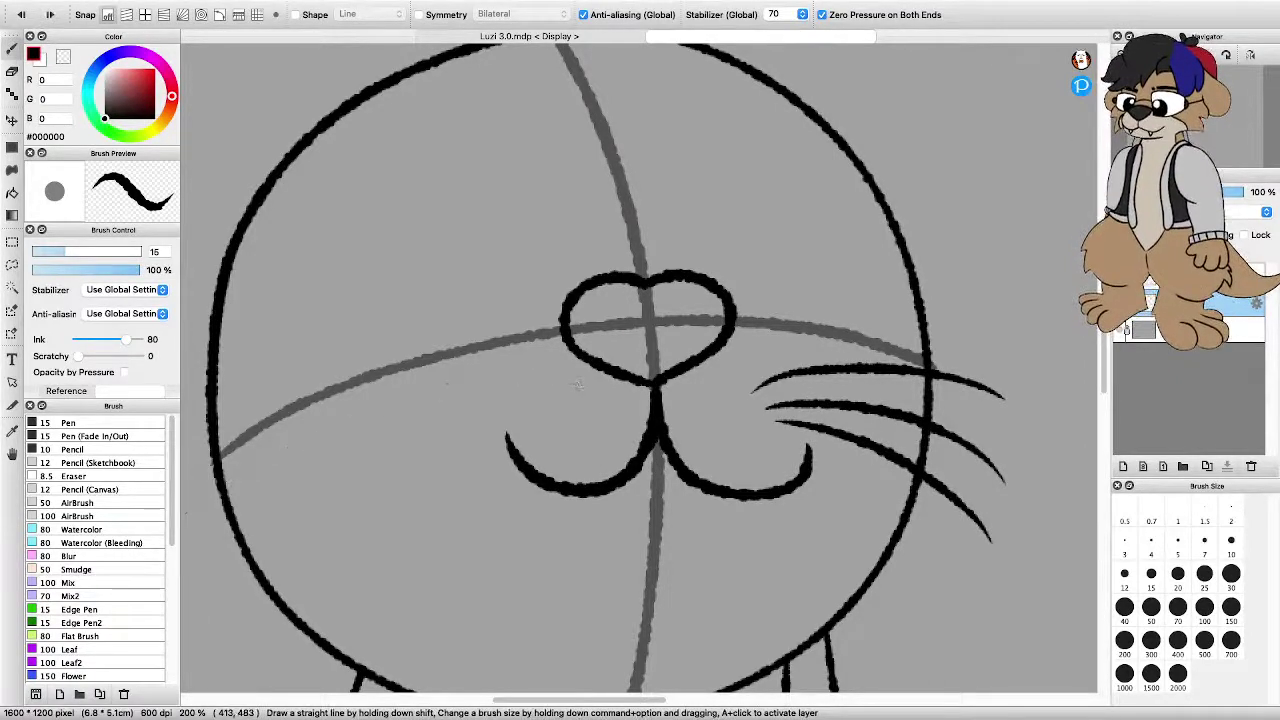
# Draw three curved, tapering whiskers on the left cheek, sweeping down past the edge of the head
pyautogui.press('super+minus')
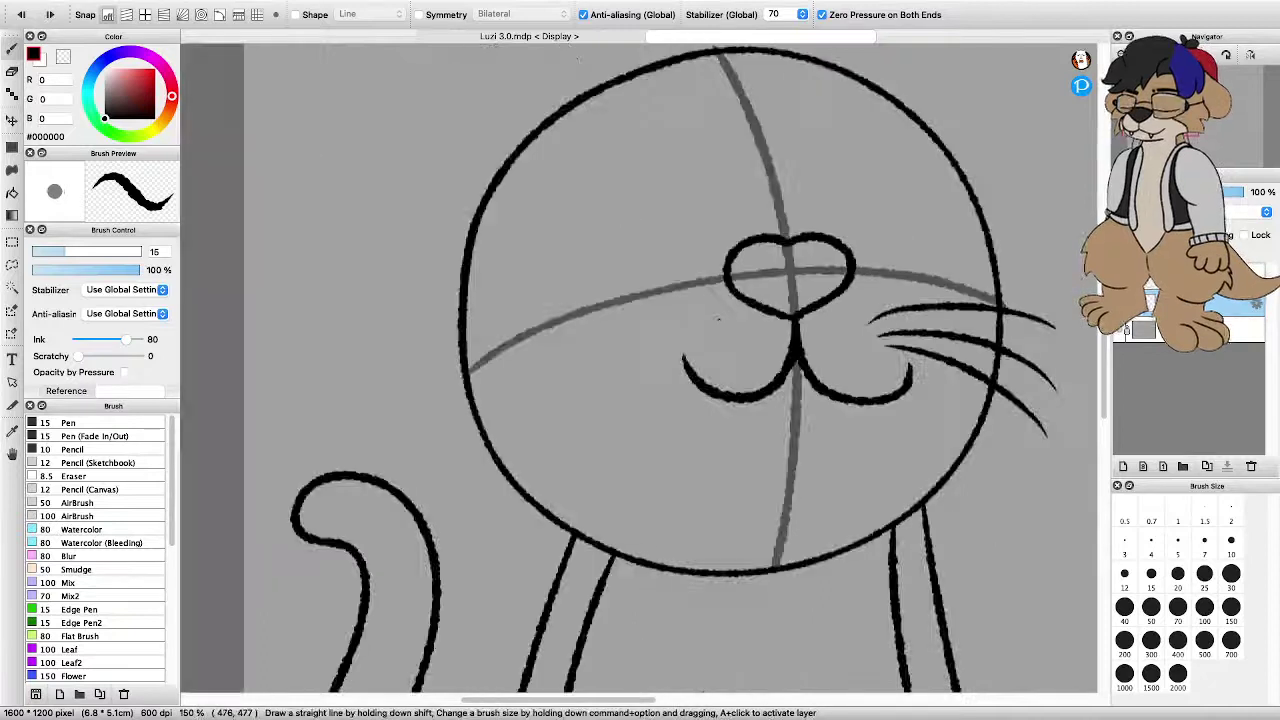
pyautogui.moveTo(718, 318)
pyautogui.mouseDown()
pyautogui.moveTo(546, 334)
pyautogui.moveTo(388, 412)
pyautogui.mouseUp()
pyautogui.moveTo(718, 340)
pyautogui.mouseDown()
pyautogui.moveTo(540, 370)
pyautogui.moveTo(422, 446)
pyautogui.mouseUp()
pyautogui.moveTo(726, 349)
pyautogui.mouseDown()
pyautogui.moveTo(578, 384)
pyautogui.moveTo(462, 484)
pyautogui.mouseUp()
# Inspect the nose, mouth and whiskers up close and against the whole figure
pyautogui.press('super+minus')
pyautogui.press('super+minus')
pyautogui.press('super+plus')
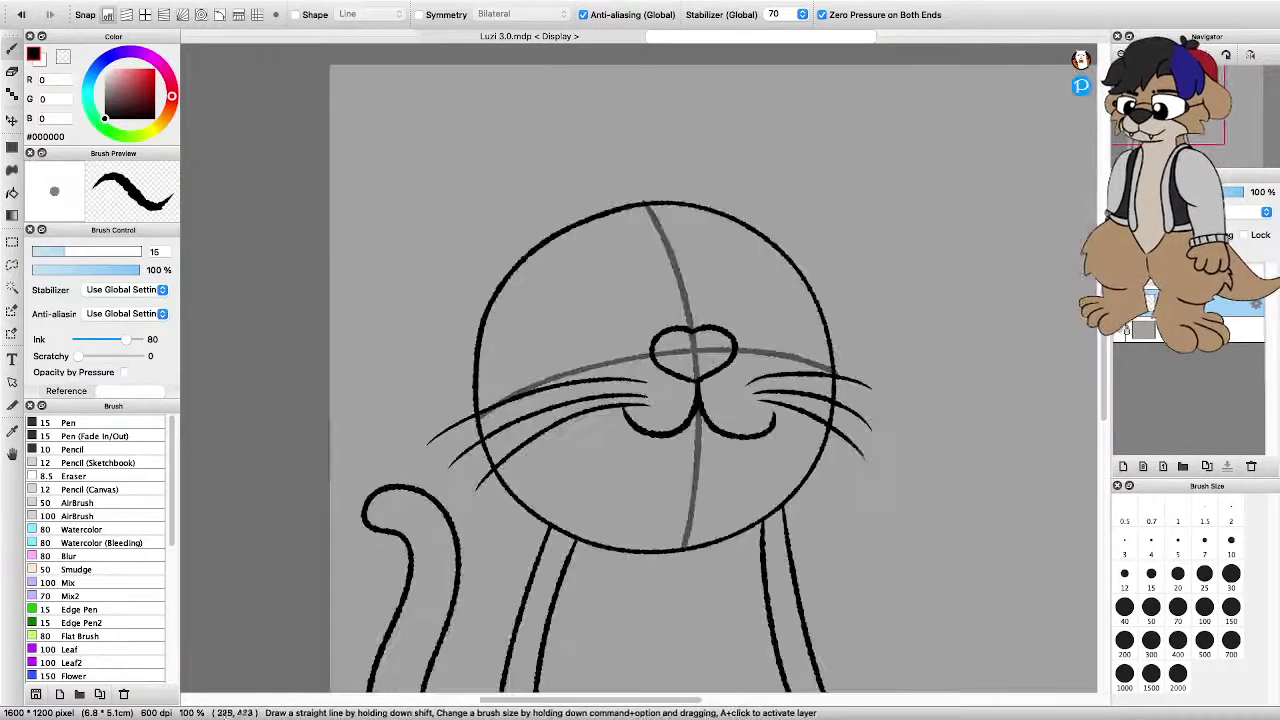
pyautogui.scroll(-1, 602, 376)
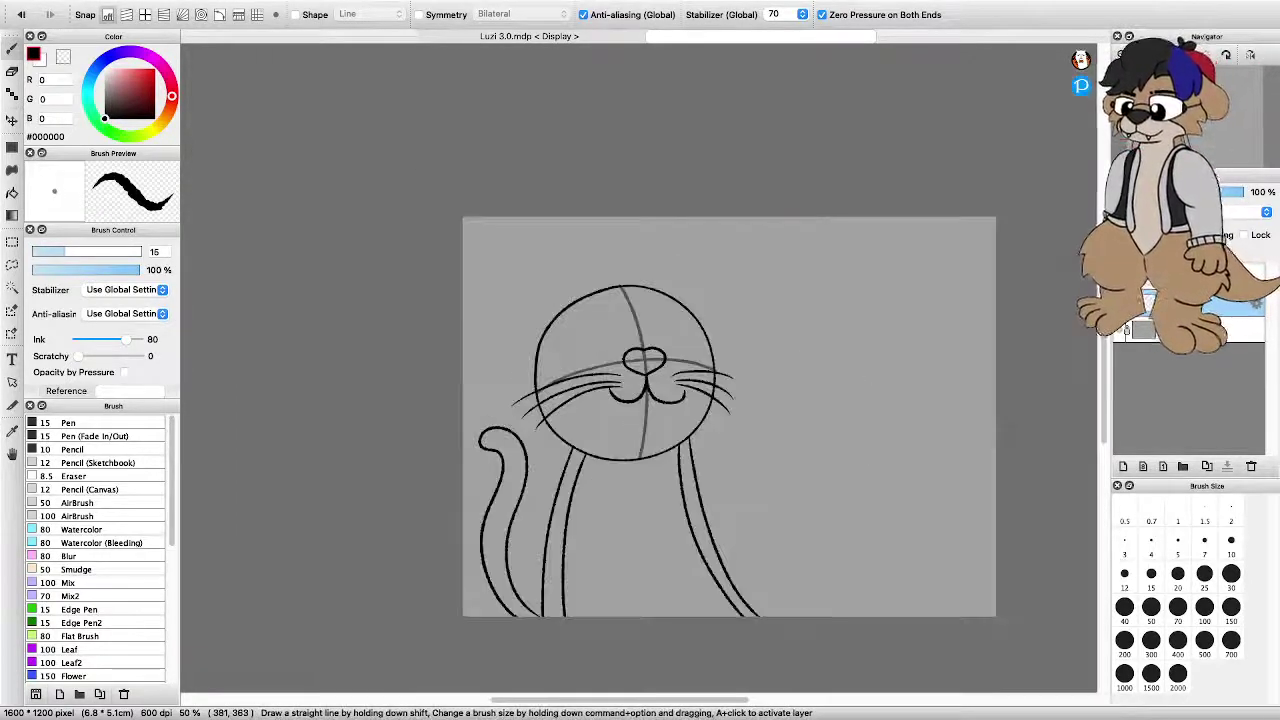
pyautogui.scroll(3, 594, 342)
pyautogui.scroll(-1, 690, 388)
pyautogui.press('super+minus')
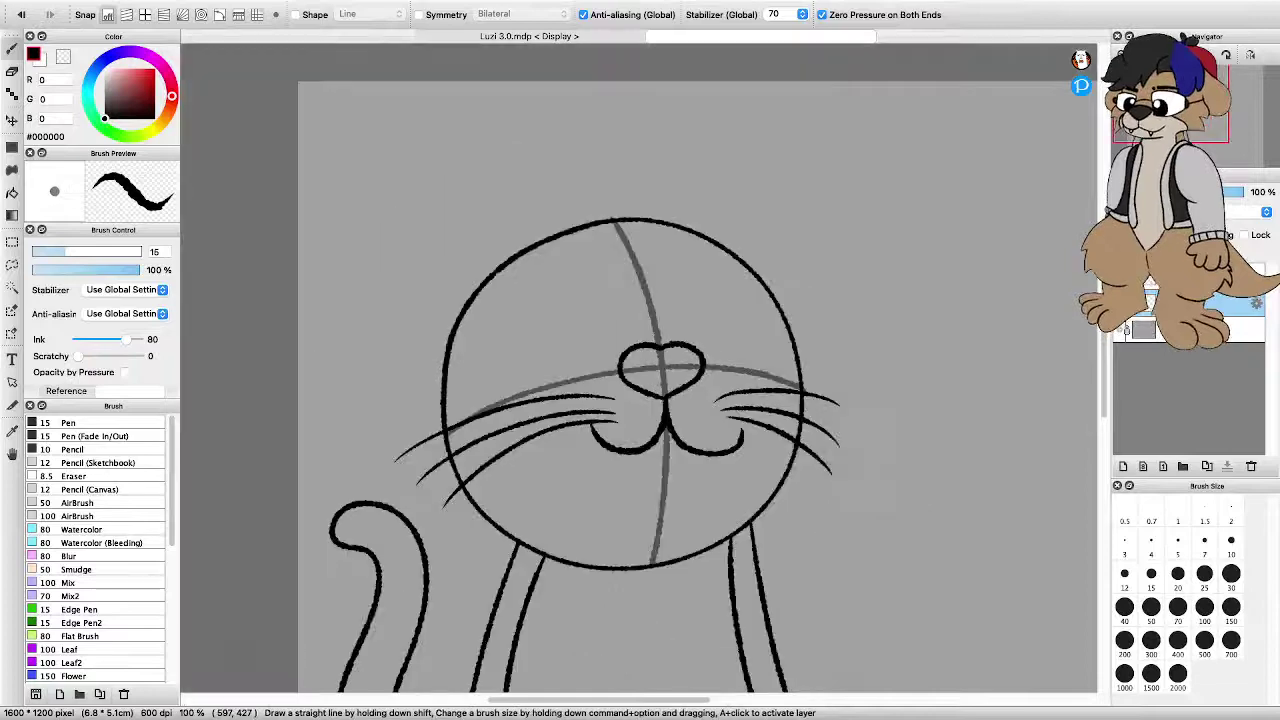
pyautogui.scroll(3, 686, 371)
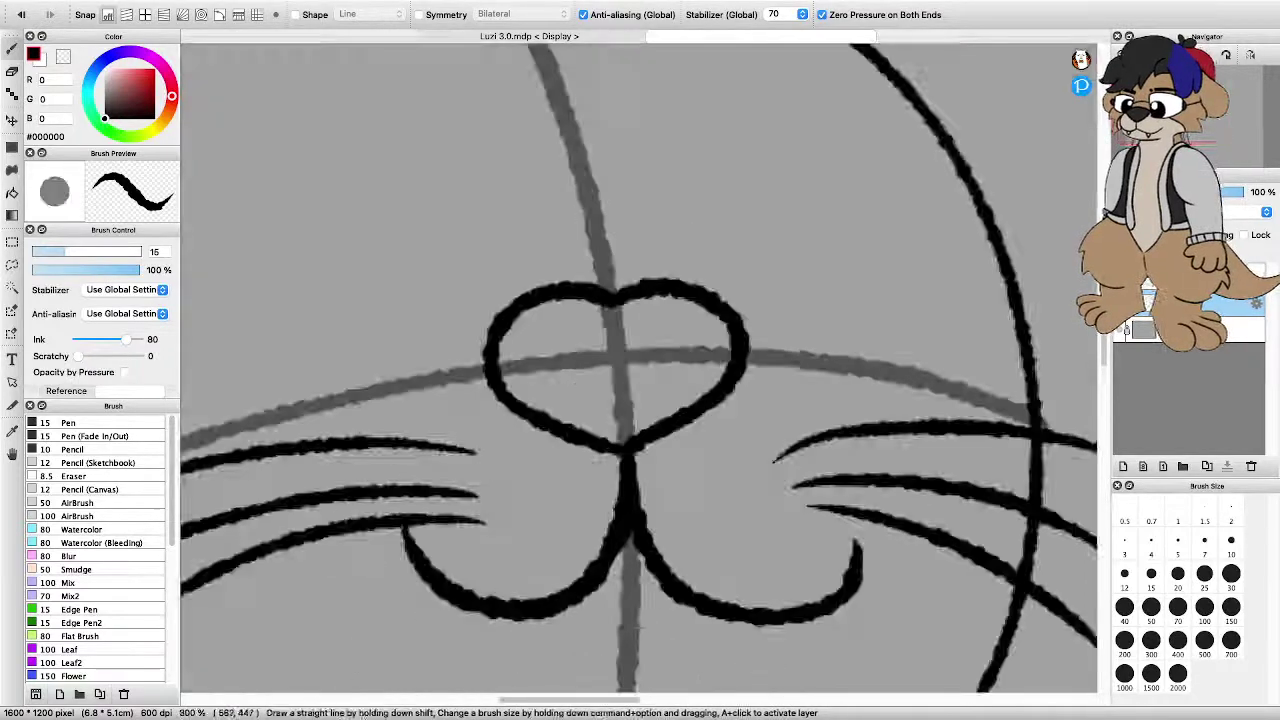
pyautogui.scroll(-4, 635, 384)
pyautogui.press('super+plus')
pyautogui.press('super+minus')
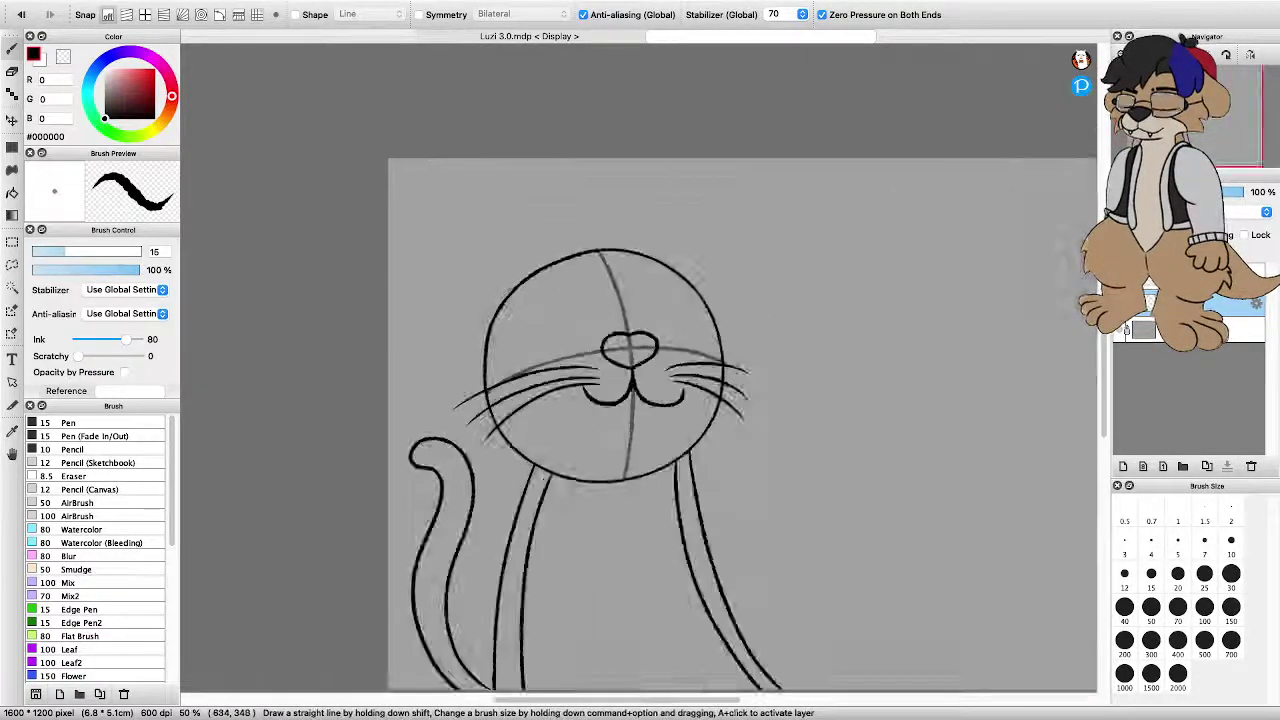
# Draw two upright oval eyes above the nose, one on each side of the vertical guideline, and fill them solid black
pyautogui.press('super+plus')
pyautogui.press('super+plus')
pyautogui.press('super+plus')
pyautogui.press('super+plus')
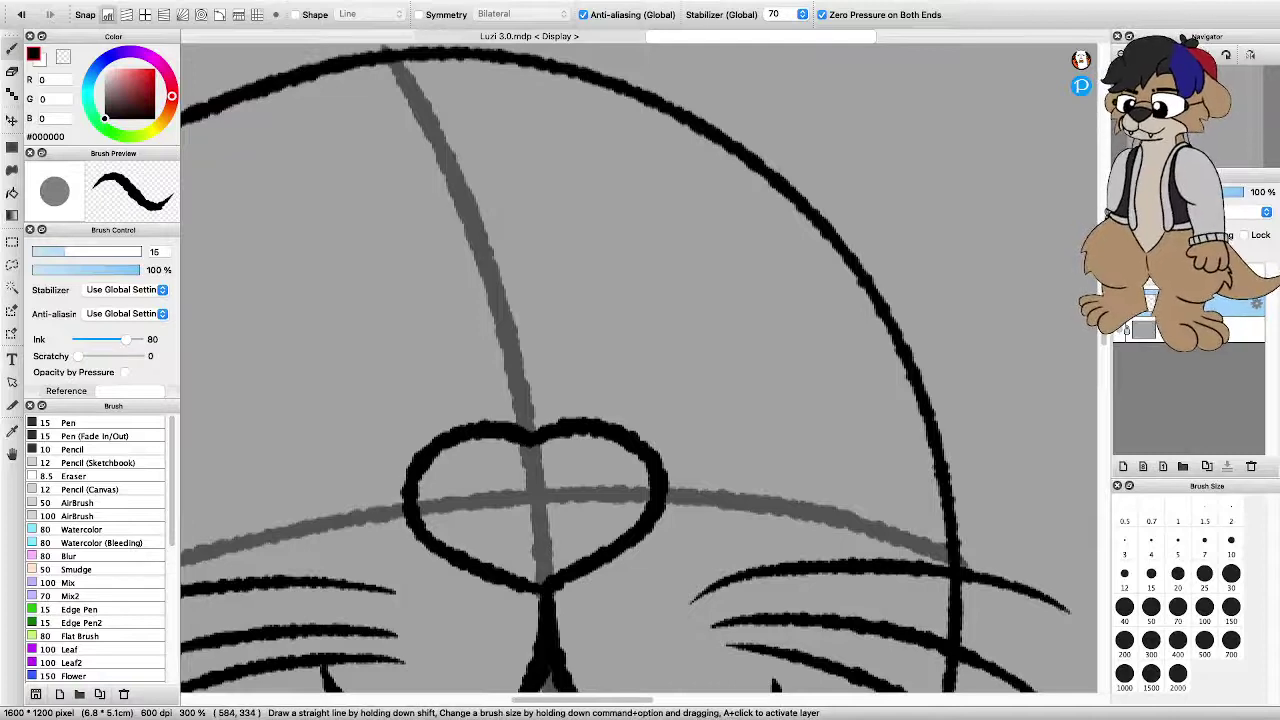
pyautogui.moveTo(646, 348)
pyautogui.mouseDown()
pyautogui.moveTo(617, 250)
pyautogui.moveTo(660, 244)
pyautogui.moveTo(692, 352)
pyautogui.moveTo(672, 358)
pyautogui.moveTo(660, 275)
pyautogui.moveTo(674, 326)
pyautogui.moveTo(660, 346)
pyautogui.moveTo(647, 262)
pyautogui.moveTo(664, 334)
pyautogui.moveTo(652, 300)
pyautogui.mouseUp()
pyautogui.scroll(-1, 1039, 148)
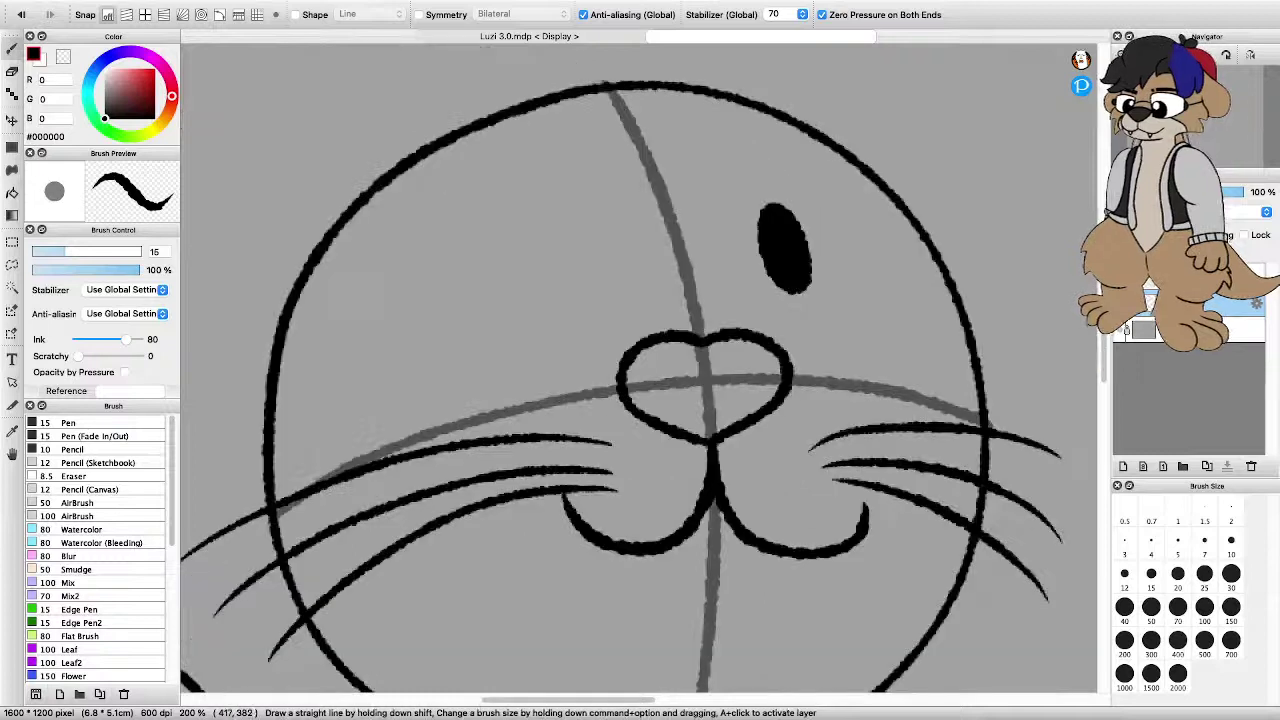
pyautogui.moveTo(566, 328)
pyautogui.mouseDown()
pyautogui.moveTo(550, 246)
pyautogui.moveTo(575, 234)
pyautogui.moveTo(600, 306)
pyautogui.moveTo(596, 327)
pyautogui.moveTo(566, 322)
pyautogui.moveTo(565, 247)
pyautogui.mouseUp()
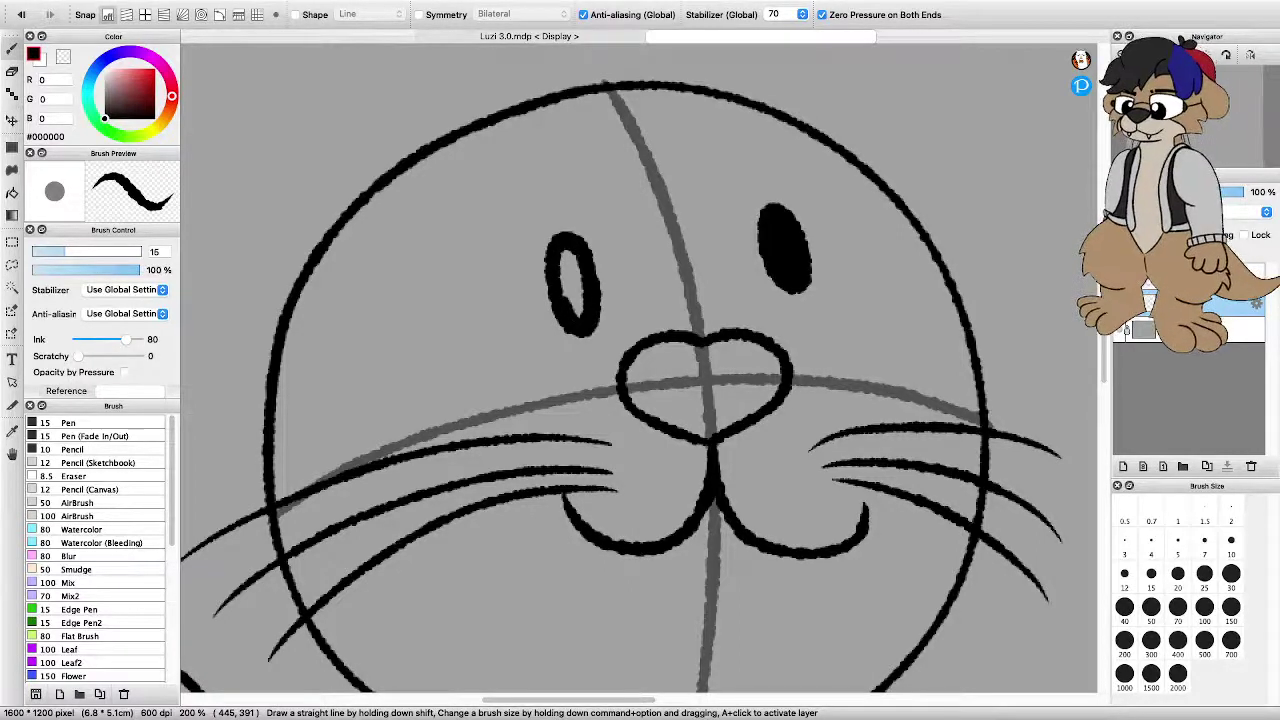
pyautogui.moveTo(566, 252)
pyautogui.mouseDown()
pyautogui.moveTo(578, 312)
pyautogui.moveTo(569, 276)
pyautogui.moveTo(577, 298)
pyautogui.mouseUp()
pyautogui.scroll(-2, 578, 300)
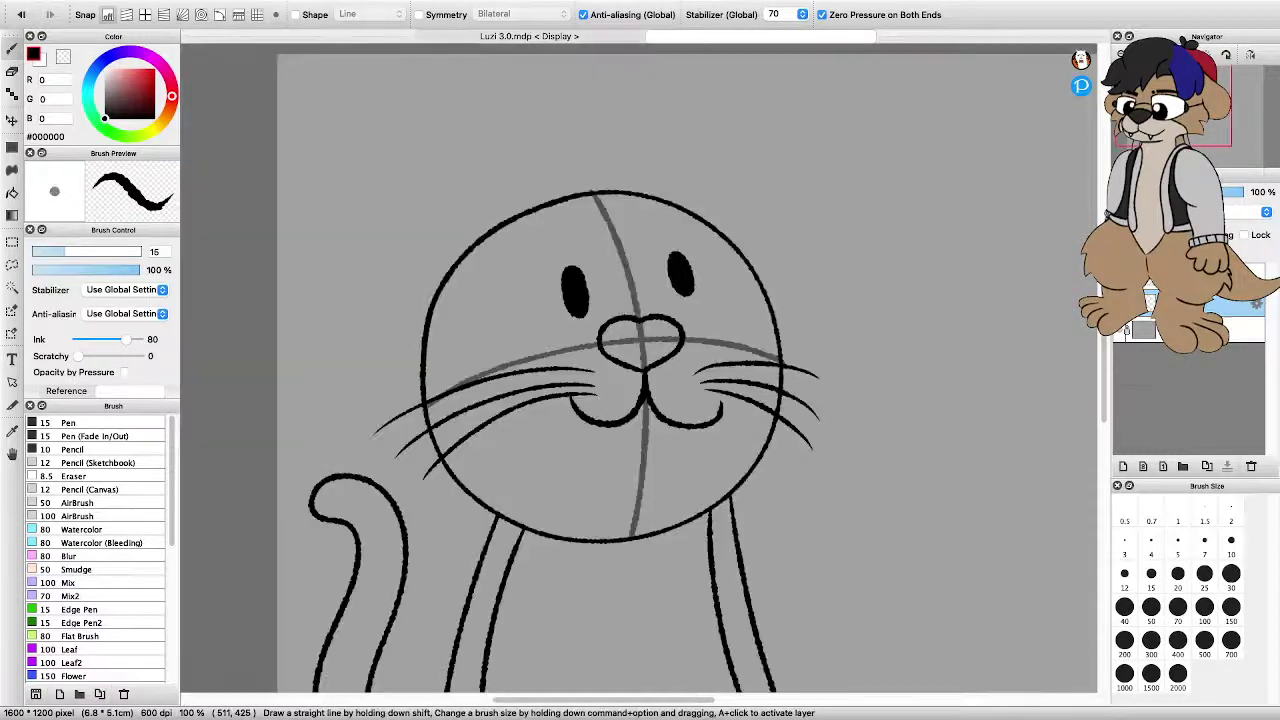
# Draw the outlines of two pointed ears with rounded tips on the upper left and upper right of the head
pyautogui.scroll(-1, 655, 423)
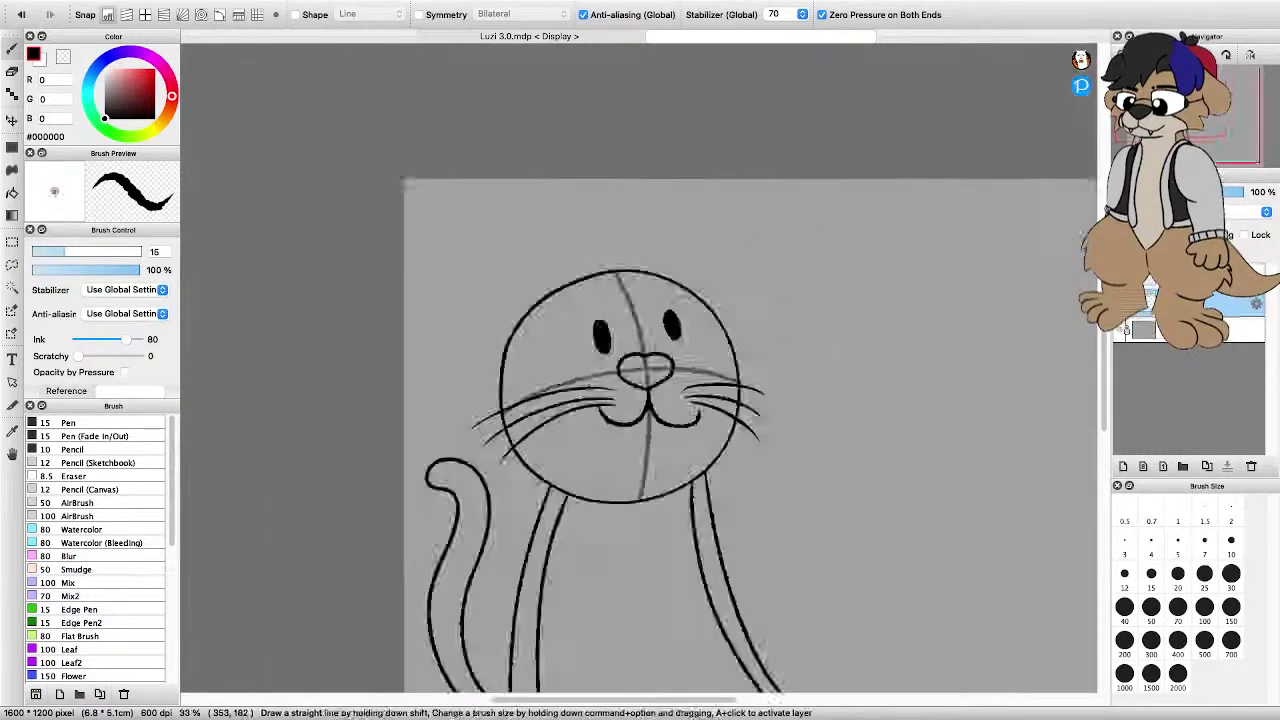
pyautogui.scroll(2, 557, 257)
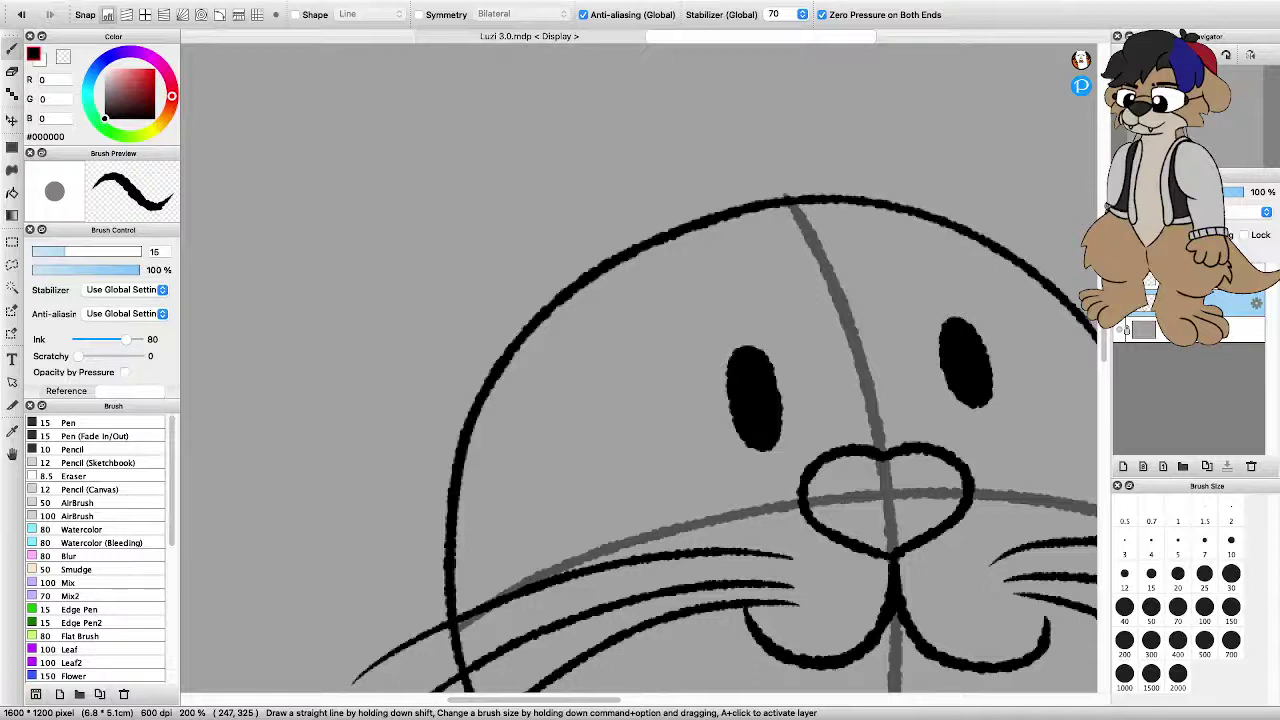
pyautogui.press('super+minus')
pyautogui.moveTo(441, 338); pyautogui.dragTo(460, 437)
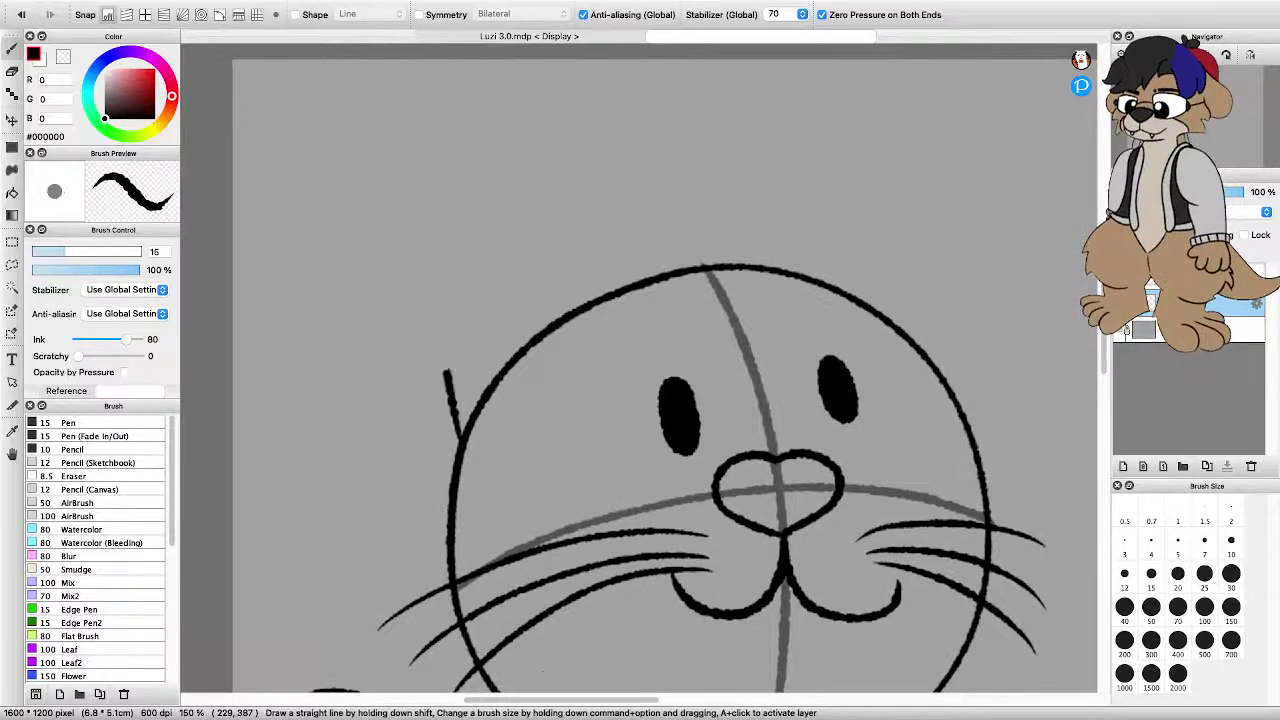
pyautogui.moveTo(441, 340); pyautogui.dragTo(578, 306)
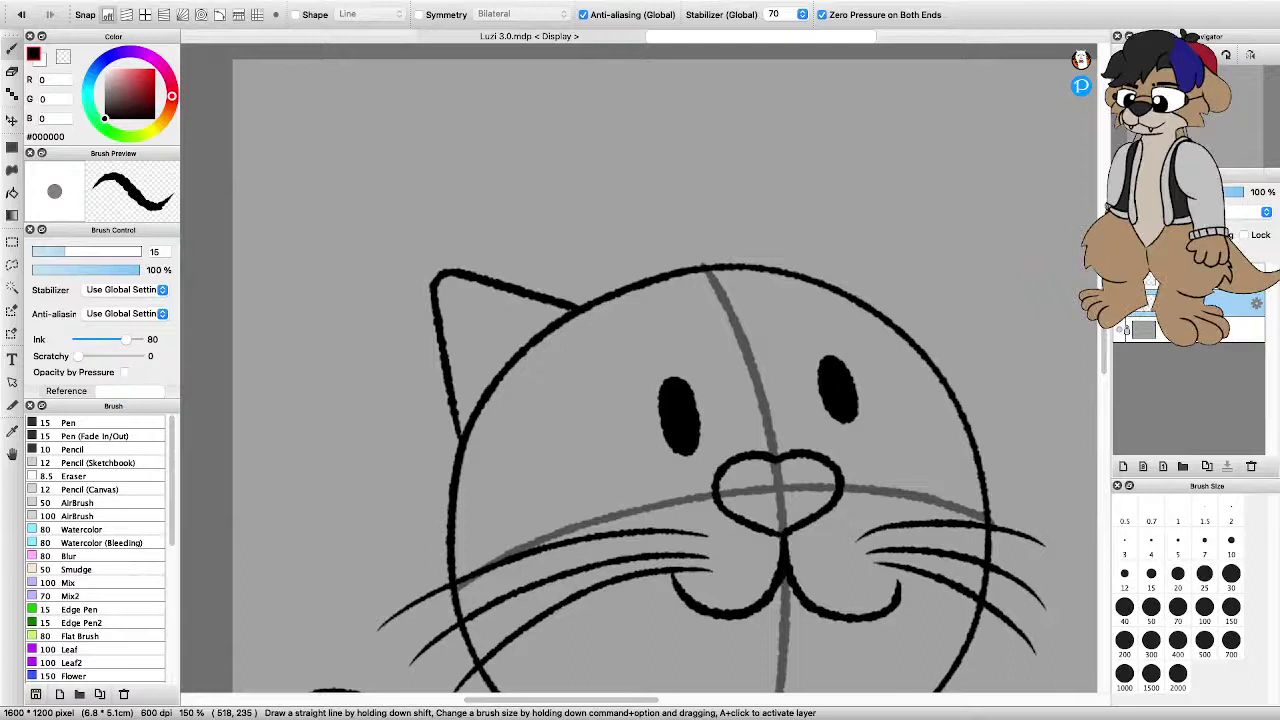
pyautogui.moveTo(792, 270)
pyautogui.mouseDown()
pyautogui.moveTo(828, 220)
pyautogui.moveTo(915, 345)
pyautogui.mouseUp()
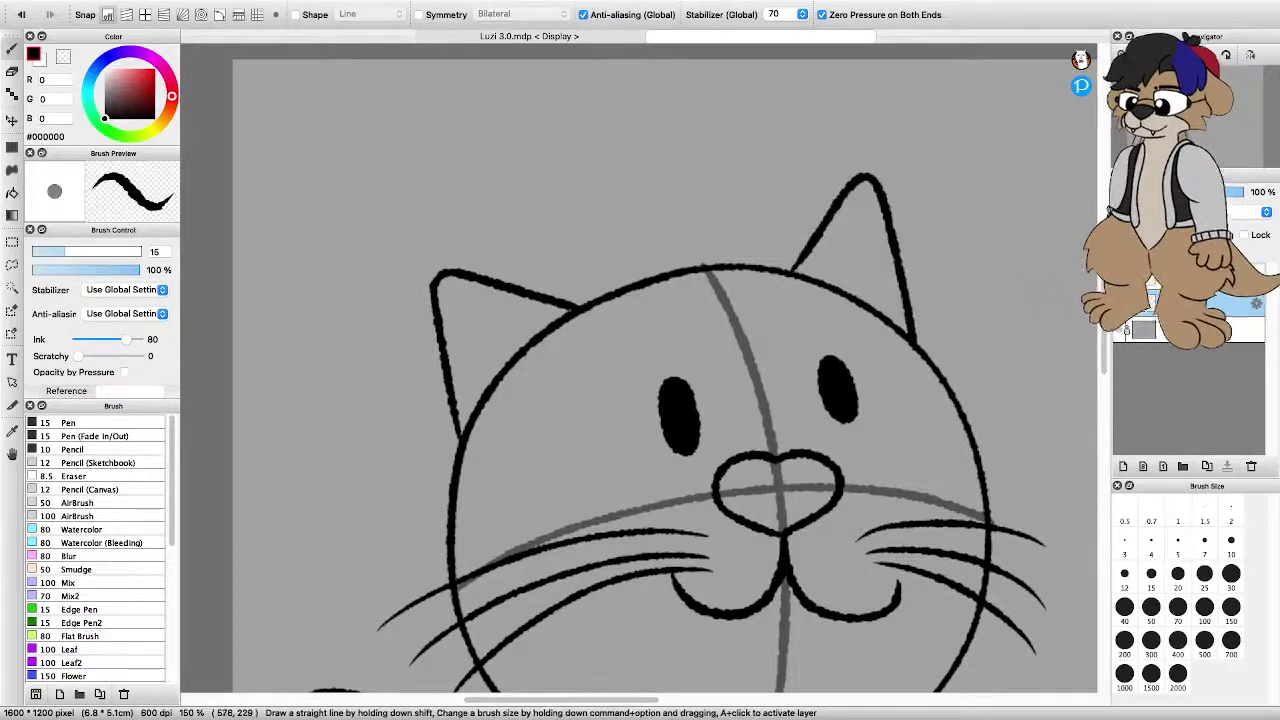
# Draw a smaller inner ear line inside each ear, redrawing the right one so that it meets the head outline
pyautogui.moveTo(476, 410); pyautogui.dragTo(545, 335)
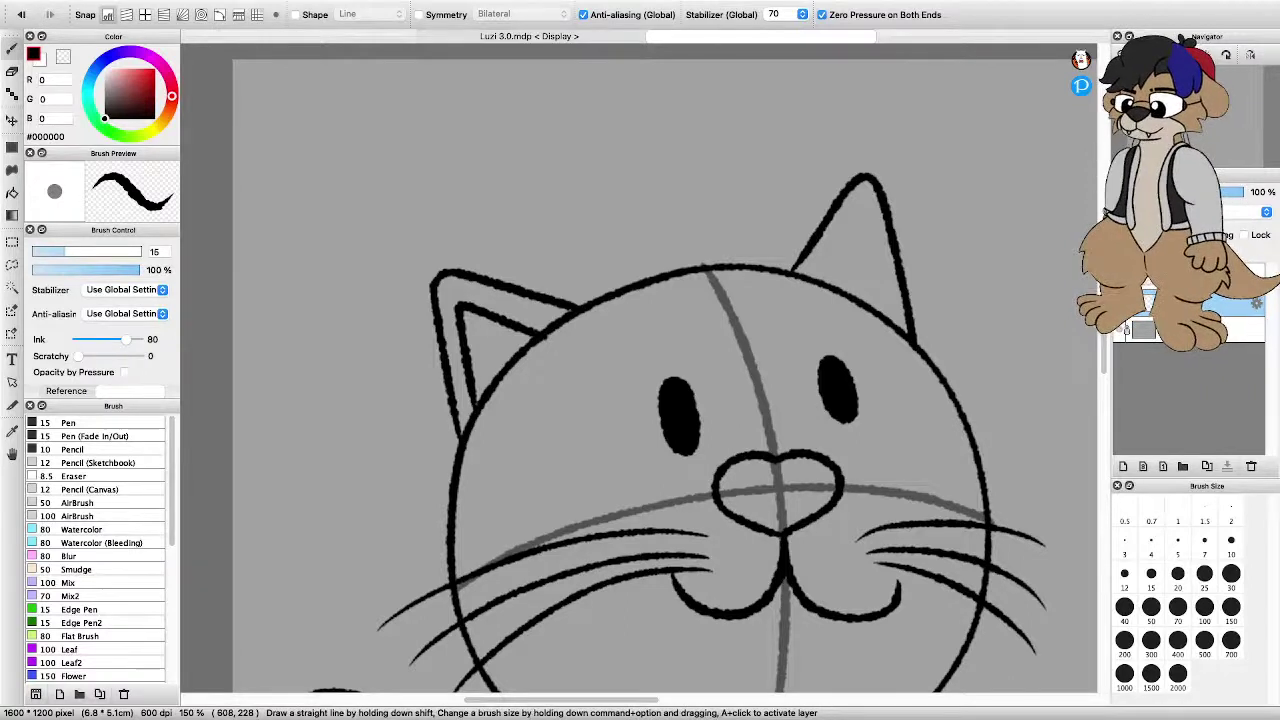
pyautogui.moveTo(828, 280); pyautogui.dragTo(884, 308)
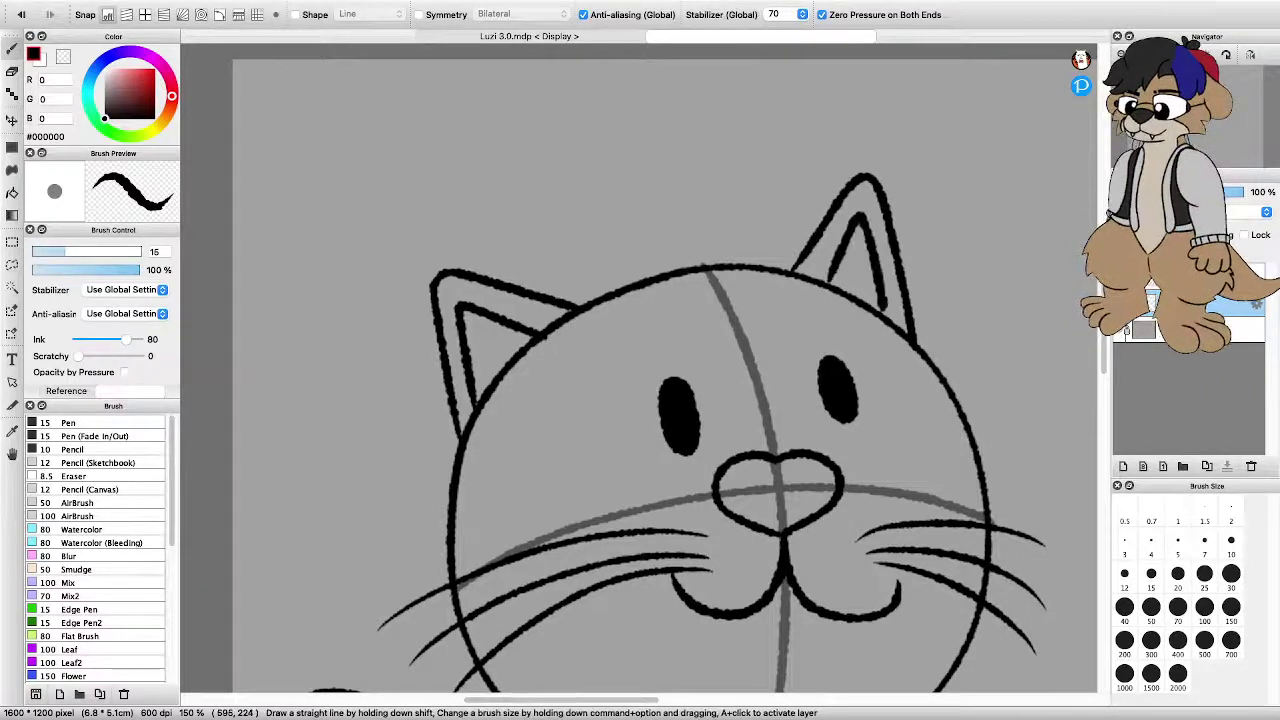
pyautogui.press('super+plus')
pyautogui.press('super+plus')
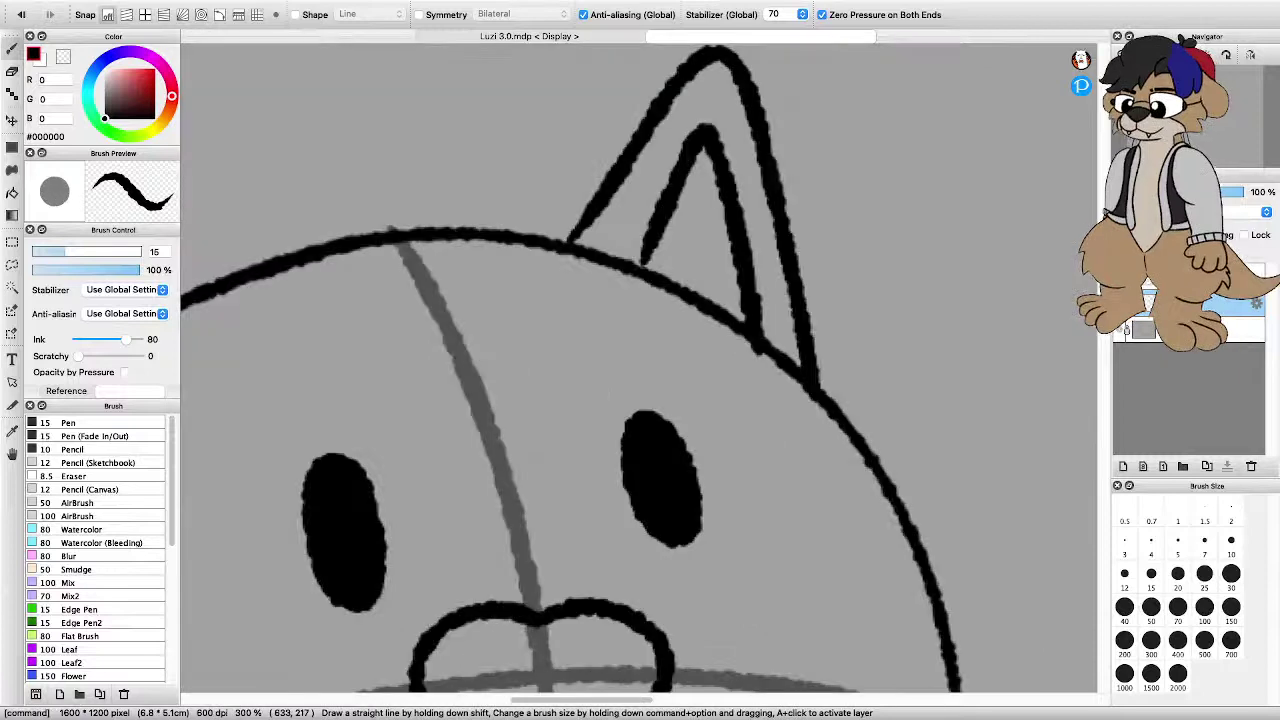
pyautogui.press('super+z')
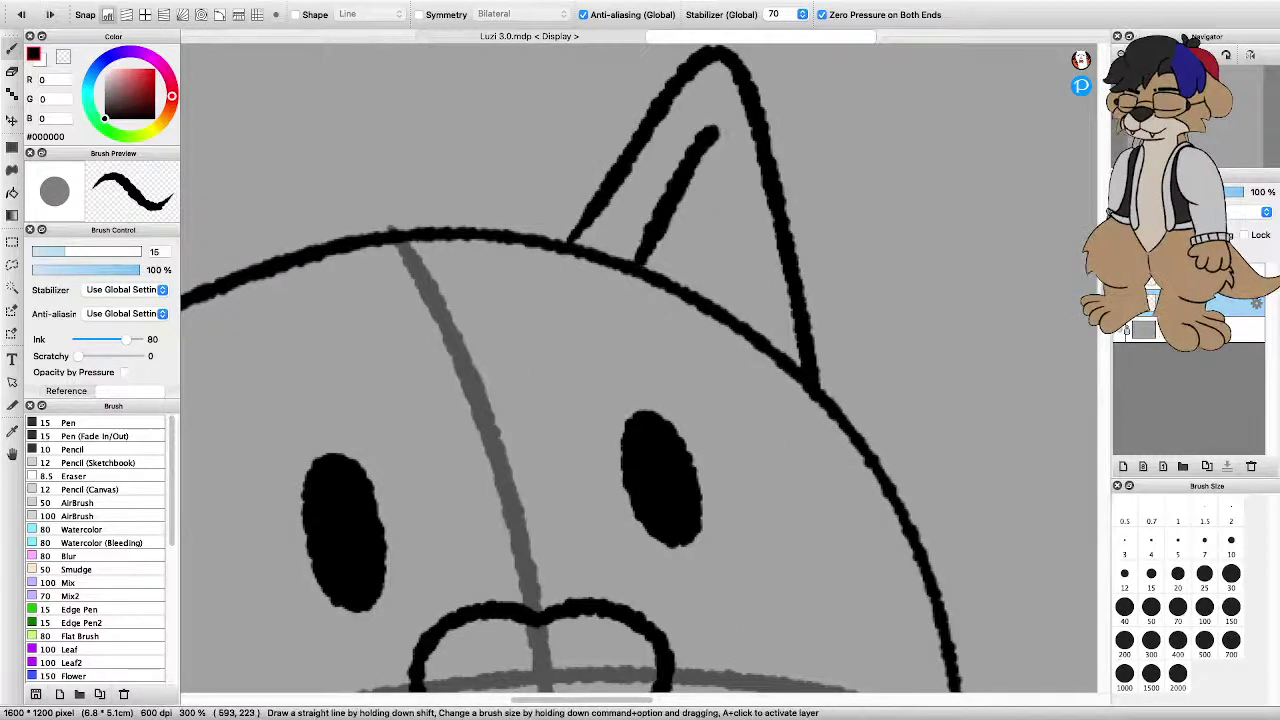
pyautogui.scroll(-4, 754, 377)
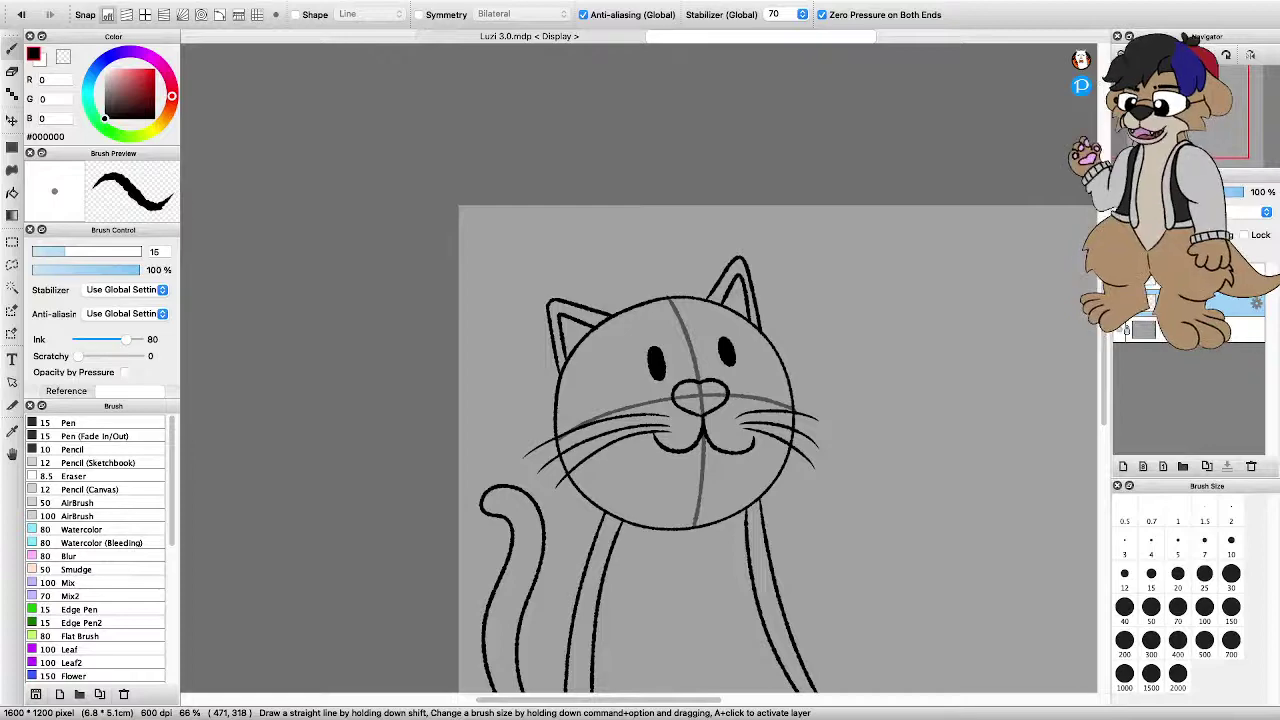
# Add a short slanted brow stroke across the top of each eye, angled down toward the nose
pyautogui.scroll(4, 667, 364)
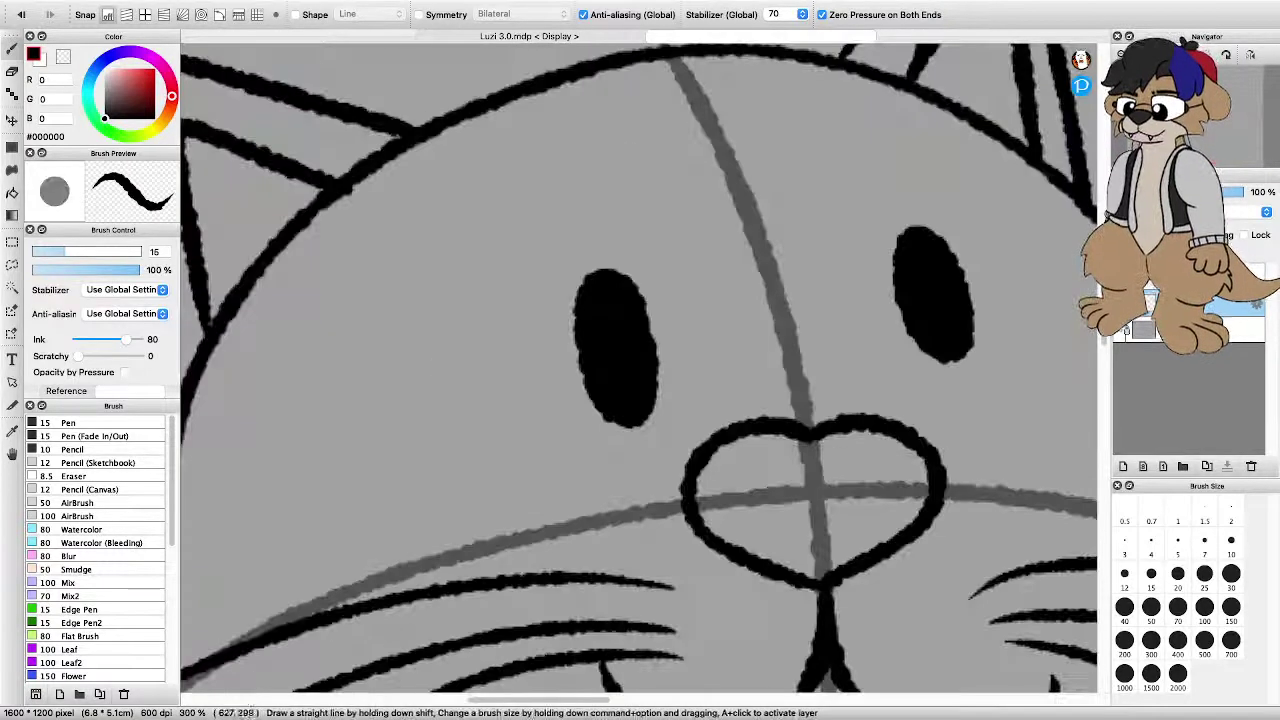
pyautogui.moveTo(887, 262); pyautogui.dragTo(951, 208)
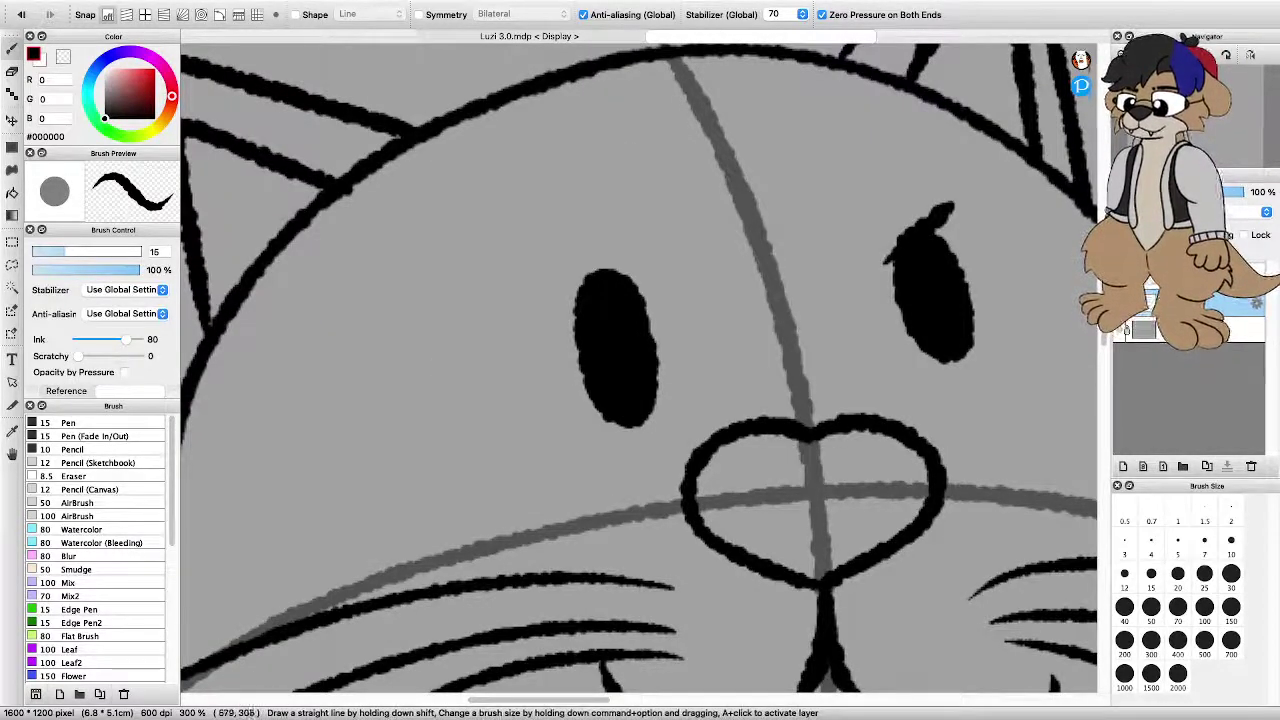
pyautogui.press('super+z')
pyautogui.moveTo(881, 255); pyautogui.dragTo(937, 203)
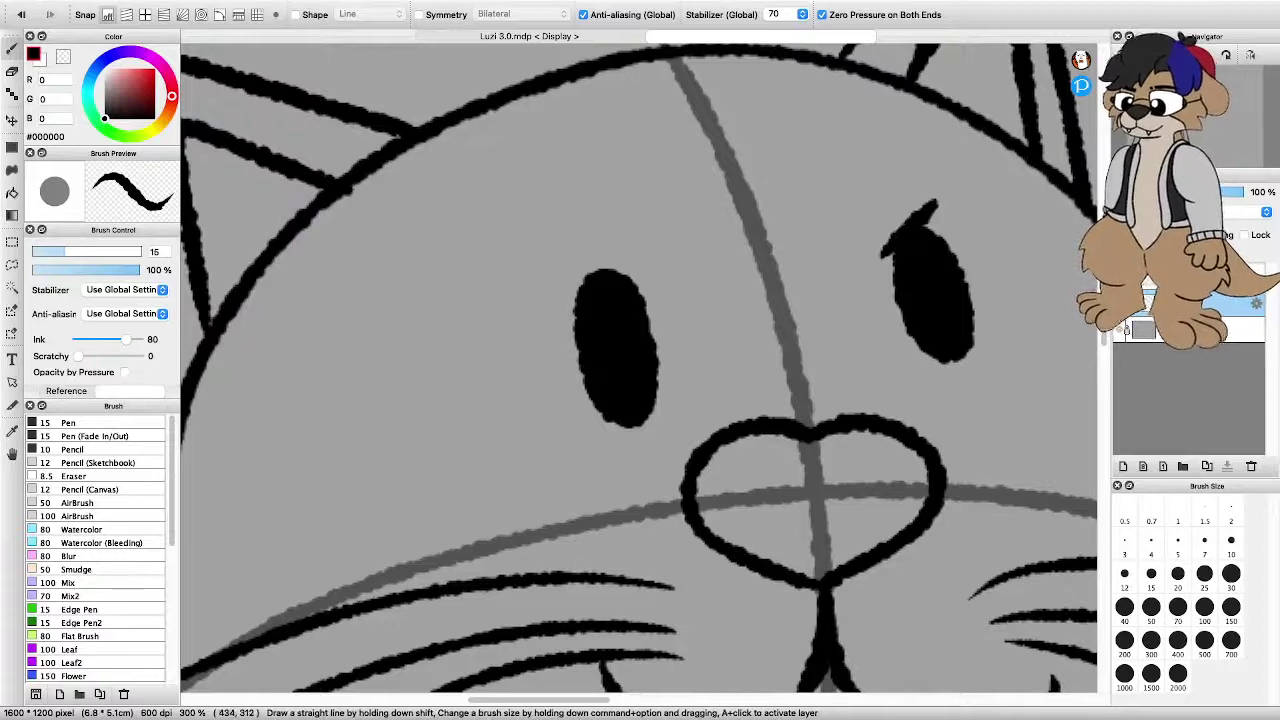
pyautogui.press('super+minus')
pyautogui.press('super+minus')
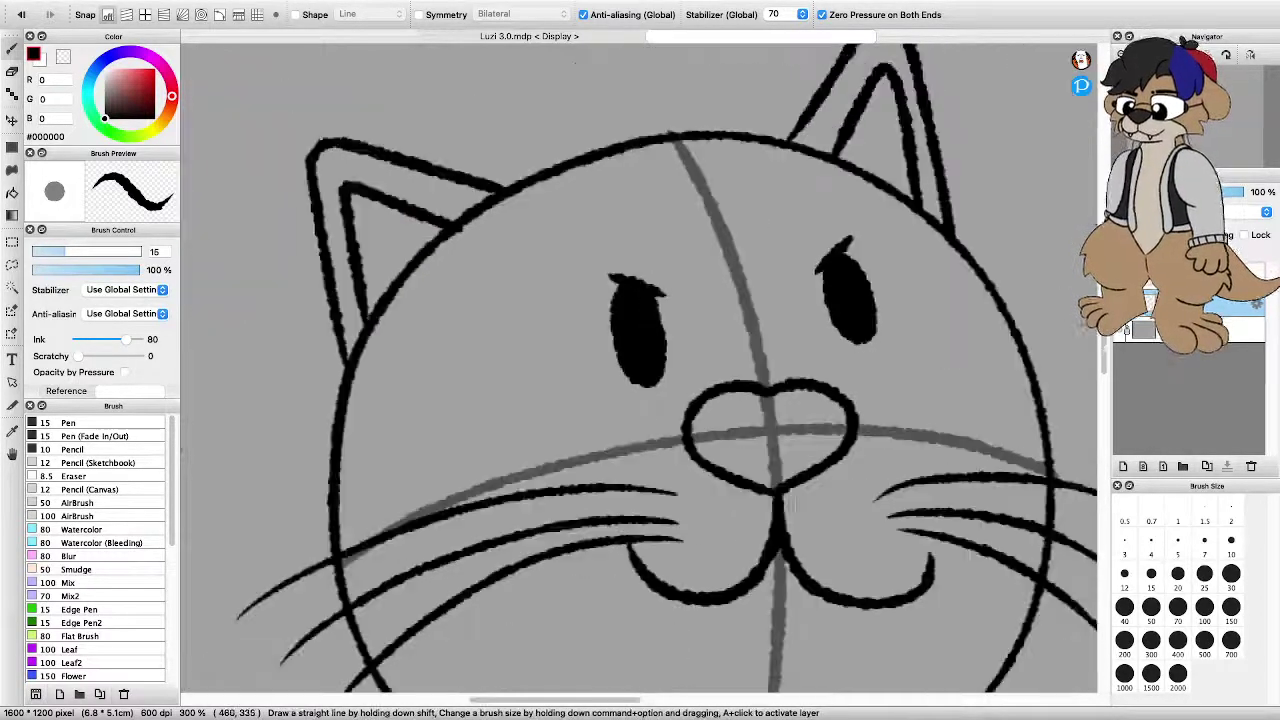
# Inspect the cat's facial expression and overall proportions with the whole drawing in view
pyautogui.press('super+minus')
pyautogui.press('super+minus')
pyautogui.press('super+minus')
pyautogui.press('super+plus')
pyautogui.press('super+plus')
pyautogui.scroll(-2, 856, 392)
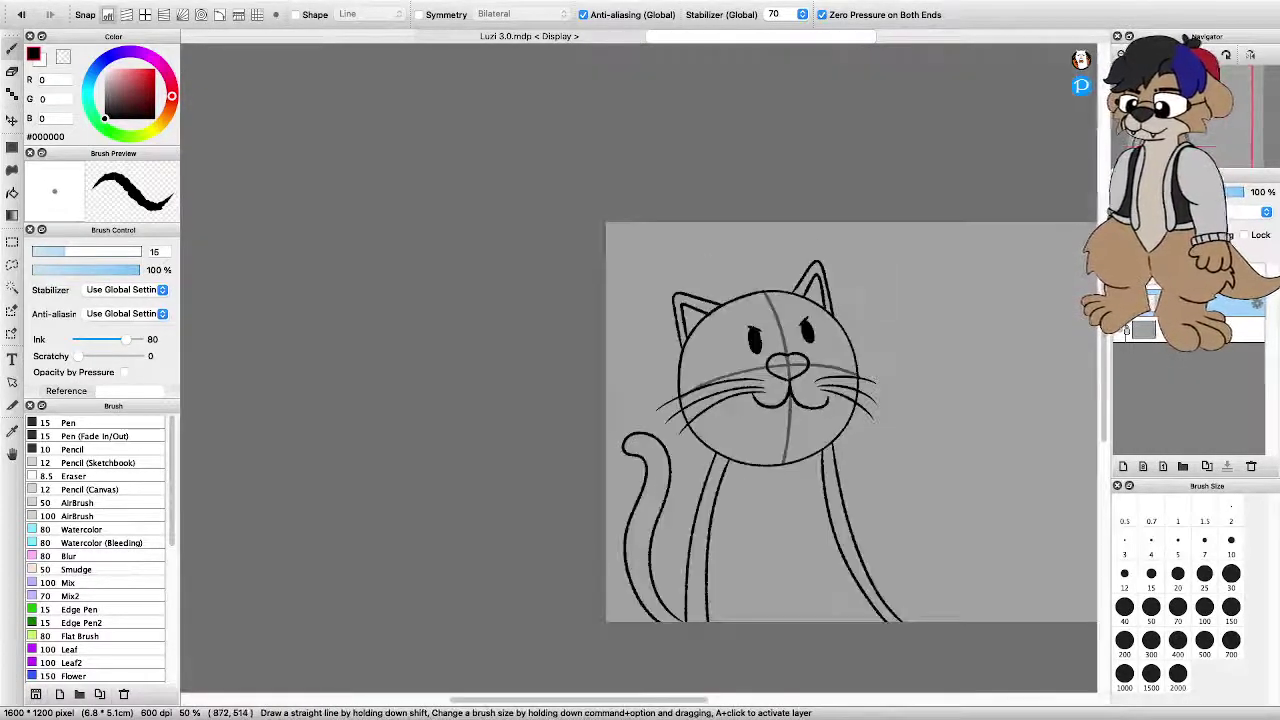
pyautogui.scroll(2, 898, 396)
pyautogui.scroll(-4, 840, 374)
pyautogui.scroll(2, 895, 384)
pyautogui.press('super+plus')
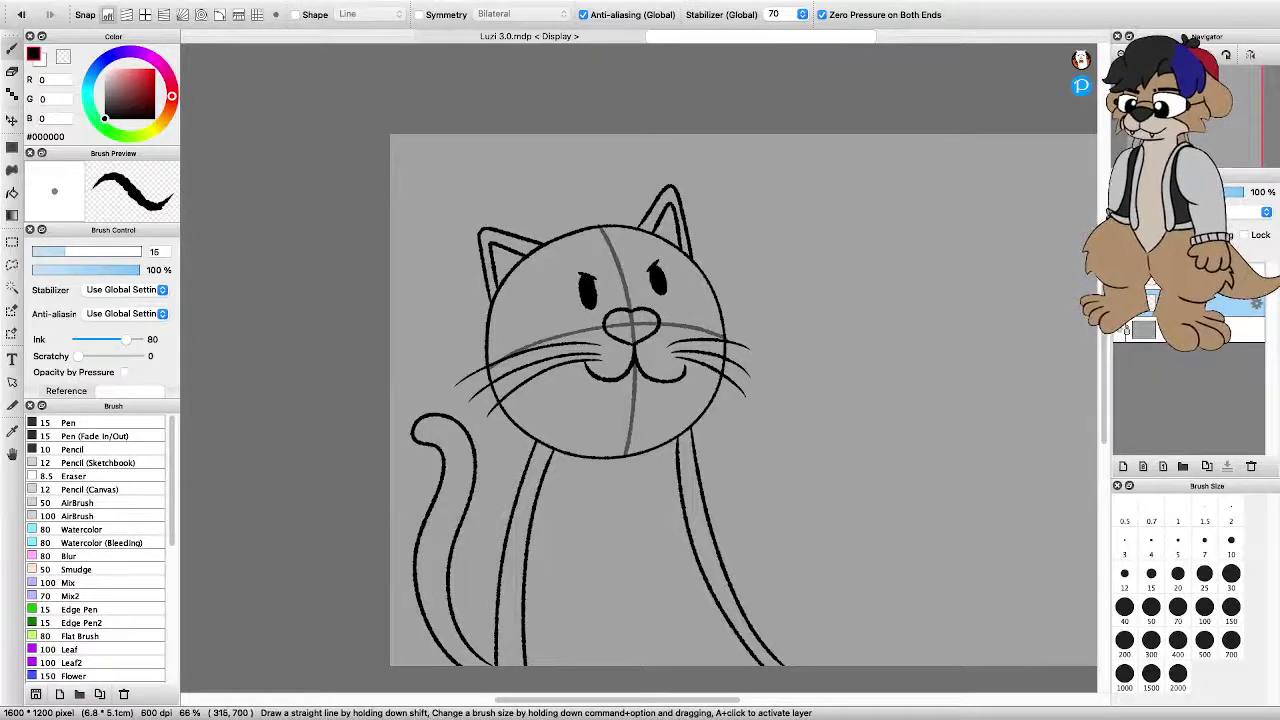
# Draw a long rounded loop across the chest from the left body line past the head's right edge, with a second curve emerging behind it
pyautogui.press('super+plus')
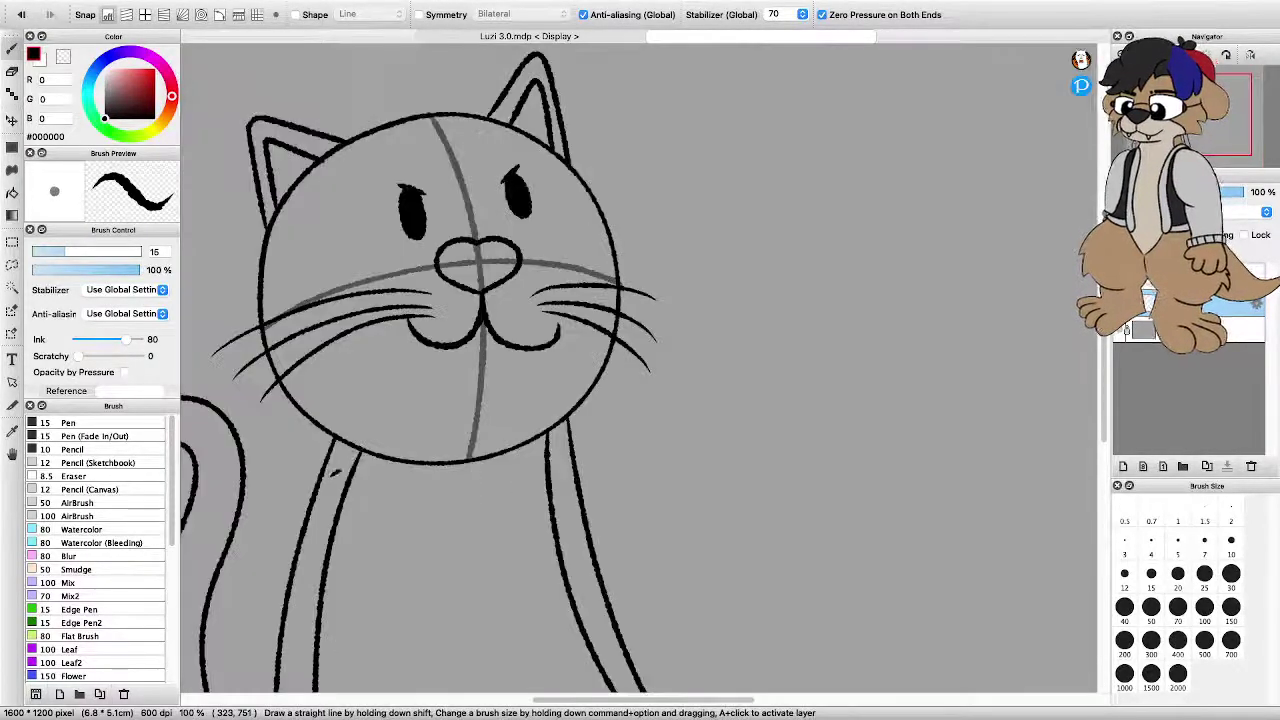
pyautogui.moveTo(332, 475)
pyautogui.mouseDown()
pyautogui.moveTo(584, 343)
pyautogui.moveTo(646, 330)
pyautogui.moveTo(693, 349)
pyautogui.moveTo(330, 551)
pyautogui.mouseUp()
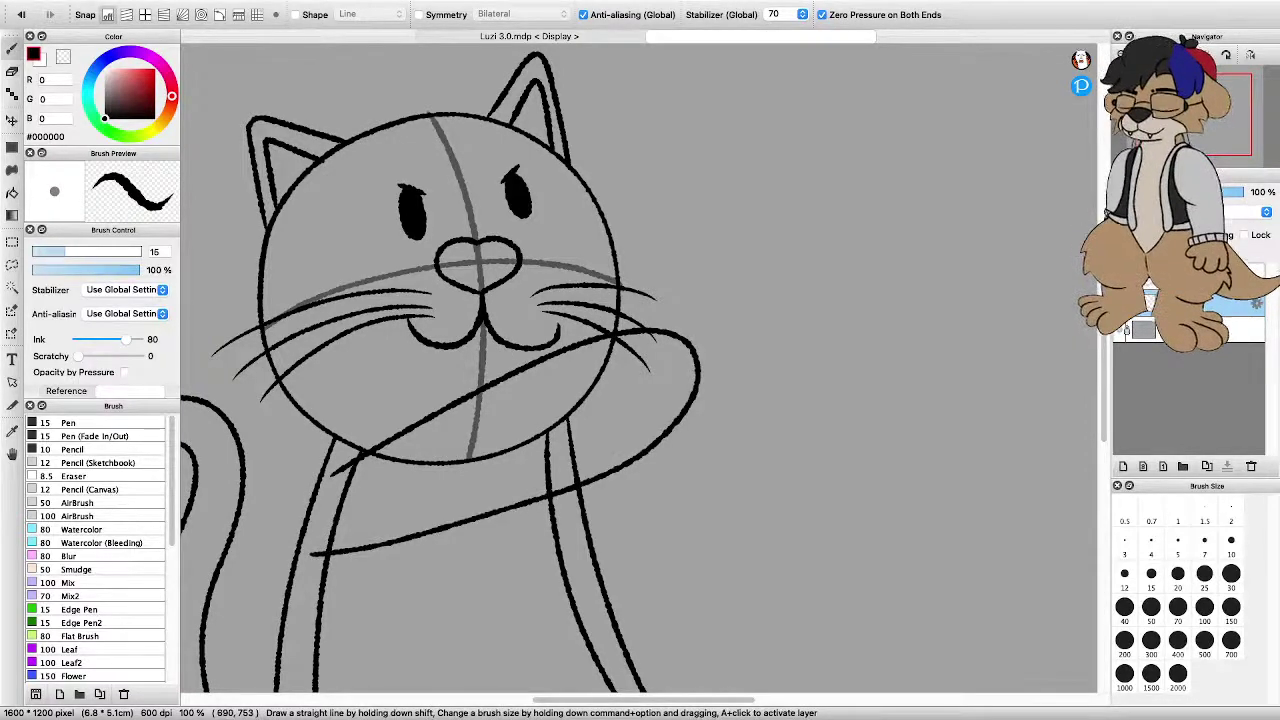
pyautogui.moveTo(566, 521)
pyautogui.mouseDown()
pyautogui.moveTo(687, 471)
pyautogui.moveTo(764, 393)
pyautogui.moveTo(755, 351)
pyautogui.moveTo(708, 333)
pyautogui.mouseUp()
pyautogui.press('super+z')
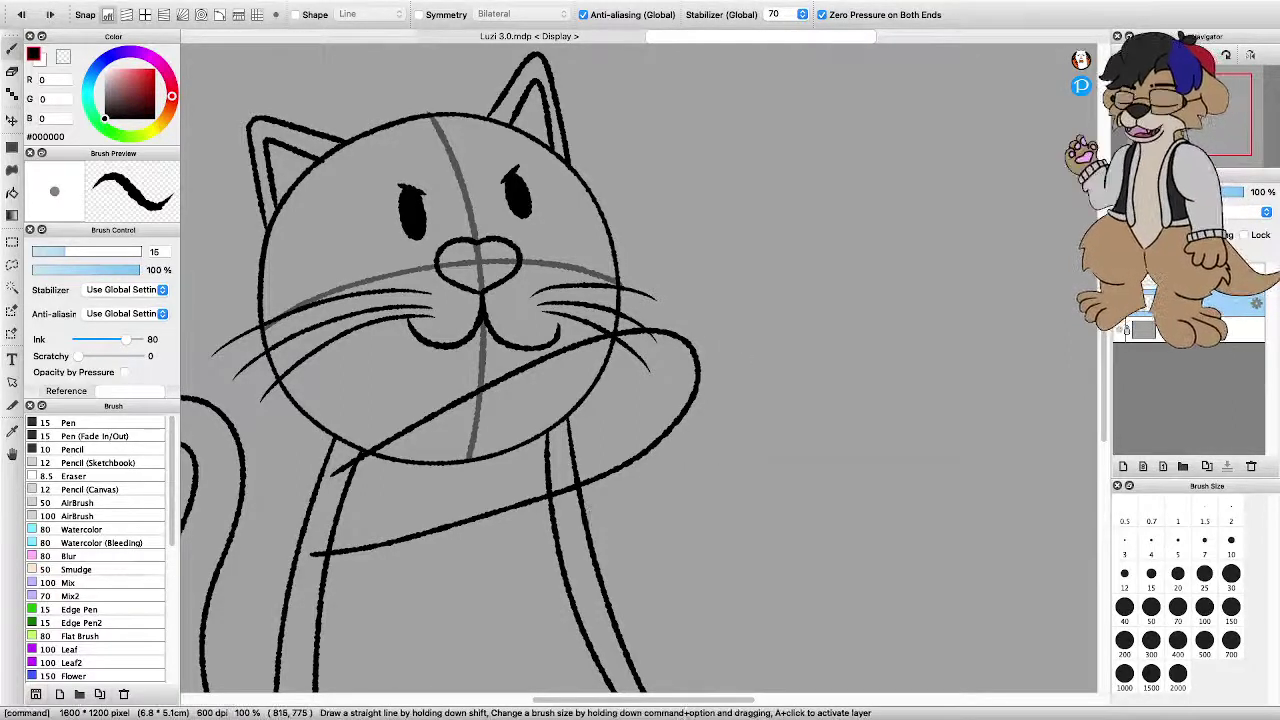
pyautogui.moveTo(566, 541)
pyautogui.mouseDown()
pyautogui.moveTo(730, 482)
pyautogui.moveTo(770, 428)
pyautogui.moveTo(758, 374)
pyautogui.moveTo(694, 344)
pyautogui.mouseUp()
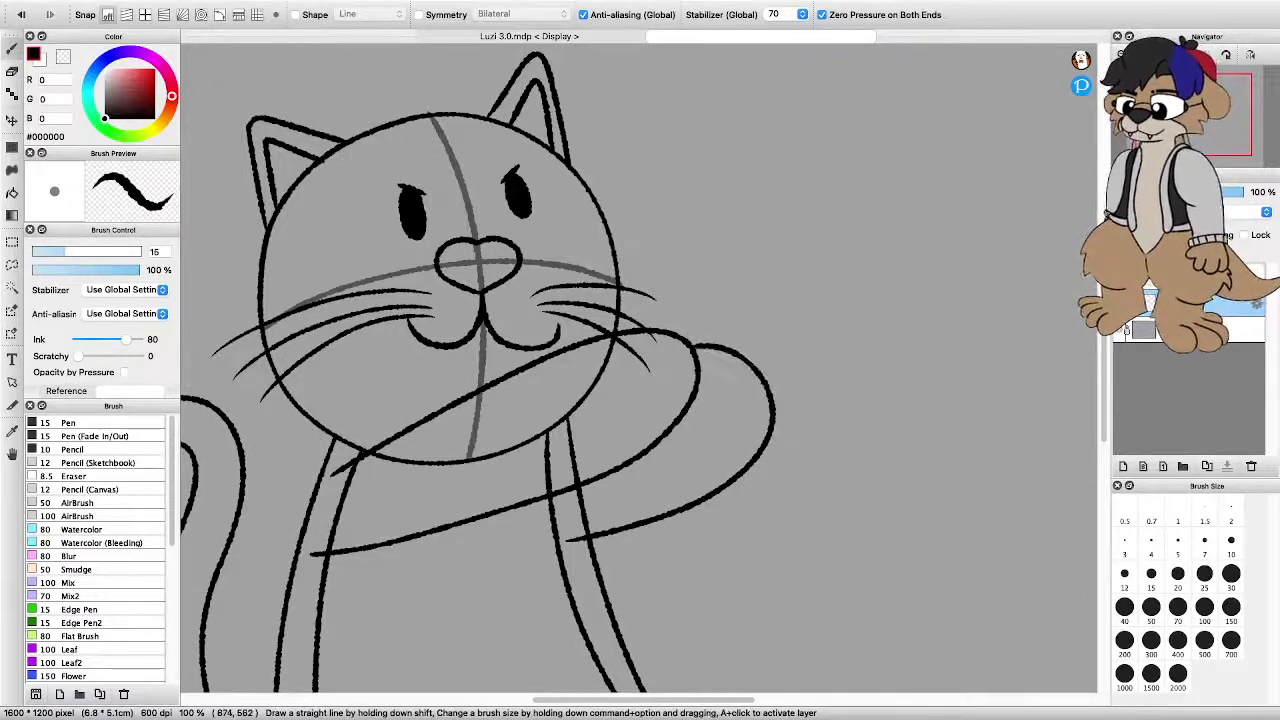
pyautogui.press('super+z')
pyautogui.moveTo(564, 533)
pyautogui.mouseDown()
pyautogui.moveTo(691, 496)
pyautogui.moveTo(680, 505)
pyautogui.moveTo(737, 470)
pyautogui.moveTo(764, 397)
pyautogui.moveTo(700, 367)
pyautogui.mouseUp()
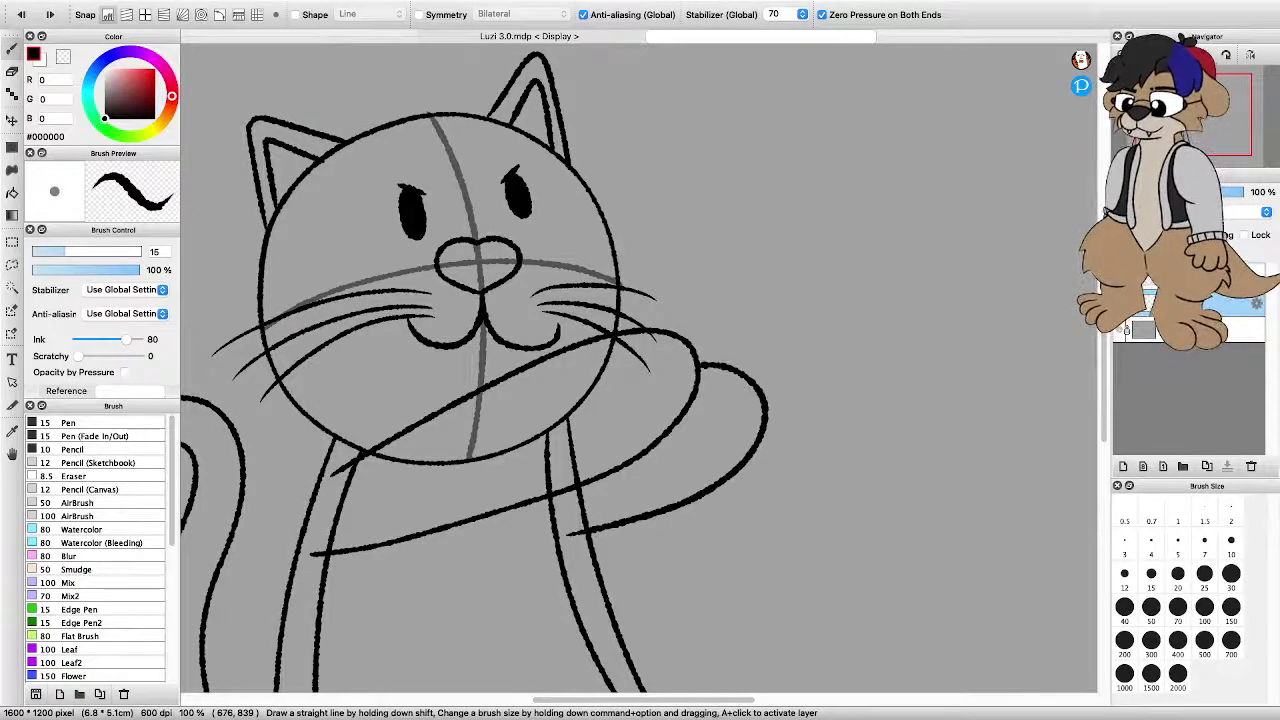
pyautogui.scroll(1, 696, 402)
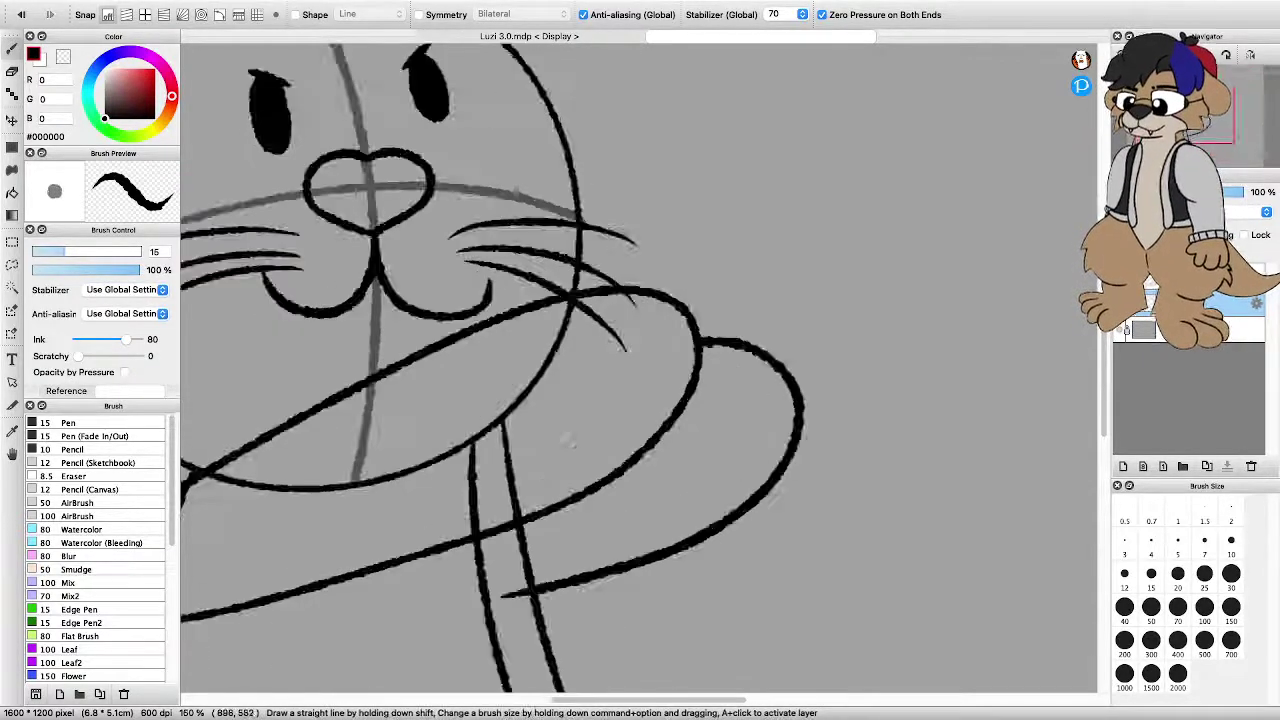
# Draw a long, narrow blade shape with a rounded tip rising from the paw, to the right of the cat's head
pyautogui.scroll(-2, 696, 400)
pyautogui.scroll(1, 754, 418)
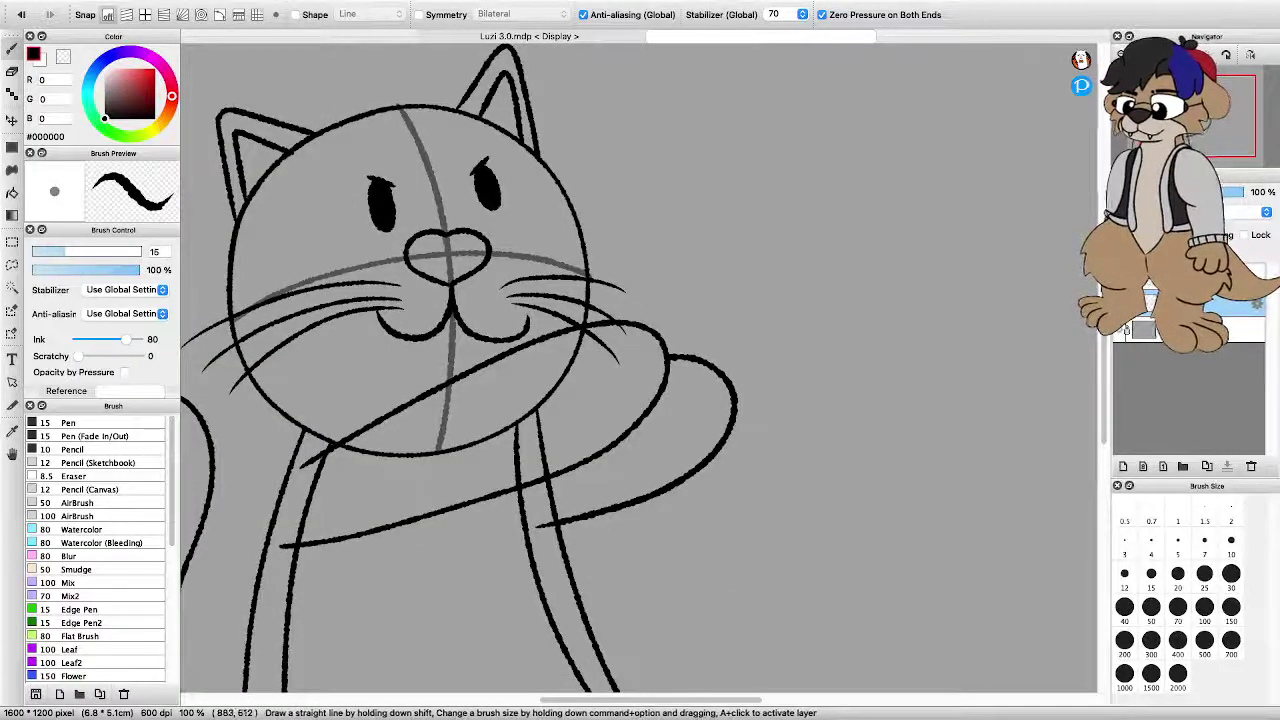
pyautogui.moveTo(655, 328)
pyautogui.mouseDown()
pyautogui.moveTo(700, 165)
pyautogui.moveTo(738, 90)
pyautogui.moveTo(775, 70)
pyautogui.moveTo(785, 122)
pyautogui.moveTo(666, 412)
pyautogui.moveTo(648, 423)
pyautogui.mouseUp()
pyautogui.scroll(-2, 667, 340)
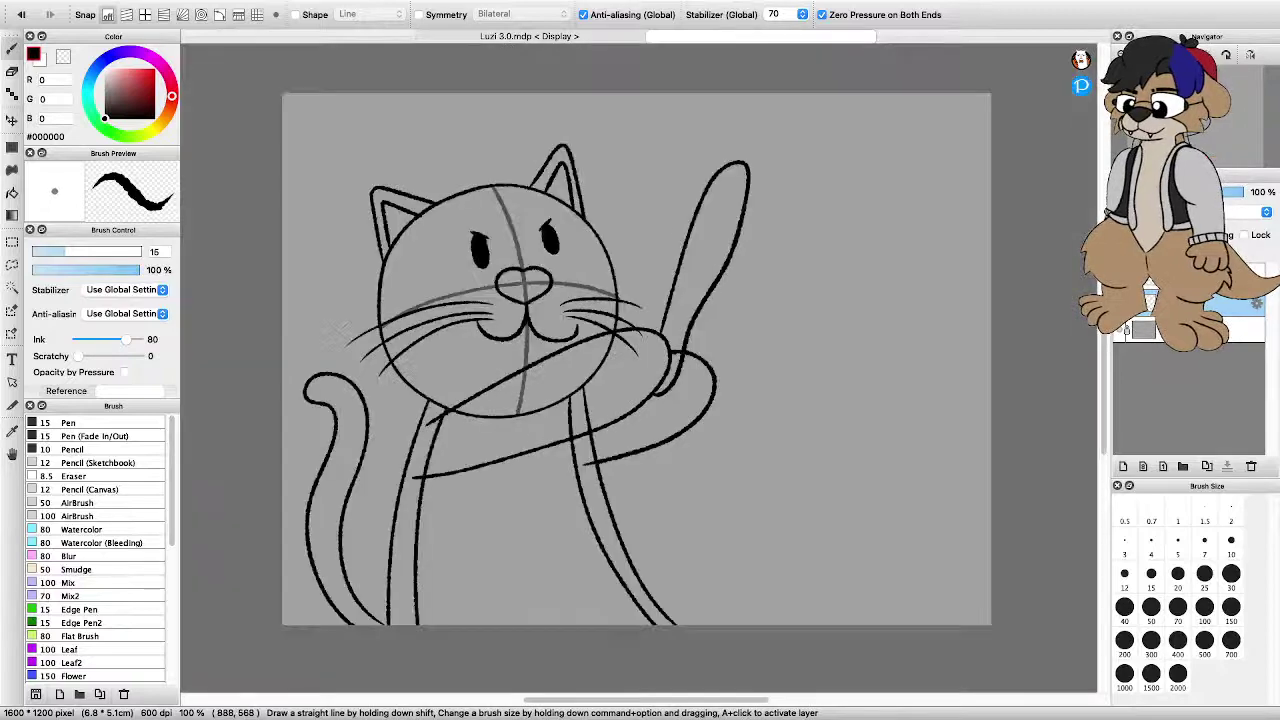
pyautogui.press('super+plus')
pyautogui.press('super+plus')
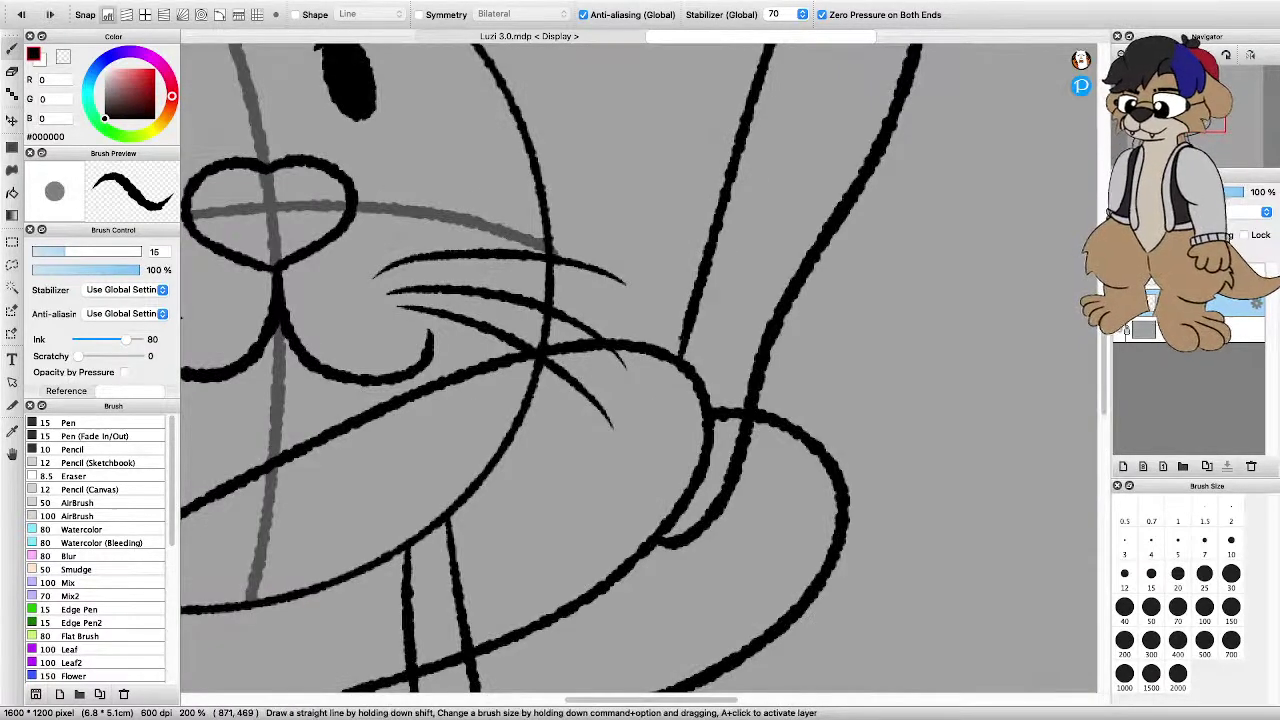
pyautogui.press('super+minus')
pyautogui.press('super+minus')
pyautogui.press('super+minus')
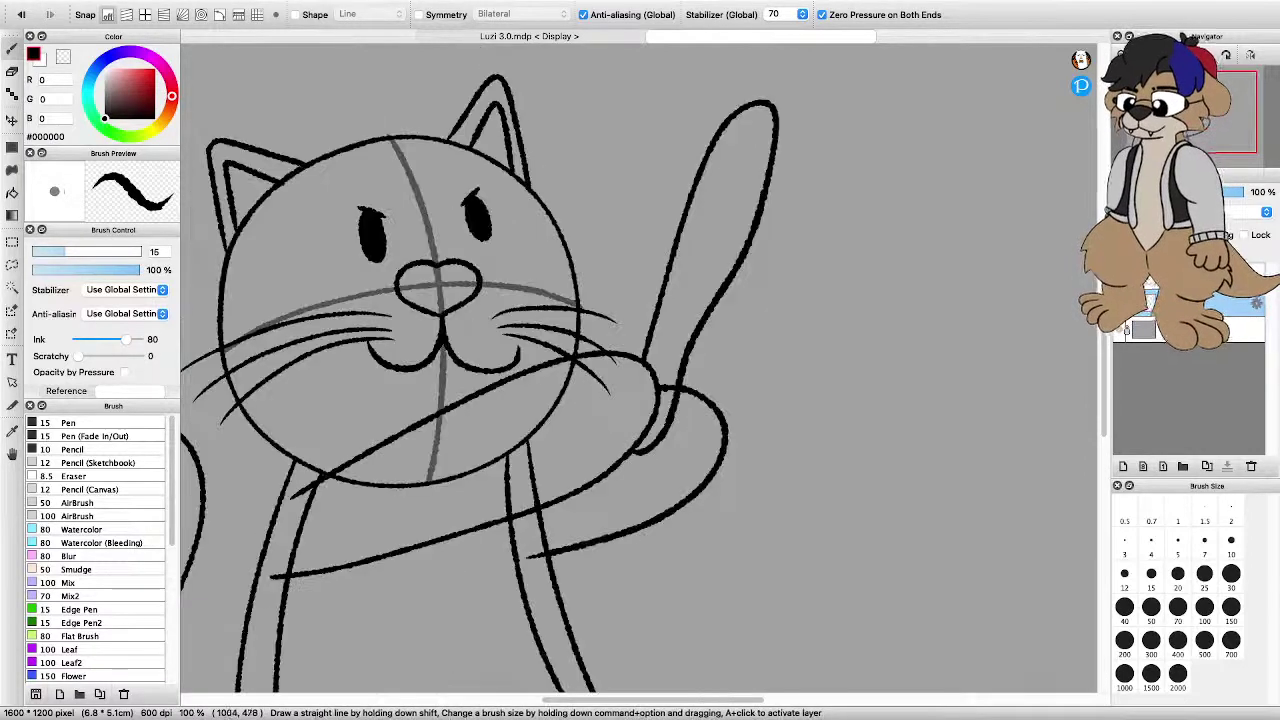
pyautogui.press('super+plus')
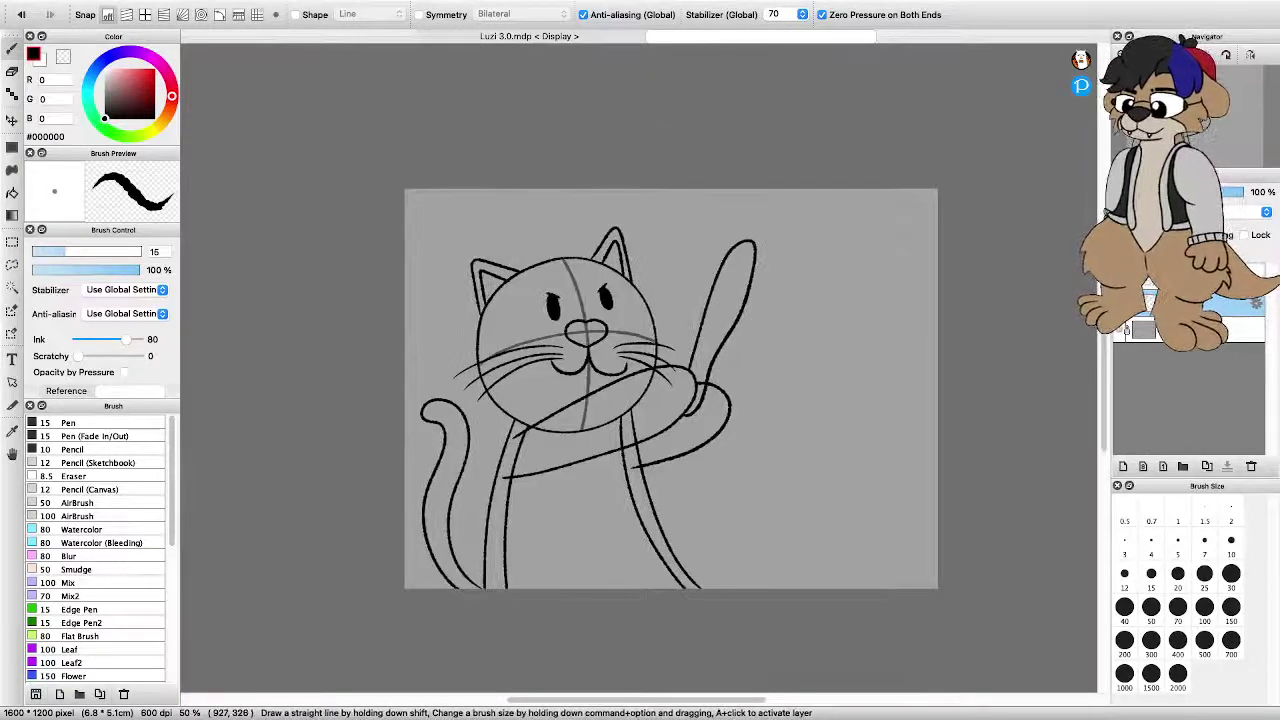
pyautogui.press('super+plus')
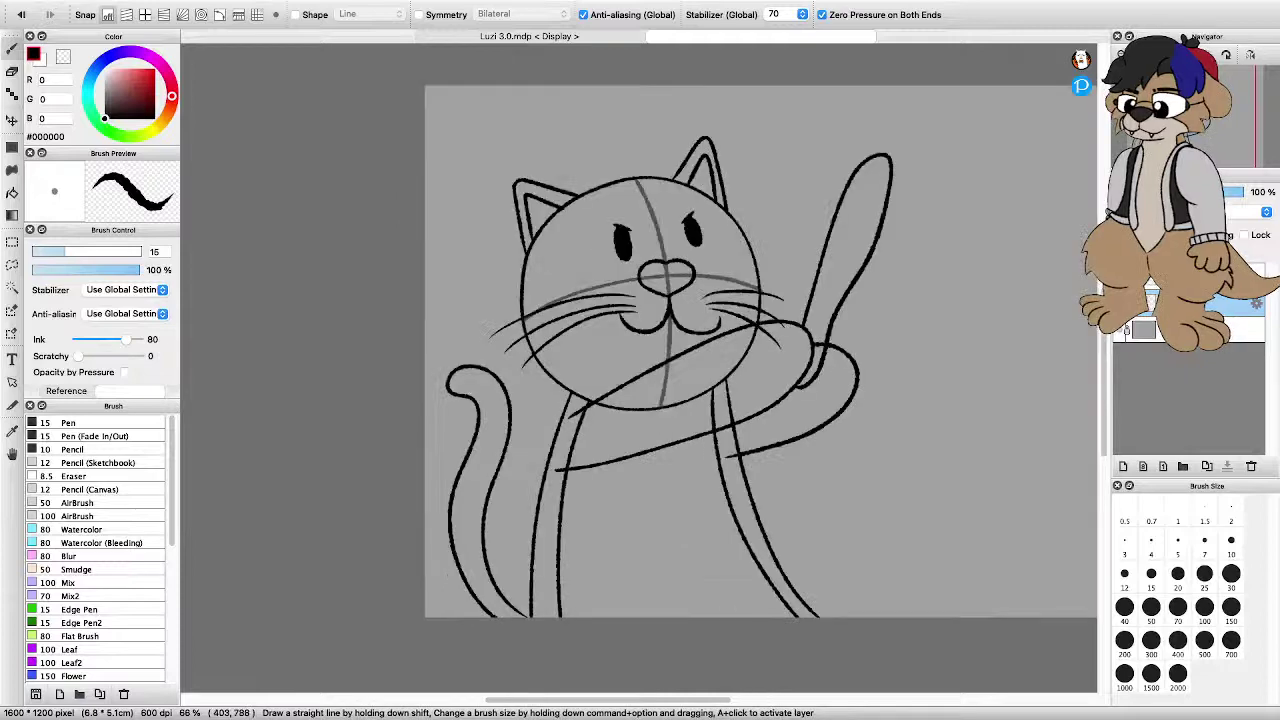
# Erase the ends of the inner left body line where it meets the upper and lower lines of the front arm
pyautogui.press('super+plus')
pyautogui.press('super+plus')
pyautogui.press('super+plus')
pyautogui.press('super+plus')
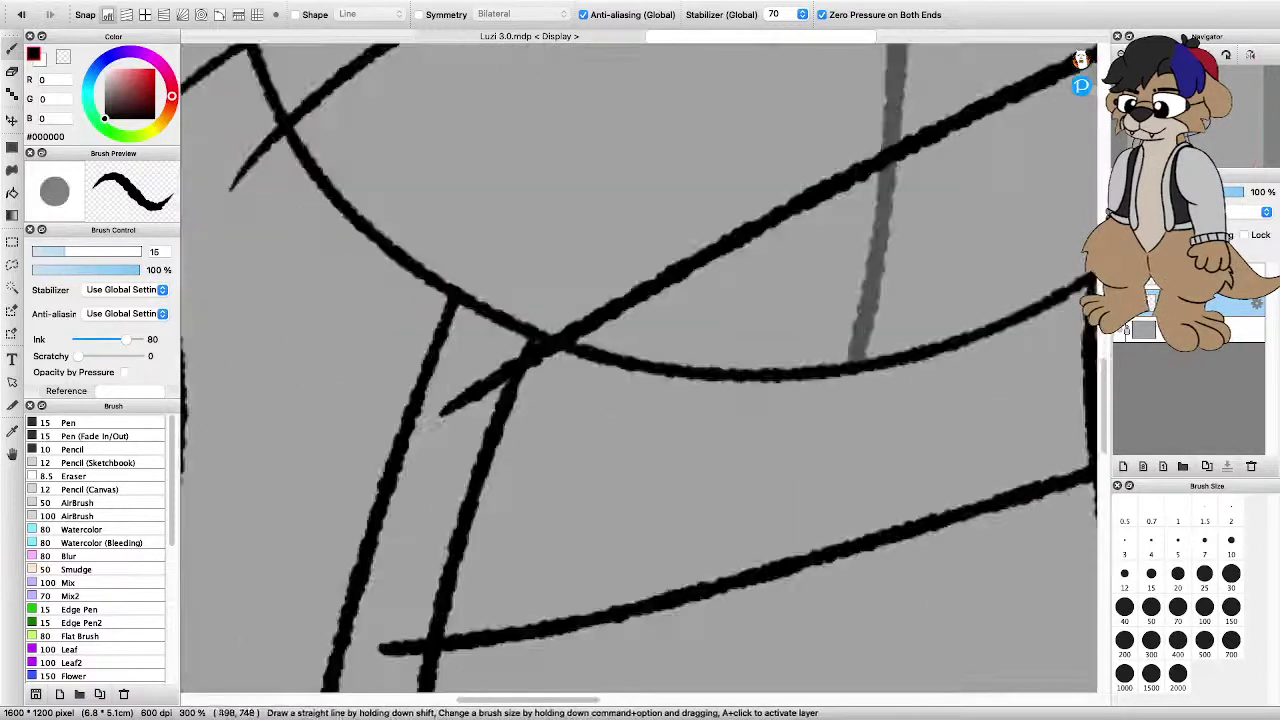
pyautogui.press('super+minus')
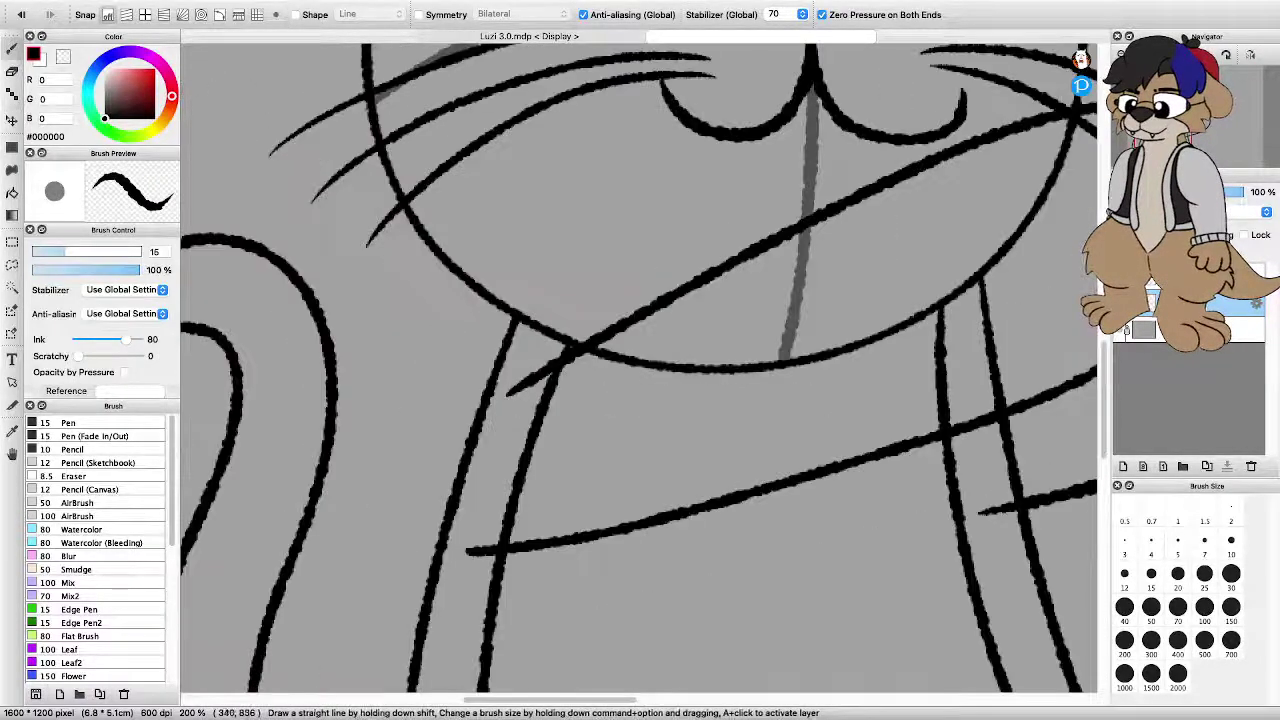
pyautogui.press('super+plus')
pyautogui.press('e')
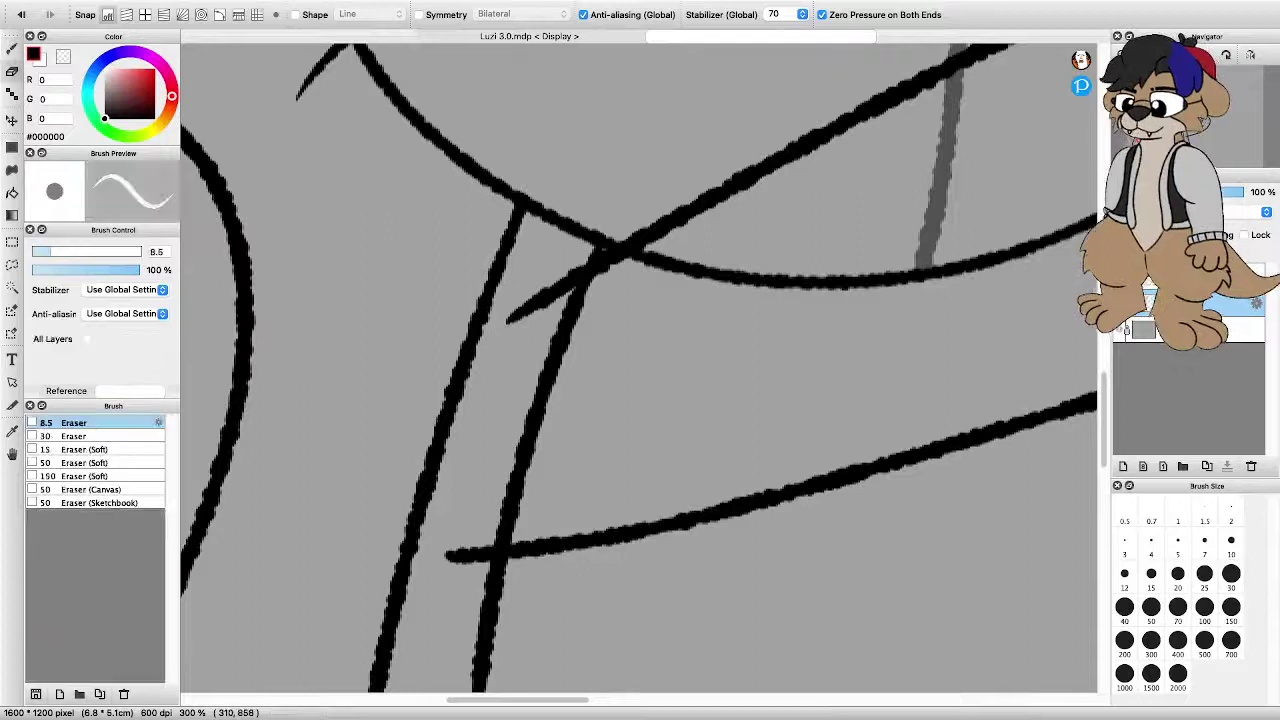
pyautogui.moveTo(497, 540); pyautogui.dragTo(514, 536)
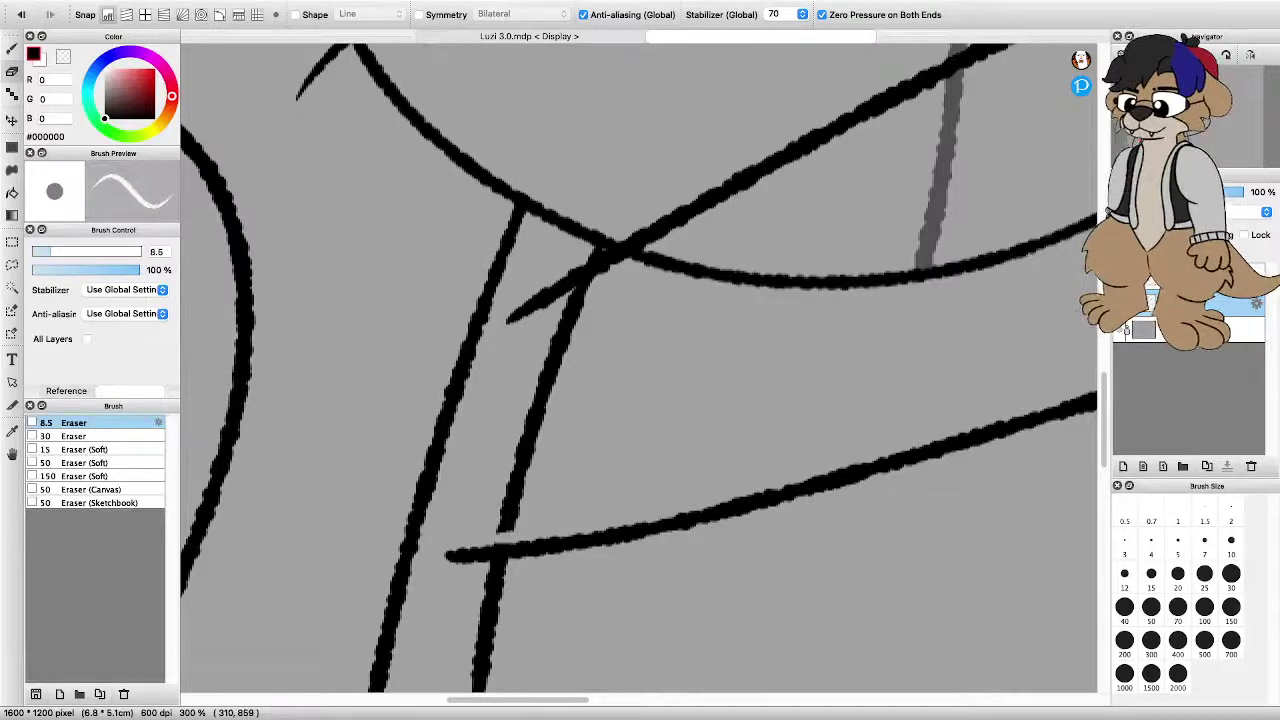
pyautogui.scroll(3, 640, 370)
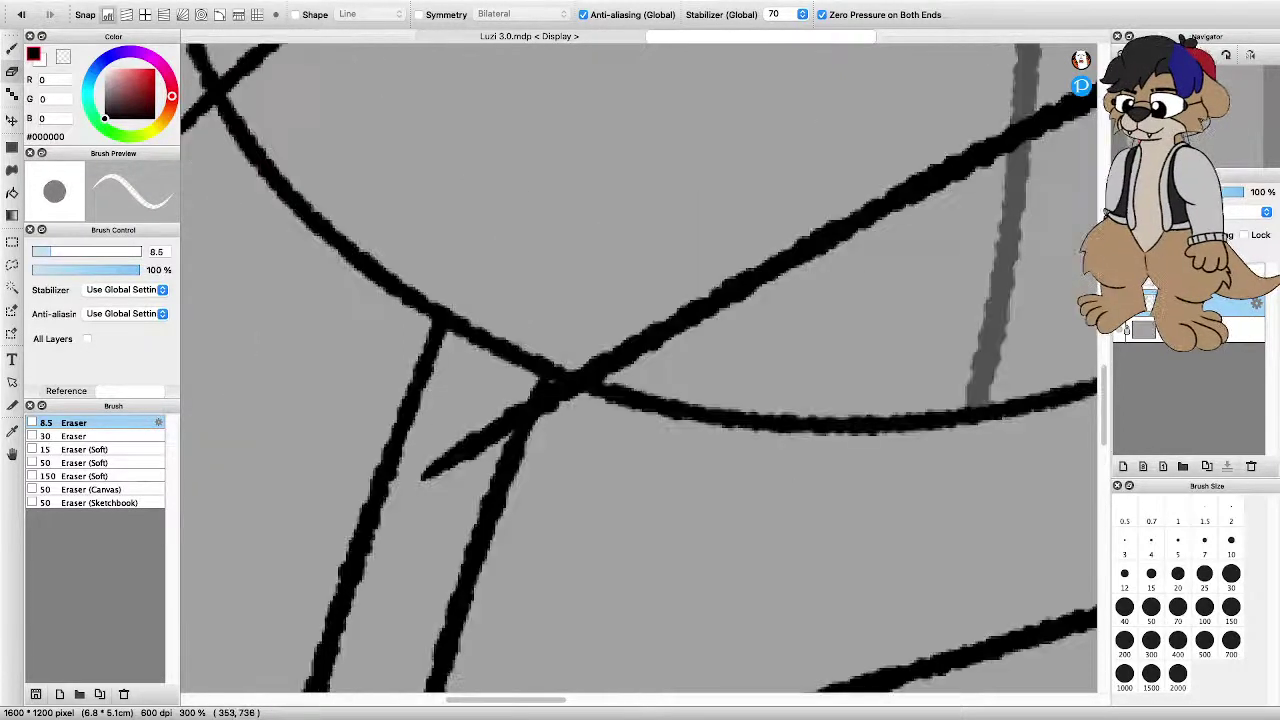
pyautogui.moveTo(506, 447); pyautogui.dragTo(550, 422)
pyautogui.scroll(-1, 562, 427)
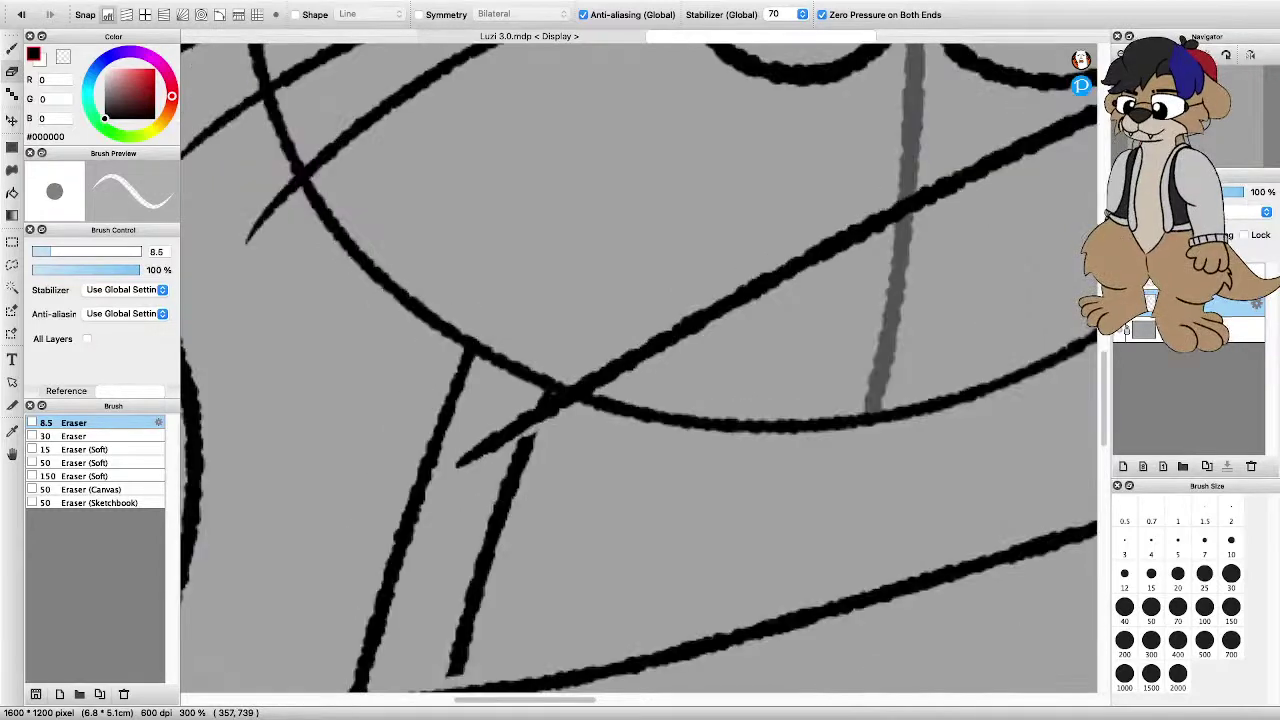
pyautogui.moveTo(461, 628); pyautogui.dragTo(493, 548)
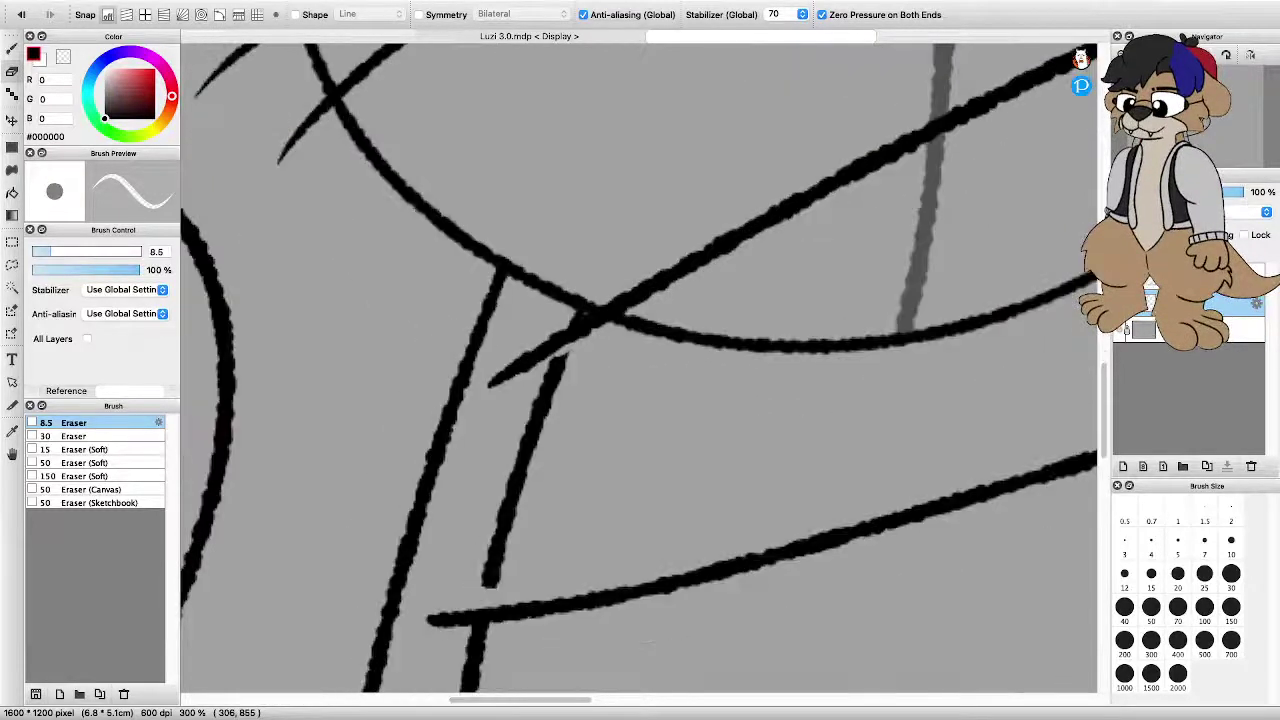
# Set the global stabilizer to 3 and erase the rest of the inner left body line inside the front arm
pyautogui.scroll(-4, 816, 279)
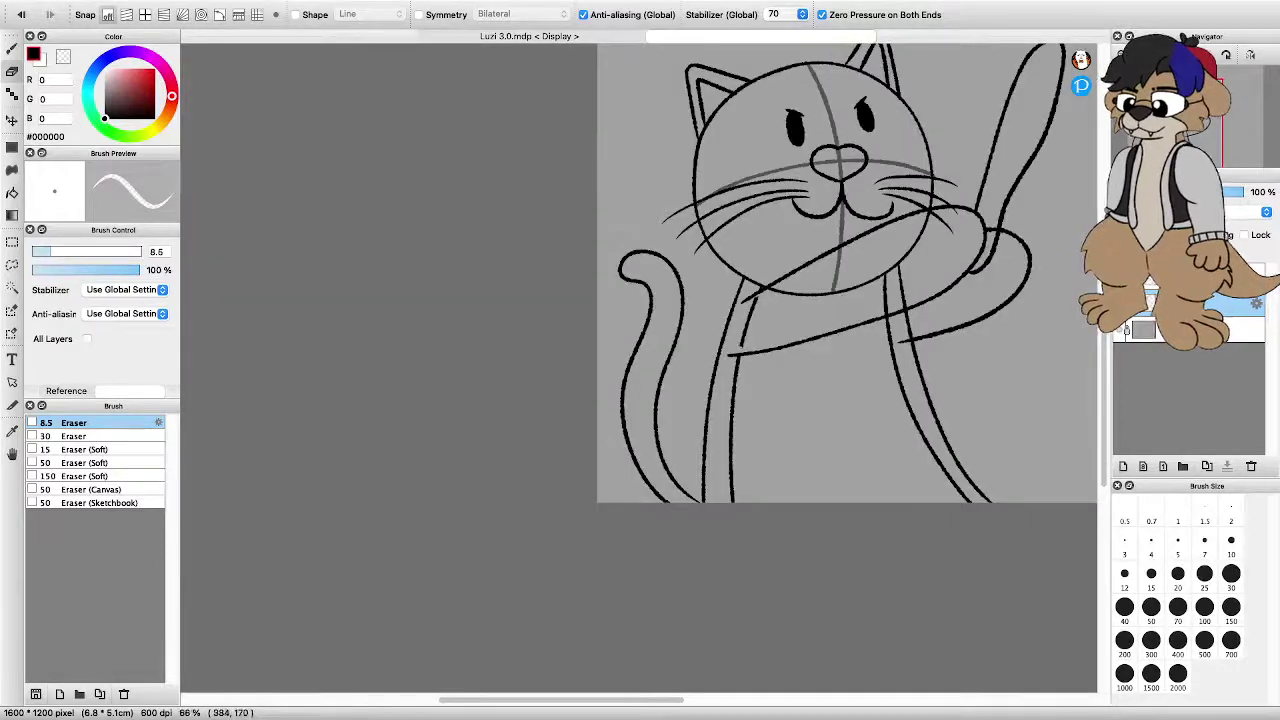
pyautogui.scroll(3, 797, 264)
pyautogui.scroll(2, 640, 370)
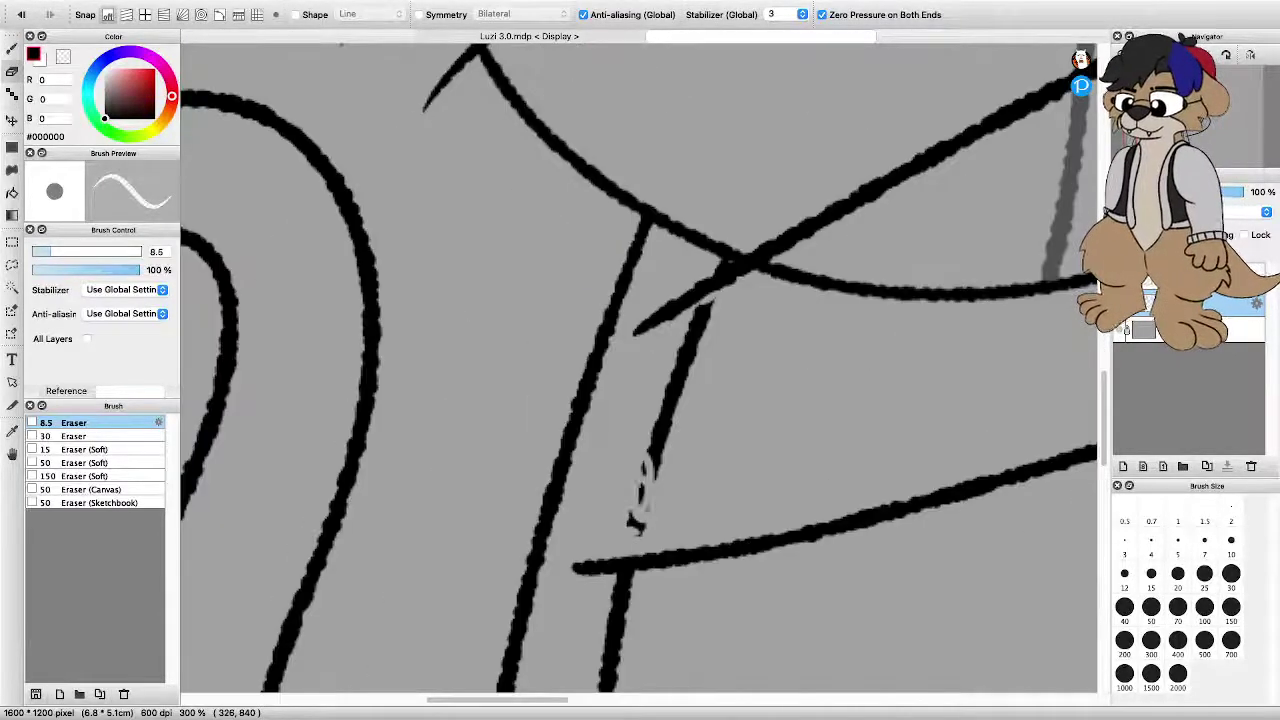
pyautogui.moveTo(636, 524); pyautogui.dragTo(705, 308)
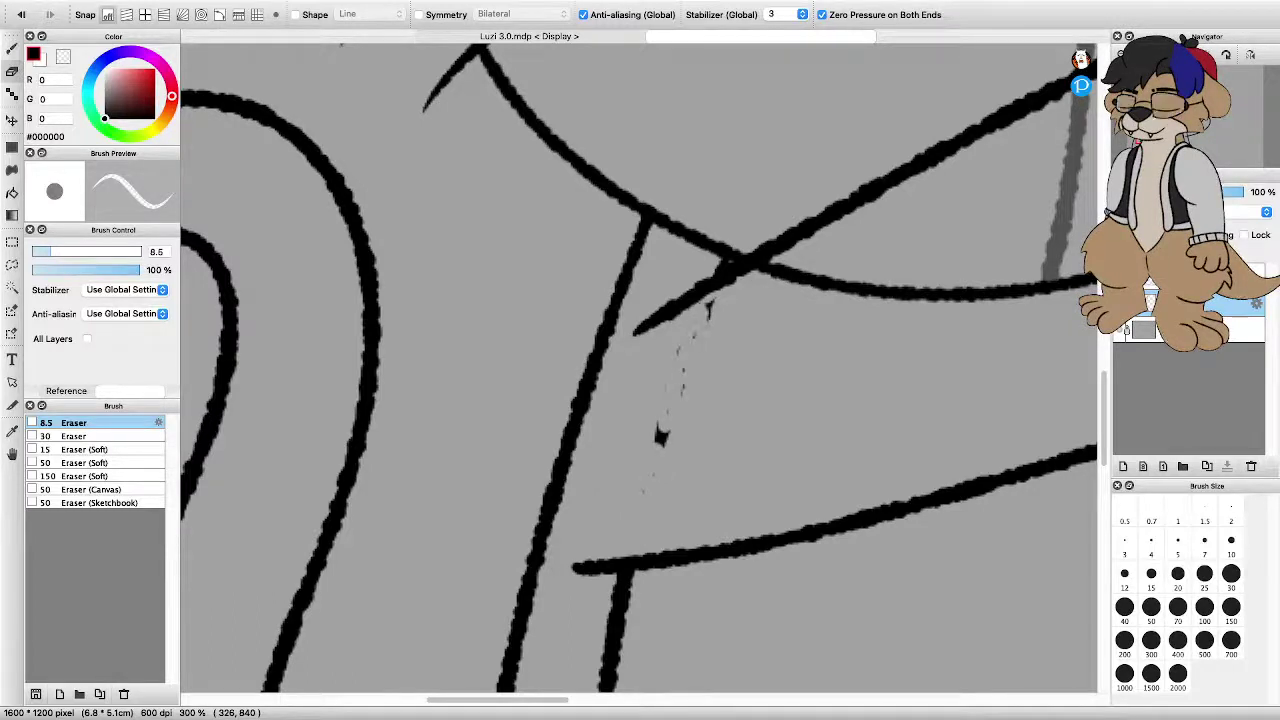
pyautogui.moveTo(680, 392); pyautogui.dragTo(711, 304)
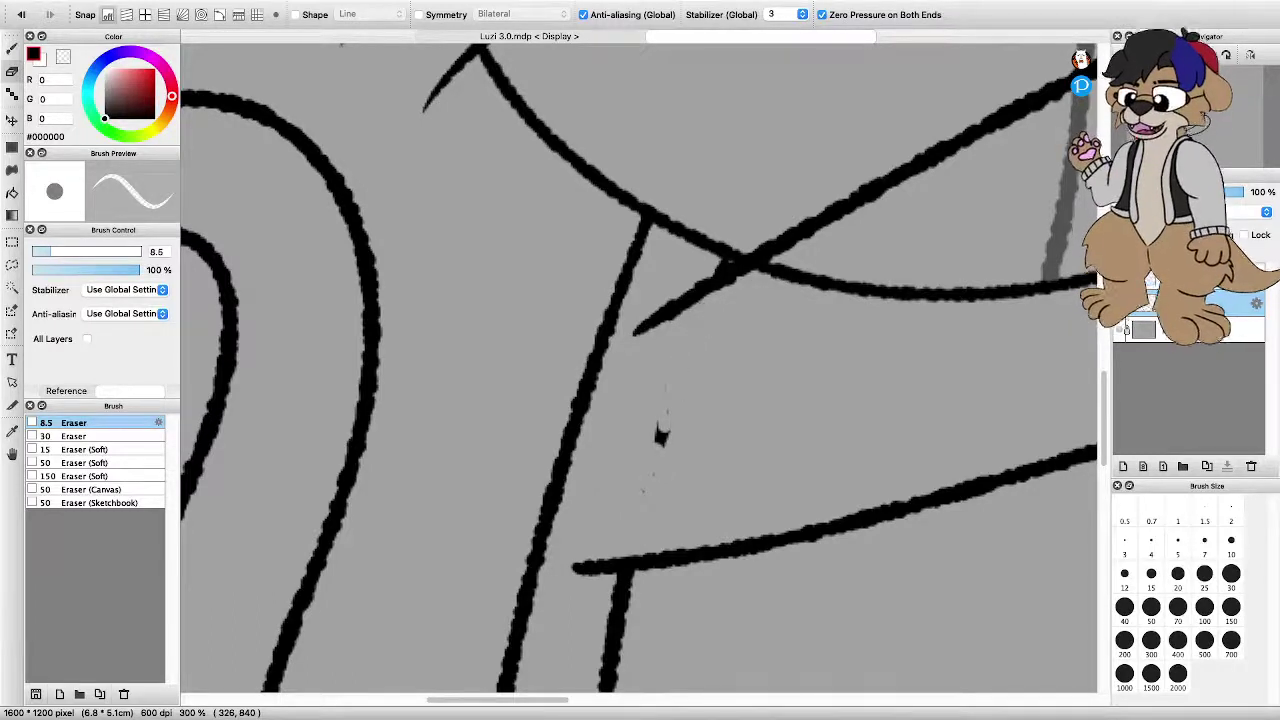
pyautogui.moveTo(668, 440); pyautogui.dragTo(678, 400)
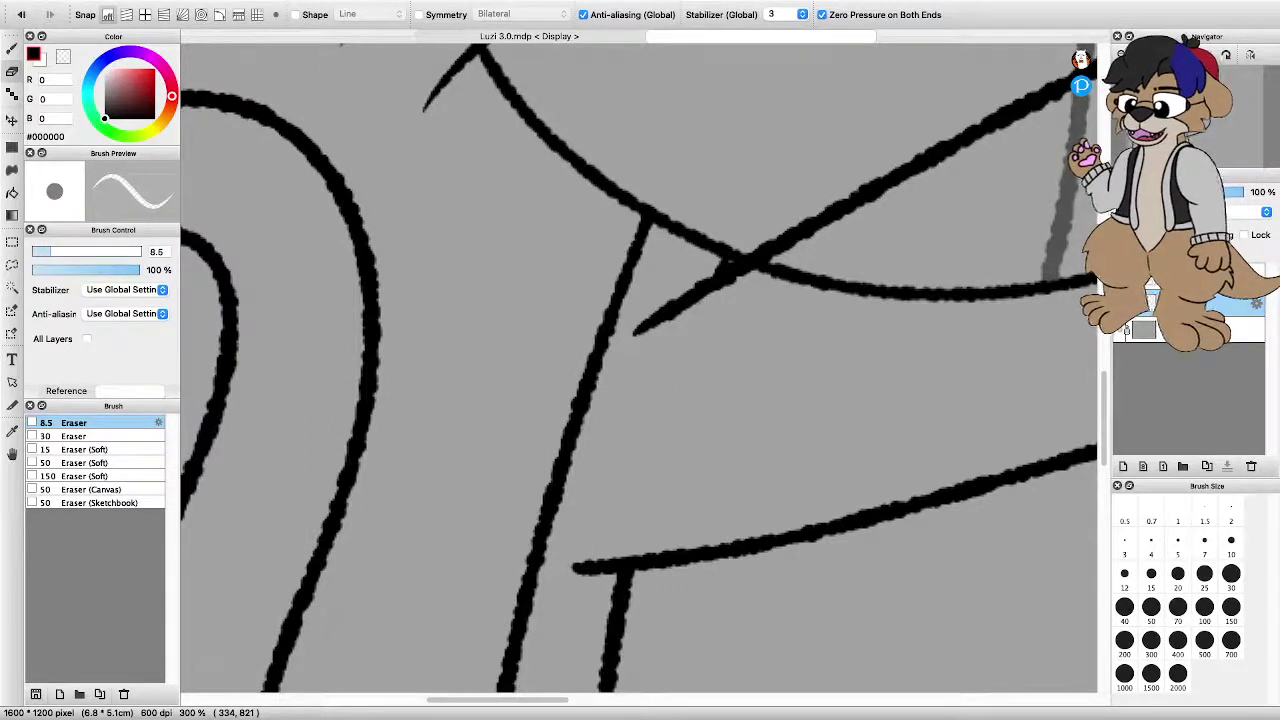
pyautogui.scroll(-5, 684, 321)
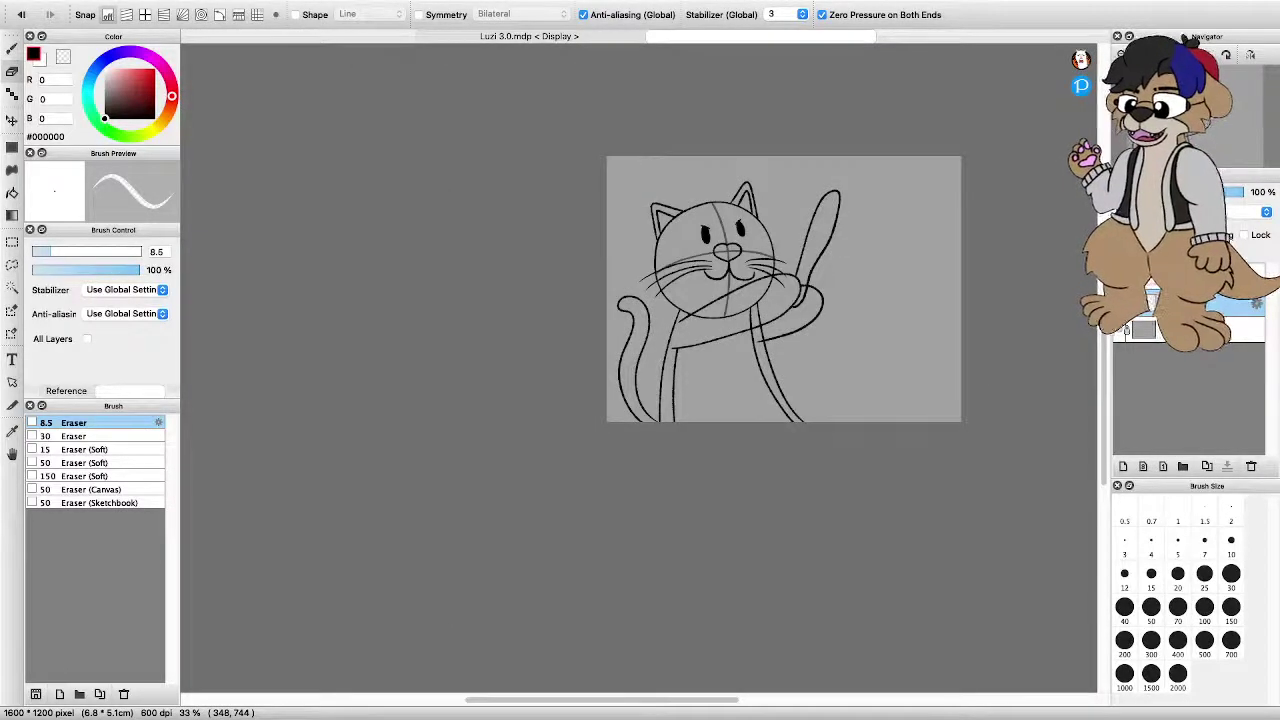
# Erase the part of the outer right body line inside the rear arm, below the front arm's lower line
pyautogui.scroll(5, 760, 333)
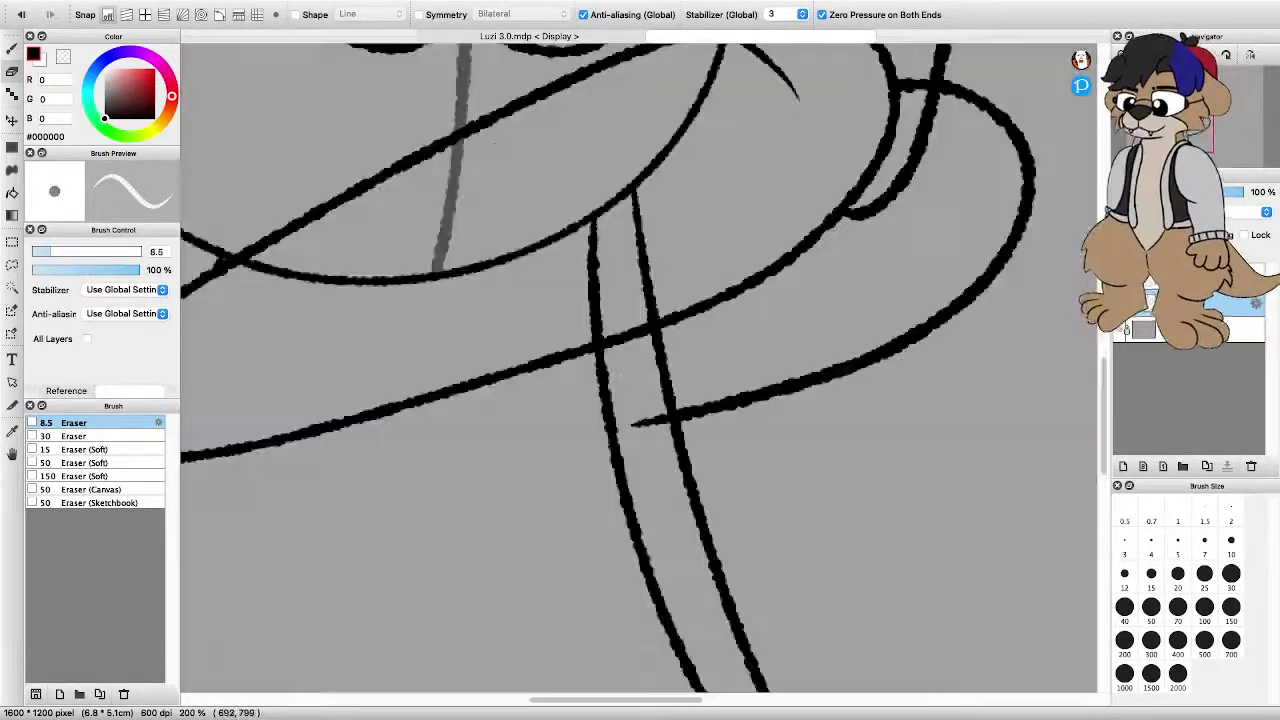
pyautogui.scroll(2, 675, 374)
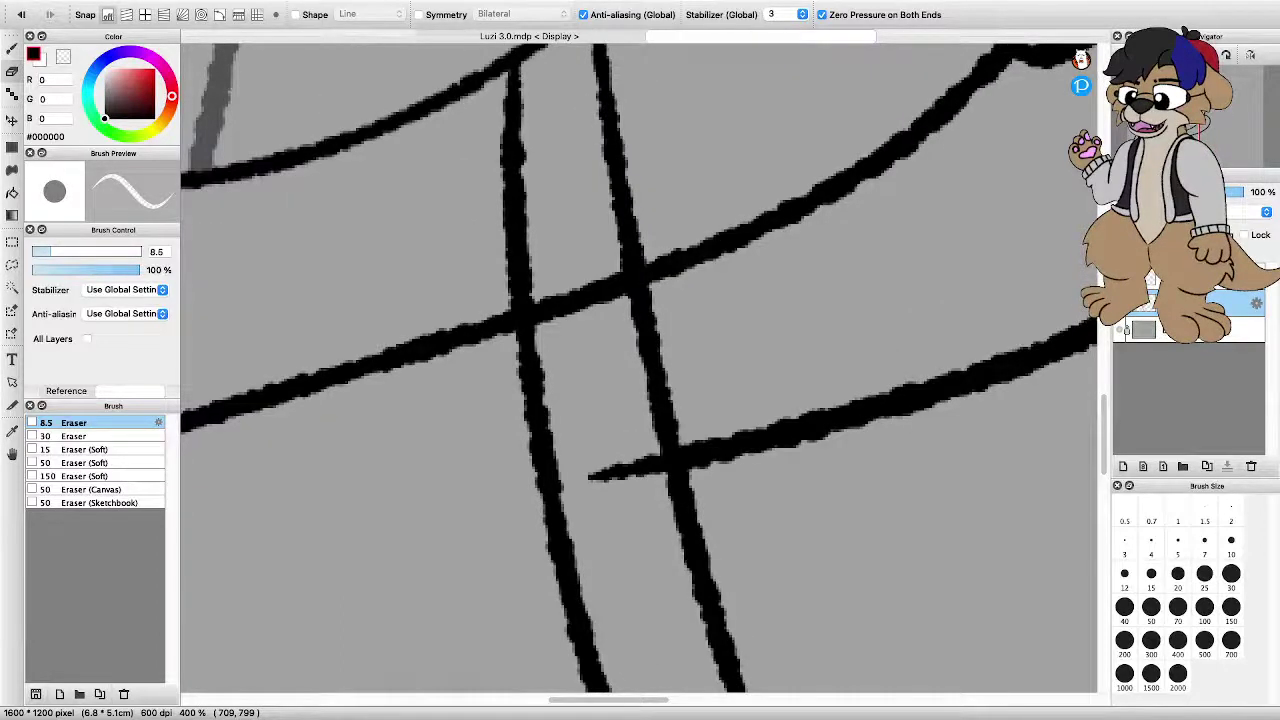
pyautogui.moveTo(654, 443); pyautogui.dragTo(682, 436)
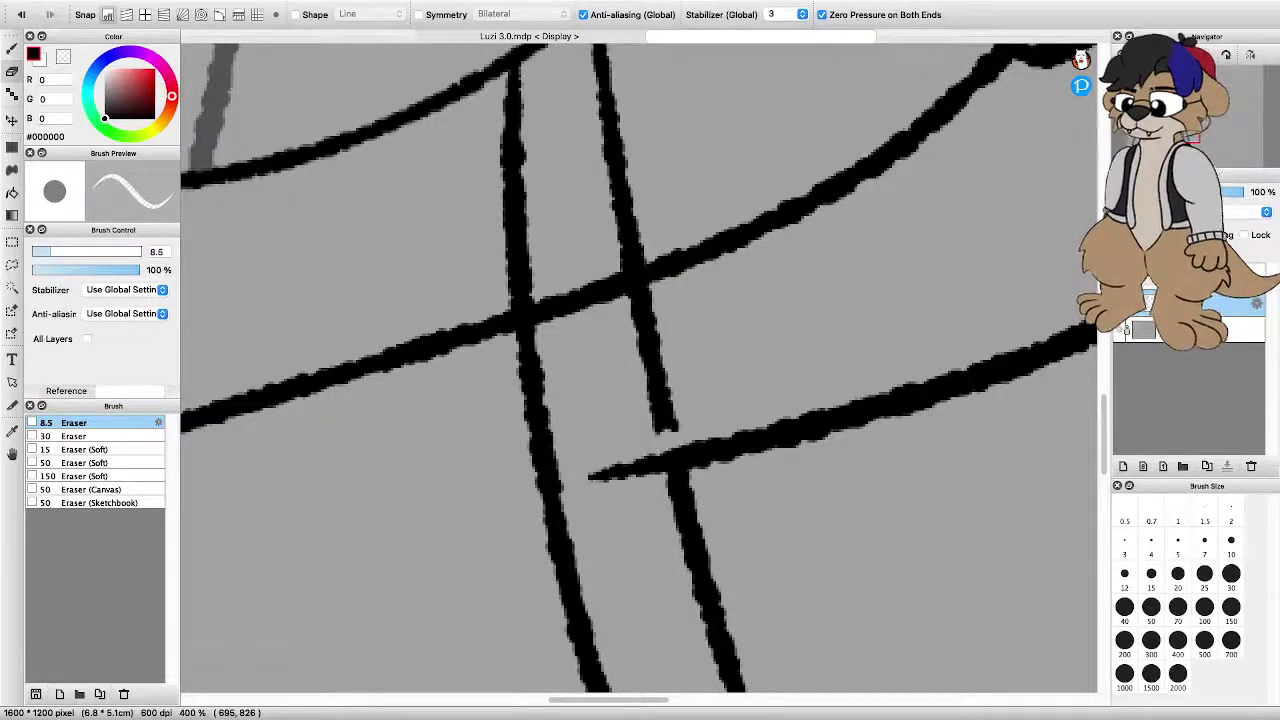
pyautogui.click(640, 290)
pyautogui.moveTo(642, 310); pyautogui.dragTo(652, 405)
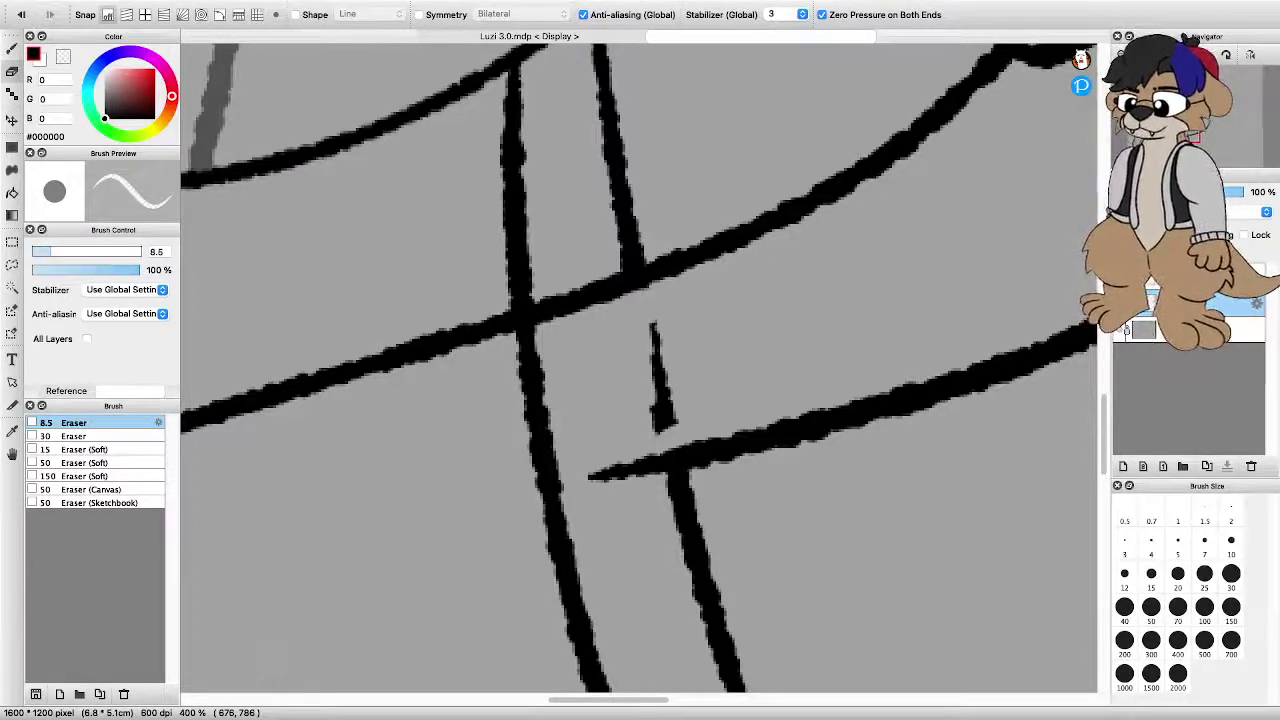
pyautogui.moveTo(668, 432); pyautogui.dragTo(654, 325)
pyautogui.scroll(-1, 639, 368)
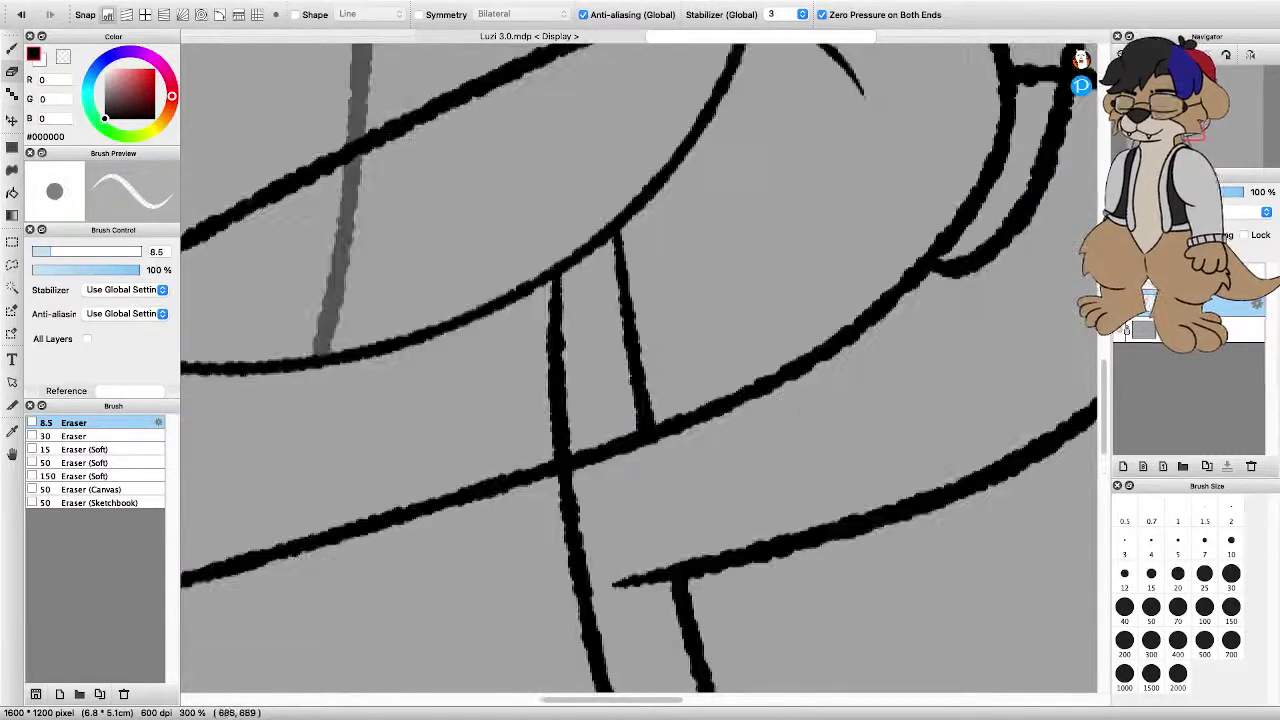
# Erase the outer right body line between the head outline and the front arm's lower line
pyautogui.moveTo(622, 244); pyautogui.dragTo(616, 250)
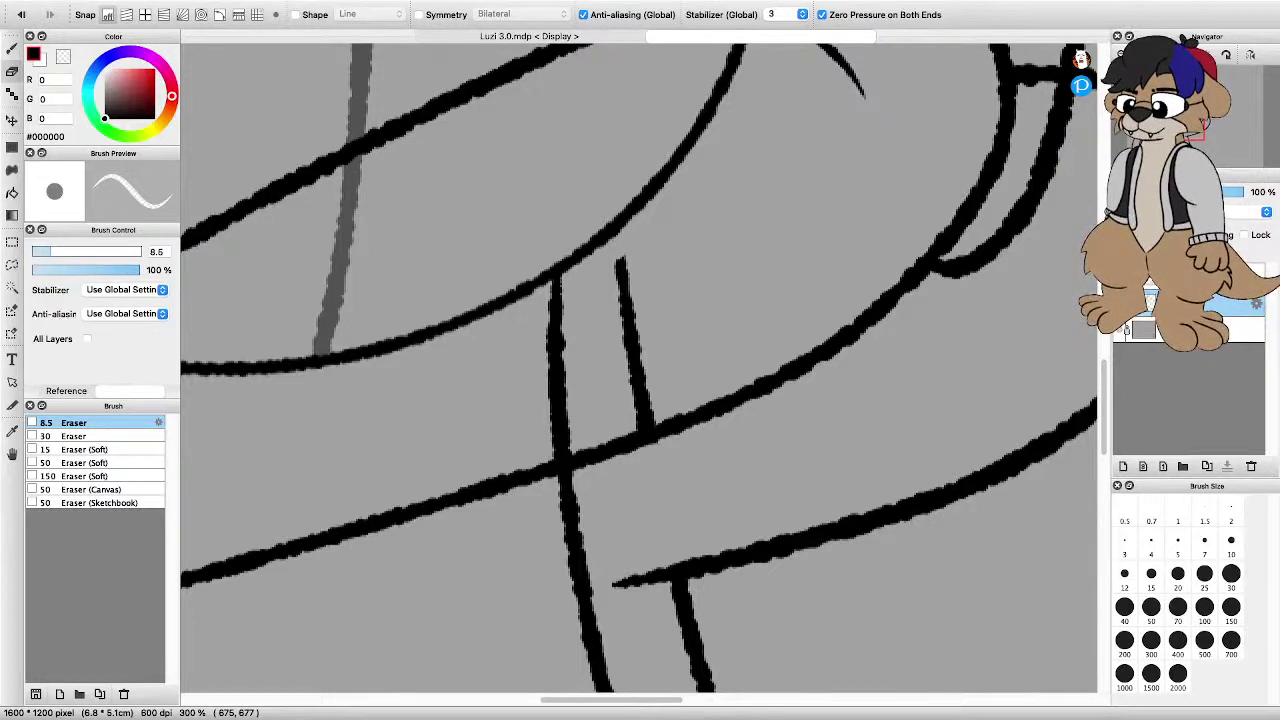
pyautogui.press('super+plus')
pyautogui.press('super+plus')
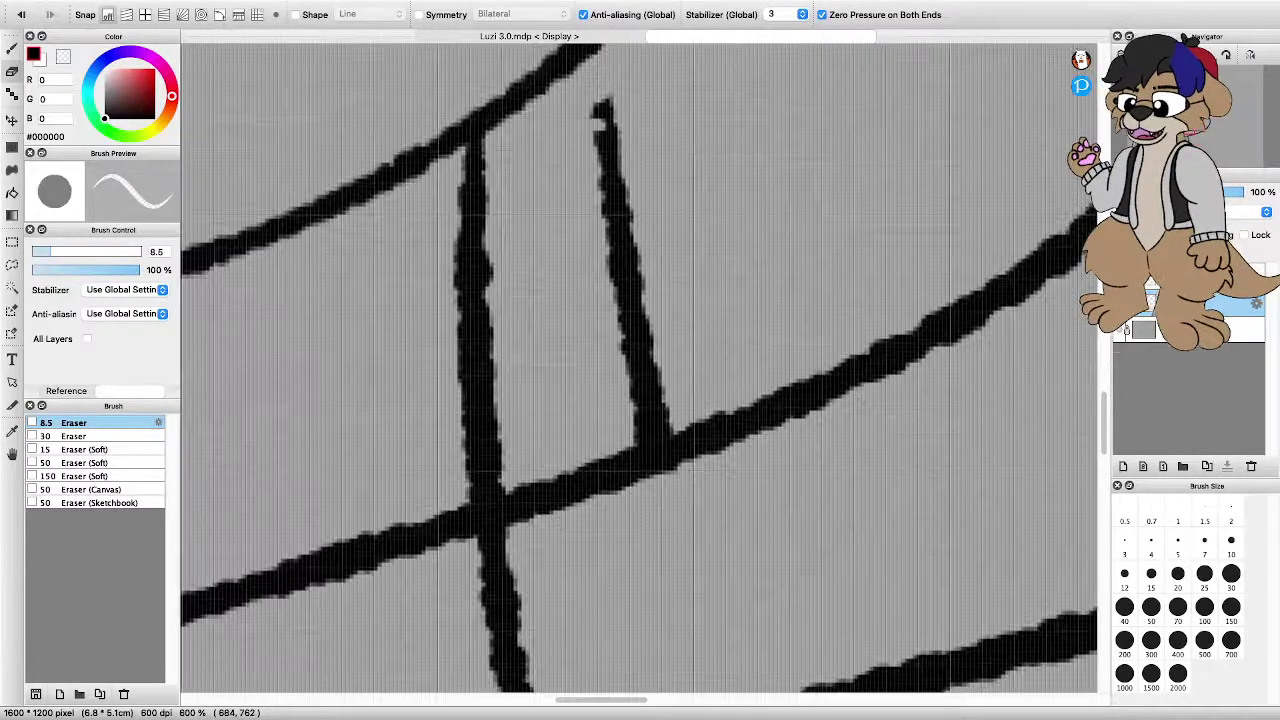
pyautogui.moveTo(648, 442); pyautogui.dragTo(656, 424)
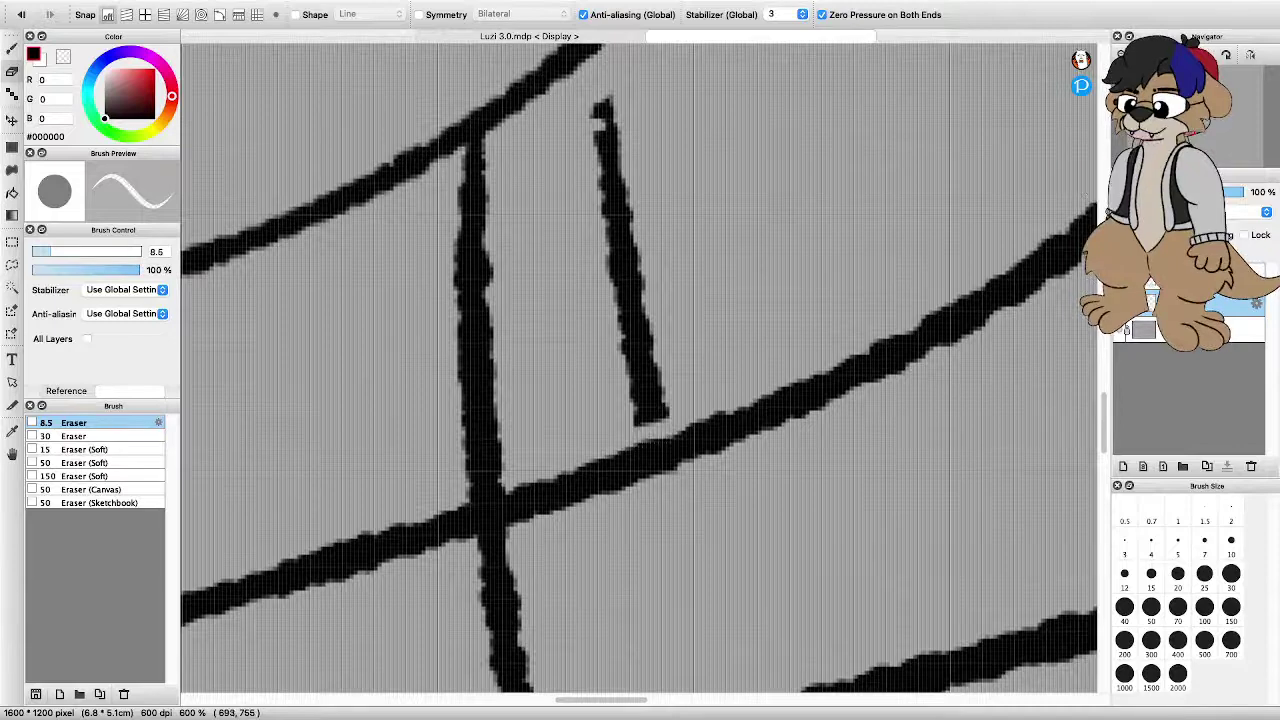
pyautogui.press('super+minus')
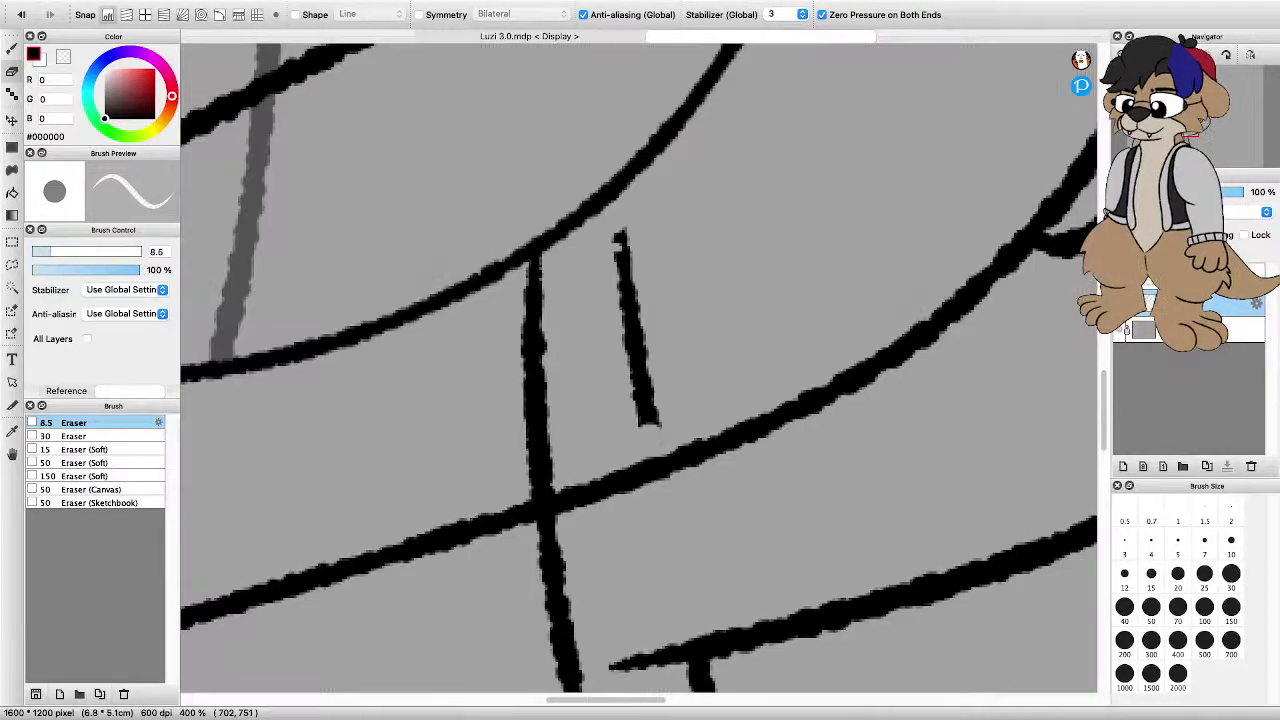
pyautogui.moveTo(614, 236)
pyautogui.mouseDown()
pyautogui.moveTo(642, 428)
pyautogui.moveTo(634, 288)
pyautogui.moveTo(640, 356)
pyautogui.mouseUp()
pyautogui.moveTo(662, 408); pyautogui.dragTo(656, 428)
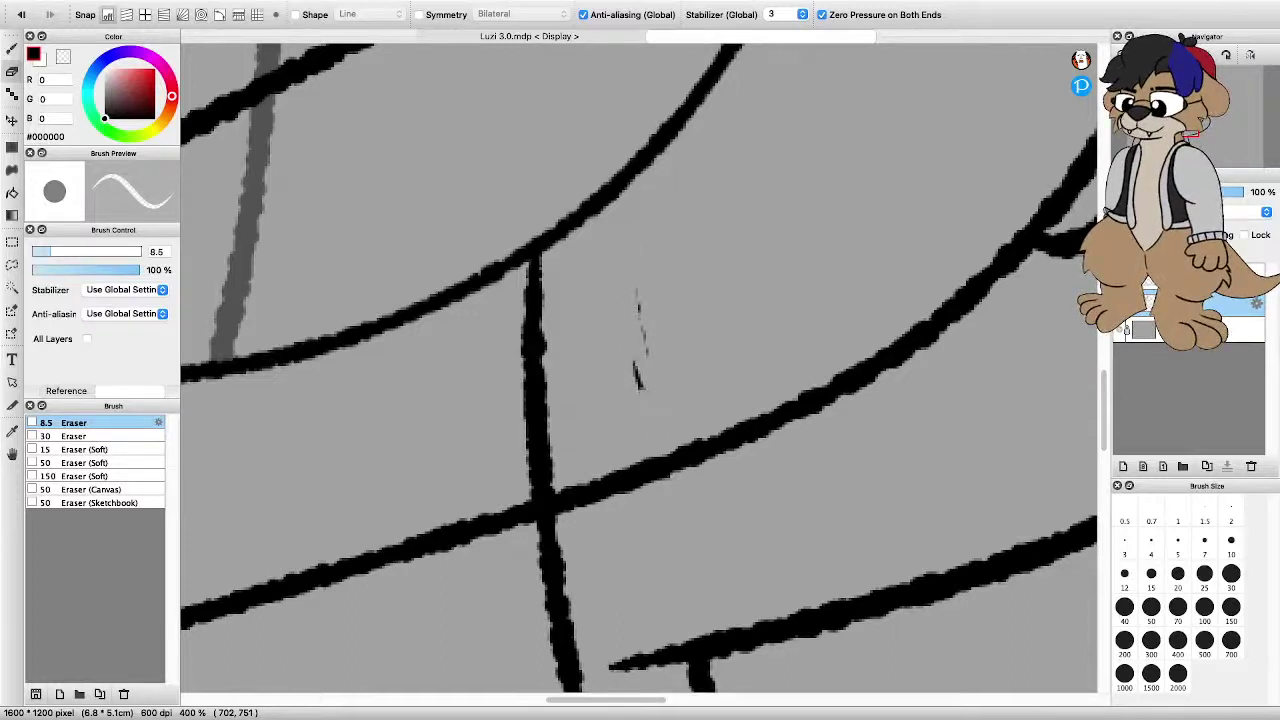
pyautogui.moveTo(634, 362); pyautogui.dragTo(648, 408)
# Cut a gap in the head outline just below the front arm's upper line, near the left shoulder
pyautogui.press('super+minus')
pyautogui.press('super+minus')
pyautogui.press('super+minus')
pyautogui.press('super+minus')
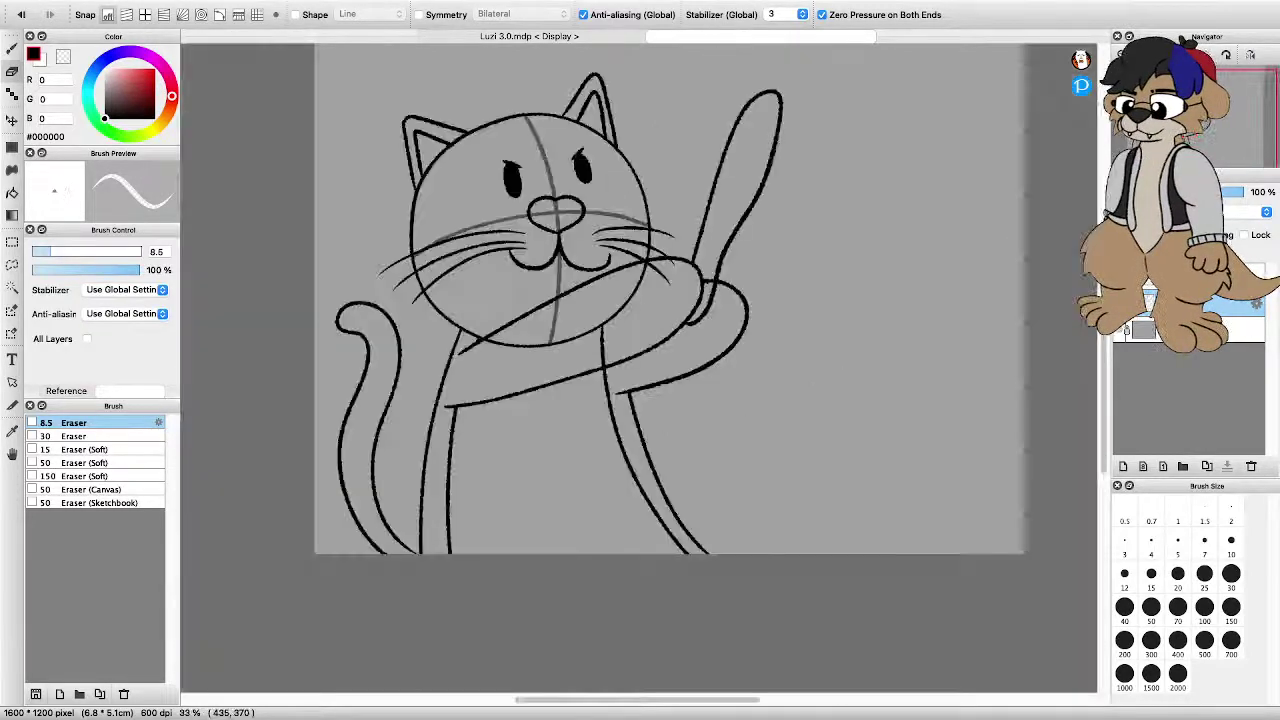
pyautogui.press('super+plus')
pyautogui.press('super+plus')
pyautogui.press('super+plus')
pyautogui.press('super+plus')
pyautogui.press('super+plus')
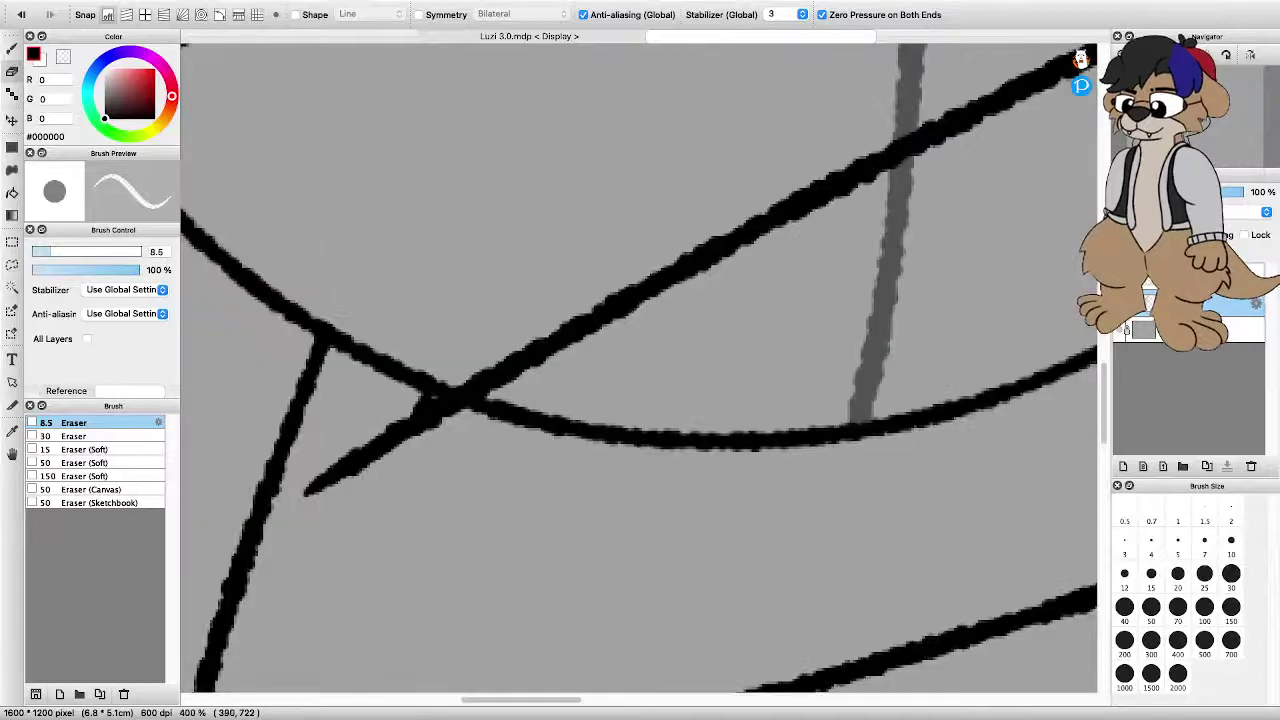
pyautogui.press('super+plus')
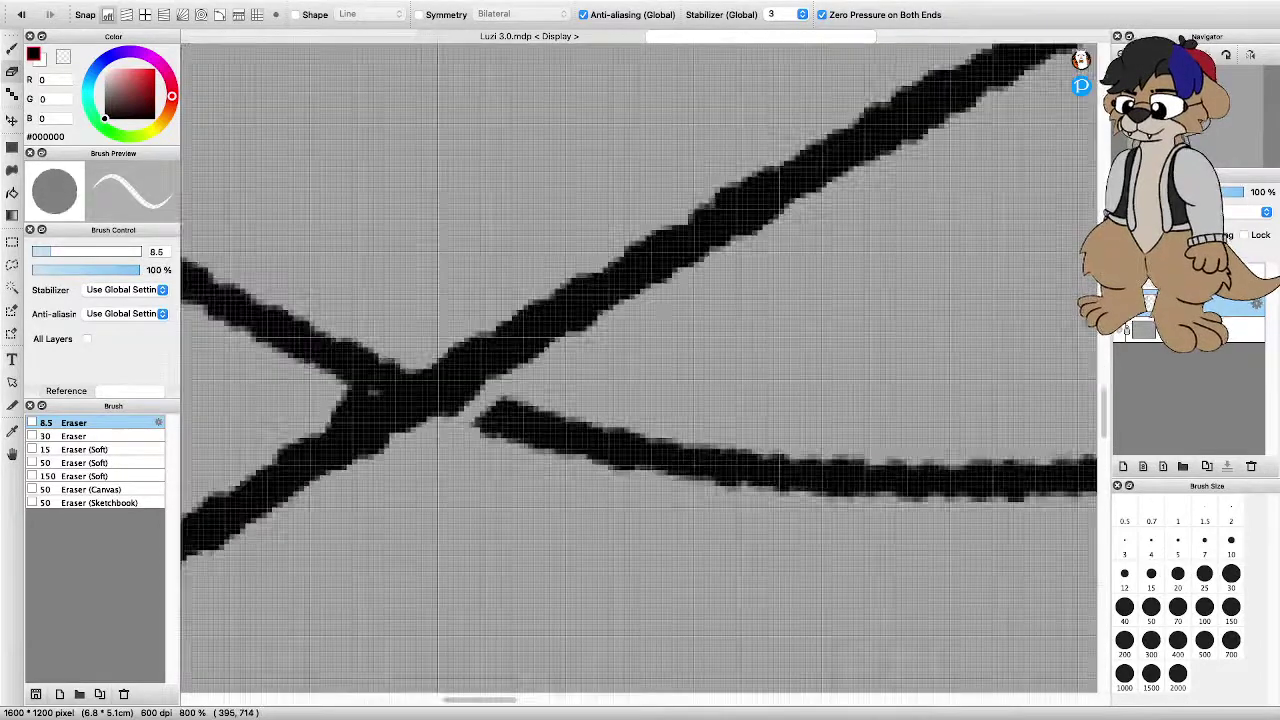
# Cut a gap in the outer right body line just above the front arm's lower line
pyautogui.press('super+minus')
pyautogui.press('super+minus')
pyautogui.press('super+minus')
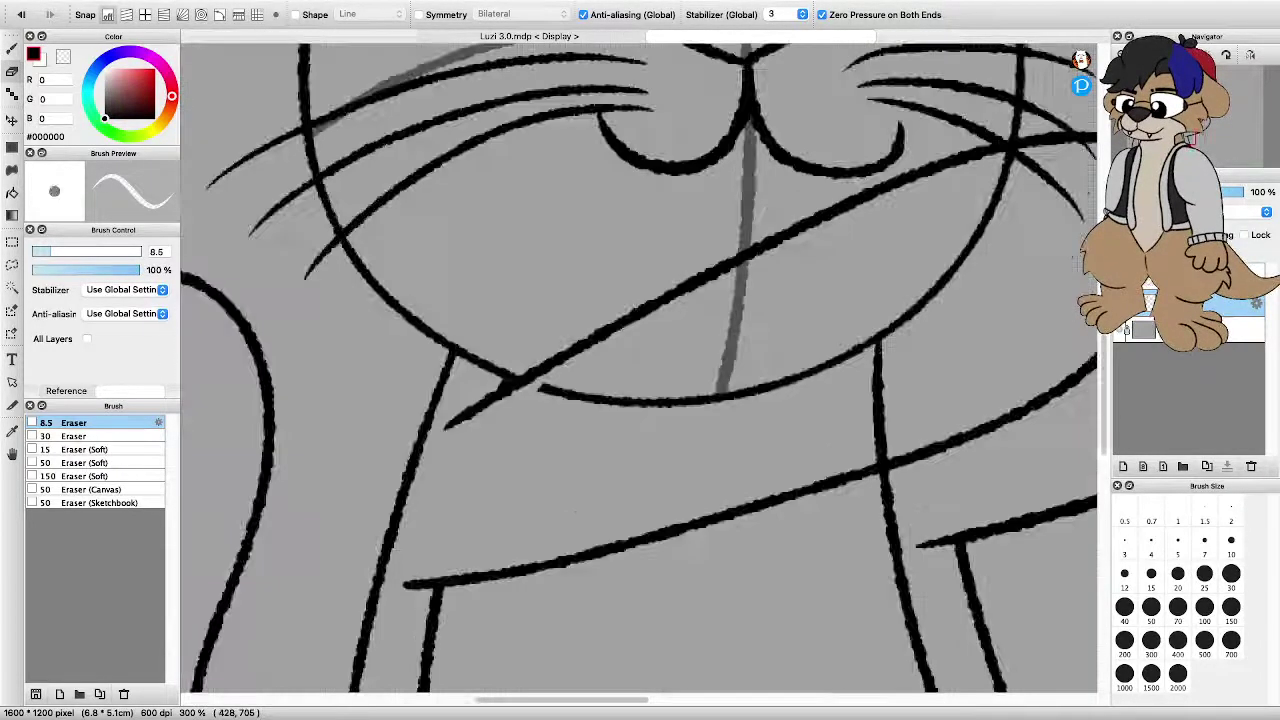
pyautogui.press('super+plus')
pyautogui.press('super+plus')
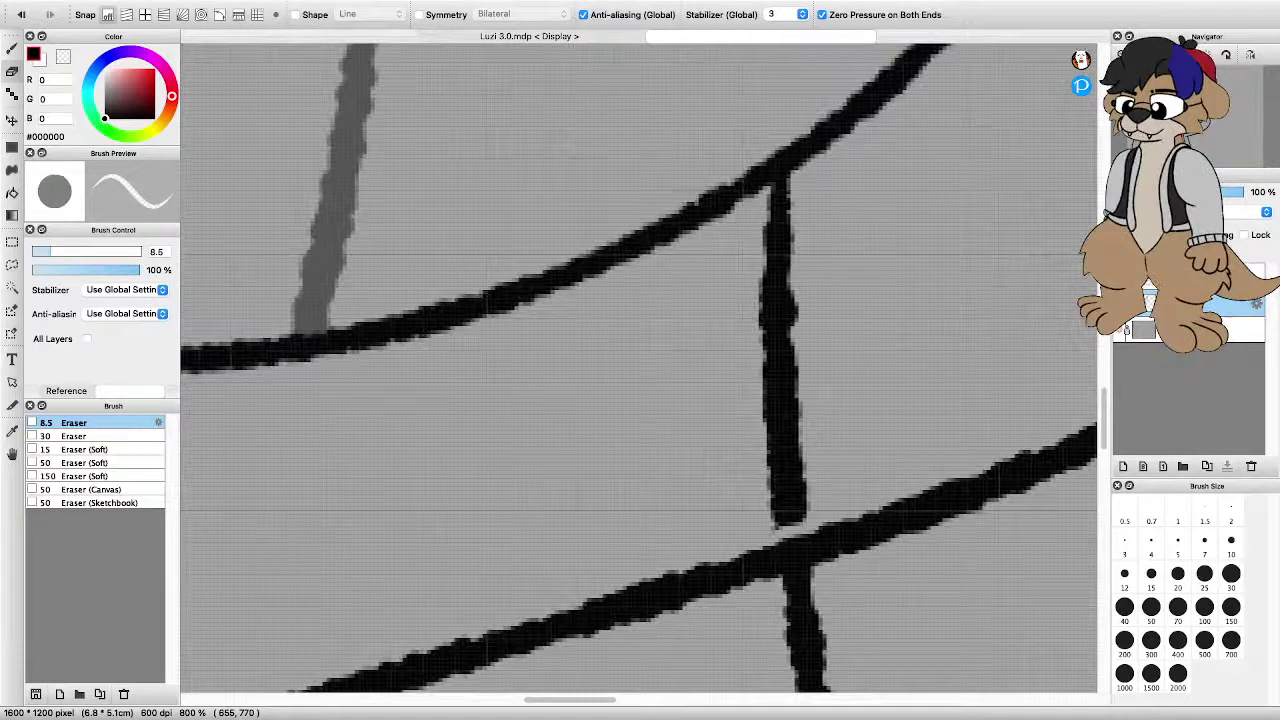
# Cut the head outline just below the front arm's upper line and erase the right whisker tips that overlap the arm
pyautogui.press('super+minus')
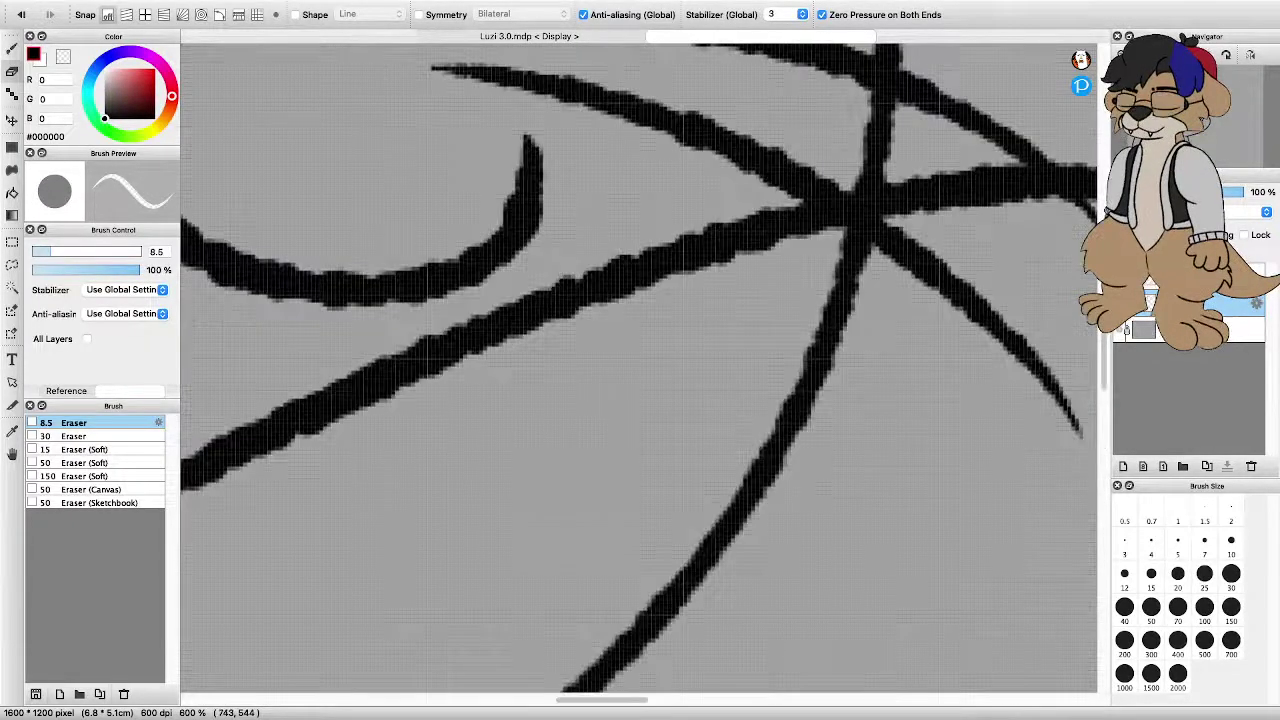
pyautogui.press('super+minus')
pyautogui.press('super+minus')
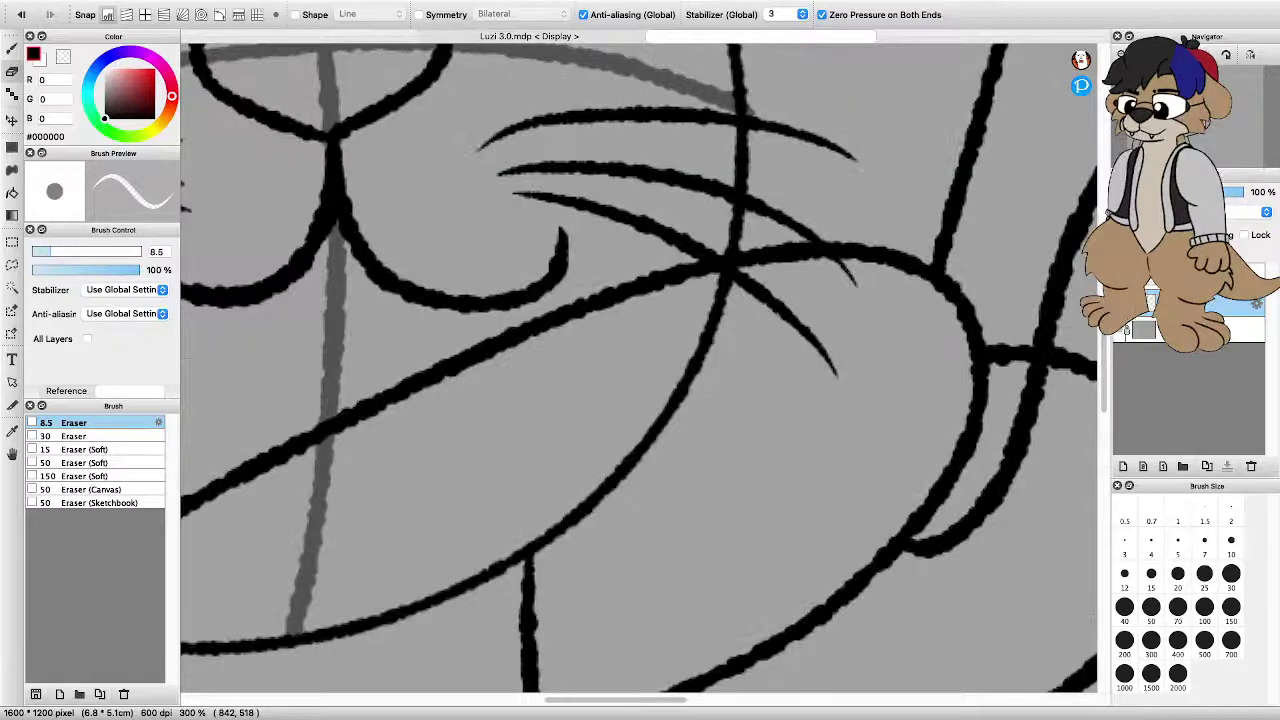
pyautogui.press('super+plus')
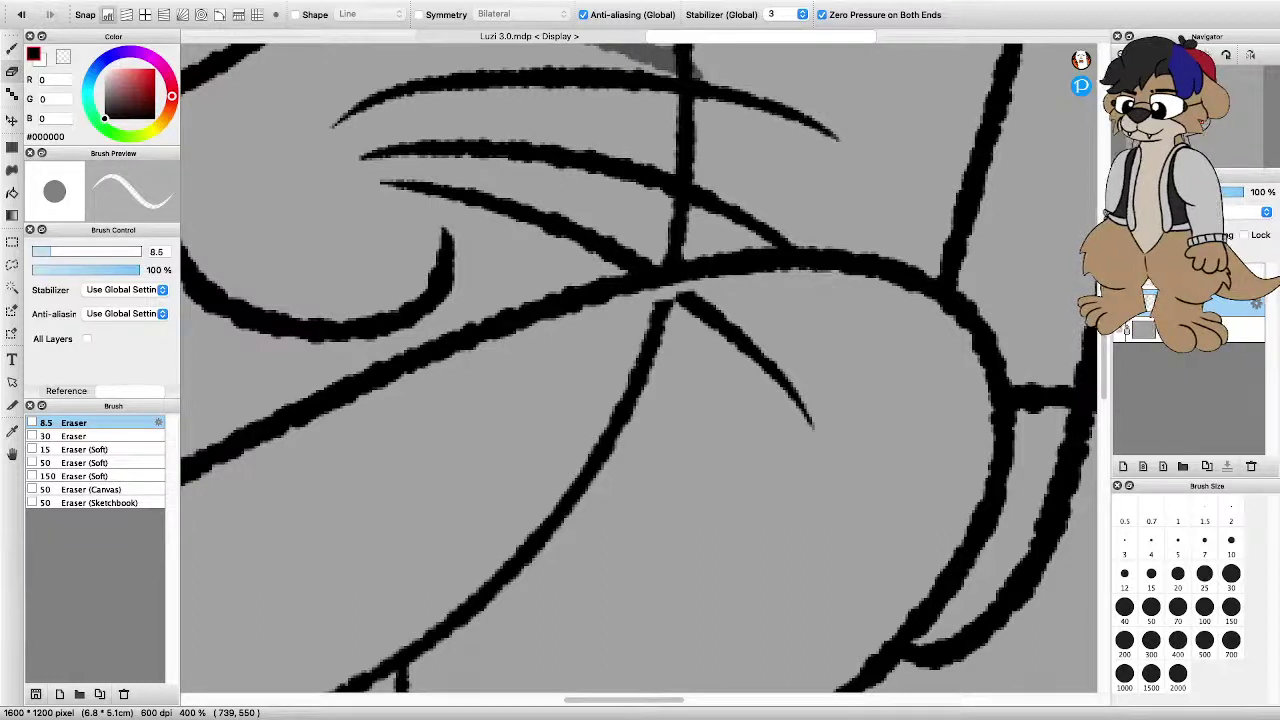
pyautogui.moveTo(674, 297); pyautogui.dragTo(690, 305)
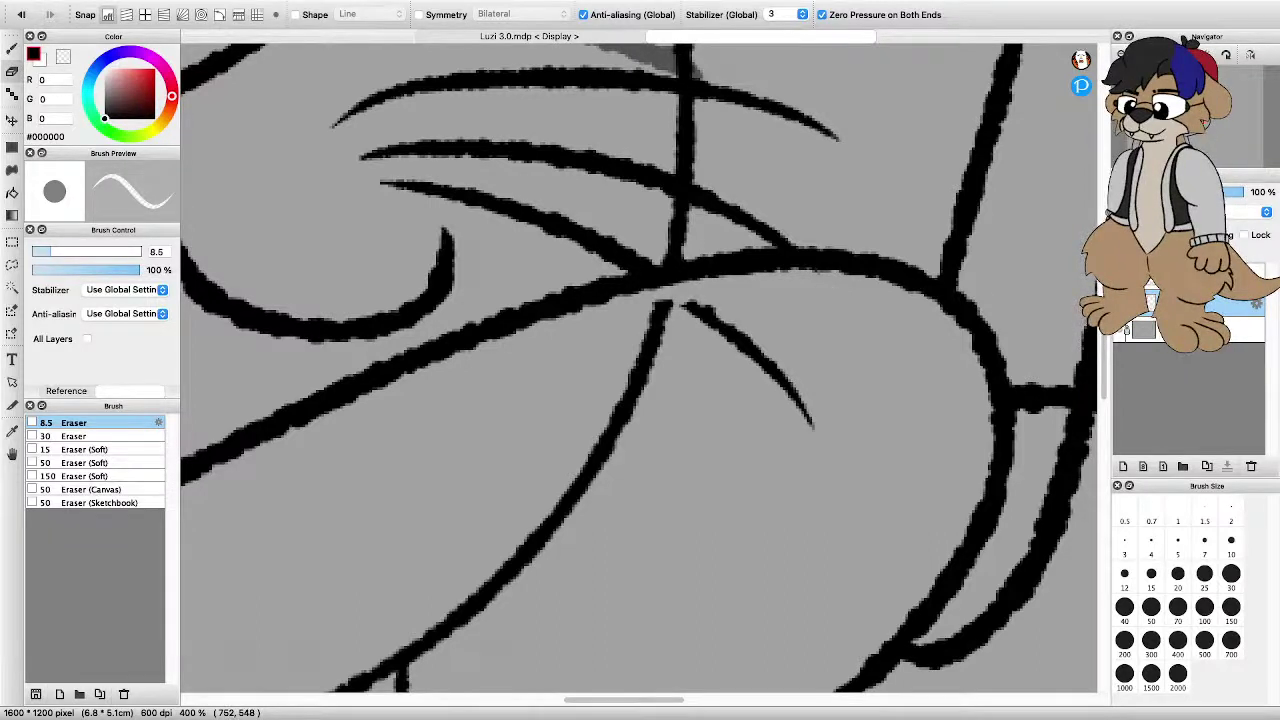
pyautogui.moveTo(813, 428); pyautogui.dragTo(748, 348)
pyautogui.moveTo(688, 304); pyautogui.dragTo(738, 340)
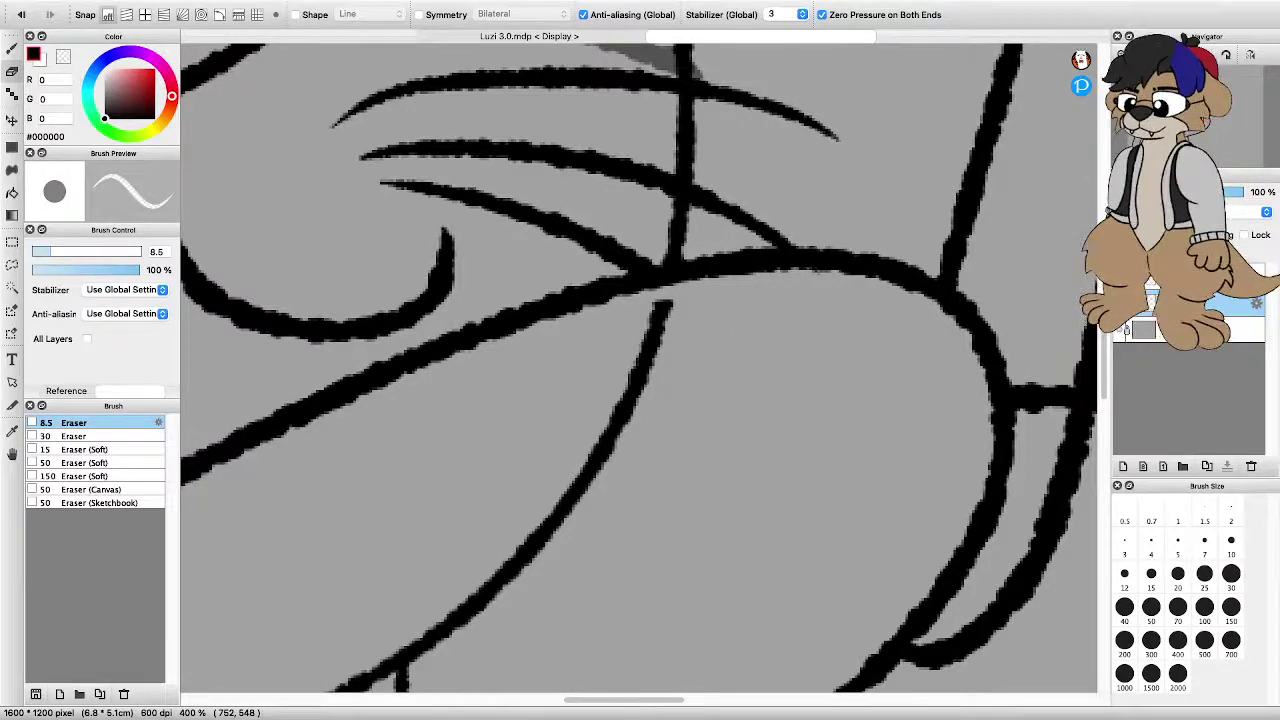
# Erase the remaining piece of the outer right body line inside the front arm, up to the head outline
pyautogui.scroll(-3, 676, 348)
pyautogui.scroll(2, 318, 520)
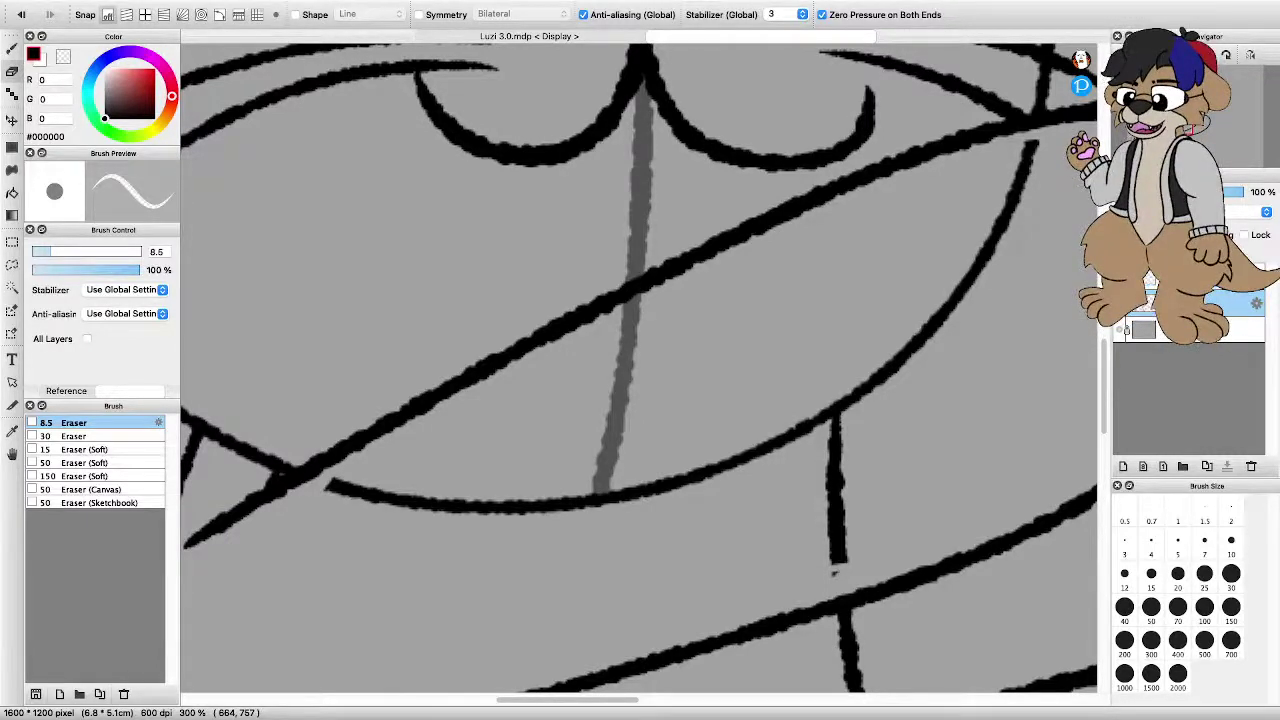
pyautogui.moveTo(835, 570); pyautogui.dragTo(838, 404)
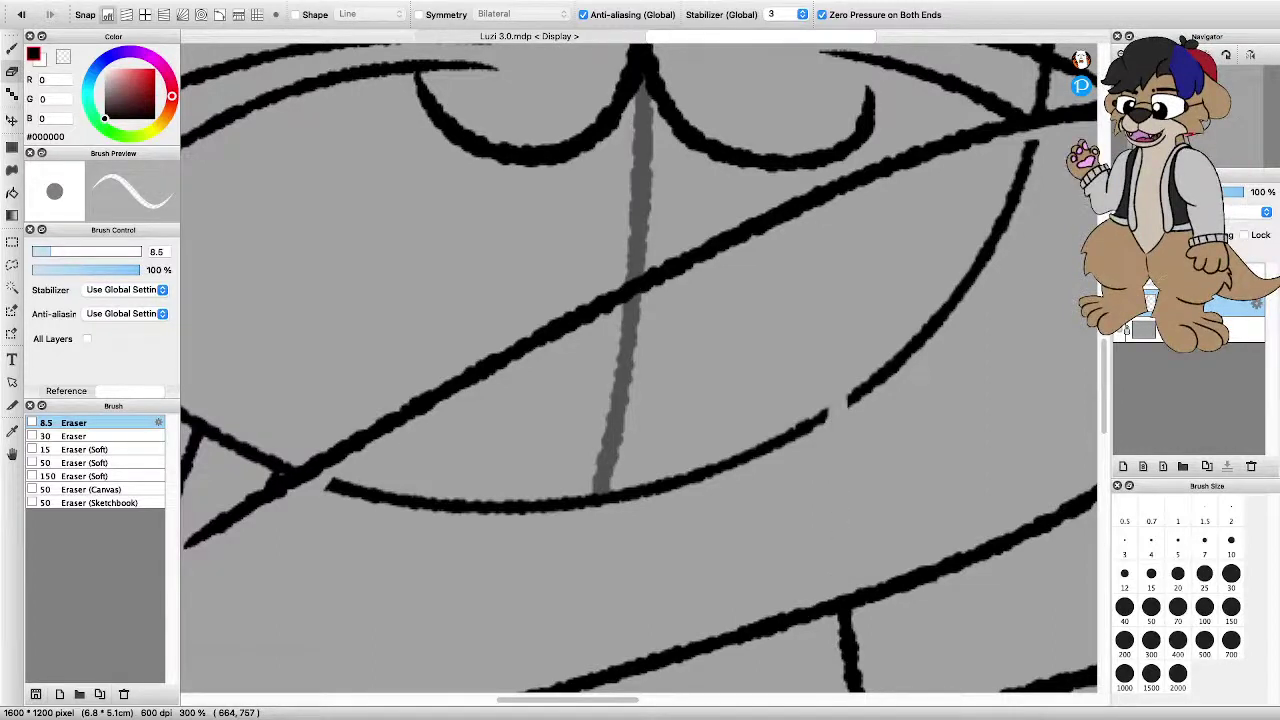
# Erase the right part of the head outline inside the front arm, below the arm's upper line
pyautogui.scroll(-1, 609, 628)
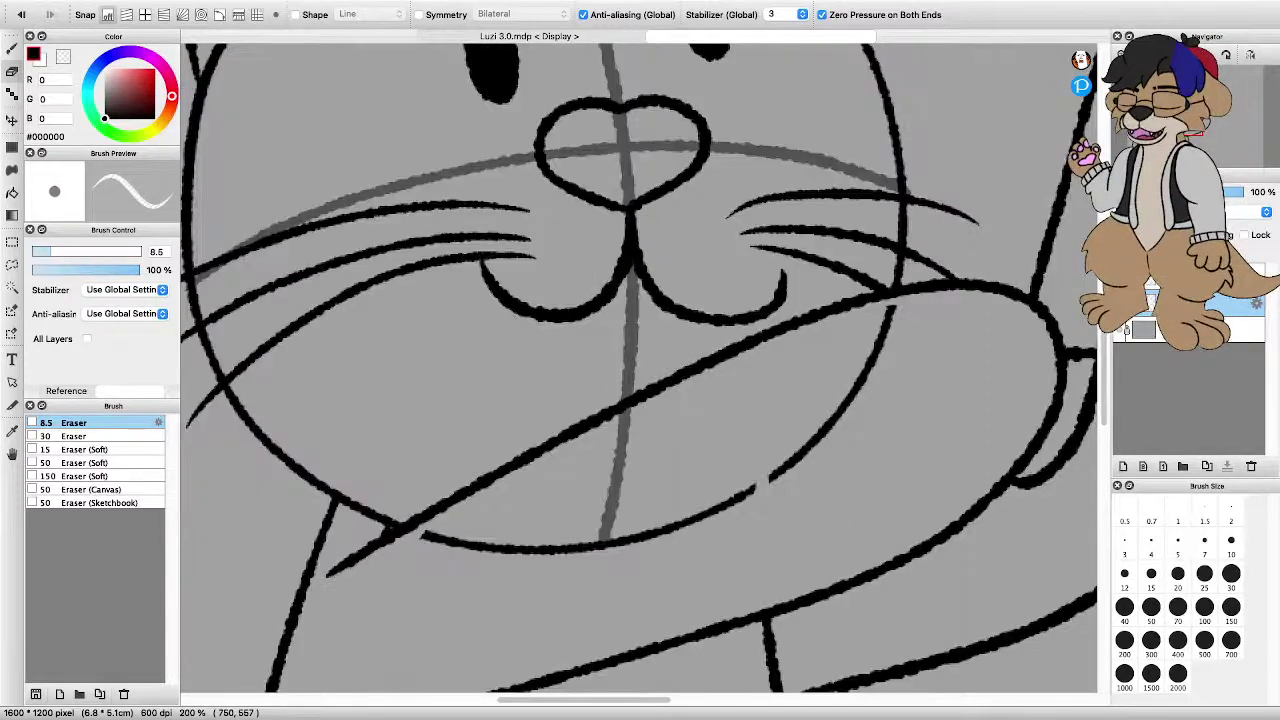
pyautogui.press('super+plus')
pyautogui.moveTo(880, 342)
pyautogui.mouseDown()
pyautogui.moveTo(827, 444)
pyautogui.moveTo(704, 568)
pyautogui.mouseUp()
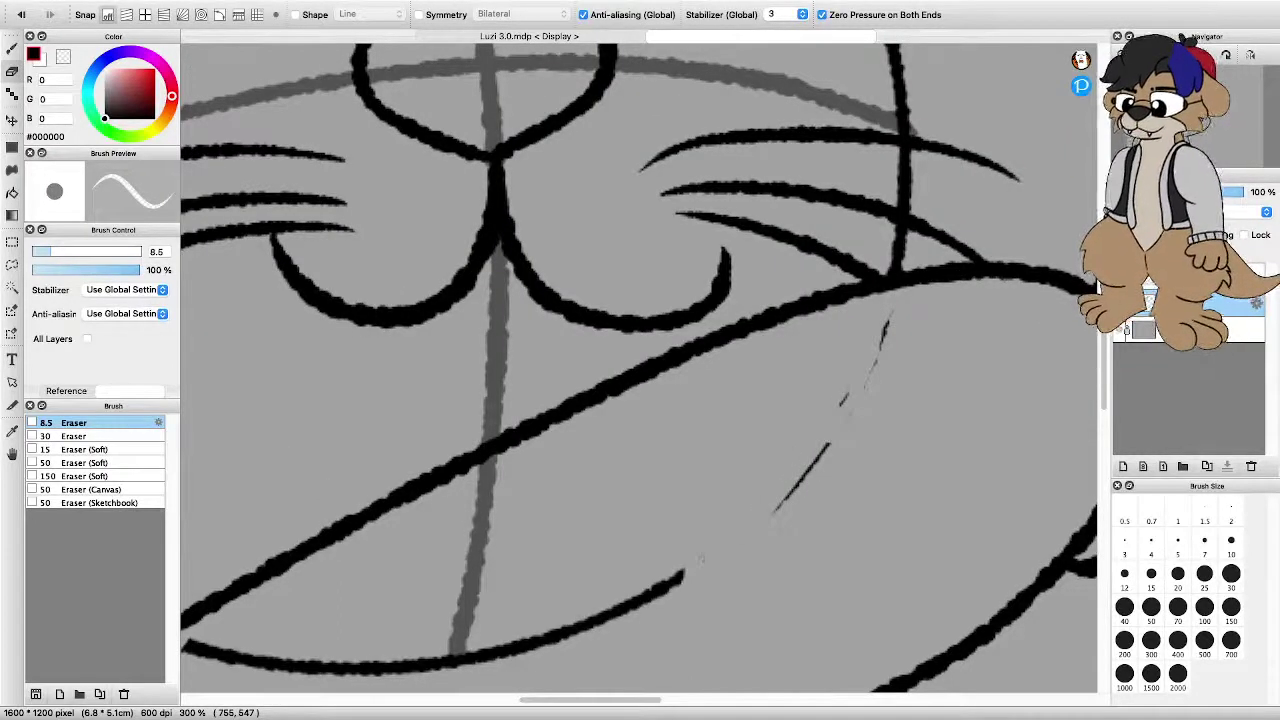
pyautogui.moveTo(778, 506)
pyautogui.mouseDown()
pyautogui.moveTo(830, 442)
pyautogui.moveTo(886, 318)
pyautogui.mouseUp()
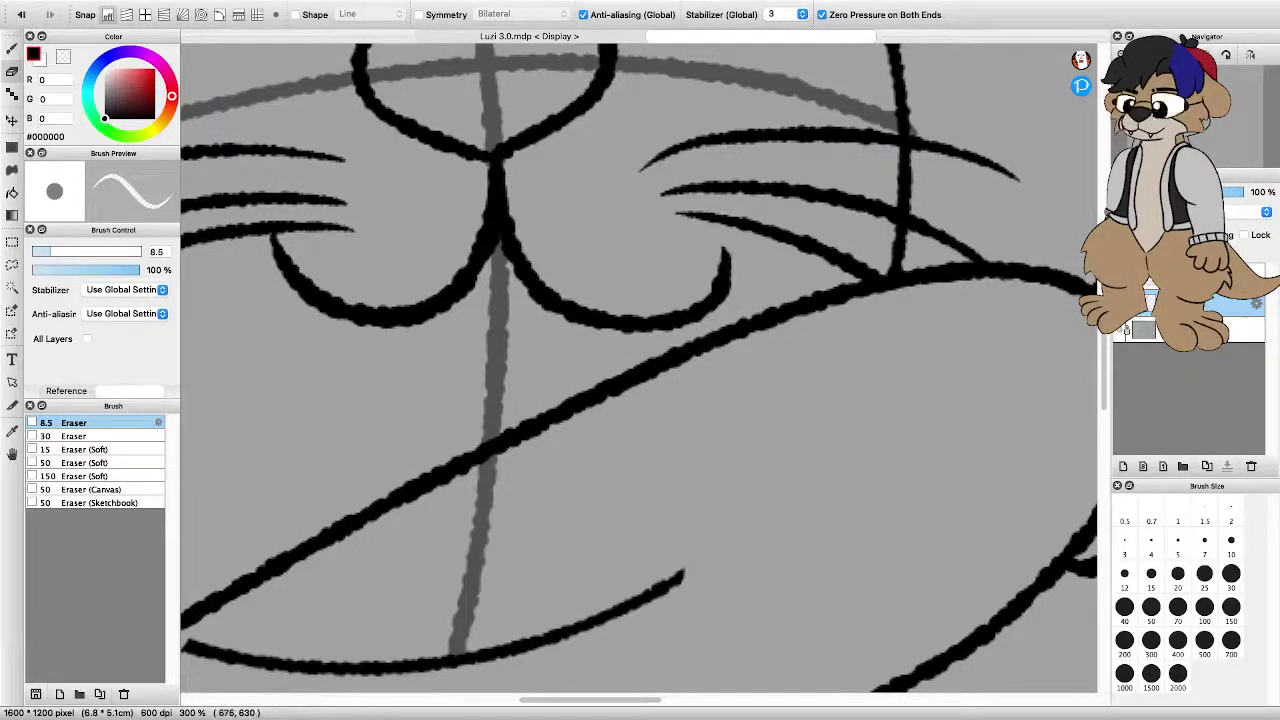
# Erase the rest of the head outline inside the front arm, from the chin to the gap near the left shoulder
pyautogui.press('super+minus')
pyautogui.press('super+minus')
pyautogui.press('super+minus')
pyautogui.press('super+minus')
pyautogui.press('super+plus')
pyautogui.press('super+plus')
pyautogui.press('super+plus')
pyautogui.press('super+plus')
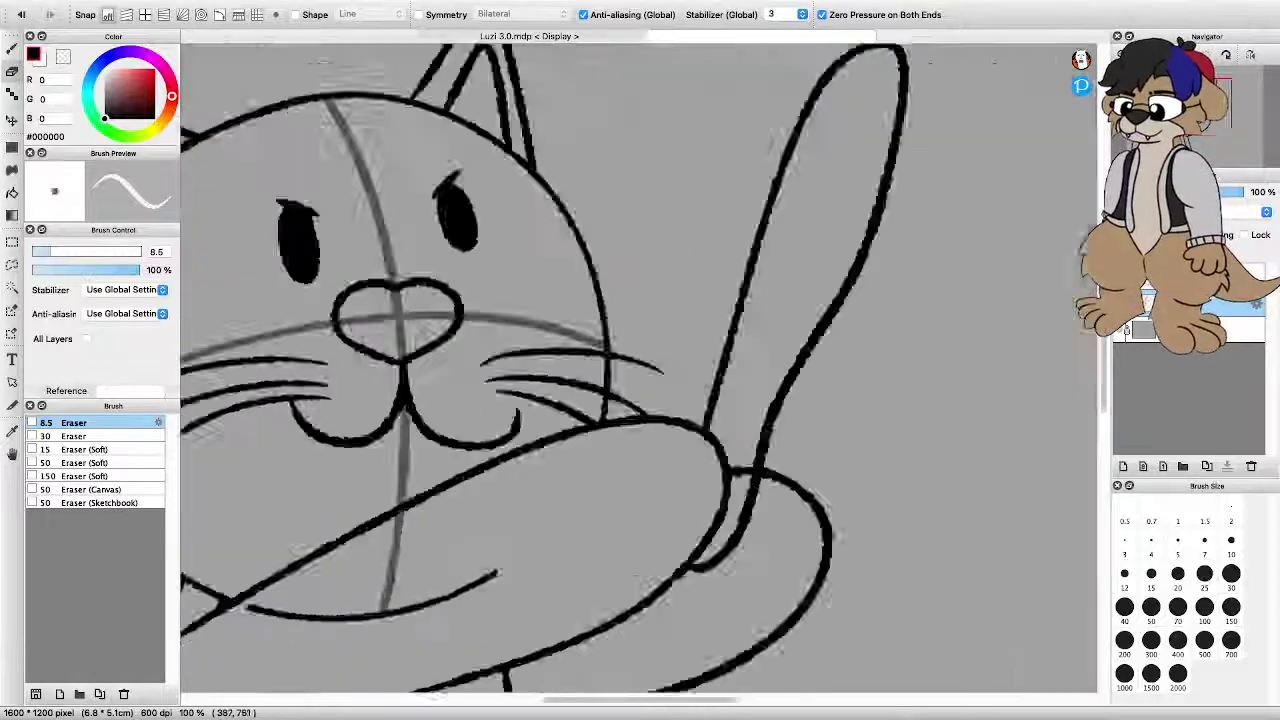
pyautogui.moveTo(285, 567)
pyautogui.mouseDown()
pyautogui.moveTo(340, 574)
pyautogui.moveTo(326, 577)
pyautogui.mouseUp()
pyautogui.click(285, 562)
pyautogui.moveTo(374, 589)
pyautogui.mouseDown()
pyautogui.moveTo(325, 583)
pyautogui.moveTo(580, 580)
pyautogui.moveTo(775, 500)
pyautogui.moveTo(636, 566)
pyautogui.moveTo(648, 561)
pyautogui.mouseUp()
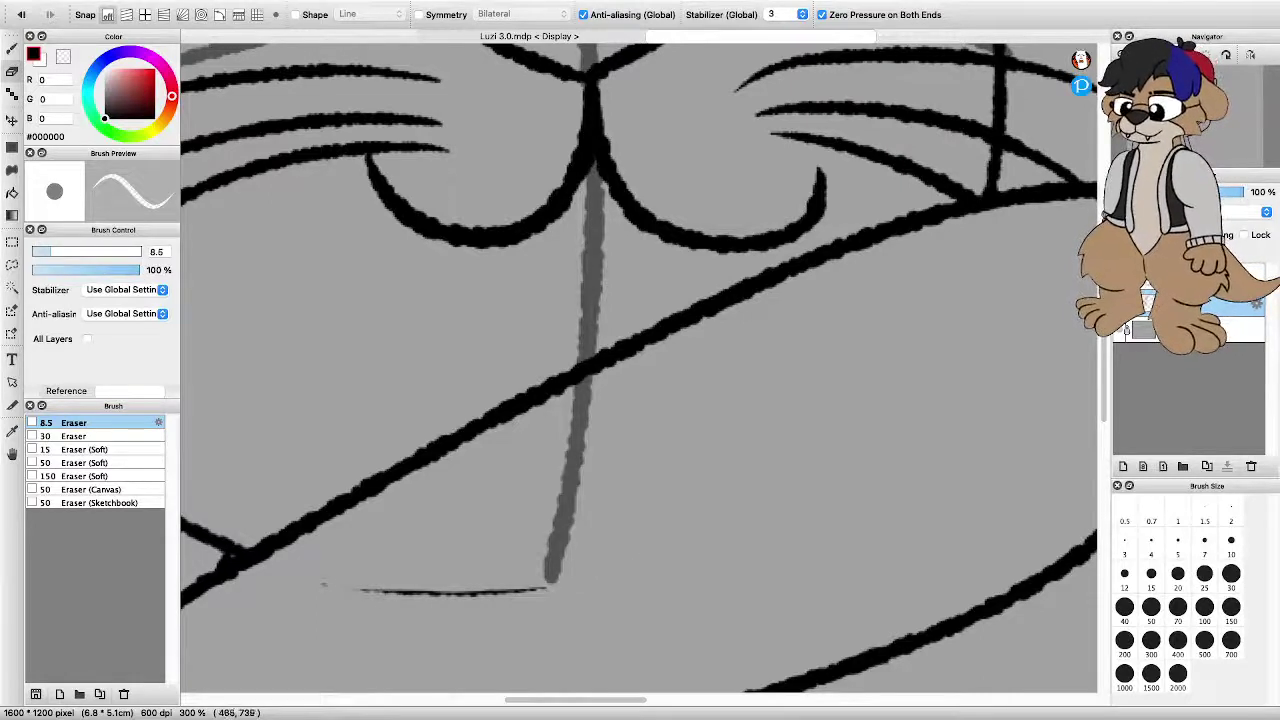
pyautogui.moveTo(322, 585); pyautogui.dragTo(546, 588)
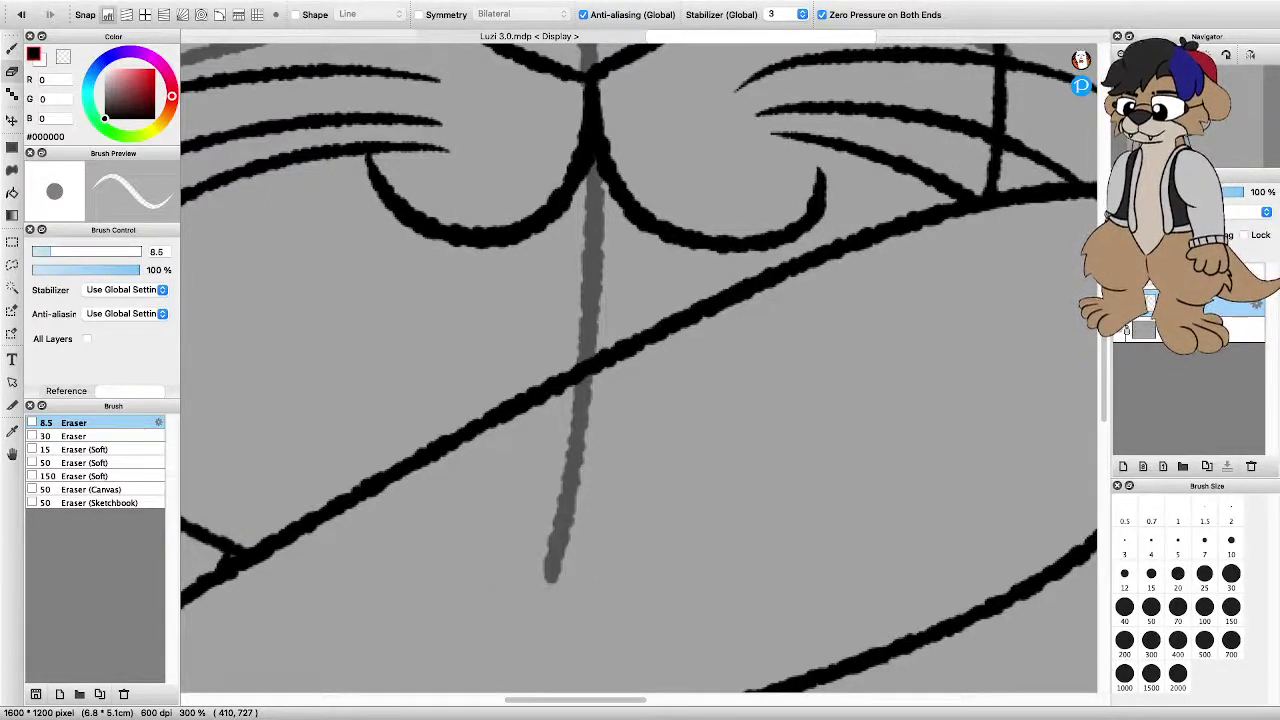
# Check the drawing as a whole and switch from the eraser to the size 15 brush
pyautogui.scroll(-1, 468, 577)
pyautogui.scroll(-5, 474, 582)
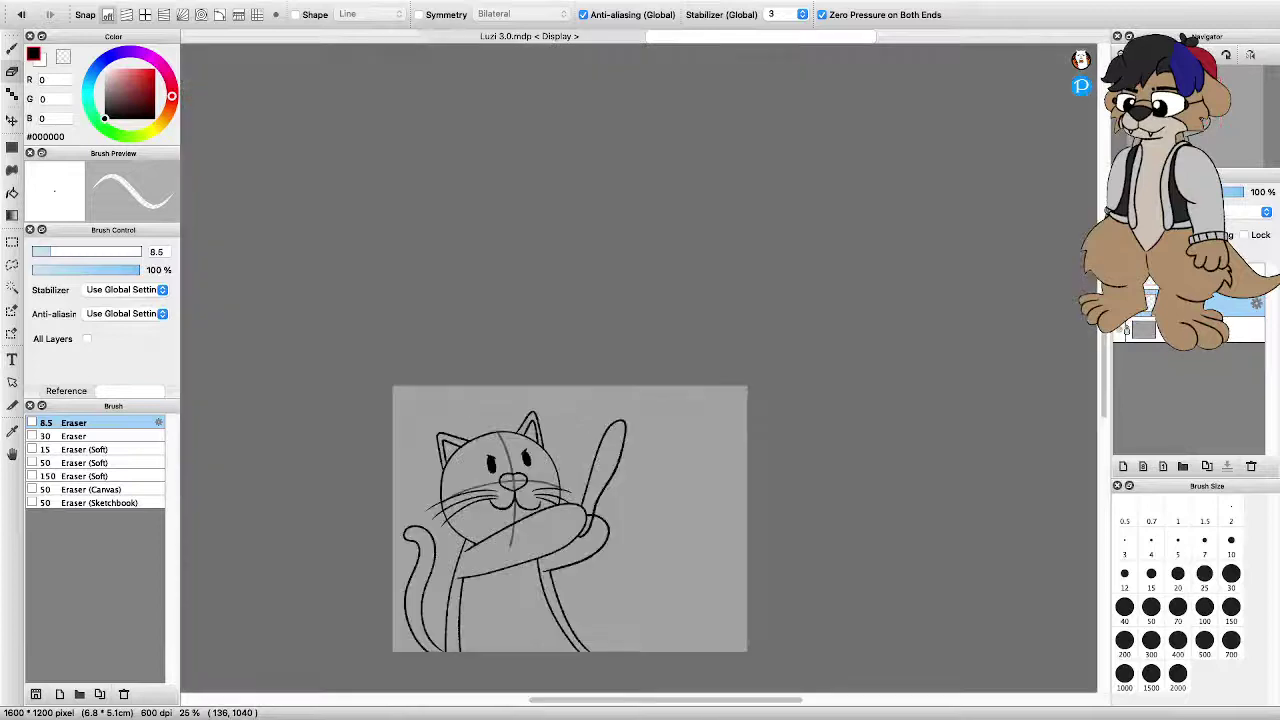
pyautogui.scroll(3, 443, 600)
pyautogui.scroll(-4, 720, 430)
pyautogui.scroll(2, 734, 430)
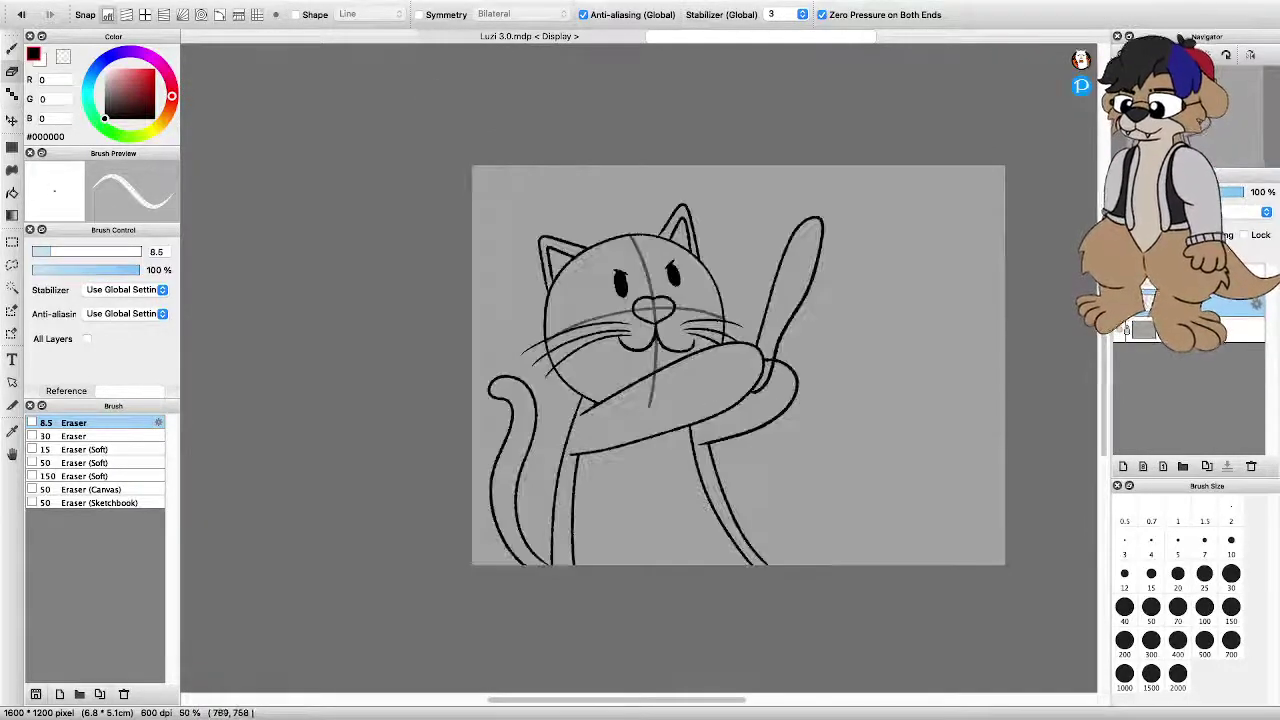
pyautogui.press('b')
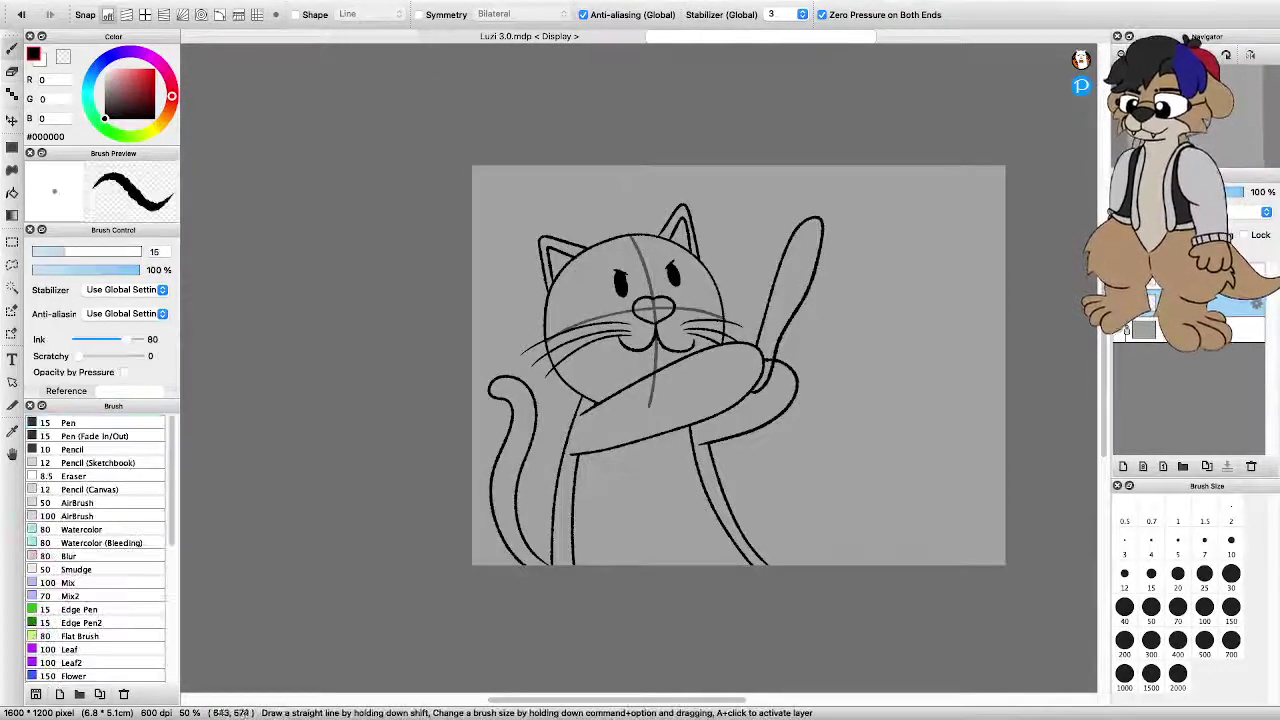
pyautogui.scroll(2, 715, 360)
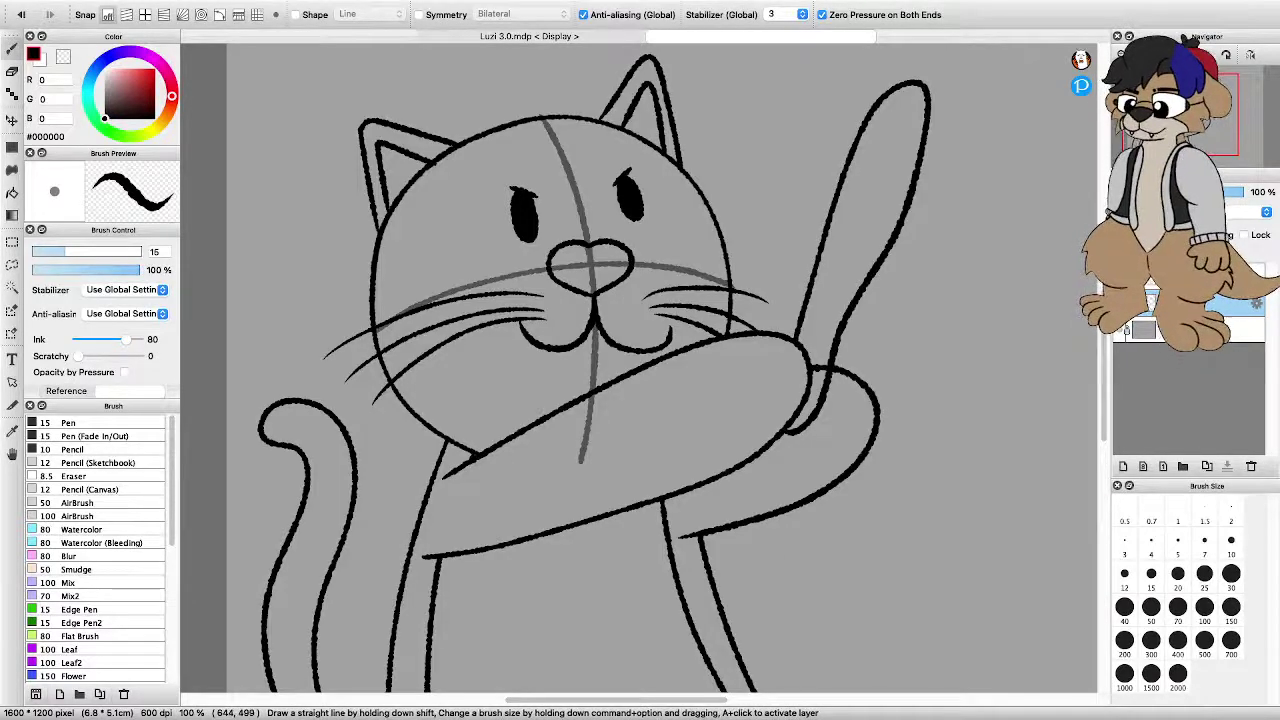
pyautogui.scroll(-1, 725, 365)
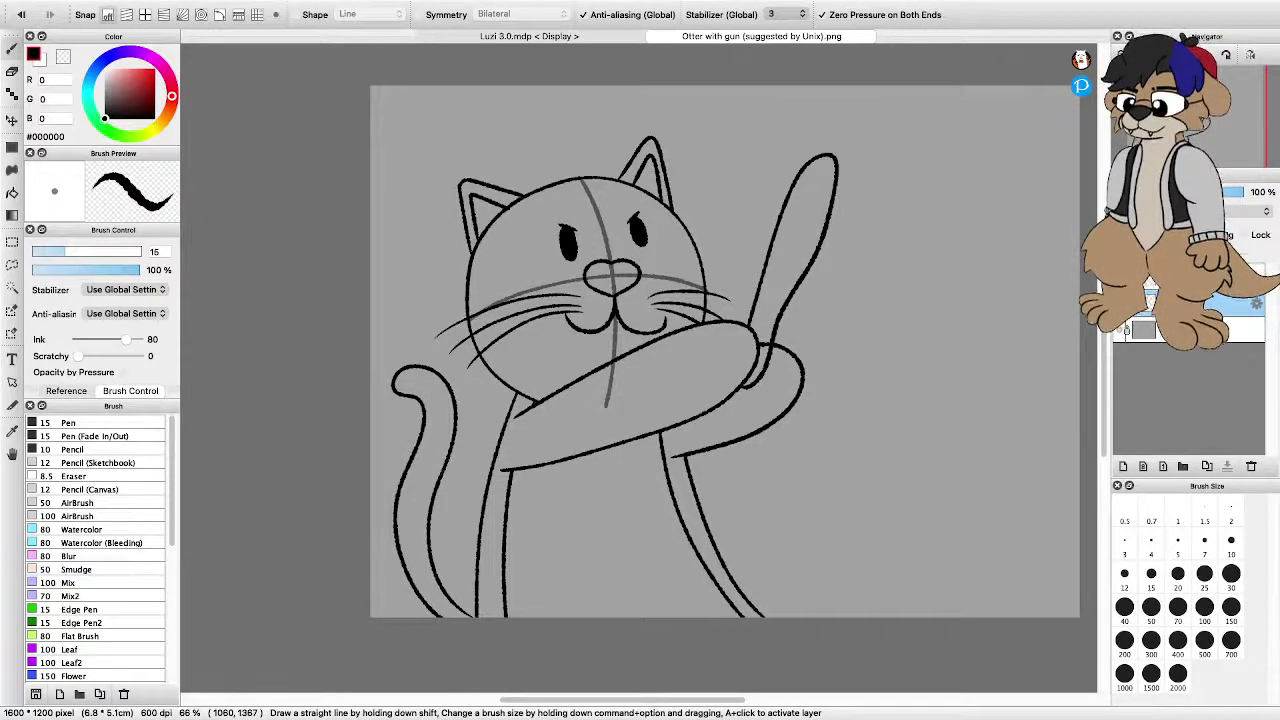
pyautogui.press('super+Tab')
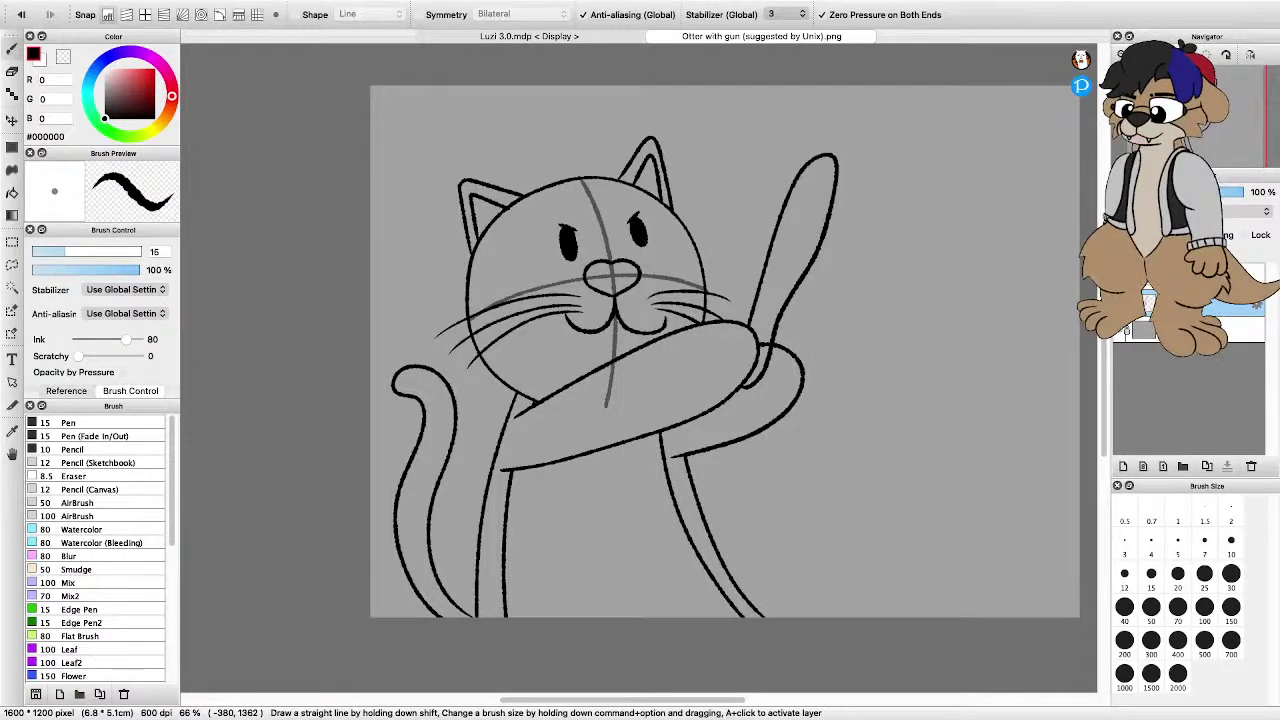
pyautogui.press('super+Tab')
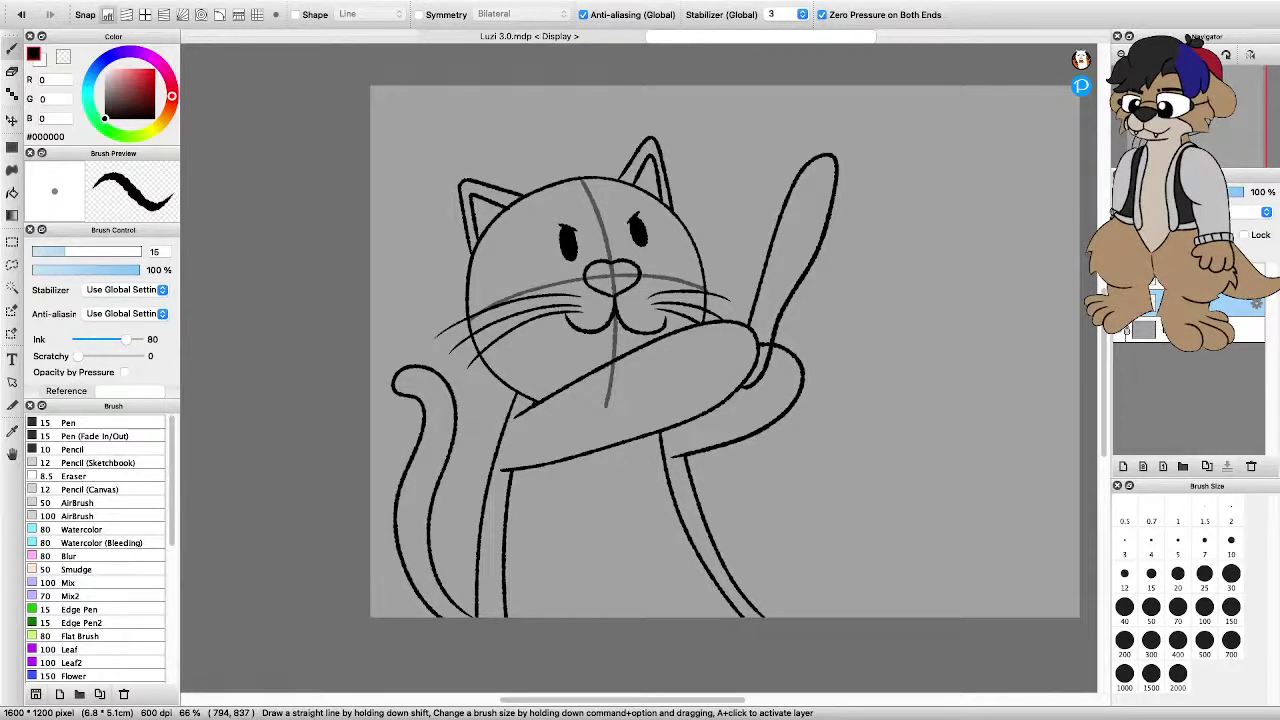
pyautogui.scroll(-1, 470, 334)
# Show the reference images and enlarge the fox character's head in the reference view
pyautogui.click(66, 391)
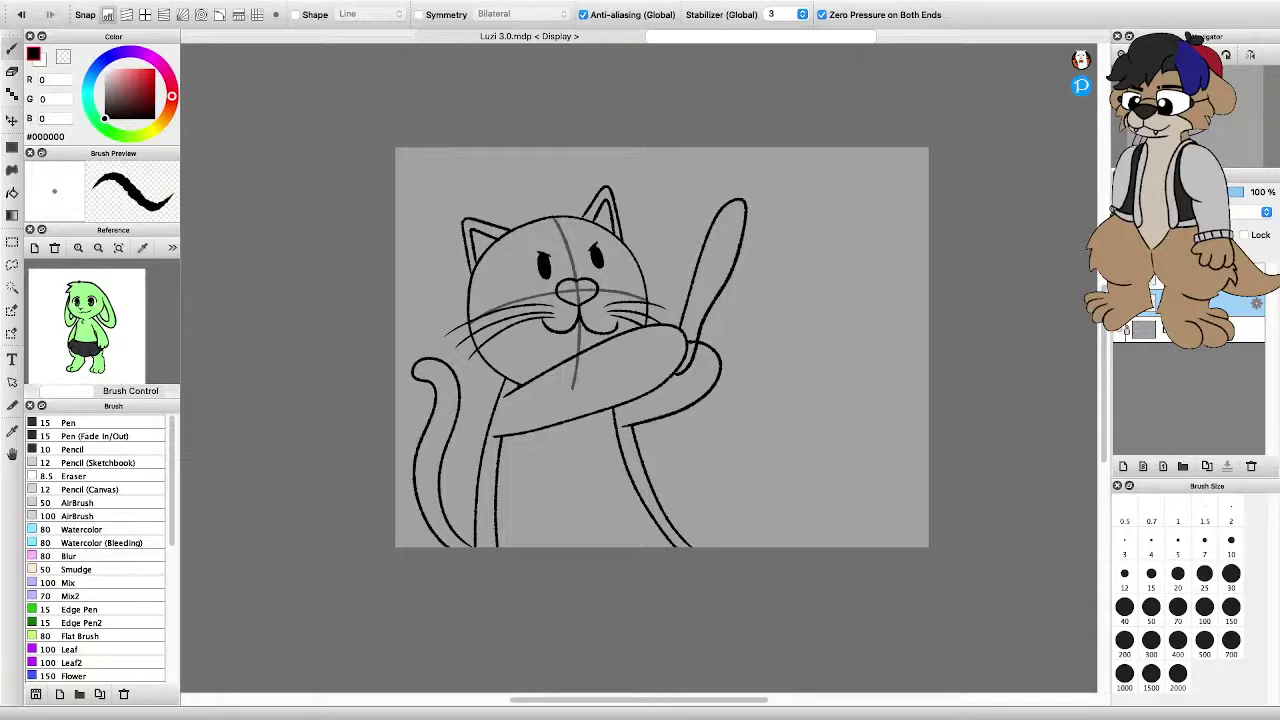
pyautogui.scroll(-3, 100, 325)
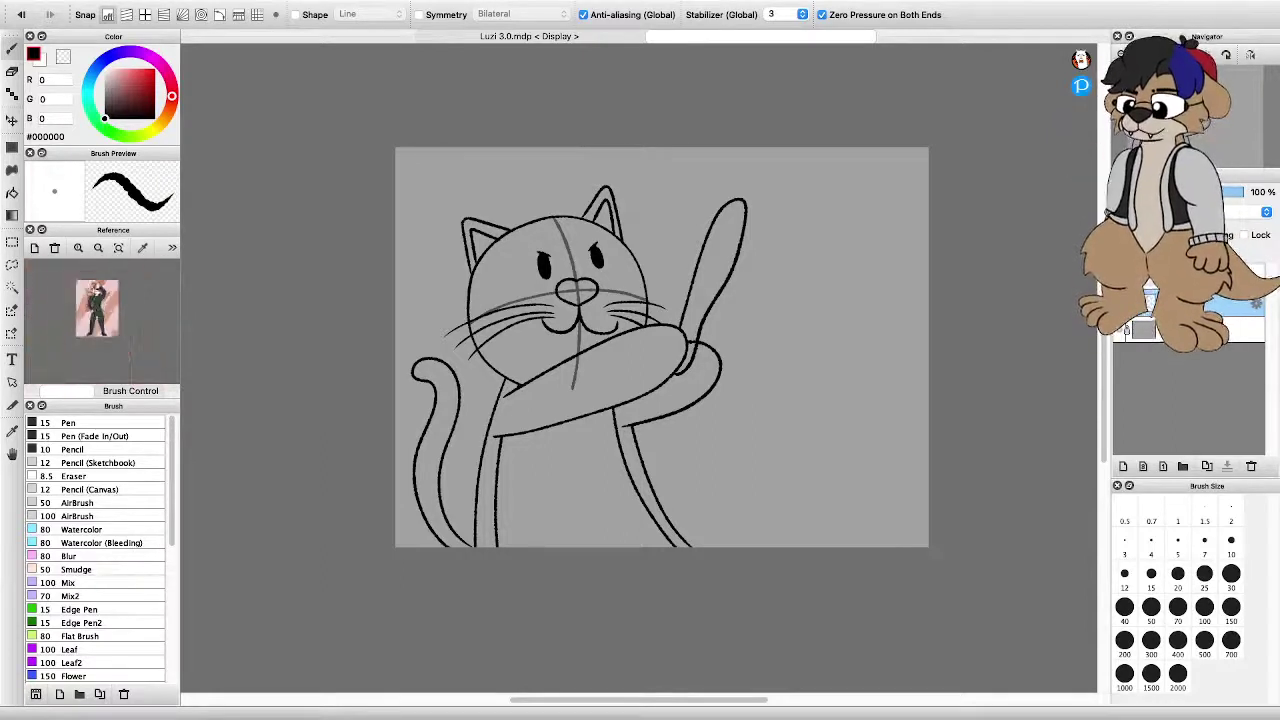
pyautogui.scroll(3, 100, 325)
pyautogui.scroll(2, 100, 325)
pyautogui.scroll(-4, 538, 399)
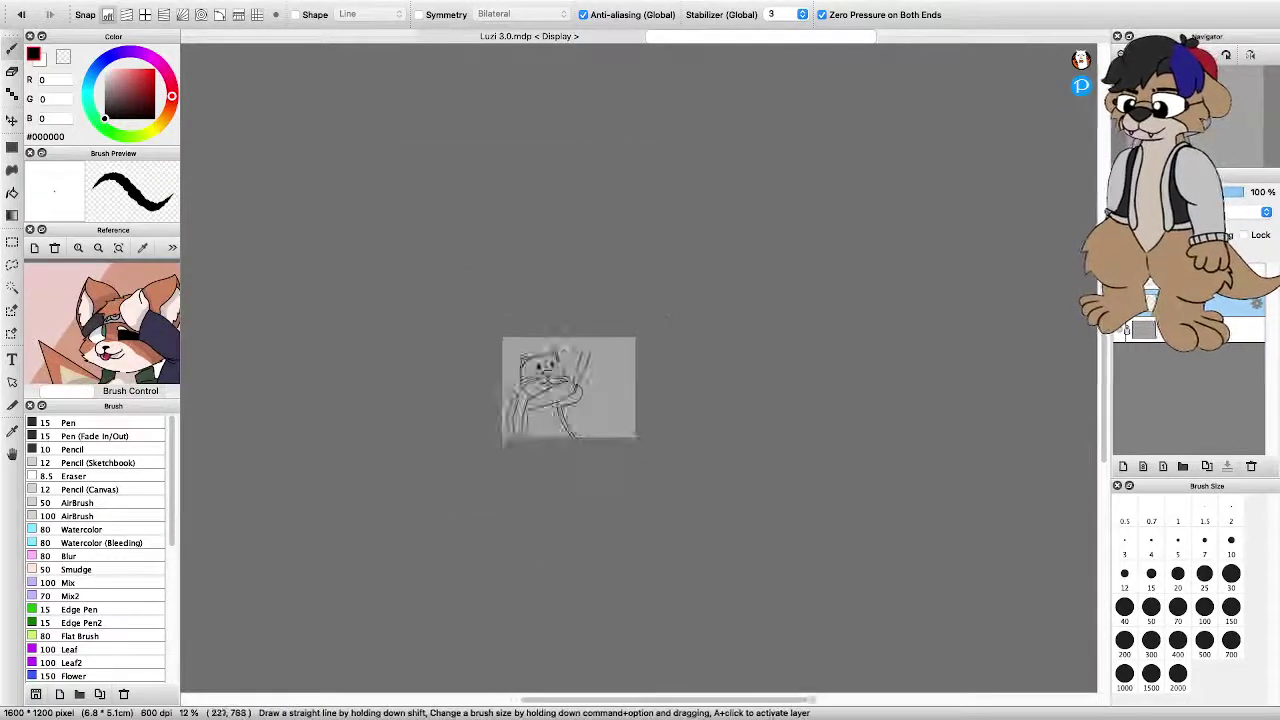
pyautogui.scroll(4, 520, 394)
pyautogui.scroll(2, 576, 476)
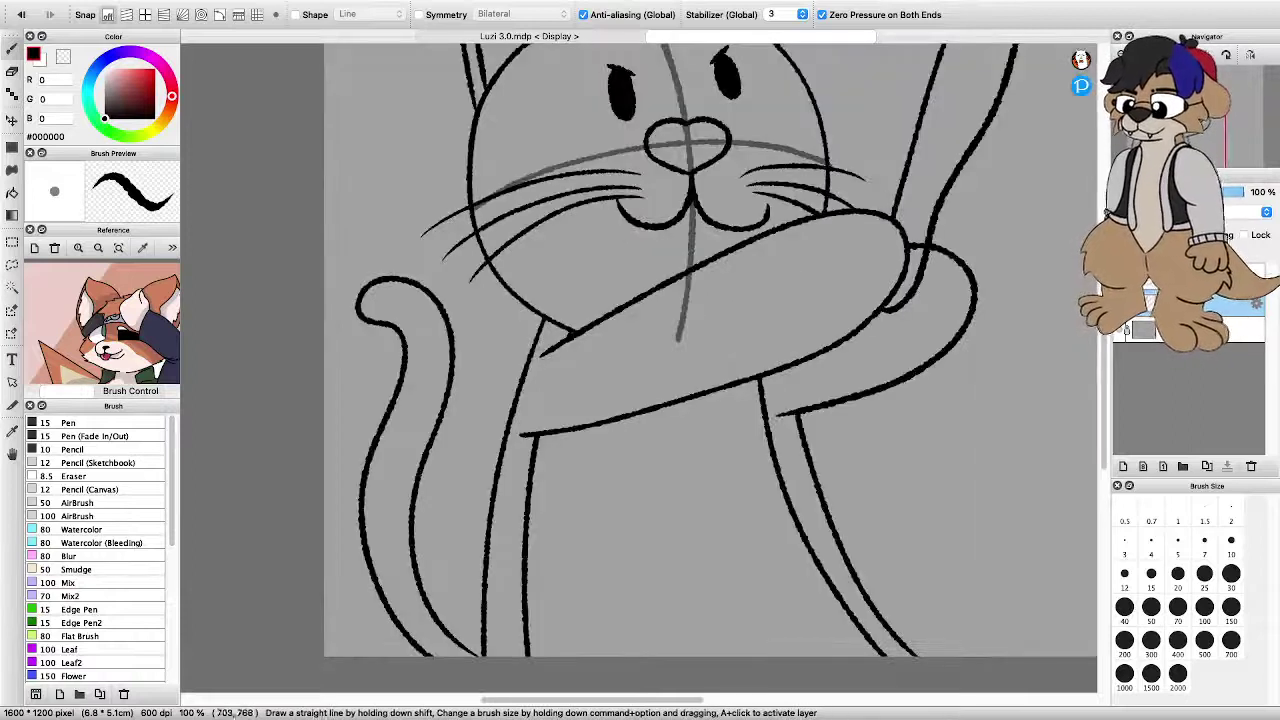
# Add a new empty layer and move it below the cat's line-art layer
pyautogui.click(1123, 466)
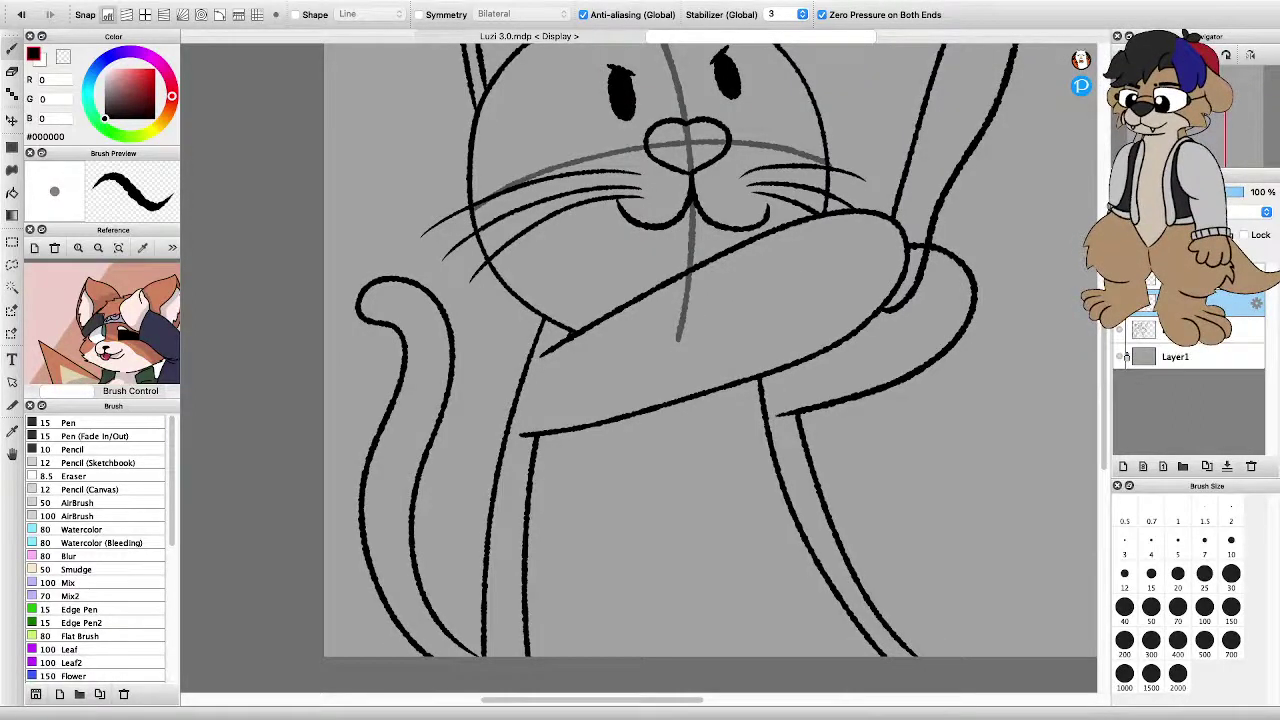
pyautogui.moveTo(1200, 303); pyautogui.dragTo(1200, 332)
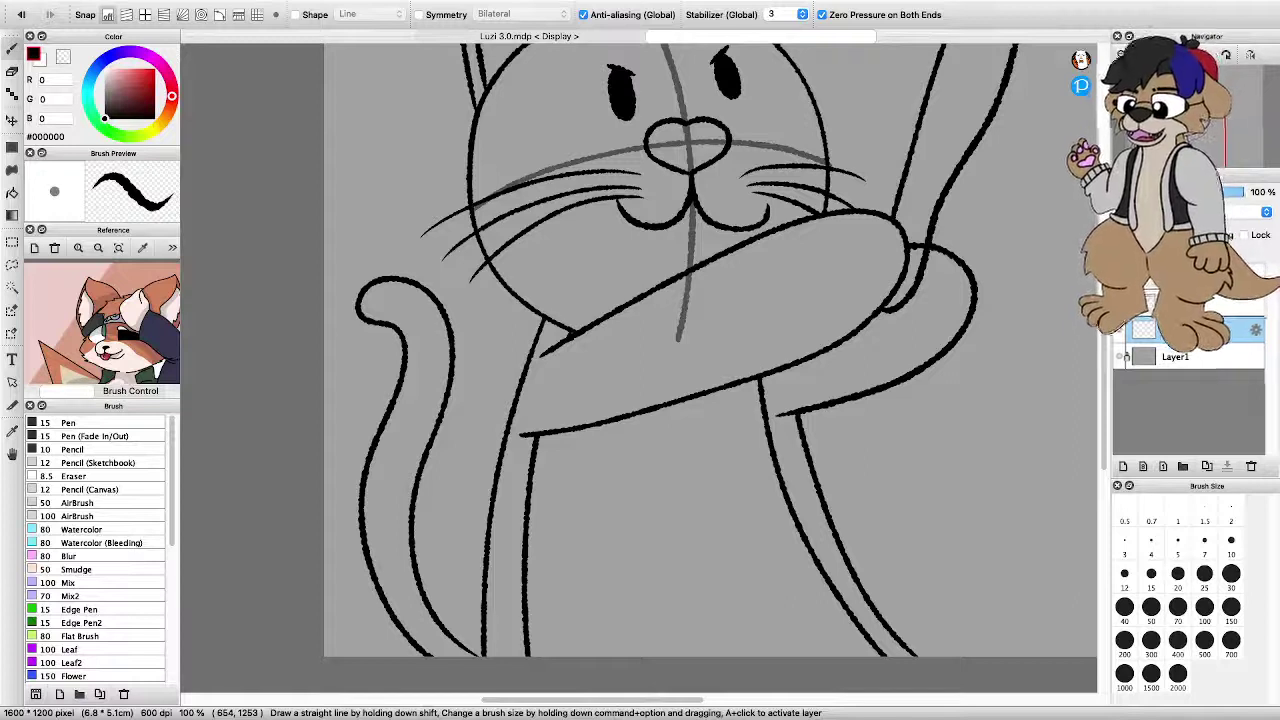
pyautogui.press('super+Tab')
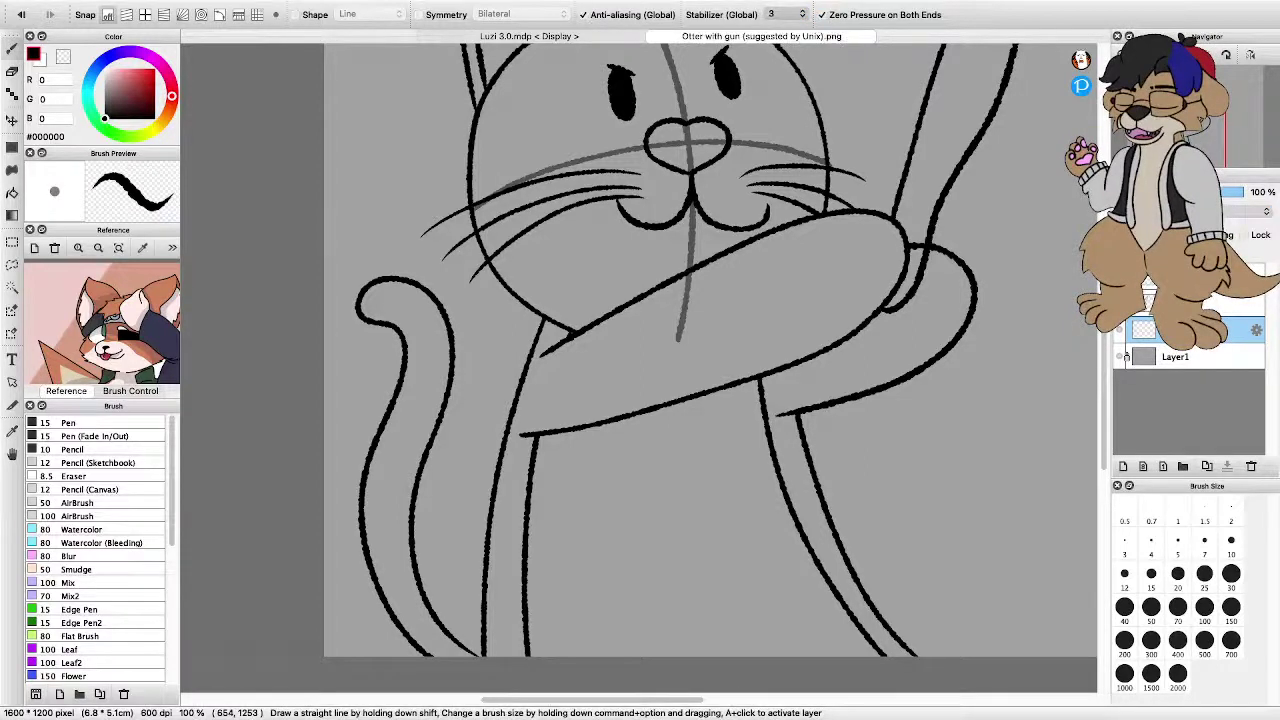
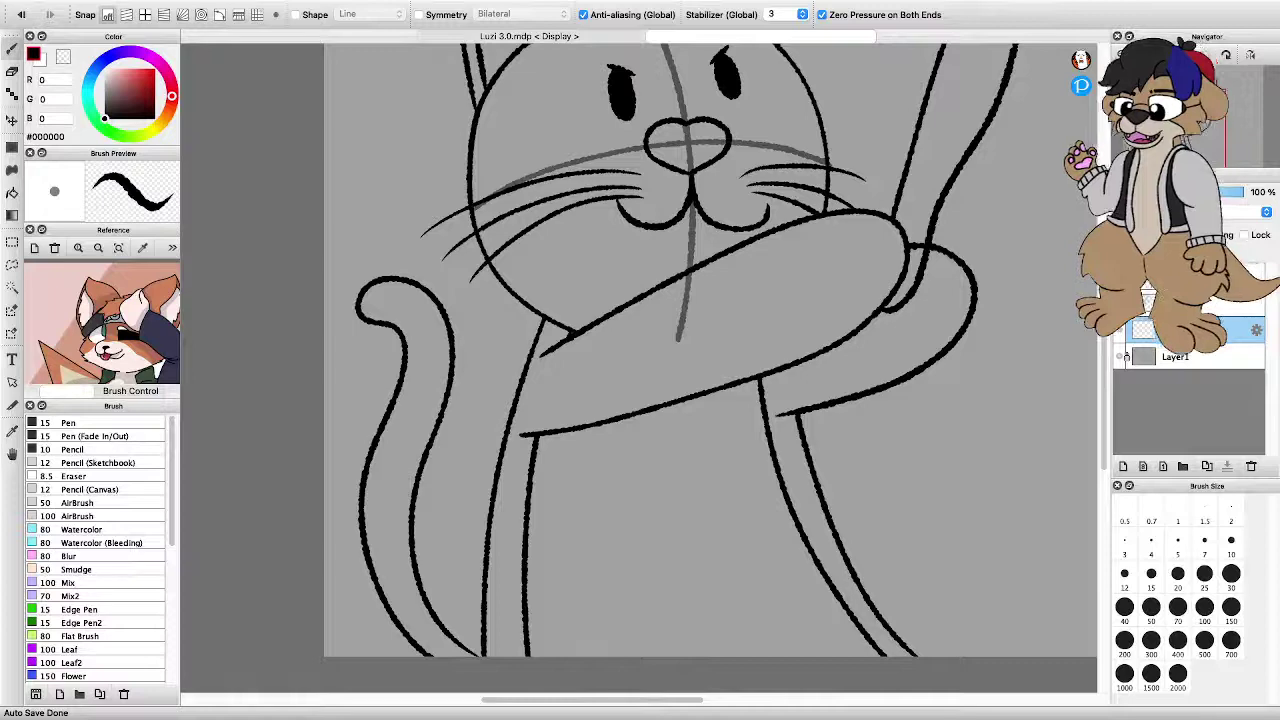
# Examine the whole cat drawing and enlarge the fox's muzzle in the reference image
pyautogui.scroll(-6, 607, 193)
pyautogui.scroll(2, 615, 150)
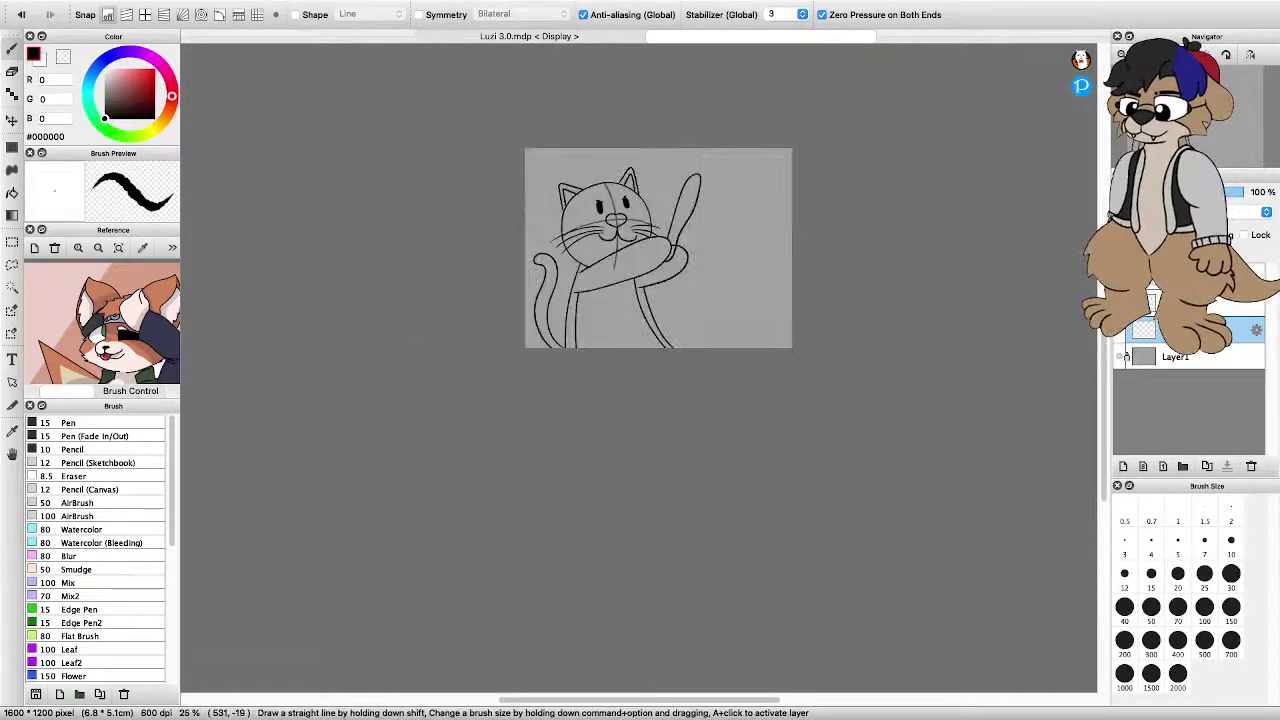
pyautogui.press('super+plus')
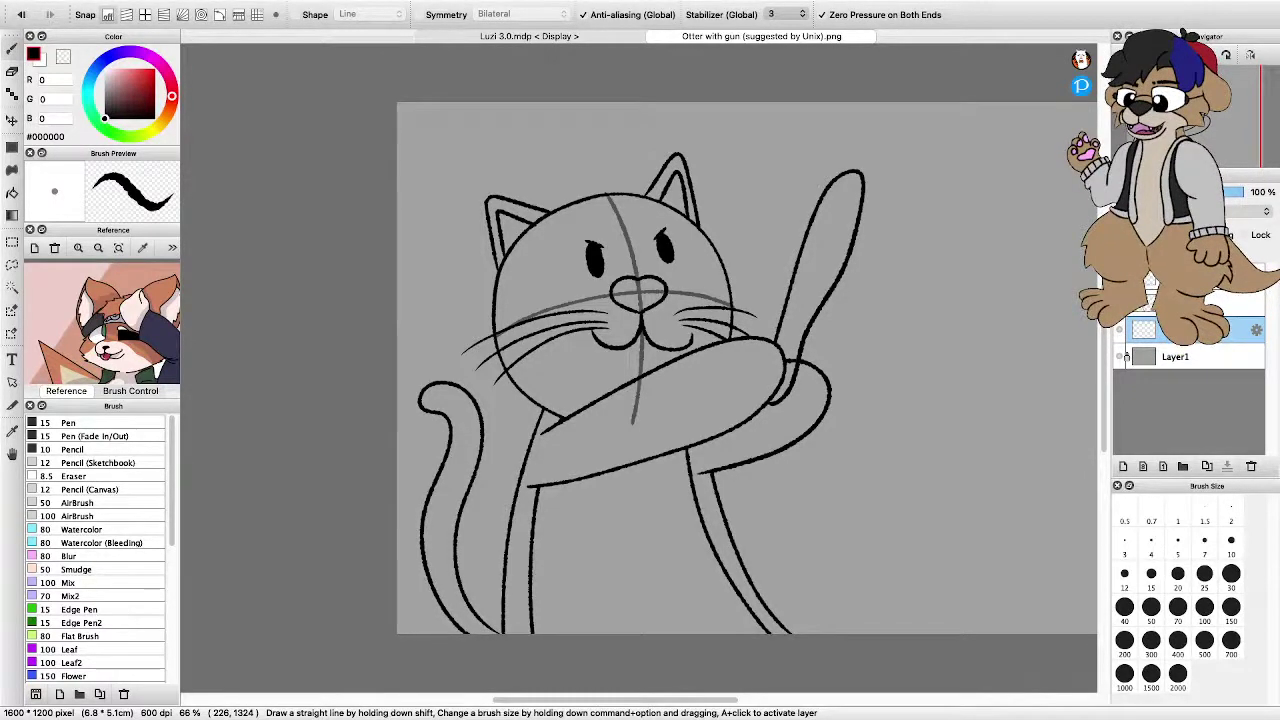
pyautogui.press('super+Tab')
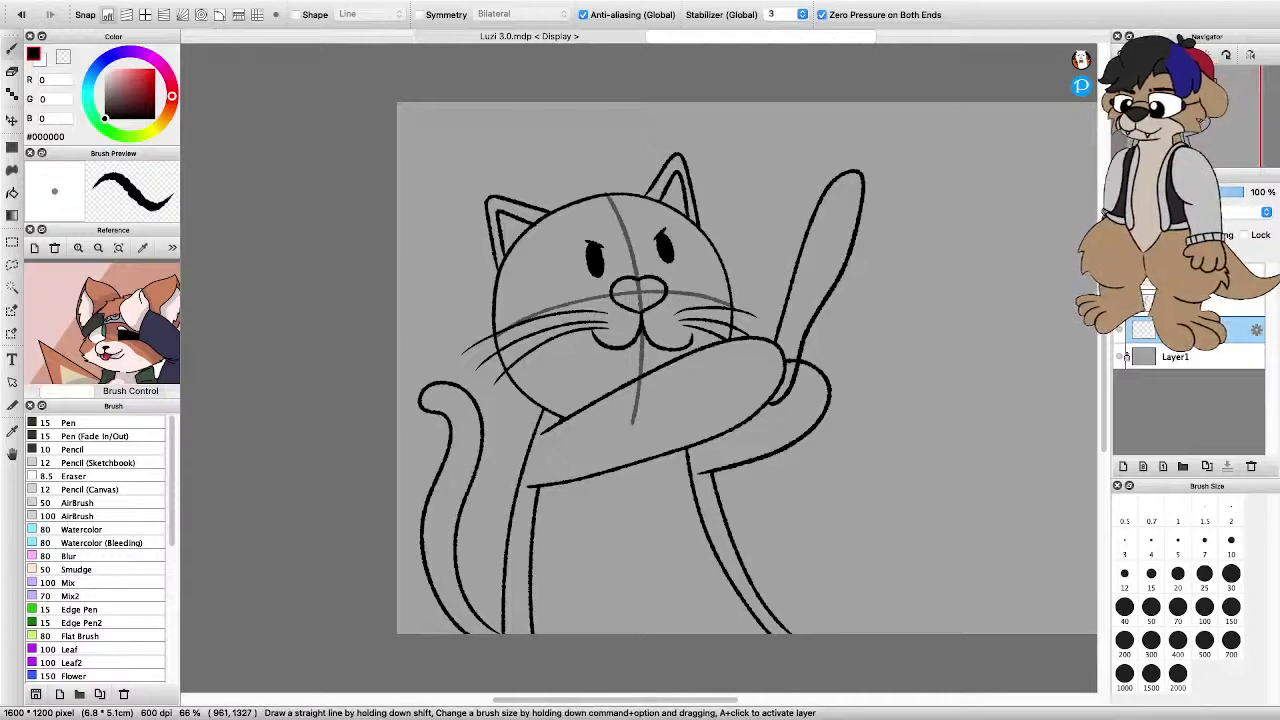
pyautogui.scroll(-2, 569, 258)
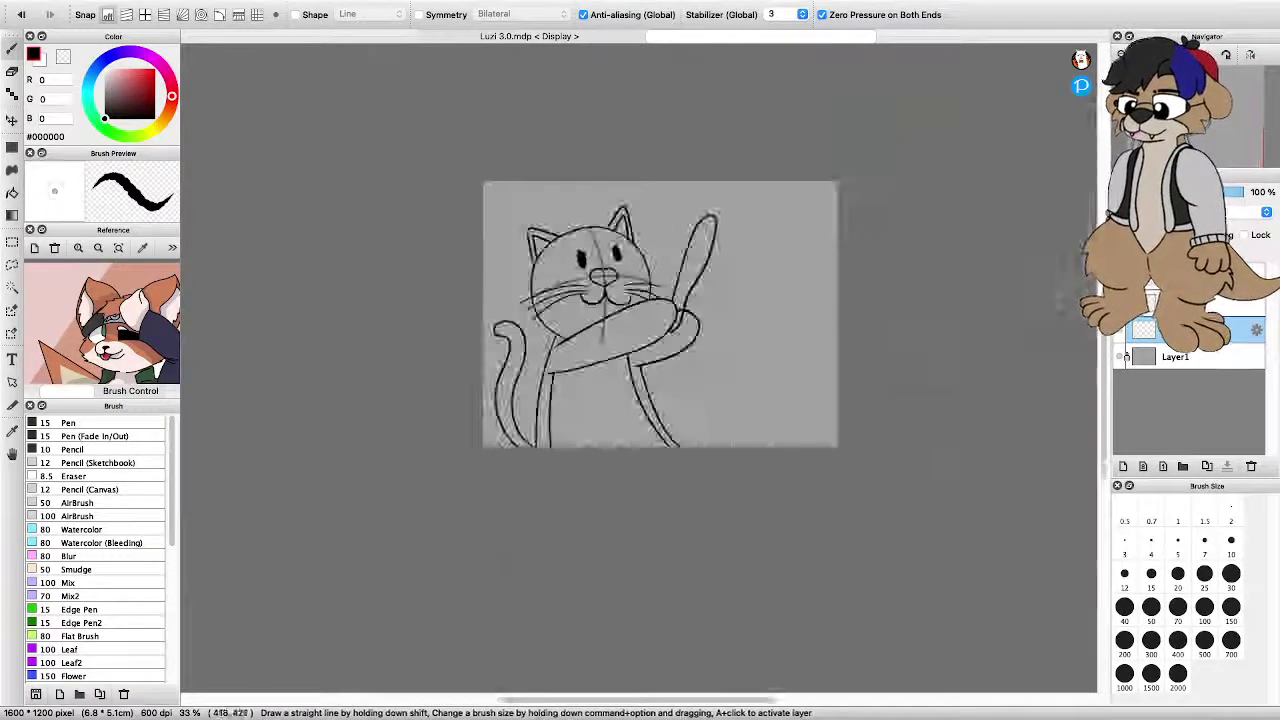
pyautogui.scroll(4, 583, 280)
pyautogui.scroll(-3, 590, 264)
pyautogui.scroll(4, 128, 352)
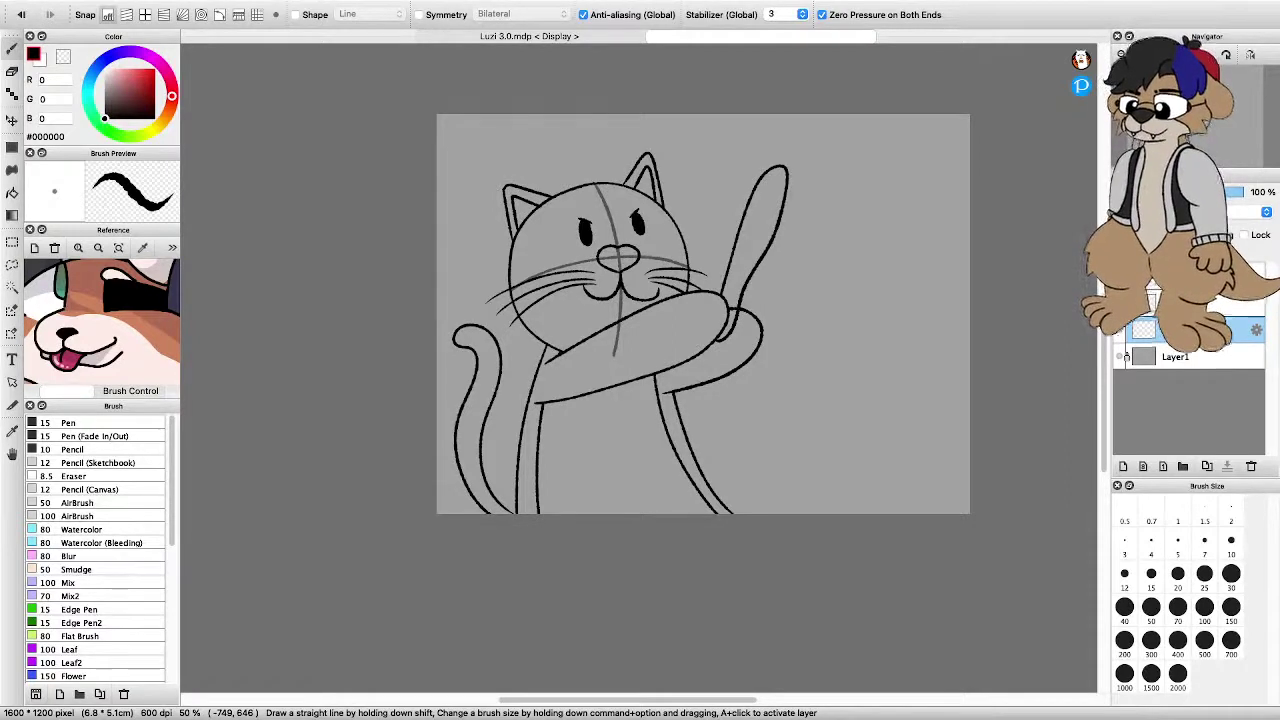
# Pick the fox's orange fur colour (#CF825C) from the reference image as the painting colour
pyautogui.scroll(-1, 702, 240)
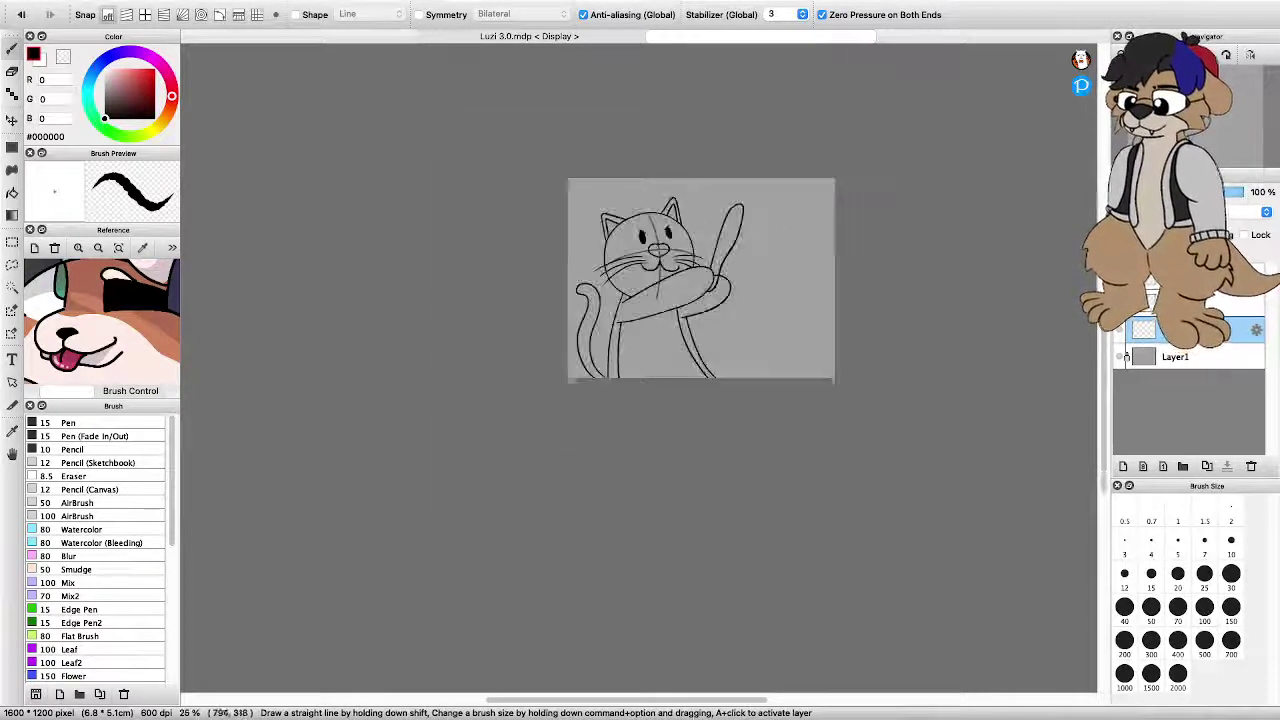
pyautogui.scroll(1, 676, 210)
pyautogui.scroll(-3, 130, 350)
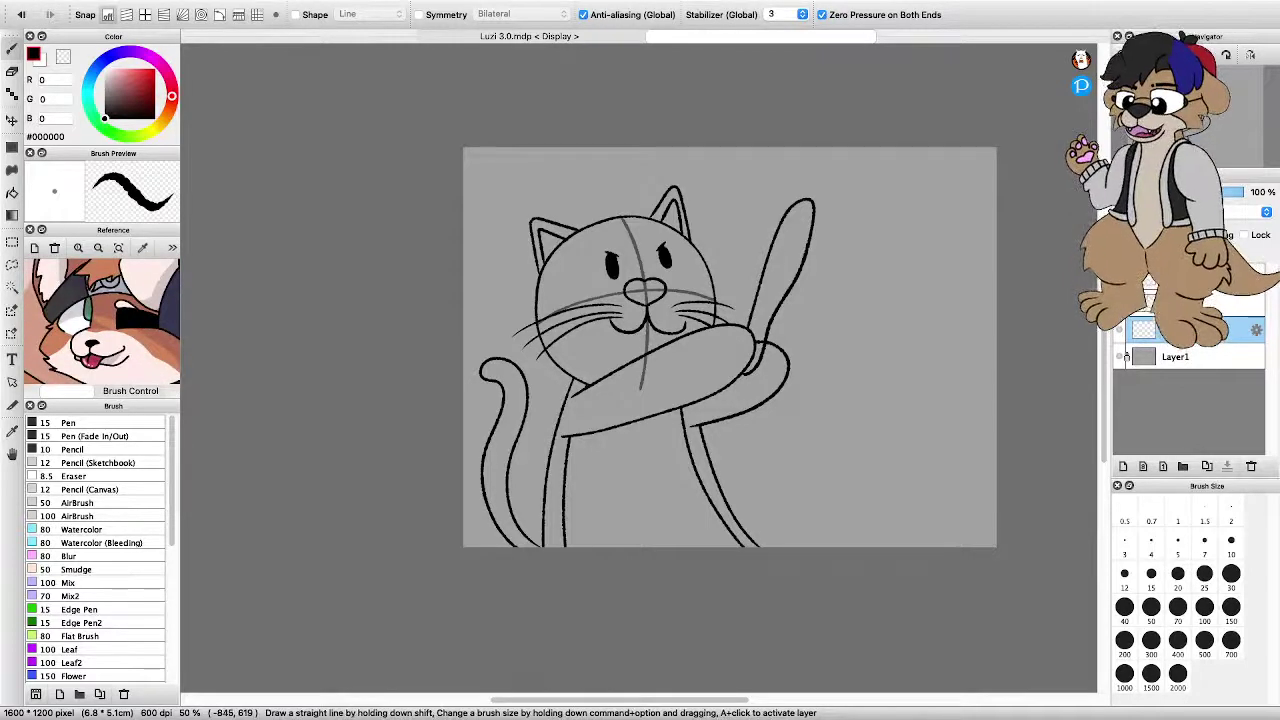
pyautogui.scroll(3, 50, 350)
pyautogui.click(142, 248)
pyautogui.click(110, 318)
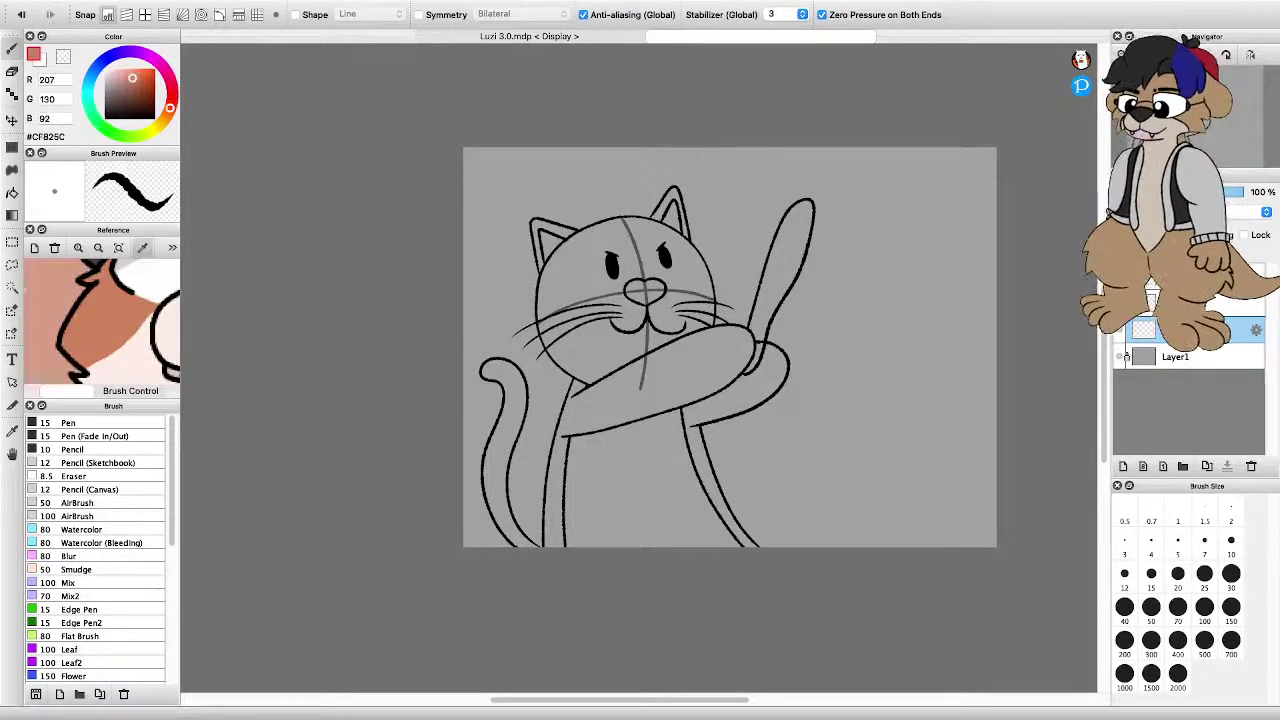
# Paint orange into the lower end of the narrow strip beside the cat's tail, enlarging the brush to size 30
pyautogui.scroll(-3, 546, 371)
pyautogui.scroll(4, 559, 418)
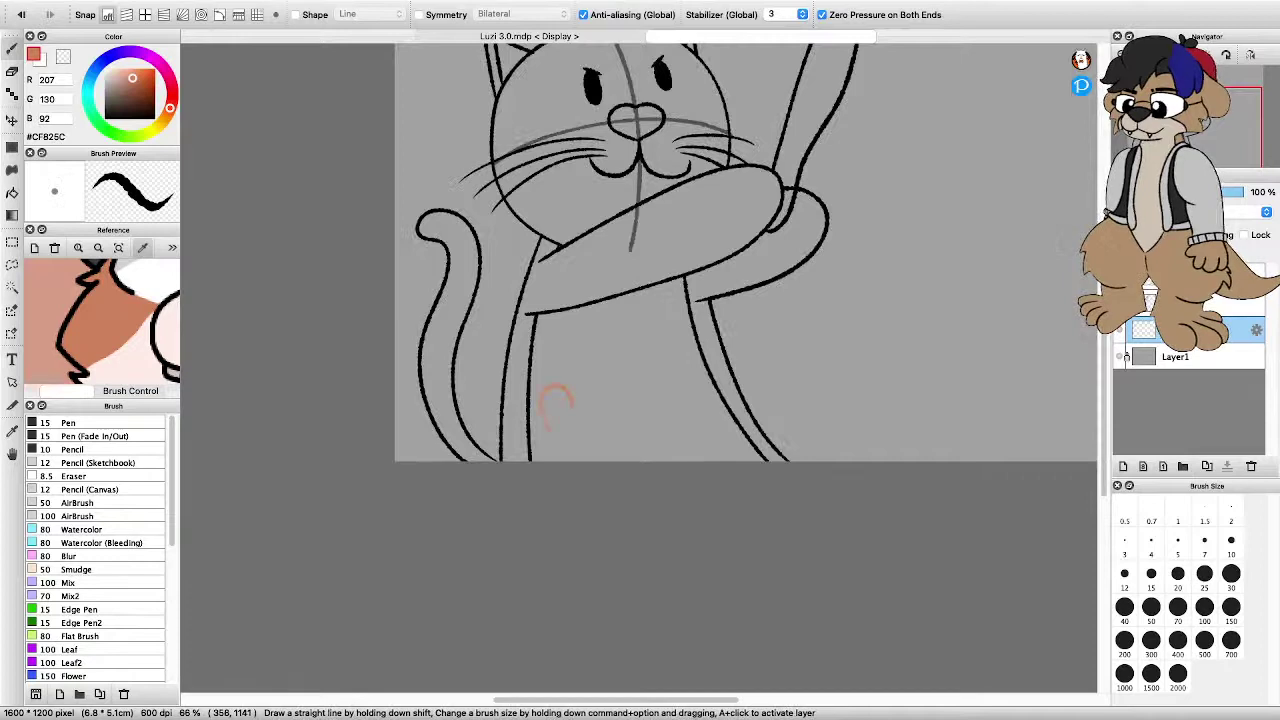
pyautogui.scroll(4, 556, 405)
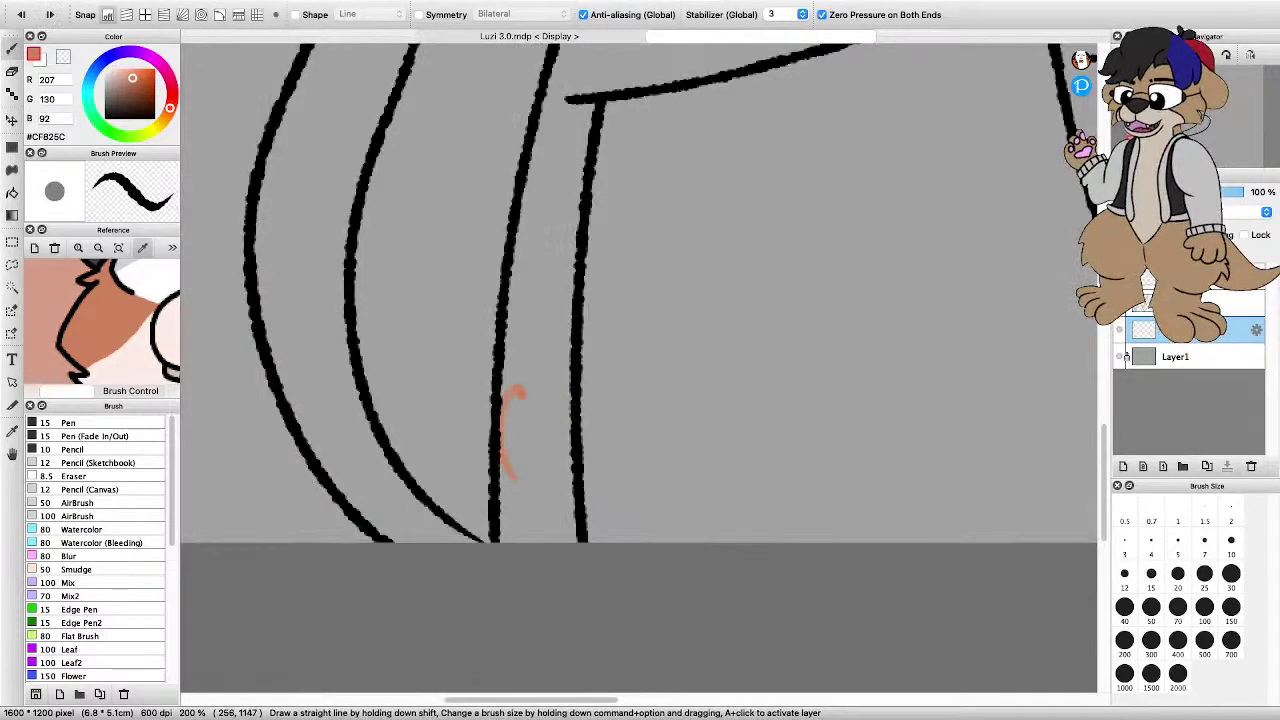
pyautogui.moveTo(515, 392); pyautogui.dragTo(505, 538)
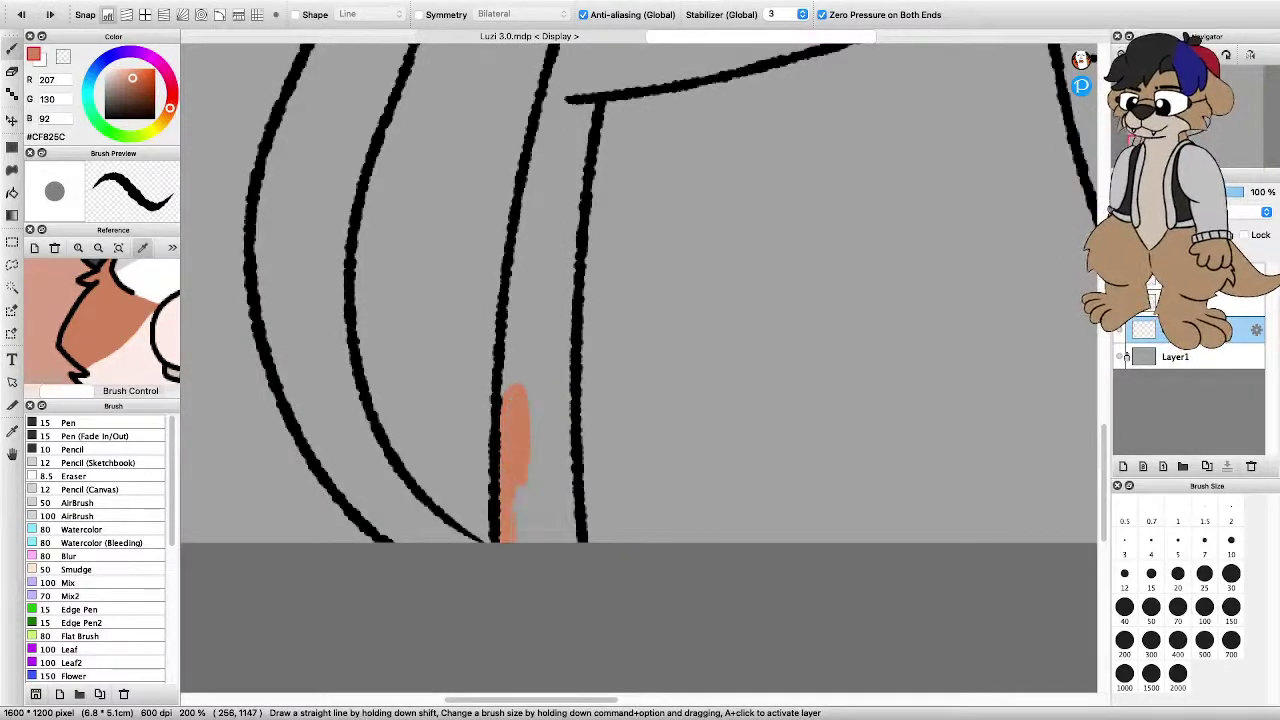
pyautogui.moveTo(530, 472); pyautogui.dragTo(552, 540)
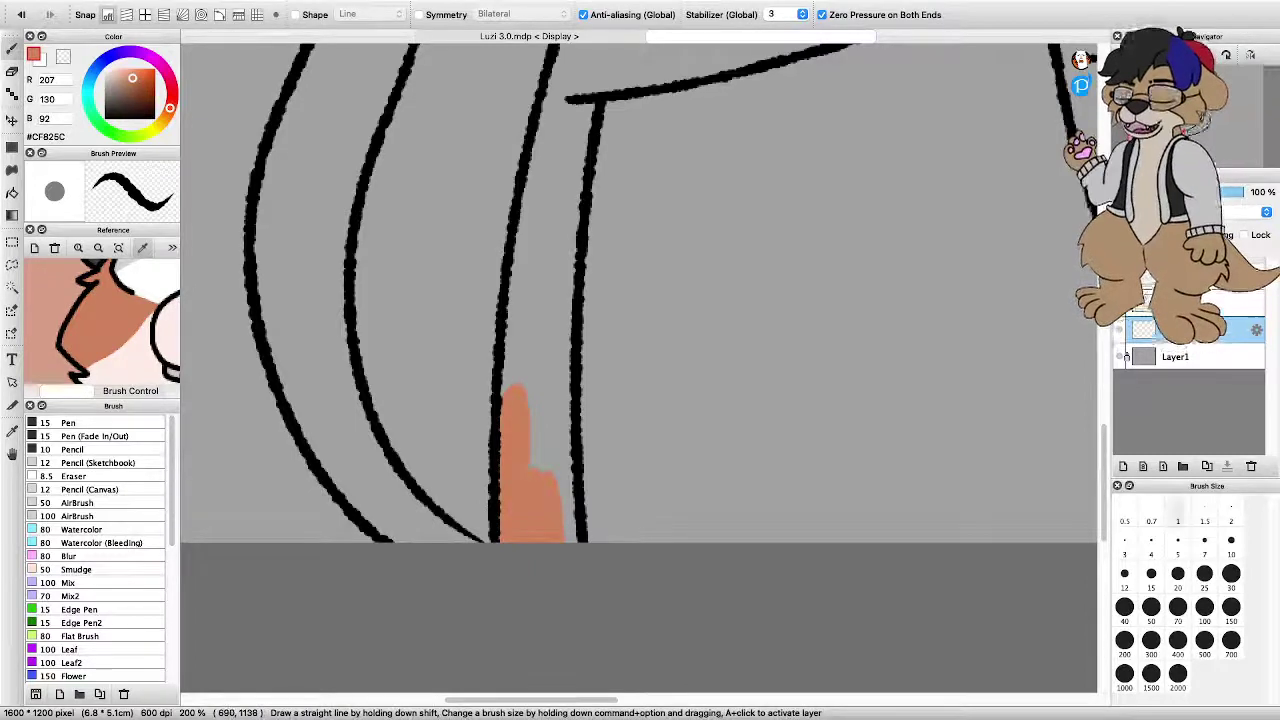
pyautogui.click(1231, 573)
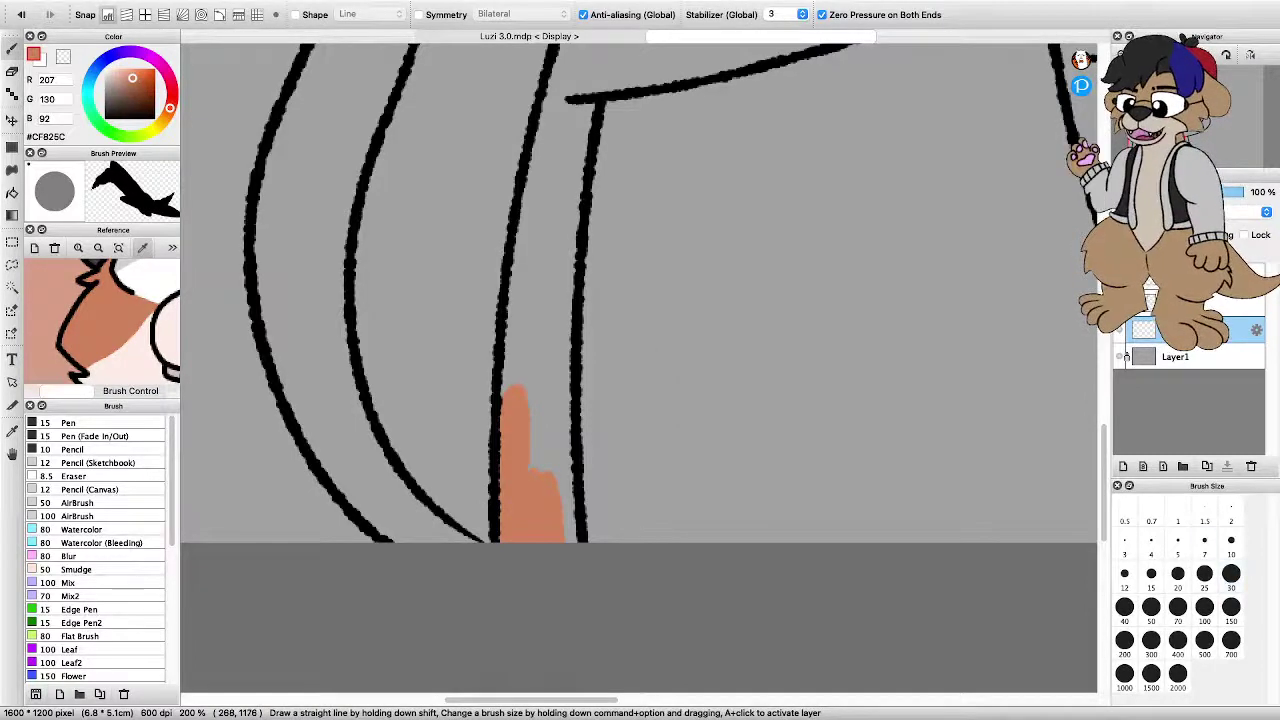
pyautogui.moveTo(532, 510); pyautogui.dragTo(552, 434)
pyautogui.scroll(-2, 550, 438)
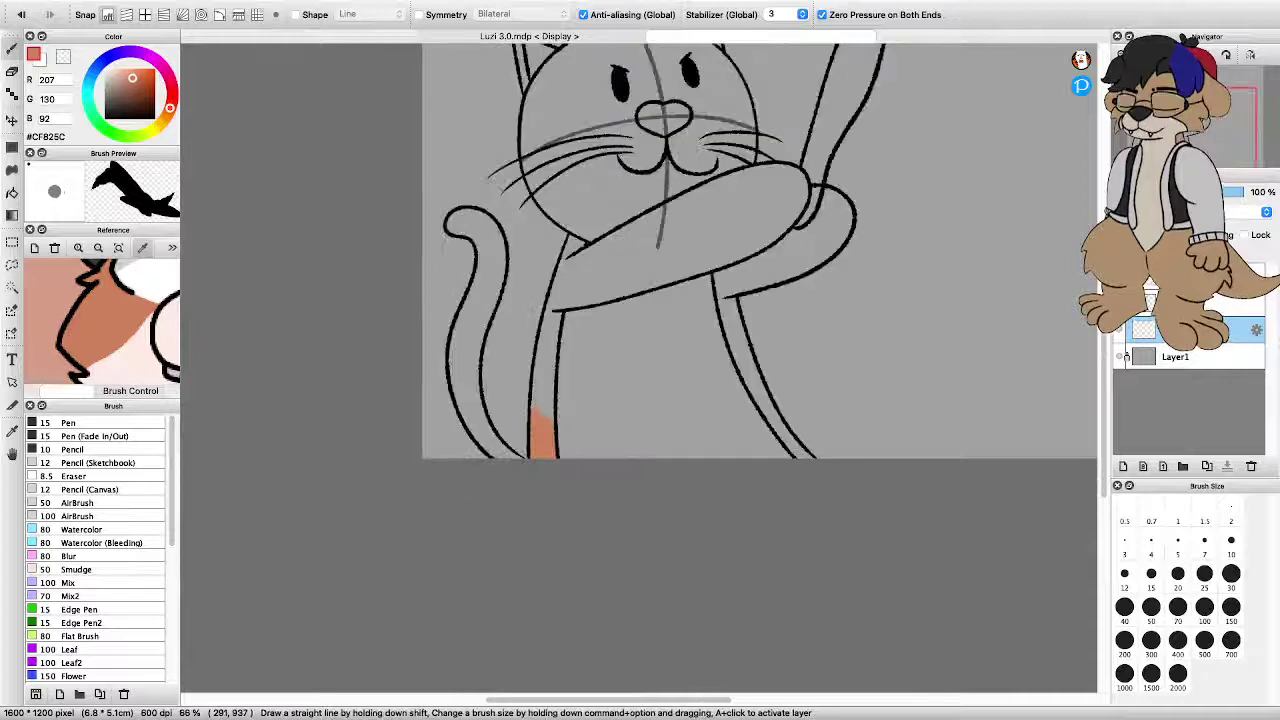
# Delete the sketch layer that holds the grey guidelines across the cat's face
pyautogui.press('+')
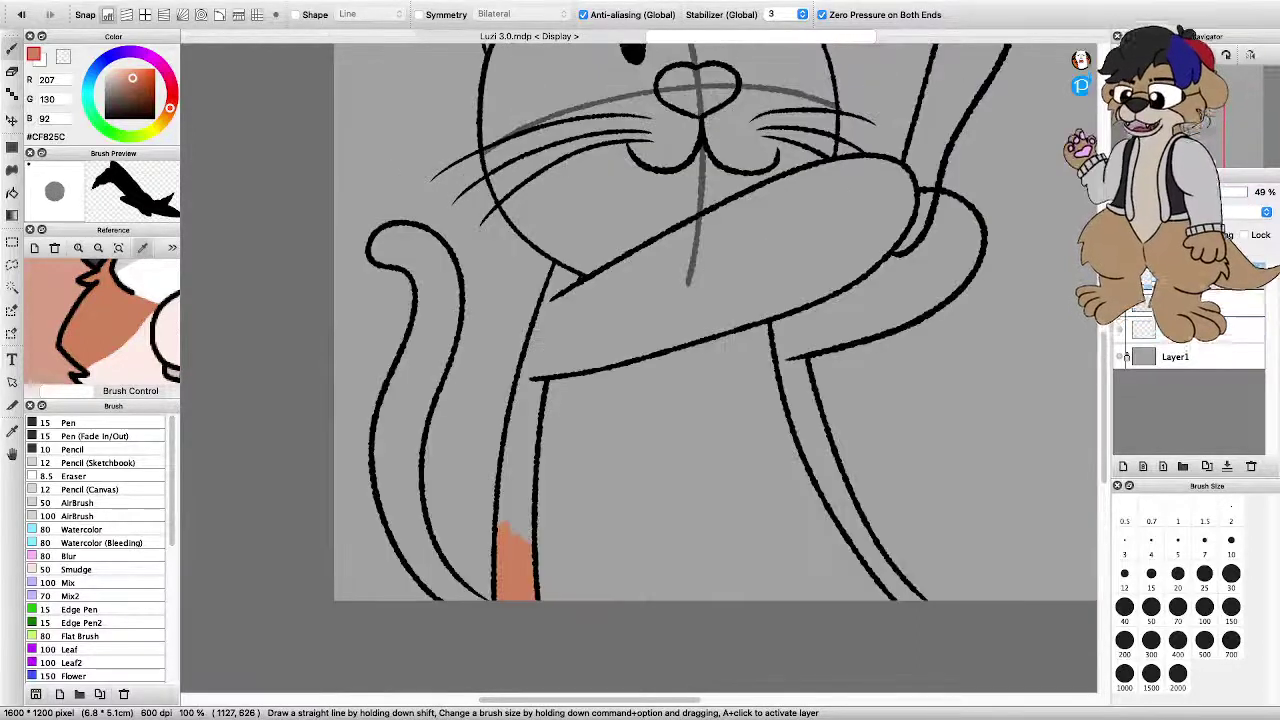
pyautogui.click(1250, 466)
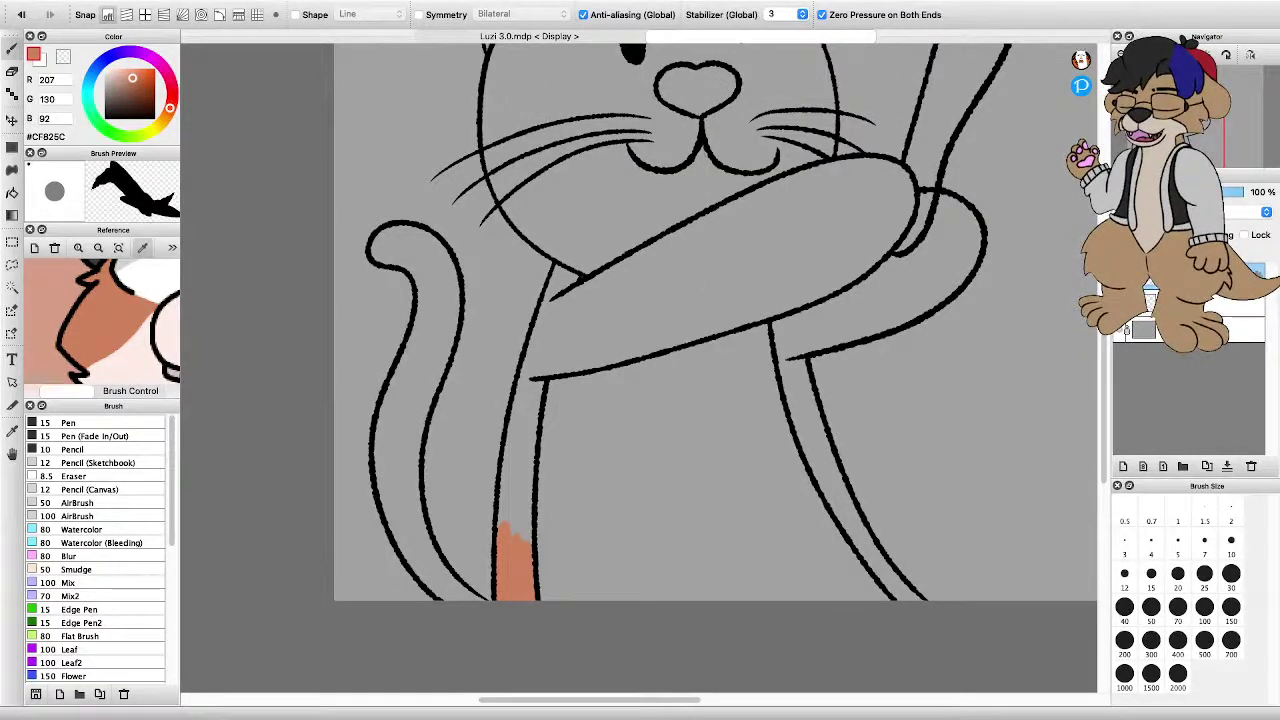
pyautogui.press('+')
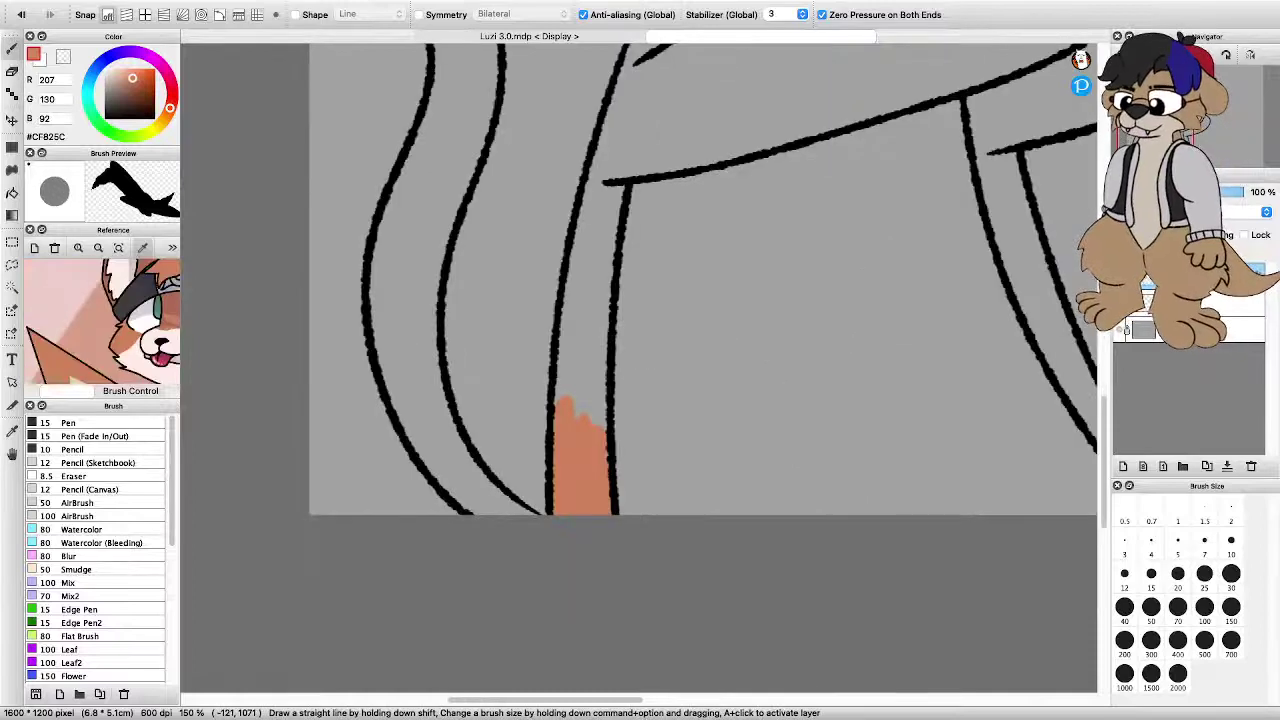
# Extend the orange #CF825C fill upward from the canvas edge inside the narrow body strip beside the cat's tail
pyautogui.scroll(1, 558, 419)
pyautogui.moveTo(564, 394)
pyautogui.mouseDown()
pyautogui.moveTo(553, 372)
pyautogui.moveTo(572, 328)
pyautogui.mouseUp()
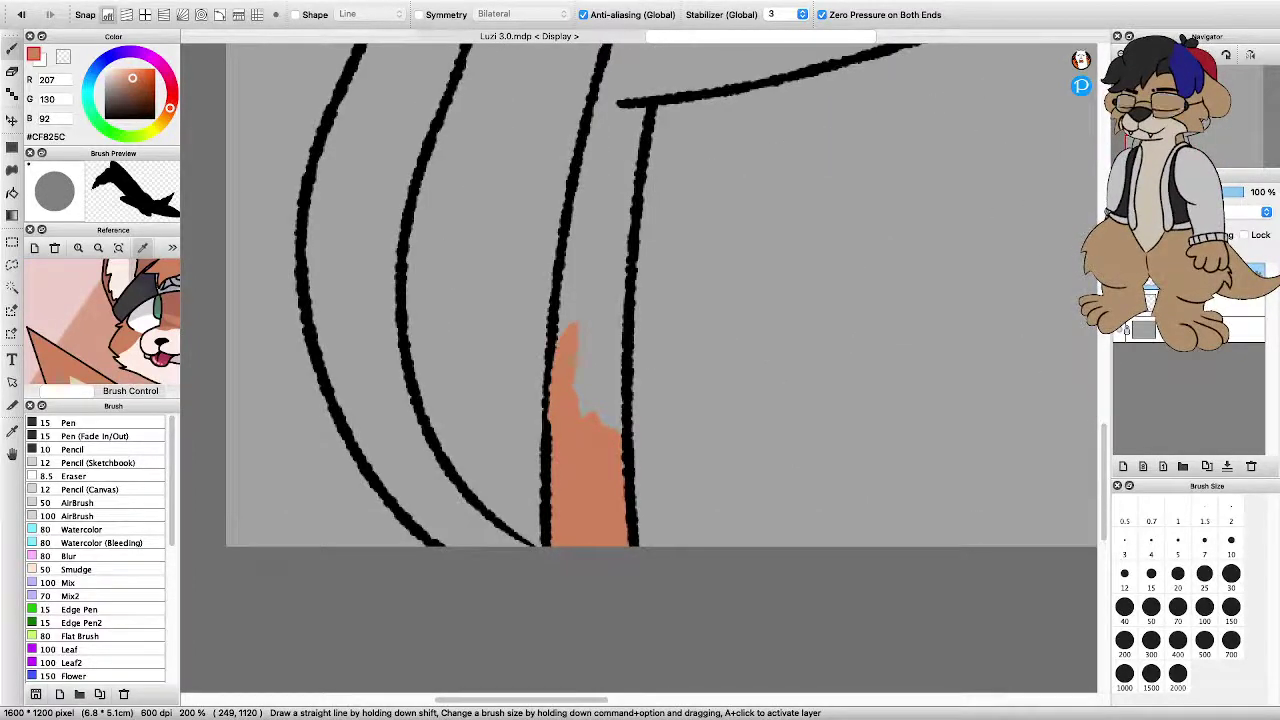
pyautogui.press('super+z')
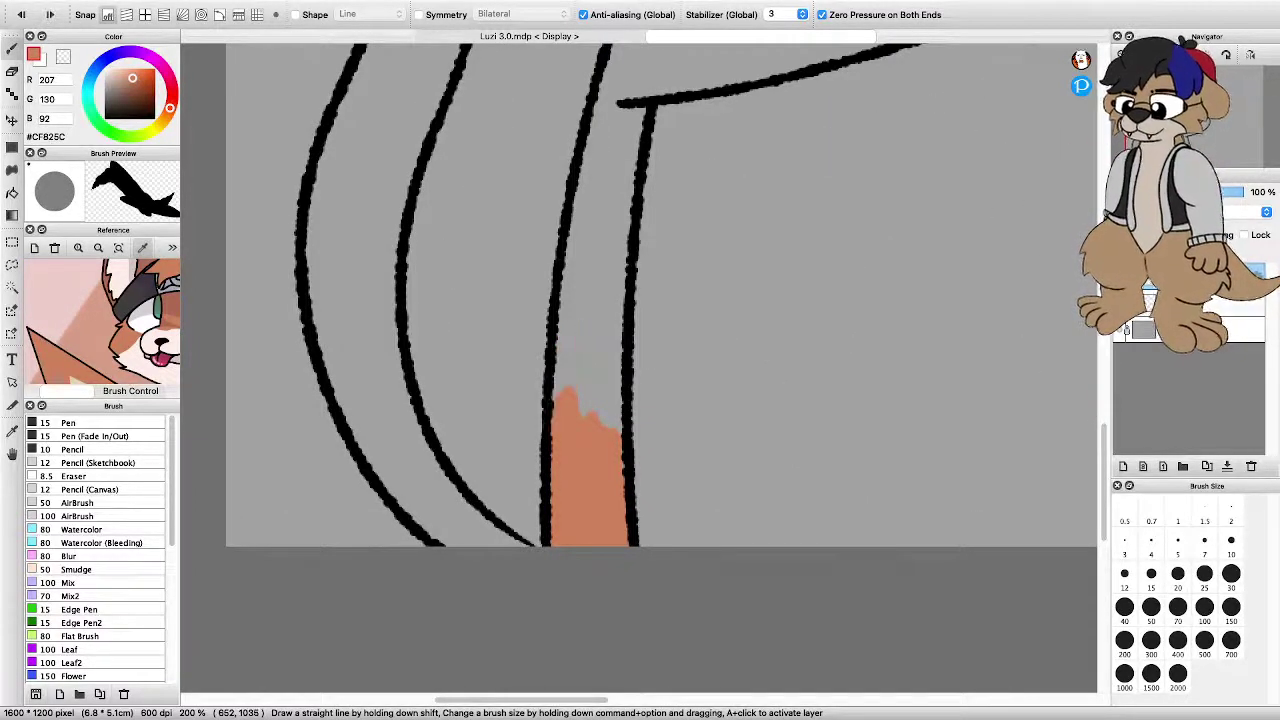
pyautogui.moveTo(566, 392); pyautogui.dragTo(566, 345)
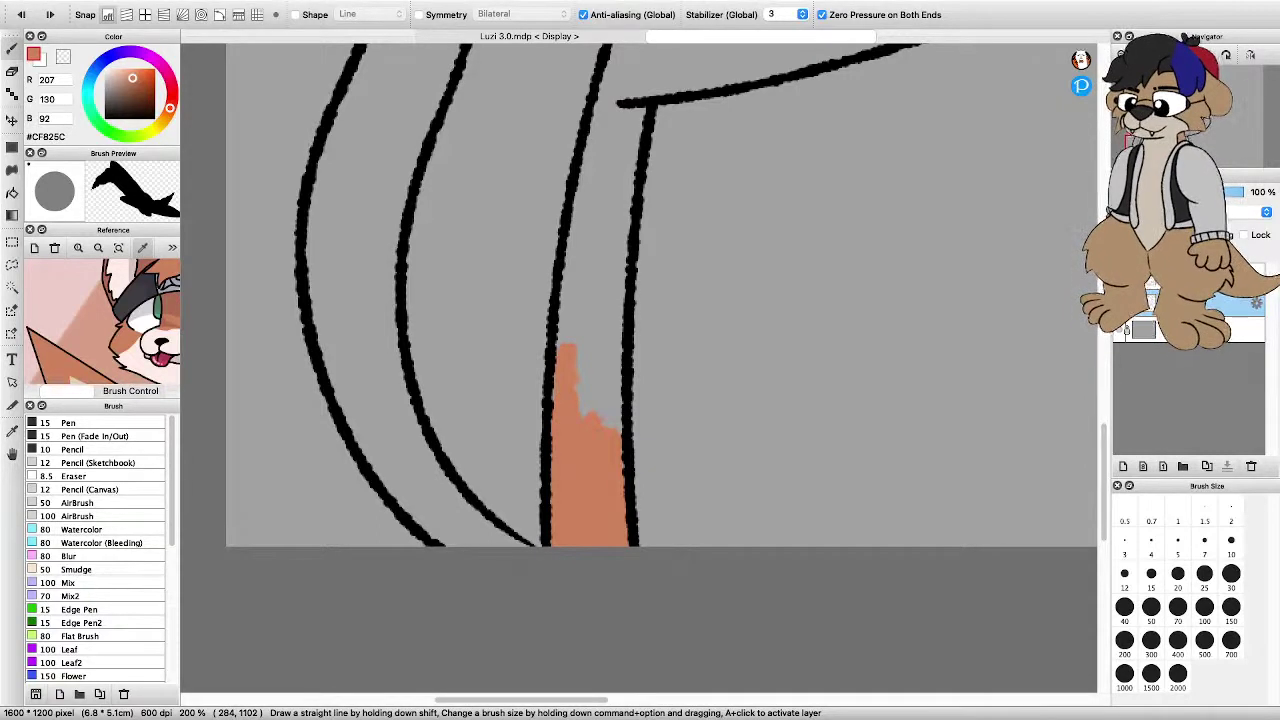
pyautogui.moveTo(578, 410)
pyautogui.mouseDown()
pyautogui.moveTo(588, 330)
pyautogui.moveTo(602, 425)
pyautogui.mouseUp()
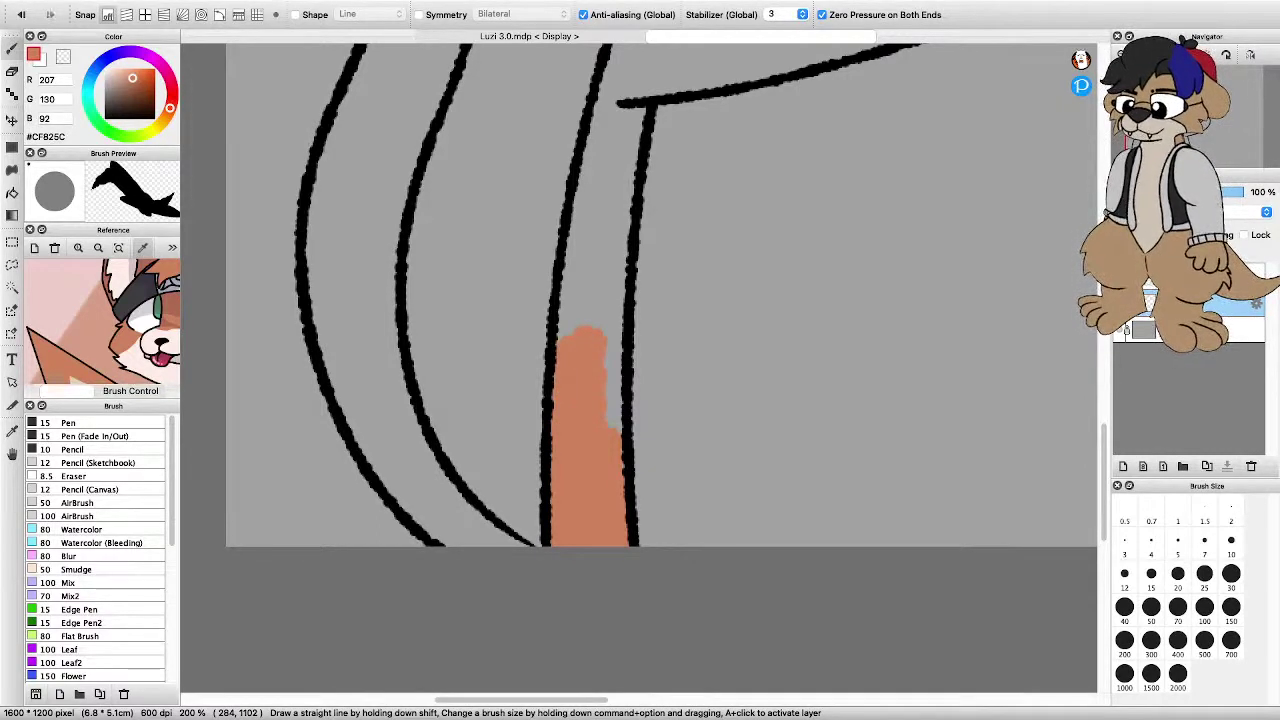
# Paint the rest of the narrow body strip orange up to the foreground arm's lower line, covering the remaining gap
pyautogui.scroll(-4, 587, 387)
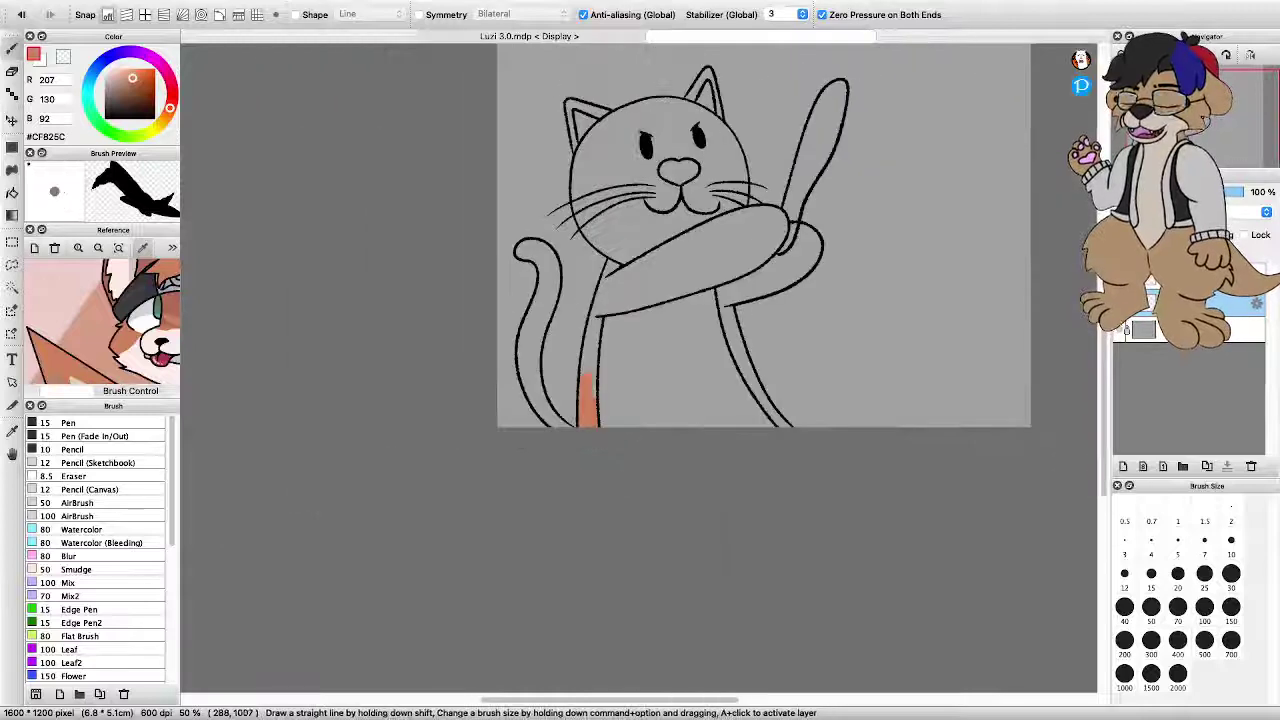
pyautogui.scroll(3, 604, 312)
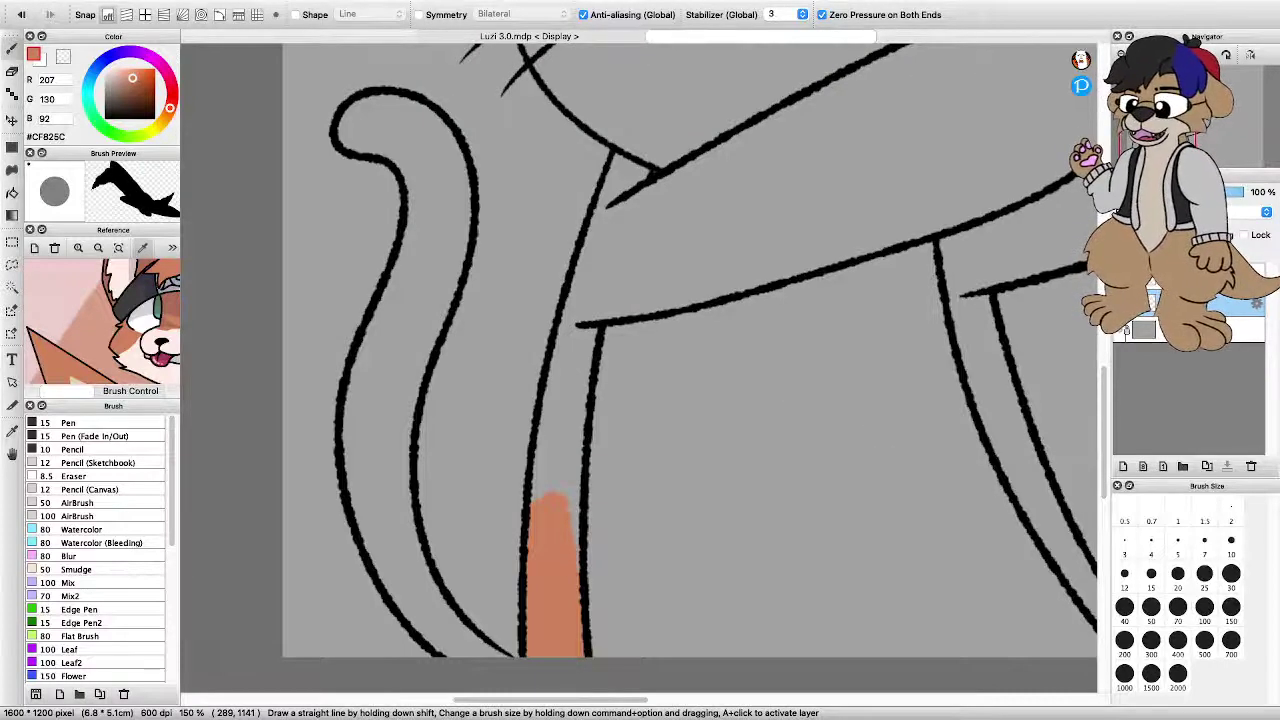
pyautogui.moveTo(573, 545)
pyautogui.mouseDown()
pyautogui.moveTo(578, 398)
pyautogui.moveTo(562, 400)
pyautogui.moveTo(535, 498)
pyautogui.mouseUp()
pyautogui.moveTo(541, 448); pyautogui.dragTo(566, 318)
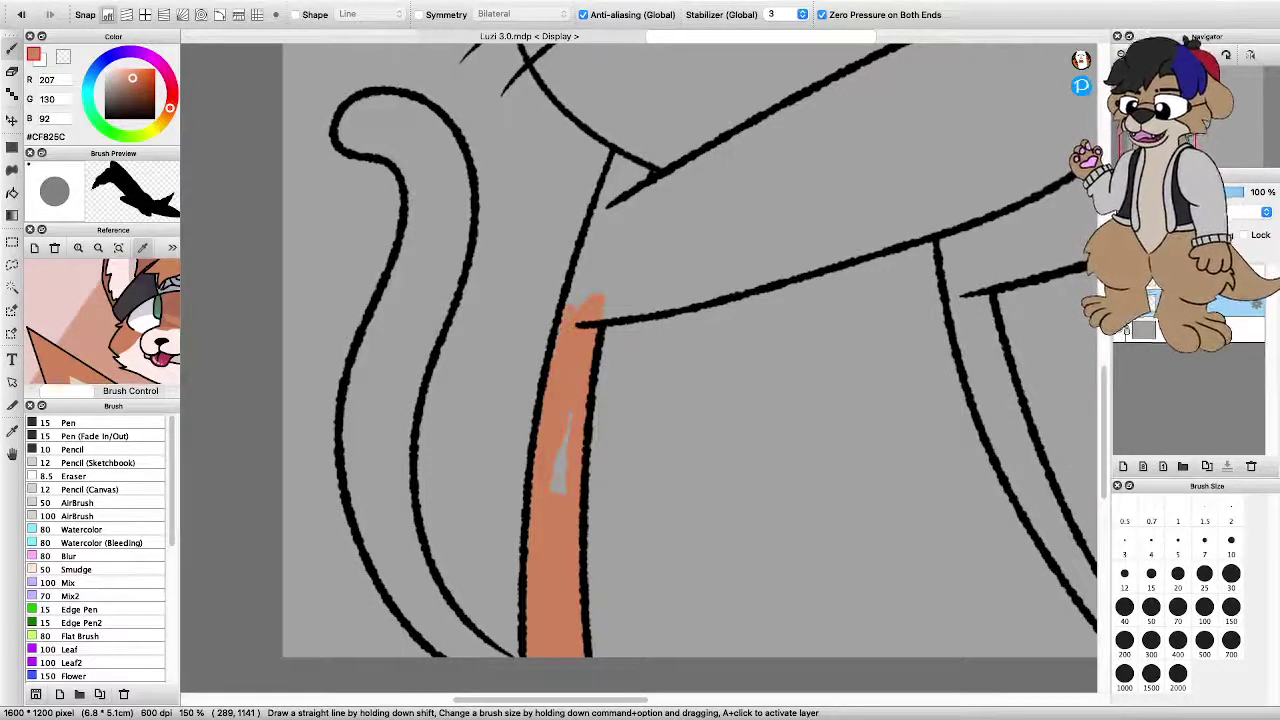
pyautogui.moveTo(556, 492); pyautogui.dragTo(570, 410)
pyautogui.scroll(-1, 564, 367)
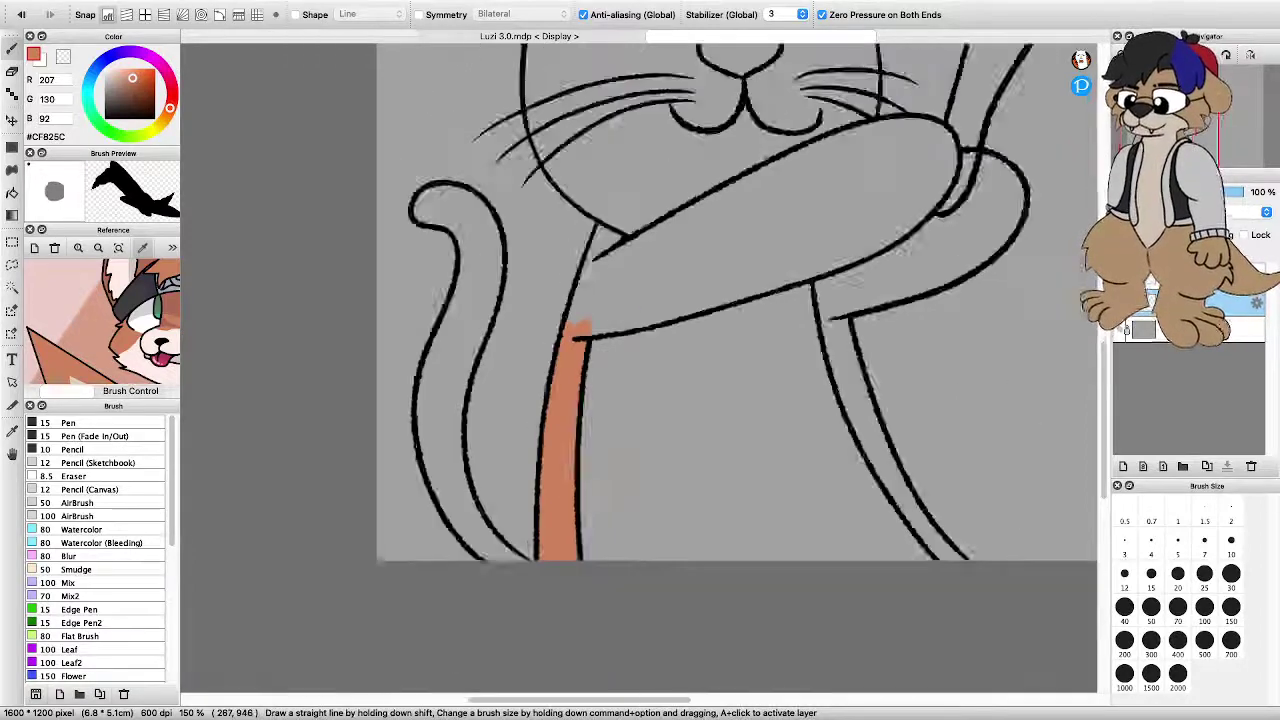
# Paint the cat's shoulder orange from the top of the body strip to the chin, overlapping the base of the foreground arm
pyautogui.press('super+plus')
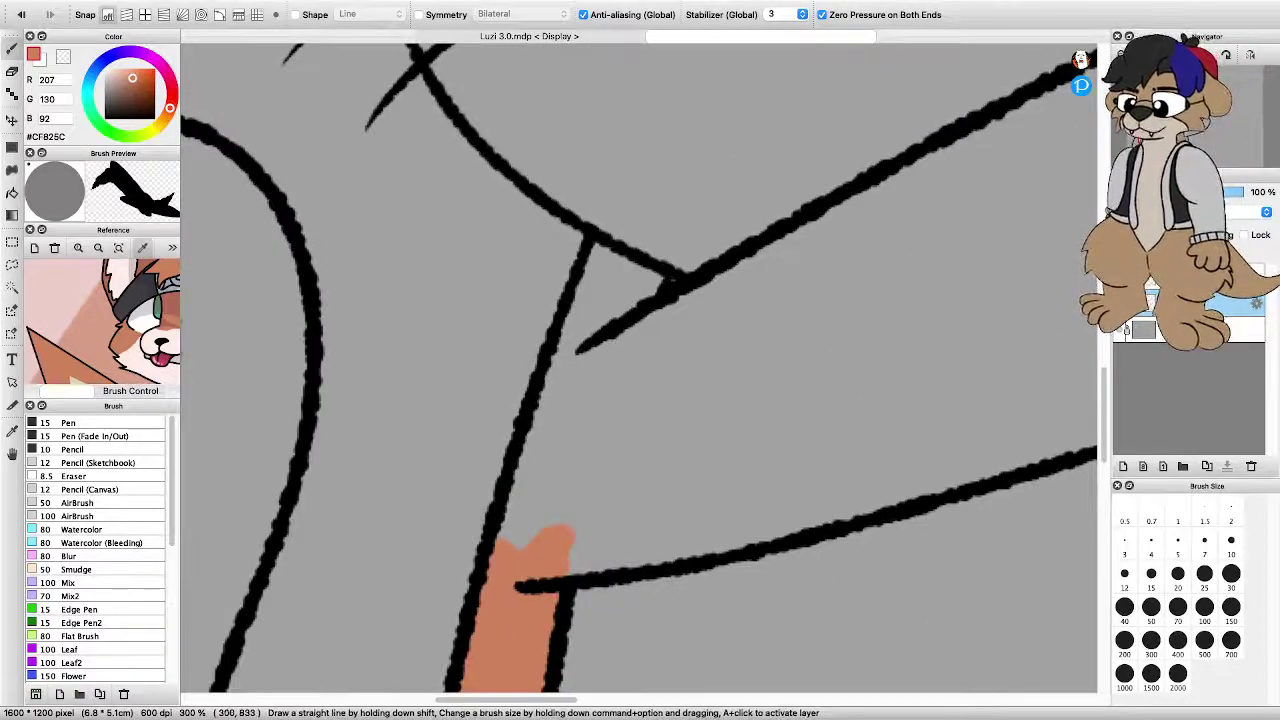
pyautogui.moveTo(540, 545)
pyautogui.mouseDown()
pyautogui.moveTo(578, 305)
pyautogui.moveTo(604, 248)
pyautogui.moveTo(656, 290)
pyautogui.moveTo(590, 365)
pyautogui.mouseUp()
pyautogui.moveTo(624, 296); pyautogui.dragTo(612, 290)
pyautogui.moveTo(586, 376); pyautogui.dragTo(546, 505)
pyautogui.moveTo(564, 450)
pyautogui.mouseDown()
pyautogui.moveTo(548, 530)
pyautogui.moveTo(624, 350)
pyautogui.moveTo(590, 470)
pyautogui.mouseUp()
pyautogui.moveTo(634, 333); pyautogui.dragTo(626, 380)
pyautogui.scroll(-4, 624, 378)
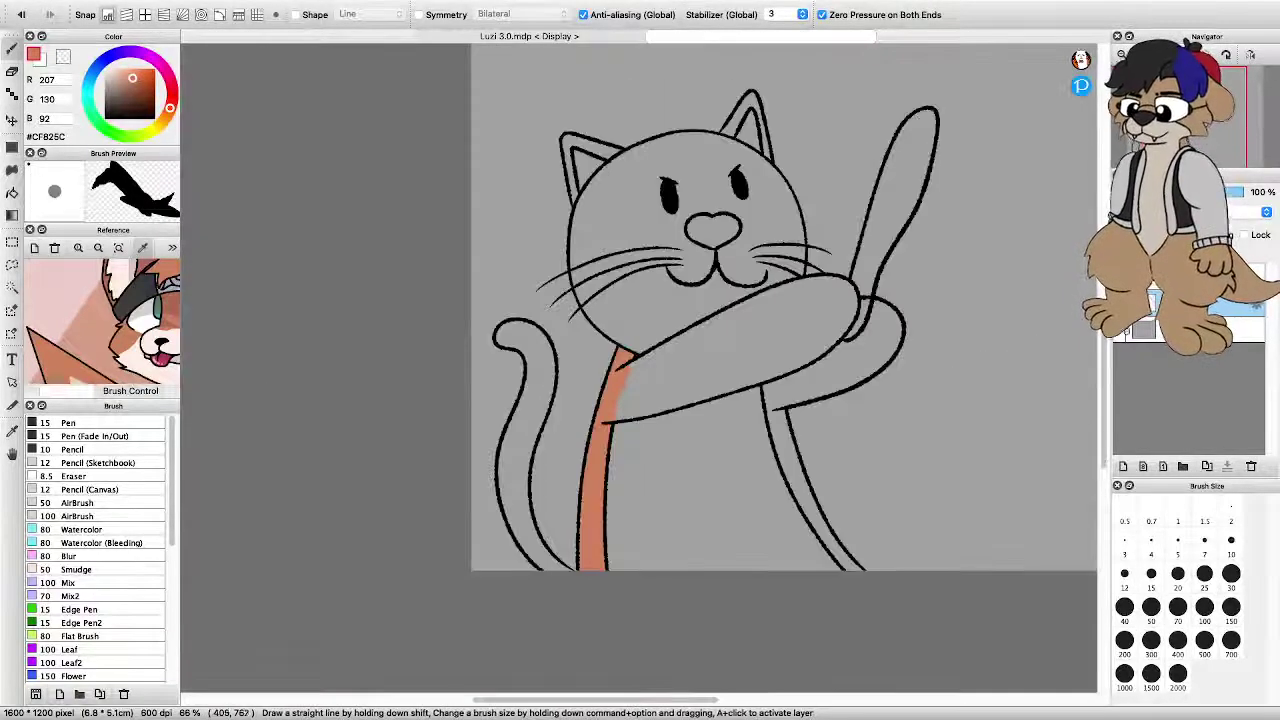
# Examine the character's face, outfit and full figure in the reference image at different magnifications
pyautogui.scroll(2, 694, 363)
pyautogui.scroll(-2, 648, 372)
pyautogui.scroll(-5, 105, 340)
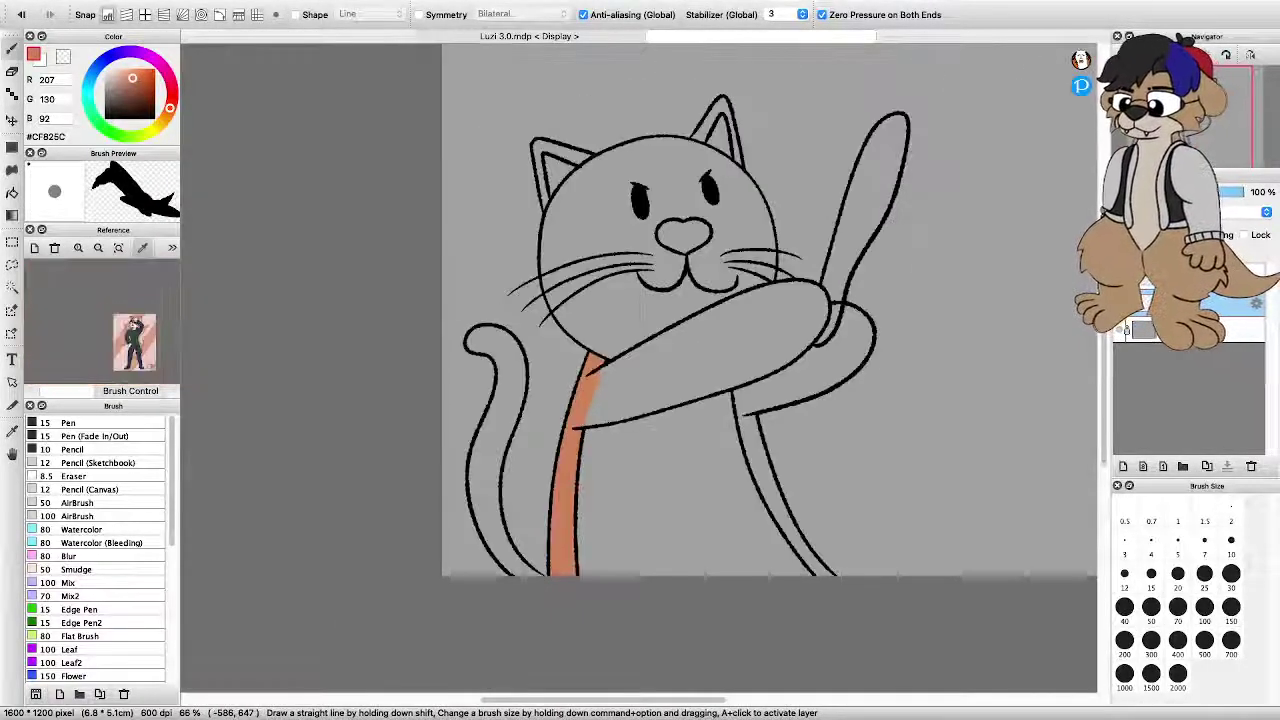
pyautogui.scroll(3, 105, 340)
pyautogui.scroll(2, 114, 353)
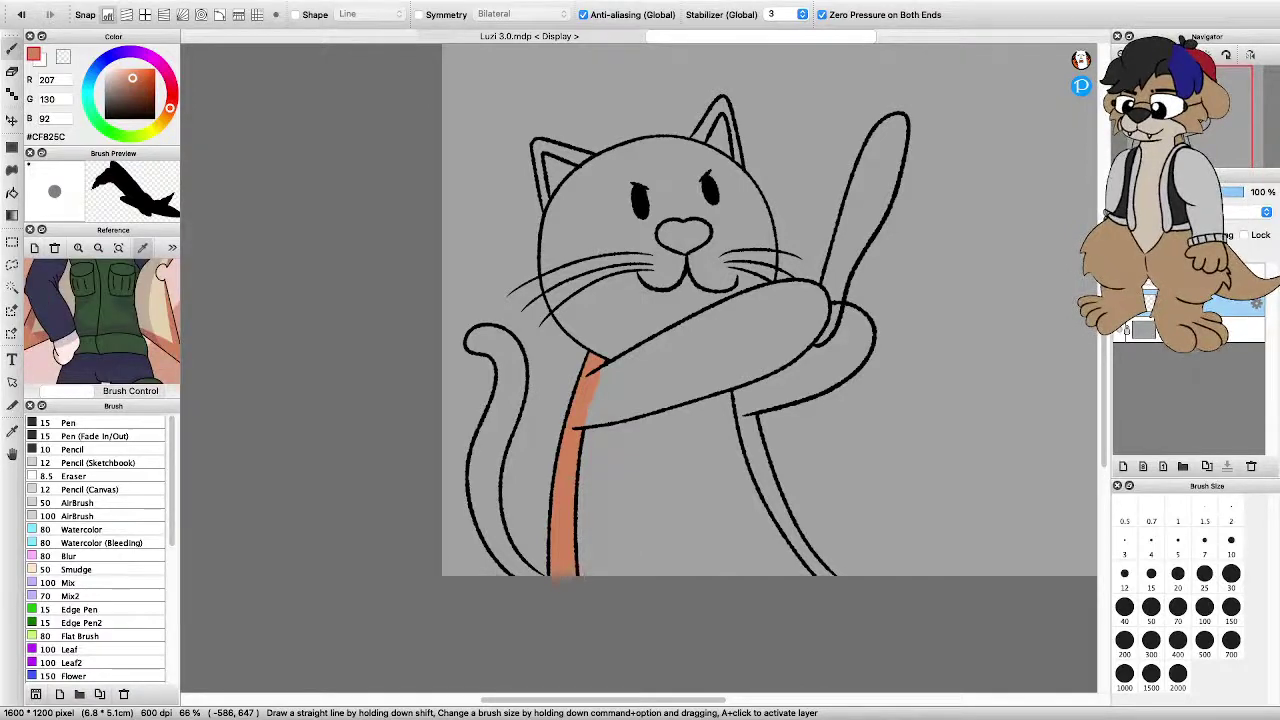
pyautogui.scroll(-3, 104, 320)
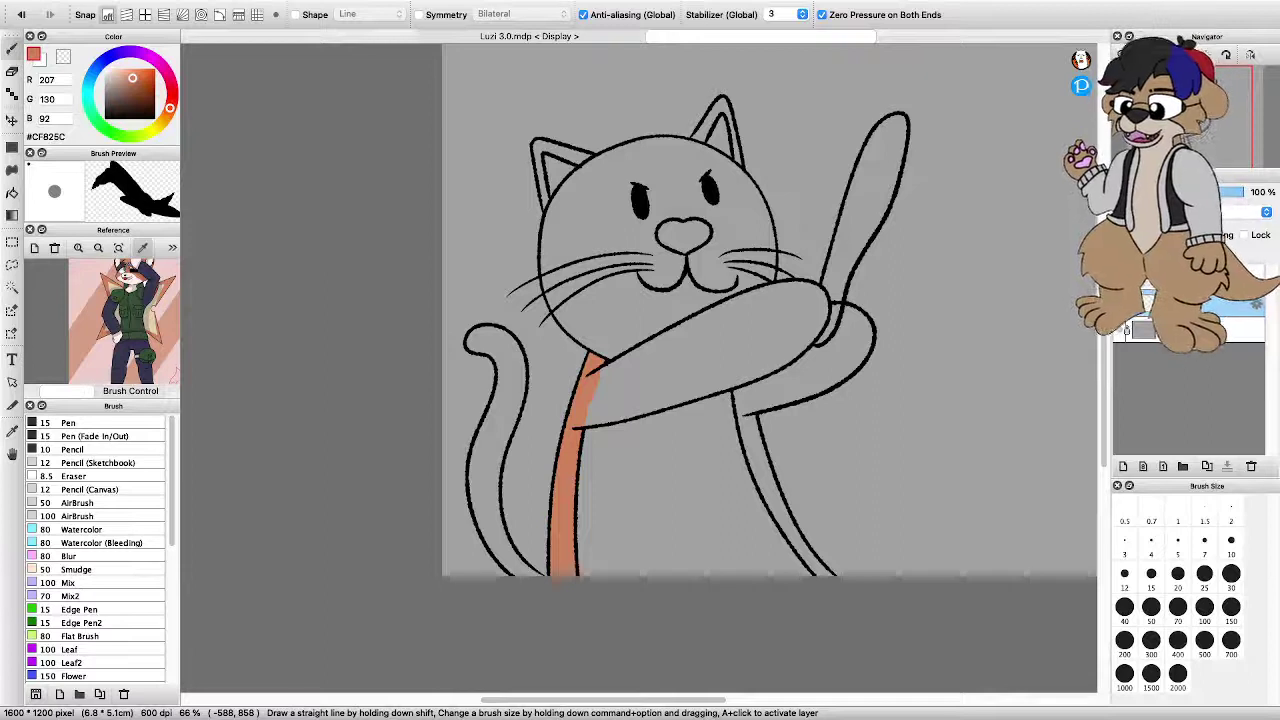
pyautogui.scroll(2, 110, 320)
pyautogui.scroll(-3, 110, 320)
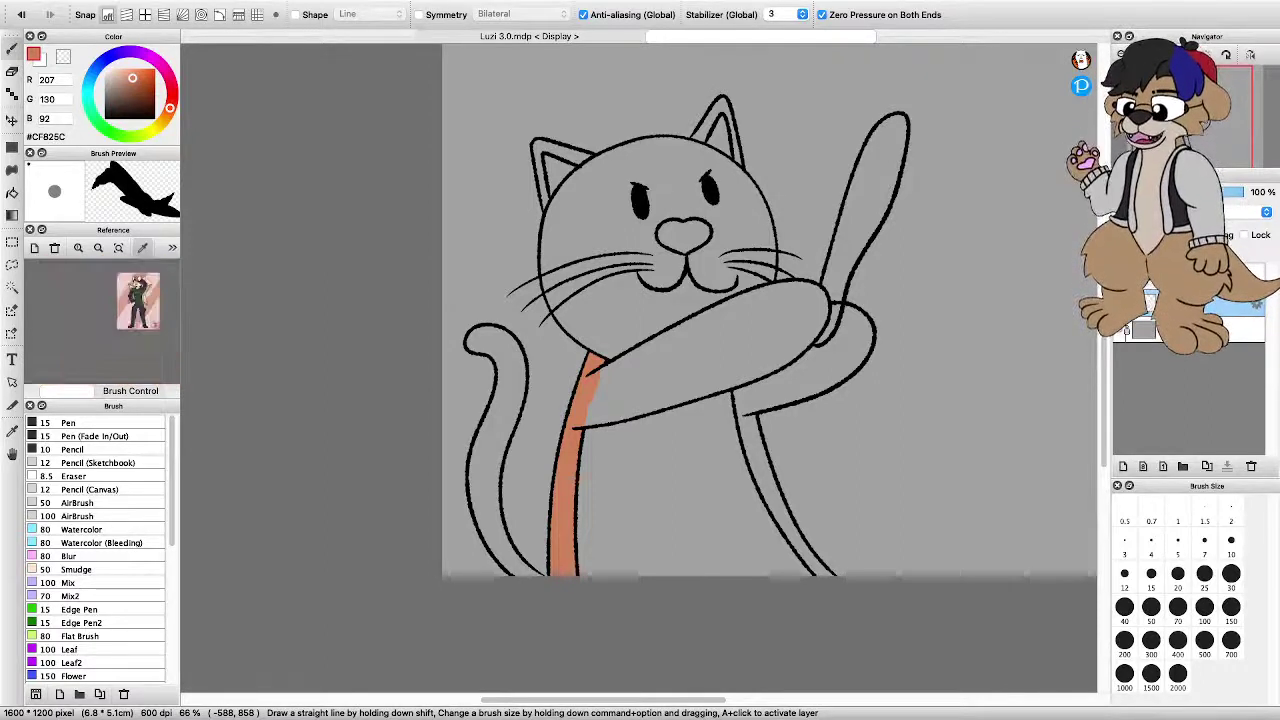
pyautogui.scroll(3, 110, 320)
pyautogui.scroll(2, 104, 320)
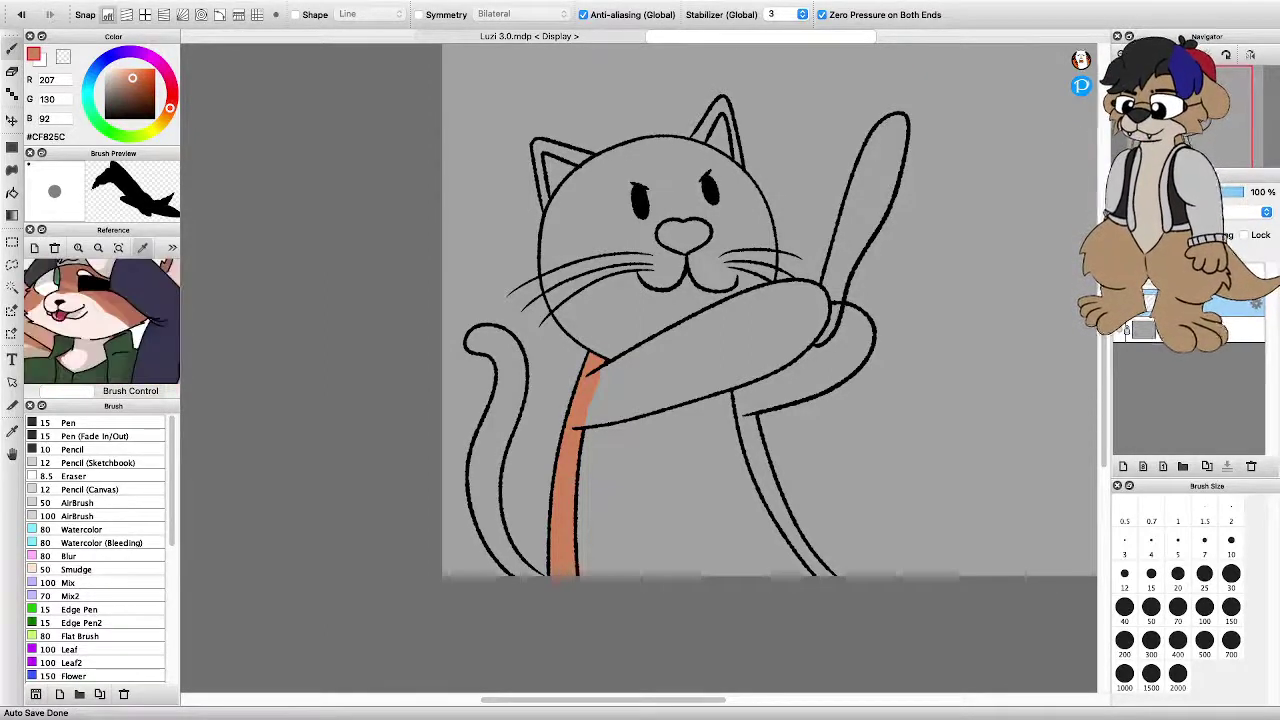
pyautogui.scroll(-2, 104, 320)
pyautogui.scroll(2, 104, 320)
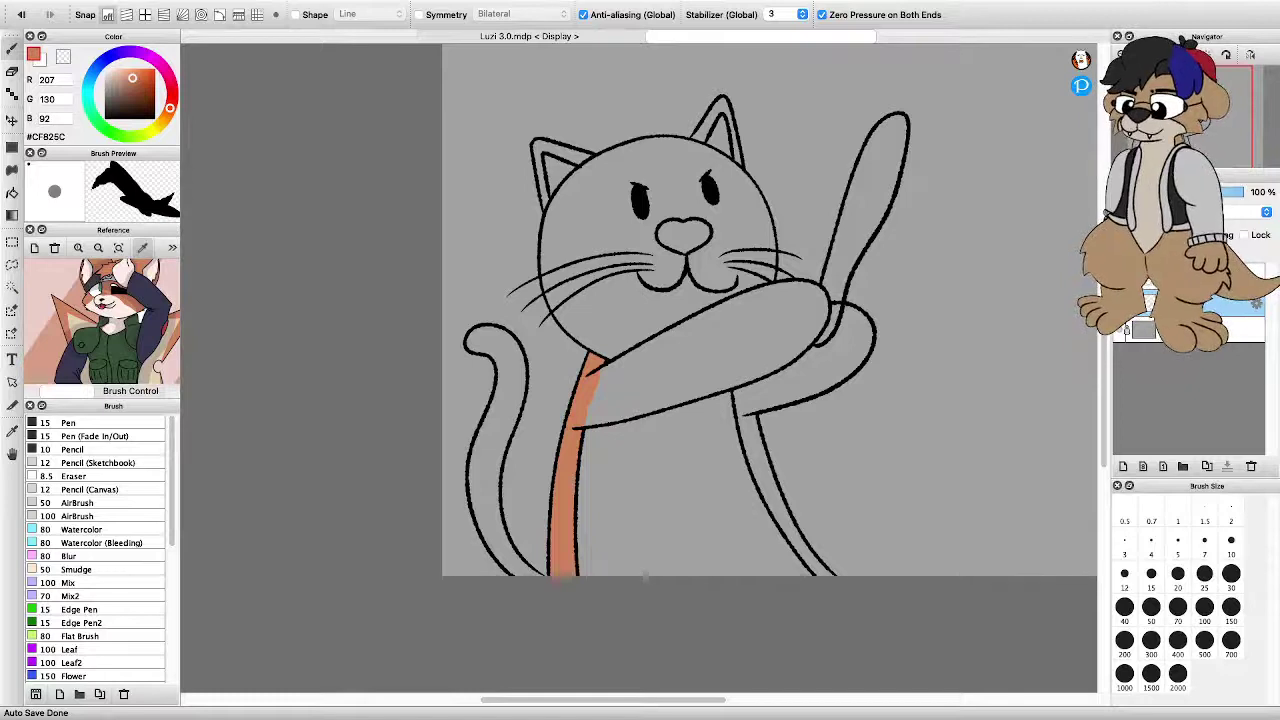
pyautogui.scroll(-2, 104, 320)
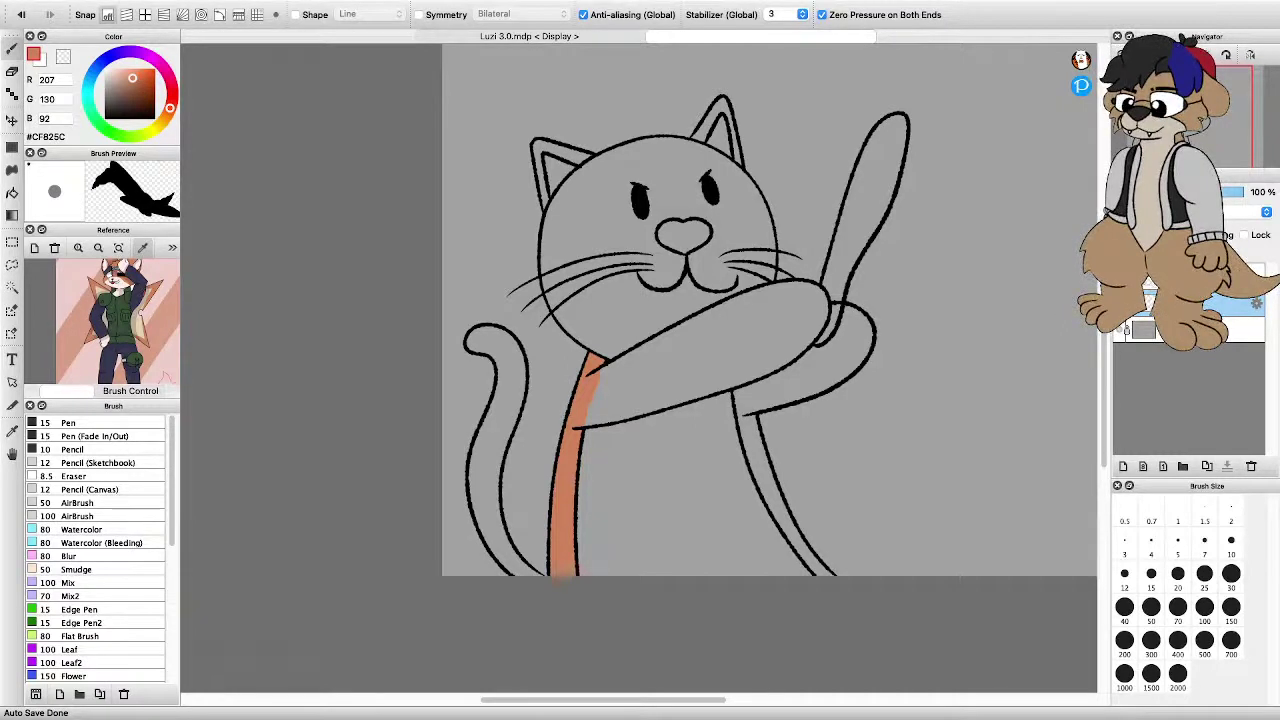
pyautogui.scroll(-2, 645, 338)
pyautogui.scroll(1, 645, 338)
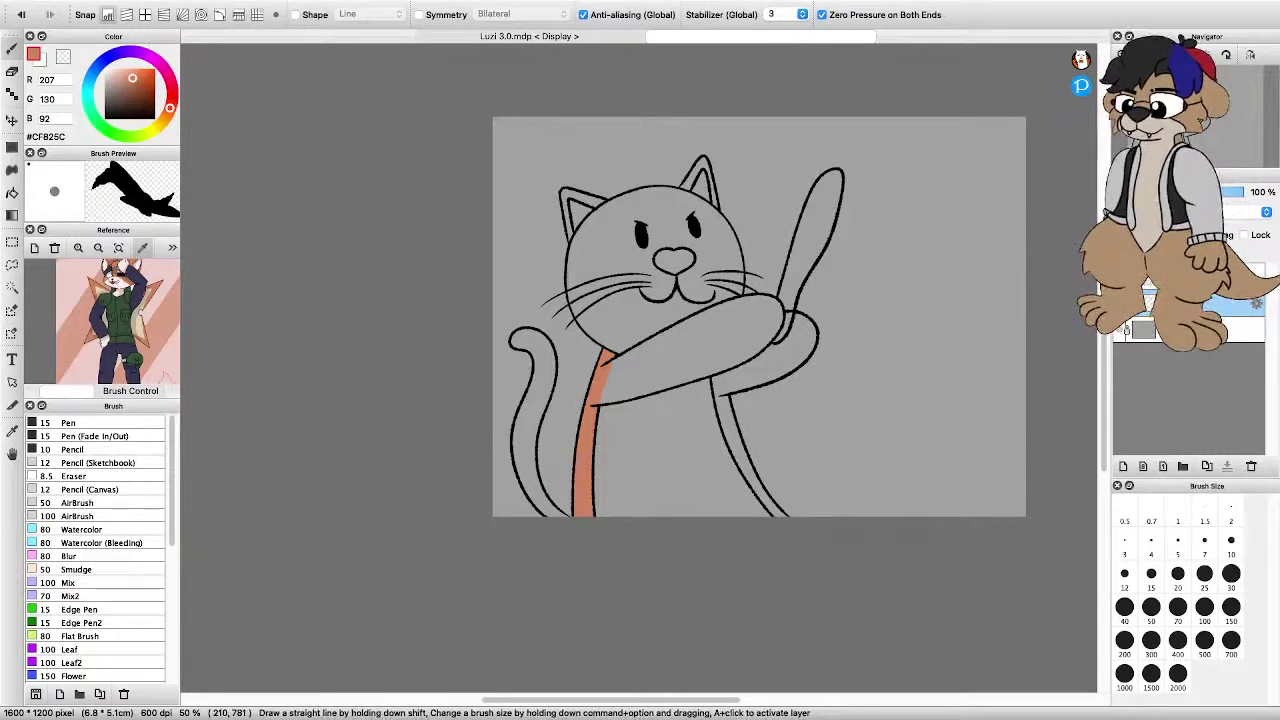
# Start coloring the foreground arm orange with strokes along its outlines, undoing the stray last stroke
pyautogui.scroll(3, 742, 347)
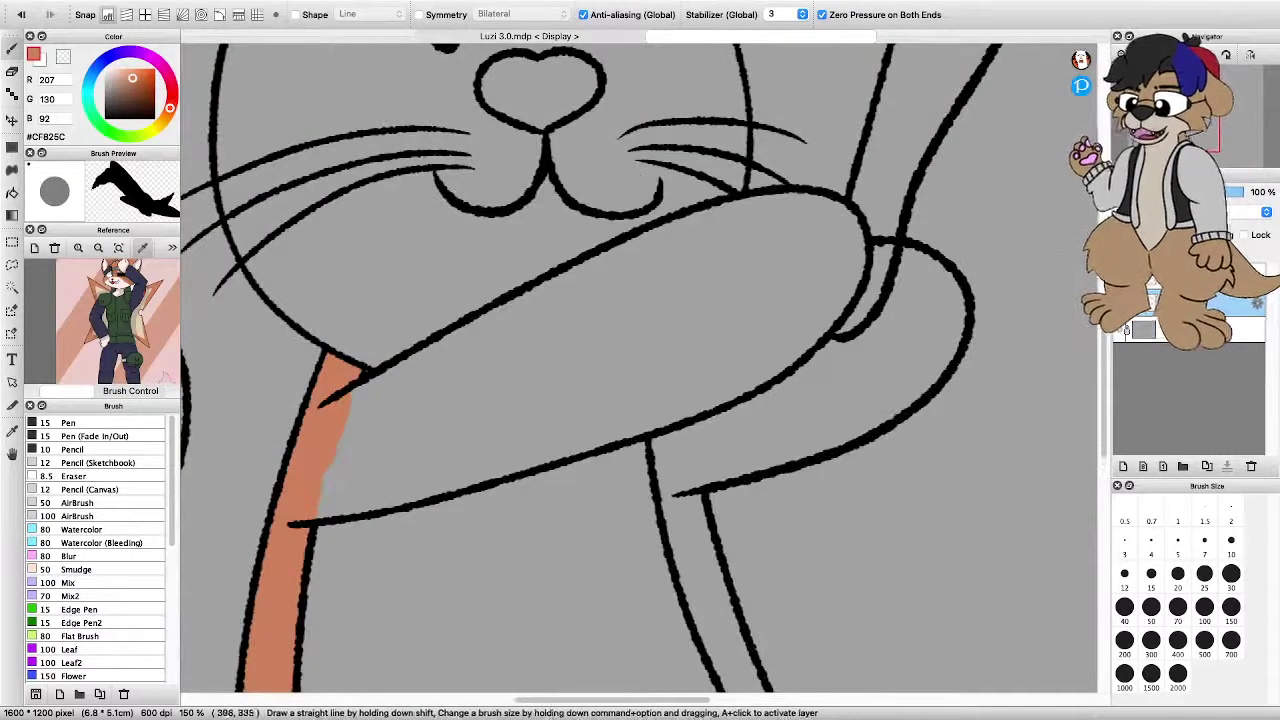
pyautogui.moveTo(322, 508); pyautogui.dragTo(468, 476)
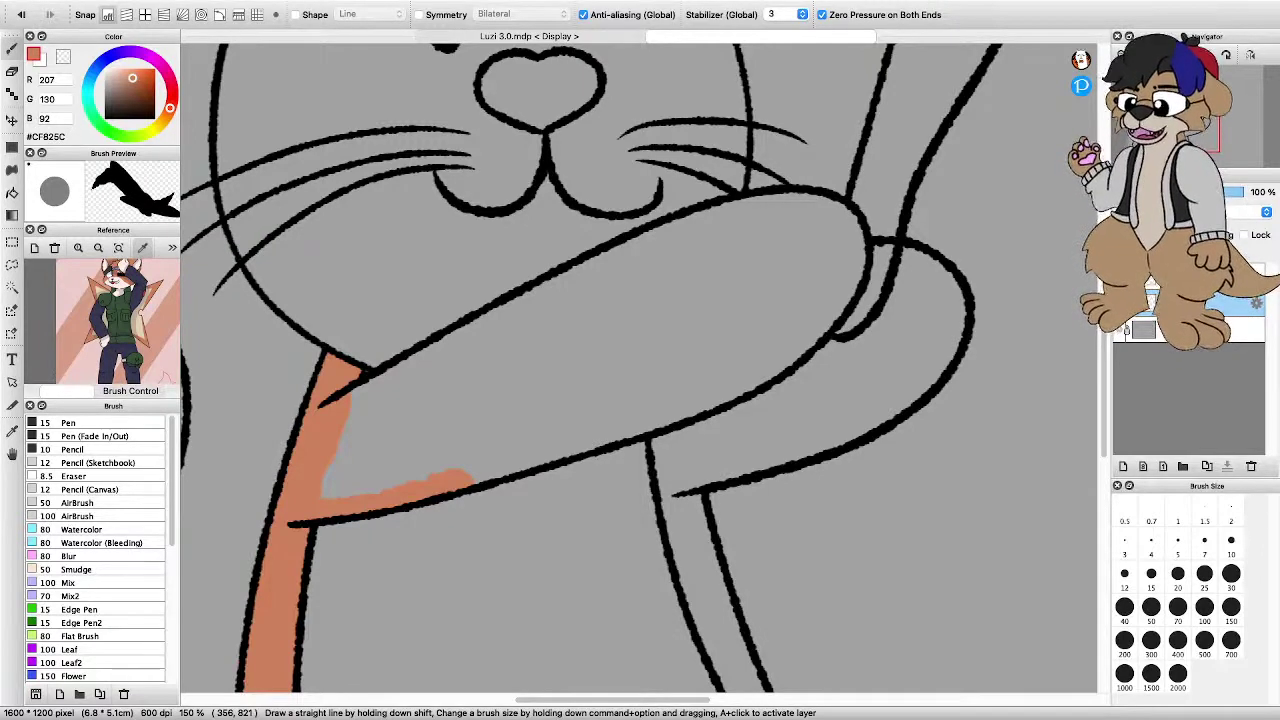
pyautogui.press('Left')
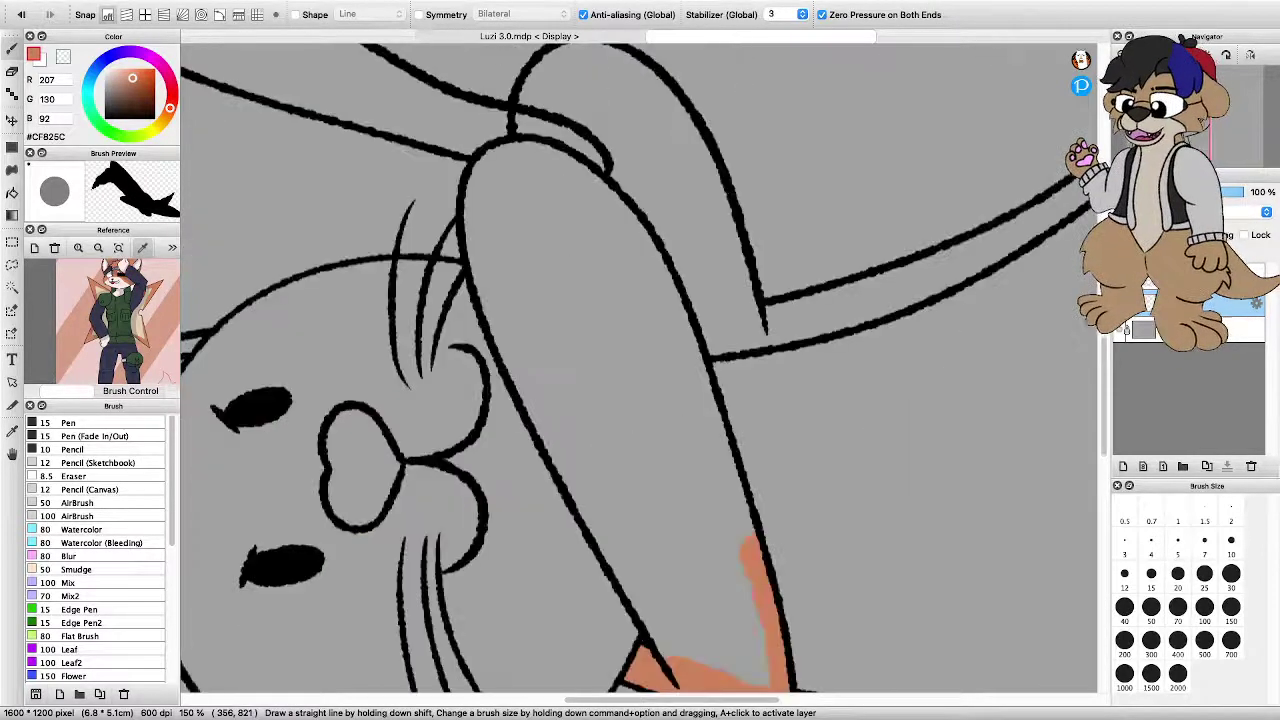
pyautogui.press('super+minus')
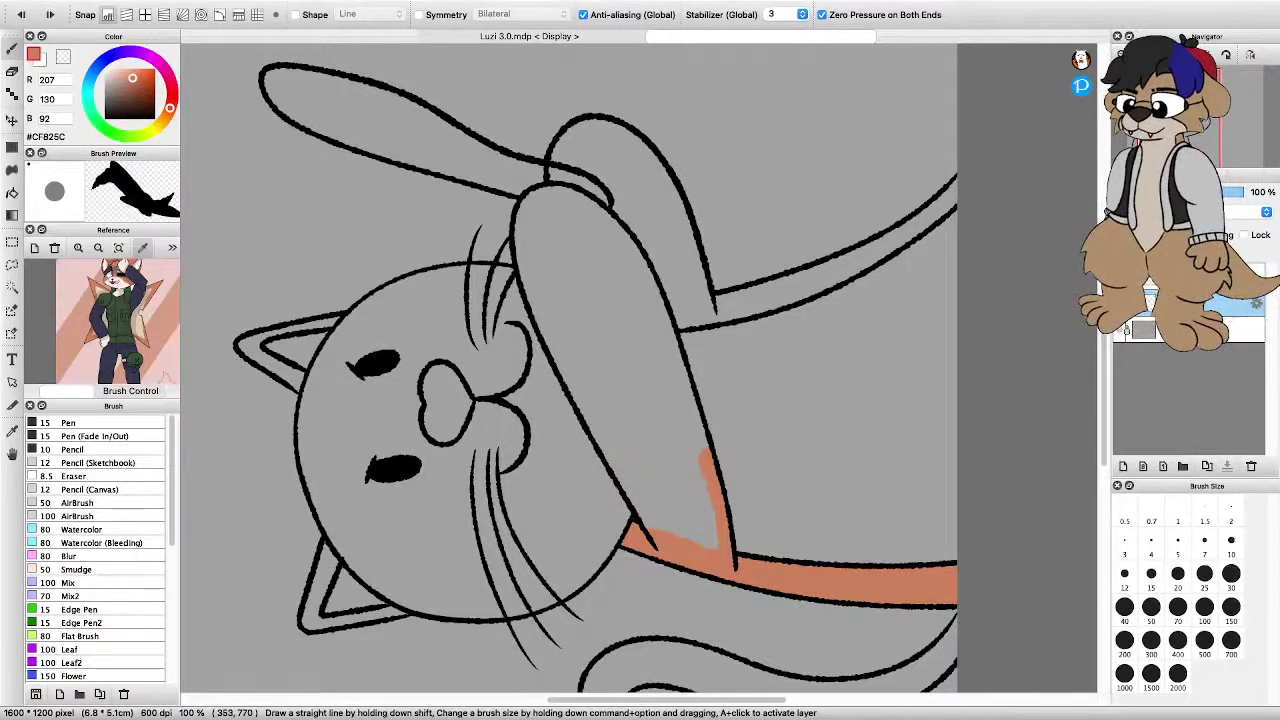
pyautogui.moveTo(655, 535)
pyautogui.mouseDown()
pyautogui.moveTo(562, 368)
pyautogui.moveTo(536, 214)
pyautogui.moveTo(570, 260)
pyautogui.moveTo(620, 283)
pyautogui.mouseUp()
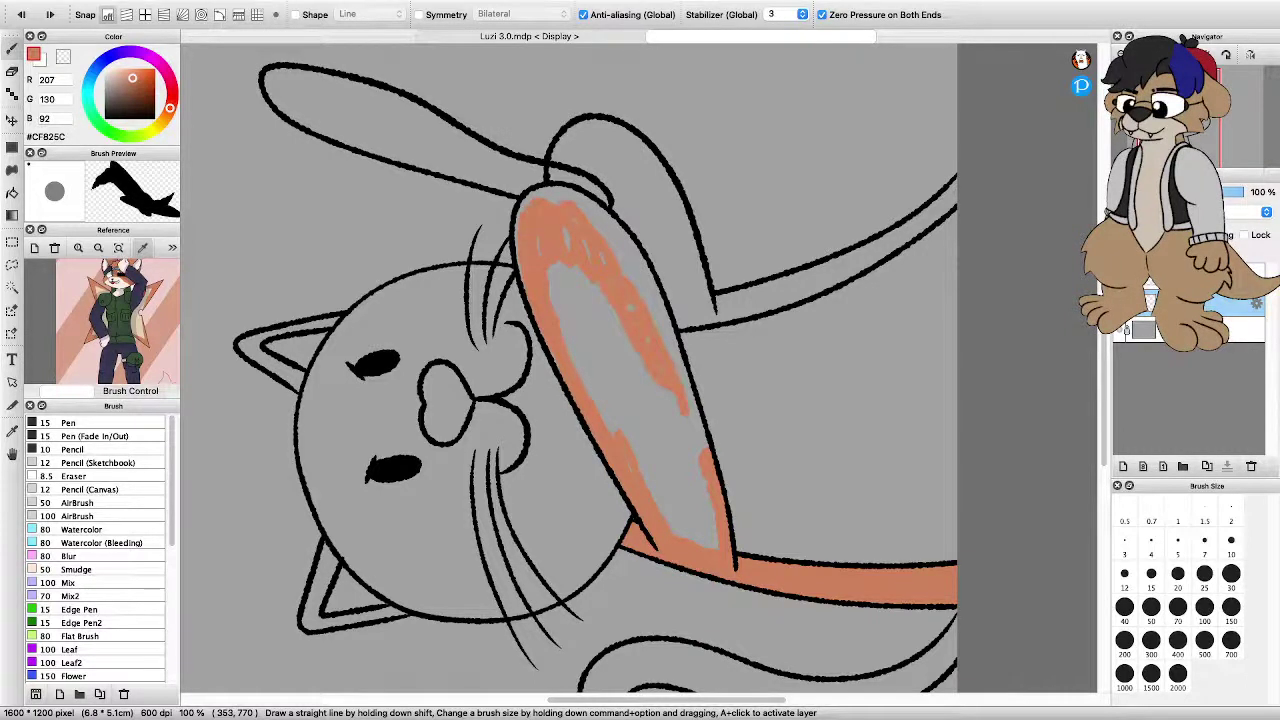
pyautogui.moveTo(686, 410)
pyautogui.mouseDown()
pyautogui.moveTo(708, 536)
pyautogui.moveTo(643, 497)
pyautogui.moveTo(548, 315)
pyautogui.moveTo(540, 262)
pyautogui.mouseUp()
pyautogui.press('super+z')
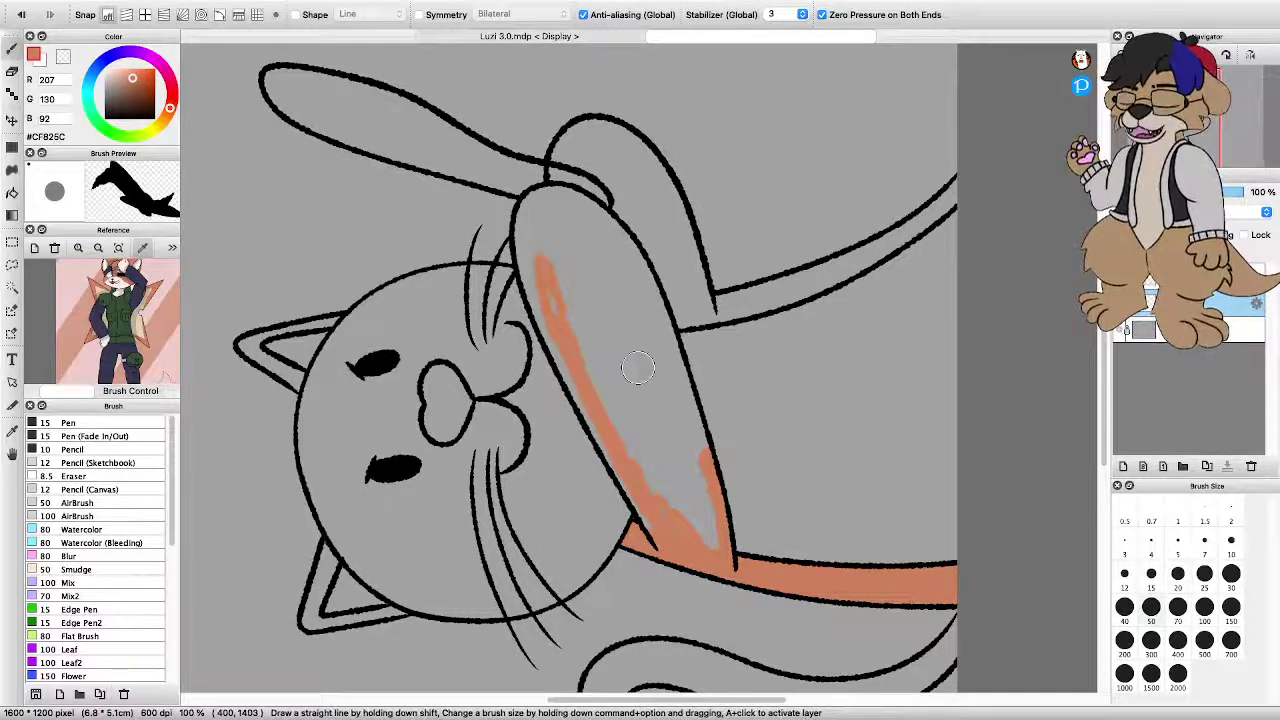
# Fill the foreground arm's interior with orange using brush size 70, and rotate the canvas back upright
pyautogui.click(1178, 607)
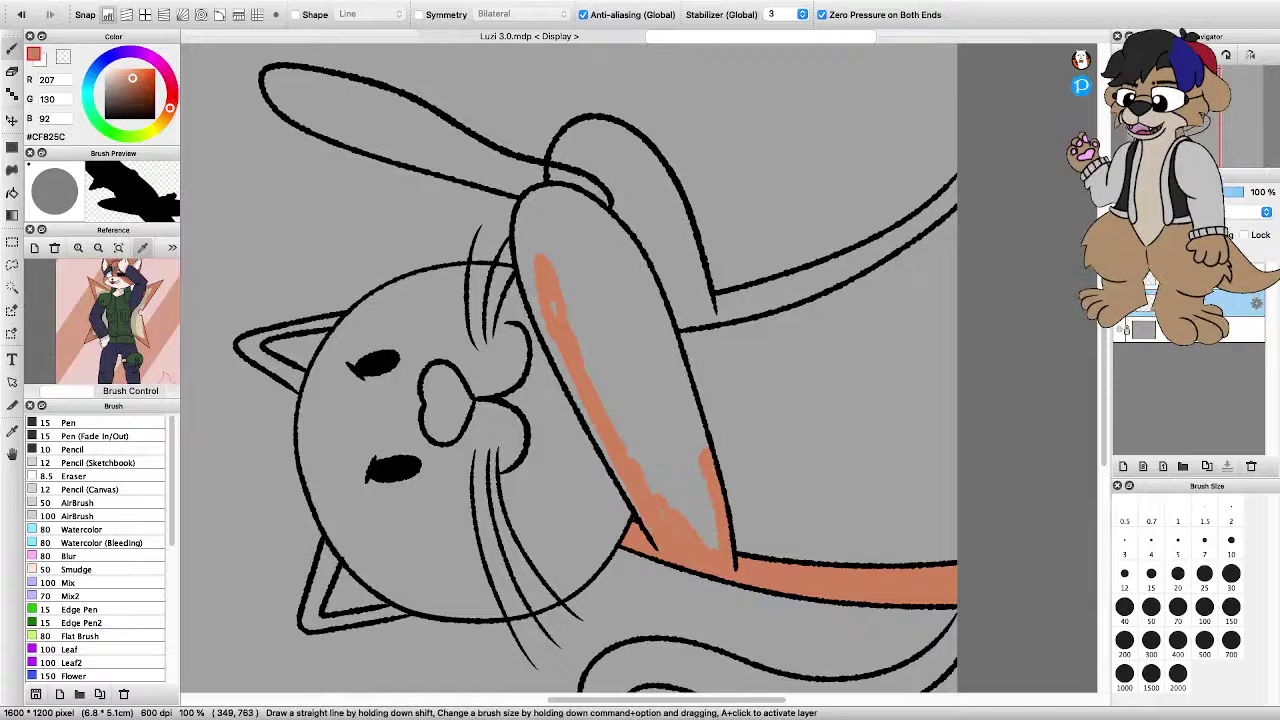
pyautogui.moveTo(668, 500)
pyautogui.mouseDown()
pyautogui.moveTo(645, 340)
pyautogui.moveTo(695, 528)
pyautogui.moveTo(610, 285)
pyautogui.moveTo(534, 255)
pyautogui.moveTo(550, 200)
pyautogui.moveTo(652, 312)
pyautogui.mouseUp()
pyautogui.press('Right')
pyautogui.press('Right')
pyautogui.press('Right')
pyautogui.press('Right')
pyautogui.press('Right')
pyautogui.press('Right')
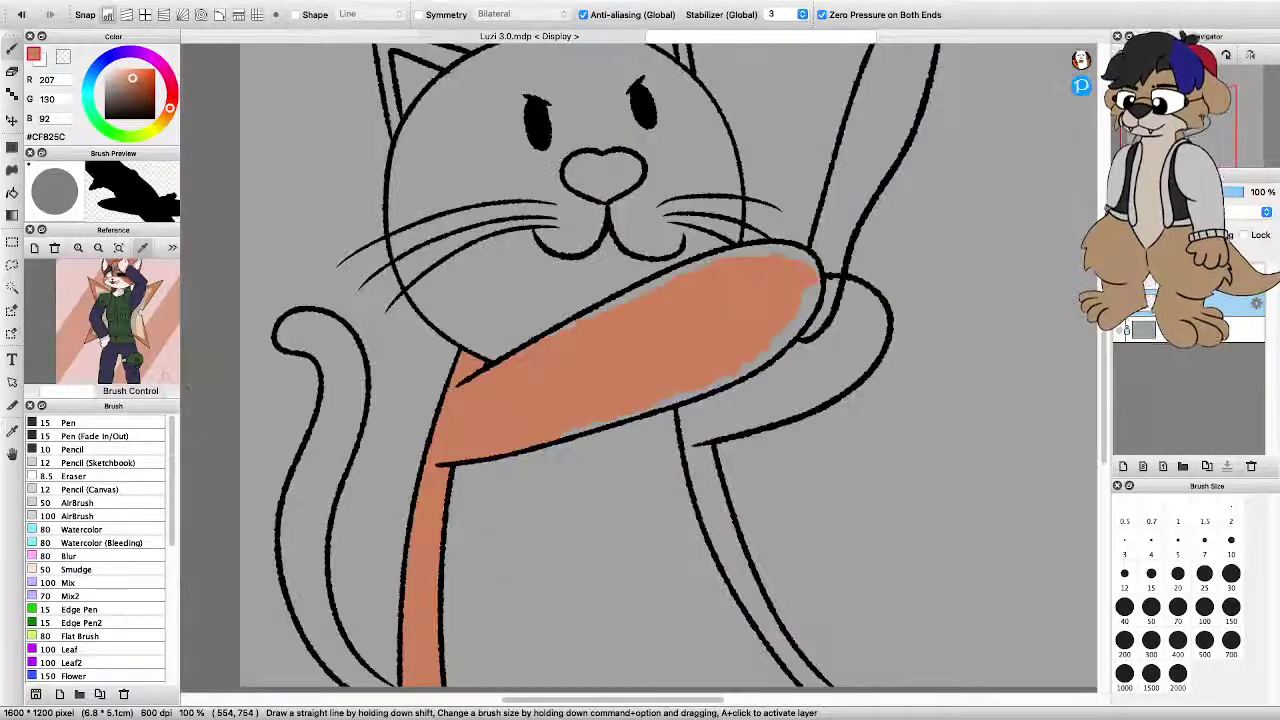
# Reduce the brush size to 30 and fill the gaps along the foreground arm's edge next to the face
pyautogui.press('super+Down')
pyautogui.press('super+Down')
pyautogui.press('super+Up')
pyautogui.press('super+Up')
pyautogui.press('super+Up')
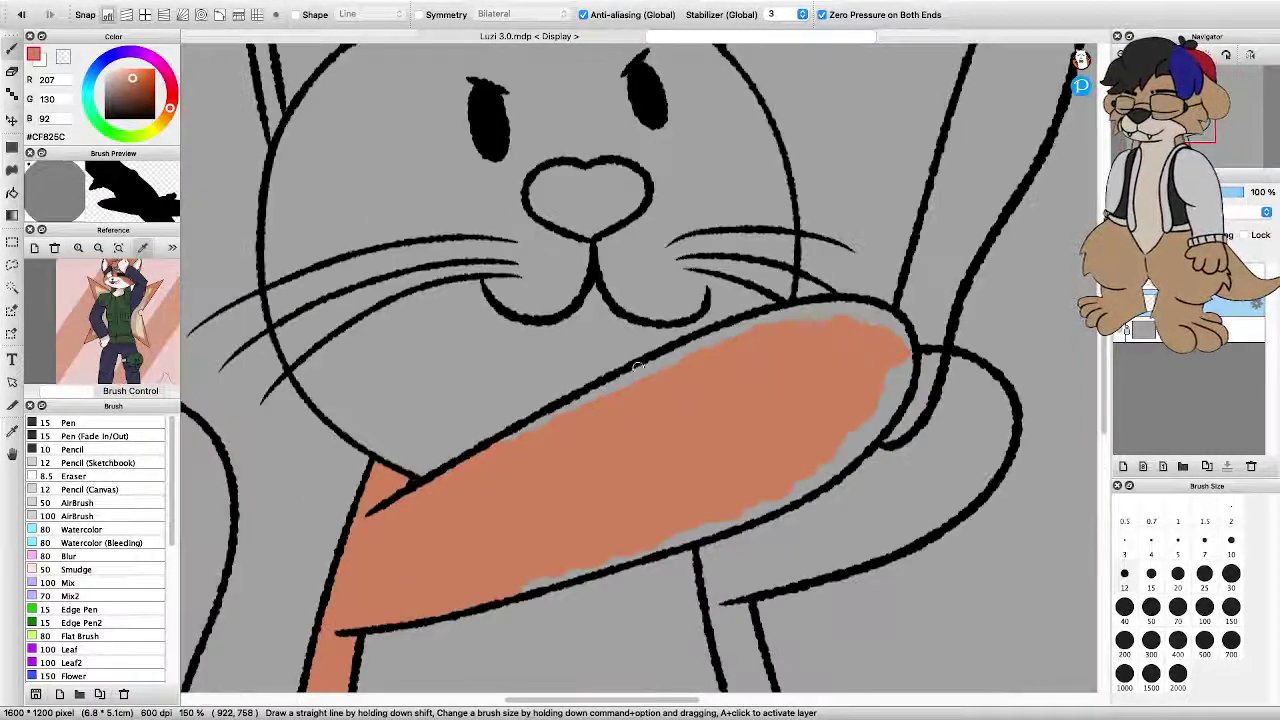
pyautogui.press('[')
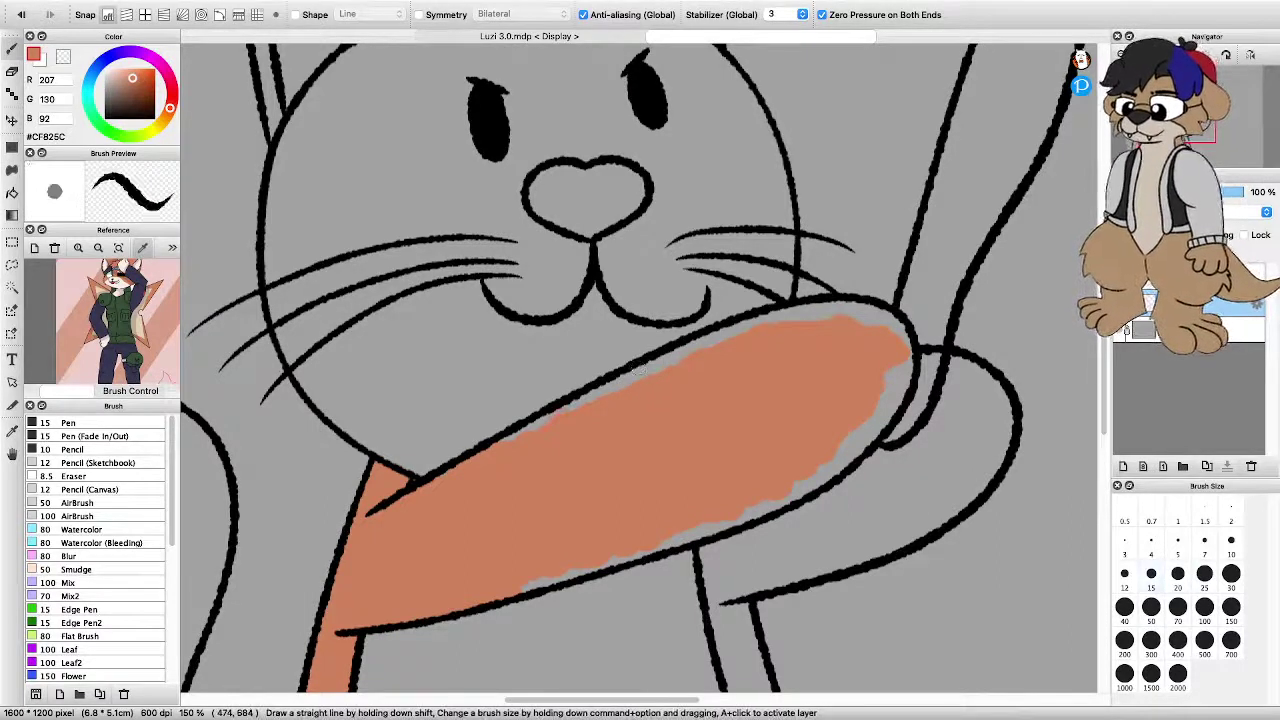
pyautogui.press(']')
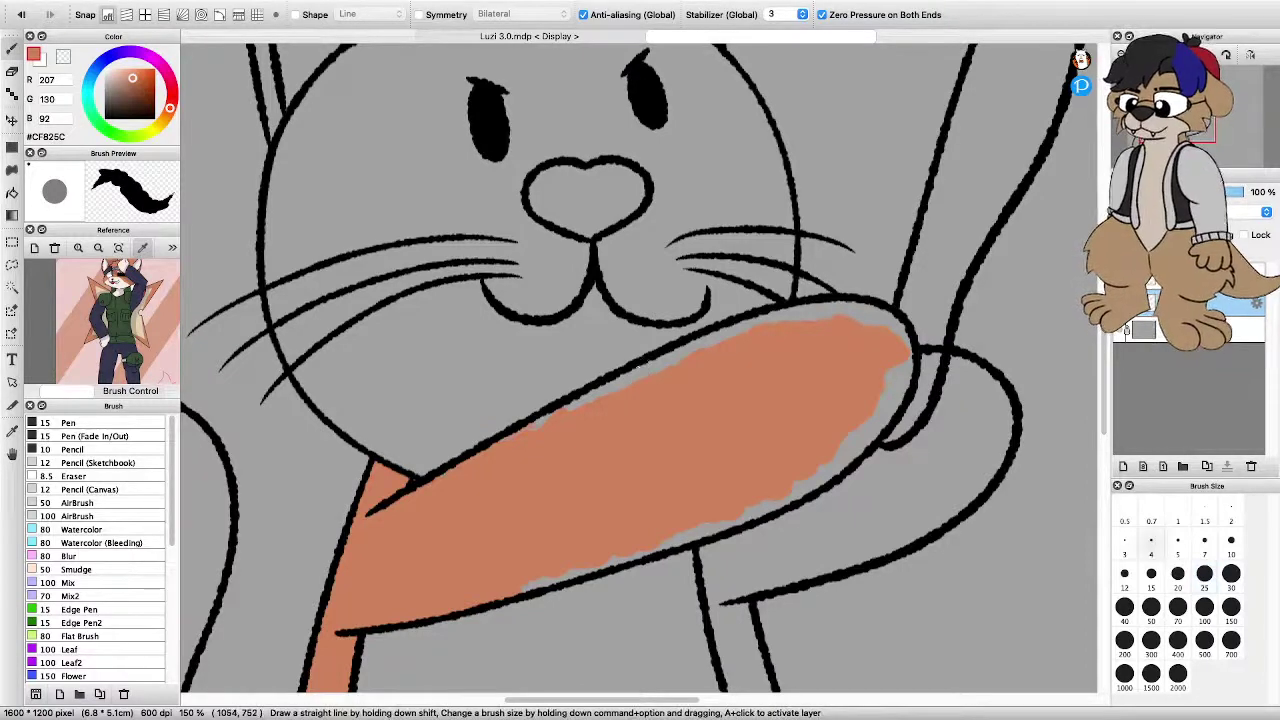
pyautogui.press(']')
pyautogui.press('Left')
pyautogui.press('Left')
pyautogui.press('Left')
pyautogui.press('Left')
pyautogui.press('Left')
pyautogui.press('Left')
pyautogui.press('Left')
pyautogui.press('Left')
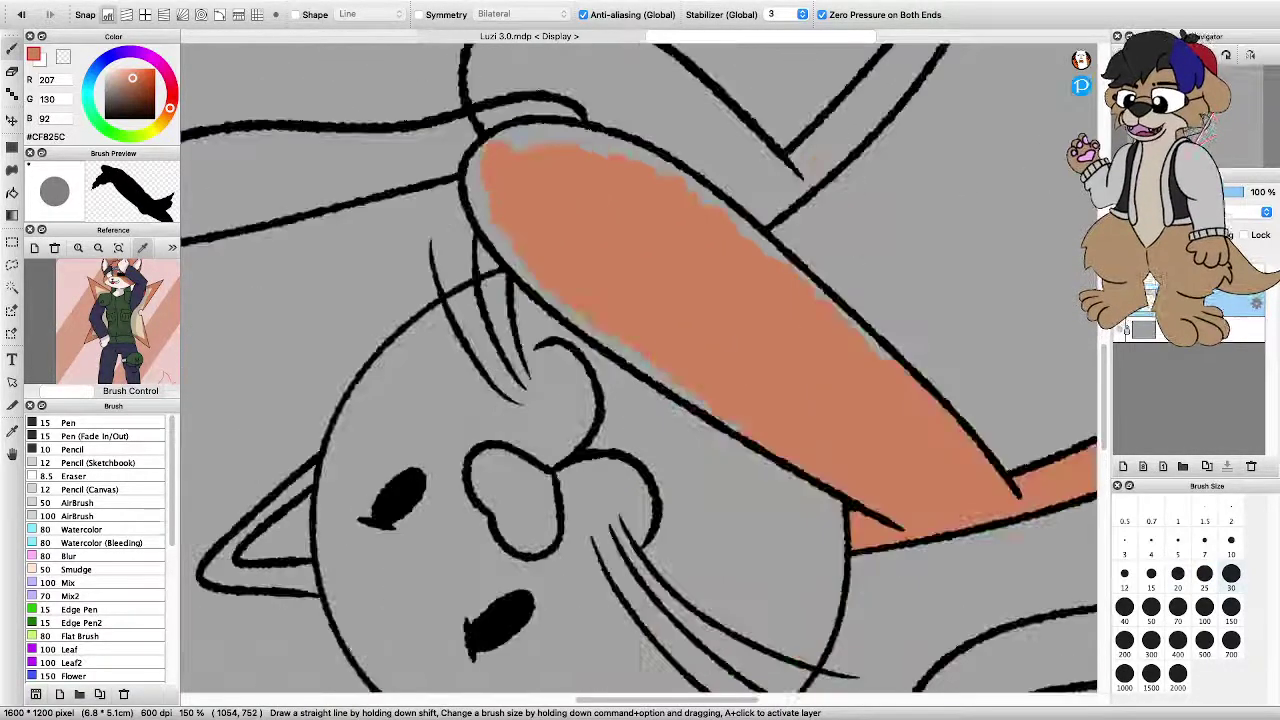
pyautogui.press('Left')
pyautogui.press('Left')
pyautogui.moveTo(410, 292)
pyautogui.mouseDown()
pyautogui.moveTo(543, 348)
pyautogui.moveTo(760, 370)
pyautogui.mouseUp()
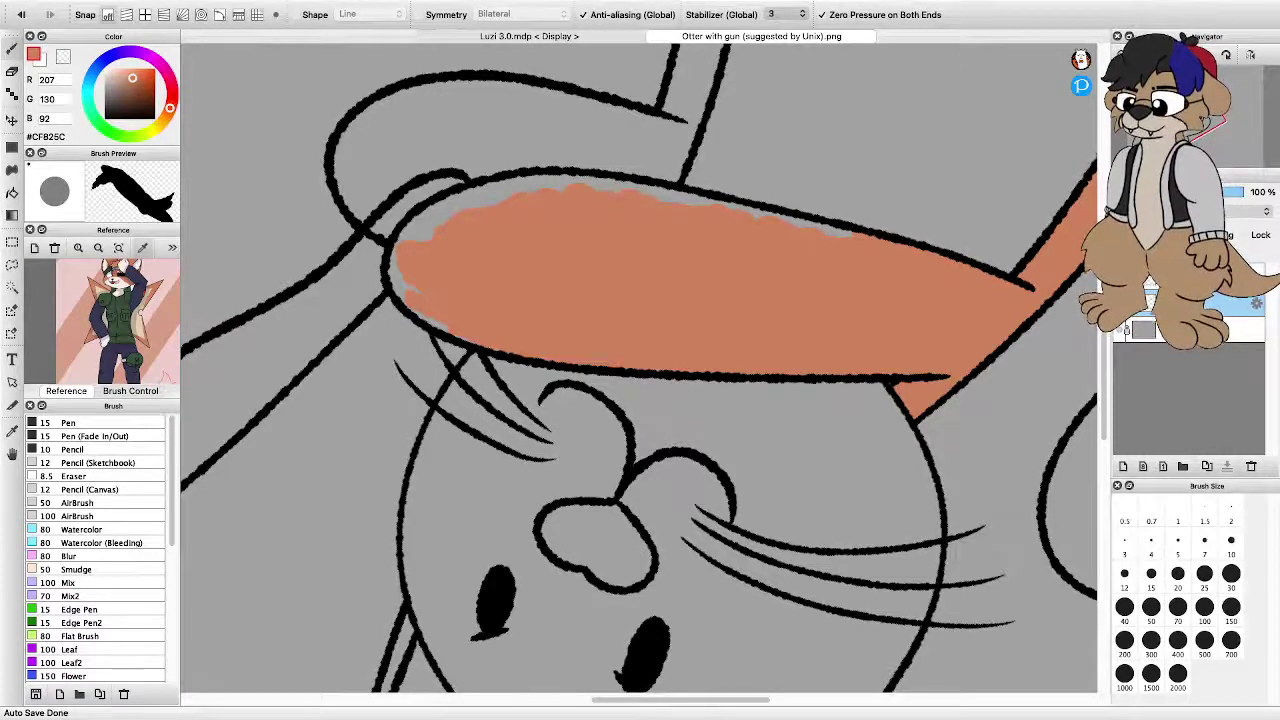
# Fill the gaps around the foreground arm's rounded paw end with orange, up to its outline
pyautogui.press('super+Tab')
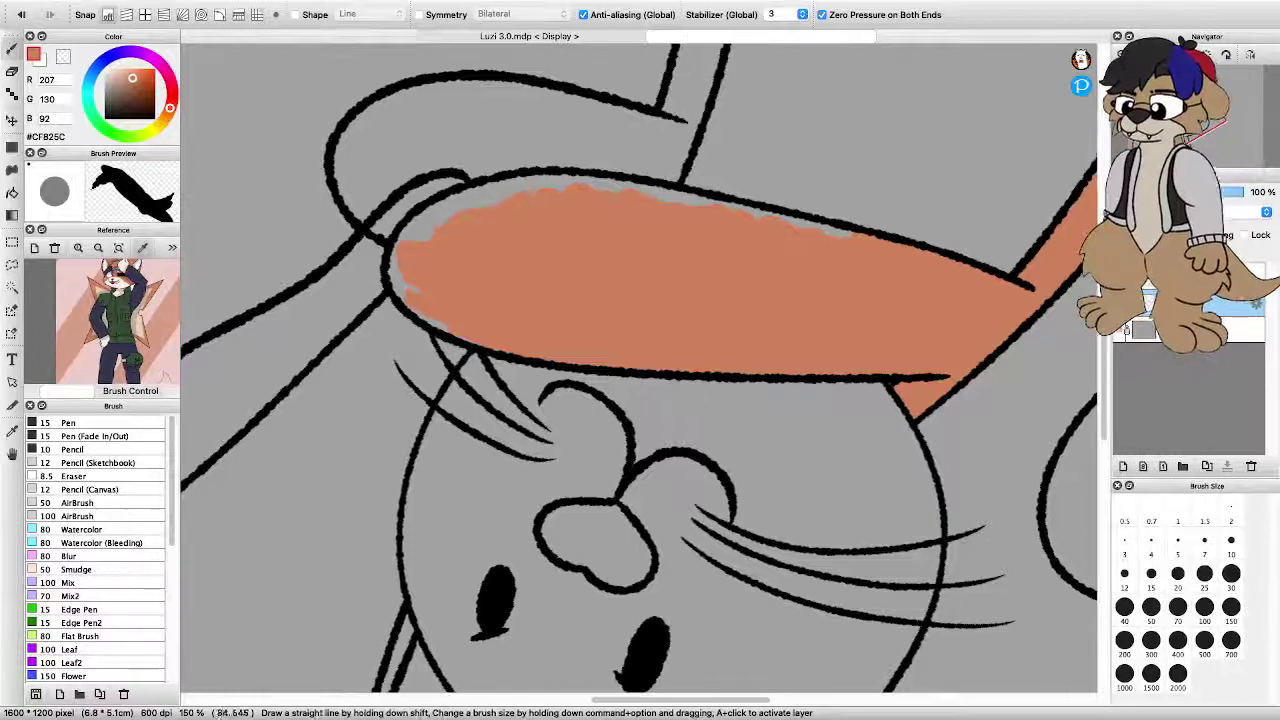
pyautogui.scroll(-2, 1042, 602)
pyautogui.scroll(2, 658, 388)
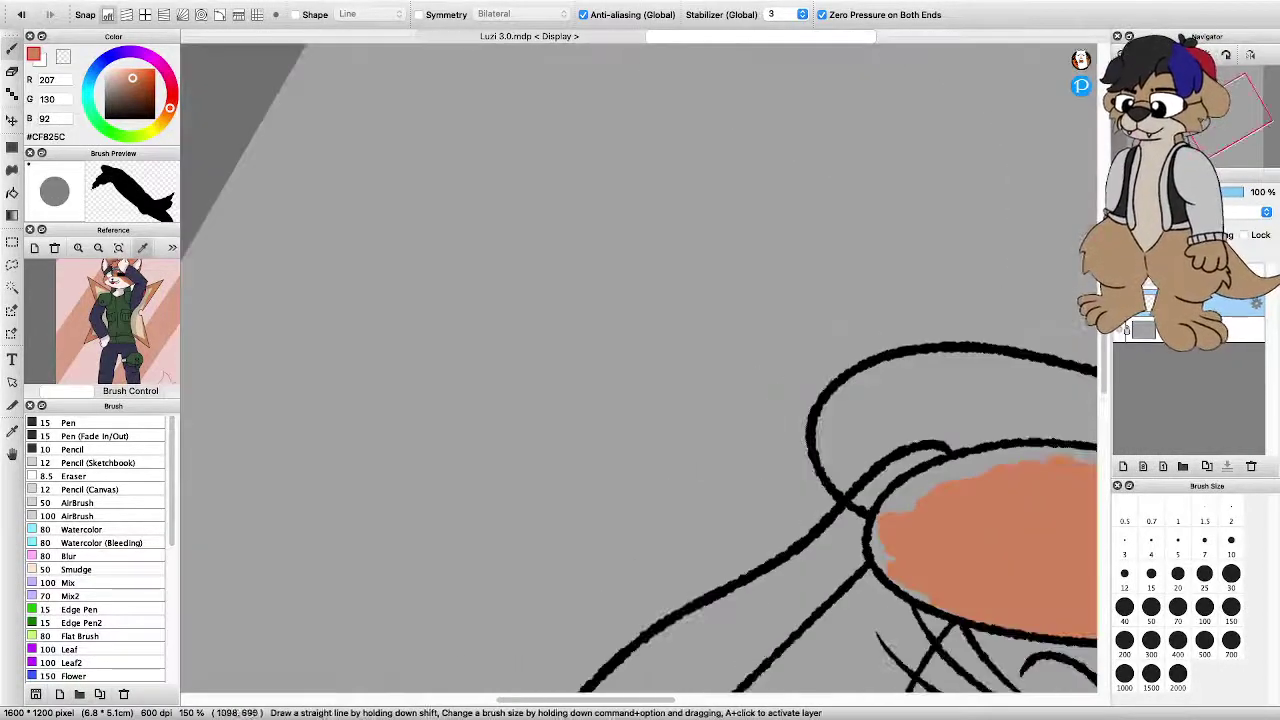
pyautogui.scroll(-4, 717, 394)
pyautogui.scroll(3, 771, 436)
pyautogui.scroll(5, 640, 368)
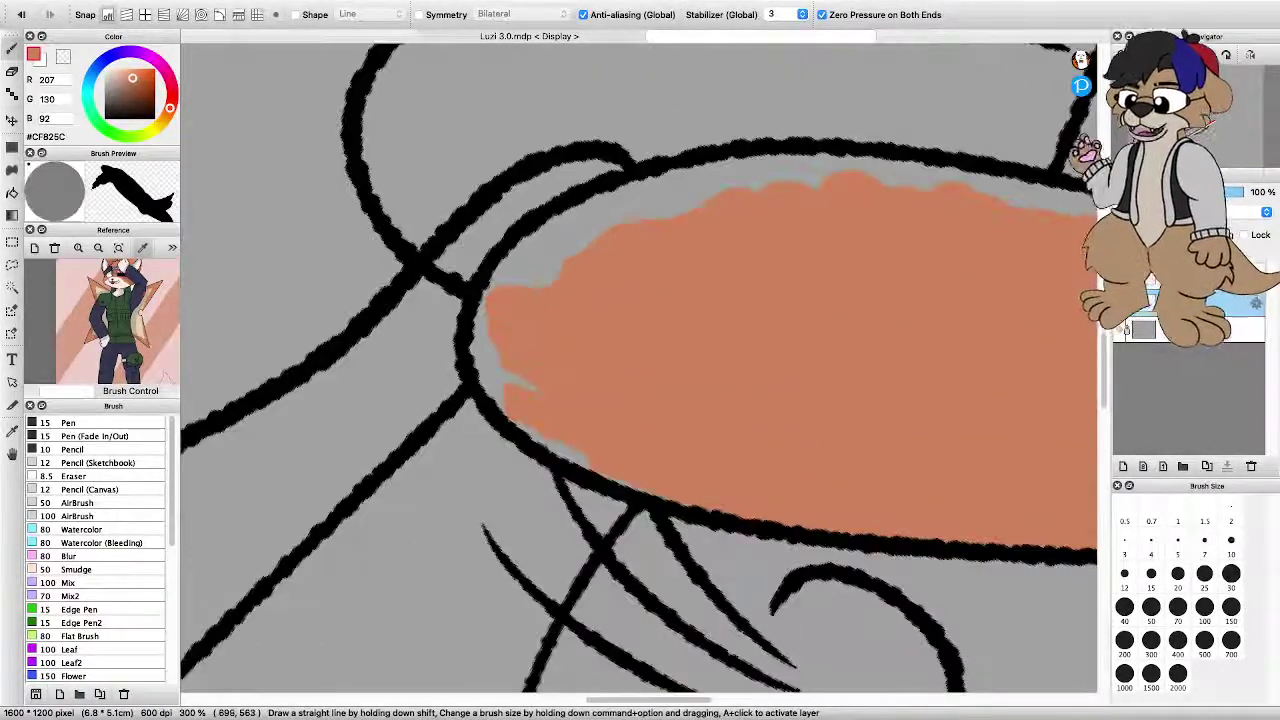
pyautogui.moveTo(560, 450); pyautogui.dragTo(590, 466)
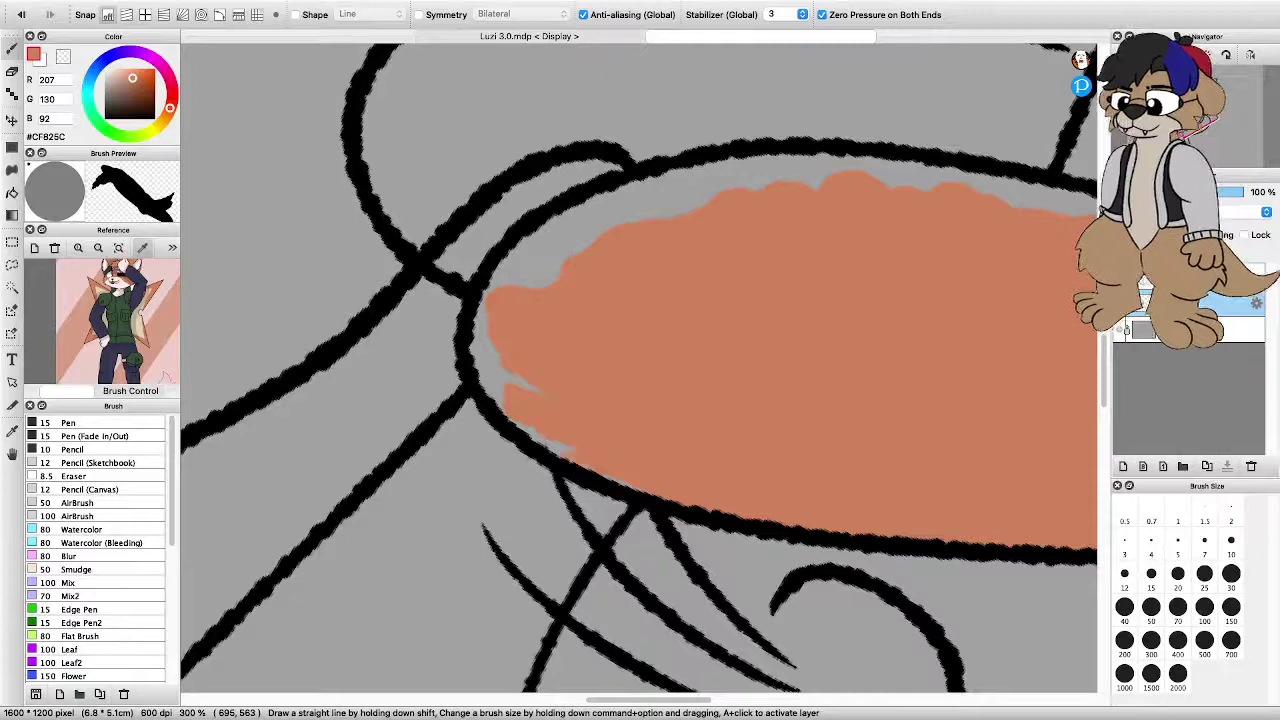
pyautogui.moveTo(484, 304); pyautogui.dragTo(560, 448)
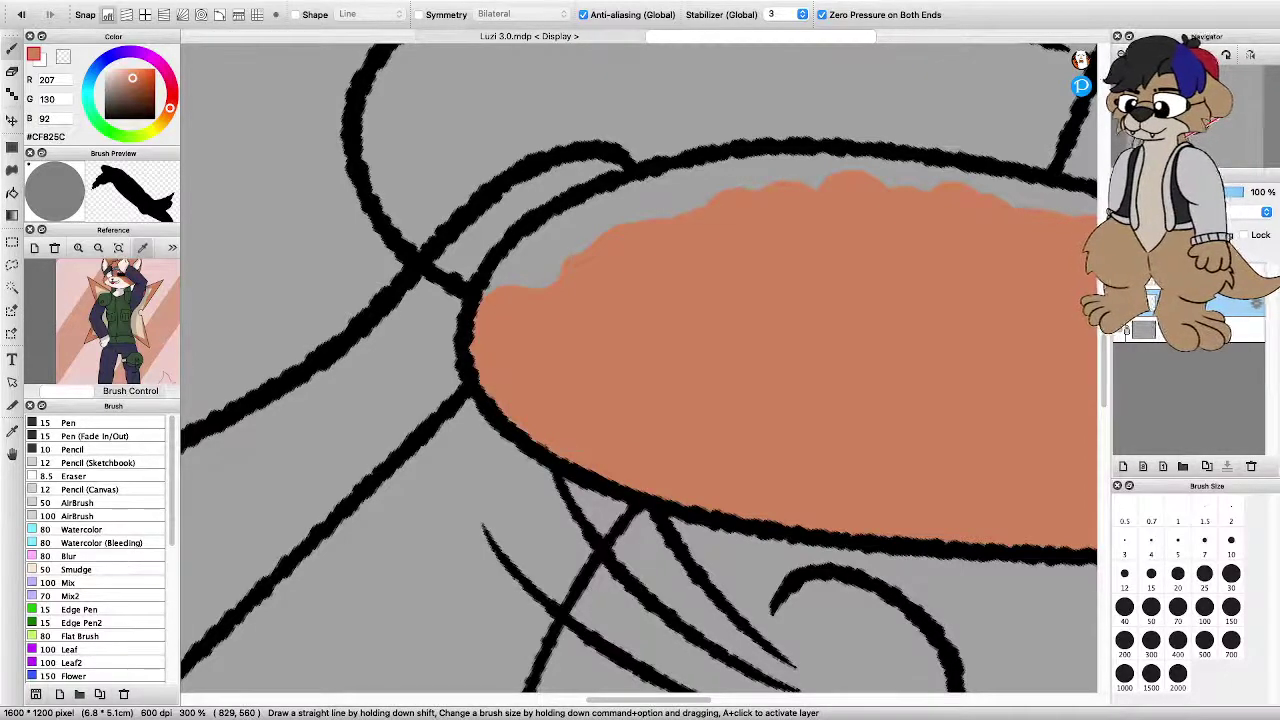
# Paint orange over the uncolored strip along the foreground arm's lower edge, from the body side to the paw
pyautogui.press('Left')
pyautogui.press('Left')
pyautogui.press('Left')
pyautogui.press('Left')
pyautogui.press('Left')
pyautogui.press('Left')
pyautogui.press('Left')
pyautogui.press('Left')
pyautogui.press('Left')
pyautogui.press('Left')
pyautogui.press('Left')
pyautogui.press('Left')
pyautogui.press('Left')
pyautogui.press('Left')
pyautogui.scroll(-3, 532, 379)
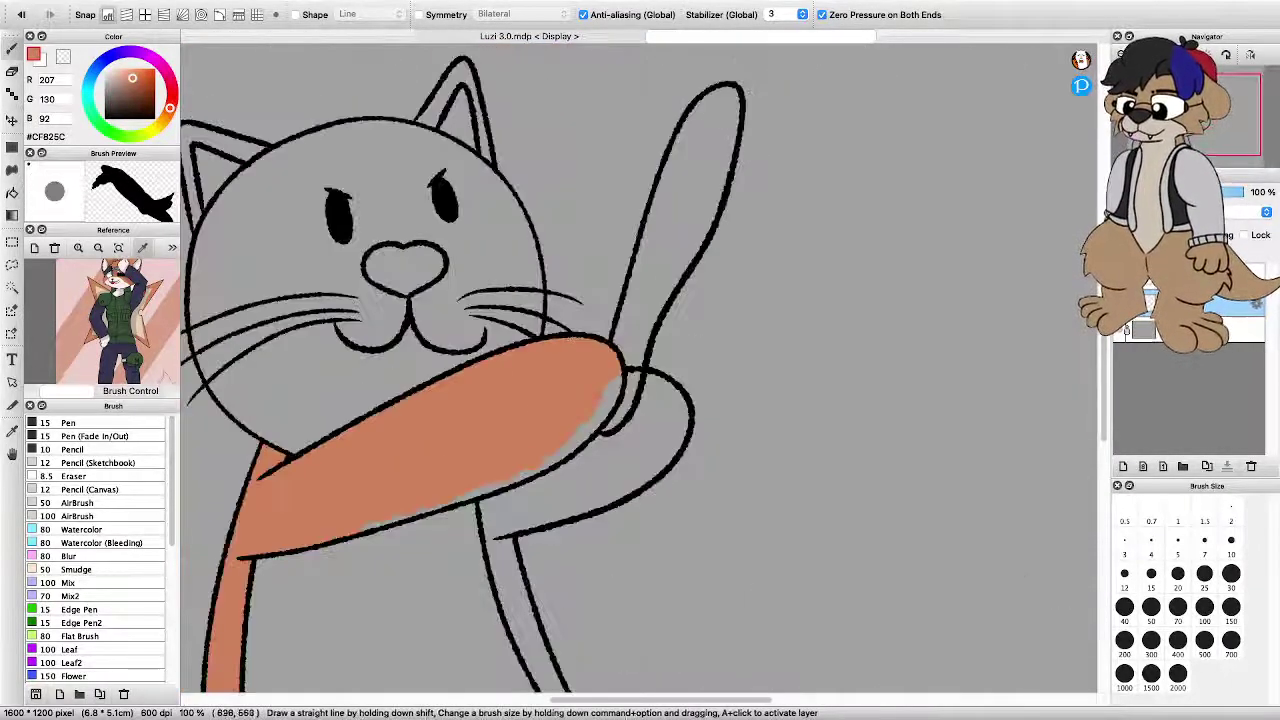
pyautogui.scroll(2, 440, 515)
pyautogui.press('Right')
pyautogui.press('Right')
pyautogui.press('Right')
pyautogui.press('Right')
pyautogui.press('Right')
pyautogui.press('Right')
pyautogui.scroll(-2, 455, 518)
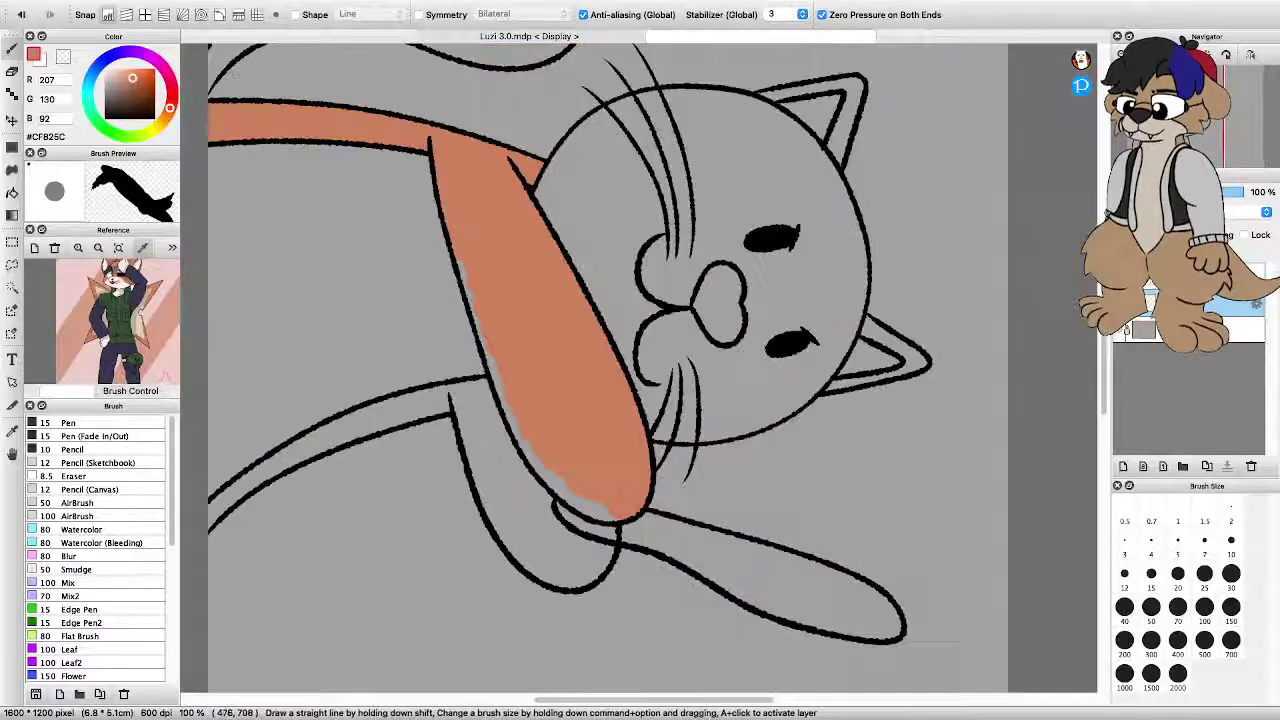
pyautogui.scroll(1, 482, 299)
pyautogui.moveTo(454, 264)
pyautogui.mouseDown()
pyautogui.moveTo(516, 460)
pyautogui.moveTo(566, 556)
pyautogui.moveTo(672, 620)
pyautogui.mouseUp()
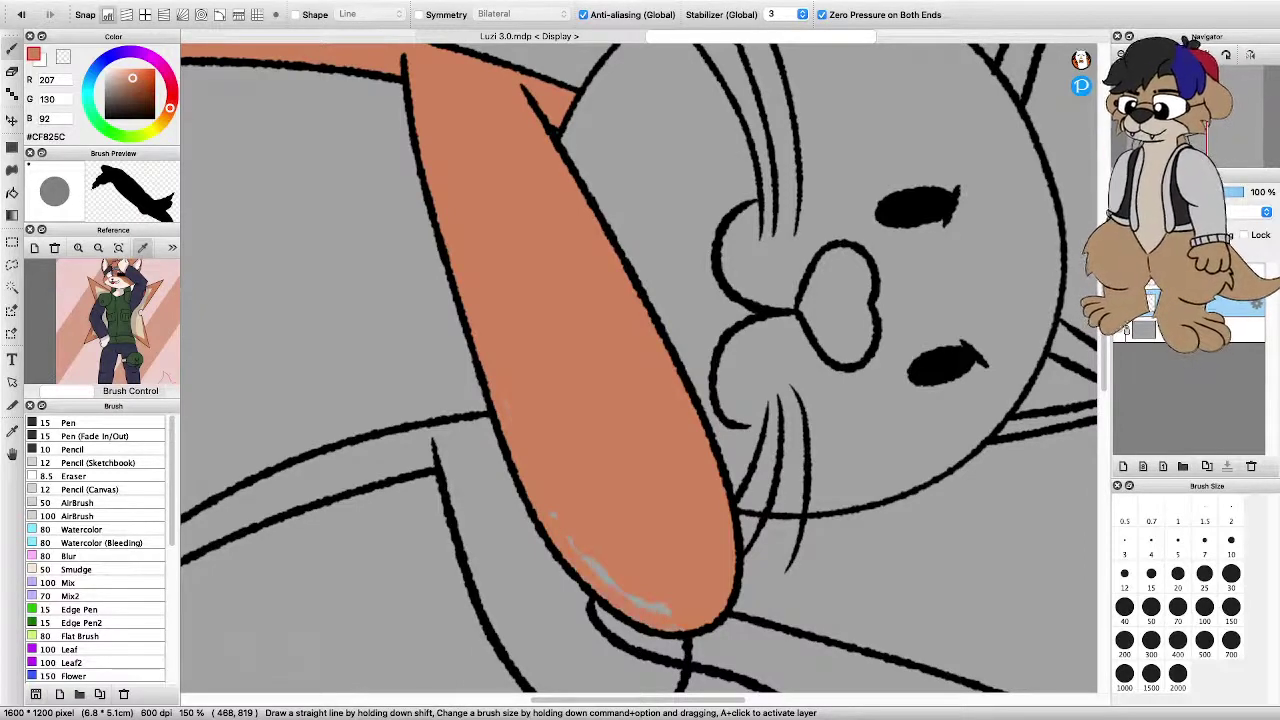
# Cover the remaining gray specks and streaks inside the foreground arm's paw end with orange
pyautogui.scroll(3, 592, 588)
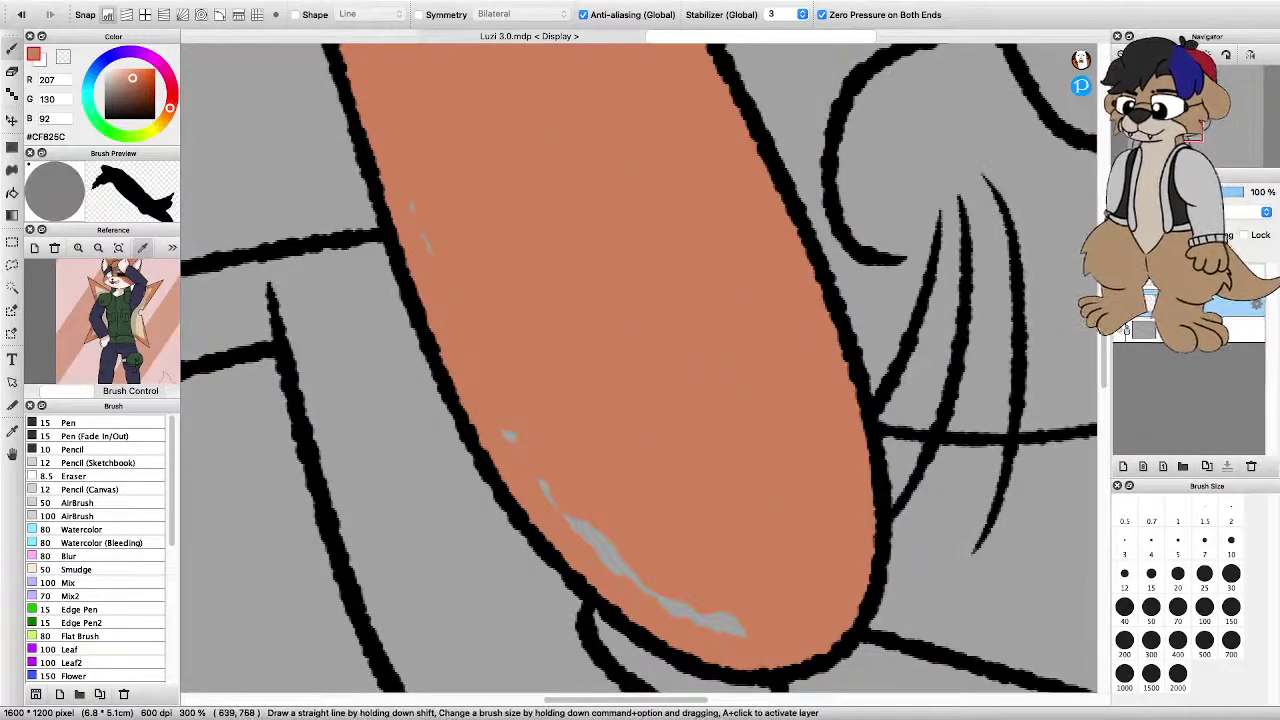
pyautogui.click(508, 435)
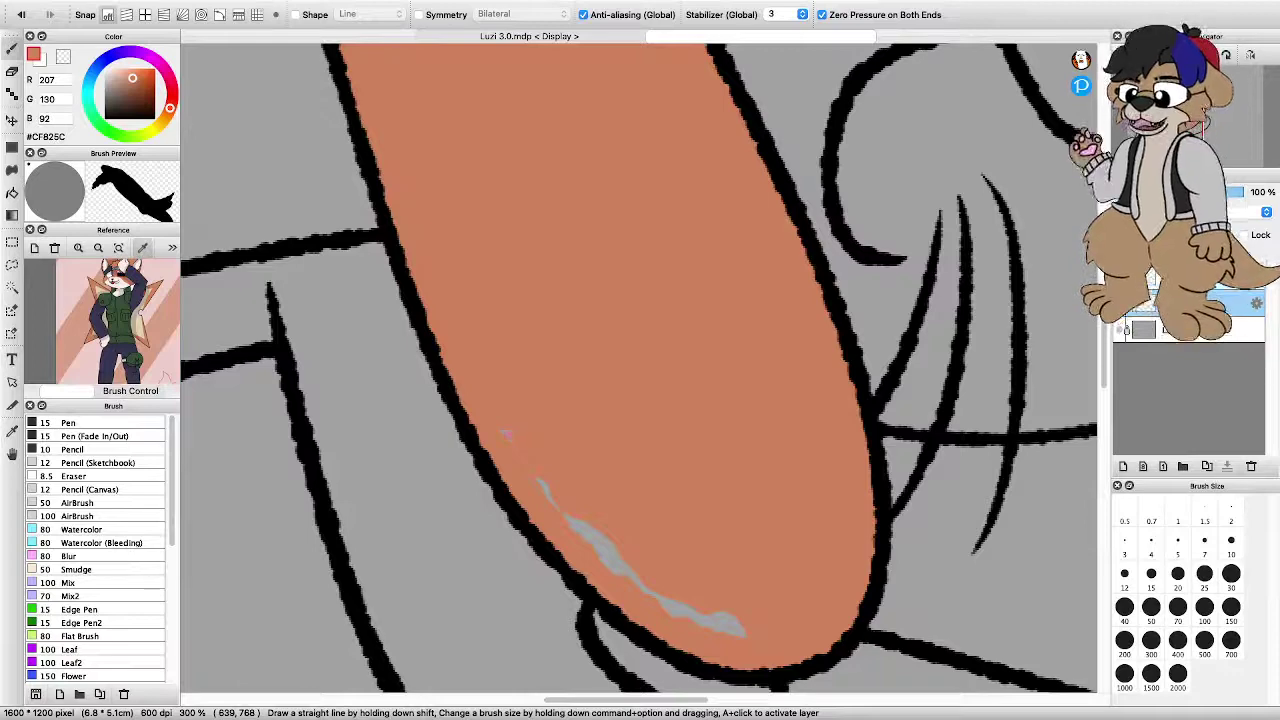
pyautogui.moveTo(738, 630); pyautogui.dragTo(541, 482)
pyautogui.scroll(-5, 640, 515)
pyautogui.scroll(2, 568, 532)
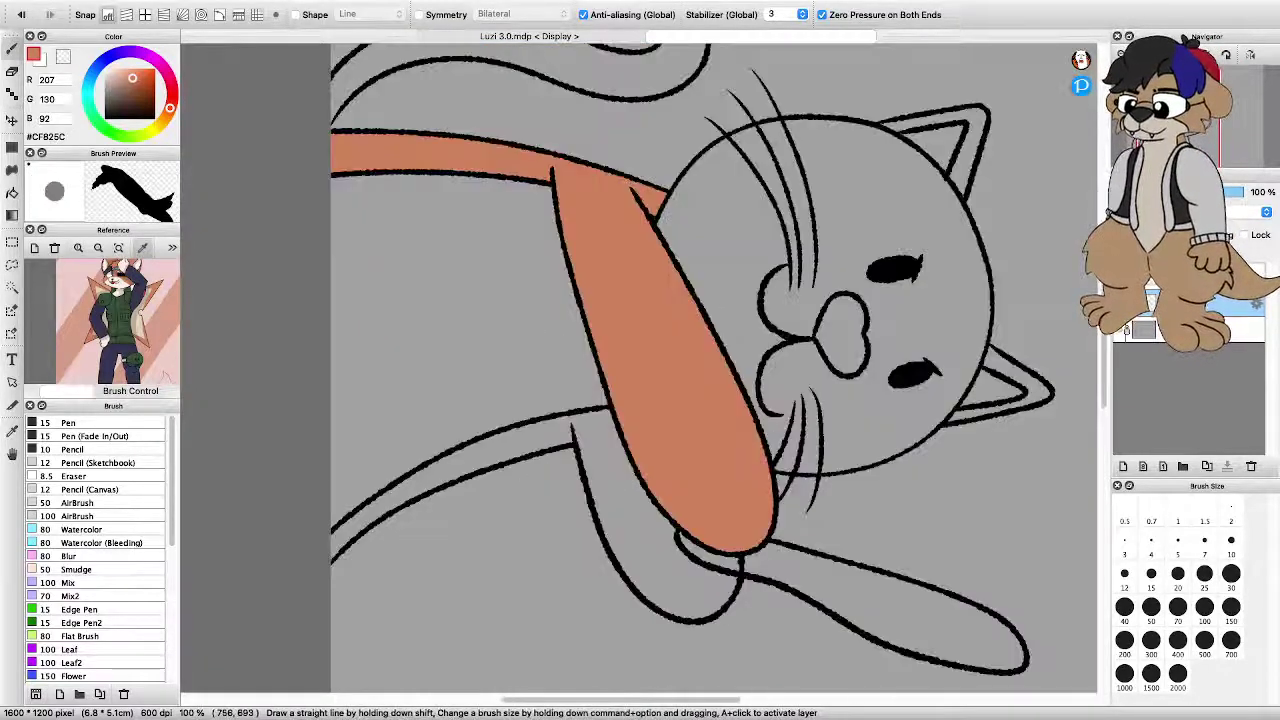
# Paint an orange stroke down the narrow body strip beneath the rear arm, reaching the canvas's bottom edge
pyautogui.press('Left')
pyautogui.press('Left')
pyautogui.press('Left')
pyautogui.press('Left')
pyautogui.press('Left')
pyautogui.press('Left')
pyautogui.scroll(-2, 666, 472)
pyautogui.scroll(3, 707, 566)
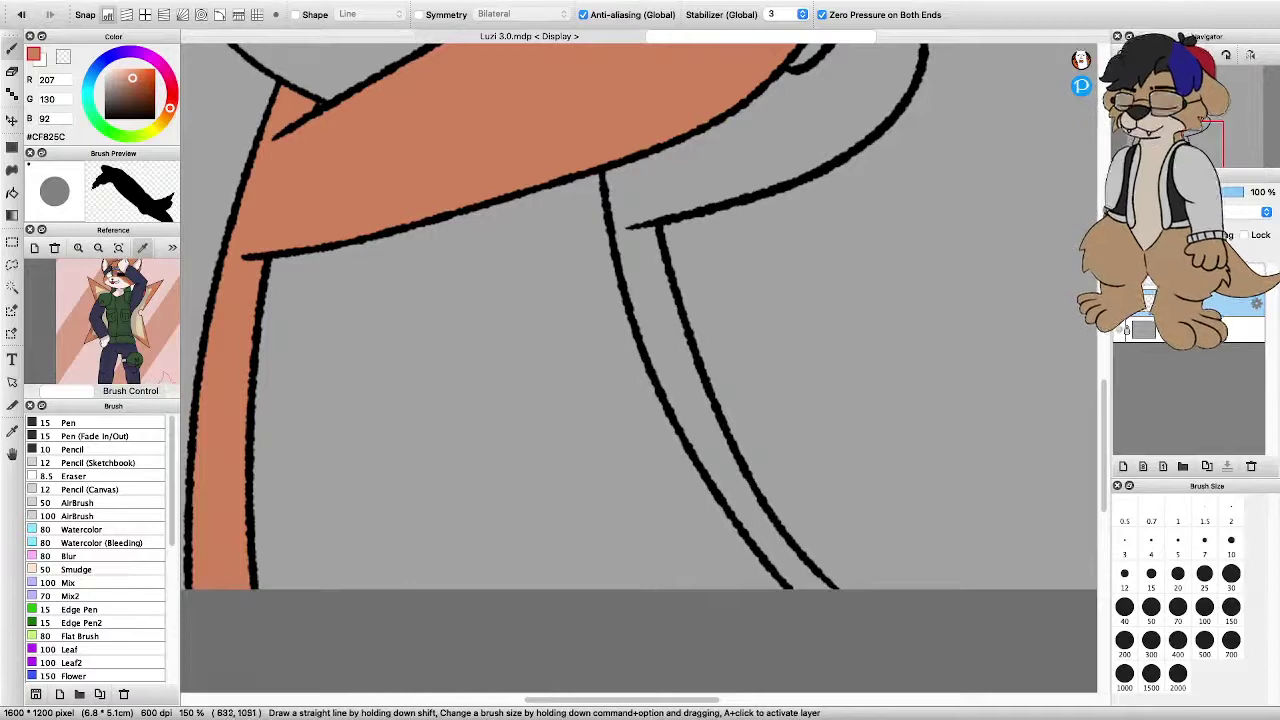
pyautogui.scroll(-4, 634, 304)
pyautogui.scroll(5, 634, 304)
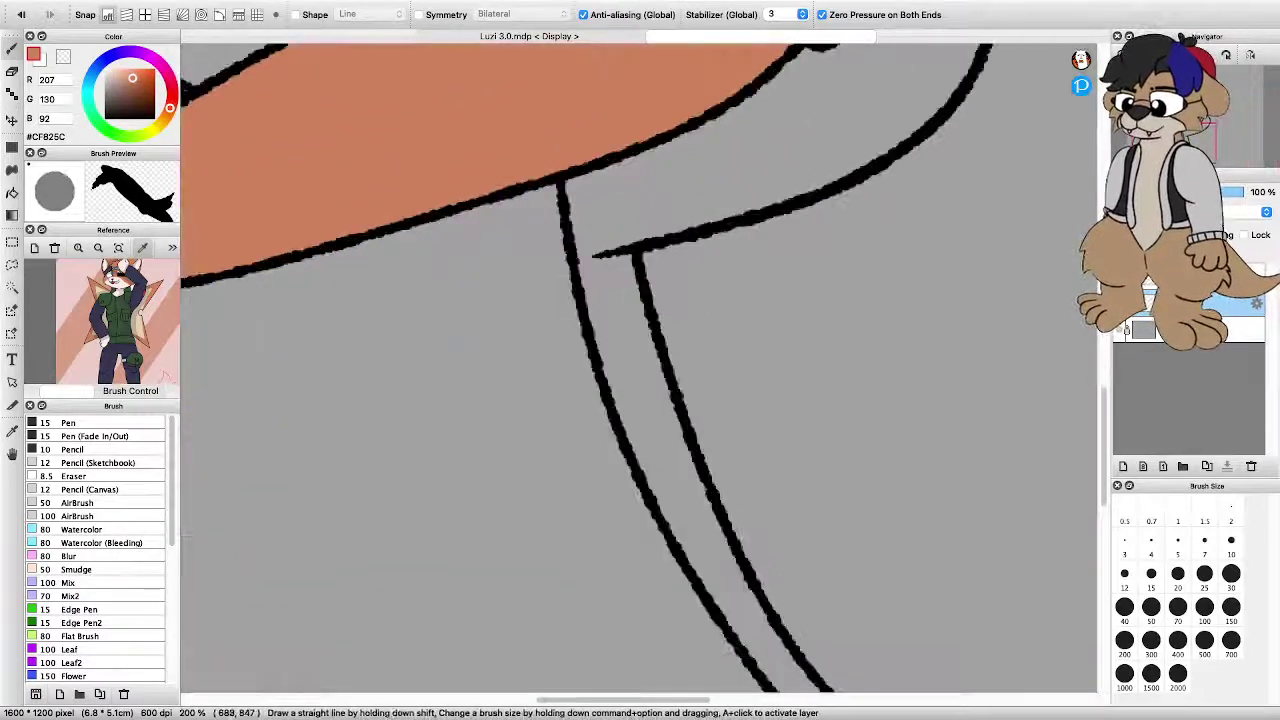
pyautogui.moveTo(601, 212); pyautogui.dragTo(619, 340)
pyautogui.scroll(-2, 620, 330)
pyautogui.moveTo(606, 268)
pyautogui.mouseDown()
pyautogui.moveTo(652, 432)
pyautogui.moveTo(734, 536)
pyautogui.mouseUp()
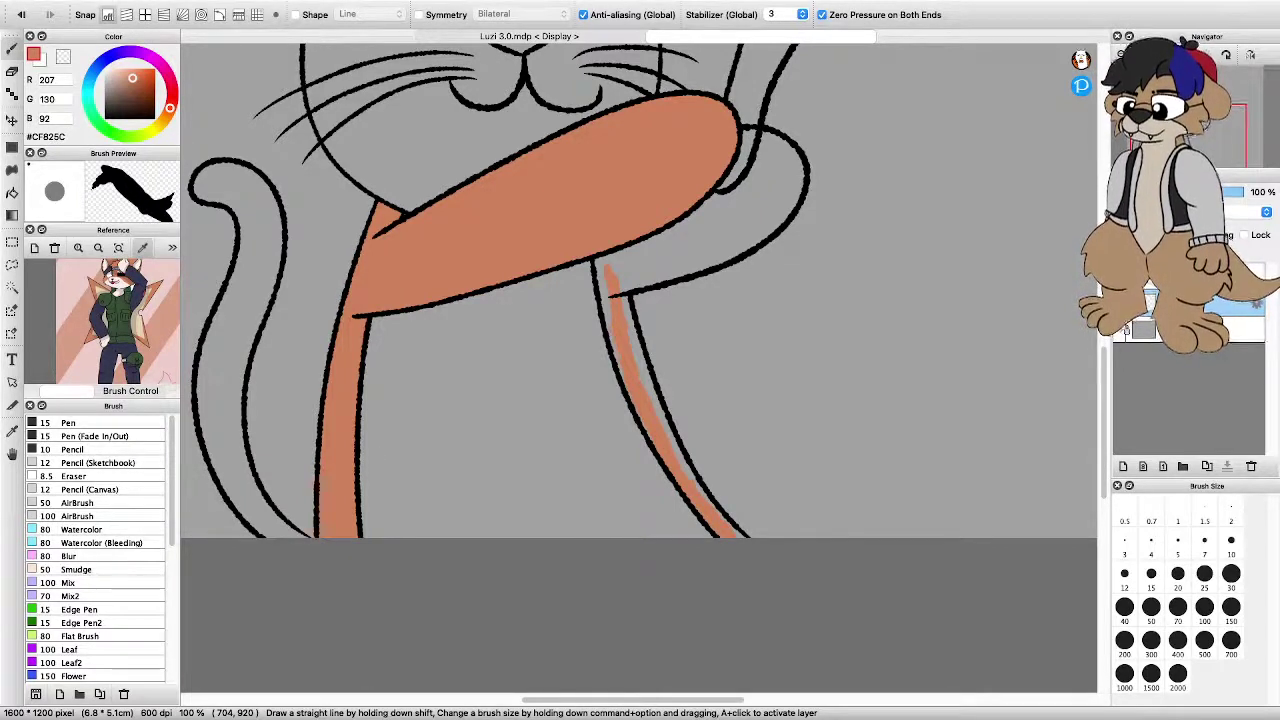
# Fill the rest of the narrow body strip with orange, from its junction with the foreground arm down along both outlines
pyautogui.moveTo(611, 322); pyautogui.dragTo(598, 262)
pyautogui.scroll(1, 622, 336)
pyautogui.press('super+minus')
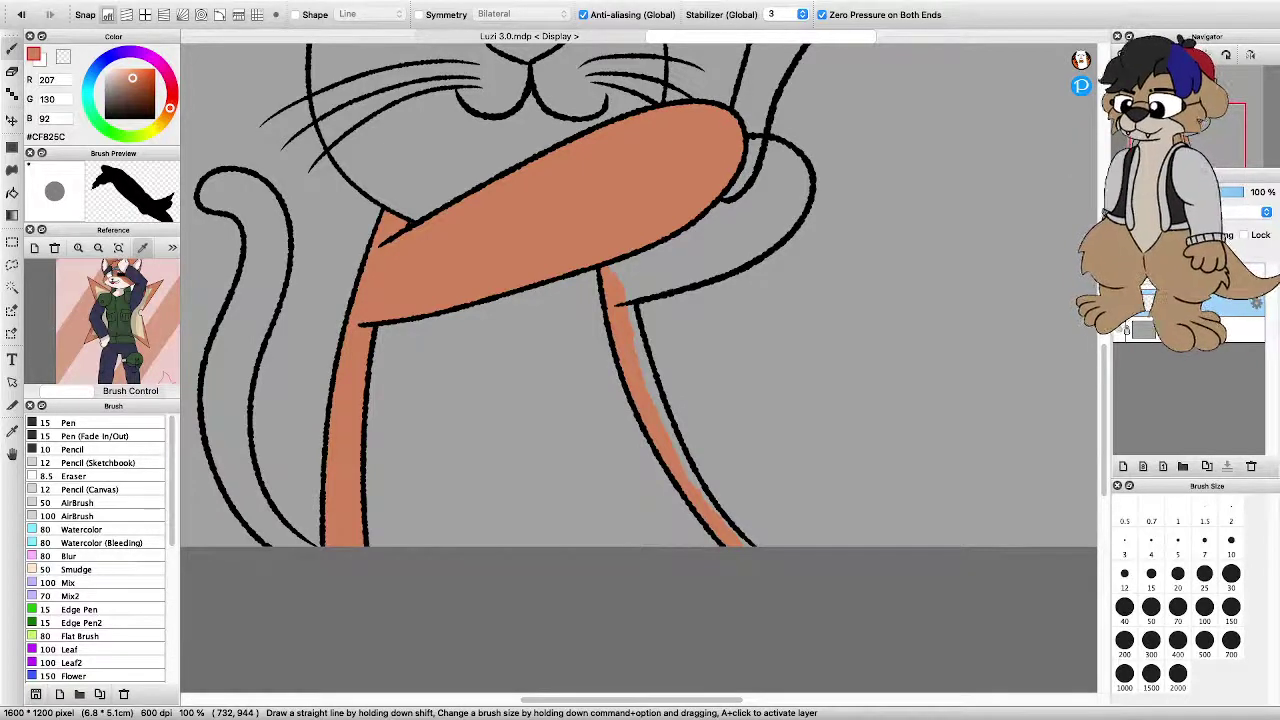
pyautogui.press('super+plus')
pyautogui.moveTo(675, 468); pyautogui.dragTo(574, 195)
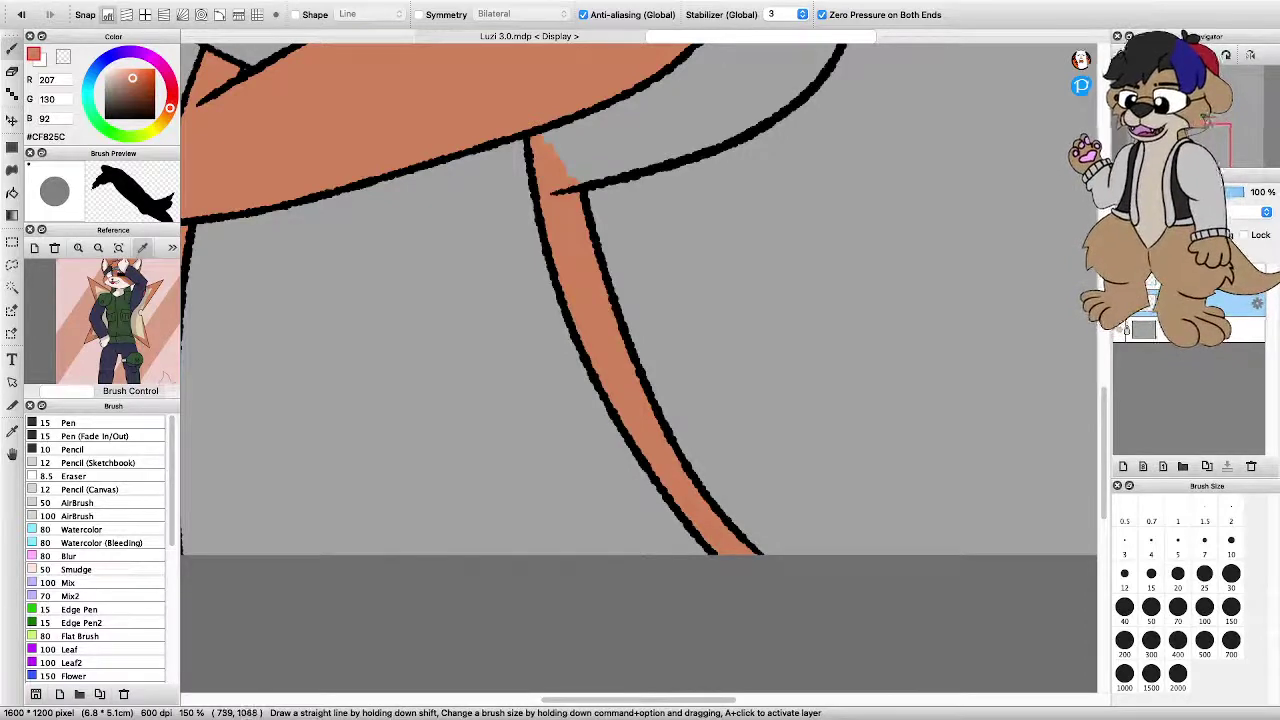
# Erase the rear arm's outline segment between the foreground paw and the knife handle with the 8.5 Eraser, and return to the brush
pyautogui.scroll(-1, 640, 346)
pyautogui.scroll(2, 640, 346)
pyautogui.scroll(-2, 640, 346)
pyautogui.press('super+plus')
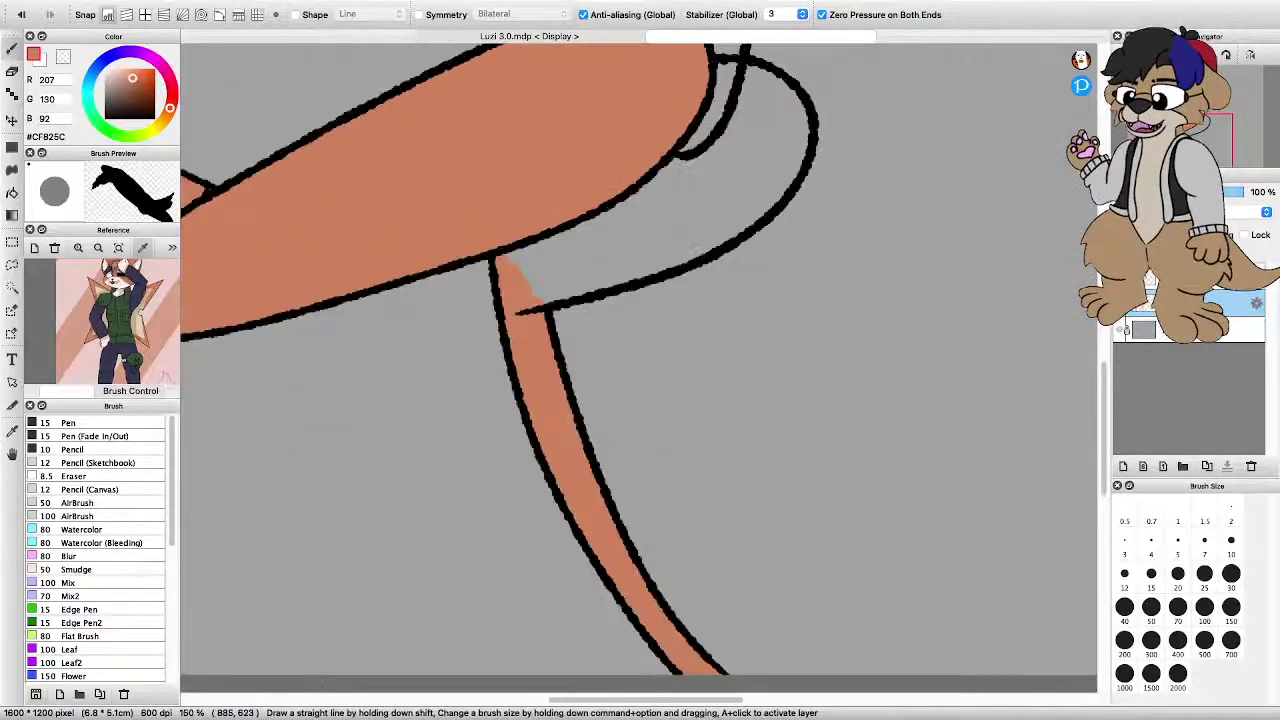
pyautogui.press('super+plus')
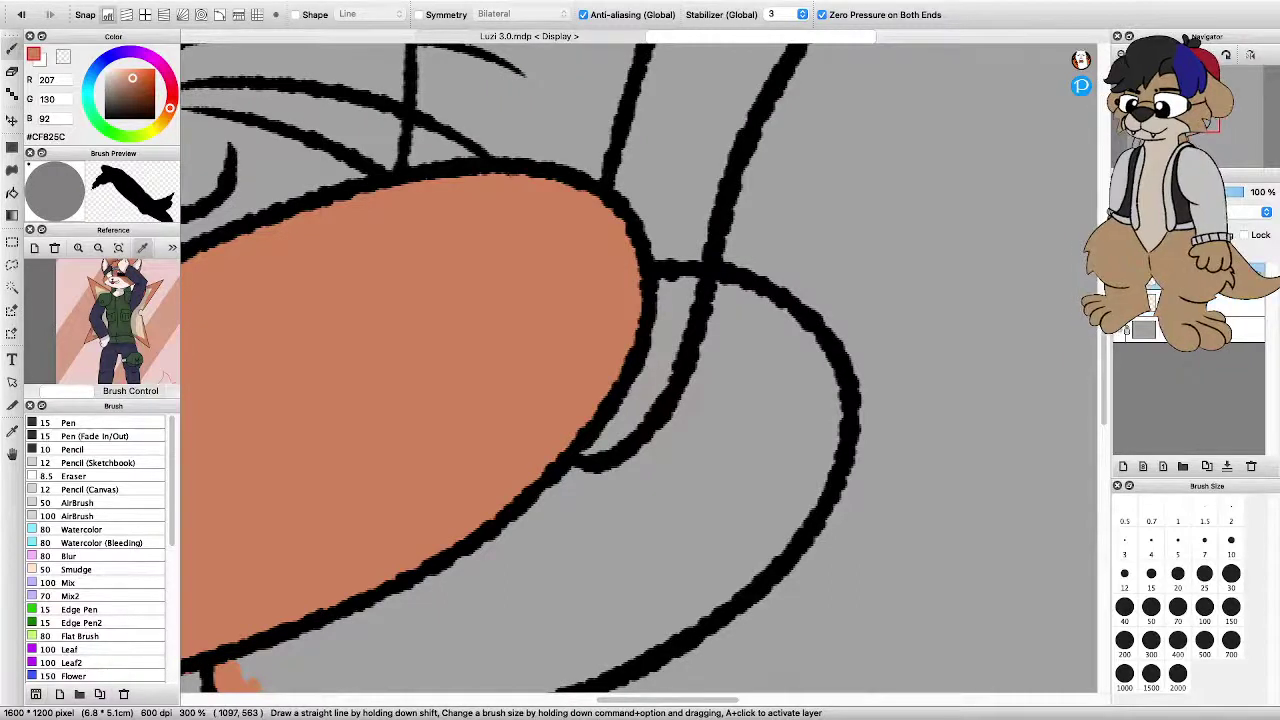
pyautogui.press('super+plus')
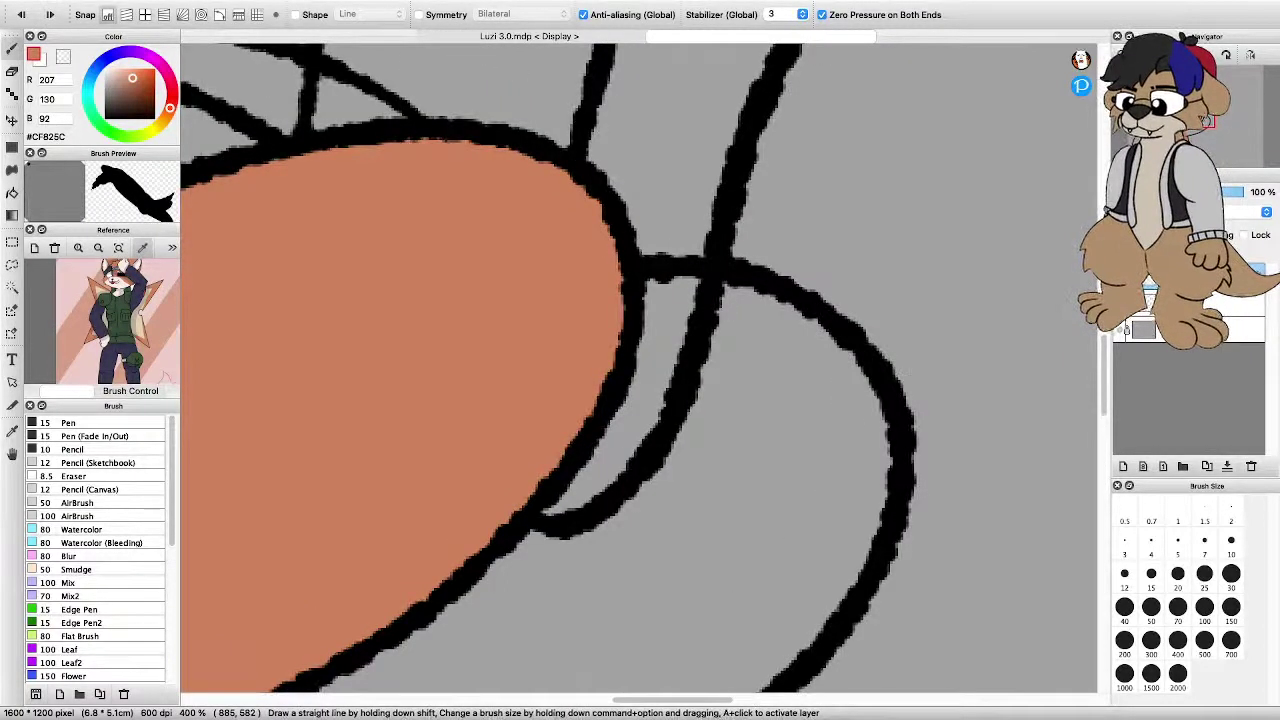
pyautogui.press('e')
pyautogui.click(655, 265)
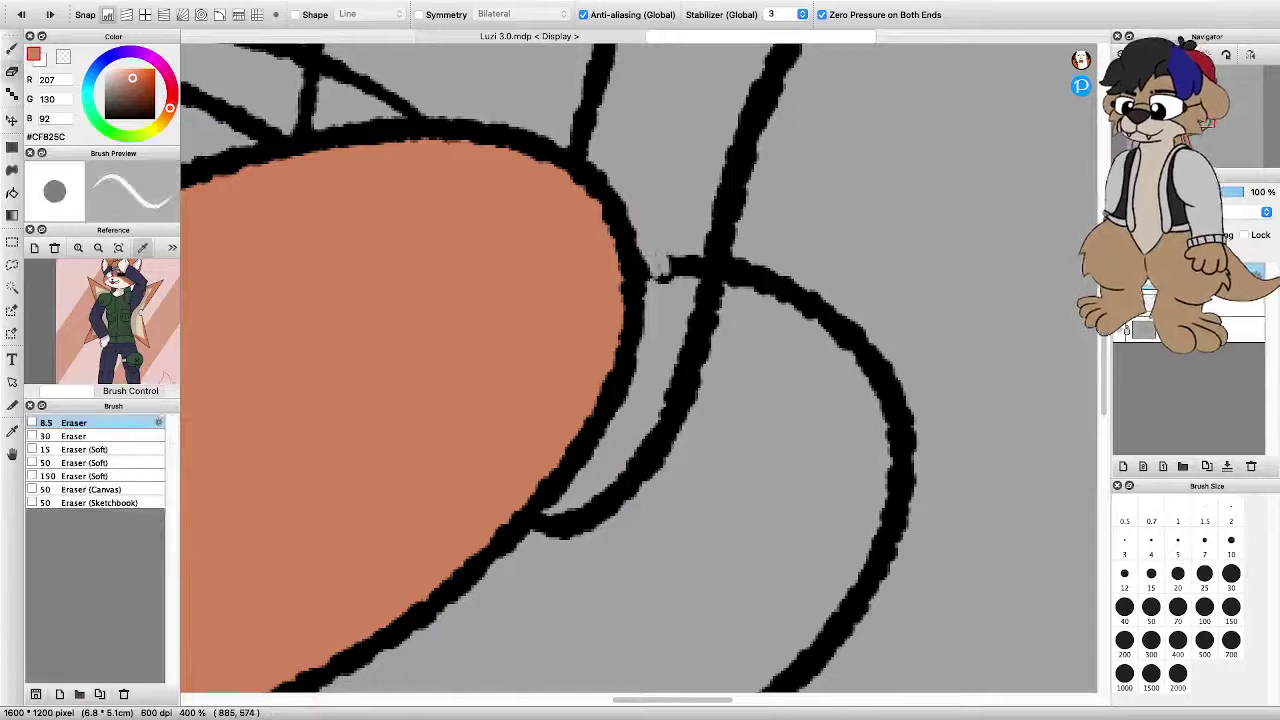
pyautogui.moveTo(655, 262)
pyautogui.mouseDown()
pyautogui.moveTo(646, 278)
pyautogui.moveTo(697, 264)
pyautogui.moveTo(678, 268)
pyautogui.mouseUp()
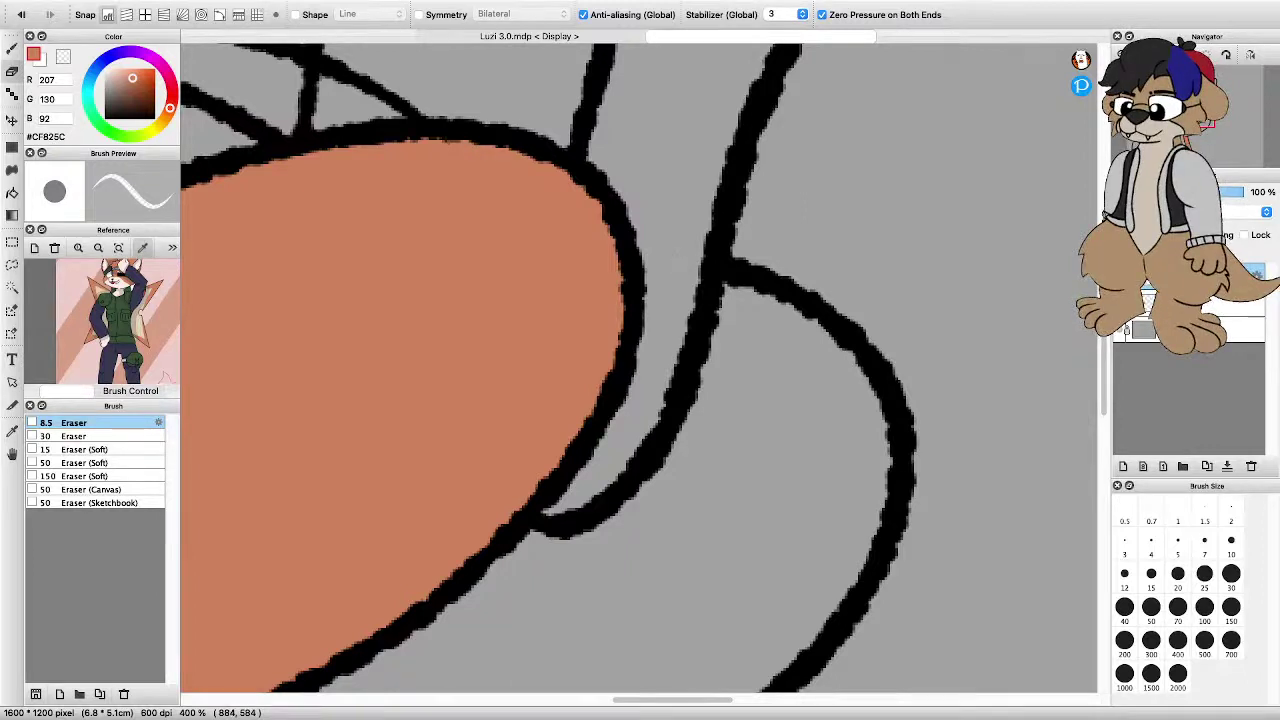
pyautogui.press('b')
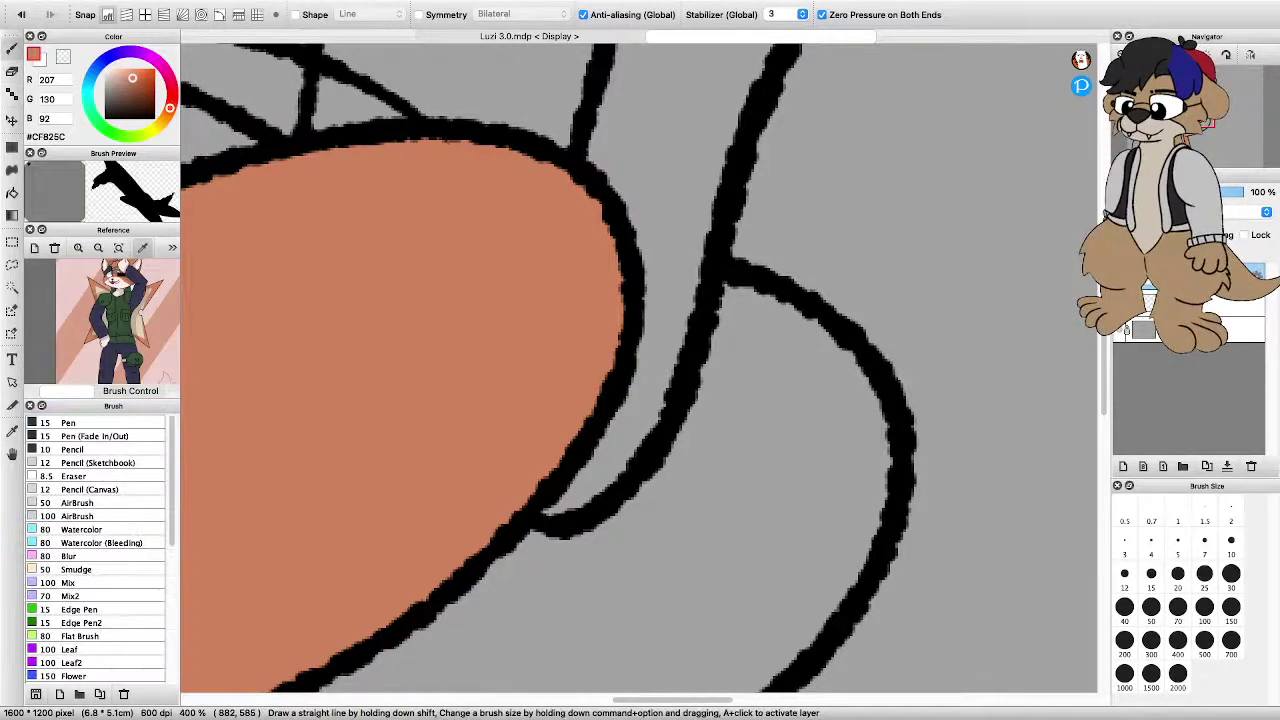
pyautogui.scroll(-3, 878, 84)
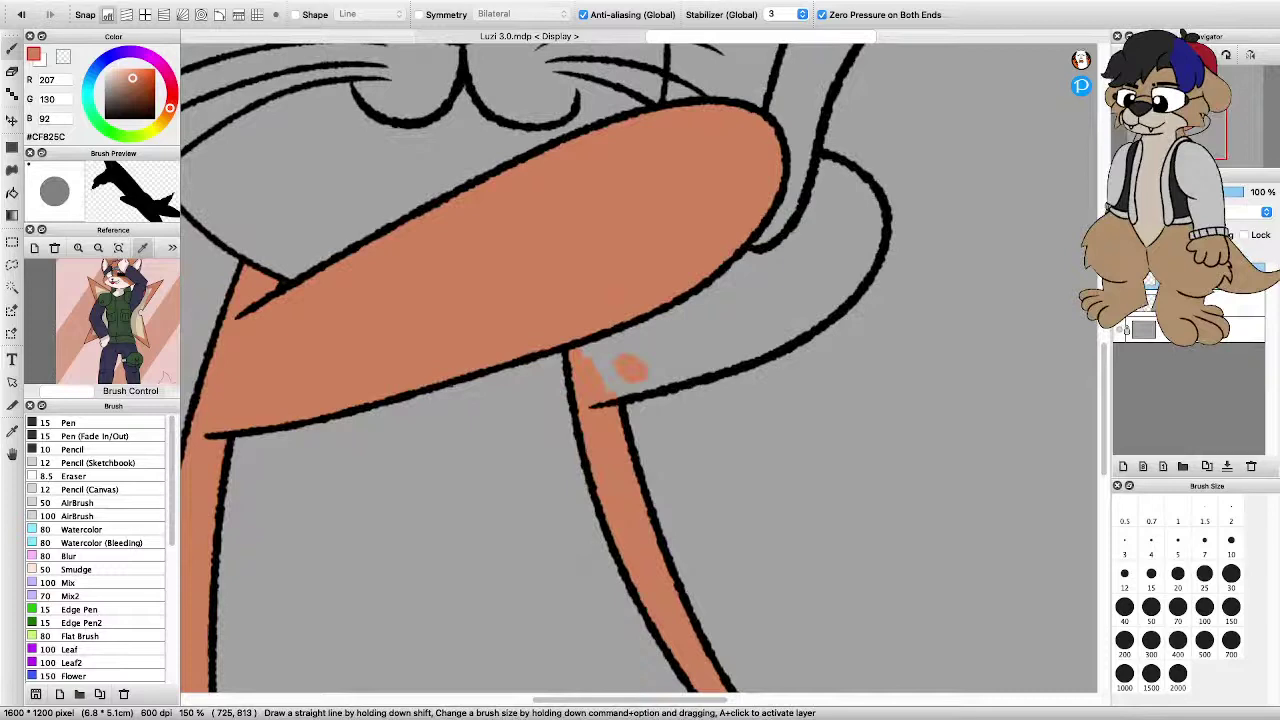
pyautogui.press('super+plus')
pyautogui.press('super+plus')
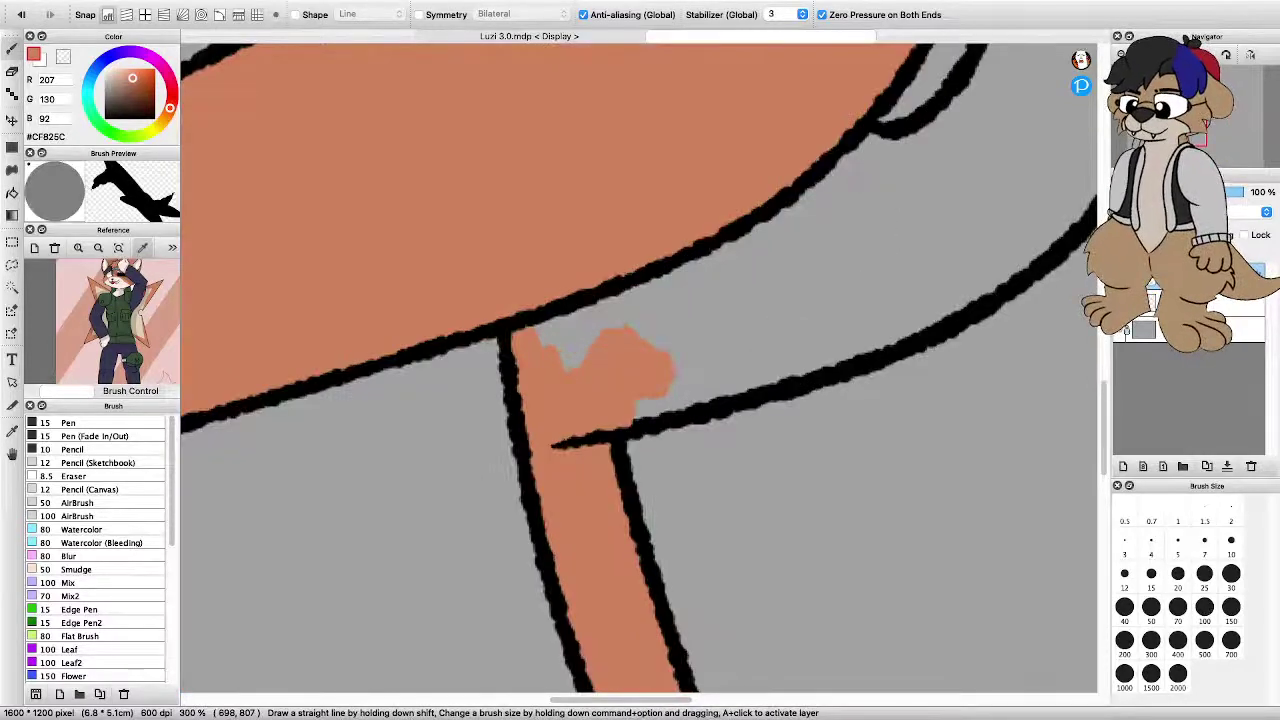
pyautogui.press('super+z')
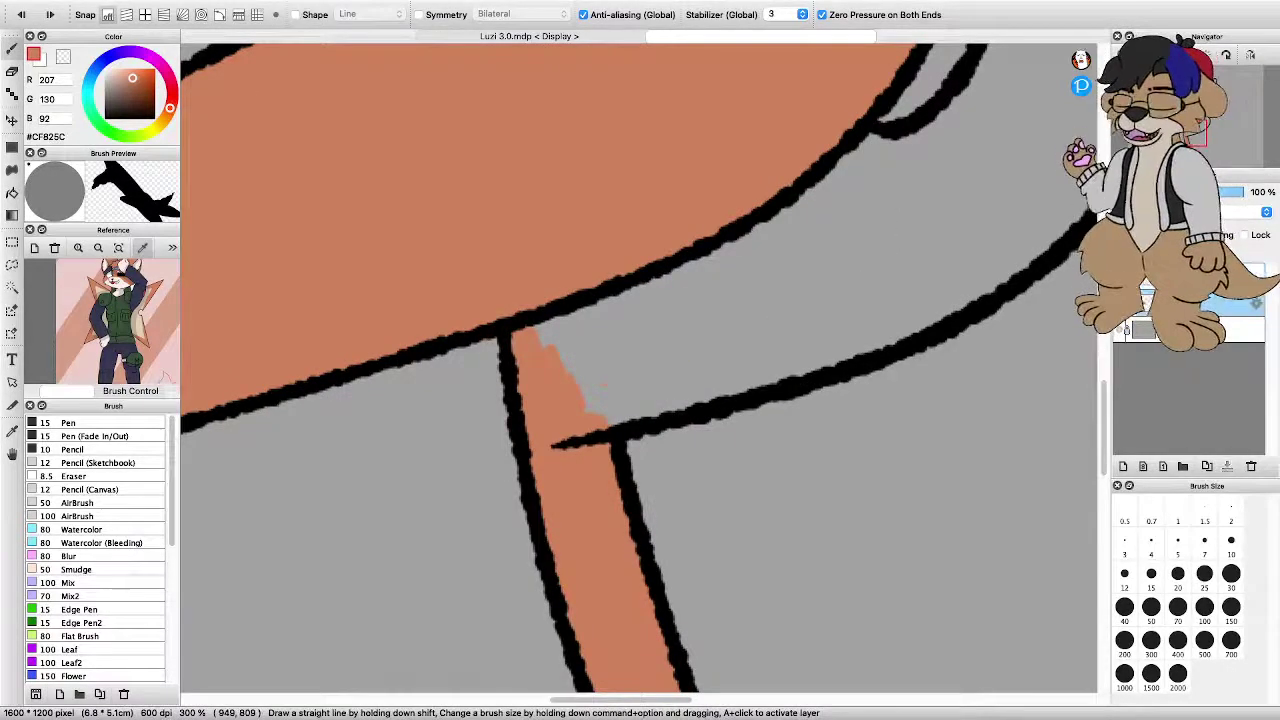
# Paint orange along the inside of the rear arm's outline, around its paw and back along the foreground arm
pyautogui.press('super+minus')
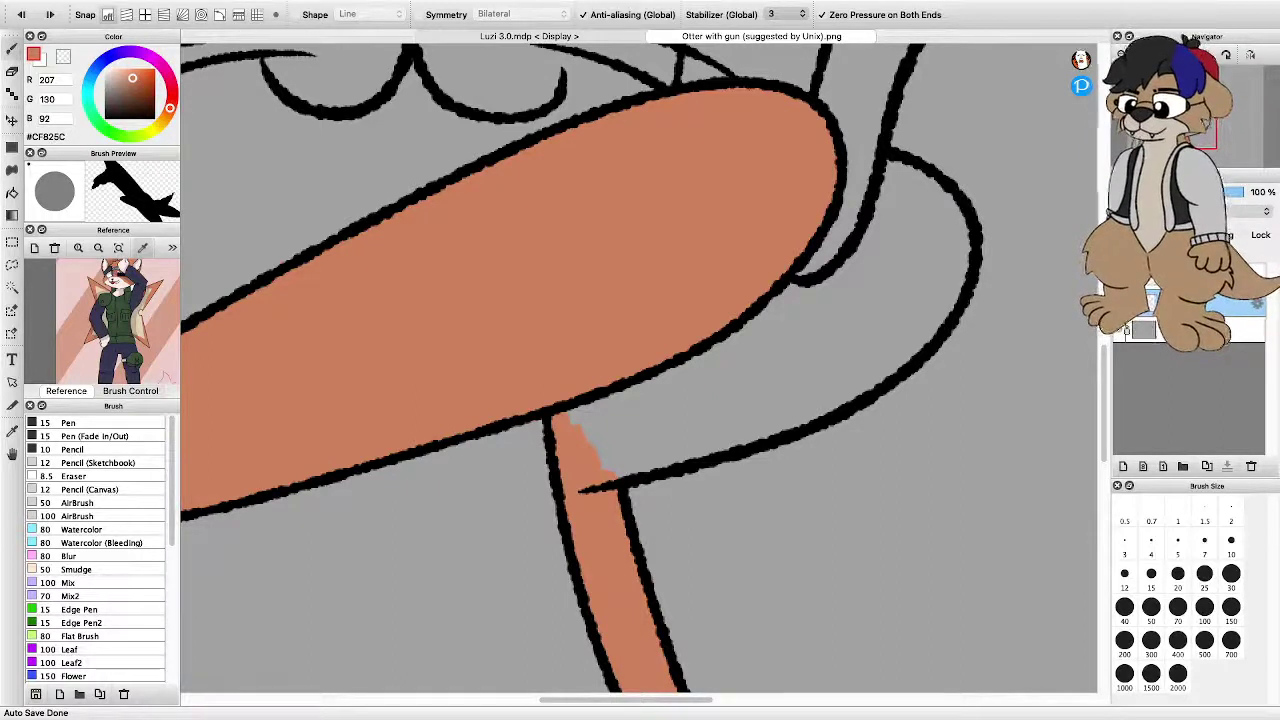
pyautogui.press('super+Tab')
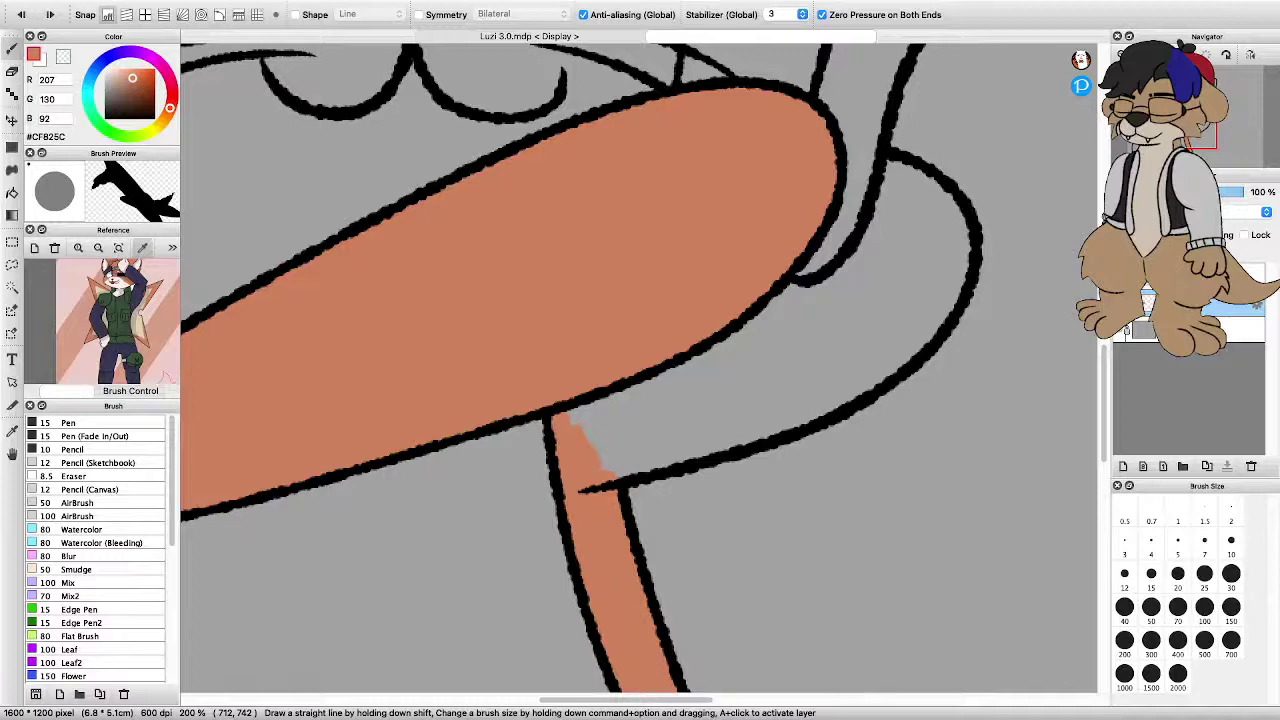
pyautogui.scroll(-5, 653, 366)
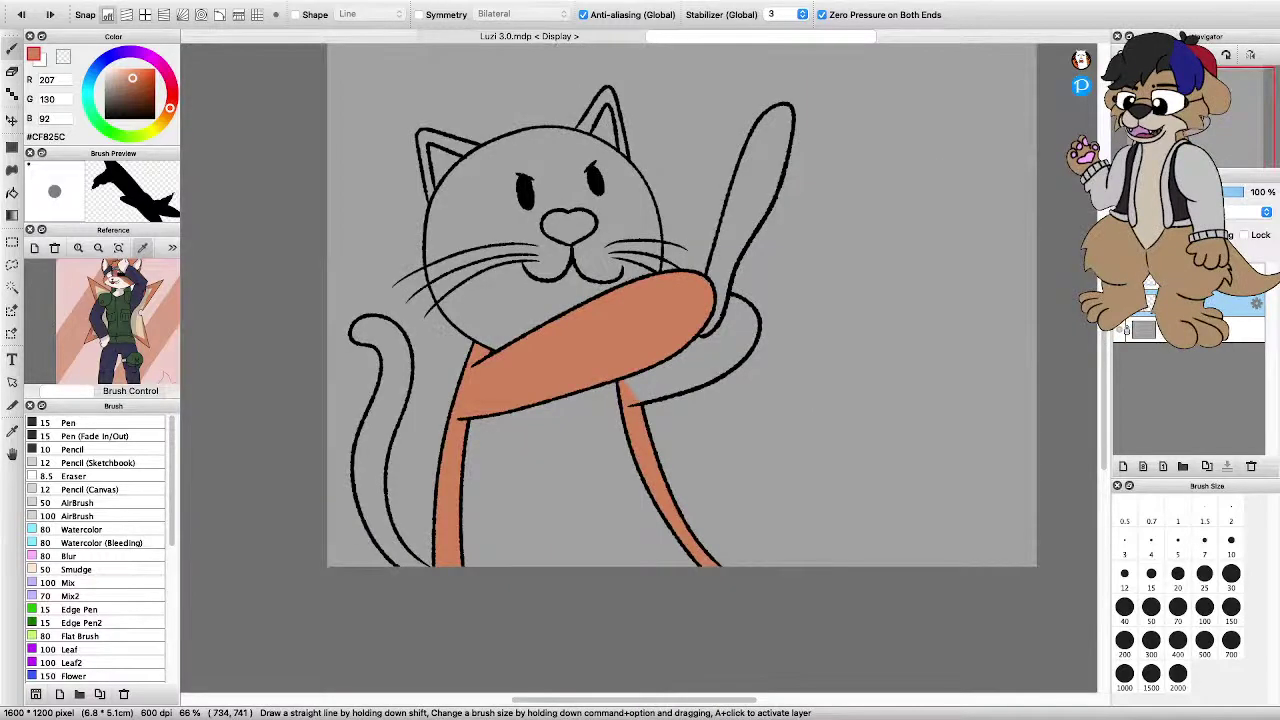
pyautogui.scroll(5, 692, 368)
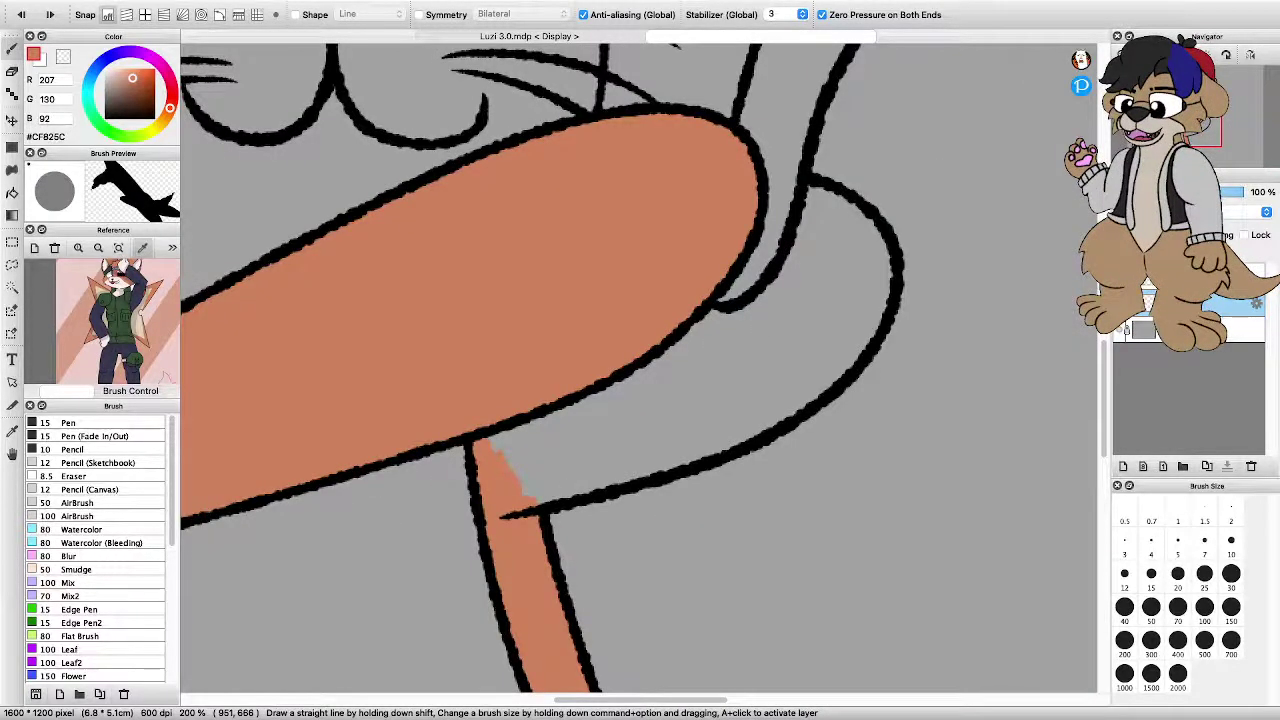
pyautogui.press('Right')
pyautogui.press('Right')
pyautogui.press('Right')
pyautogui.press('Right')
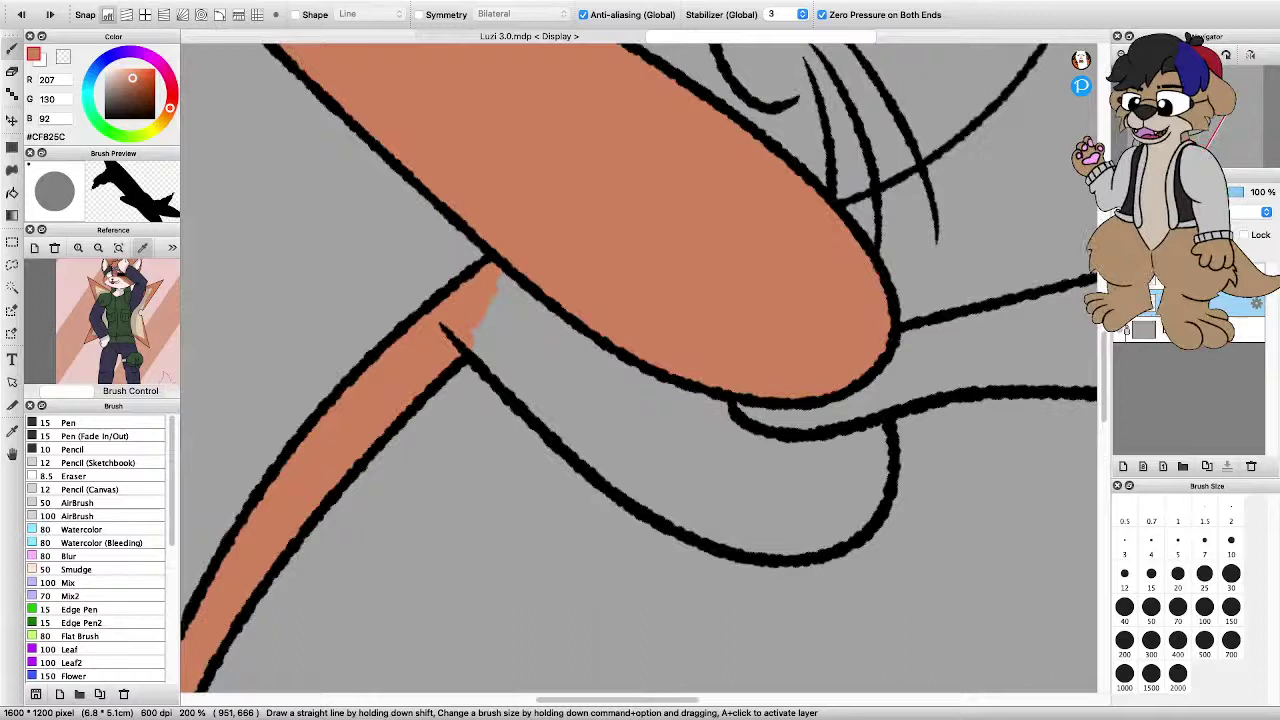
pyautogui.press('Right')
pyautogui.press('Right')
pyautogui.press('Right')
pyautogui.press('Right')
pyautogui.scroll(-1, 638, 368)
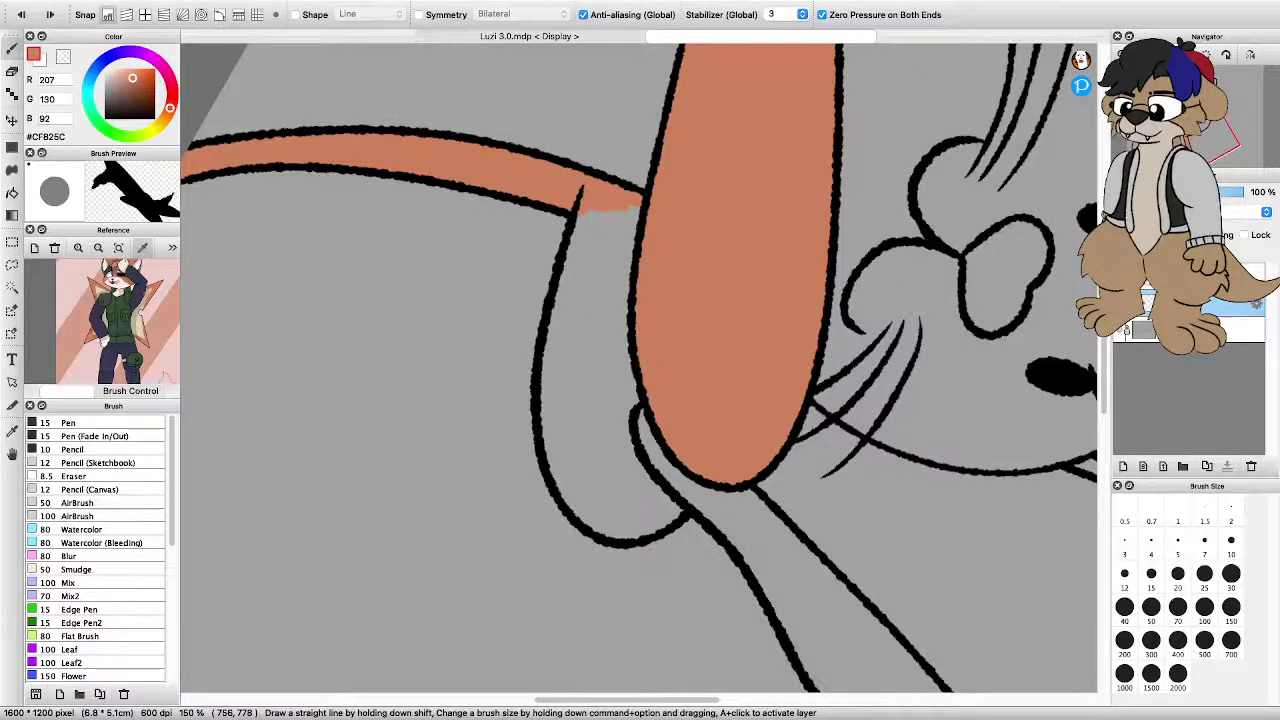
pyautogui.moveTo(590, 212)
pyautogui.mouseDown()
pyautogui.moveTo(553, 370)
pyautogui.moveTo(580, 495)
pyautogui.moveTo(668, 513)
pyautogui.moveTo(616, 450)
pyautogui.moveTo(617, 405)
pyautogui.mouseUp()
pyautogui.moveTo(616, 408)
pyautogui.mouseDown()
pyautogui.moveTo(633, 386)
pyautogui.moveTo(610, 348)
pyautogui.moveTo(620, 212)
pyautogui.mouseUp()
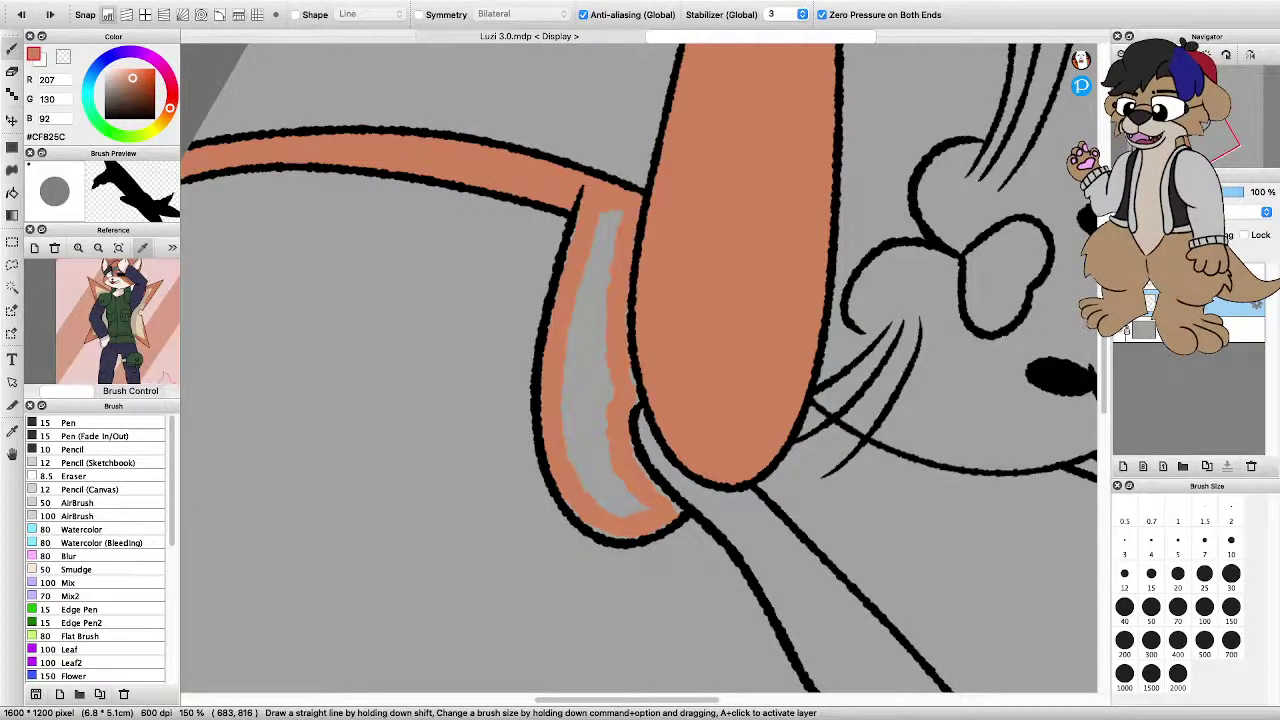
# Fill the uncolored center of the rear arm with orange strokes
pyautogui.moveTo(608, 282)
pyautogui.mouseDown()
pyautogui.moveTo(615, 218)
pyautogui.moveTo(598, 236)
pyautogui.moveTo(566, 436)
pyautogui.moveTo(630, 514)
pyautogui.moveTo(598, 388)
pyautogui.moveTo(596, 260)
pyautogui.mouseUp()
pyautogui.moveTo(606, 408); pyautogui.dragTo(608, 366)
pyautogui.moveTo(604, 494); pyautogui.dragTo(580, 326)
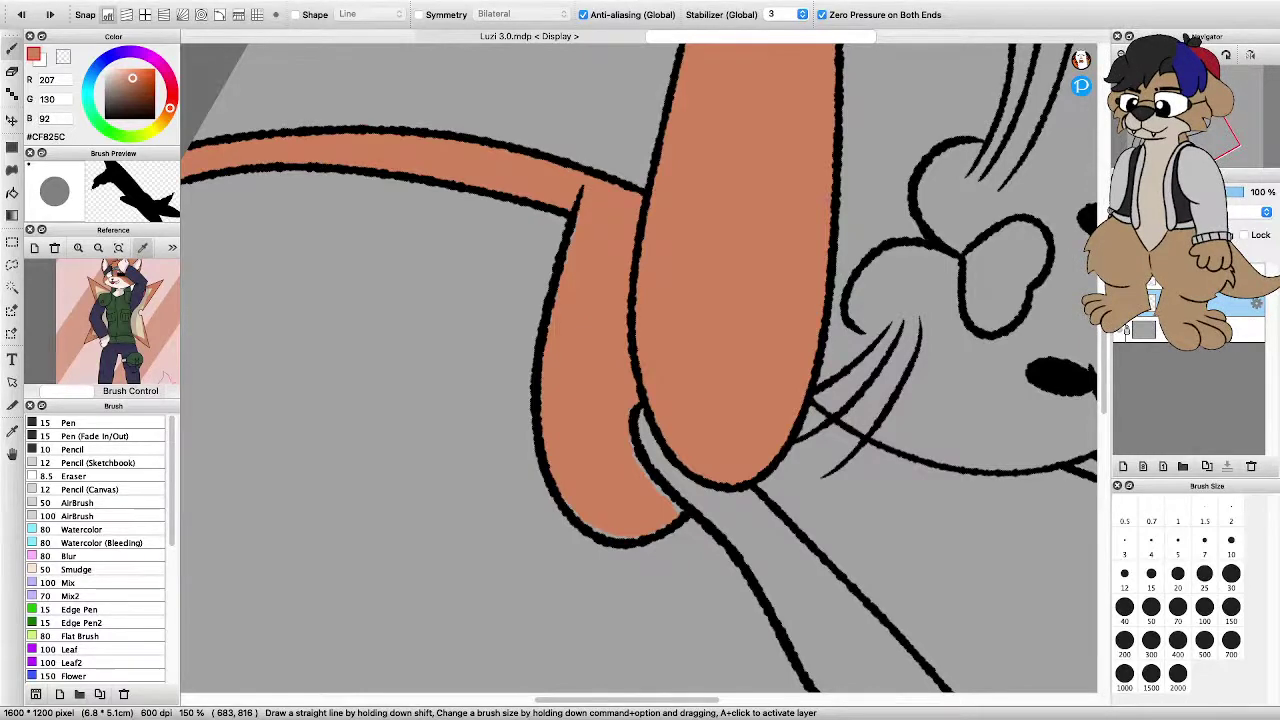
pyautogui.press('Left')
pyautogui.press('Left')
pyautogui.press('Left')
pyautogui.press('Left')
pyautogui.press('Left')
pyautogui.press('Left')
pyautogui.press('Left')
pyautogui.press('Left')
pyautogui.press('Right')
pyautogui.press('Right')
pyautogui.press('Right')
pyautogui.press('Right')
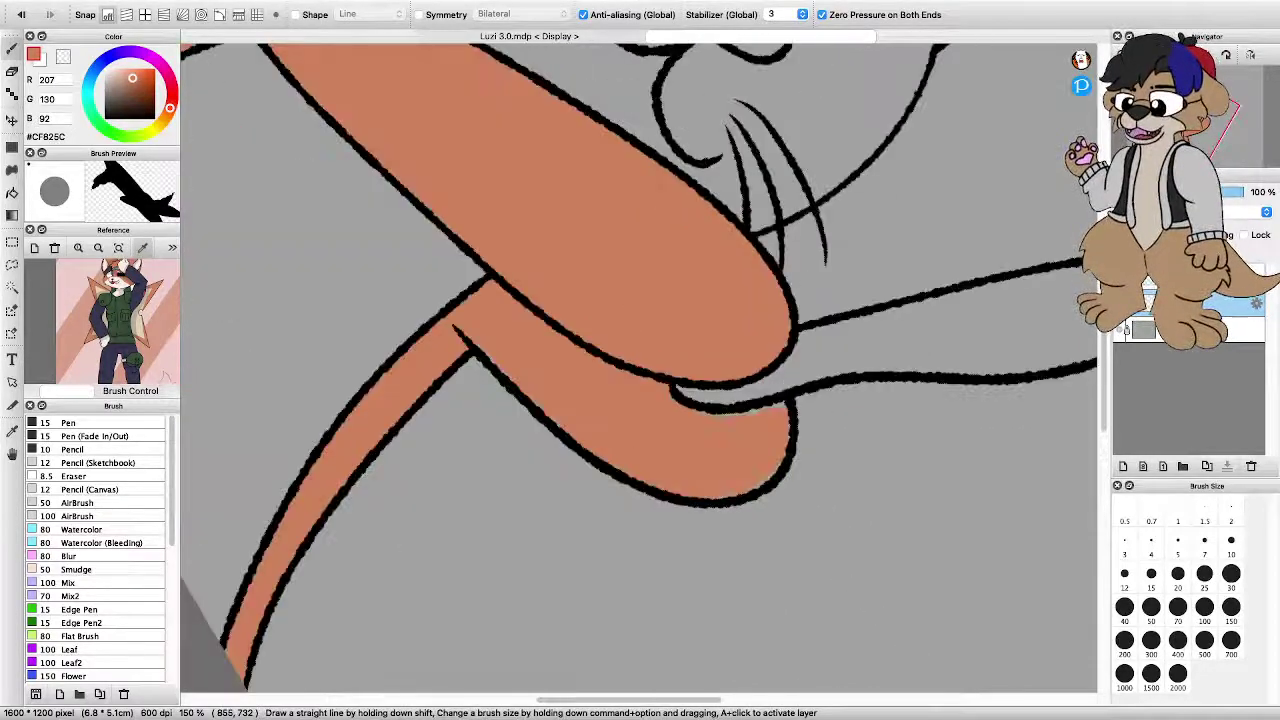
pyautogui.press('Right')
pyautogui.press('Right')
pyautogui.press('Right')
pyautogui.press('Right')
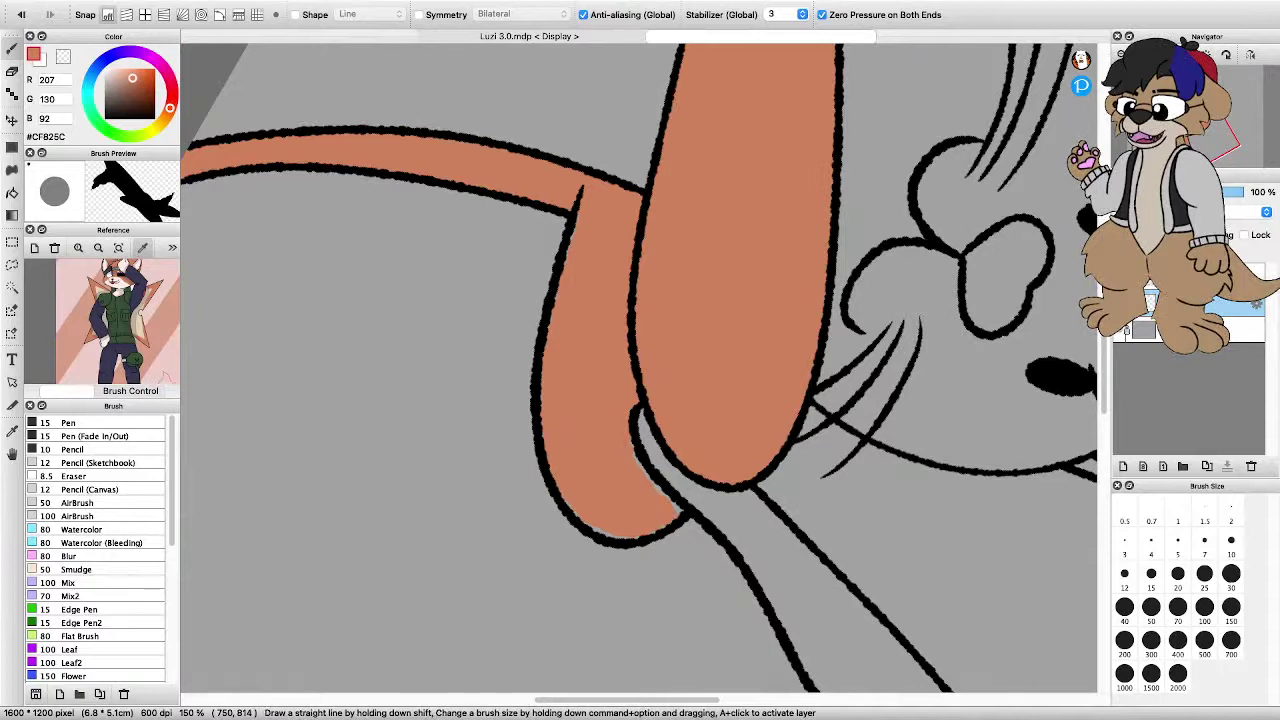
# Examine the painted rear arm around the knife handle and the whole drawing, resetting the canvas to its upright orientation
pyautogui.scroll(1, 499, 476)
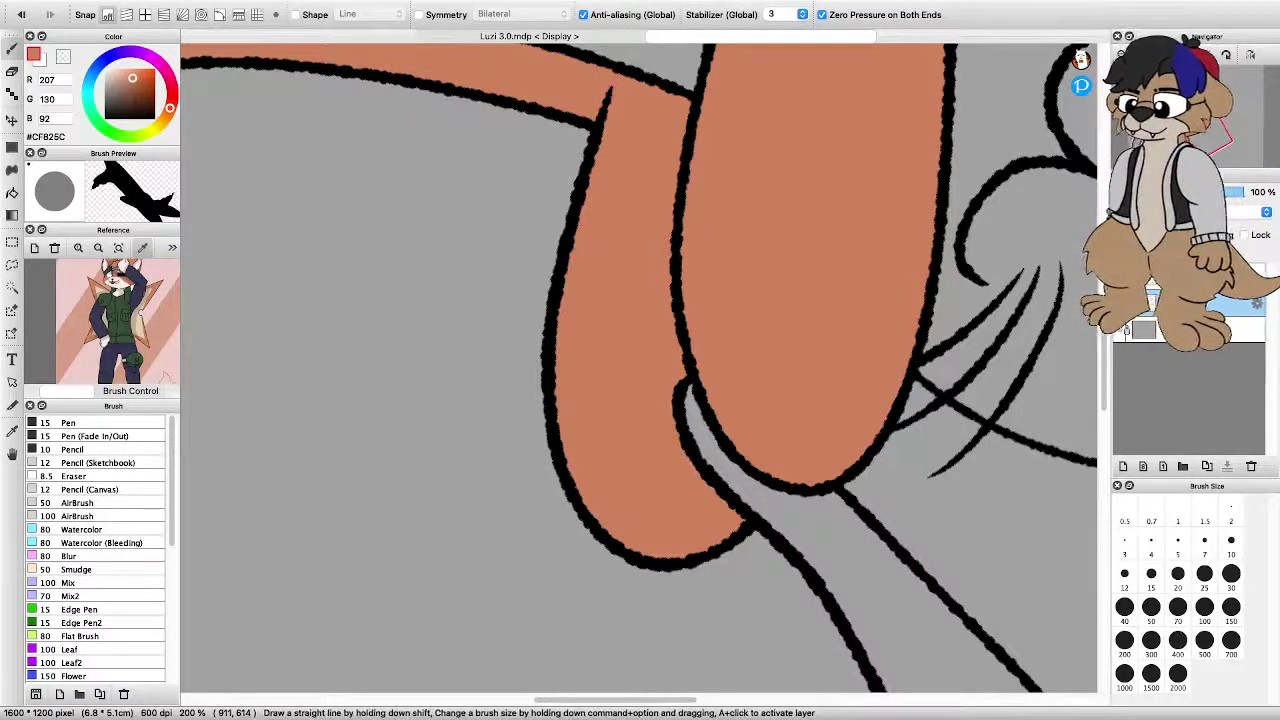
pyautogui.press('Left')
pyautogui.press('Left')
pyautogui.press('Left')
pyautogui.press('Left')
pyautogui.press('Left')
pyautogui.press('Left')
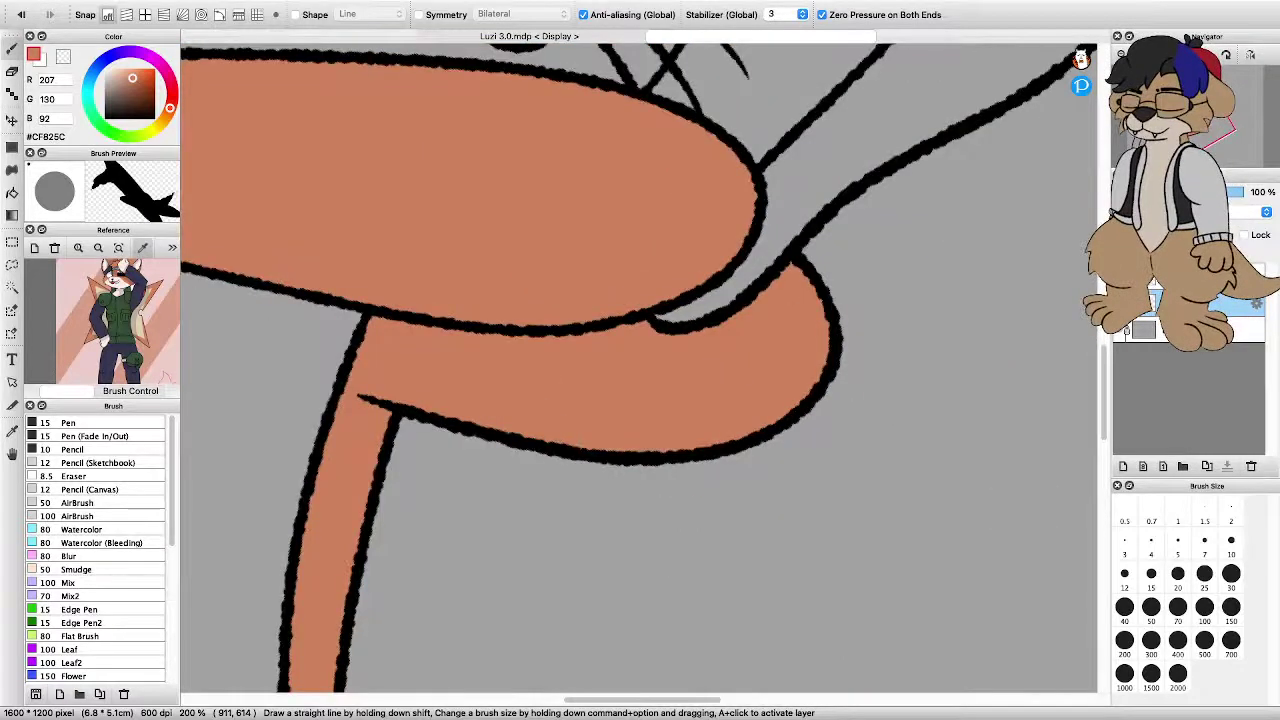
pyautogui.press('Down')
pyautogui.press('Down')
pyautogui.press('Down')
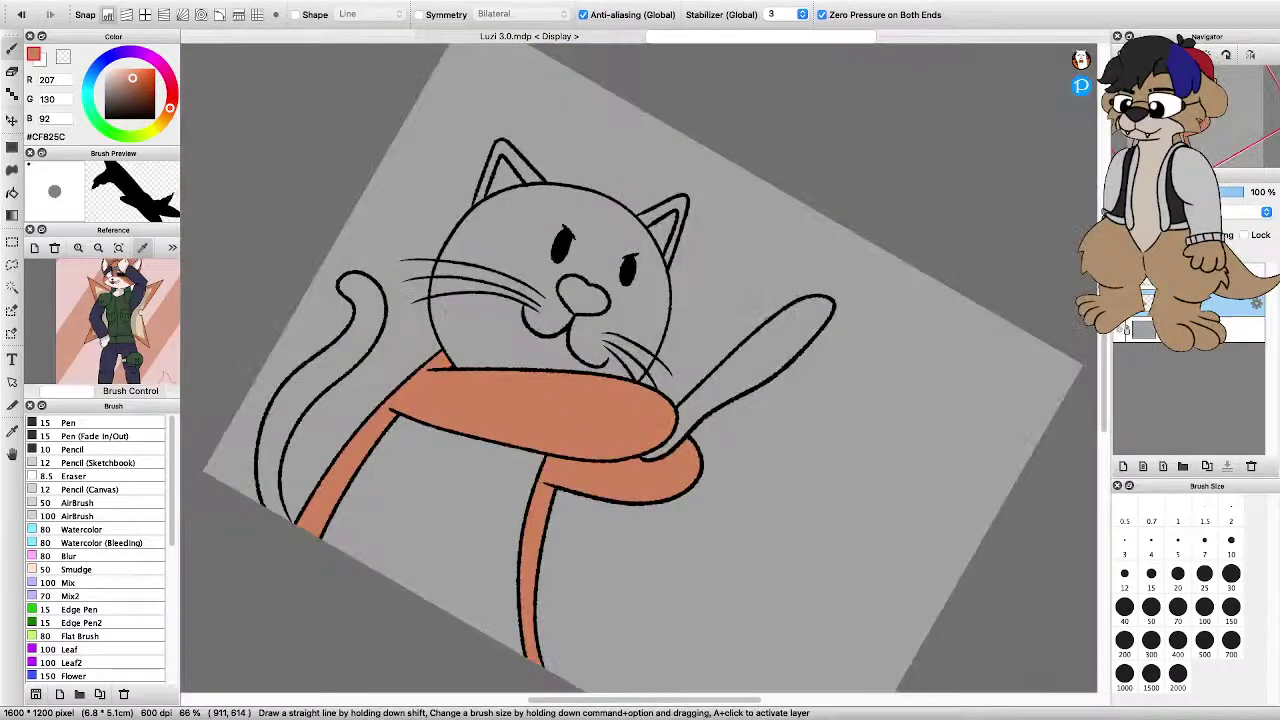
pyautogui.press('super+alt+0')
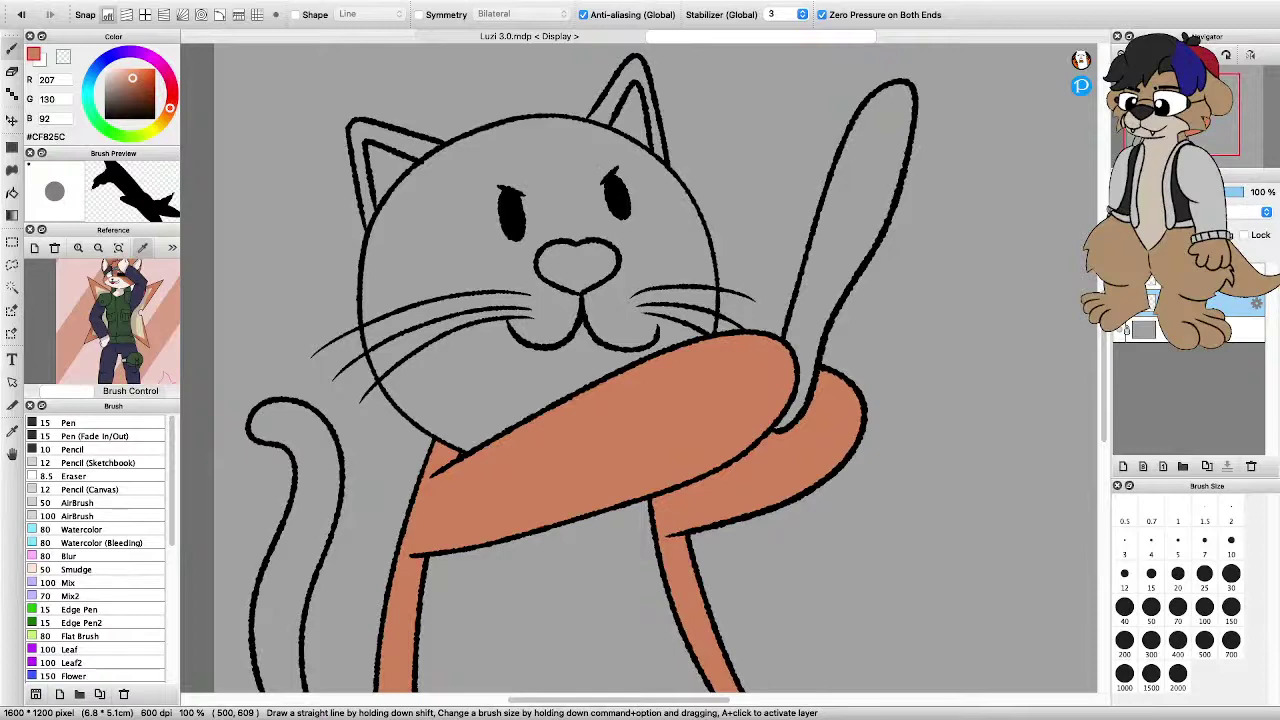
pyautogui.scroll(-2, 494, 320)
pyautogui.scroll(2, 461, 264)
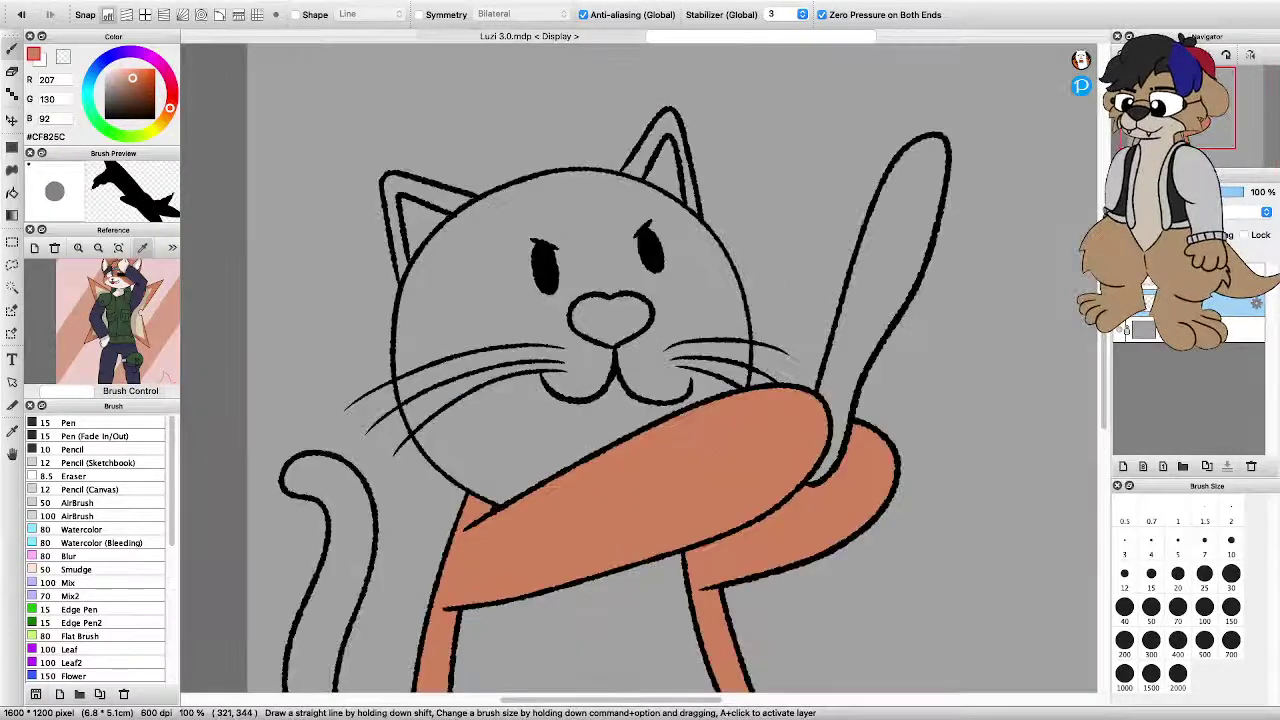
pyautogui.press('super+minus')
pyautogui.press('super+minus')
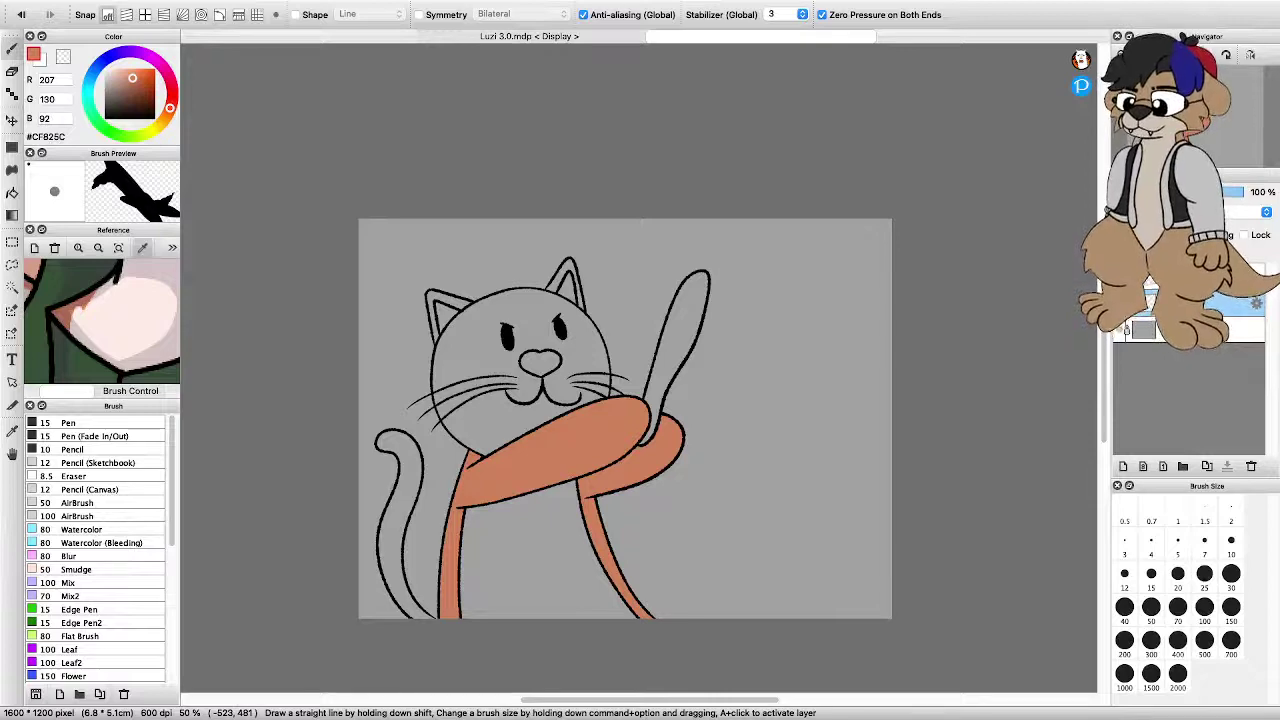
pyautogui.scroll(-1, 450, 486)
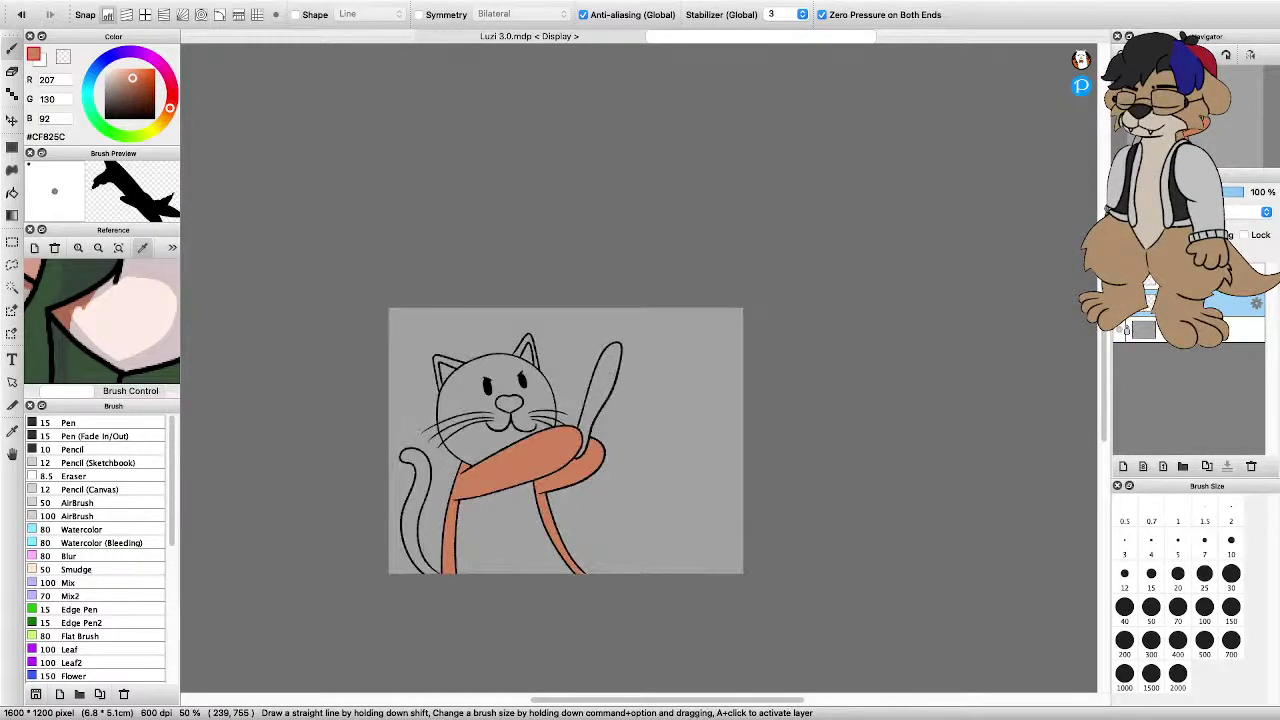
# Paint an orange strip along the inside of the tail's outer outline, from its base up to about mid-length
pyautogui.moveTo(442, 475); pyautogui.dragTo(473, 415)
pyautogui.scroll(2, 432, 493)
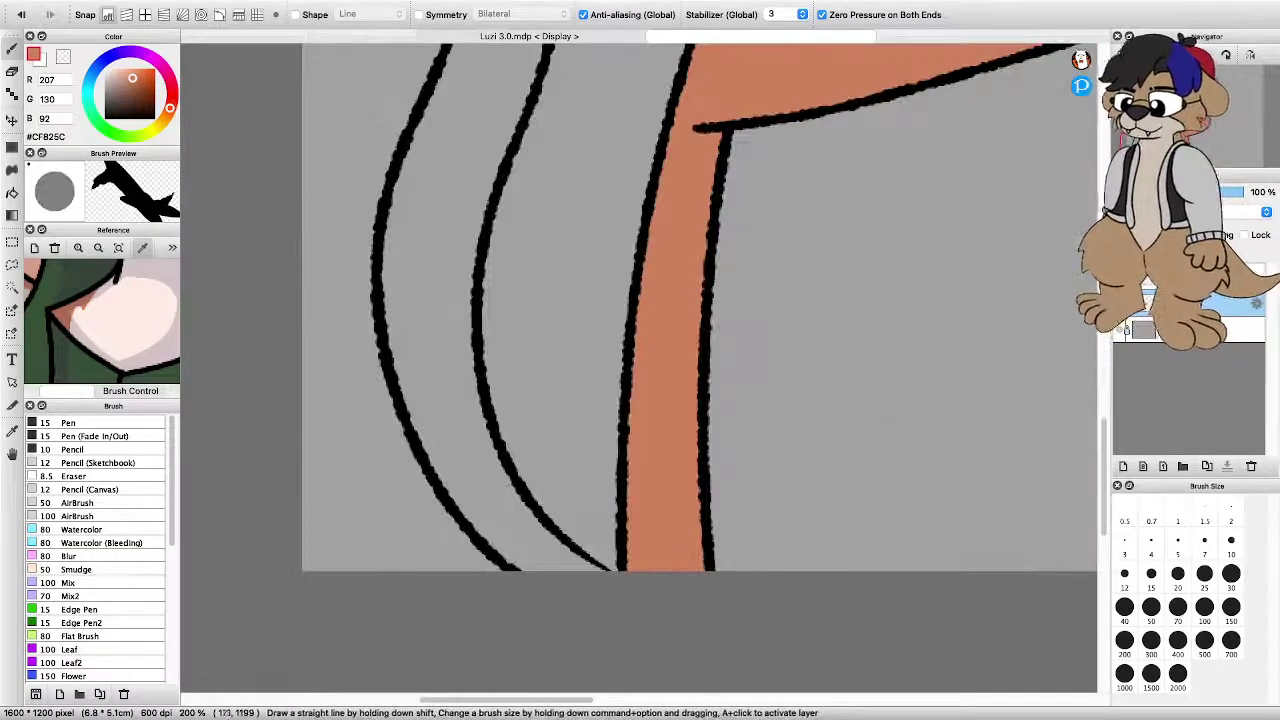
pyautogui.moveTo(518, 566)
pyautogui.mouseDown()
pyautogui.moveTo(435, 460)
pyautogui.moveTo(400, 228)
pyautogui.moveTo(402, 162)
pyautogui.mouseUp()
pyautogui.scroll(-4, 391, 196)
pyautogui.scroll(4, 398, 200)
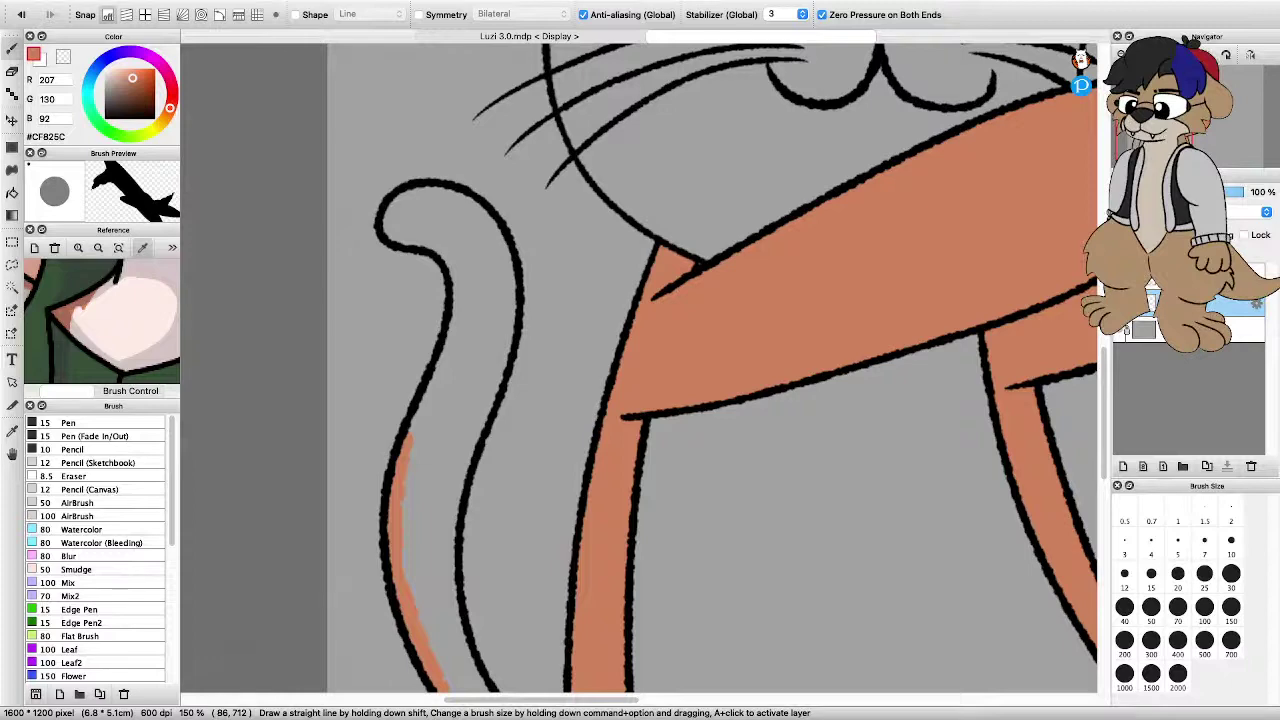
# Undo the last tail stroke, and paint orange through the tail from its base to the curled tip
pyautogui.scroll(-2, 412, 262)
pyautogui.press('super+z')
pyautogui.scroll(1, 402, 362)
pyautogui.moveTo(480, 539)
pyautogui.mouseDown()
pyautogui.moveTo(446, 510)
pyautogui.moveTo(410, 436)
pyautogui.moveTo(460, 282)
pyautogui.mouseUp()
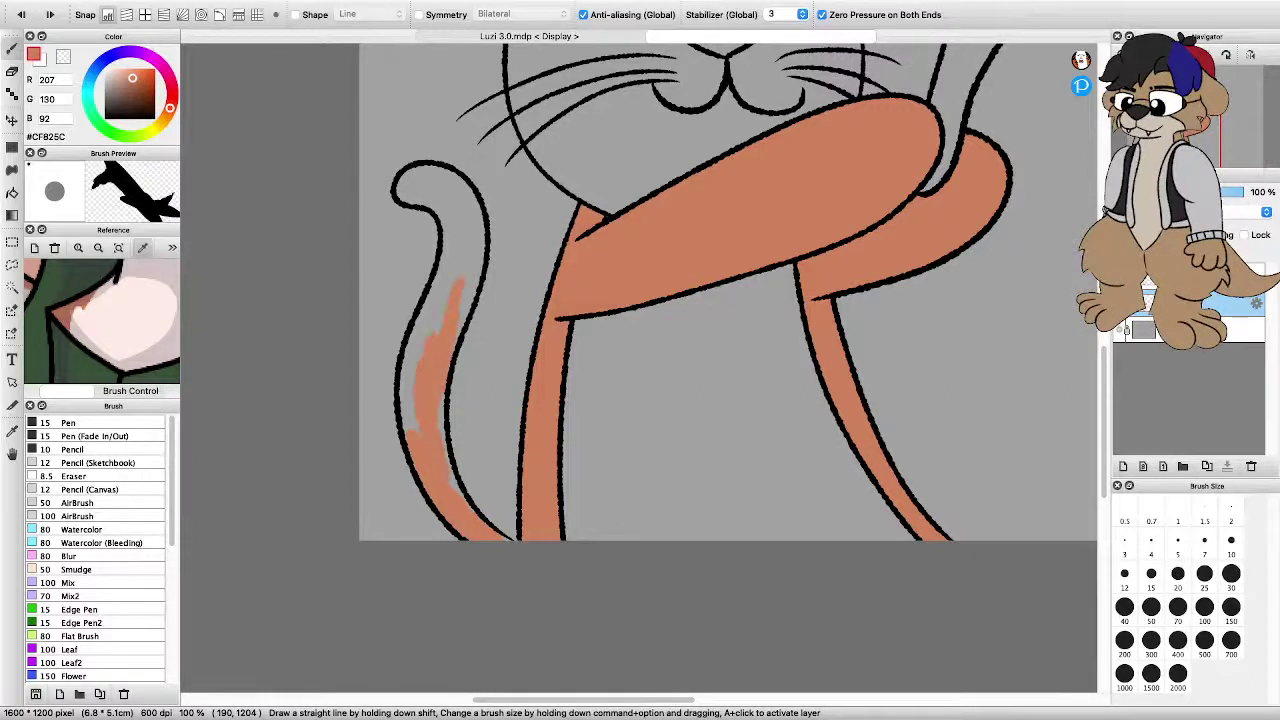
pyautogui.moveTo(418, 430)
pyautogui.mouseDown()
pyautogui.moveTo(462, 215)
pyautogui.moveTo(412, 182)
pyautogui.mouseUp()
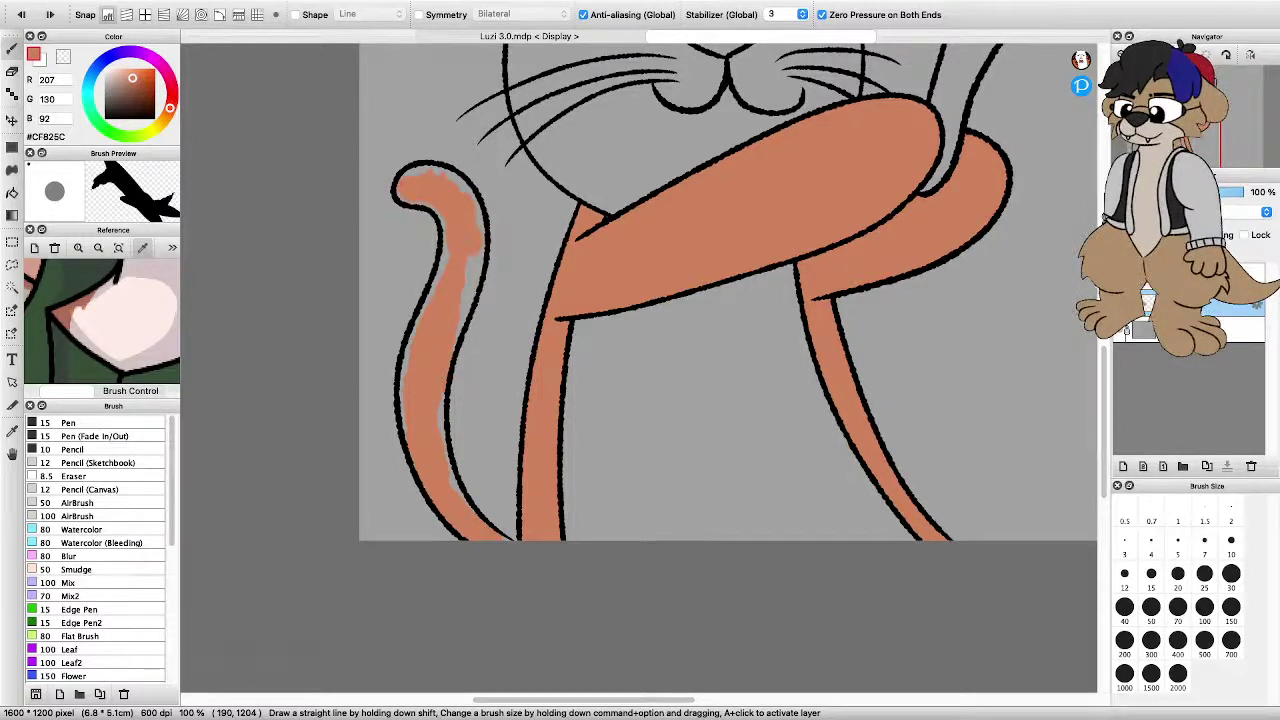
# Fill the uncolored gaps along both outlines of the tail's upper half and around its curled tip with orange
pyautogui.moveTo(474, 252); pyautogui.dragTo(457, 316)
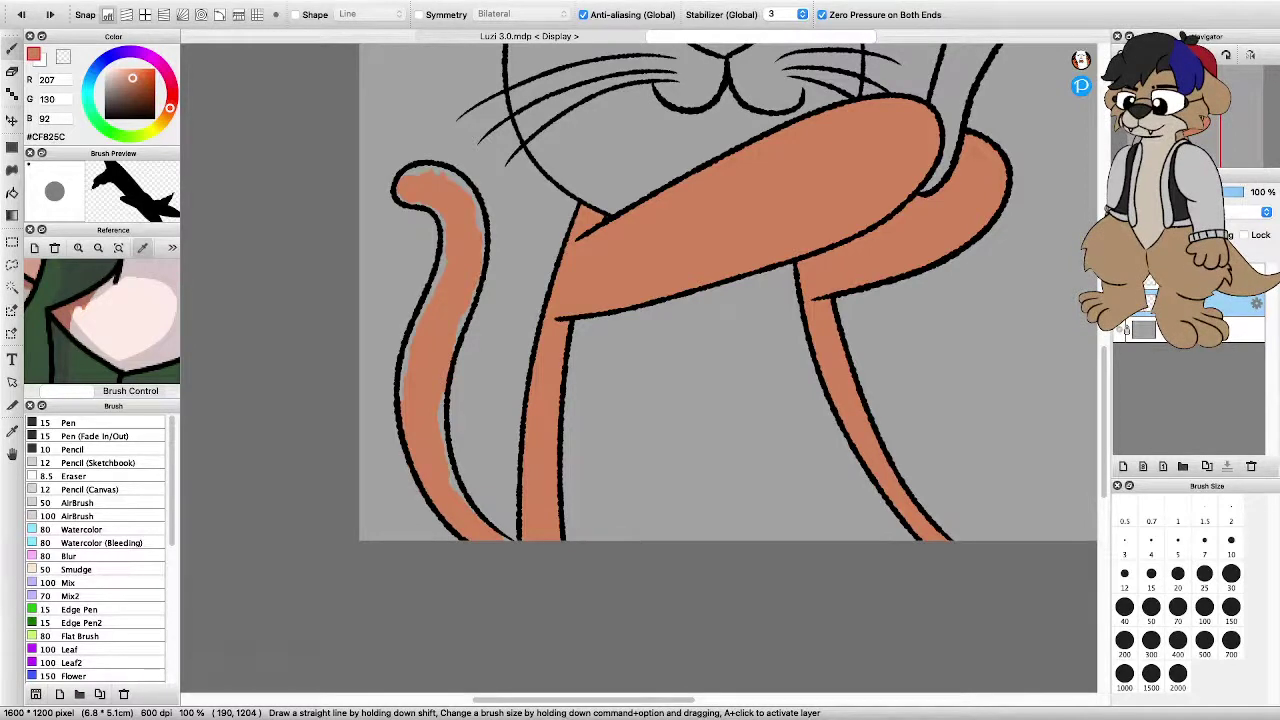
pyautogui.moveTo(410, 340); pyautogui.dragTo(404, 397)
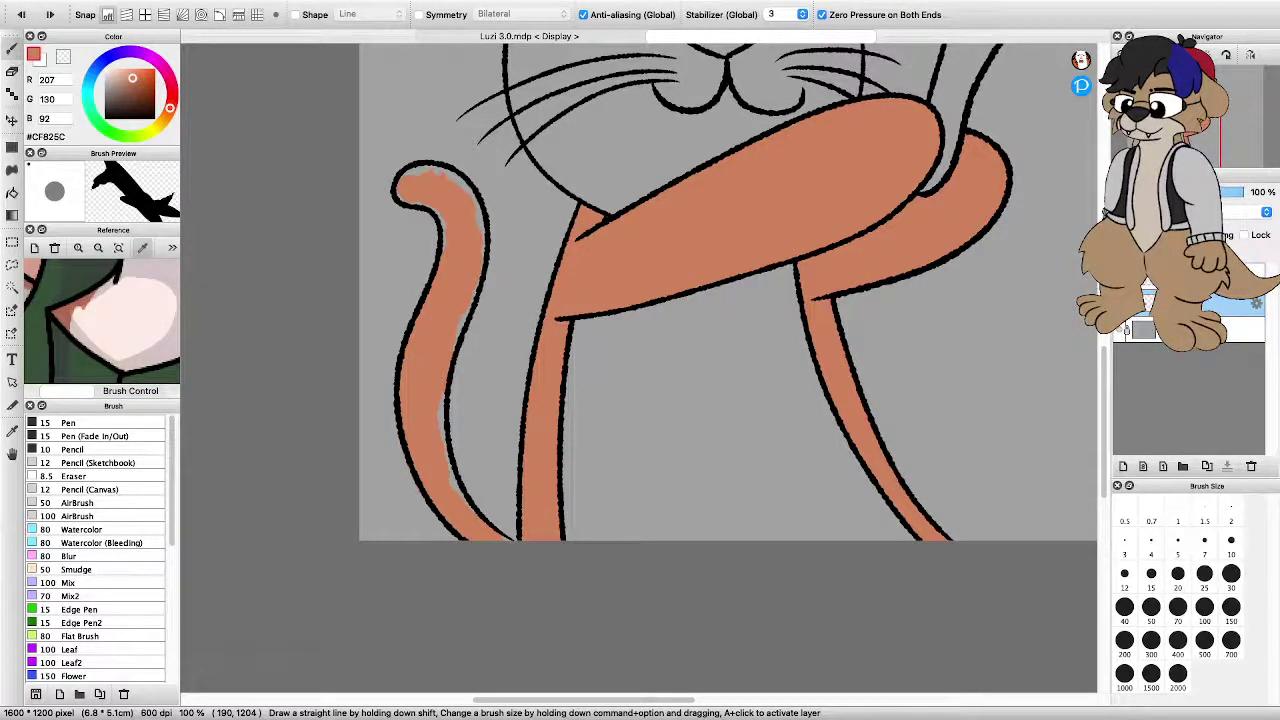
pyautogui.scroll(2, 407, 167)
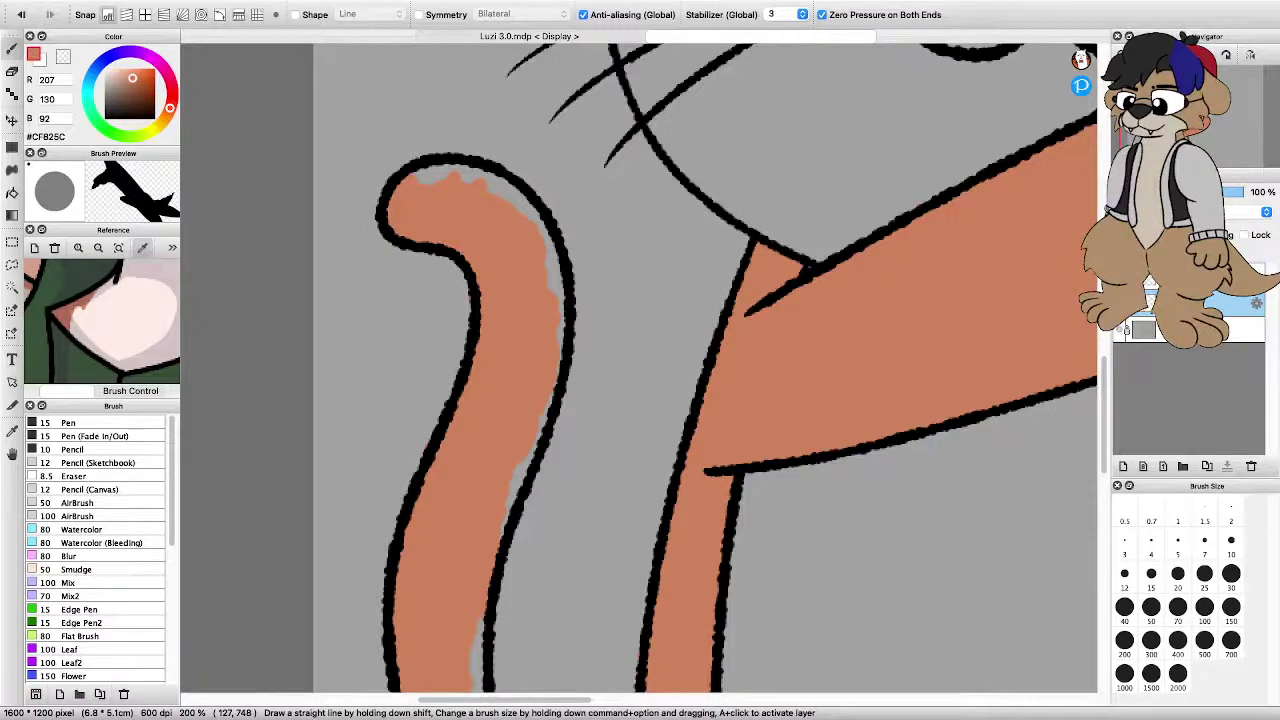
pyautogui.moveTo(416, 178); pyautogui.dragTo(514, 198)
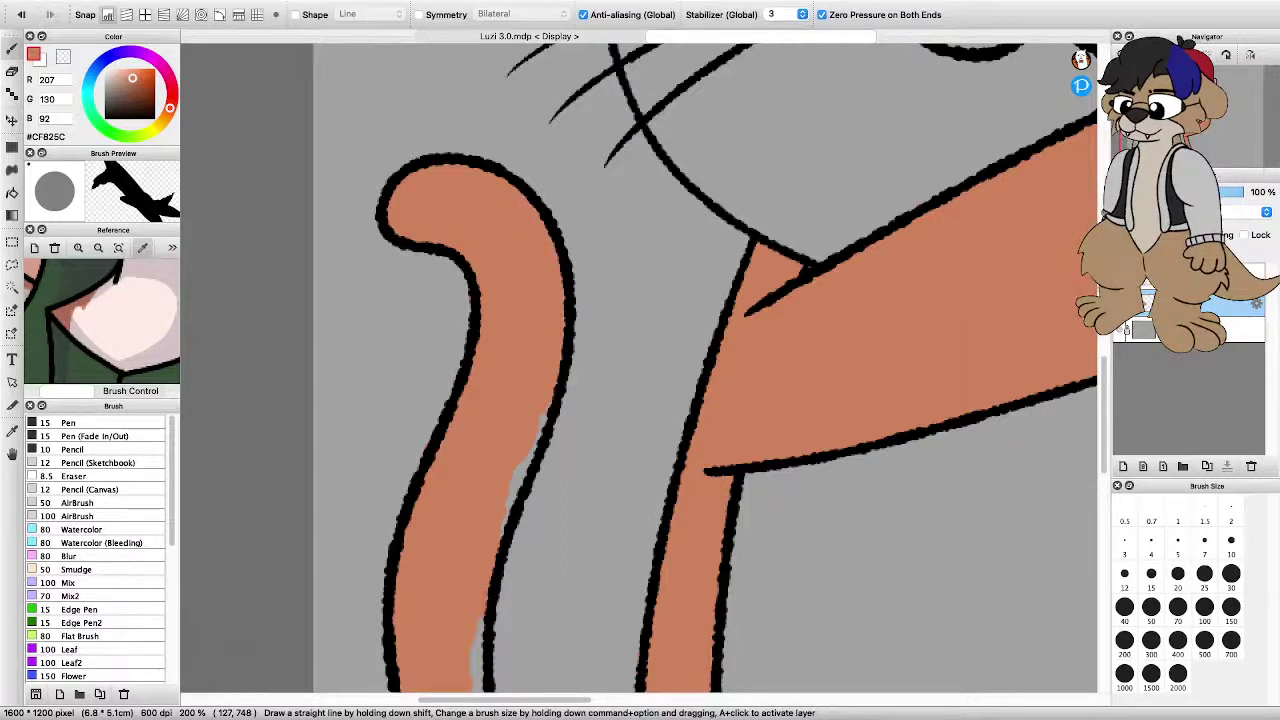
# Fill the remaining gap along the tail's inner outline down to its narrow base with orange
pyautogui.scroll(-1, 638, 368)
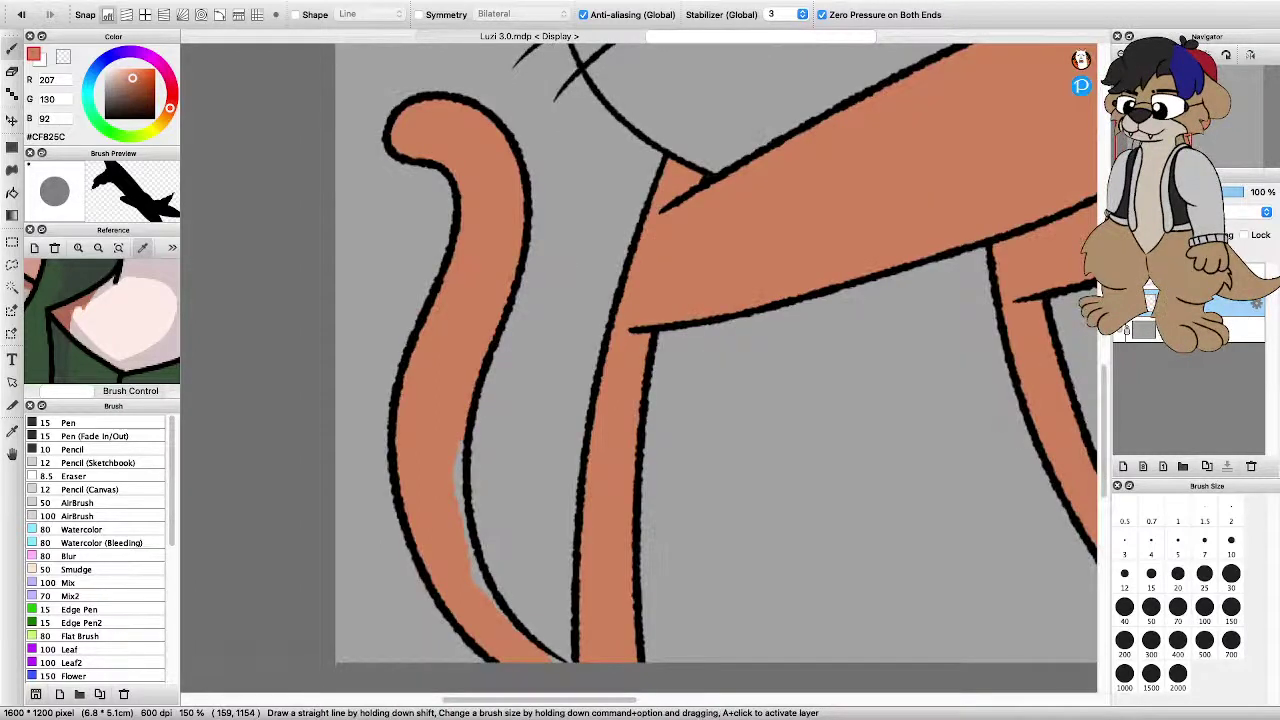
pyautogui.moveTo(634, 404)
pyautogui.mouseDown()
pyautogui.moveTo(619, 385)
pyautogui.moveTo(653, 276)
pyautogui.mouseUp()
pyautogui.moveTo(480, 316); pyautogui.dragTo(500, 458)
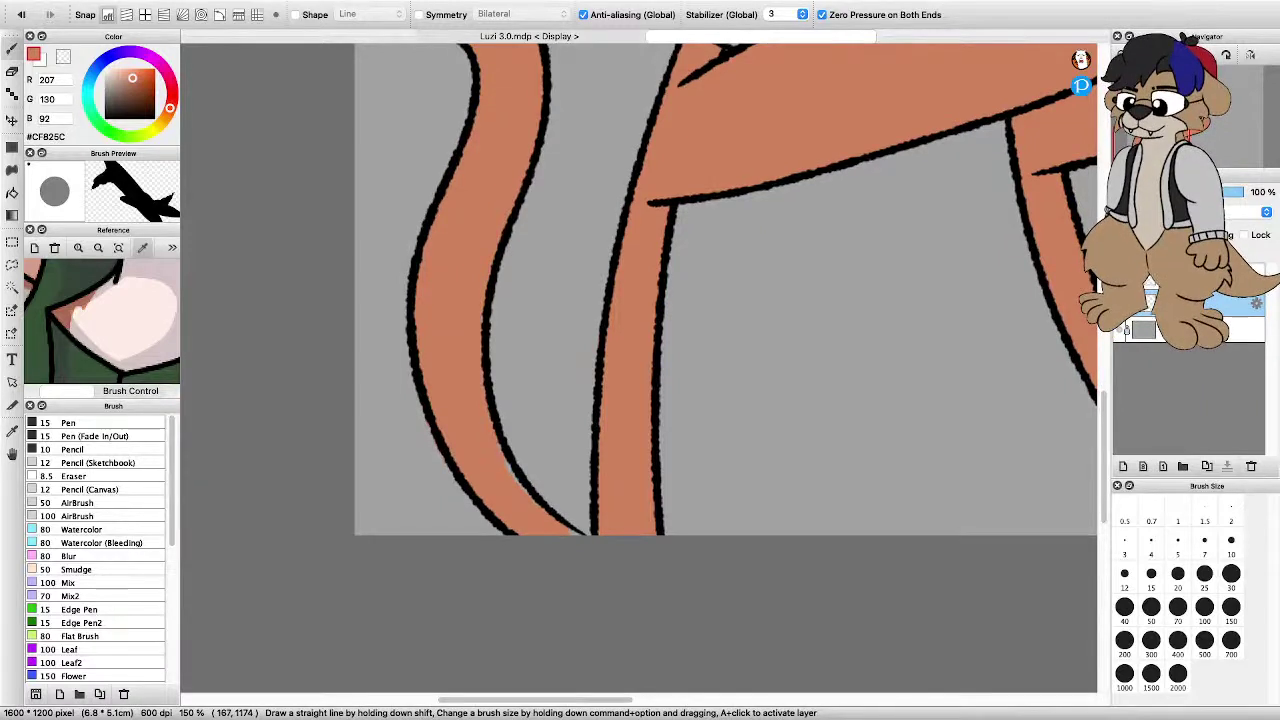
pyautogui.hotkey('ctrl', '+')
pyautogui.hotkey('ctrl', '+')
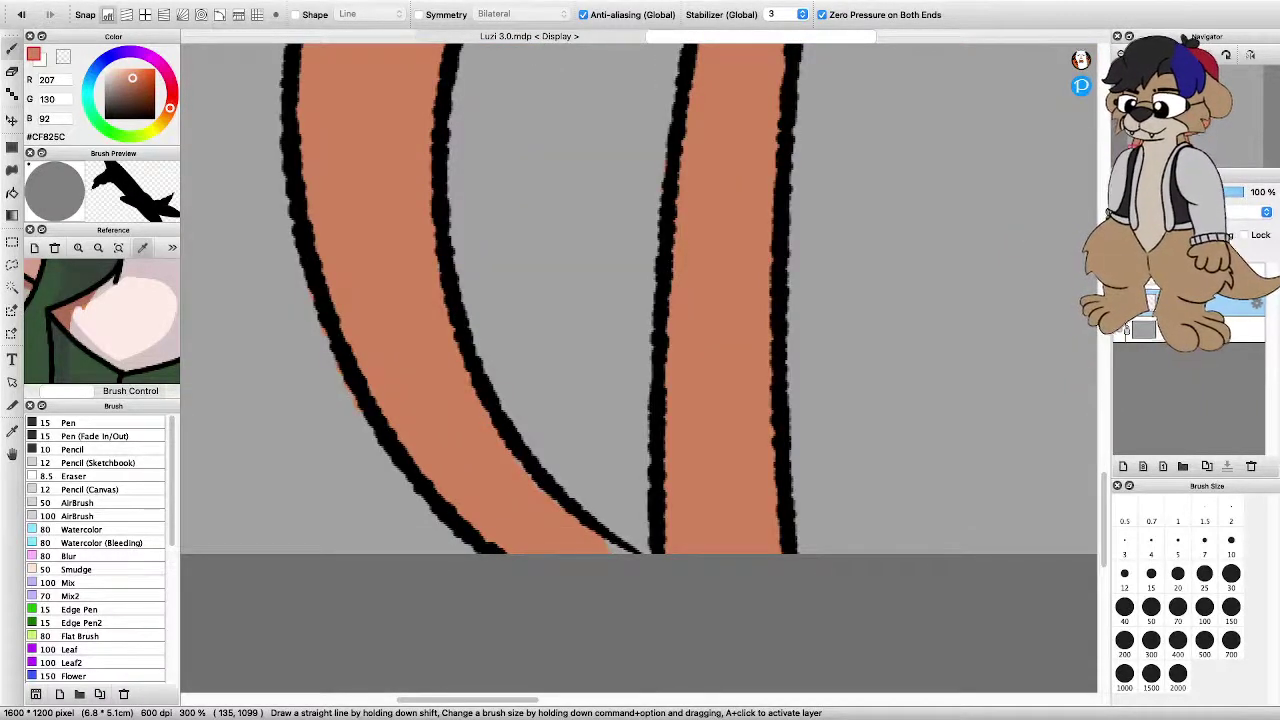
pyautogui.scroll(-3, 566, 541)
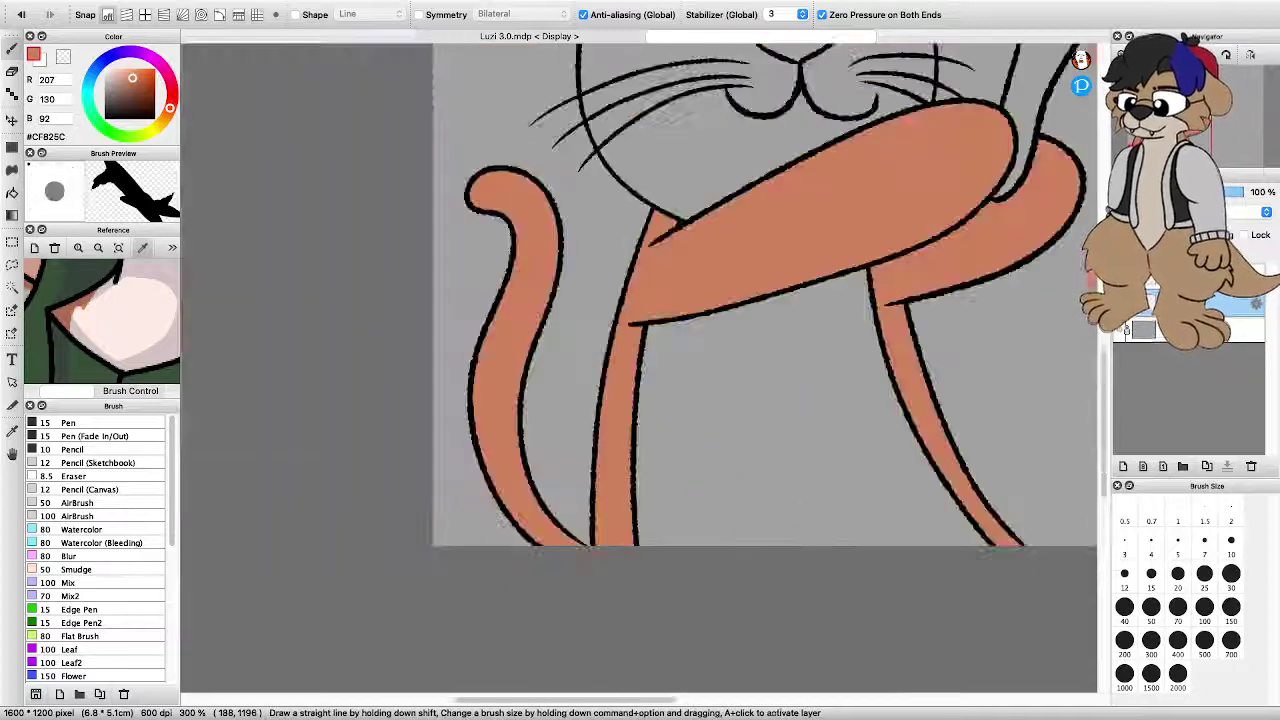
pyautogui.scroll(2, 600, 545)
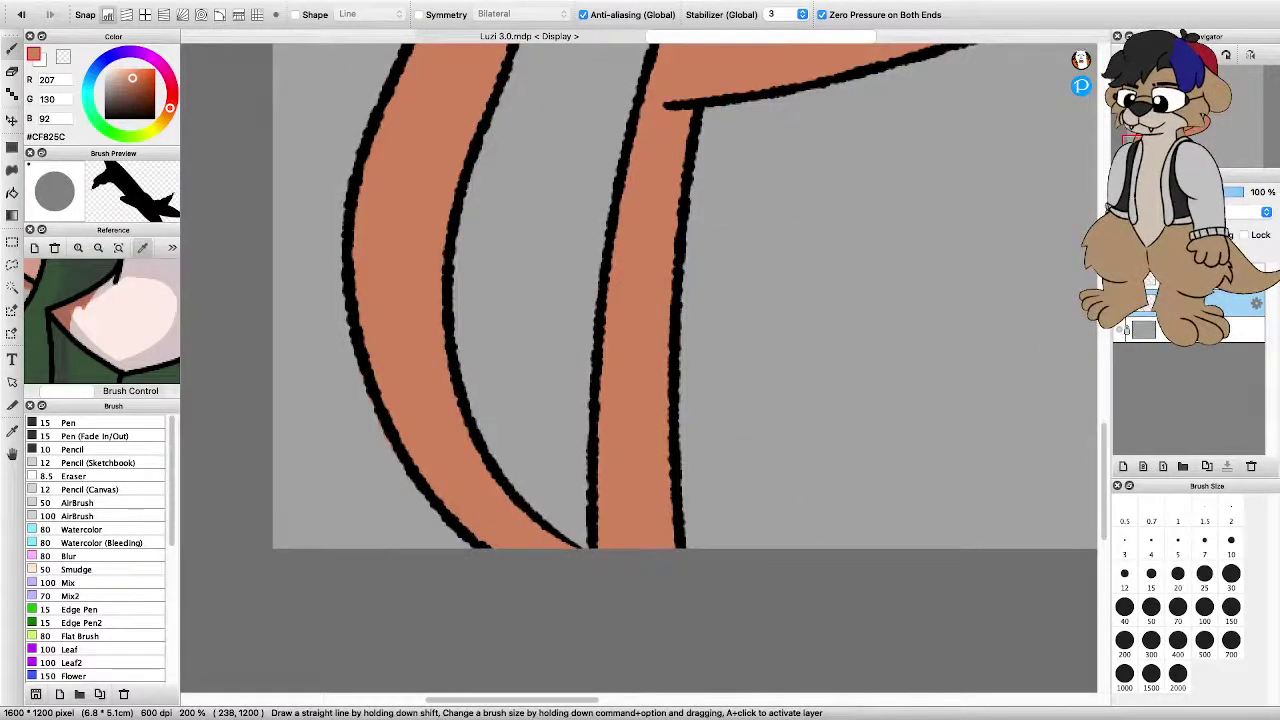
pyautogui.hotkey('ctrl', '-')
pyautogui.hotkey('ctrl', '-')
pyautogui.hotkey('ctrl', '-')
pyautogui.hotkey('ctrl', '-')
pyautogui.hotkey('ctrl', '-')
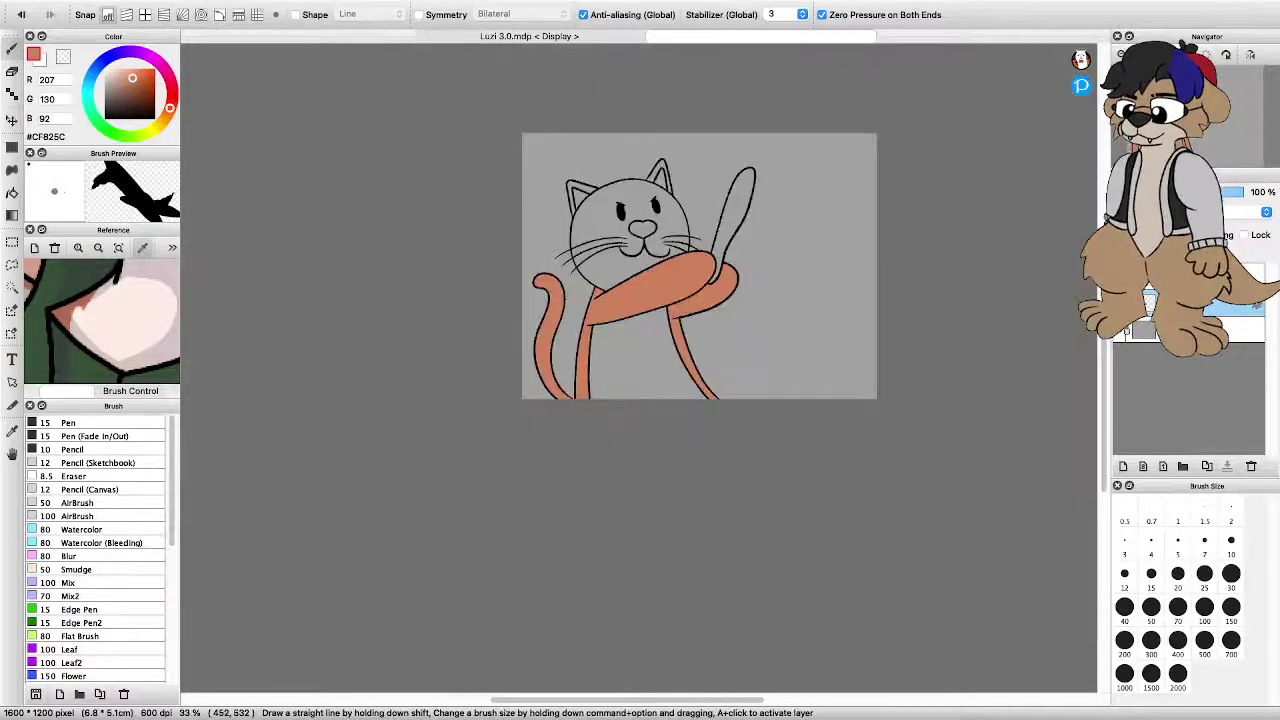
pyautogui.scroll(4, 633, 185)
pyautogui.scroll(-1, 508, 278)
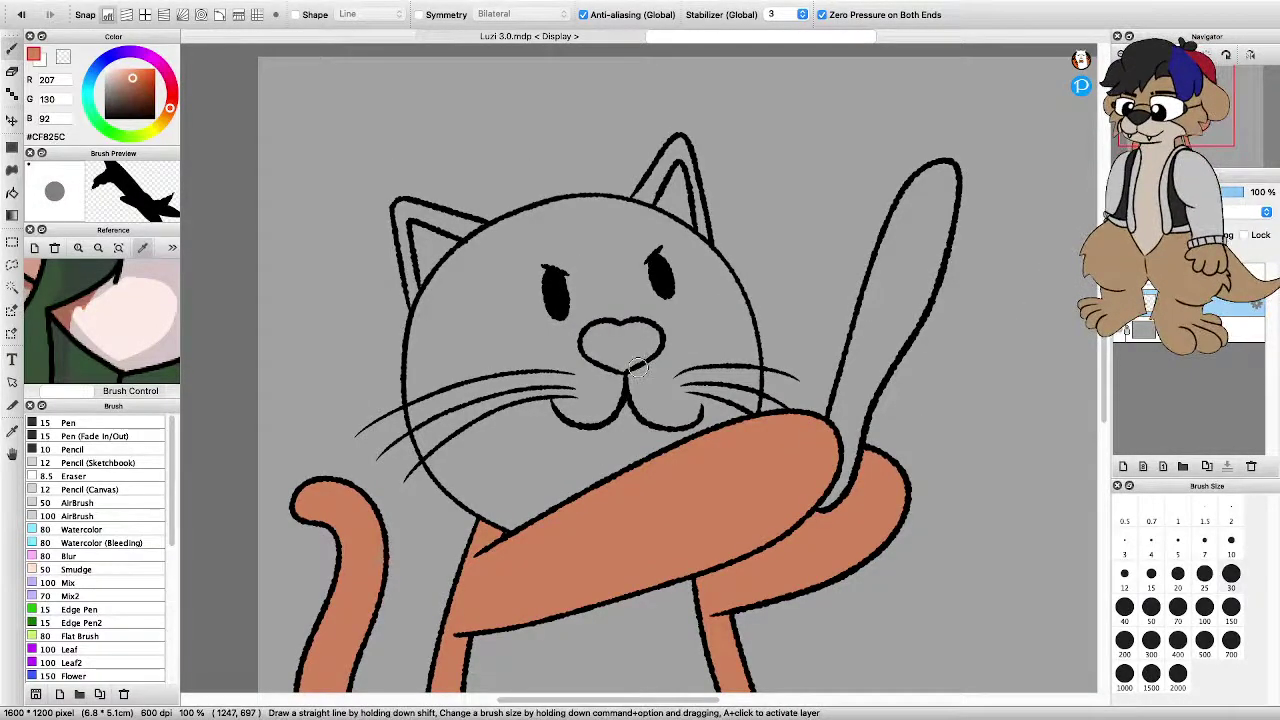
pyautogui.press(']')
pyautogui.press(']')
pyautogui.press(']')
pyautogui.moveTo(535, 425)
pyautogui.mouseDown()
pyautogui.moveTo(460, 400)
pyautogui.moveTo(455, 368)
pyautogui.moveTo(560, 240)
pyautogui.moveTo(630, 270)
pyautogui.moveTo(645, 300)
pyautogui.mouseUp()
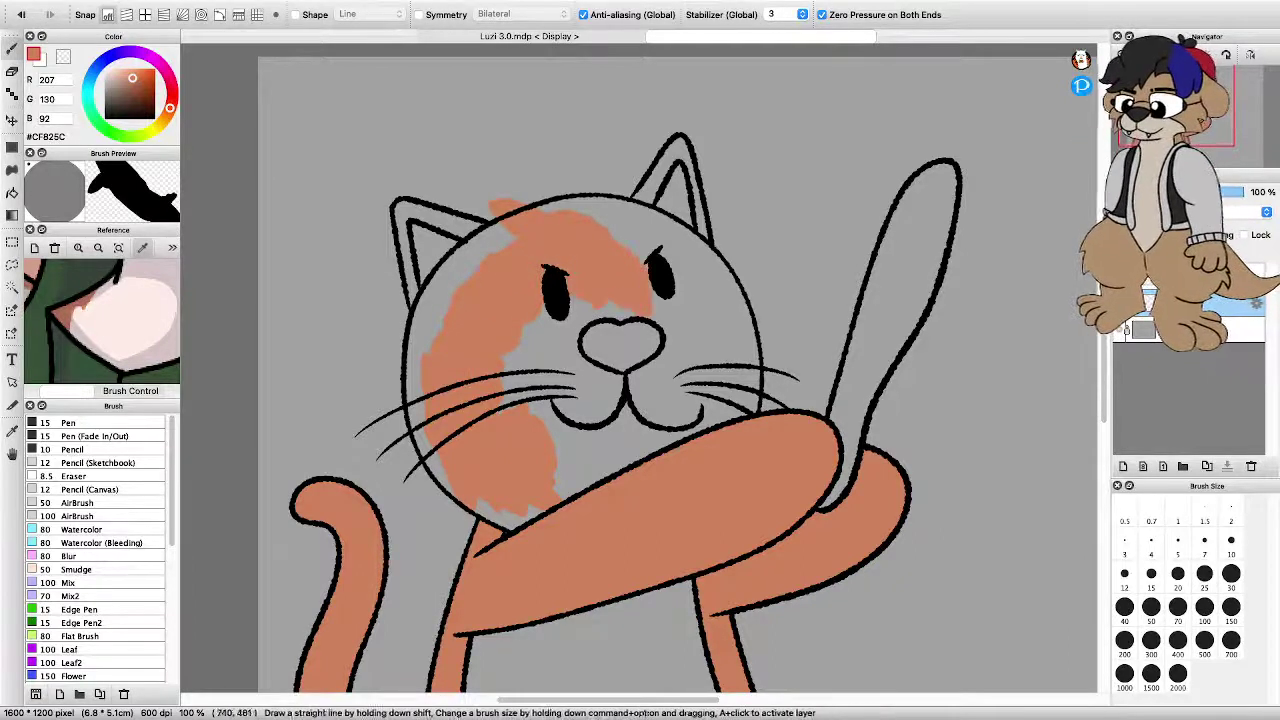
pyautogui.press('super+z')
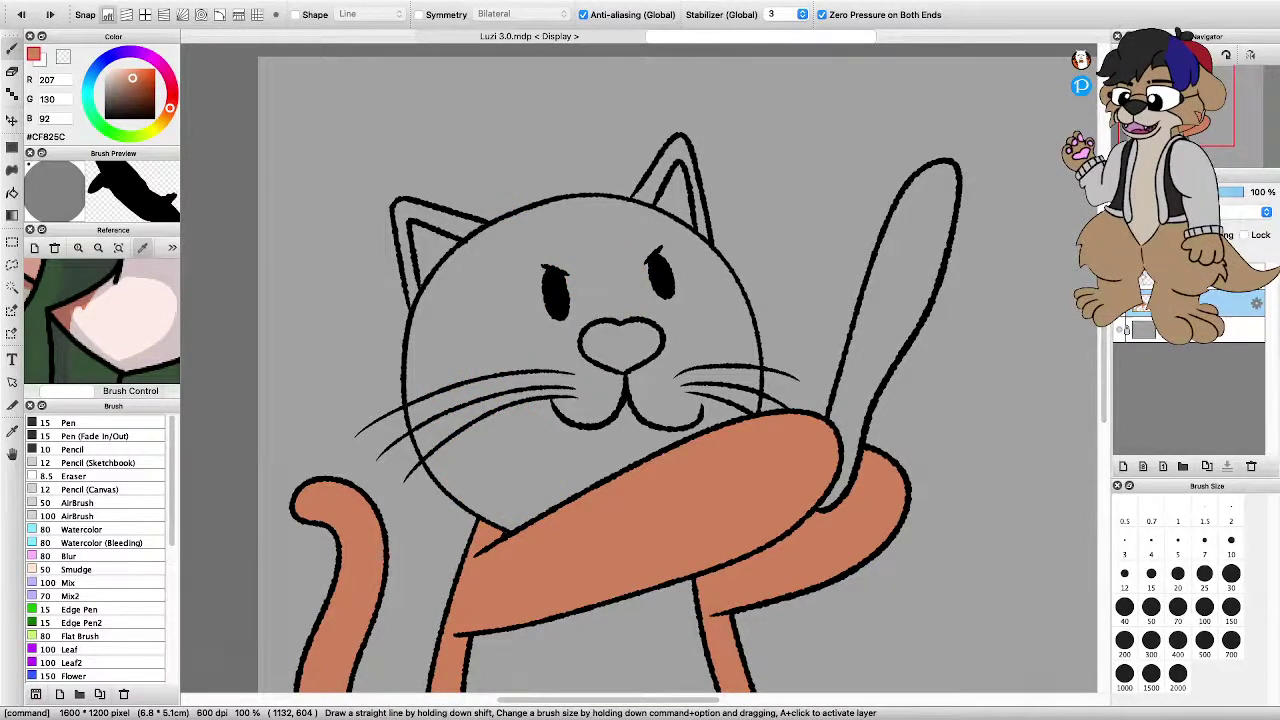
# Paint the middle of the cat's face orange with a smaller brush, covering the area around the eyes, nose and mouth
pyautogui.press('[')
pyautogui.press('[')
pyautogui.press('[')
pyautogui.moveTo(515, 400)
pyautogui.mouseDown()
pyautogui.moveTo(520, 415)
pyautogui.moveTo(495, 445)
pyautogui.moveTo(460, 335)
pyautogui.moveTo(555, 262)
pyautogui.moveTo(715, 370)
pyautogui.moveTo(495, 470)
pyautogui.mouseUp()
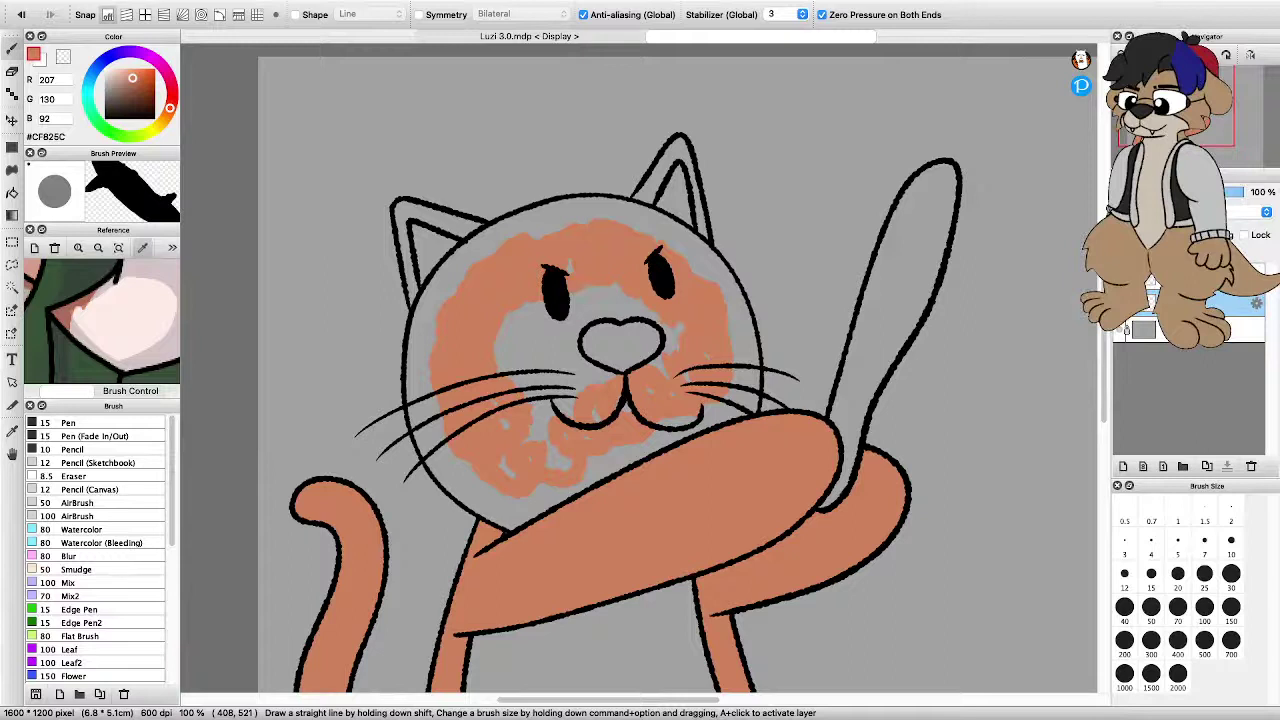
pyautogui.press(']')
pyautogui.moveTo(530, 432)
pyautogui.mouseDown()
pyautogui.moveTo(500, 342)
pyautogui.moveTo(622, 342)
pyautogui.moveTo(575, 390)
pyautogui.mouseUp()
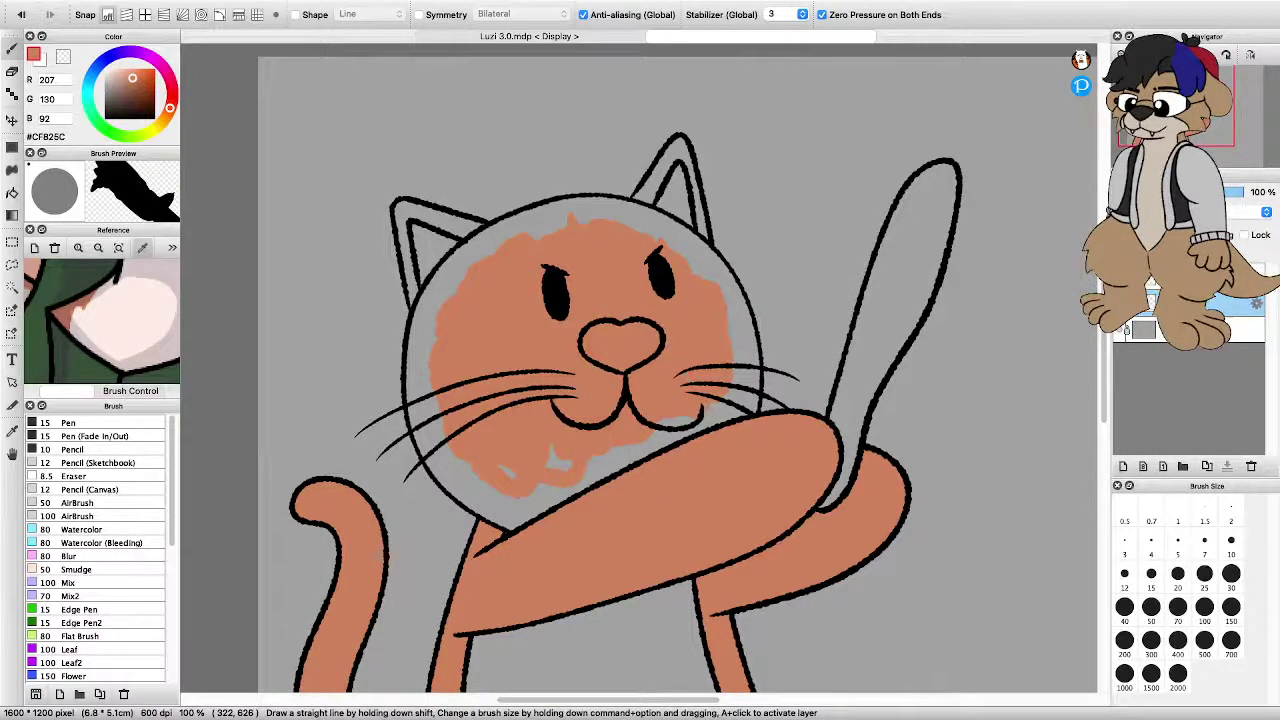
# Extend the orange face color outward toward the head's outline on both sides, across the forehead and down to the chin
pyautogui.moveTo(480, 250); pyautogui.dragTo(428, 405)
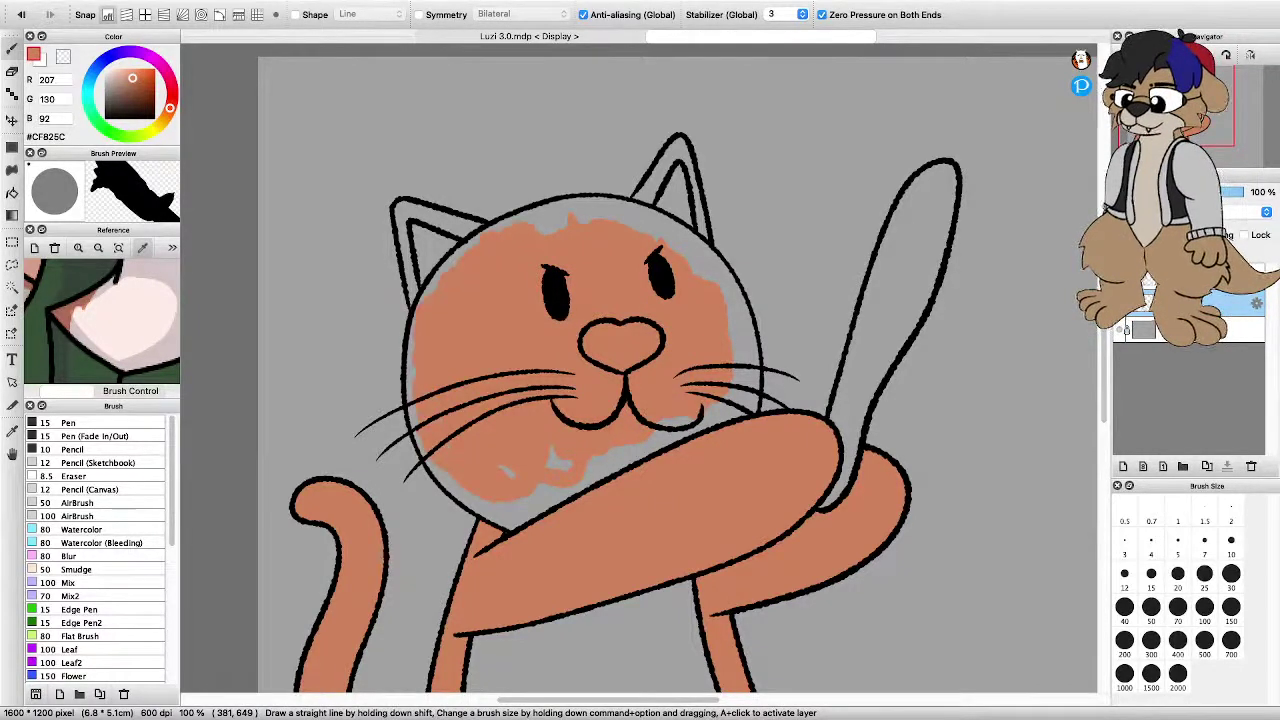
pyautogui.moveTo(535, 214)
pyautogui.mouseDown()
pyautogui.moveTo(695, 255)
pyautogui.moveTo(745, 395)
pyautogui.mouseUp()
pyautogui.moveTo(530, 490); pyautogui.dragTo(650, 435)
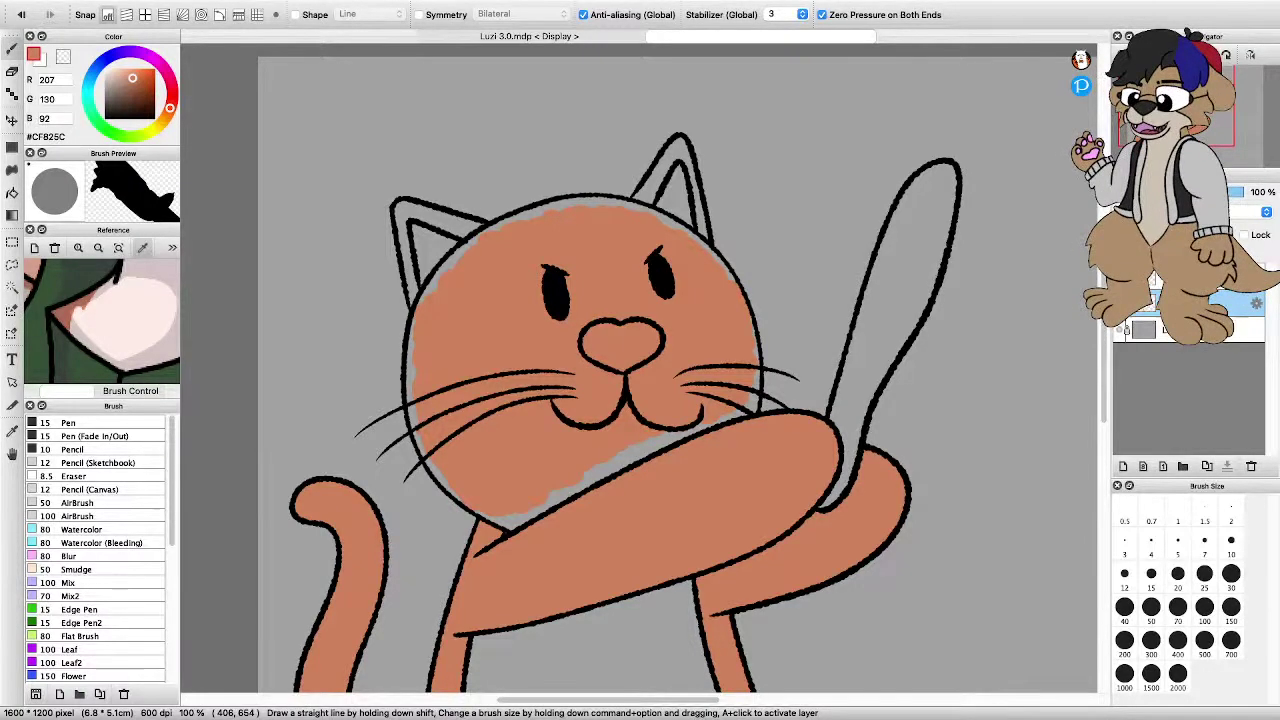
# Fill the uncolored gap between the chin and the foreground arm's upper outline with orange
pyautogui.moveTo(529, 493); pyautogui.dragTo(576, 517)
pyautogui.scroll(2, 682, 489)
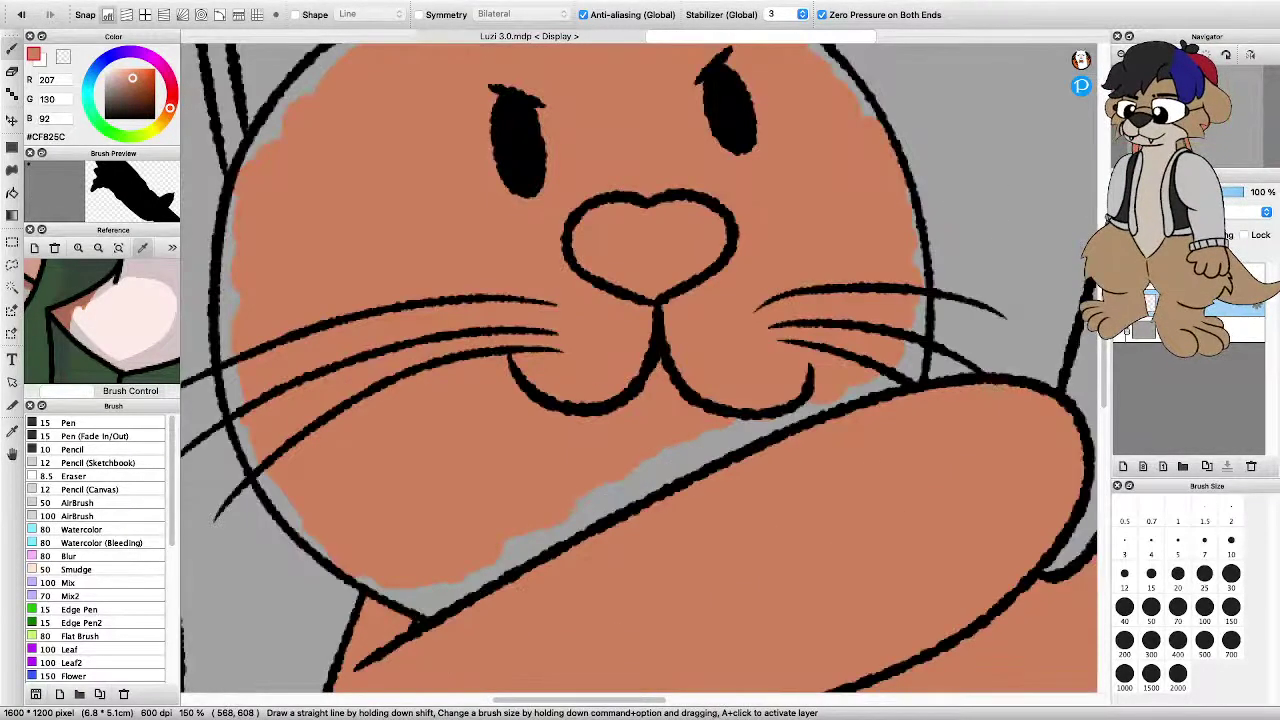
pyautogui.moveTo(508, 552); pyautogui.dragTo(425, 603)
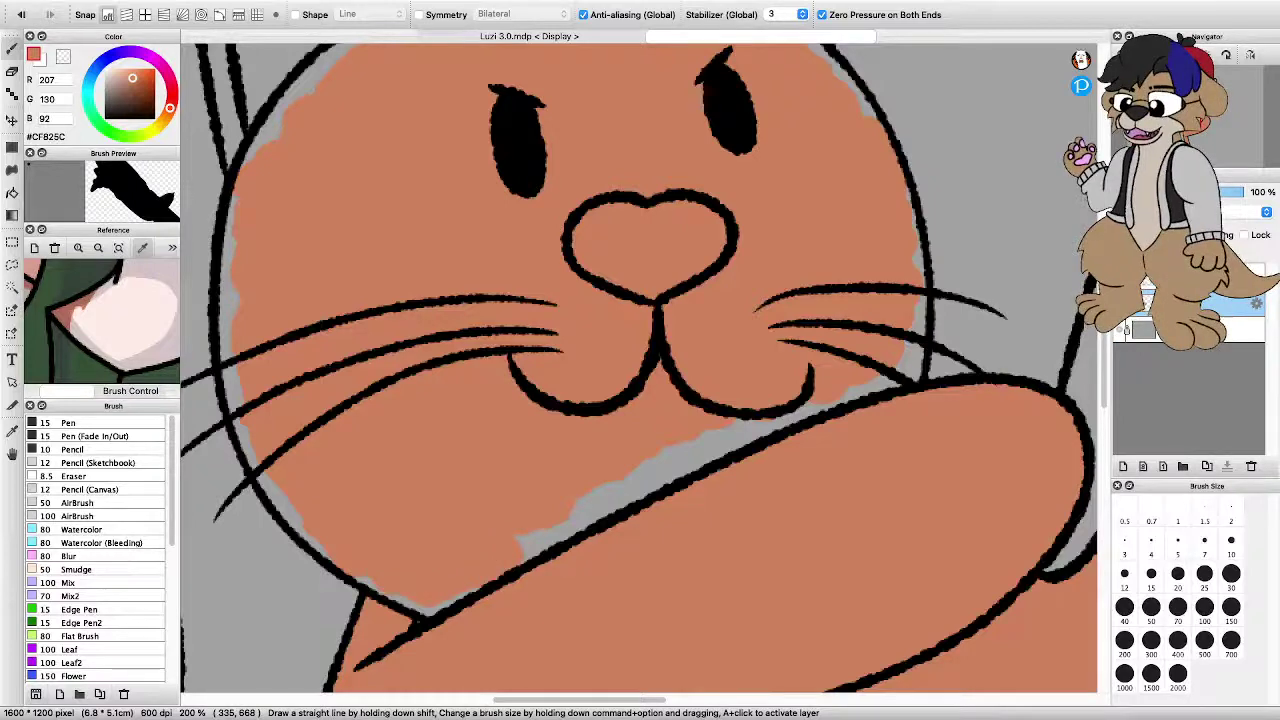
pyautogui.moveTo(525, 548); pyautogui.dragTo(840, 398)
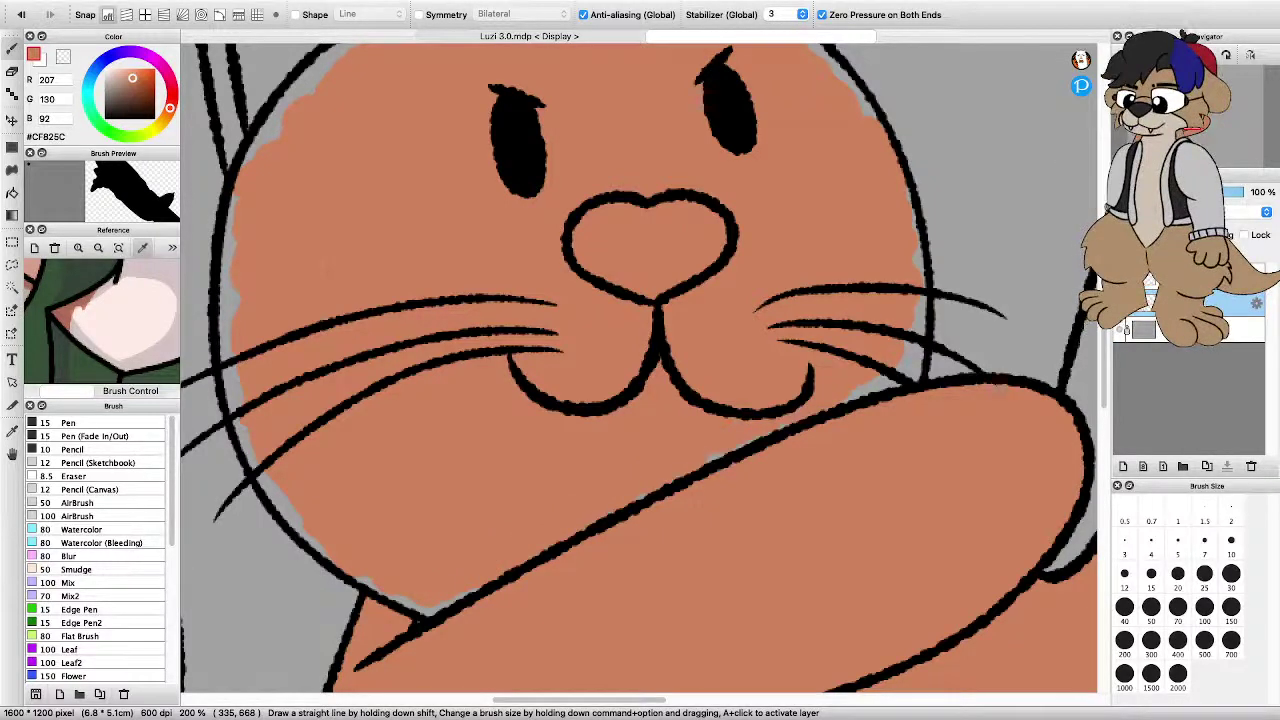
# Paint the outer band of the cat's ear farther from the knife orange with a size 15 brush, leaving the inner triangle uncolored
pyautogui.scroll(-1, 470, 565)
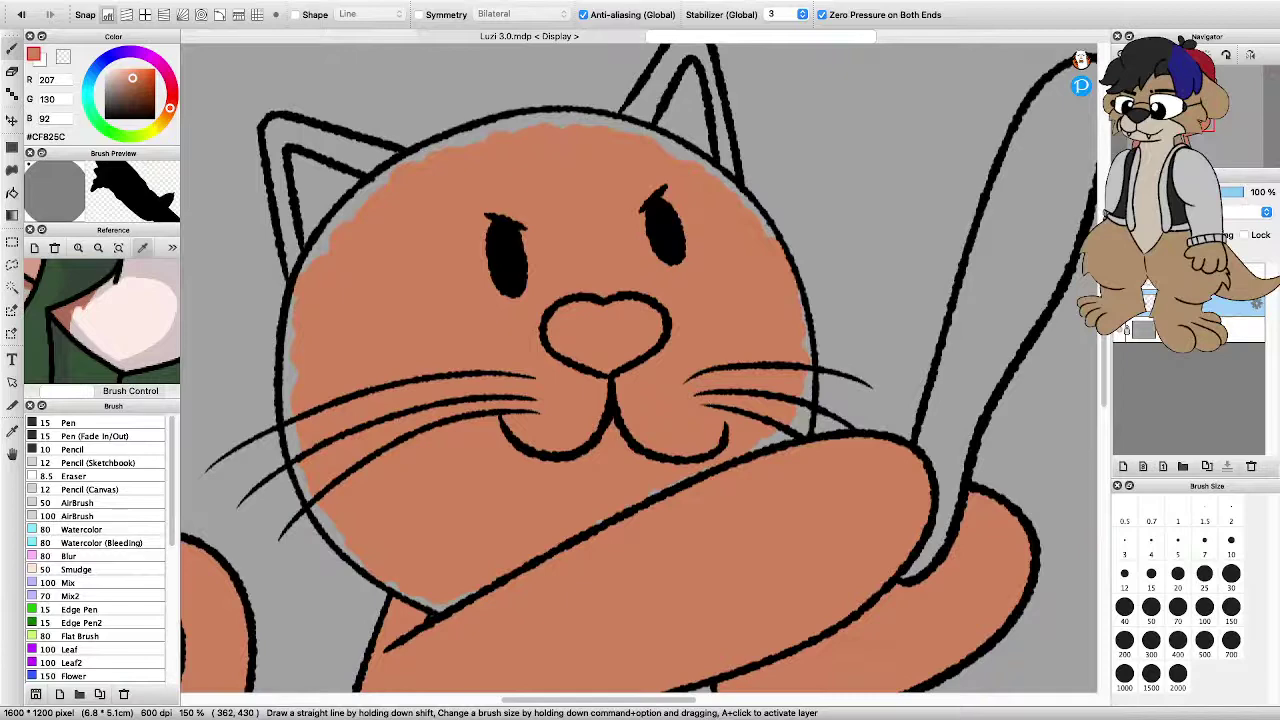
pyautogui.scroll(2, 200, 200)
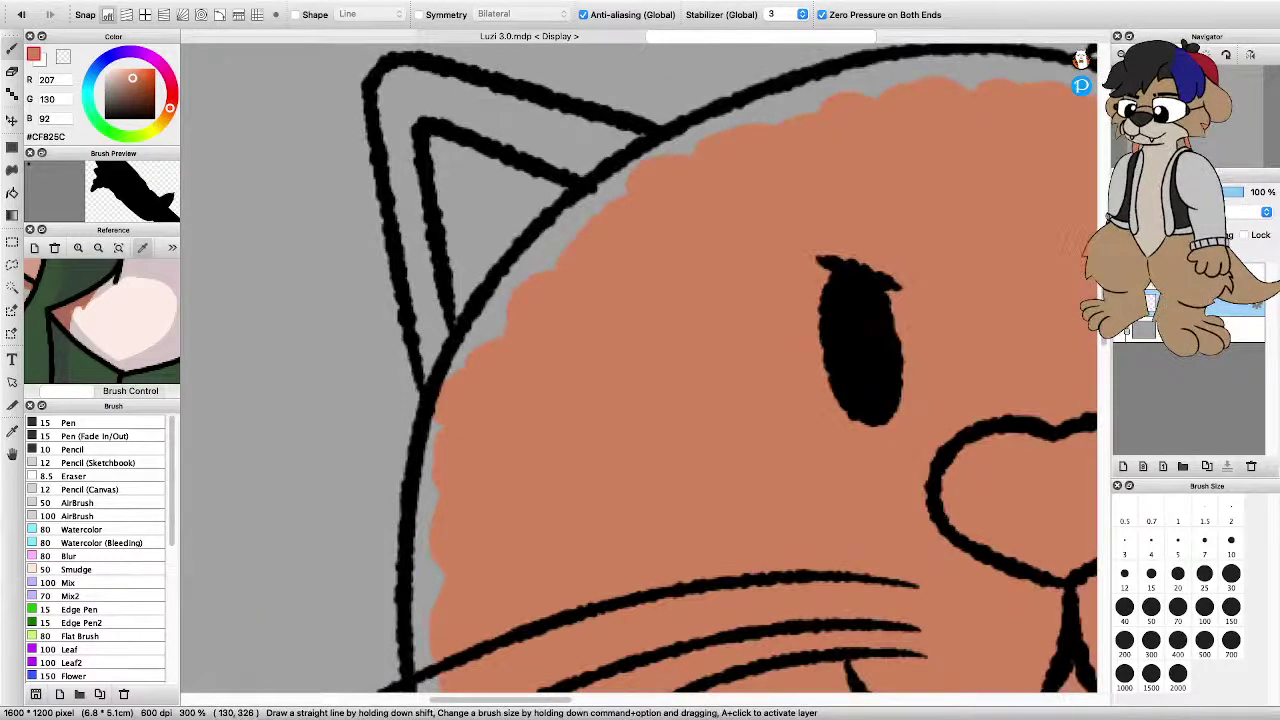
pyautogui.moveTo(649, 238); pyautogui.dragTo(638, 367)
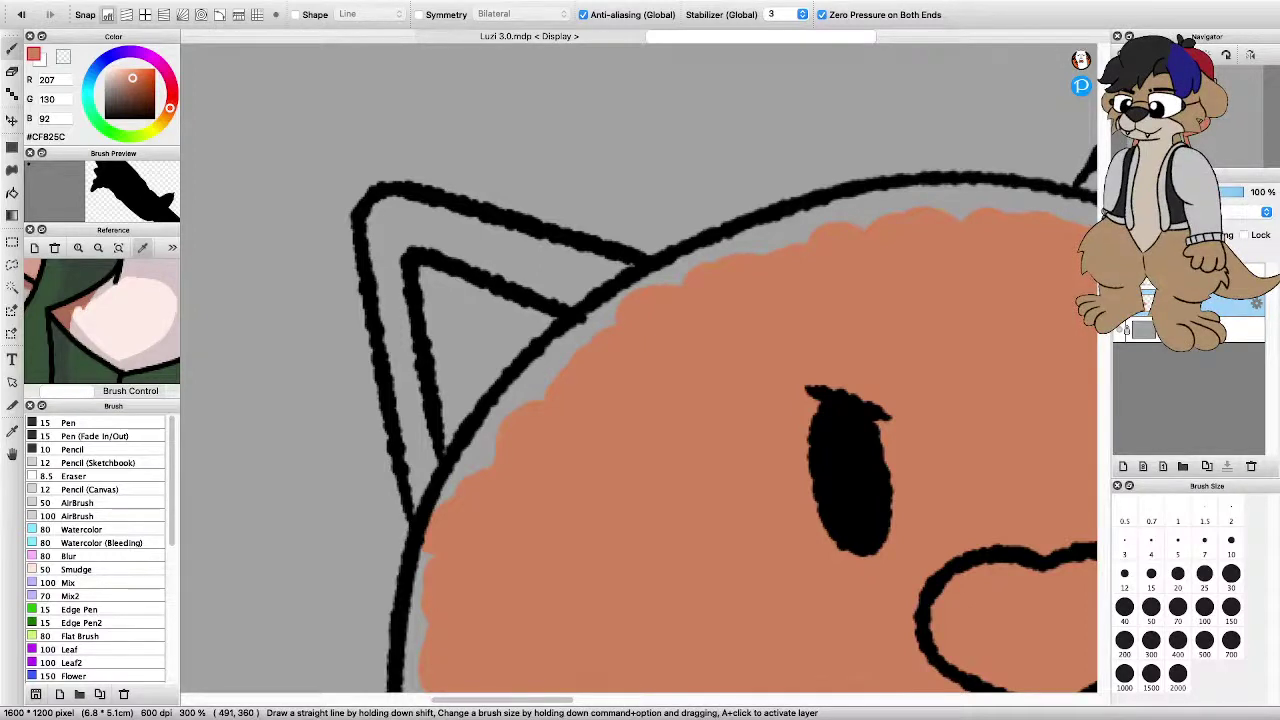
pyautogui.hscroll(-3, 637, 368)
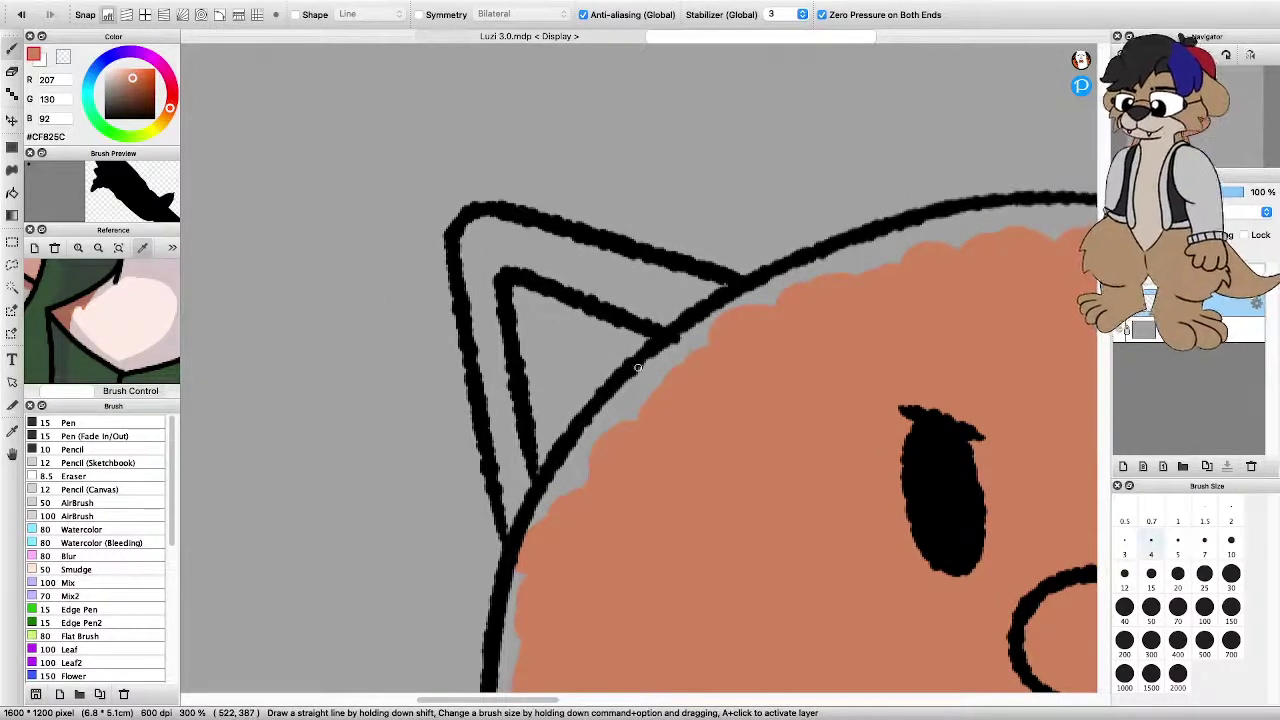
pyautogui.scroll(-2, 985, 508)
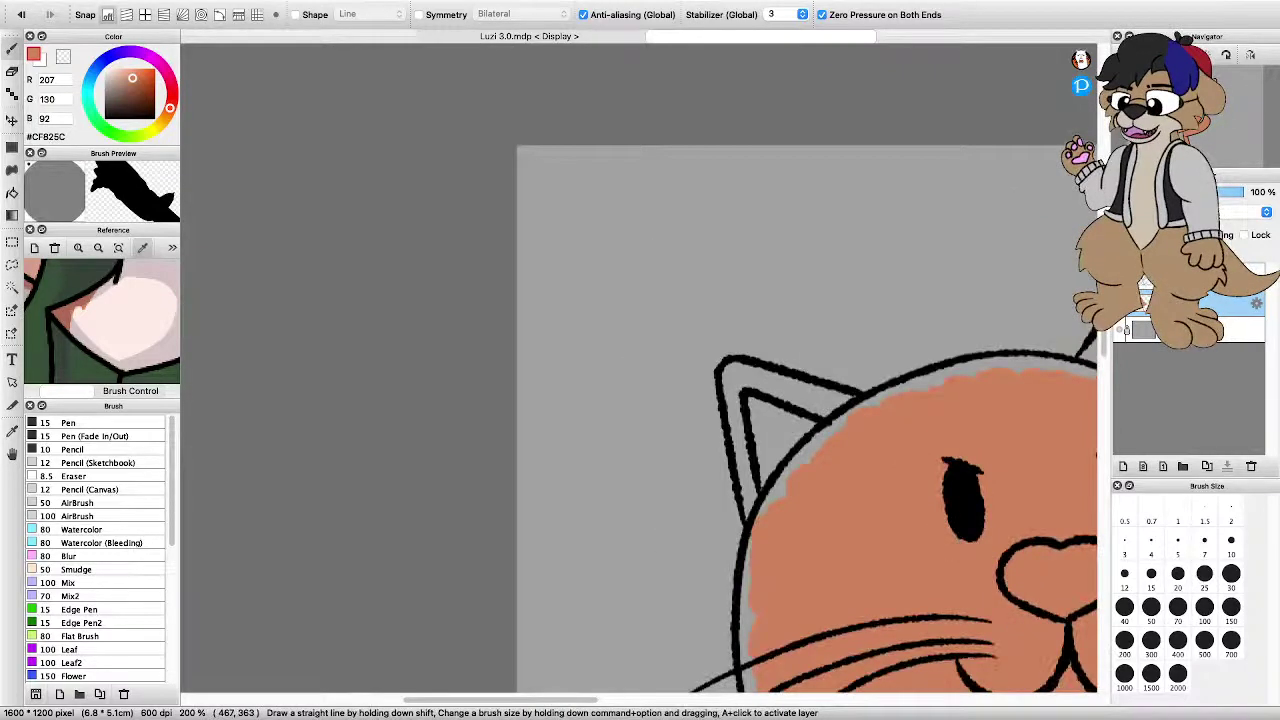
pyautogui.scroll(-2, 832, 389)
pyautogui.click(1151, 578)
pyautogui.scroll(3, 859, 509)
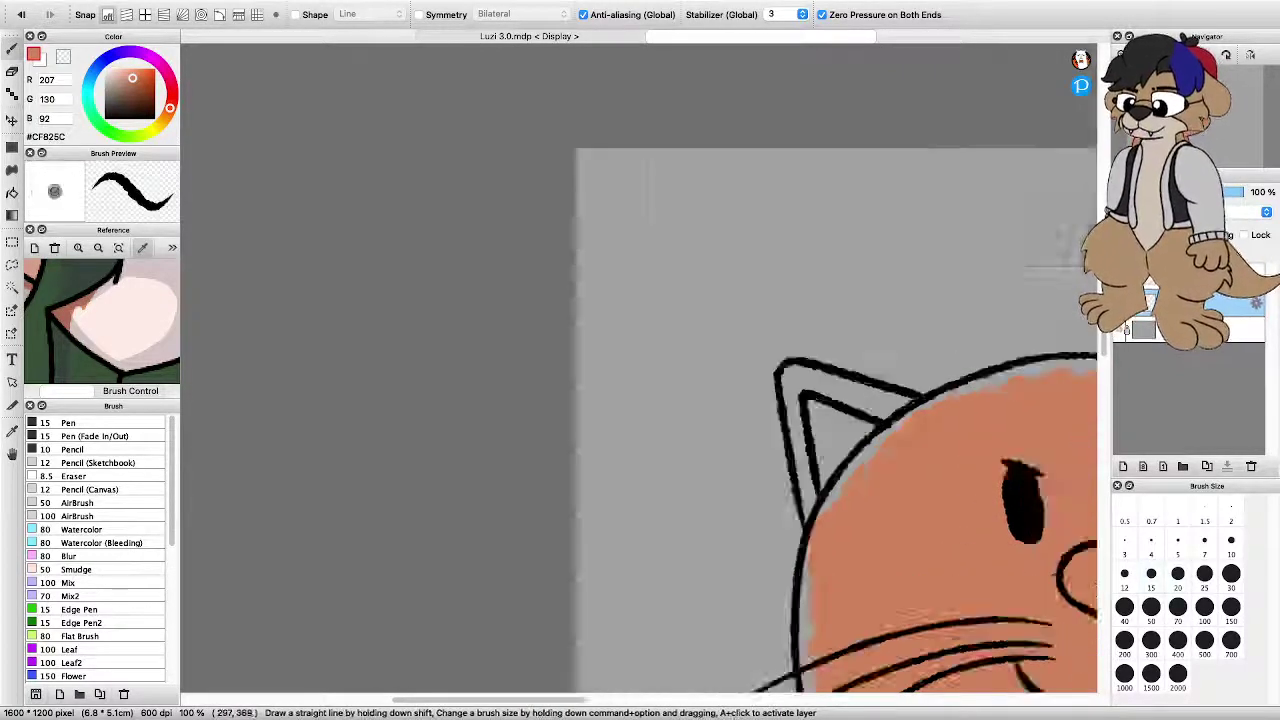
pyautogui.moveTo(768, 508)
pyautogui.mouseDown()
pyautogui.moveTo(759, 448)
pyautogui.moveTo(767, 525)
pyautogui.mouseUp()
pyautogui.moveTo(757, 452); pyautogui.dragTo(738, 340)
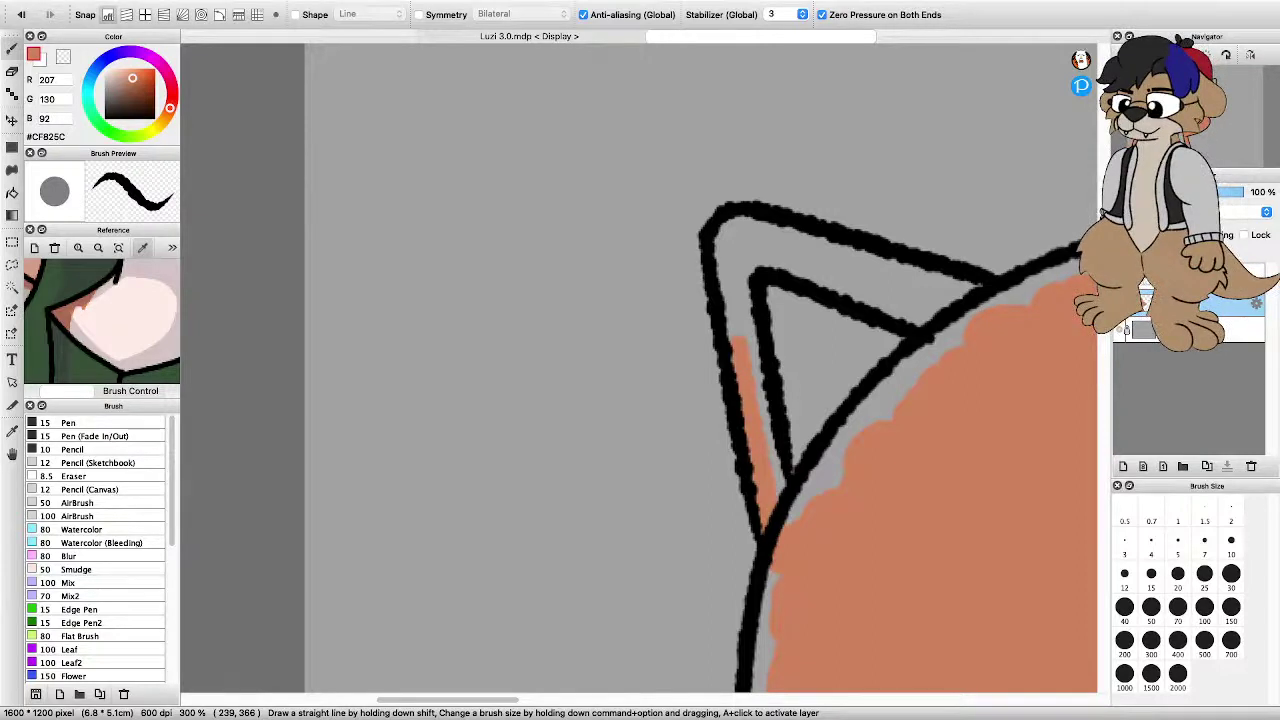
pyautogui.moveTo(776, 484)
pyautogui.mouseDown()
pyautogui.moveTo(737, 316)
pyautogui.moveTo(737, 252)
pyautogui.mouseUp()
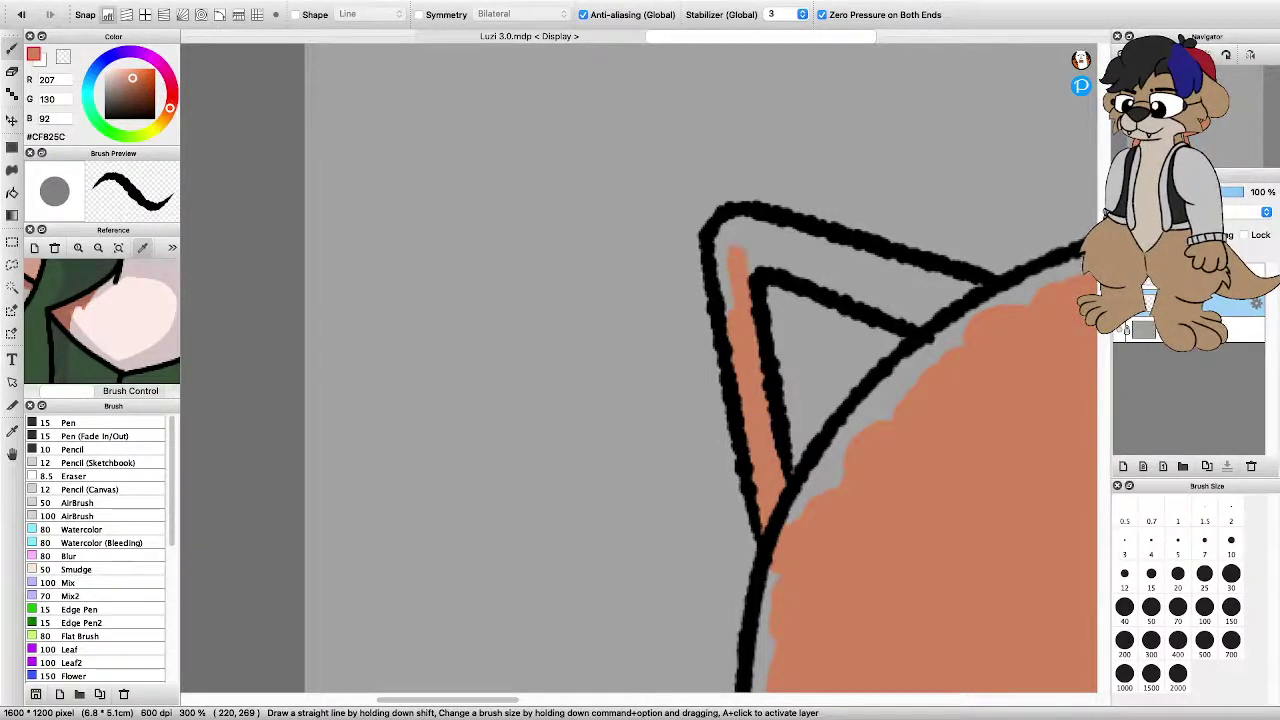
pyautogui.moveTo(735, 300)
pyautogui.mouseDown()
pyautogui.moveTo(730, 225)
pyautogui.moveTo(970, 292)
pyautogui.mouseUp()
pyautogui.moveTo(752, 262)
pyautogui.mouseDown()
pyautogui.moveTo(830, 268)
pyautogui.moveTo(944, 306)
pyautogui.mouseUp()
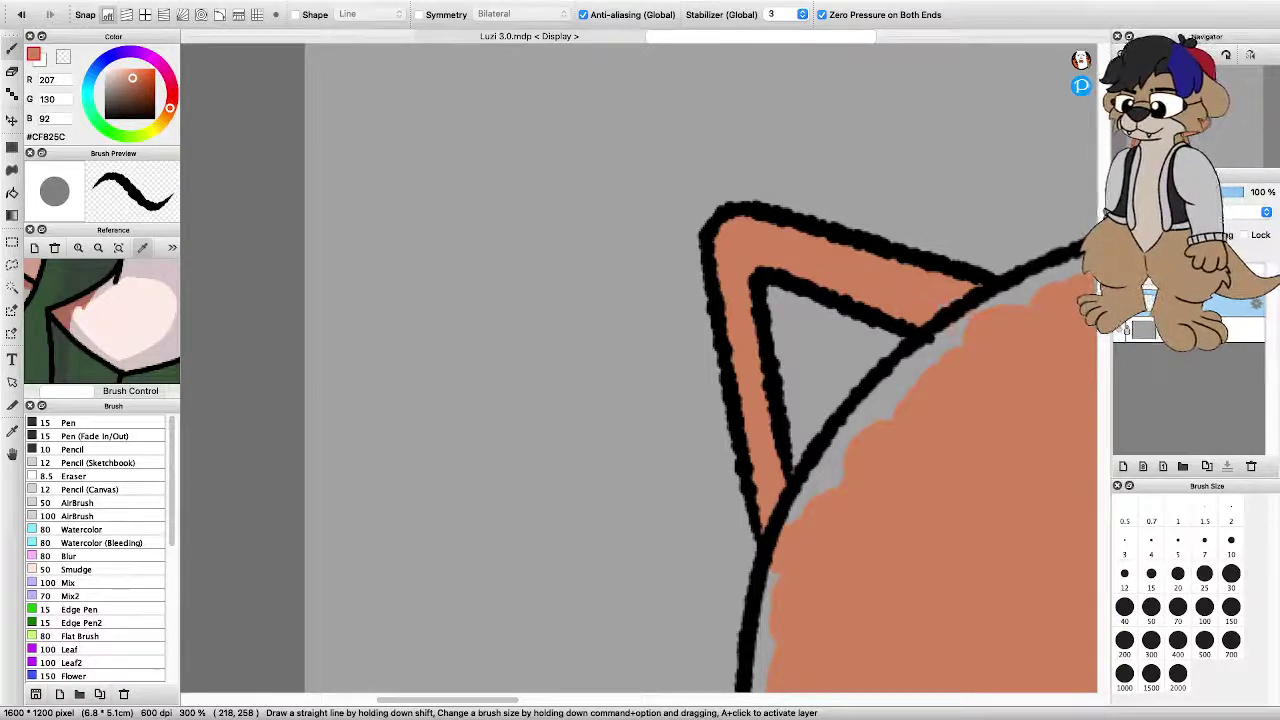
# Fill the gap along the head's lower outline on the tail side with orange, from the chin up to the whiskers
pyautogui.scroll(-4, 830, 350)
pyautogui.scroll(3, 840, 425)
pyautogui.scroll(-1, 843, 592)
pyautogui.scroll(2, 900, 640)
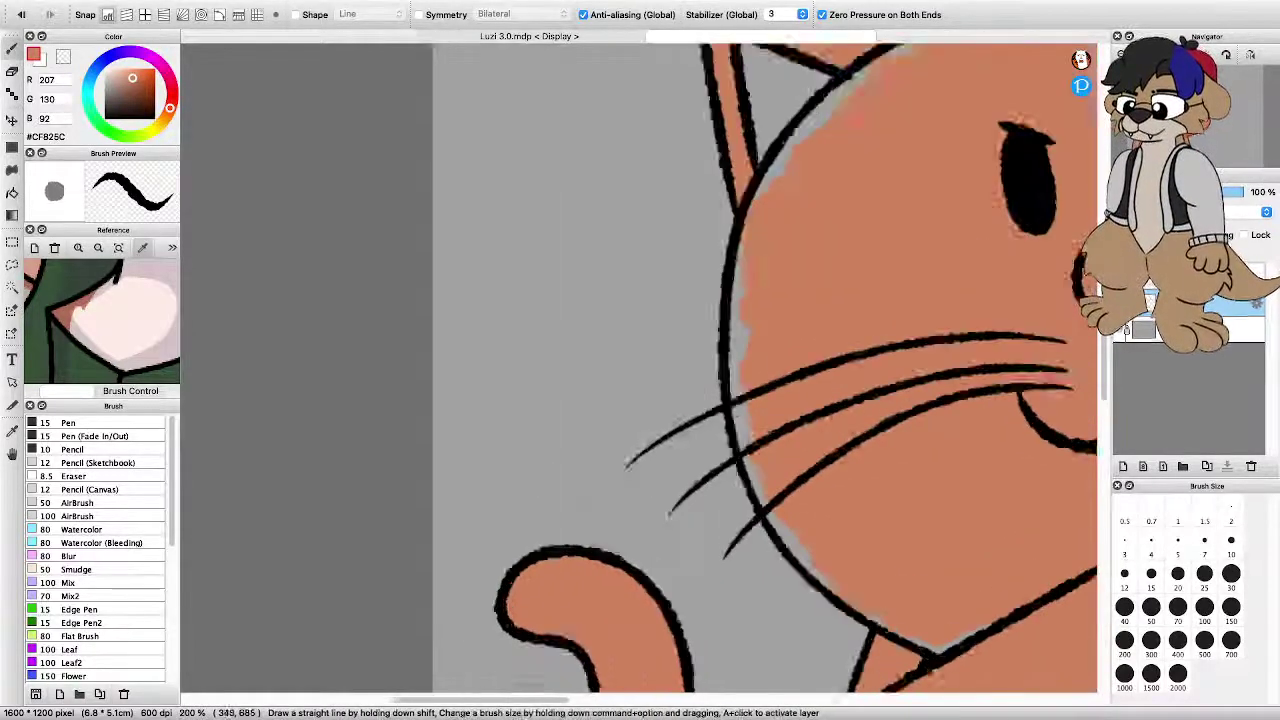
pyautogui.moveTo(862, 622)
pyautogui.mouseDown()
pyautogui.moveTo(954, 662)
pyautogui.moveTo(1032, 628)
pyautogui.mouseUp()
pyautogui.moveTo(755, 515); pyautogui.dragTo(805, 578)
pyautogui.moveTo(752, 518); pyautogui.dragTo(684, 410)
# Fill the remaining gap along the tail-side cheek with orange using a larger brush, from the whiskers up to the ear
pyautogui.press('super+minus')
pyautogui.press('super+minus')
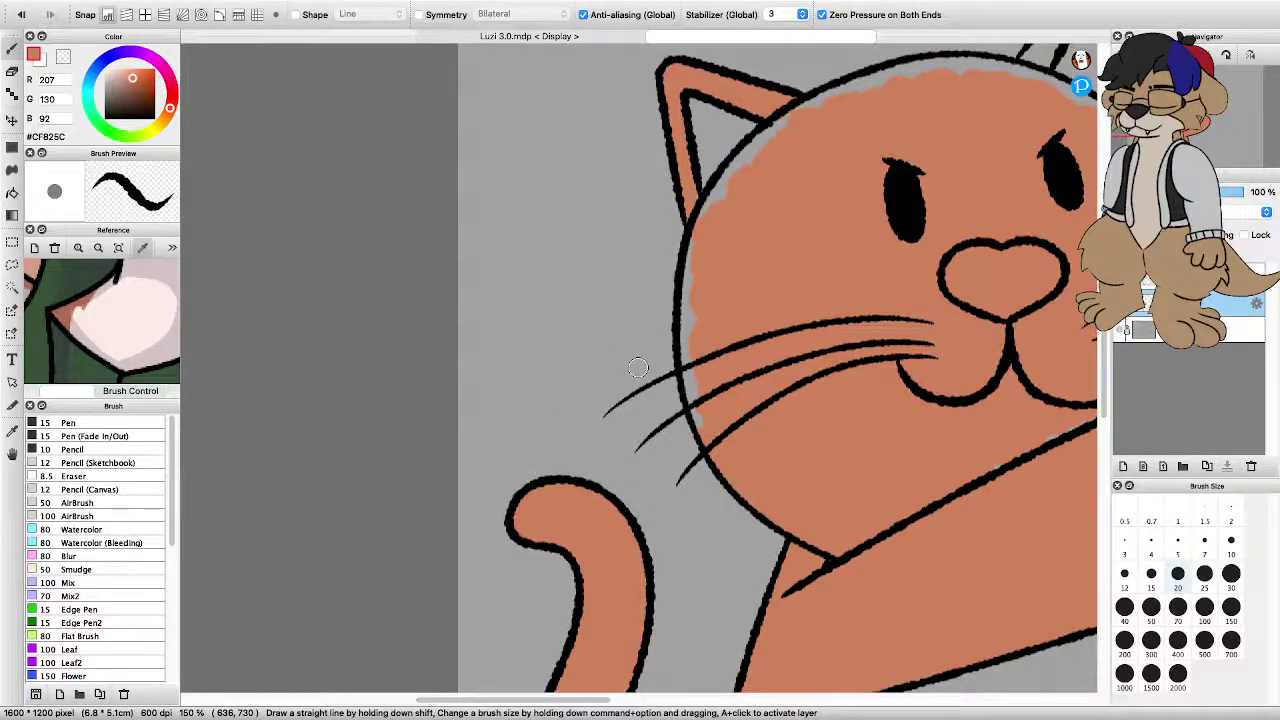
pyautogui.press(']')
pyautogui.moveTo(691, 382); pyautogui.dragTo(692, 402)
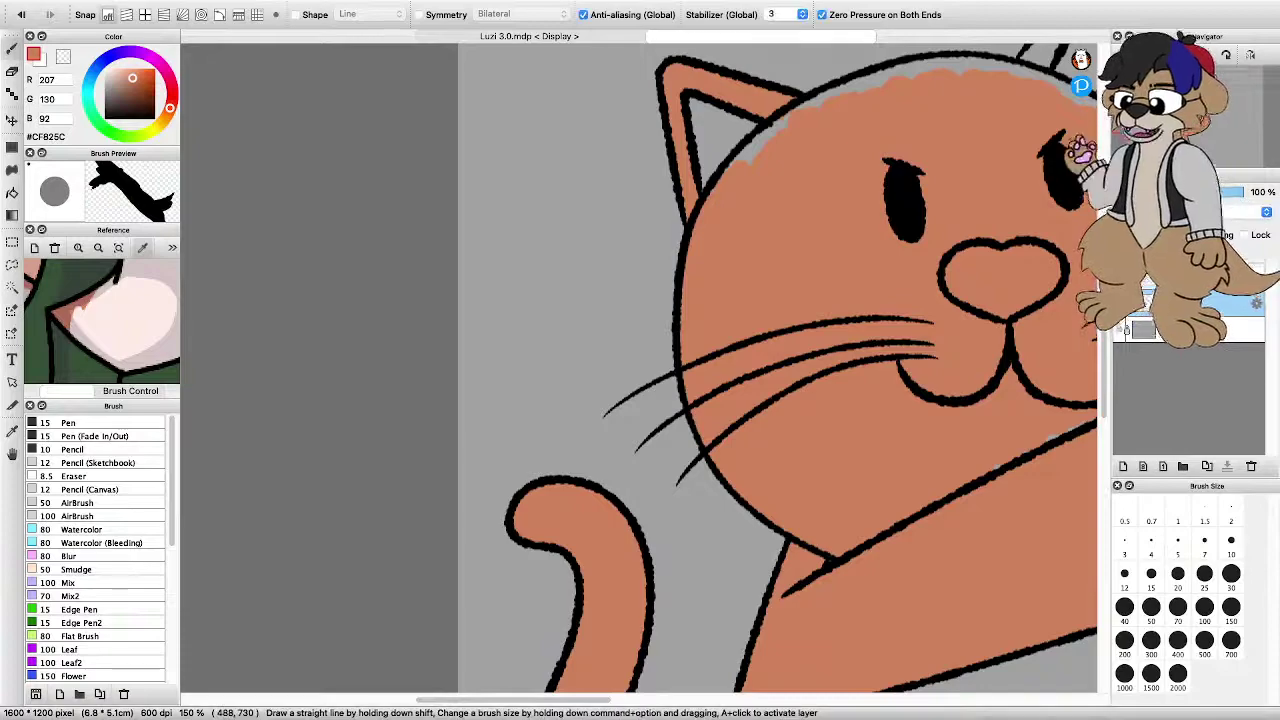
# Fill the small corner between the knife-side whiskers and the foreground arm's upper outline with orange
pyautogui.scroll(-5, 698, 367)
pyautogui.scroll(6, 746, 508)
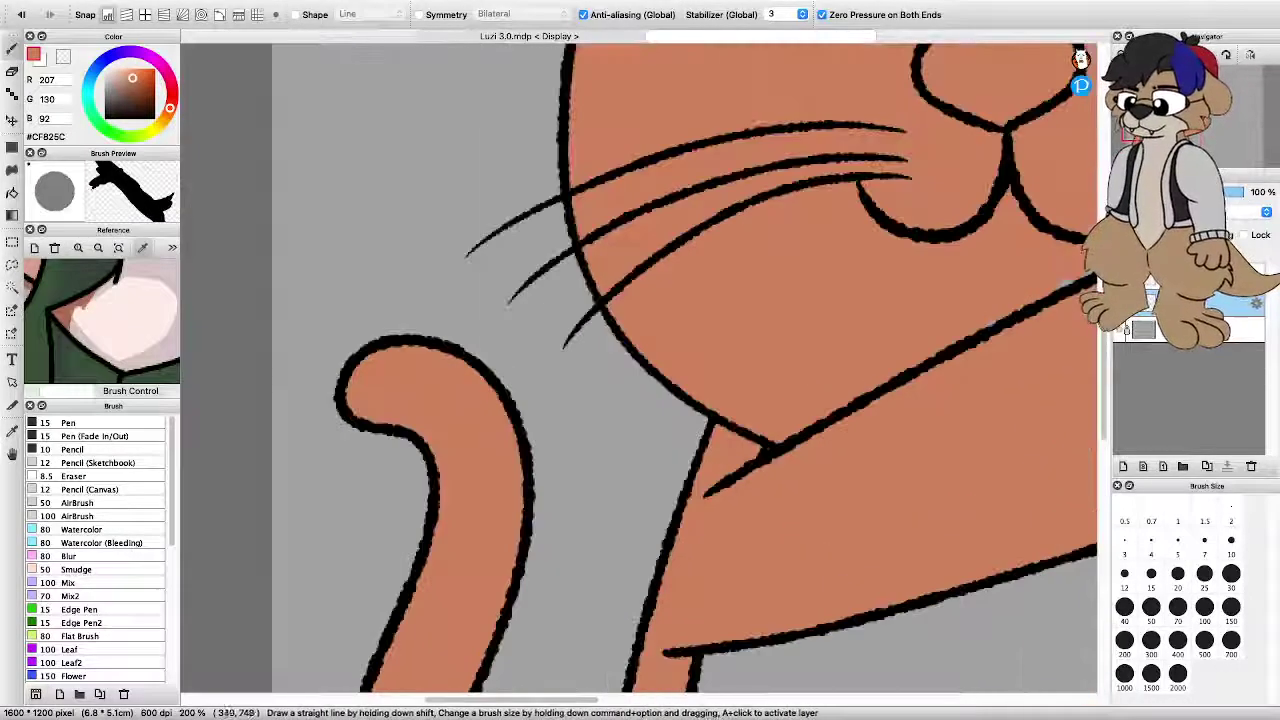
pyautogui.scroll(-4, 747, 419)
pyautogui.scroll(5, 790, 410)
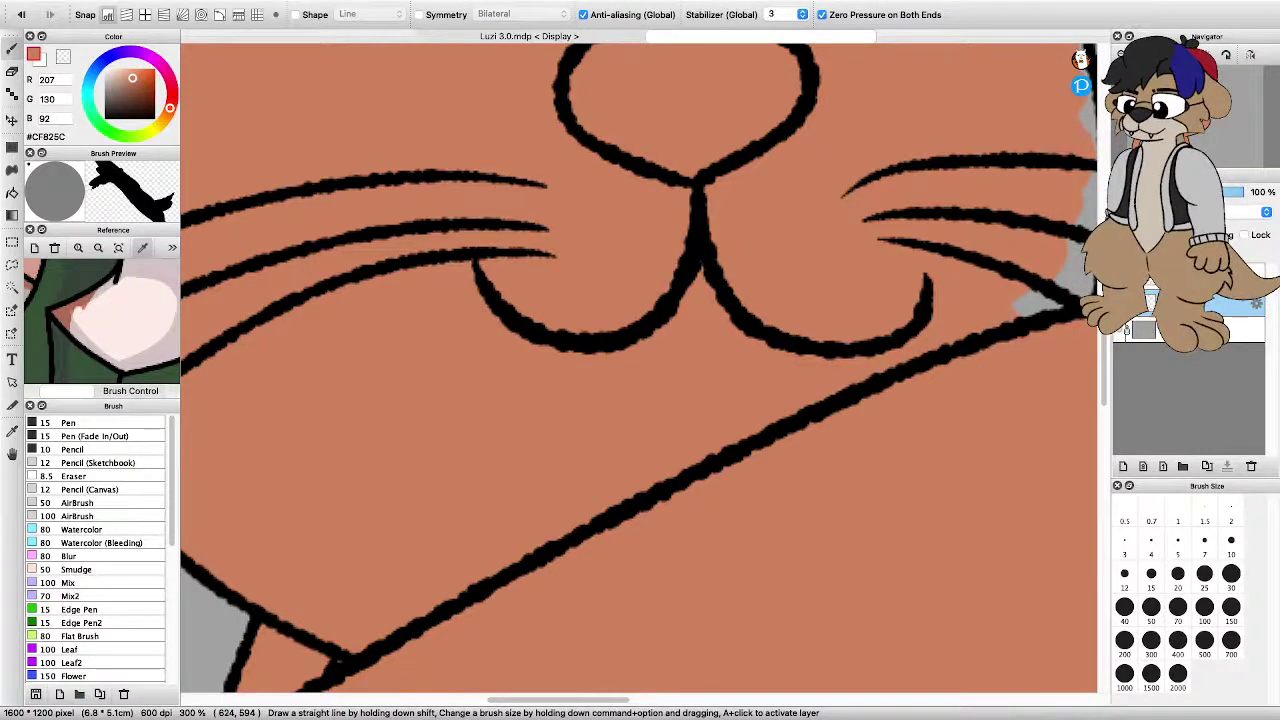
pyautogui.moveTo(1055, 291)
pyautogui.mouseDown()
pyautogui.moveTo(663, 370)
pyautogui.moveTo(692, 368)
pyautogui.mouseUp()
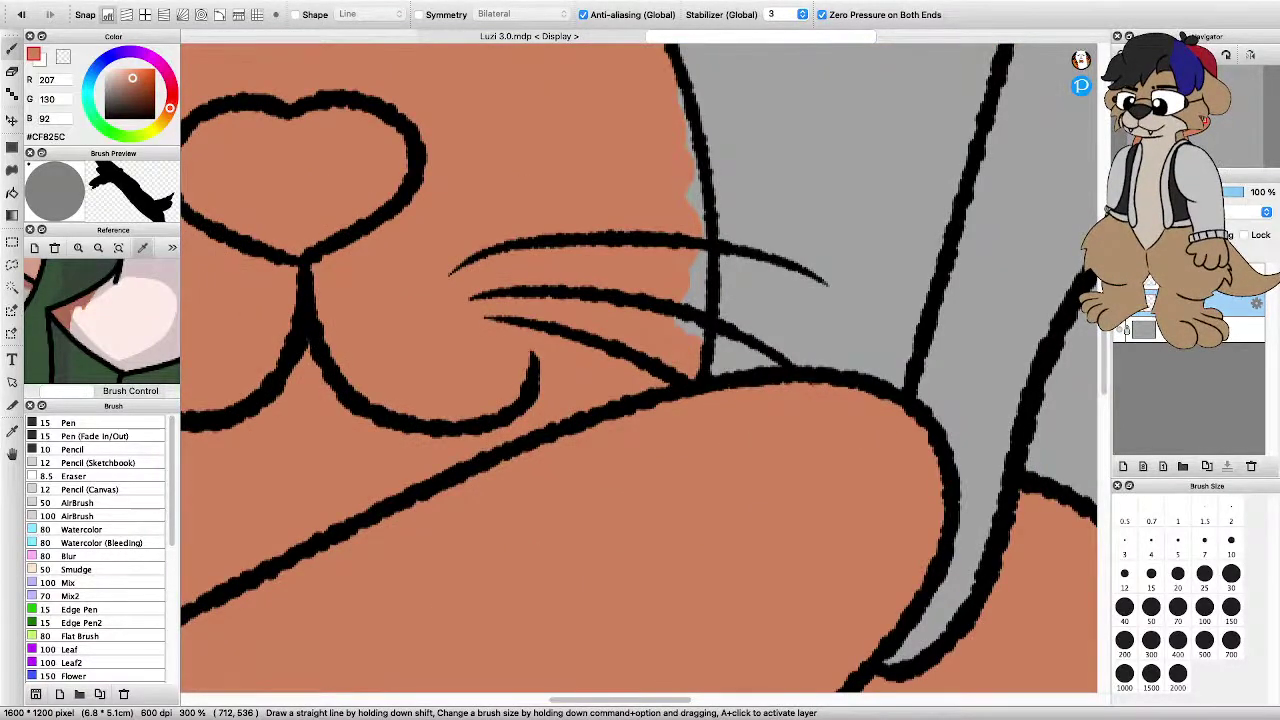
# Fill the gap along the top of the head with orange, following the outline from one ear to the other
pyautogui.scroll(-3, 665, 316)
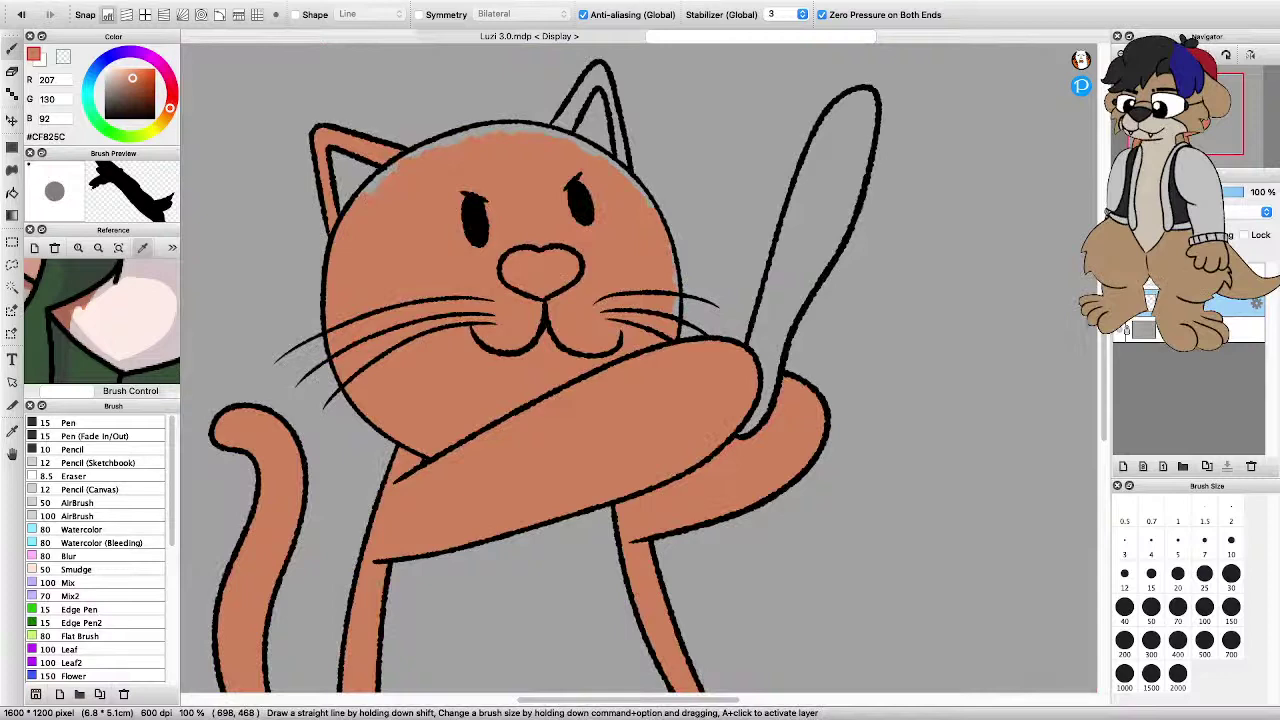
pyautogui.scroll(-2, 440, 190)
pyautogui.scroll(4, 460, 238)
pyautogui.scroll(-5, 396, 183)
pyautogui.scroll(3, 385, 177)
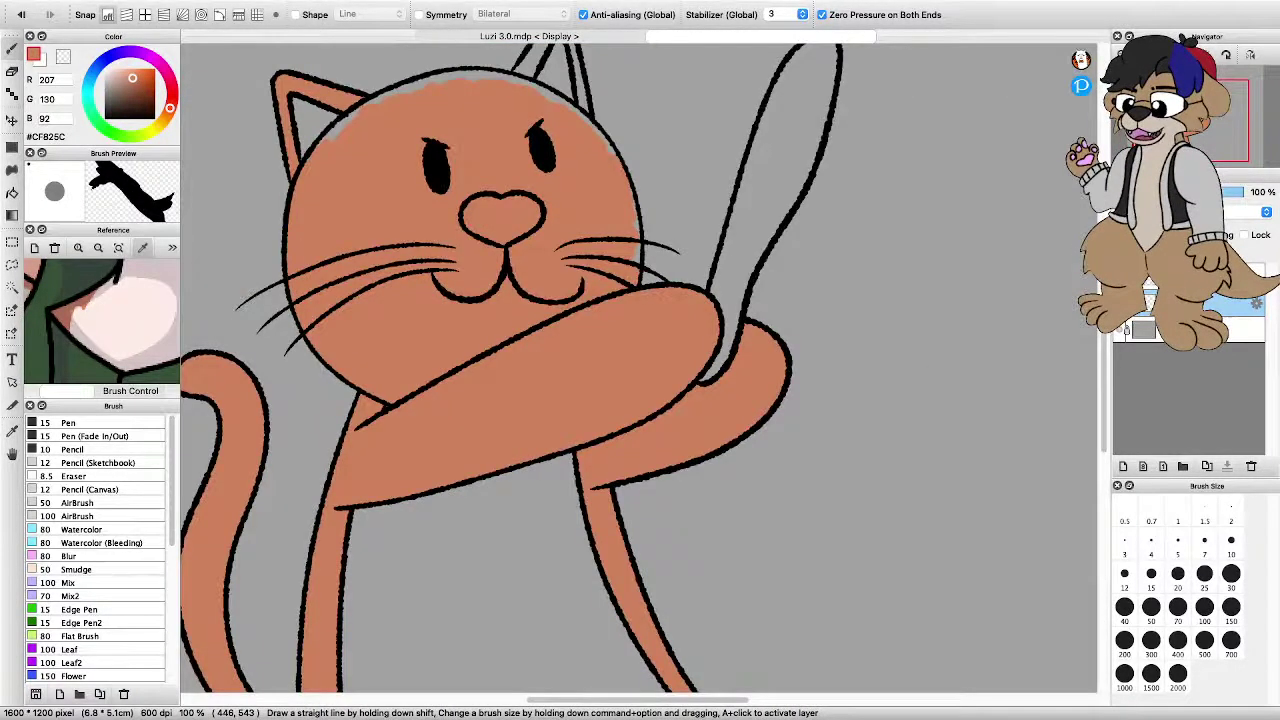
pyautogui.scroll(2, 398, 117)
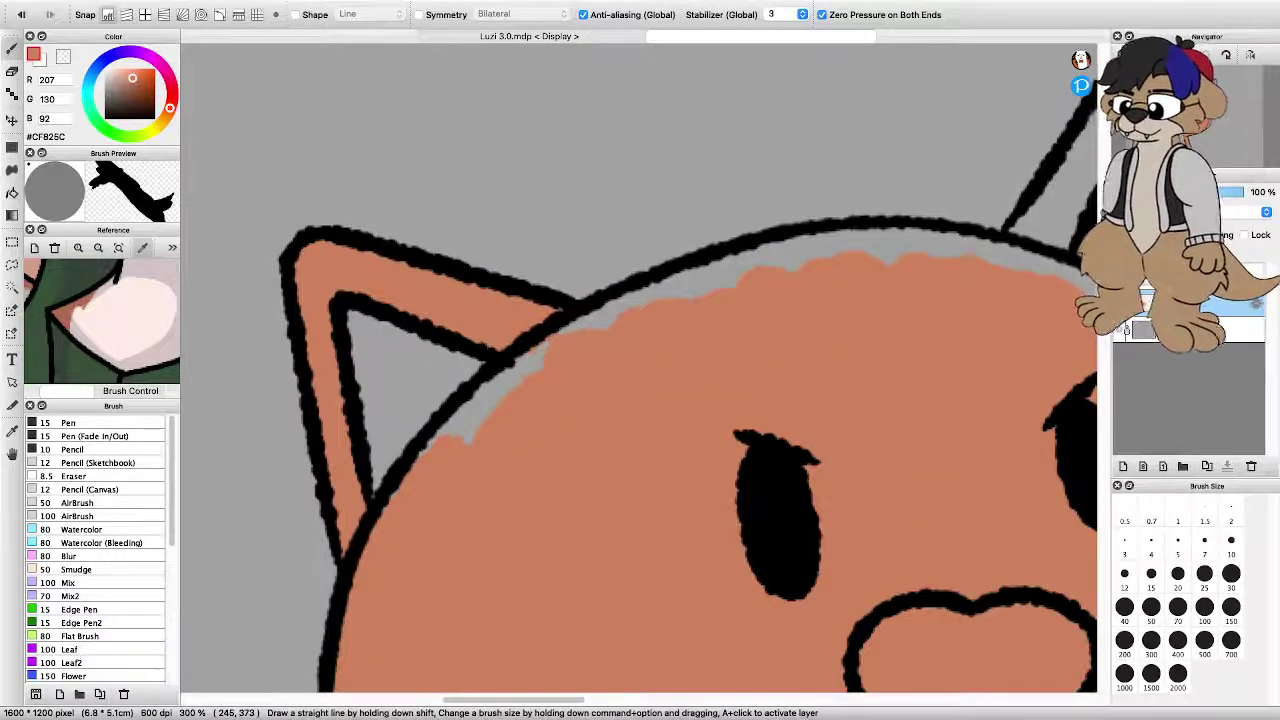
pyautogui.moveTo(445, 432)
pyautogui.mouseDown()
pyautogui.moveTo(511, 363)
pyautogui.moveTo(629, 301)
pyautogui.moveTo(820, 245)
pyautogui.moveTo(910, 245)
pyautogui.moveTo(954, 235)
pyautogui.mouseUp()
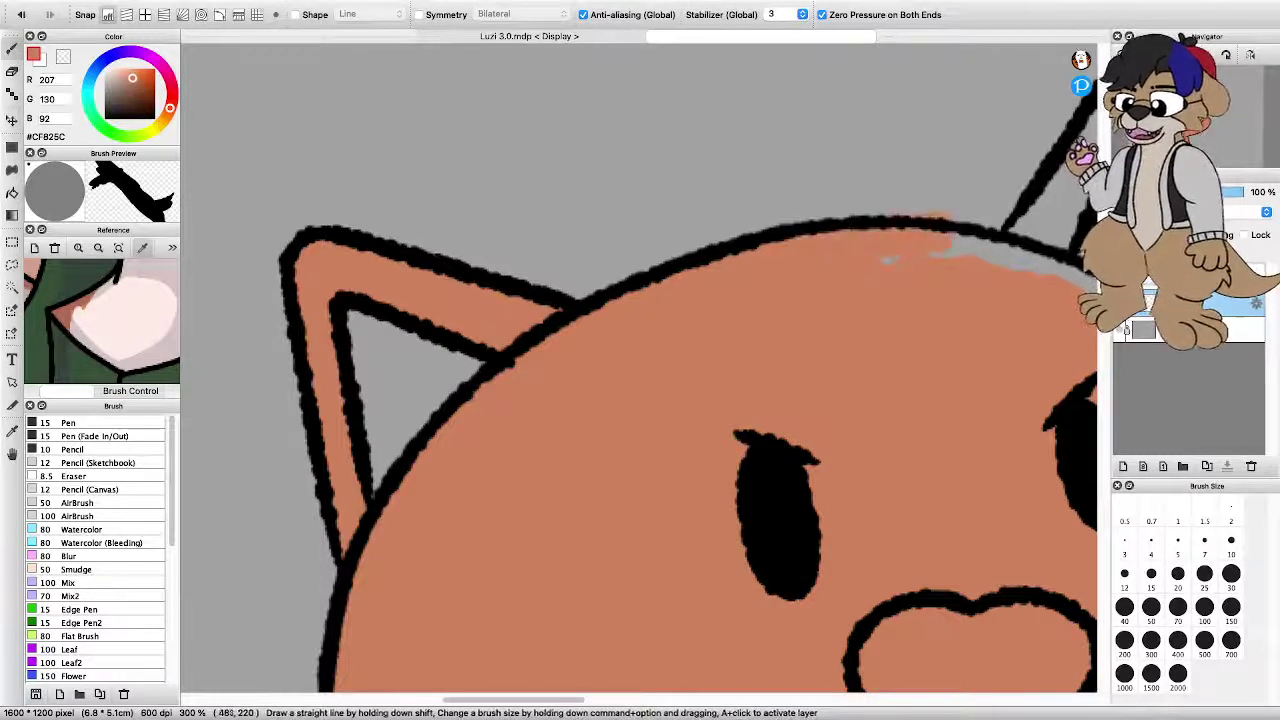
pyautogui.moveTo(455, 436); pyautogui.dragTo(515, 380)
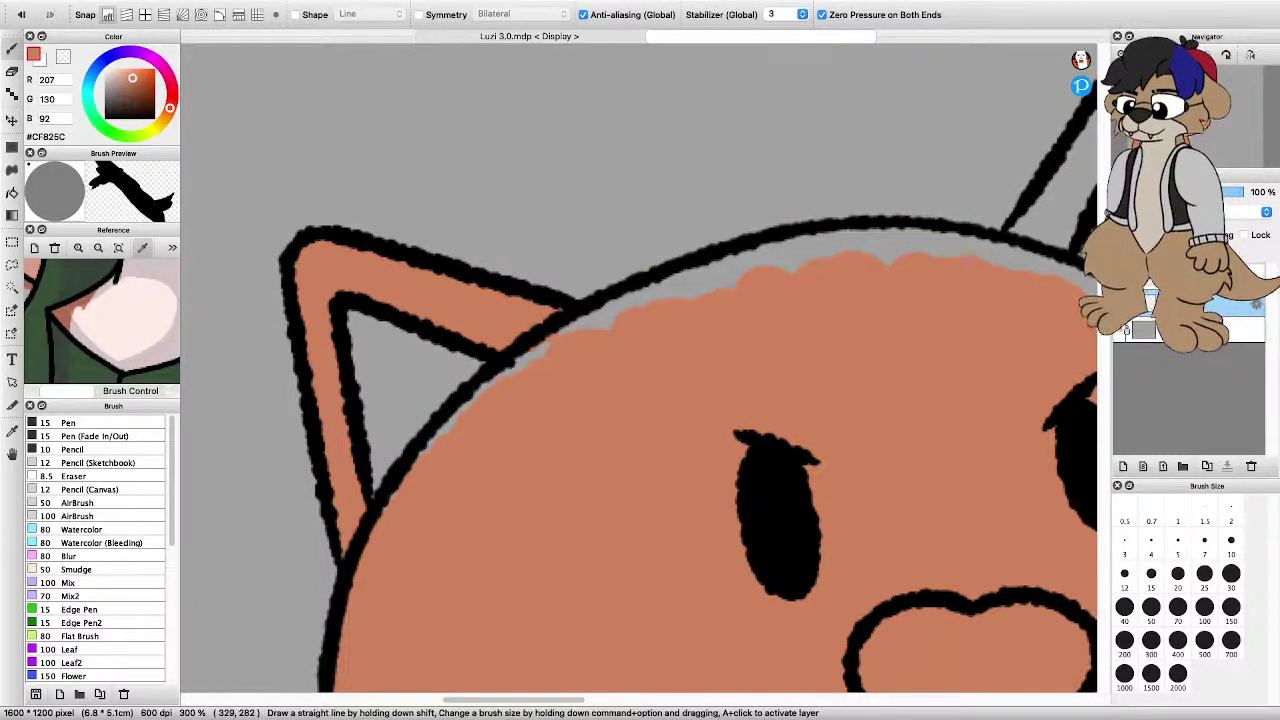
pyautogui.press('Left')
pyautogui.press('Left')
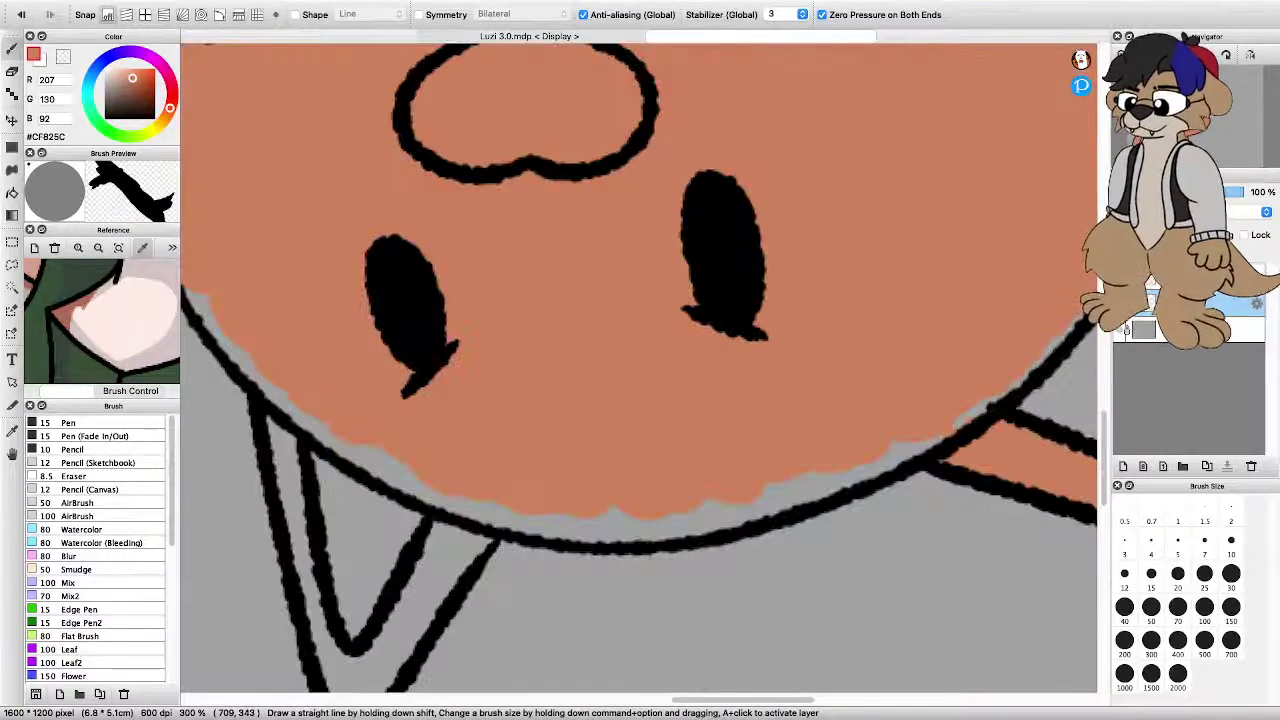
pyautogui.moveTo(198, 298)
pyautogui.mouseDown()
pyautogui.moveTo(316, 426)
pyautogui.moveTo(445, 500)
pyautogui.moveTo(570, 522)
pyautogui.moveTo(682, 522)
pyautogui.moveTo(920, 452)
pyautogui.moveTo(1020, 368)
pyautogui.moveTo(1068, 298)
pyautogui.mouseUp()
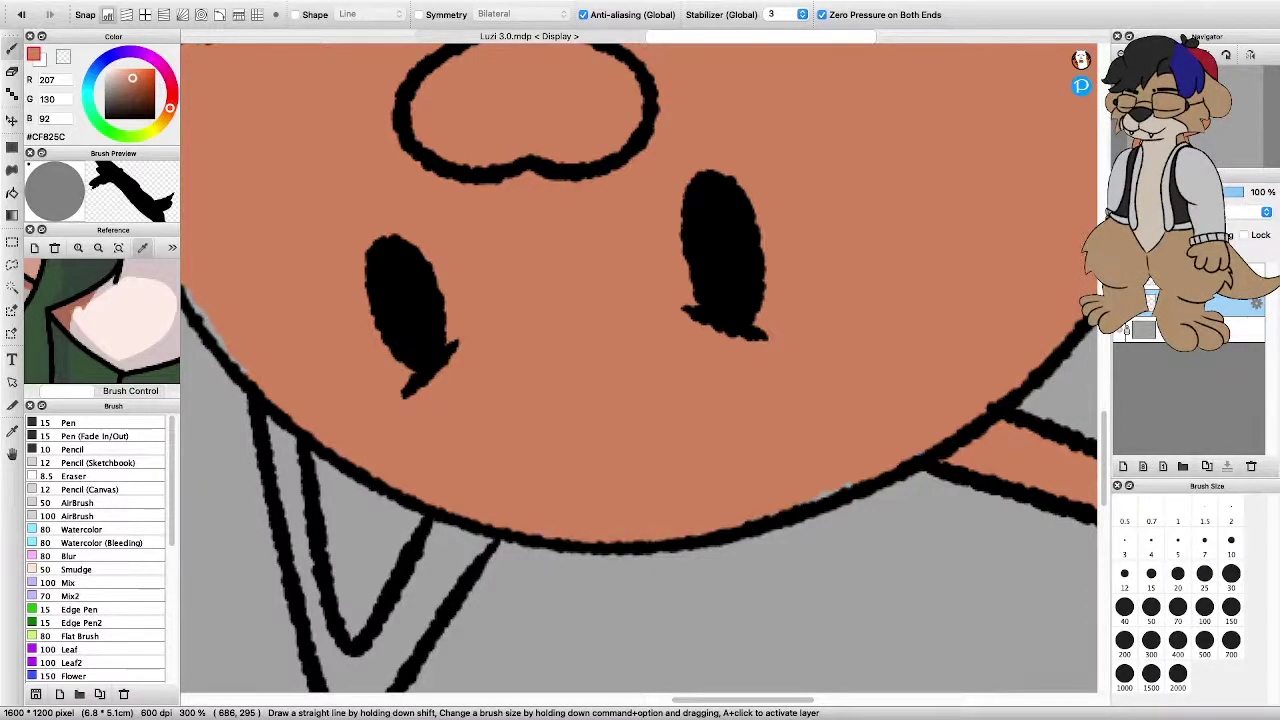
# Fill the gap along the knife-side cheek's outline with orange, from the ear down past the whiskers
pyautogui.scroll(-2, 970, 500)
pyautogui.scroll(2, 580, 380)
pyautogui.scroll(-2, 517, 273)
pyautogui.scroll(2, 494, 220)
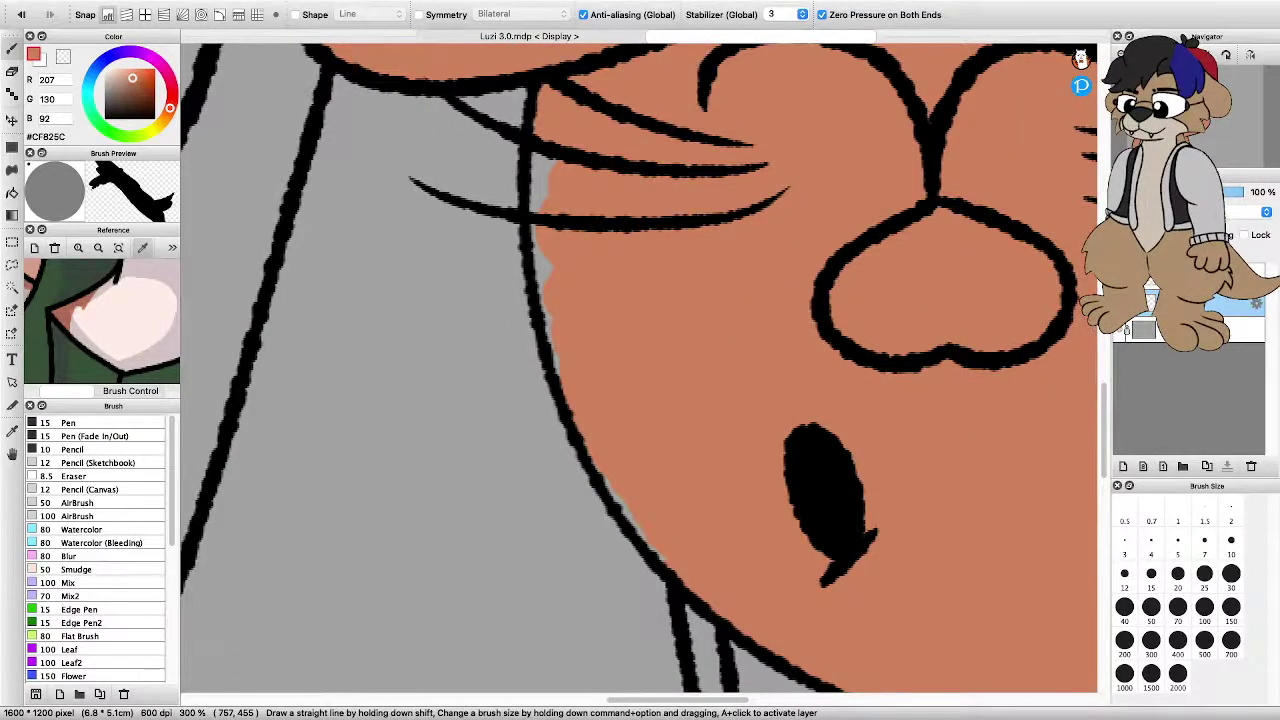
pyautogui.scroll(-2, 568, 310)
pyautogui.scroll(2, 542, 254)
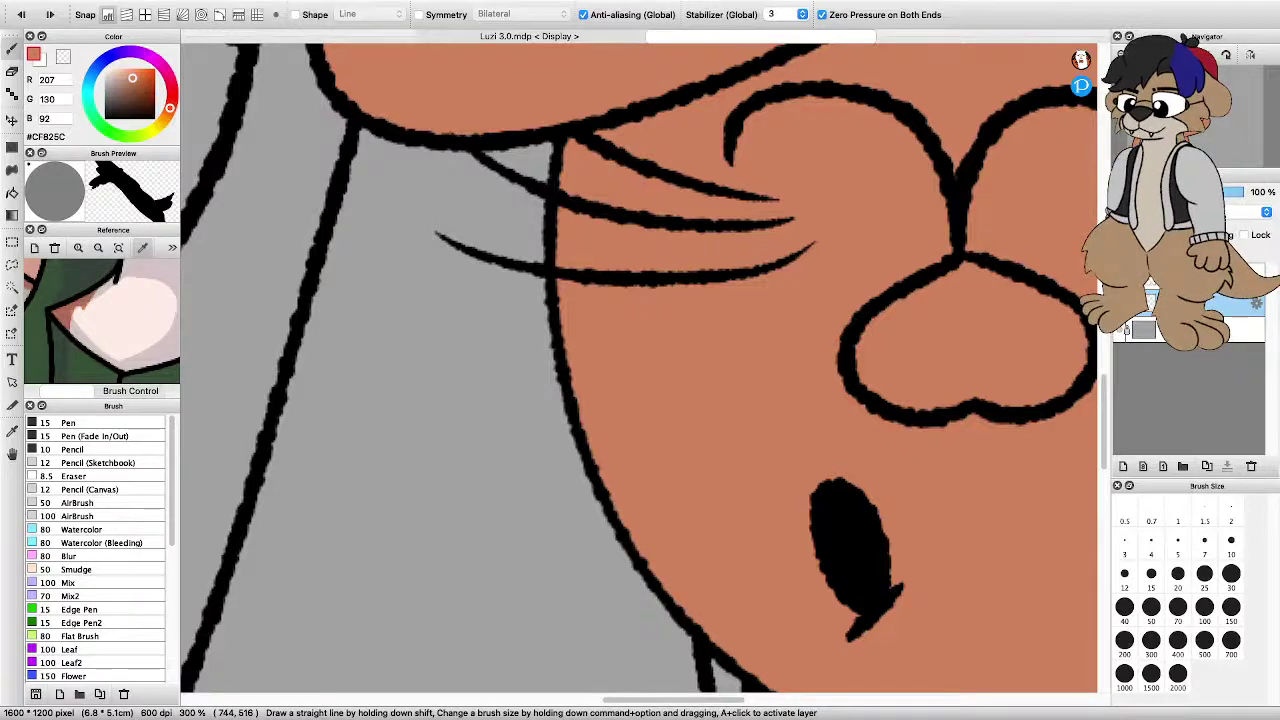
# Paint the outer band of the ear nearer the knife orange, leaving the inner ear uncolored
pyautogui.scroll(-4, 638, 367)
pyautogui.press('Left')
pyautogui.press('Left')
pyautogui.press('Left')
pyautogui.press('Left')
pyautogui.press('Left')
pyautogui.press('Left')
pyautogui.press('Left')
pyautogui.press('Left')
pyautogui.press('Left')
pyautogui.press('Left')
pyautogui.press('Left')
pyautogui.press('Left')
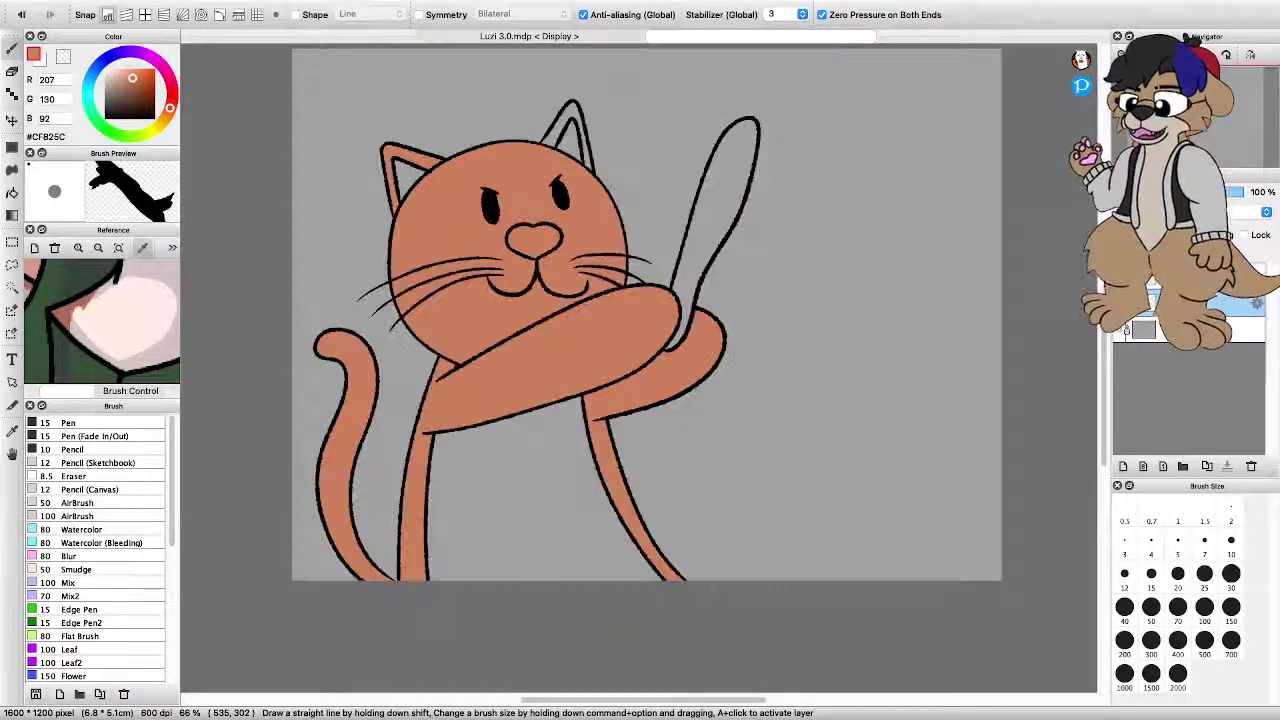
pyautogui.scroll(-2, 756, 438)
pyautogui.scroll(6, 640, 290)
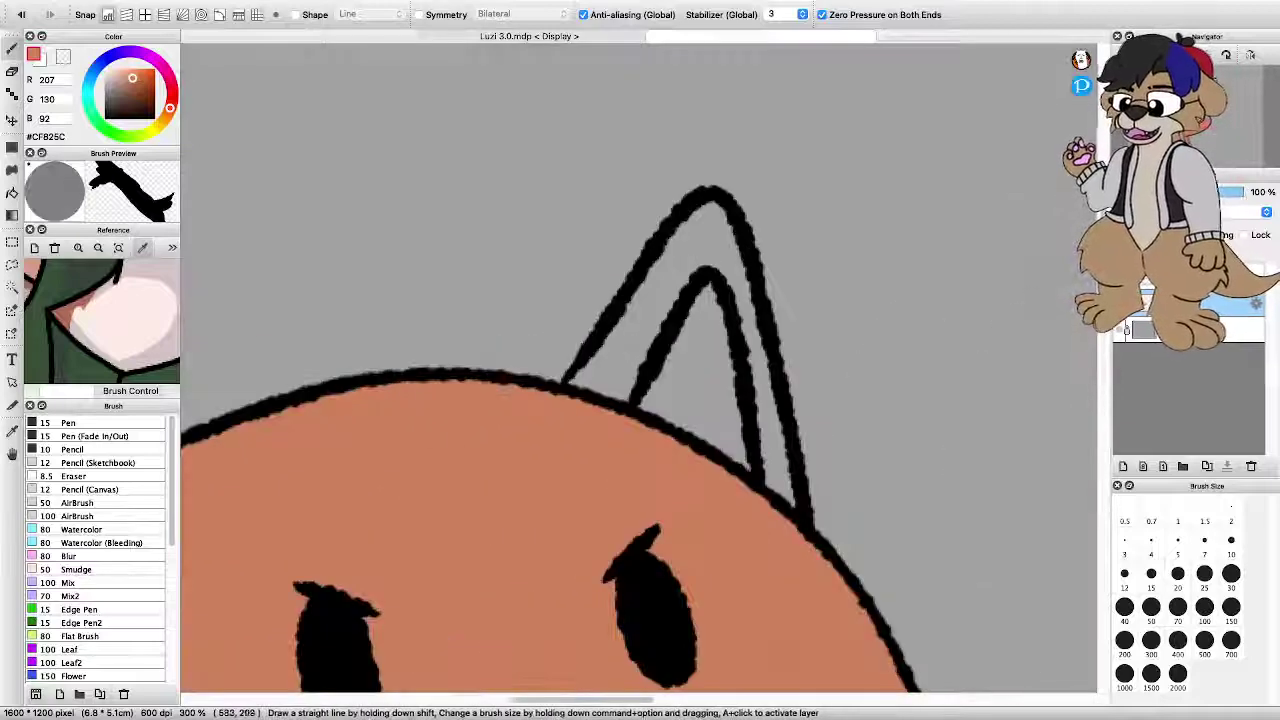
pyautogui.moveTo(578, 382)
pyautogui.mouseDown()
pyautogui.moveTo(712, 212)
pyautogui.moveTo(790, 500)
pyautogui.mouseUp()
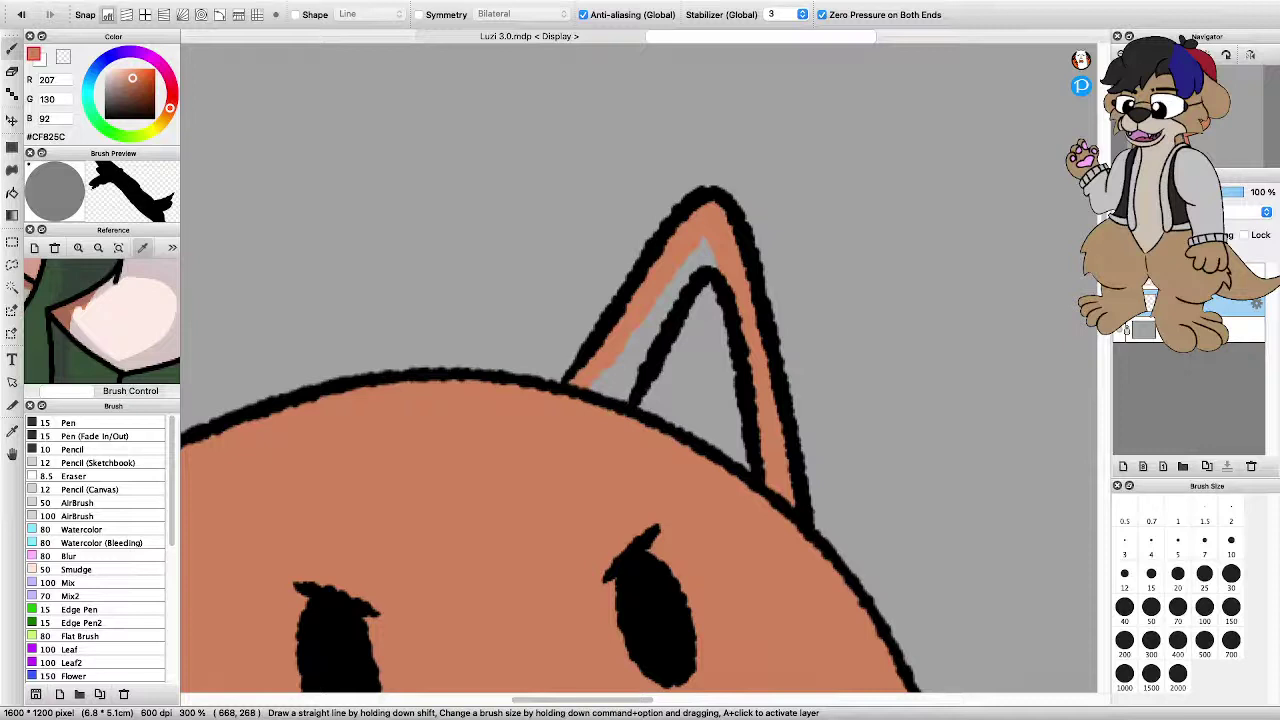
pyautogui.moveTo(596, 382)
pyautogui.mouseDown()
pyautogui.moveTo(612, 388)
pyautogui.moveTo(640, 355)
pyautogui.moveTo(708, 245)
pyautogui.mouseUp()
pyautogui.moveTo(604, 374); pyautogui.dragTo(620, 358)
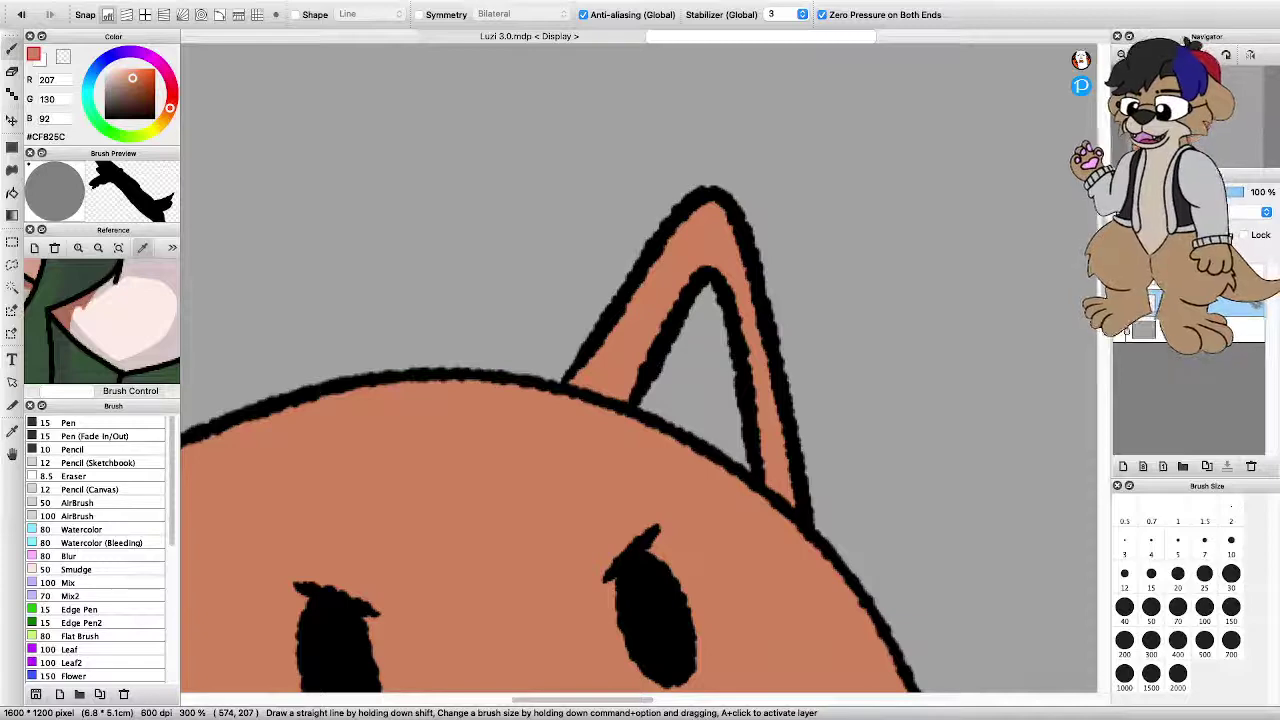
# Sample black (#000000) from the character's nose in the reference image as the drawing color for the cat's nose
pyautogui.scroll(-5, 598, 380)
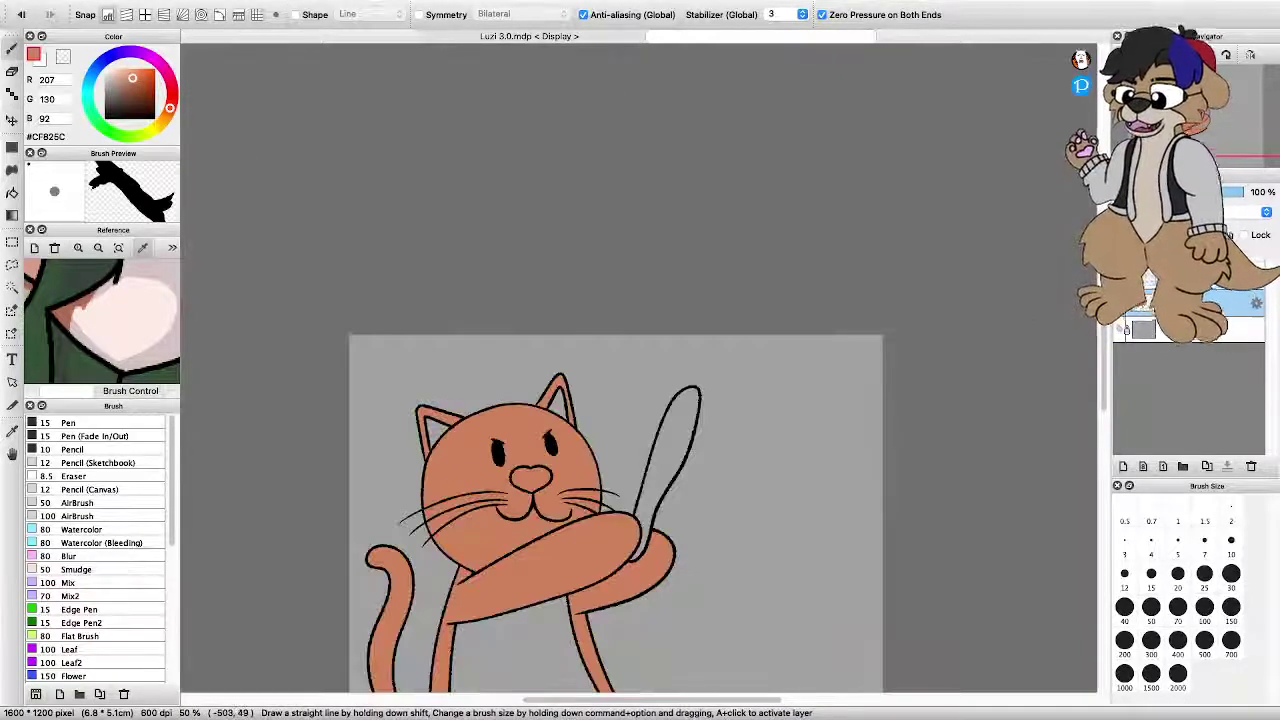
pyautogui.press('super+minus')
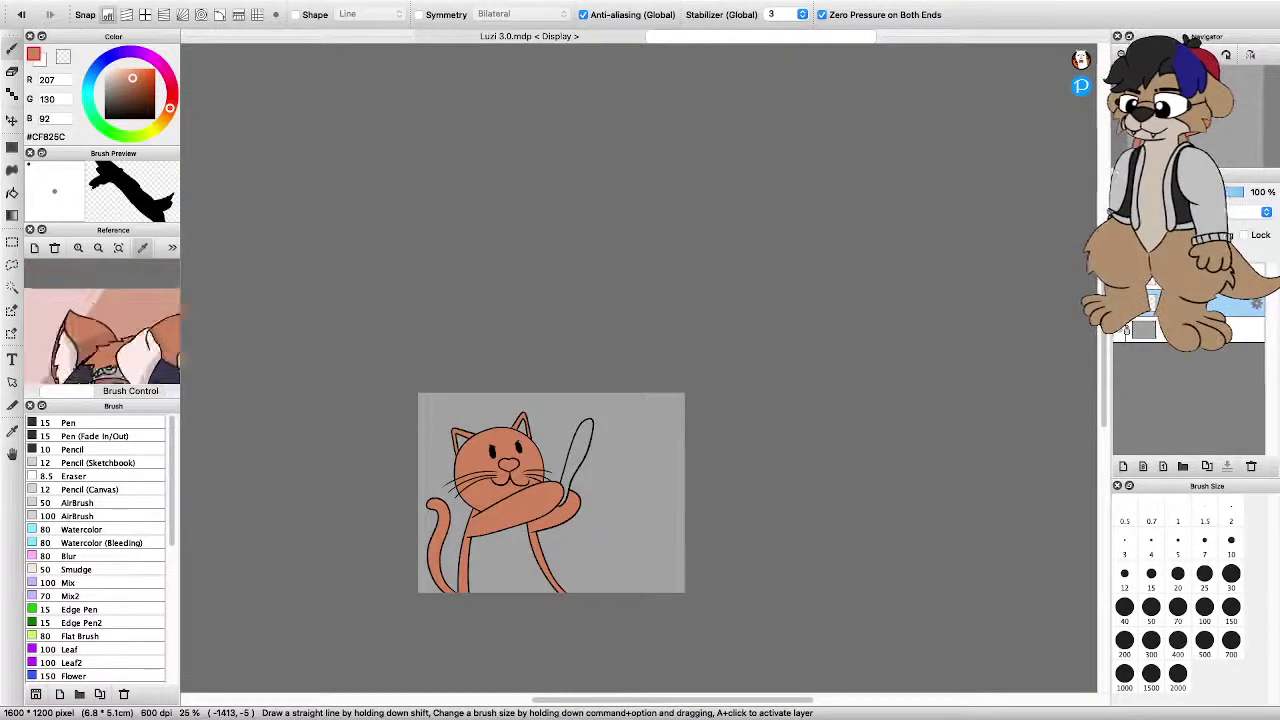
pyautogui.scroll(-1, 140, 345)
pyautogui.scroll(4, 473, 450)
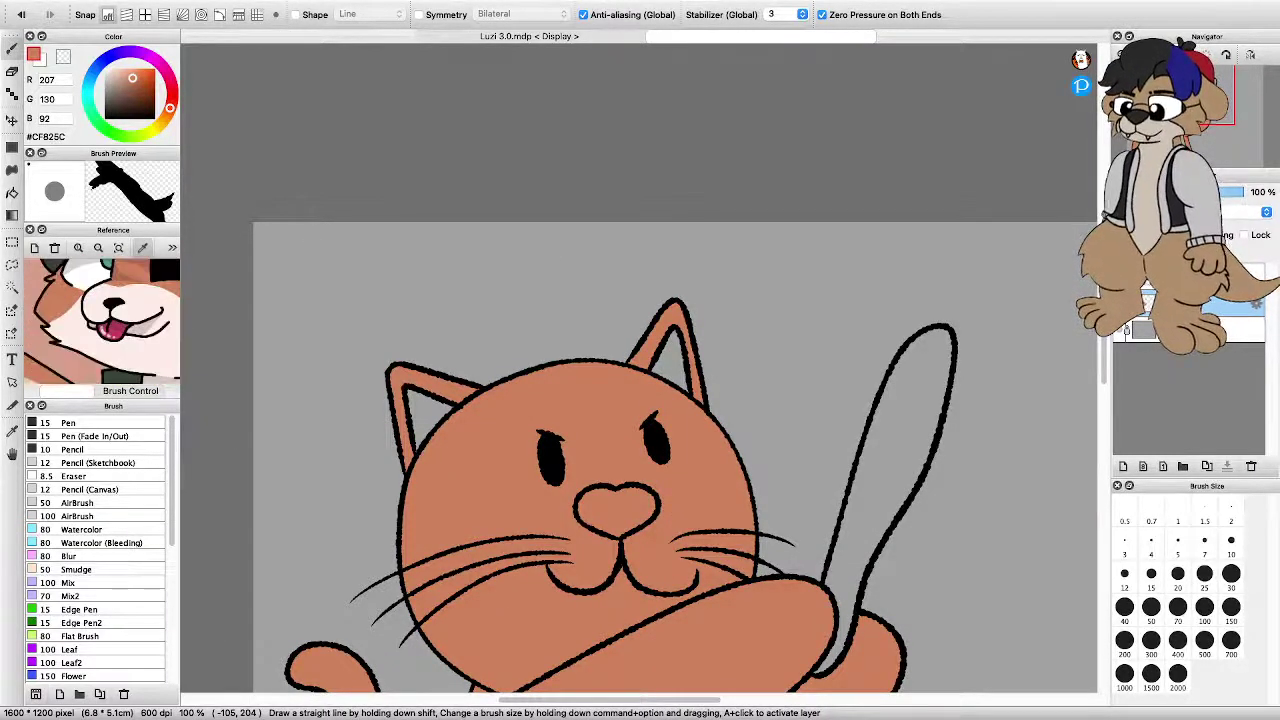
pyautogui.scroll(-4, 578, 425)
pyautogui.scroll(2, 568, 525)
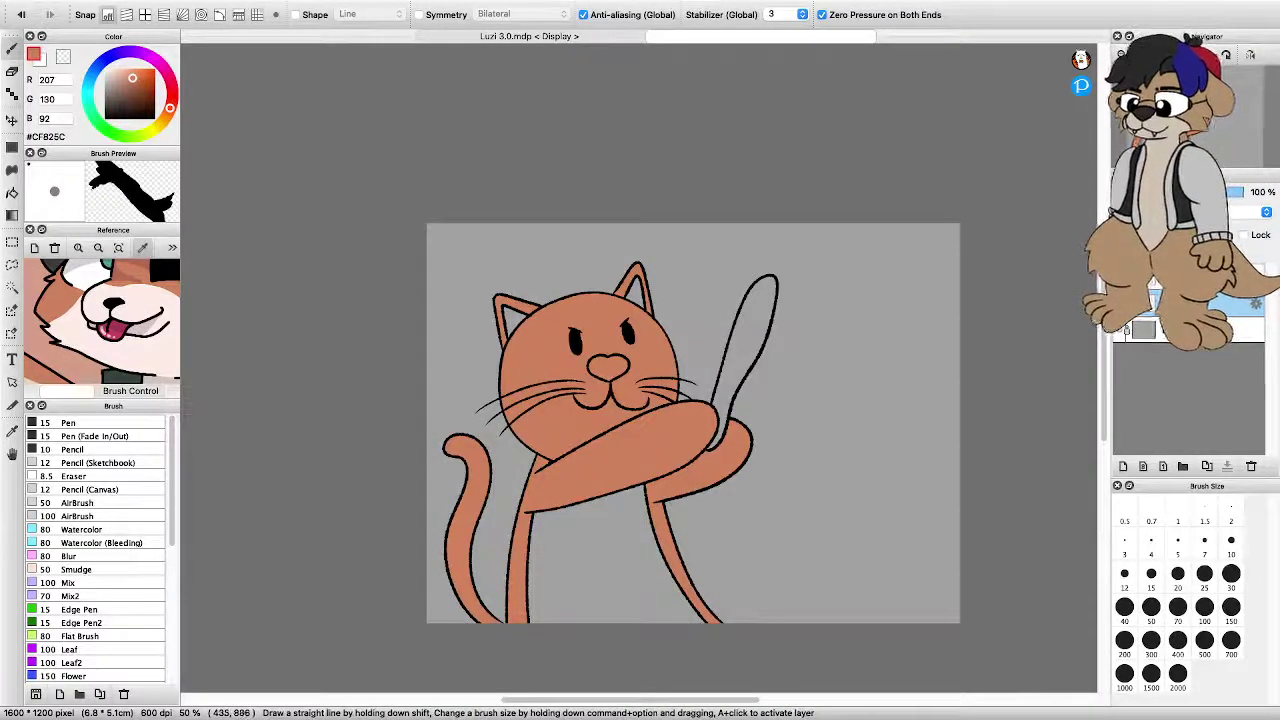
pyautogui.press('super+plus')
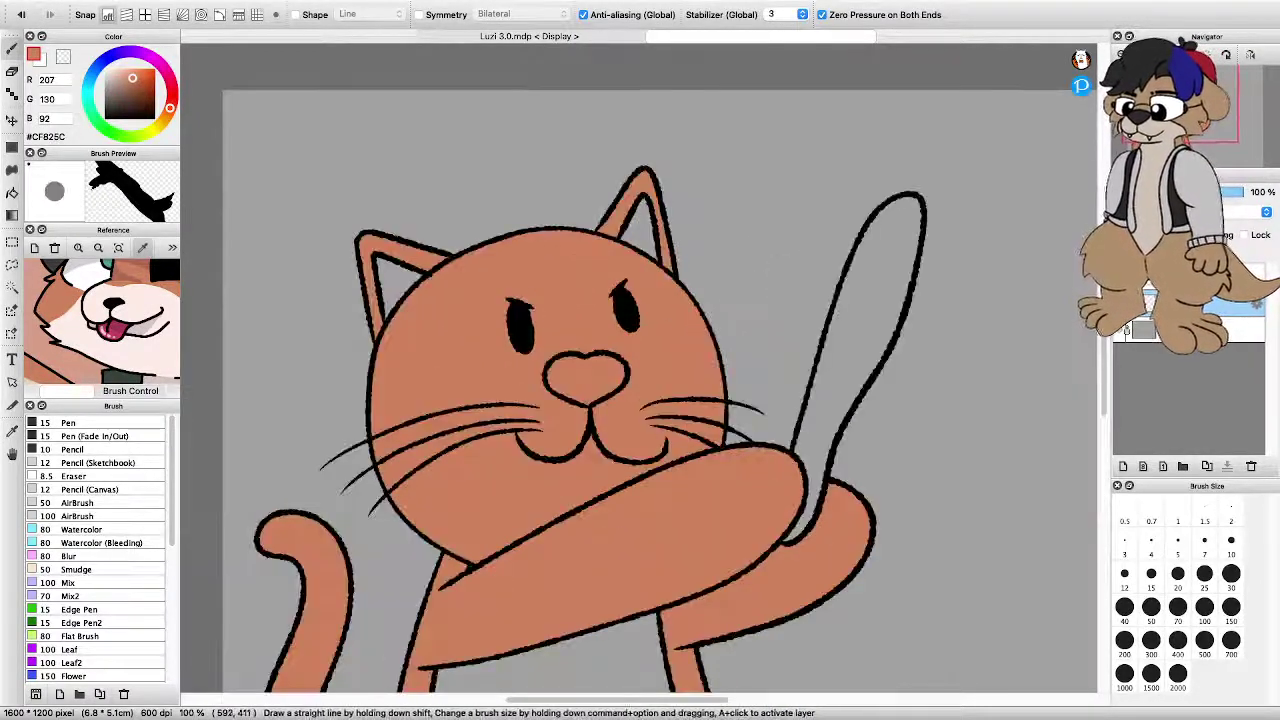
pyautogui.scroll(5, 113, 304)
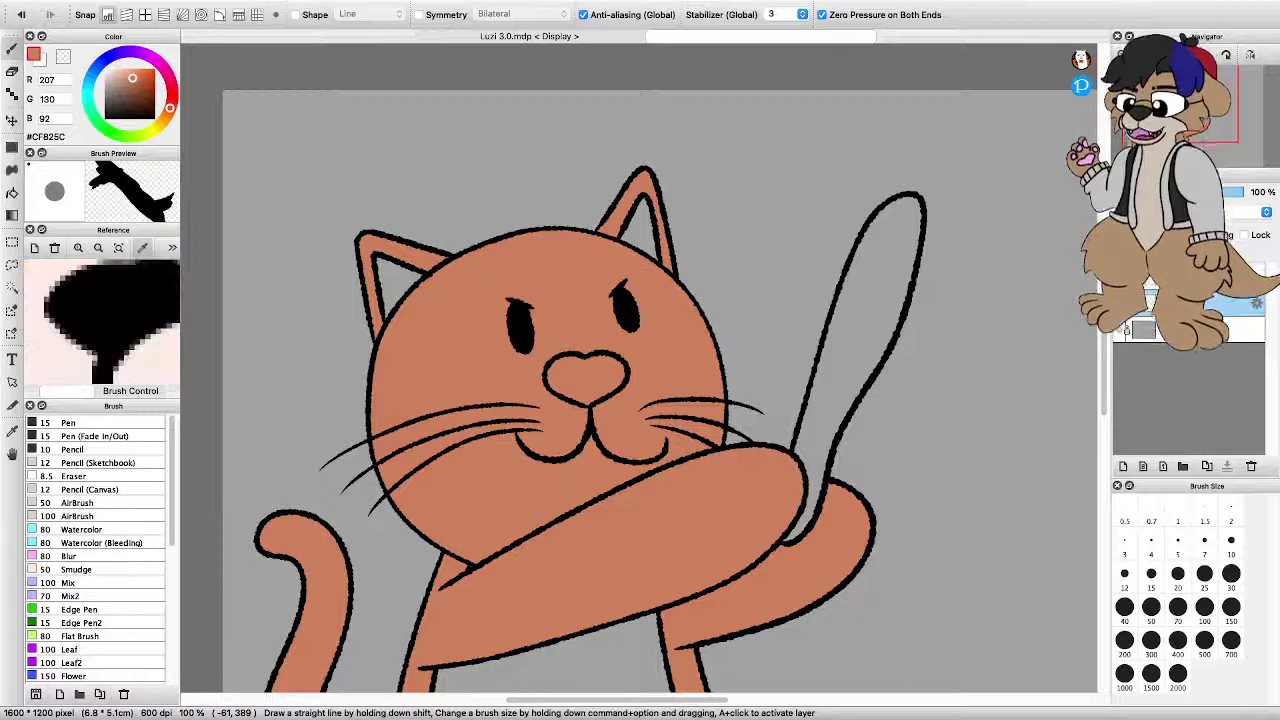
pyautogui.click(113, 300)
pyautogui.scroll(-2, 599, 356)
pyautogui.scroll(4, 600, 390)
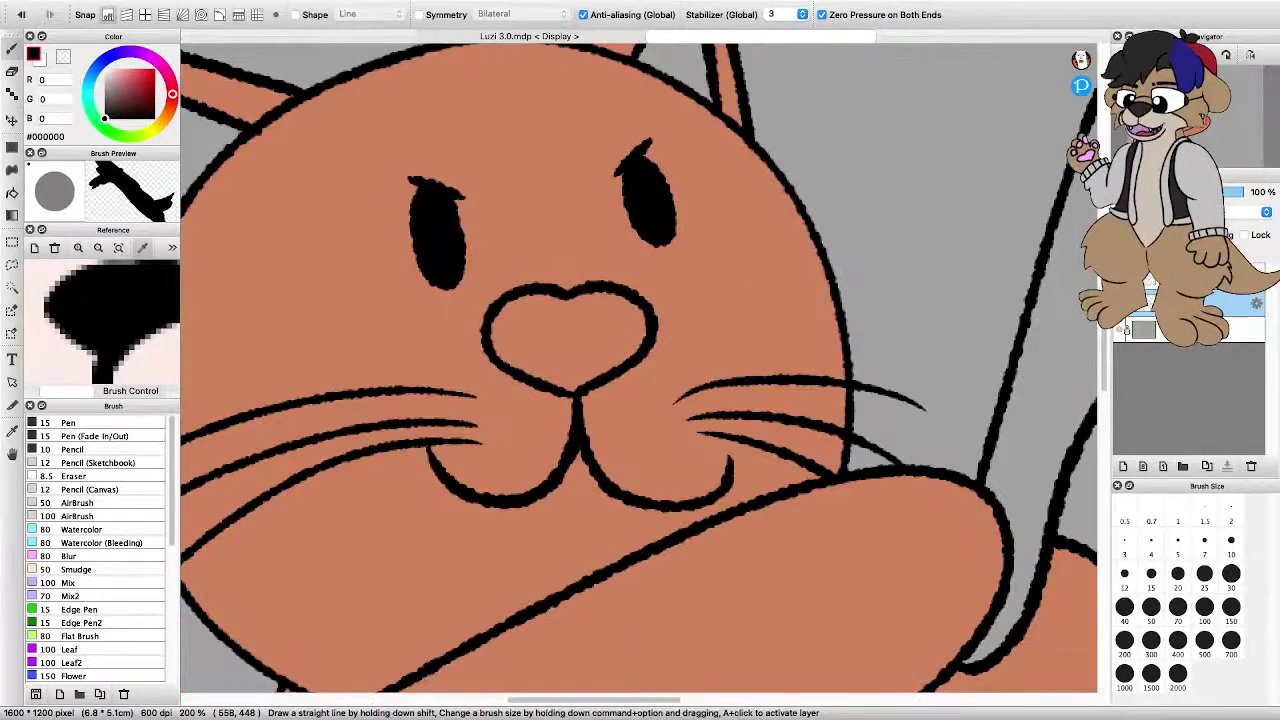
# Paint the inside of the cat's heart-shaped nose solid black
pyautogui.press('super+plus')
pyautogui.moveTo(565, 390)
pyautogui.mouseDown()
pyautogui.moveTo(515, 362)
pyautogui.moveTo(494, 318)
pyautogui.moveTo(526, 276)
pyautogui.moveTo(596, 290)
pyautogui.moveTo(654, 276)
pyautogui.moveTo(704, 308)
pyautogui.moveTo(682, 352)
pyautogui.moveTo(614, 382)
pyautogui.moveTo(548, 366)
pyautogui.moveTo(514, 306)
pyautogui.moveTo(672, 308)
pyautogui.moveTo(612, 360)
pyautogui.moveTo(530, 332)
pyautogui.moveTo(650, 330)
pyautogui.moveTo(640, 316)
pyautogui.mouseUp()
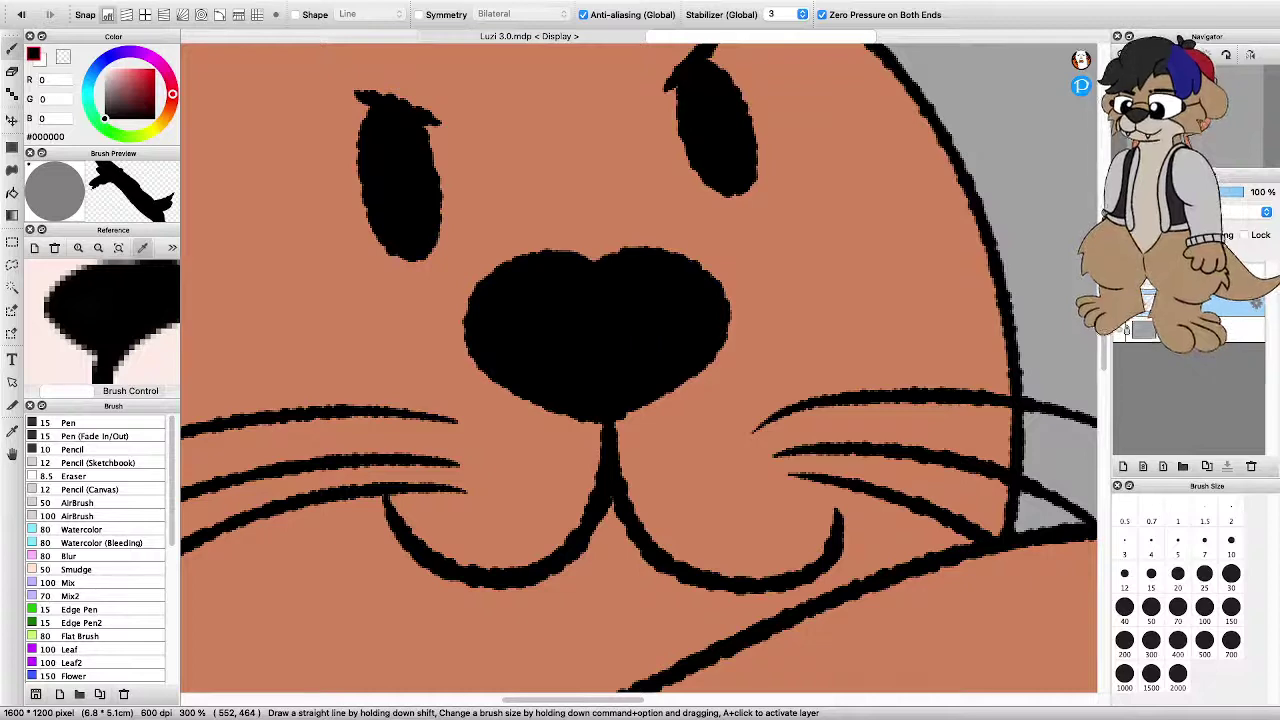
pyautogui.scroll(-4, 547, 311)
pyautogui.scroll(-5, 88, 322)
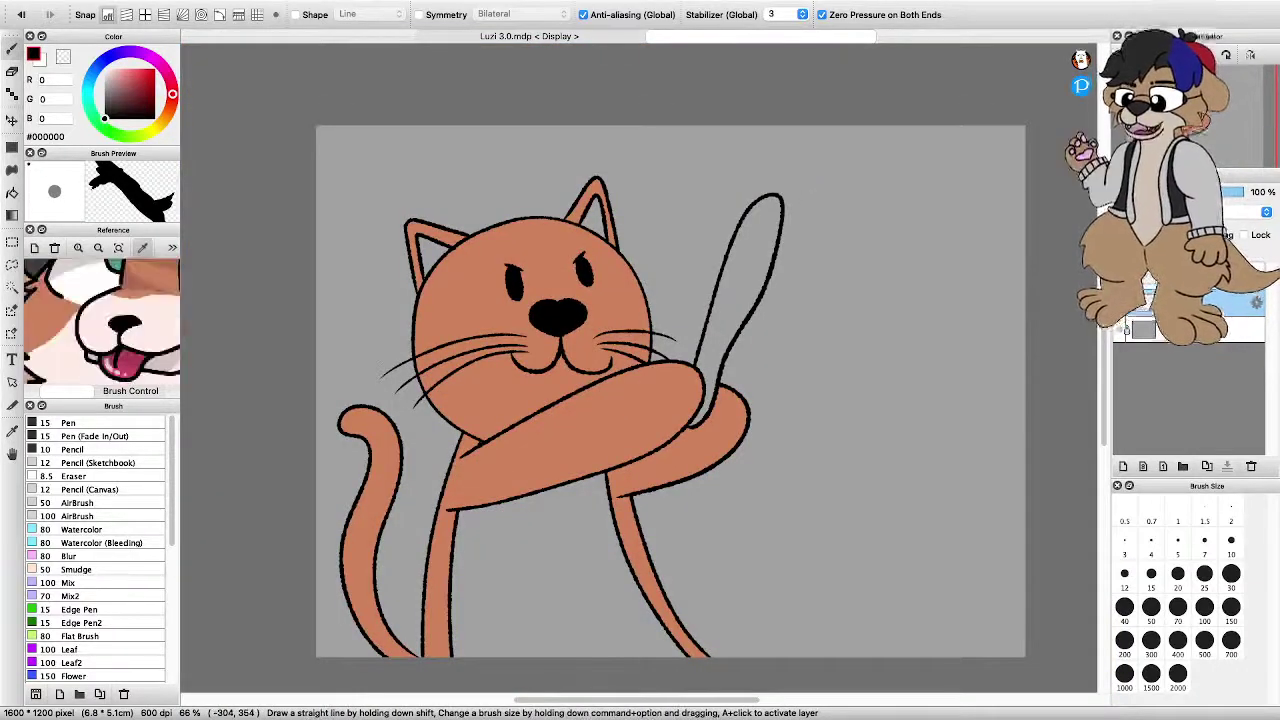
# Sample the pale pink (#FFEDE7) from the reference character's muzzle and fill the inner ear farther from the knife with it
pyautogui.scroll(2, 88, 322)
pyautogui.click(70, 342)
pyautogui.scroll(1, 542, 263)
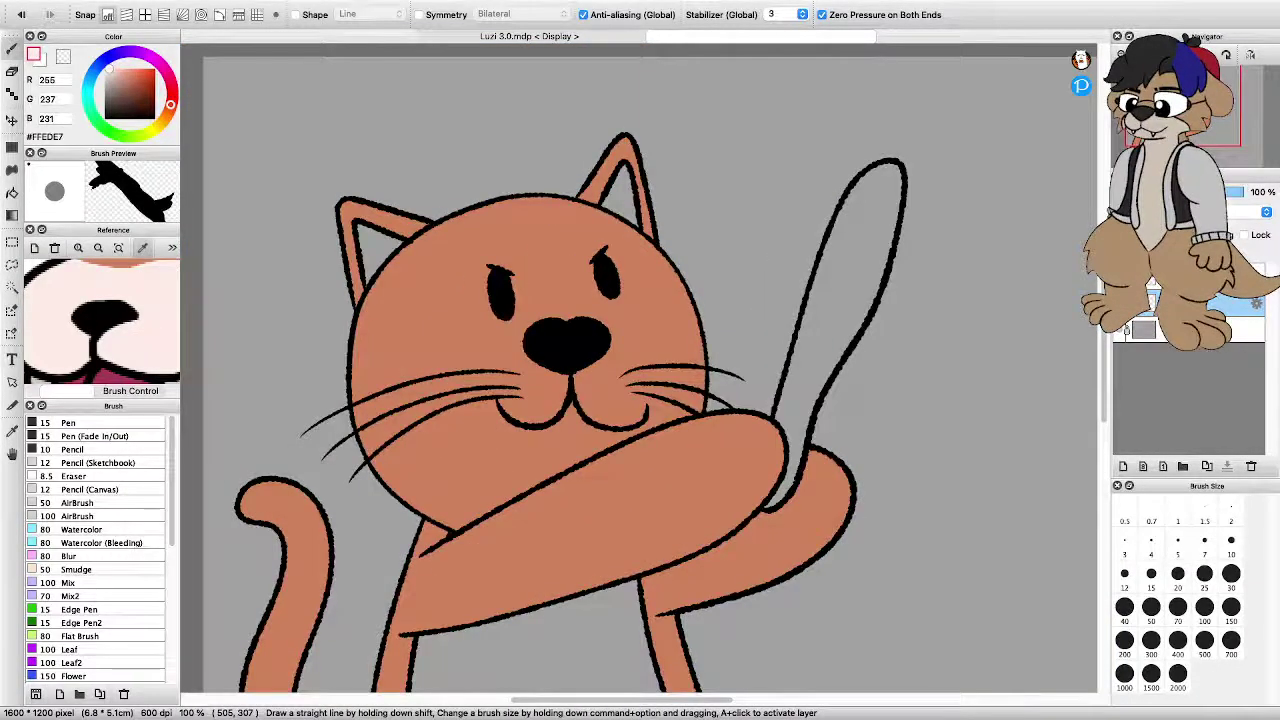
pyautogui.scroll(5, 340, 230)
pyautogui.moveTo(510, 445)
pyautogui.mouseDown()
pyautogui.moveTo(515, 365)
pyautogui.moveTo(475, 285)
pyautogui.moveTo(468, 235)
pyautogui.moveTo(705, 340)
pyautogui.moveTo(555, 490)
pyautogui.moveTo(530, 543)
pyautogui.mouseUp()
pyautogui.rightClick(800, 470)
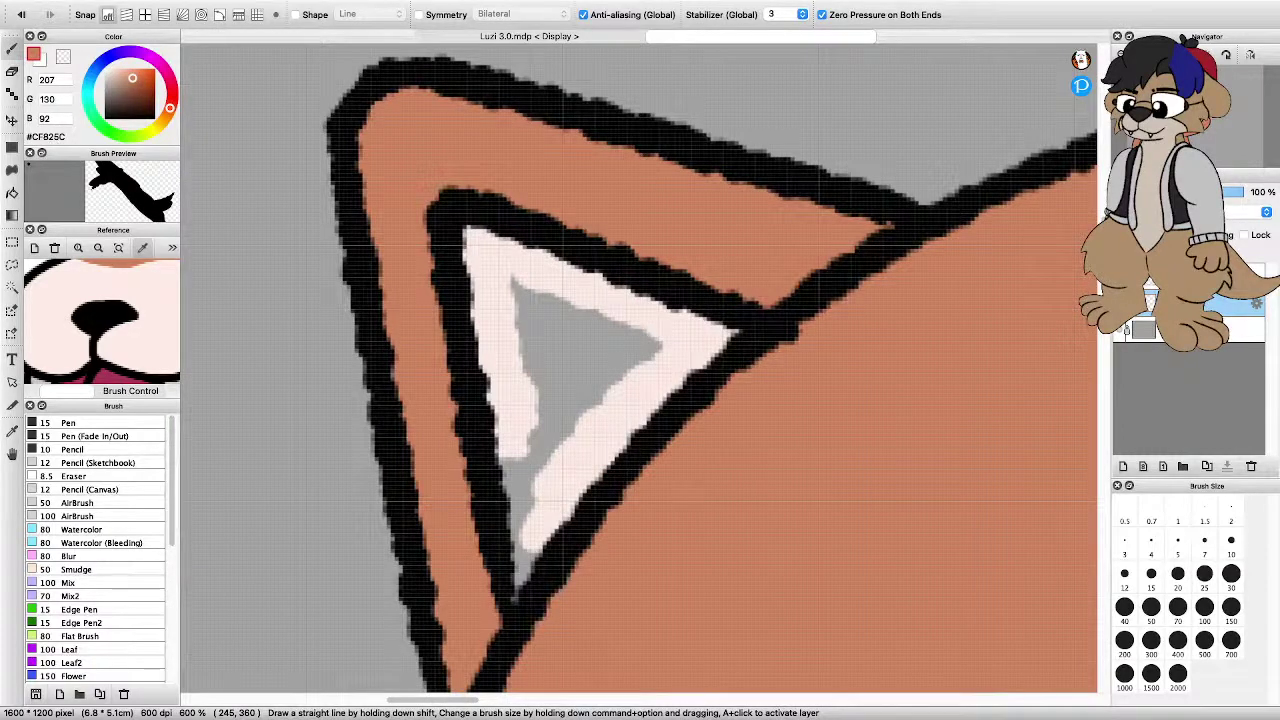
pyautogui.rightClick(533, 525)
pyautogui.moveTo(530, 525)
pyautogui.mouseDown()
pyautogui.moveTo(518, 580)
pyautogui.moveTo(530, 435)
pyautogui.moveTo(545, 450)
pyautogui.moveTo(520, 285)
pyautogui.moveTo(650, 345)
pyautogui.moveTo(580, 410)
pyautogui.moveTo(565, 345)
pyautogui.mouseUp()
# Paint the inner ear nearer the knife with the same pale pink, up to its outlines
pyautogui.scroll(-5, 560, 375)
pyautogui.scroll(3, 928, 265)
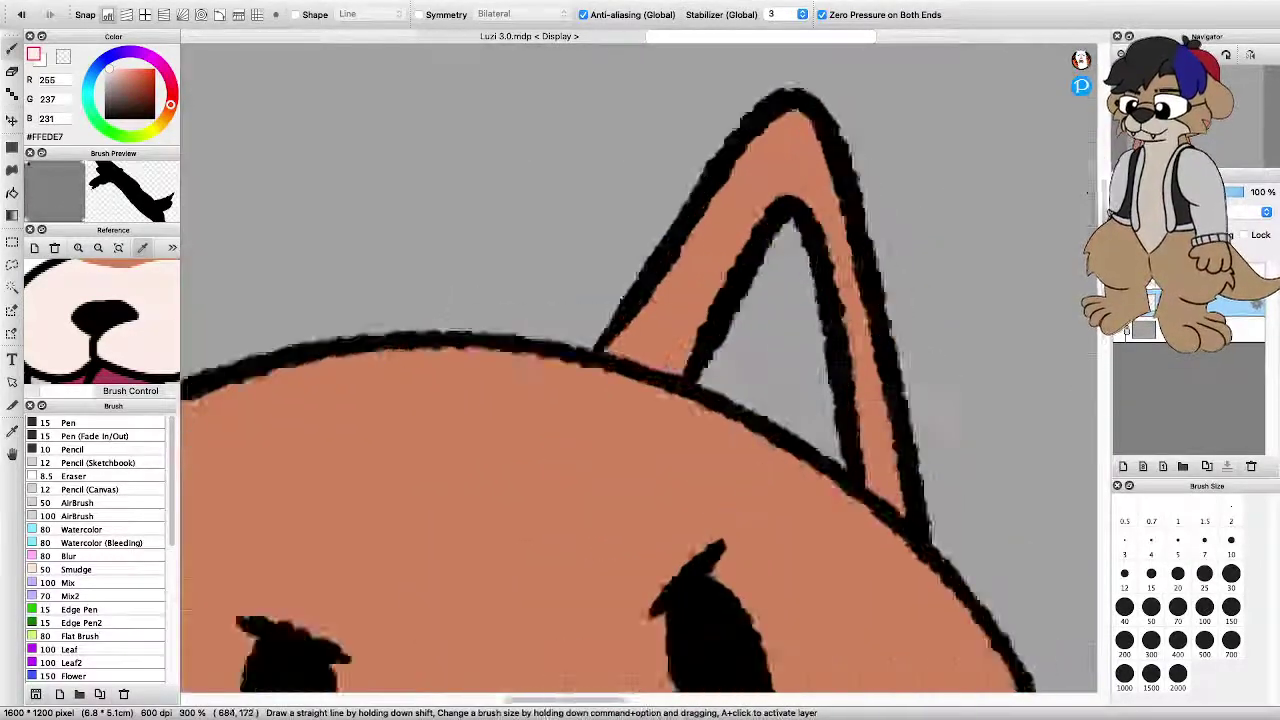
pyautogui.scroll(2, 936, 243)
pyautogui.scroll(-2, 733, 360)
pyautogui.moveTo(730, 505)
pyautogui.mouseDown()
pyautogui.moveTo(718, 485)
pyautogui.moveTo(600, 428)
pyautogui.moveTo(635, 395)
pyautogui.moveTo(690, 285)
pyautogui.moveTo(725, 445)
pyautogui.moveTo(688, 390)
pyautogui.mouseUp()
pyautogui.scroll(-6, 688, 388)
pyautogui.scroll(2, 587, 499)
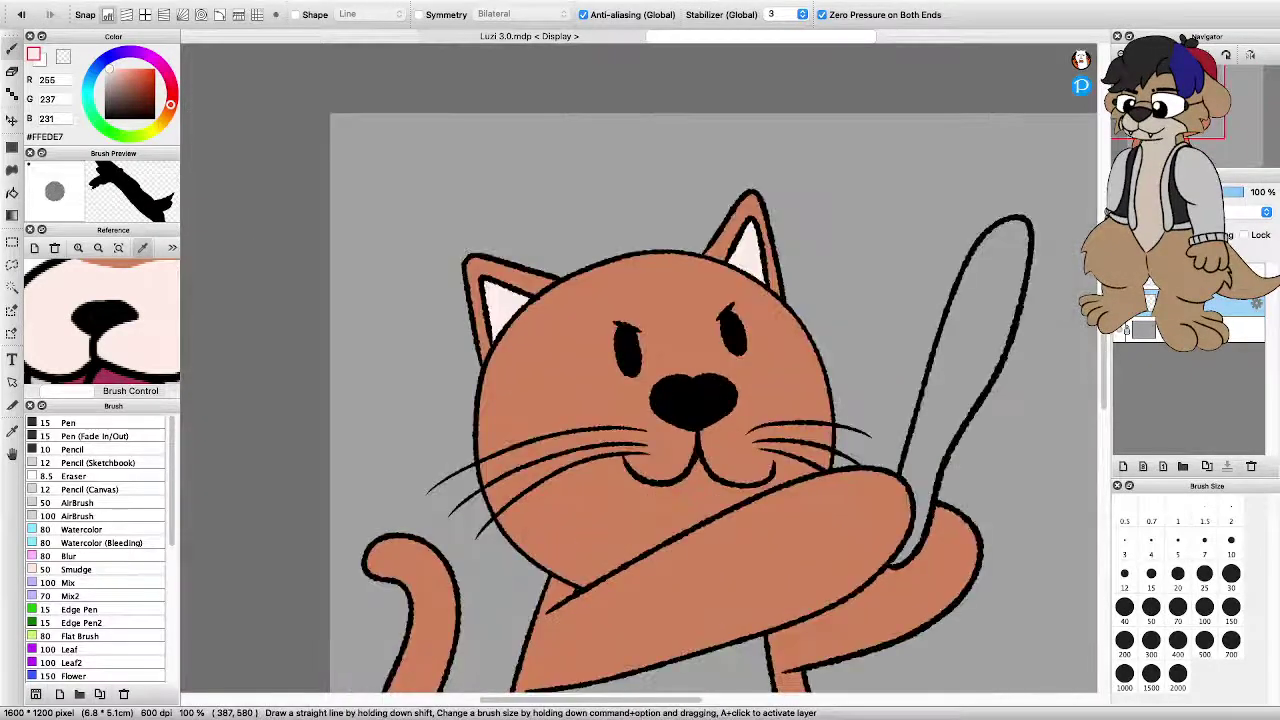
# Try to paint the tiny gap where the chin outline meets the raised arm, reducing the brush size to about 4
pyautogui.scroll(-3, 588, 500)
pyautogui.scroll(-3, 649, 588)
pyautogui.scroll(3, 637, 600)
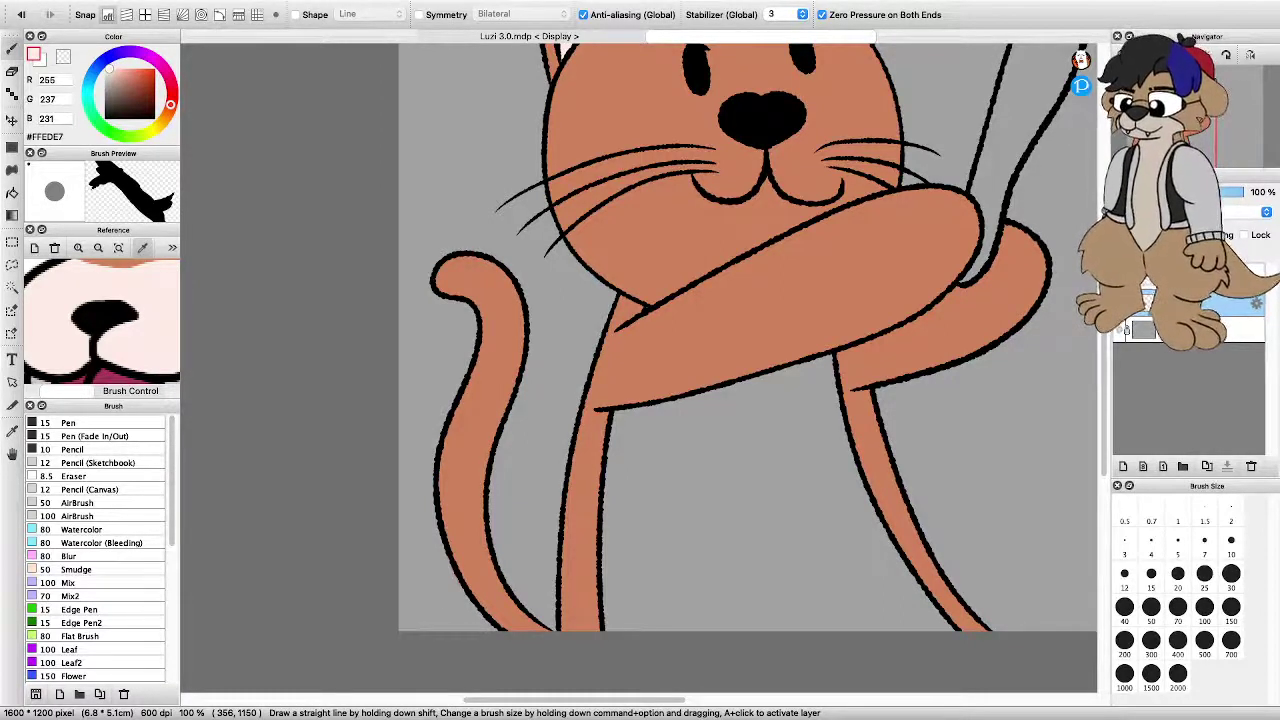
pyautogui.scroll(-4, 636, 598)
pyautogui.scroll(7, 630, 448)
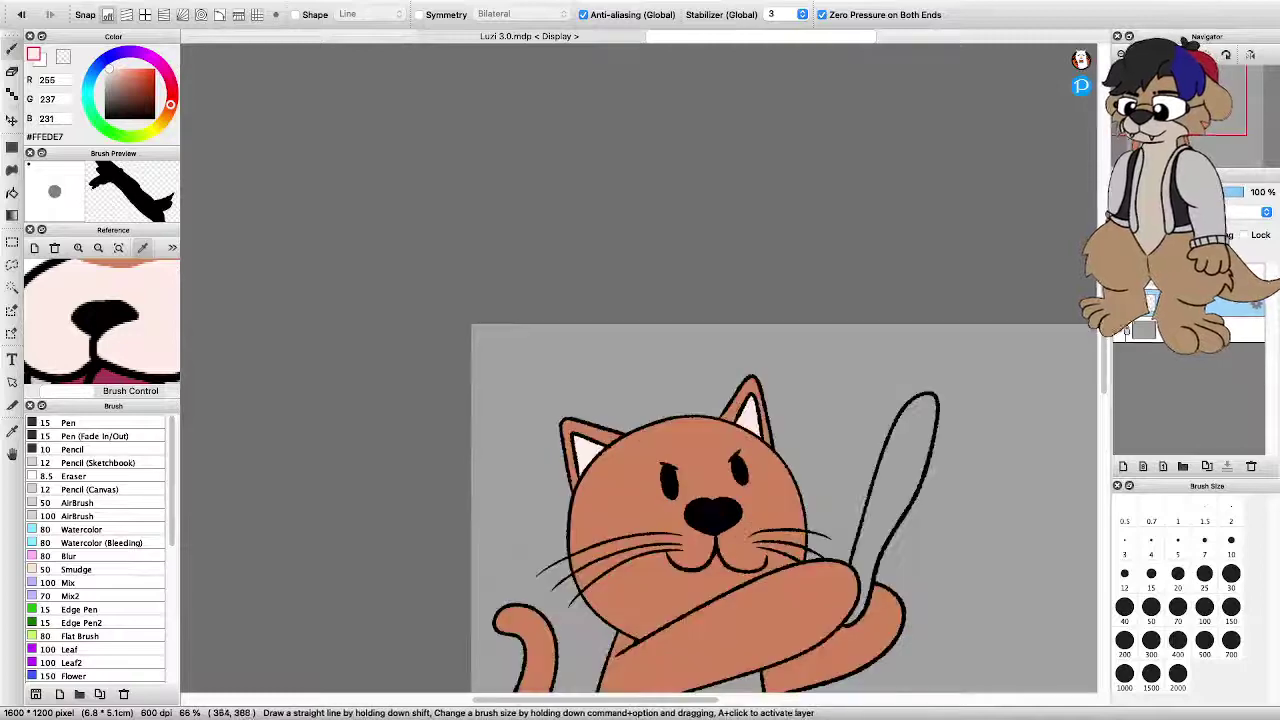
pyautogui.scroll(-2, 592, 428)
pyautogui.scroll(-3, 580, 375)
pyautogui.scroll(5, 627, 585)
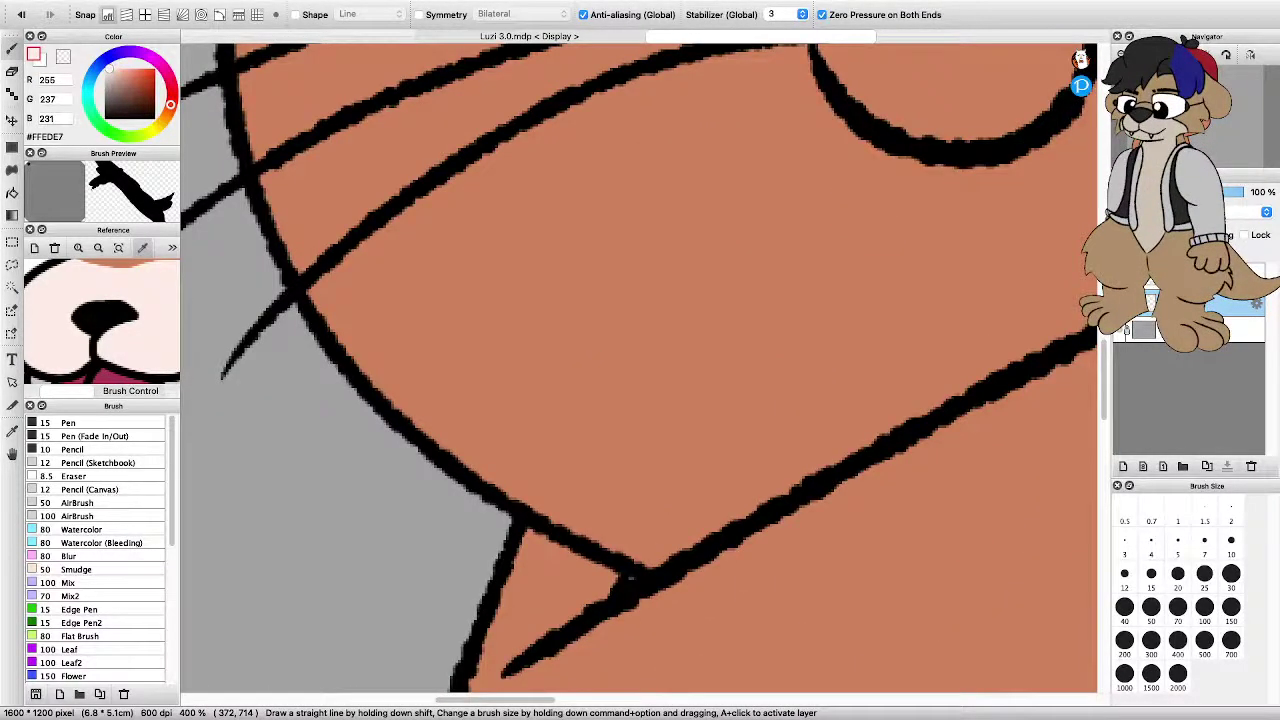
pyautogui.moveTo(611, 577); pyautogui.dragTo(640, 562)
pyautogui.press('super+z')
pyautogui.moveTo(663, 367); pyautogui.dragTo(638, 368)
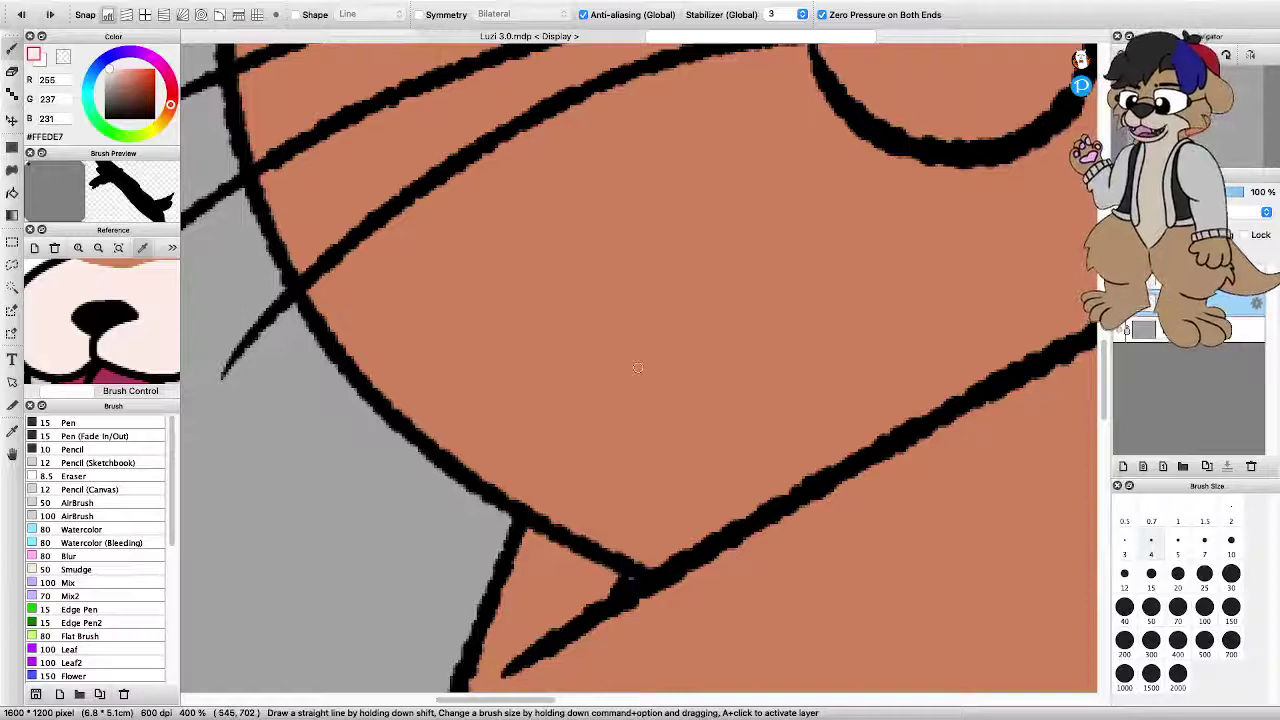
pyautogui.scroll(1, 612, 572)
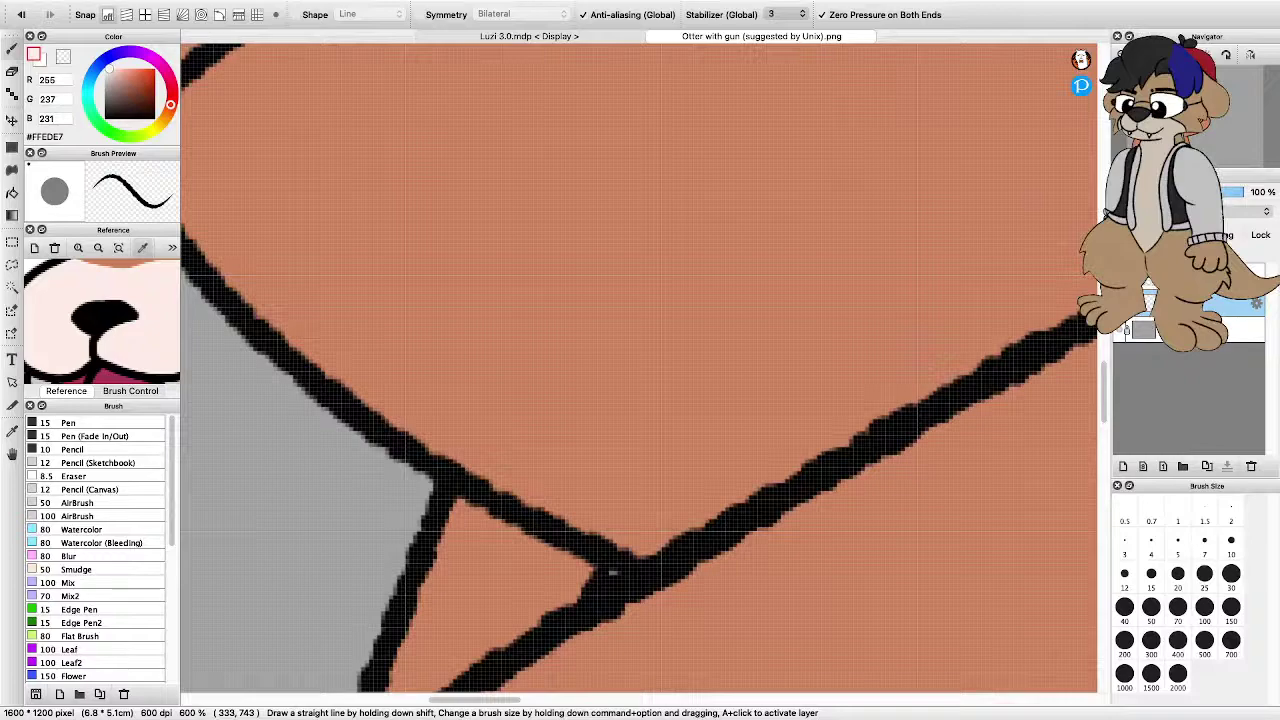
pyautogui.press('super+Tab')
# Try to flood-fill the belly area between the two orange body strips with pale pink (#FFEDE7)
pyautogui.scroll(-6, 510, 330)
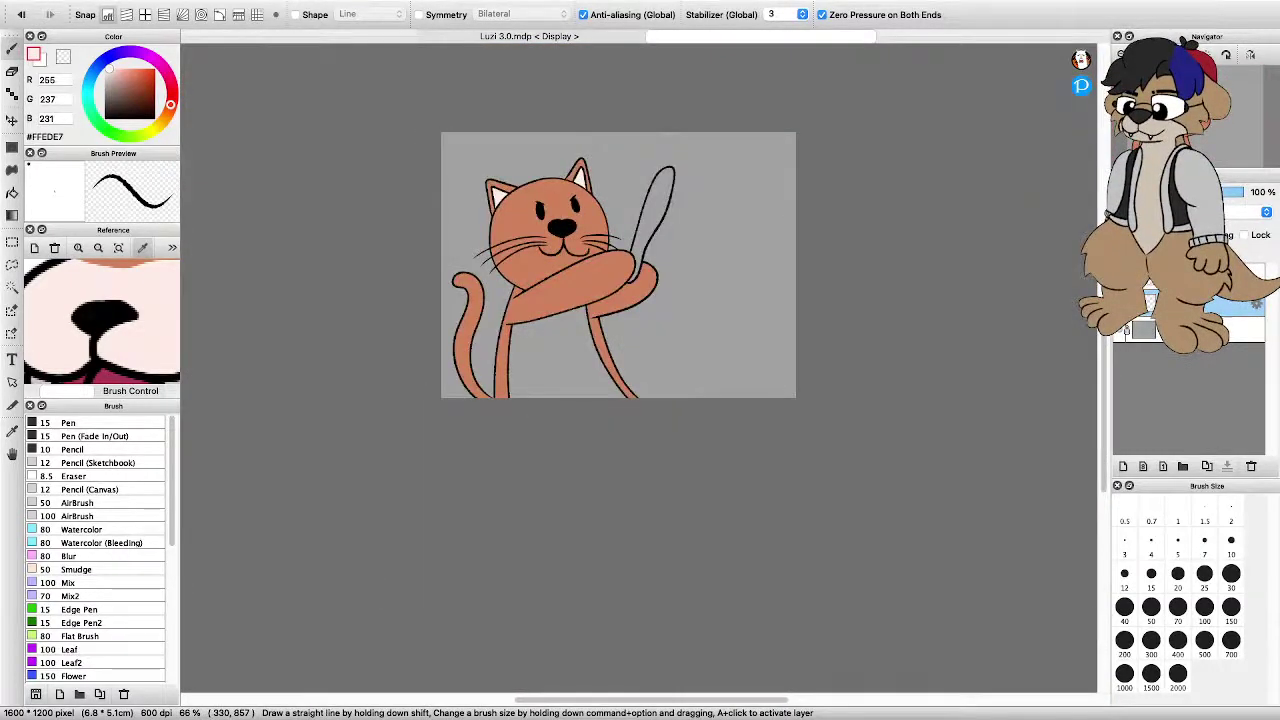
pyautogui.scroll(1, 514, 322)
pyautogui.scroll(-4, 560, 405)
pyautogui.scroll(7, 556, 450)
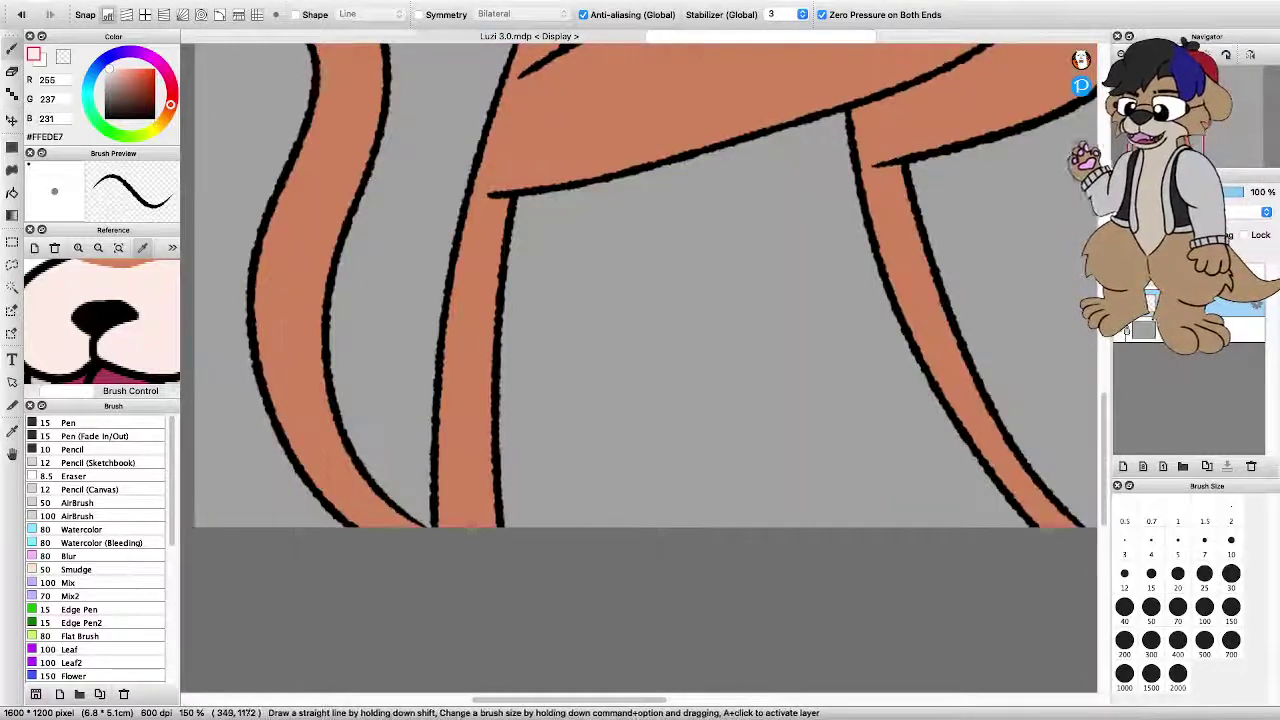
pyautogui.moveTo(512, 464); pyautogui.dragTo(517, 524)
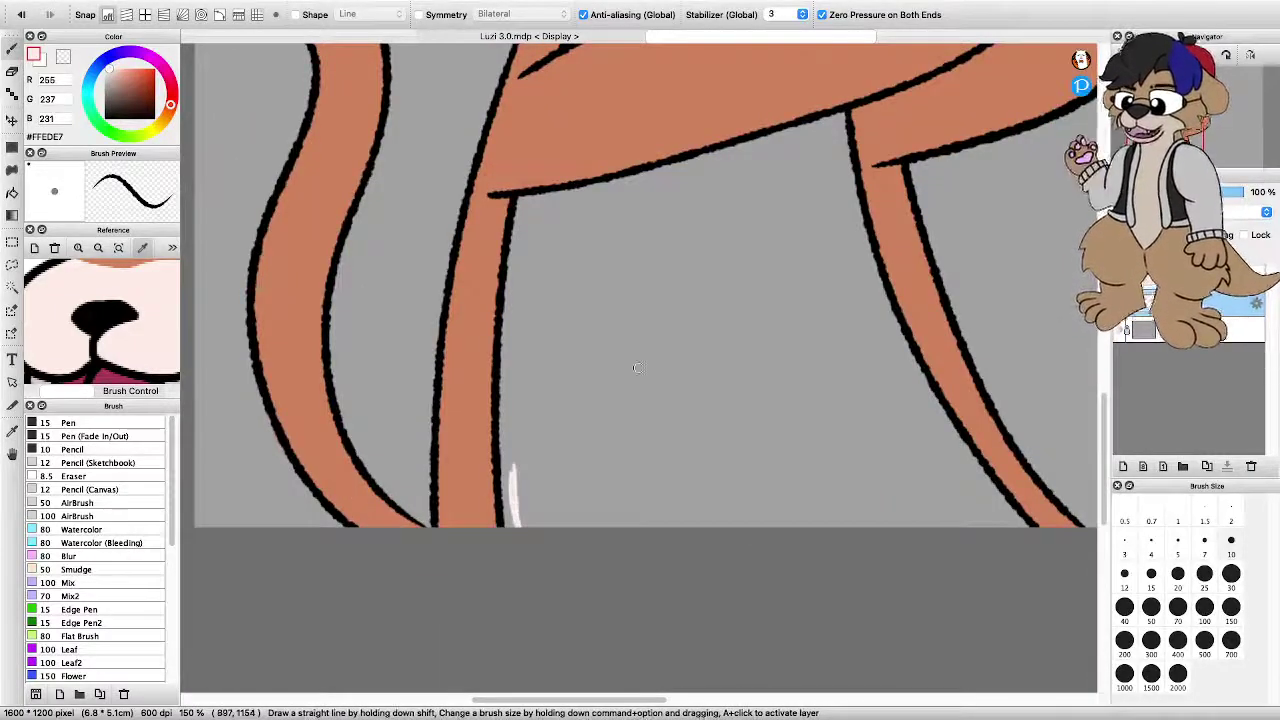
pyautogui.press('super+z')
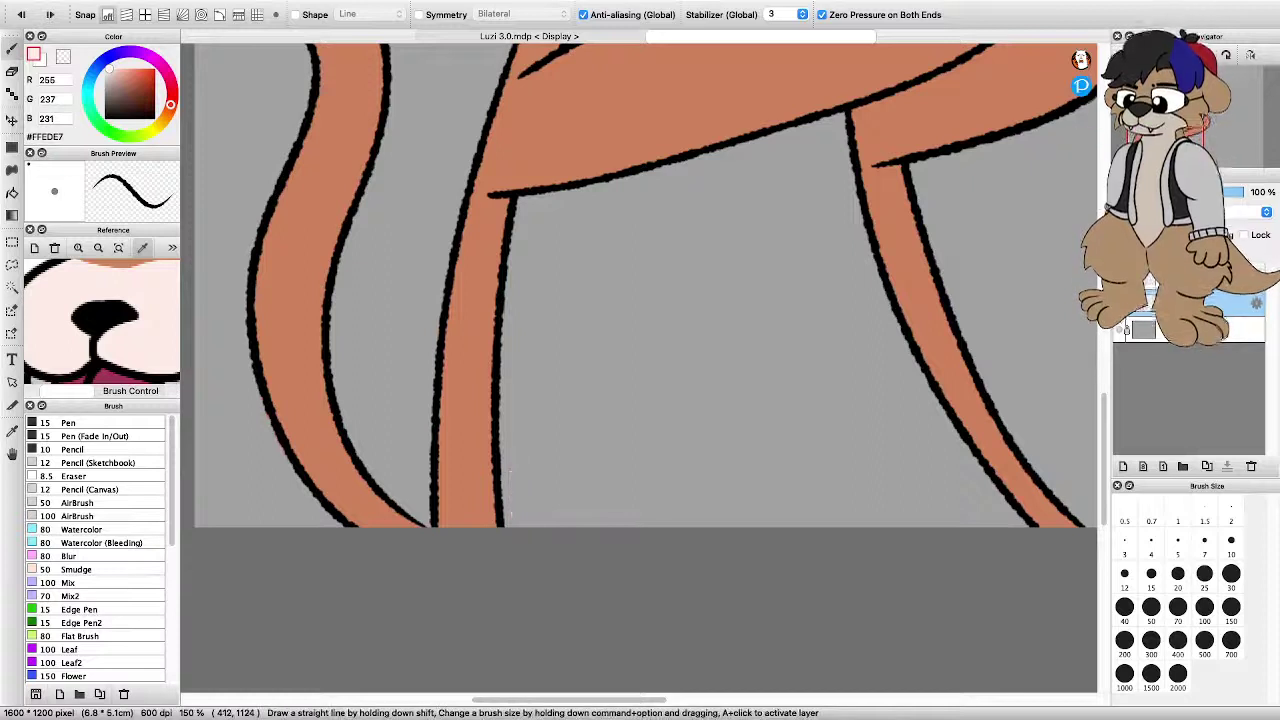
pyautogui.press('g')
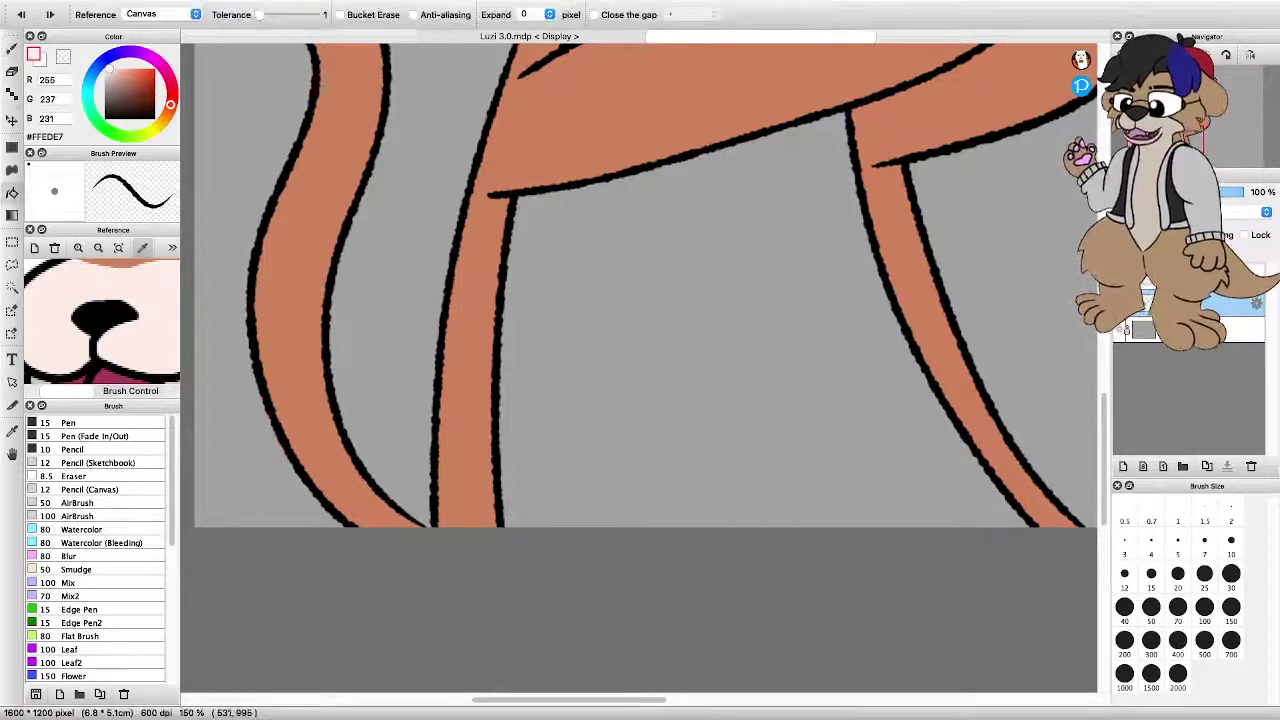
pyautogui.click(618, 386)
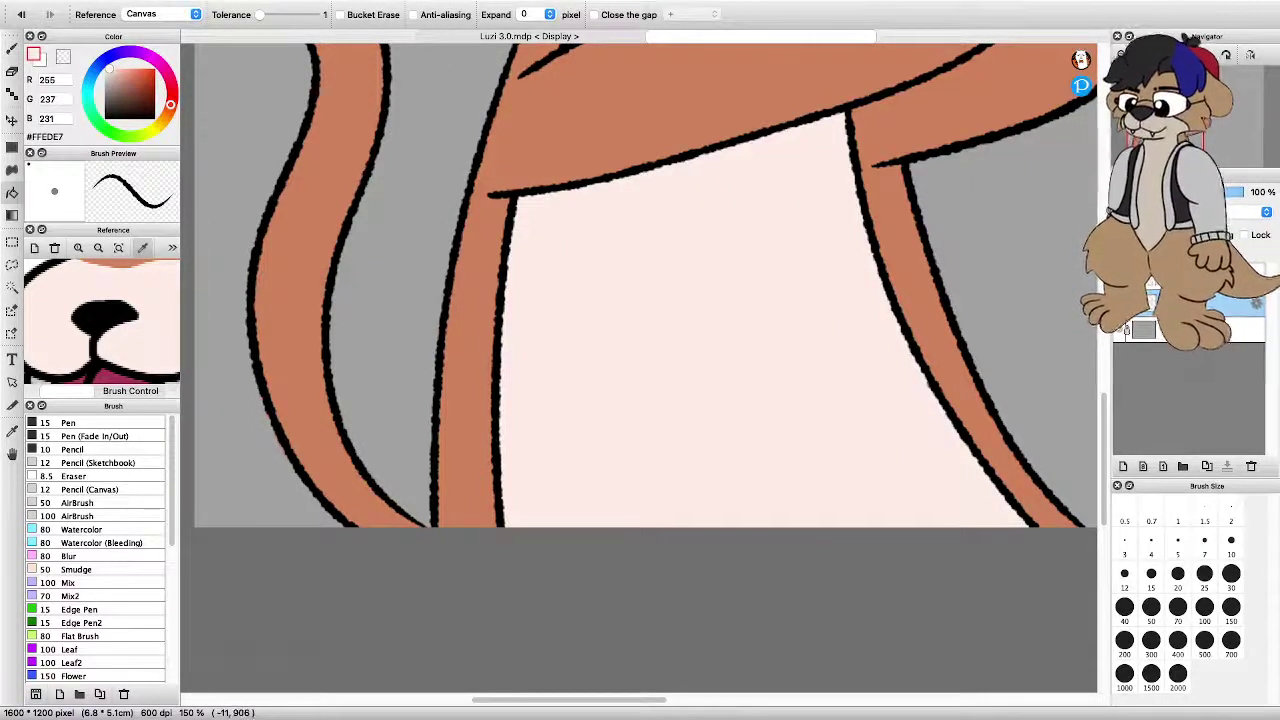
# Sample orange (#CF825C) from the tail-side body strip and undo the belly's pale pink fill
pyautogui.press('b')
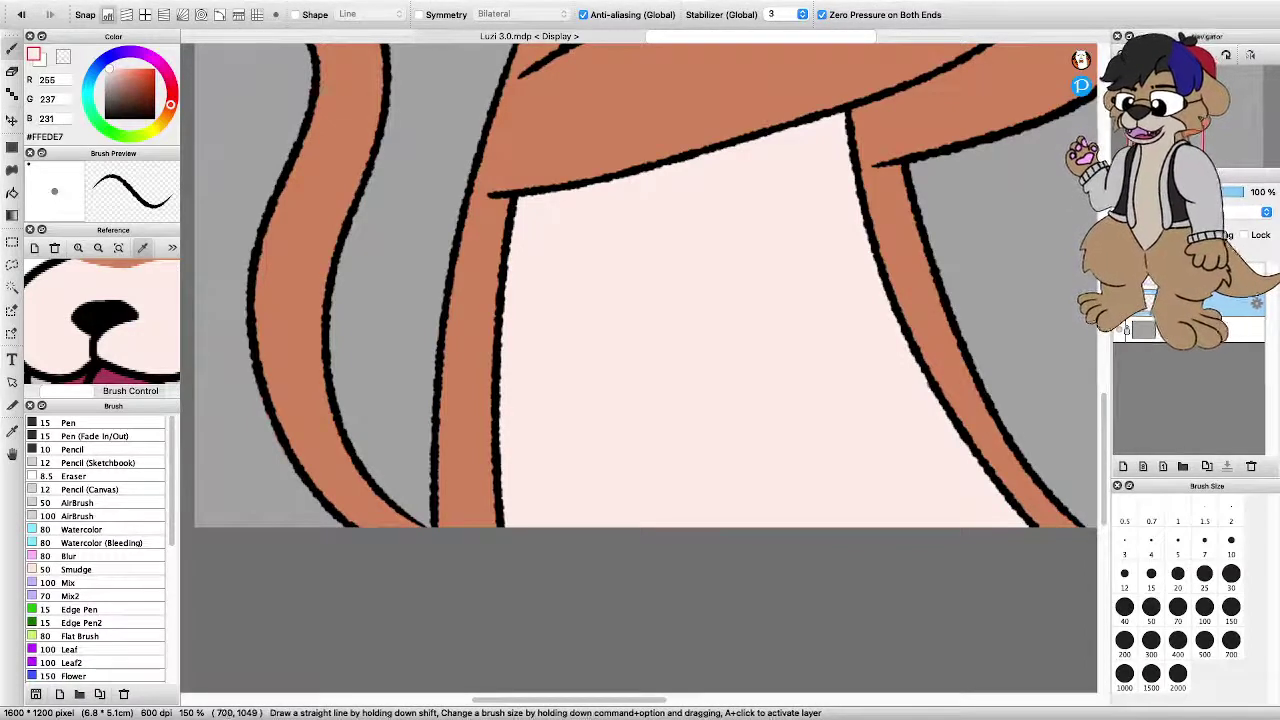
pyautogui.moveTo(638, 367); pyautogui.dragTo(638, 367)
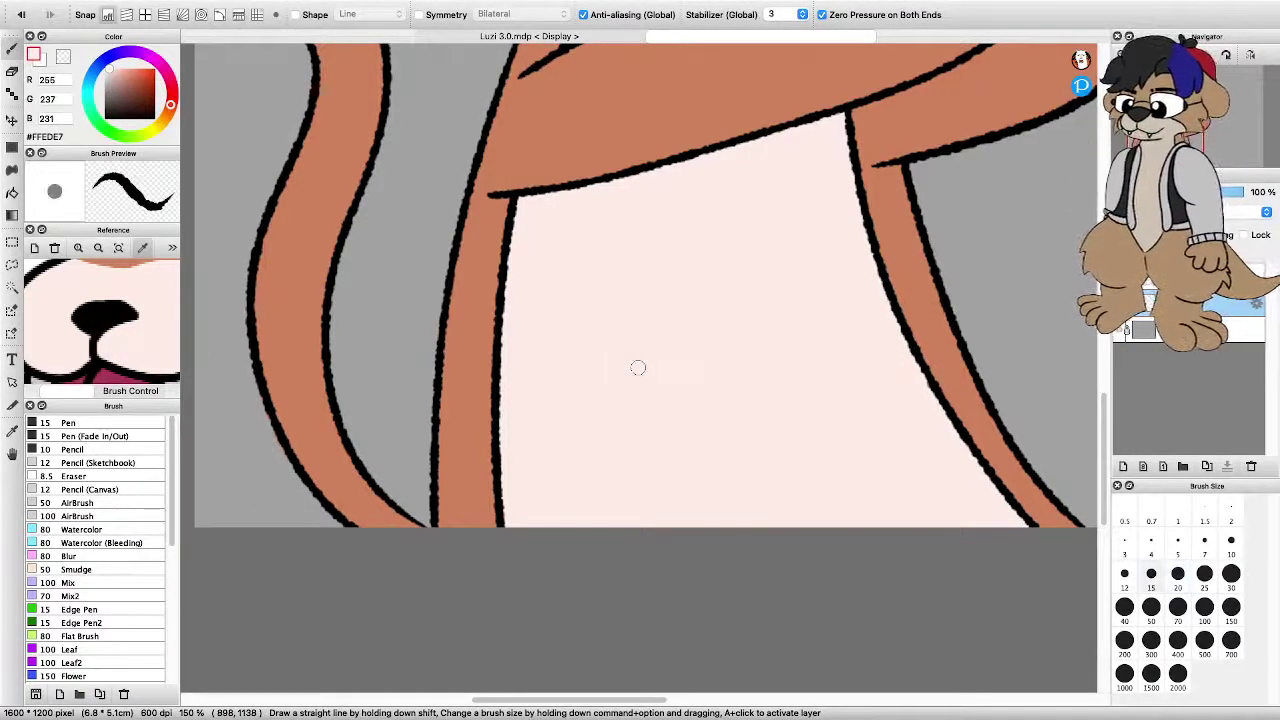
pyautogui.scroll(-4, 456, 505)
pyautogui.scroll(5, 465, 505)
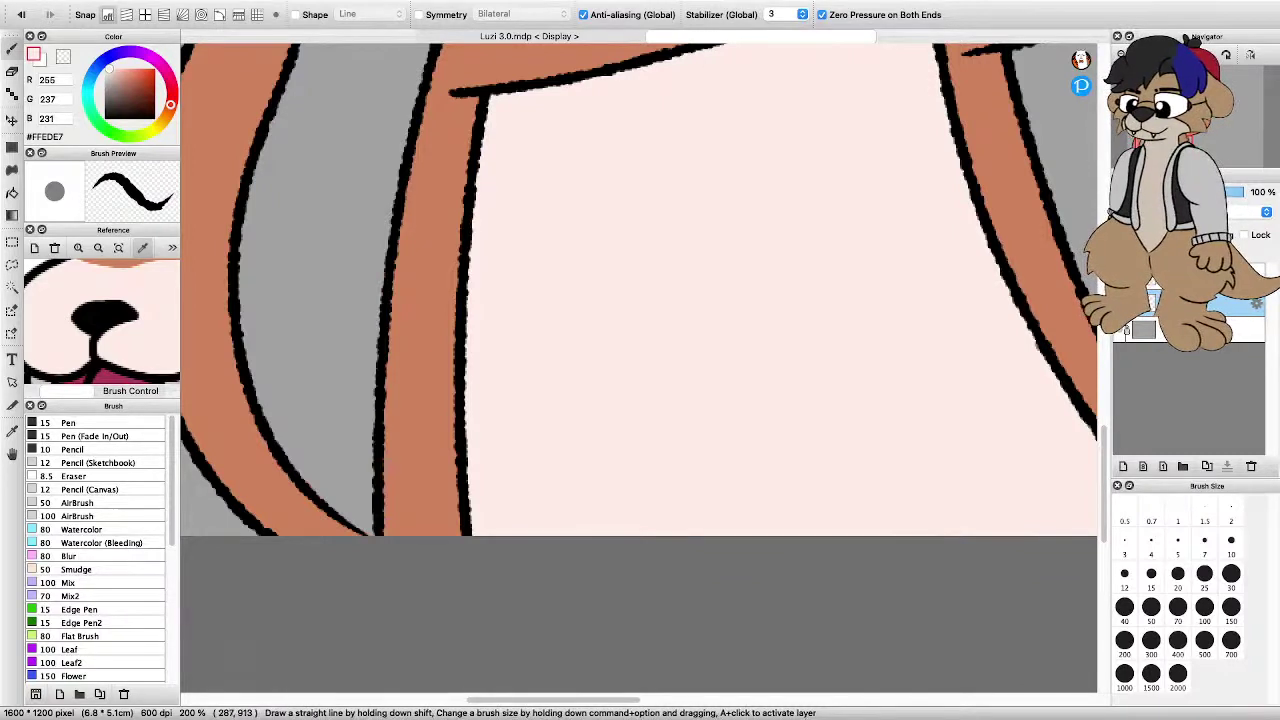
pyautogui.rightClick(419, 166)
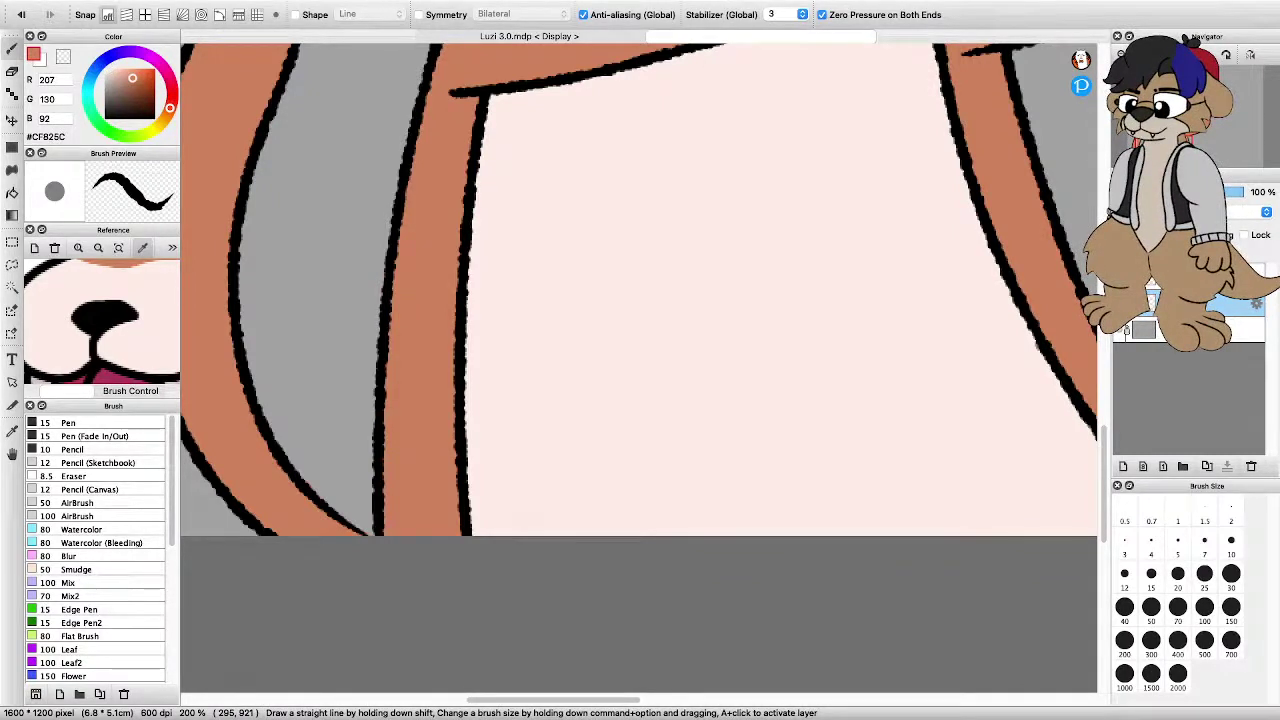
pyautogui.press('super+z')
pyautogui.press('super+minus')
pyautogui.press('super+minus')
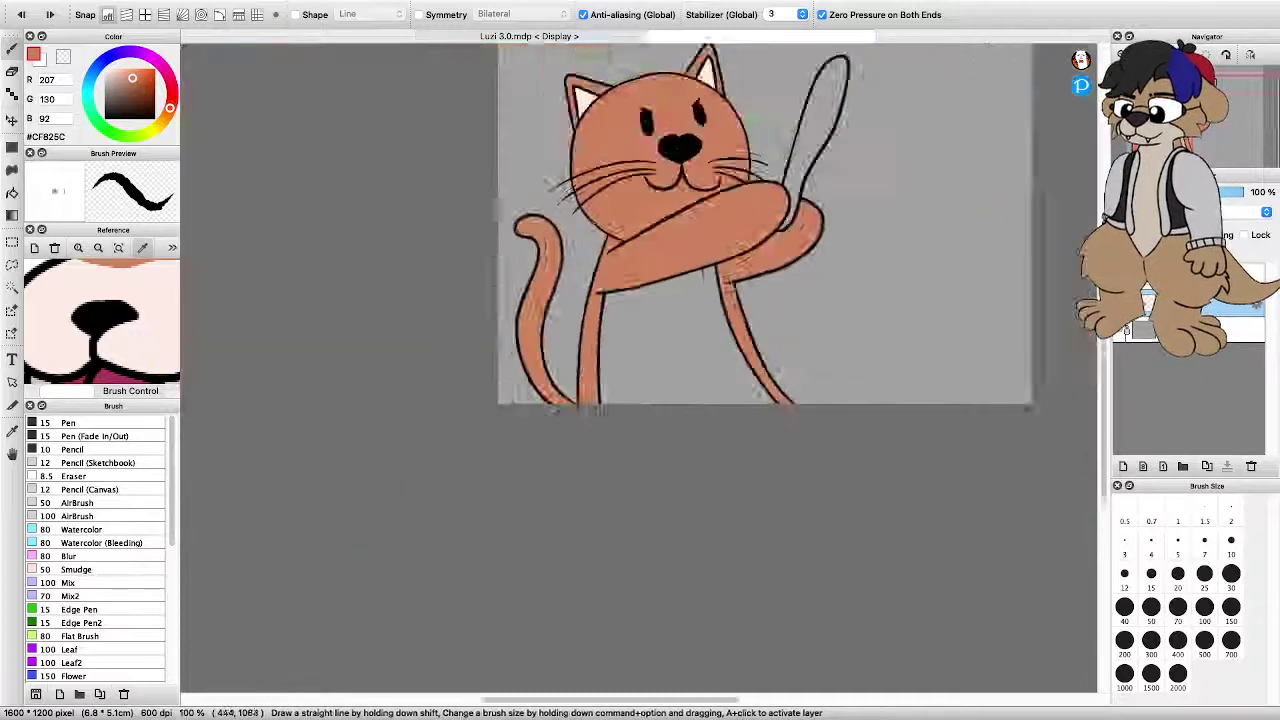
pyautogui.scroll(1, 646, 358)
pyautogui.scroll(-1, 646, 358)
pyautogui.scroll(2, 625, 405)
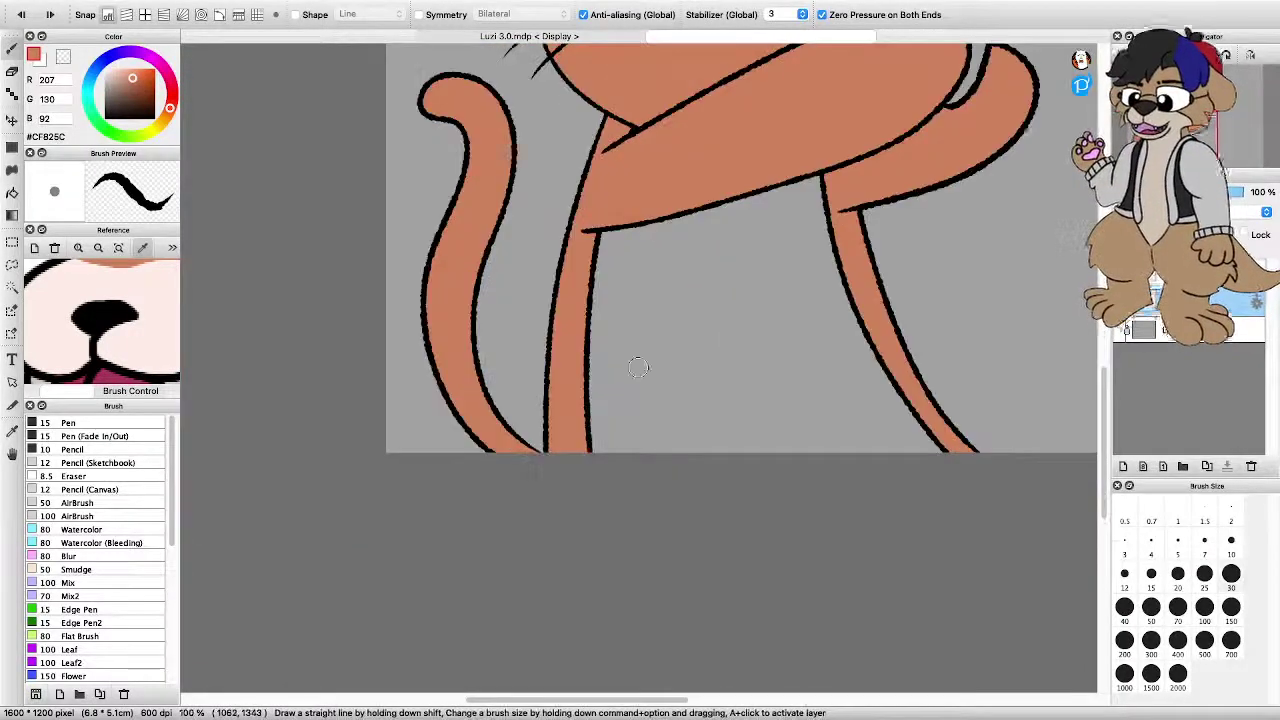
pyautogui.moveTo(638, 367)
pyautogui.keyDown('alt'); pyautogui.keyDown('super'); pyautogui.mouseDown()
pyautogui.moveTo(696, 367)
pyautogui.moveTo(720, 428)
pyautogui.mouseUp(); pyautogui.keyUp('super'); pyautogui.keyUp('alt')
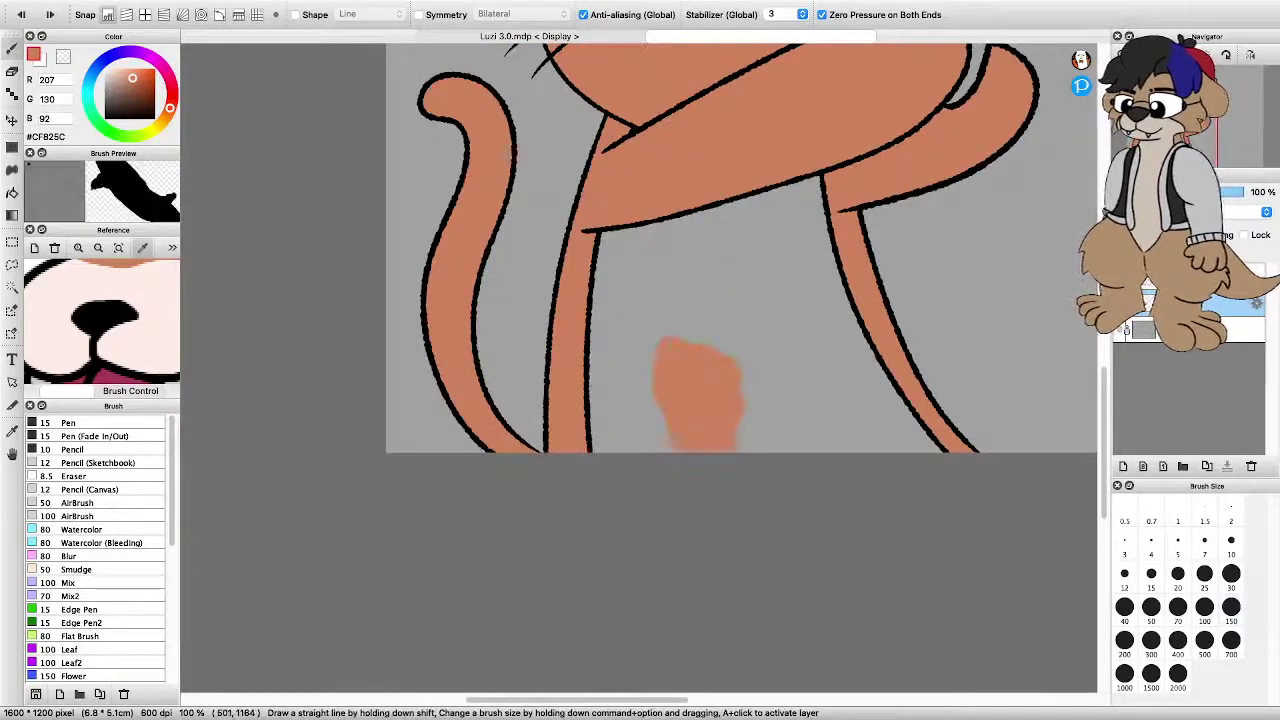
pyautogui.press('super+z')
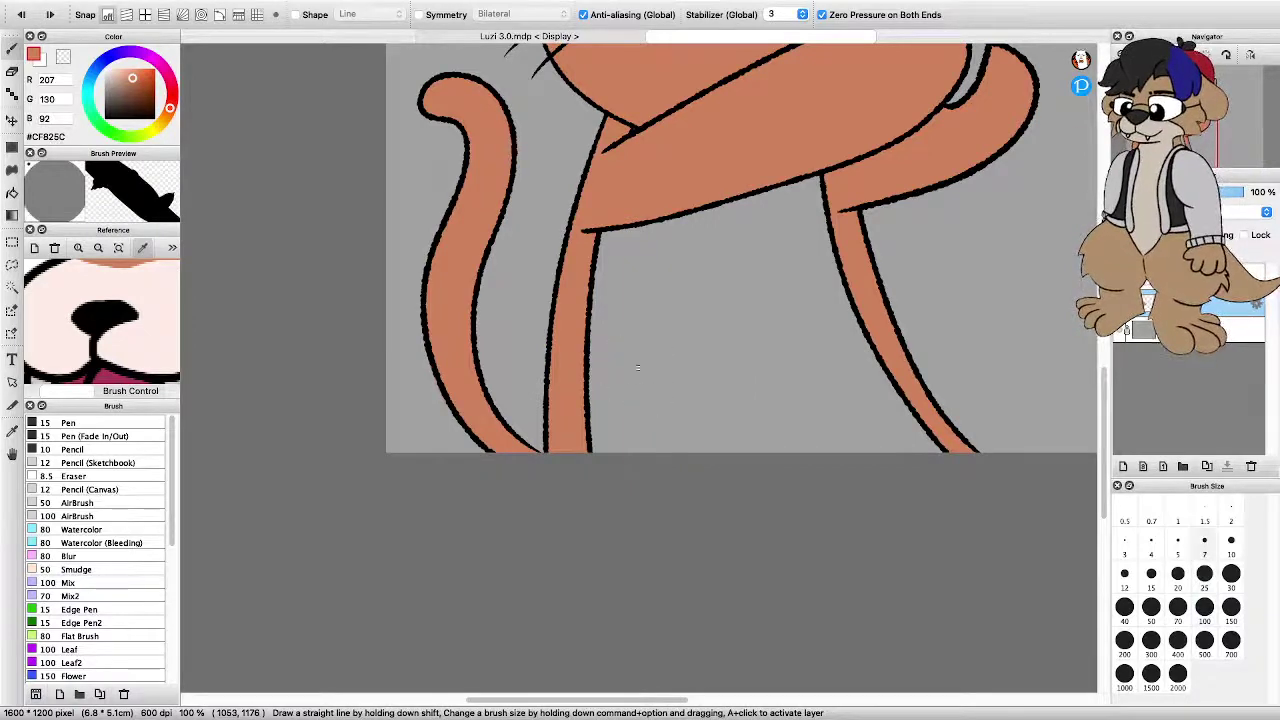
# Sample the pale pink (#FFEDE7) from the cat's inner ear as the drawing color for the belly
pyautogui.press('super+minus')
pyautogui.press('super+minus')
pyautogui.press('super+minus')
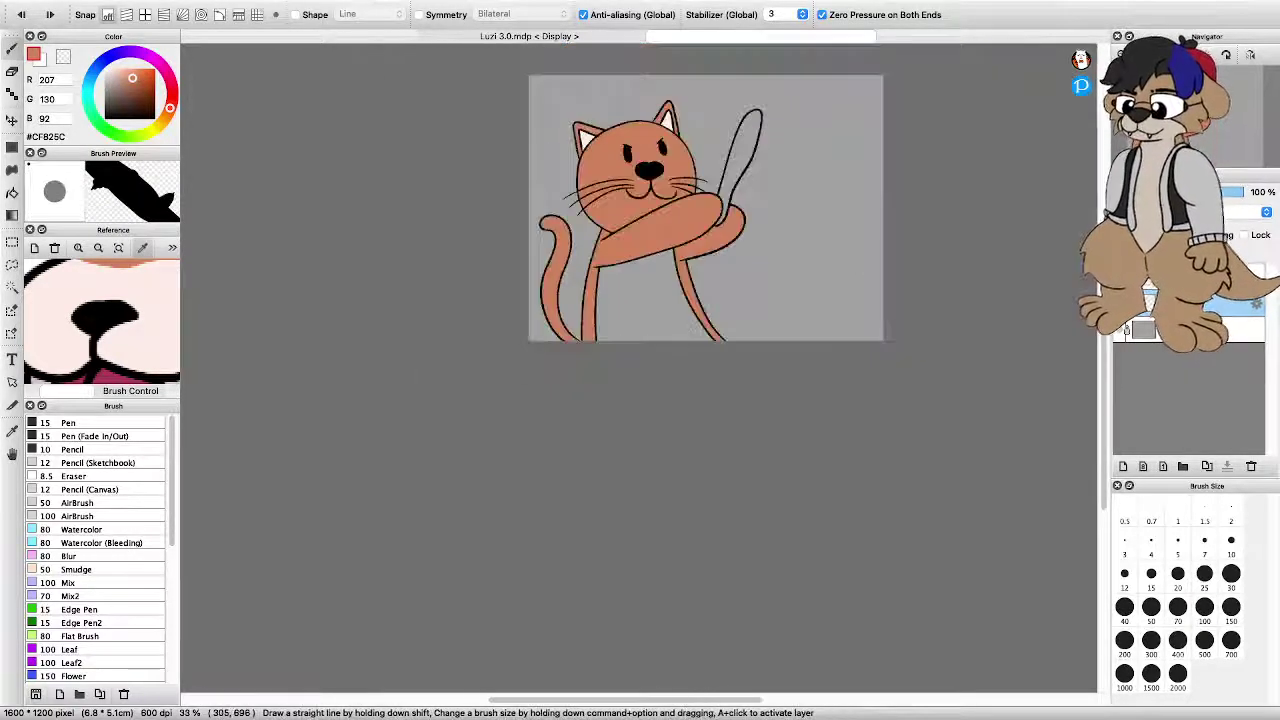
pyautogui.scroll(3, 587, 168)
pyautogui.rightClick(582, 66)
pyautogui.scroll(-3, 619, 250)
pyautogui.scroll(3, 660, 355)
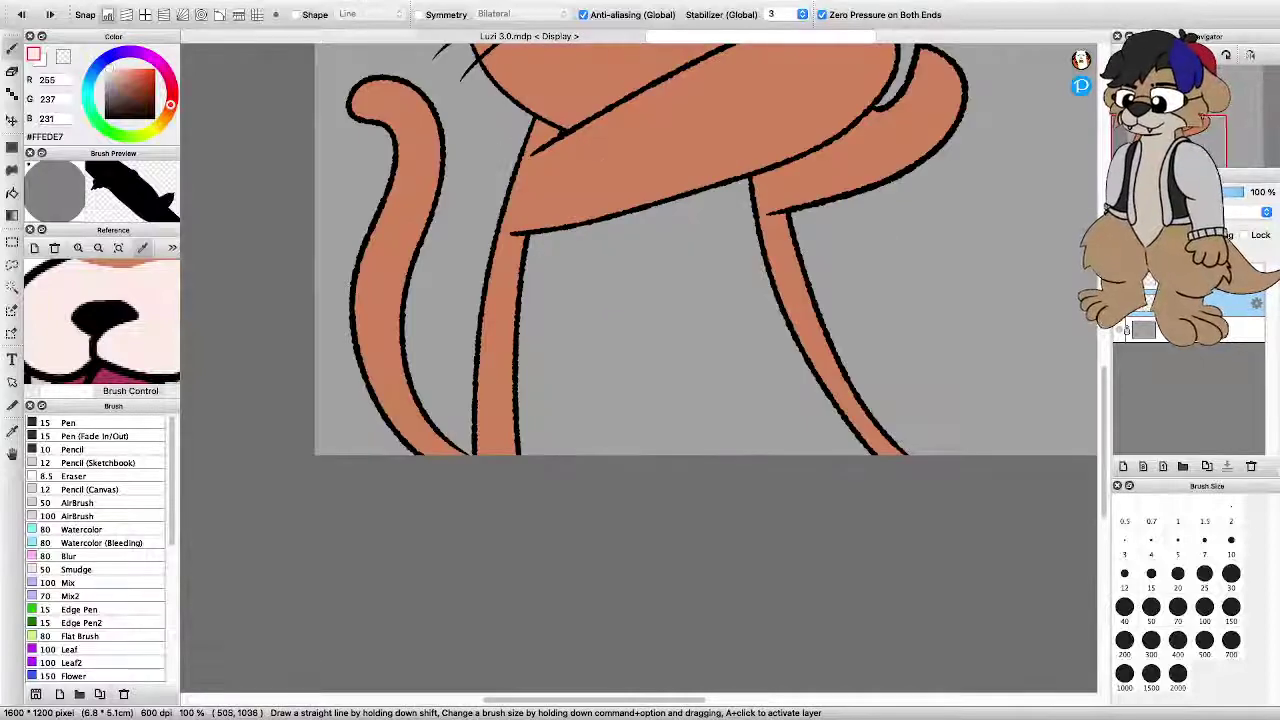
pyautogui.scroll(1, 678, 371)
# Try to block in the belly with broad pale pink strokes, then clear them from the canvas
pyautogui.moveTo(500, 494)
pyautogui.mouseDown()
pyautogui.moveTo(485, 372)
pyautogui.moveTo(510, 372)
pyautogui.moveTo(450, 488)
pyautogui.moveTo(540, 190)
pyautogui.moveTo(600, 230)
pyautogui.moveTo(620, 275)
pyautogui.mouseUp()
pyautogui.press('super+z')
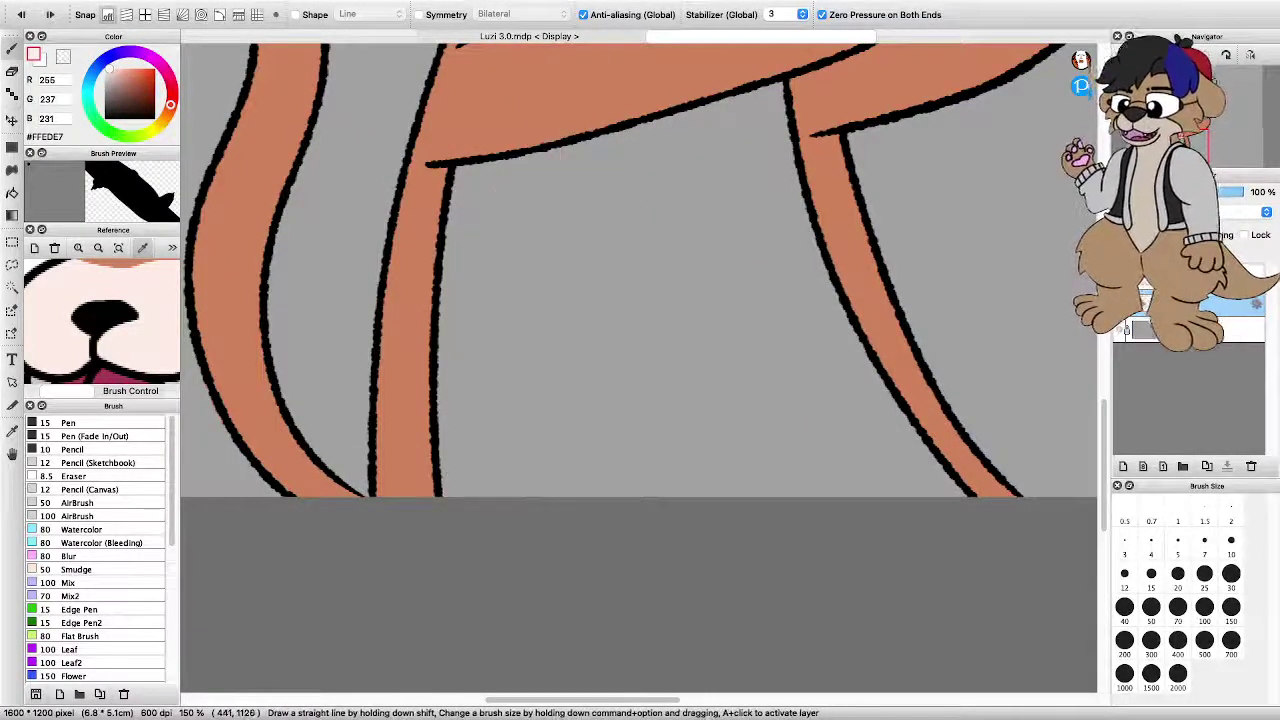
pyautogui.moveTo(560, 495)
pyautogui.mouseDown()
pyautogui.moveTo(500, 360)
pyautogui.moveTo(565, 440)
pyautogui.moveTo(670, 290)
pyautogui.moveTo(720, 300)
pyautogui.moveTo(790, 380)
pyautogui.moveTo(780, 480)
pyautogui.moveTo(640, 470)
pyautogui.moveTo(600, 400)
pyautogui.moveTo(650, 390)
pyautogui.moveTo(670, 165)
pyautogui.mouseUp()
pyautogui.moveTo(525, 490)
pyautogui.mouseDown()
pyautogui.moveTo(490, 440)
pyautogui.moveTo(470, 310)
pyautogui.moveTo(520, 215)
pyautogui.moveTo(620, 165)
pyautogui.moveTo(700, 150)
pyautogui.moveTo(755, 200)
pyautogui.moveTo(870, 490)
pyautogui.mouseUp()
pyautogui.moveTo(530, 185); pyautogui.dragTo(510, 118)
pyautogui.moveTo(505, 210); pyautogui.dragTo(483, 182)
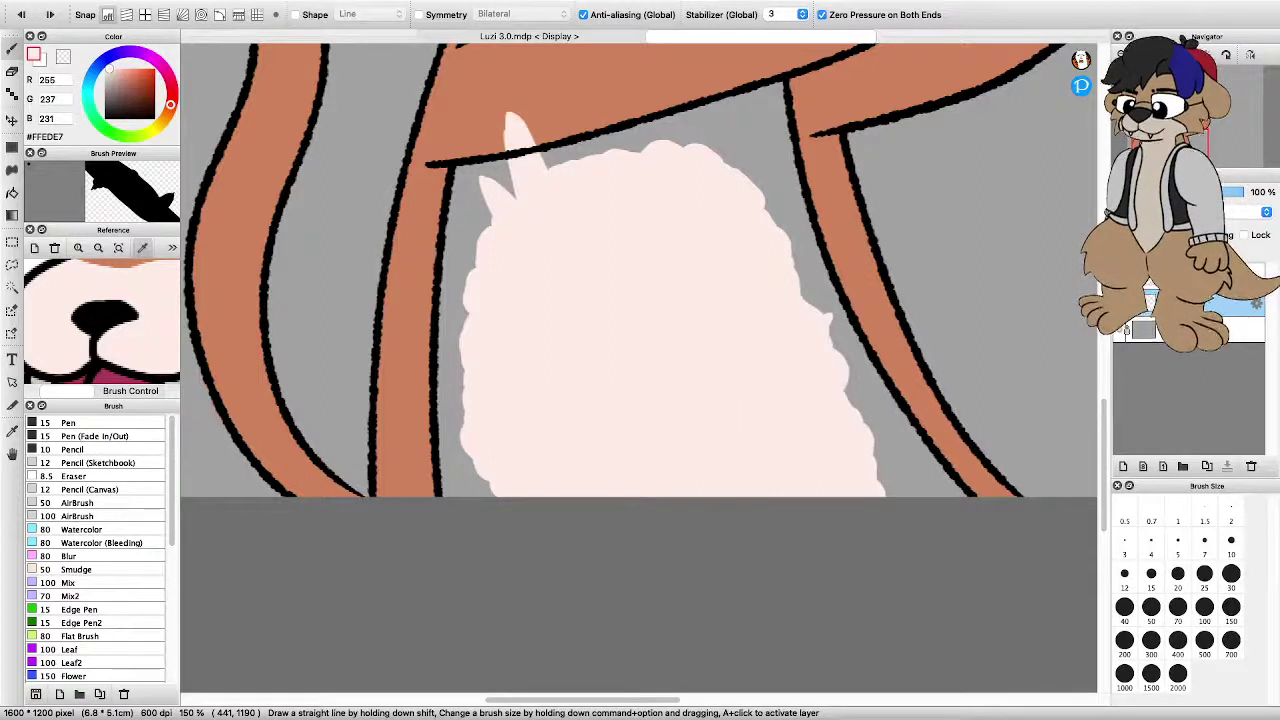
pyautogui.press('Delete')
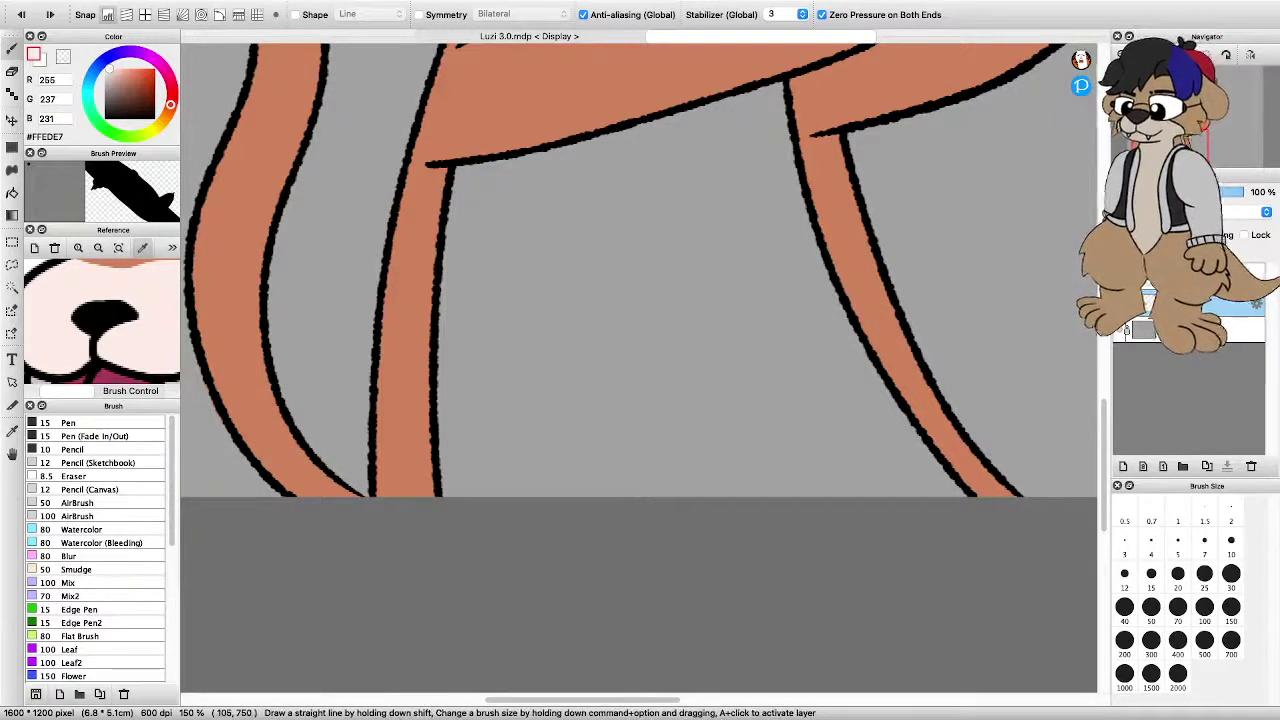
# Paint the belly loosely with broad pale pink strokes between the two orange body strips, down to the canvas edge
pyautogui.moveTo(565, 320)
pyautogui.mouseDown()
pyautogui.moveTo(500, 420)
pyautogui.moveTo(472, 376)
pyautogui.mouseUp()
pyautogui.moveTo(470, 435)
pyautogui.mouseDown()
pyautogui.moveTo(585, 470)
pyautogui.moveTo(610, 250)
pyautogui.moveTo(670, 480)
pyautogui.mouseUp()
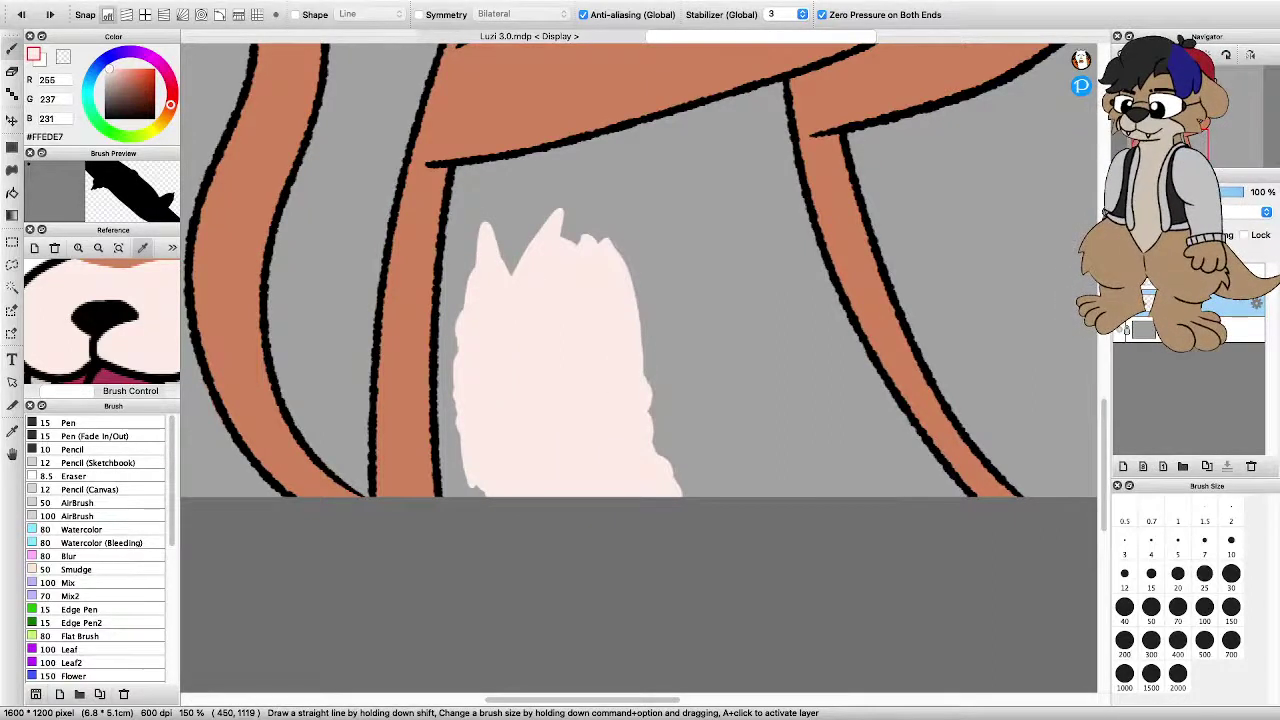
pyautogui.moveTo(610, 420)
pyautogui.mouseDown()
pyautogui.moveTo(830, 420)
pyautogui.moveTo(705, 435)
pyautogui.moveTo(712, 460)
pyautogui.mouseUp()
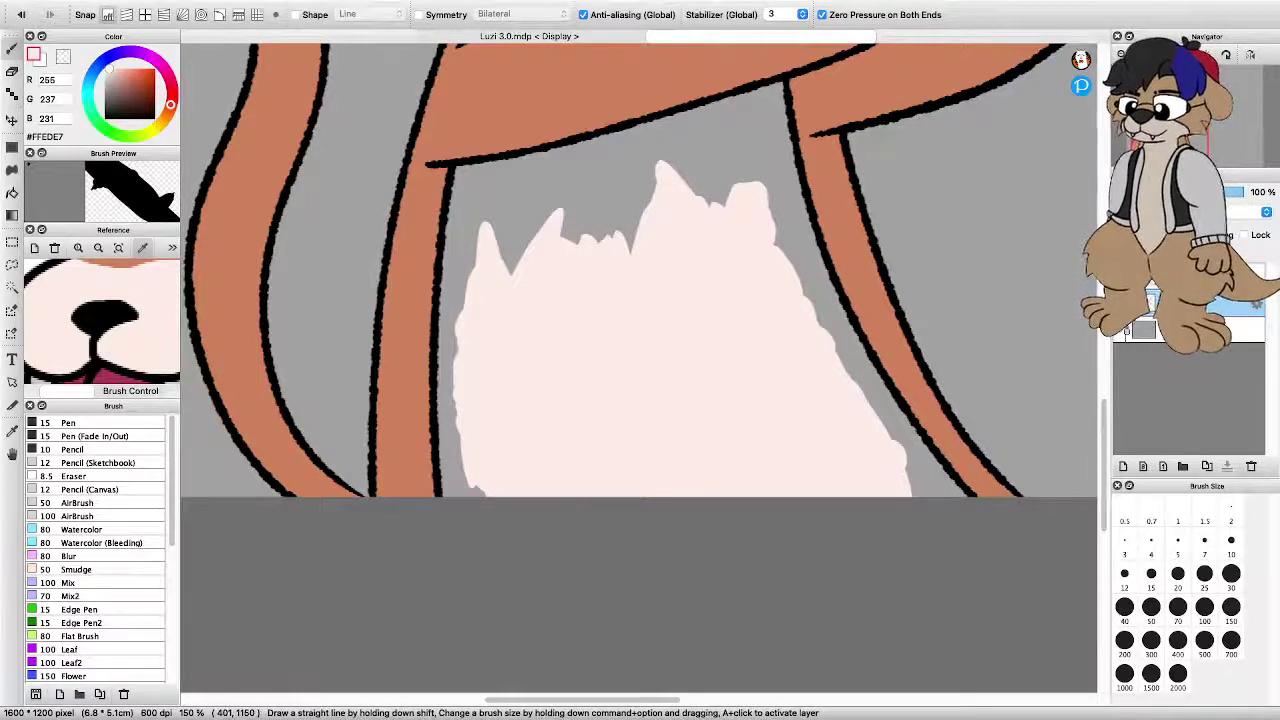
# Widen the belly's pale pink area into a rounded shape with broad strokes, reaching along the canvas's lower edge
pyautogui.scroll(-3, 533, 446)
pyautogui.scroll(3, 548, 448)
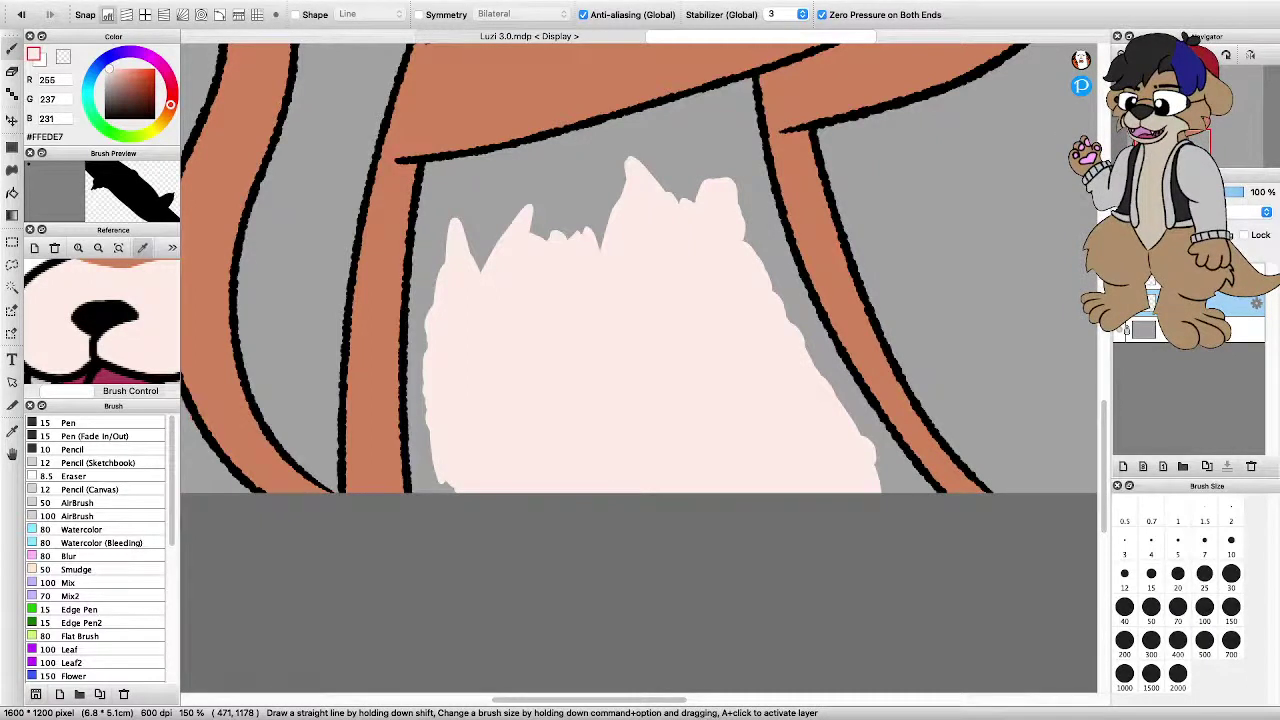
pyautogui.moveTo(440, 490)
pyautogui.mouseDown()
pyautogui.moveTo(425, 385)
pyautogui.moveTo(430, 260)
pyautogui.moveTo(520, 190)
pyautogui.moveTo(610, 170)
pyautogui.moveTo(680, 172)
pyautogui.moveTo(750, 205)
pyautogui.moveTo(885, 490)
pyautogui.moveTo(910, 488)
pyautogui.mouseUp()
pyautogui.moveTo(605, 228); pyautogui.dragTo(568, 235)
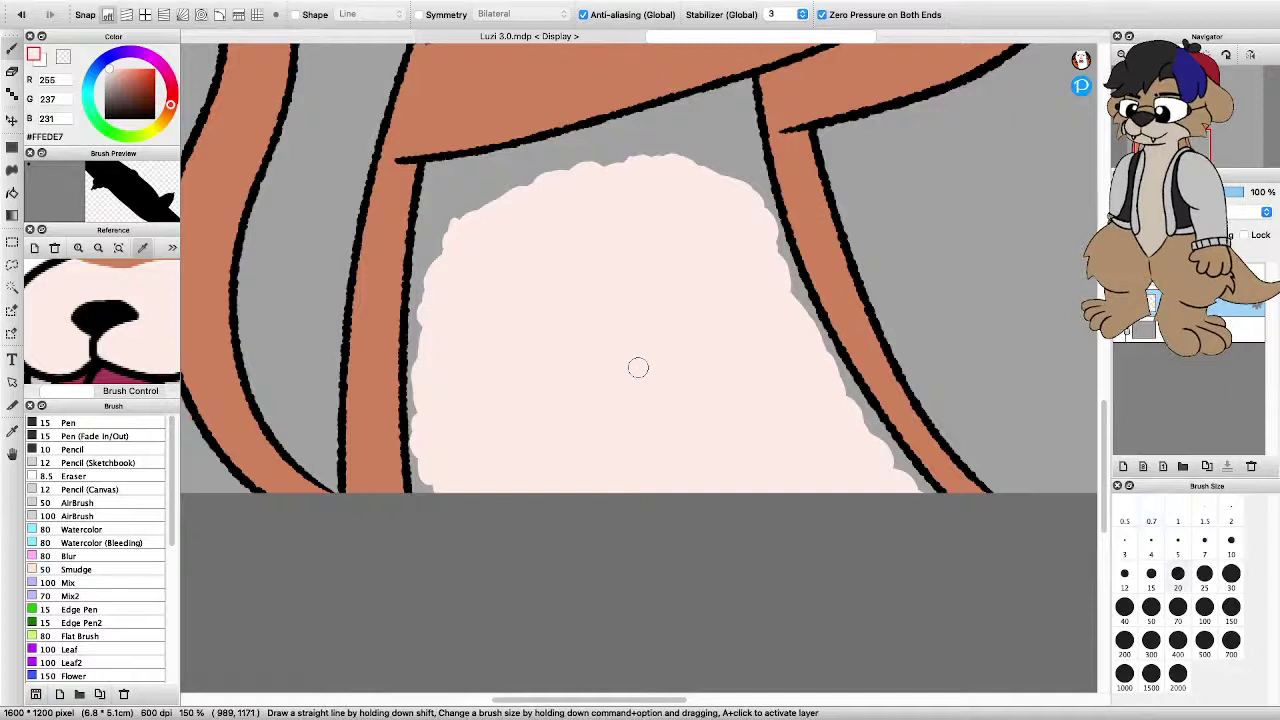
# With a smaller brush, extend the belly's pale pink along the tail-side body strip and up toward the underside of the arm
pyautogui.click(1204, 578)
pyautogui.click(1231, 578)
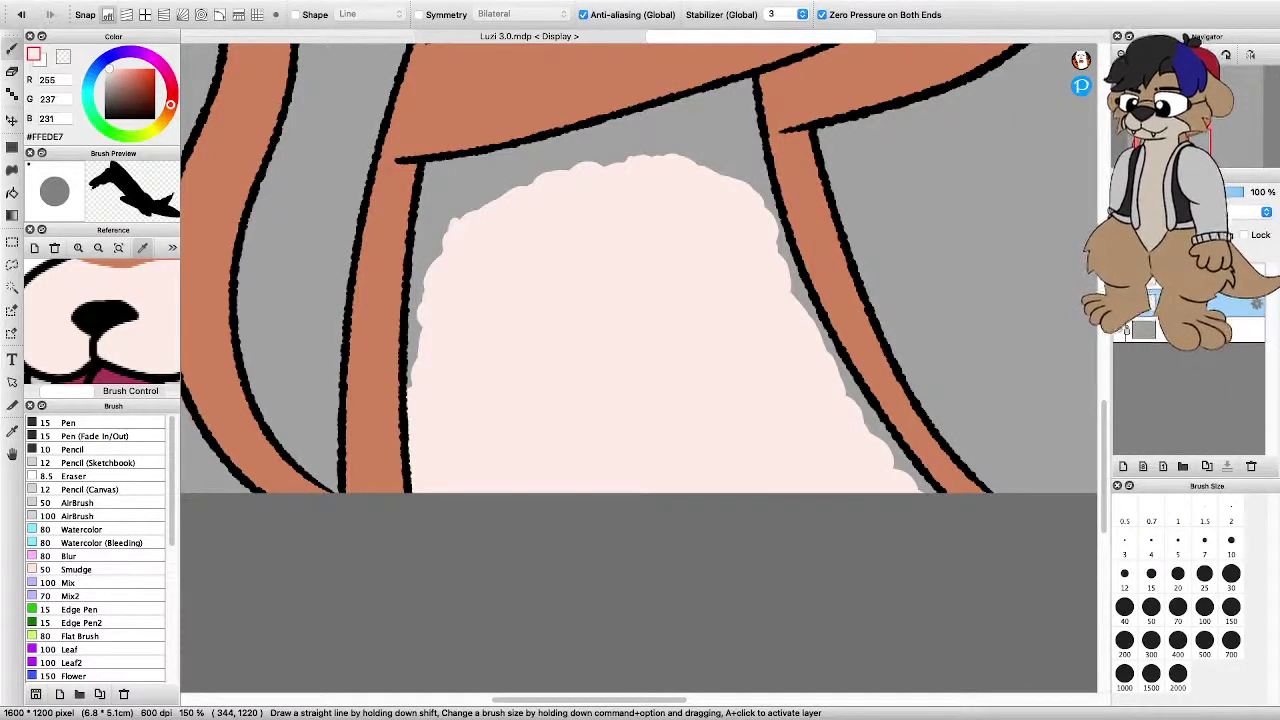
pyautogui.moveTo(416, 362)
pyautogui.mouseDown()
pyautogui.moveTo(432, 232)
pyautogui.moveTo(416, 244)
pyautogui.mouseUp()
pyautogui.keyDown('alt'); pyautogui.click(436, 142); pyautogui.keyUp('alt')
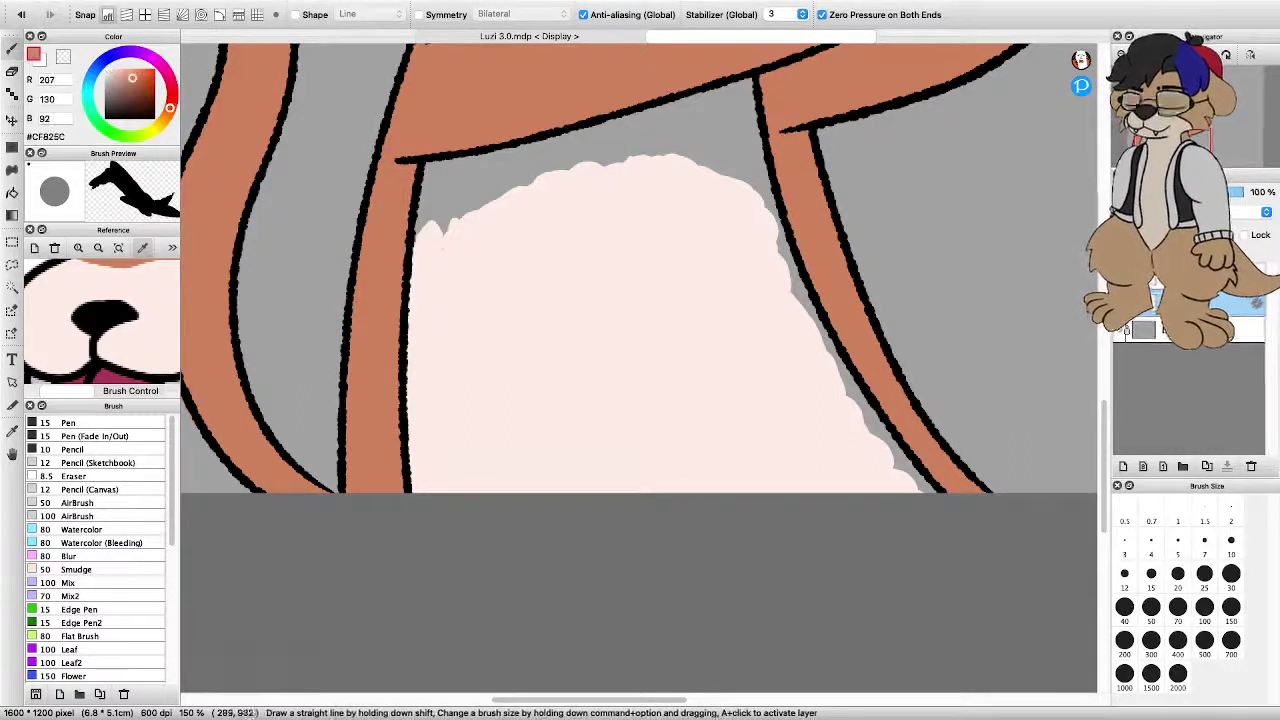
pyautogui.keyDown('alt'); pyautogui.click(443, 248); pyautogui.keyUp('alt')
pyautogui.moveTo(443, 234)
pyautogui.mouseDown()
pyautogui.moveTo(468, 190)
pyautogui.moveTo(455, 180)
pyautogui.moveTo(490, 192)
pyautogui.moveTo(495, 177)
pyautogui.moveTo(643, 148)
pyautogui.moveTo(725, 110)
pyautogui.moveTo(705, 163)
pyautogui.mouseUp()
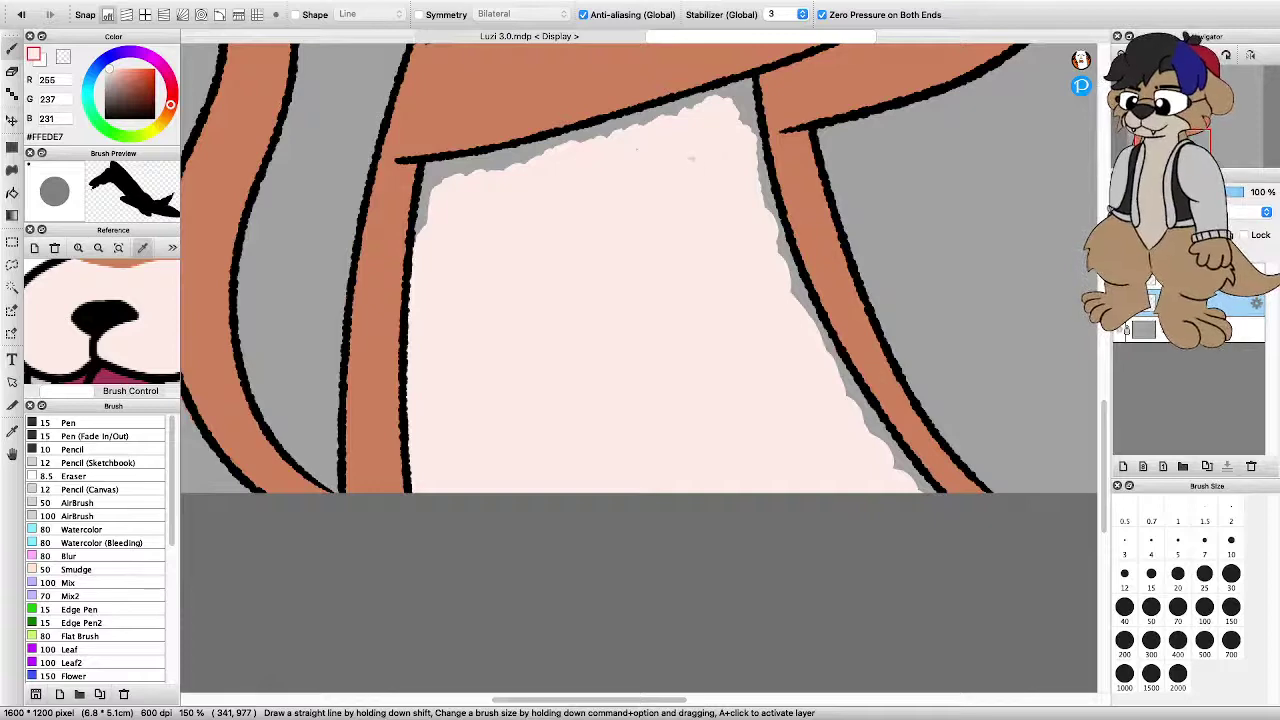
# Paint pale pink along the belly's edge beside the body strip opposite the tail, down to the canvas edge
pyautogui.scroll(-1, 728, 250)
pyautogui.scroll(3, 808, 229)
pyautogui.scroll(-2, 726, 246)
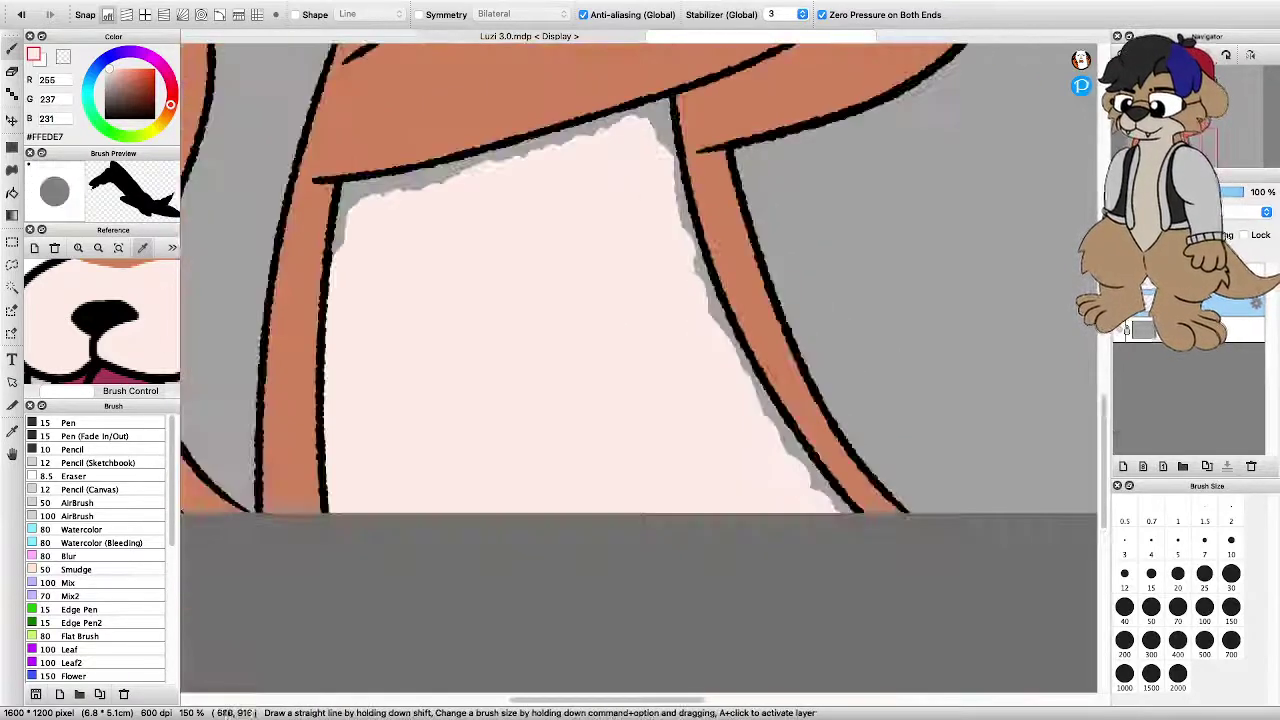
pyautogui.moveTo(677, 178)
pyautogui.mouseDown()
pyautogui.moveTo(720, 316)
pyautogui.moveTo(795, 460)
pyautogui.moveTo(840, 510)
pyautogui.moveTo(753, 372)
pyautogui.mouseUp()
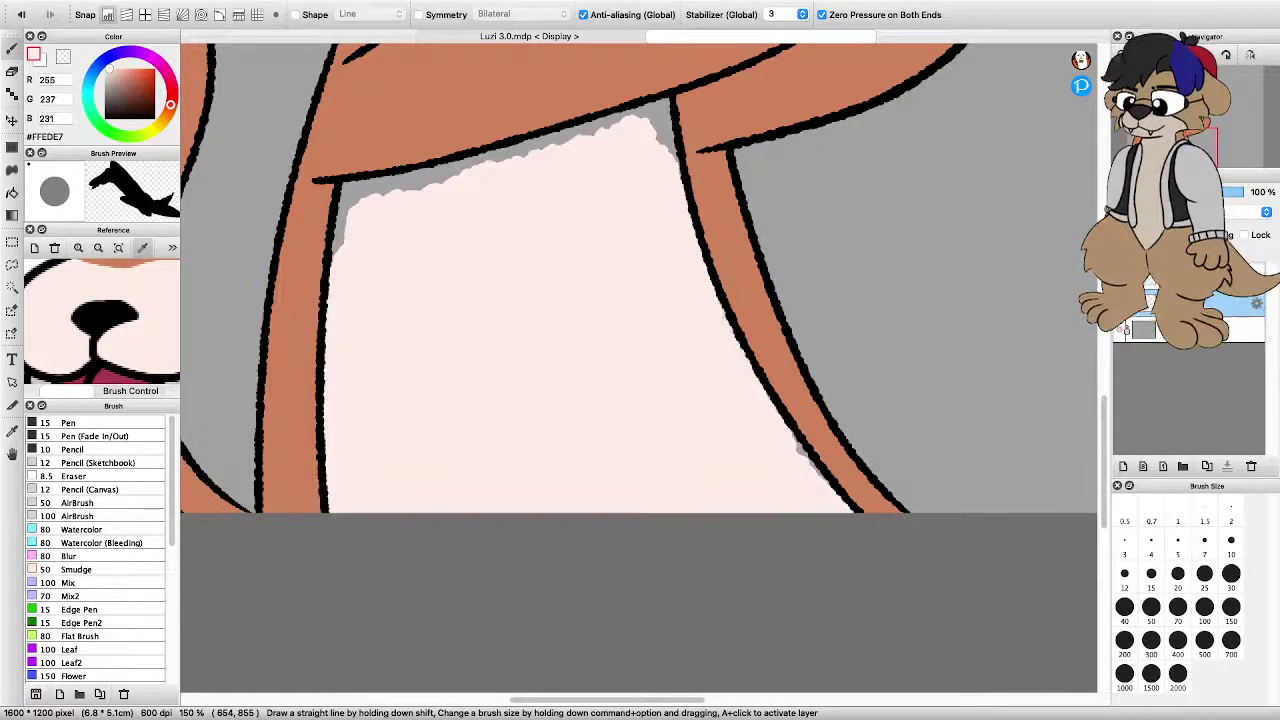
# Close the small gap at the belly's lower edge in pale pink and retouch the adjoining body strip with sampled orange #CF825C
pyautogui.scroll(2, 780, 450)
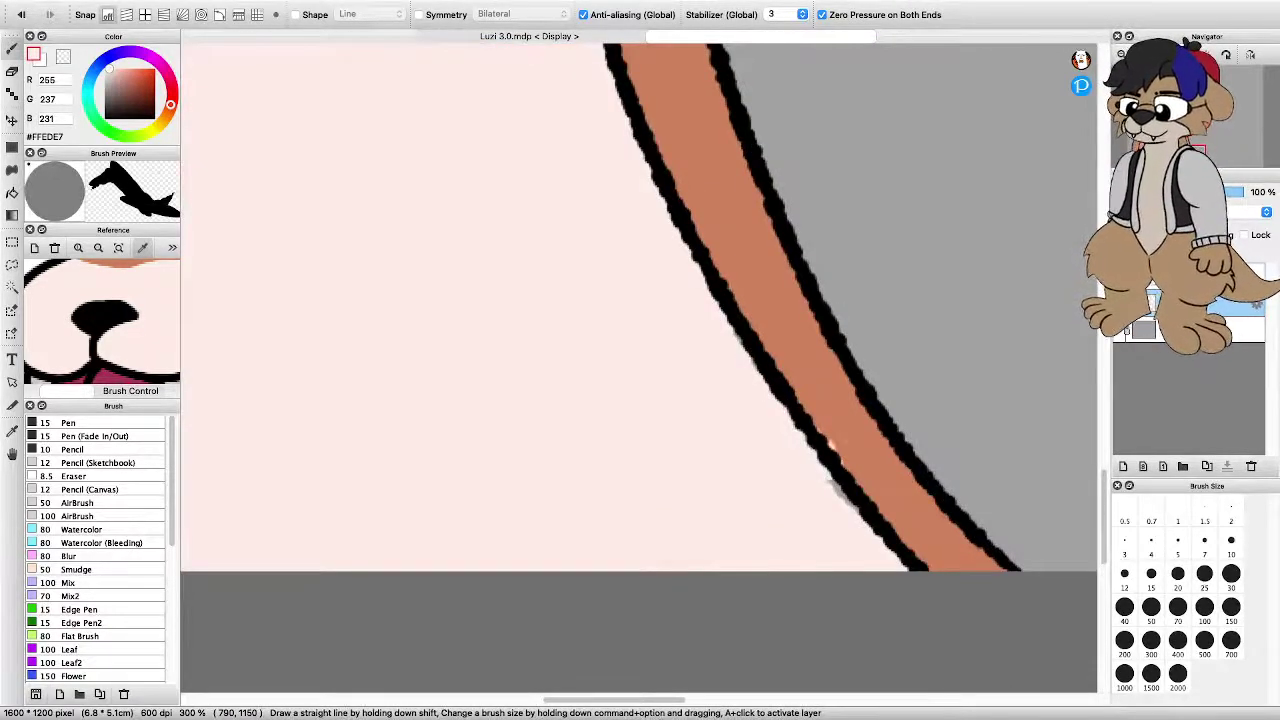
pyautogui.moveTo(840, 500); pyautogui.dragTo(846, 506)
pyautogui.press('super+z')
pyautogui.moveTo(785, 410)
pyautogui.mouseDown()
pyautogui.moveTo(800, 450)
pyautogui.moveTo(856, 511)
pyautogui.mouseUp()
pyautogui.rightClick(814, 350)
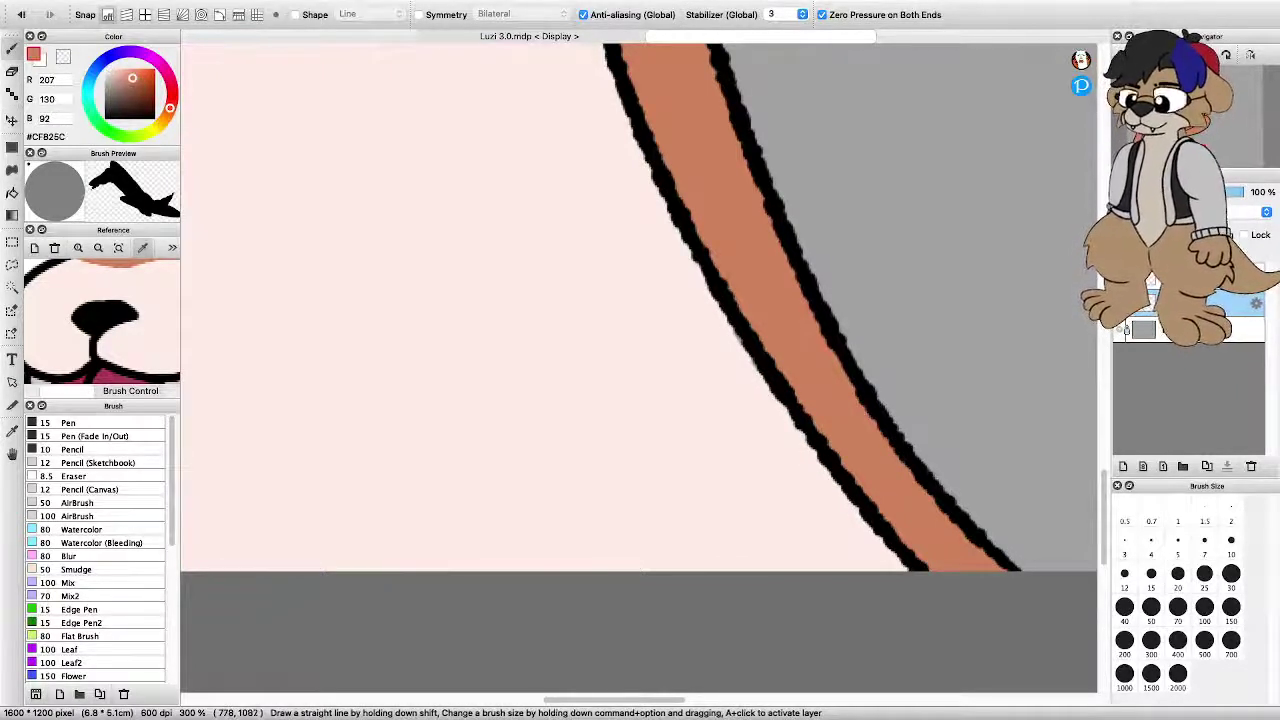
# Resample the belly's pale pink #FFEDE7 and extend the fill closer to the arm's lower outline
pyautogui.scroll(-4, 640, 330)
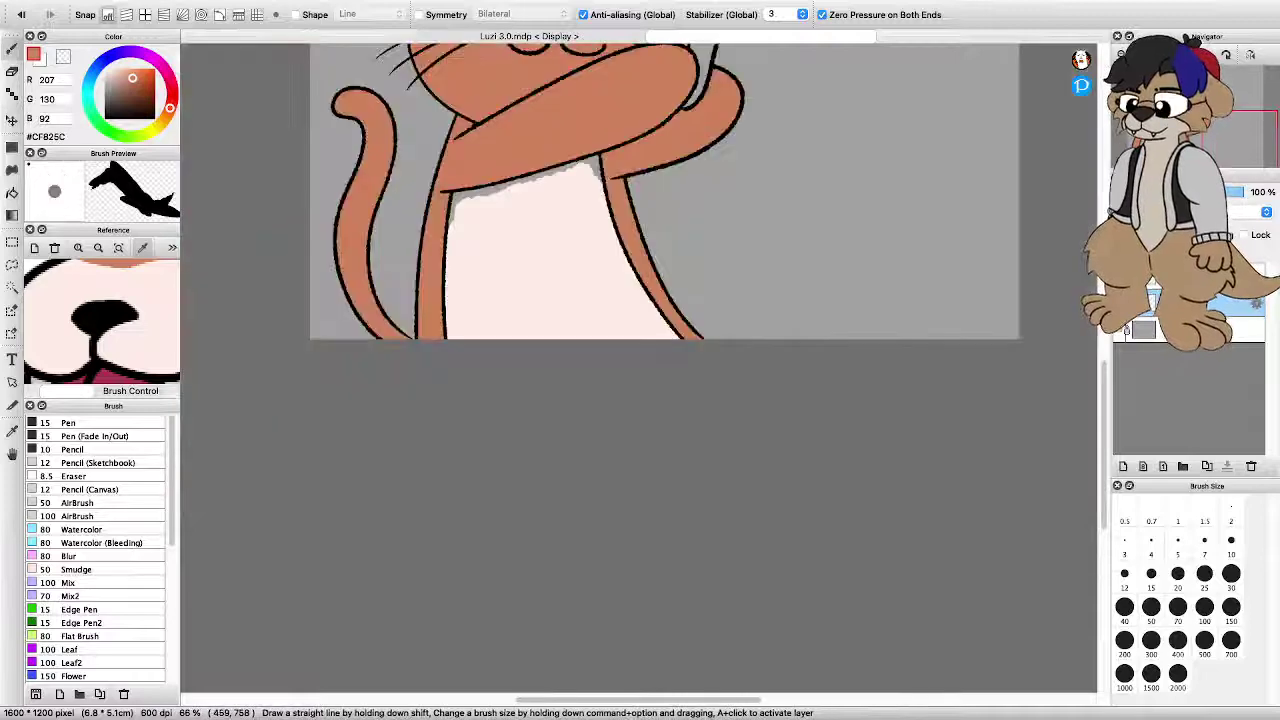
pyautogui.scroll(3, 512, 147)
pyautogui.moveTo(348, 348)
pyautogui.mouseDown()
pyautogui.moveTo(343, 376)
pyautogui.moveTo(335, 342)
pyautogui.moveTo(358, 294)
pyautogui.moveTo(758, 194)
pyautogui.moveTo(774, 236)
pyautogui.mouseUp()
pyautogui.press('super+z')
pyautogui.rightClick(372, 350)
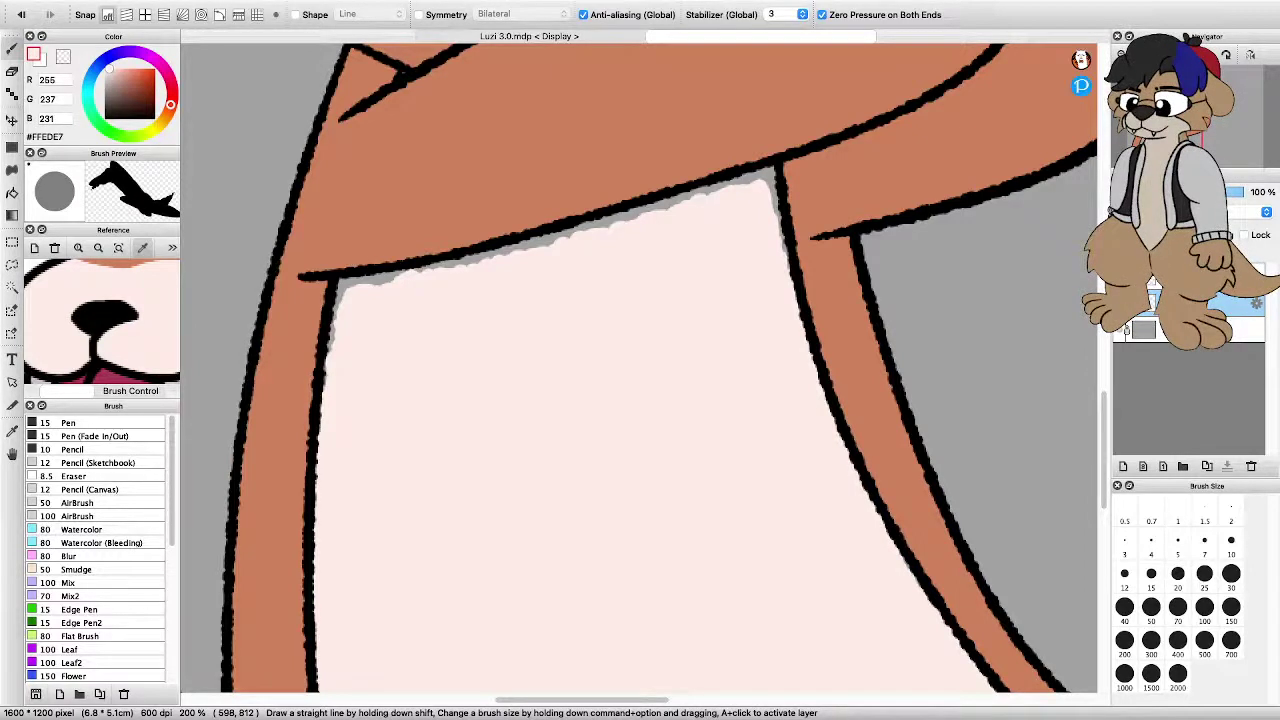
pyautogui.moveTo(336, 236); pyautogui.dragTo(465, 266)
# With an adjusted brush size, fill the belly's upper corner between the tail-side body strip and the arm in pale pink
pyautogui.scroll(1, 465, 266)
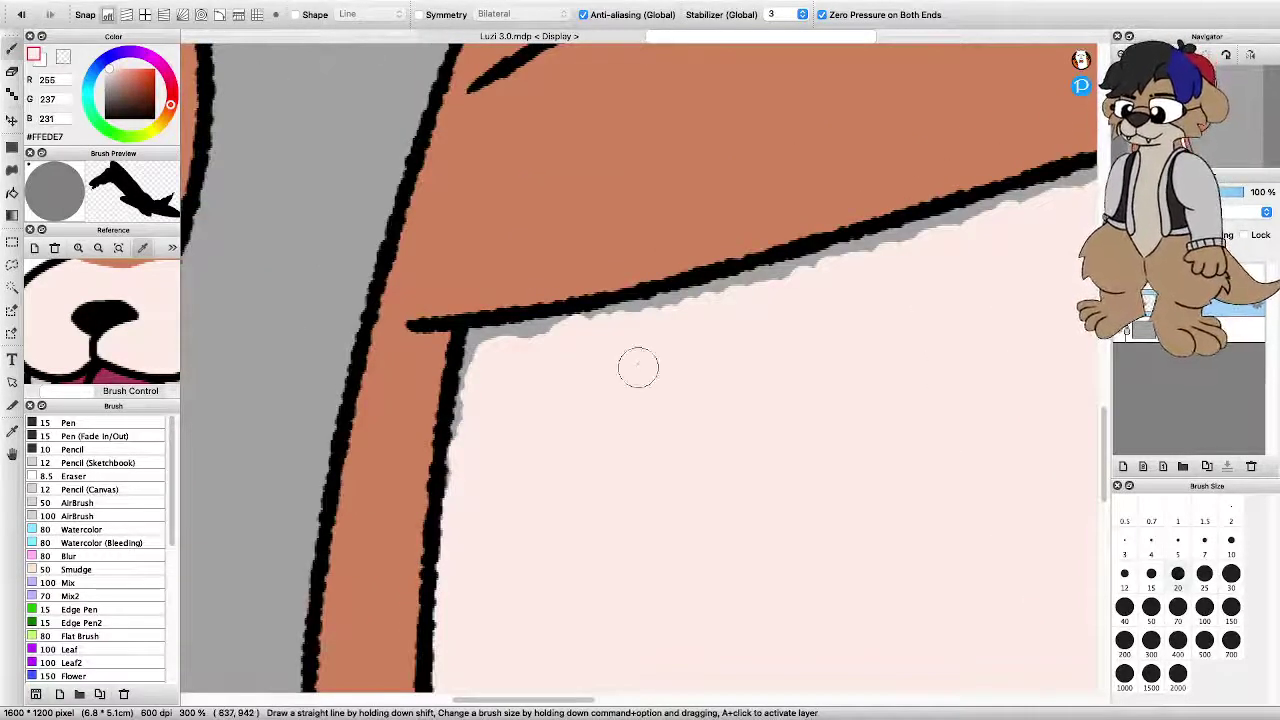
pyautogui.press('[')
pyautogui.press('[')
pyautogui.press('[')
pyautogui.press('[')
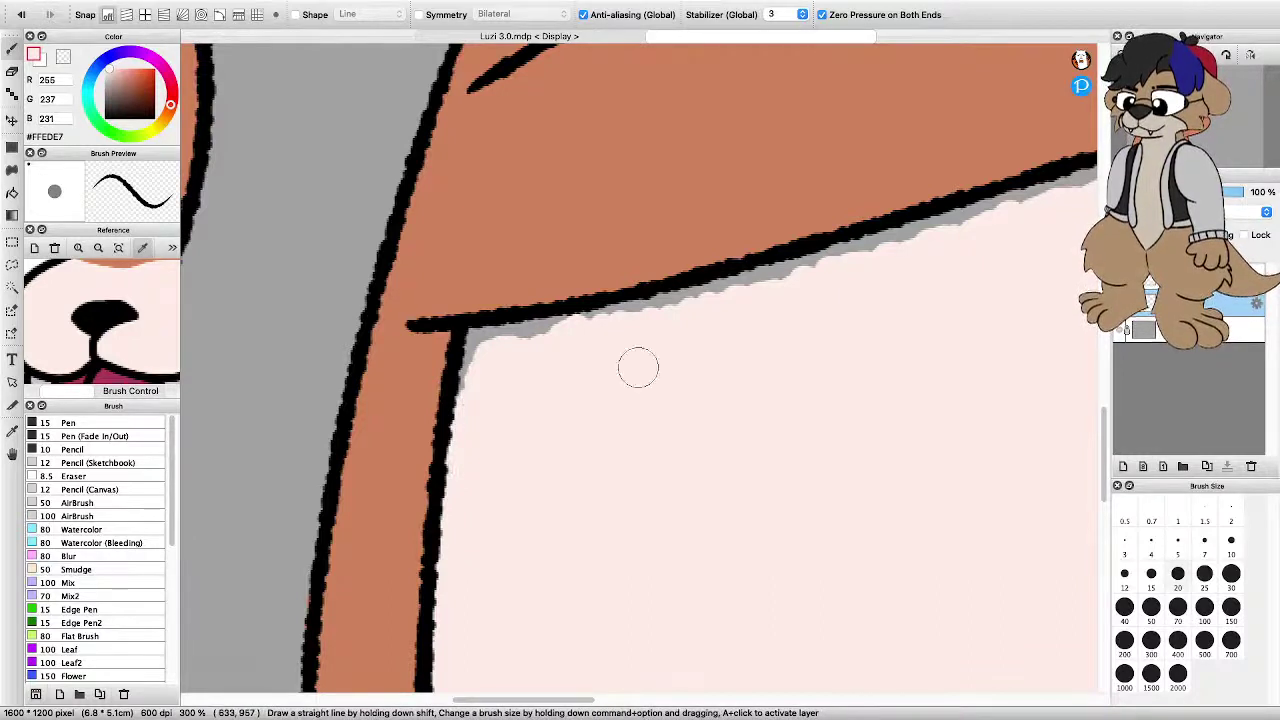
pyautogui.press(']')
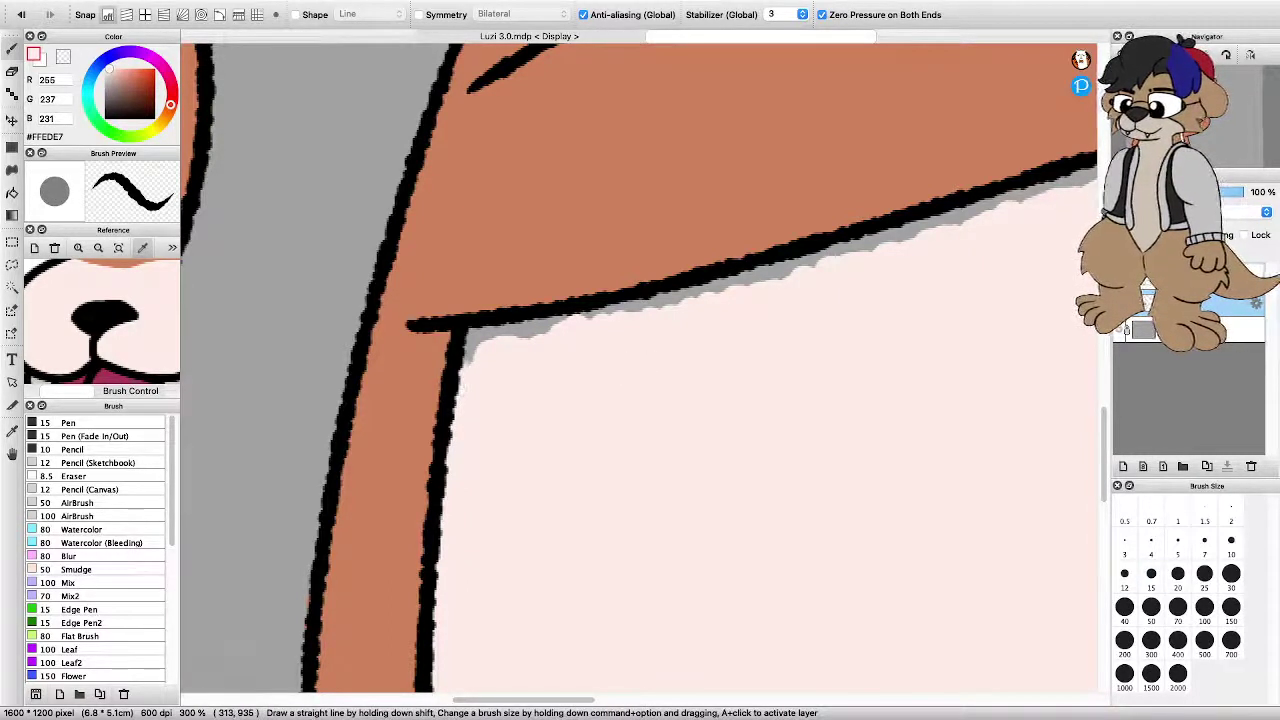
pyautogui.click(496, 332)
# Rotate the canvas upside down and fill the belly corner where the arm meets the body strip opposite the tail in pale pink
pyautogui.scroll(-4, 548, 338)
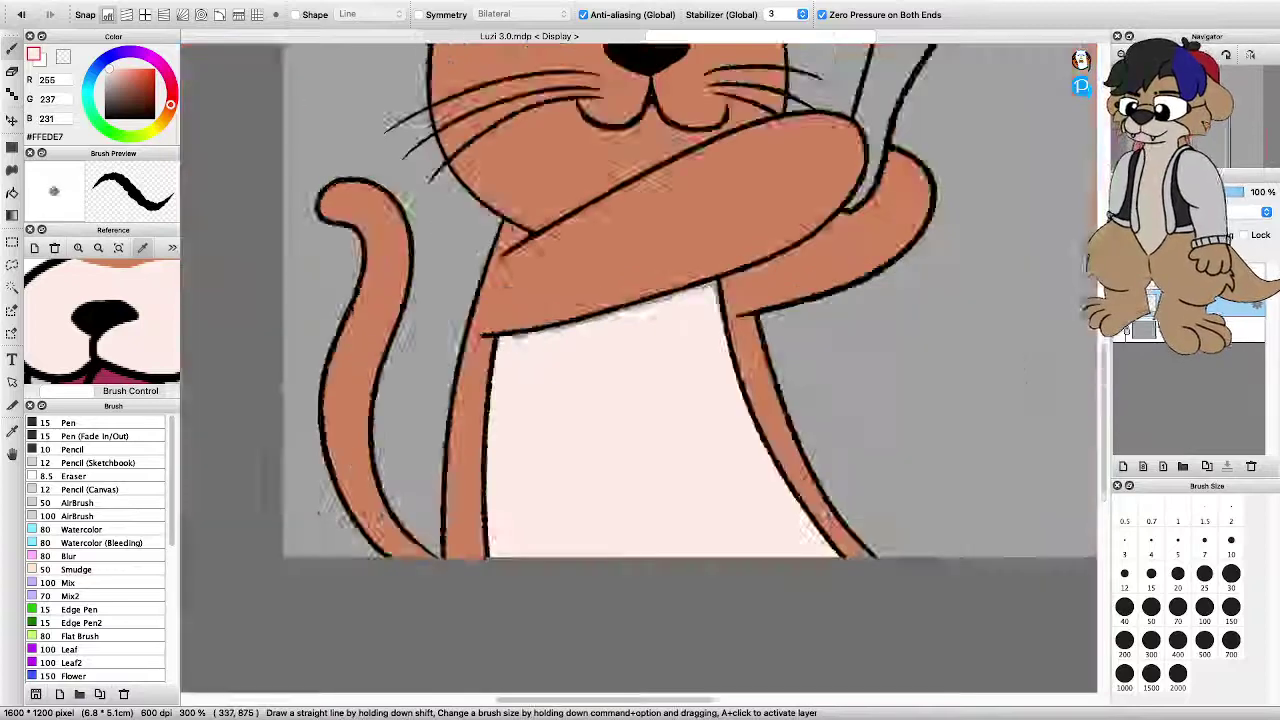
pyautogui.press('Left')
pyautogui.press('Left')
pyautogui.press('Left')
pyautogui.press('Left')
pyautogui.press('Left')
pyautogui.press('Left')
pyautogui.press('Left')
pyautogui.press('Left')
pyautogui.press('Left')
pyautogui.press('Left')
pyautogui.press('Left')
pyautogui.press('Left')
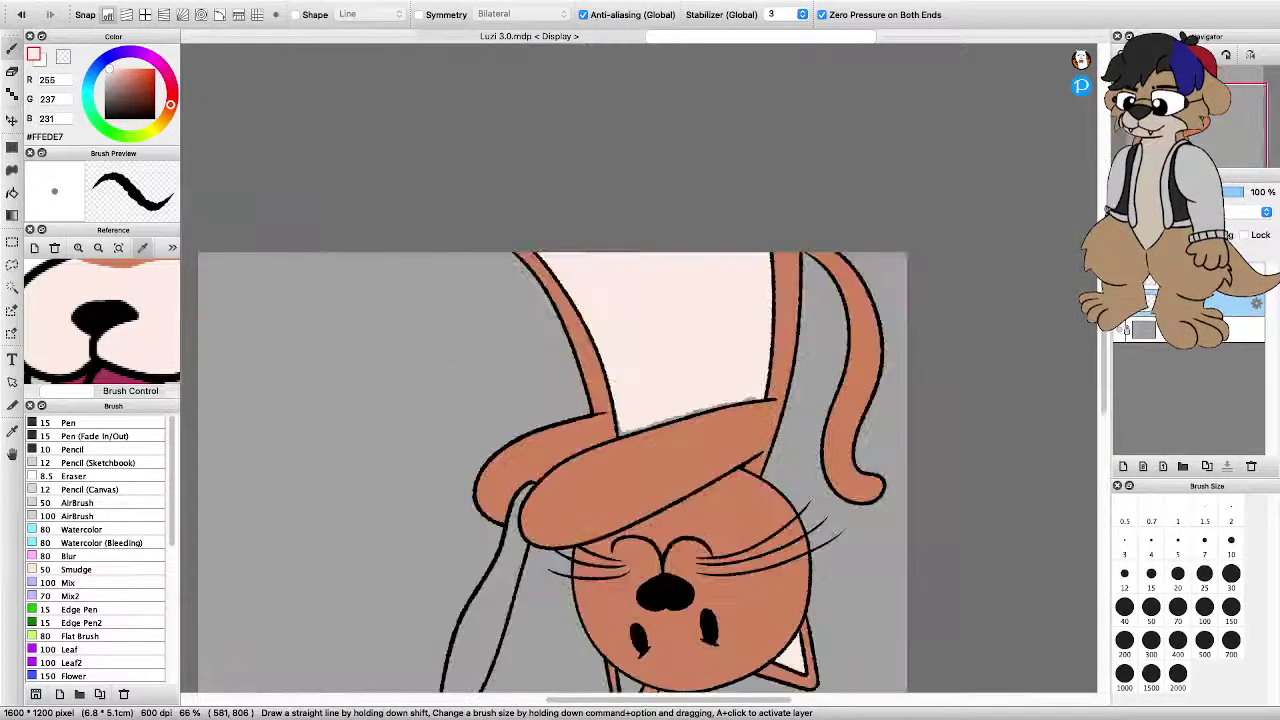
pyautogui.scroll(3, 630, 466)
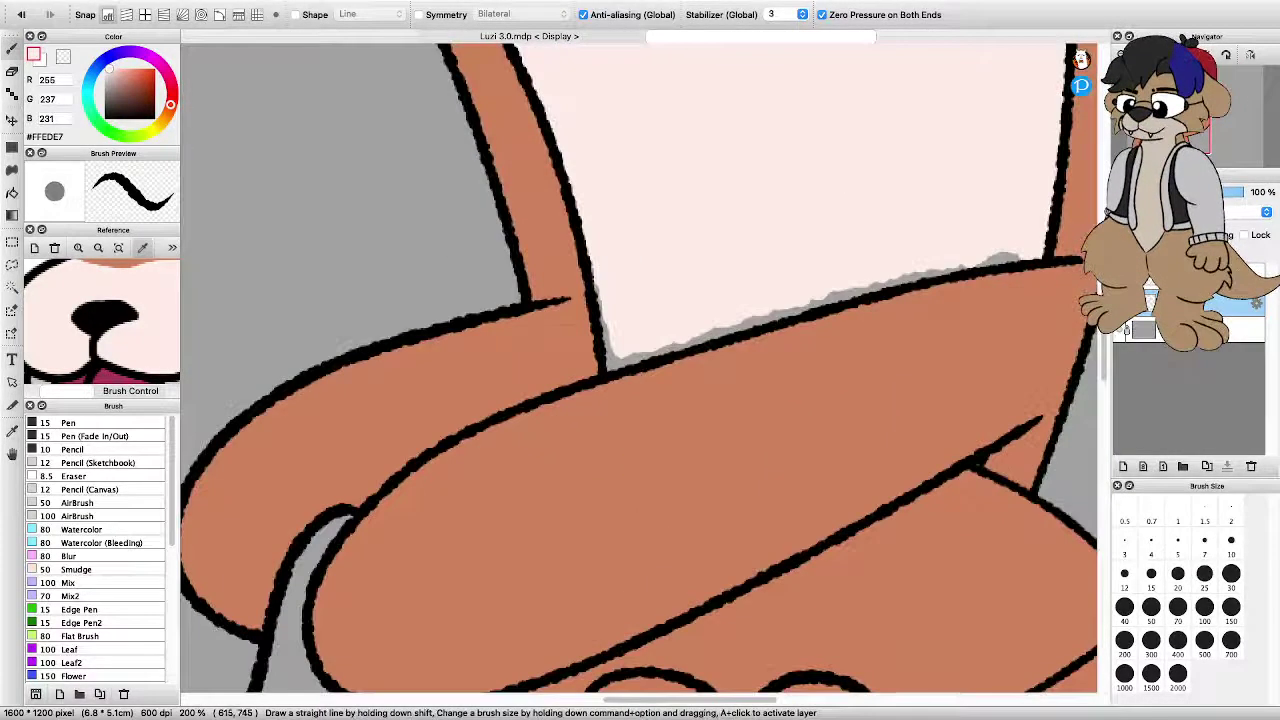
pyautogui.scroll(-1, 640, 368)
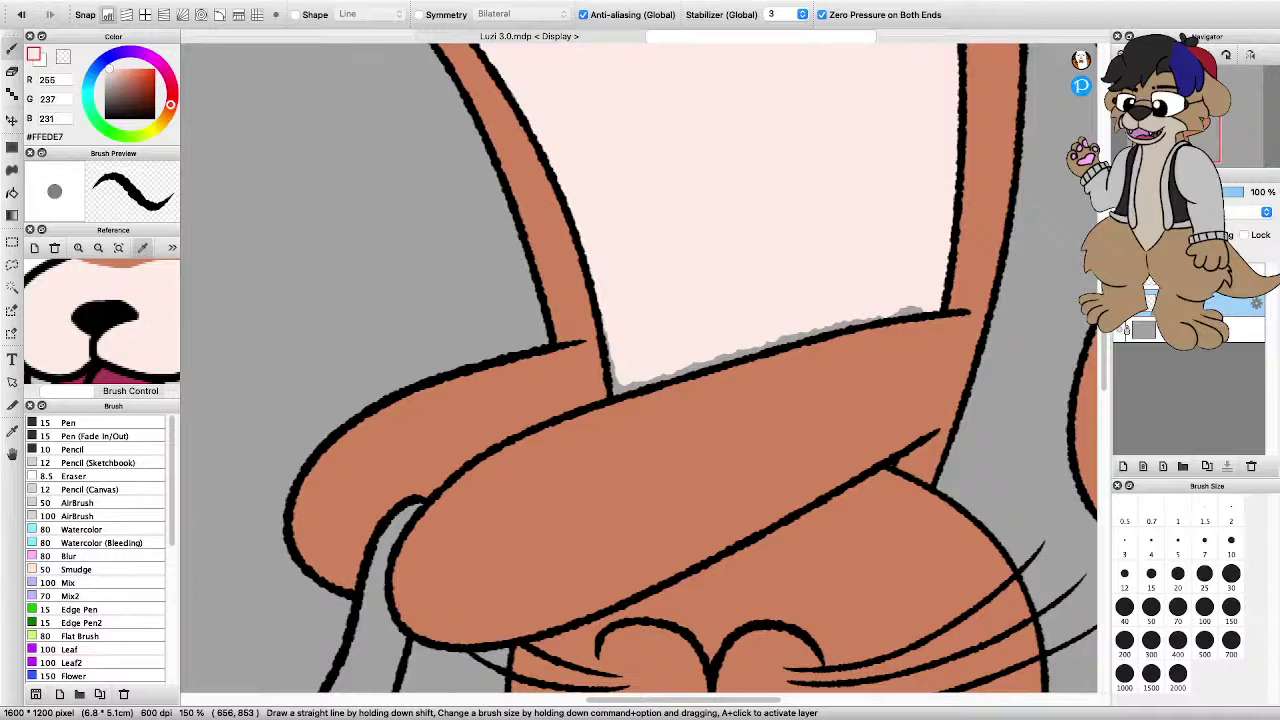
pyautogui.scroll(2, 614, 360)
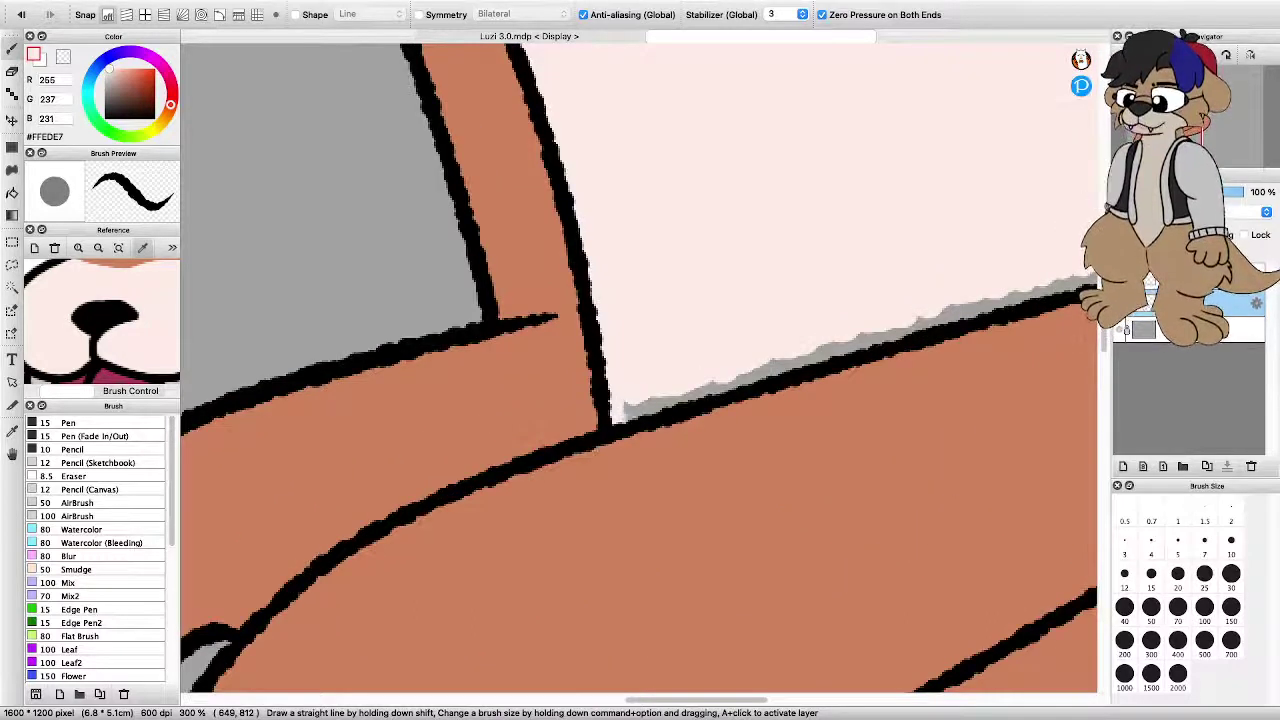
pyautogui.moveTo(624, 409); pyautogui.dragTo(664, 401)
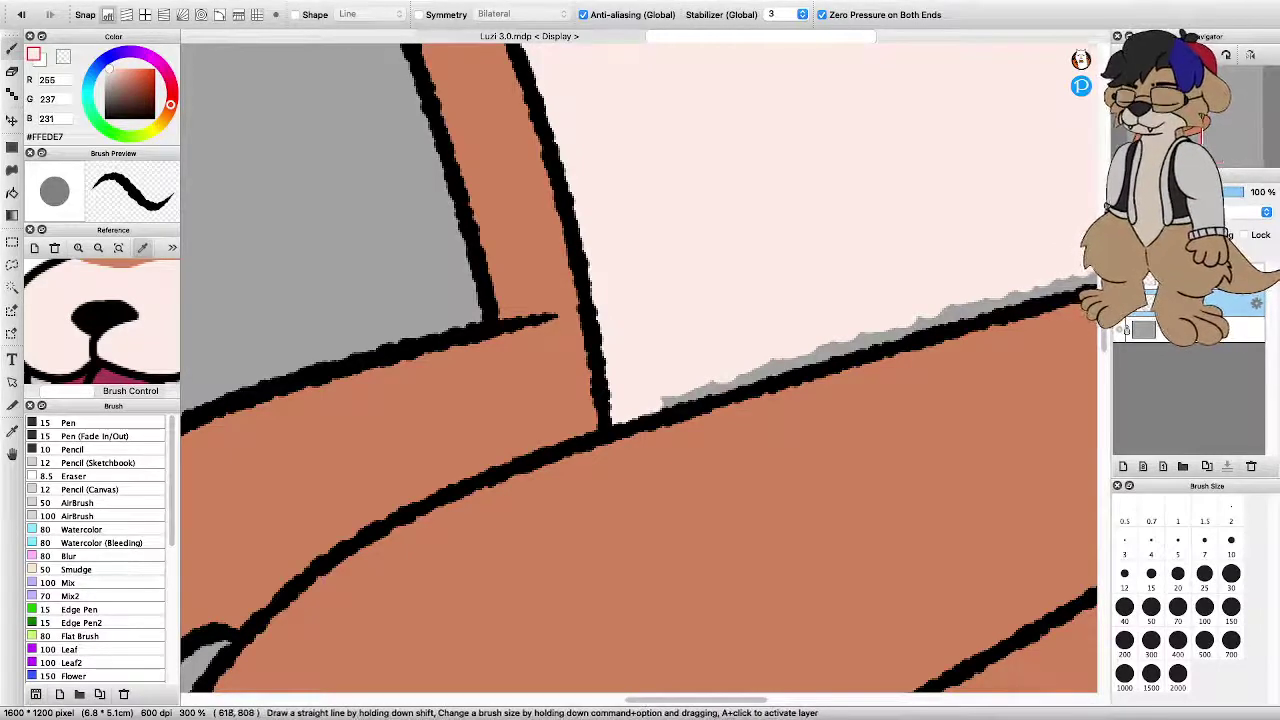
# Fill the remaining gap between the belly and the arm's lower outline in pale pink, and rotate the canvas back upright
pyautogui.scroll(-4, 686, 377)
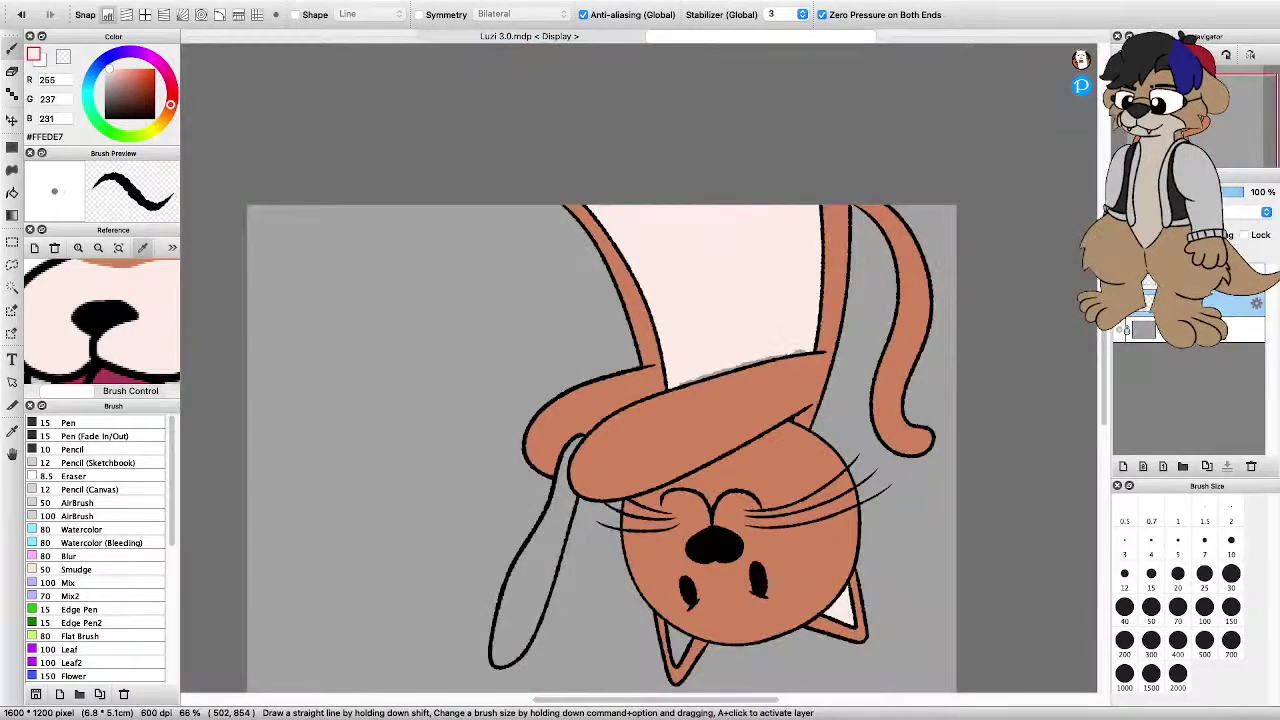
pyautogui.scroll(4, 461, 675)
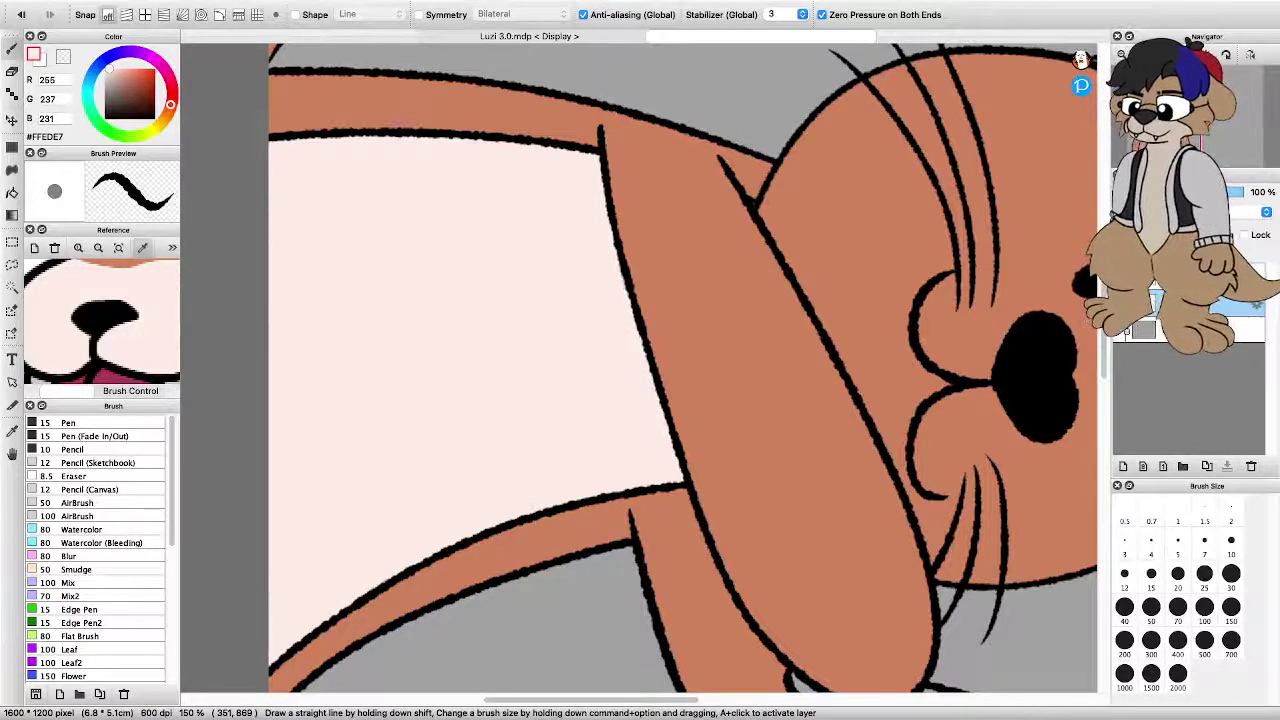
pyautogui.press('Left')
pyautogui.press('Left')
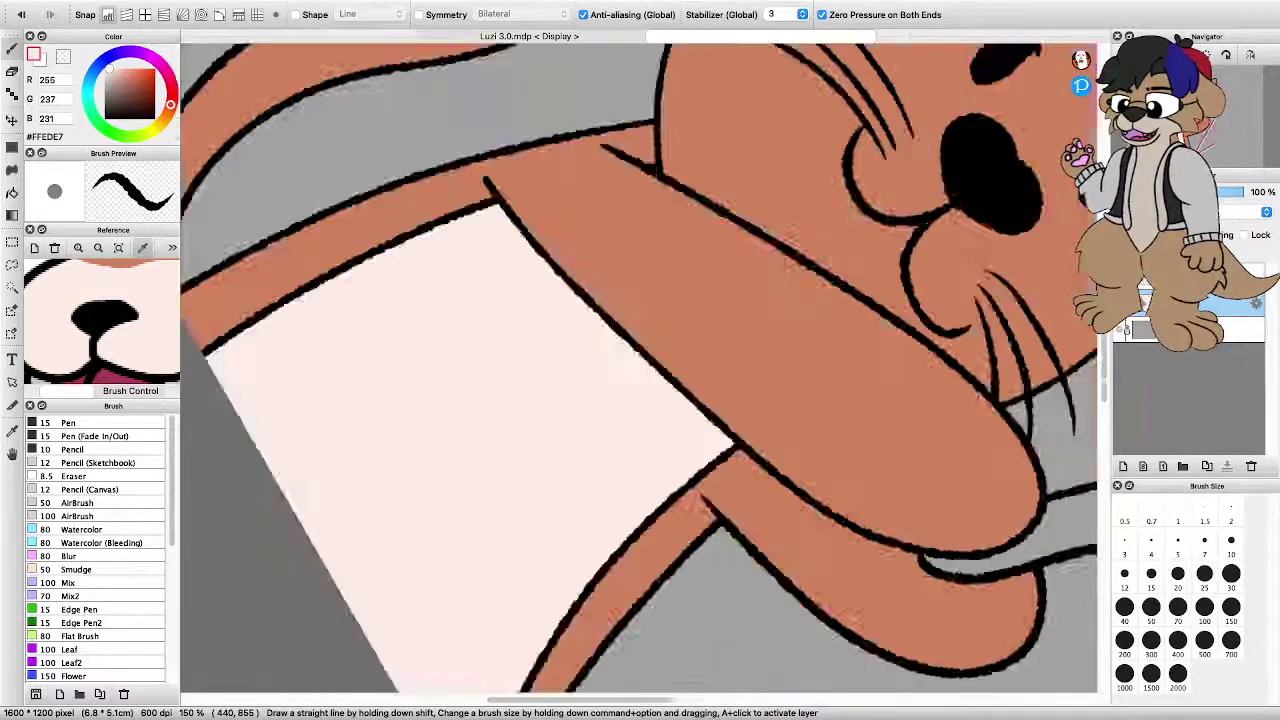
pyautogui.press('Left')
pyautogui.press('Left')
pyautogui.press('Left')
pyautogui.press('Left')
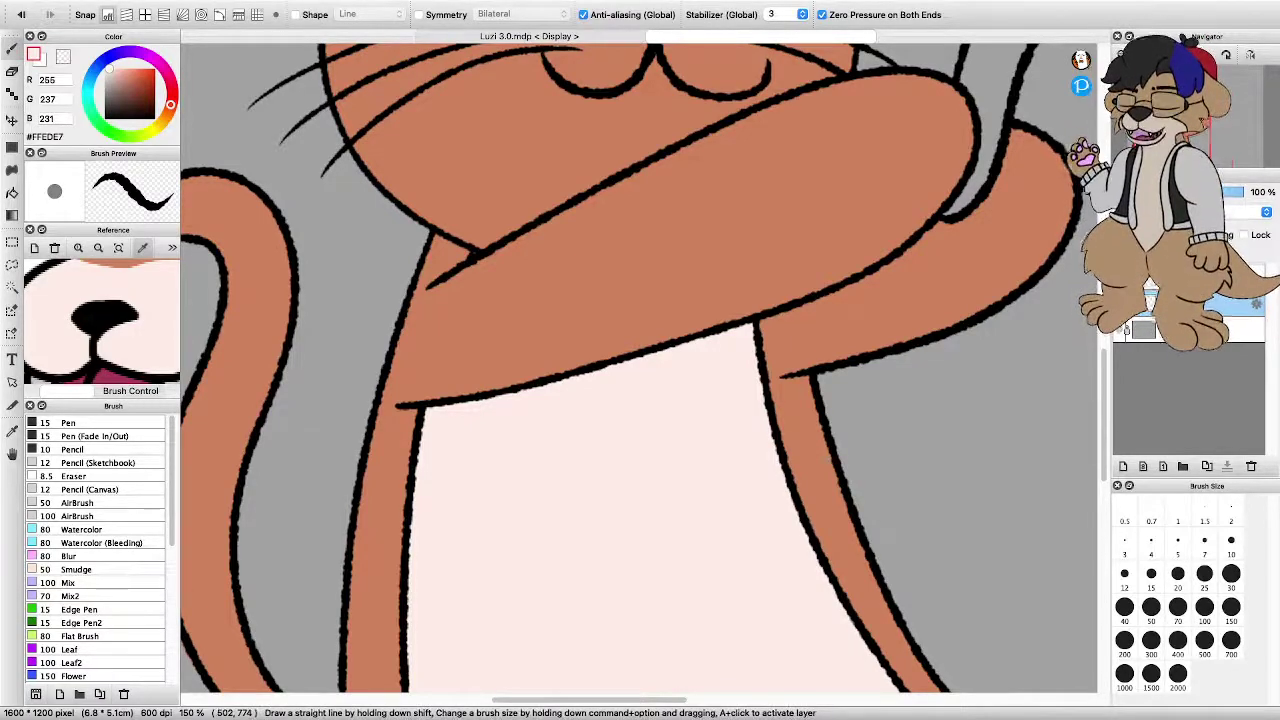
# Fill the inside of the cat's ear nearest the knife with pale pink, edges first and center last
pyautogui.scroll(-4, 607, 317)
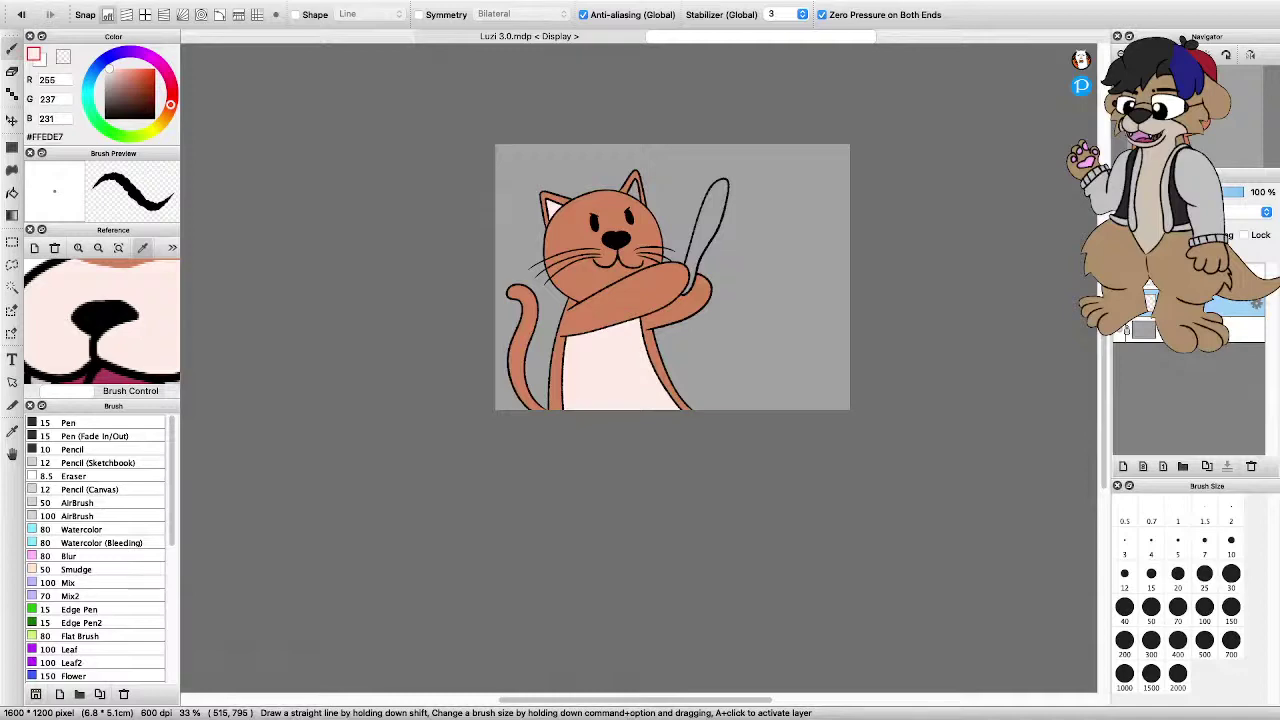
pyautogui.scroll(5, 592, 207)
pyautogui.scroll(-3, 660, 175)
pyautogui.scroll(3, 708, 134)
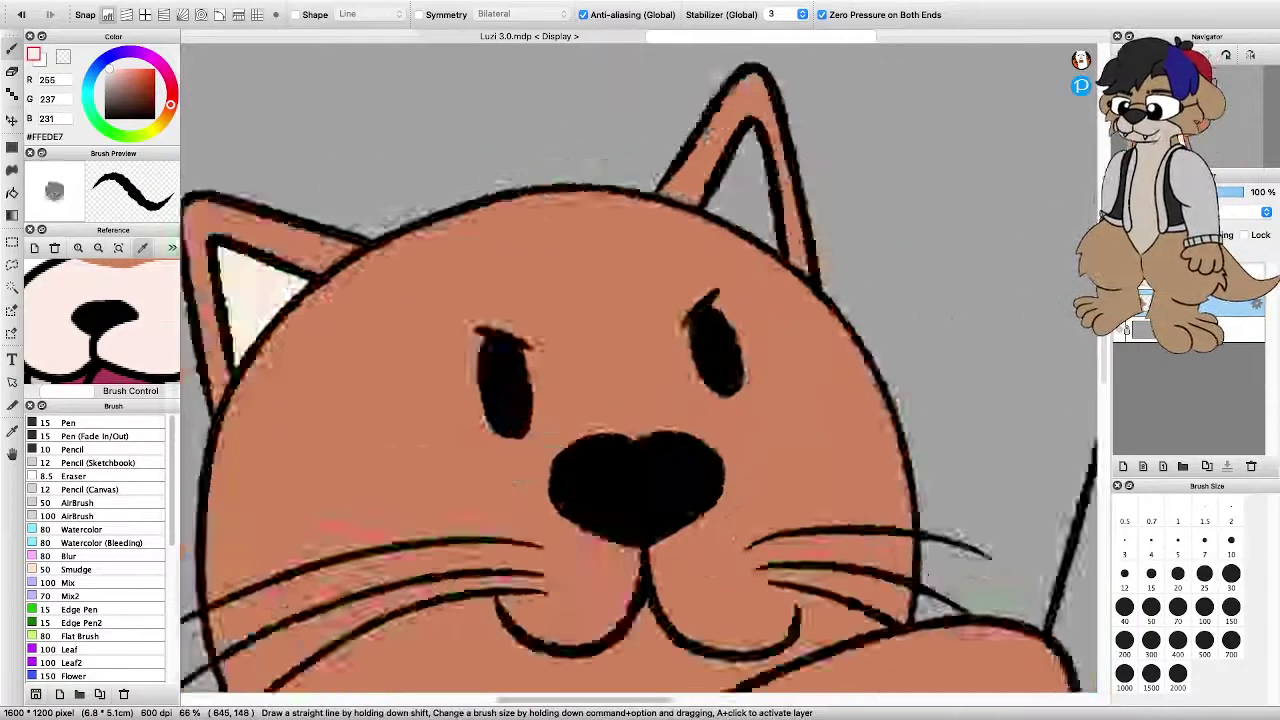
pyautogui.scroll(2, 708, 134)
pyautogui.moveTo(622, 326)
pyautogui.mouseDown()
pyautogui.moveTo(748, 392)
pyautogui.moveTo(650, 350)
pyautogui.mouseUp()
pyautogui.moveTo(755, 410)
pyautogui.mouseDown()
pyautogui.moveTo(738, 384)
pyautogui.moveTo(697, 168)
pyautogui.moveTo(626, 324)
pyautogui.moveTo(728, 355)
pyautogui.mouseUp()
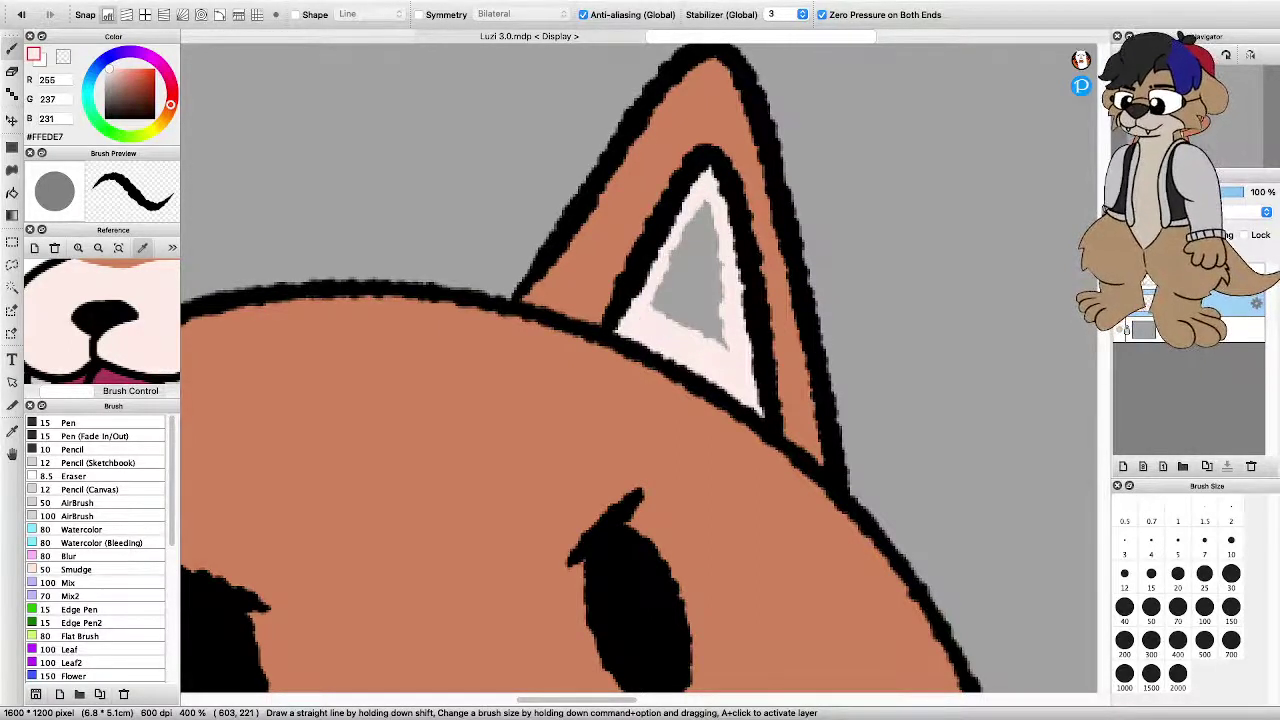
pyautogui.moveTo(682, 320)
pyautogui.mouseDown()
pyautogui.moveTo(696, 222)
pyautogui.moveTo(714, 336)
pyautogui.mouseUp()
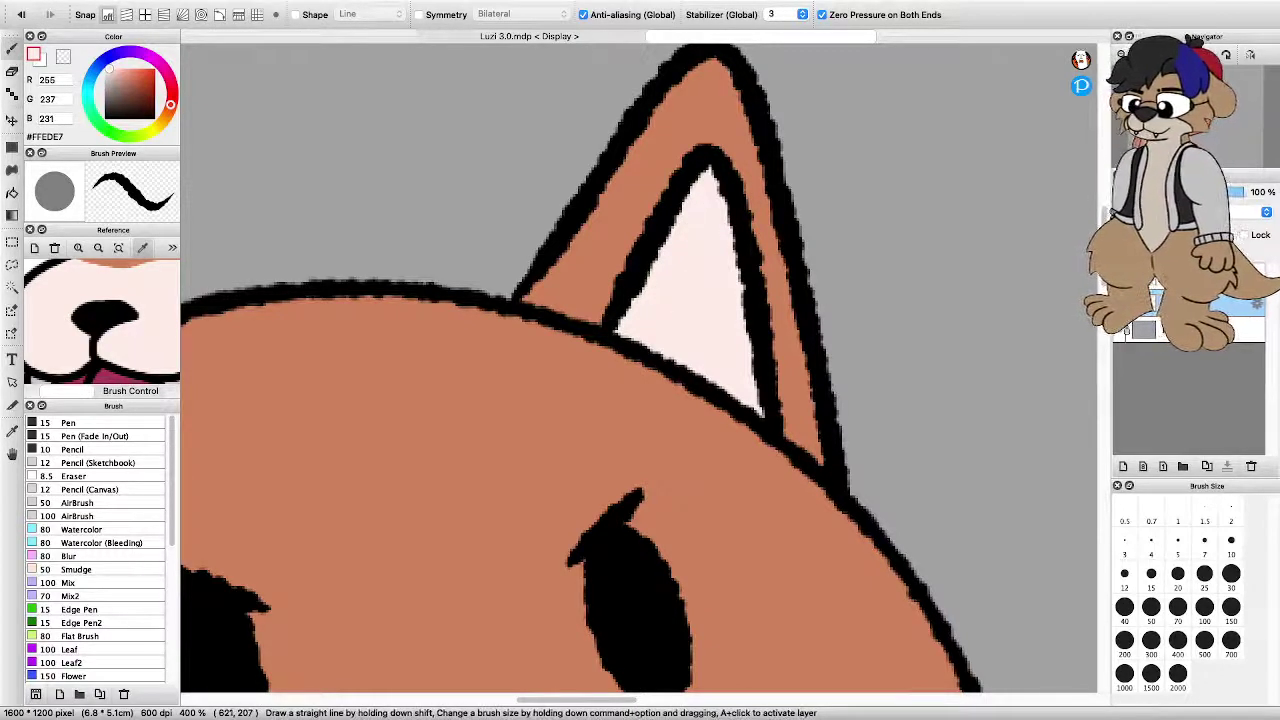
# Sample the canvas gray, lighten it to #C9C9C9, and paint a first stroke on the knife blade
pyautogui.scroll(-6, 641, 293)
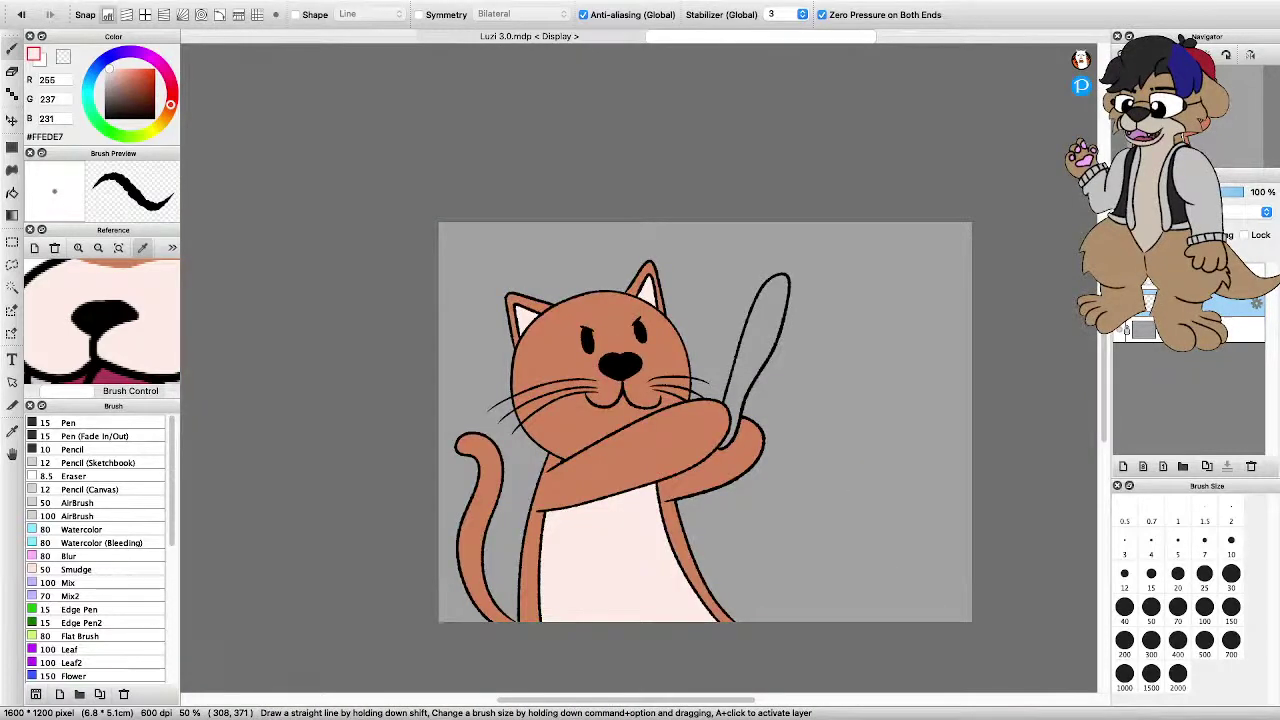
pyautogui.scroll(2, 783, 342)
pyautogui.keyDown('alt'); pyautogui.click(783, 342); pyautogui.keyUp('alt')
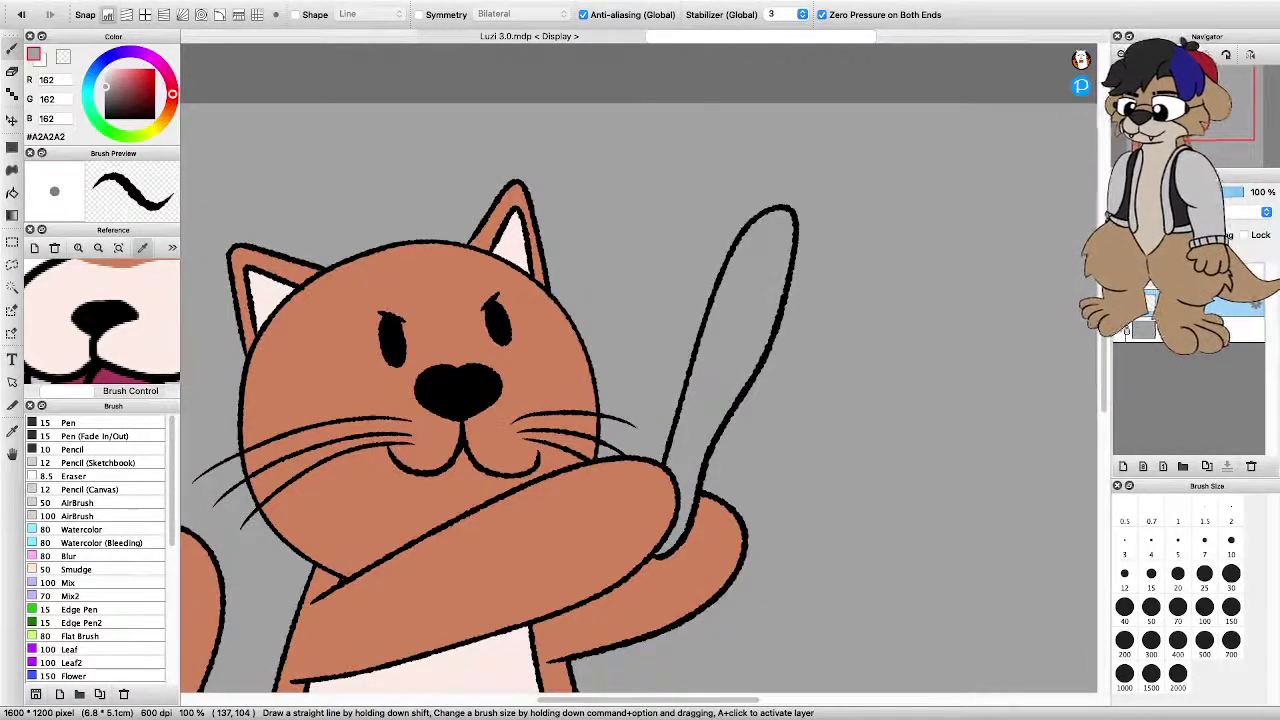
pyautogui.moveTo(105, 87); pyautogui.dragTo(104, 79)
pyautogui.moveTo(724, 339)
pyautogui.mouseDown()
pyautogui.moveTo(709, 391)
pyautogui.moveTo(718, 350)
pyautogui.mouseUp()
# Block in the knife blade with light gray strokes at brush size 20, leaving only thin gaps along its outline
pyautogui.scroll(1, 716, 415)
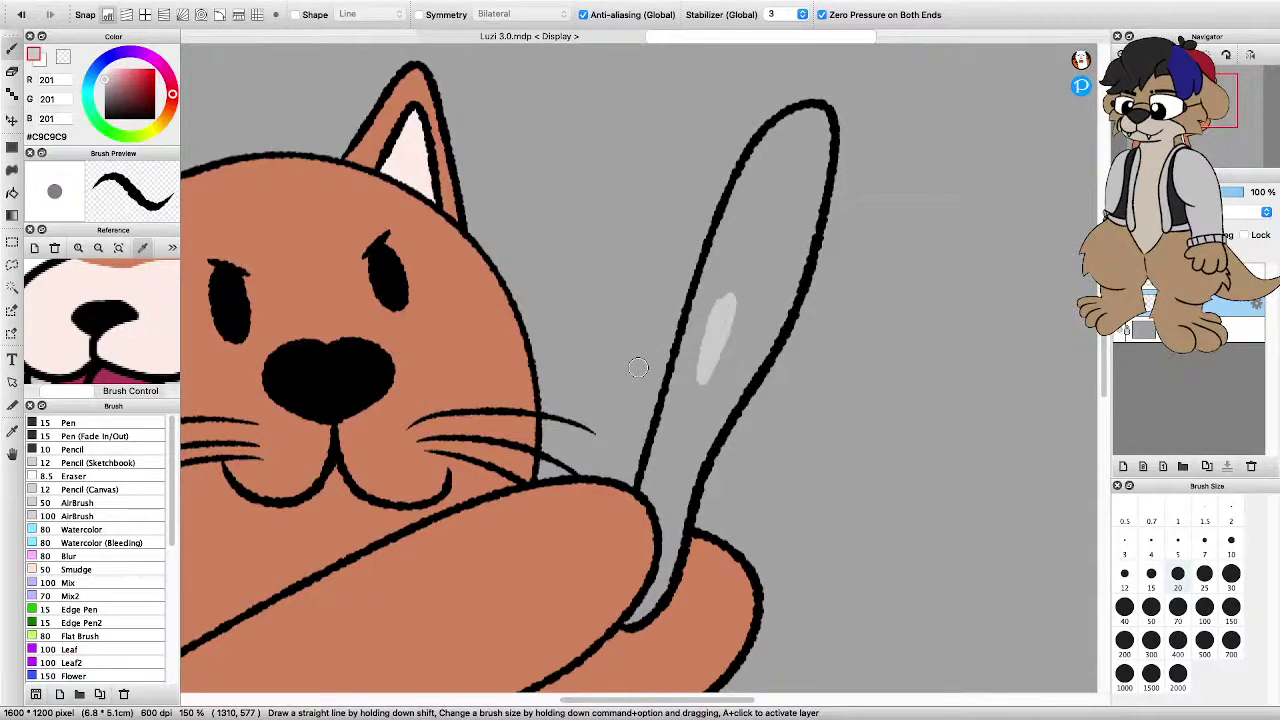
pyautogui.click(1178, 576)
pyautogui.moveTo(700, 340)
pyautogui.mouseDown()
pyautogui.moveTo(690, 398)
pyautogui.moveTo(710, 385)
pyautogui.mouseUp()
pyautogui.press('super+z')
pyautogui.moveTo(678, 435)
pyautogui.mouseDown()
pyautogui.moveTo(673, 460)
pyautogui.moveTo(757, 178)
pyautogui.moveTo(808, 130)
pyautogui.moveTo(786, 288)
pyautogui.moveTo(715, 408)
pyautogui.moveTo(668, 542)
pyautogui.mouseUp()
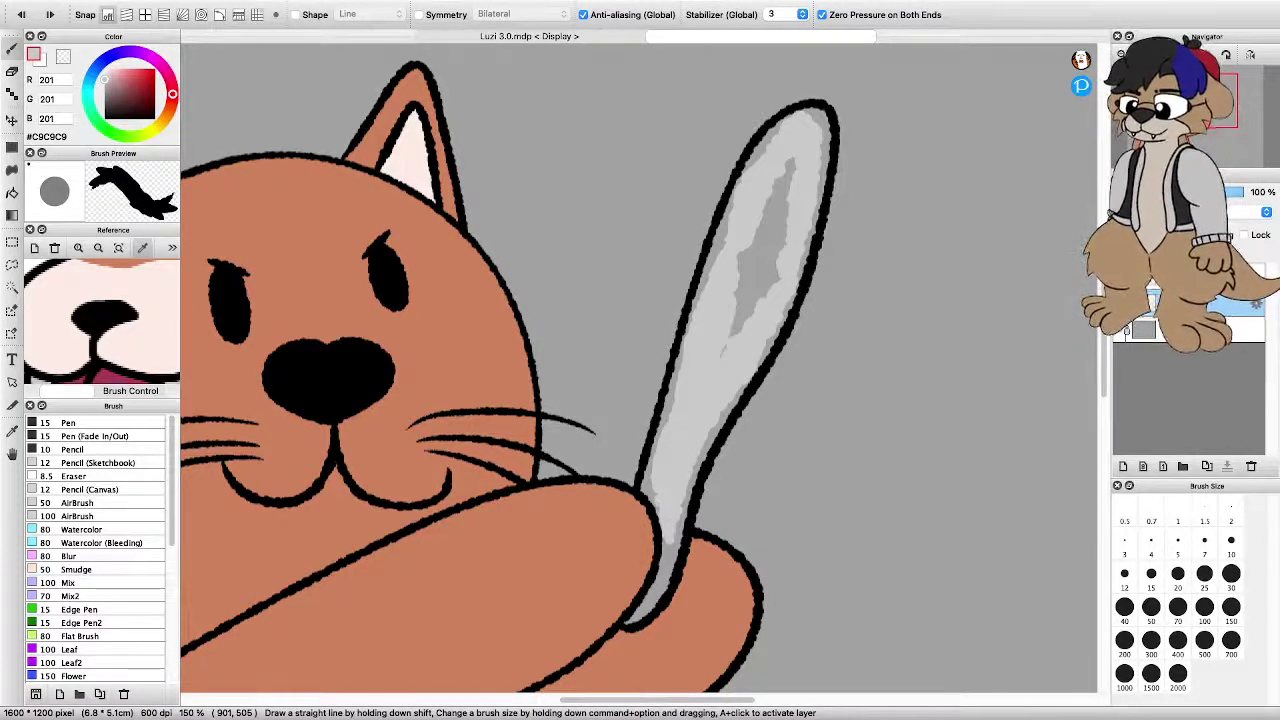
pyautogui.moveTo(738, 334)
pyautogui.mouseDown()
pyautogui.moveTo(772, 196)
pyautogui.moveTo(788, 182)
pyautogui.moveTo(768, 287)
pyautogui.mouseUp()
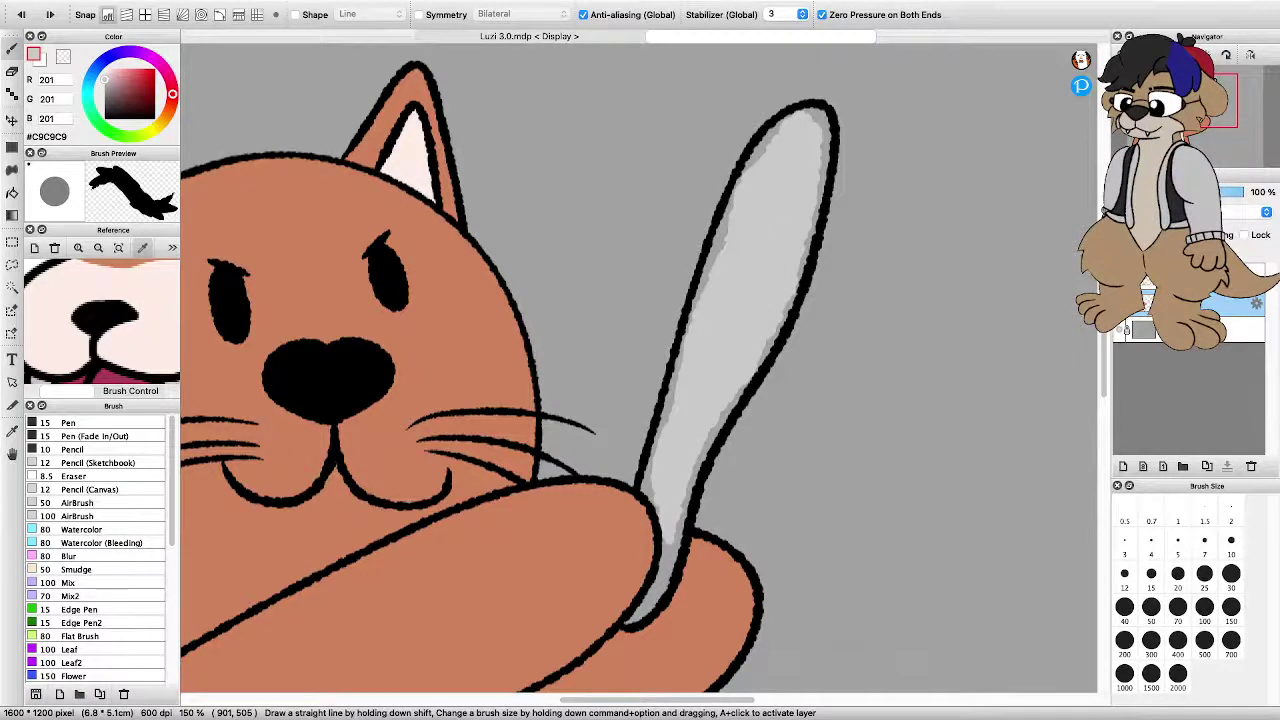
# Fill the gaps along the knife's narrow lower end beside the cat's paw with light gray
pyautogui.scroll(2, 632, 610)
pyautogui.scroll(1, 618, 630)
pyautogui.moveTo(625, 632)
pyautogui.mouseDown()
pyautogui.moveTo(670, 585)
pyautogui.moveTo(754, 366)
pyautogui.moveTo(742, 488)
pyautogui.moveTo(706, 564)
pyautogui.mouseUp()
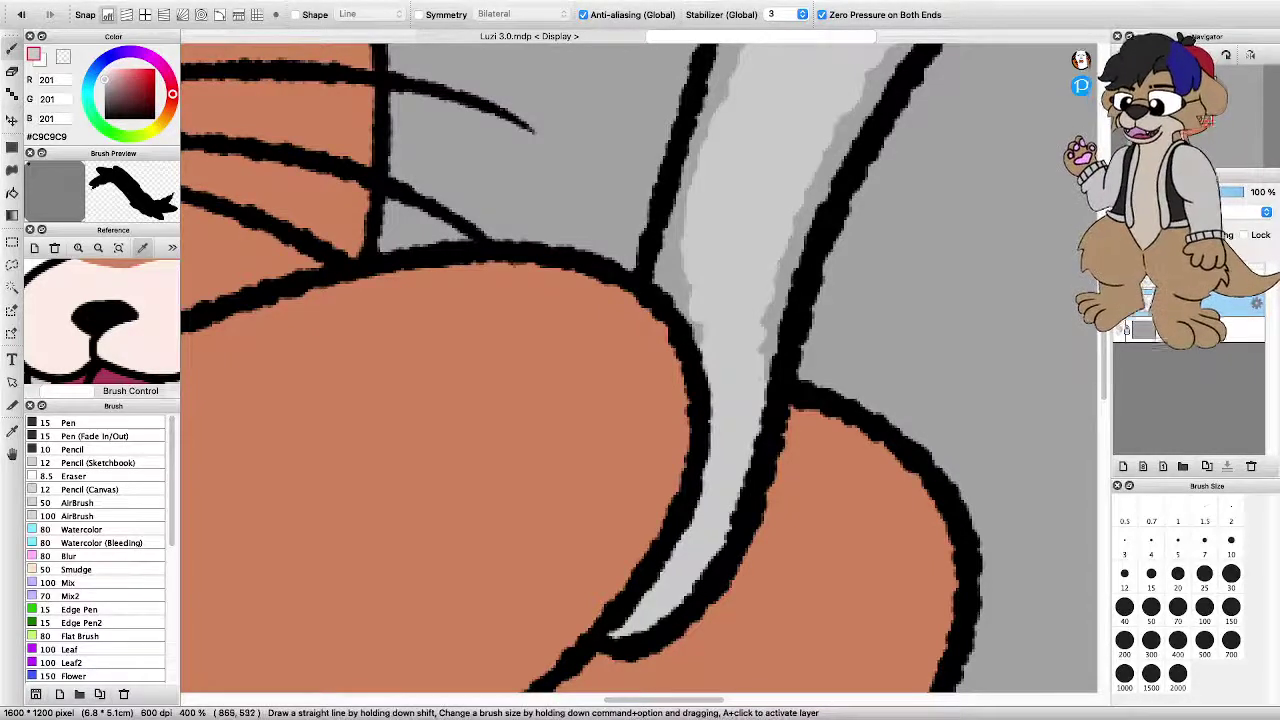
pyautogui.moveTo(662, 270); pyautogui.dragTo(696, 340)
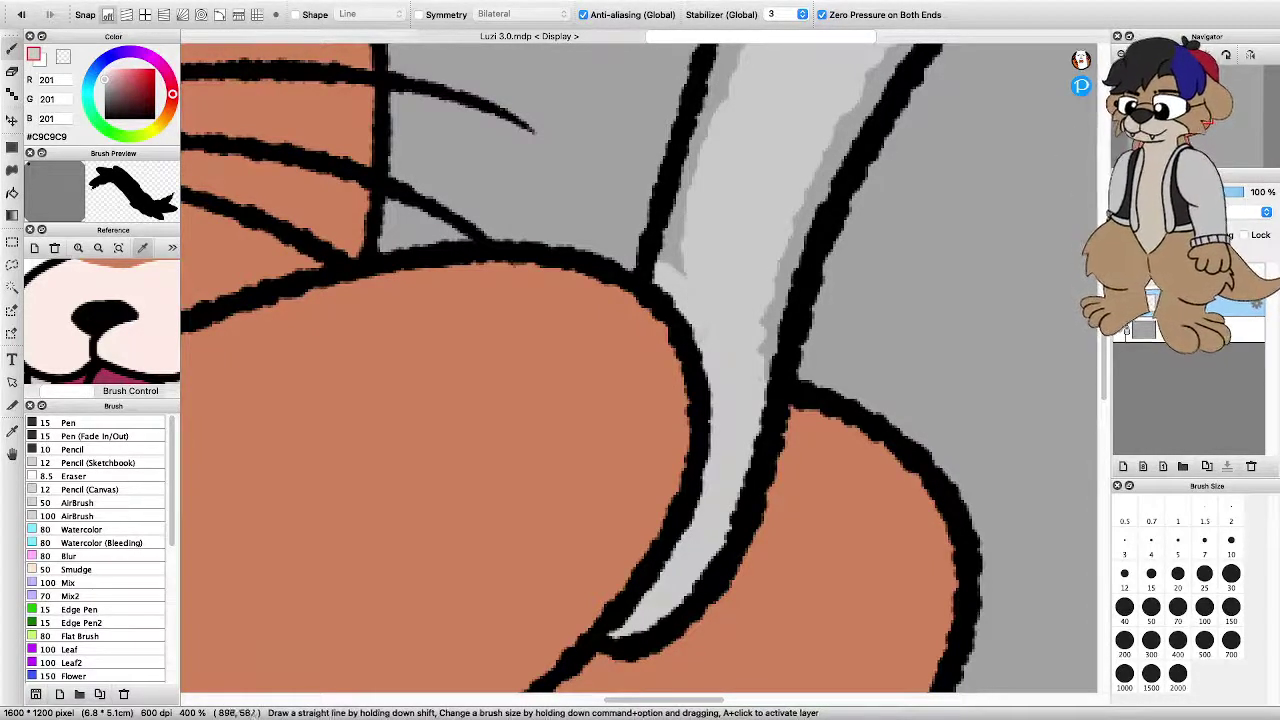
pyautogui.moveTo(764, 380); pyautogui.dragTo(782, 268)
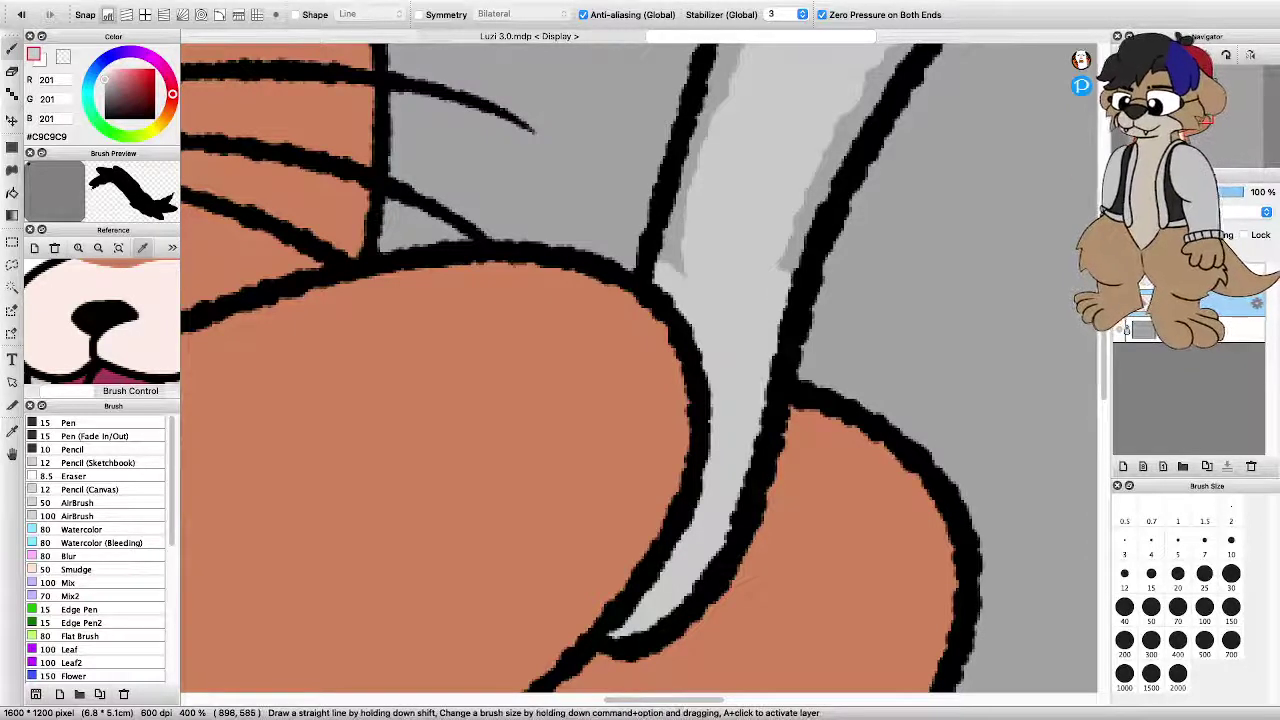
# Fill the gaps along the knife's cat-facing edge and around its rounded tip with light gray
pyautogui.scroll(-6, 772, 286)
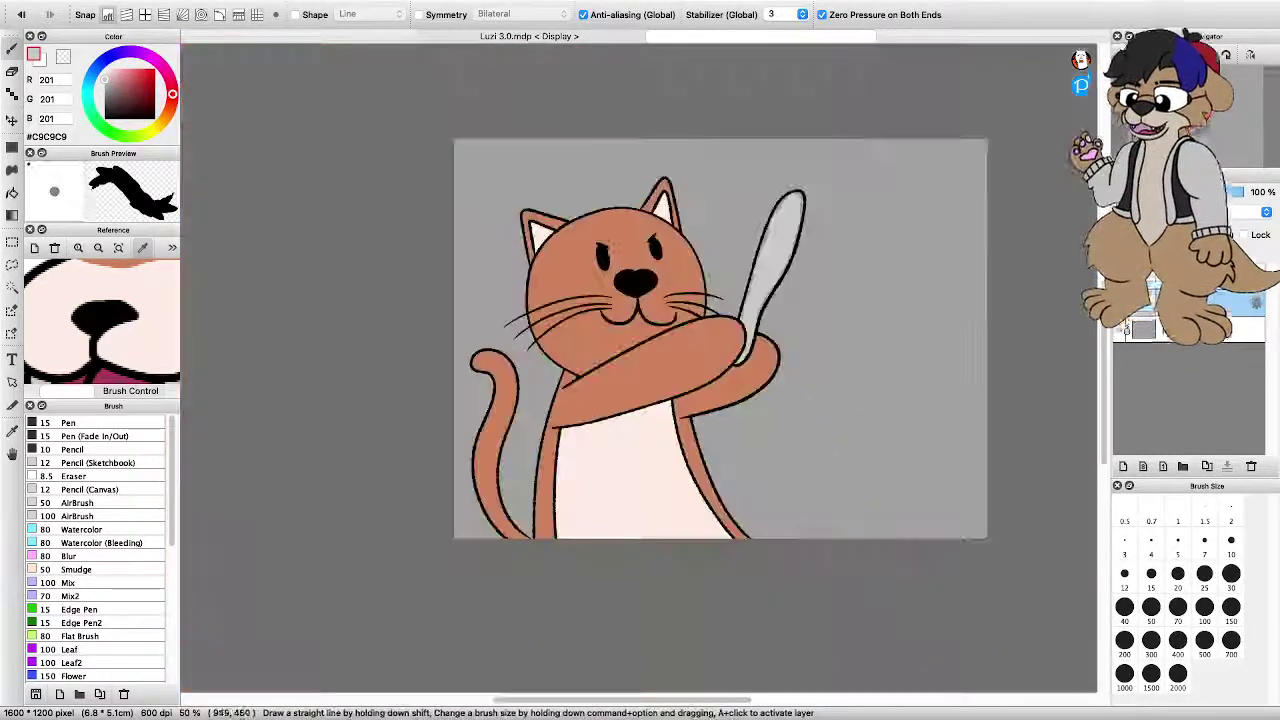
pyautogui.scroll(3, 778, 266)
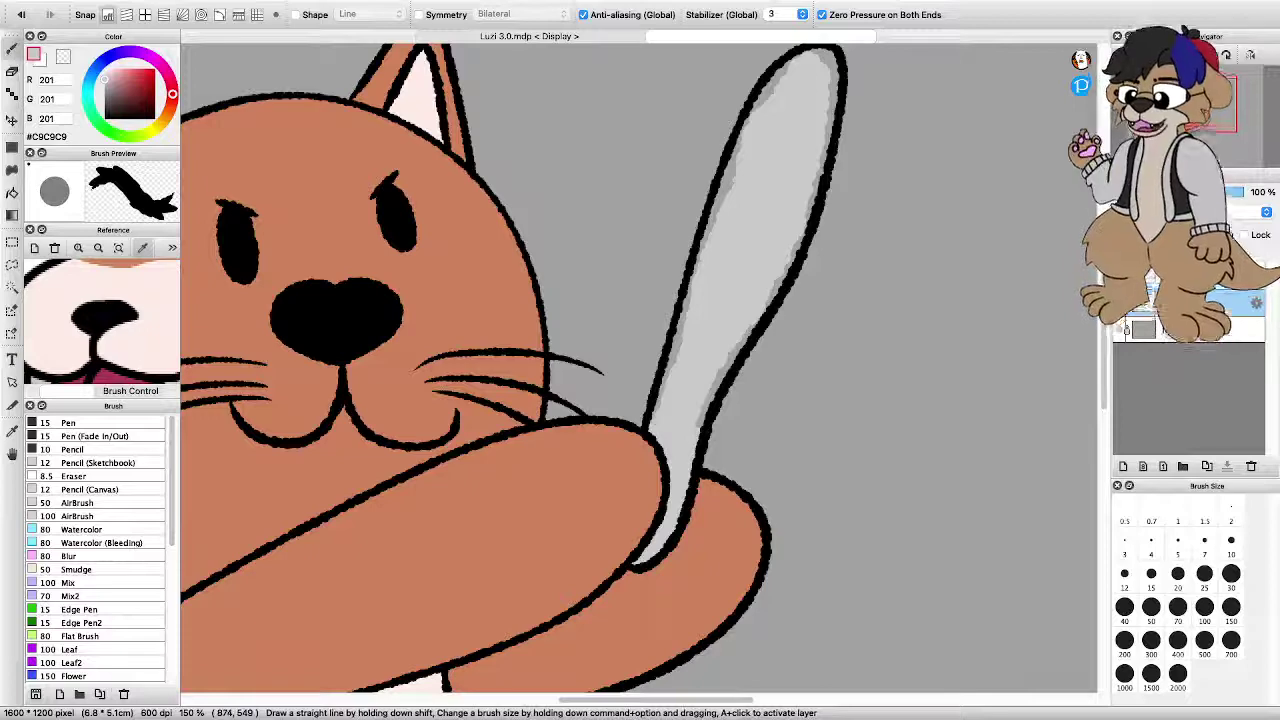
pyautogui.moveTo(658, 418); pyautogui.dragTo(710, 225)
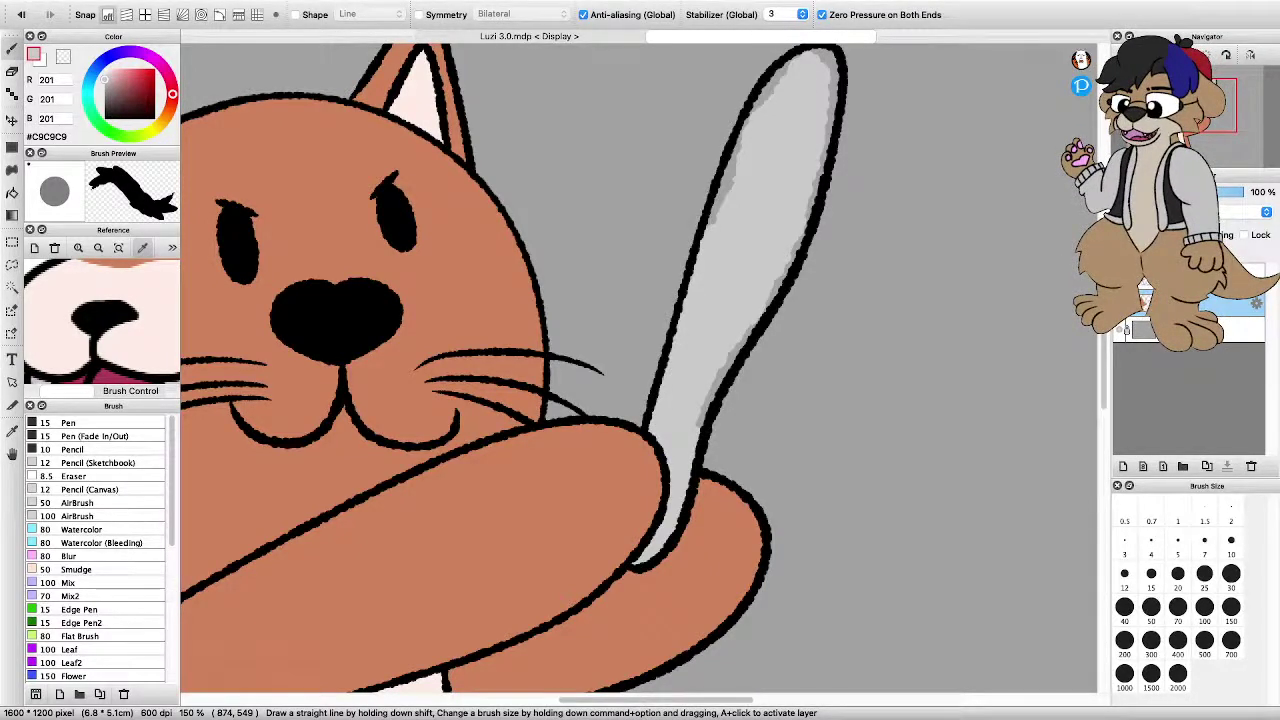
pyautogui.scroll(-6, 728, 183)
pyautogui.scroll(8, 736, 136)
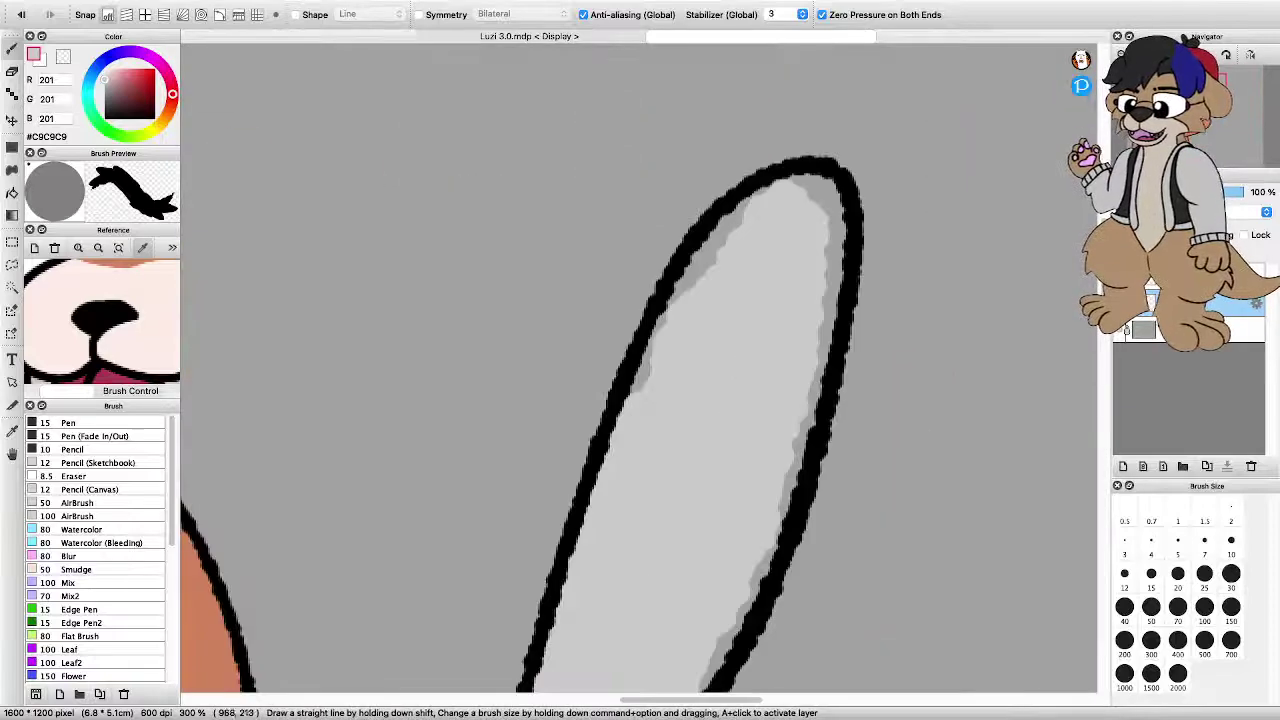
pyautogui.moveTo(645, 390)
pyautogui.mouseDown()
pyautogui.moveTo(662, 322)
pyautogui.moveTo(728, 222)
pyautogui.moveTo(758, 196)
pyautogui.moveTo(815, 182)
pyautogui.moveTo(836, 228)
pyautogui.moveTo(822, 348)
pyautogui.mouseUp()
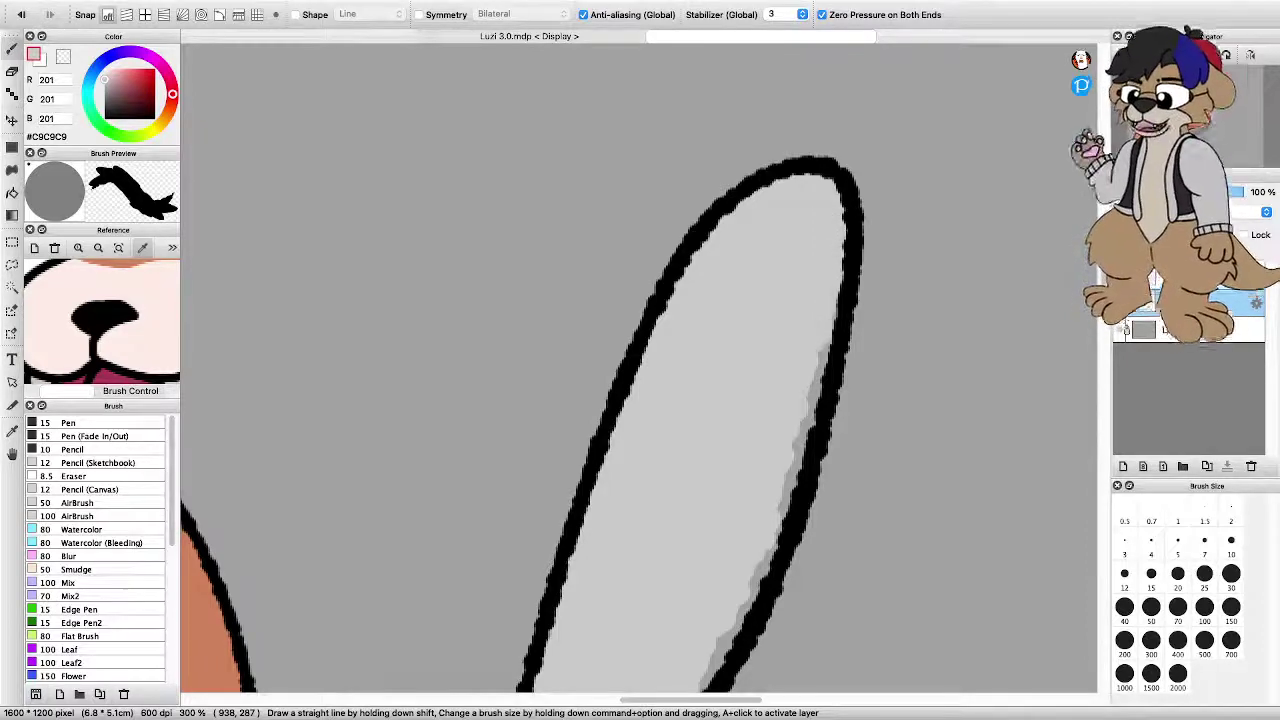
# Fill the remaining gaps along the knife's outer edge, facing away from the cat, with light gray
pyautogui.scroll(-4, 812, 348)
pyautogui.scroll(2, 808, 400)
pyautogui.scroll(-2, 640, 370)
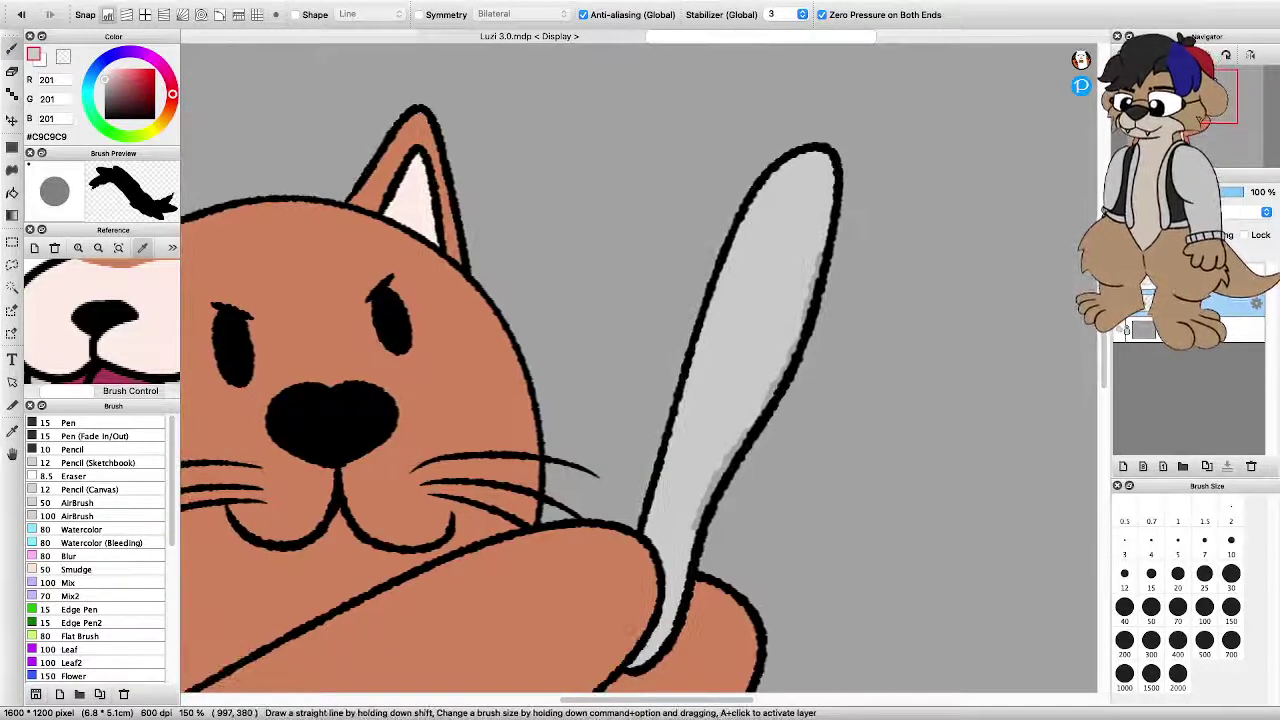
pyautogui.moveTo(816, 256)
pyautogui.mouseDown()
pyautogui.moveTo(768, 414)
pyautogui.moveTo(700, 520)
pyautogui.mouseUp()
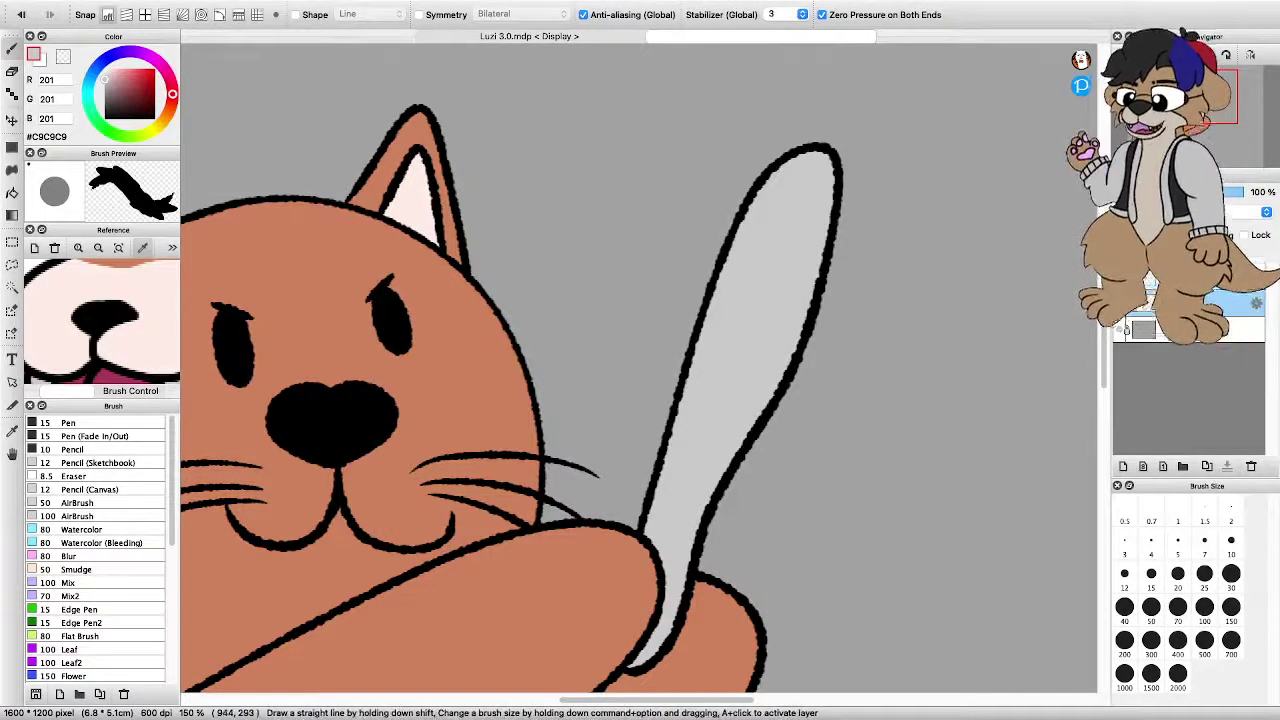
# Inspect the filled knife and the whole cat, close up and from afar, for unpainted gaps
pyautogui.scroll(-4, 716, 356)
pyautogui.scroll(4, 700, 404)
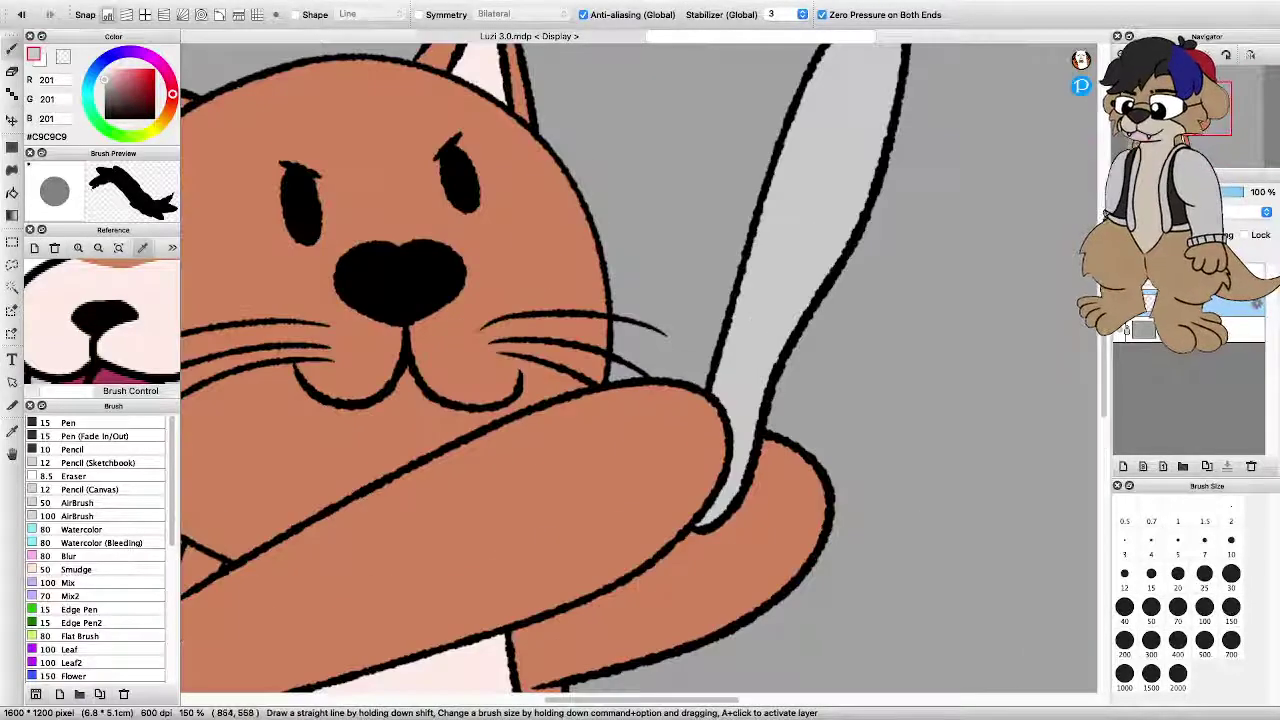
pyautogui.scroll(-1, 716, 408)
pyautogui.scroll(-4, 717, 408)
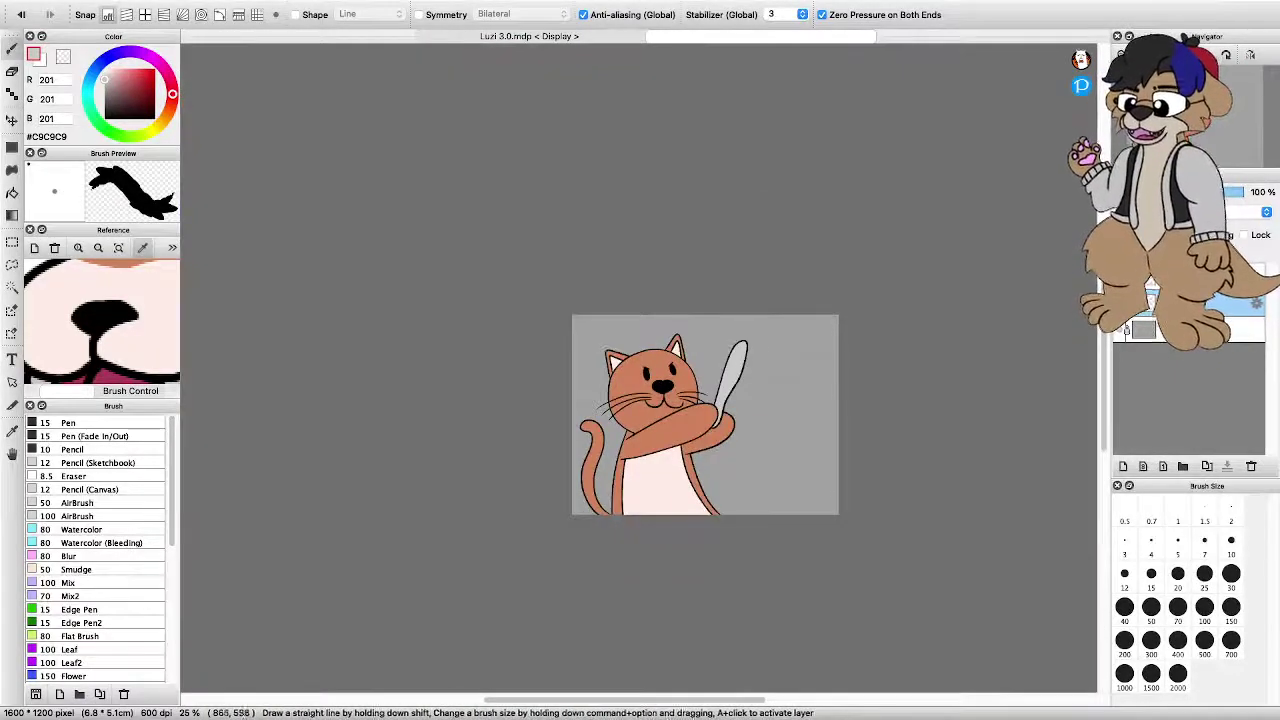
pyautogui.scroll(3, 715, 415)
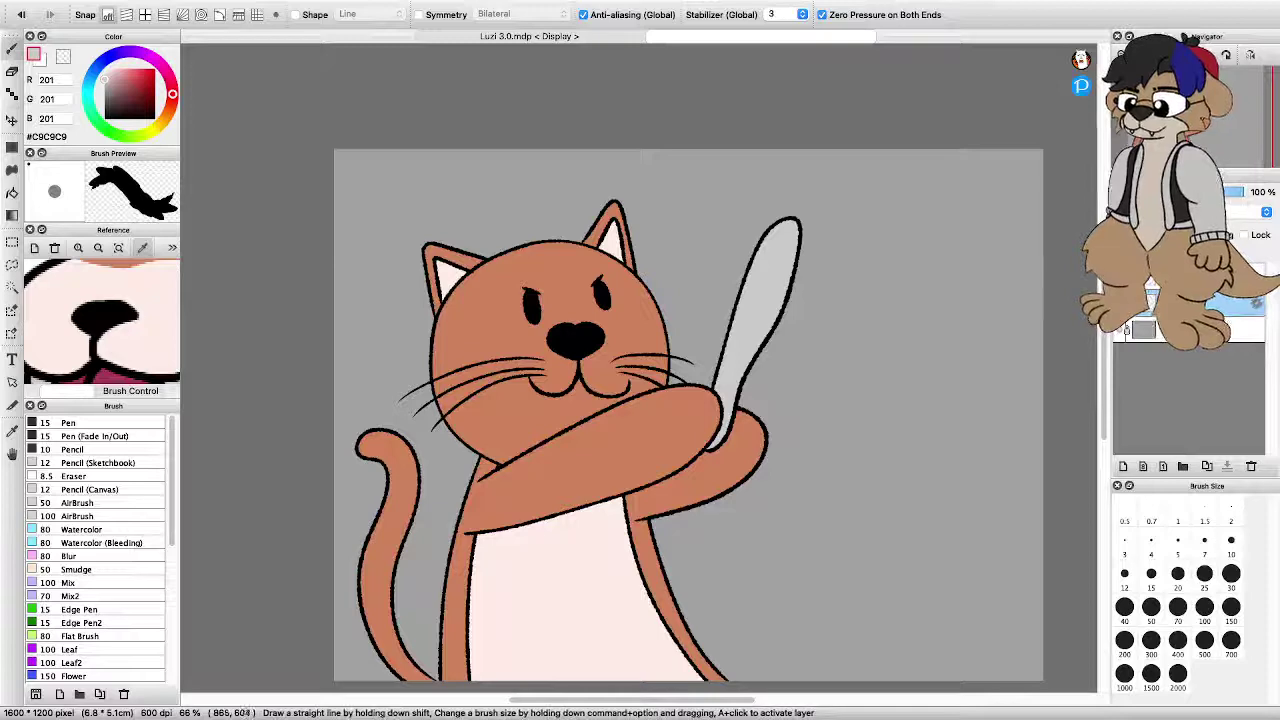
pyautogui.scroll(3, 718, 405)
pyautogui.scroll(-3, 718, 405)
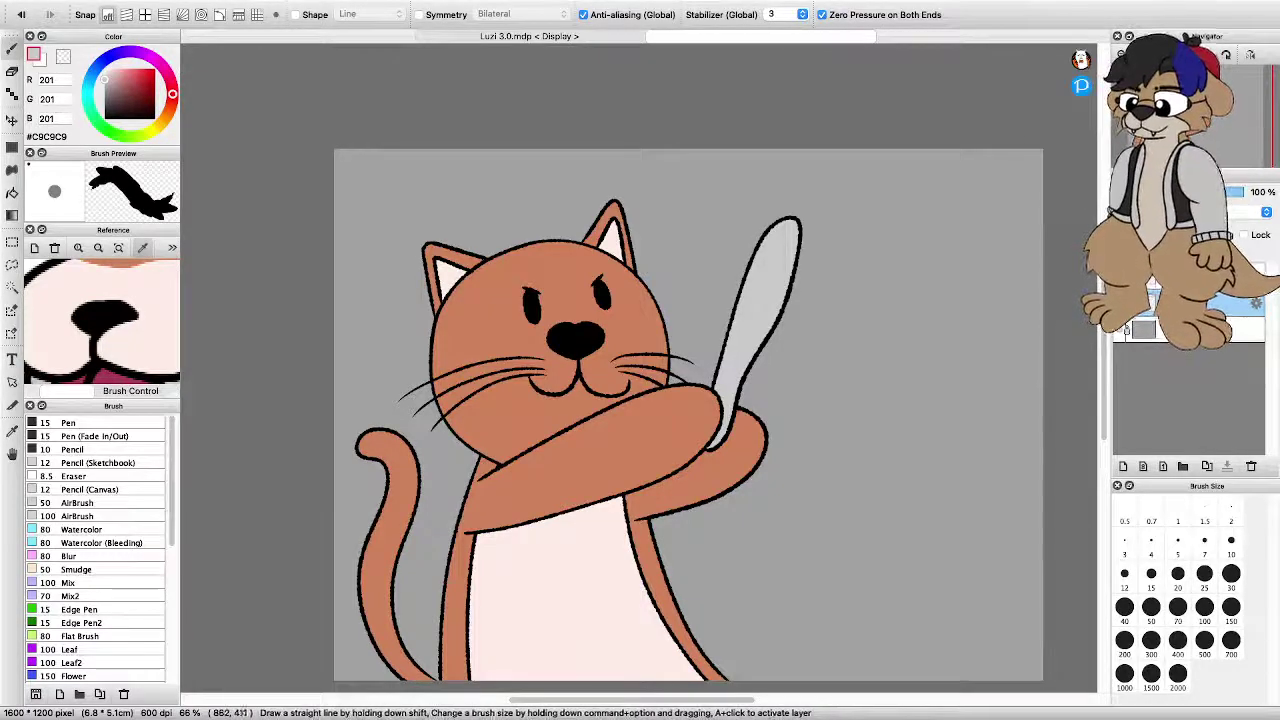
pyautogui.scroll(-4, 714, 389)
pyautogui.scroll(2, 742, 340)
pyautogui.scroll(4, 741, 338)
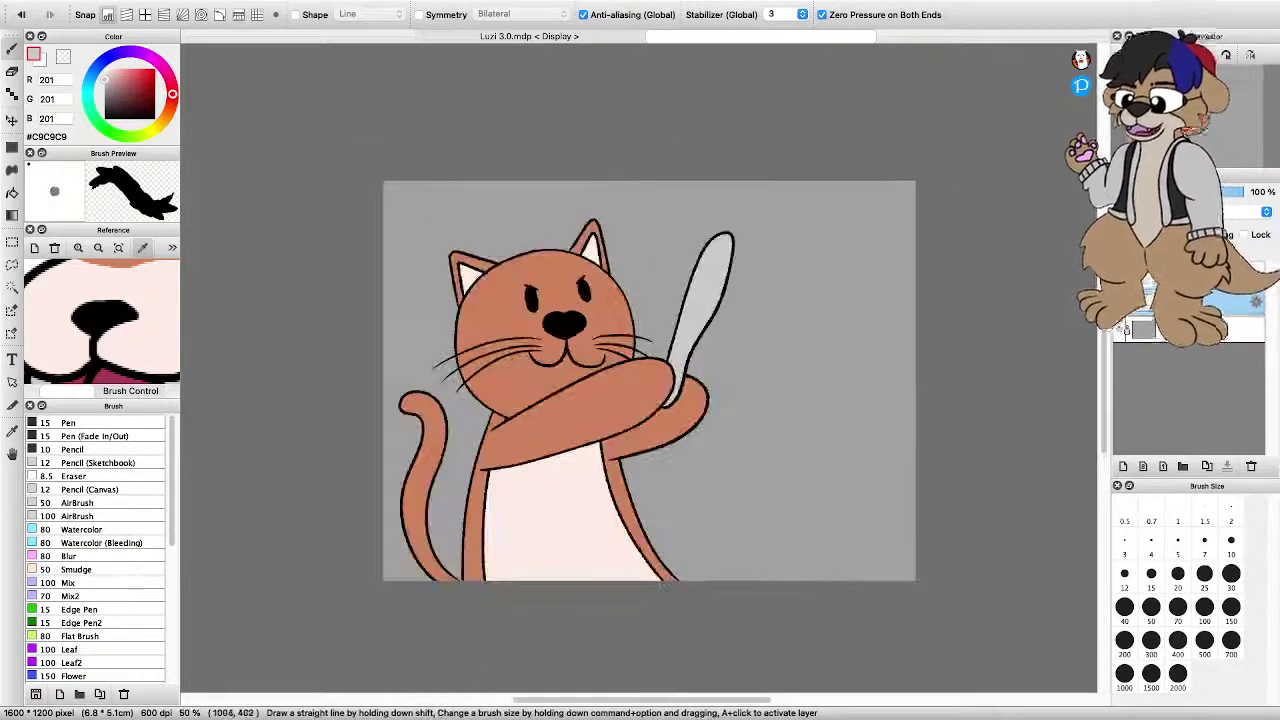
pyautogui.scroll(-3, 640, 367)
pyautogui.scroll(3, 640, 367)
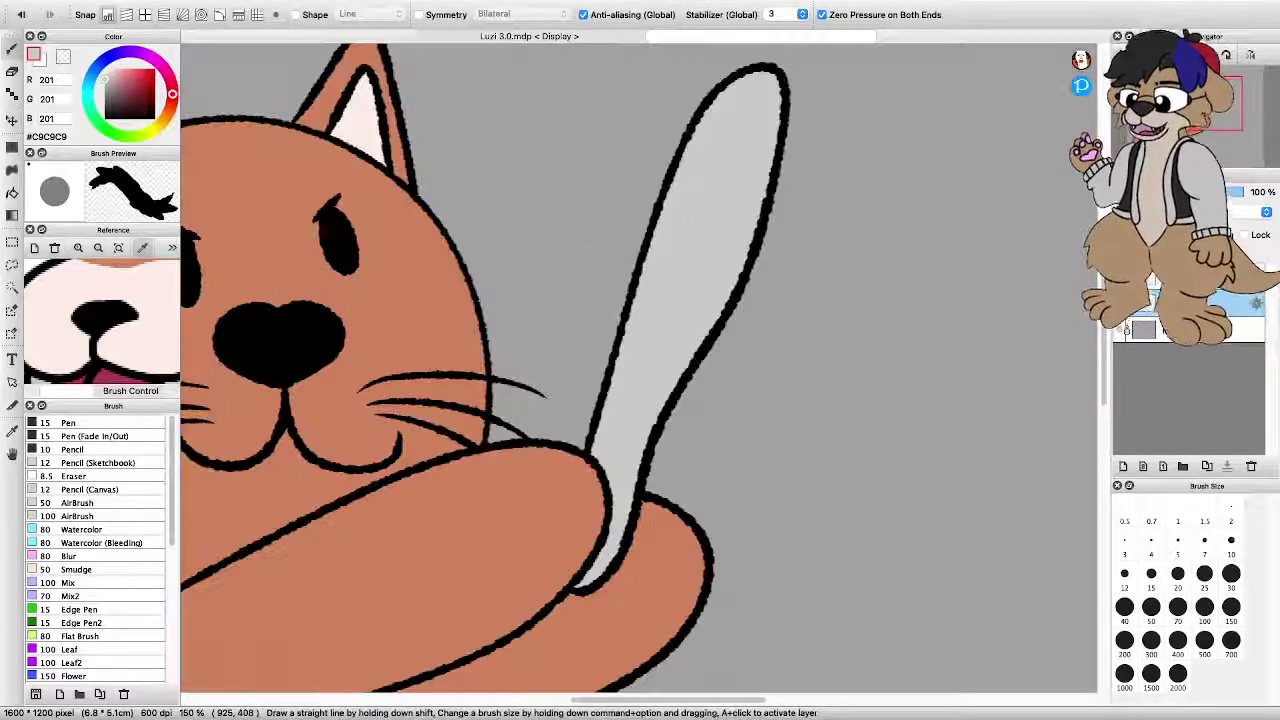
pyautogui.scroll(-4, 640, 367)
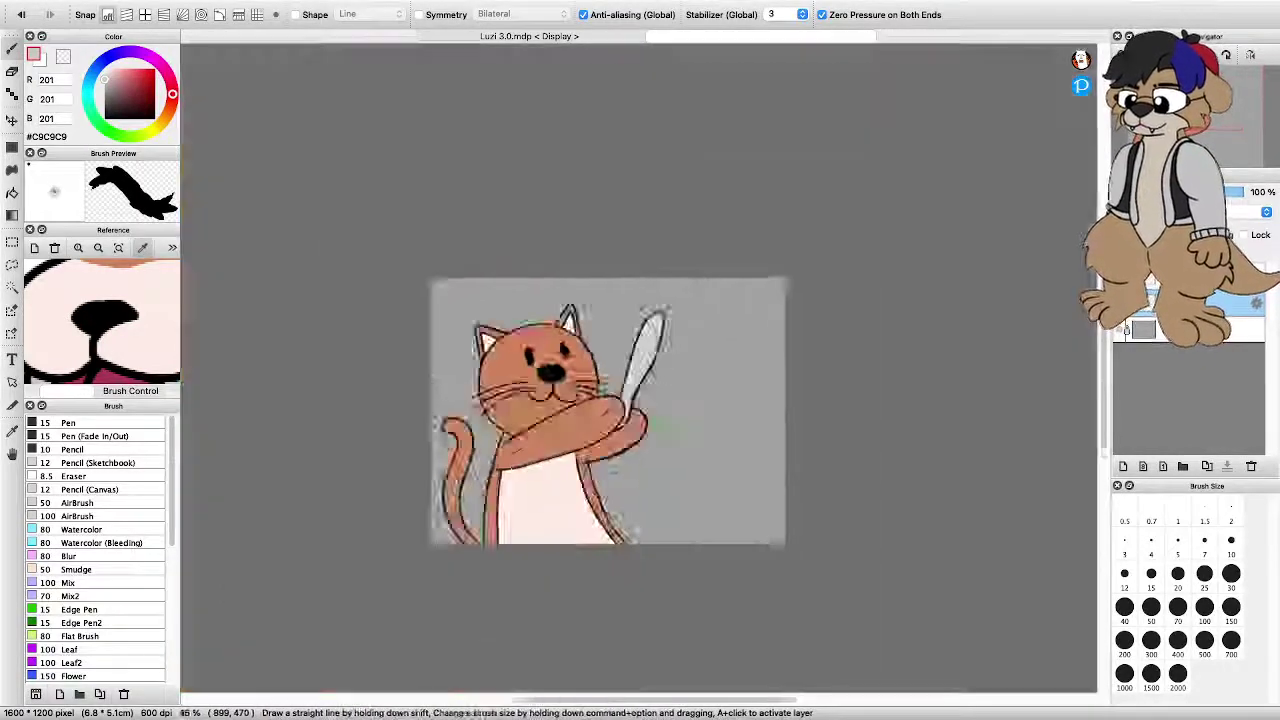
pyautogui.scroll(2, 640, 367)
pyautogui.scroll(-2, 640, 367)
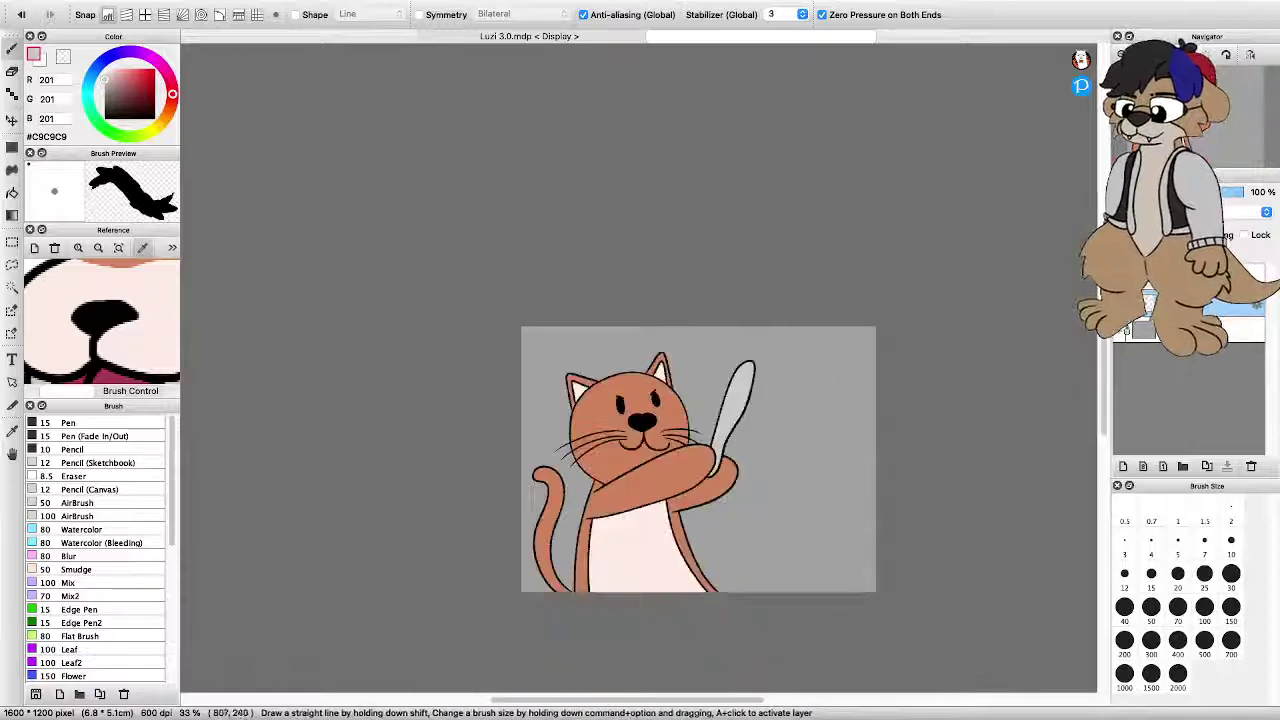
pyautogui.scroll(3, 640, 367)
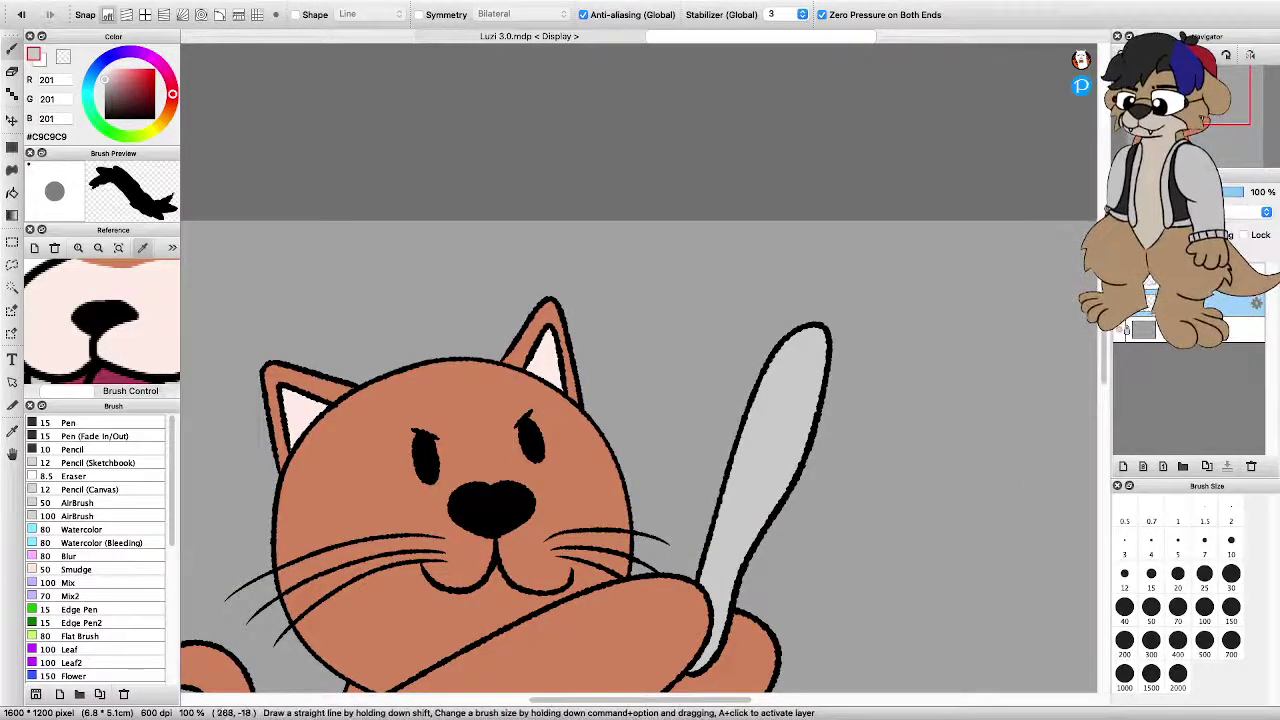
# Switch the brush color to black, test strokes above the cat at the current size and at size 7, and undo them
pyautogui.press('x')
pyautogui.moveTo(588, 312)
pyautogui.mouseDown()
pyautogui.moveTo(652, 302)
pyautogui.moveTo(684, 278)
pyautogui.mouseUp()
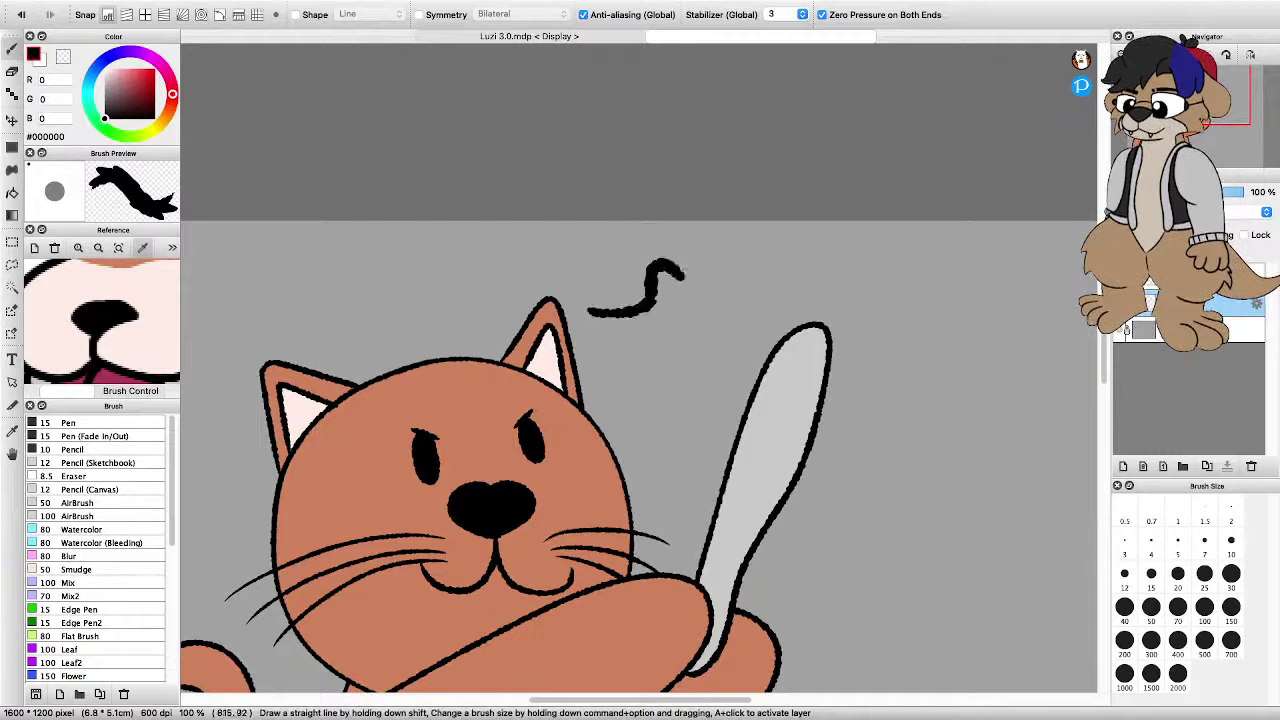
pyautogui.press('super+z')
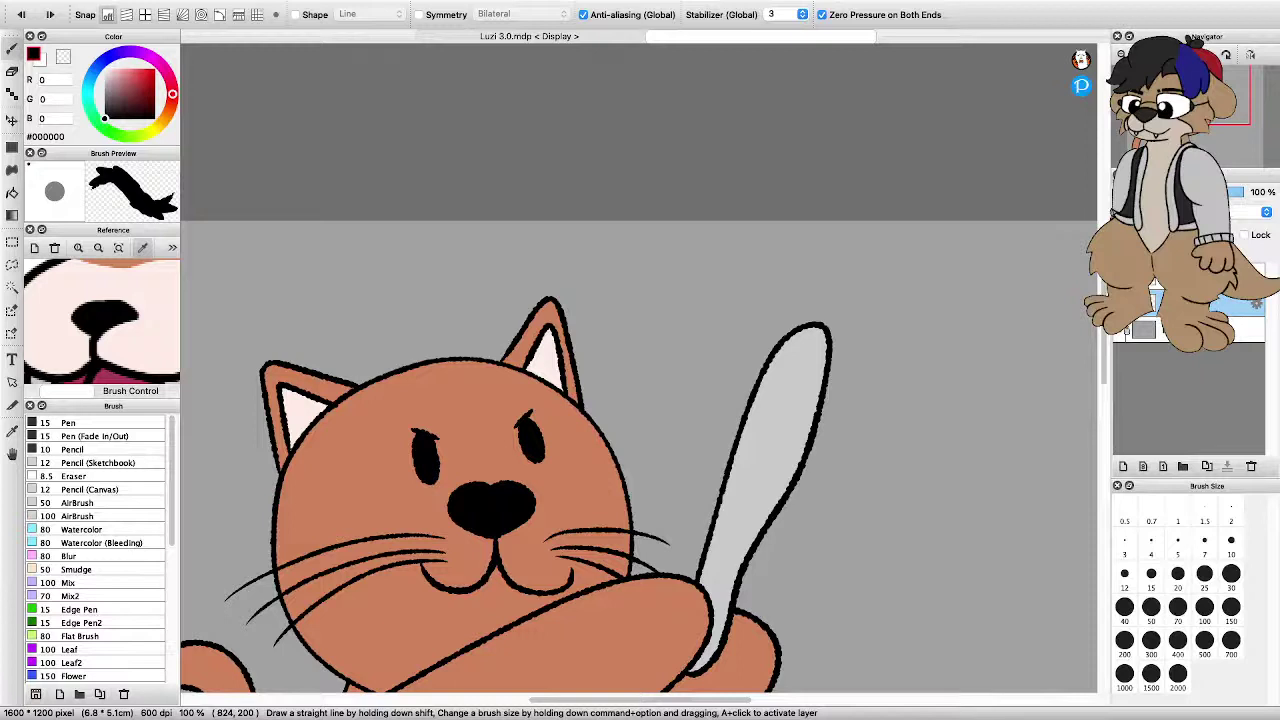
pyautogui.click(1204, 544)
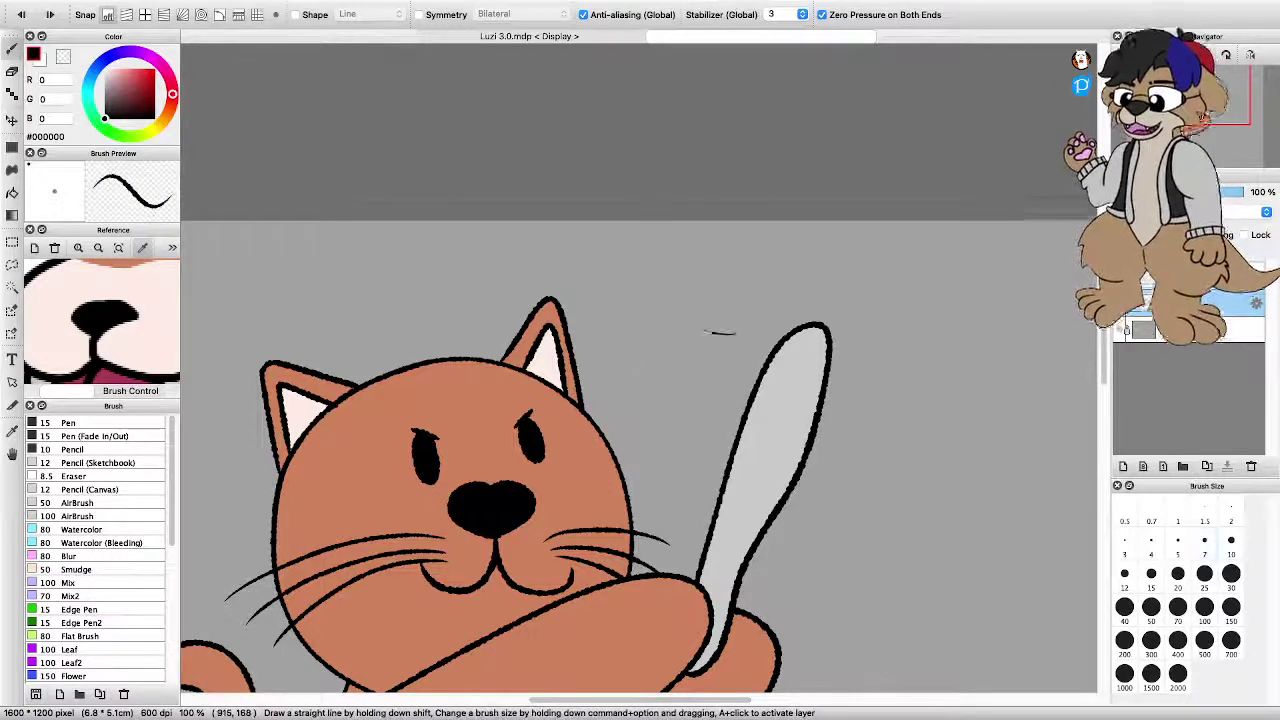
pyautogui.moveTo(705, 331); pyautogui.dragTo(672, 263)
pyautogui.press('super+z')
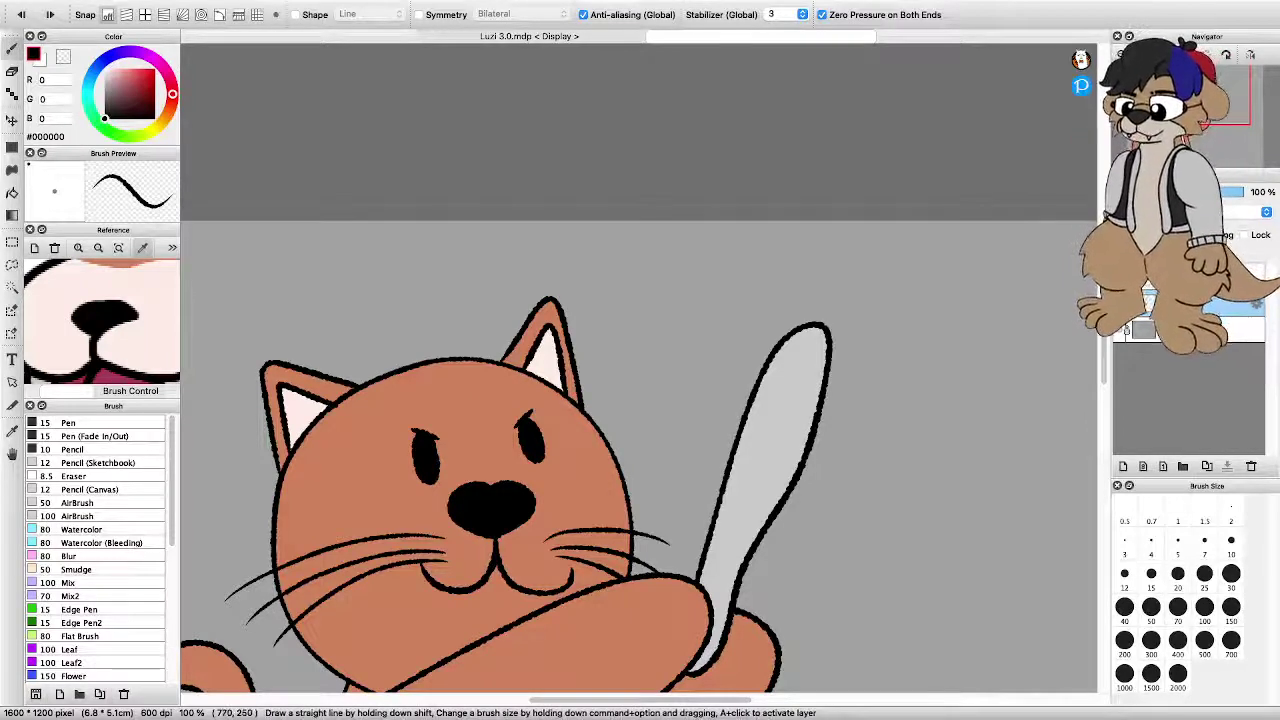
pyautogui.scroll(-3, 643, 341)
pyautogui.scroll(2, 643, 292)
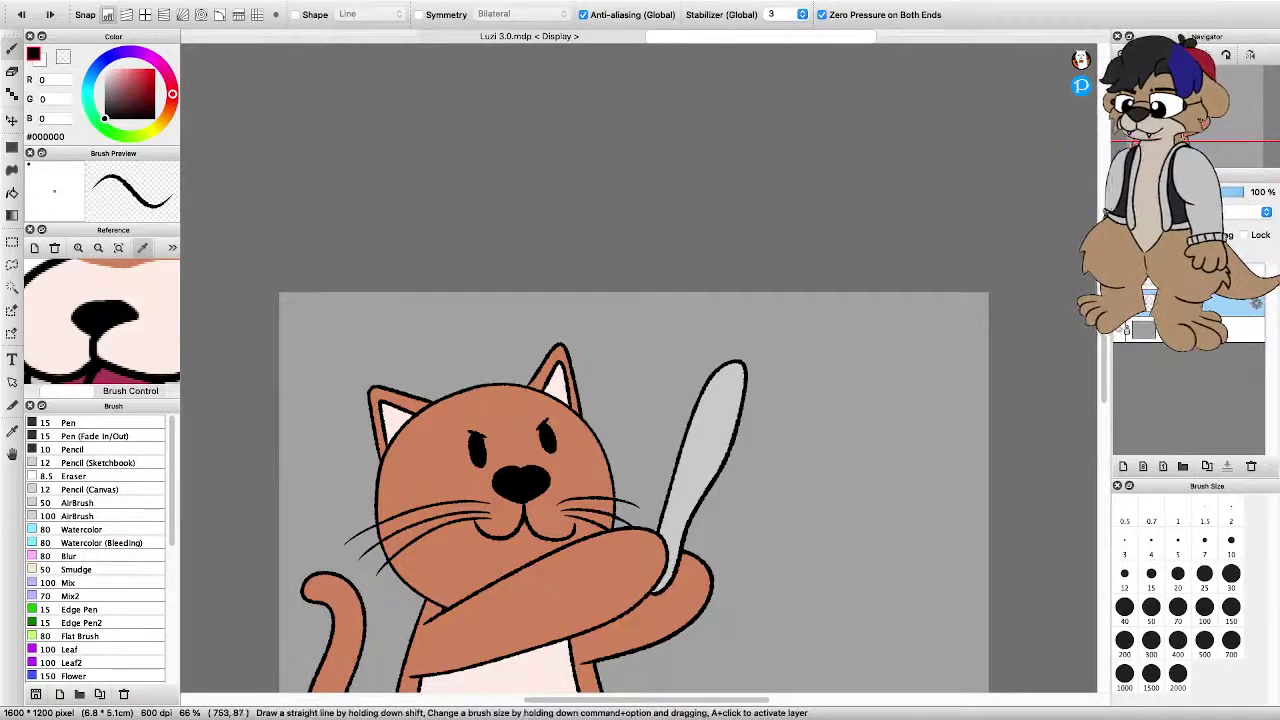
pyautogui.scroll(-2, 614, 336)
pyautogui.scroll(2, 608, 335)
pyautogui.press('super+plus')
pyautogui.press('super+plus')
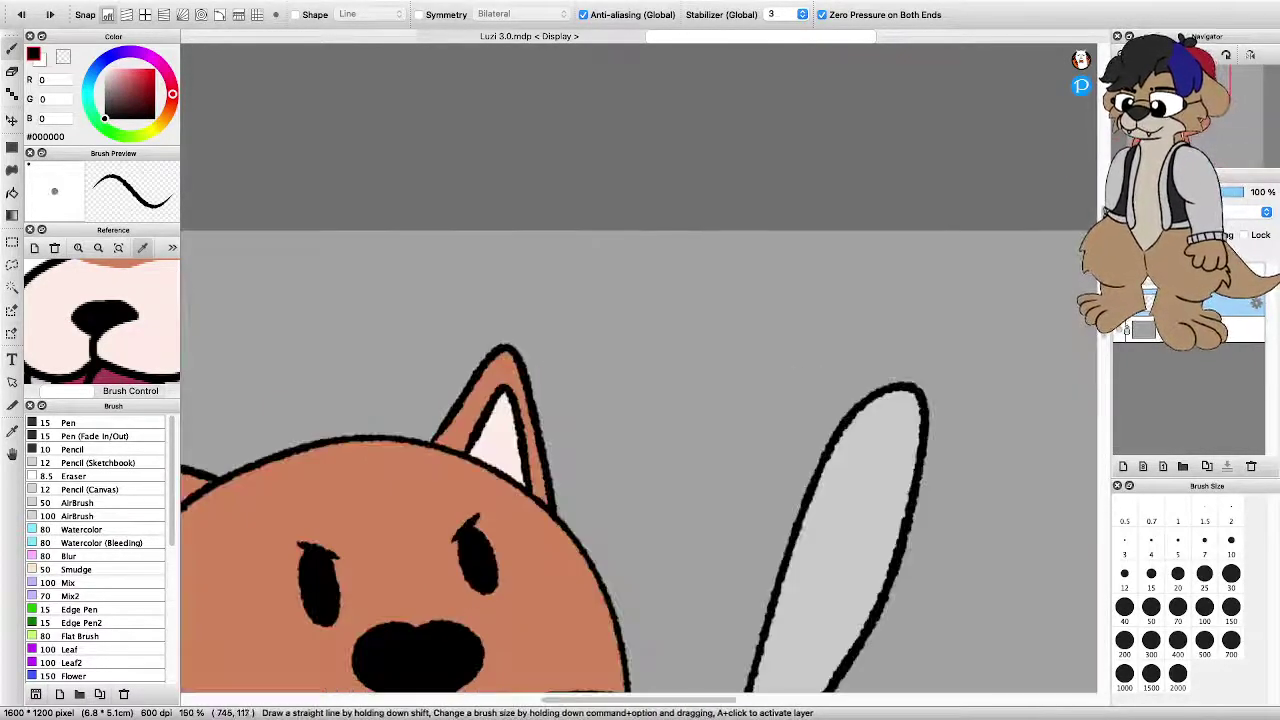
pyautogui.press('super+minus')
pyautogui.press('super+minus')
pyautogui.press('super+plus')
pyautogui.press('super+plus')
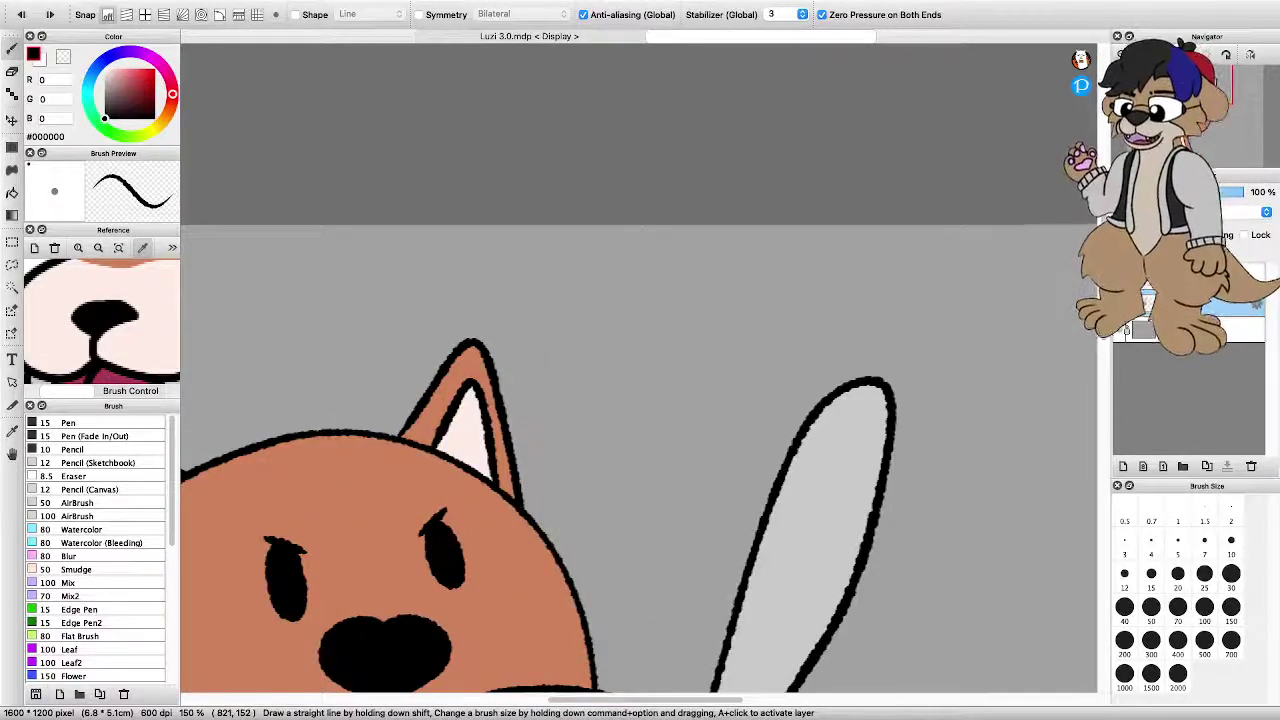
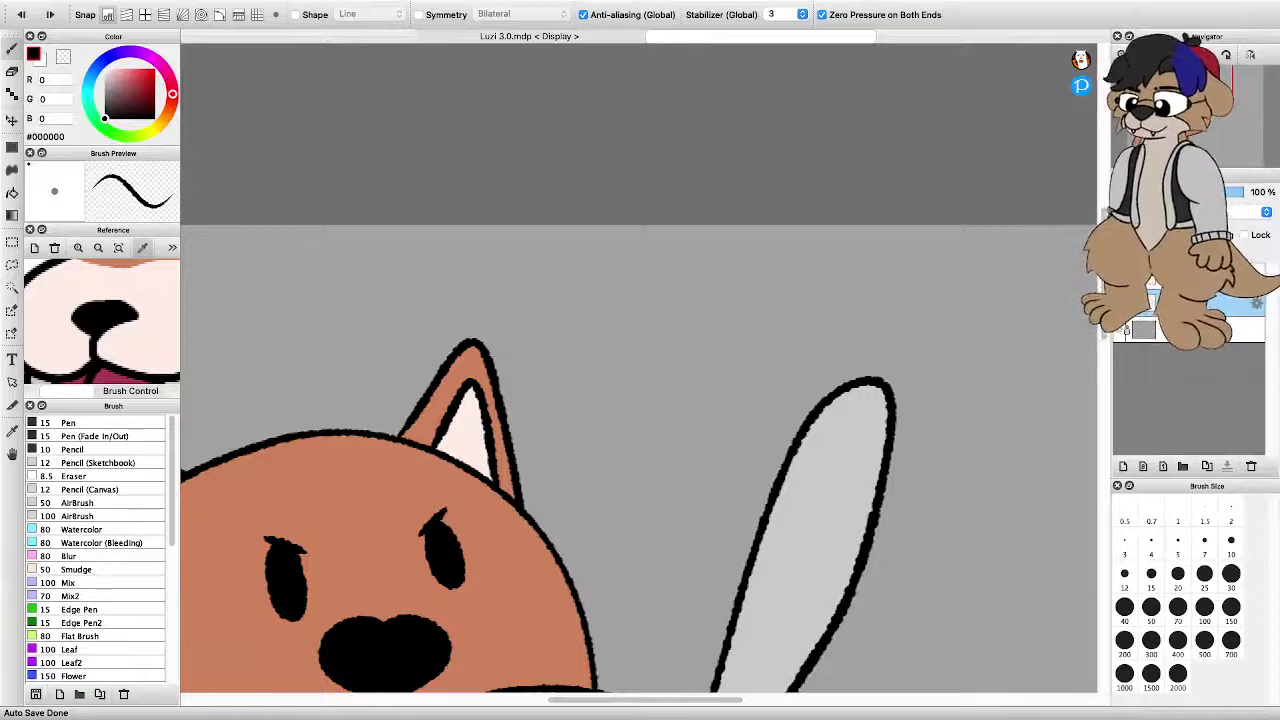
pyautogui.scroll(-4, 665, 377)
pyautogui.scroll(3, 665, 377)
pyautogui.scroll(-2, 665, 377)
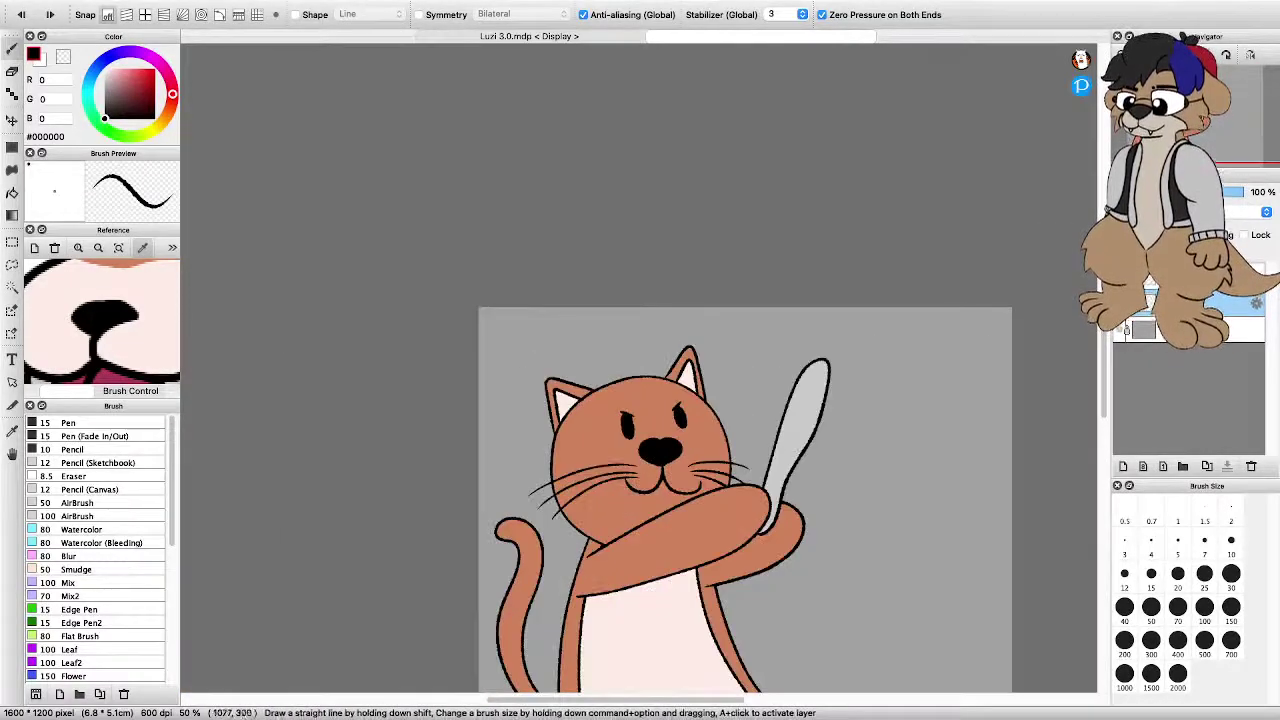
pyautogui.scroll(-3, 791, 392)
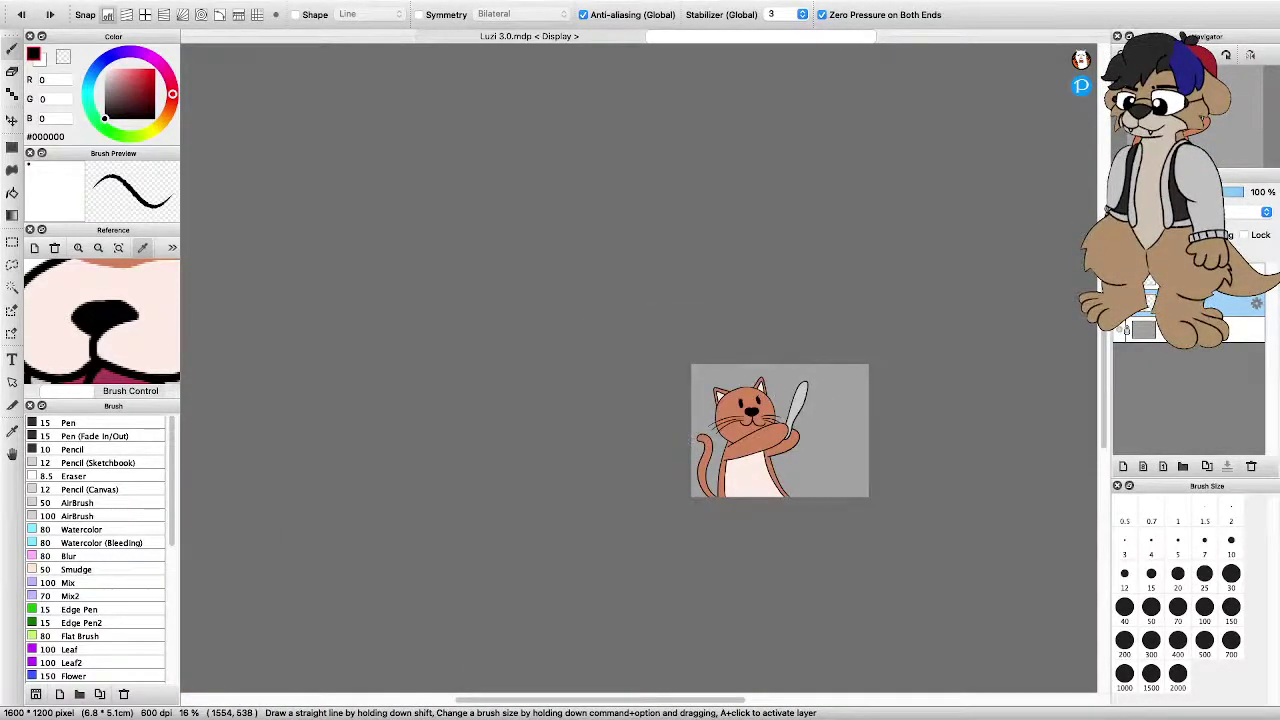
pyautogui.scroll(6, 791, 385)
pyautogui.scroll(-4, 554, 314)
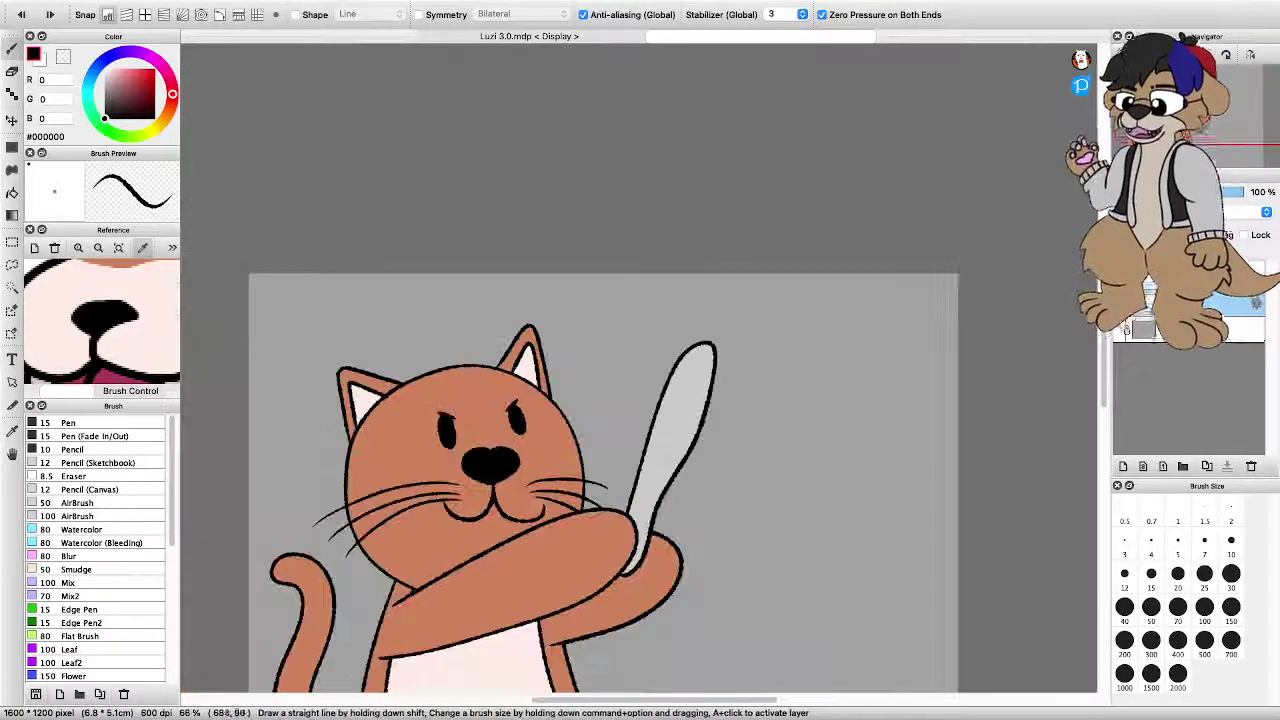
pyautogui.scroll(-3, 441, 327)
pyautogui.scroll(4, 542, 316)
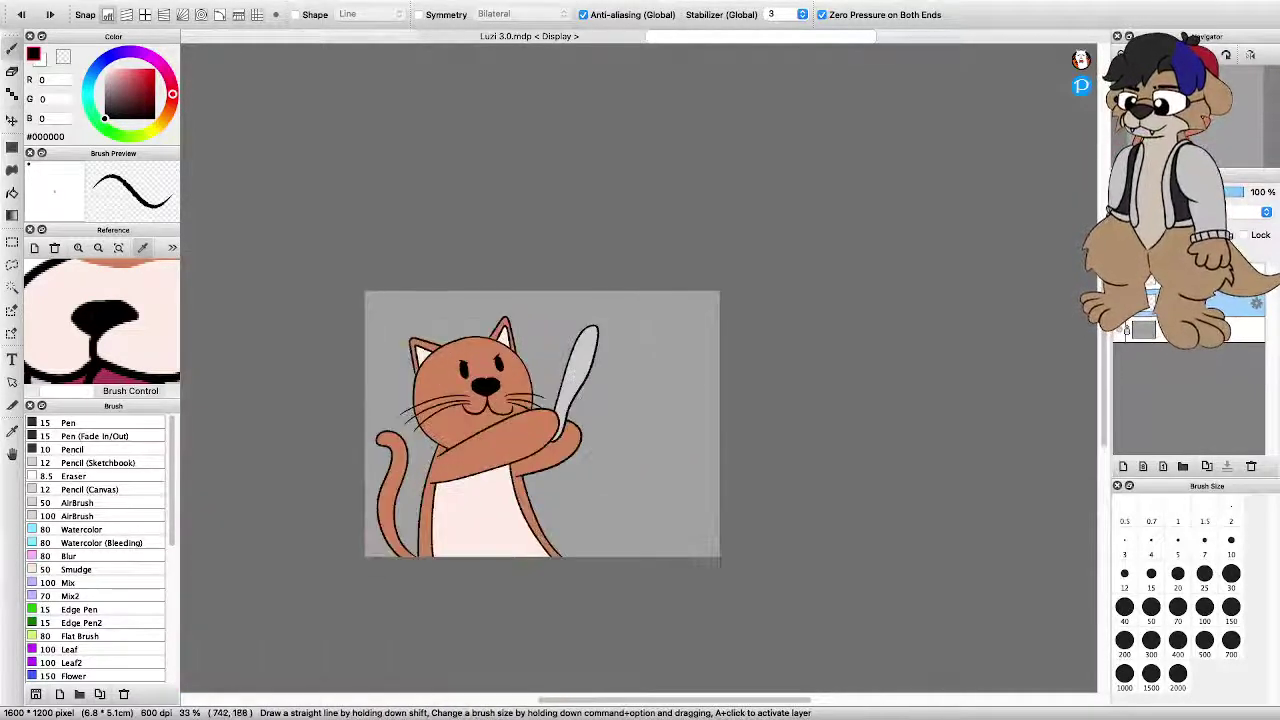
# Hand-letter "Oi brah," in black above the gap between the cat's ear and the knife, redrawing the last letter
pyautogui.scroll(2, 528, 330)
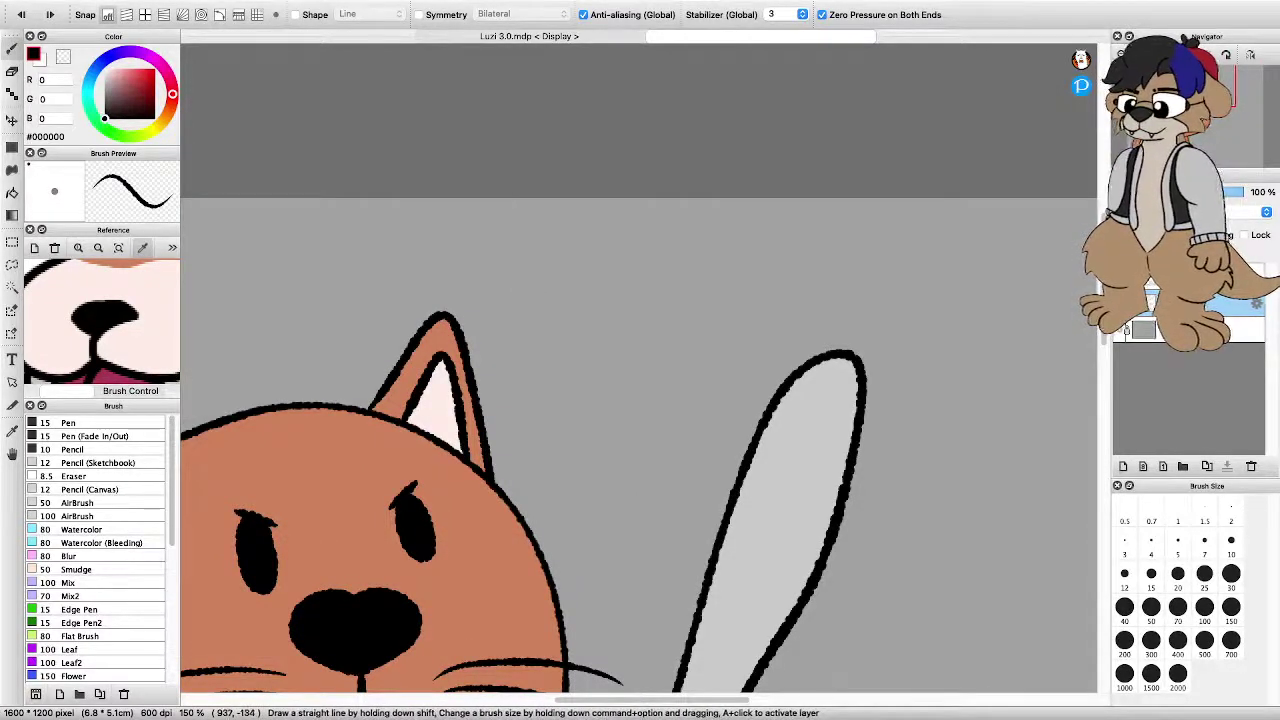
pyautogui.moveTo(508, 296); pyautogui.dragTo(512, 300)
pyautogui.press('super+z')
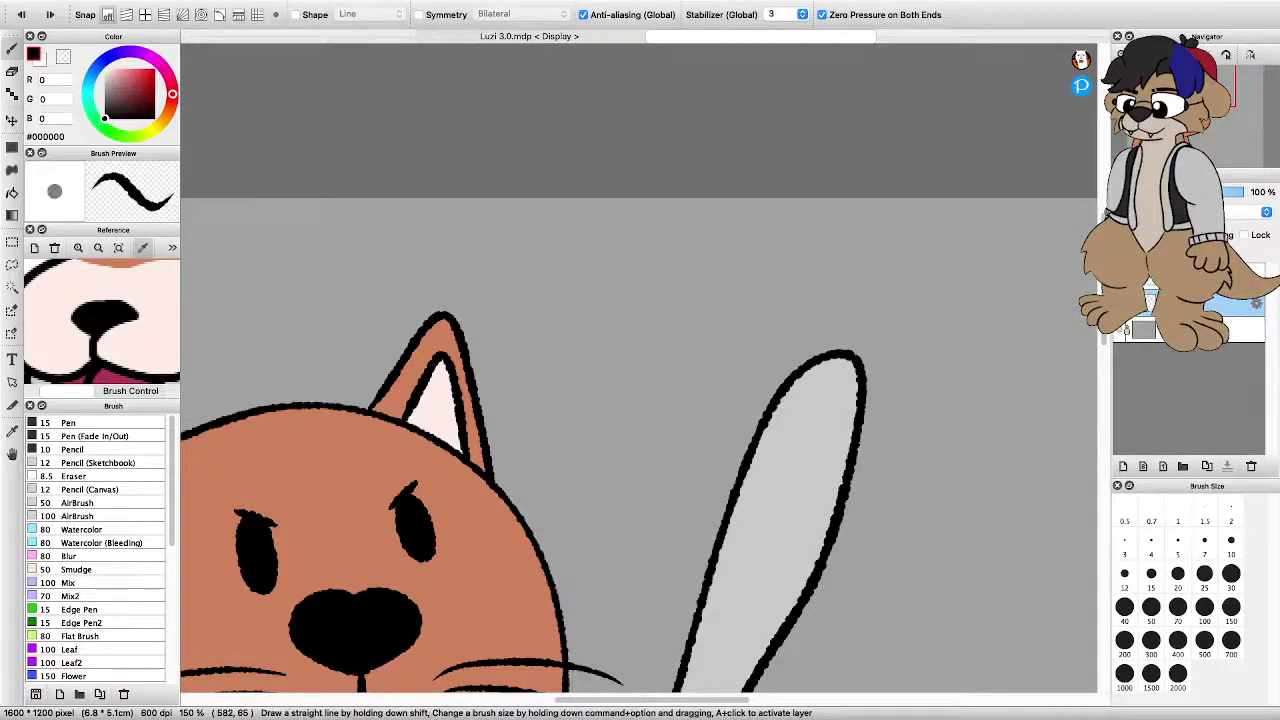
pyautogui.moveTo(540, 250)
pyautogui.mouseDown()
pyautogui.moveTo(512, 300)
pyautogui.moveTo(550, 258)
pyautogui.moveTo(612, 250)
pyautogui.moveTo(598, 280)
pyautogui.mouseUp()
pyautogui.moveTo(620, 240)
pyautogui.mouseDown()
pyautogui.moveTo(622, 266)
pyautogui.moveTo(650, 240)
pyautogui.moveTo(702, 262)
pyautogui.mouseUp()
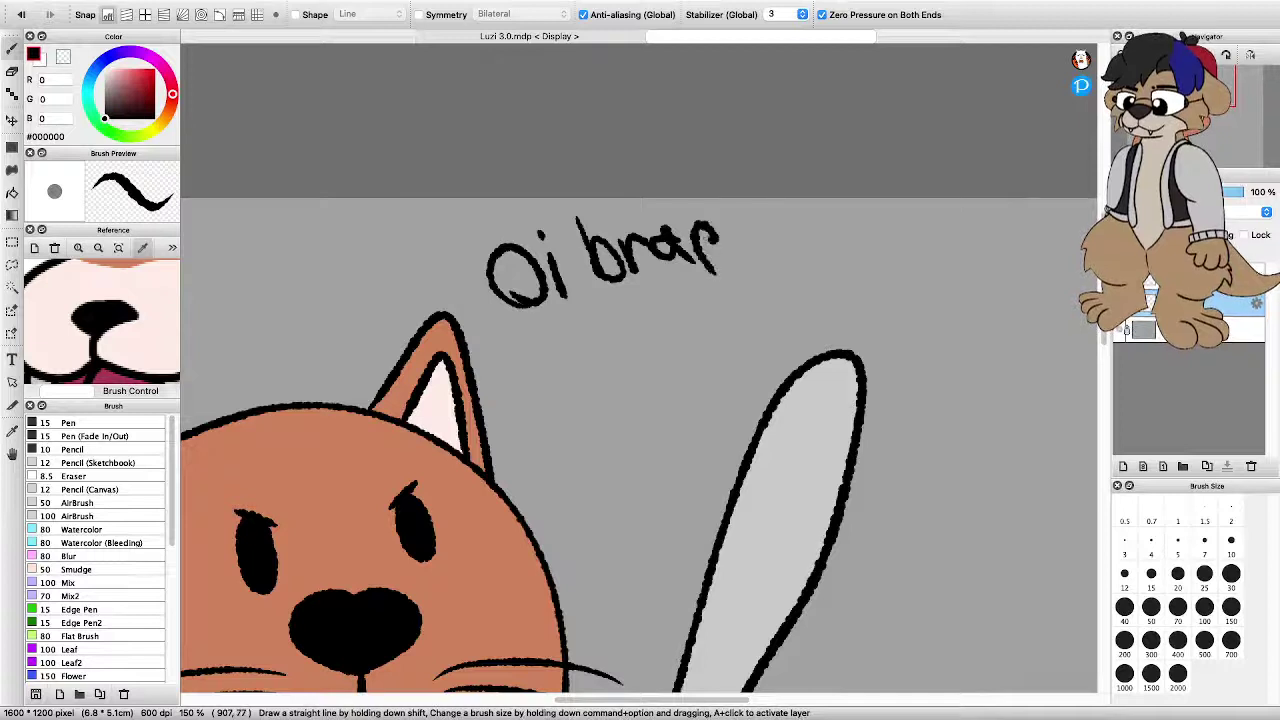
pyautogui.press('super+z')
pyautogui.moveTo(698, 210)
pyautogui.mouseDown()
pyautogui.moveTo(697, 262)
pyautogui.moveTo(742, 261)
pyautogui.mouseUp()
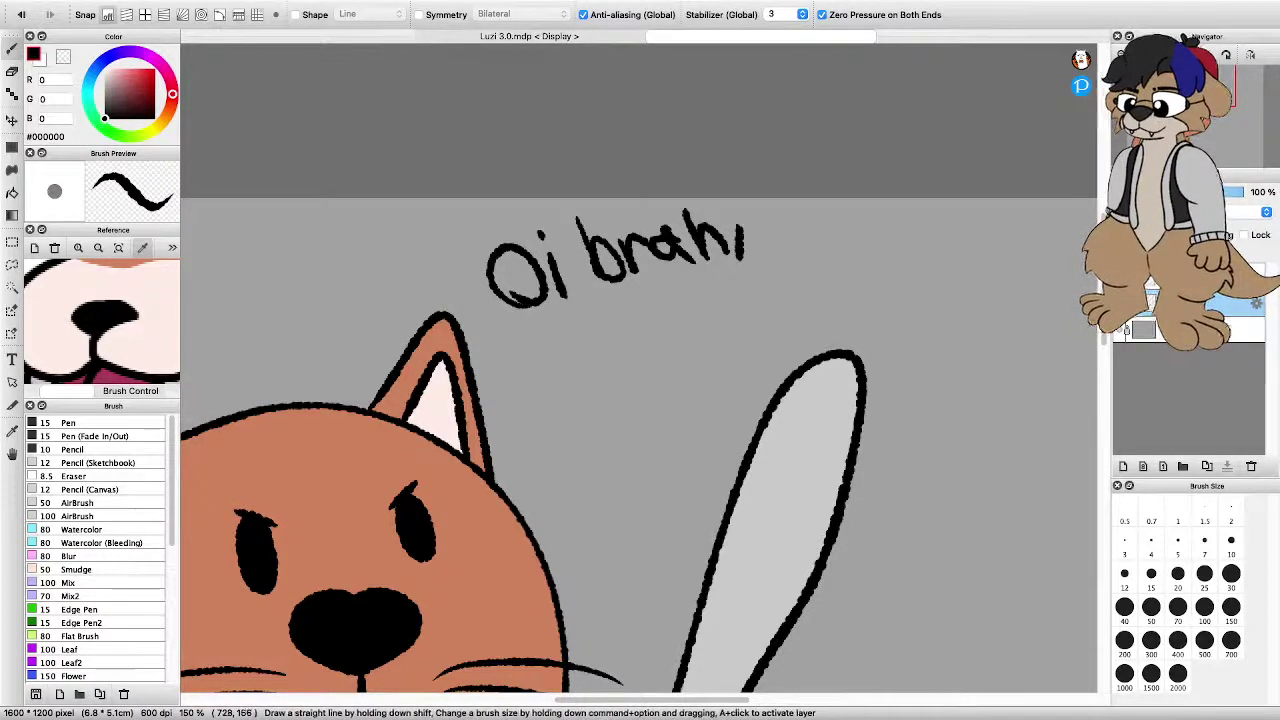
# Hand-letter "i have" in black as the caption's second line, beneath "Oi brah,"
pyautogui.moveTo(540, 390)
pyautogui.mouseDown()
pyautogui.moveTo(525, 345)
pyautogui.moveTo(566, 388)
pyautogui.moveTo(596, 386)
pyautogui.mouseUp()
pyautogui.moveTo(628, 334)
pyautogui.mouseDown()
pyautogui.moveTo(612, 354)
pyautogui.moveTo(655, 358)
pyautogui.moveTo(674, 318)
pyautogui.moveTo(652, 350)
pyautogui.moveTo(662, 302)
pyautogui.moveTo(704, 338)
pyautogui.mouseUp()
pyautogui.press('super+z')
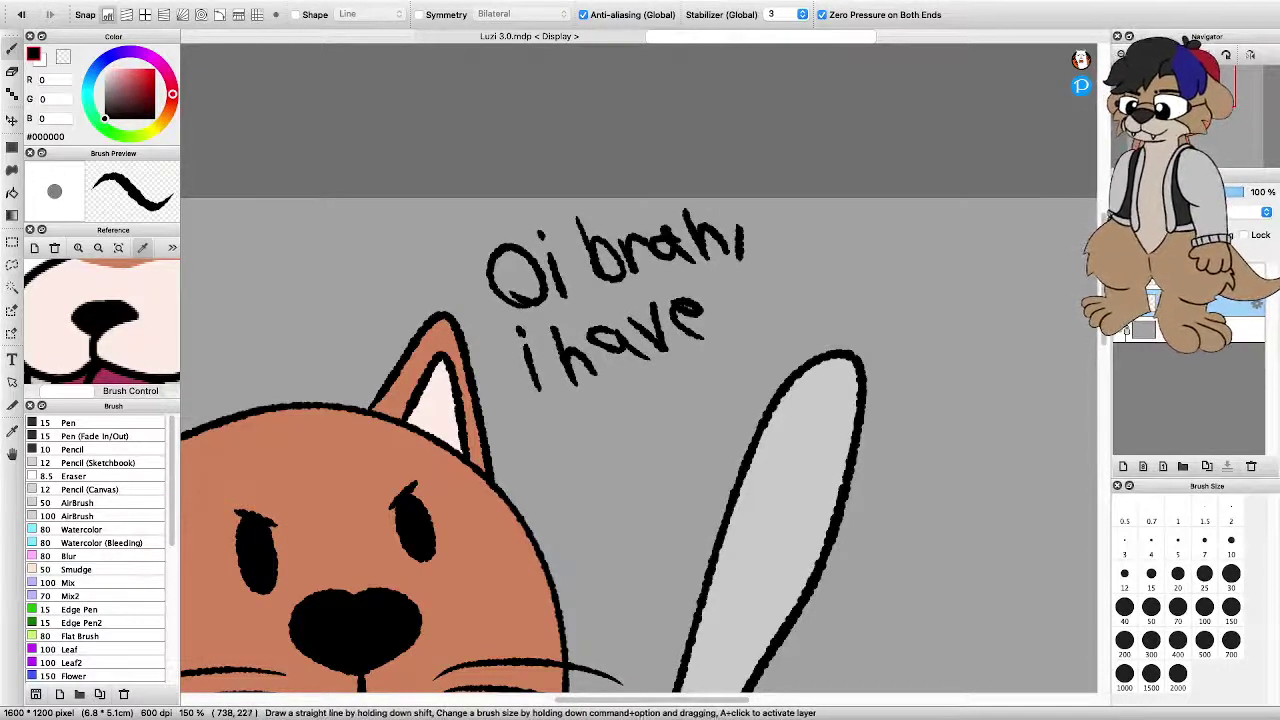
# Hand-letter "Knife!!" as the caption's third line and add a short tail stroke beneath it pointing toward the cat
pyautogui.scroll(-3, 551, 426)
pyautogui.scroll(4, 541, 440)
pyautogui.scroll(-1, 598, 390)
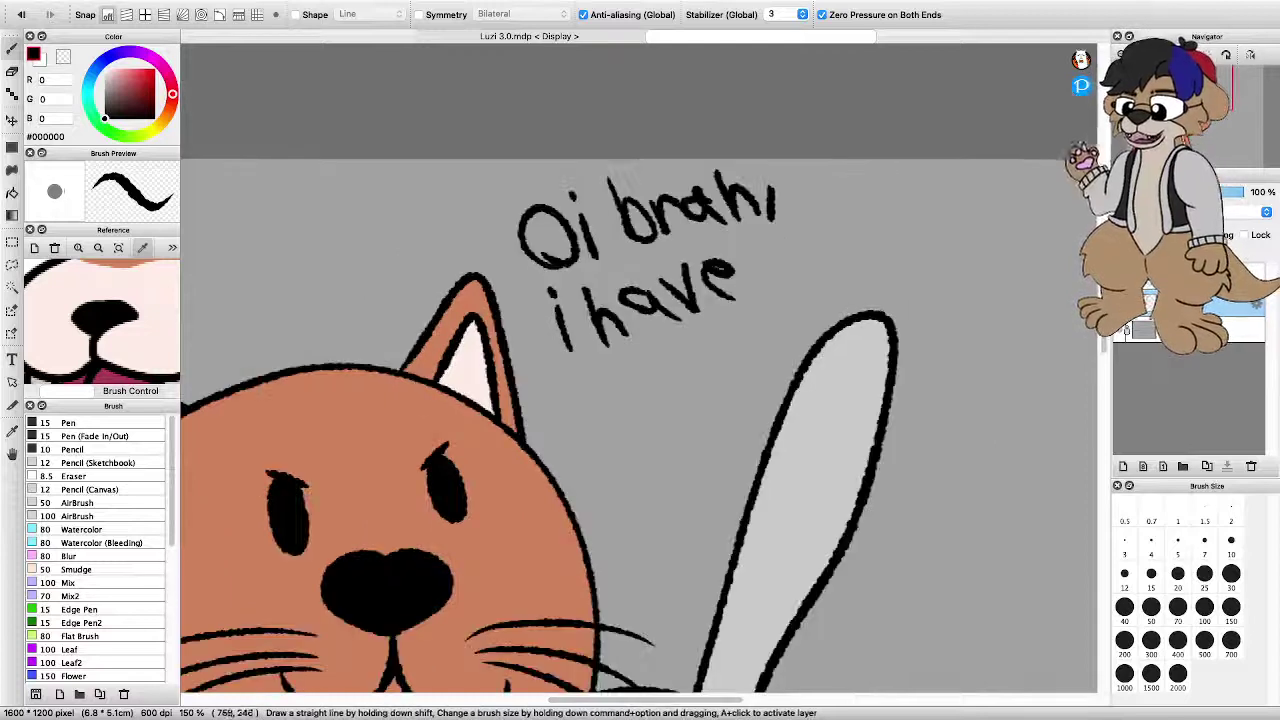
pyautogui.moveTo(574, 380)
pyautogui.mouseDown()
pyautogui.moveTo(617, 423)
pyautogui.moveTo(635, 406)
pyautogui.moveTo(656, 428)
pyautogui.mouseUp()
pyautogui.moveTo(668, 384); pyautogui.dragTo(664, 424)
pyautogui.moveTo(650, 358)
pyautogui.mouseDown()
pyautogui.moveTo(678, 408)
pyautogui.moveTo(706, 356)
pyautogui.mouseUp()
pyautogui.moveTo(696, 386); pyautogui.dragTo(732, 384)
pyautogui.moveTo(741, 324)
pyautogui.mouseDown()
pyautogui.moveTo(733, 350)
pyautogui.moveTo(756, 332)
pyautogui.mouseUp()
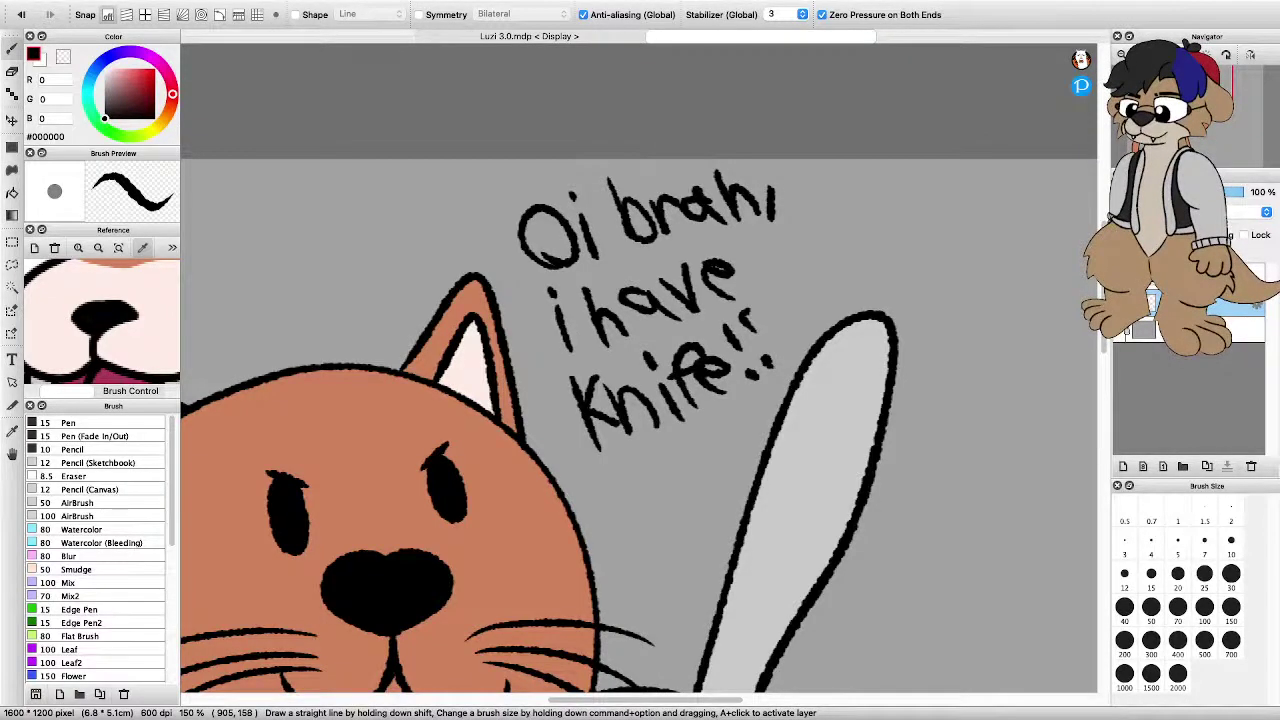
pyautogui.scroll(-3, 286, 392)
pyautogui.scroll(3, 343, 443)
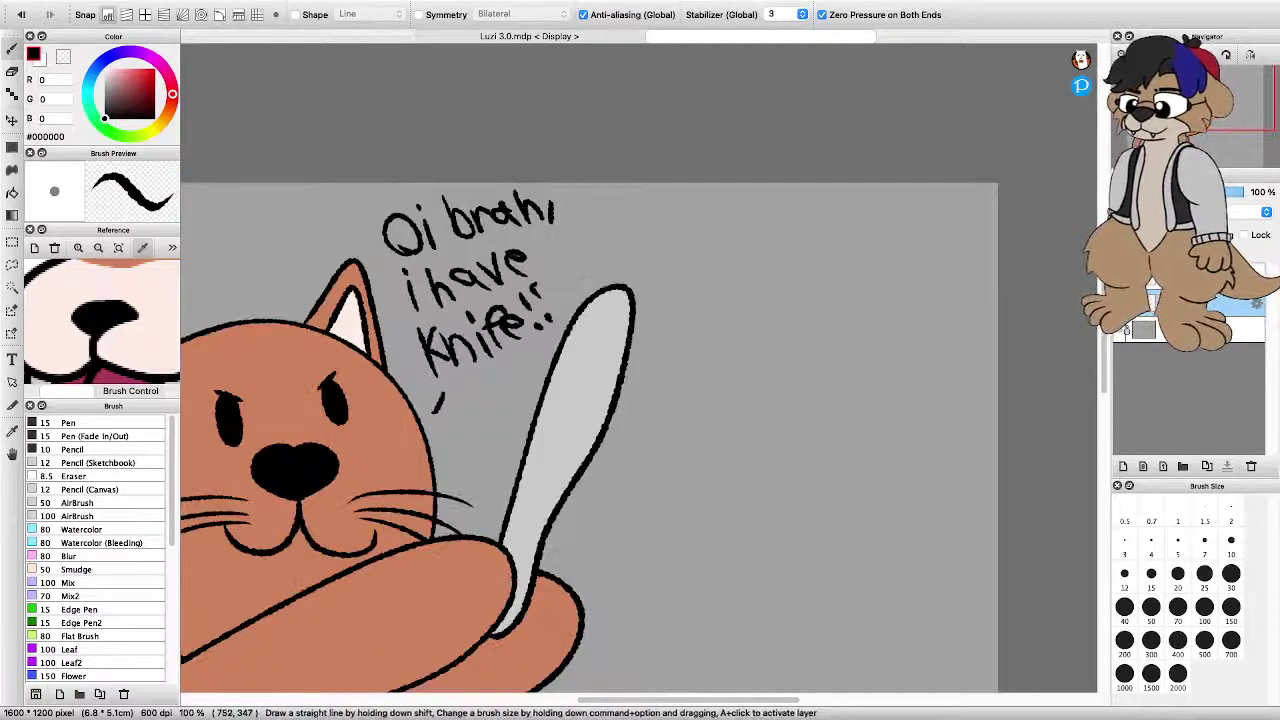
pyautogui.scroll(-2, 512, 377)
pyautogui.scroll(1, 687, 330)
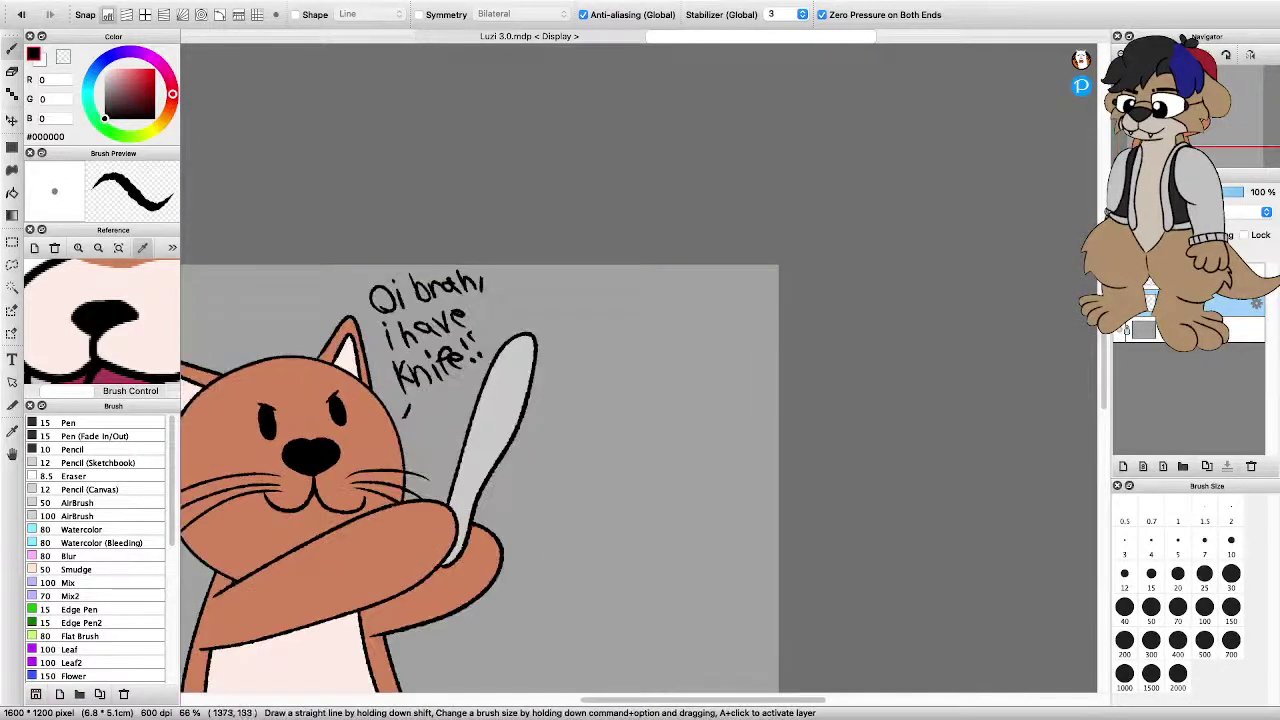
# Hand-letter "thats" in black in the empty upper area beyond the knife, near the canvas corner
pyautogui.scroll(2, 628, 353)
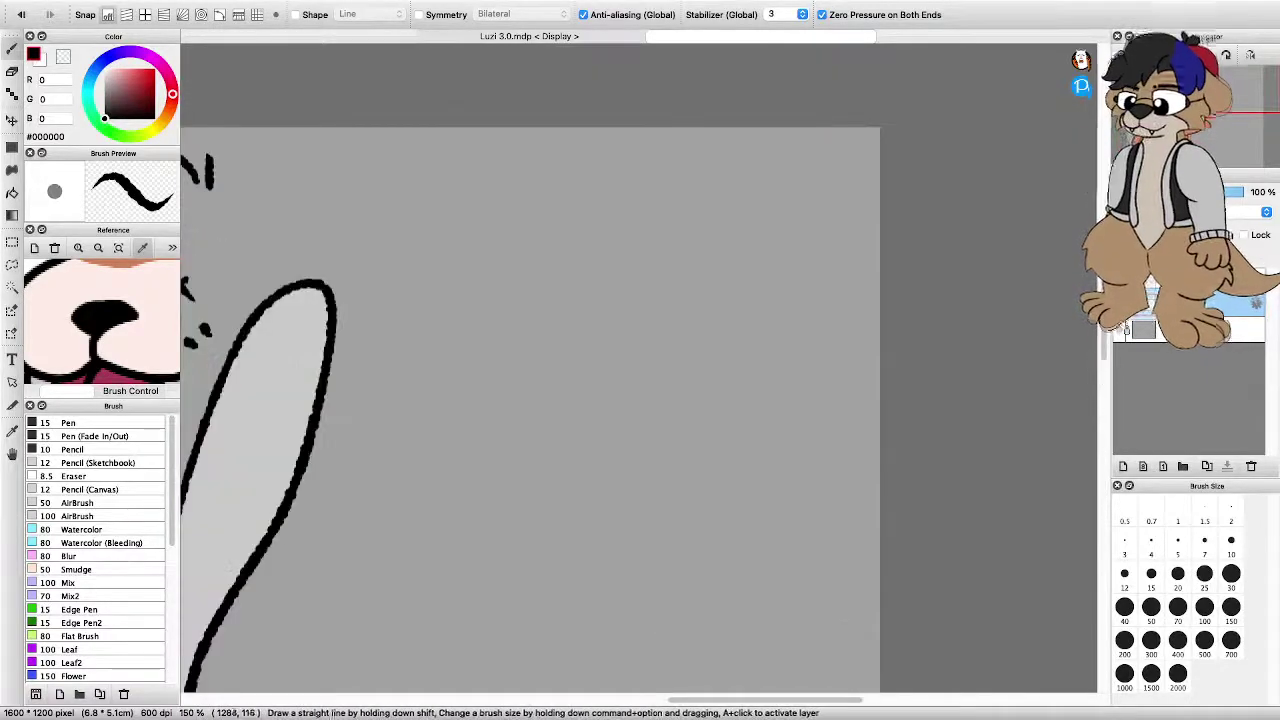
pyautogui.moveTo(546, 200); pyautogui.dragTo(540, 283)
pyautogui.moveTo(515, 215)
pyautogui.mouseDown()
pyautogui.moveTo(558, 222)
pyautogui.moveTo(562, 272)
pyautogui.moveTo(580, 272)
pyautogui.mouseUp()
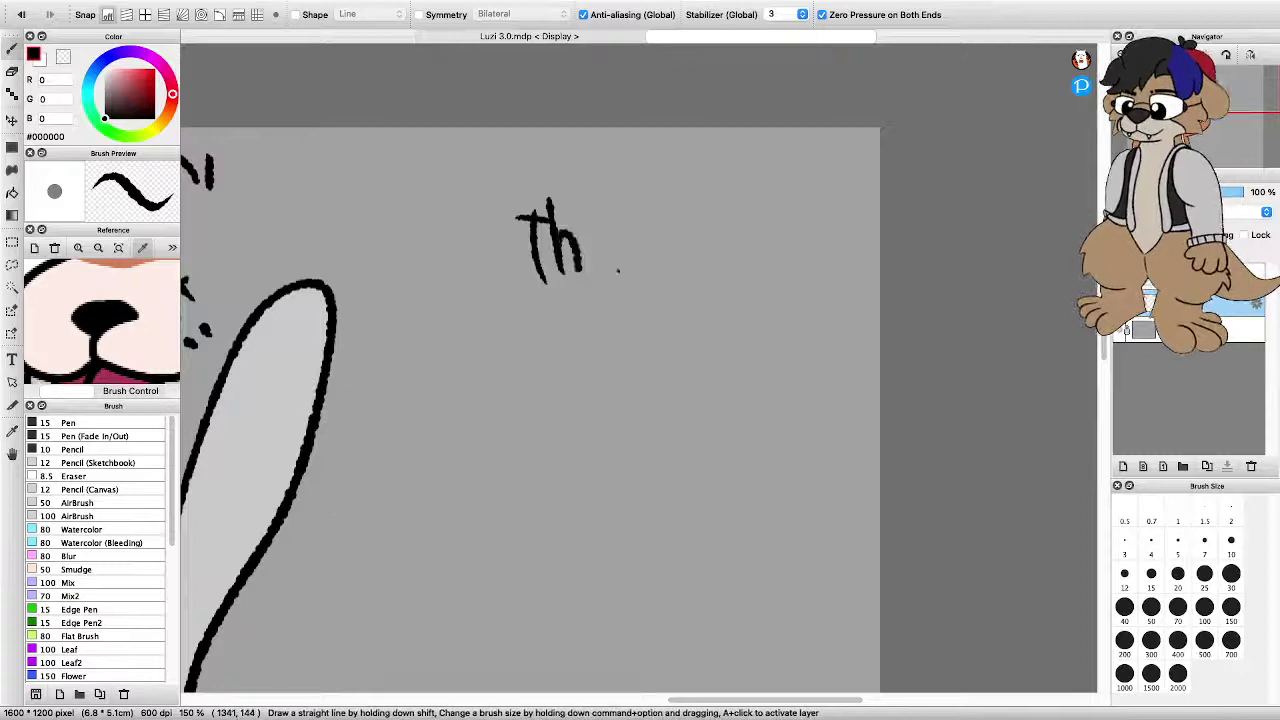
pyautogui.moveTo(606, 230); pyautogui.dragTo(615, 272)
pyautogui.moveTo(623, 204); pyautogui.dragTo(625, 272)
pyautogui.moveTo(598, 222)
pyautogui.mouseDown()
pyautogui.moveTo(638, 224)
pyautogui.moveTo(645, 272)
pyautogui.mouseUp()
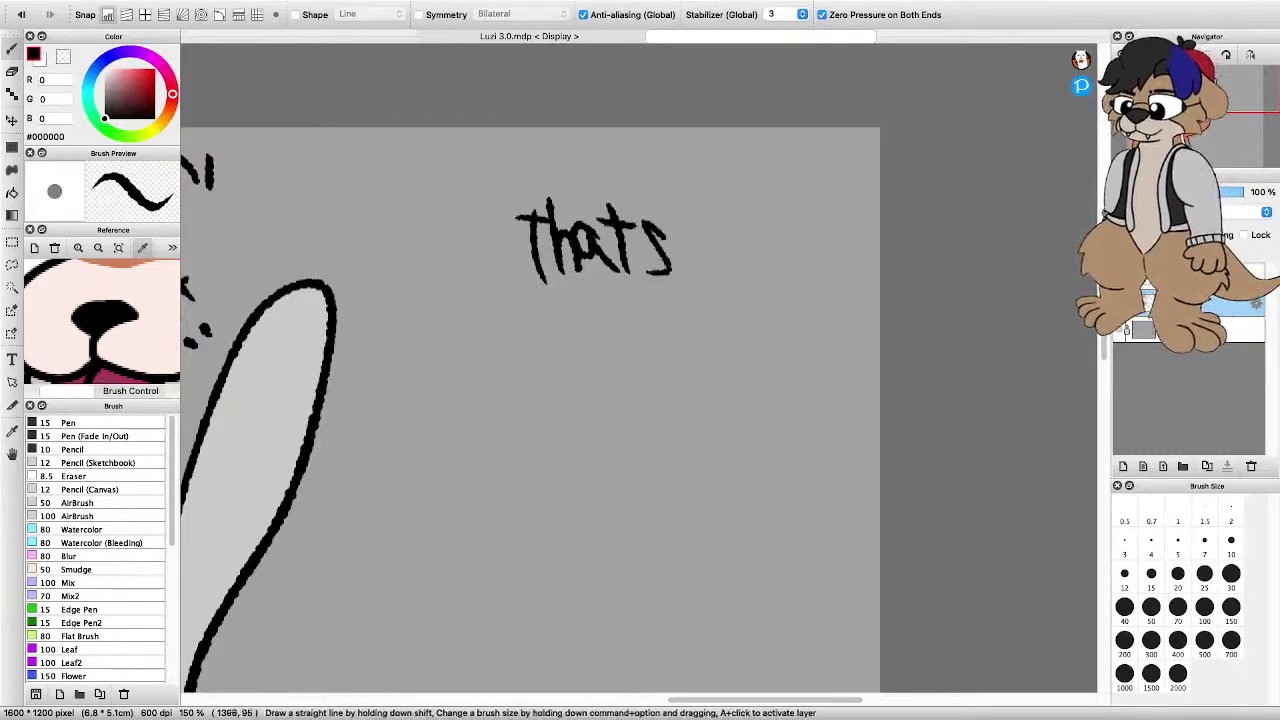
pyautogui.scroll(-4, 683, 255)
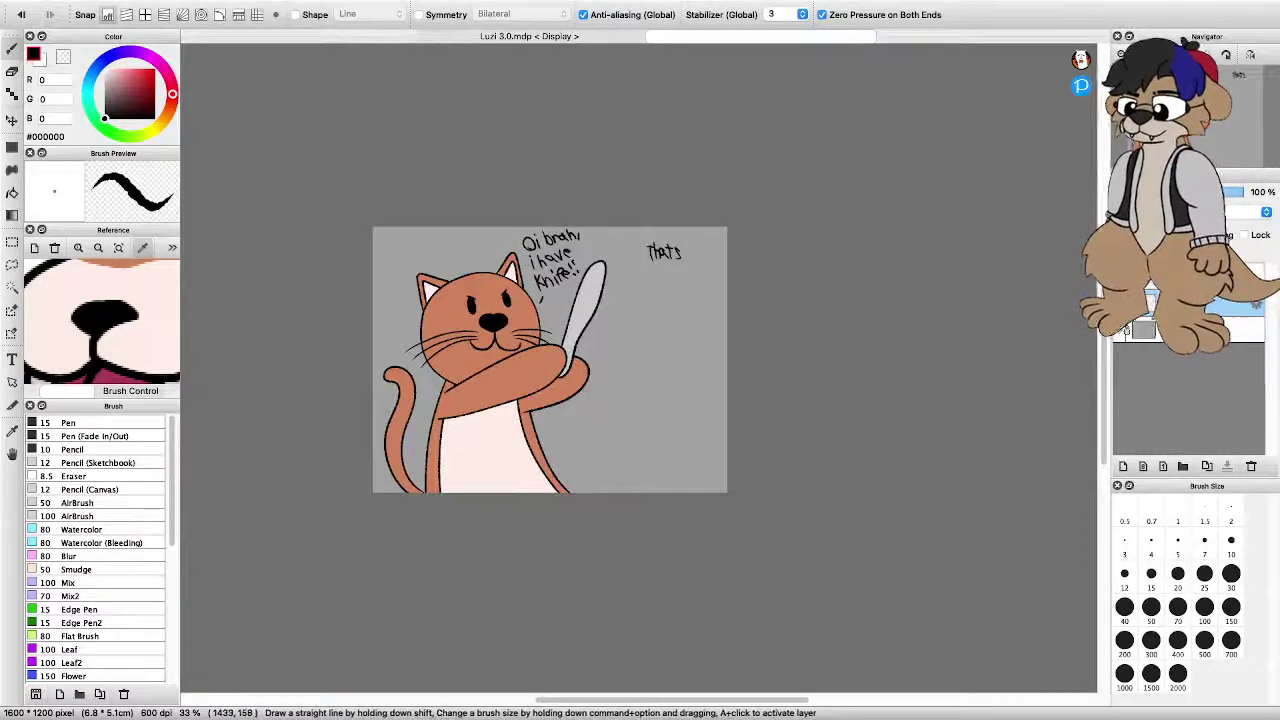
pyautogui.scroll(4, 696, 250)
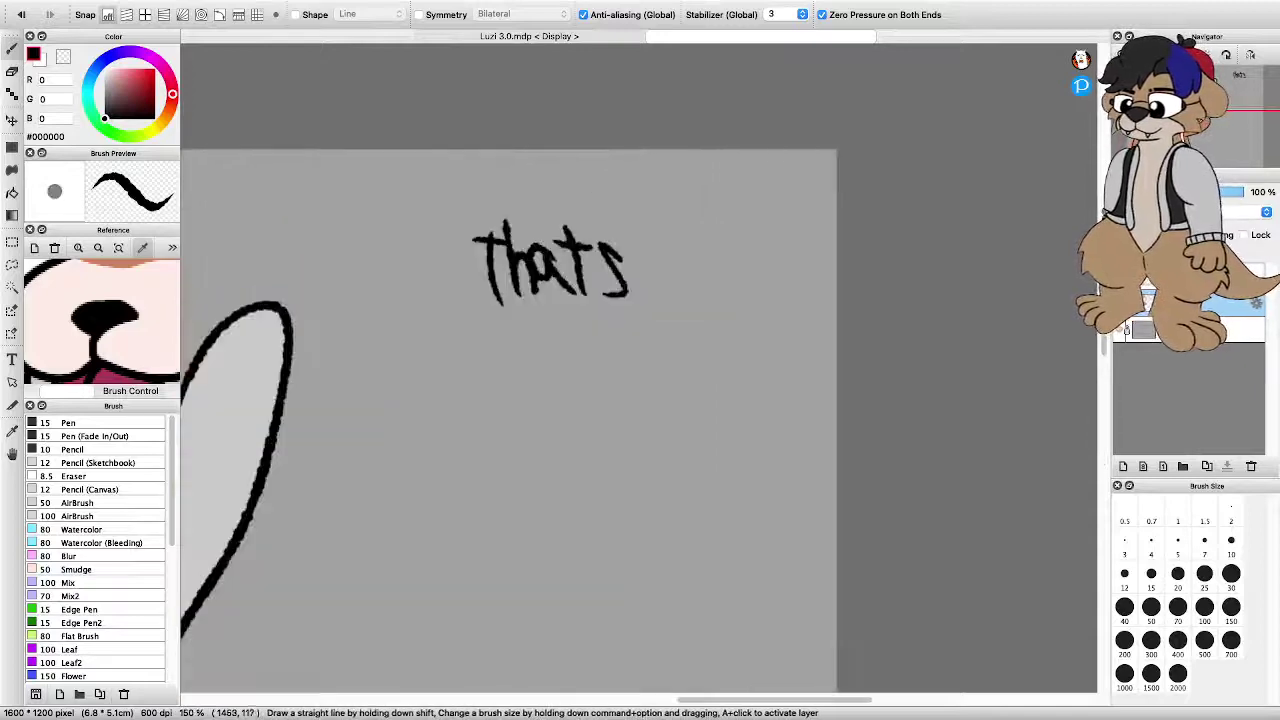
# Sample the cream color #FFEDE7 from the cat's belly as the brush color
pyautogui.scroll(-4, 705, 250)
pyautogui.scroll(3, 305, 490)
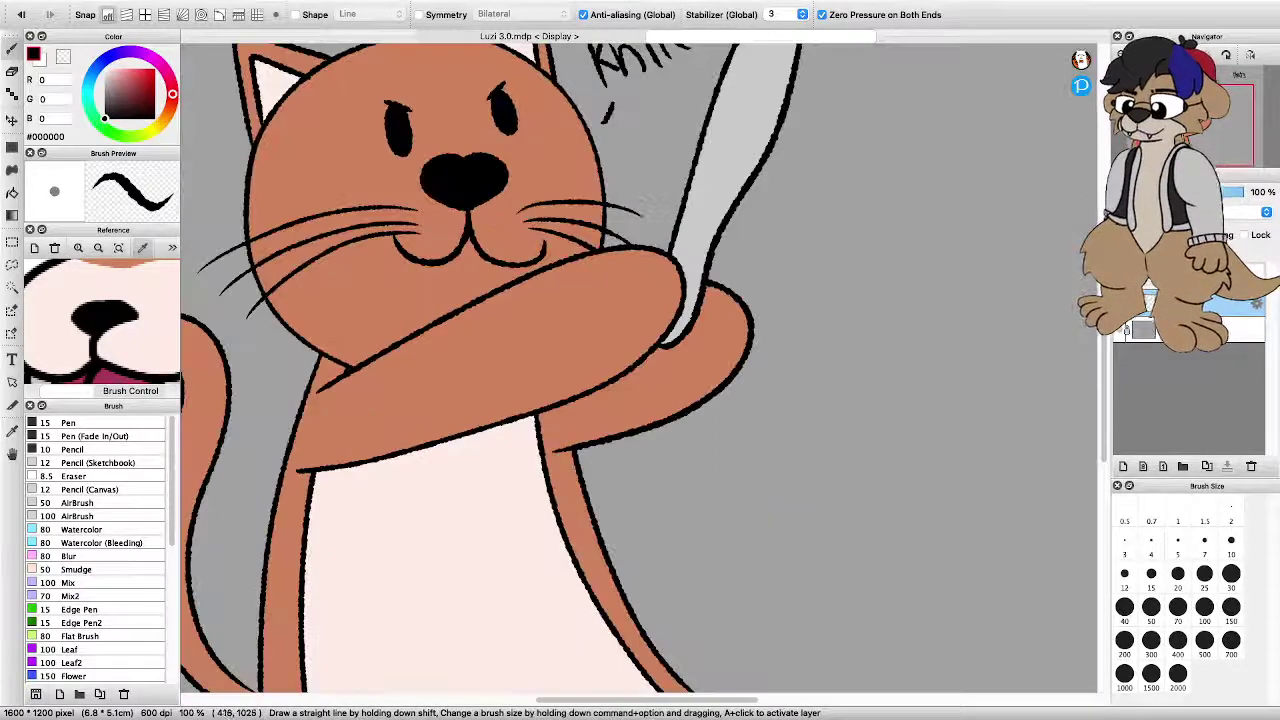
pyautogui.rightClick(350, 540)
pyautogui.scroll(3, 335, 530)
pyautogui.scroll(-3, 448, 250)
pyautogui.scroll(3, 497, 139)
pyautogui.scroll(-4, 490, 145)
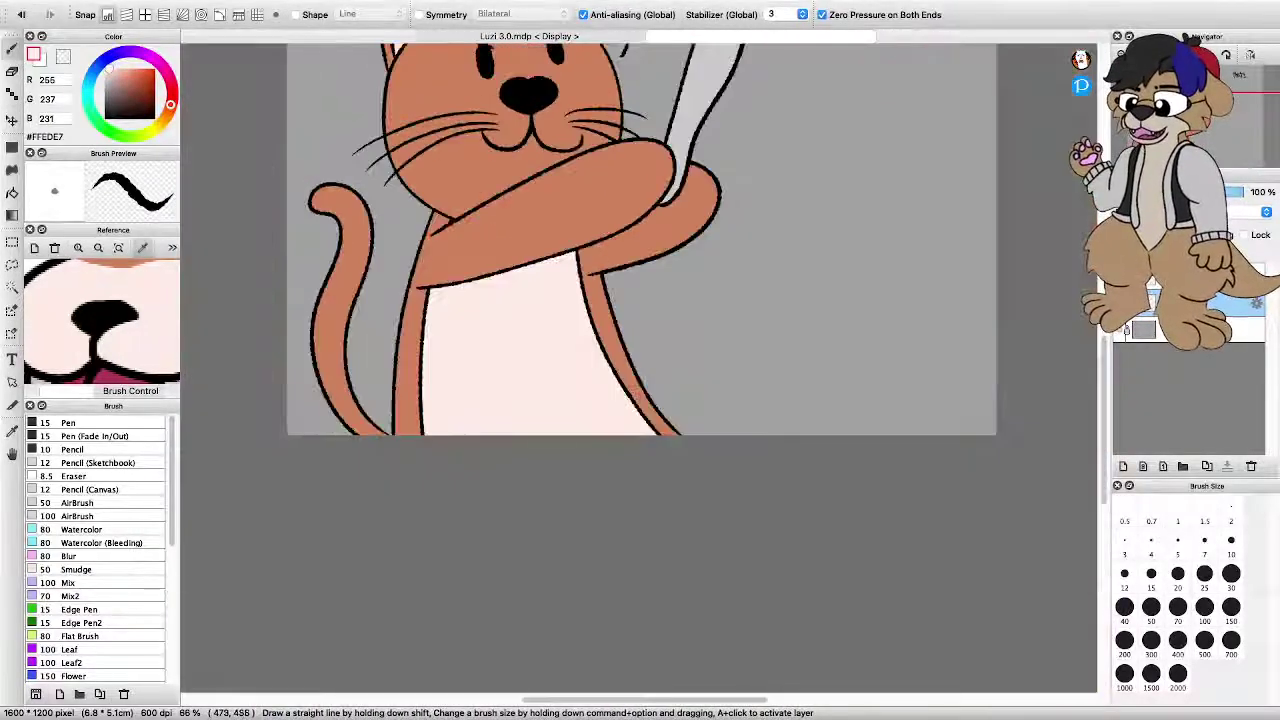
pyautogui.scroll(3, 488, 80)
# Try outlining the muzzle with a separate cream curve on each side of the nose, and undo both curves
pyautogui.moveTo(276, 436)
pyautogui.mouseDown()
pyautogui.moveTo(312, 306)
pyautogui.moveTo(372, 224)
pyautogui.moveTo(436, 165)
pyautogui.moveTo(516, 130)
pyautogui.mouseUp()
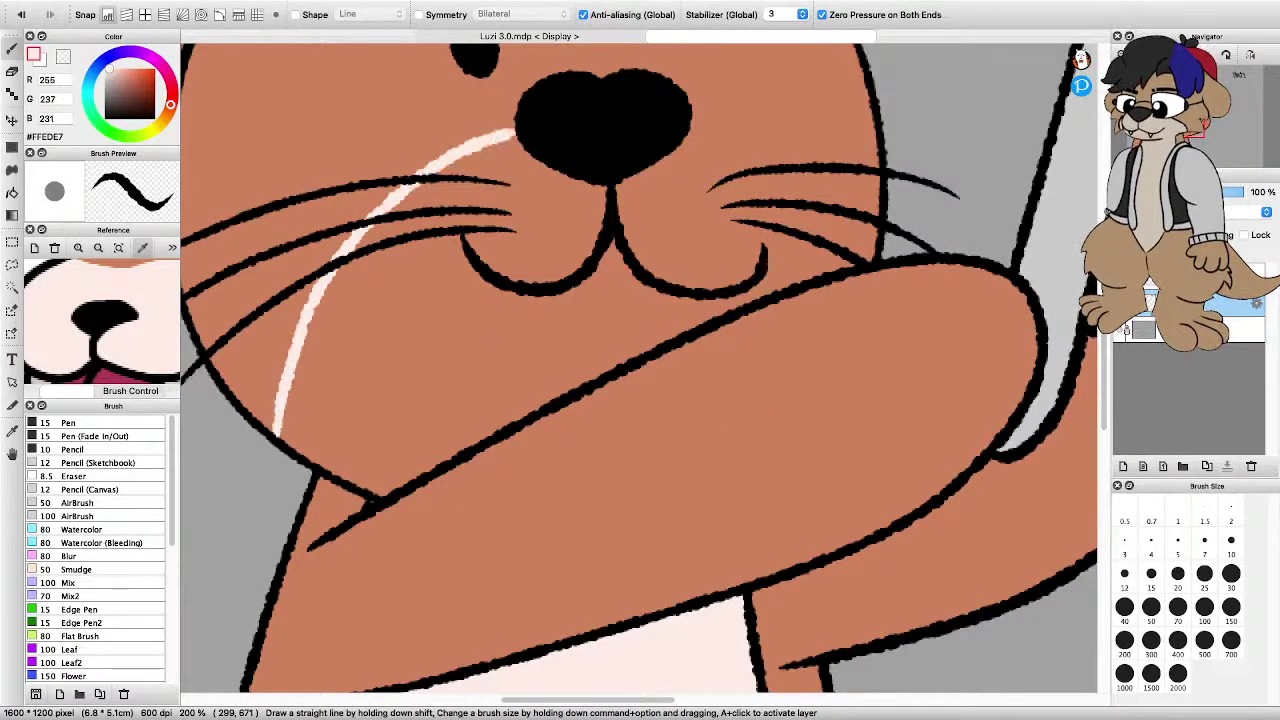
pyautogui.moveTo(690, 123)
pyautogui.mouseDown()
pyautogui.moveTo(806, 160)
pyautogui.moveTo(876, 228)
pyautogui.mouseUp()
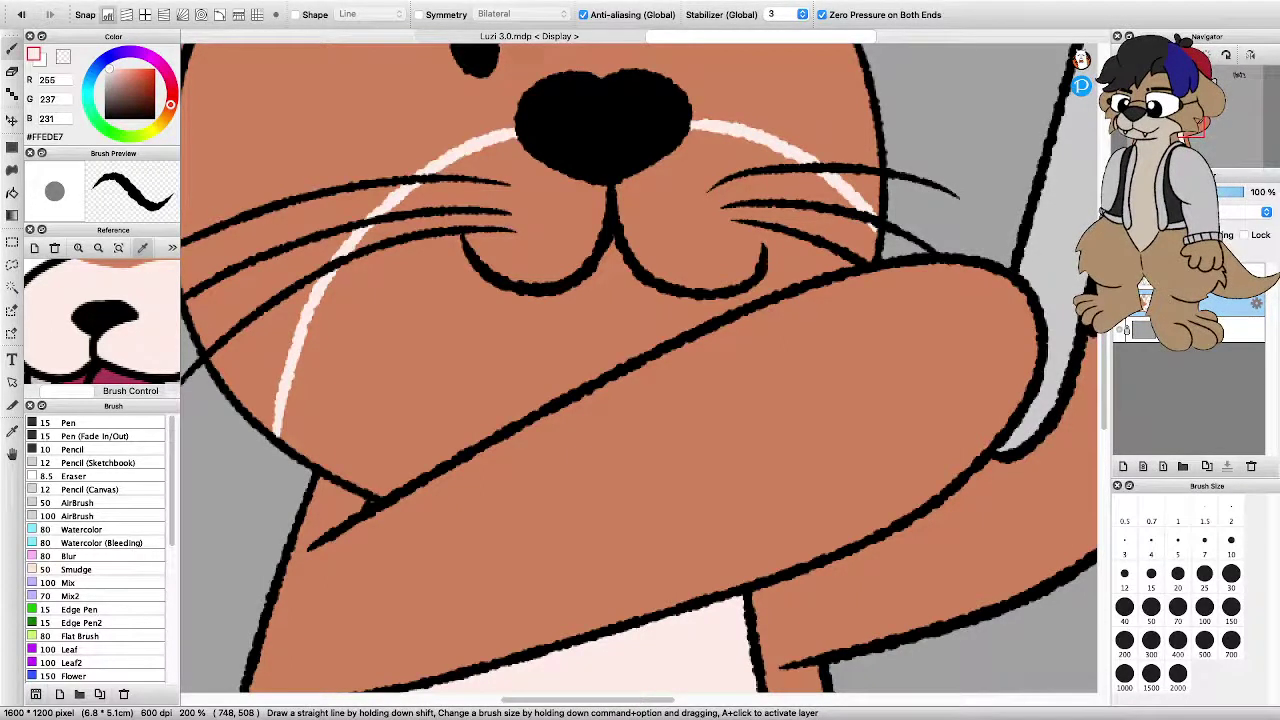
pyautogui.press('super+z')
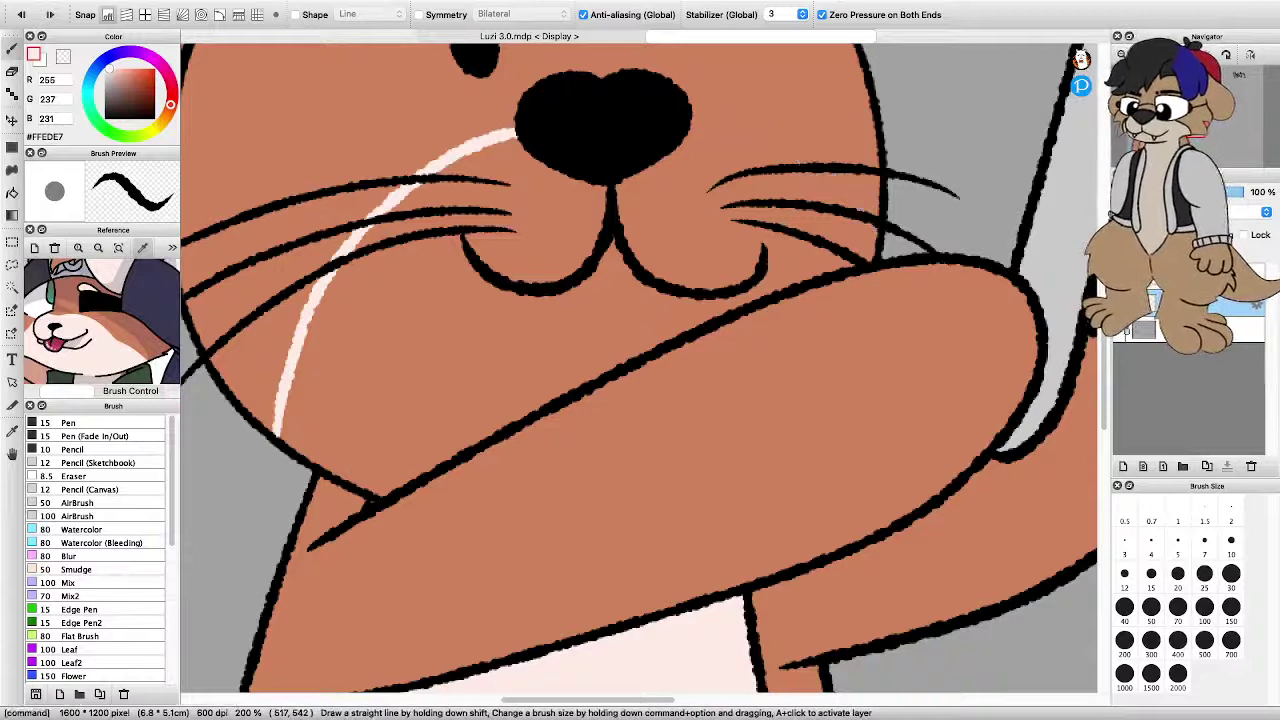
pyautogui.press('super+z')
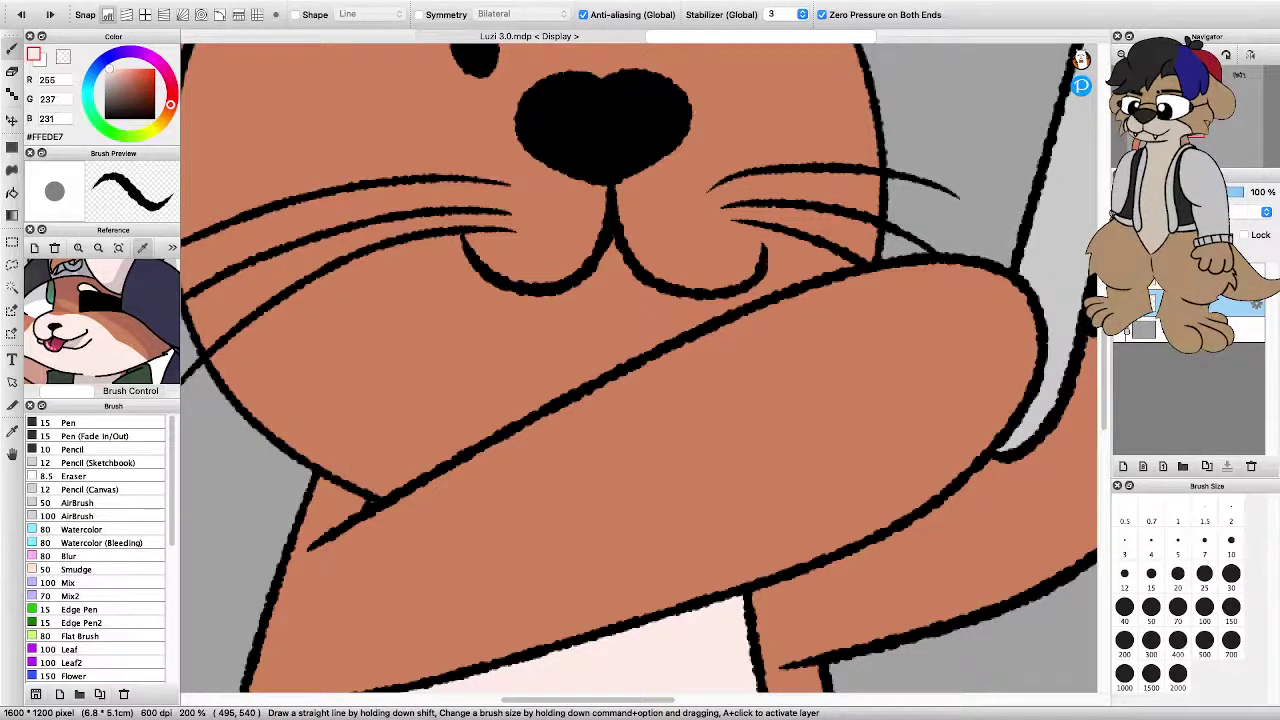
# Outline the muzzle in cream with an arc over the nose, closed along the chin and the forearm's upper edge
pyautogui.scroll(-1, 971, 540)
pyautogui.moveTo(465, 470)
pyautogui.mouseDown()
pyautogui.moveTo(509, 290)
pyautogui.moveTo(577, 216)
pyautogui.moveTo(623, 192)
pyautogui.moveTo(691, 176)
pyautogui.moveTo(773, 187)
pyautogui.moveTo(822, 213)
pyautogui.moveTo(886, 290)
pyautogui.mouseUp()
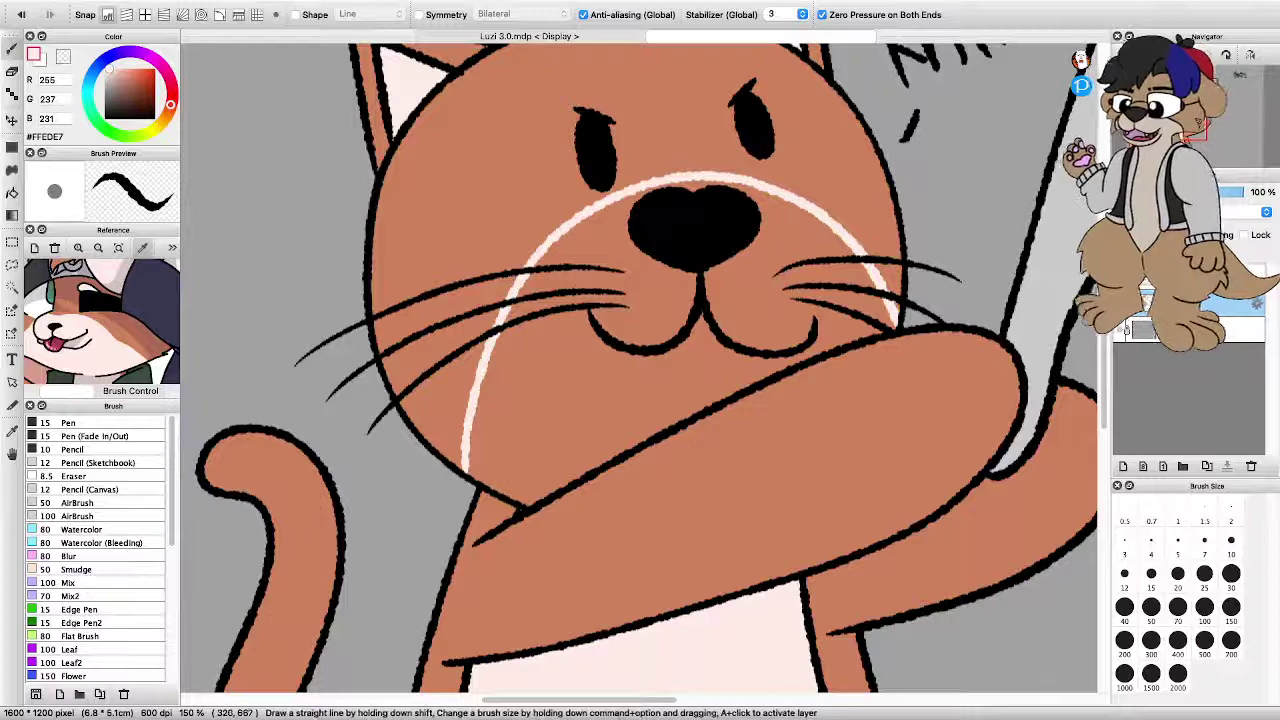
pyautogui.scroll(2, 480, 475)
pyautogui.moveTo(452, 458)
pyautogui.mouseDown()
pyautogui.moveTo(579, 530)
pyautogui.moveTo(1066, 267)
pyautogui.moveTo(548, 434)
pyautogui.moveTo(472, 474)
pyautogui.moveTo(733, 377)
pyautogui.mouseUp()
pyautogui.scroll(-5, 562, 338)
pyautogui.scroll(1, 458, 330)
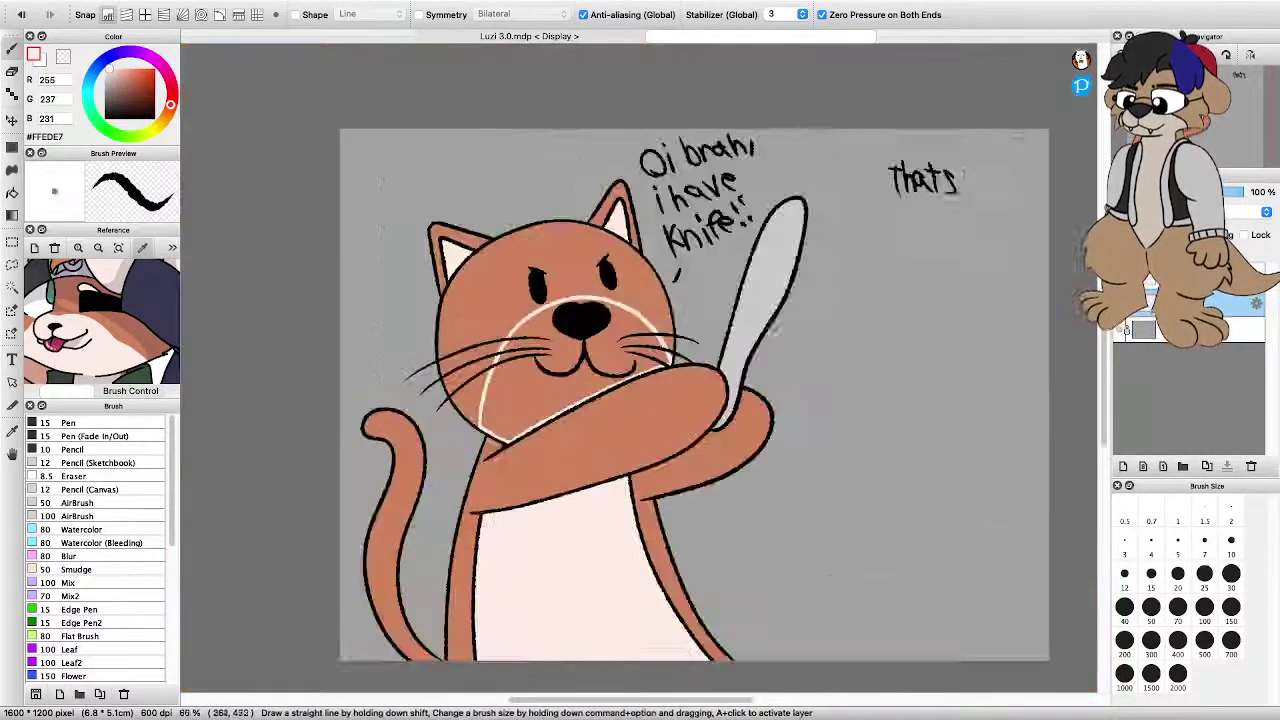
# Paint cream into the muzzle outline's chin corner and its small corner beside the knife-side whiskers
pyautogui.press('super+plus')
pyautogui.press('super+plus')
pyautogui.press('super+plus')
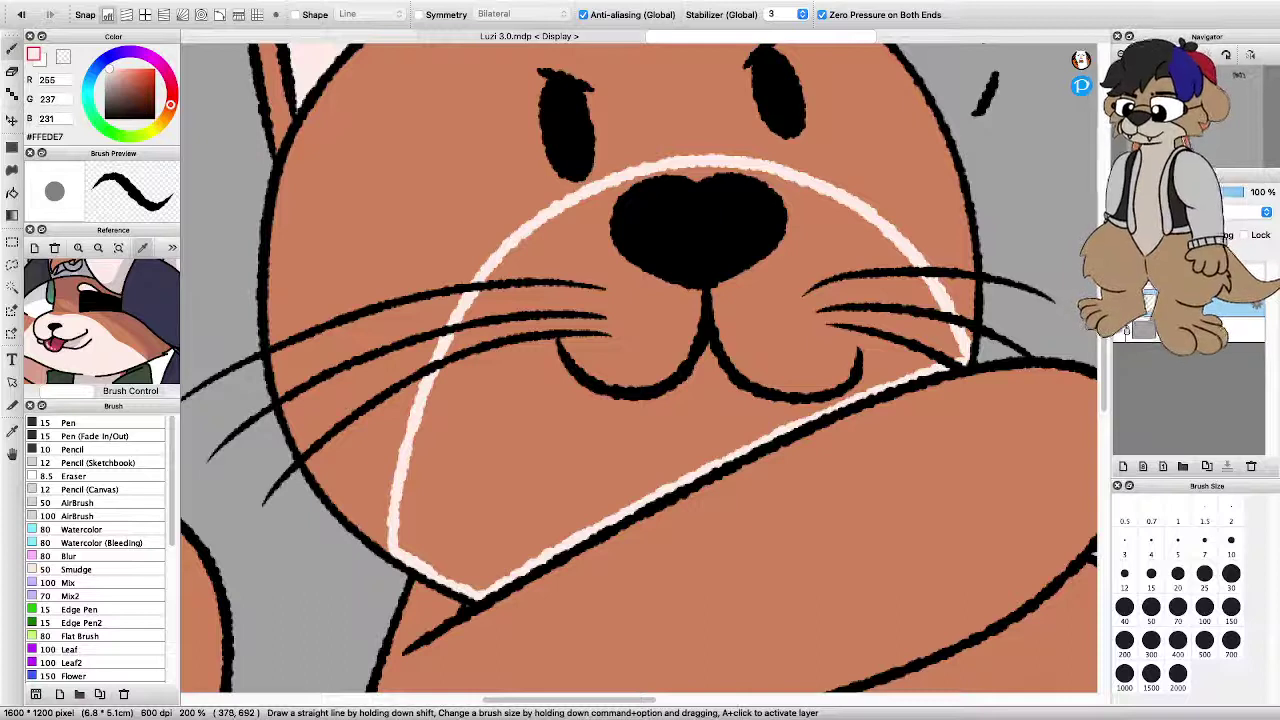
pyautogui.moveTo(476, 588)
pyautogui.mouseDown()
pyautogui.moveTo(401, 537)
pyautogui.moveTo(412, 495)
pyautogui.moveTo(402, 520)
pyautogui.mouseUp()
pyautogui.moveTo(458, 558); pyautogui.dragTo(500, 586)
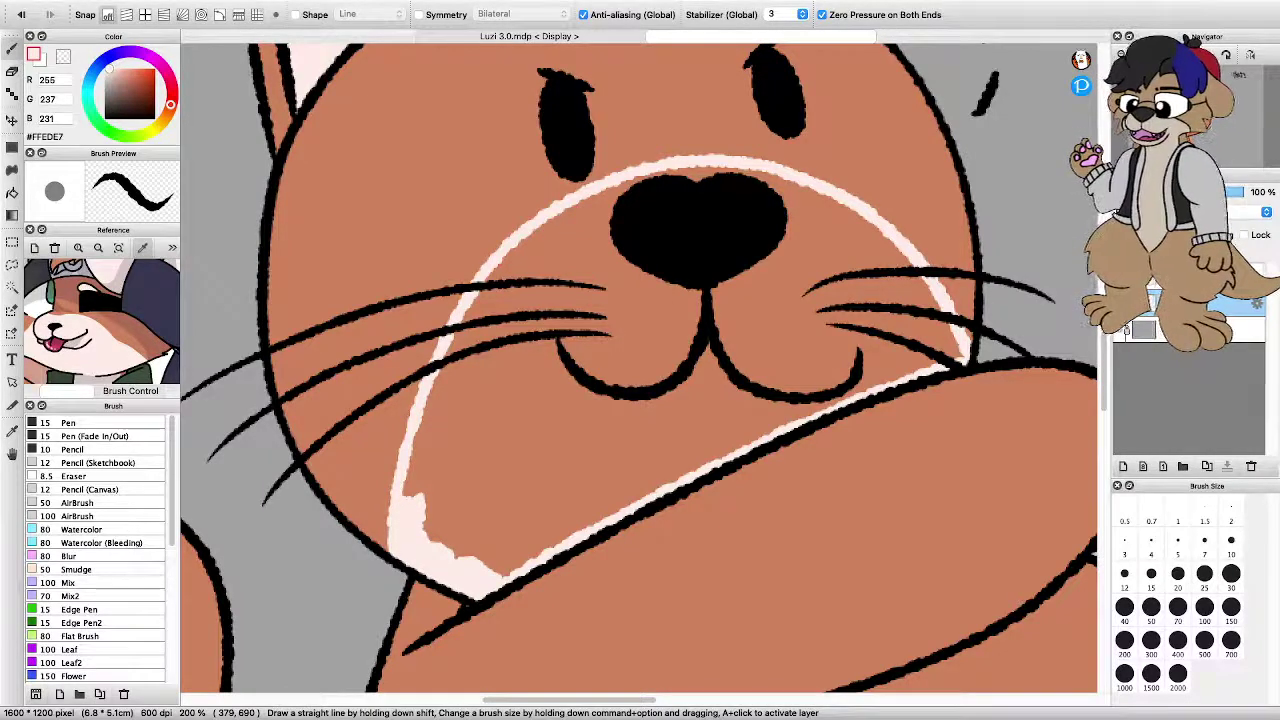
pyautogui.scroll(2, 945, 320)
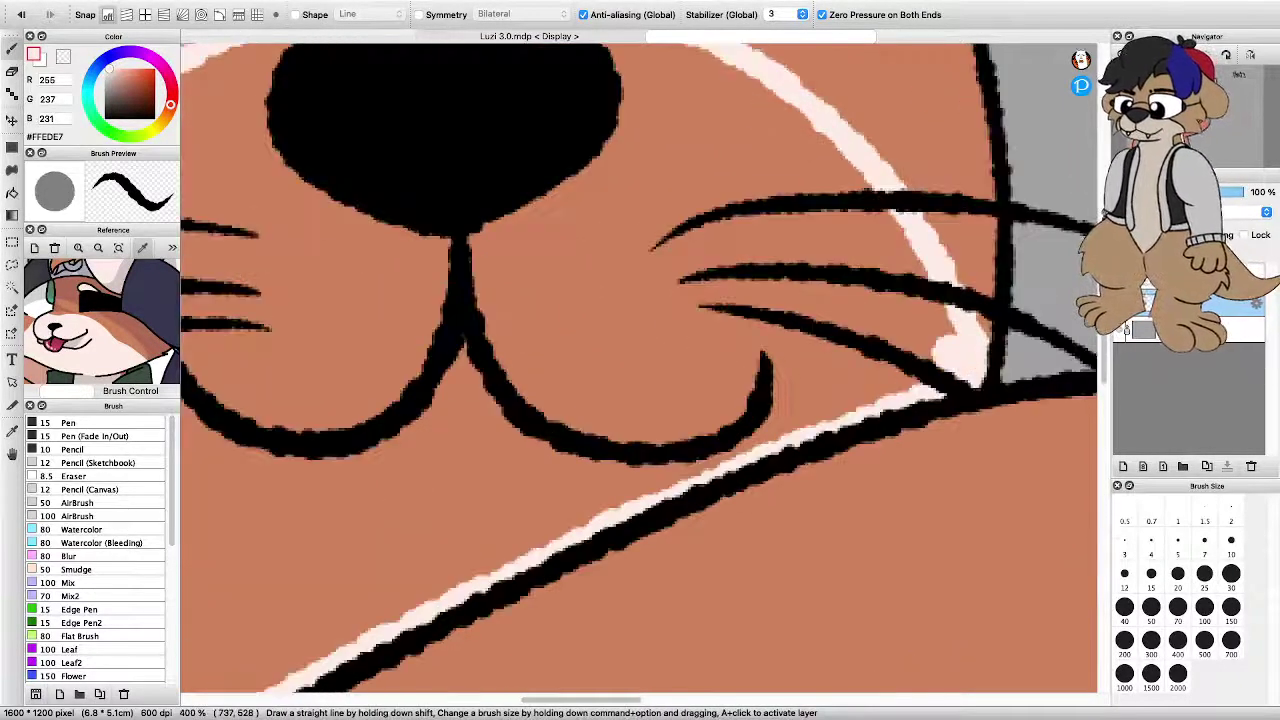
pyautogui.scroll(-1, 925, 340)
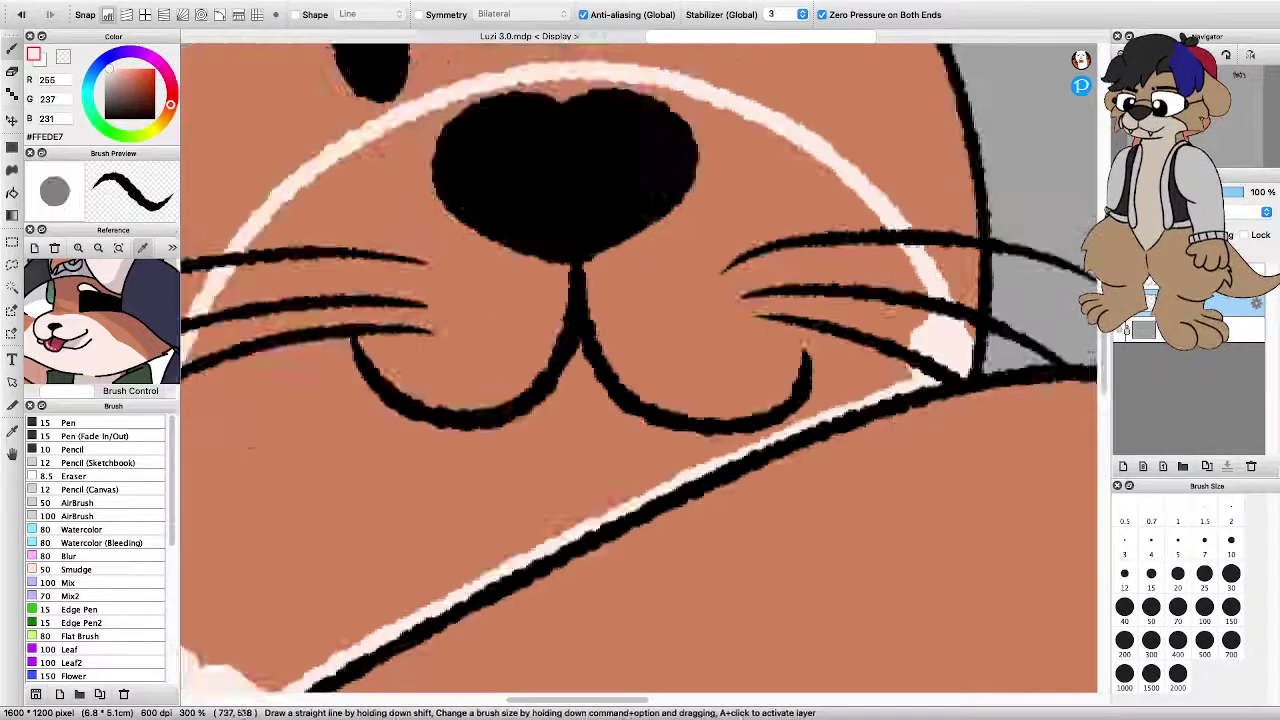
# Extend the cream fill from the chin corner along the forearm, and up between the knife-side whiskers
pyautogui.scroll(-5, 740, 510)
pyautogui.scroll(4, 740, 510)
pyautogui.scroll(1, 740, 510)
pyautogui.scroll(-1, 740, 510)
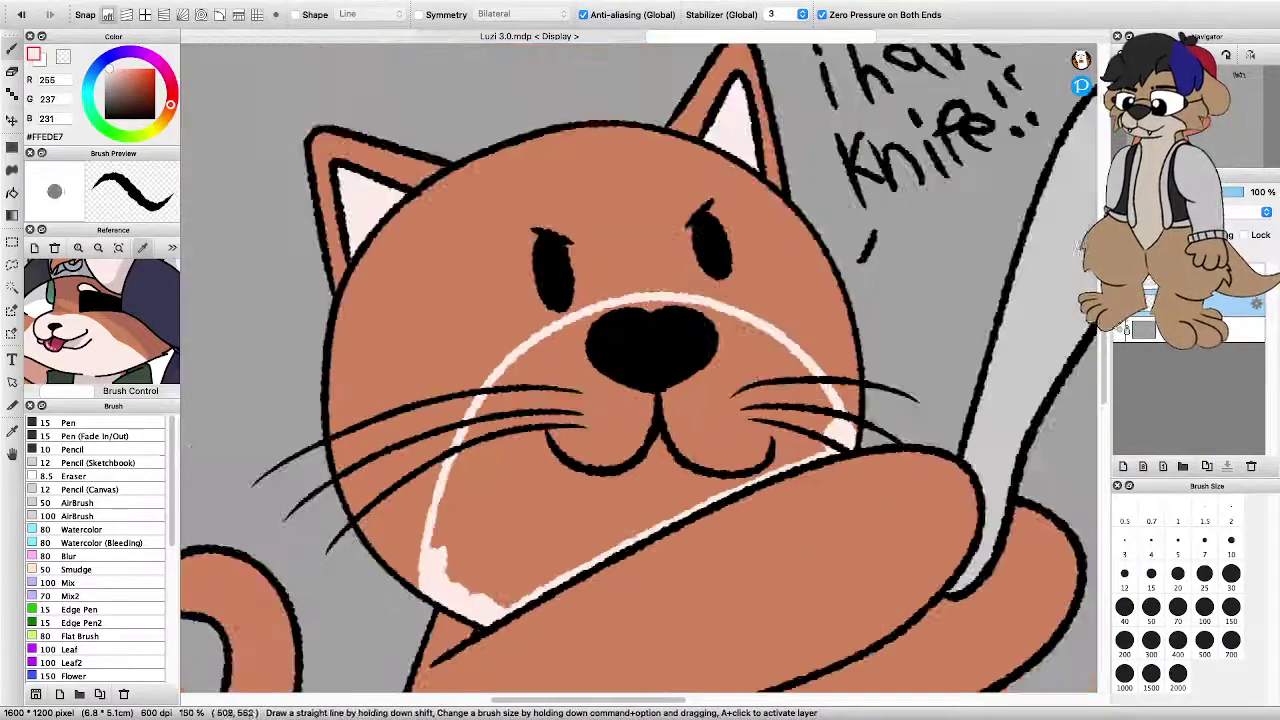
pyautogui.scroll(3, 837, 354)
pyautogui.scroll(-2, 837, 354)
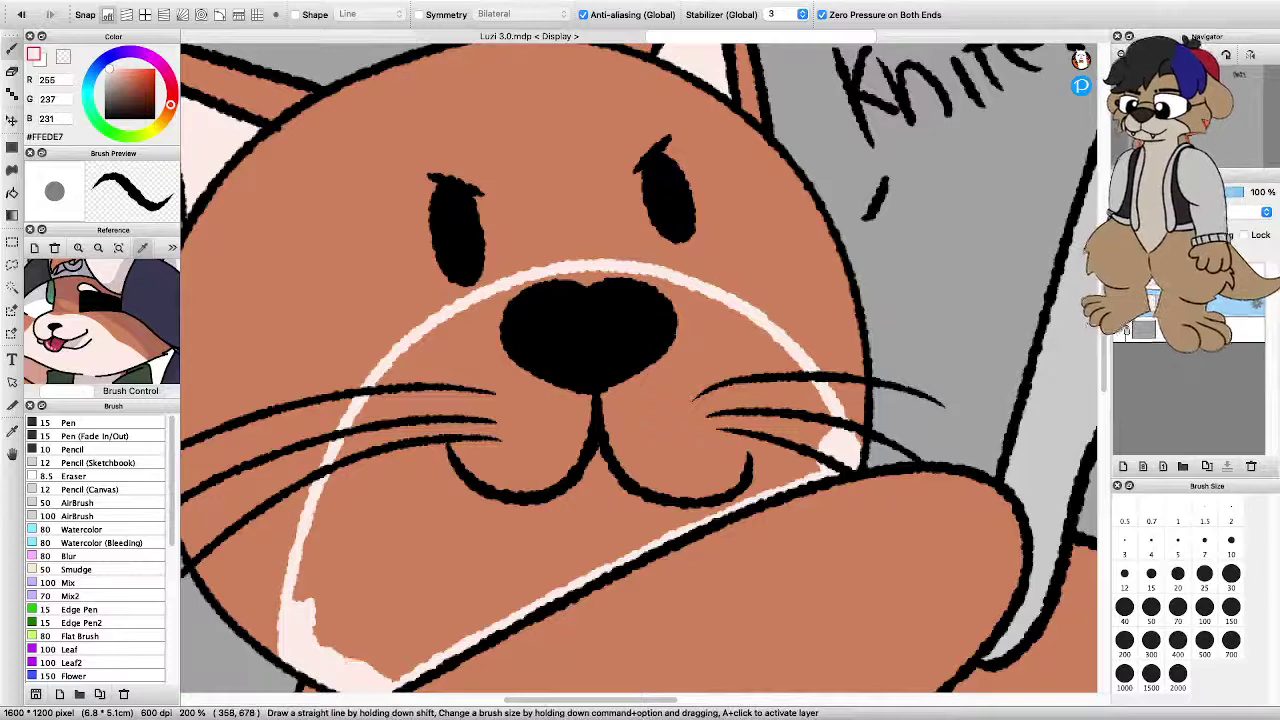
pyautogui.moveTo(345, 662); pyautogui.dragTo(428, 660)
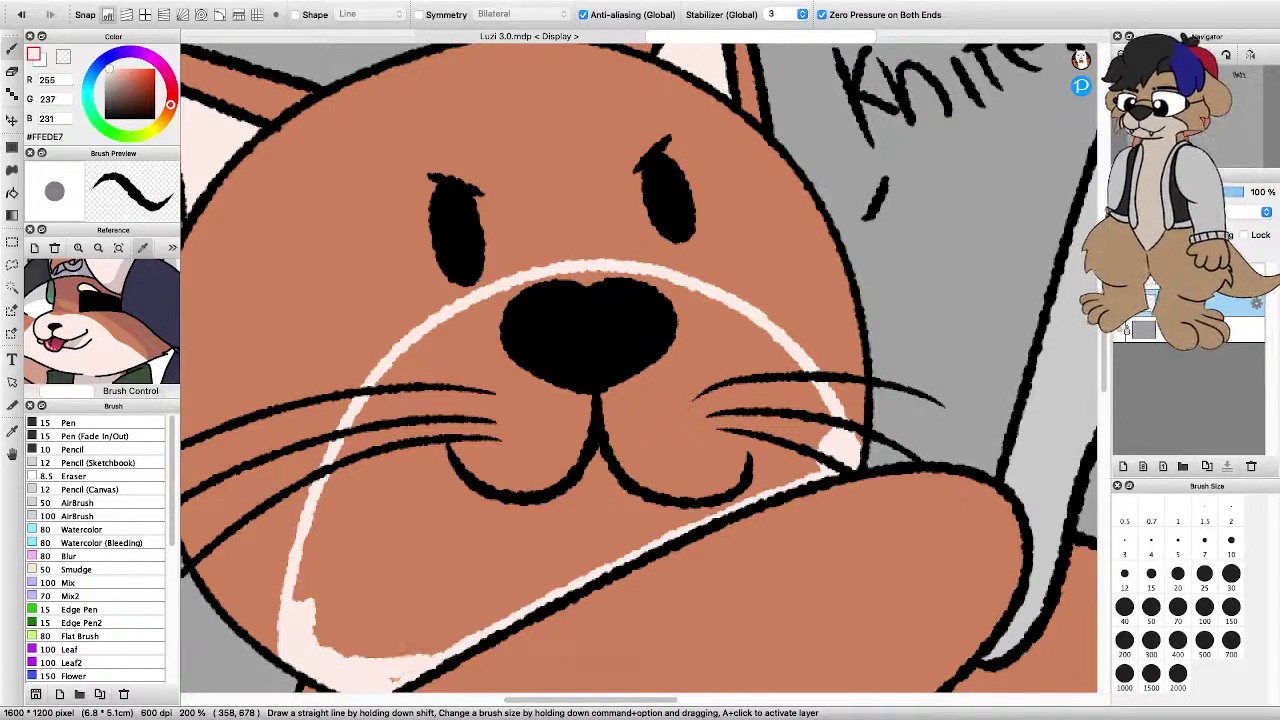
pyautogui.scroll(-4, 390, 600)
pyautogui.scroll(4, 418, 625)
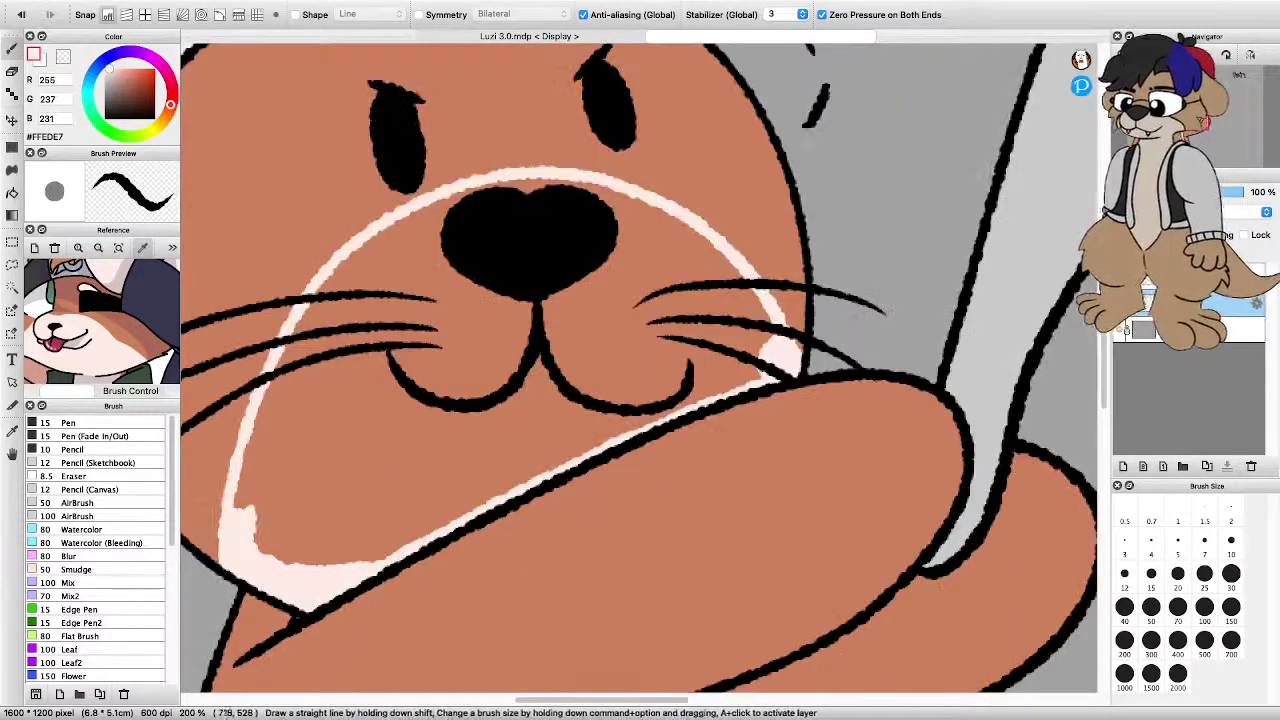
pyautogui.scroll(2, 686, 368)
pyautogui.moveTo(766, 238)
pyautogui.mouseDown()
pyautogui.moveTo(776, 300)
pyautogui.moveTo(745, 378)
pyautogui.moveTo(720, 395)
pyautogui.moveTo(745, 362)
pyautogui.moveTo(762, 295)
pyautogui.moveTo(754, 220)
pyautogui.mouseUp()
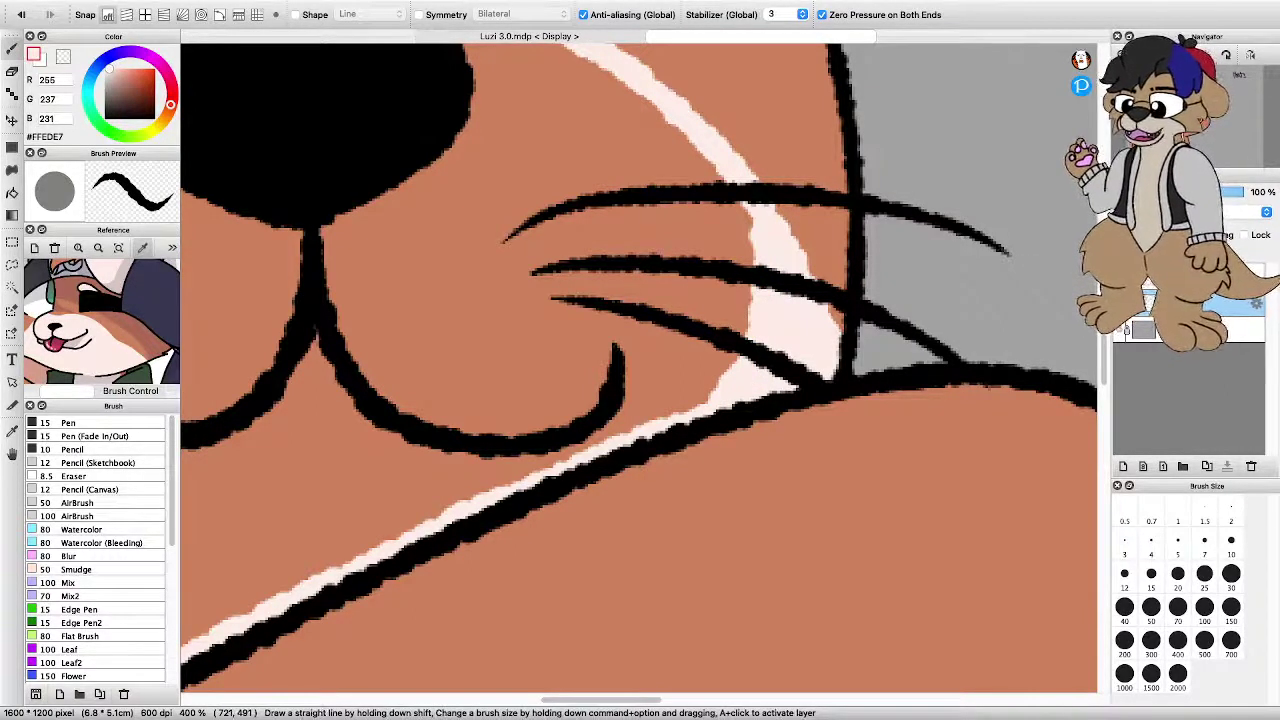
# Smooth the inner edge of the cream chin corner into a curve and thicken the muzzle outline up towards the whiskers
pyautogui.scroll(-4, 712, 276)
pyautogui.scroll(3, 672, 258)
pyautogui.scroll(-2, 738, 258)
pyautogui.scroll(2, 400, 420)
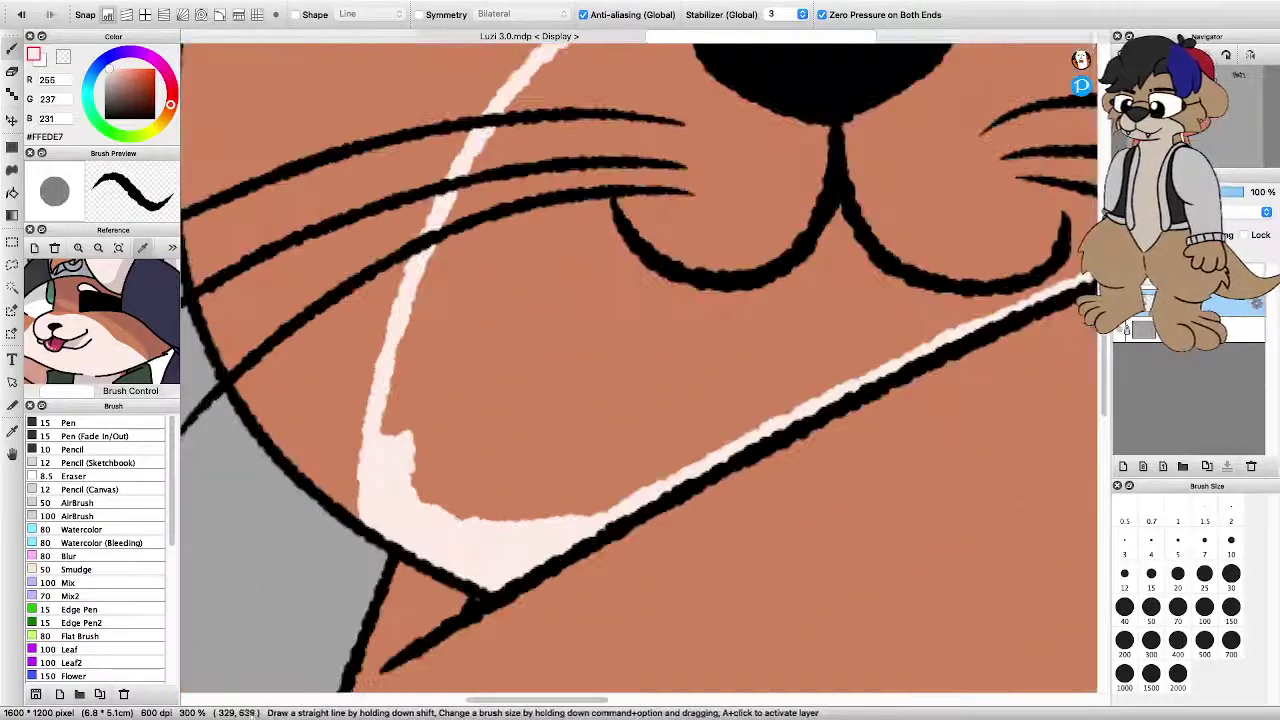
pyautogui.moveTo(390, 378)
pyautogui.mouseDown()
pyautogui.moveTo(420, 460)
pyautogui.moveTo(450, 492)
pyautogui.moveTo(600, 512)
pyautogui.mouseUp()
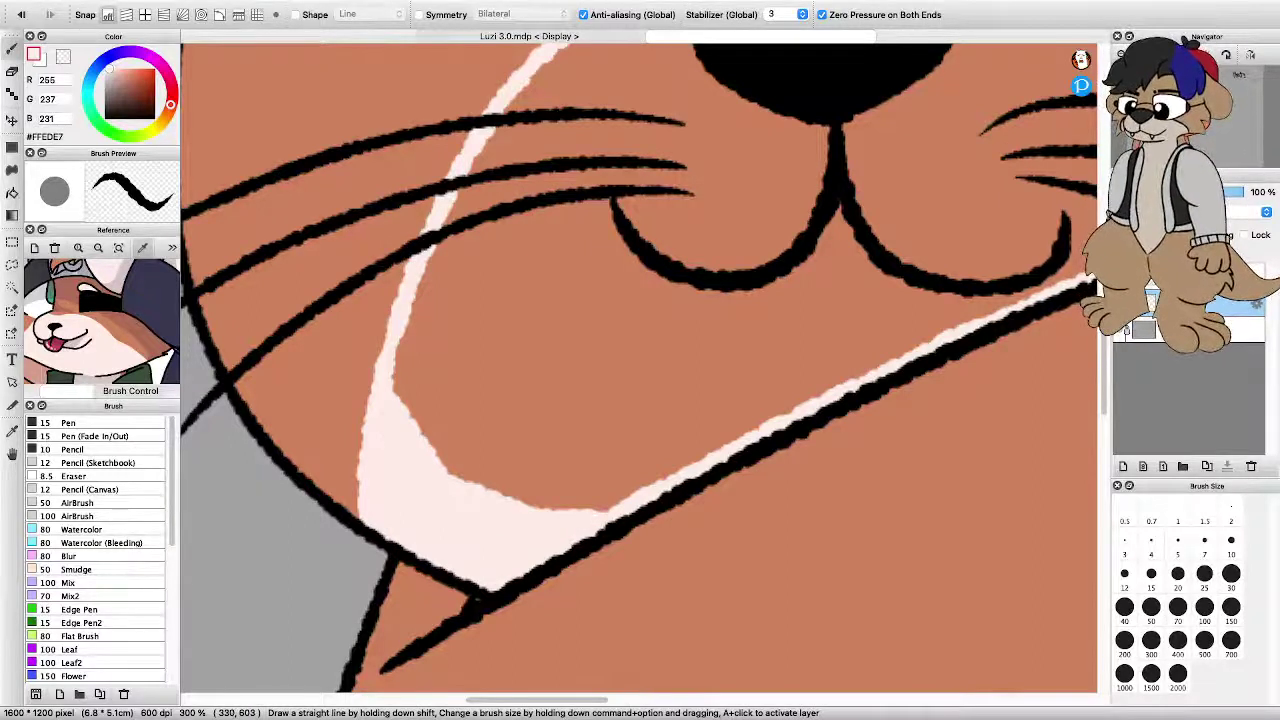
pyautogui.moveTo(398, 386)
pyautogui.mouseDown()
pyautogui.moveTo(434, 446)
pyautogui.moveTo(546, 506)
pyautogui.moveTo(632, 498)
pyautogui.mouseUp()
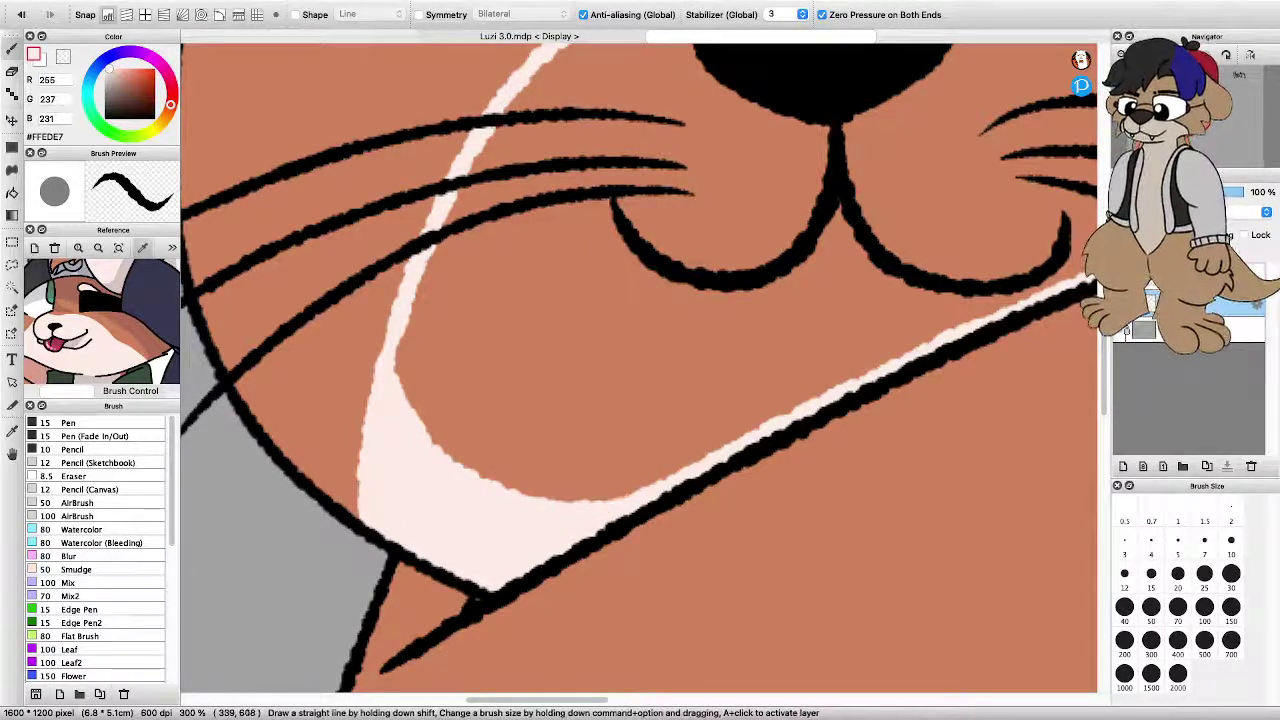
pyautogui.moveTo(450, 458)
pyautogui.mouseDown()
pyautogui.moveTo(404, 378)
pyautogui.moveTo(453, 196)
pyautogui.mouseUp()
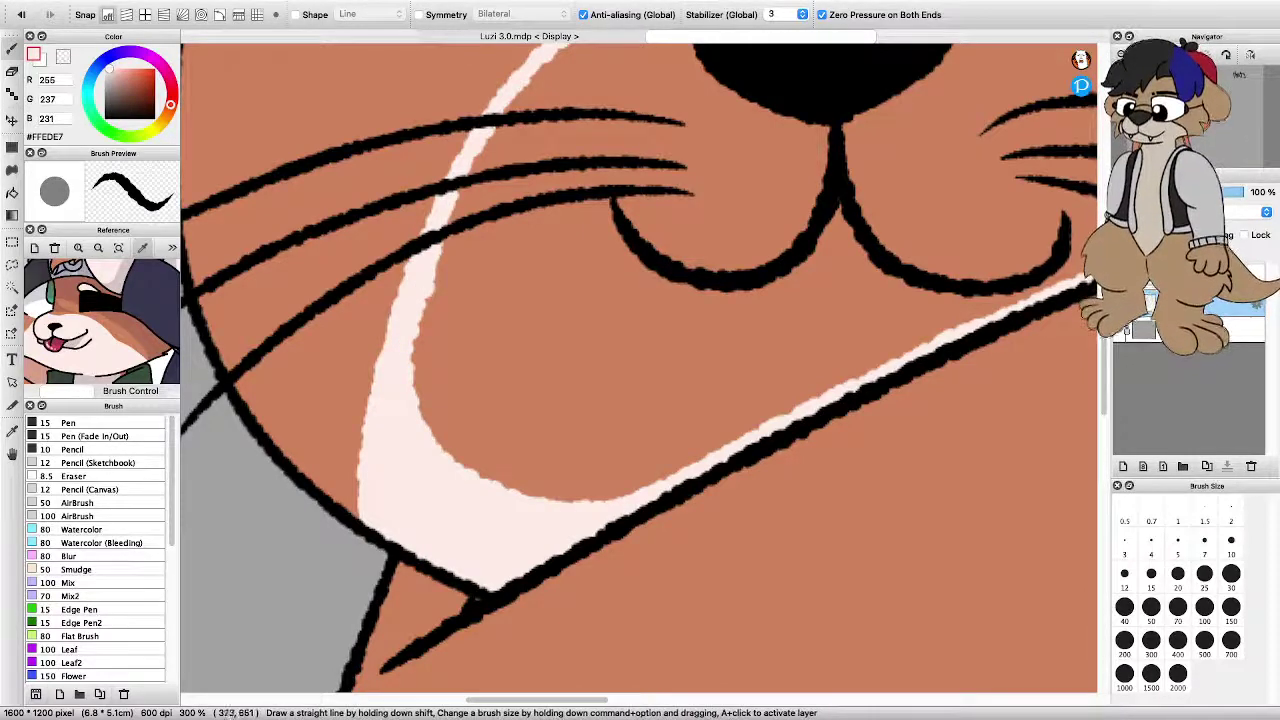
# Widen the cream band along the forearm's upper edge to the knife-side whiskers and fill the orange slivers inside it
pyautogui.scroll(-2, 450, 448)
pyautogui.scroll(1, 540, 410)
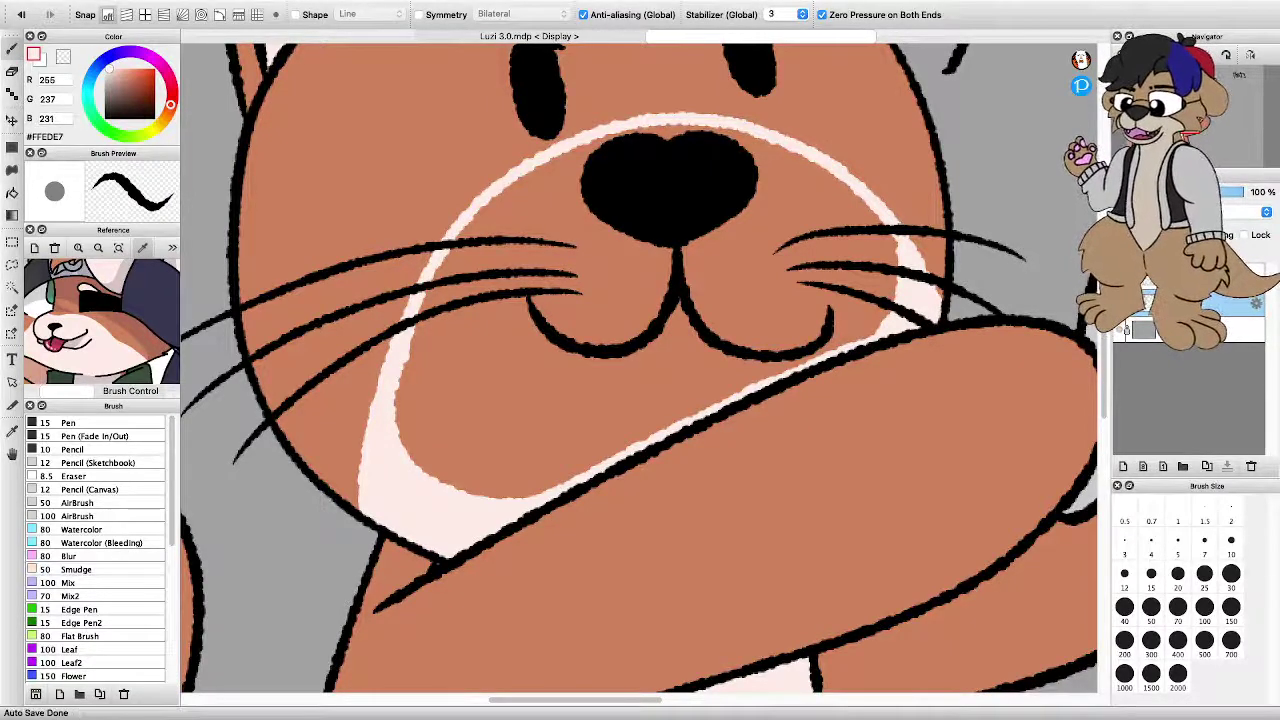
pyautogui.scroll(-2, 415, 395)
pyautogui.scroll(1, 494, 405)
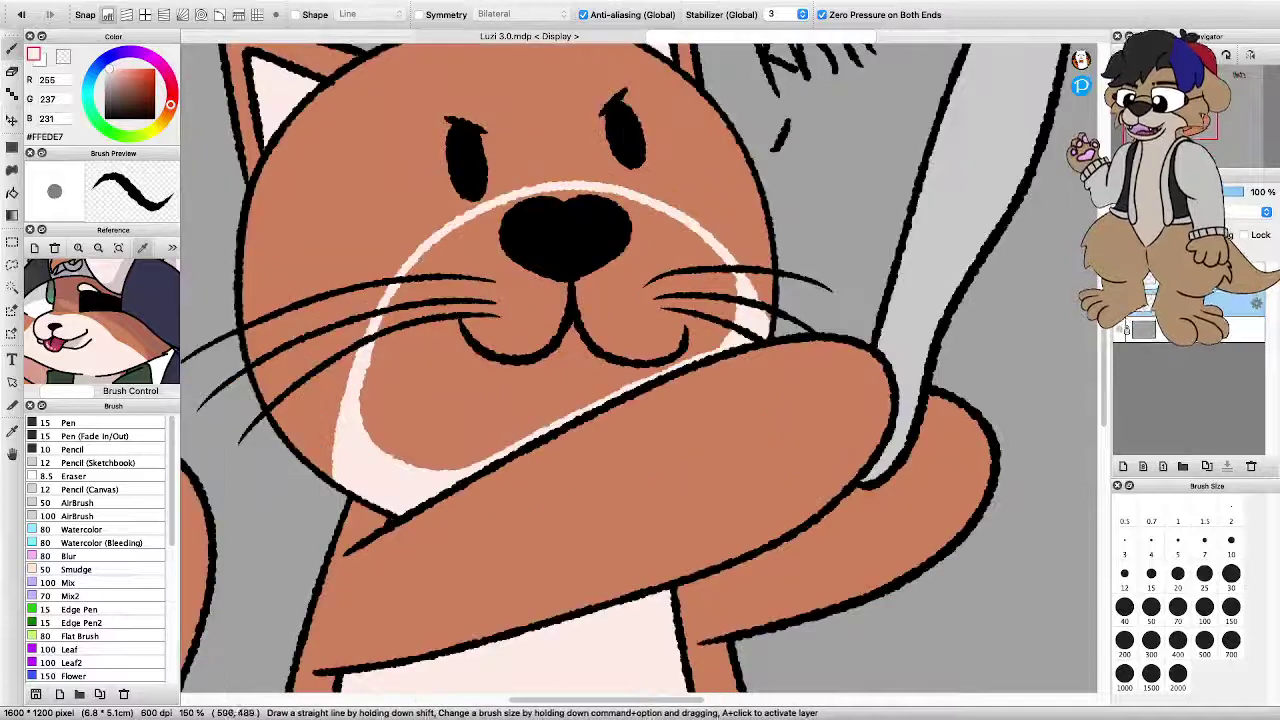
pyautogui.scroll(2, 459, 466)
pyautogui.scroll(-1, 425, 472)
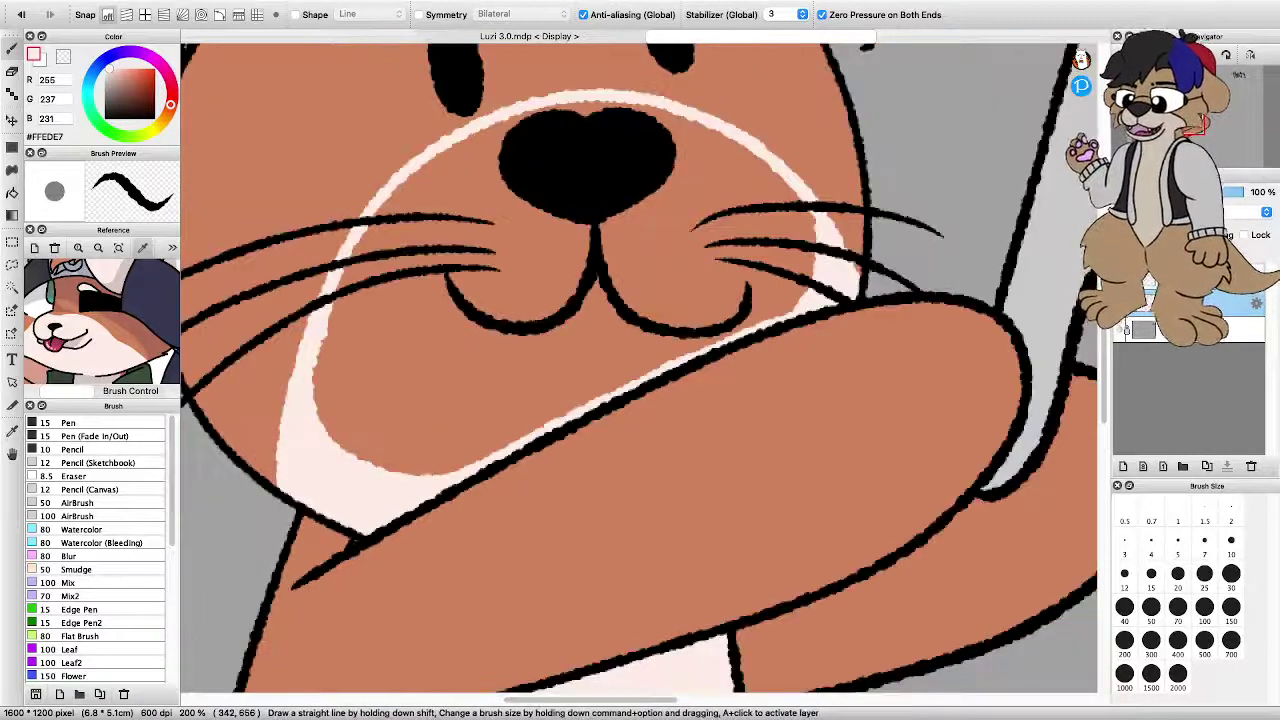
pyautogui.moveTo(384, 468)
pyautogui.mouseDown()
pyautogui.moveTo(444, 460)
pyautogui.moveTo(674, 348)
pyautogui.moveTo(766, 292)
pyautogui.moveTo(812, 220)
pyautogui.mouseUp()
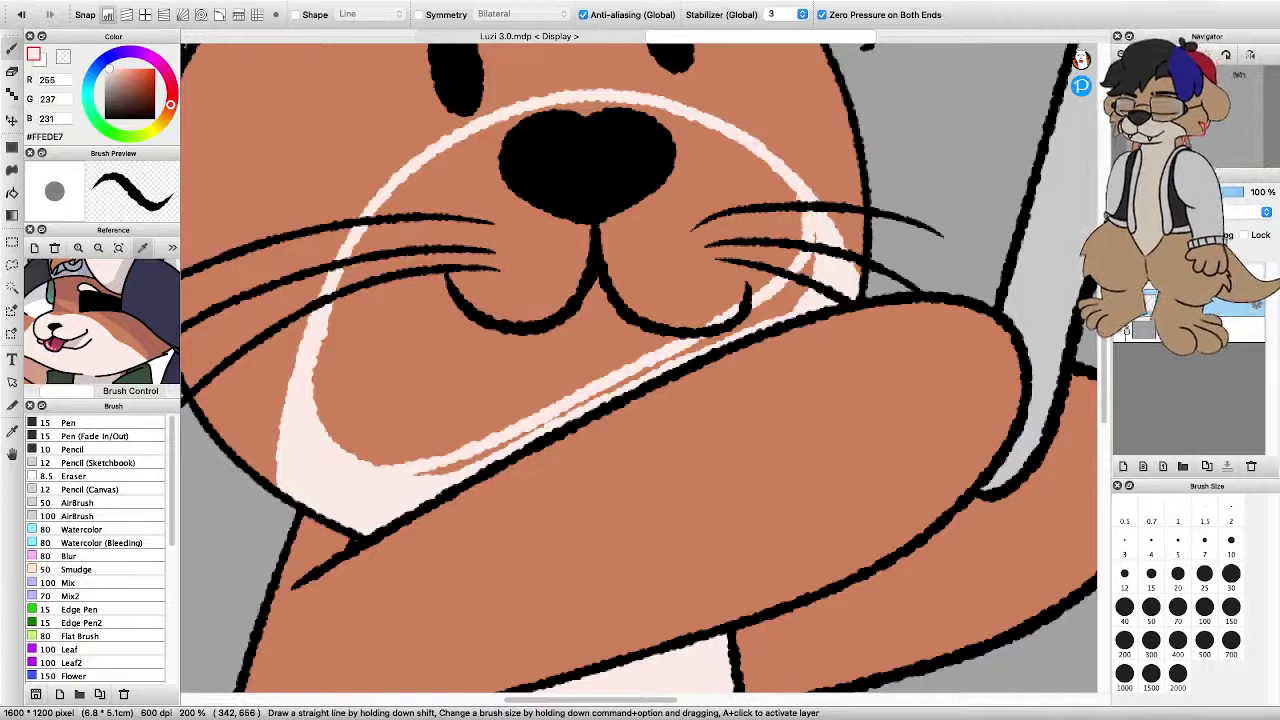
pyautogui.moveTo(416, 472); pyautogui.dragTo(500, 450)
pyautogui.scroll(-3, 514, 495)
pyautogui.scroll(2, 514, 495)
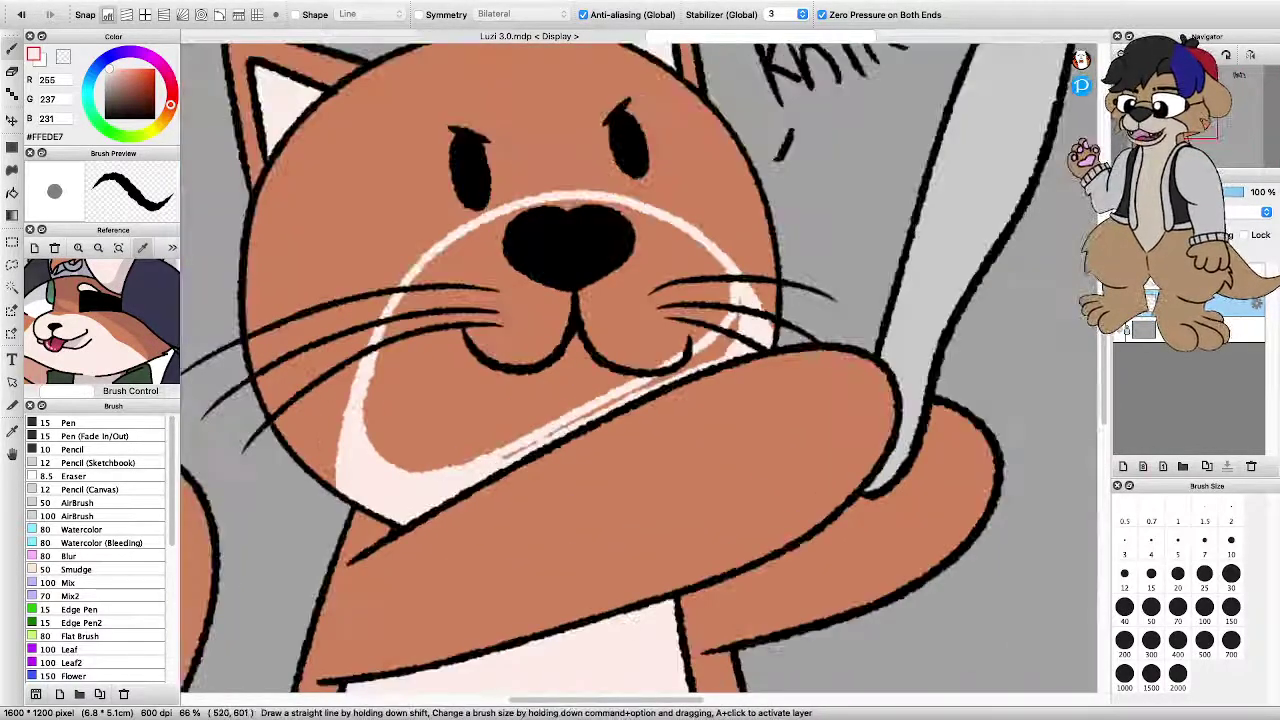
pyautogui.scroll(2, 527, 397)
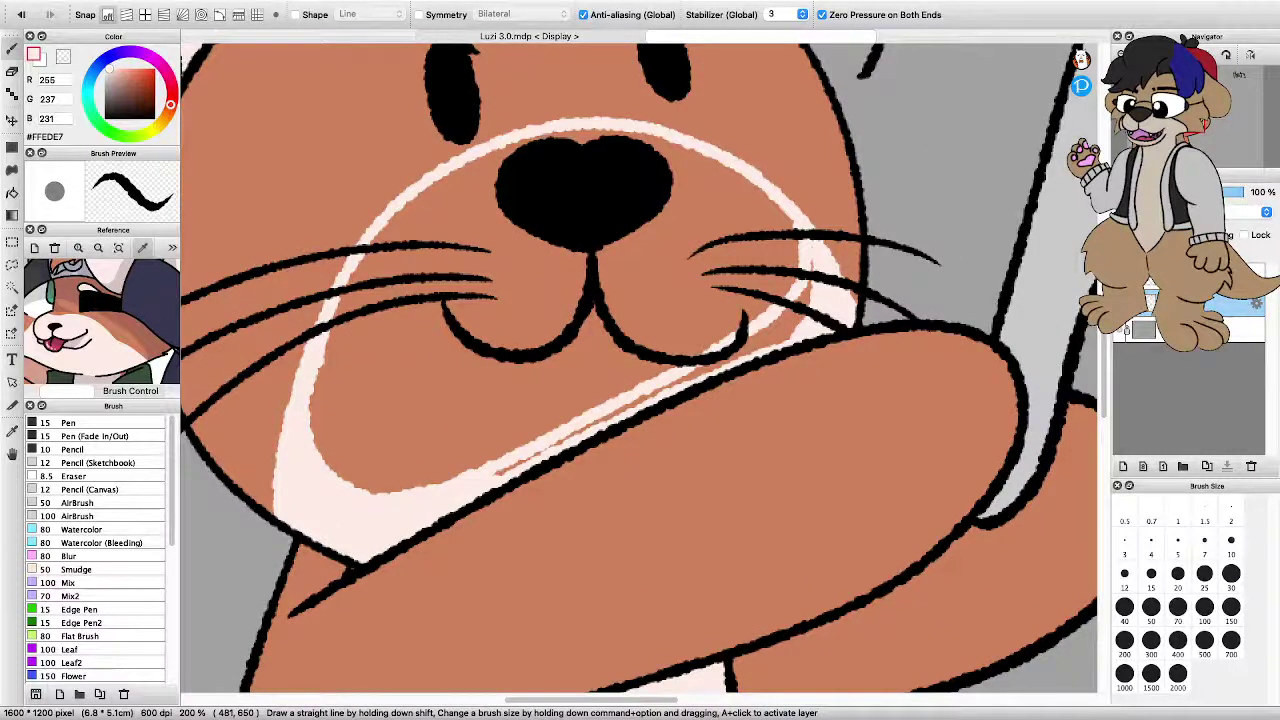
pyautogui.moveTo(495, 470)
pyautogui.mouseDown()
pyautogui.moveTo(726, 362)
pyautogui.moveTo(790, 316)
pyautogui.moveTo(772, 342)
pyautogui.mouseUp()
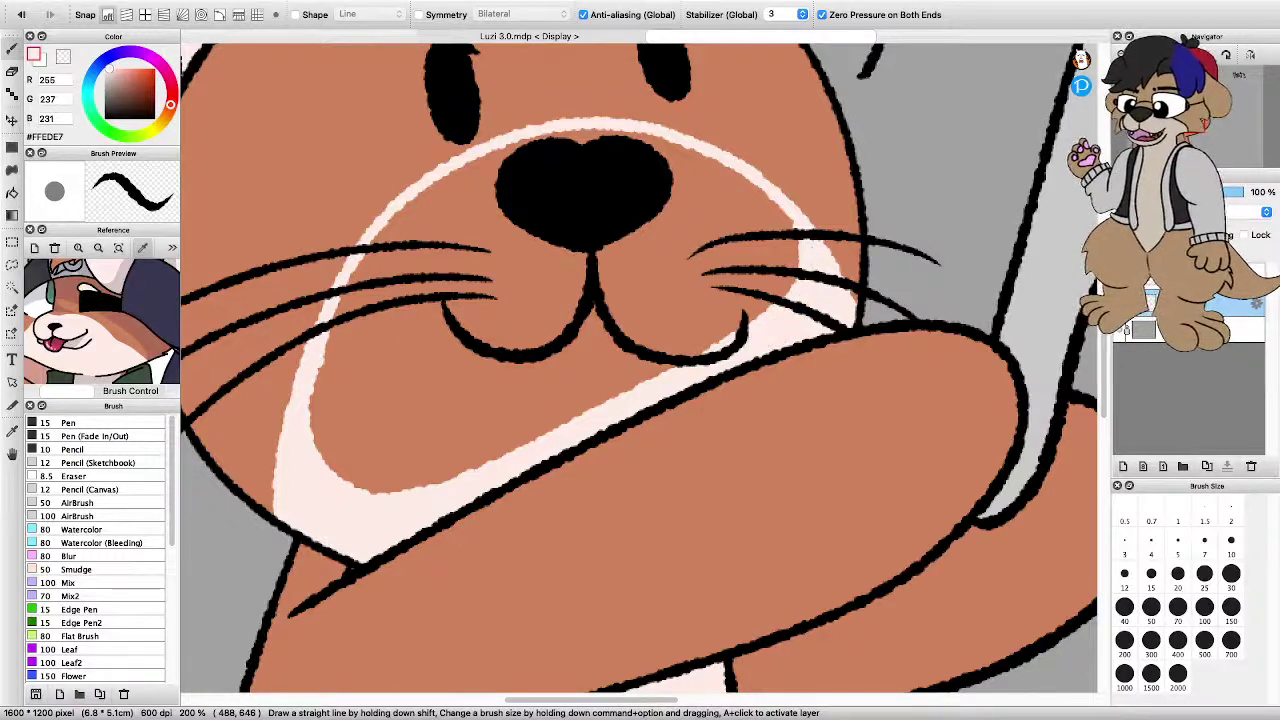
# Thicken the cream muzzle outline from the chin side over the nose to the knife-side whiskers
pyautogui.scroll(-3, 784, 296)
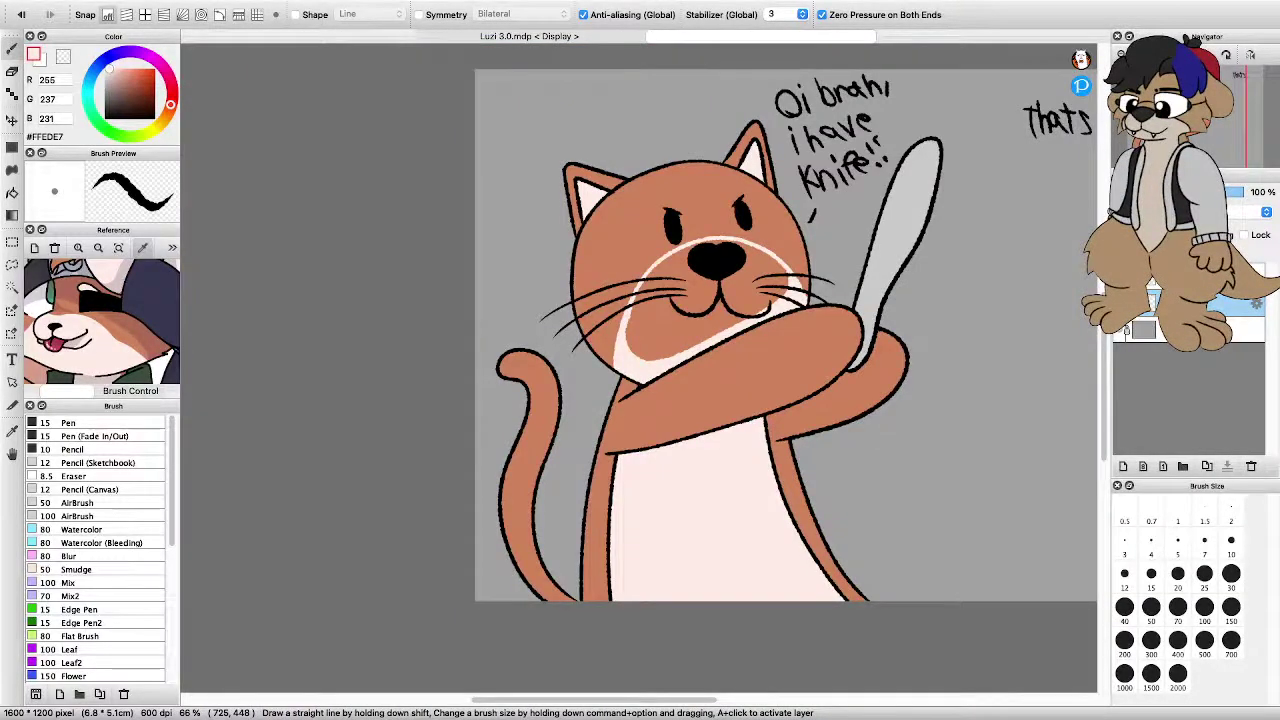
pyautogui.press('super+plus')
pyautogui.press('super+plus')
pyautogui.press('super+plus')
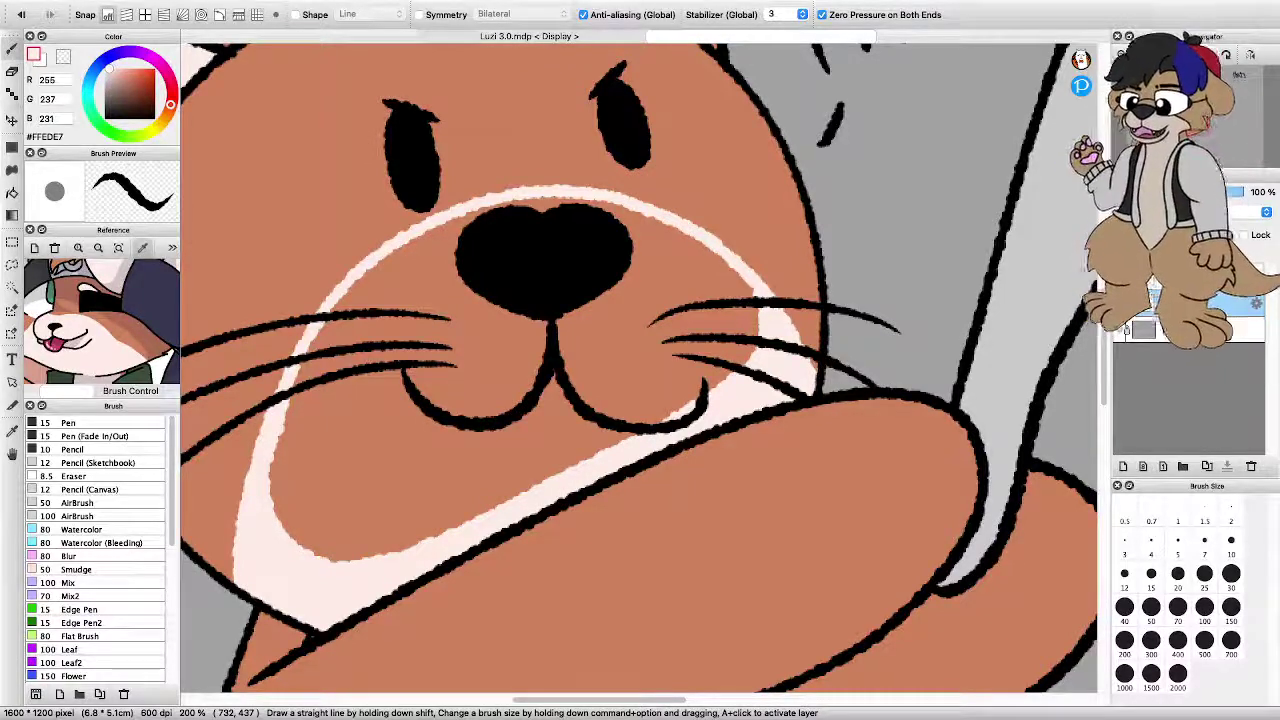
pyautogui.scroll(-3, 638, 368)
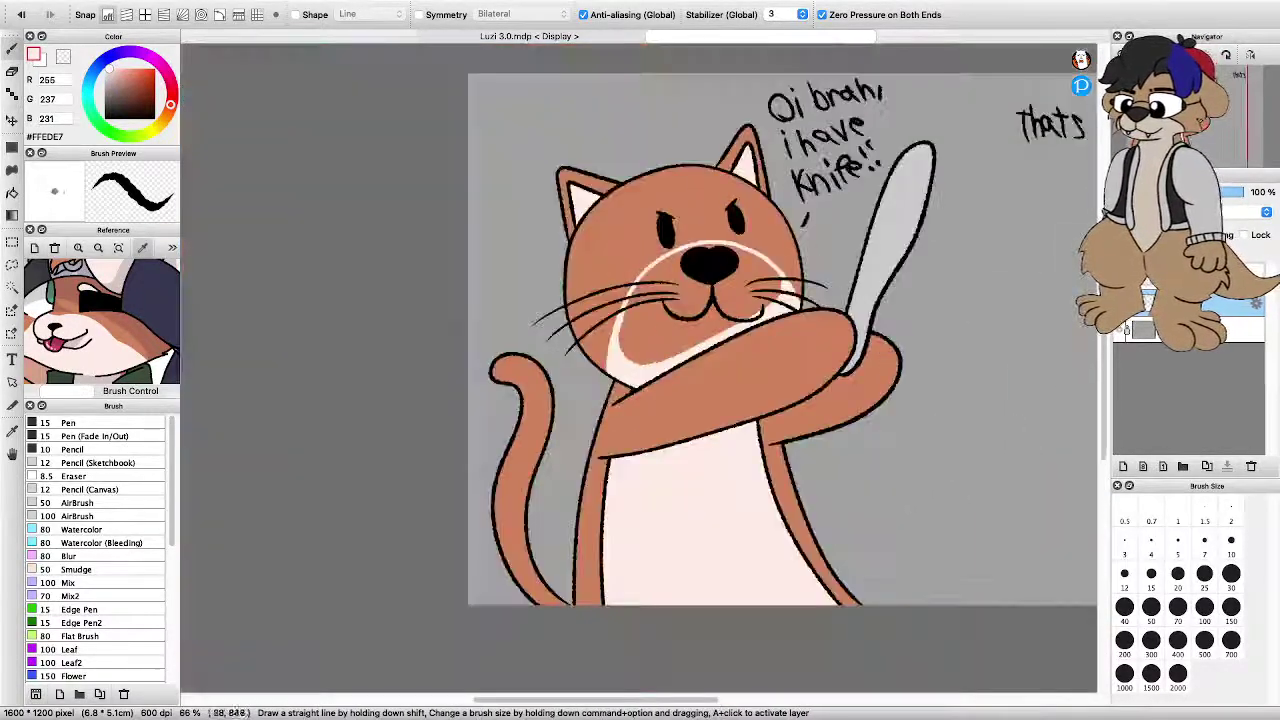
pyautogui.scroll(1, 638, 368)
pyautogui.scroll(-1, 638, 368)
pyautogui.scroll(2, 638, 368)
pyautogui.scroll(1, 765, 245)
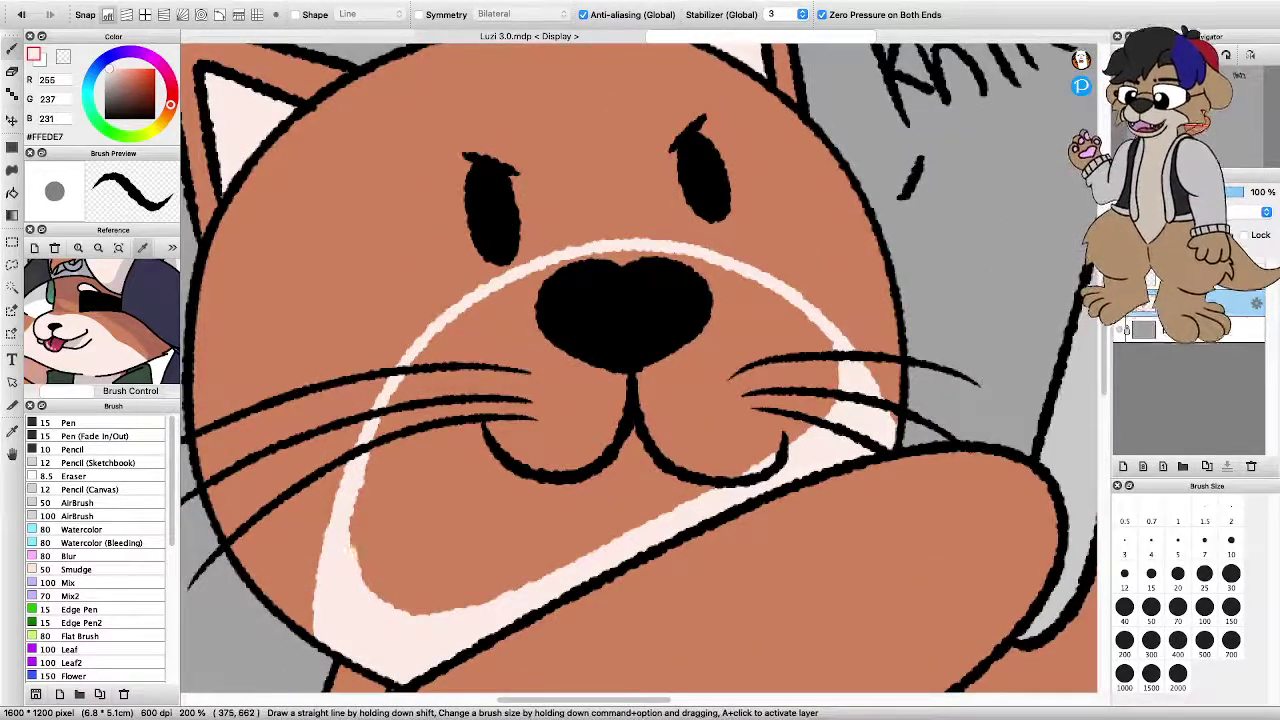
pyautogui.moveTo(352, 562)
pyautogui.mouseDown()
pyautogui.moveTo(357, 500)
pyautogui.moveTo(397, 392)
pyautogui.moveTo(892, 417)
pyautogui.moveTo(622, 250)
pyautogui.moveTo(694, 256)
pyautogui.moveTo(672, 254)
pyautogui.moveTo(797, 309)
pyautogui.moveTo(829, 342)
pyautogui.moveTo(838, 388)
pyautogui.mouseUp()
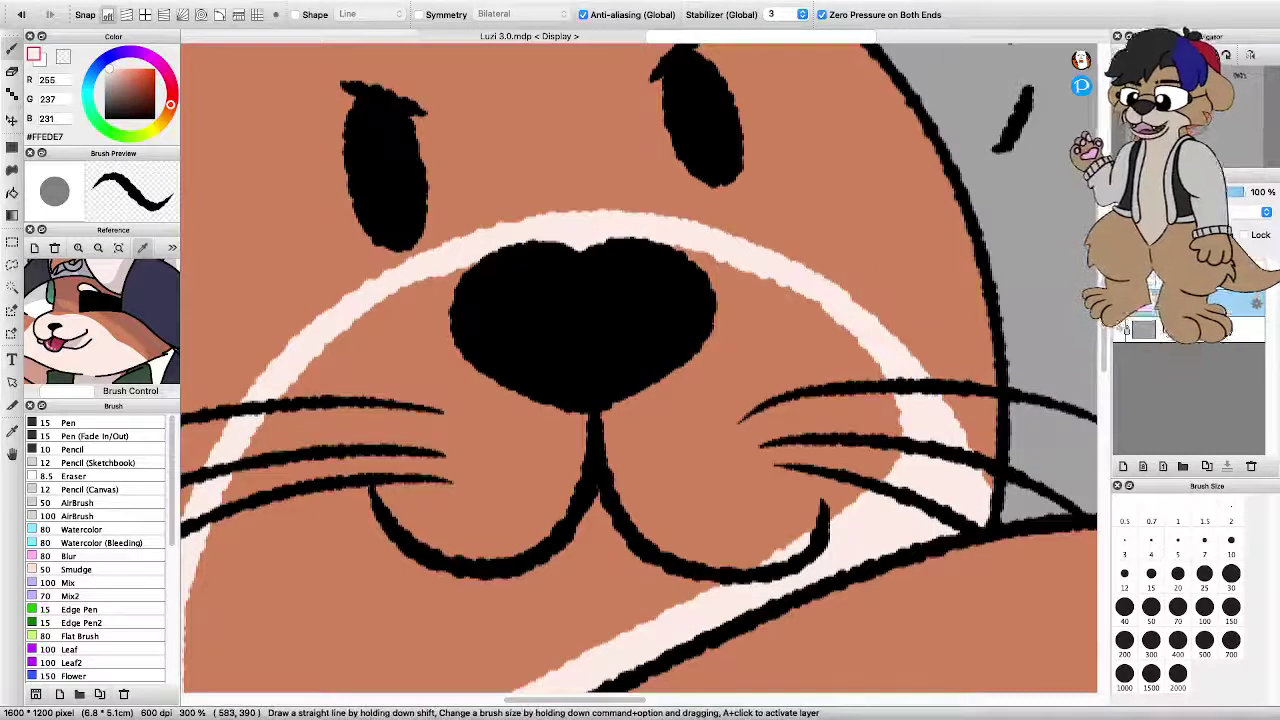
# Outline the sides and lower edge of the black nose with a thick cream border joined to the muzzle arc
pyautogui.moveTo(674, 246)
pyautogui.mouseDown()
pyautogui.moveTo(706, 268)
pyautogui.moveTo(722, 308)
pyautogui.moveTo(716, 348)
pyautogui.moveTo(676, 388)
pyautogui.moveTo(624, 408)
pyautogui.mouseUp()
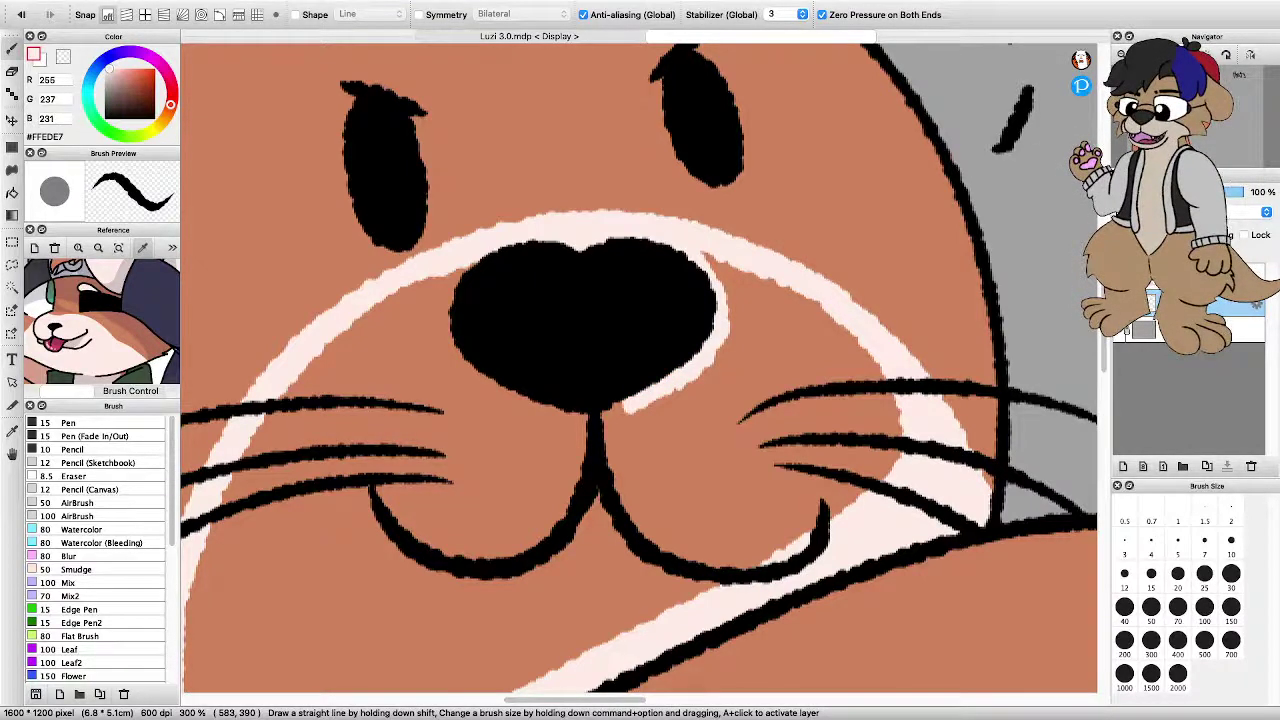
pyautogui.moveTo(476, 262)
pyautogui.mouseDown()
pyautogui.moveTo(438, 330)
pyautogui.moveTo(456, 376)
pyautogui.moveTo(566, 418)
pyautogui.moveTo(536, 422)
pyautogui.moveTo(470, 386)
pyautogui.moveTo(440, 276)
pyautogui.mouseUp()
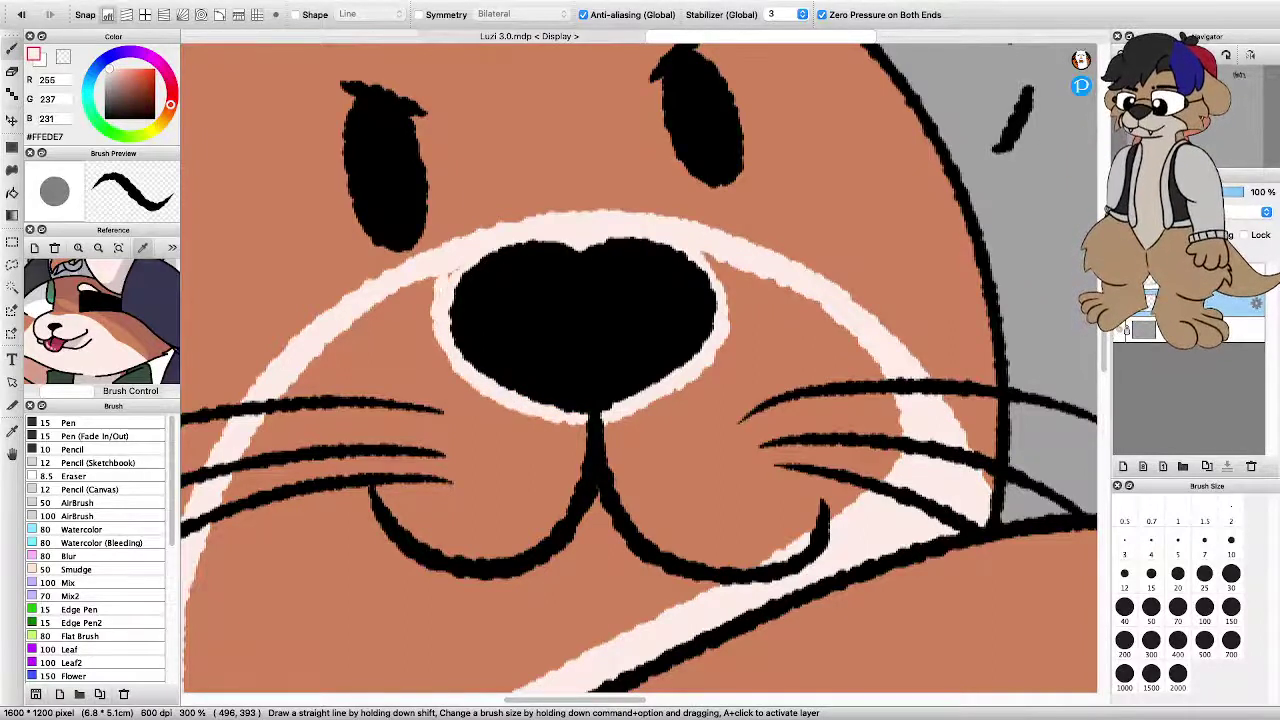
pyautogui.moveTo(702, 254)
pyautogui.mouseDown()
pyautogui.moveTo(736, 336)
pyautogui.moveTo(686, 388)
pyautogui.moveTo(620, 418)
pyautogui.moveTo(548, 428)
pyautogui.moveTo(502, 410)
pyautogui.moveTo(432, 314)
pyautogui.mouseUp()
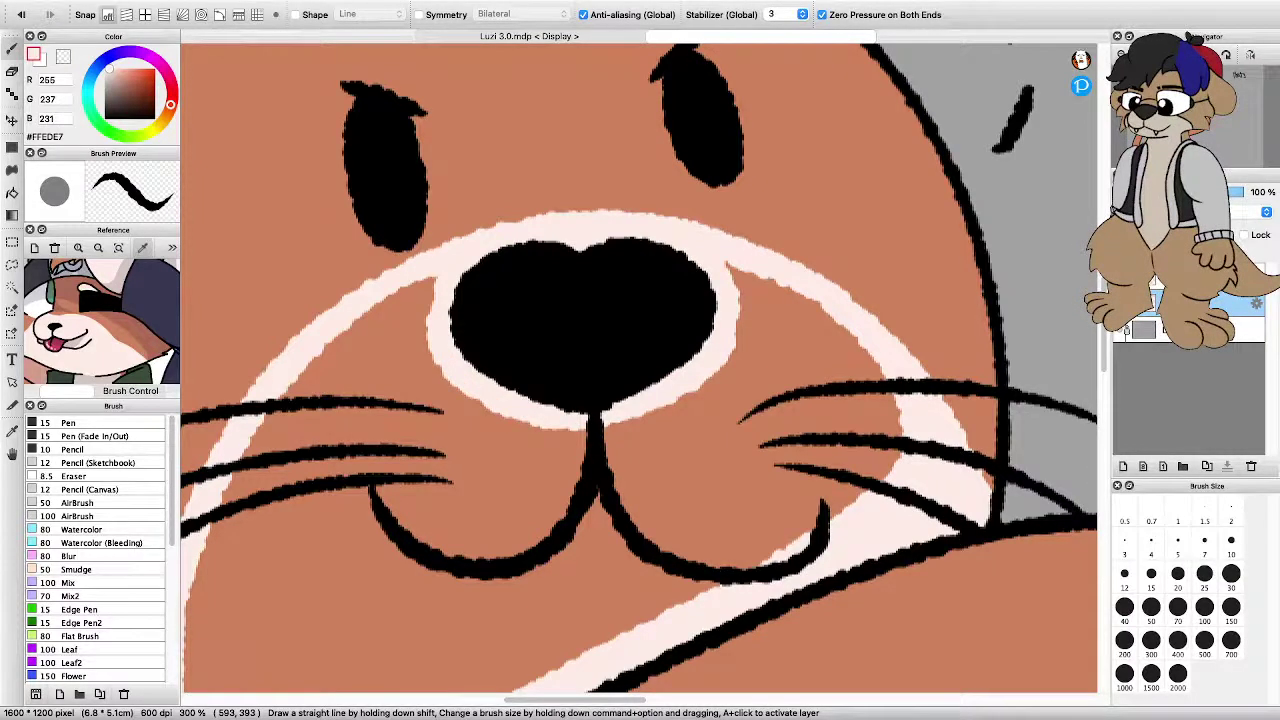
pyautogui.scroll(-3, 640, 368)
pyautogui.hscroll(-2, 640, 368)
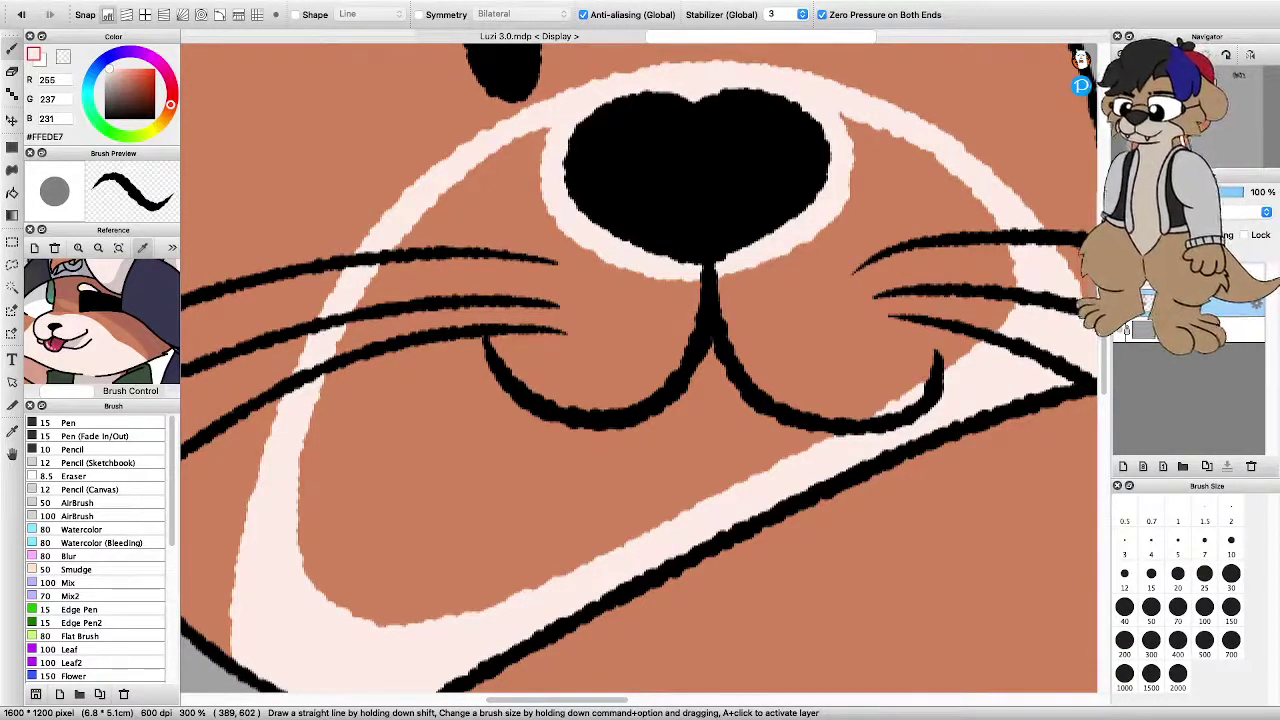
pyautogui.scroll(-6, 428, 462)
pyautogui.scroll(2, 640, 405)
pyautogui.scroll(-2, 524, 405)
pyautogui.scroll(4, 330, 455)
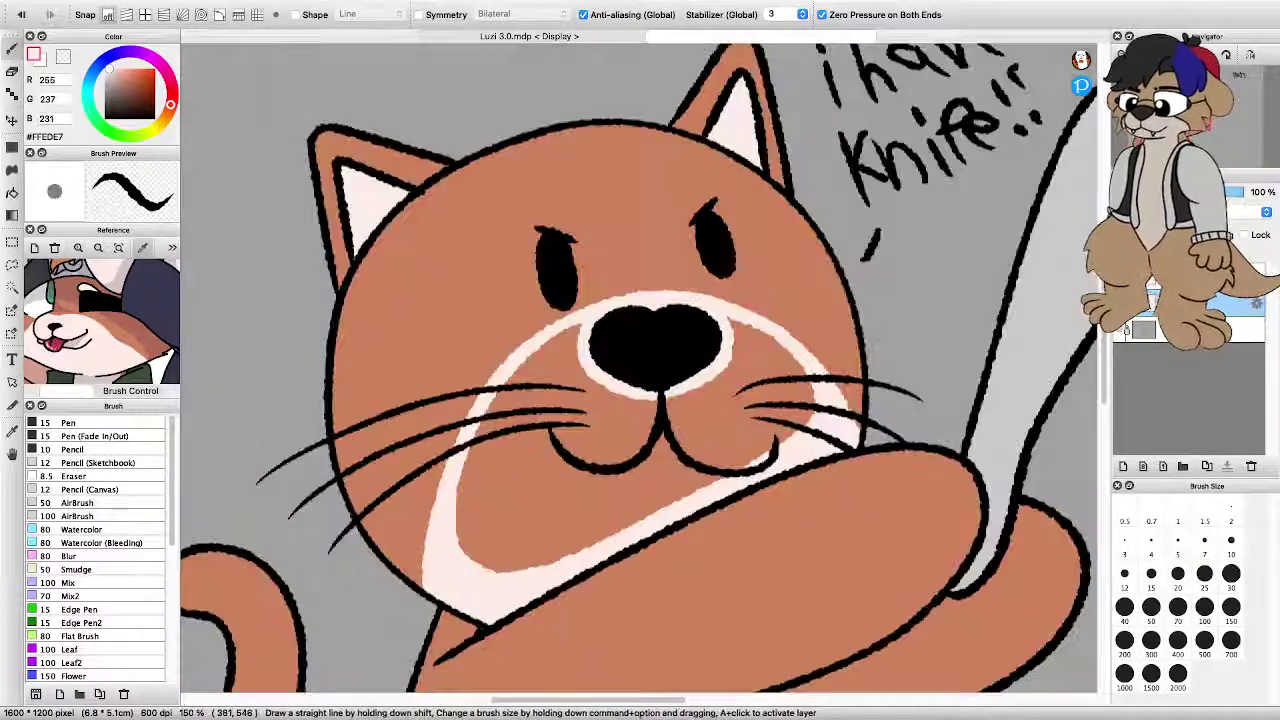
pyautogui.press('super+plus')
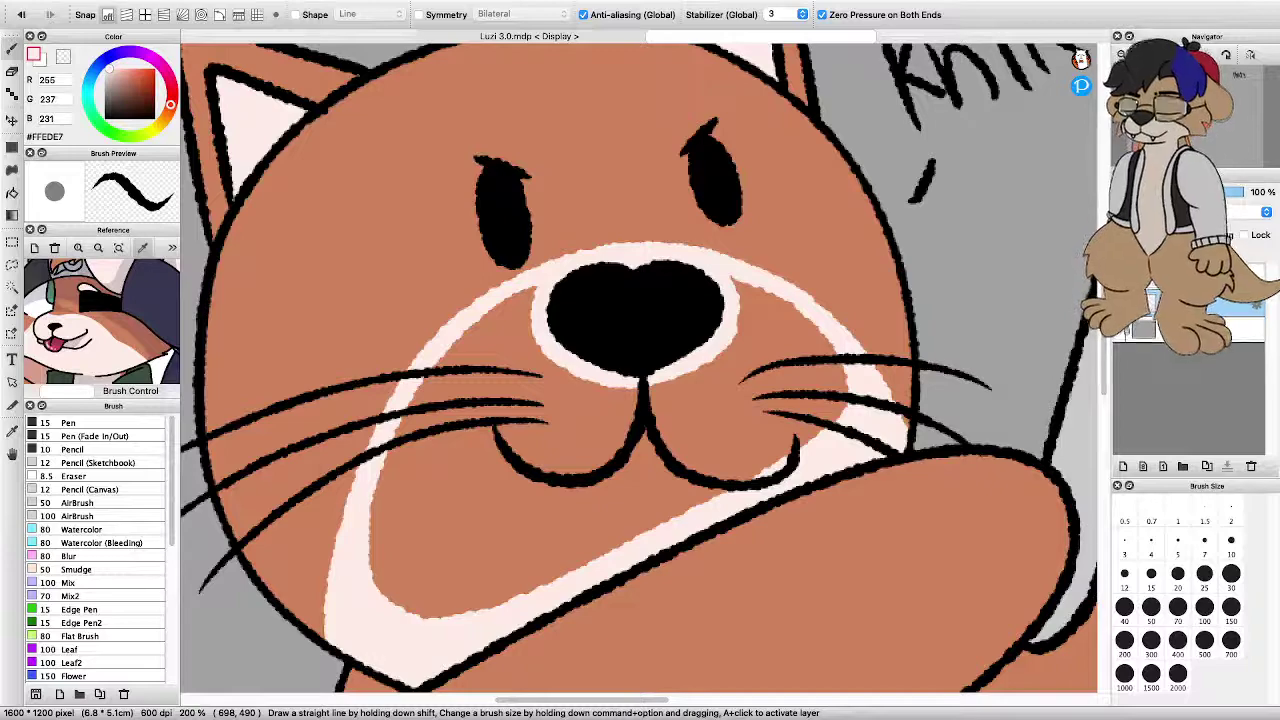
pyautogui.scroll(-2, 600, 368)
pyautogui.scroll(3, 589, 375)
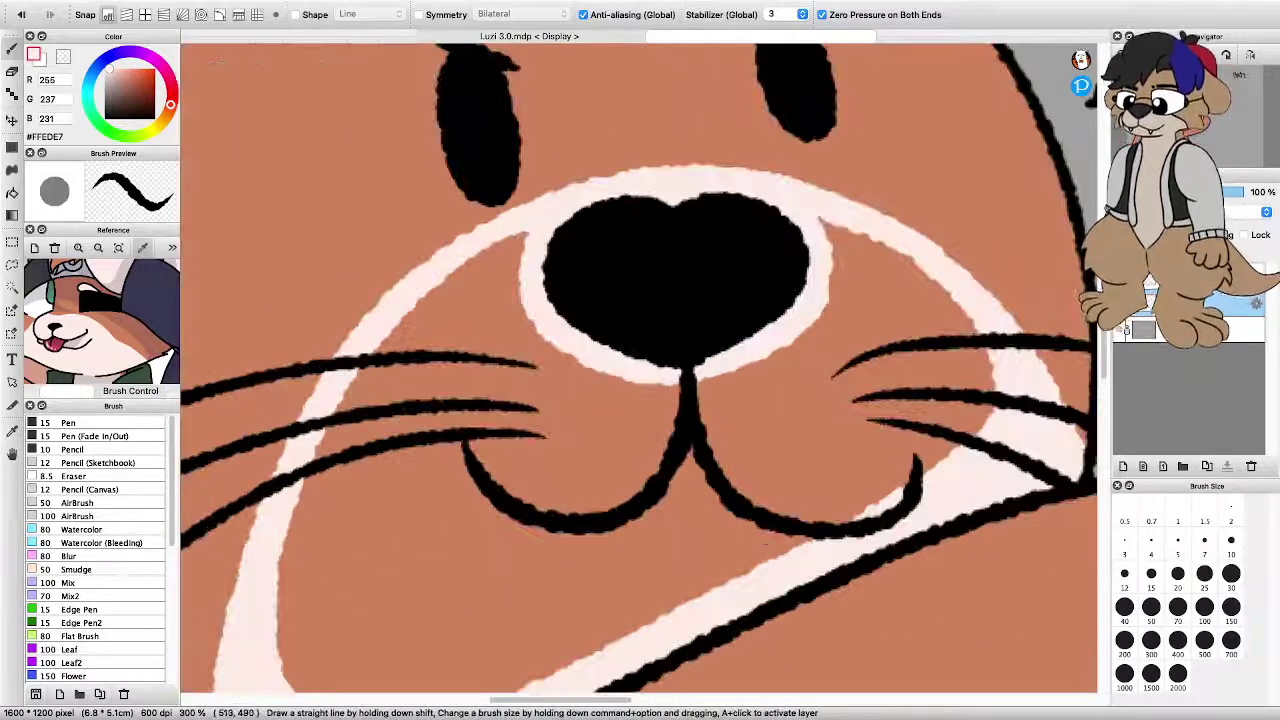
# Enlarge the brush and fill the inside of the muzzle outline with cream, around the mouth and both sets of whiskers
pyautogui.scroll(-2, 628, 400)
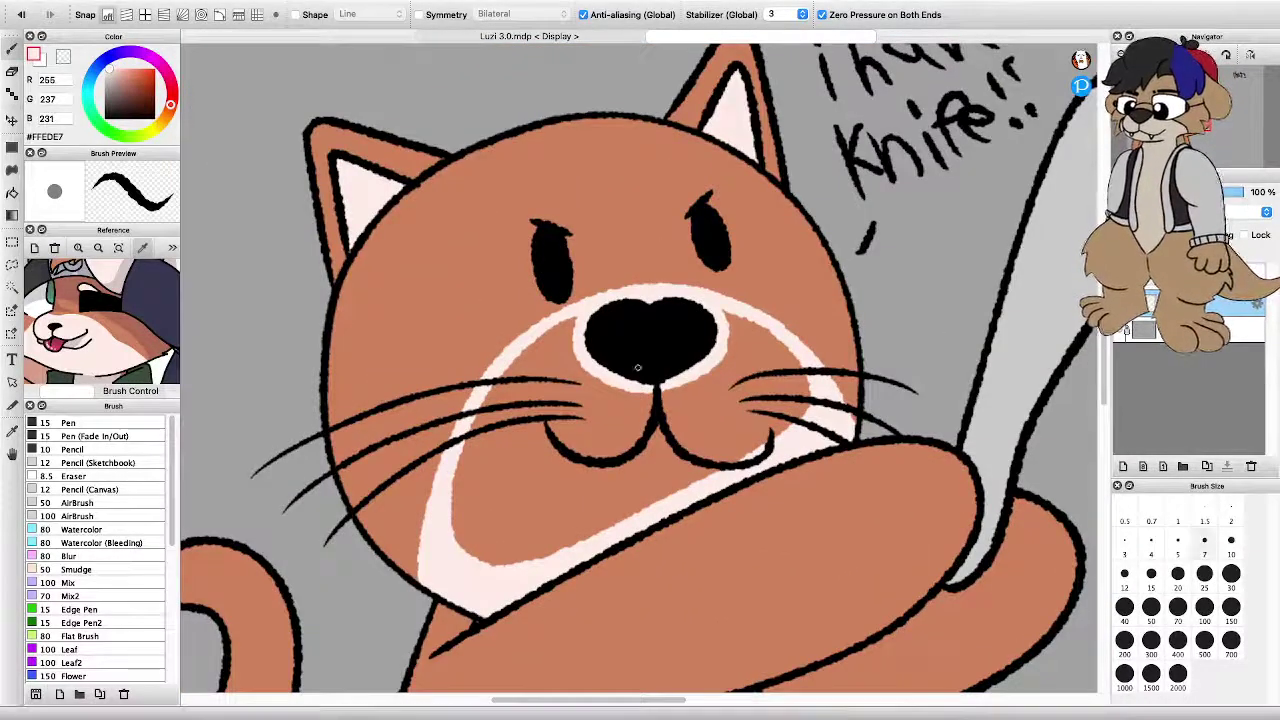
pyautogui.press(']')
pyautogui.press(']')
pyautogui.press(']')
pyautogui.press(']')
pyautogui.press(']')
pyautogui.press('[')
pyautogui.press('[')
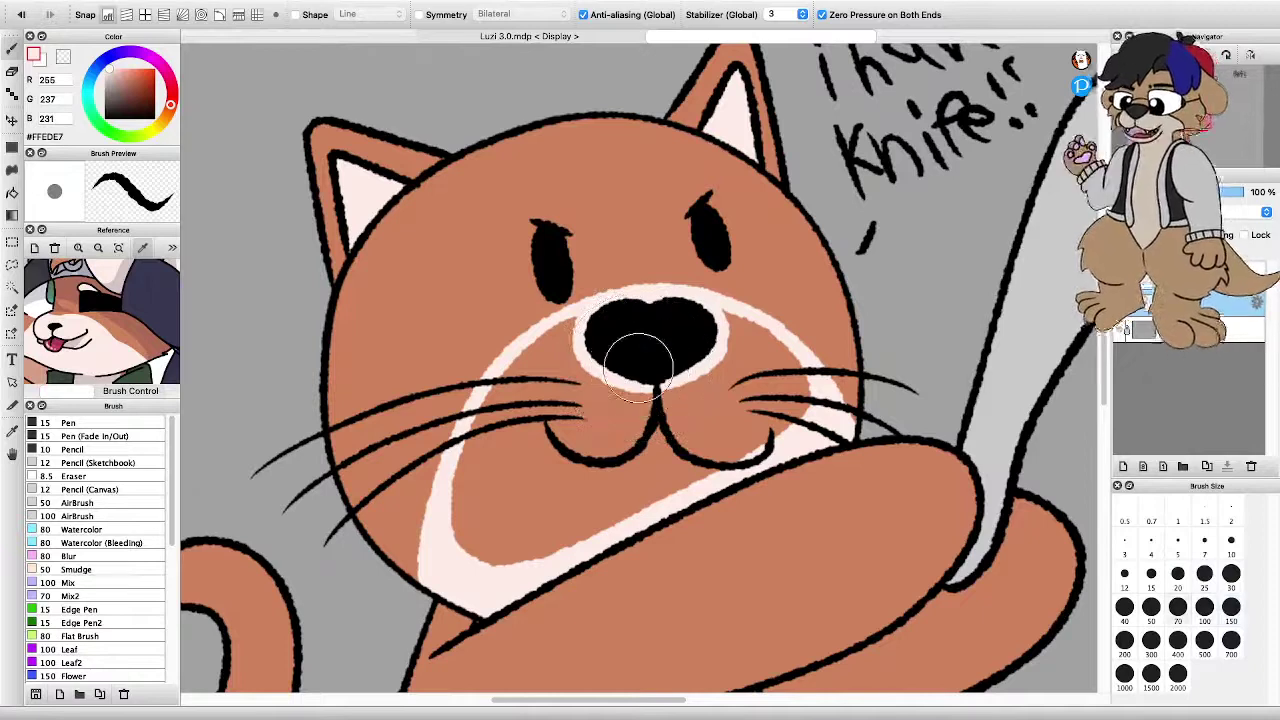
pyautogui.moveTo(530, 555)
pyautogui.mouseDown()
pyautogui.moveTo(470, 525)
pyautogui.moveTo(485, 455)
pyautogui.moveTo(466, 450)
pyautogui.moveTo(560, 338)
pyautogui.mouseUp()
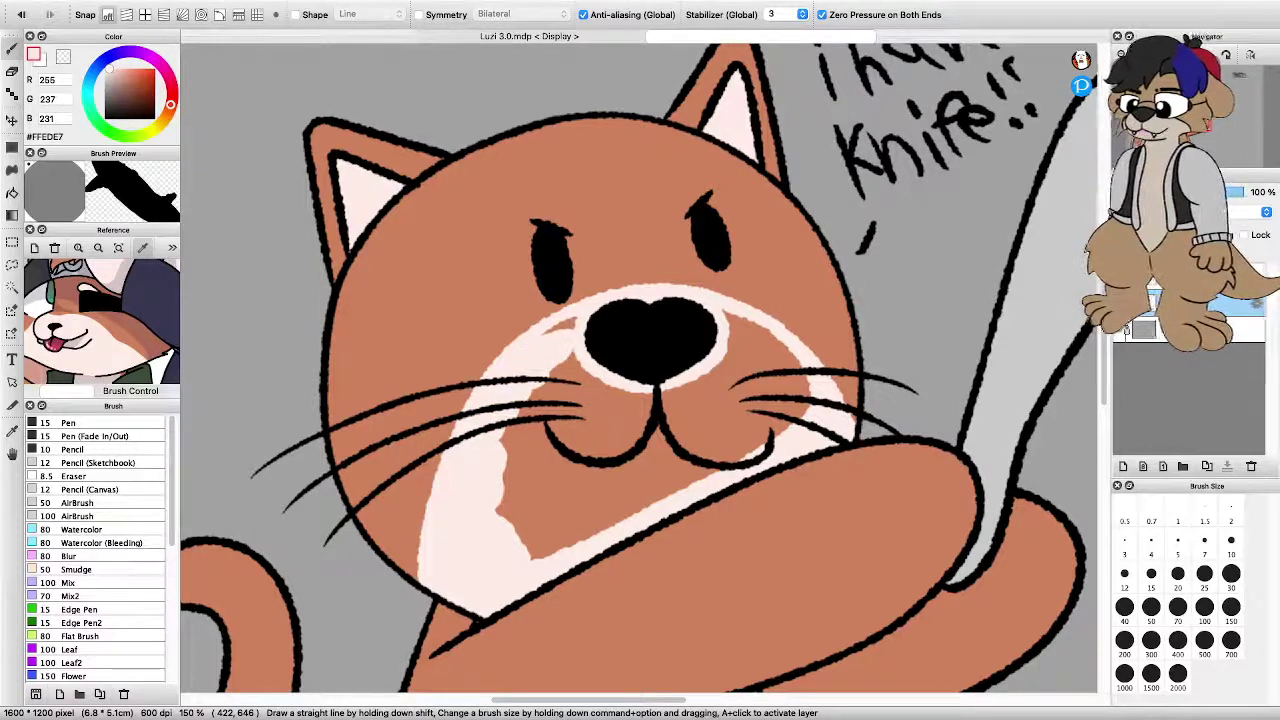
pyautogui.moveTo(533, 394)
pyautogui.mouseDown()
pyautogui.moveTo(505, 495)
pyautogui.moveTo(548, 545)
pyautogui.moveTo(800, 395)
pyautogui.moveTo(772, 340)
pyautogui.moveTo(645, 438)
pyautogui.moveTo(530, 485)
pyautogui.moveTo(565, 392)
pyautogui.moveTo(600, 360)
pyautogui.moveTo(572, 356)
pyautogui.moveTo(648, 400)
pyautogui.moveTo(540, 505)
pyautogui.moveTo(770, 390)
pyautogui.mouseUp()
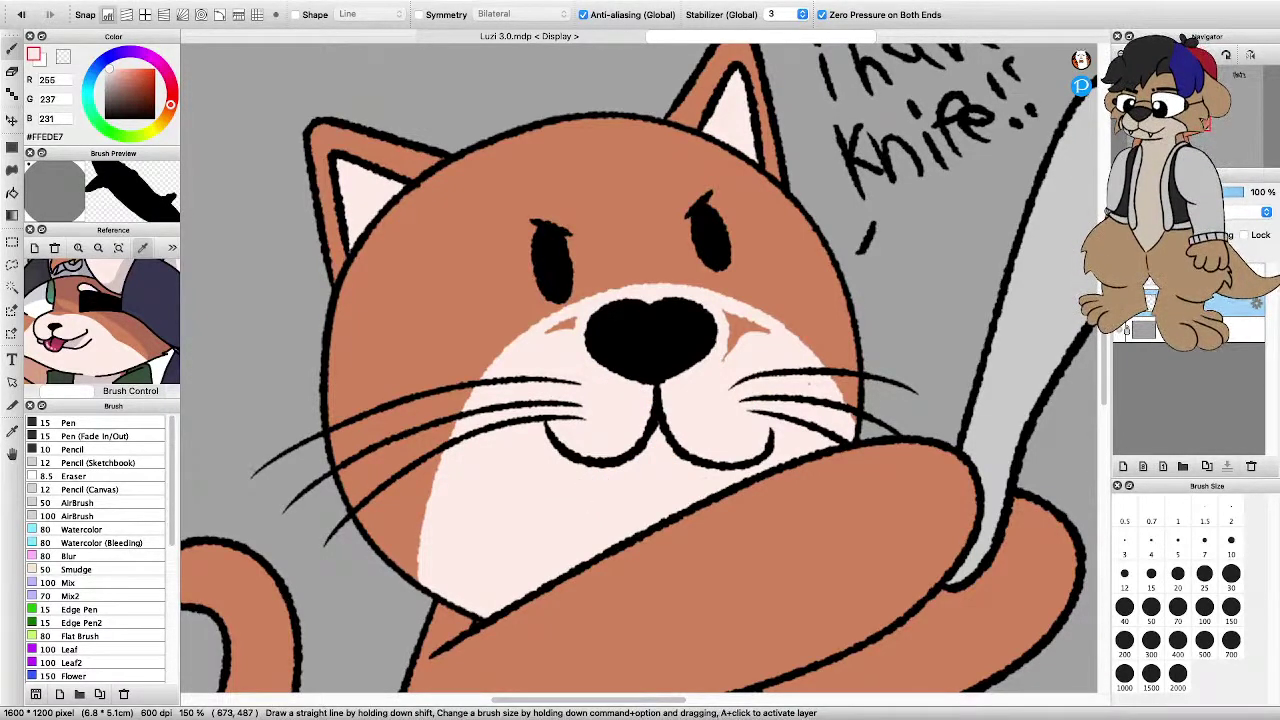
# Reduce the brush size and paint cream over the remaining orange gaps on both sides of the nose
pyautogui.keyDown('alt'); pyautogui.keyDown('super'); pyautogui.moveTo(637, 366); pyautogui.dragTo(607, 366); pyautogui.keyUp('super'); pyautogui.keyUp('alt')
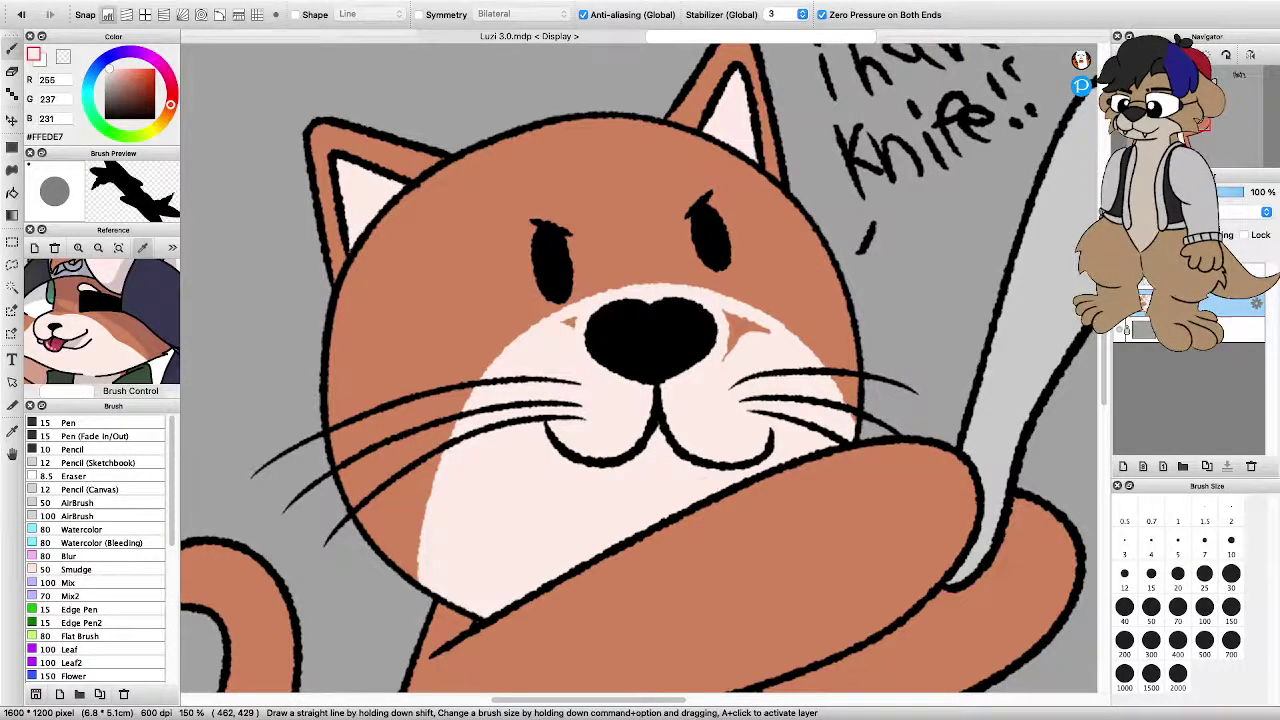
pyautogui.scroll(4, 752, 339)
pyautogui.moveTo(678, 365)
pyautogui.mouseDown()
pyautogui.moveTo(660, 245)
pyautogui.moveTo(720, 255)
pyautogui.moveTo(815, 305)
pyautogui.moveTo(704, 324)
pyautogui.mouseUp()
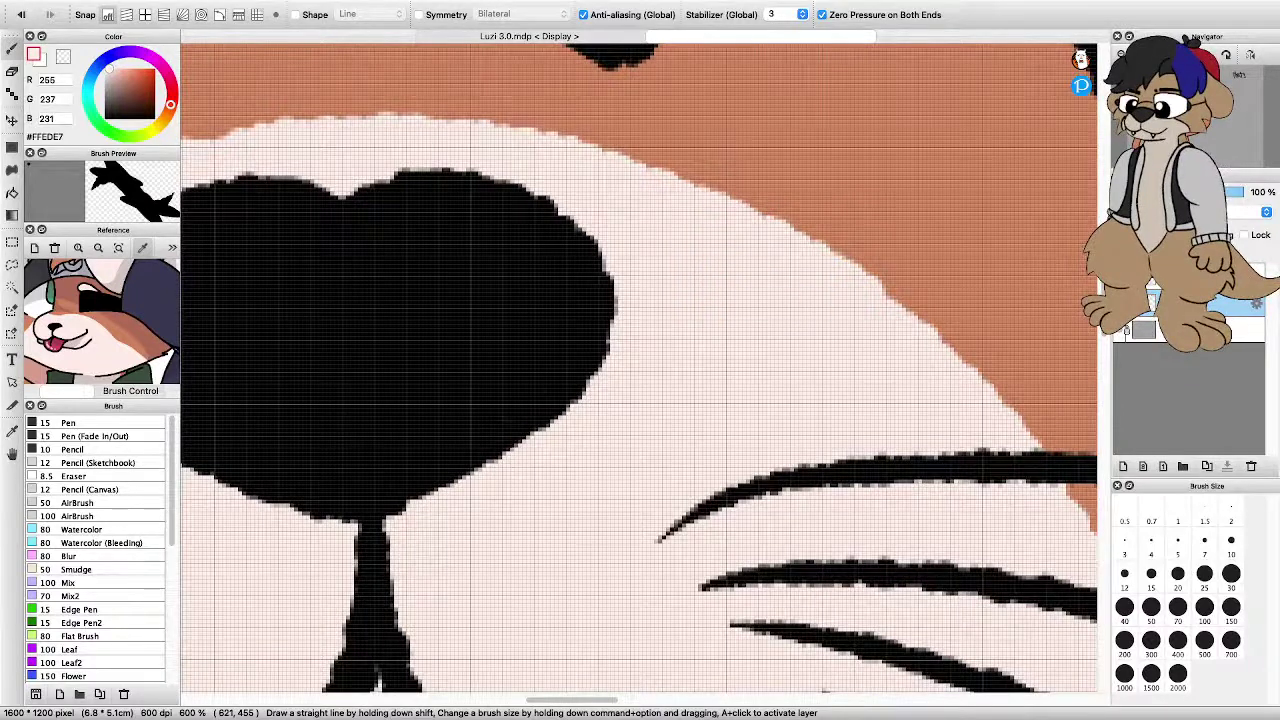
# Examine the cream muzzle up close and within the whole drawing
pyautogui.scroll(-5, 708, 319)
pyautogui.scroll(-2, 680, 306)
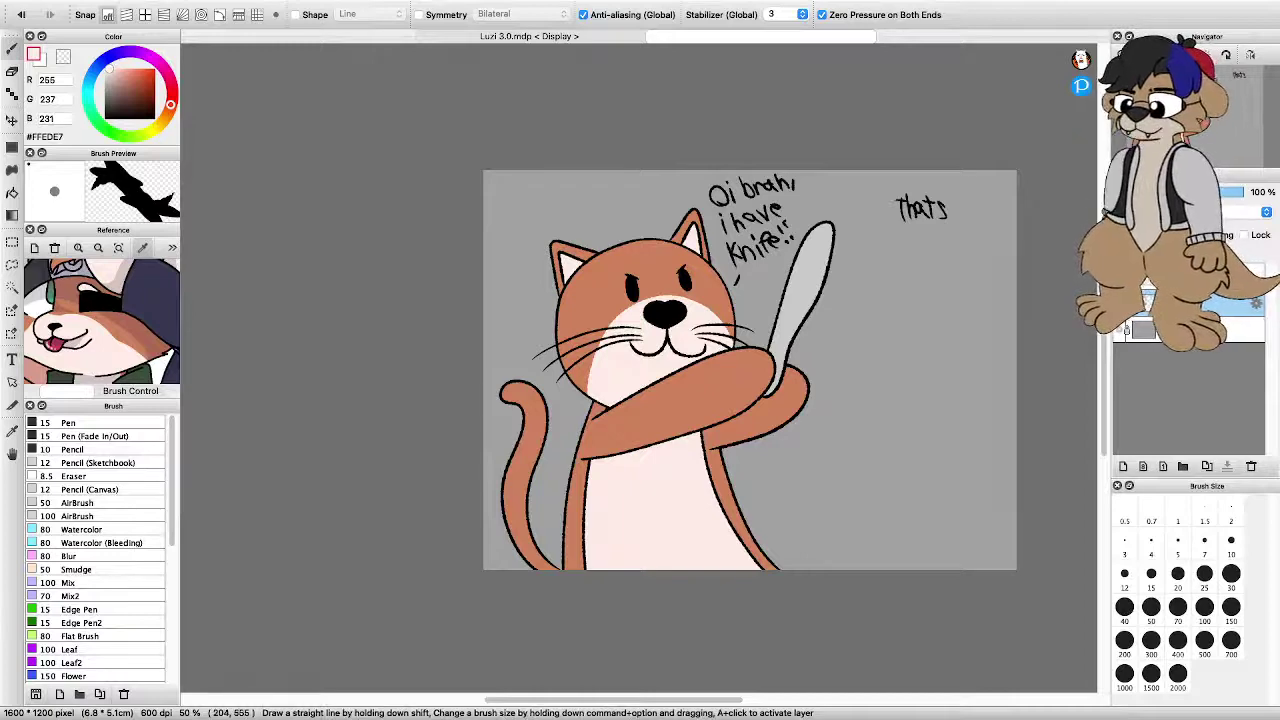
pyautogui.scroll(-3, 603, 344)
pyautogui.scroll(4, 601, 310)
pyautogui.moveTo(633, 382); pyautogui.dragTo(535, 288)
pyautogui.scroll(2, 635, 390)
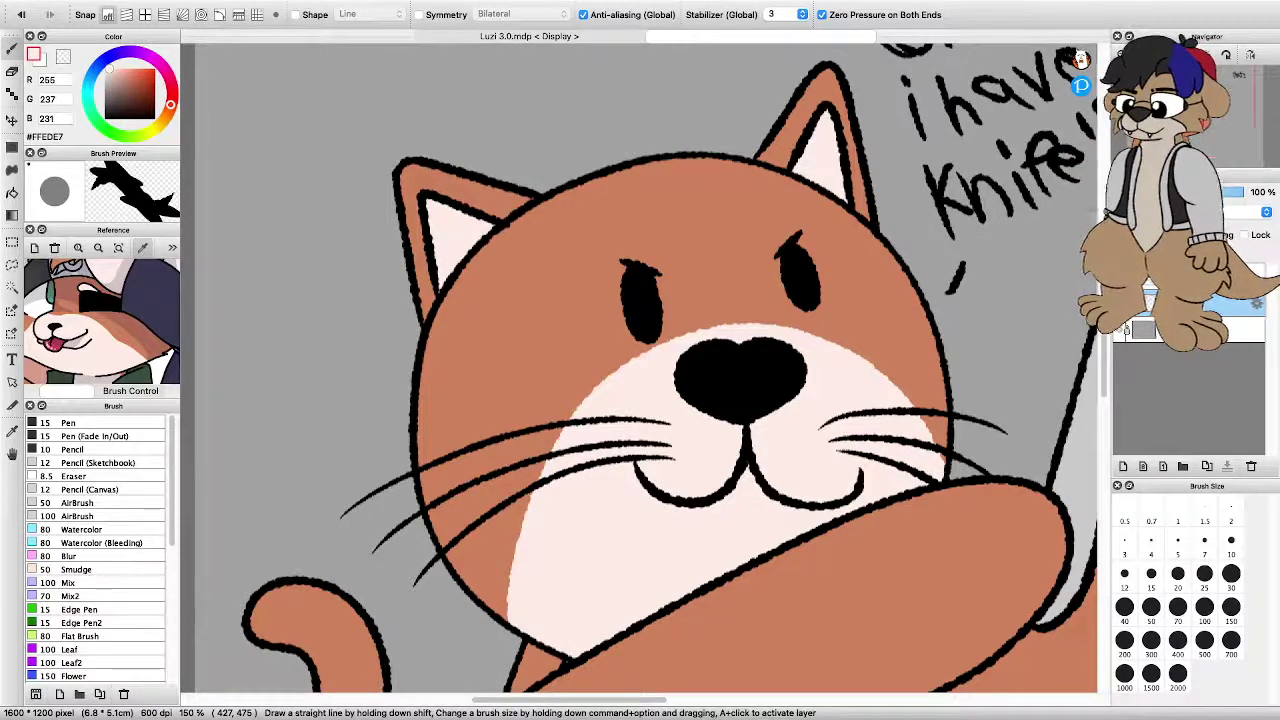
pyautogui.press('super+Down')
pyautogui.press('super+Down')
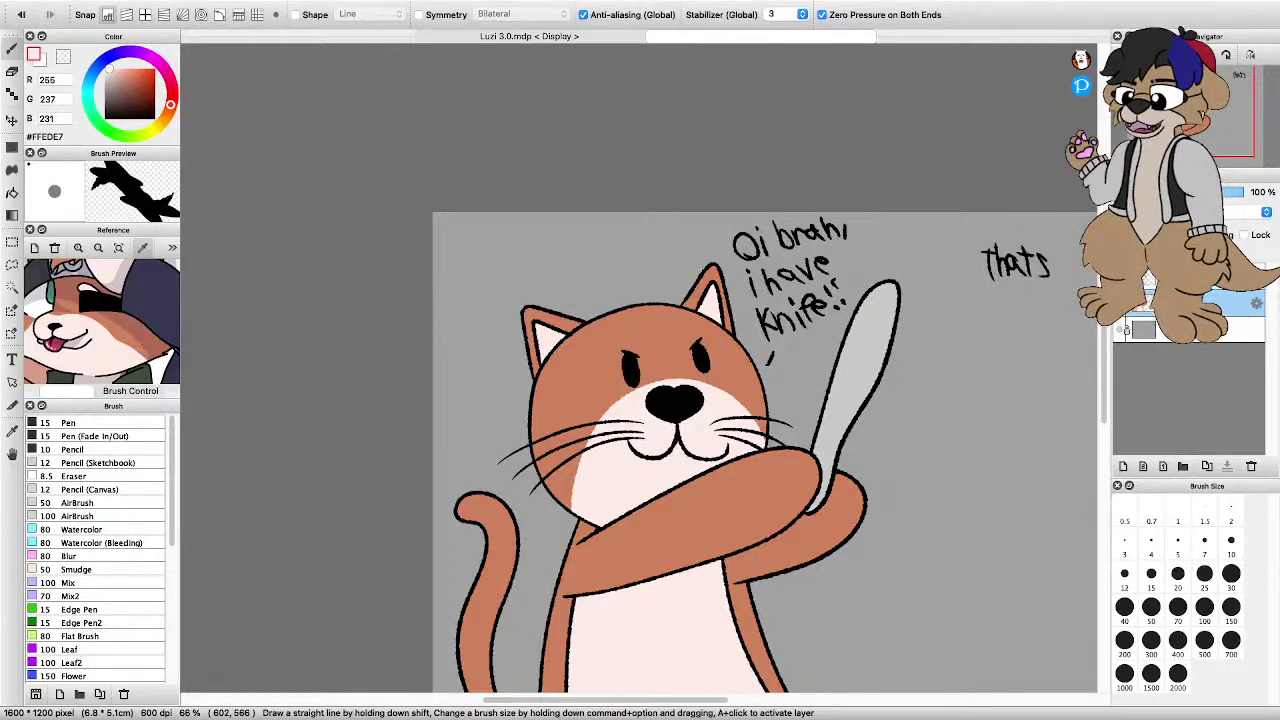
# Switch to black, reduce the brush size, and add an apostrophe so the unfinished caption beside the knife reads "that's"
pyautogui.scroll(1, 638, 368)
pyautogui.moveTo(134, 92); pyautogui.dragTo(104, 118)
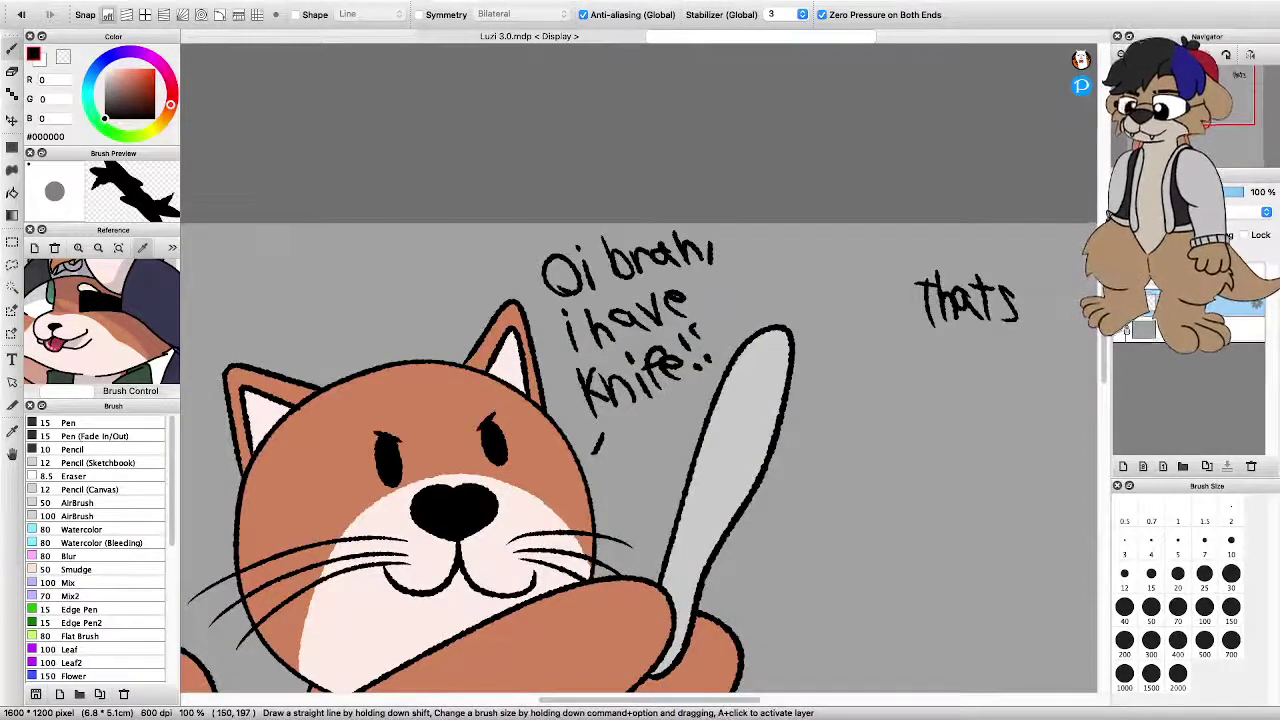
pyautogui.press('[')
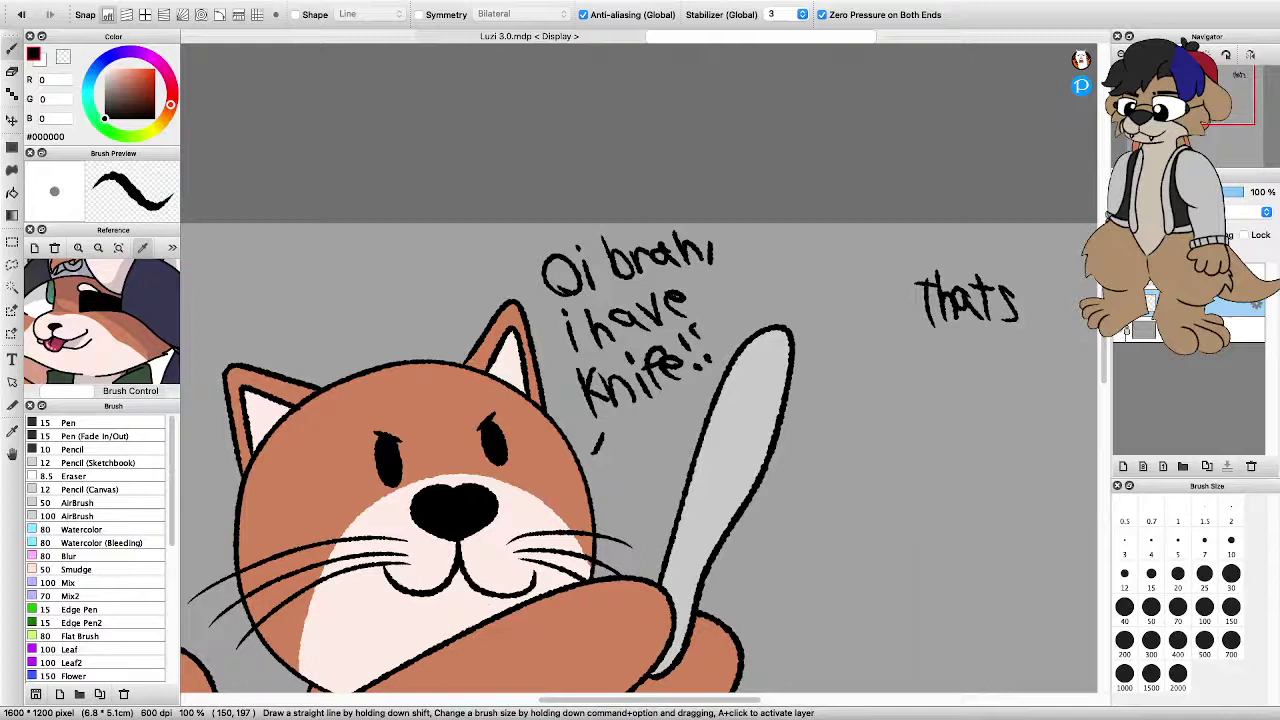
pyautogui.press('super+plus')
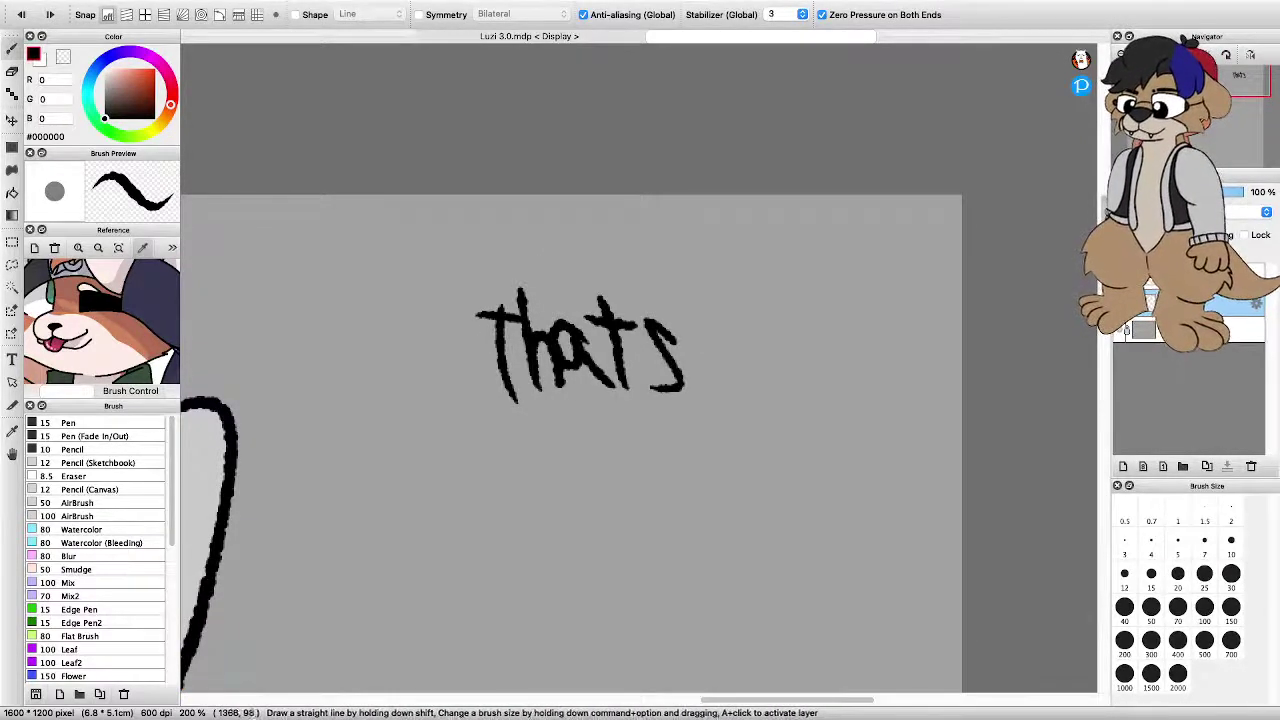
pyautogui.moveTo(644, 325); pyautogui.dragTo(633, 286)
pyautogui.press('super+z')
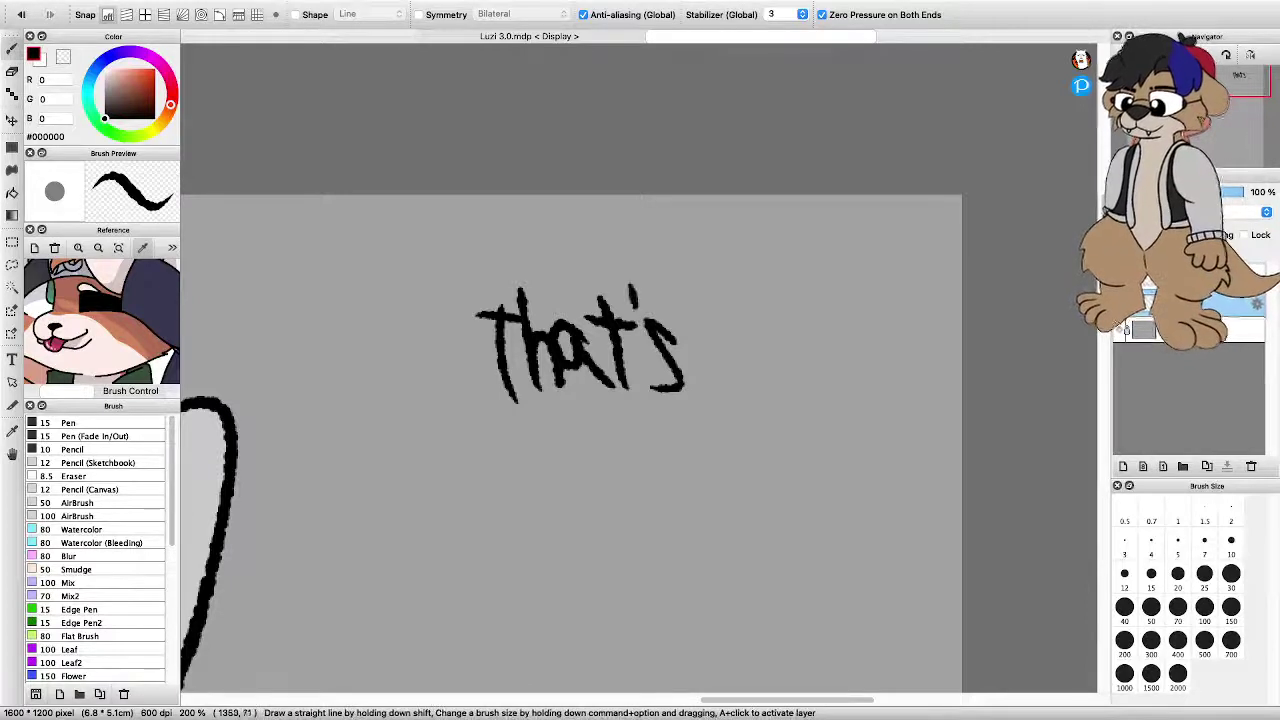
# Hand-letter the word "just" after "that's" on the caption's first line
pyautogui.moveTo(746, 312); pyautogui.dragTo(724, 398)
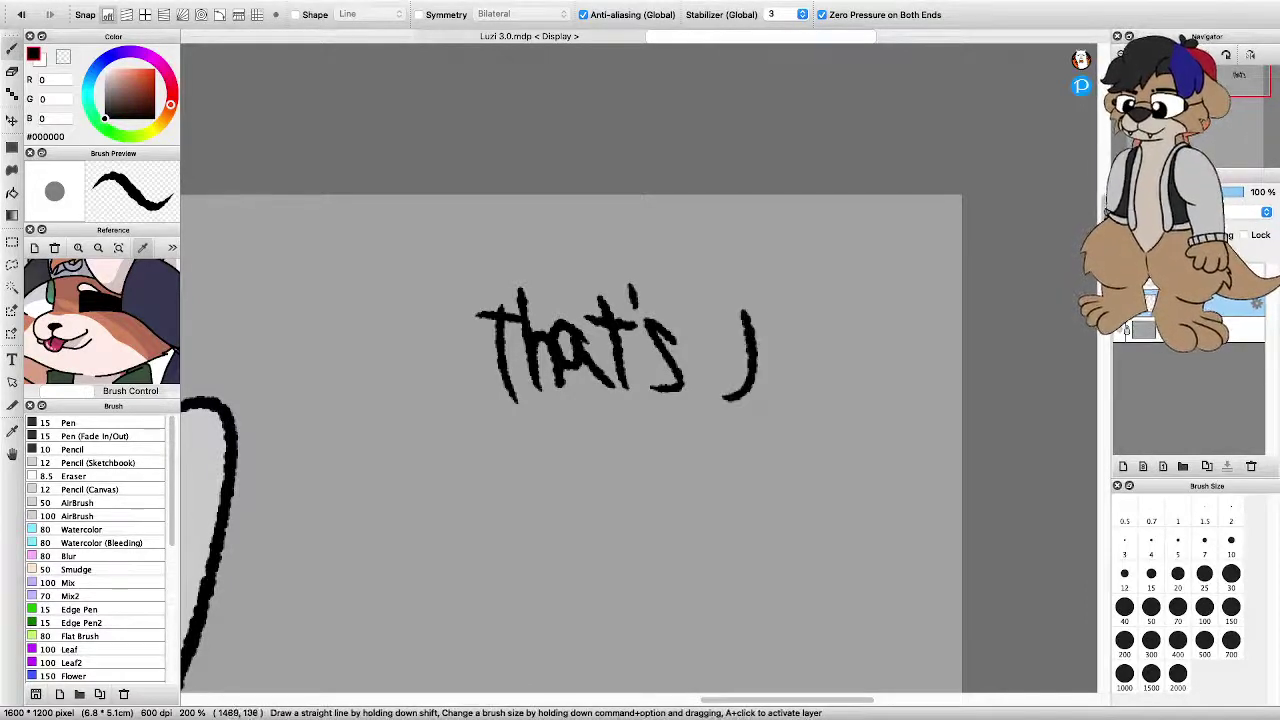
pyautogui.moveTo(735, 282); pyautogui.dragTo(805, 352)
pyautogui.moveTo(848, 316); pyautogui.dragTo(816, 364)
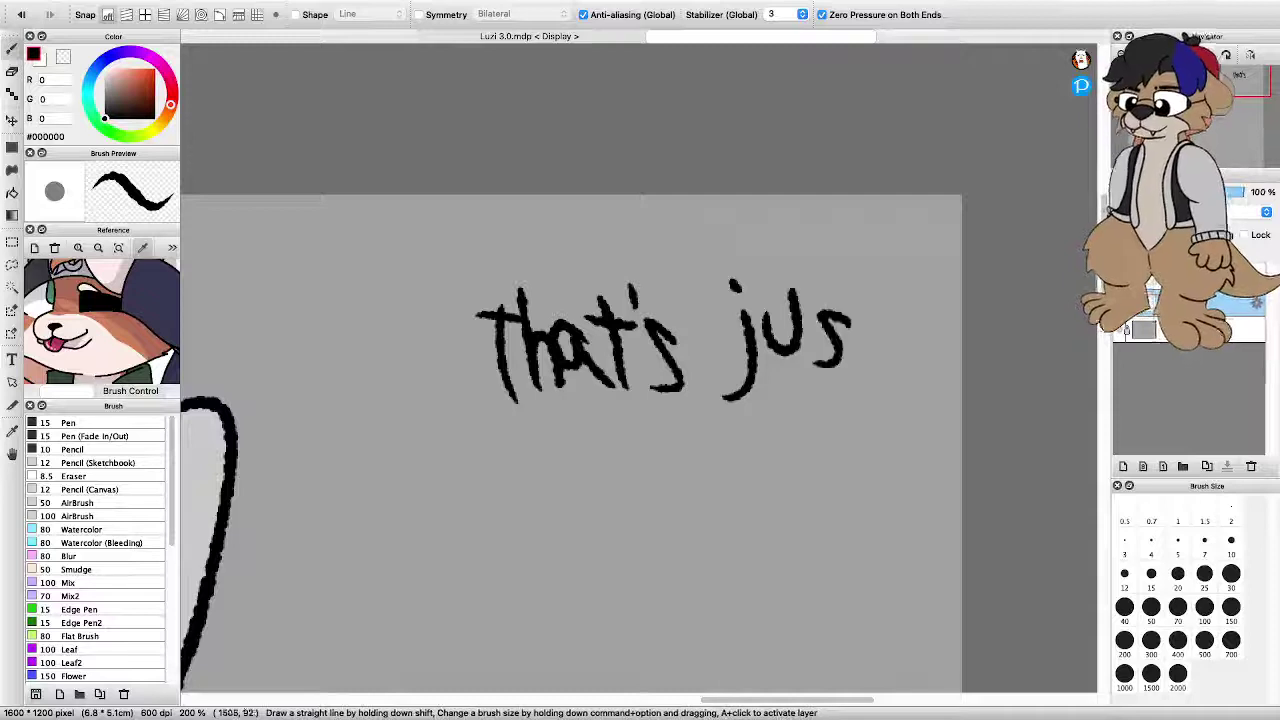
pyautogui.moveTo(866, 290); pyautogui.dragTo(878, 368)
pyautogui.moveTo(852, 318); pyautogui.dragTo(894, 306)
# Hand-letter "a butter" as the second line of the caption, beneath "that's just"
pyautogui.moveTo(516, 428)
pyautogui.mouseDown()
pyautogui.moveTo(506, 456)
pyautogui.moveTo(542, 474)
pyautogui.mouseUp()
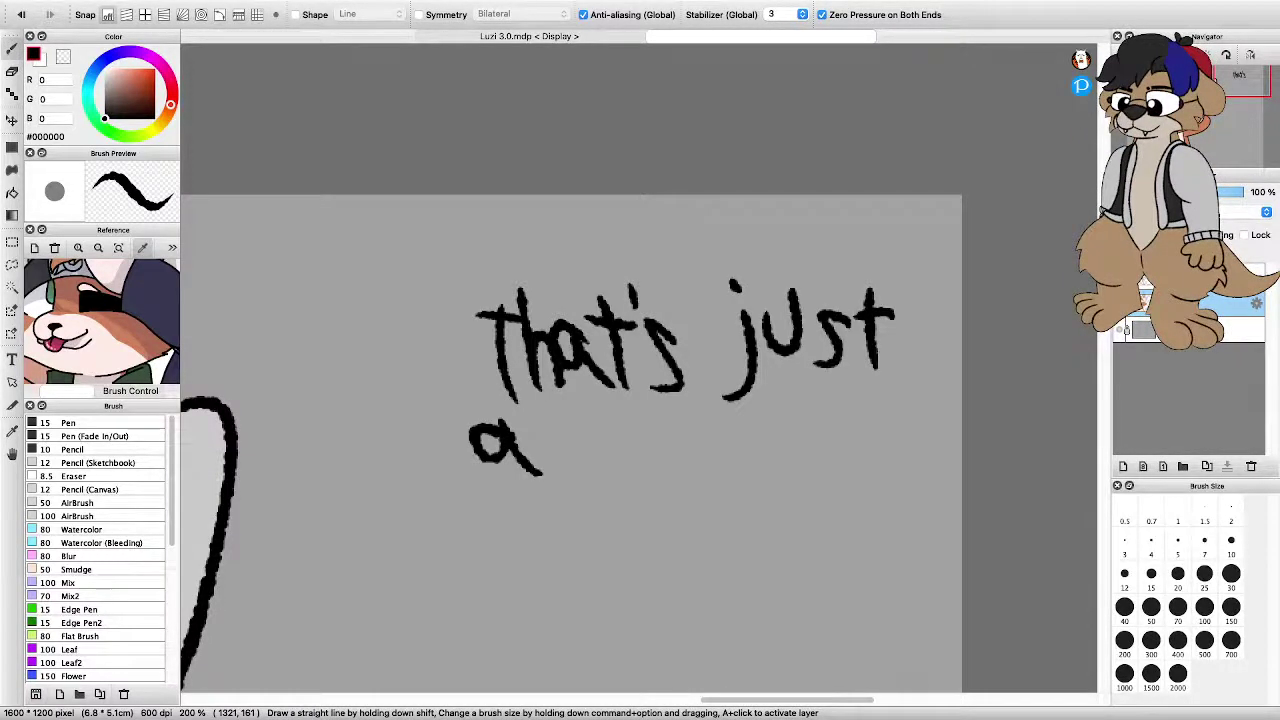
pyautogui.moveTo(588, 406); pyautogui.dragTo(596, 472)
pyautogui.moveTo(634, 442); pyautogui.dragTo(676, 440)
pyautogui.moveTo(700, 406); pyautogui.dragTo(708, 470)
pyautogui.moveTo(676, 428)
pyautogui.mouseDown()
pyautogui.moveTo(718, 422)
pyautogui.moveTo(734, 476)
pyautogui.mouseUp()
pyautogui.moveTo(712, 430)
pyautogui.mouseDown()
pyautogui.moveTo(752, 424)
pyautogui.moveTo(788, 474)
pyautogui.moveTo(788, 444)
pyautogui.mouseUp()
pyautogui.moveTo(794, 470); pyautogui.dragTo(822, 436)
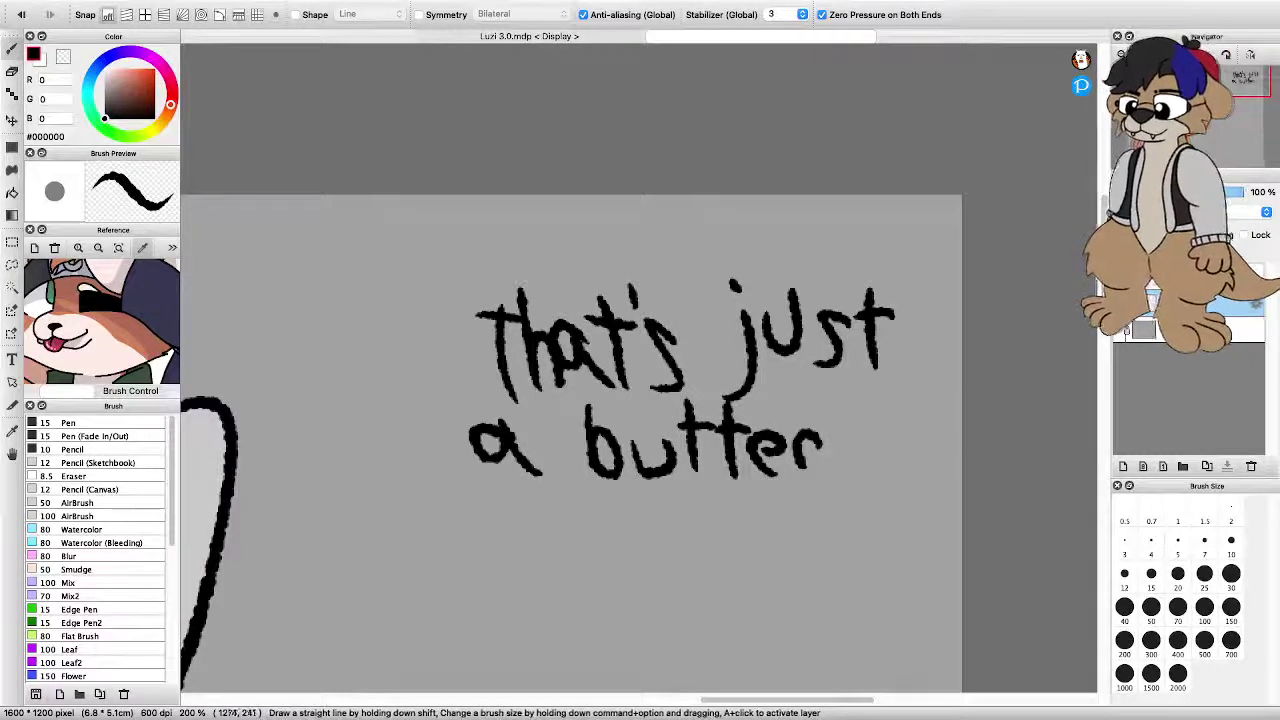
# Hand-letter "Knife" as the start of the caption's third line, redoing the first stroke of the K
pyautogui.moveTo(494, 540); pyautogui.dragTo(490, 488)
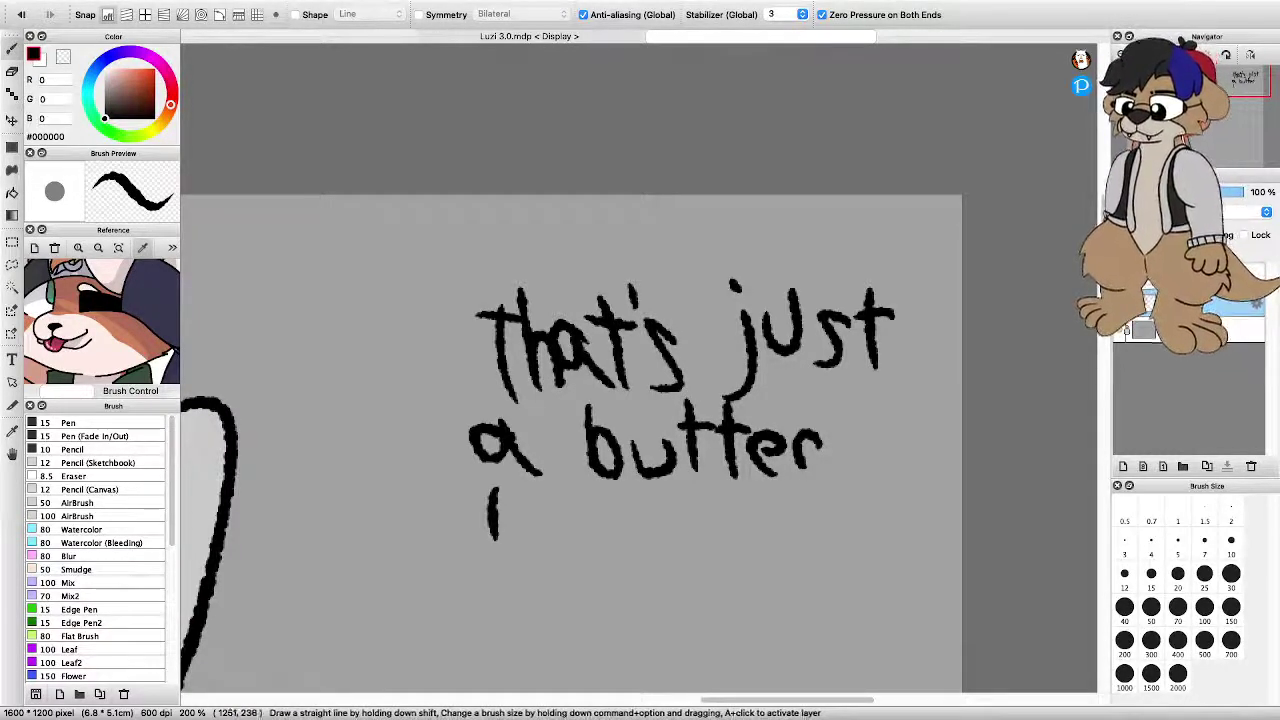
pyautogui.press('super+z')
pyautogui.moveTo(494, 556); pyautogui.dragTo(490, 485)
pyautogui.moveTo(514, 489)
pyautogui.mouseDown()
pyautogui.moveTo(499, 521)
pyautogui.moveTo(532, 554)
pyautogui.moveTo(580, 558)
pyautogui.mouseUp()
pyautogui.moveTo(564, 490); pyautogui.dragTo(572, 498)
pyautogui.moveTo(600, 558)
pyautogui.mouseDown()
pyautogui.moveTo(624, 516)
pyautogui.moveTo(664, 555)
pyautogui.mouseUp()
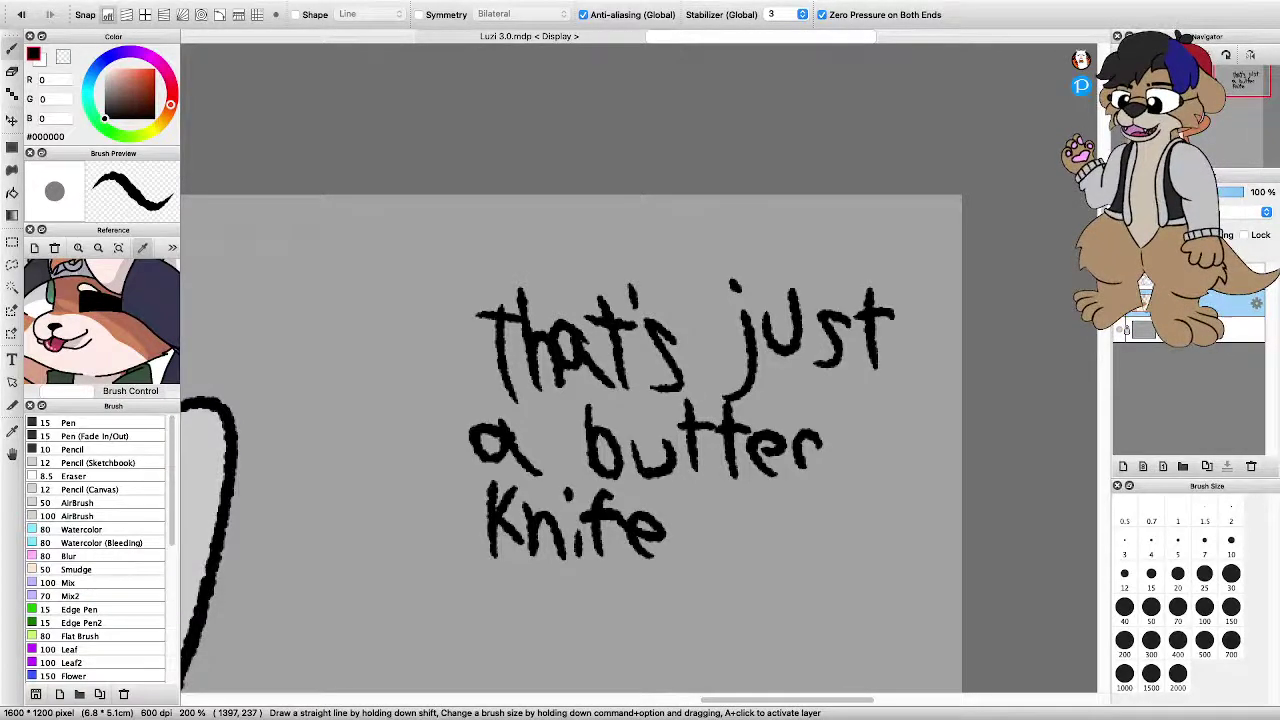
# Finish the caption's third line with "m8." and add a short slanted speech mark above the end of "just"
pyautogui.scroll(-2, 571, 395)
pyautogui.moveTo(678, 445)
pyautogui.mouseDown()
pyautogui.moveTo(731, 464)
pyautogui.moveTo(778, 432)
pyautogui.moveTo(772, 418)
pyautogui.moveTo(742, 456)
pyautogui.moveTo(762, 478)
pyautogui.moveTo(793, 470)
pyautogui.mouseUp()
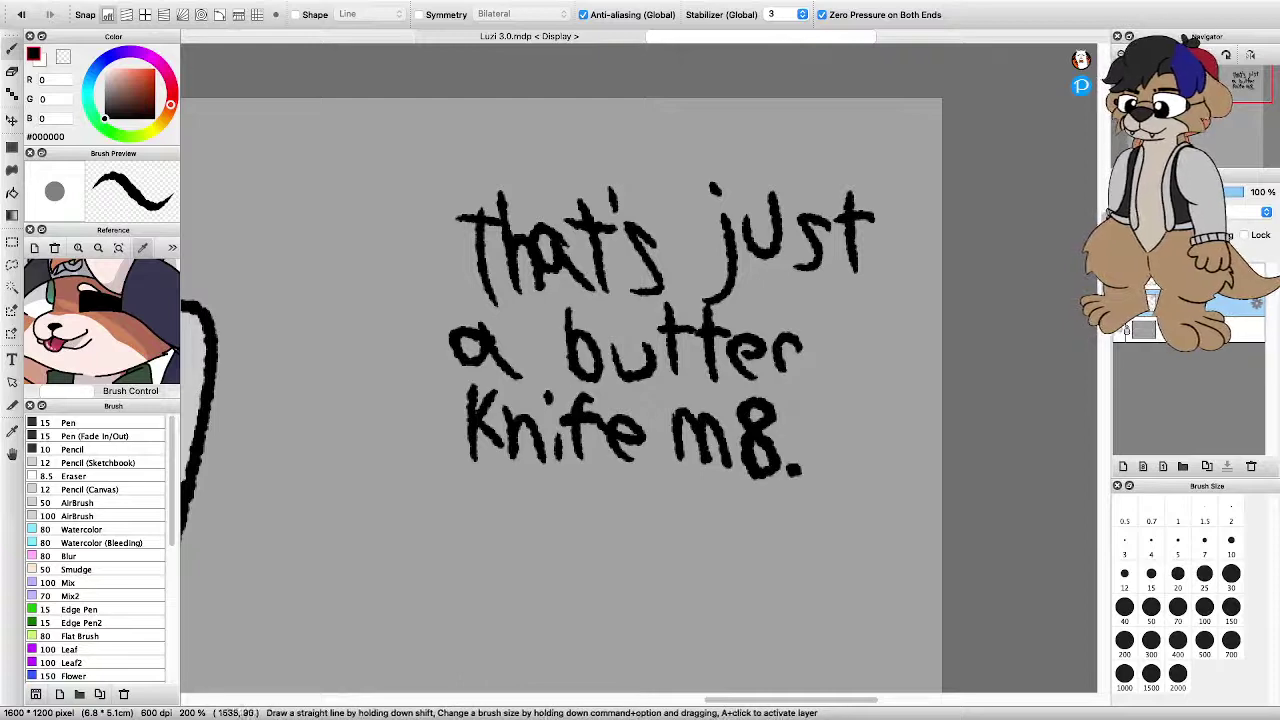
pyautogui.moveTo(881, 177); pyautogui.dragTo(923, 150)
# Examine the whole drawing with both captions, from the cat's body to the canvas edges
pyautogui.scroll(-1, 901, 226)
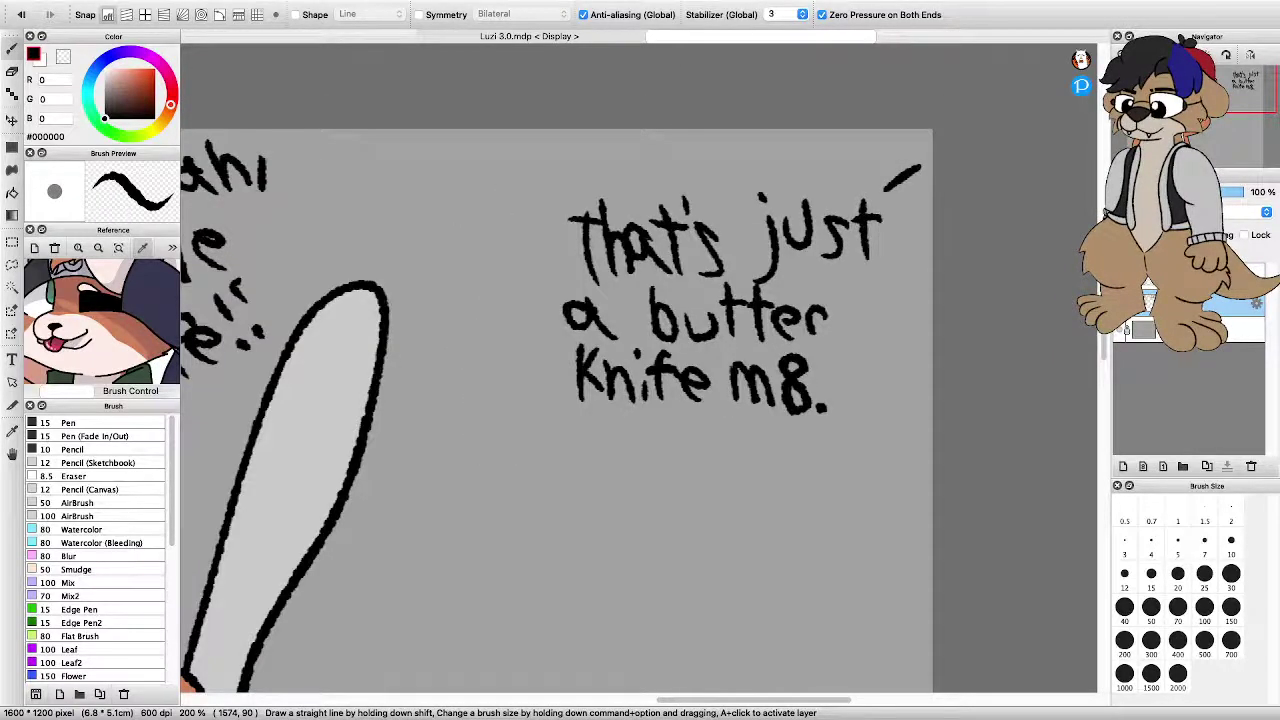
pyautogui.scroll(-3, 897, 249)
pyautogui.scroll(2, 830, 318)
pyautogui.scroll(-3, 829, 325)
pyautogui.scroll(3, 924, 375)
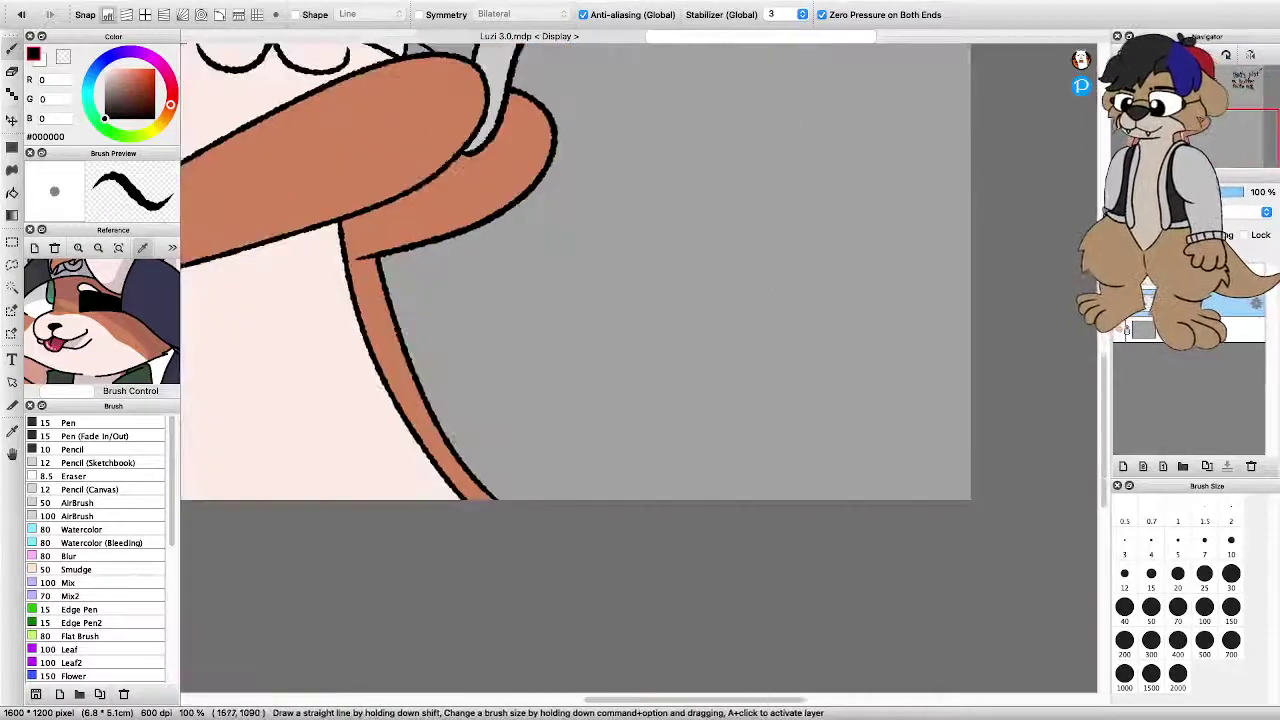
pyautogui.scroll(-3, 814, 311)
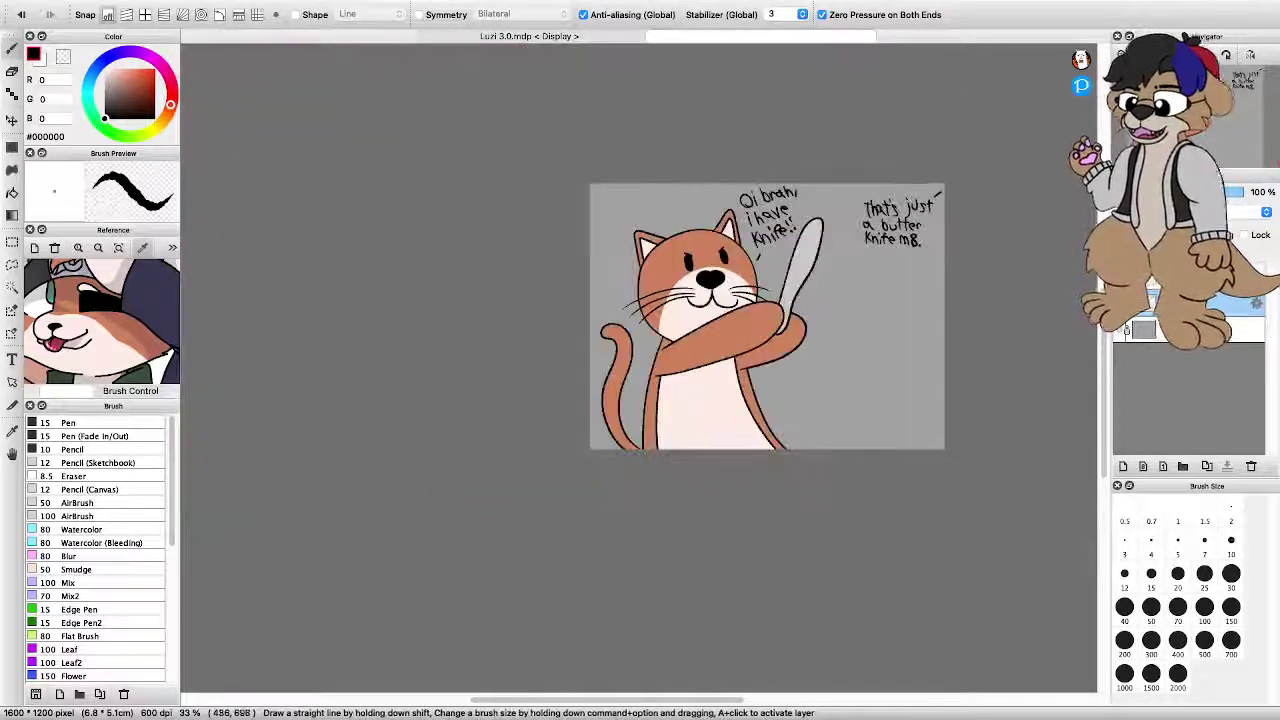
pyautogui.scroll(2, 814, 311)
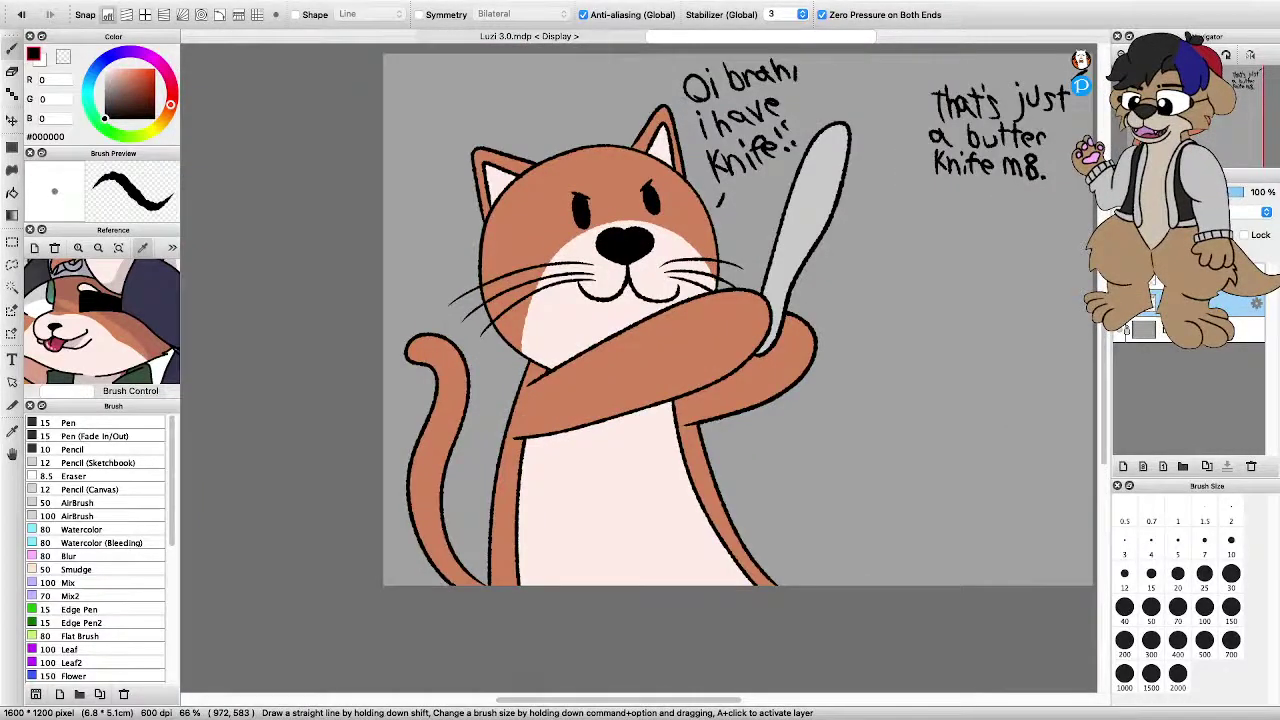
pyautogui.scroll(-2, 725, 280)
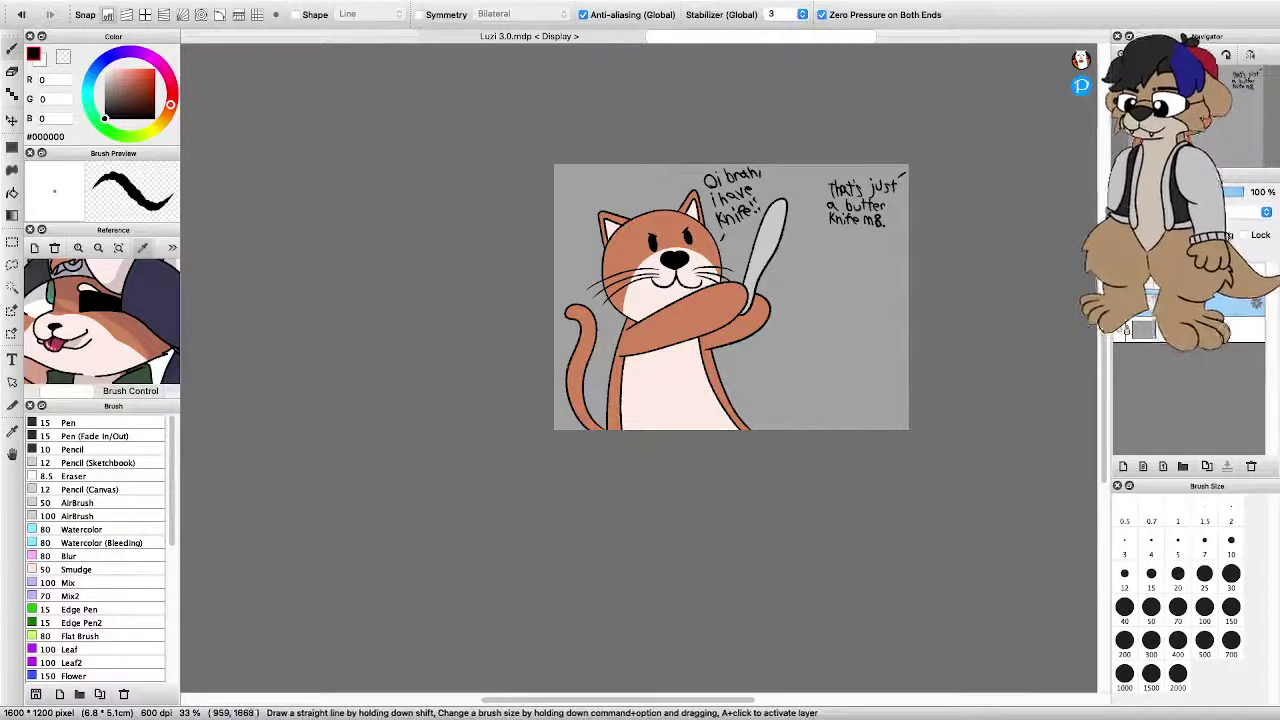
pyautogui.scroll(2, 892, 384)
pyautogui.scroll(-2, 928, 432)
pyautogui.scroll(4, 935, 422)
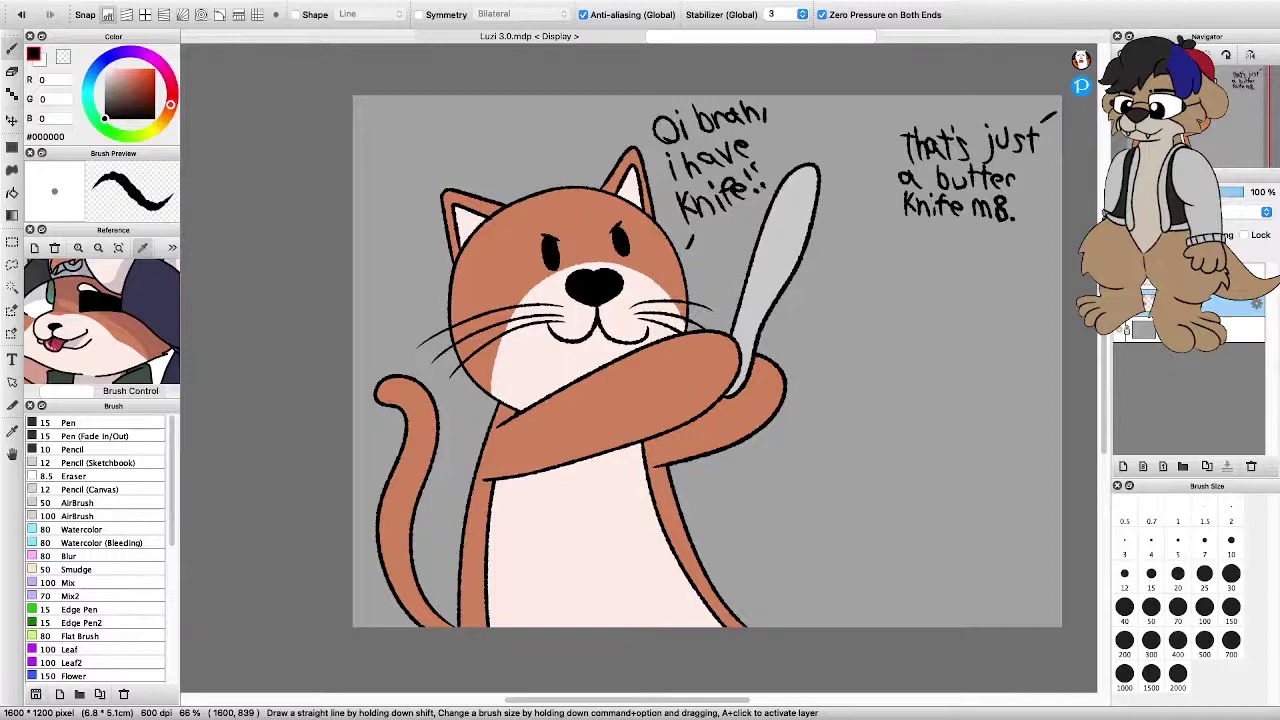
# Paste the Union Jack image, select it with a rectangle, and shrink it to a small flag with Transform
pyautogui.press('super+v')
pyautogui.press('m')
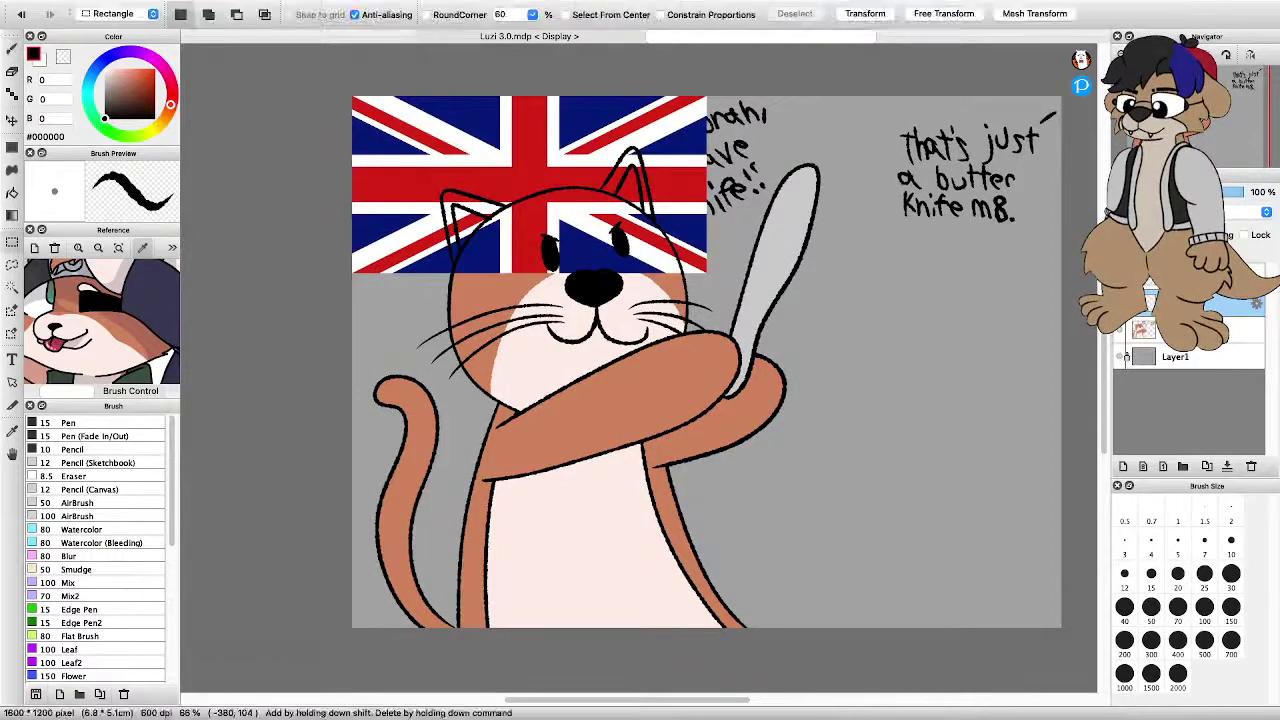
pyautogui.moveTo(318, 74); pyautogui.dragTo(625, 221)
pyautogui.press('super+t')
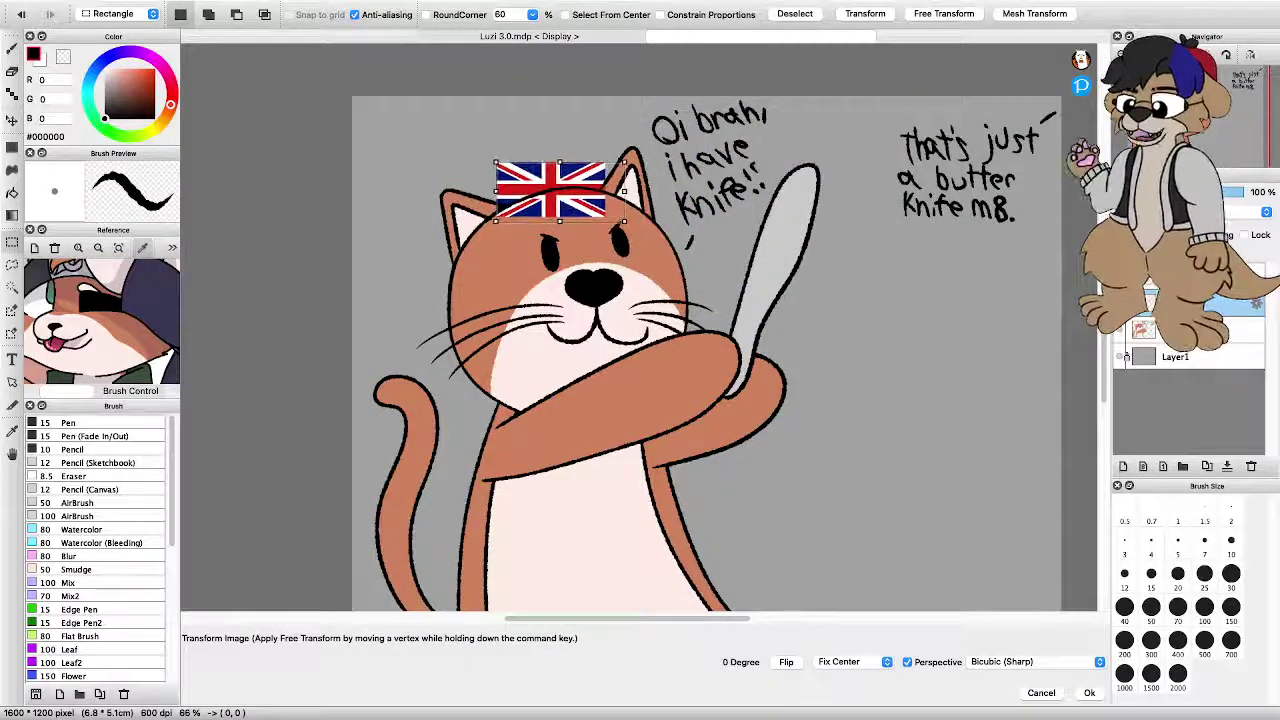
# Rotate the flag to -28 degrees, place it partly past the canvas's lower-right corner, apply the transform, and clear the selection
pyautogui.moveTo(550, 190); pyautogui.dragTo(930, 518)
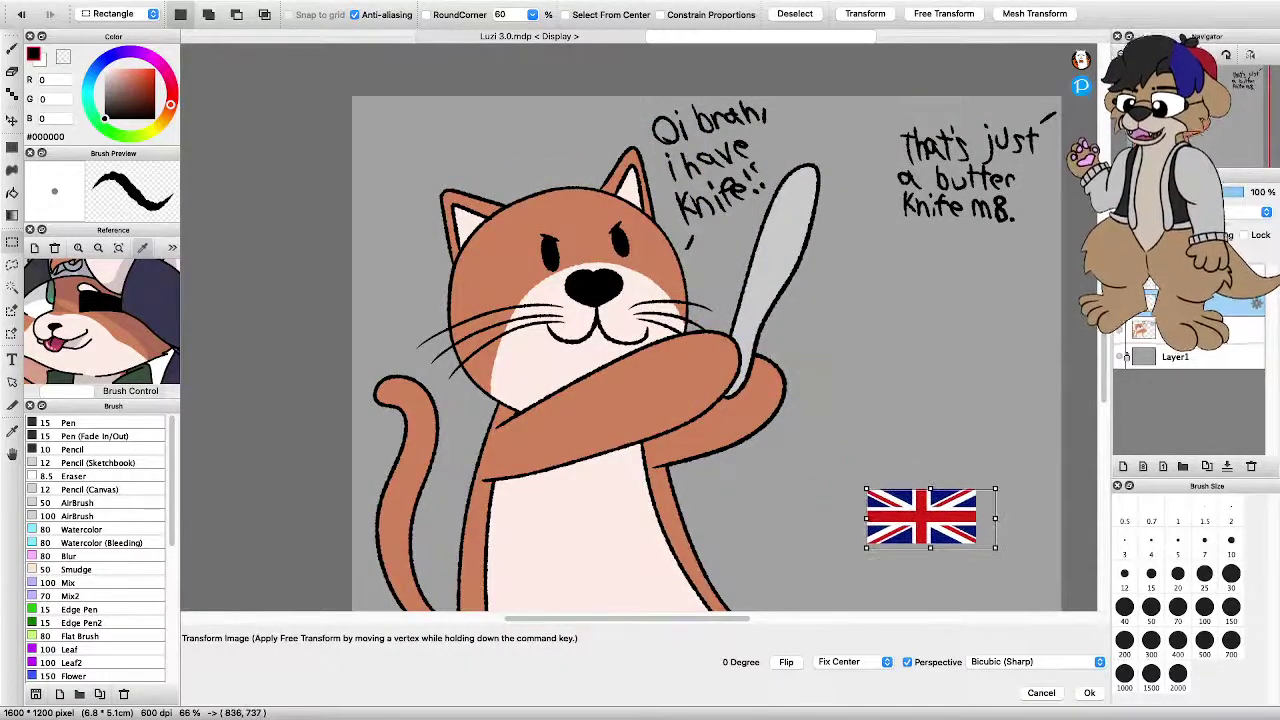
pyautogui.moveTo(1040, 555); pyautogui.dragTo(1045, 499)
pyautogui.scroll(2, 1045, 499)
pyautogui.scroll(-2, 1048, 504)
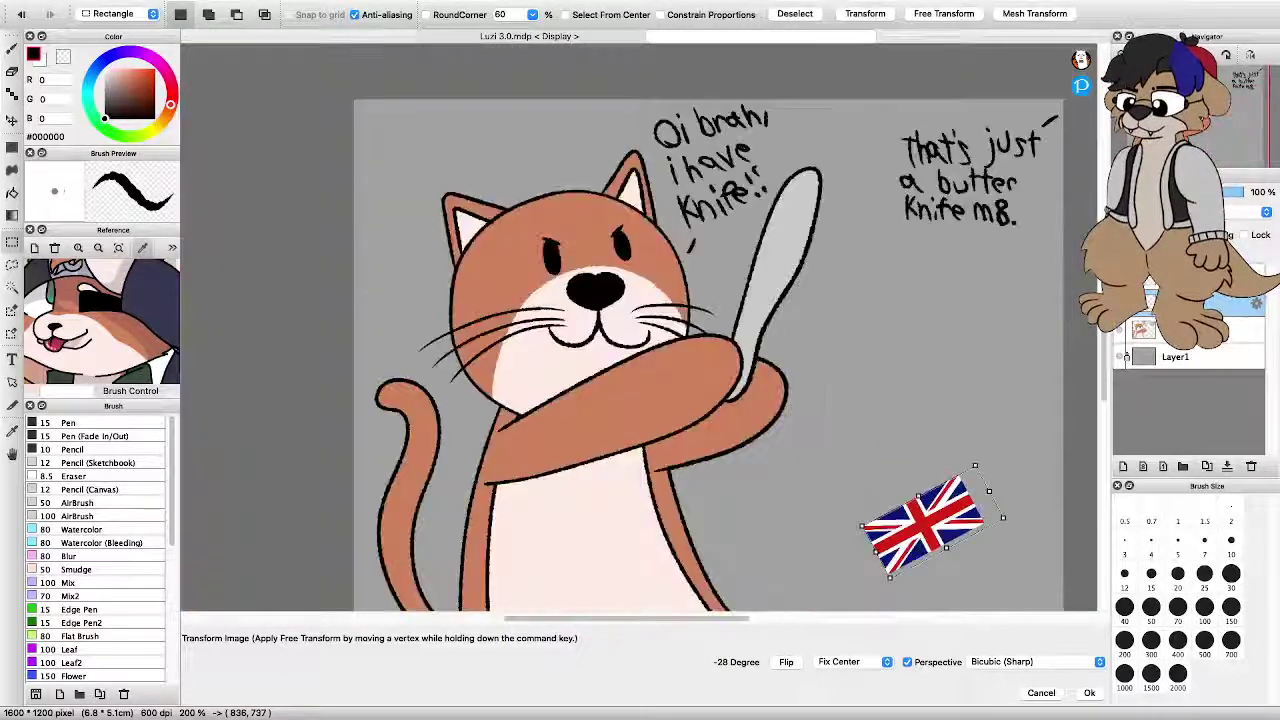
pyautogui.scroll(-1, 714, 356)
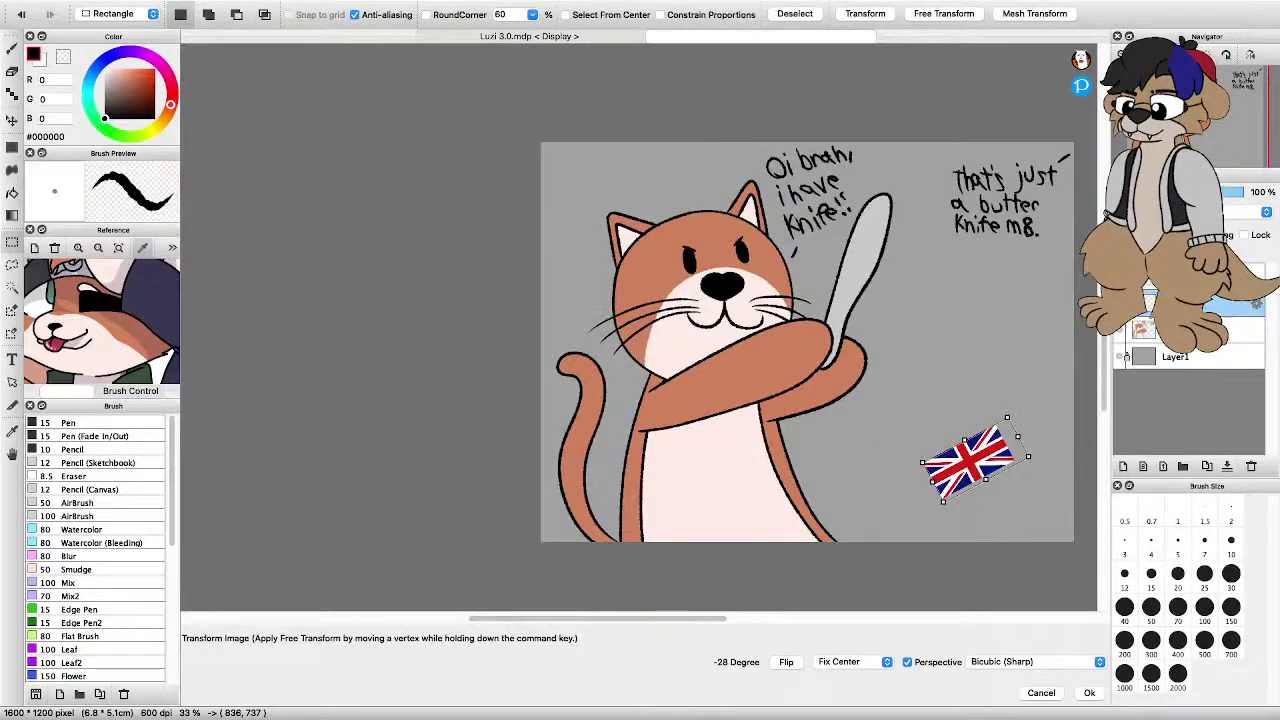
pyautogui.moveTo(970, 462); pyautogui.dragTo(1045, 525)
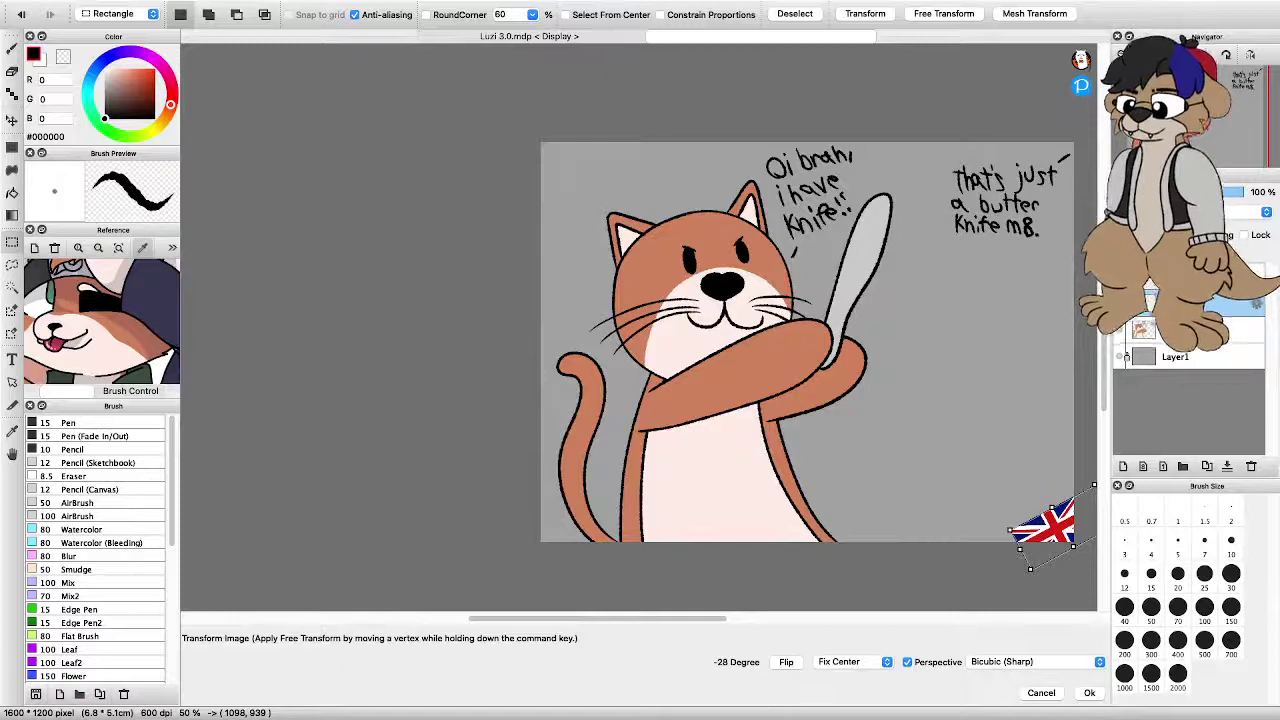
pyautogui.click(1089, 692)
pyautogui.click(794, 14)
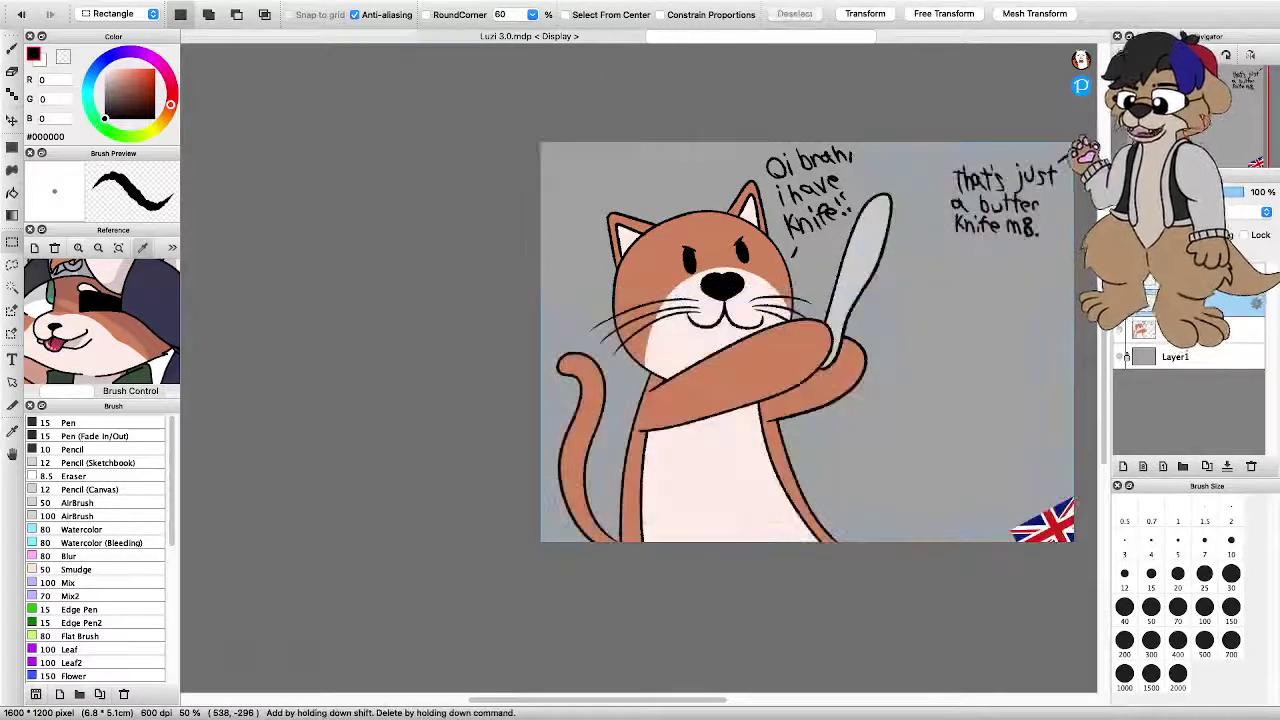
# Rotate the canvas view a quarter turn counterclockwise, select the cat's layer with the brush active, and frame the gap between body and tail
pyautogui.scroll(-2, 657, 344)
pyautogui.scroll(2, 710, 400)
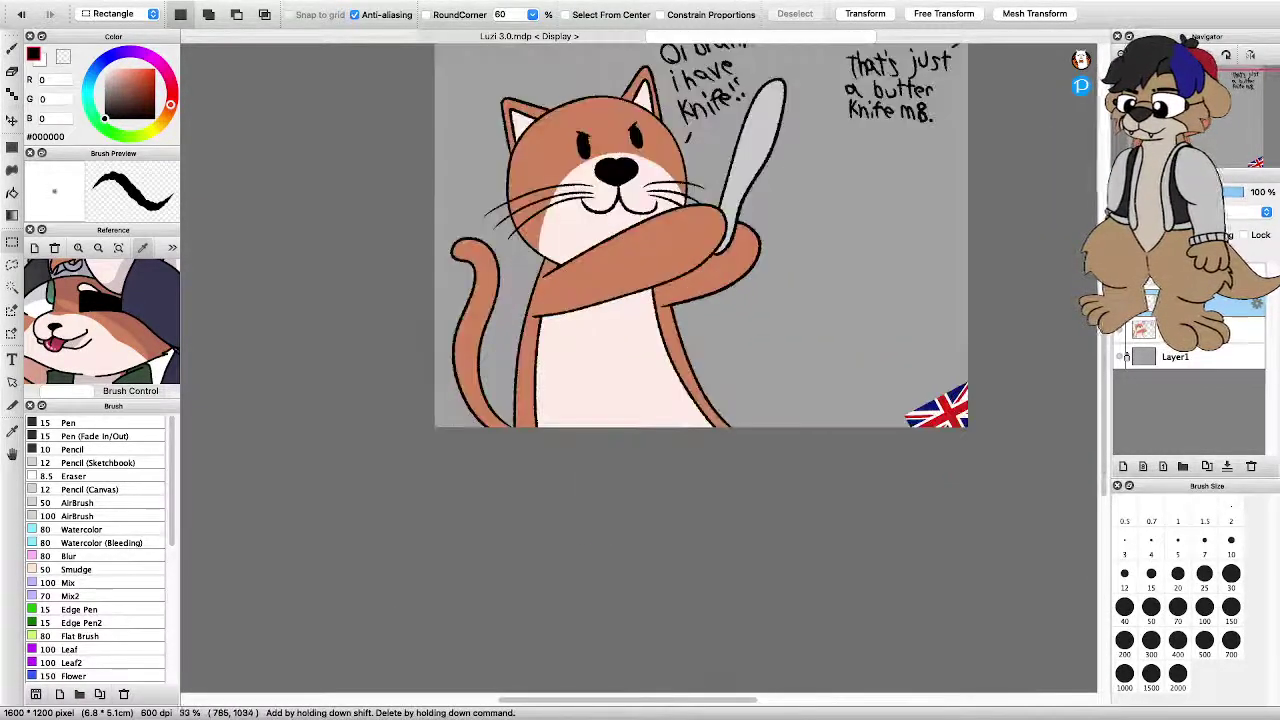
pyautogui.press('Left')
pyautogui.press('Left')
pyautogui.press('Left')
pyautogui.press('Left')
pyautogui.press('Left')
pyautogui.press('Left')
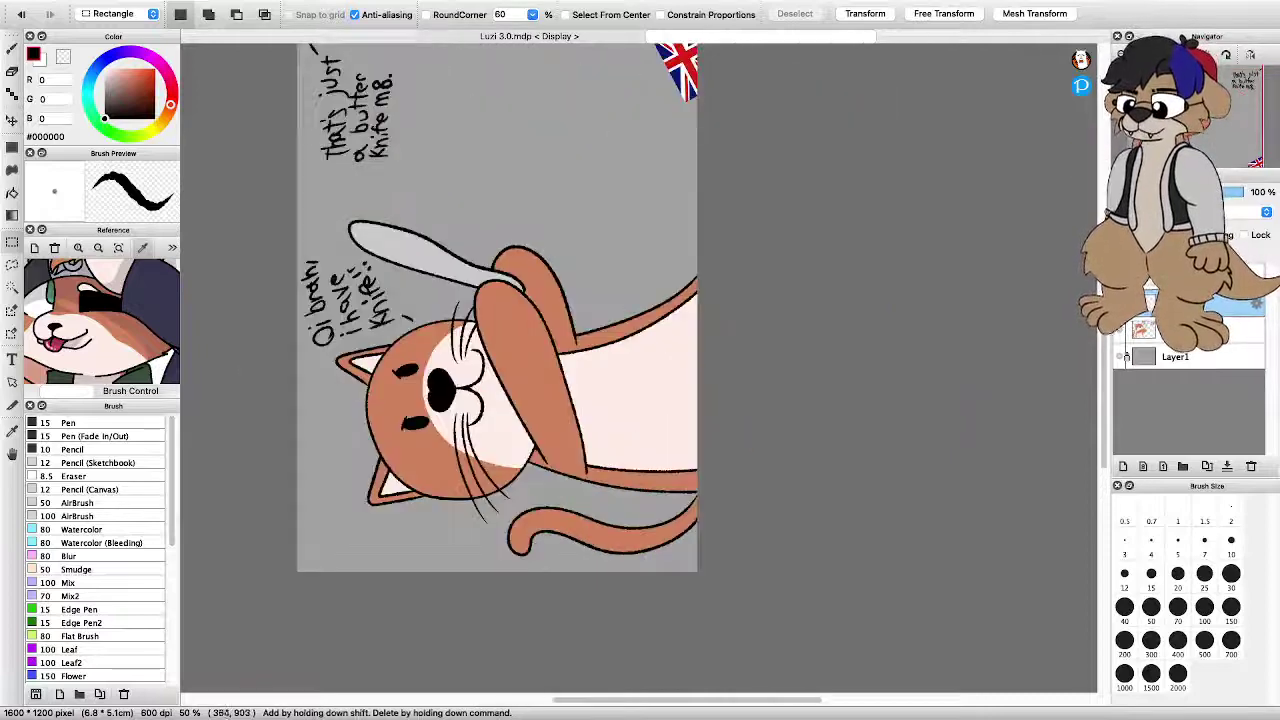
pyautogui.scroll(-3, 571, 524)
pyautogui.scroll(4, 571, 539)
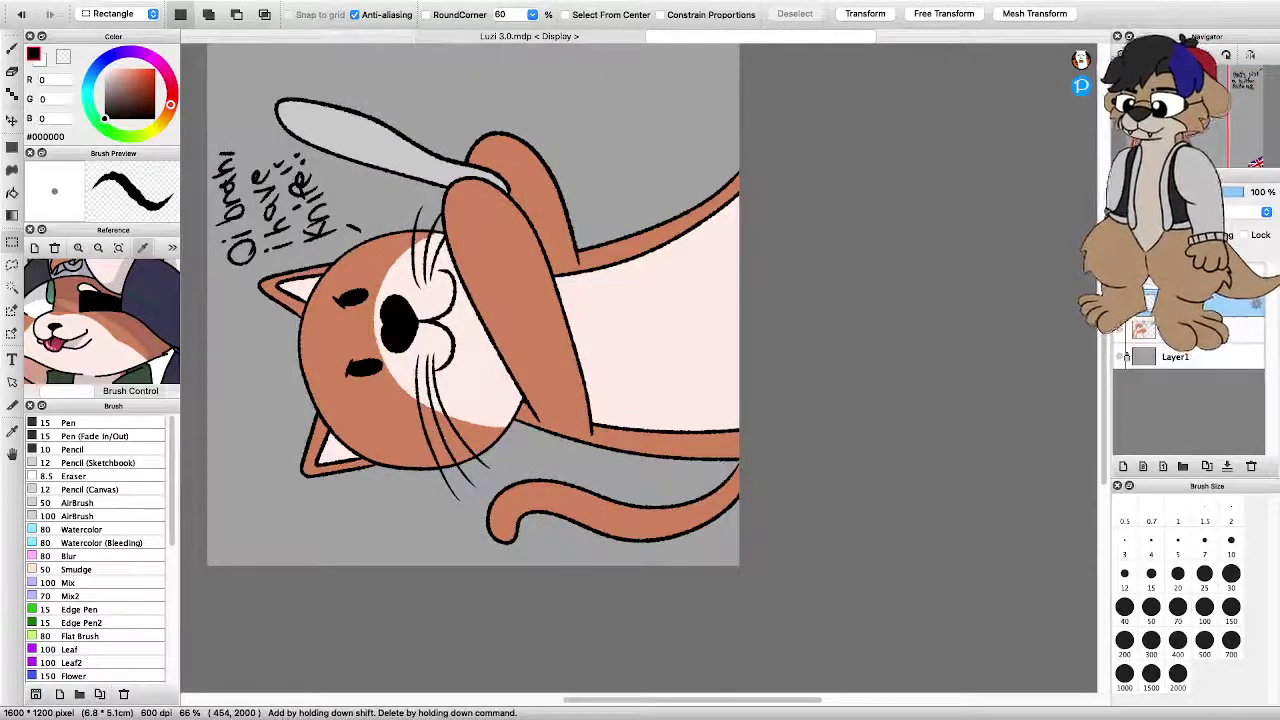
pyautogui.scroll(2, 695, 480)
pyautogui.scroll(2, 745, 460)
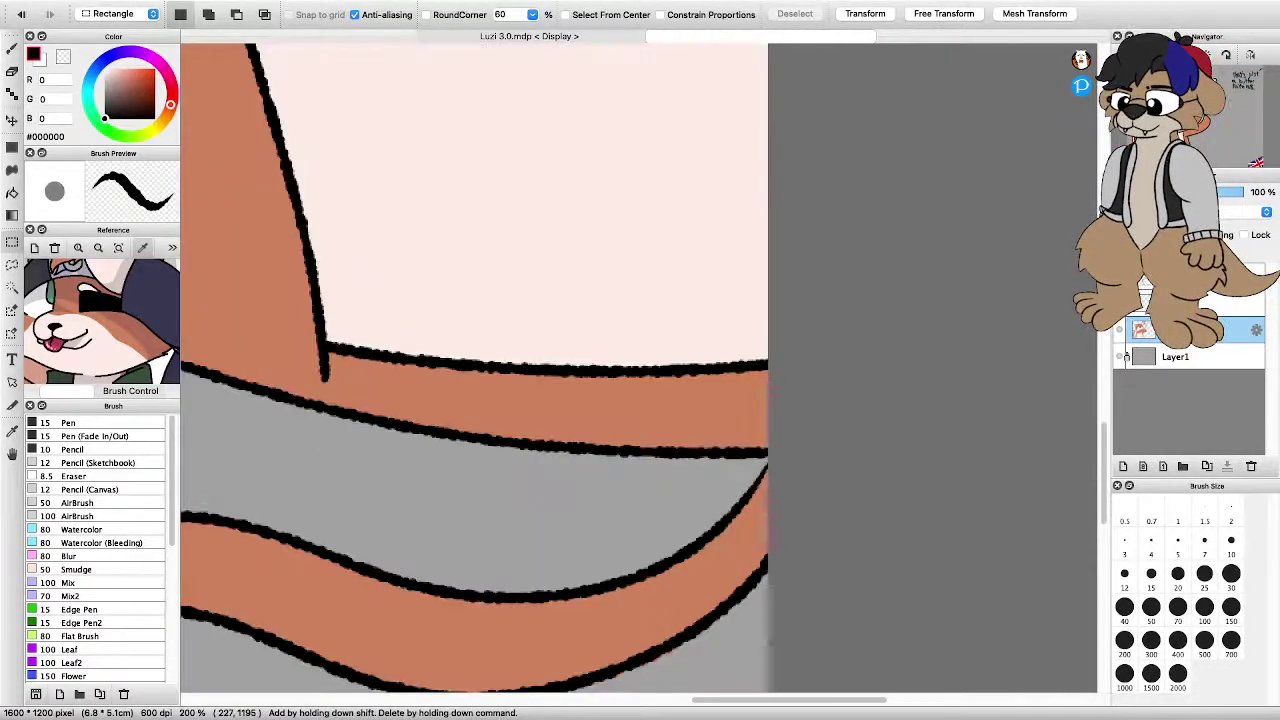
pyautogui.scroll(-1, 840, 515)
pyautogui.press('b')
pyautogui.scroll(2, 573, 516)
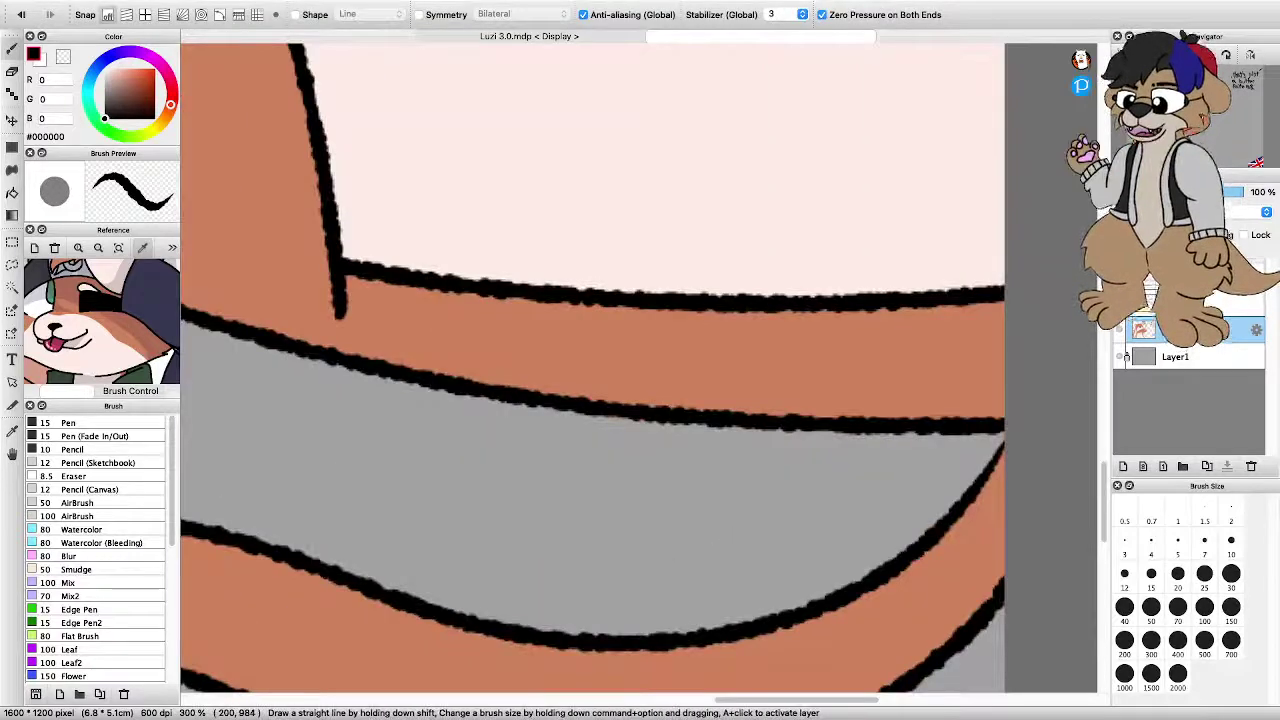
pyautogui.scroll(-3, 640, 400)
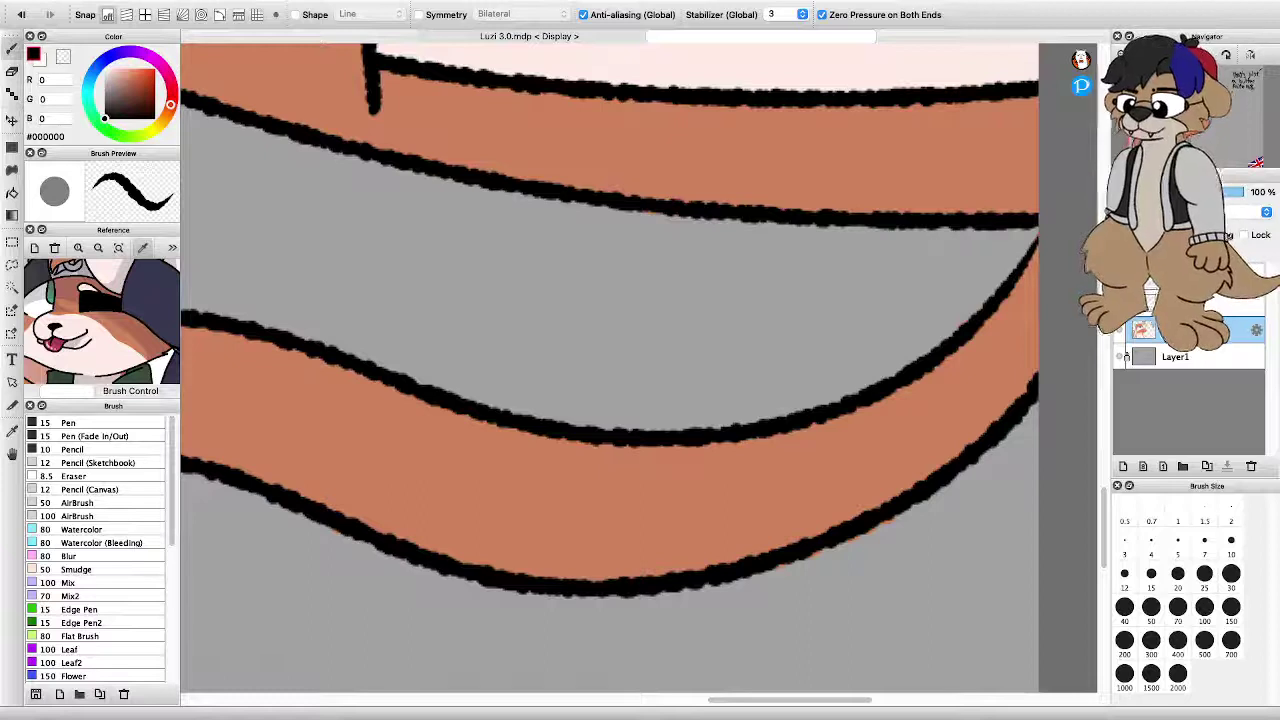
# Lower the brush opacity to 26% and undo a test stroke in the gray gap beside the tail
pyautogui.click(130, 391)
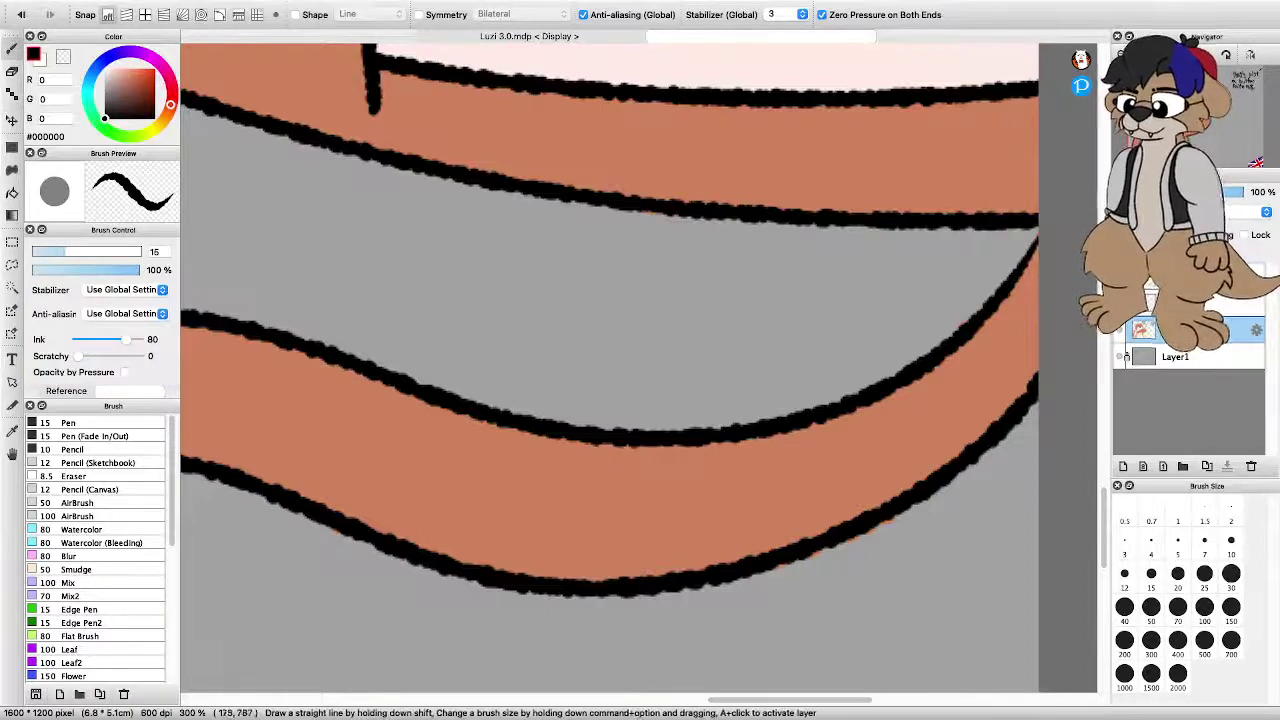
pyautogui.click(66, 390)
pyautogui.click(130, 390)
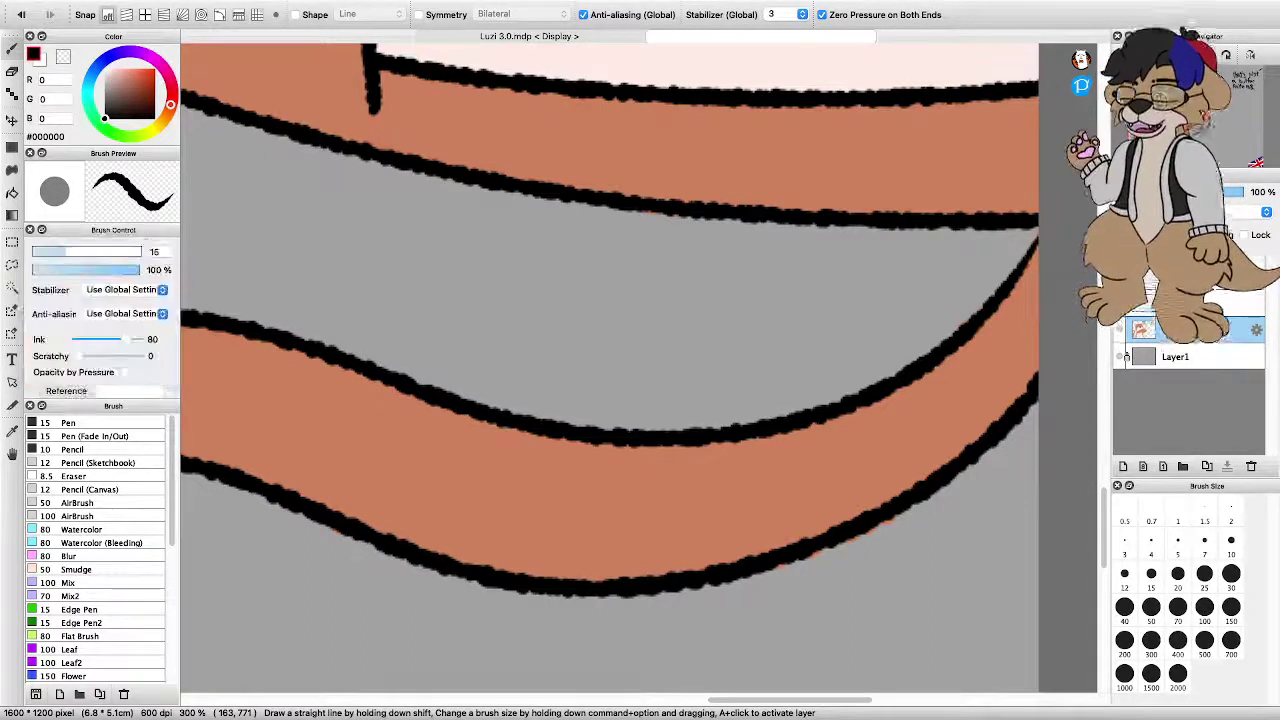
pyautogui.moveTo(84, 270); pyautogui.dragTo(60, 270)
pyautogui.moveTo(365, 299); pyautogui.dragTo(408, 313)
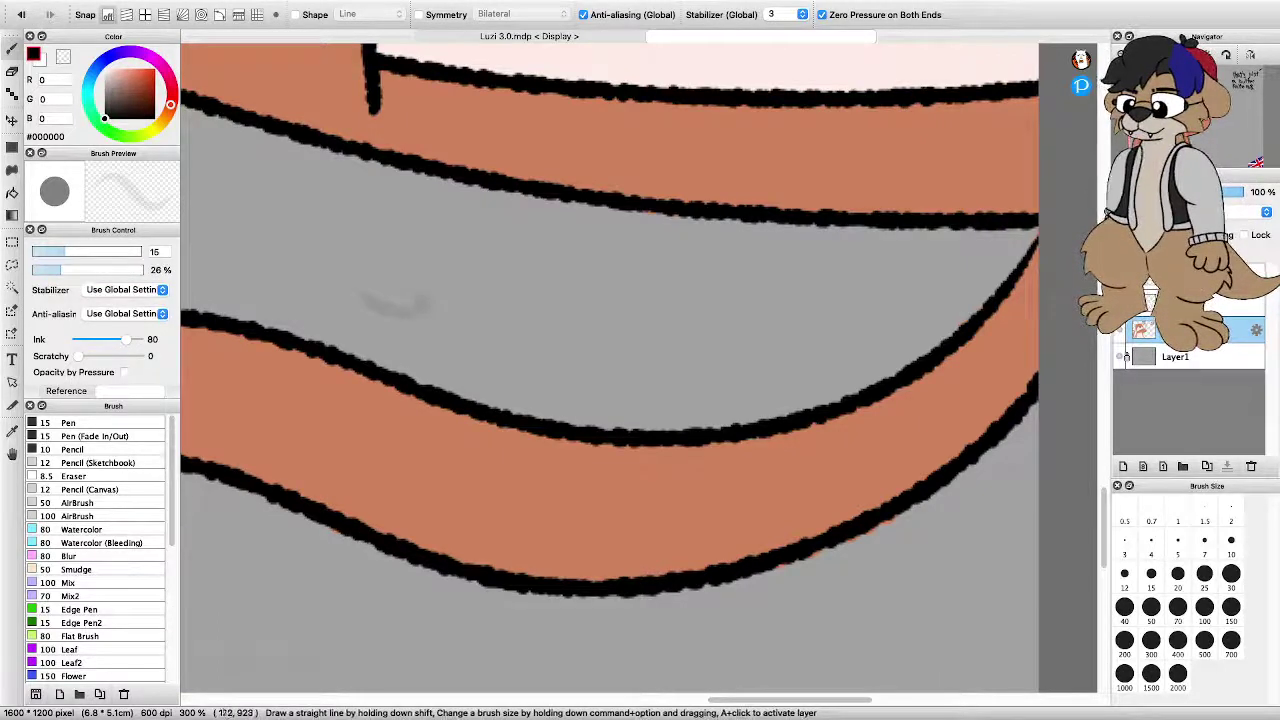
pyautogui.press('super+z')
# Hand-letter the artist's name as a faint signature along the tail's inner curve, in the gap between tail and body
pyautogui.moveTo(500, 338); pyautogui.dragTo(465, 385)
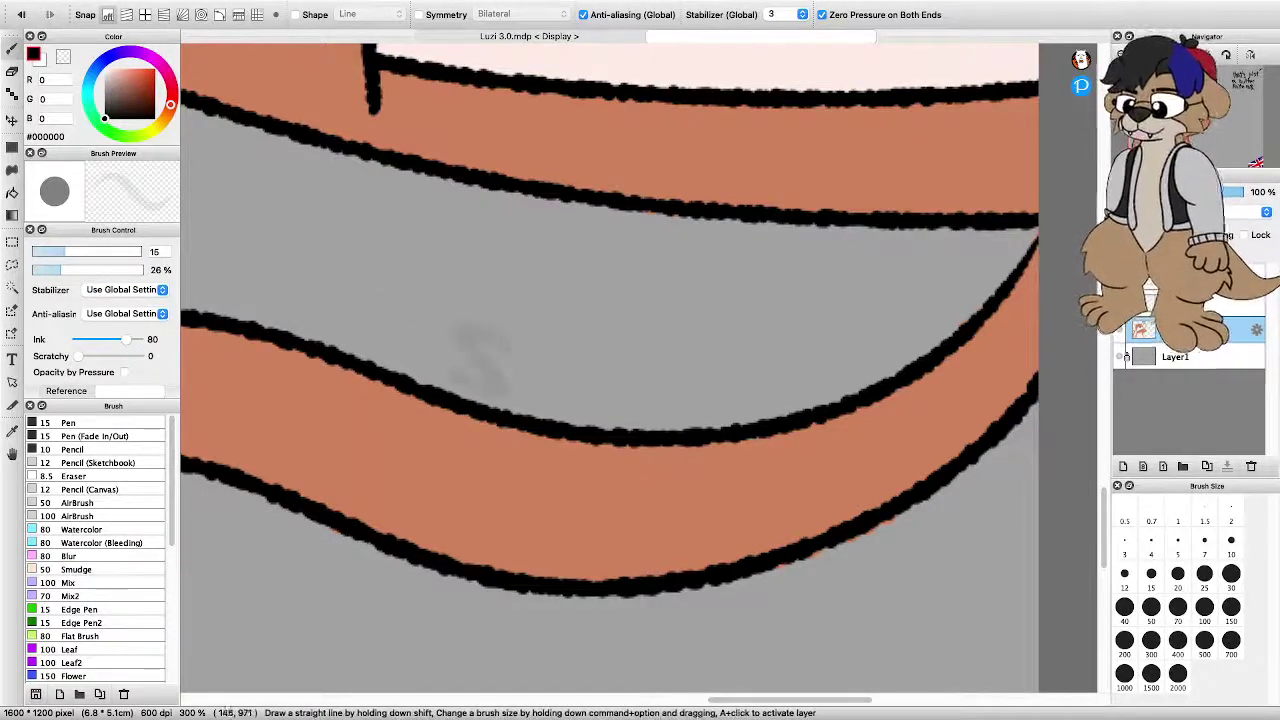
pyautogui.moveTo(562, 392)
pyautogui.mouseDown()
pyautogui.moveTo(604, 375)
pyautogui.moveTo(604, 392)
pyautogui.moveTo(667, 407)
pyautogui.moveTo(732, 392)
pyautogui.mouseUp()
pyautogui.moveTo(782, 356); pyautogui.dragTo(770, 384)
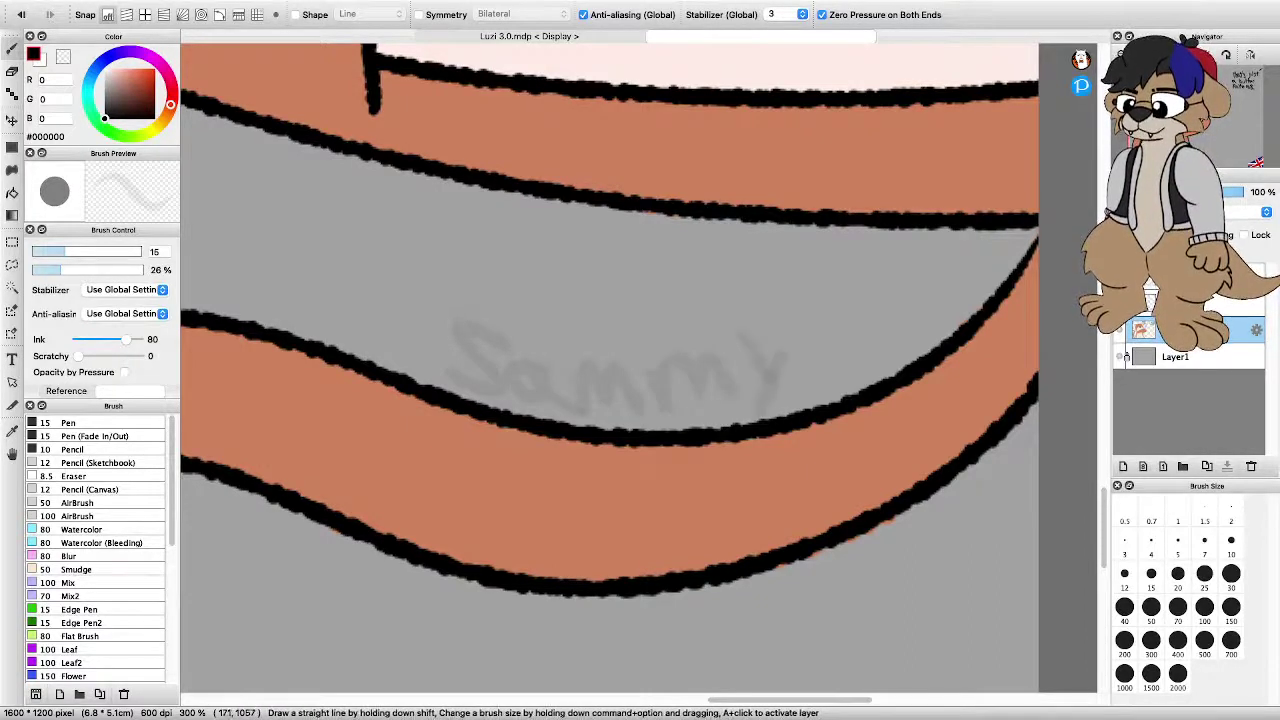
# Return the canvas view to its upright orientation and frame the whole drawing
pyautogui.scroll(-7, 756, 314)
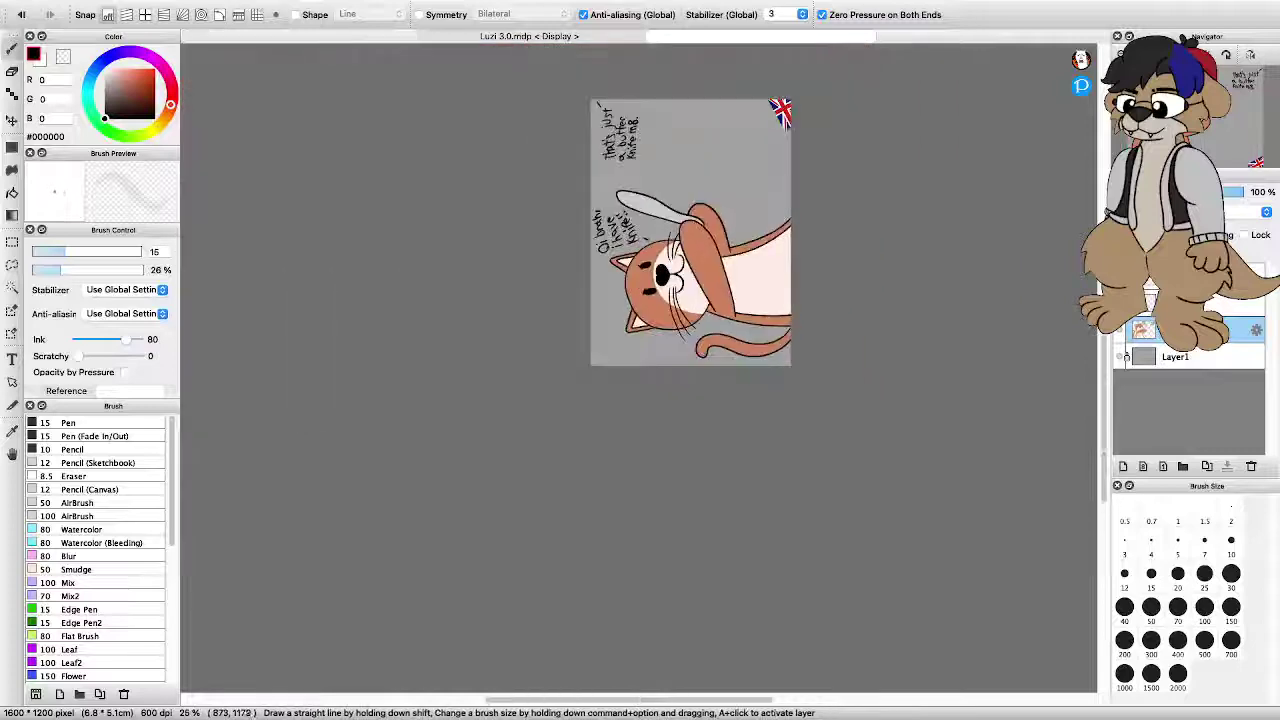
pyautogui.scroll(4, 725, 262)
pyautogui.scroll(-1, 638, 367)
pyautogui.press('Up')
pyautogui.scroll(-4, 699, 257)
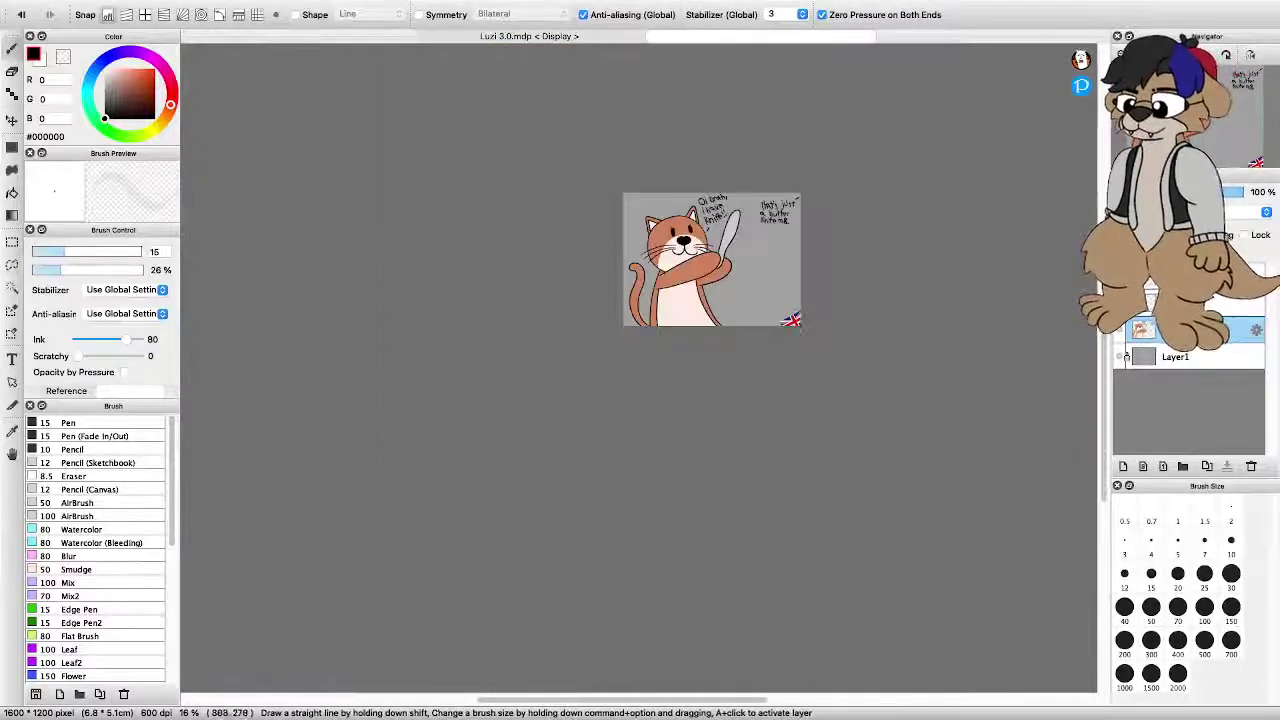
pyautogui.scroll(3, 716, 213)
pyautogui.scroll(1, 691, 182)
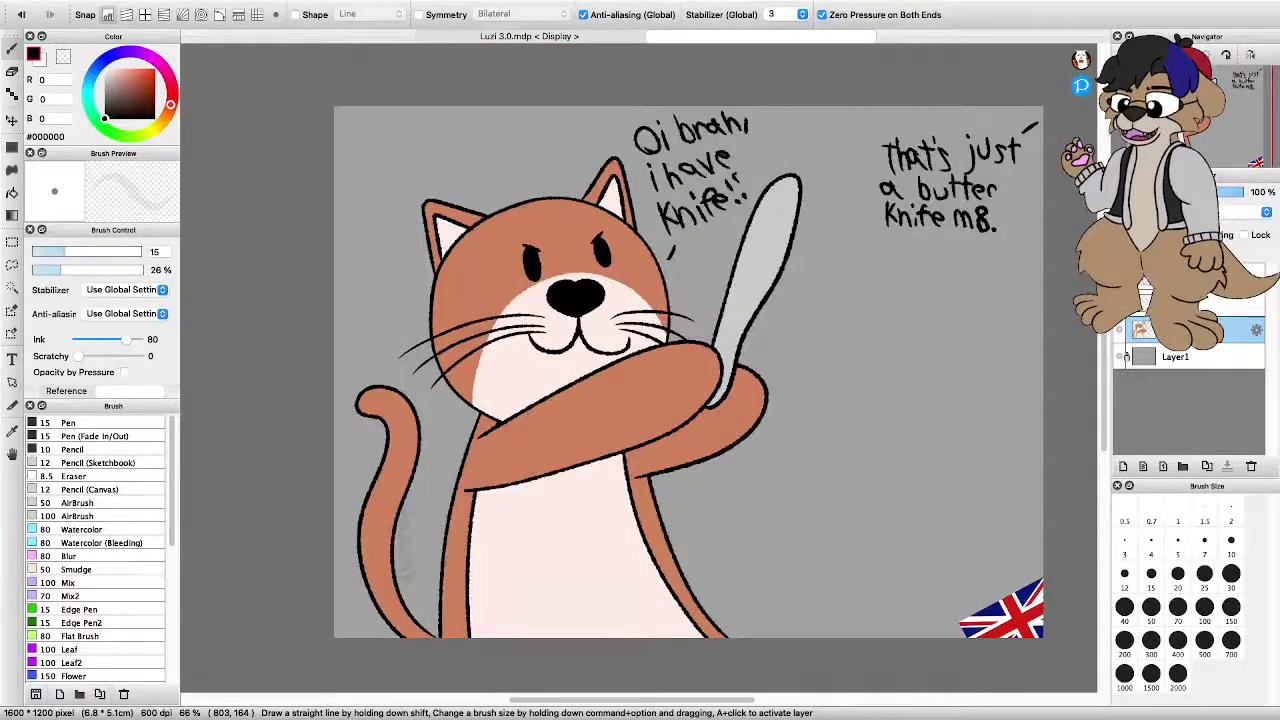
pyautogui.moveTo(837, 233); pyautogui.dragTo(763, 212)
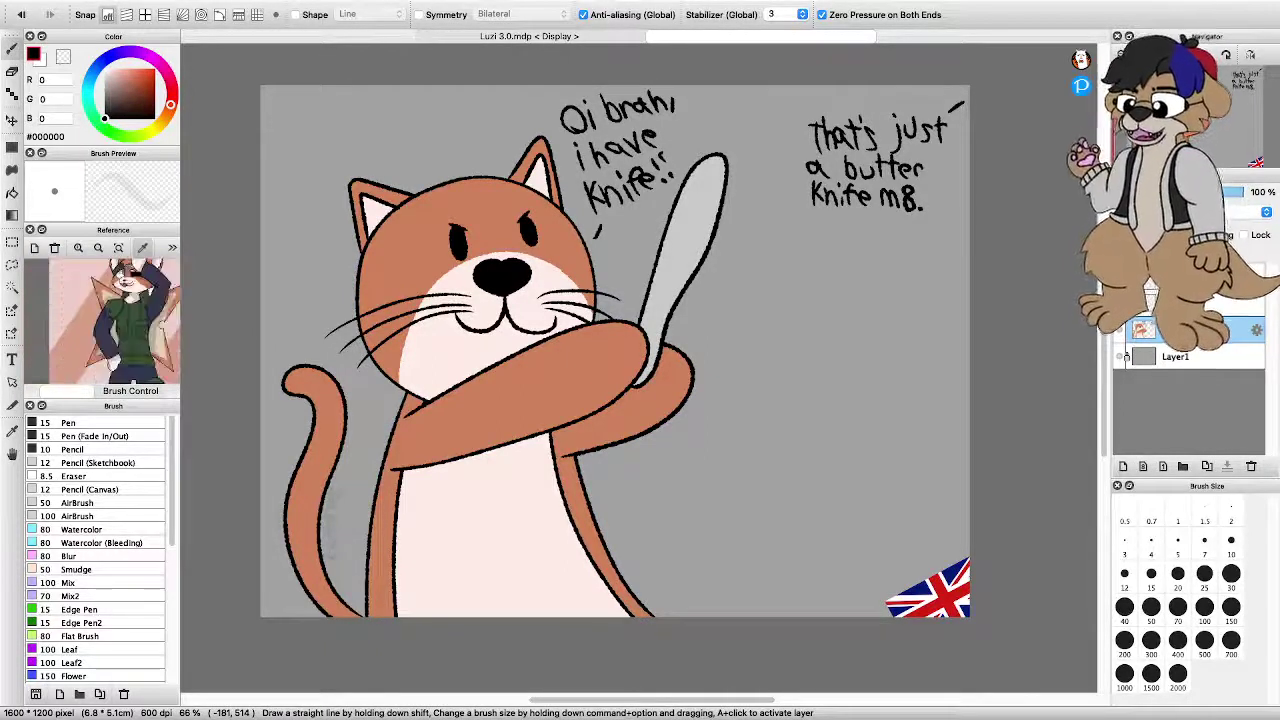
# Sample the tan-pink #D79E87 from the reference image, fill Layer1 with it, and hide the artwork layers above
pyautogui.click(160, 318)
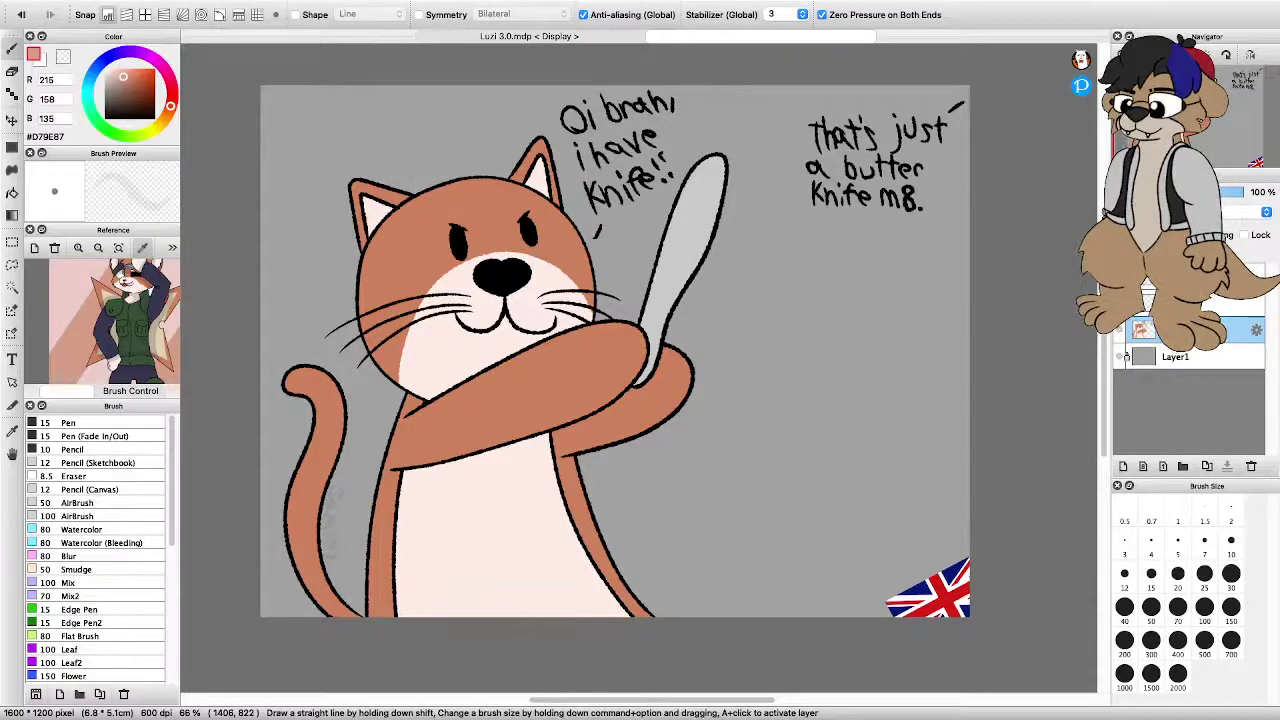
pyautogui.scroll(-5, 1061, 391)
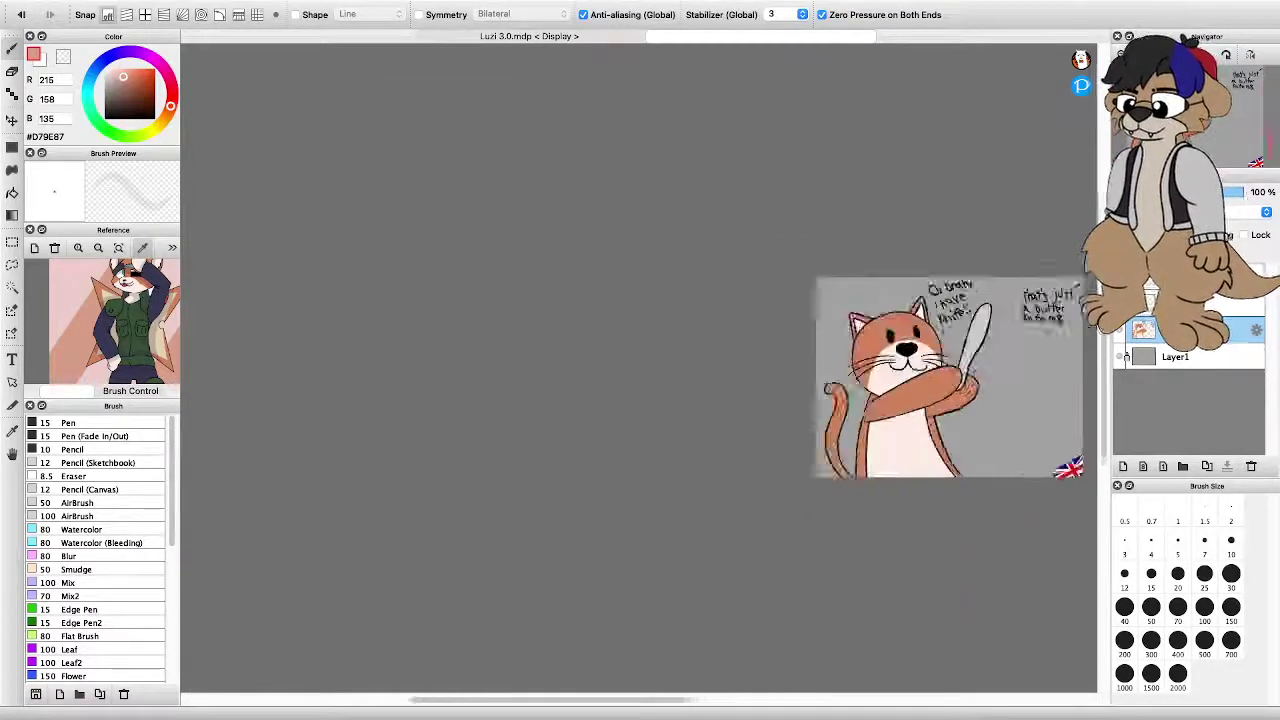
pyautogui.scroll(4, 1061, 391)
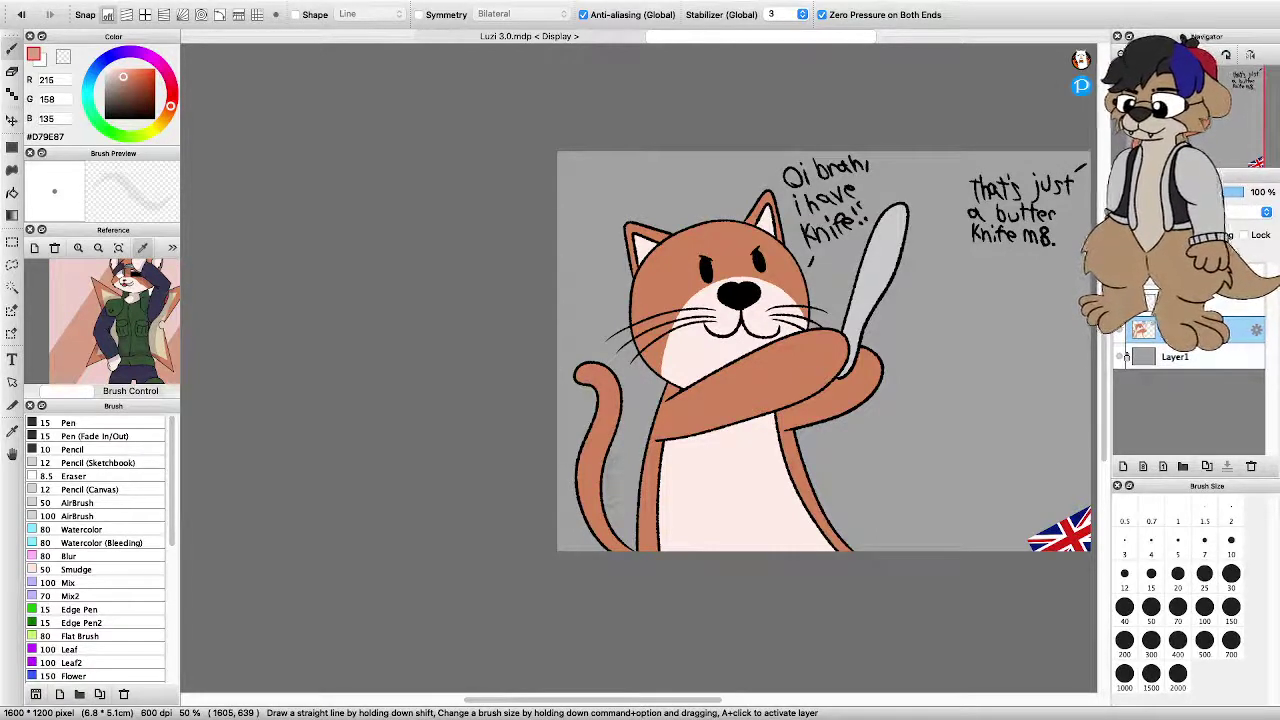
pyautogui.click(1177, 356)
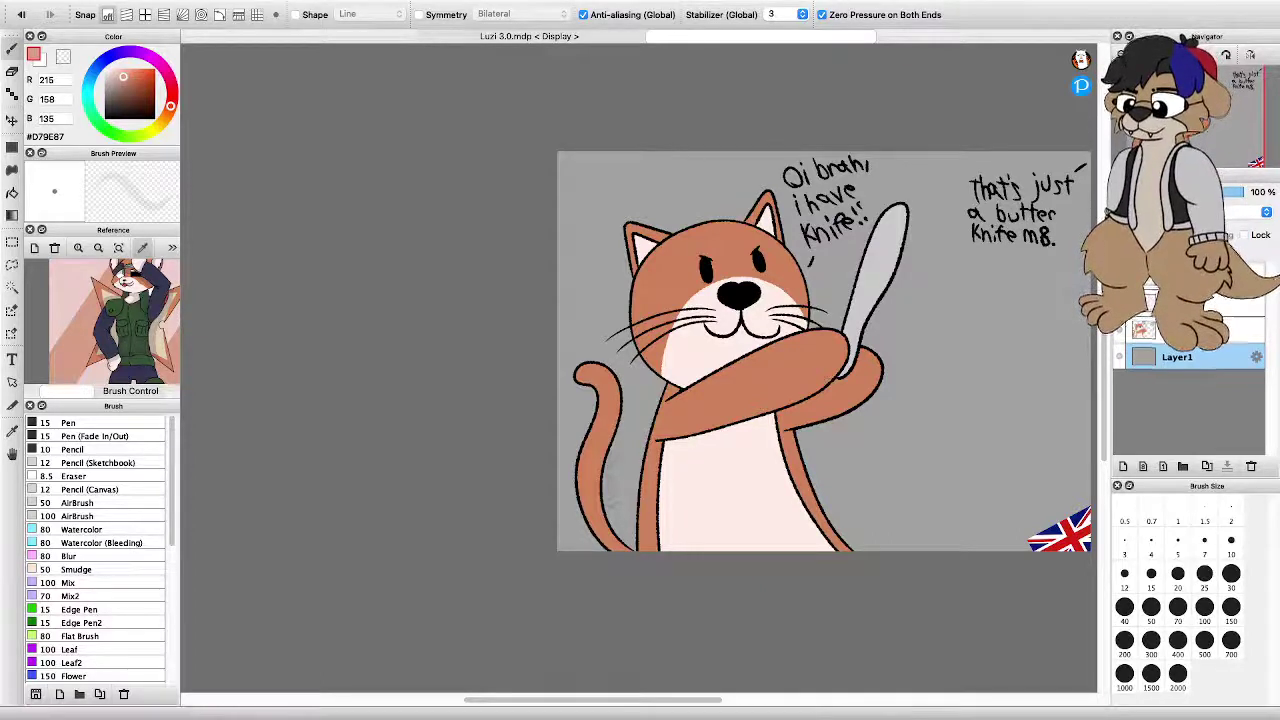
pyautogui.click(12, 192)
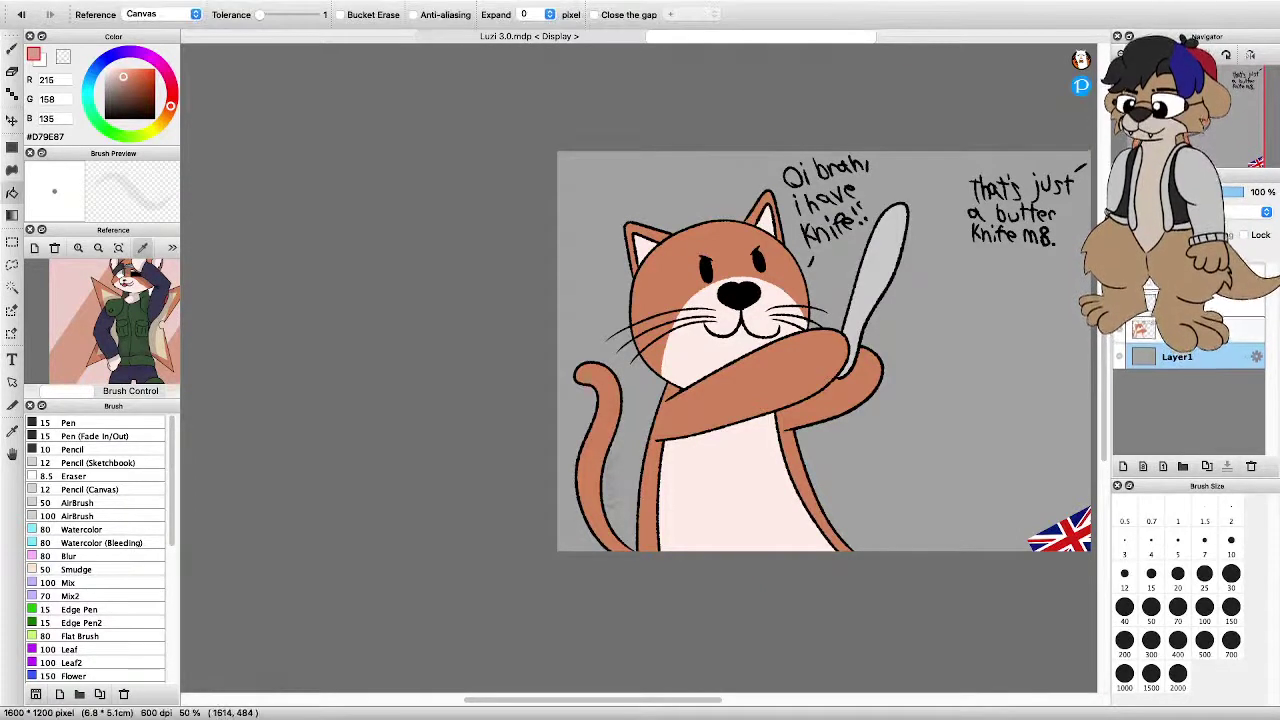
pyautogui.click(1119, 329)
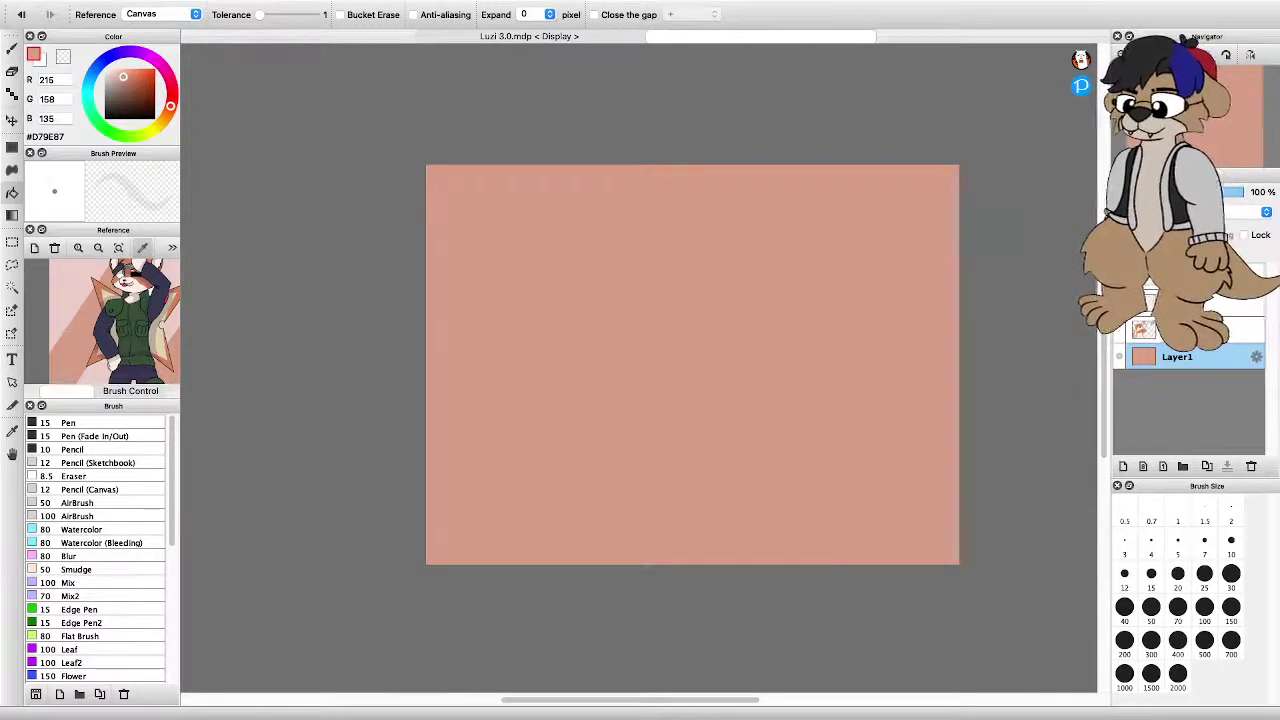
# Sample pale pink #EECEC9 from the reference image and try to draw a square on Layer1 with the brush's Square shape option
pyautogui.click(72, 285)
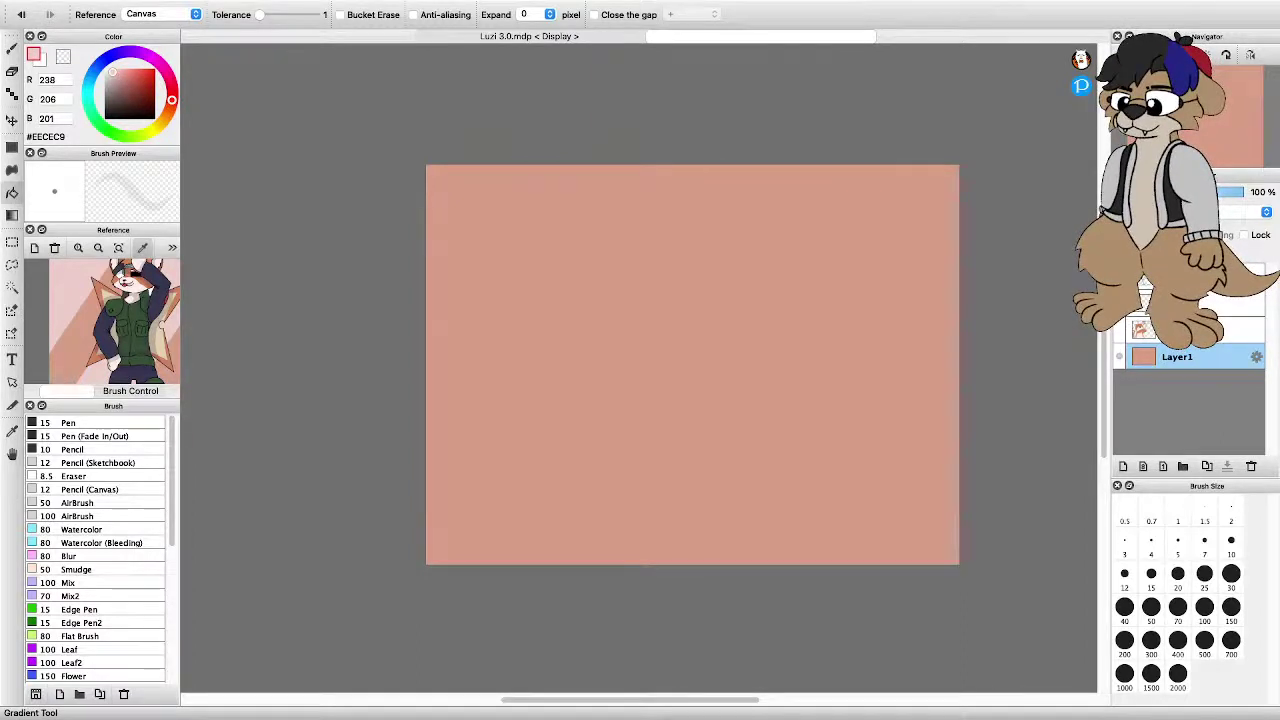
pyautogui.click(12, 49)
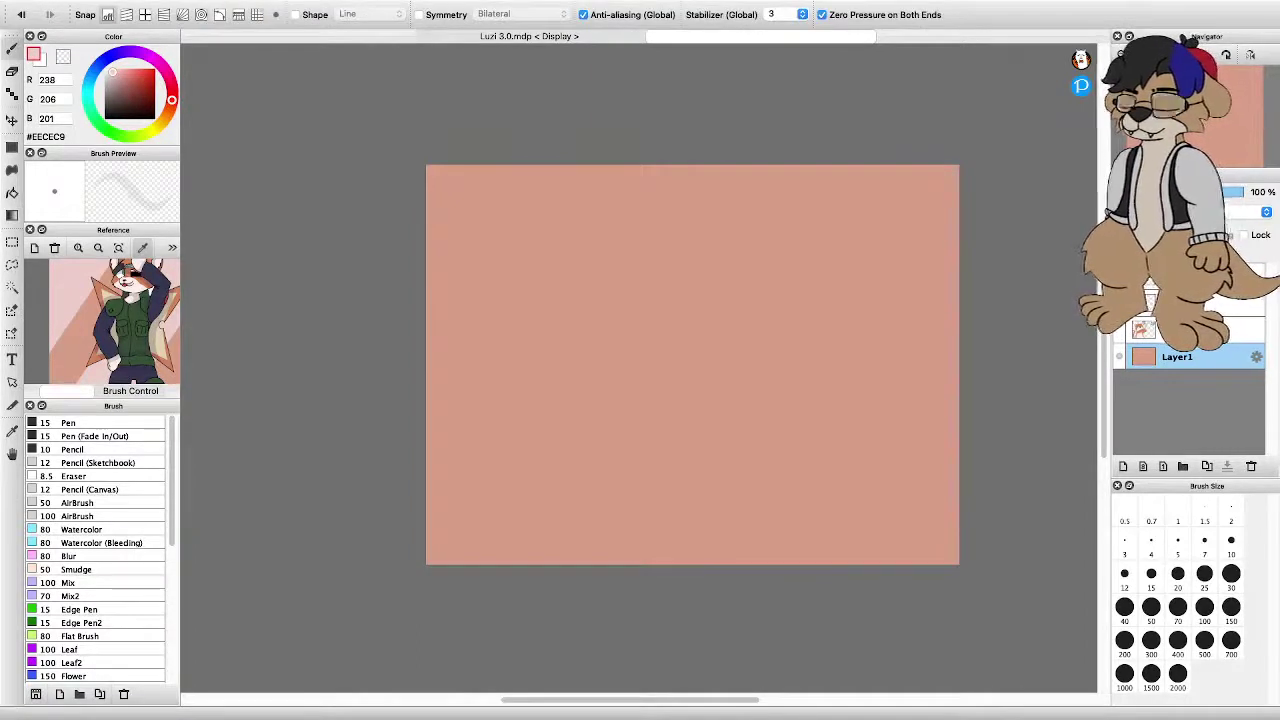
pyautogui.click(295, 14)
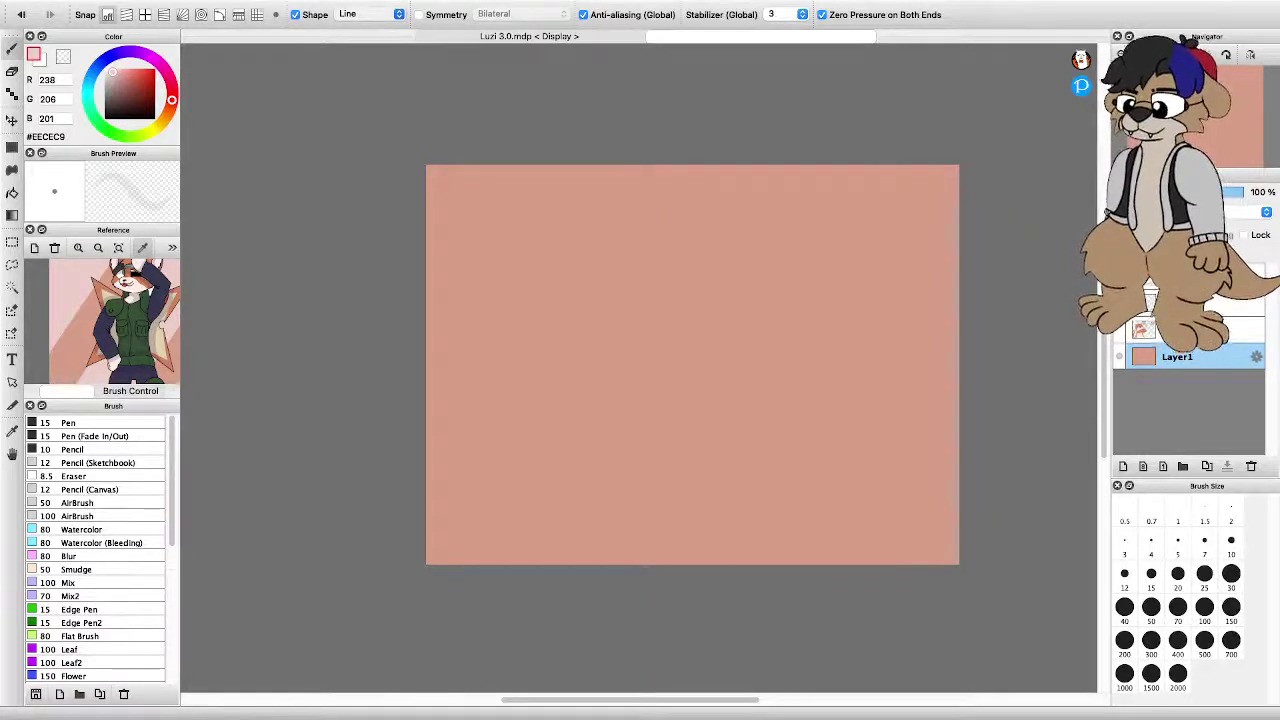
pyautogui.click(362, 48)
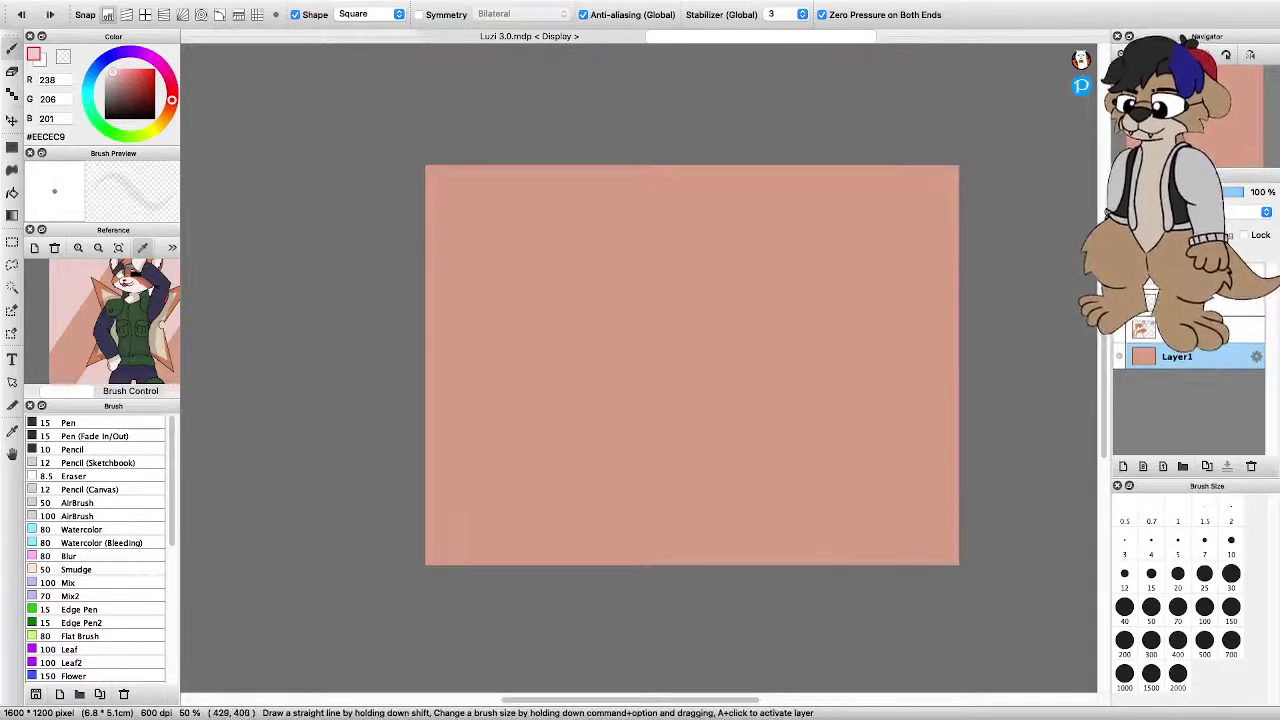
pyautogui.moveTo(497, 267); pyautogui.dragTo(674, 443)
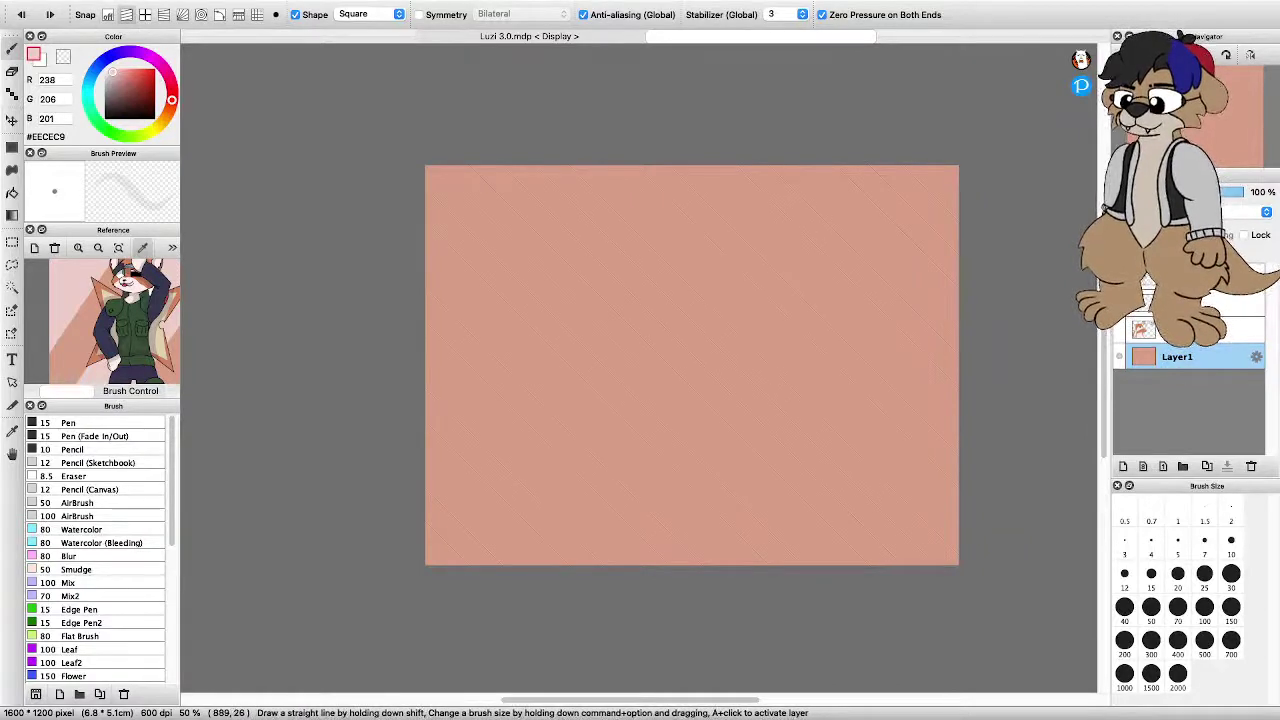
# Set up parallel-line snapping for the brush along a steep diagonal rising to the right
pyautogui.click(164, 14)
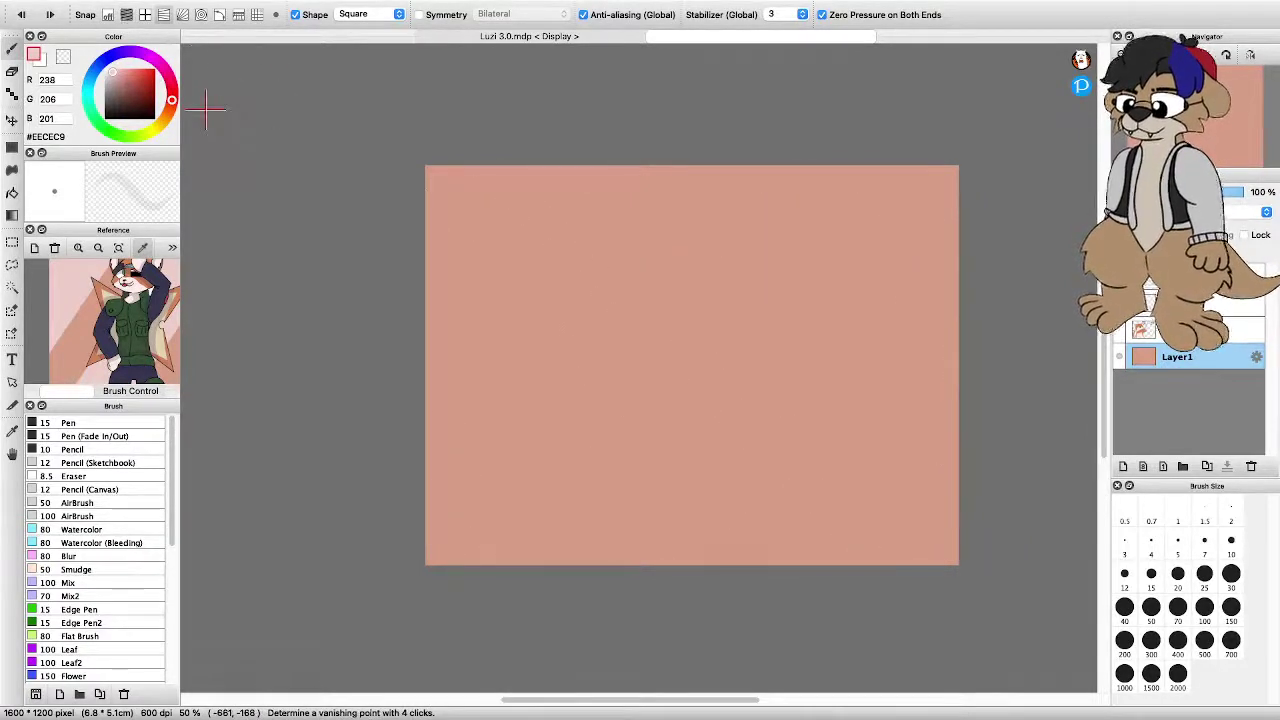
pyautogui.click(211, 45)
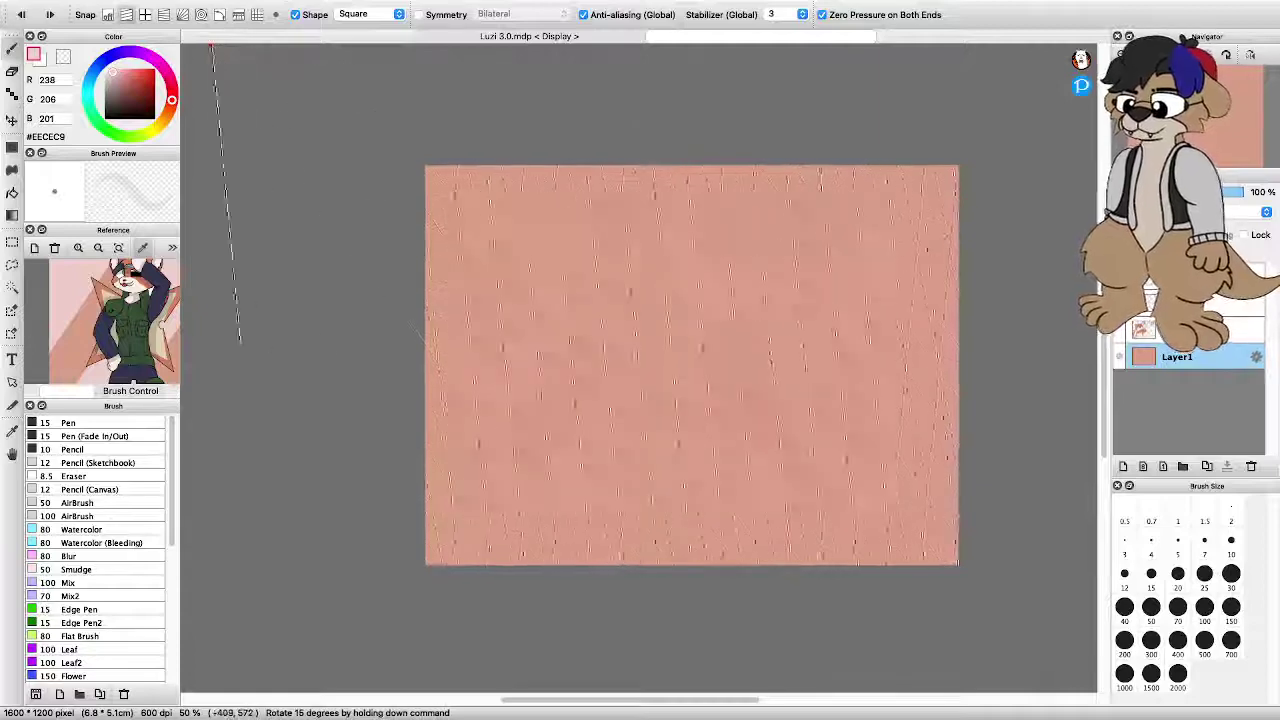
pyautogui.click(599, 270)
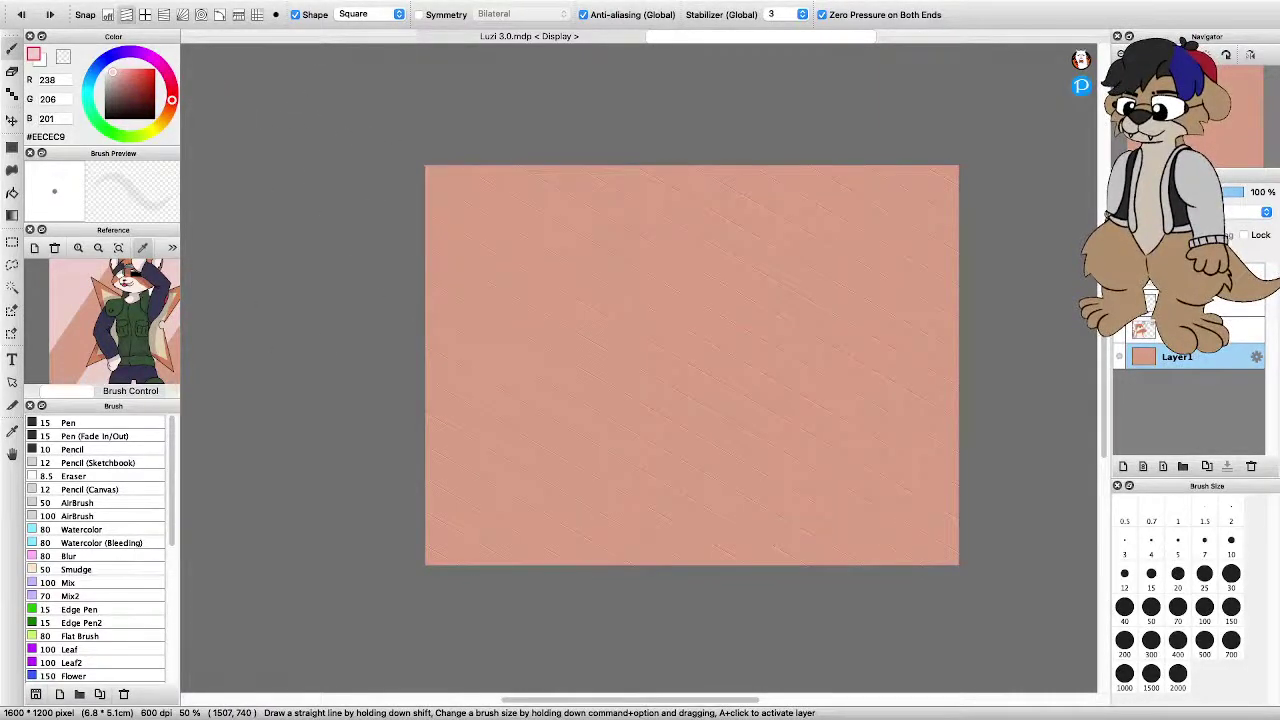
pyautogui.click(276, 14)
pyautogui.click(586, 472)
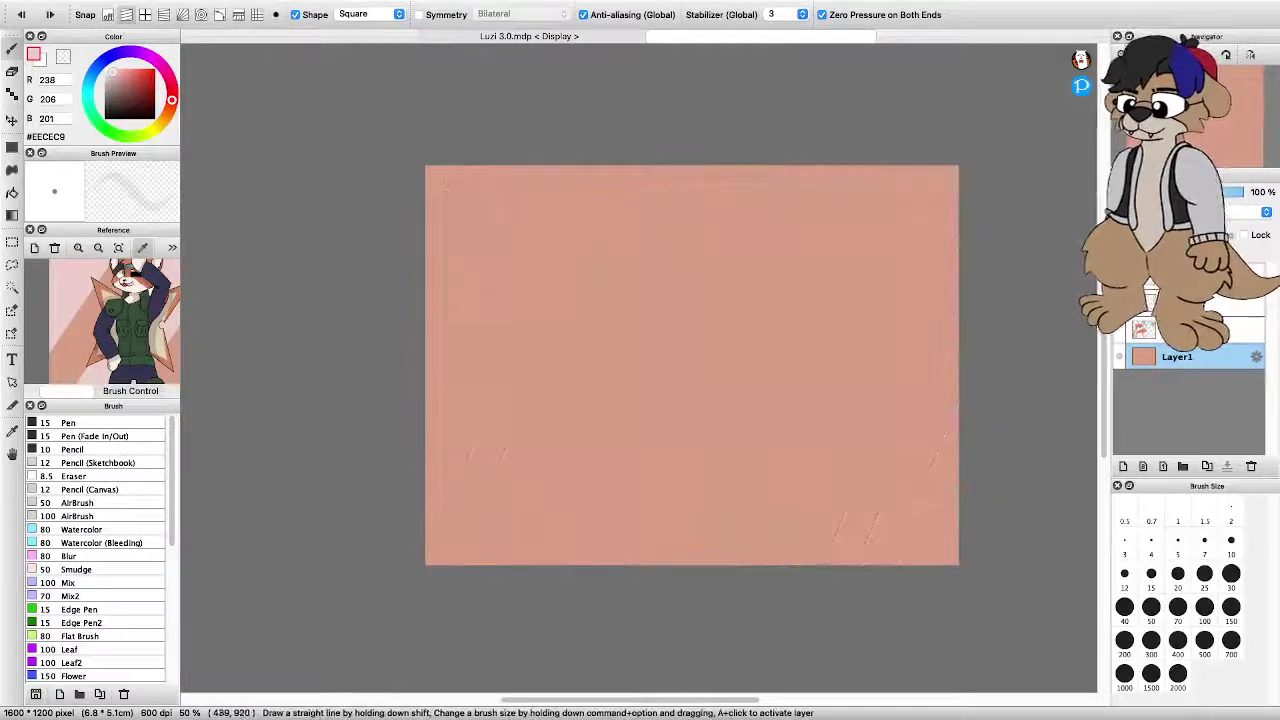
# Try several brush sizes, settle on one a few increments above 30, and turn off the brush's shape option
pyautogui.click(1178, 607)
pyautogui.click(1231, 640)
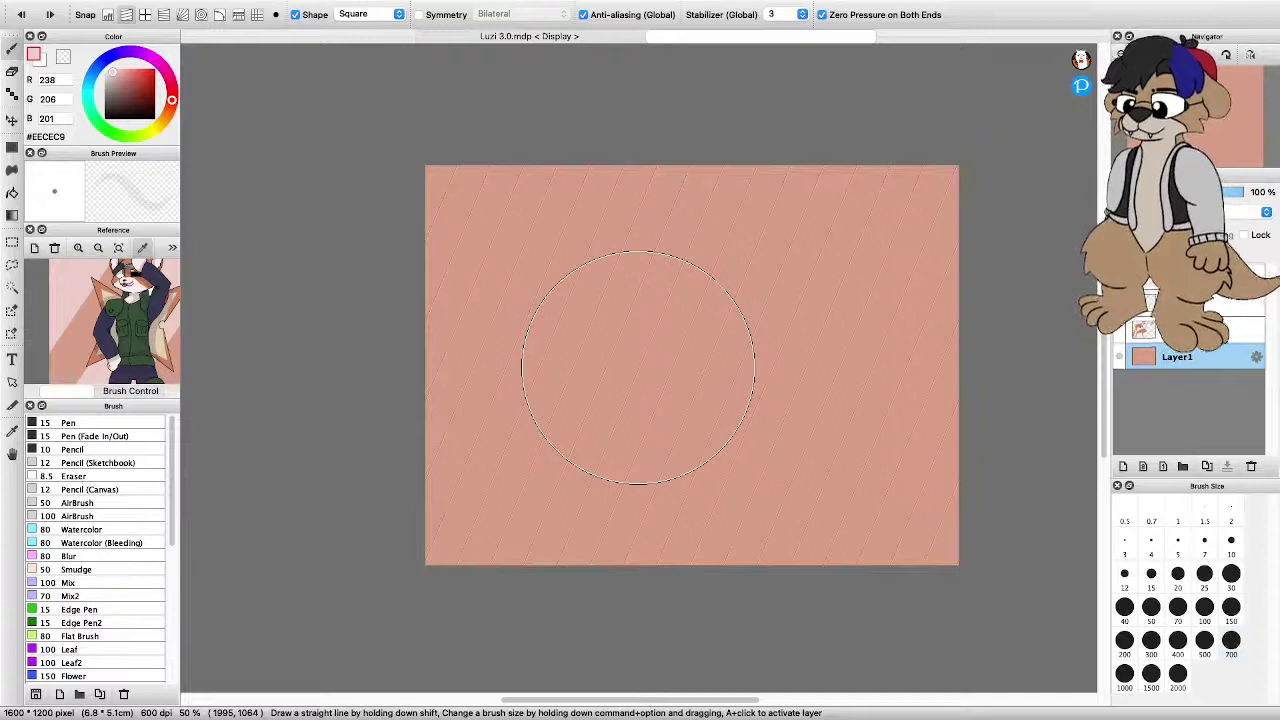
pyautogui.click(1231, 611)
pyautogui.click(1231, 578)
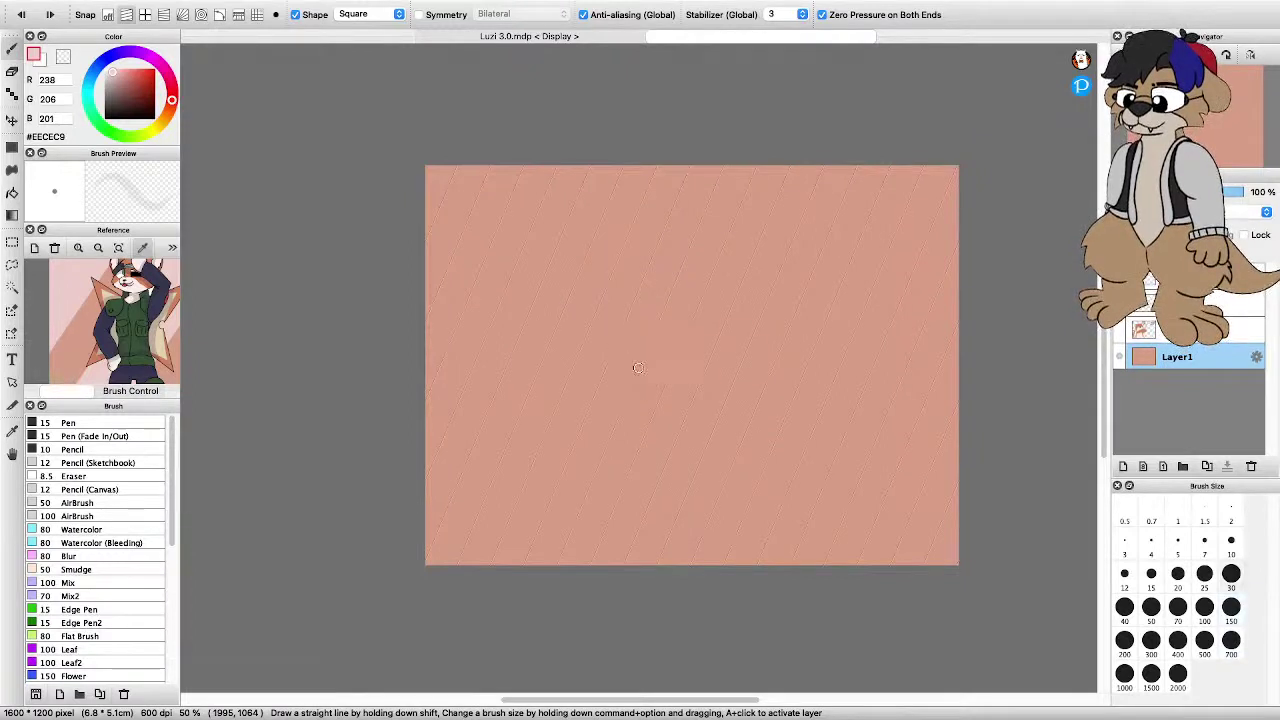
pyautogui.press(']')
pyautogui.press(']')
pyautogui.press(']')
pyautogui.press(']')
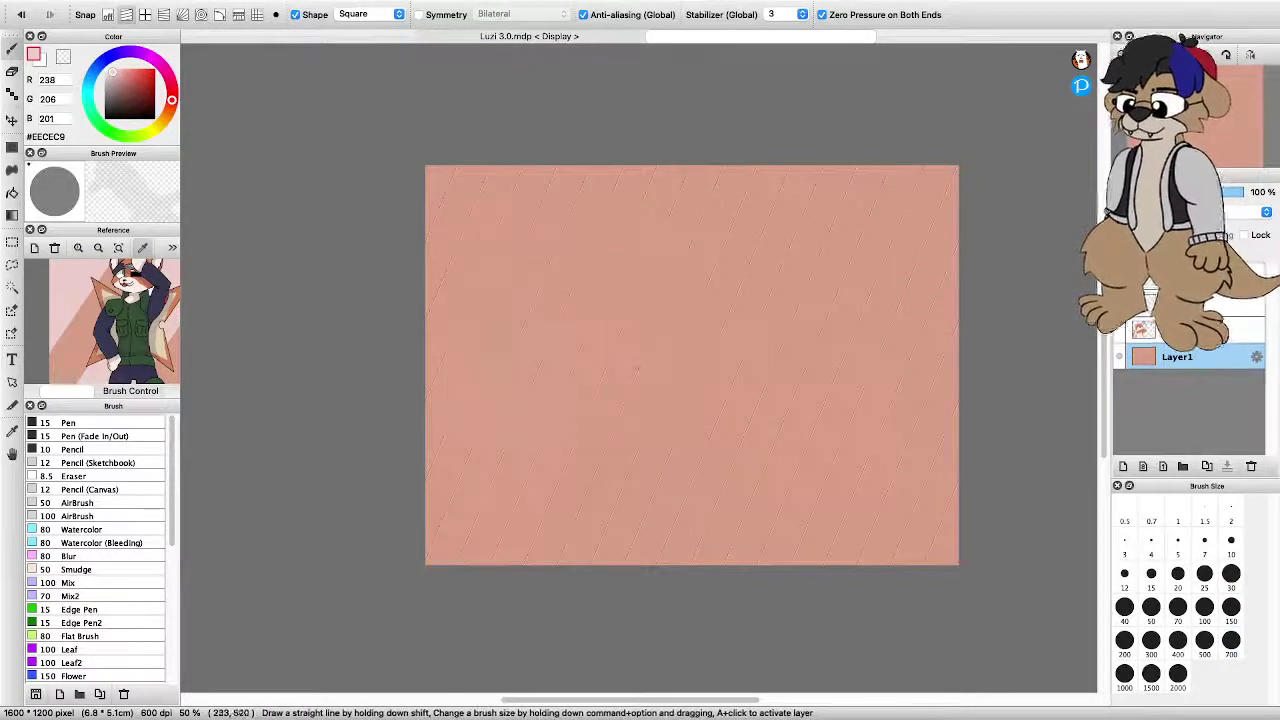
pyautogui.click(295, 14)
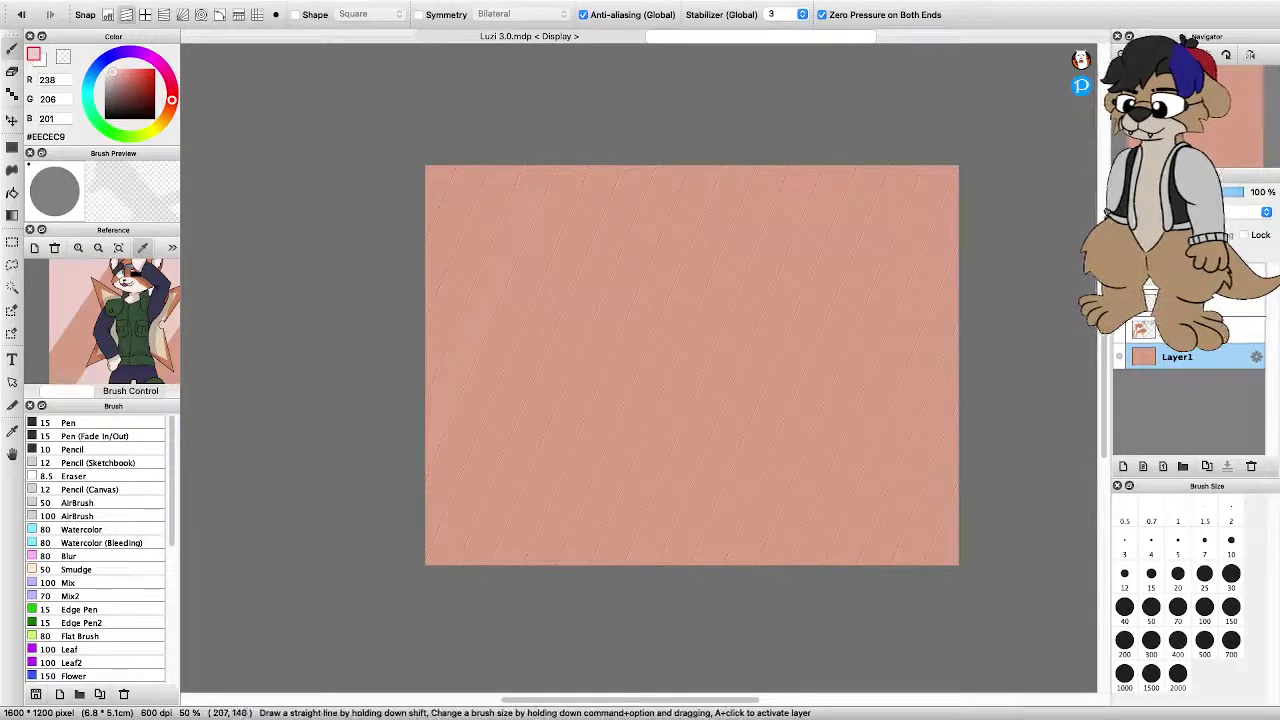
# Undo Layer1's background fill, resample #D79E87 from the reference image, and fill the layer with it again
pyautogui.moveTo(113, 72); pyautogui.dragTo(105, 69)
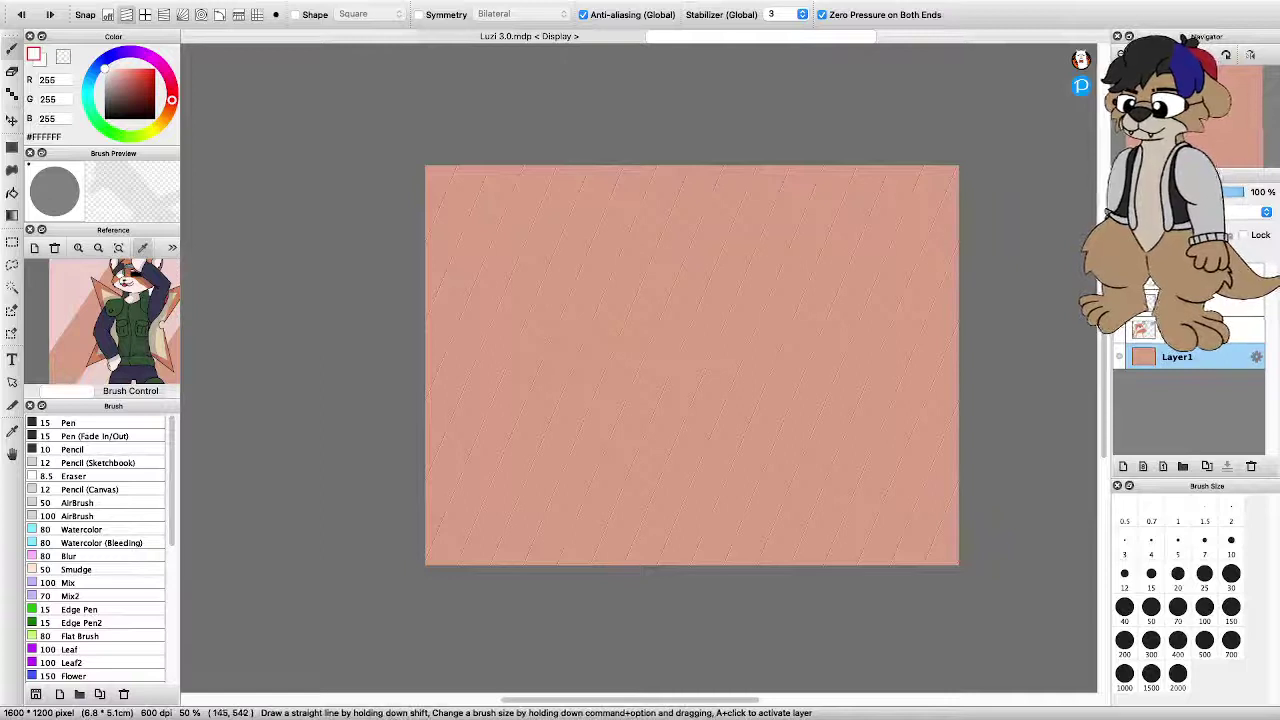
pyautogui.press('super+z')
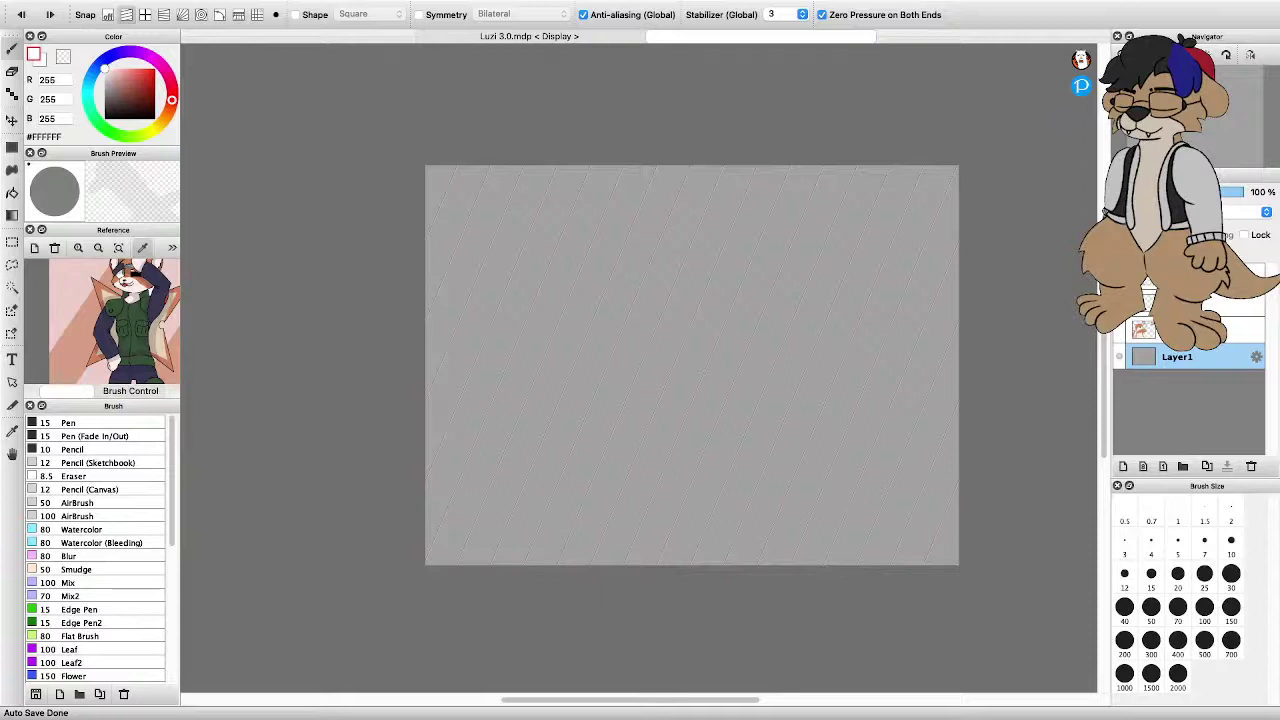
pyautogui.click(155, 282)
pyautogui.click(72, 328)
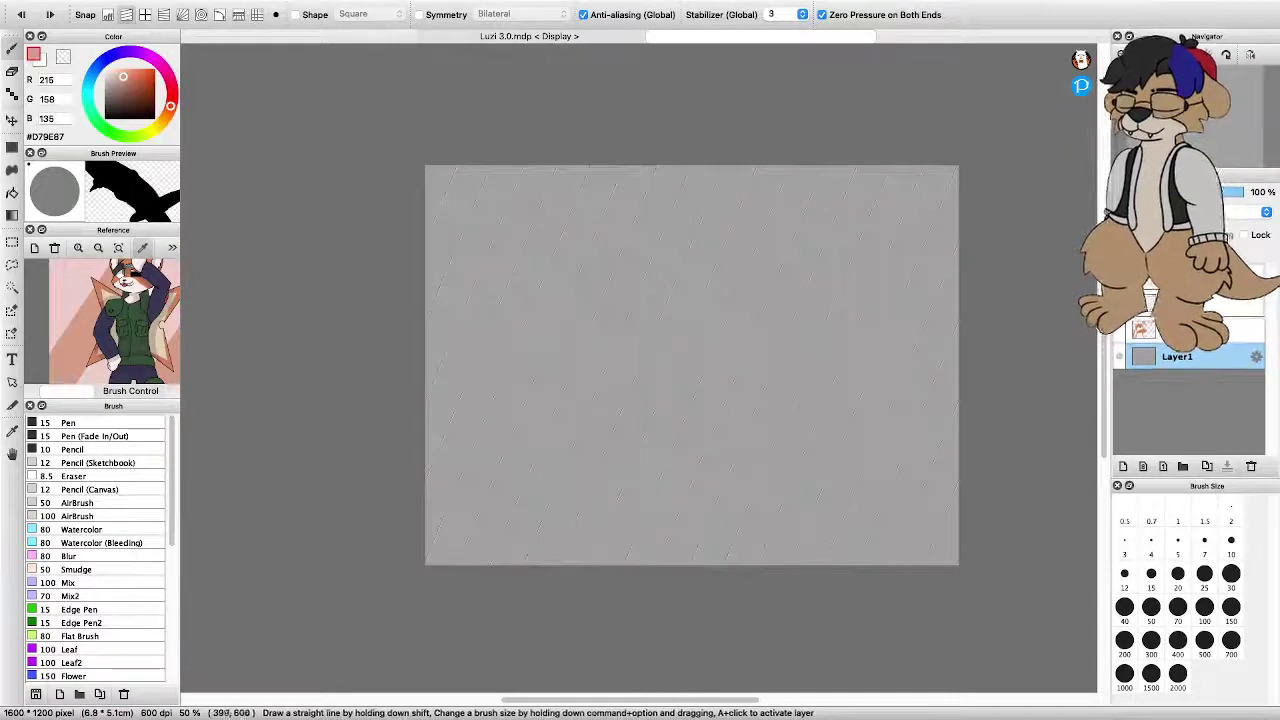
pyautogui.click(12, 193)
pyautogui.click(600, 436)
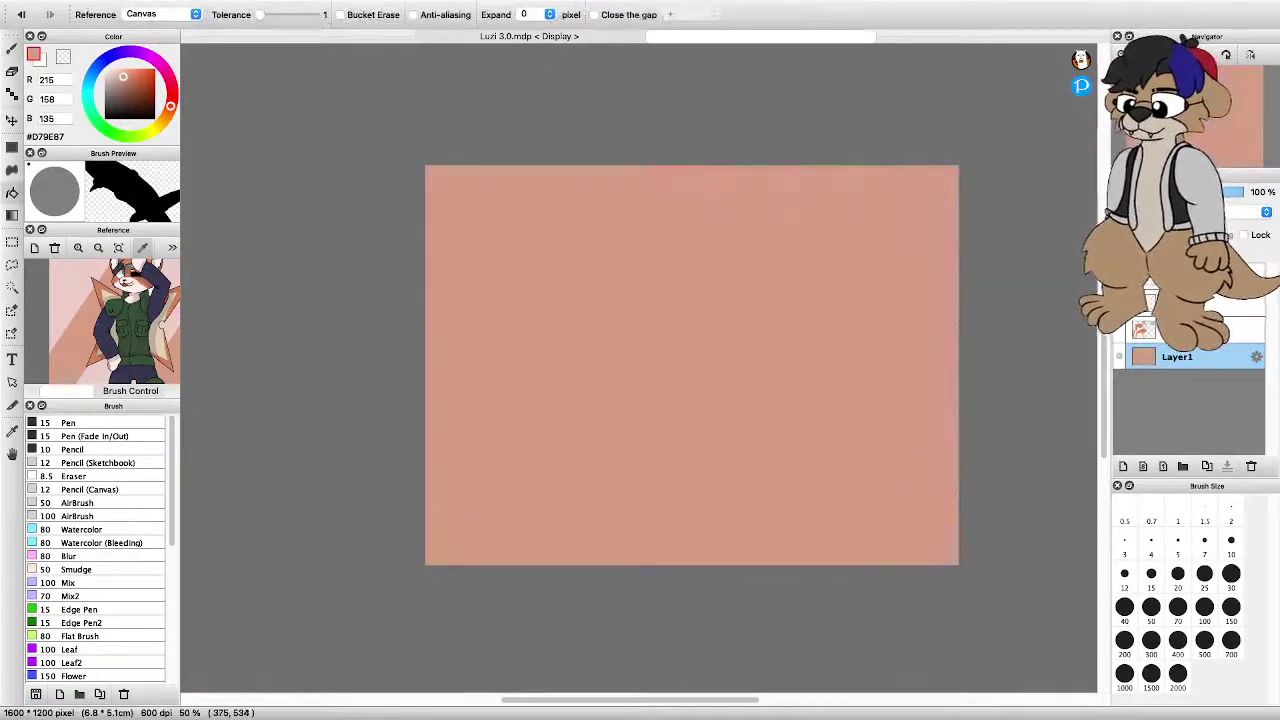
# Brush a wide diagonal stripe in #EECEC9, sampled from the reference, across Layer1's left part and cover the upper-left corner in the same color
pyautogui.press('b')
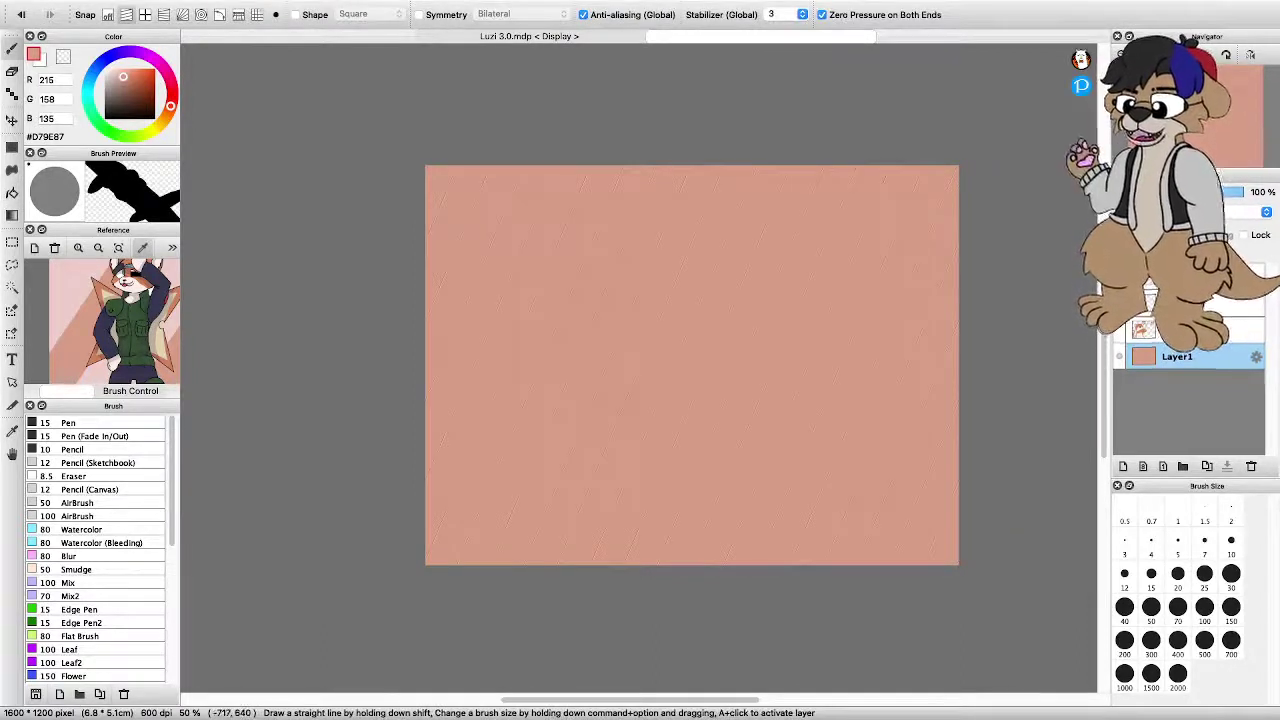
pyautogui.click(70, 285)
pyautogui.moveTo(444, 492); pyautogui.dragTo(600, 150)
pyautogui.press('super+z')
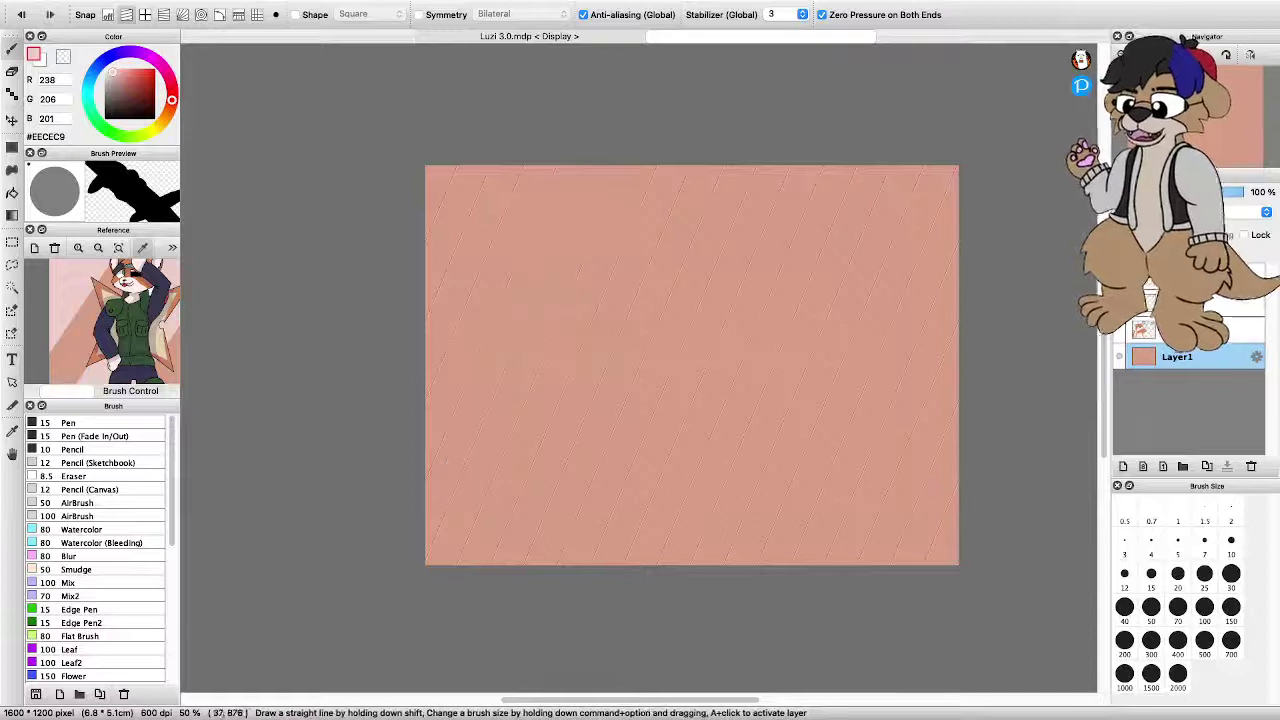
pyautogui.moveTo(420, 498)
pyautogui.mouseDown()
pyautogui.moveTo(541, 195)
pyautogui.moveTo(566, 156)
pyautogui.mouseUp()
pyautogui.moveTo(454, 474); pyautogui.dragTo(419, 562)
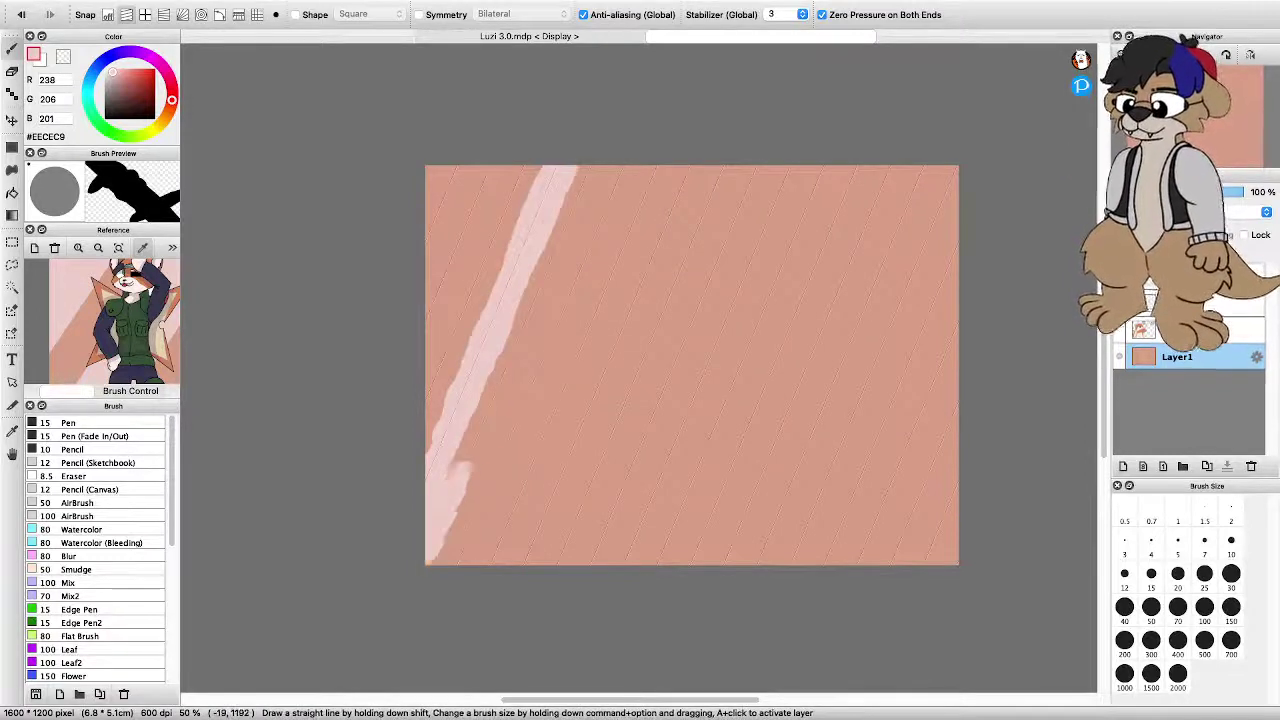
pyautogui.moveTo(445, 495); pyautogui.dragTo(600, 168)
pyautogui.moveTo(440, 565)
pyautogui.mouseDown()
pyautogui.moveTo(620, 168)
pyautogui.moveTo(598, 170)
pyautogui.mouseUp()
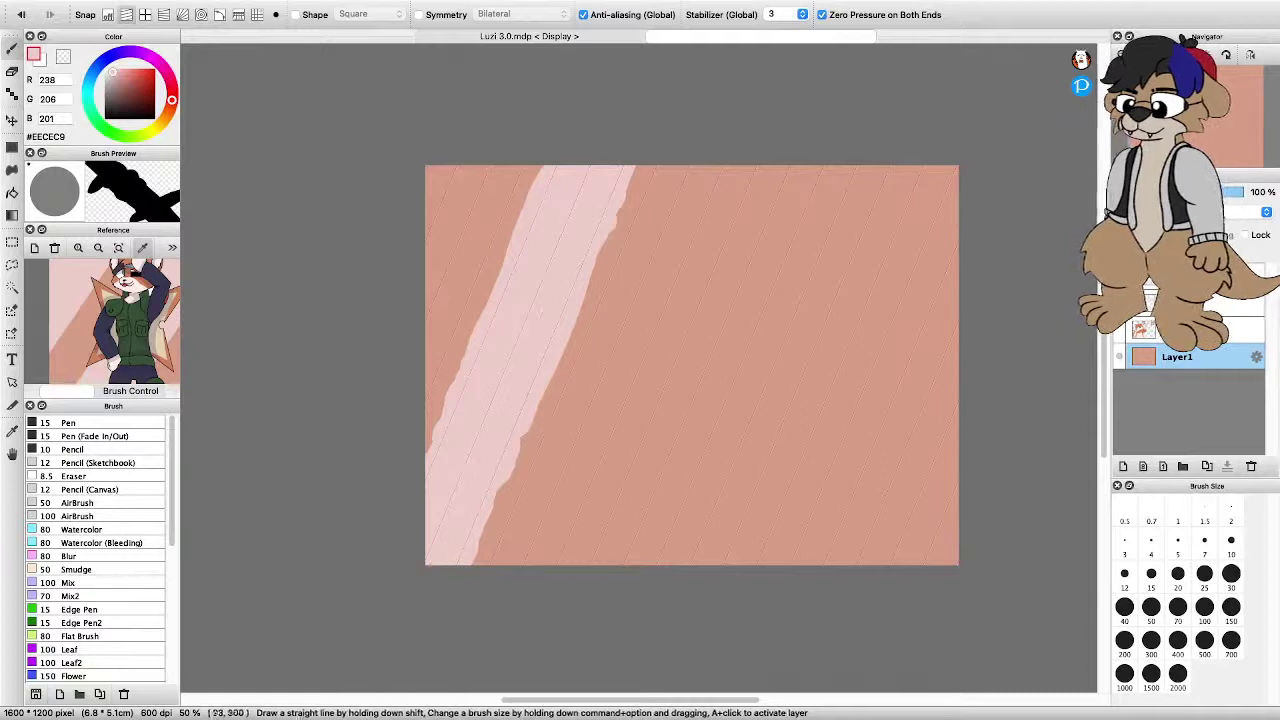
pyautogui.moveTo(418, 320)
pyautogui.mouseDown()
pyautogui.moveTo(494, 168)
pyautogui.moveTo(428, 242)
pyautogui.mouseUp()
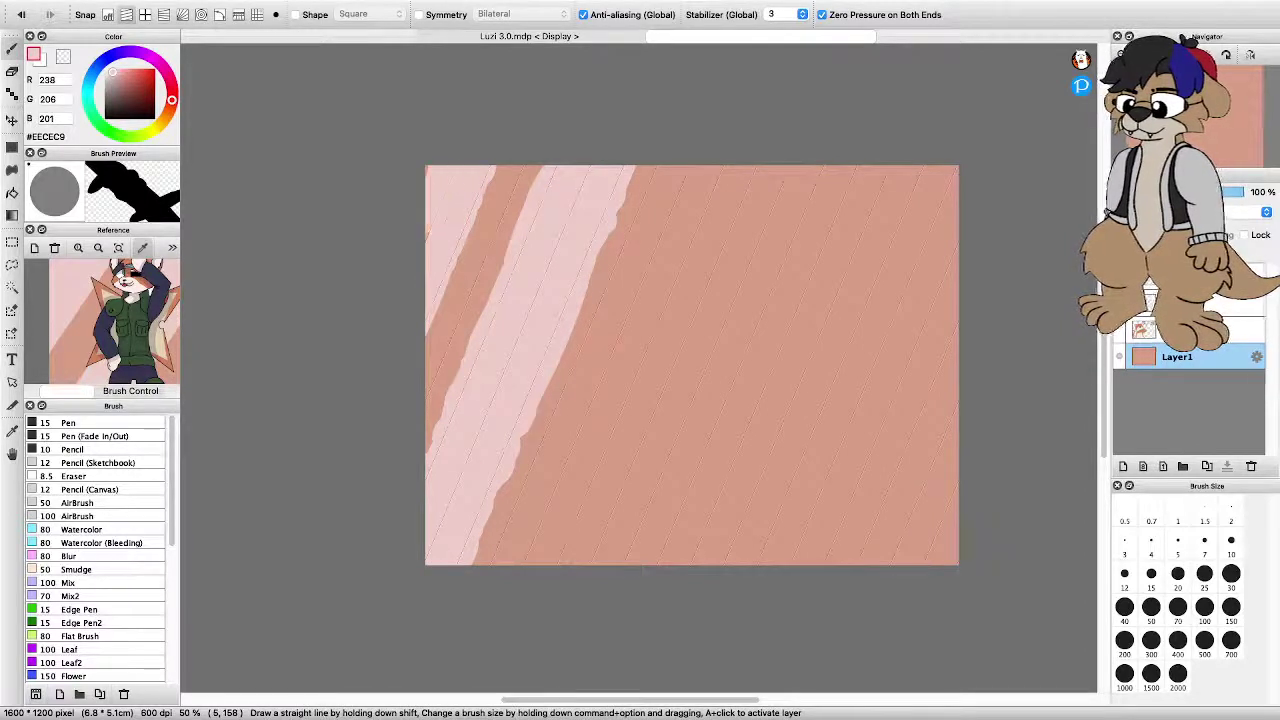
# Paint two more pale pink diagonal stripes on Layer1, a wide one across the middle and a narrow one farther right
pyautogui.moveTo(572, 566); pyautogui.dragTo(755, 166)
pyautogui.moveTo(634, 562)
pyautogui.mouseDown()
pyautogui.moveTo(742, 310)
pyautogui.moveTo(805, 168)
pyautogui.mouseUp()
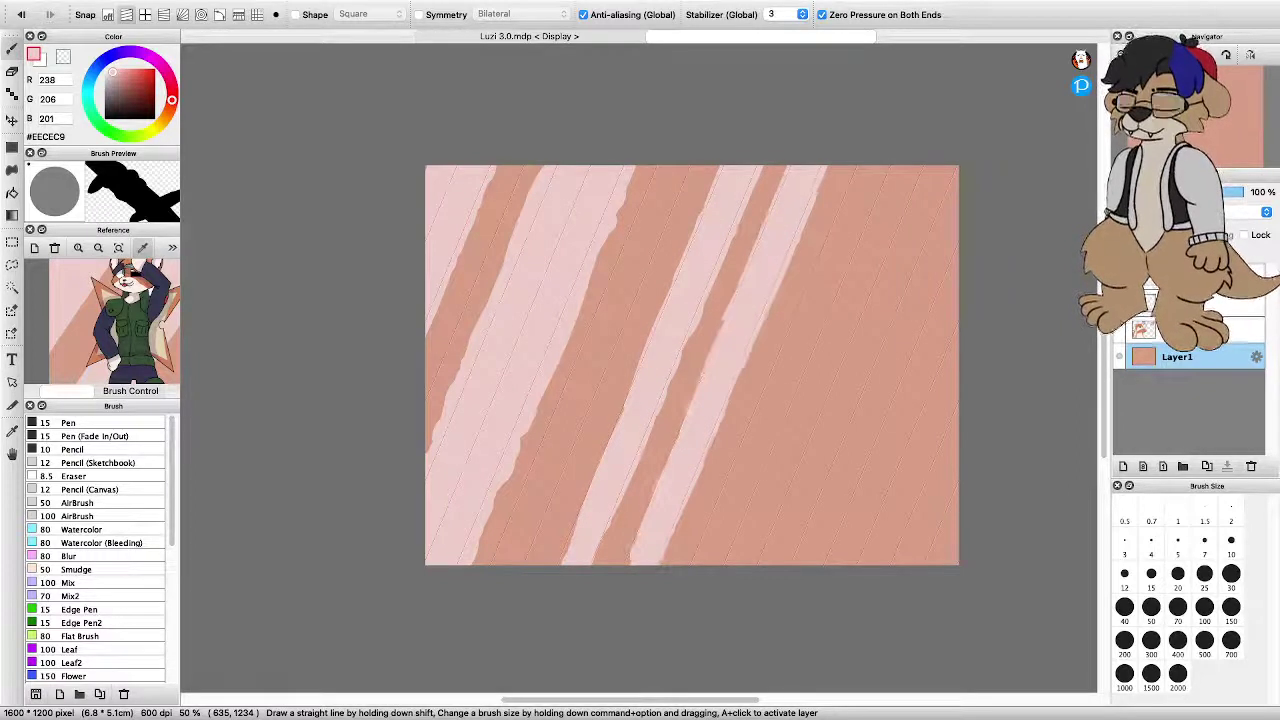
pyautogui.moveTo(729, 284)
pyautogui.mouseDown()
pyautogui.moveTo(775, 168)
pyautogui.moveTo(588, 566)
pyautogui.mouseUp()
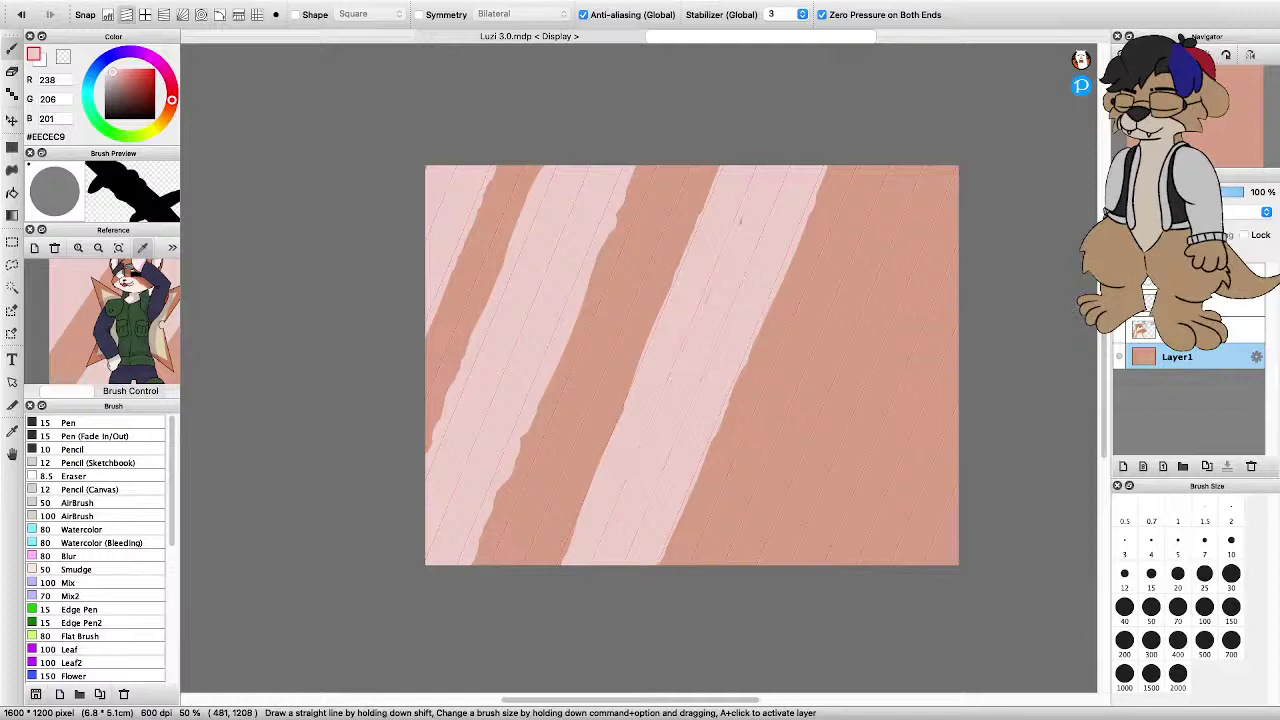
pyautogui.moveTo(740, 565); pyautogui.dragTo(925, 168)
pyautogui.moveTo(876, 206); pyautogui.dragTo(862, 252)
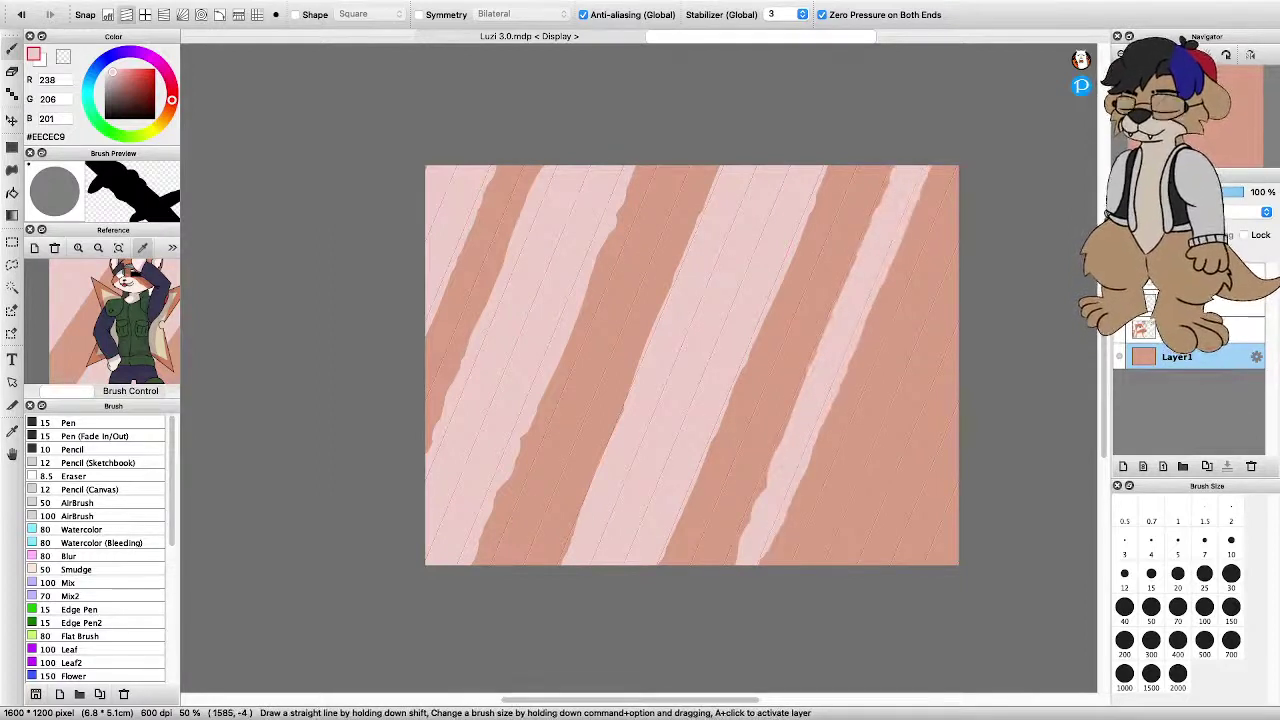
# Paint more pale pink on Layer1, widening the narrow stripe toward the right edge and covering the lower-right corner
pyautogui.moveTo(785, 565)
pyautogui.mouseDown()
pyautogui.moveTo(952, 162)
pyautogui.moveTo(812, 564)
pyautogui.moveTo(945, 275)
pyautogui.moveTo(934, 290)
pyautogui.mouseUp()
pyautogui.moveTo(890, 565)
pyautogui.mouseDown()
pyautogui.moveTo(960, 428)
pyautogui.moveTo(895, 563)
pyautogui.mouseUp()
pyautogui.press('super+z')
pyautogui.moveTo(955, 494)
pyautogui.mouseDown()
pyautogui.moveTo(918, 565)
pyautogui.moveTo(958, 531)
pyautogui.mouseUp()
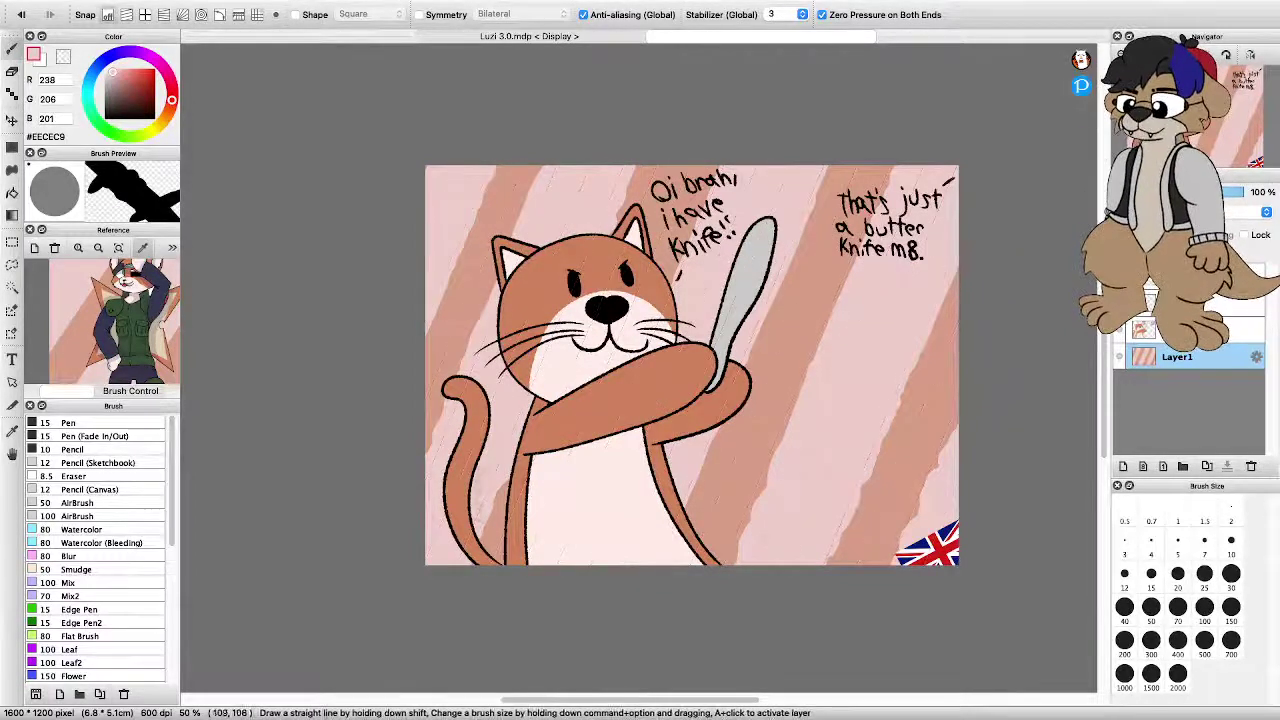
# Examine the cat, captions and knife against the finished striped background, both as a whole and up close
pyautogui.scroll(-4, 657, 346)
pyautogui.scroll(3, 676, 363)
pyautogui.press('super+plus')
pyautogui.press('super+plus')
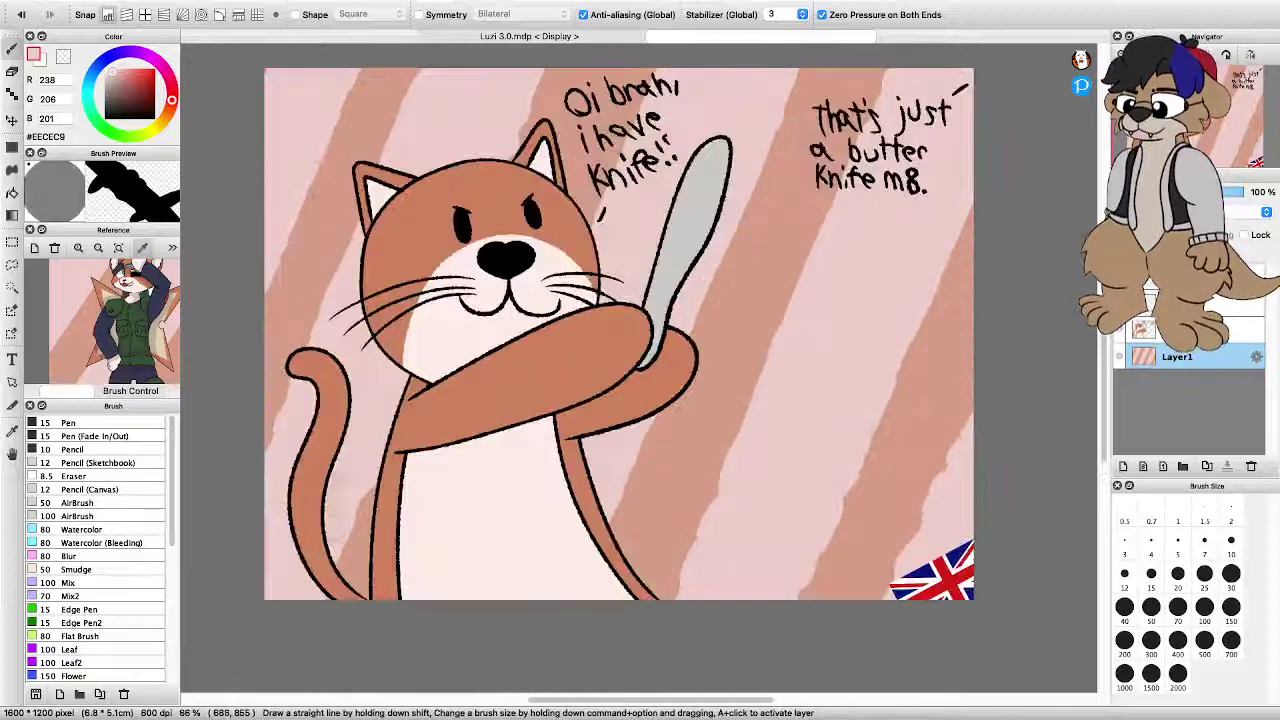
pyautogui.scroll(-2, 528, 344)
pyautogui.scroll(2, 518, 250)
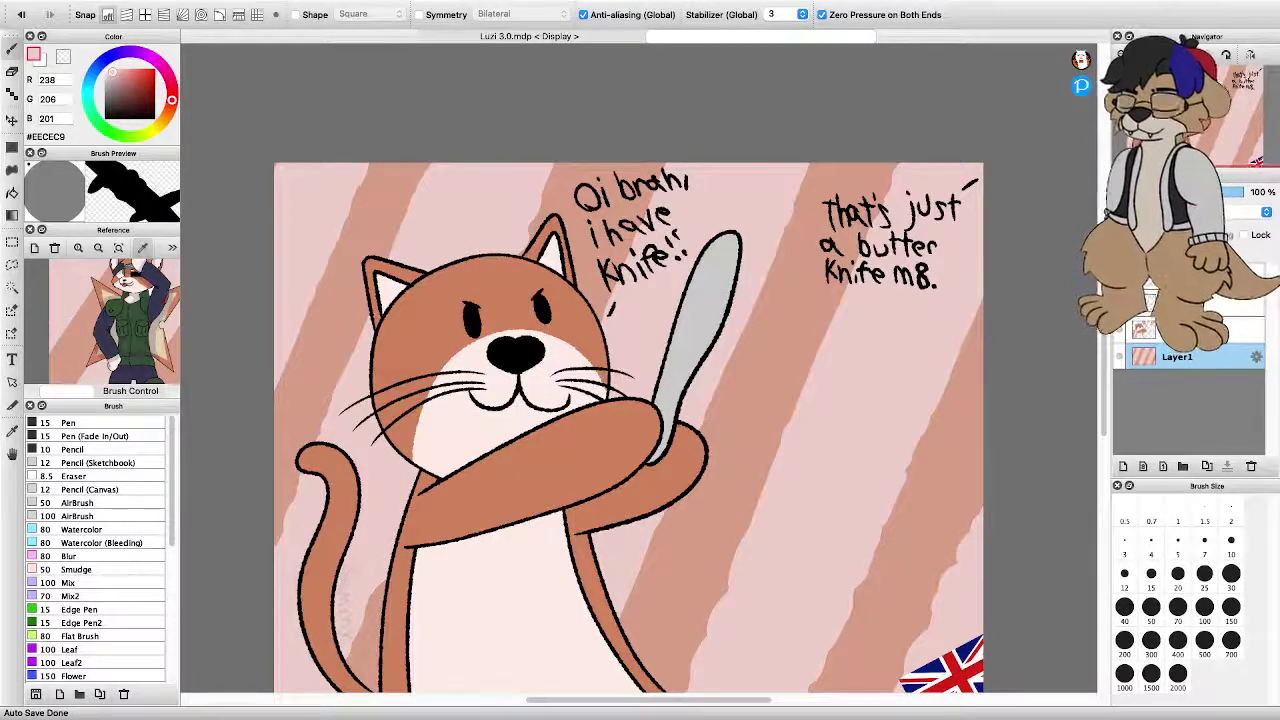
pyautogui.scroll(-2, 597, 222)
pyautogui.scroll(4, 640, 230)
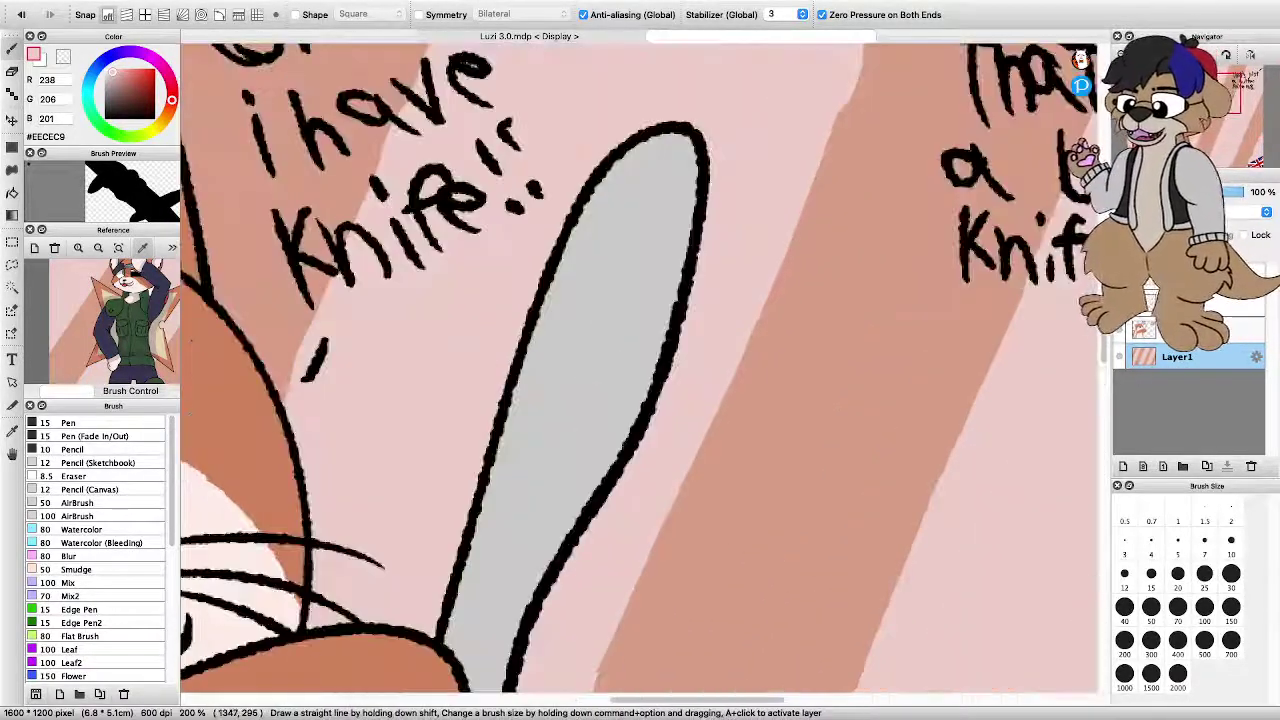
# Select the cat layer above Layer1 and mix a pale butter yellow, #E3E883, as the brush color
pyautogui.click(1180, 329)
pyautogui.scroll(-2, 540, 378)
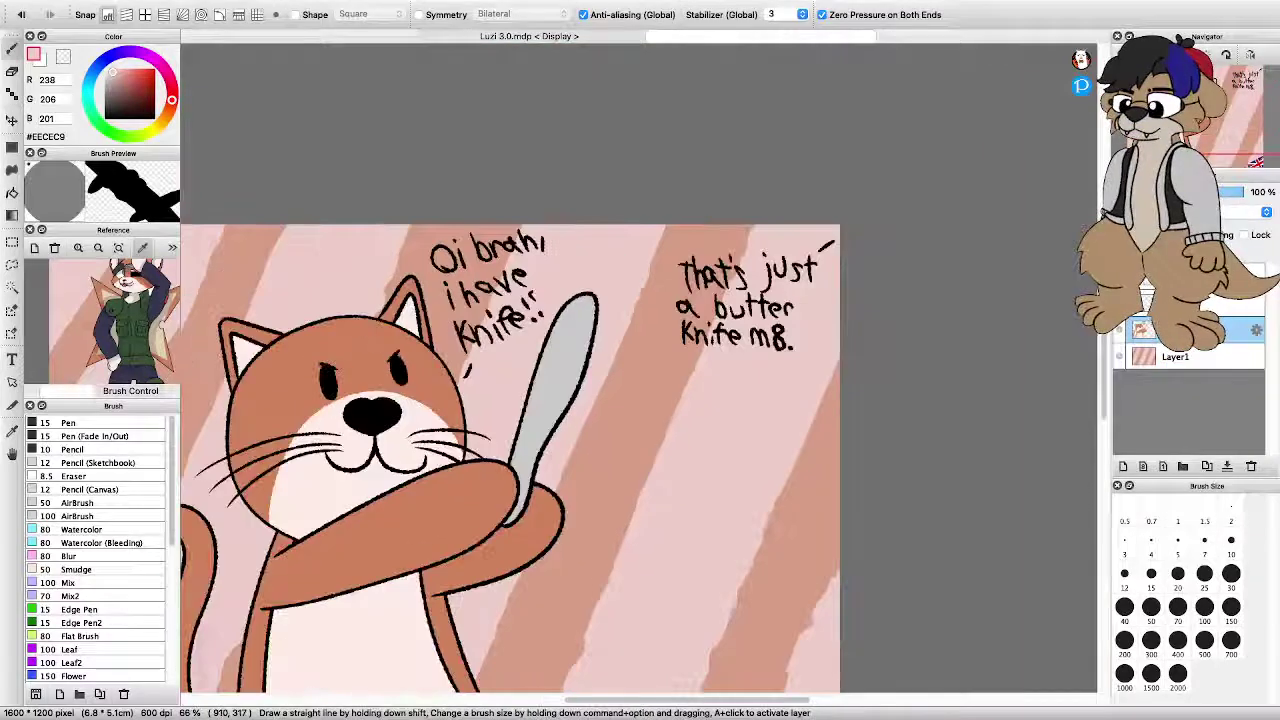
pyautogui.scroll(1, 498, 390)
pyautogui.click(152, 130)
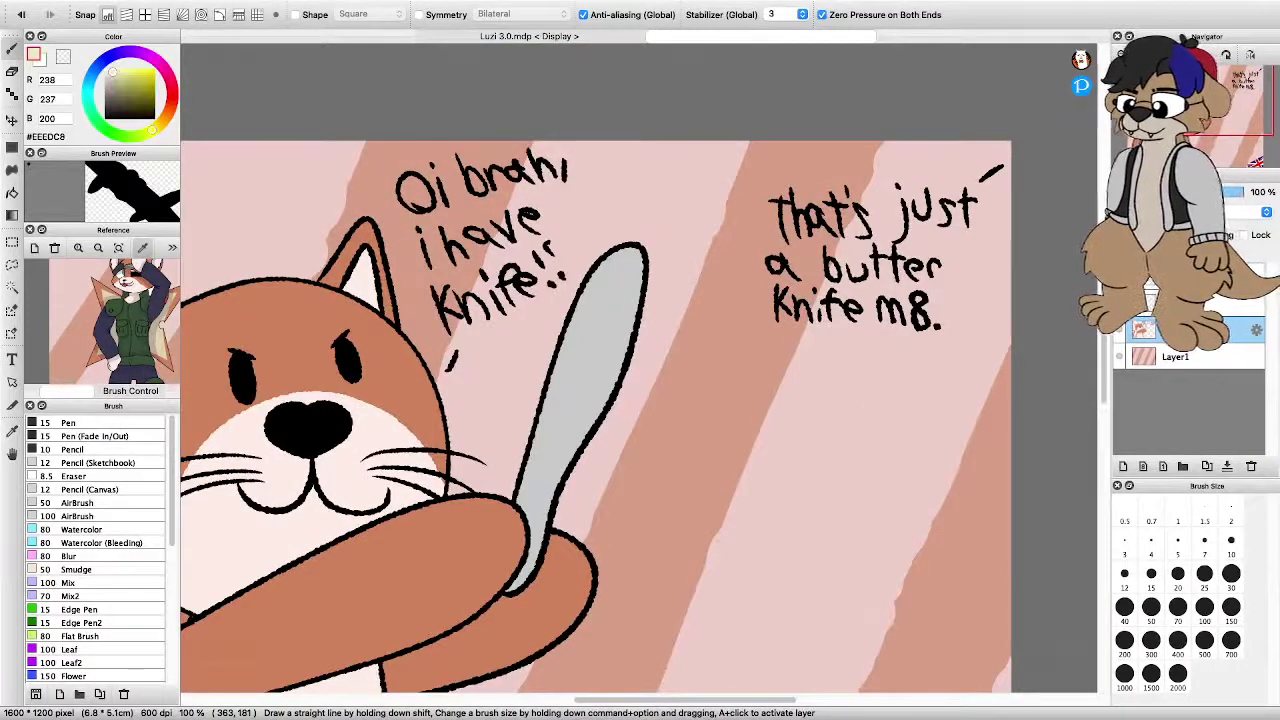
pyautogui.rightClick(585, 370)
pyautogui.click(152, 130)
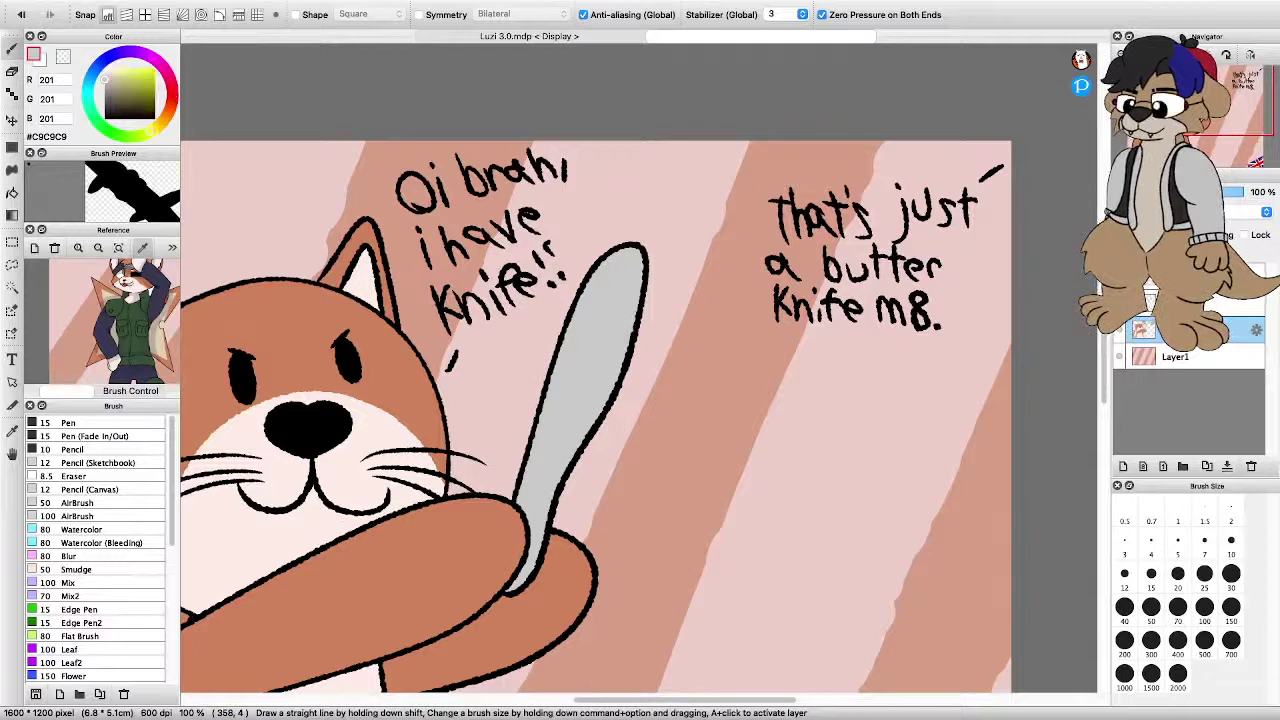
pyautogui.moveTo(112, 78); pyautogui.dragTo(126, 73)
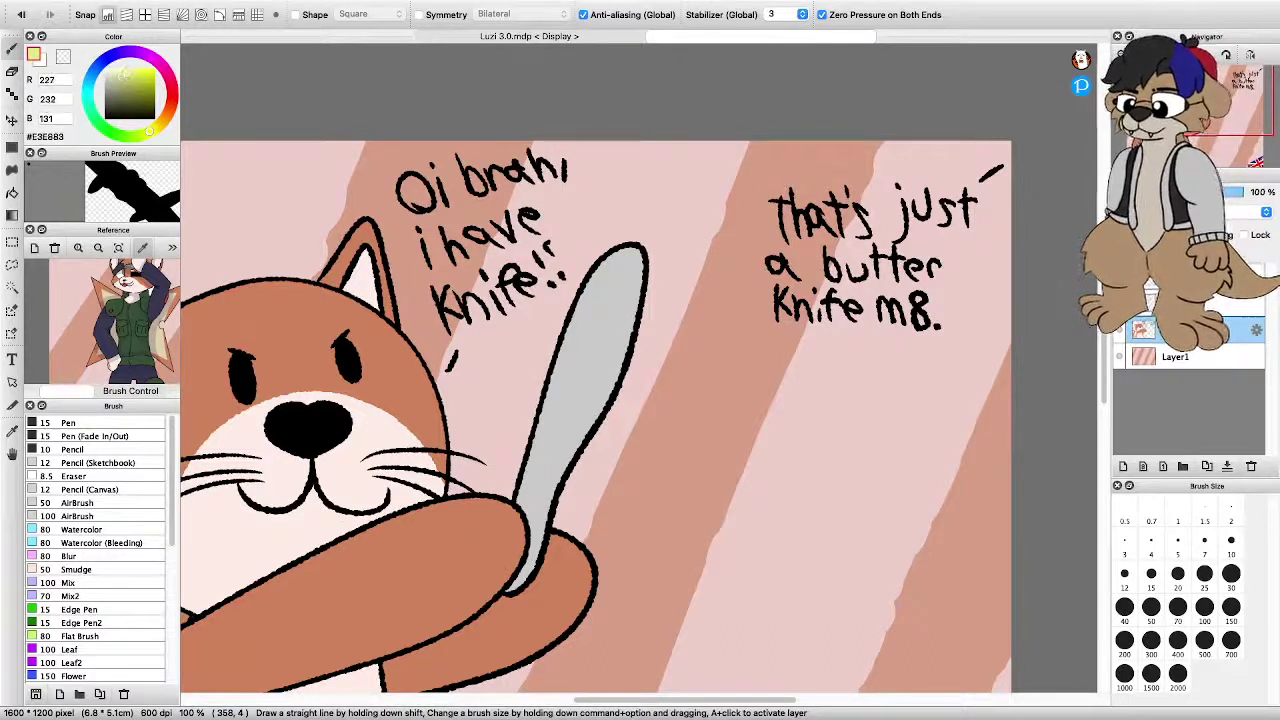
# Try butter-yellow strokes on the knife blade with a large brush and with a smaller one, undoing each stroke
pyautogui.moveTo(566, 440); pyautogui.dragTo(572, 398)
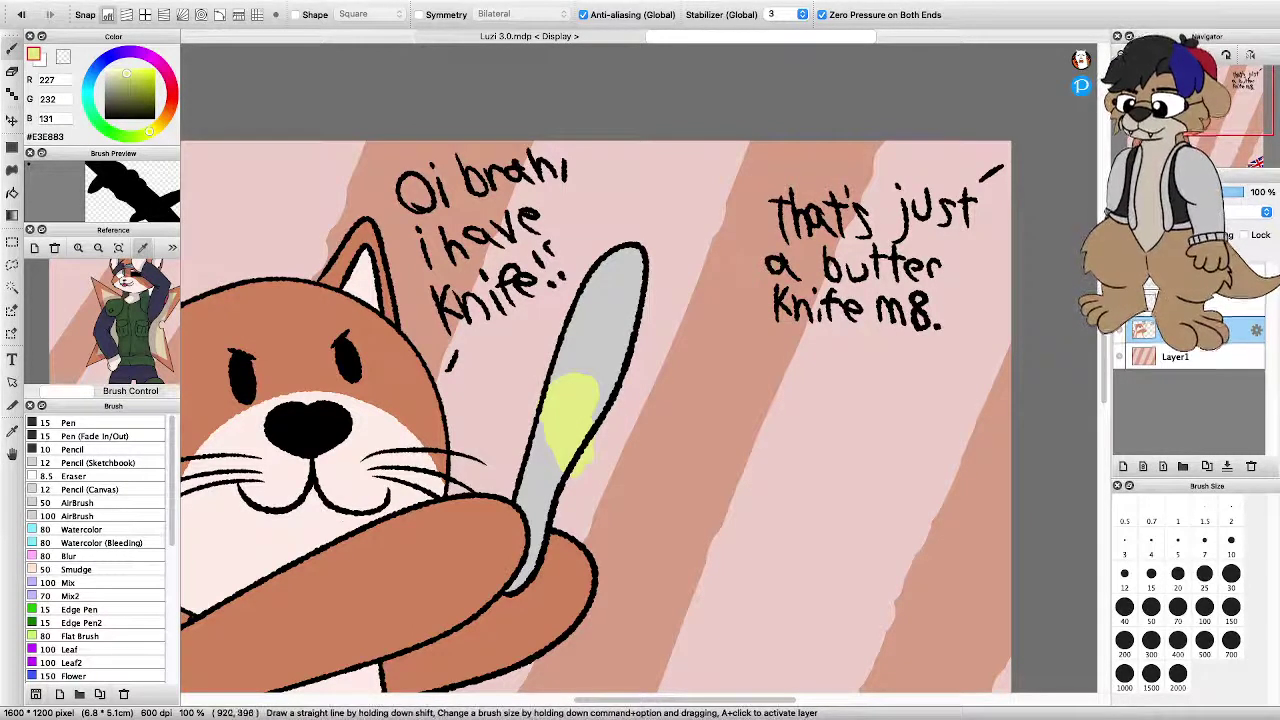
pyautogui.press('super+z')
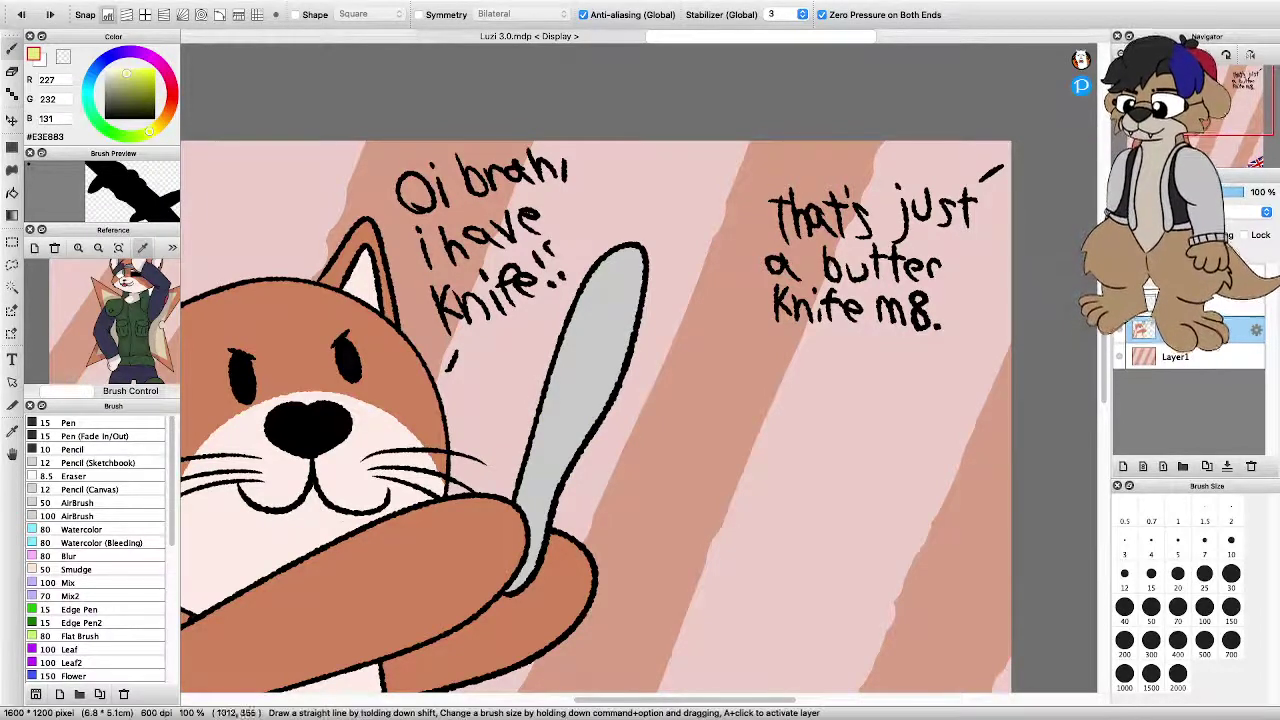
pyautogui.scroll(2, 593, 394)
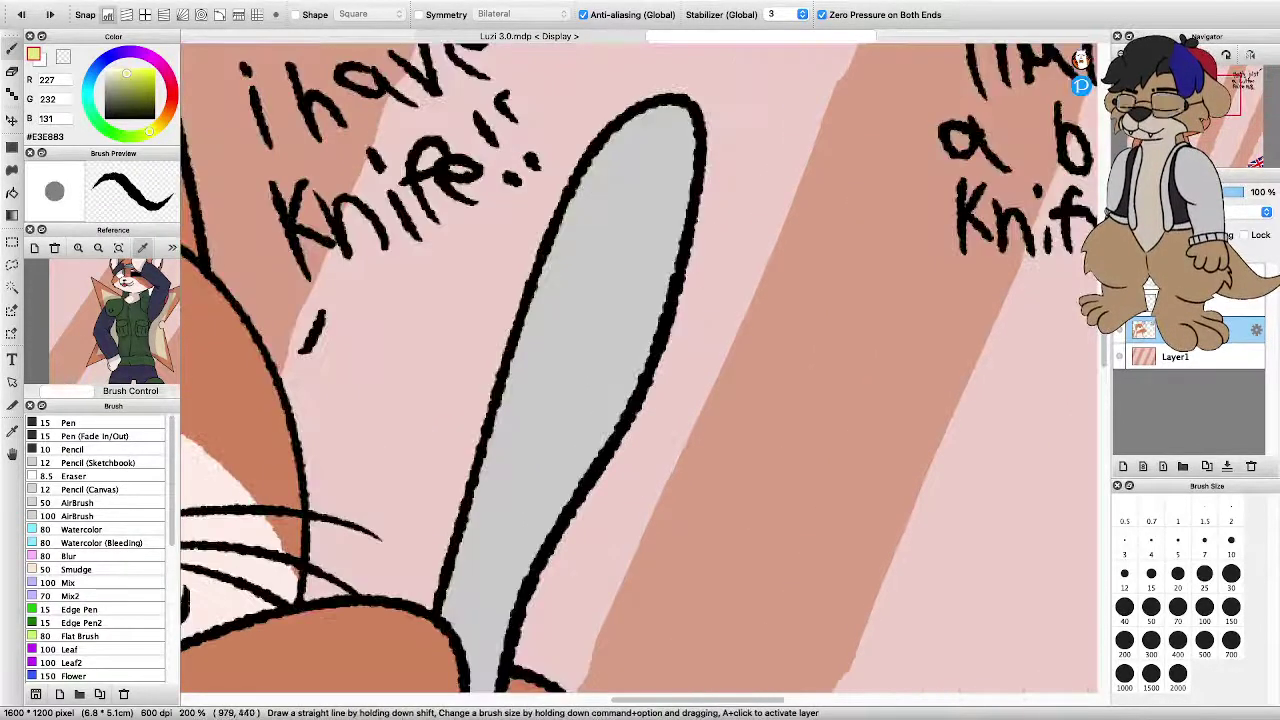
pyautogui.moveTo(576, 488)
pyautogui.mouseDown()
pyautogui.moveTo(567, 438)
pyautogui.moveTo(586, 355)
pyautogui.moveTo(642, 226)
pyautogui.mouseUp()
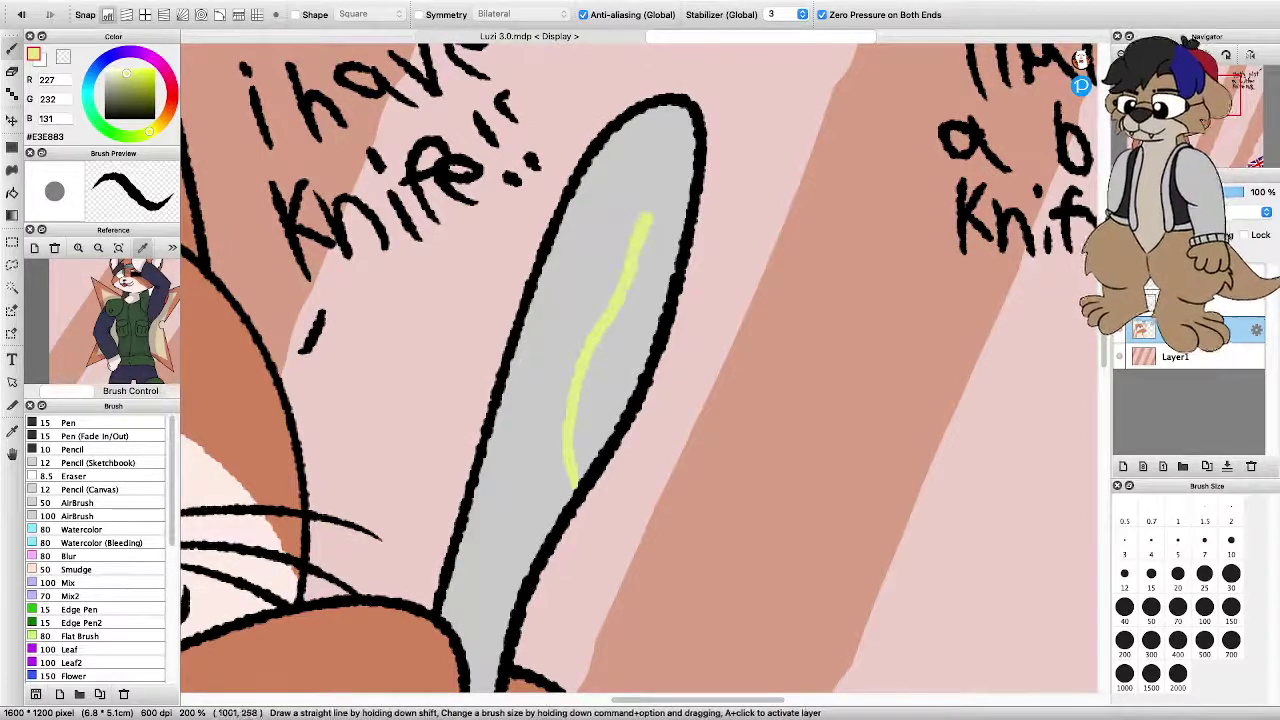
pyautogui.press('super+z')
# Paint a solid wavy-edged #E3E883 patch of butter along the right edge of the knife blade
pyautogui.moveTo(566, 490)
pyautogui.mouseDown()
pyautogui.moveTo(572, 415)
pyautogui.moveTo(636, 268)
pyautogui.moveTo(650, 196)
pyautogui.moveTo(688, 176)
pyautogui.moveTo(677, 246)
pyautogui.moveTo(572, 488)
pyautogui.moveTo(613, 320)
pyautogui.moveTo(670, 200)
pyautogui.moveTo(588, 440)
pyautogui.mouseUp()
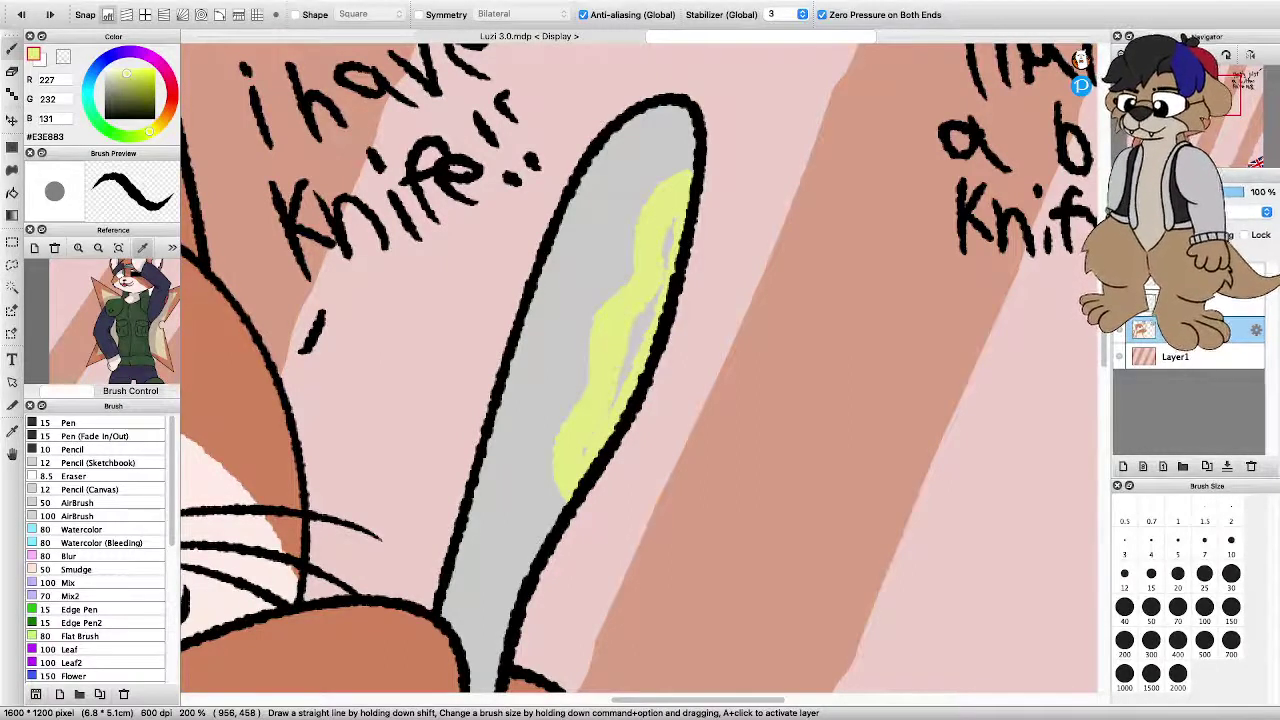
pyautogui.moveTo(622, 390)
pyautogui.mouseDown()
pyautogui.moveTo(645, 320)
pyautogui.moveTo(636, 345)
pyautogui.mouseUp()
pyautogui.moveTo(668, 262)
pyautogui.mouseDown()
pyautogui.moveTo(671, 224)
pyautogui.moveTo(664, 251)
pyautogui.mouseUp()
pyautogui.scroll(-3, 662, 253)
pyautogui.scroll(-2, 626, 209)
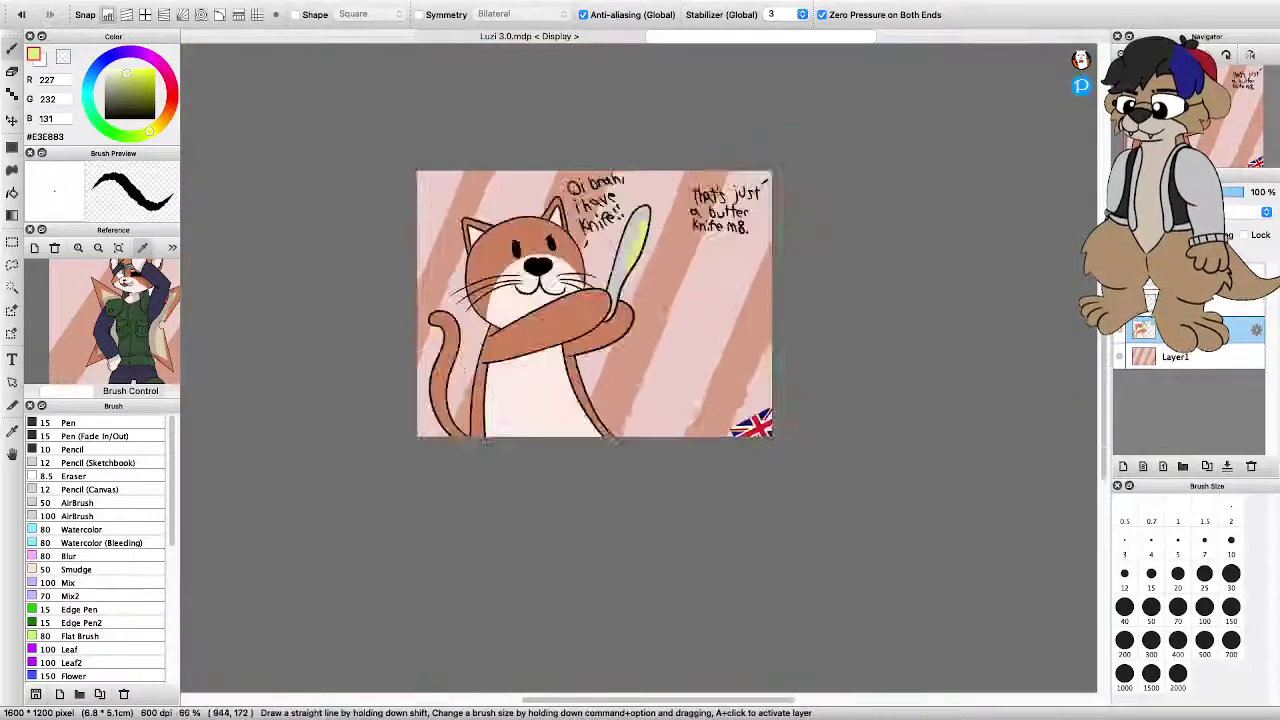
pyautogui.scroll(2, 535, 175)
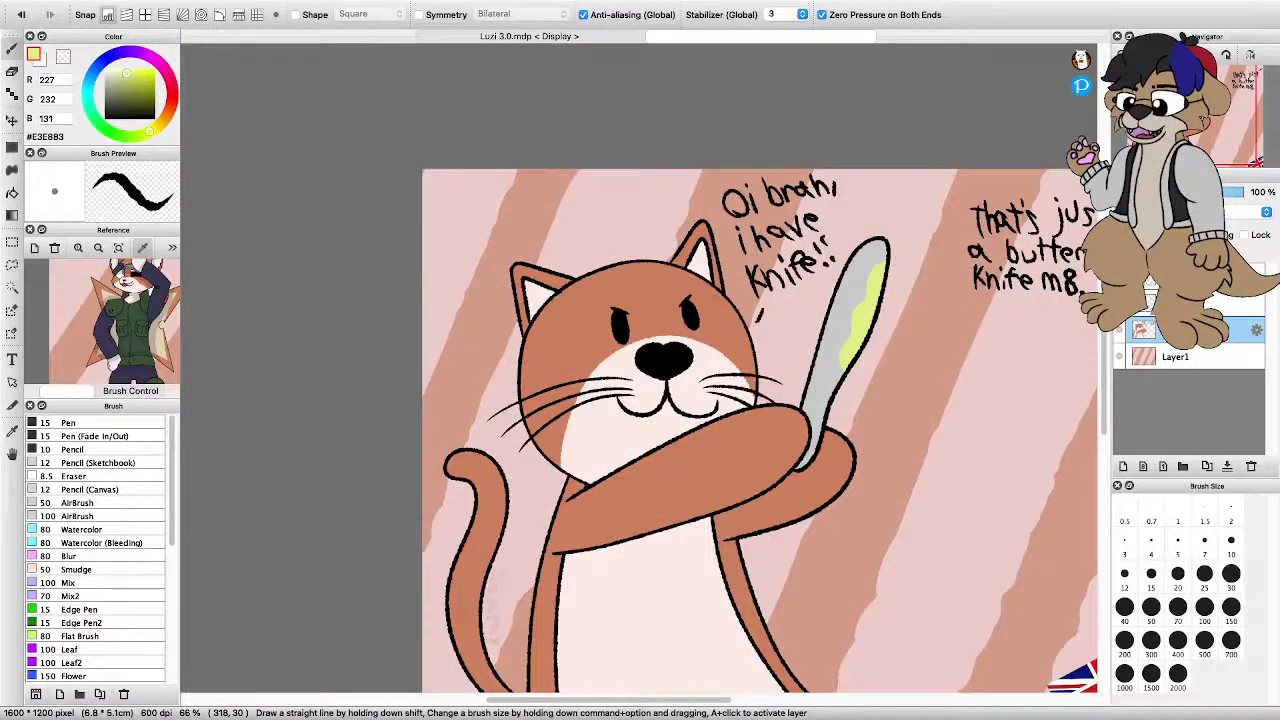
pyautogui.press('super+plus')
pyautogui.press('super+plus')
pyautogui.press('super+plus')
pyautogui.press('super+plus')
pyautogui.moveTo(845, 258)
pyautogui.mouseDown()
pyautogui.moveTo(905, 170)
pyautogui.moveTo(840, 255)
pyautogui.moveTo(818, 384)
pyautogui.mouseUp()
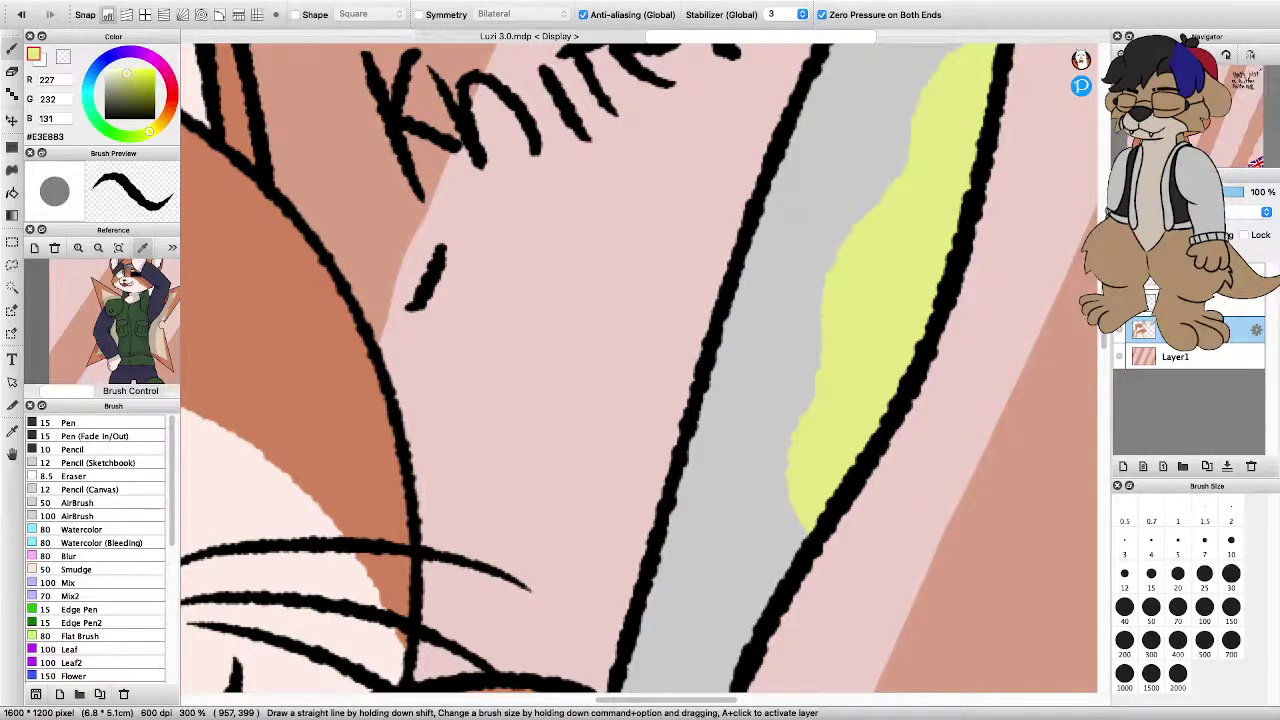
# Examine the whole drawing and the butter patch on the knife at several magnifications
pyautogui.scroll(-3, 946, 130)
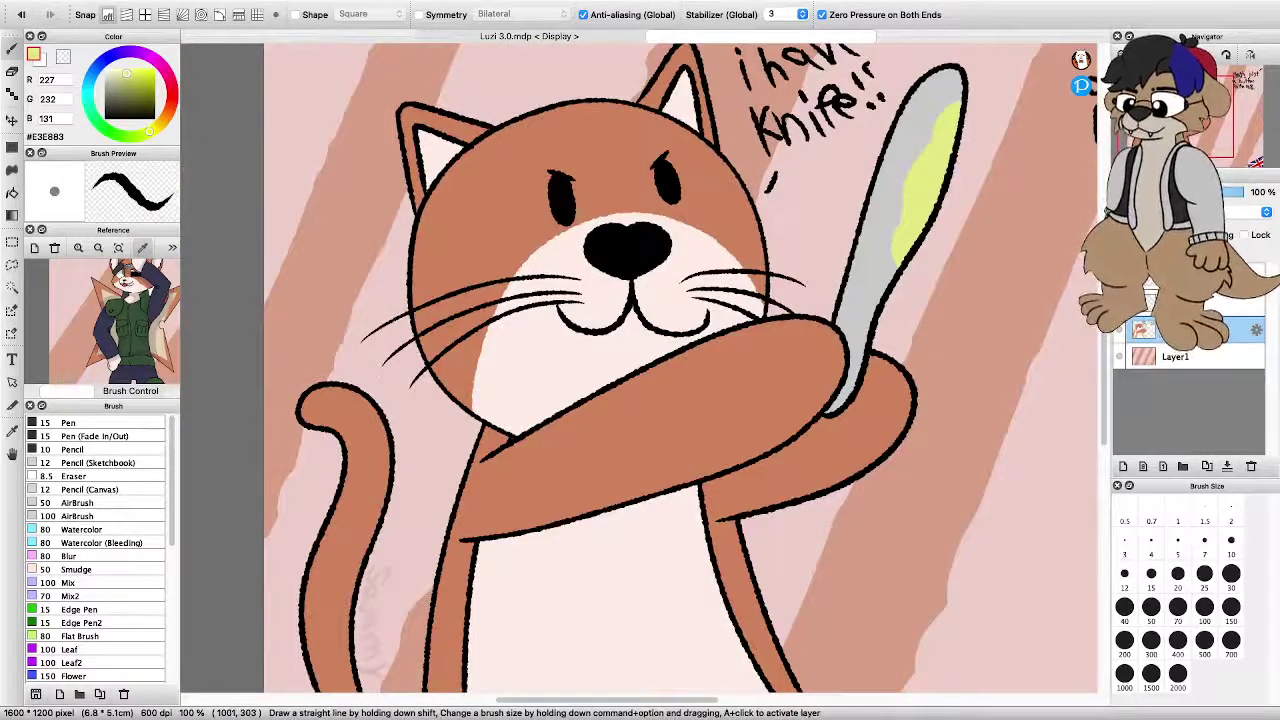
pyautogui.scroll(-4, 930, 163)
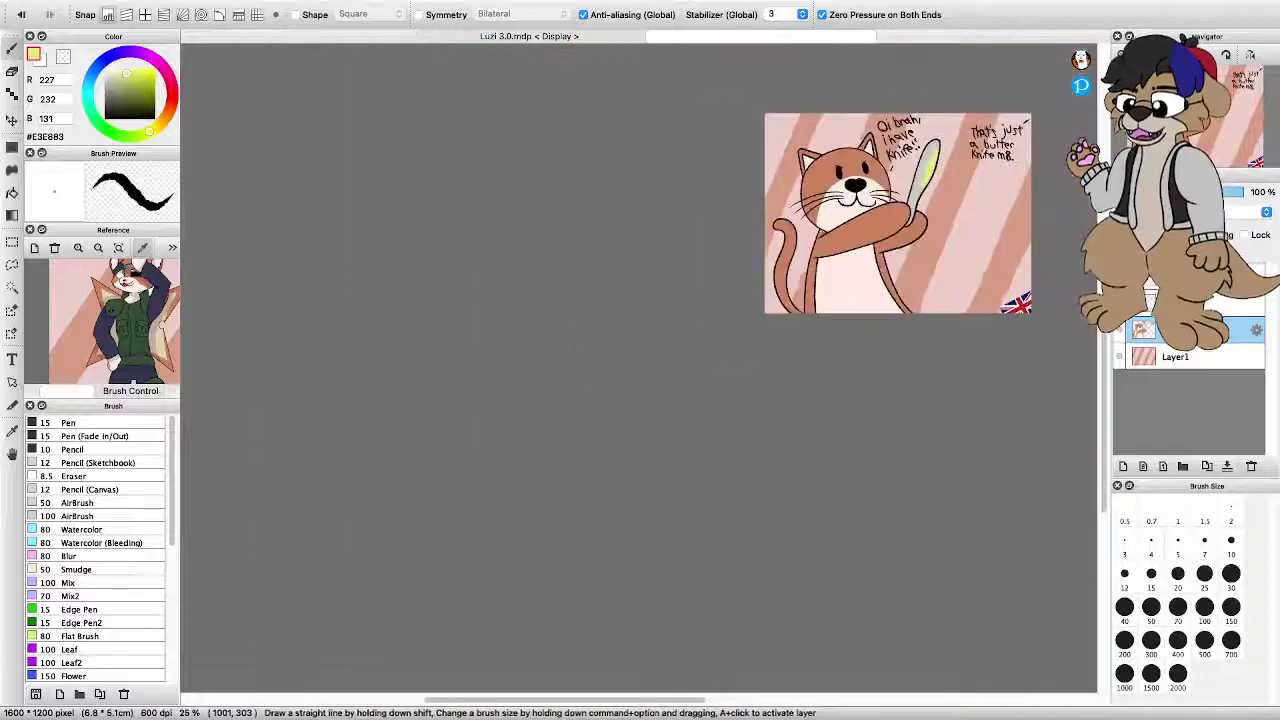
pyautogui.scroll(3, 952, 218)
pyautogui.scroll(-2, 907, 159)
pyautogui.scroll(2, 906, 159)
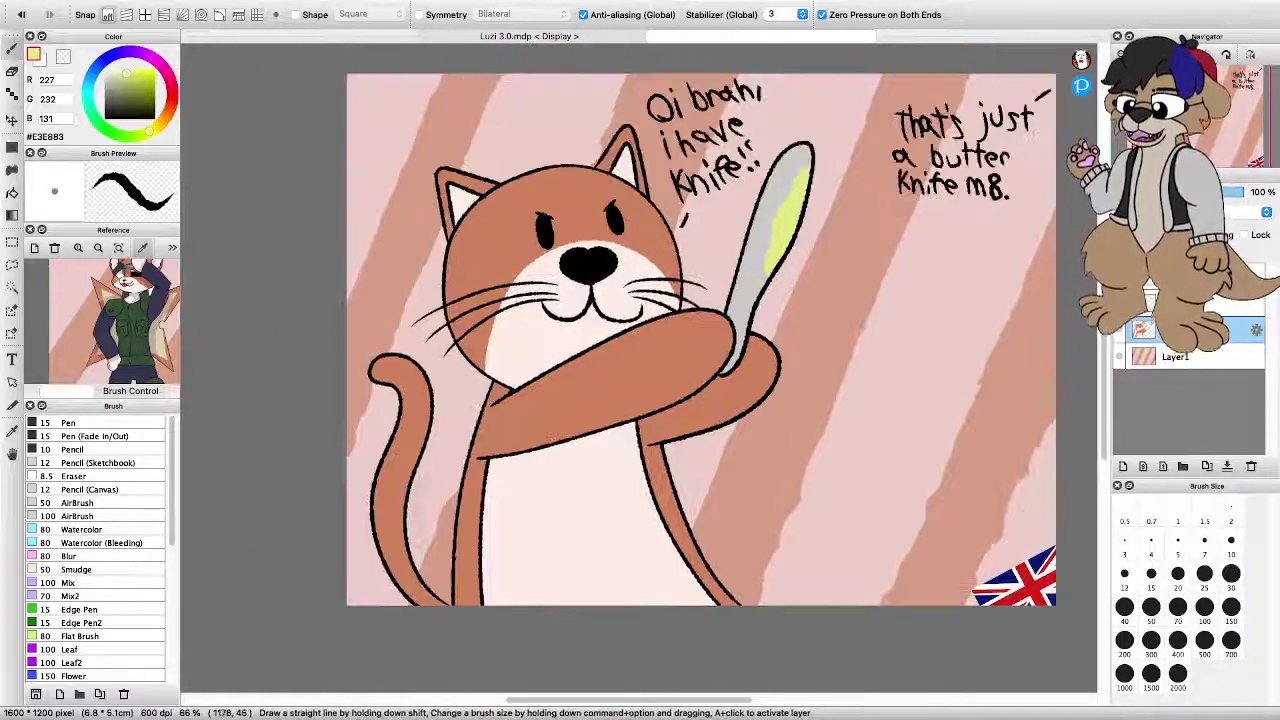
pyautogui.scroll(3, 872, 95)
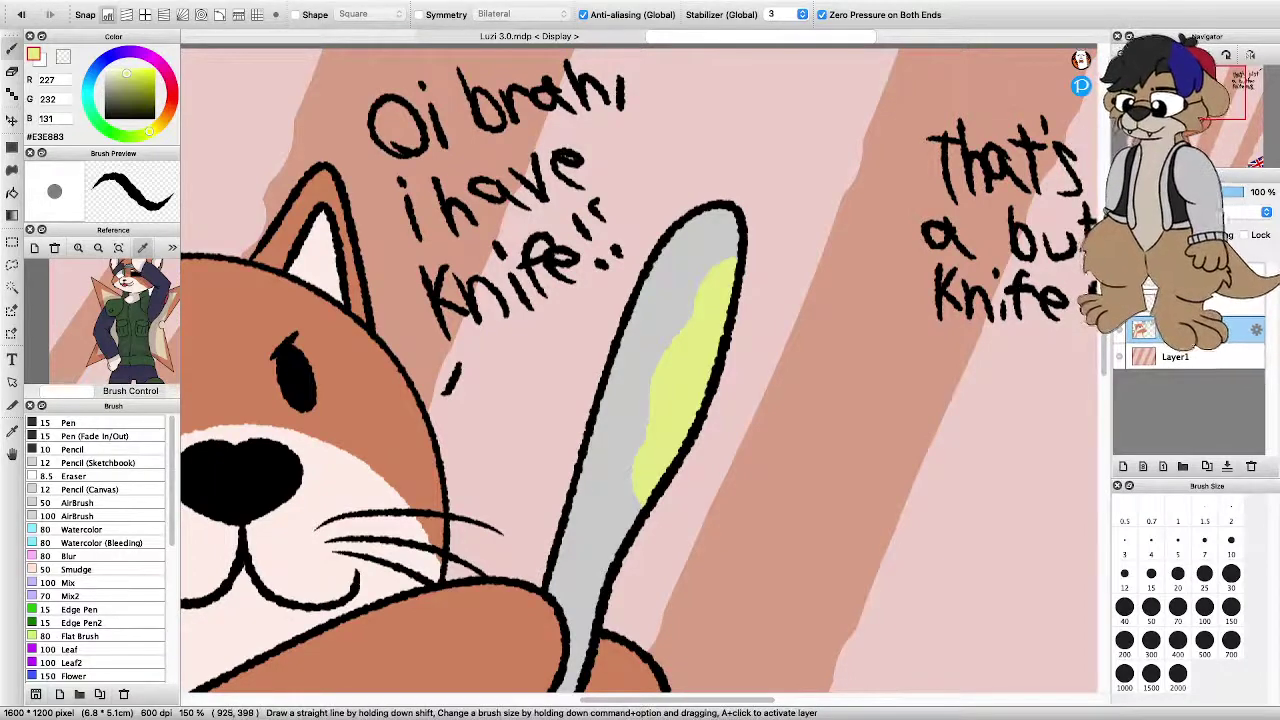
pyautogui.scroll(-2, 618, 447)
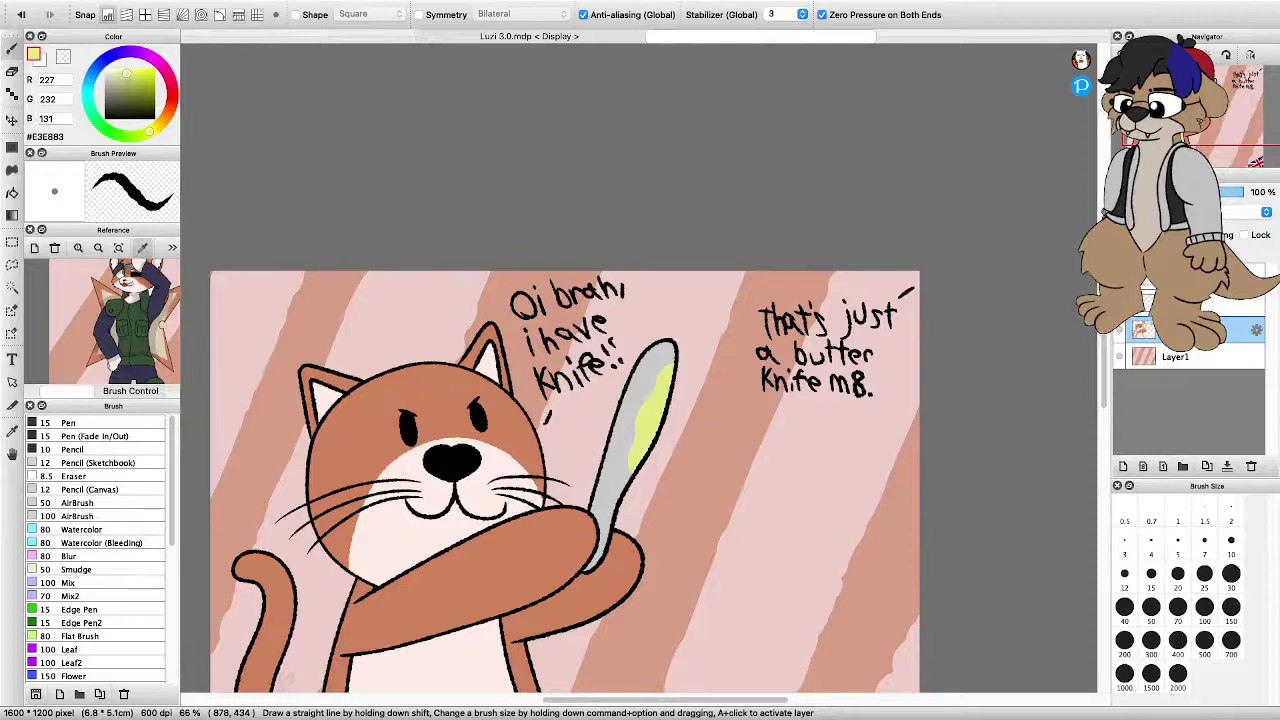
pyautogui.press('super+minus')
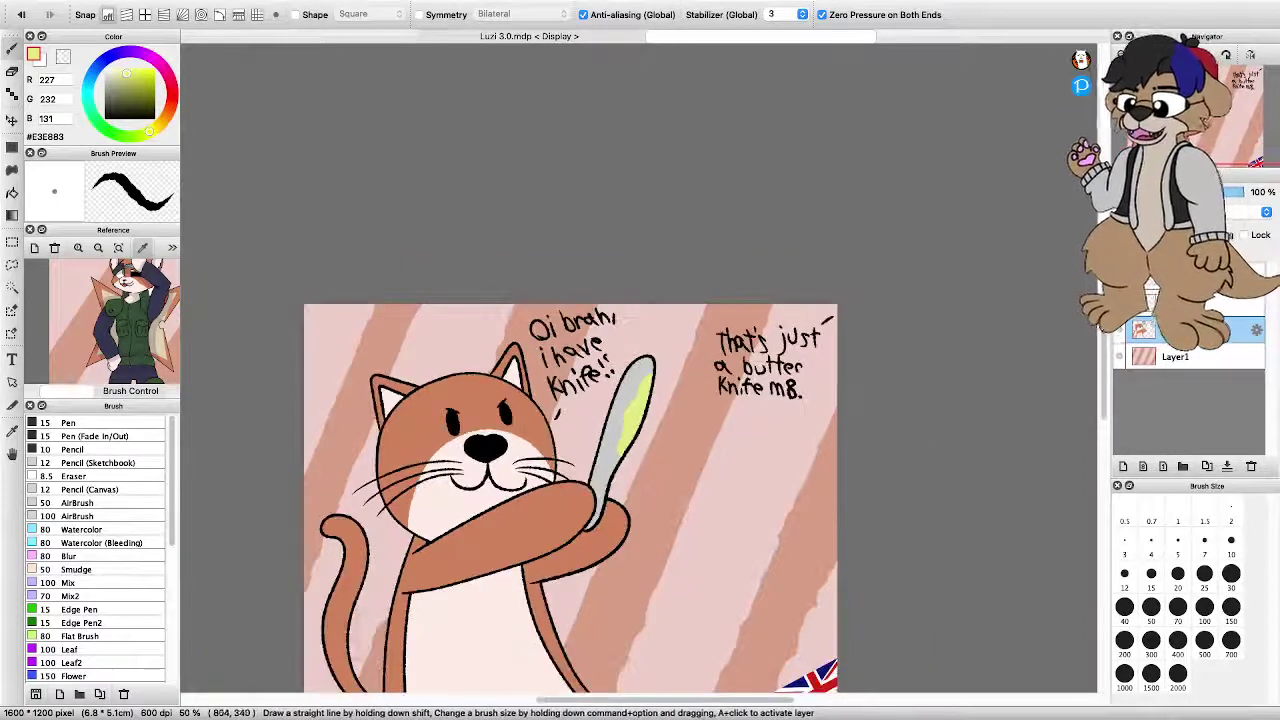
pyautogui.scroll(-4, 549, 443)
pyautogui.scroll(4, 520, 496)
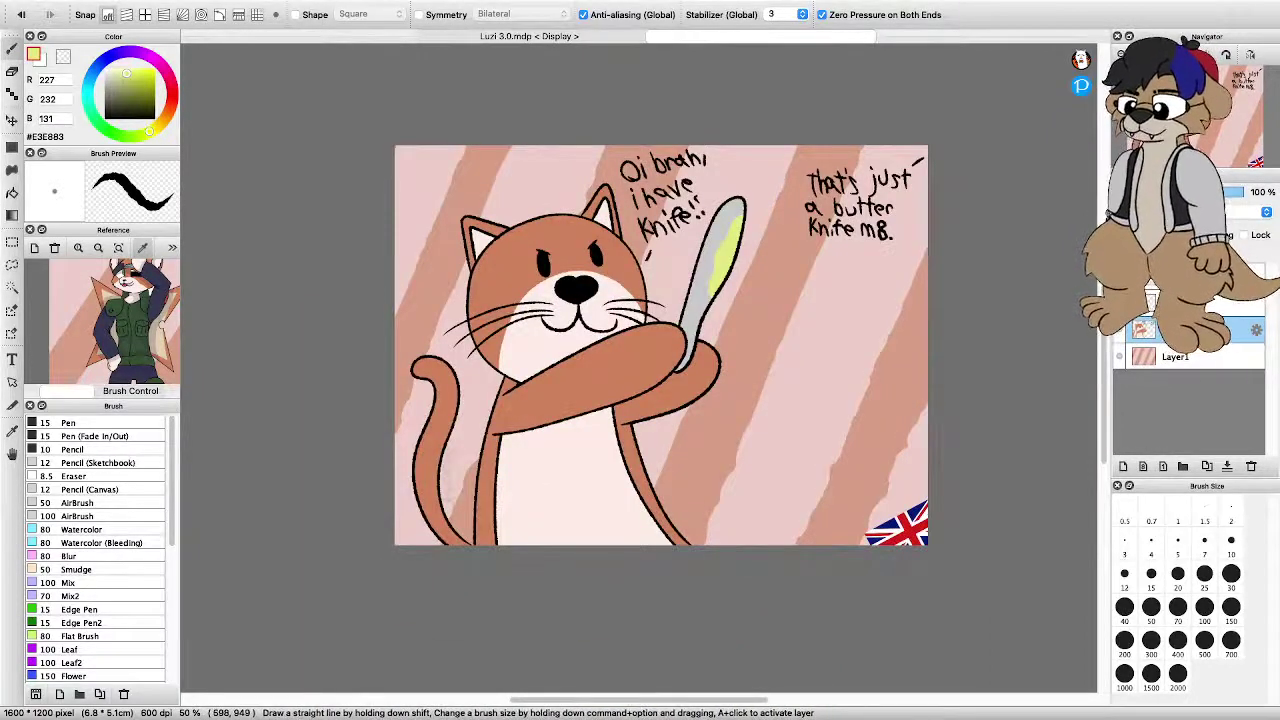
pyautogui.press('super+plus')
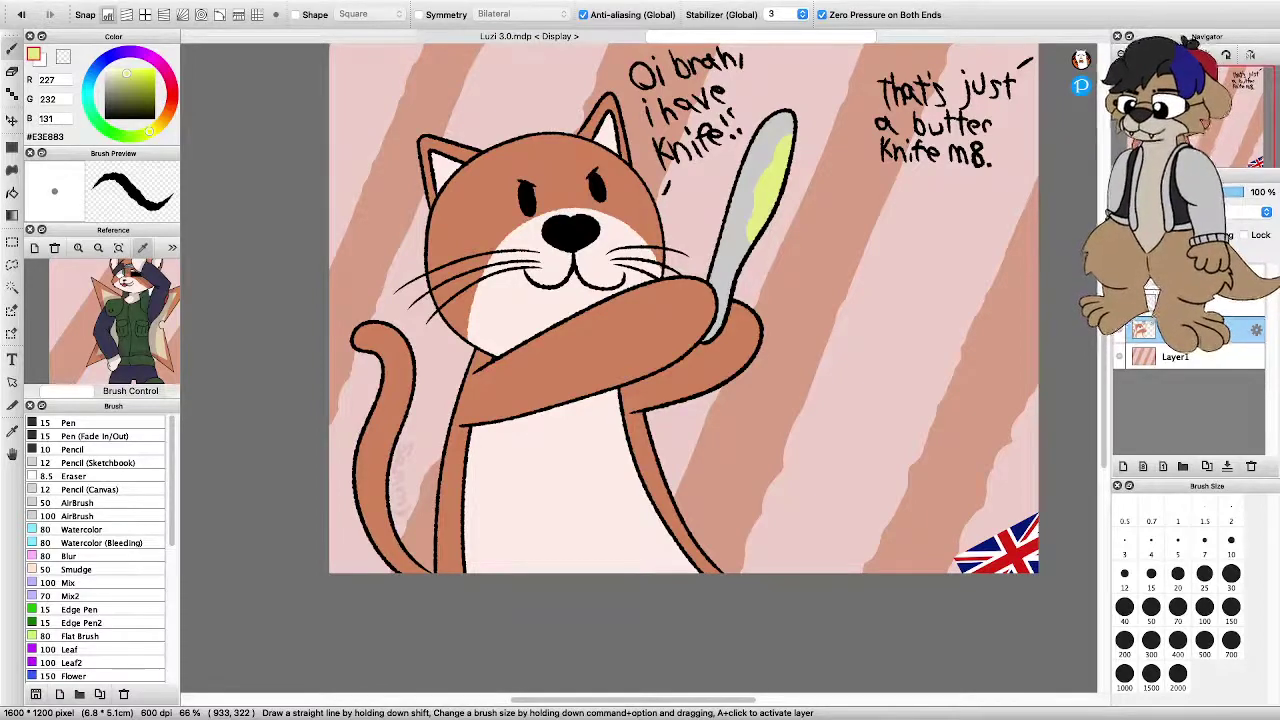
pyautogui.scroll(3, 736, 165)
pyautogui.scroll(-7, 809, 144)
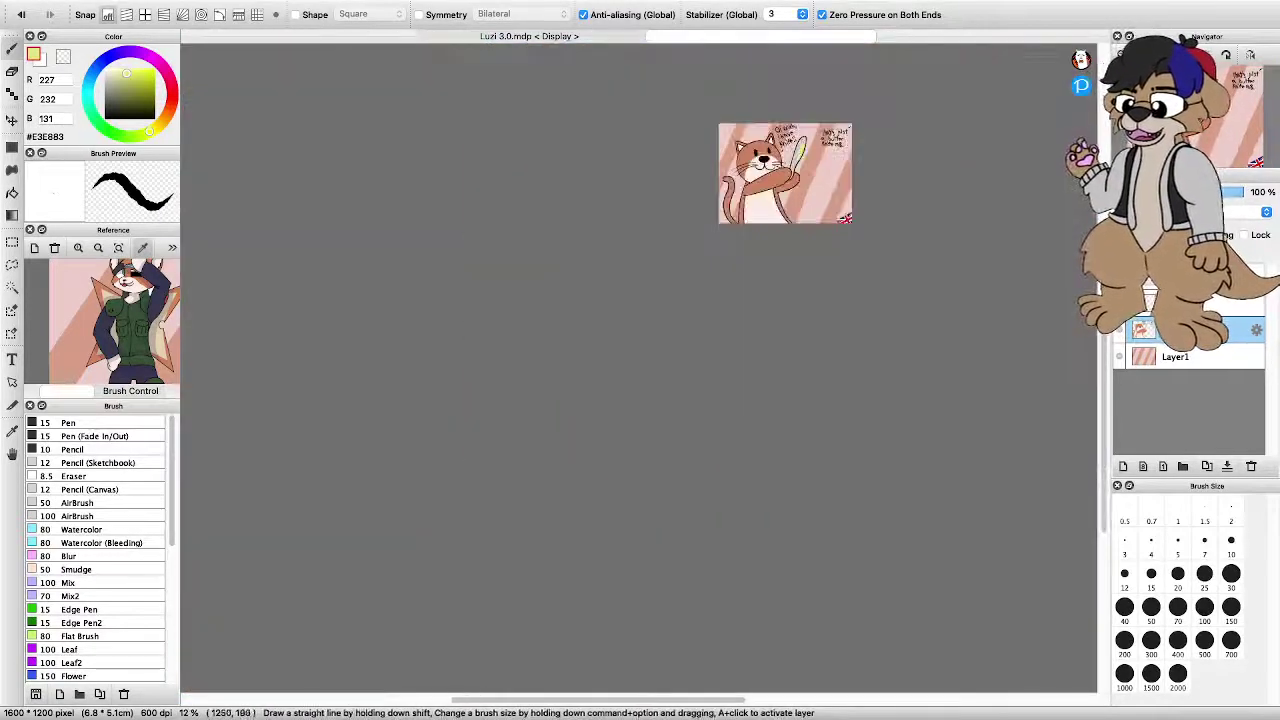
pyautogui.scroll(5, 833, 136)
pyautogui.scroll(-1, 803, 60)
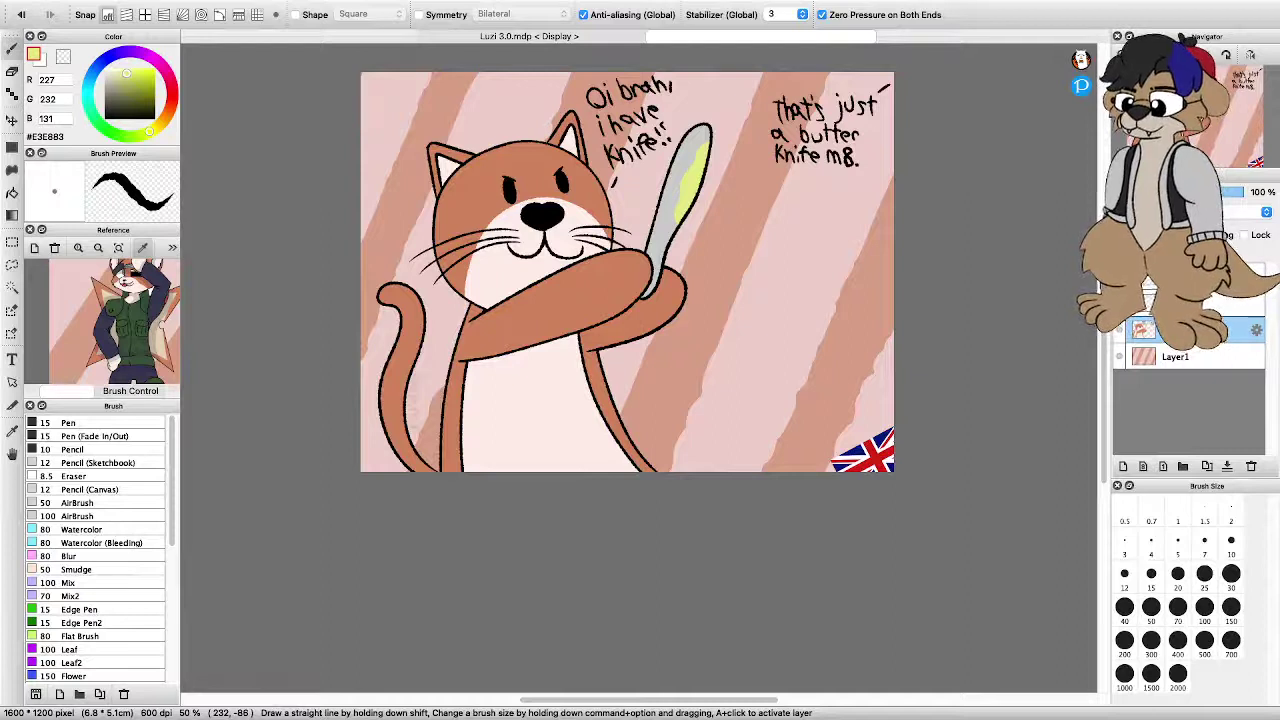
# Inspect the finished cat, its crossed arms and the stripes near the Union Jack up close
pyautogui.press('super+Tab')
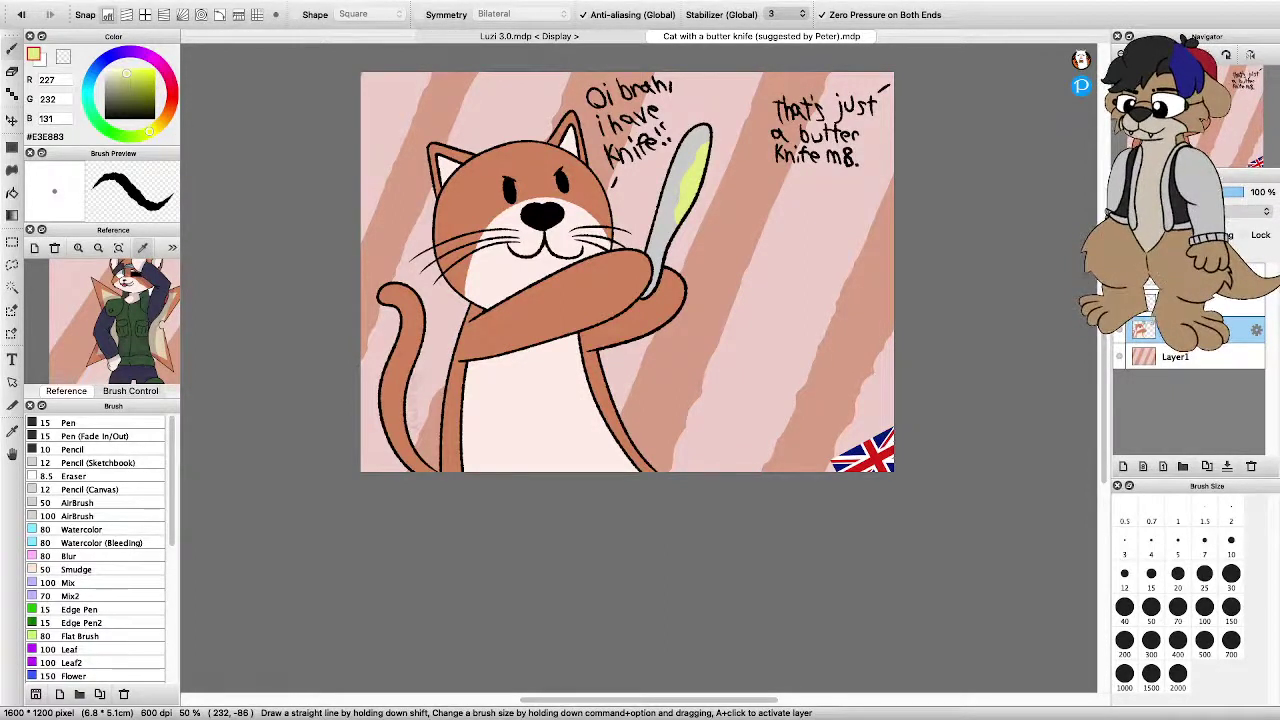
pyautogui.scroll(2, 577, 181)
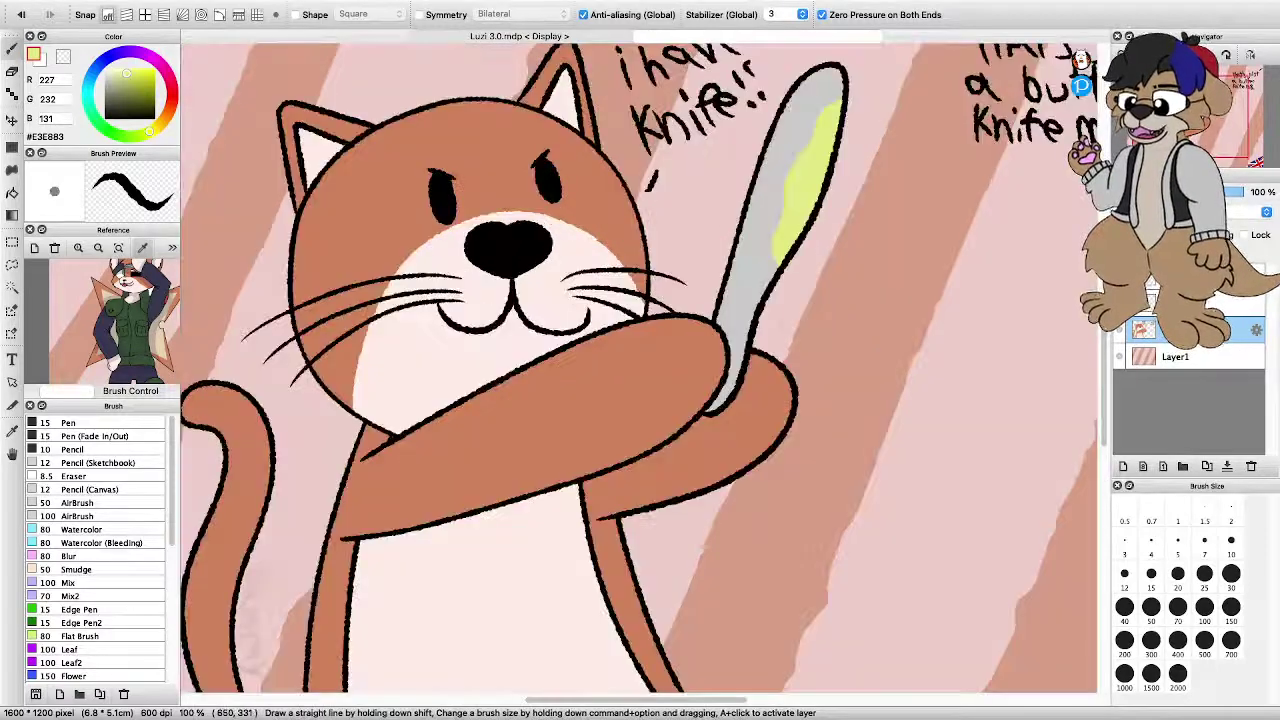
pyautogui.scroll(-2, 577, 181)
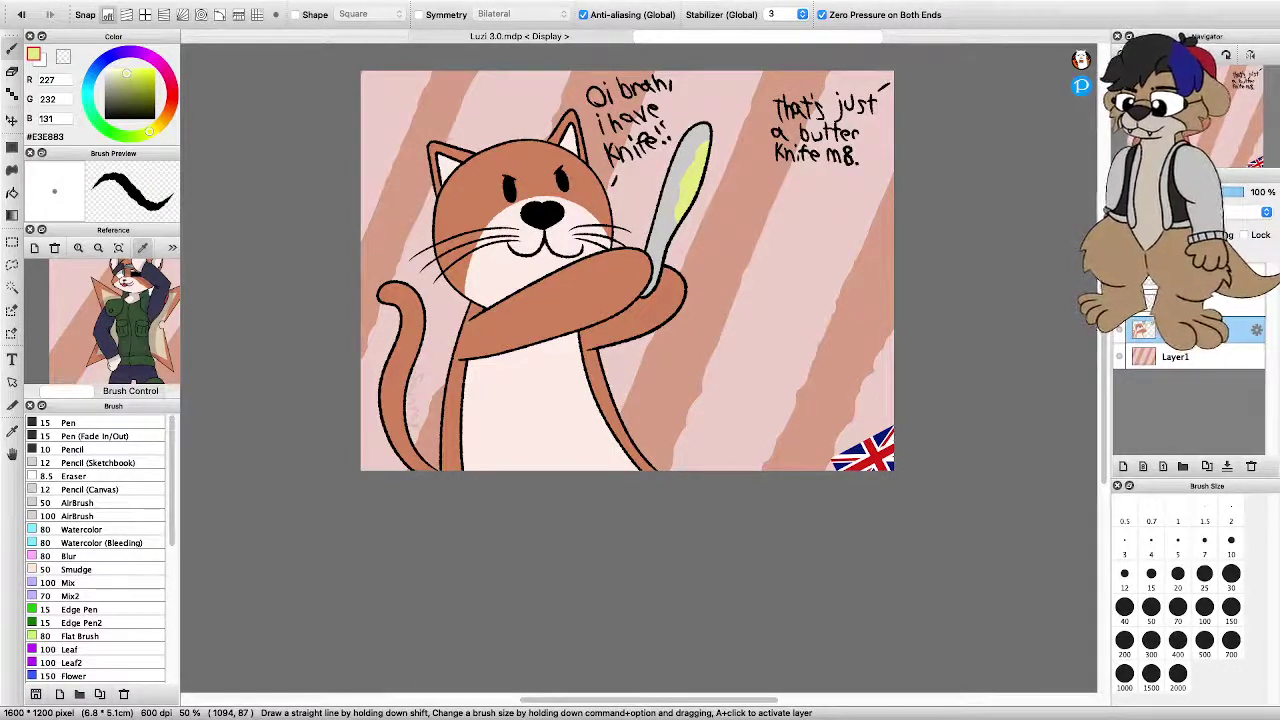
pyautogui.scroll(3, 722, 356)
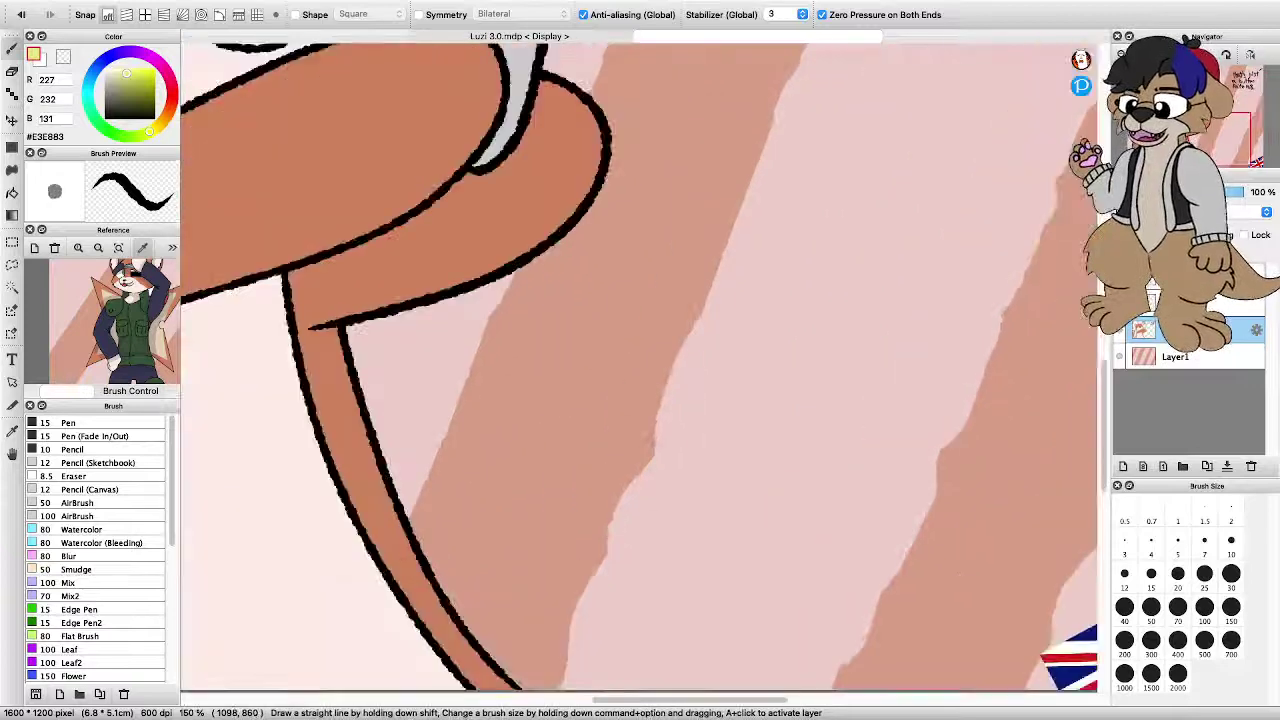
pyautogui.scroll(-4, 723, 342)
pyautogui.click(1163, 55)
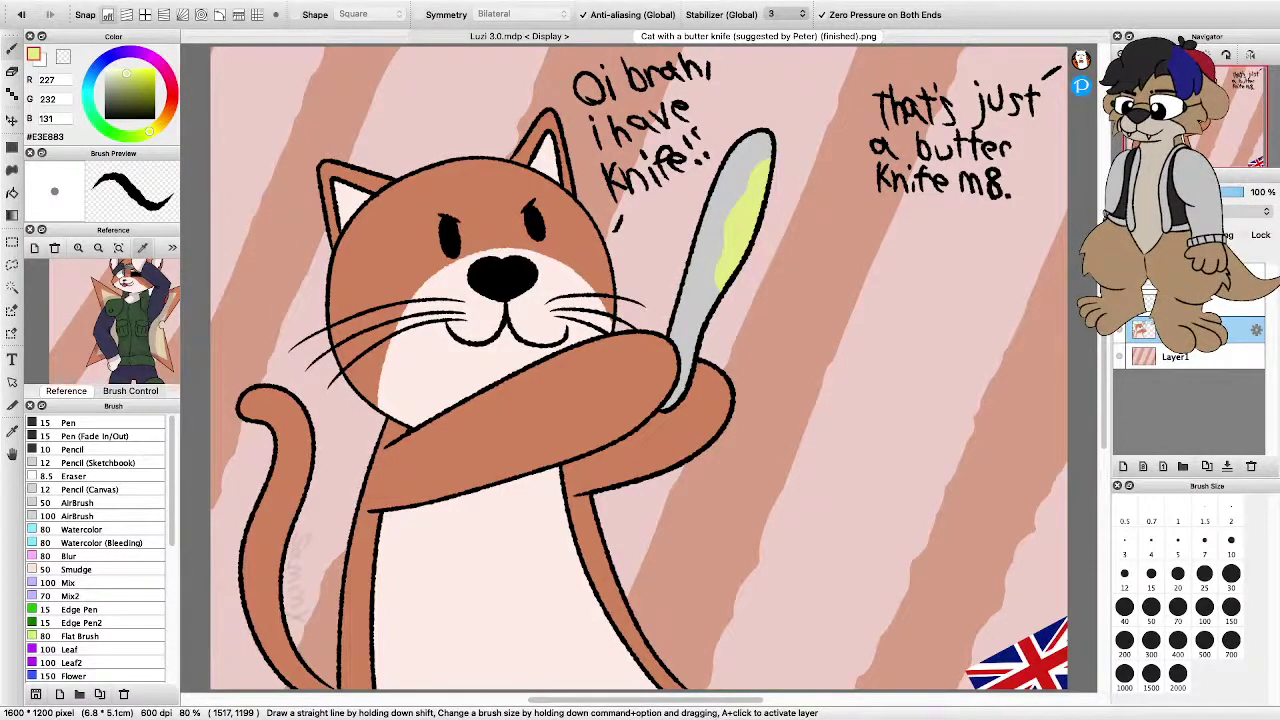
pyautogui.press('super+Tab')
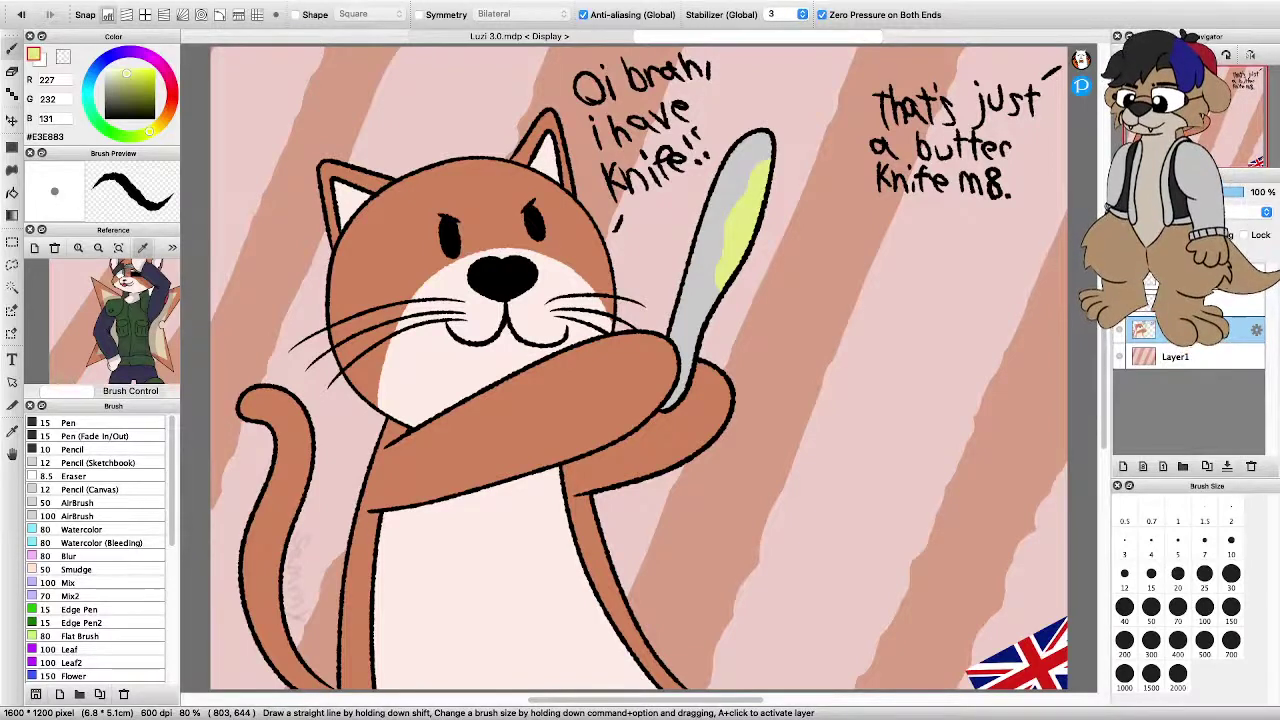